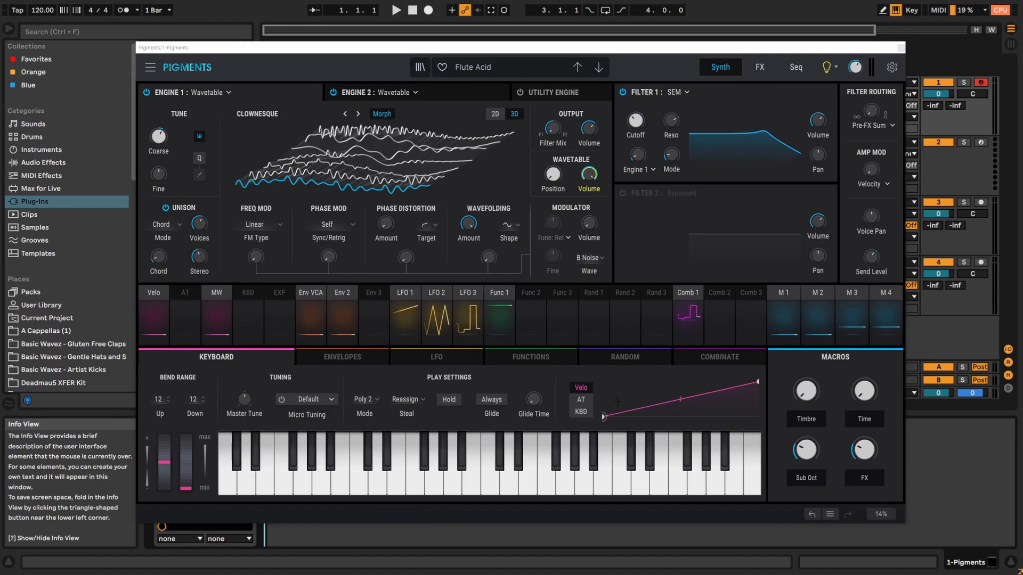
# Create a new default preset and move Engine 1's wavetable position to the triangle waveform.
pyautogui.moveTo(343, 261)
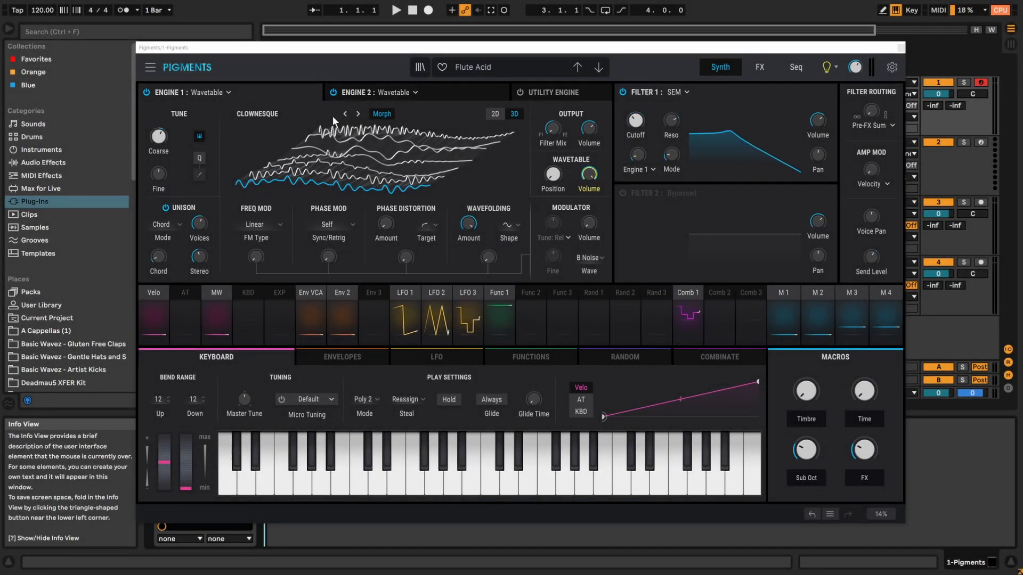
pyautogui.click(151, 69)
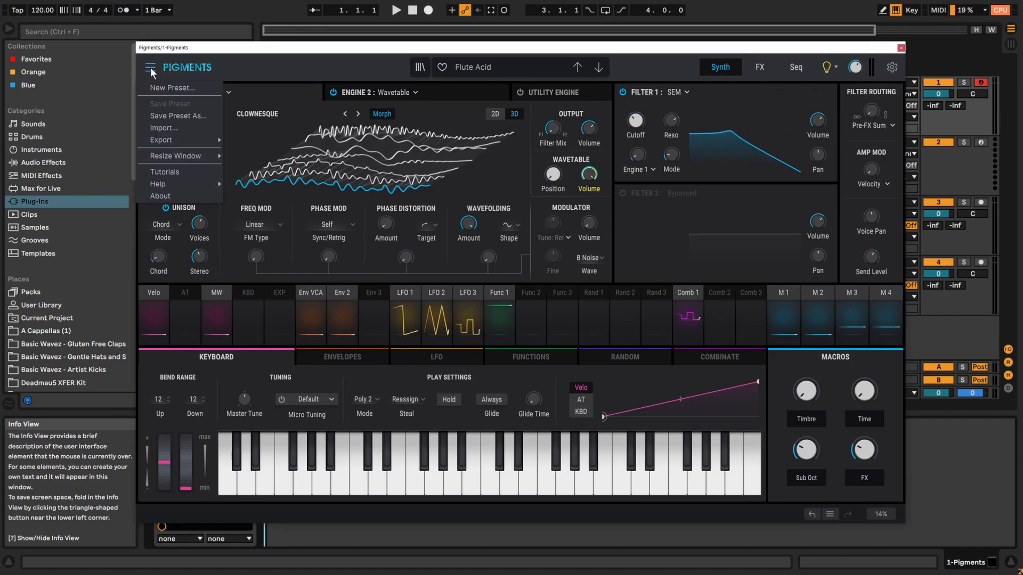
pyautogui.click(171, 88)
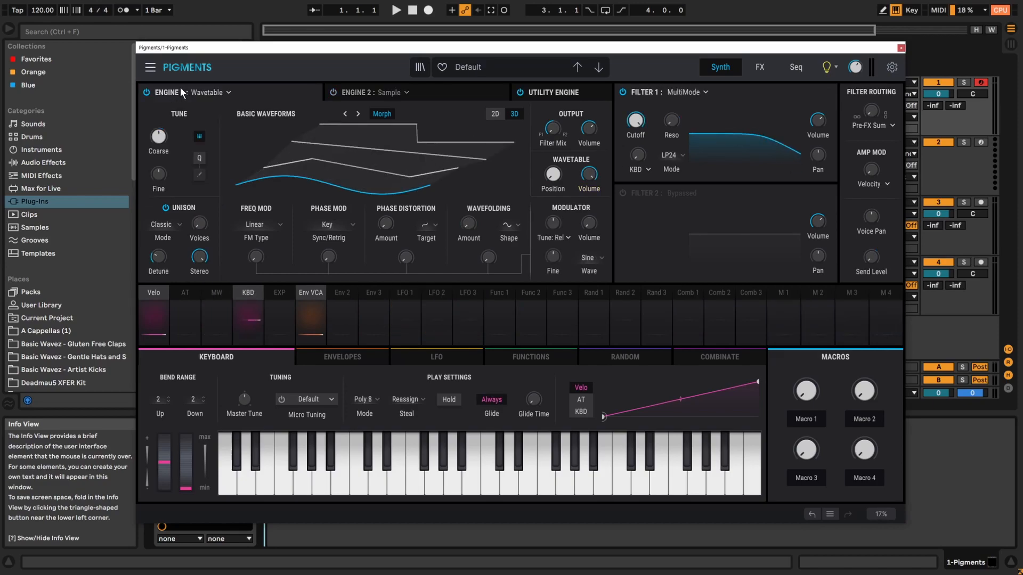
pyautogui.moveTo(339, 189); pyautogui.dragTo(338, 154)
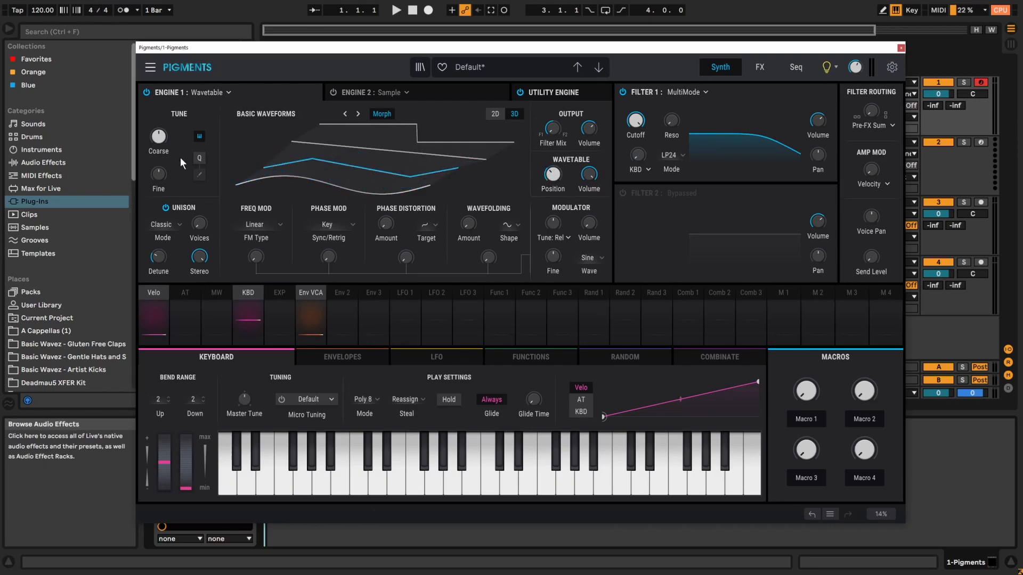
# Start saving the sound as a new preset and set its bank to "New Bank For Pack".
pyautogui.click(154, 68)
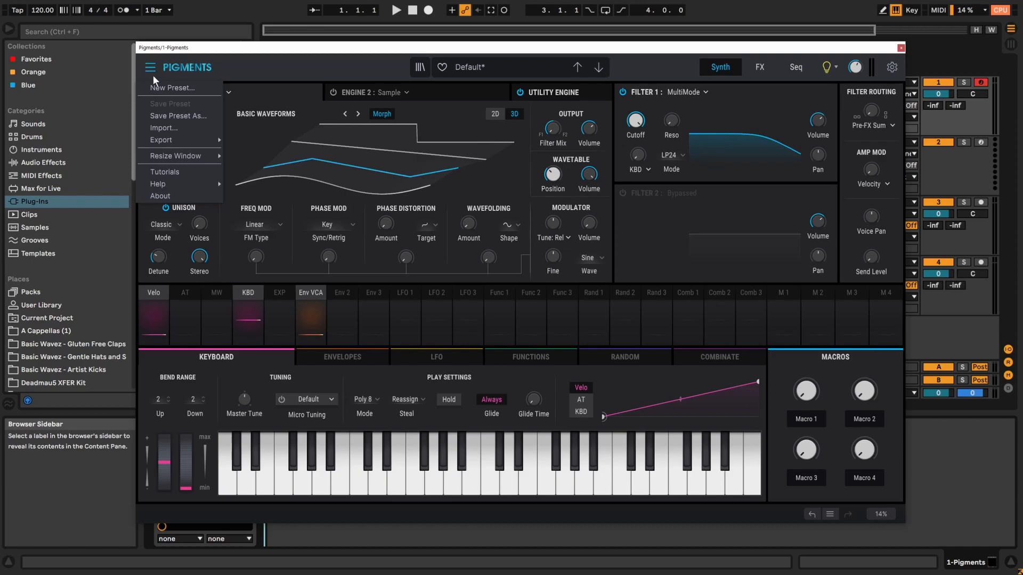
pyautogui.click(190, 116)
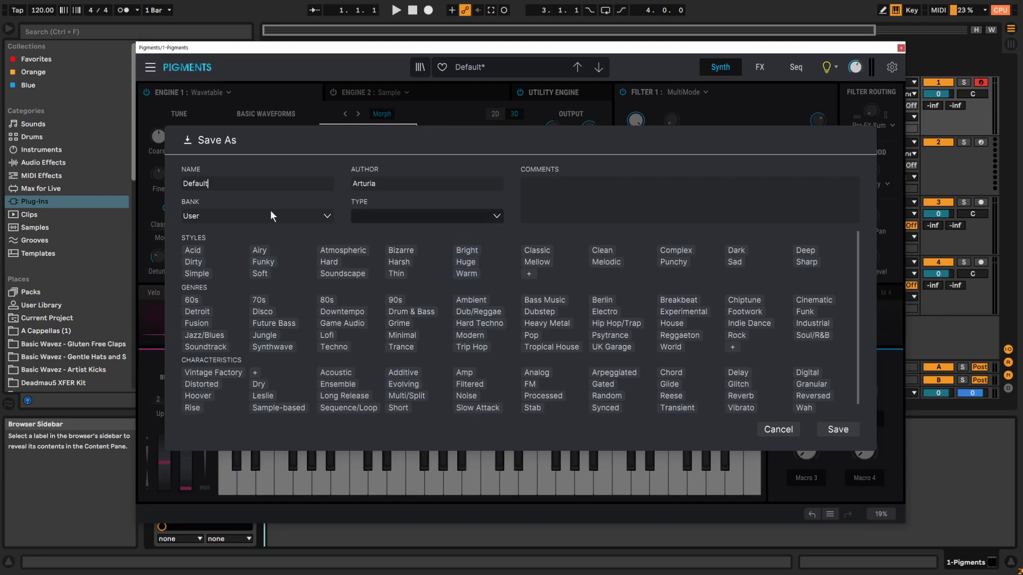
pyautogui.doubleClick(228, 183)
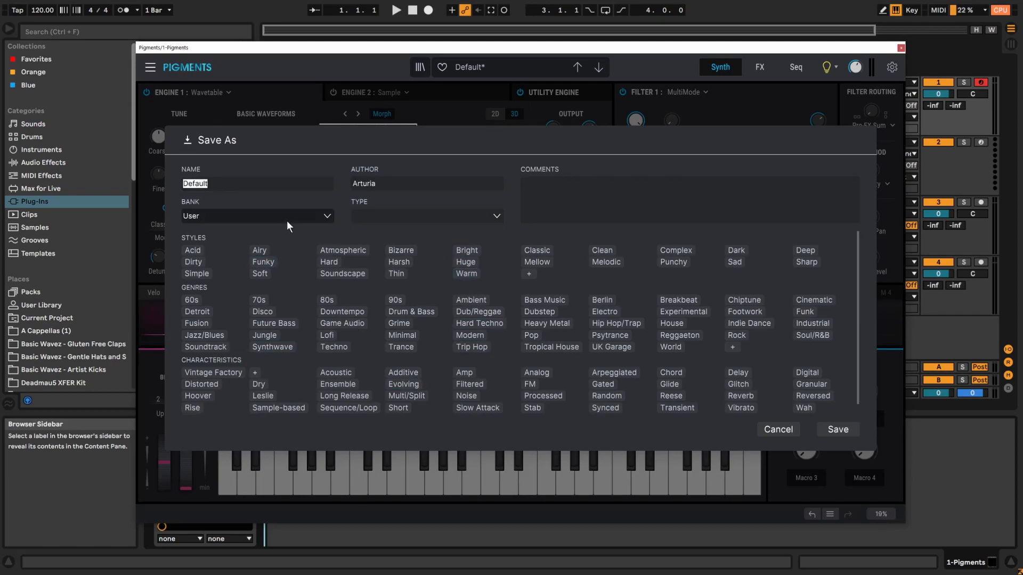
pyautogui.doubleClick(402, 185)
pyautogui.click(325, 215)
pyautogui.click(325, 215)
pyautogui.click(325, 216)
pyautogui.click(325, 215)
pyautogui.click(211, 216)
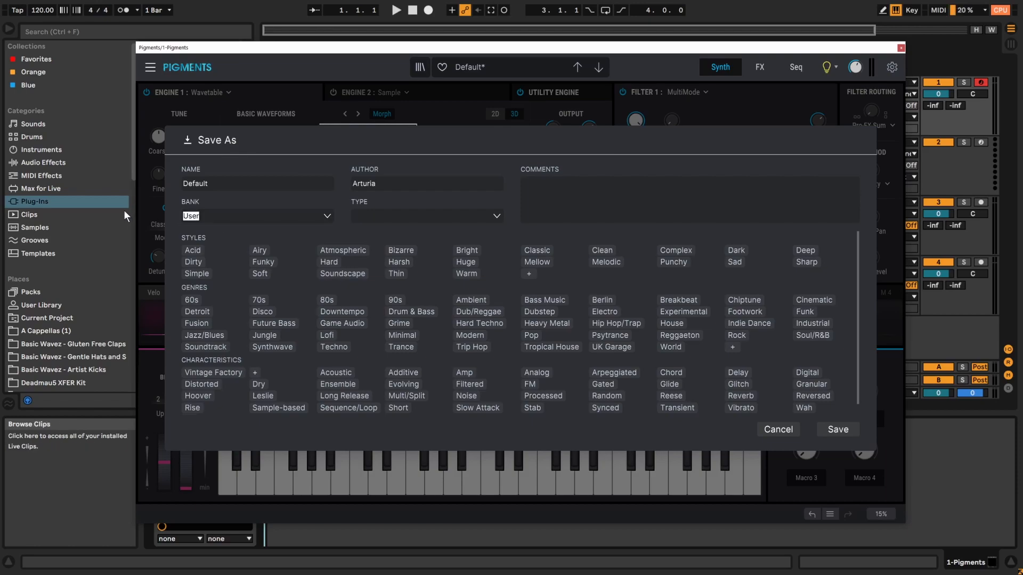
pyautogui.write('New')
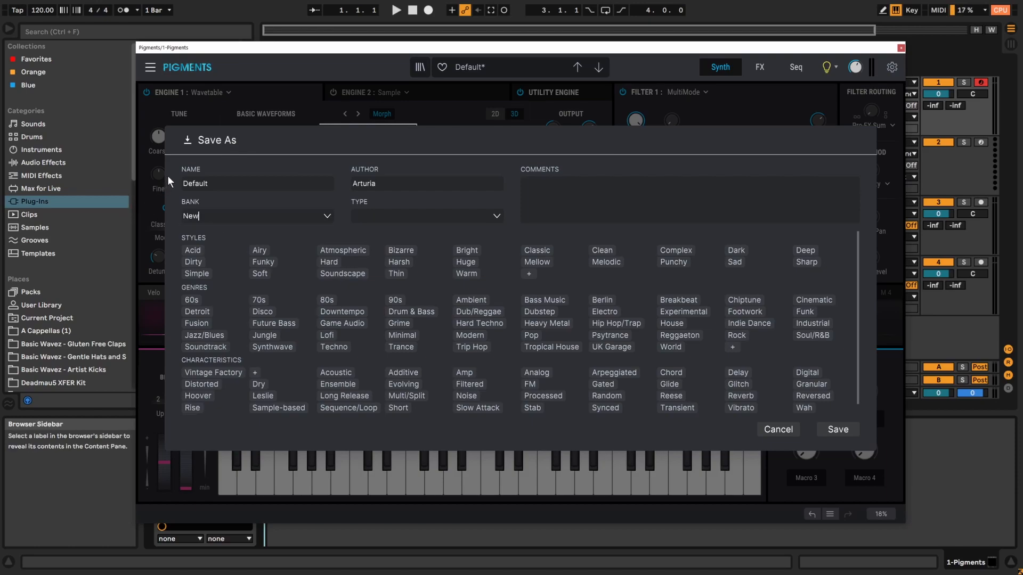
pyautogui.write(' Bank For Pack')
# Set the preset's type to Bass Line from the Bass category.
pyautogui.click(499, 215)
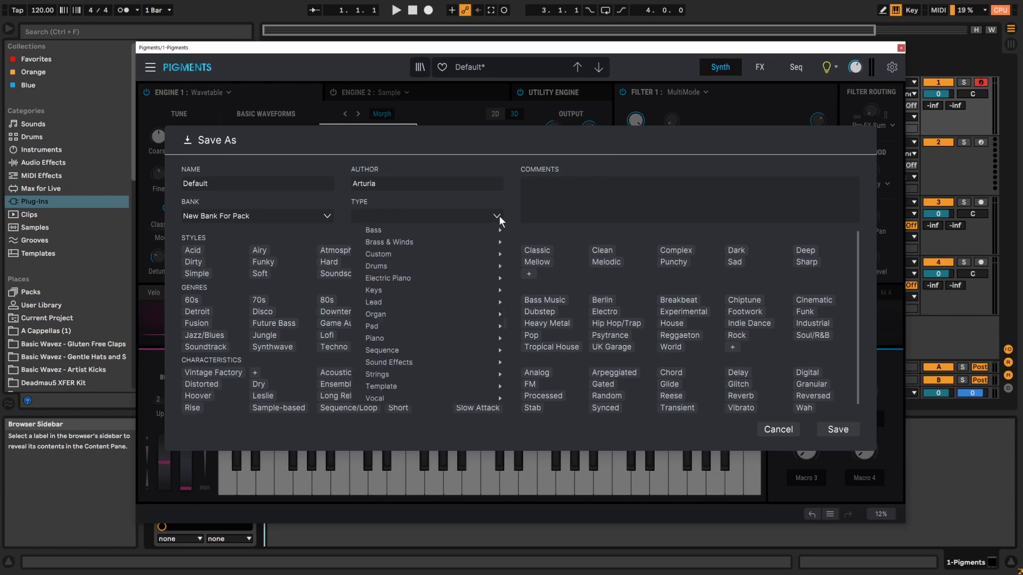
pyautogui.moveTo(461, 253)
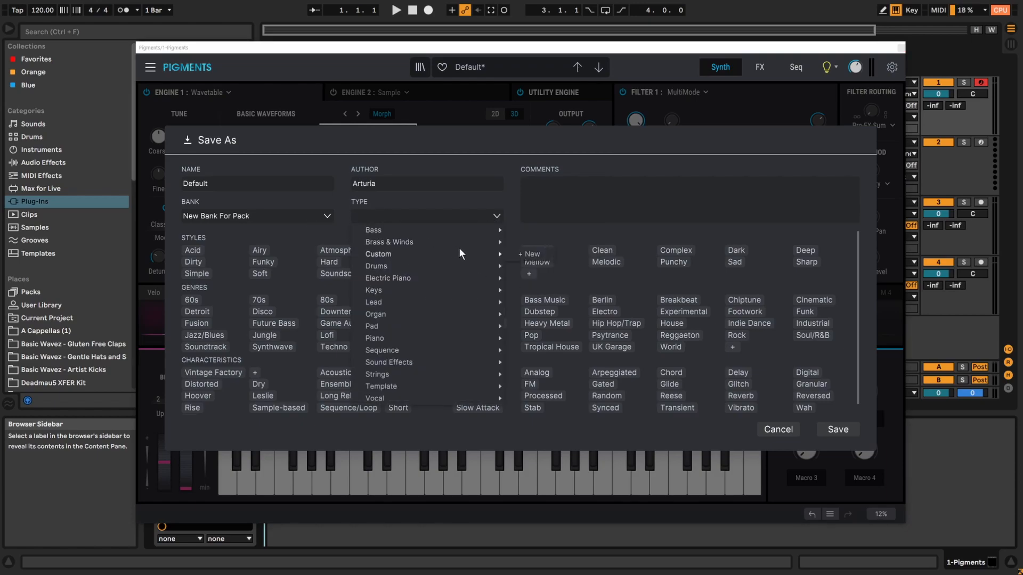
pyautogui.moveTo(385, 279)
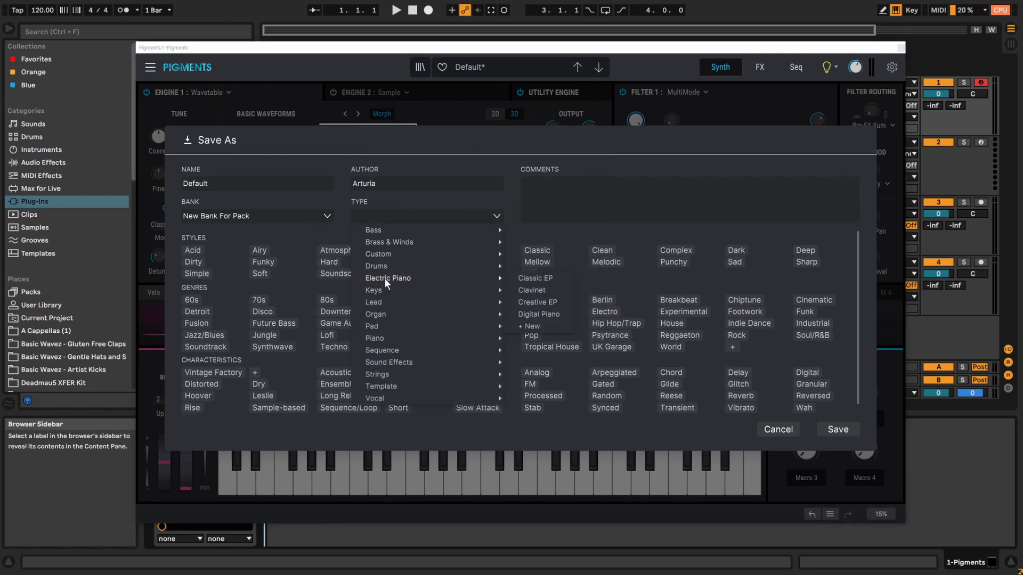
pyautogui.moveTo(469, 305)
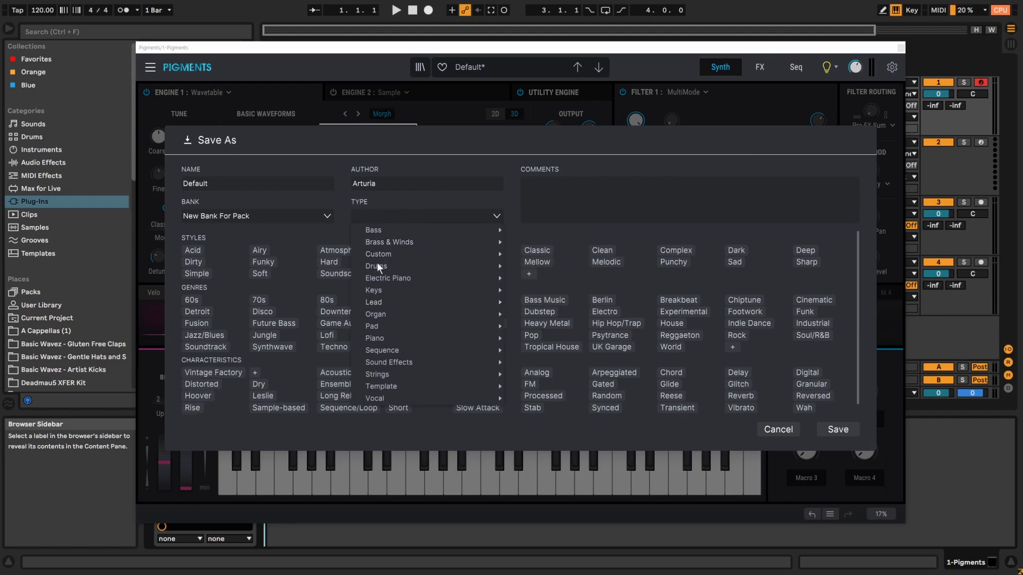
pyautogui.moveTo(491, 229)
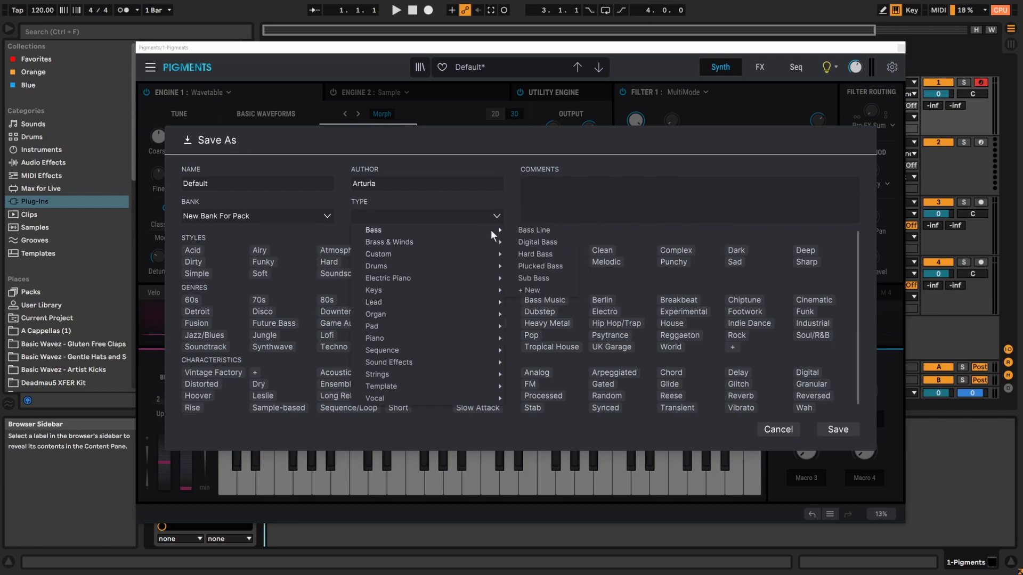
pyautogui.click(542, 231)
# Enter the comment "Play in 1st Octave" and tag the preset as Acid, Synthwave and Analog.
pyautogui.click(552, 207)
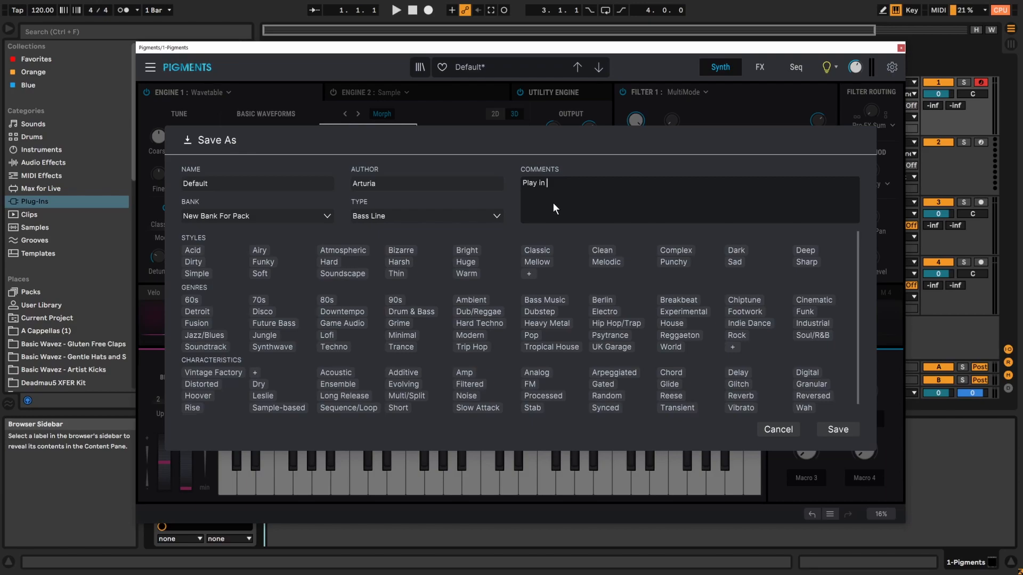
pyautogui.write('Play in 1st Octave')
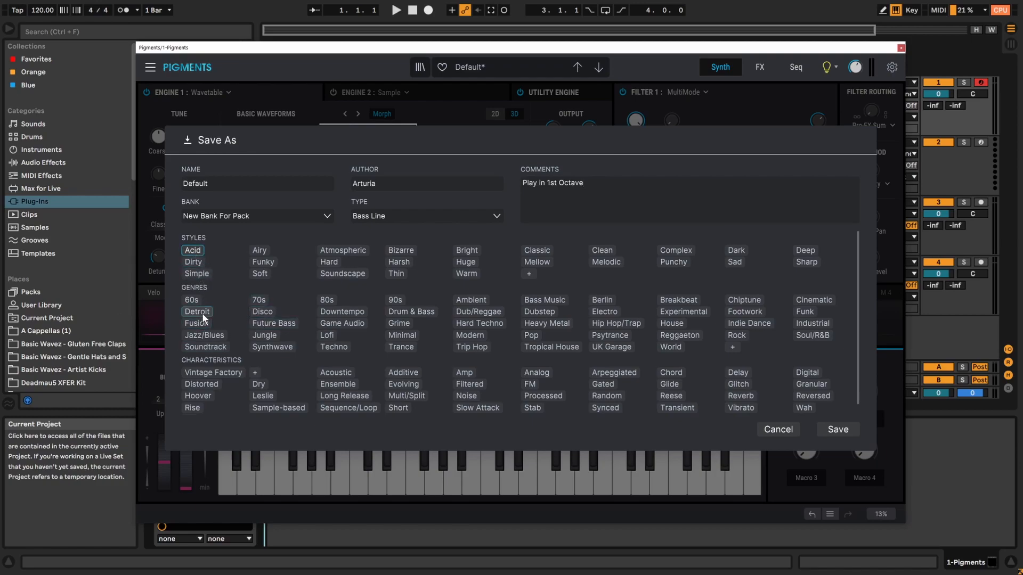
pyautogui.click(278, 347)
pyautogui.click(541, 374)
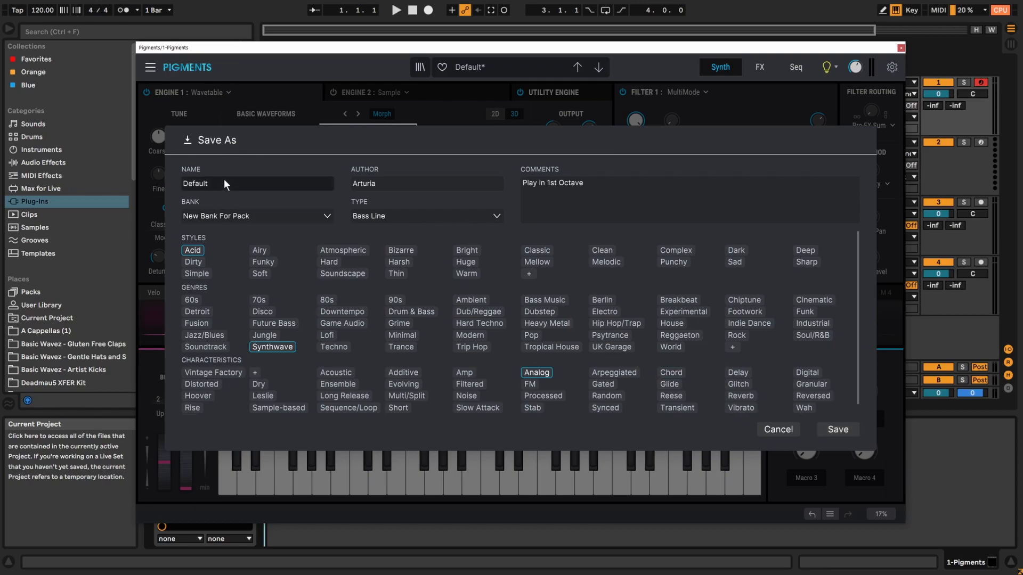
# Name the preset "Acid Bass Test" and save it.
pyautogui.doubleClick(184, 184)
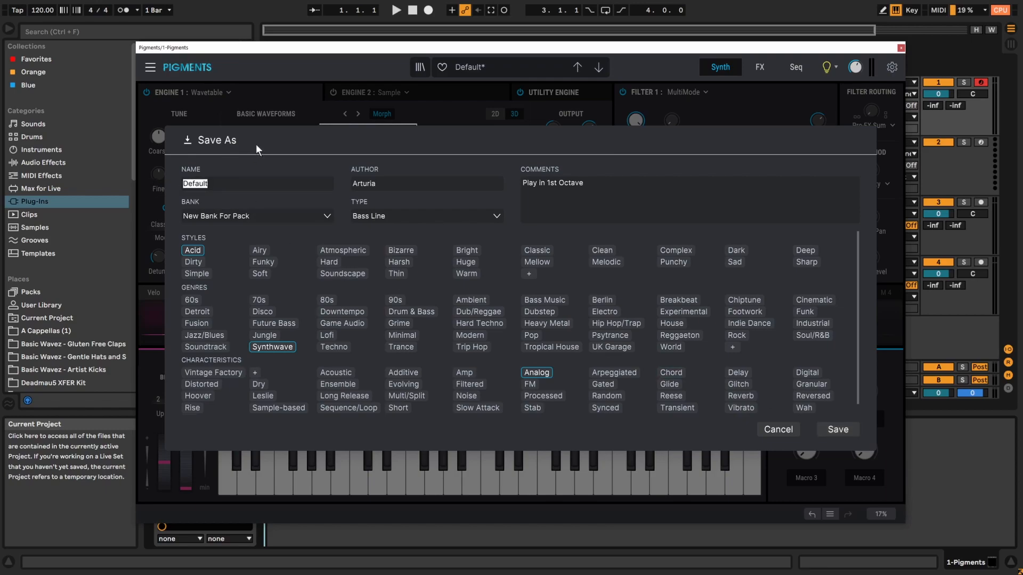
pyautogui.write('Acid Bass Test')
pyautogui.click(849, 432)
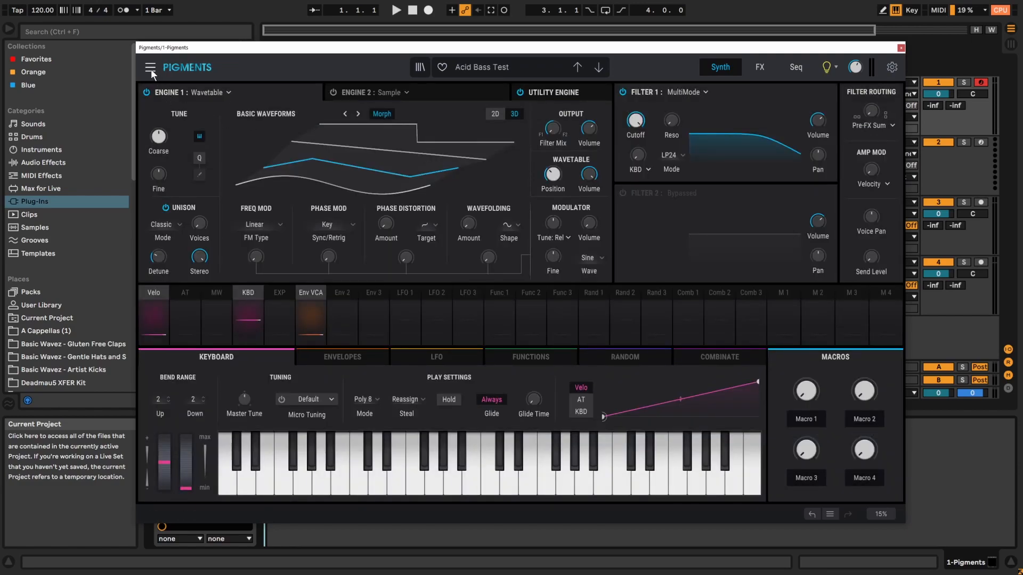
# View the preset import file browser and close it without importing a file.
pyautogui.click(151, 67)
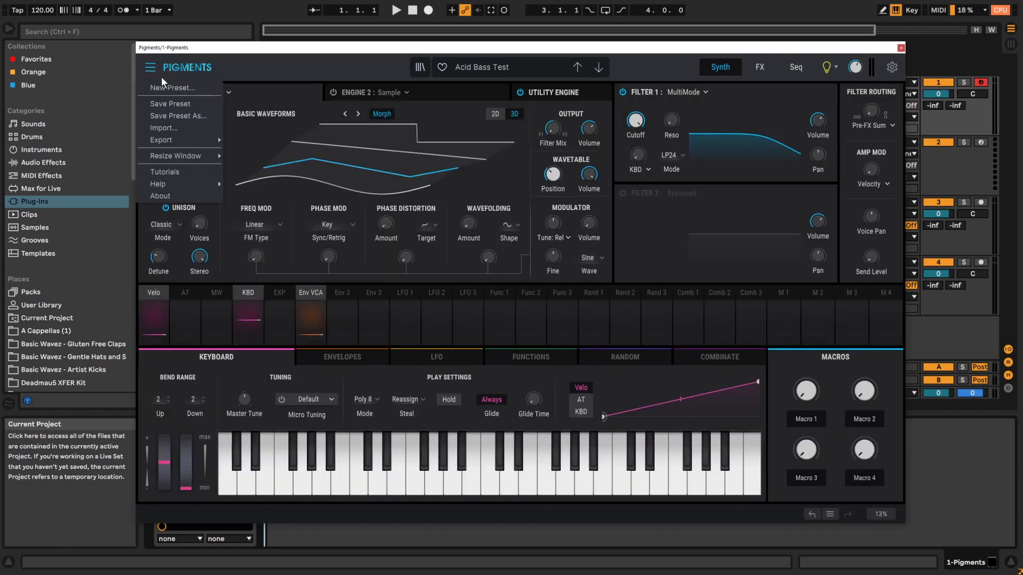
pyautogui.click(150, 68)
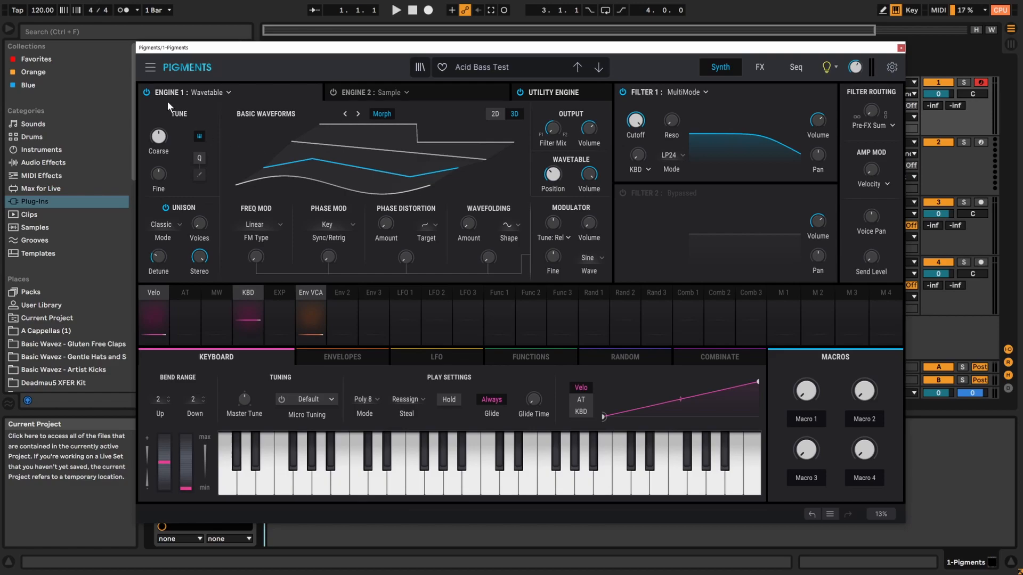
pyautogui.click(149, 70)
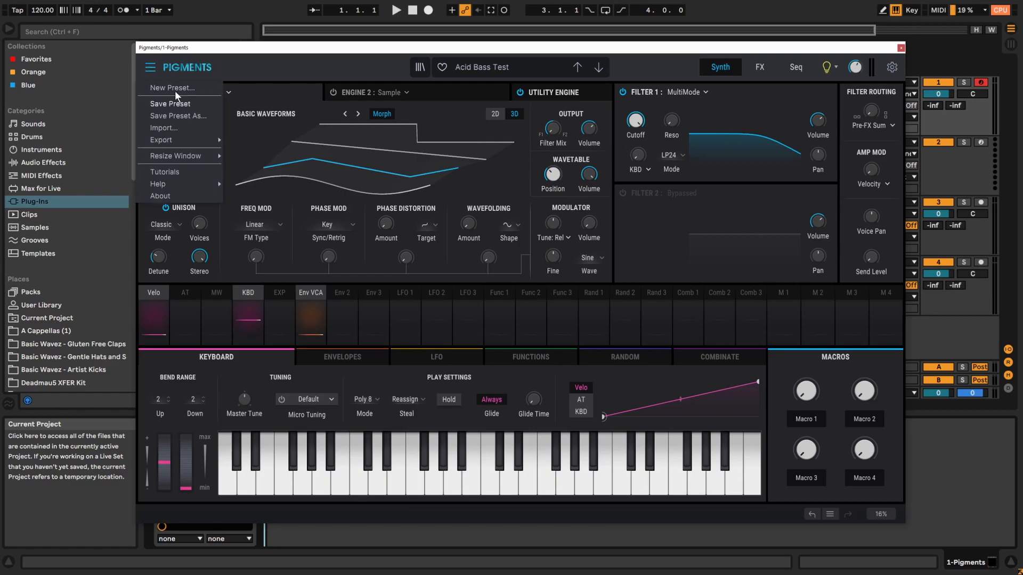
pyautogui.click(168, 128)
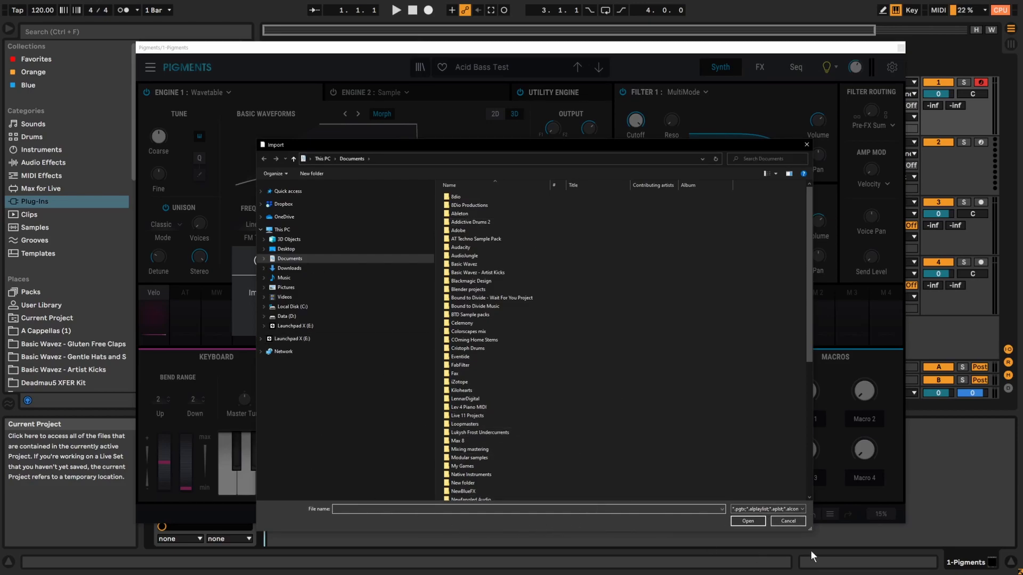
pyautogui.click(789, 522)
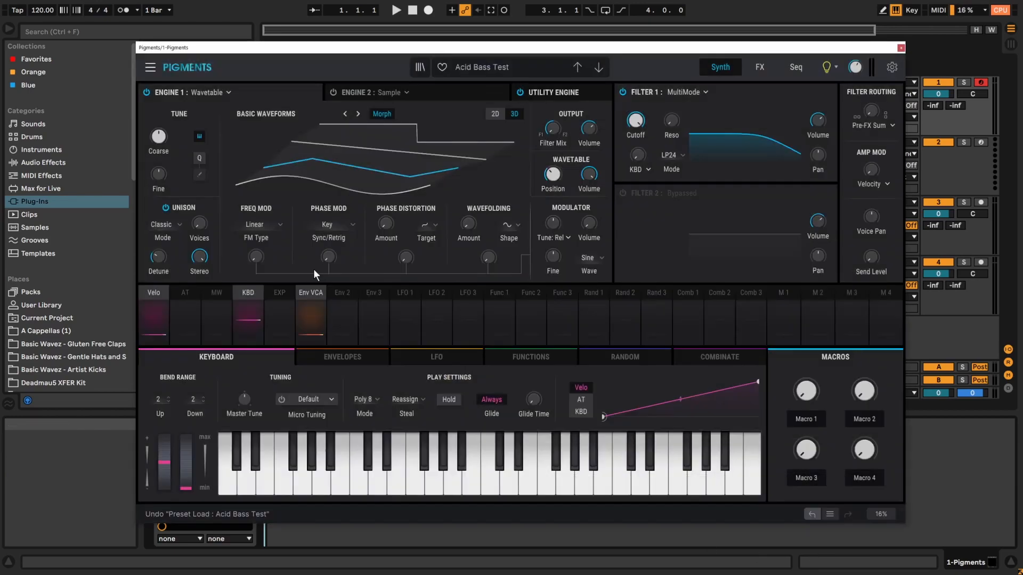
# Look at the preset and bank export options, opening the export dialog for "New Bank For Pack" and cancelling it.
pyautogui.click(149, 70)
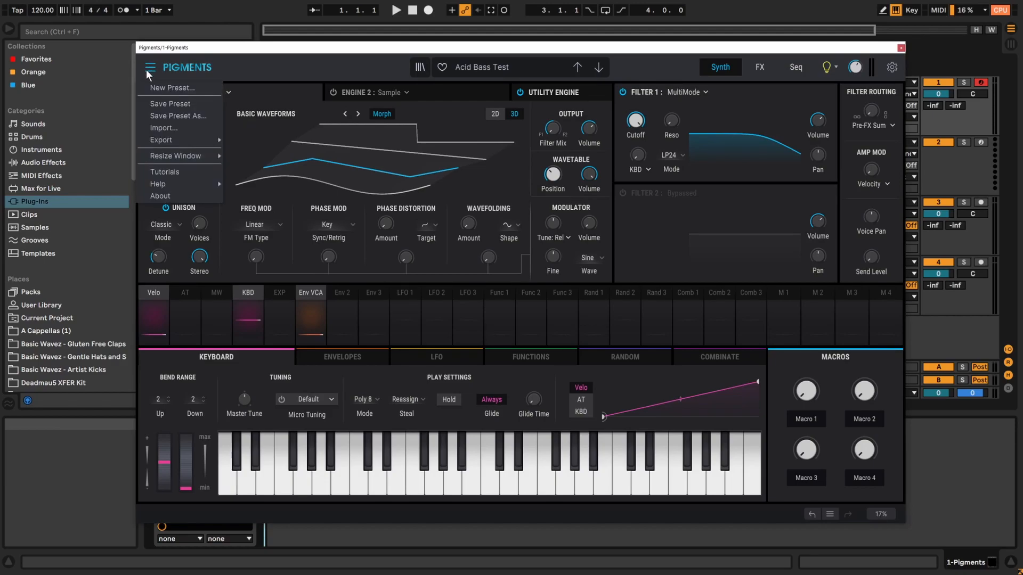
pyautogui.moveTo(187, 142)
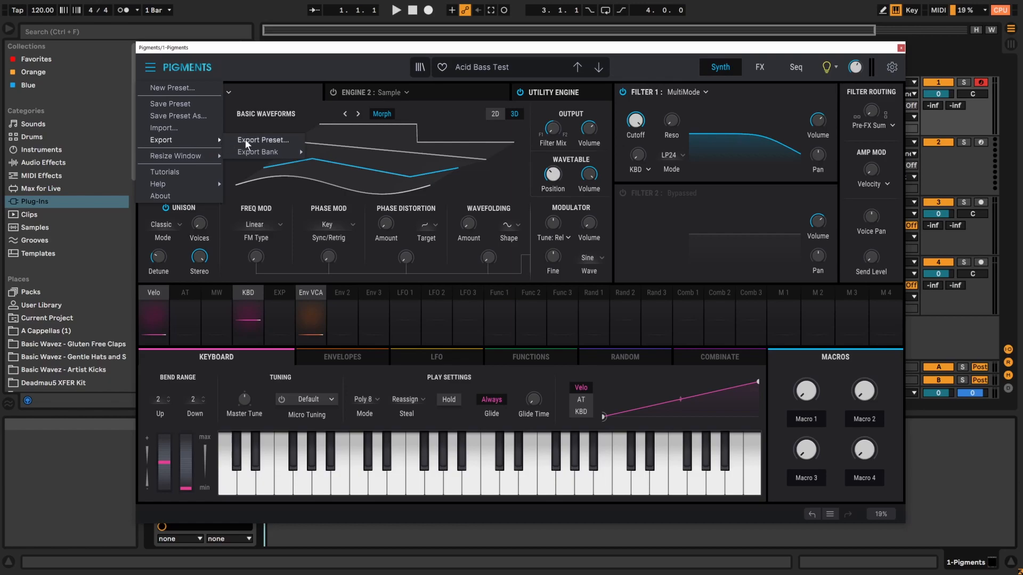
pyautogui.click(266, 139)
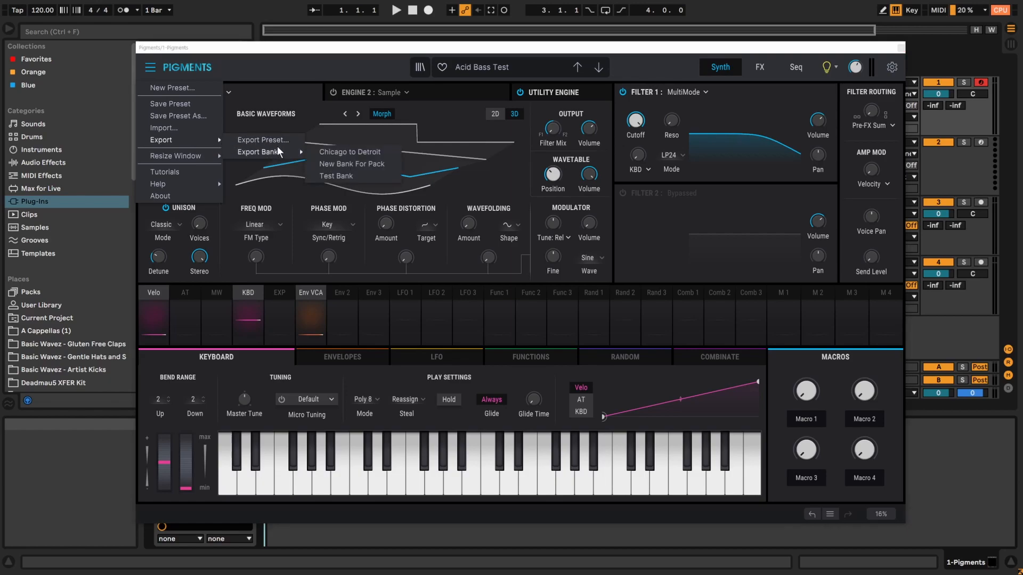
pyautogui.moveTo(280, 154)
pyautogui.click(325, 164)
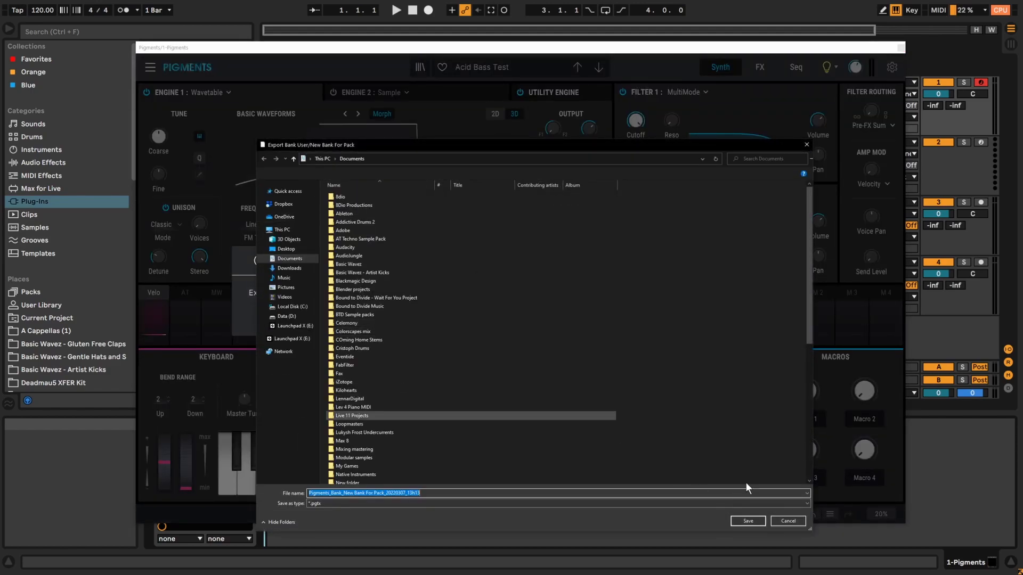
pyautogui.click(790, 524)
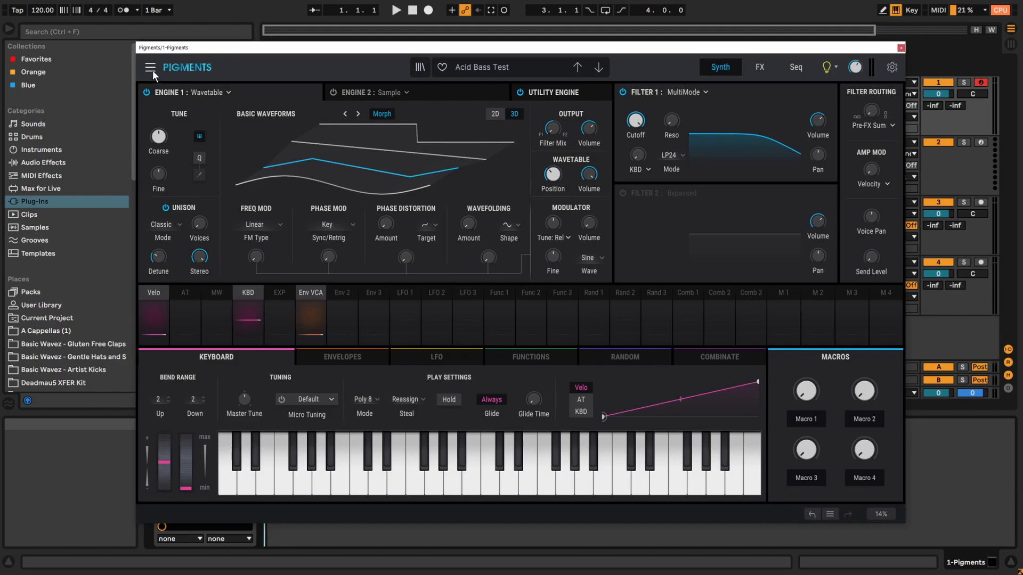
# Look through the window resize options, open the tutorials list and move the plug-in window so the list is fully in view.
pyautogui.click(151, 68)
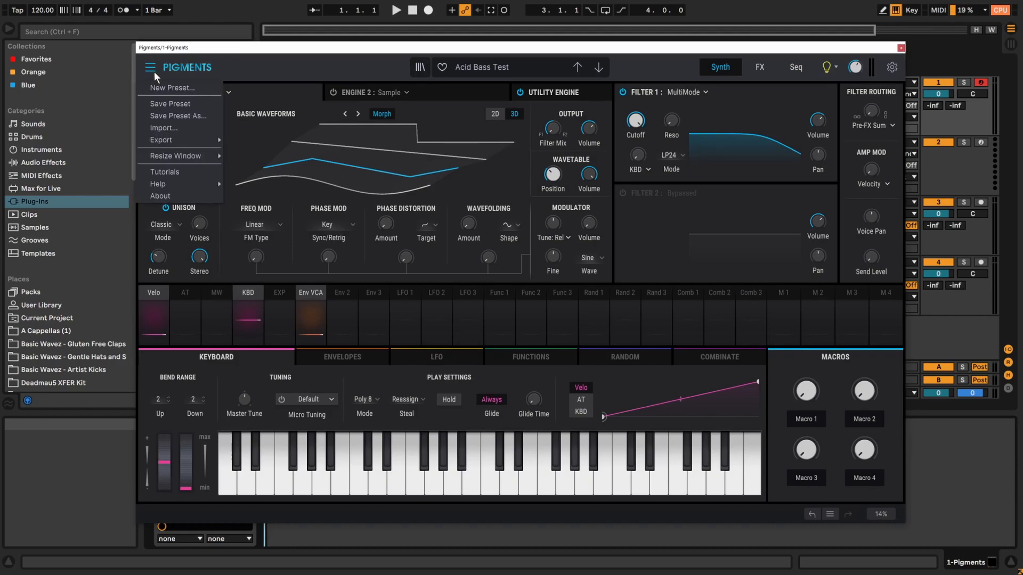
pyautogui.moveTo(206, 159)
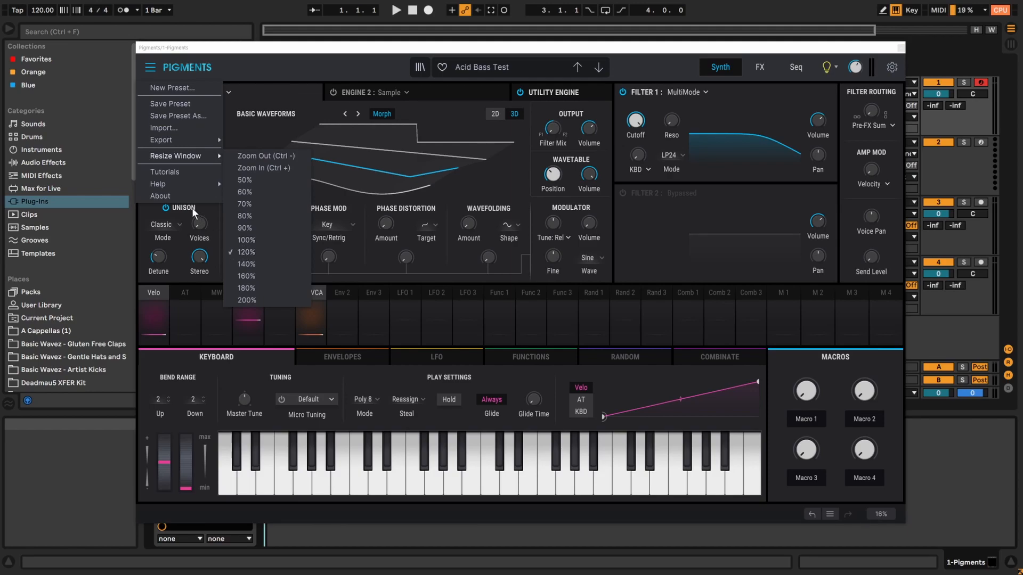
pyautogui.click(167, 171)
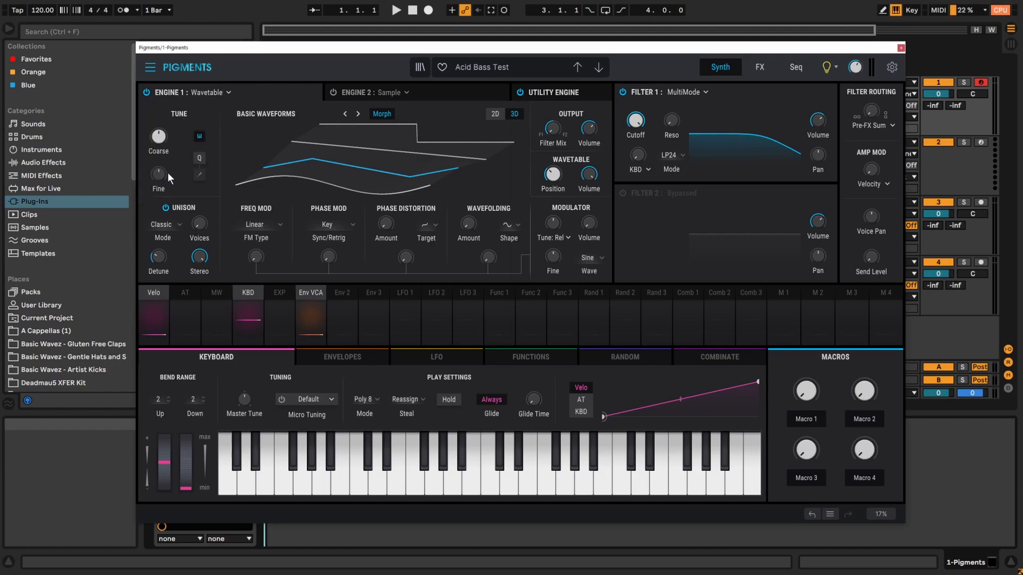
pyautogui.moveTo(912, 47); pyautogui.dragTo(834, 51)
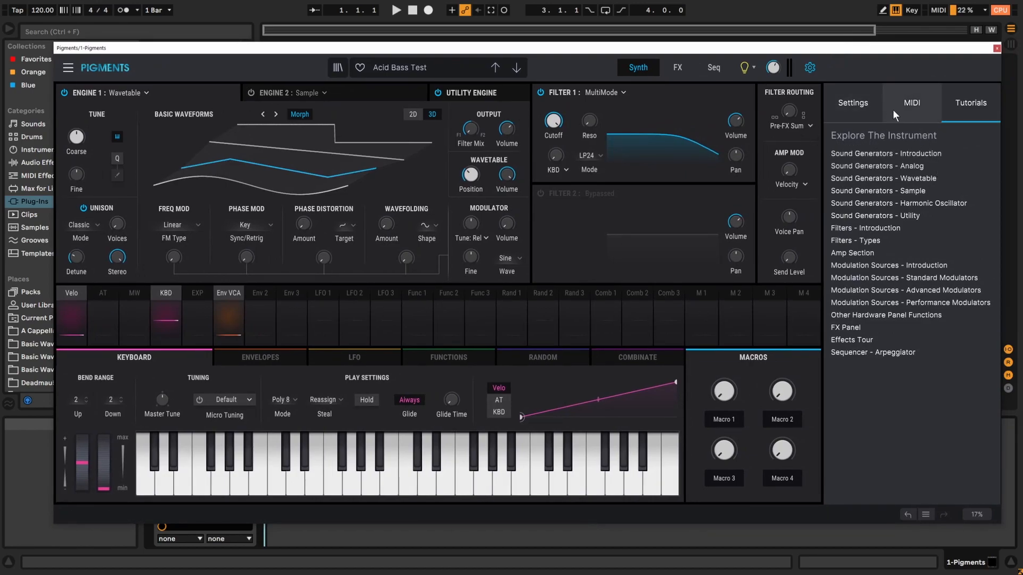
# Close the tutorials list and open the plug-in's settings to view the global and MPE options.
pyautogui.click(810, 67)
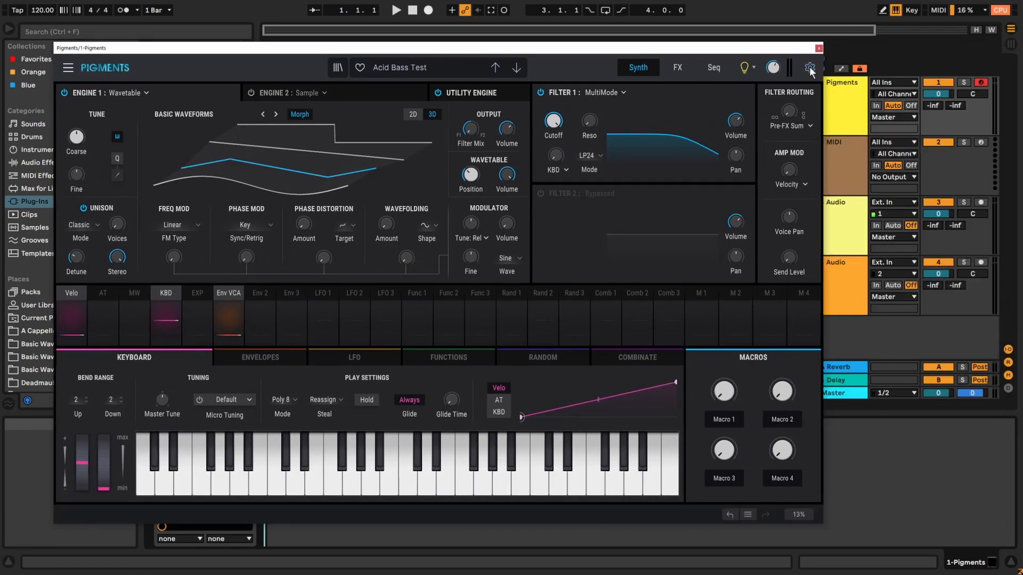
pyautogui.click(810, 67)
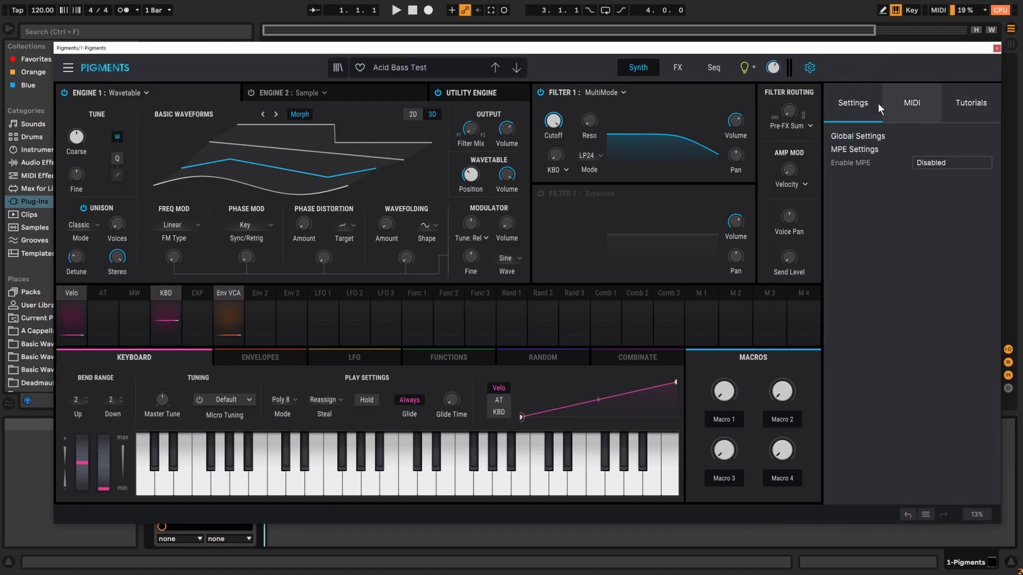
# View the settings' MIDI mappings and tutorials list, and close the settings.
pyautogui.click(923, 105)
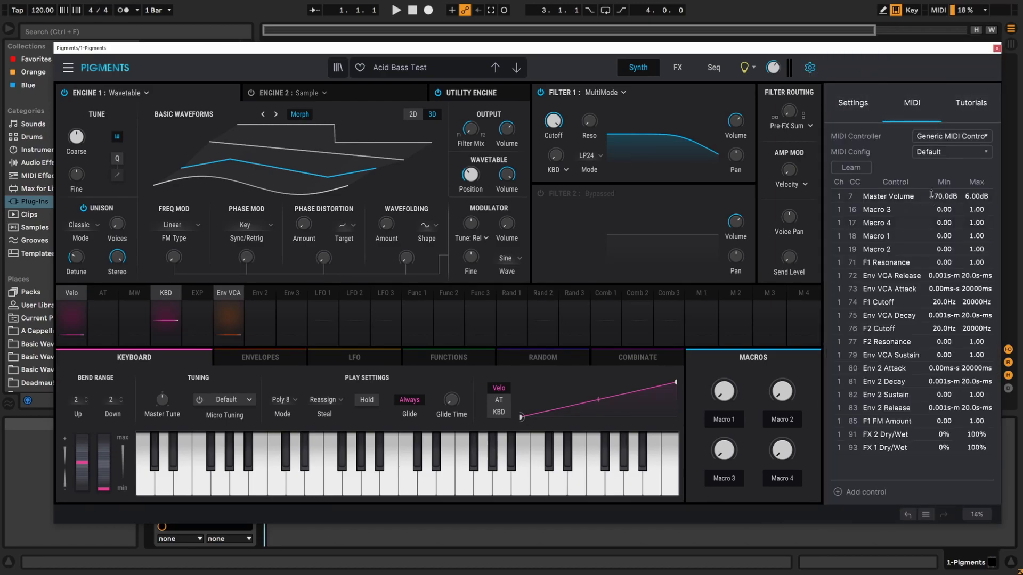
pyautogui.click(961, 105)
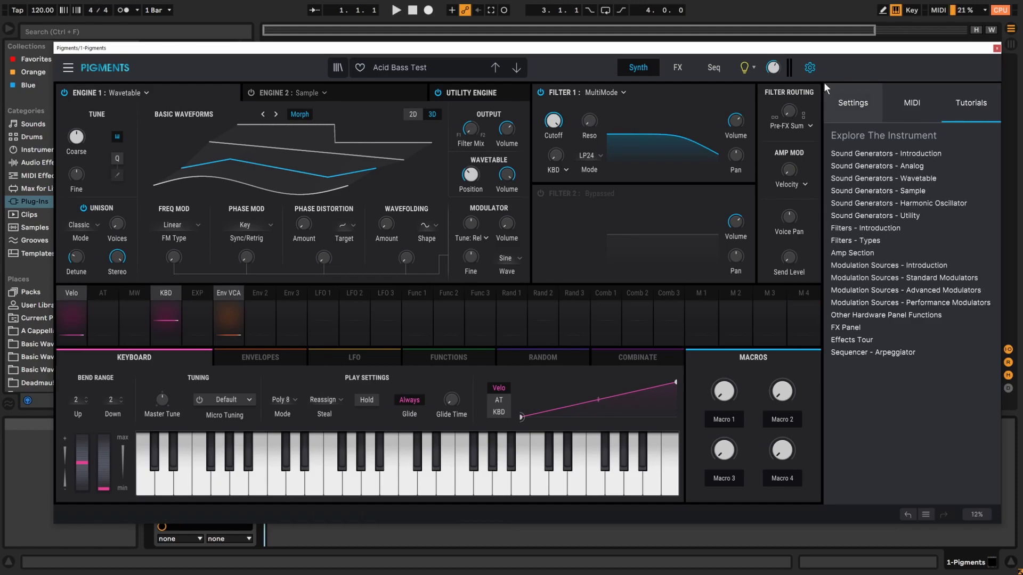
pyautogui.click(810, 68)
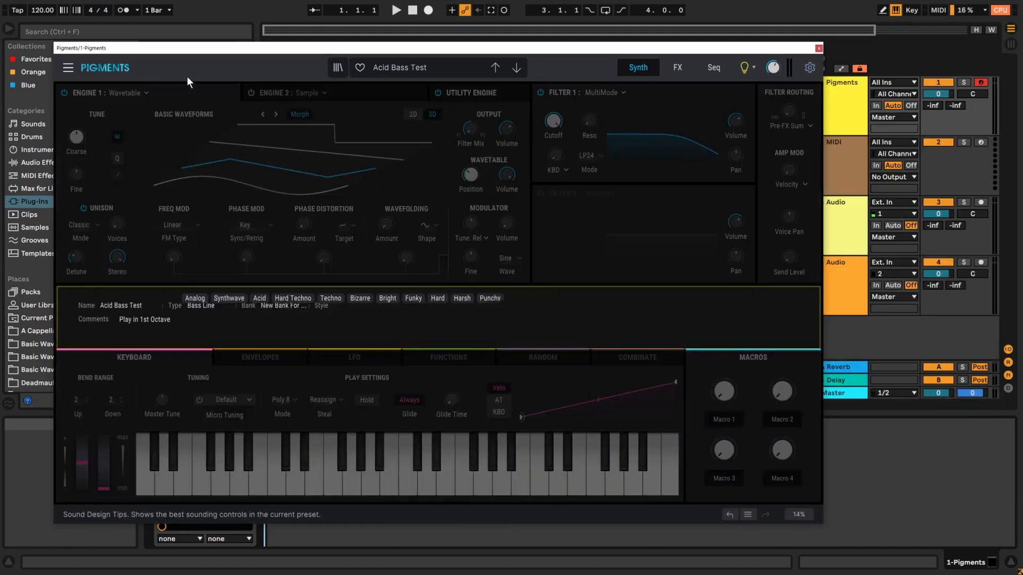
# Look at the help options and open the plug-in's About information, closing it again after viewing.
pyautogui.click(68, 69)
pyautogui.moveTo(99, 185)
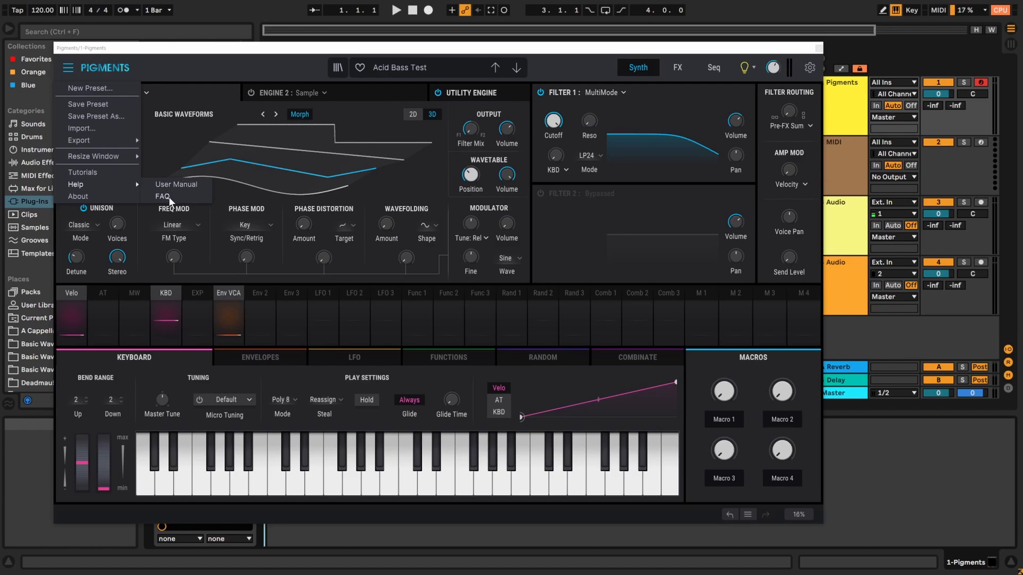
pyautogui.click(82, 196)
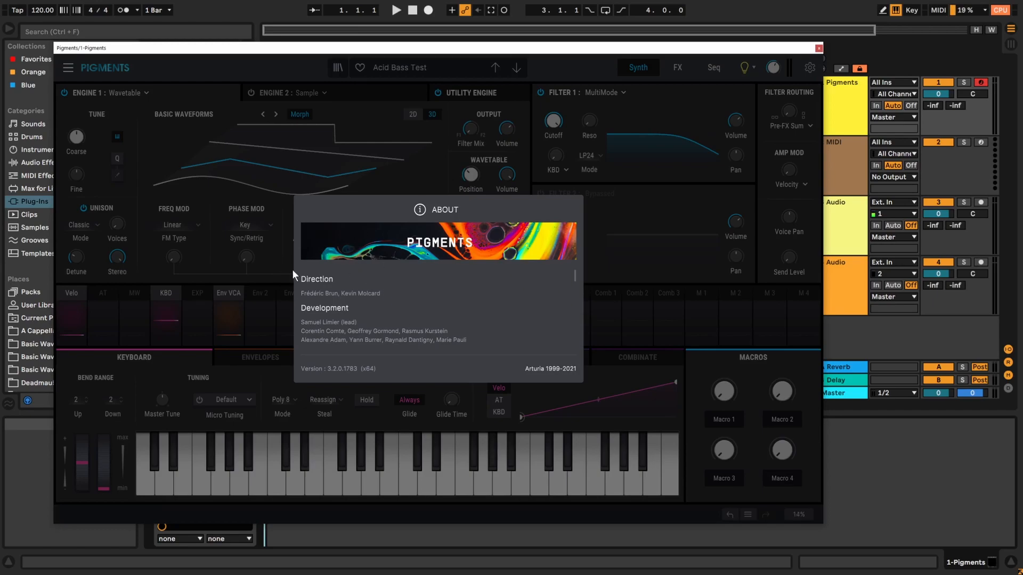
pyautogui.click(520, 340)
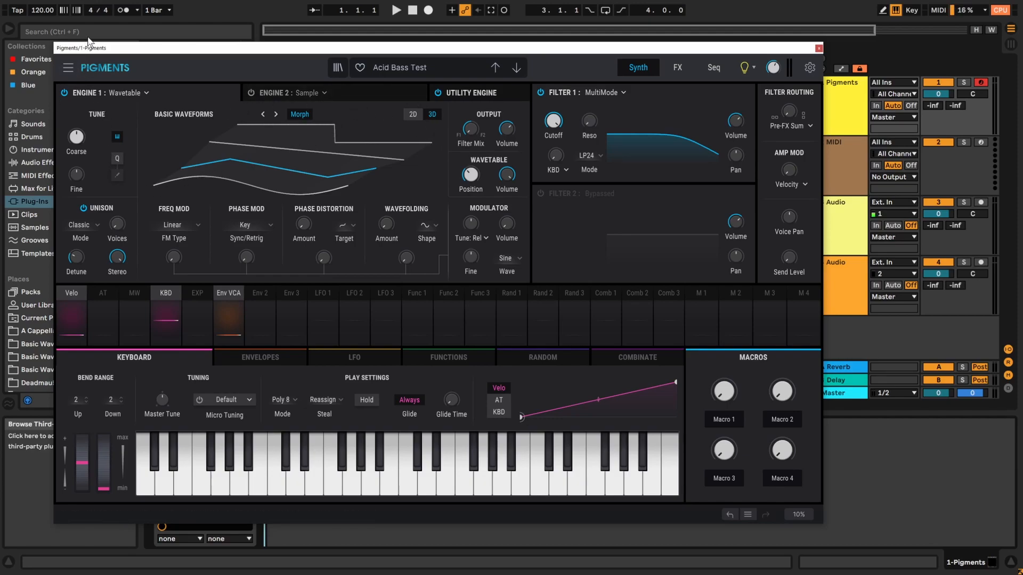
# Open the preset browser and look through the complete list of presets under Explore.
pyautogui.click(337, 68)
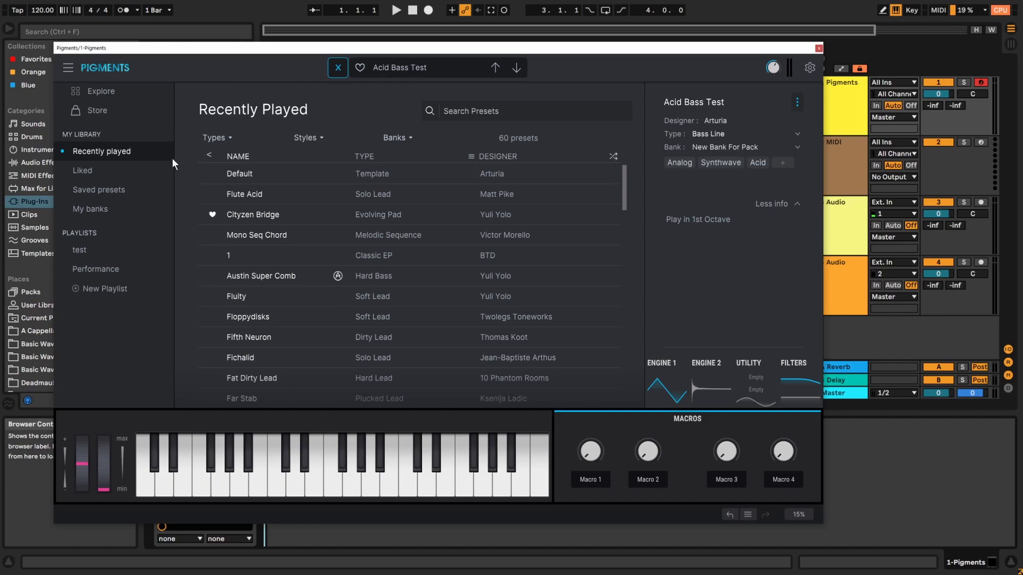
pyautogui.click(104, 94)
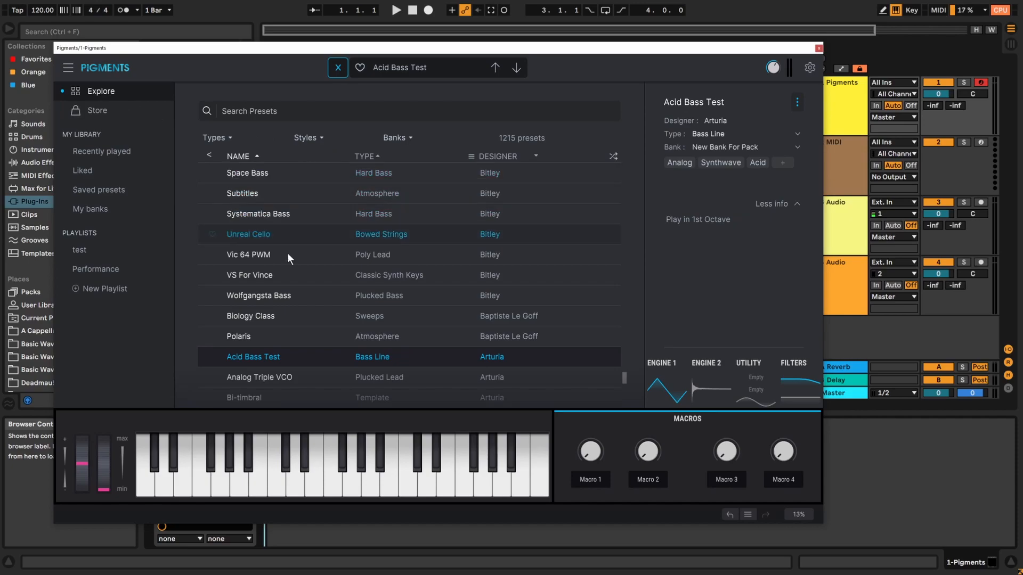
pyautogui.scroll(-10, 309, 203)
pyautogui.scroll(-7, 334, 223)
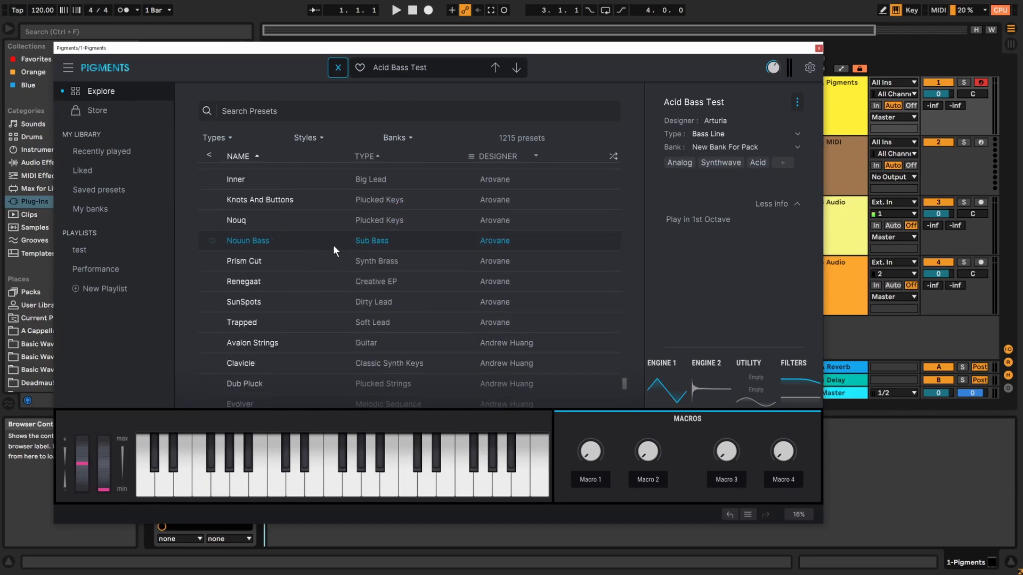
pyautogui.scroll(7, 336, 253)
pyautogui.scroll(2, 320, 229)
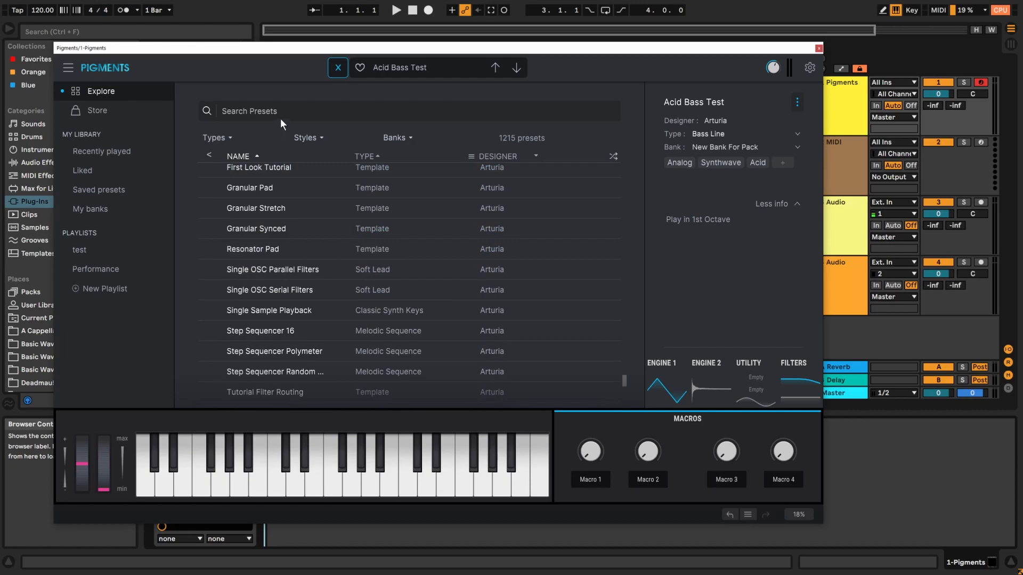
pyautogui.scroll(8, 299, 255)
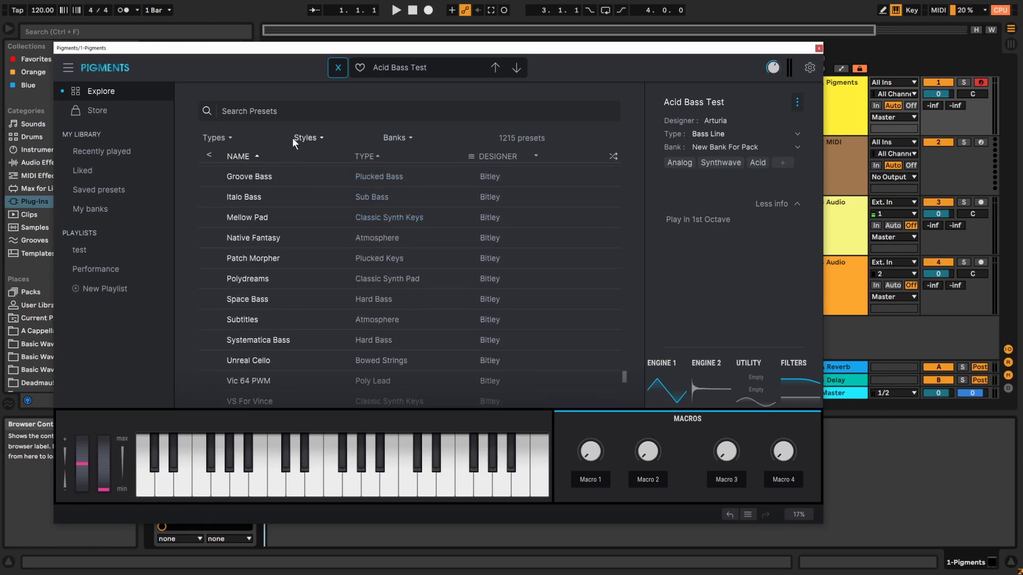
# Search the preset library for "Choir" and change the search term to "Chord".
pyautogui.click(265, 111)
pyautogui.write('Choir')
pyautogui.press('BackSpace')
pyautogui.press('BackSpace')
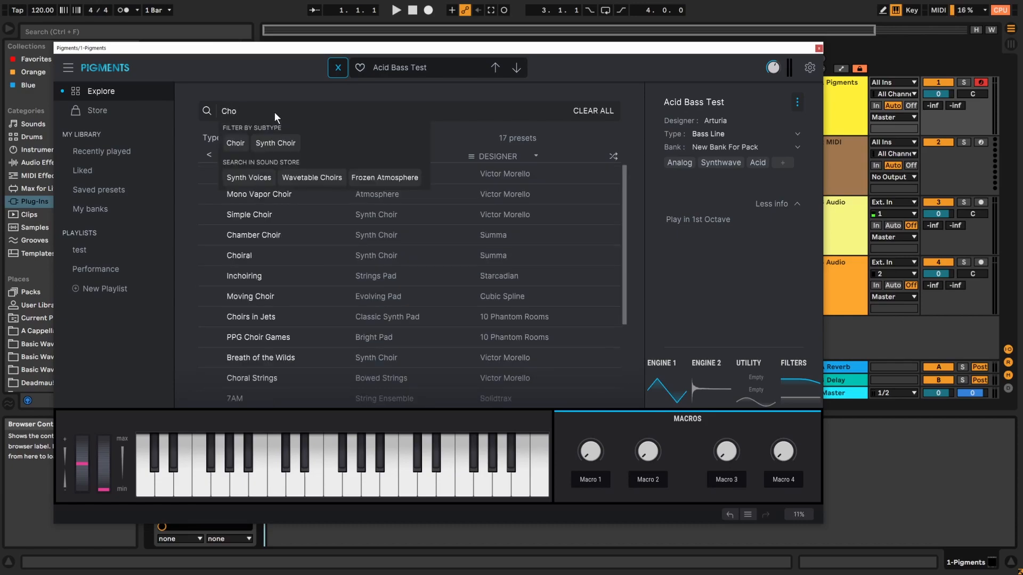
pyautogui.write('d')
pyautogui.press('BackSpace')
pyautogui.write('rd')
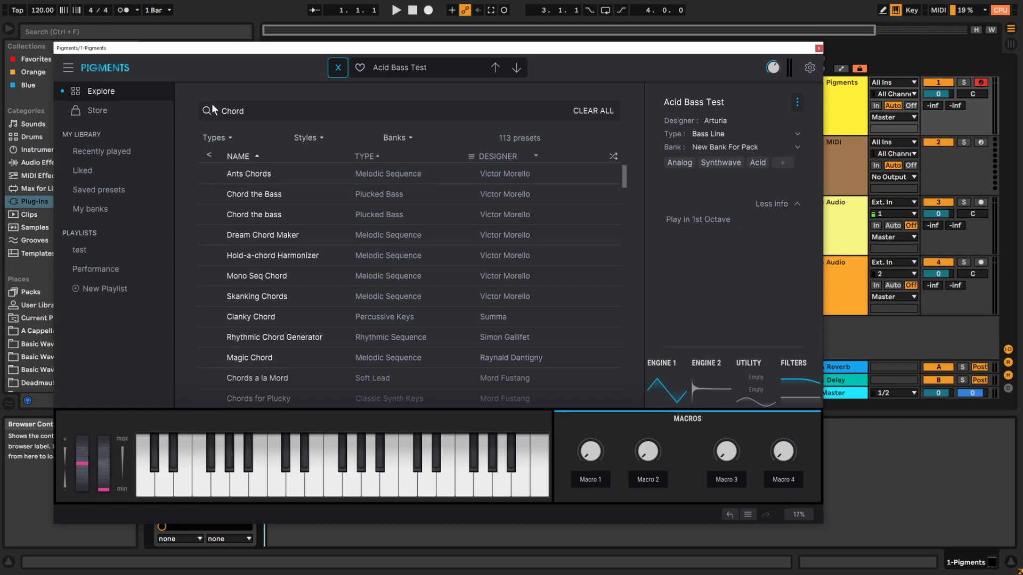
# Replace the search with a filter on the suggested sound designer and load the "Acid Research Systems" preset.
pyautogui.click(247, 110)
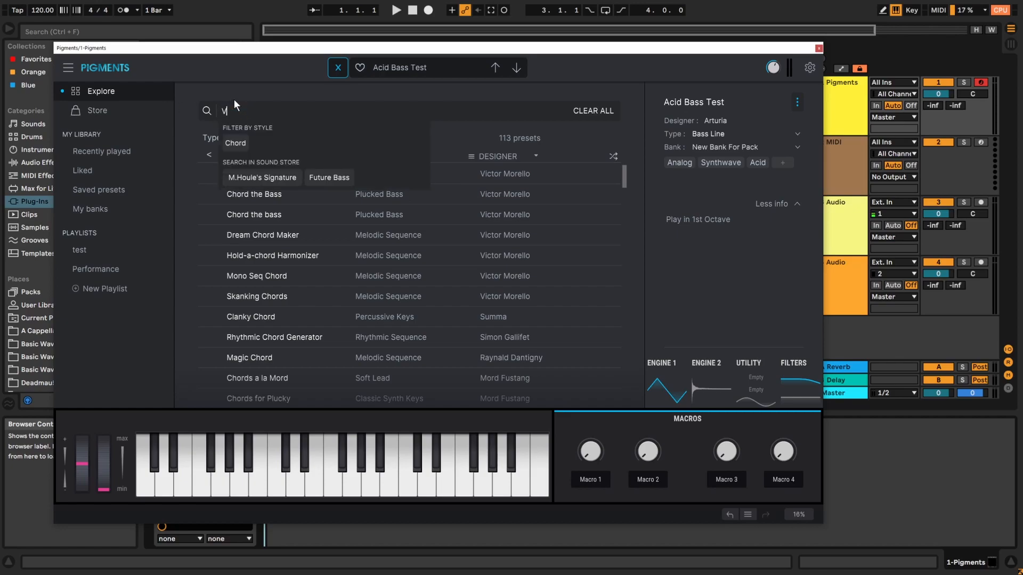
pyautogui.write('Victor')
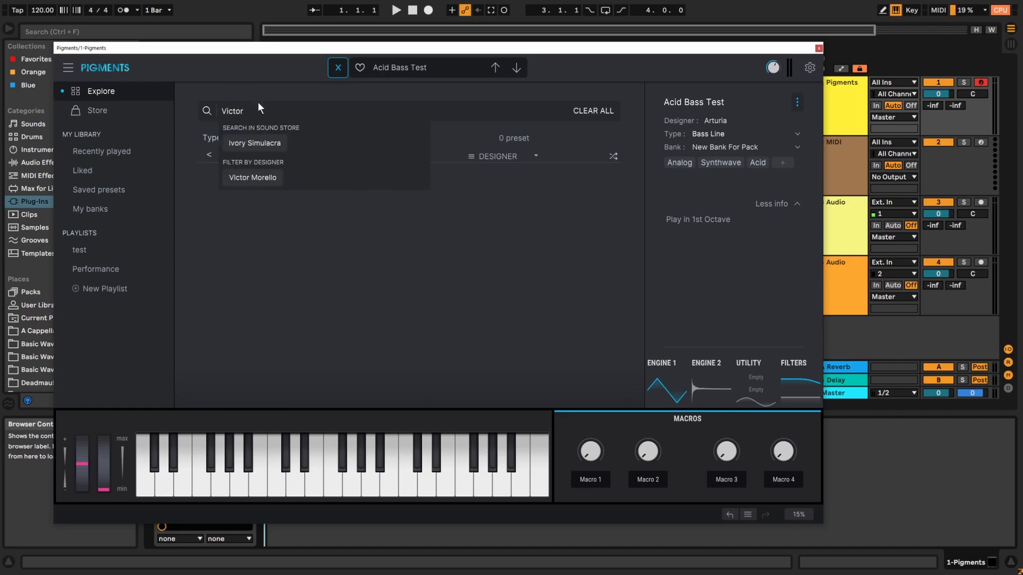
pyautogui.click(267, 177)
pyautogui.scroll(-3, 478, 235)
pyautogui.scroll(3, 477, 239)
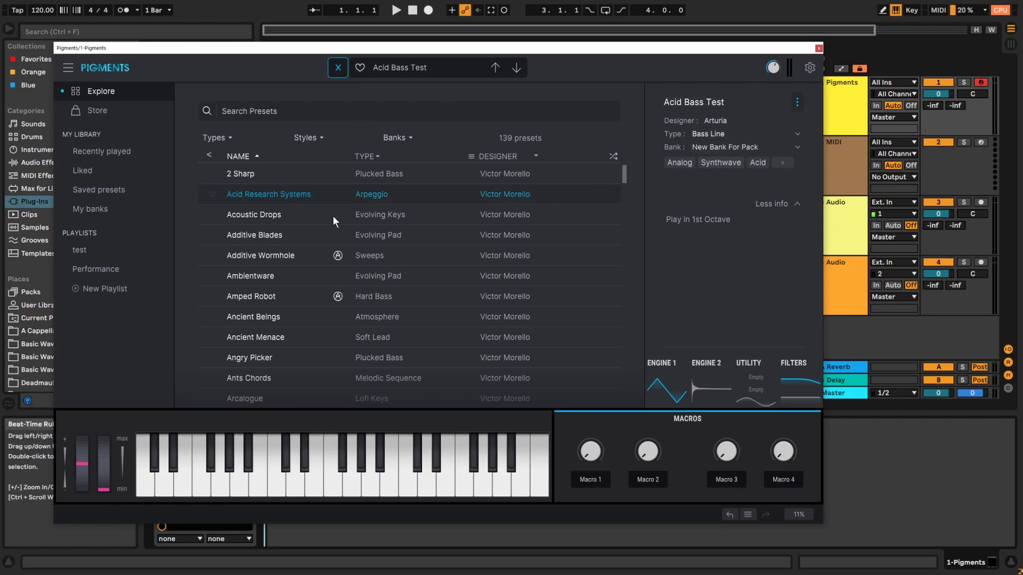
pyautogui.click(344, 195)
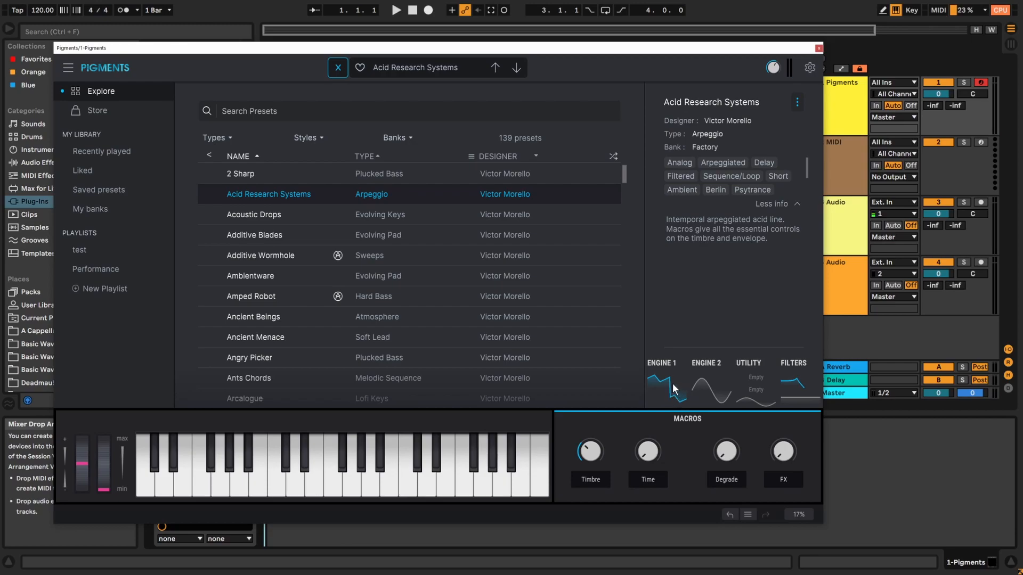
# Open the Arturia Sound Store and look through the sound banks on offer.
pyautogui.click(100, 107)
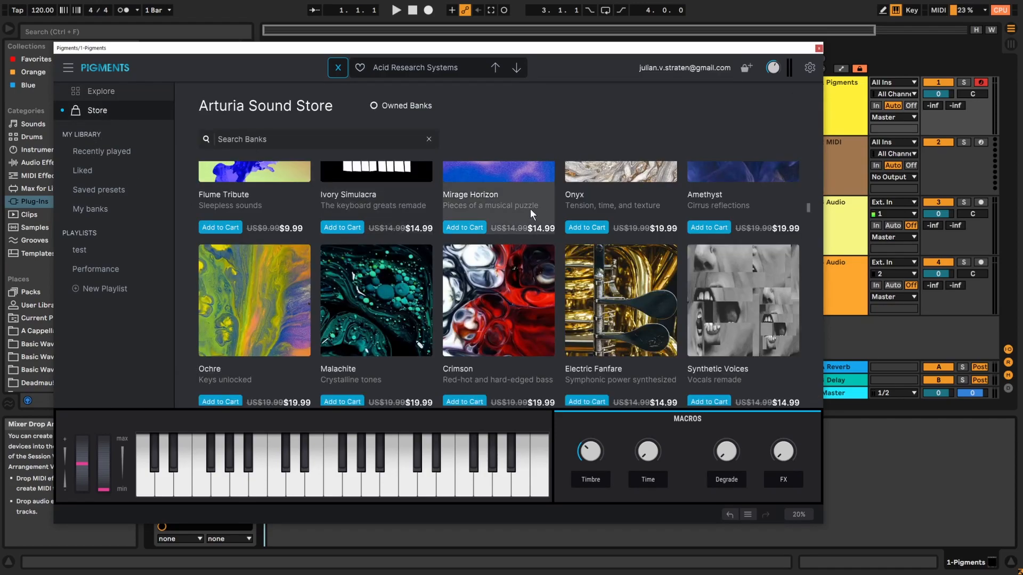
pyautogui.scroll(10, 430, 285)
pyautogui.scroll(3, 315, 261)
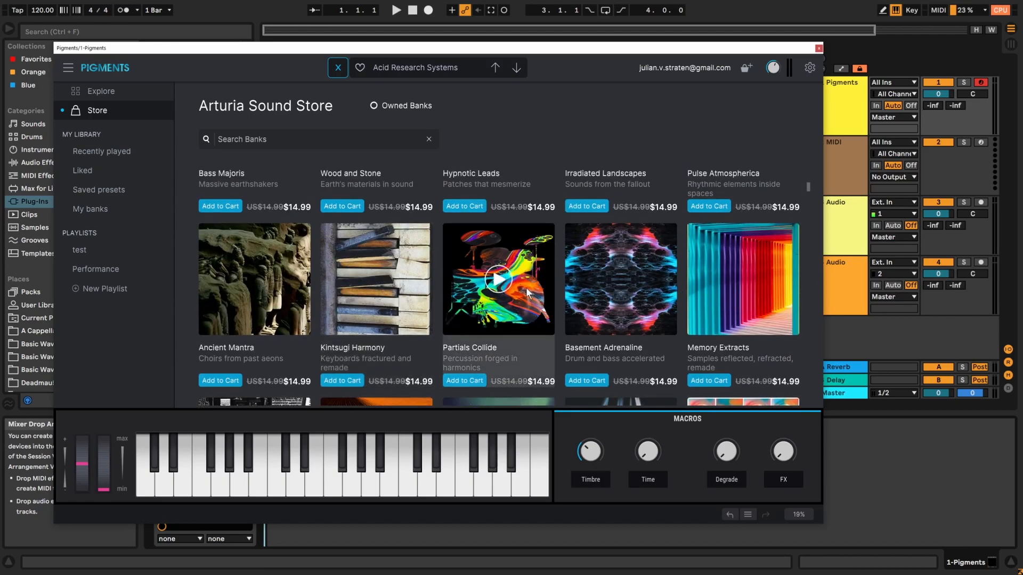
pyautogui.scroll(1, 522, 286)
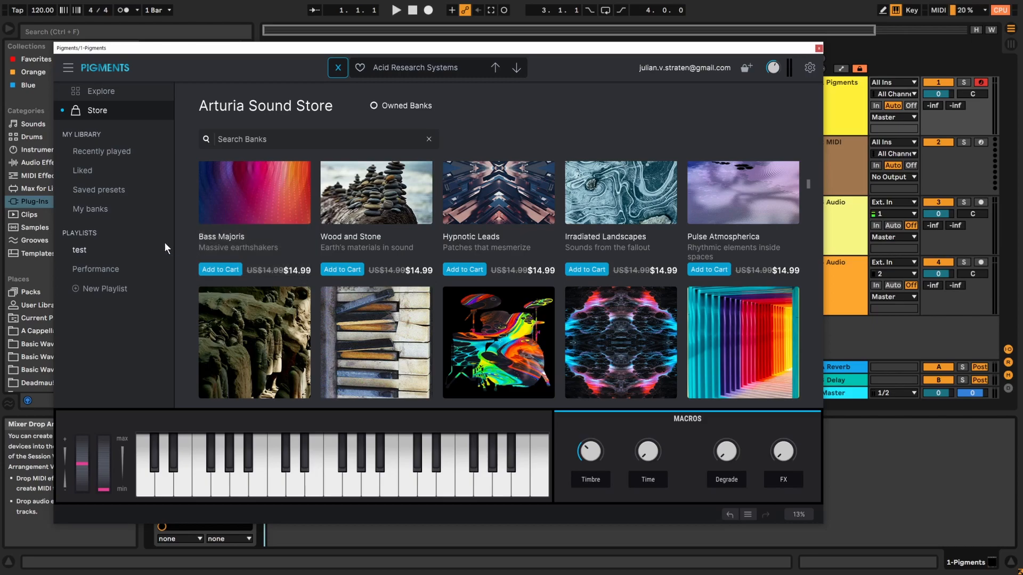
# Open the "Bass Majoris" bank, audition its "Harmonic Imaging" sound and look through the bank's free and locked sounds.
pyautogui.click(244, 243)
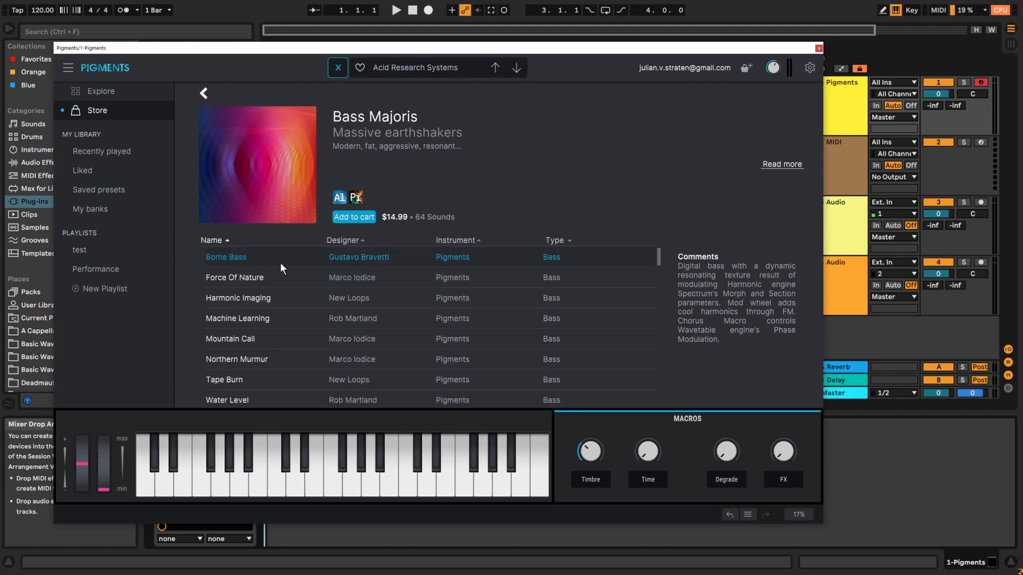
pyautogui.click(276, 294)
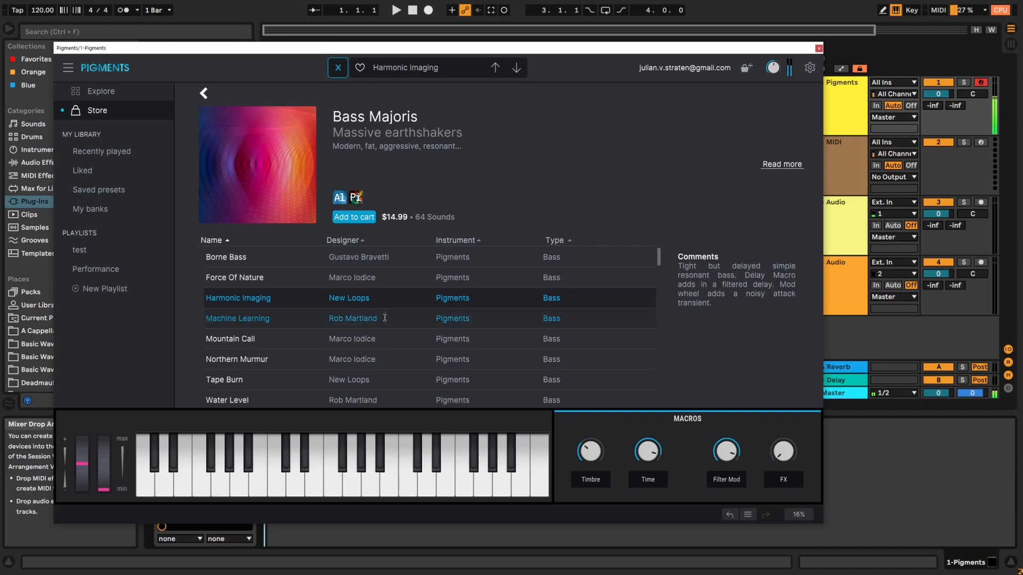
pyautogui.scroll(-1, 441, 297)
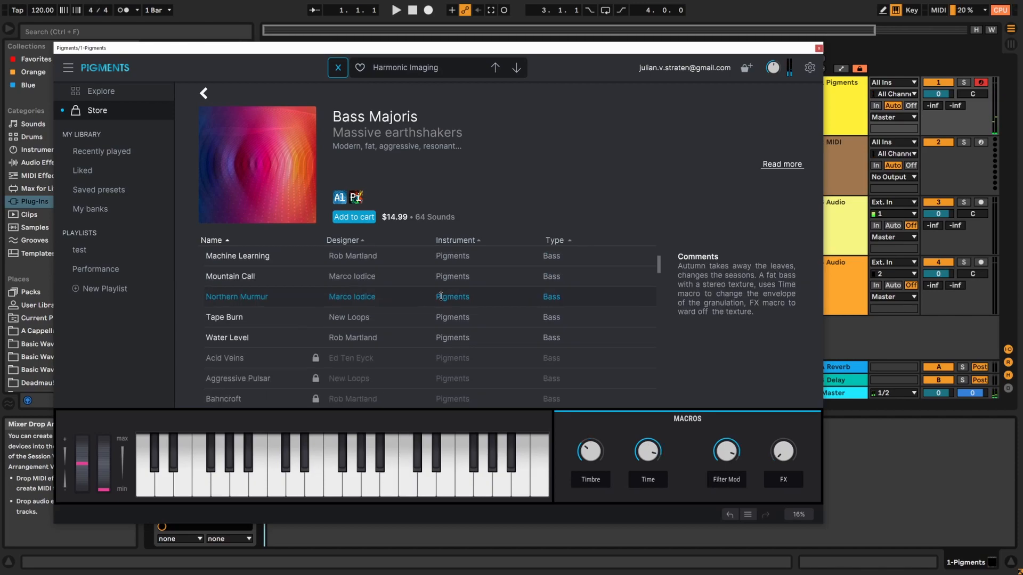
pyautogui.scroll(-2, 426, 296)
pyautogui.scroll(2, 427, 296)
pyautogui.scroll(-3, 418, 296)
pyautogui.scroll(-2, 418, 296)
pyautogui.scroll(3, 346, 320)
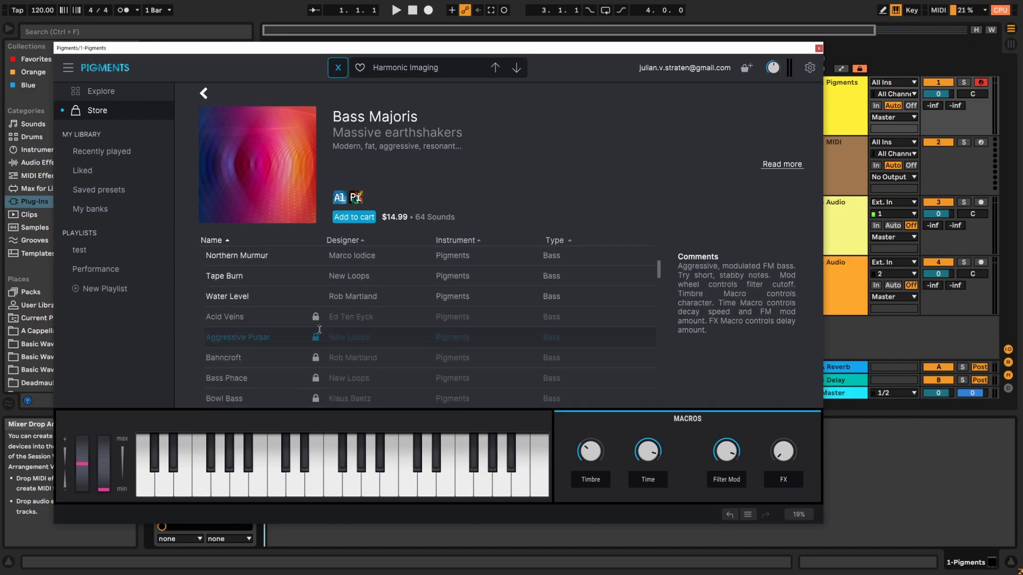
pyautogui.scroll(3, 319, 330)
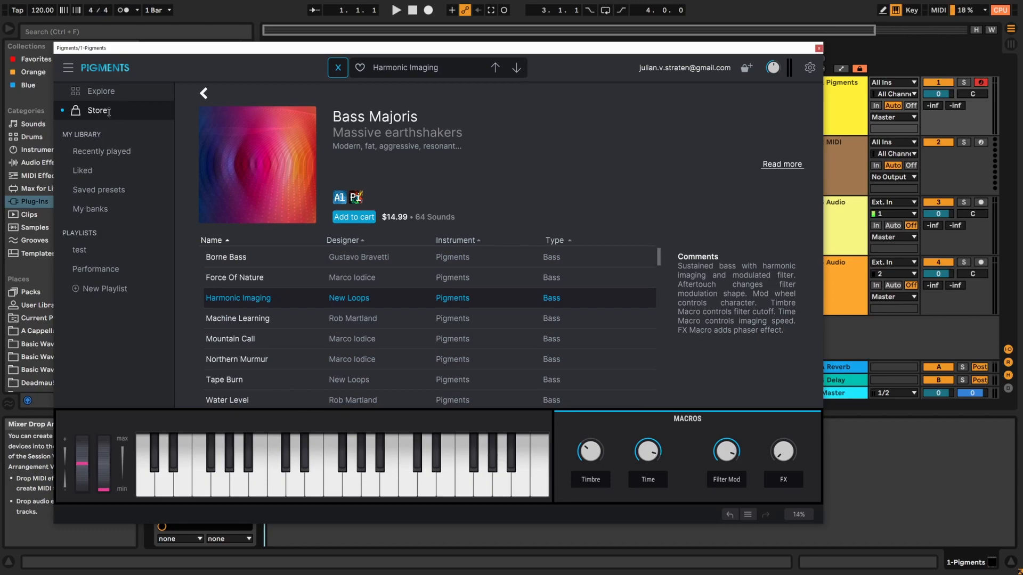
# Mark "Austin Super Comb" as liked in the recently played presets and view the liked presets.
pyautogui.click(102, 153)
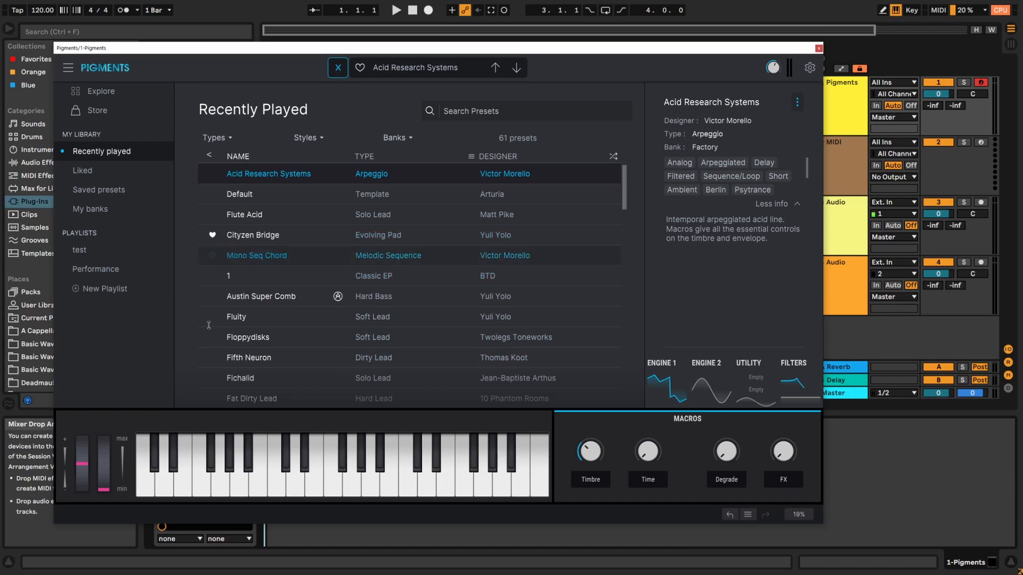
pyautogui.click(95, 173)
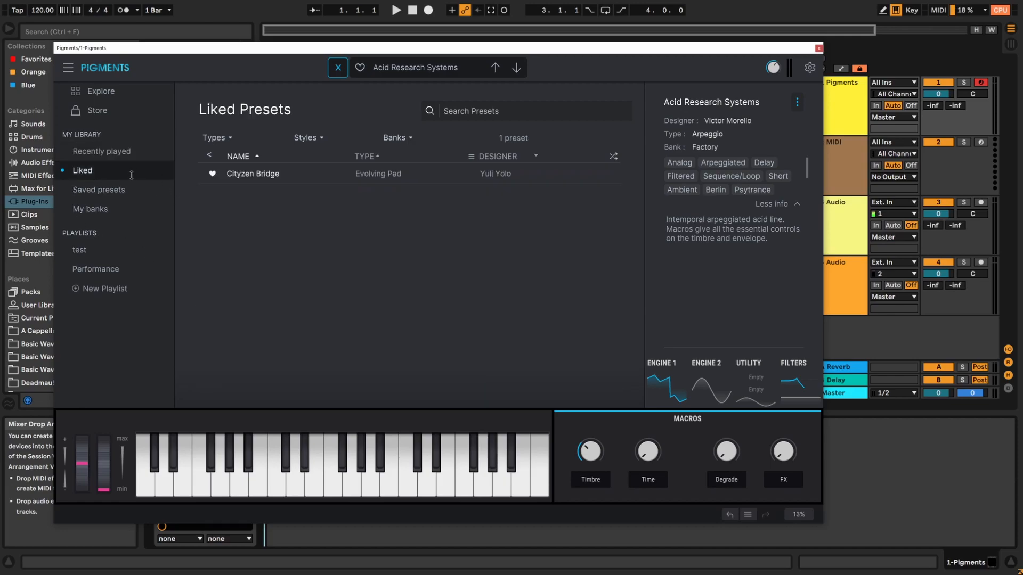
pyautogui.click(101, 151)
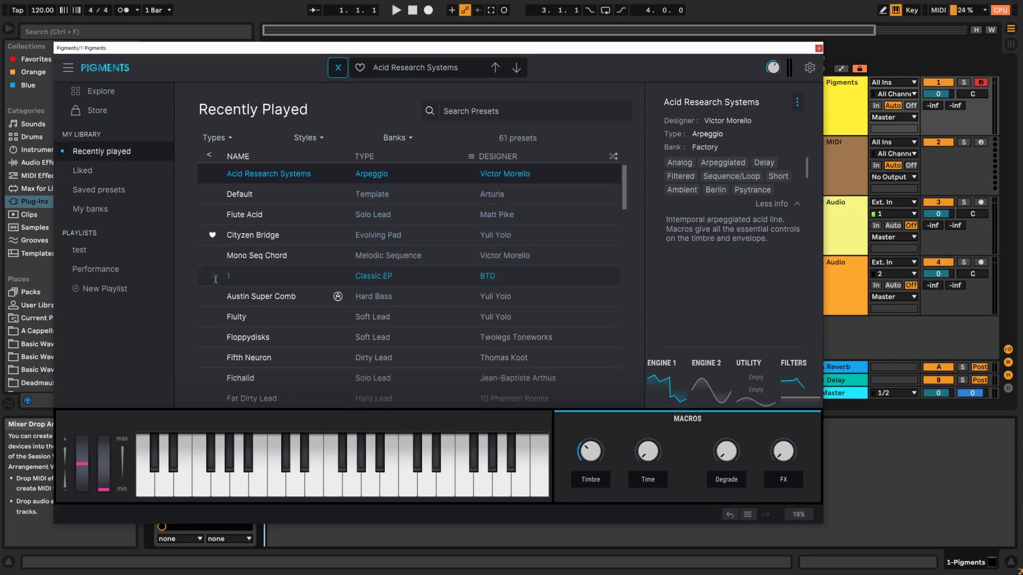
pyautogui.click(236, 306)
pyautogui.click(212, 296)
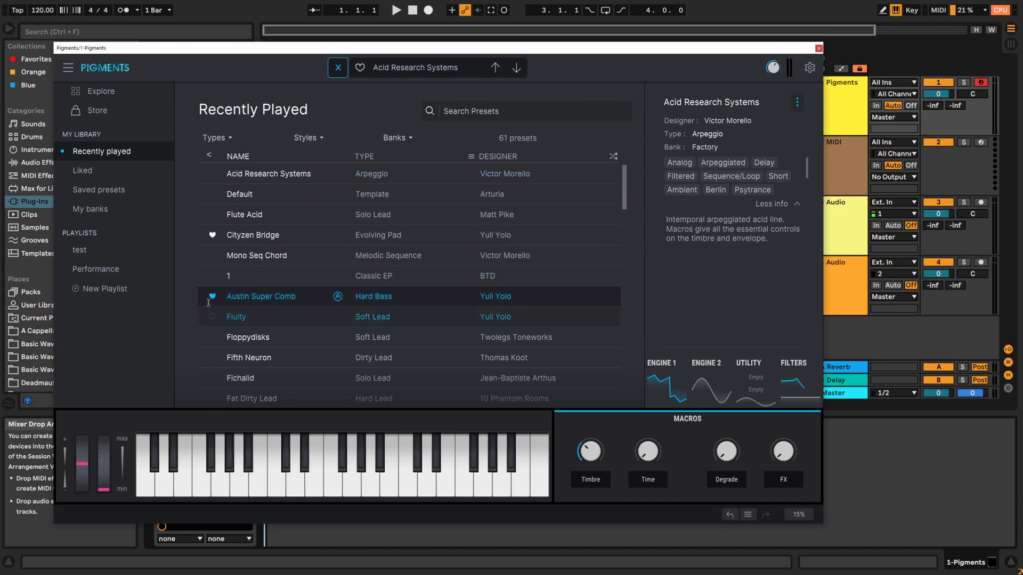
pyautogui.click(82, 170)
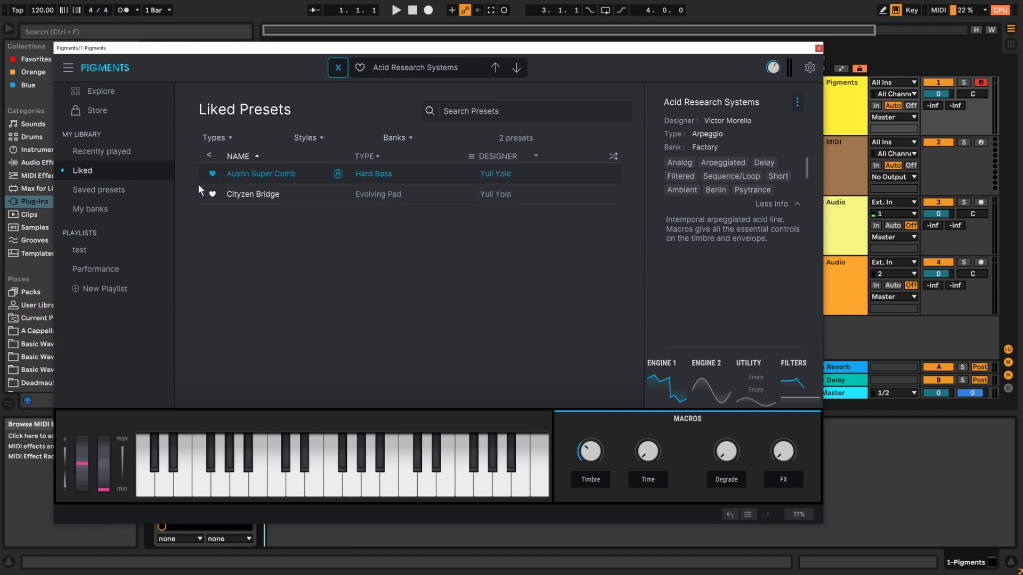
# View the saved presets, the installed and user banks, and the "test" playlist.
pyautogui.click(105, 191)
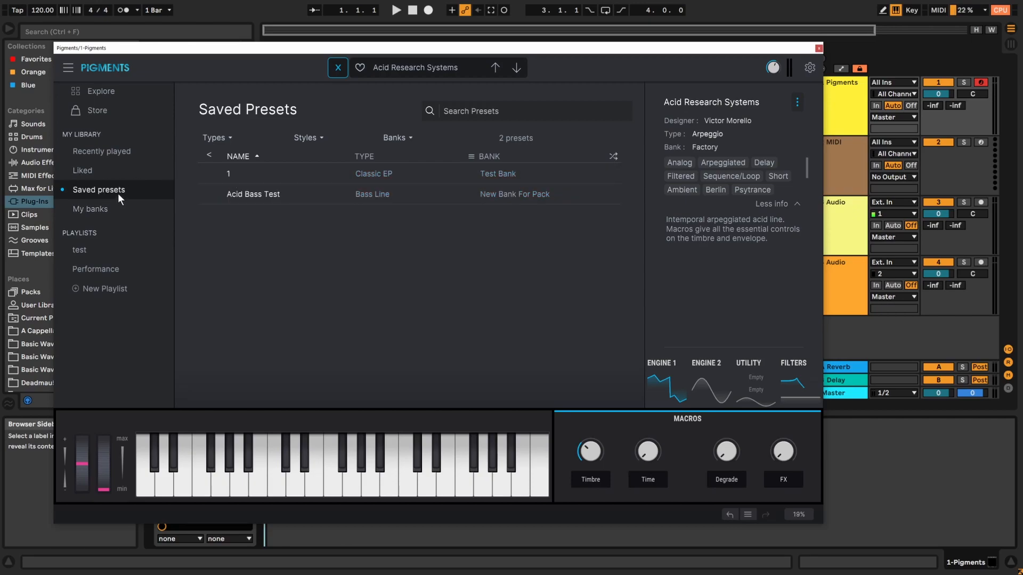
pyautogui.click(101, 212)
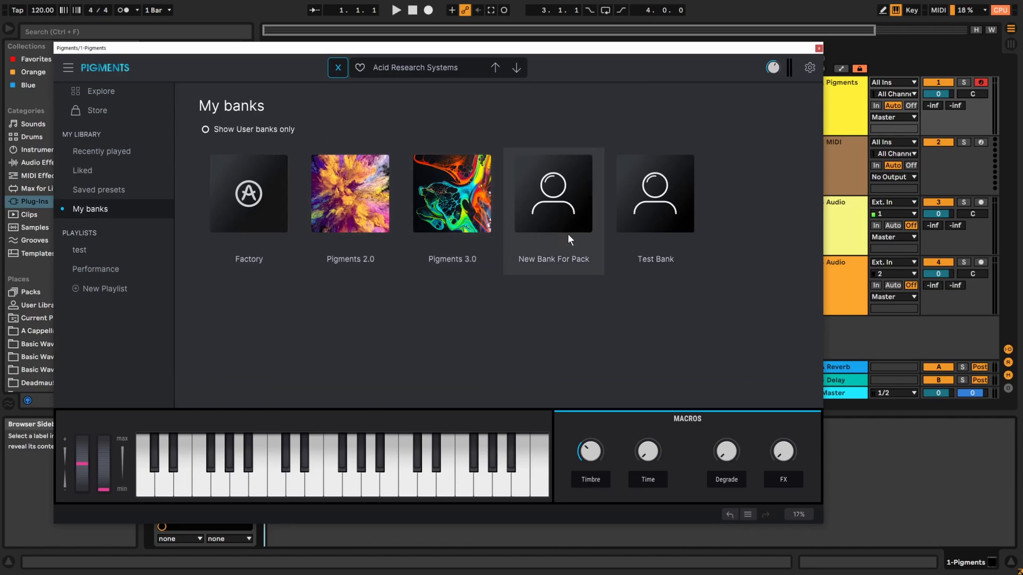
pyautogui.click(85, 251)
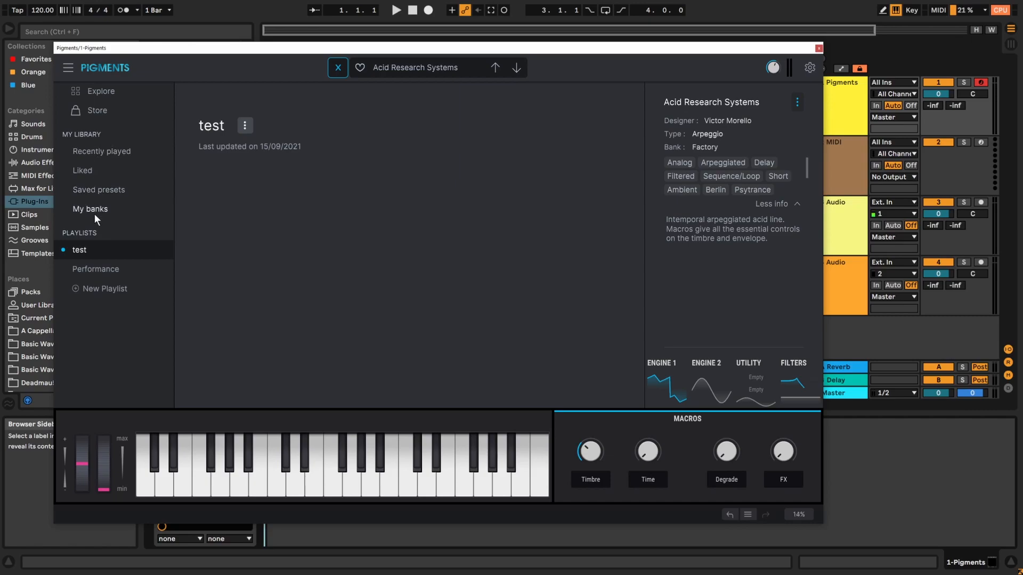
# Create and save a new playlist named "Test 2".
pyautogui.click(74, 289)
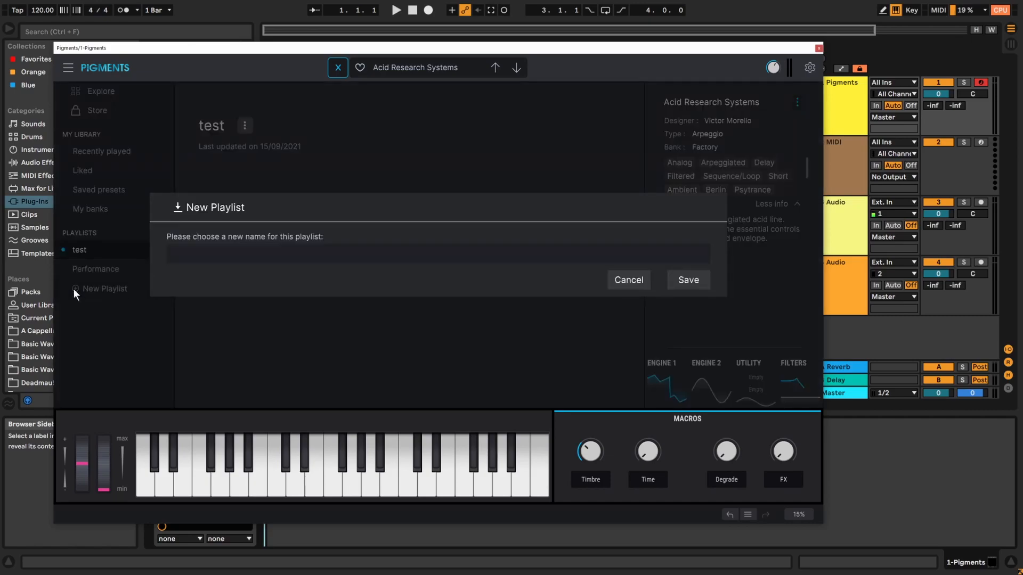
pyautogui.write('Test 2')
pyautogui.click(687, 281)
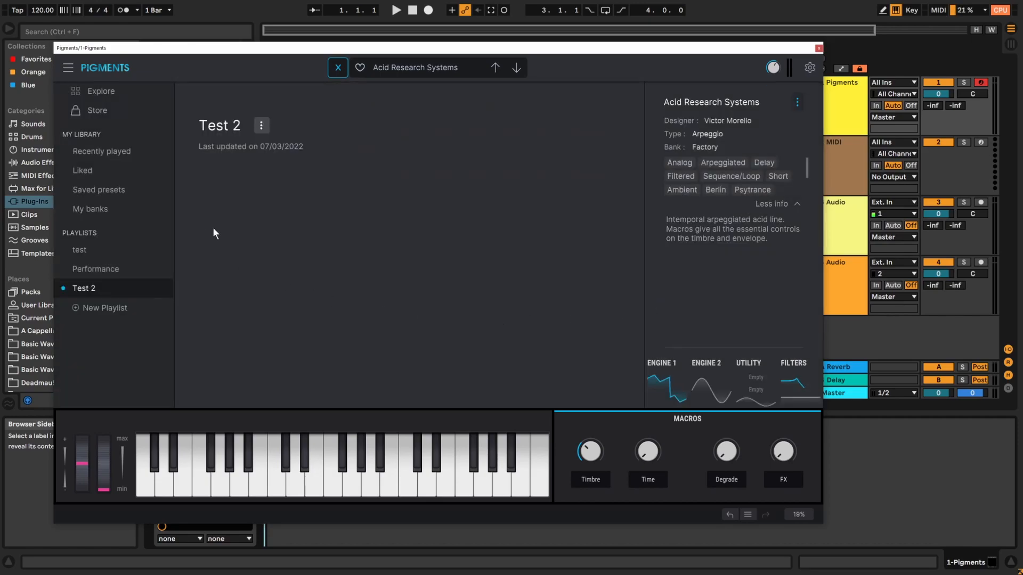
# Add the "Ancient Beings", "Angry Picker" and "Ants Chords" presets to the "Test 2" playlist and view its contents.
pyautogui.click(113, 153)
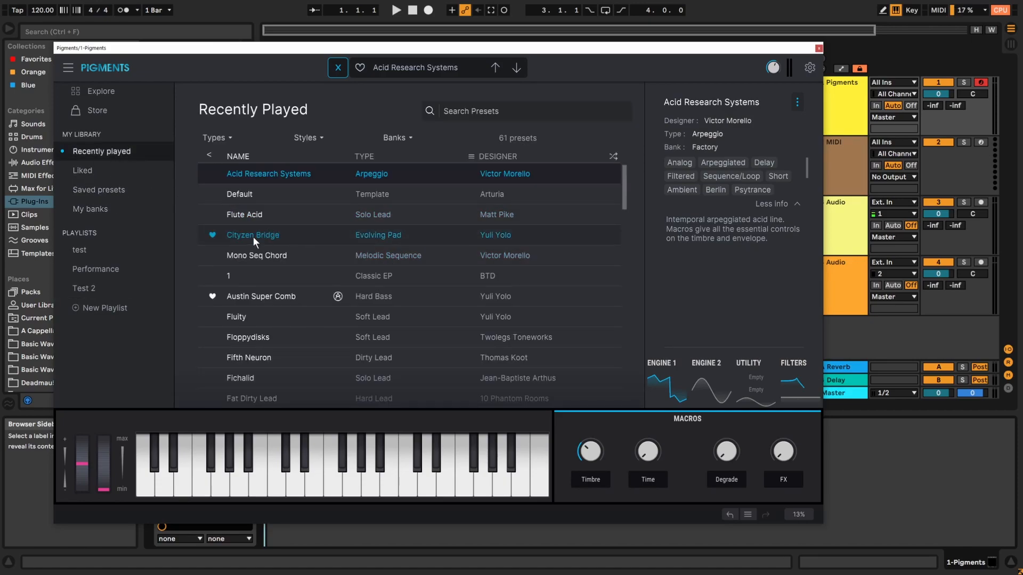
pyautogui.scroll(-3, 333, 366)
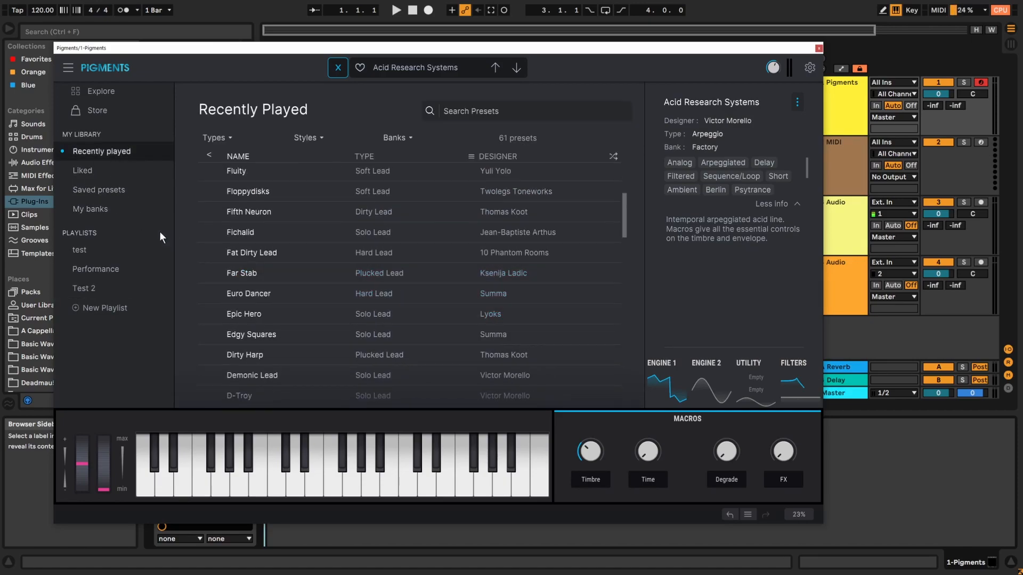
pyautogui.click(104, 89)
pyautogui.scroll(-3, 363, 272)
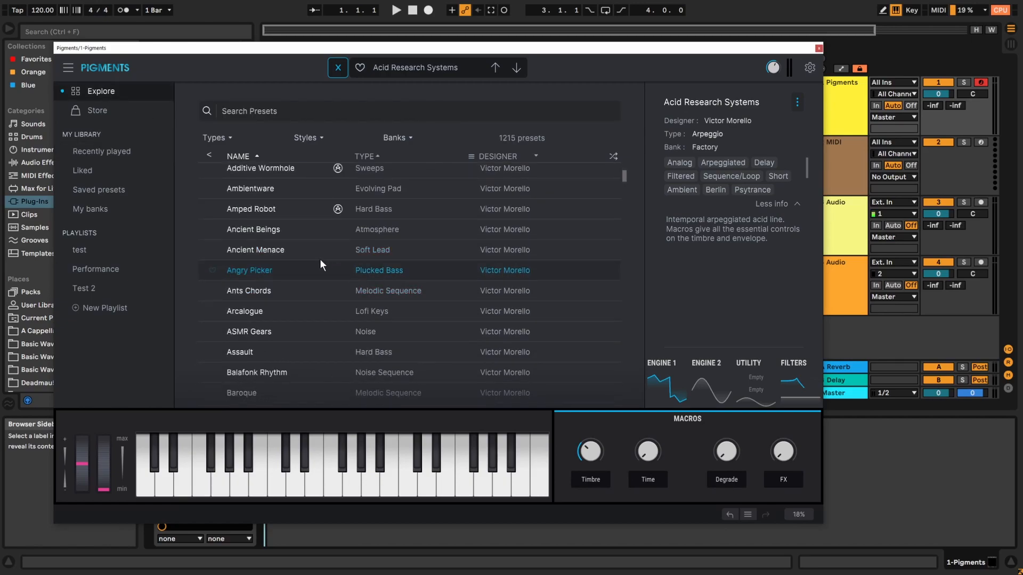
pyautogui.moveTo(310, 232); pyautogui.dragTo(85, 292)
pyautogui.moveTo(278, 270); pyautogui.dragTo(86, 288)
pyautogui.moveTo(292, 290); pyautogui.dragTo(103, 291)
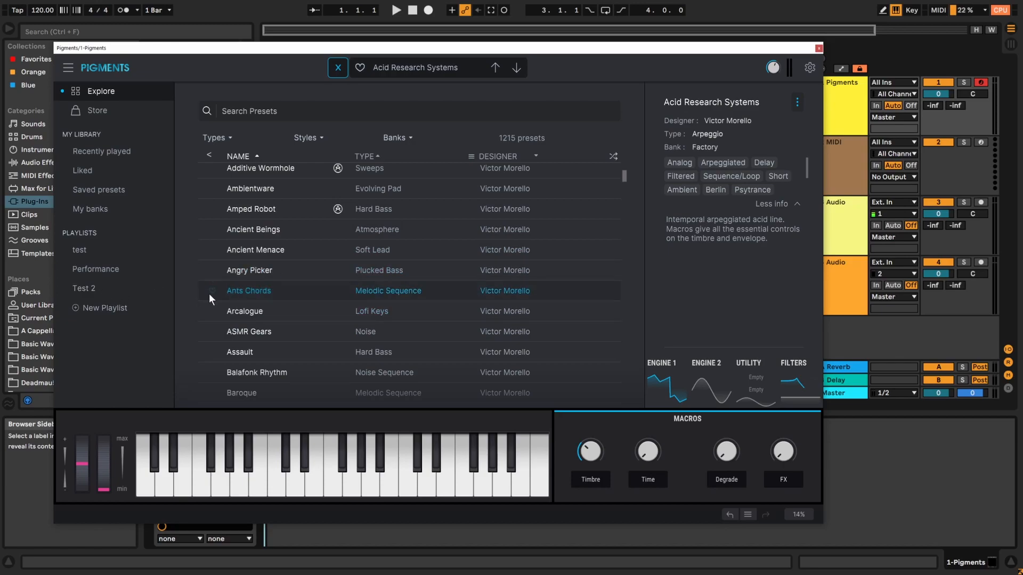
pyautogui.click(87, 287)
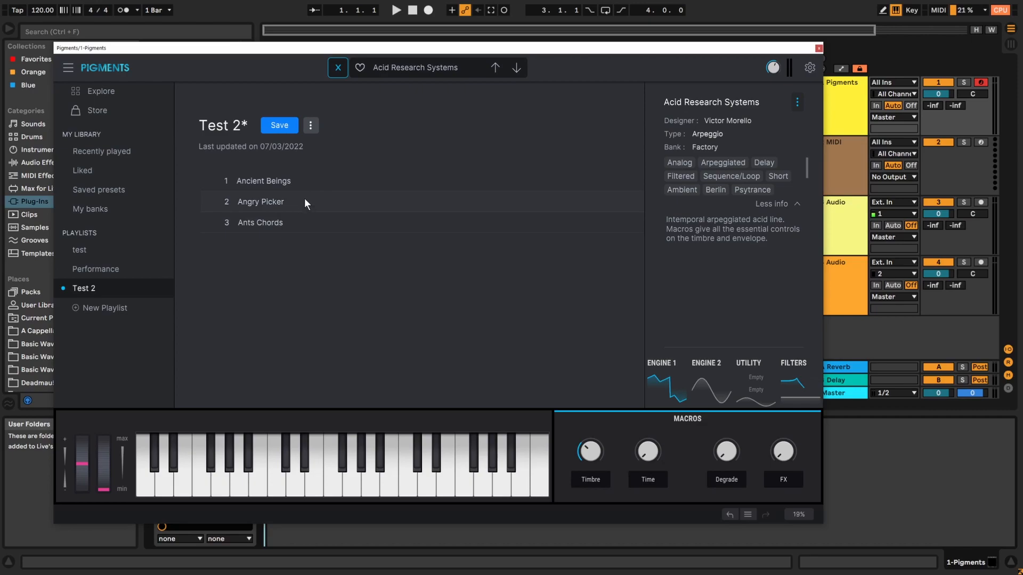
# Load "Ancient Beings" from the "Test 2" playlist and compare the synth view with the preset browser.
pyautogui.click(314, 188)
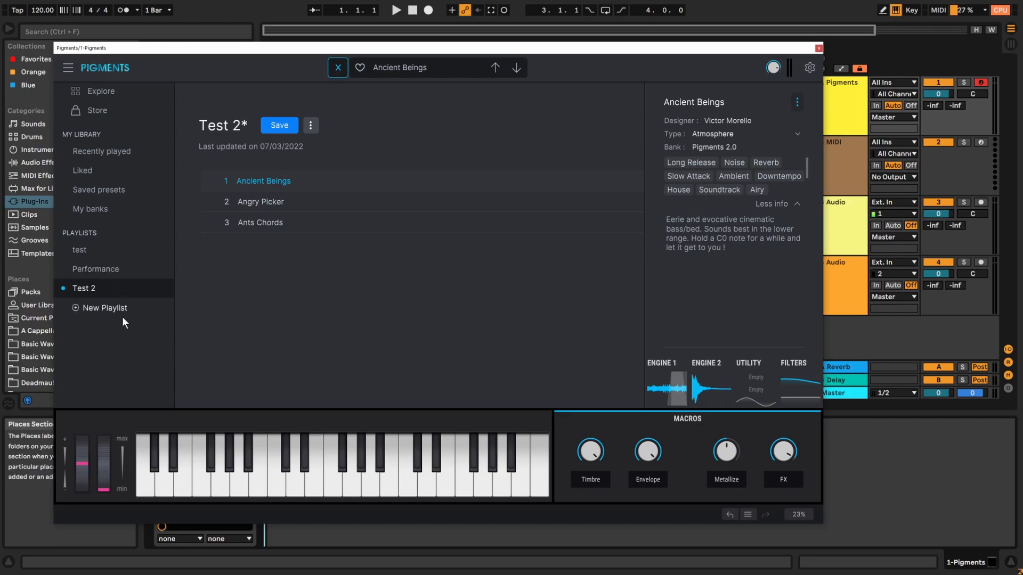
pyautogui.click(330, 72)
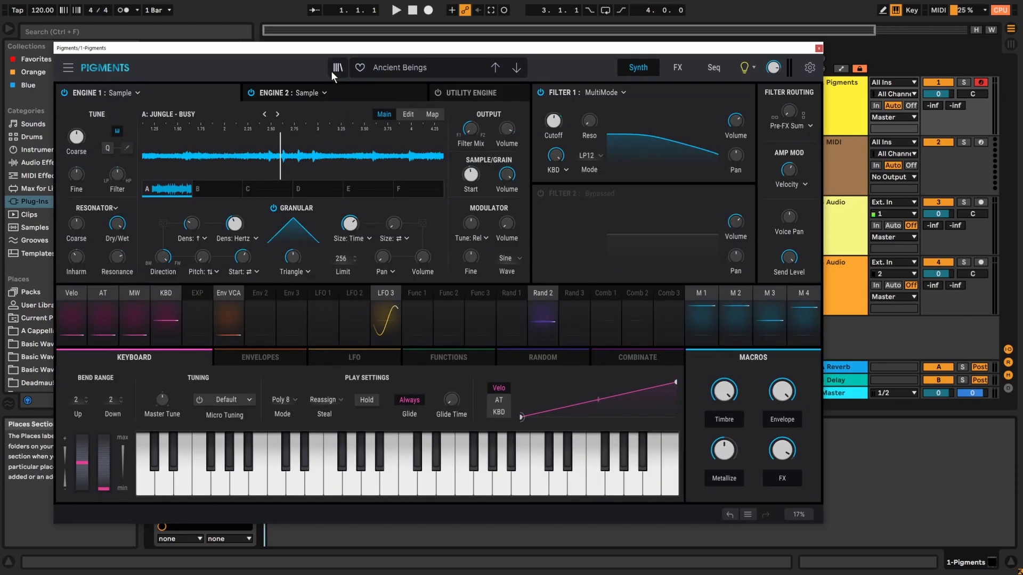
pyautogui.click(333, 68)
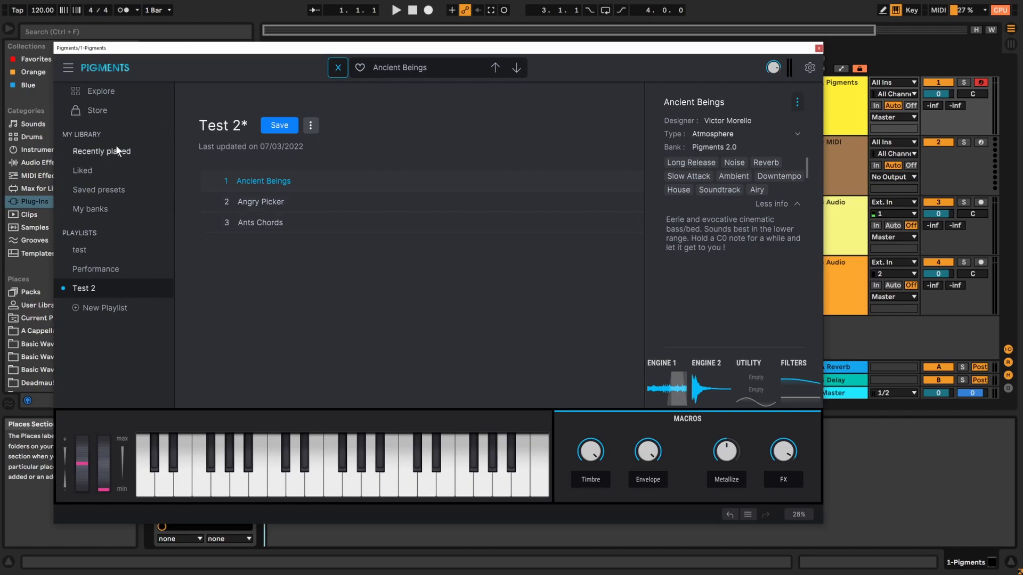
pyautogui.click(338, 68)
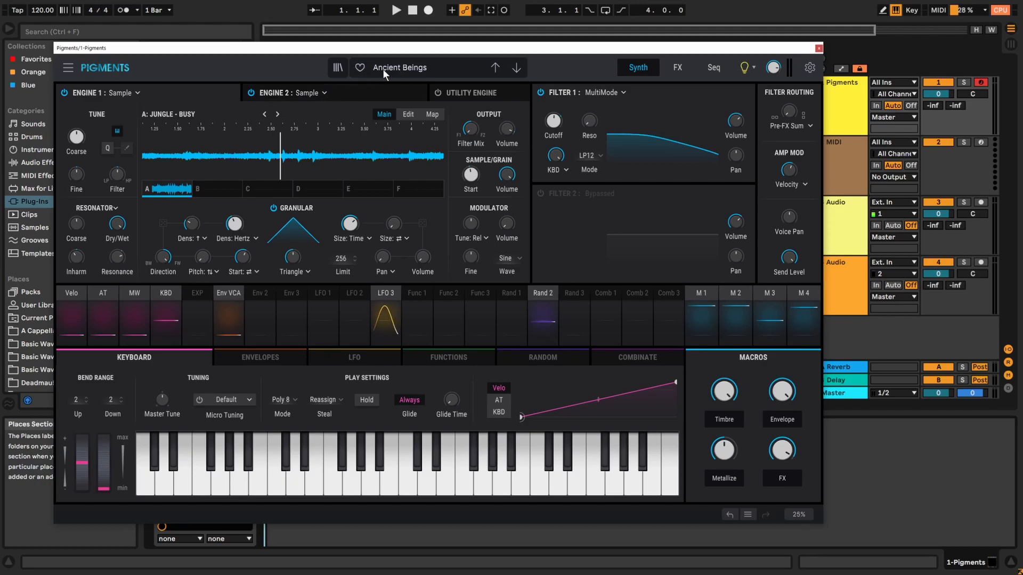
pyautogui.click(337, 69)
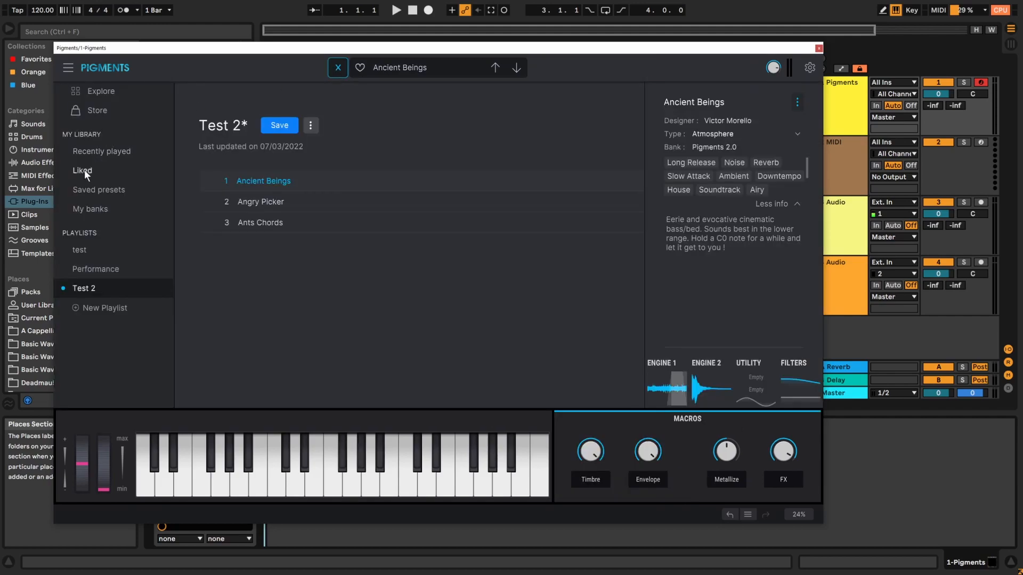
pyautogui.click(368, 66)
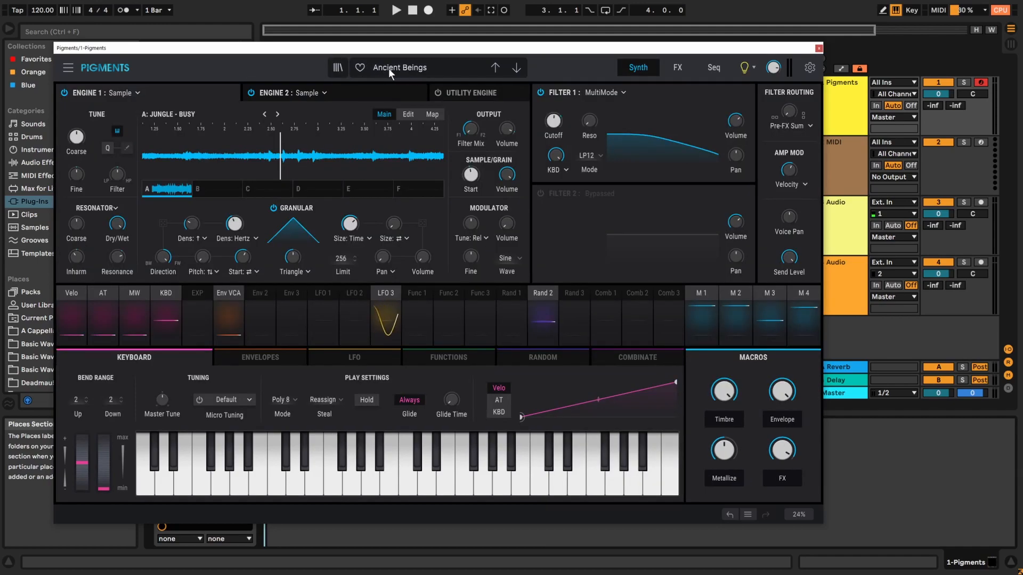
# Load the "Geometric" preset from the Sequence type.
pyautogui.click(393, 69)
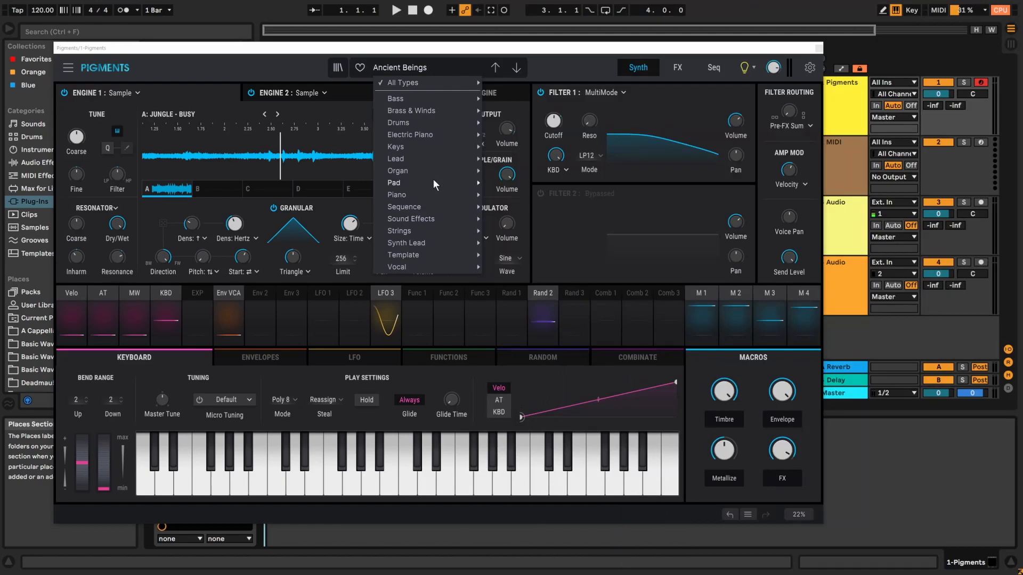
pyautogui.moveTo(434, 179)
pyautogui.moveTo(419, 207)
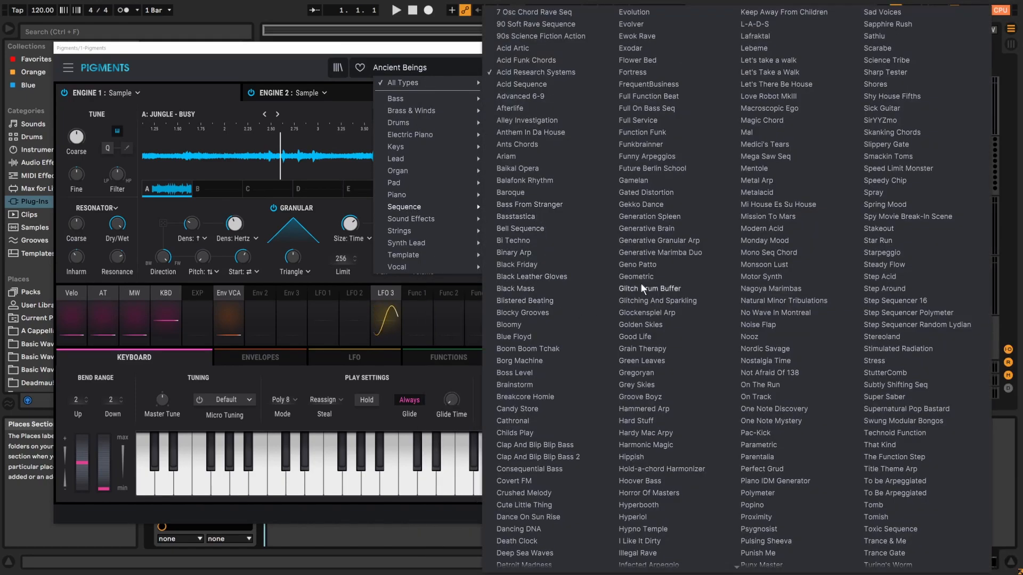
pyautogui.click(658, 277)
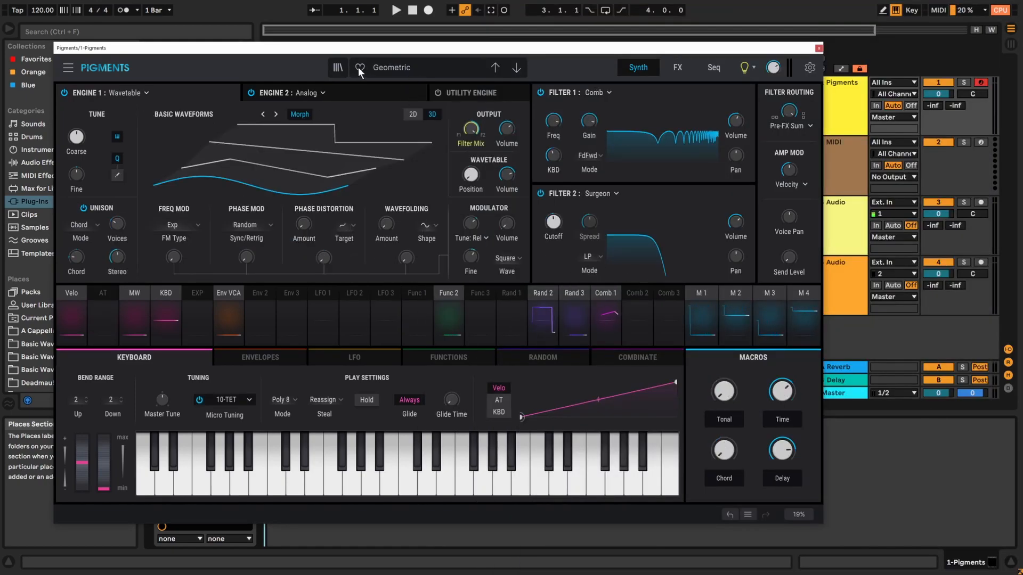
# Mark the "Geometric" preset as liked, view it among the liked presets and return to the synth view.
pyautogui.click(338, 67)
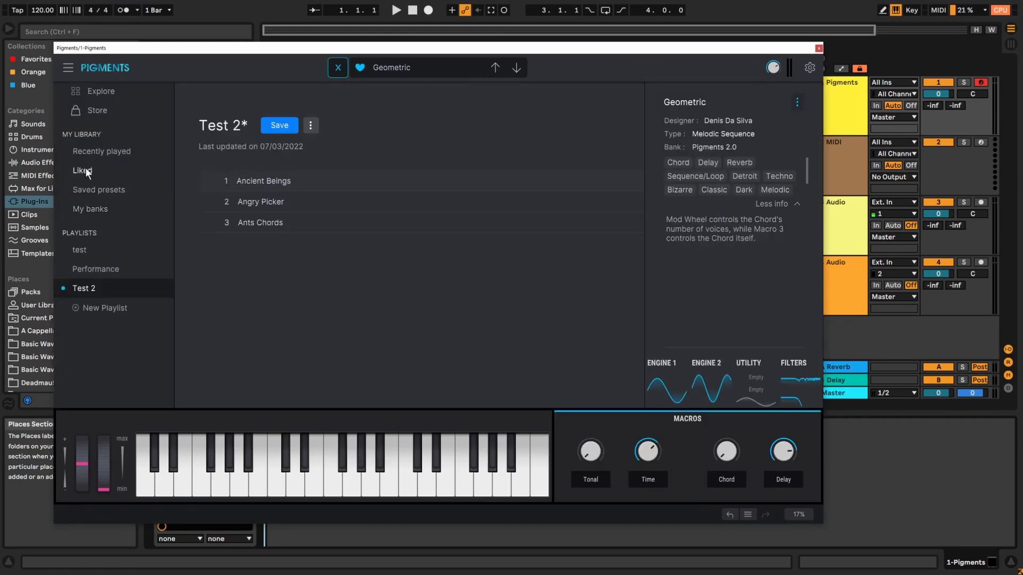
pyautogui.click(83, 171)
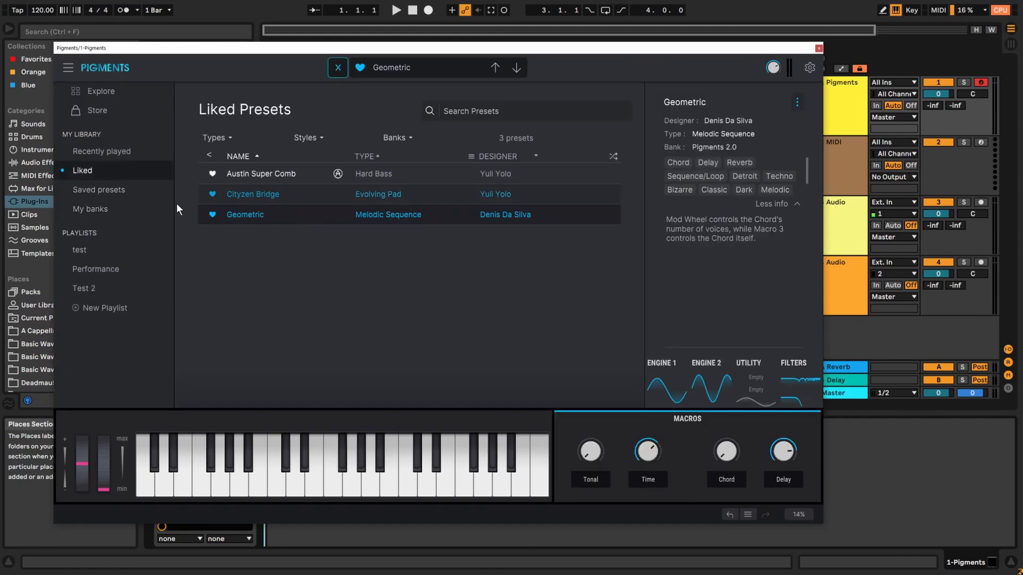
pyautogui.click(338, 68)
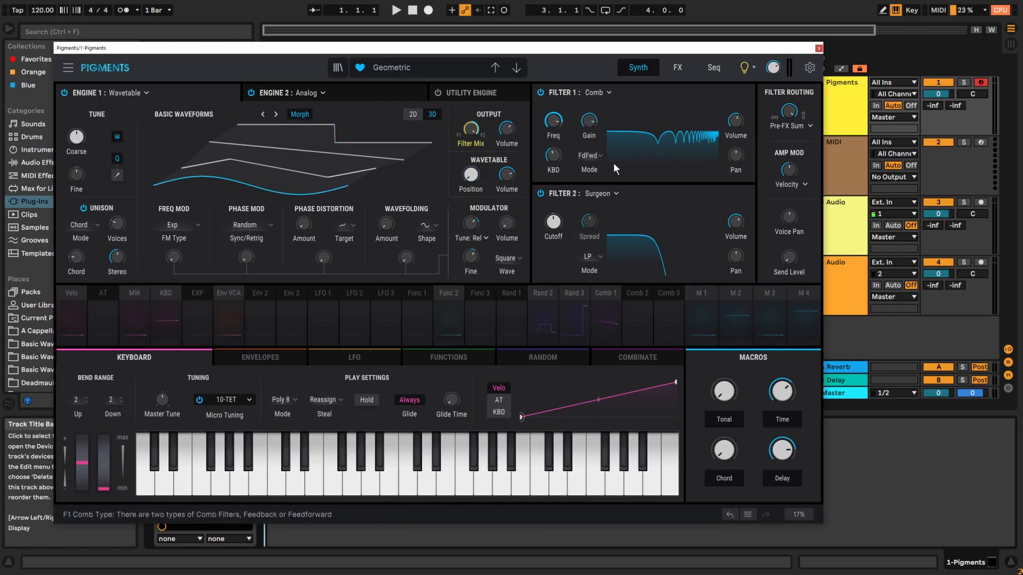
# View the effects page and the arpeggiator and sequencer modes of the "Geometric" preset, ending on the synth page.
pyautogui.click(676, 70)
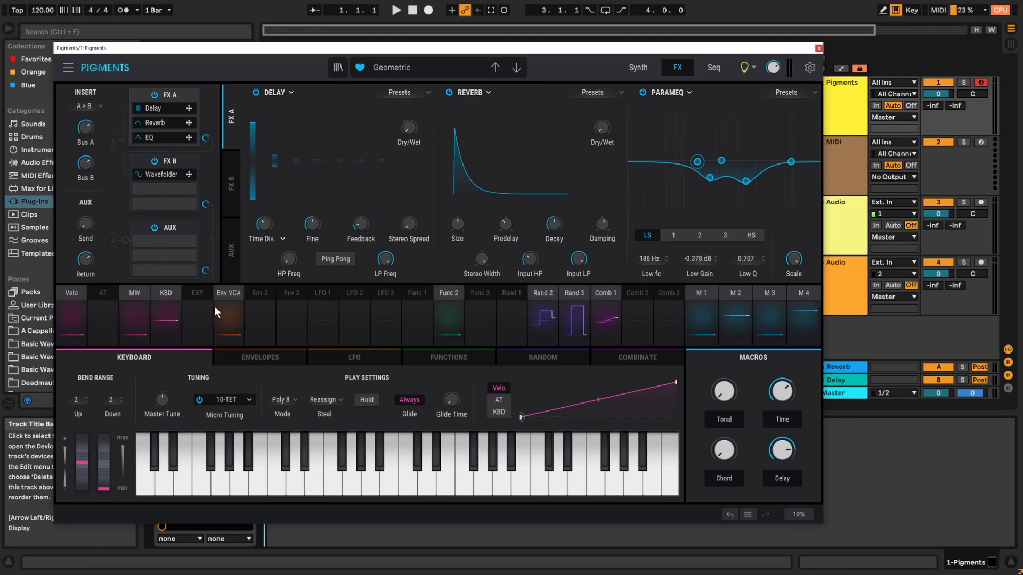
pyautogui.click(713, 68)
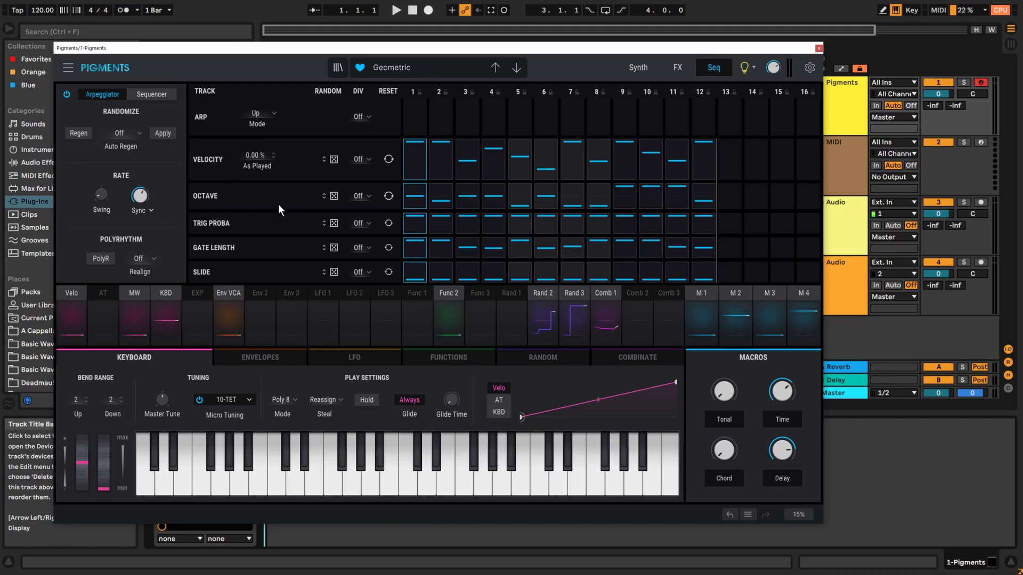
pyautogui.click(133, 96)
pyautogui.click(109, 94)
pyautogui.click(135, 92)
pyautogui.click(112, 94)
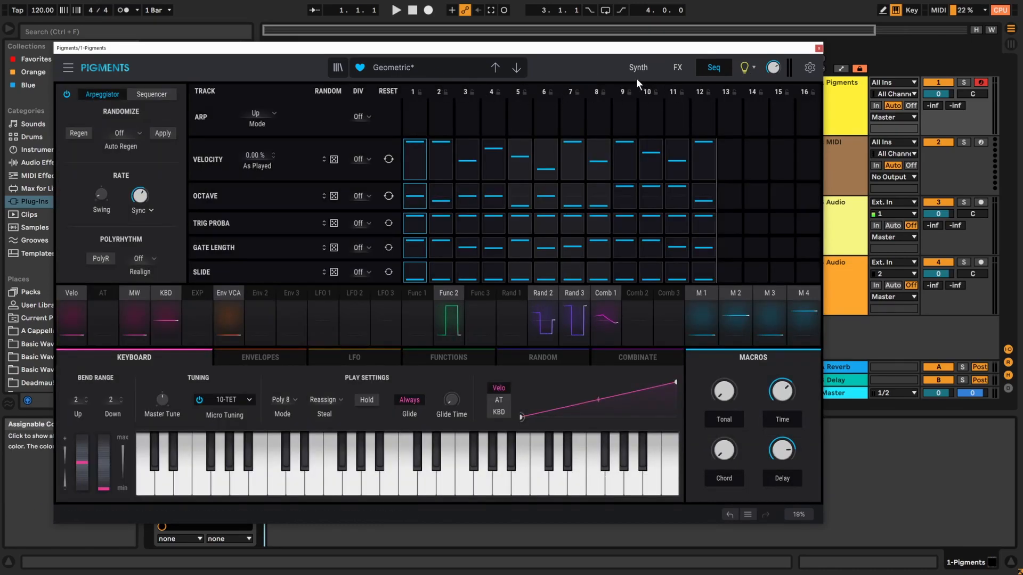
pyautogui.click(621, 66)
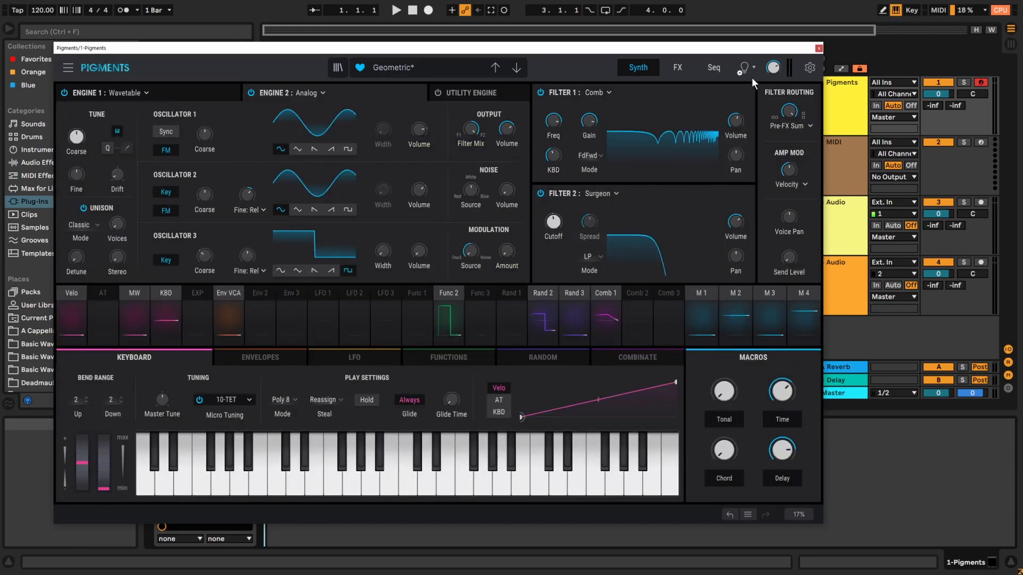
# Look at the preset's sound design tips, hide them and adjust Filter 1's comb frequency to about 1005 Hz.
pyautogui.moveTo(743, 68)
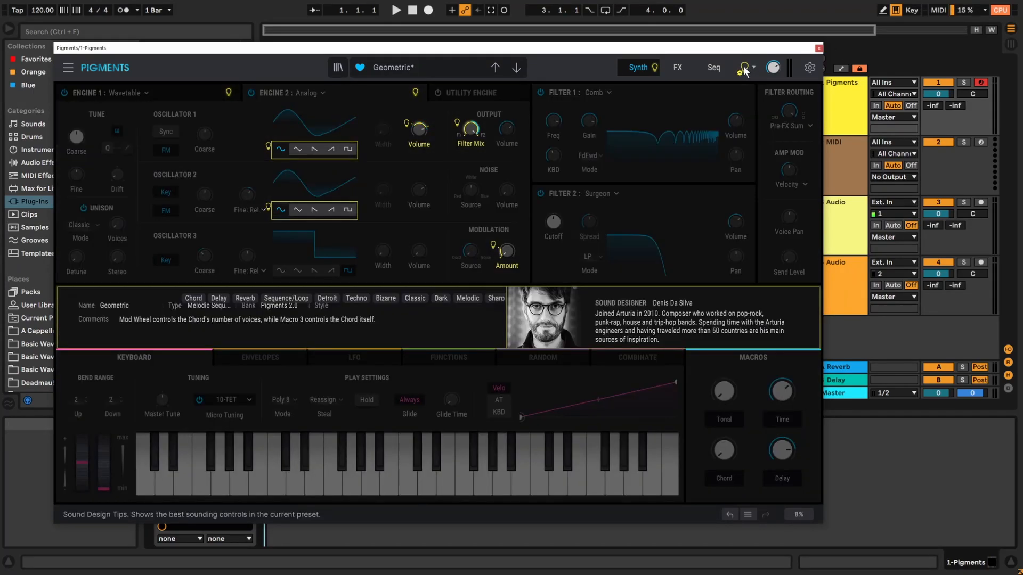
pyautogui.click(744, 70)
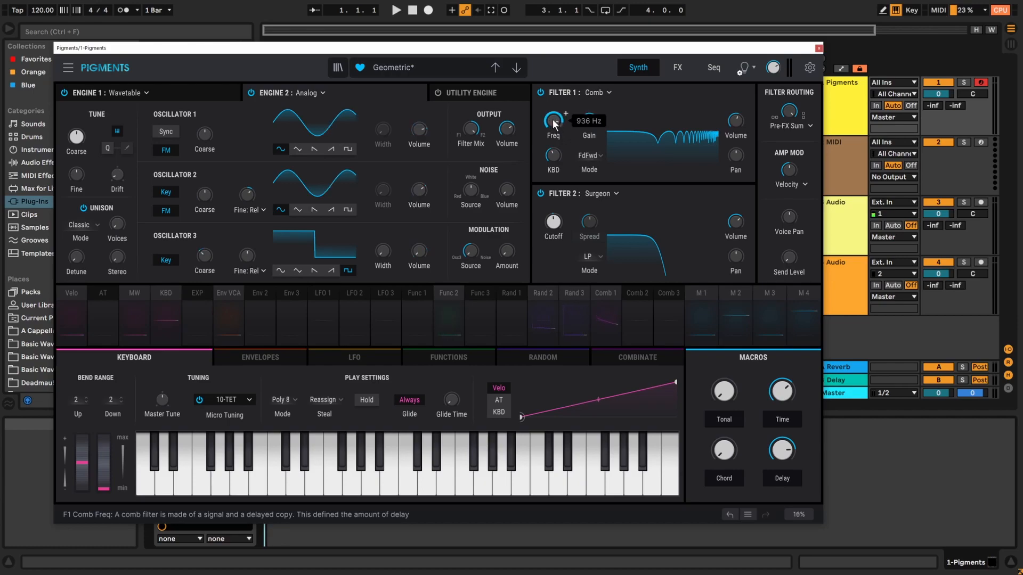
pyautogui.moveTo(554, 121)
pyautogui.mouseDown()
pyautogui.moveTo(554, 141)
pyautogui.moveTo(554, 121)
pyautogui.mouseUp()
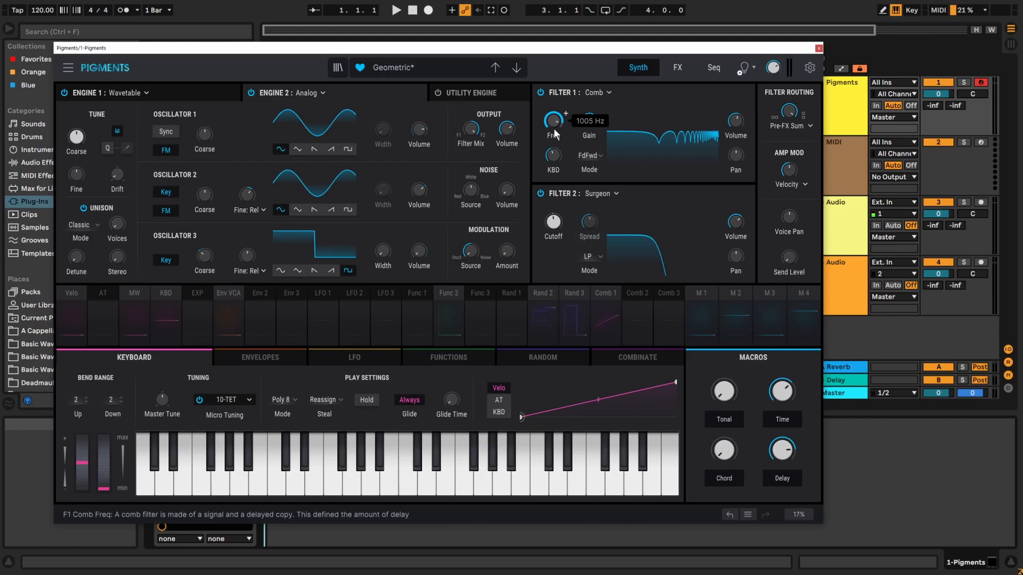
# Show the sound design tips again and try out the highlighted modulation Amount control of Engine 2.
pyautogui.click(740, 67)
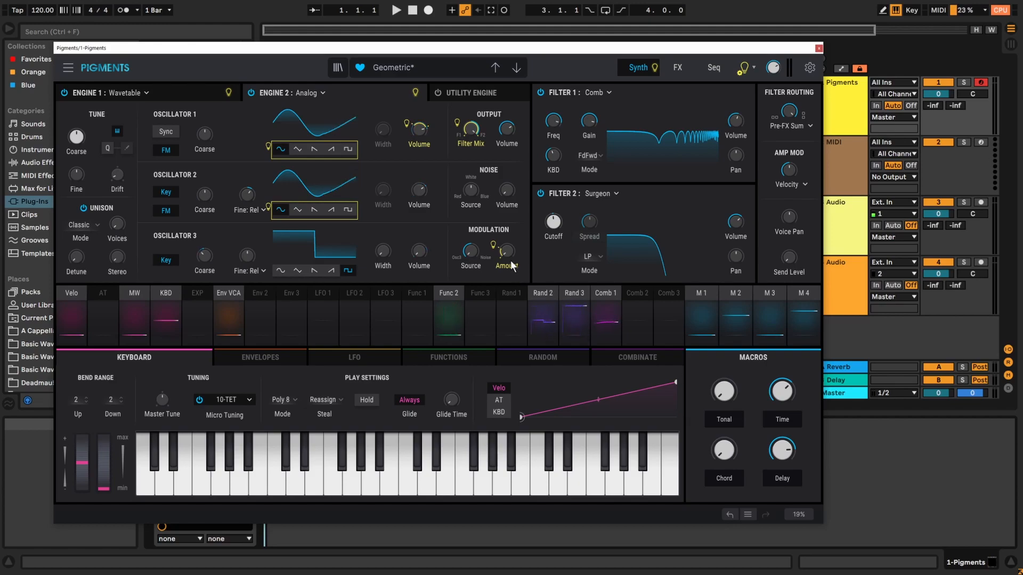
pyautogui.moveTo(500, 261)
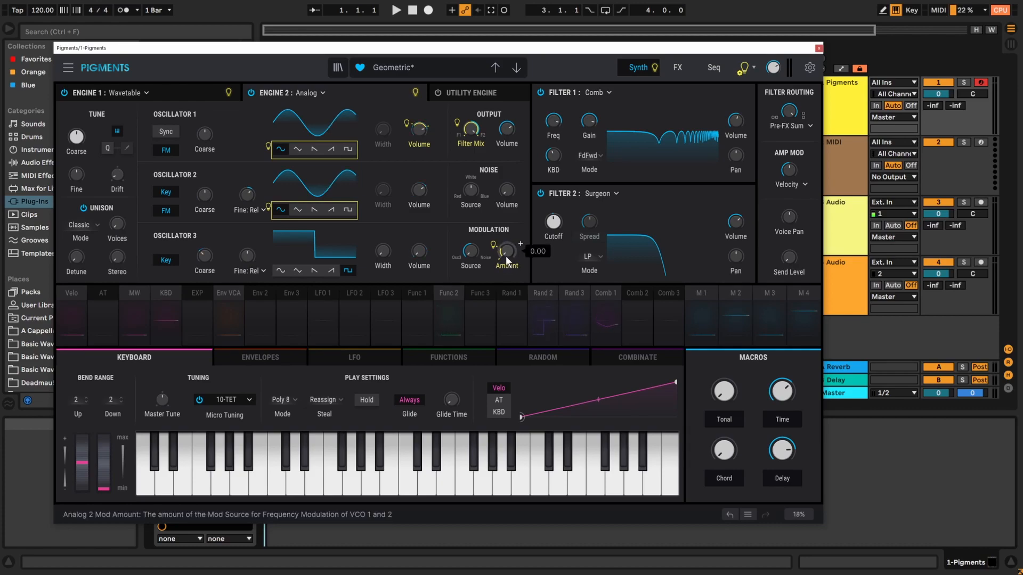
pyautogui.moveTo(507, 254); pyautogui.dragTo(503, 263)
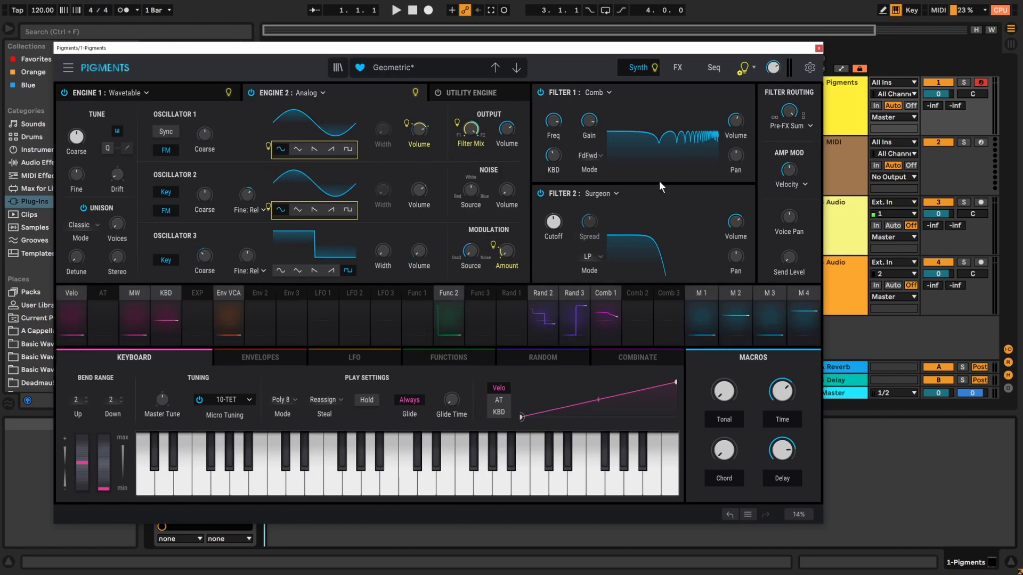
# Switch the advanced editing of sound design tips off and back on.
pyautogui.click(753, 69)
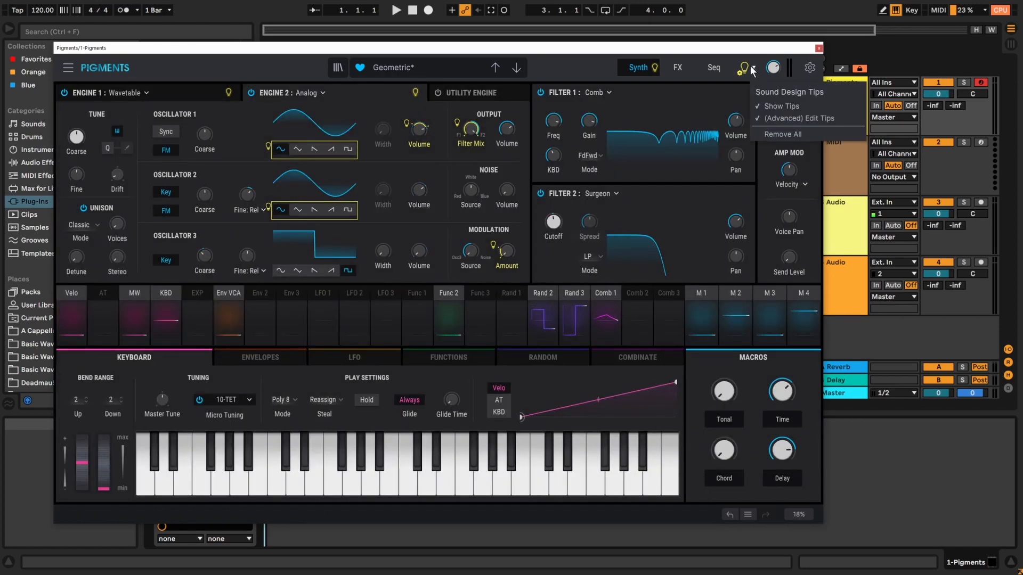
pyautogui.click(781, 118)
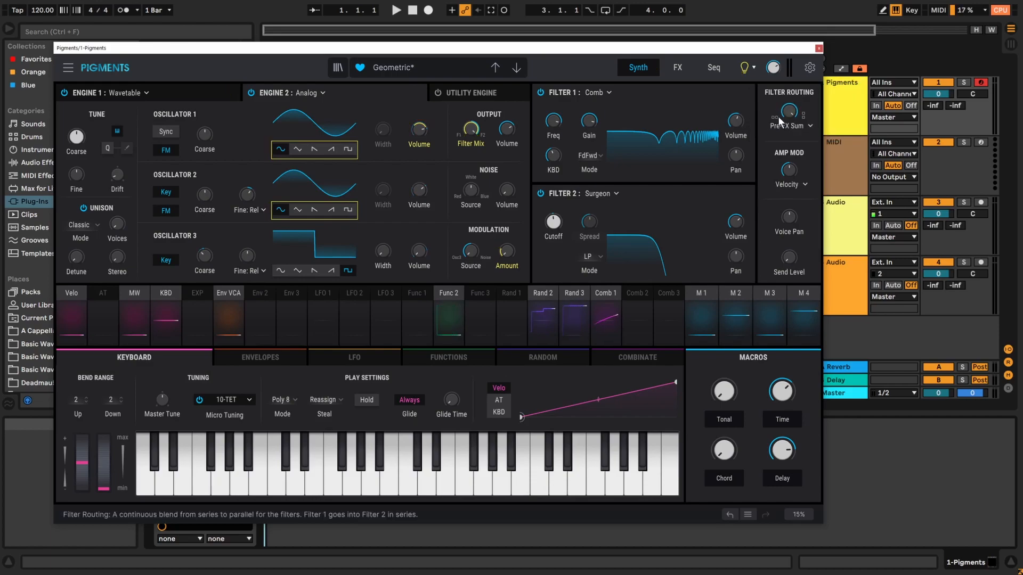
pyautogui.click(752, 68)
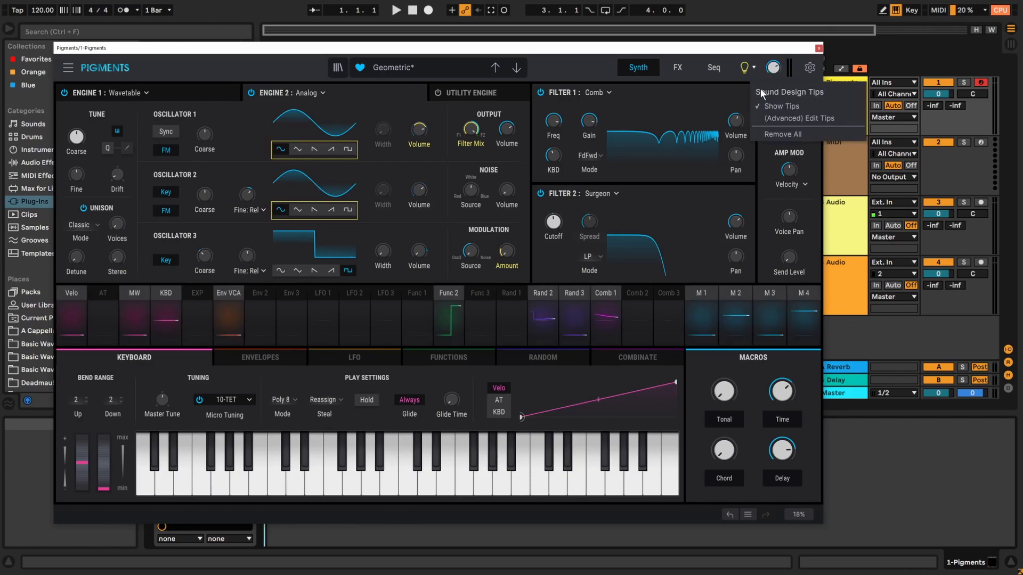
pyautogui.click(772, 119)
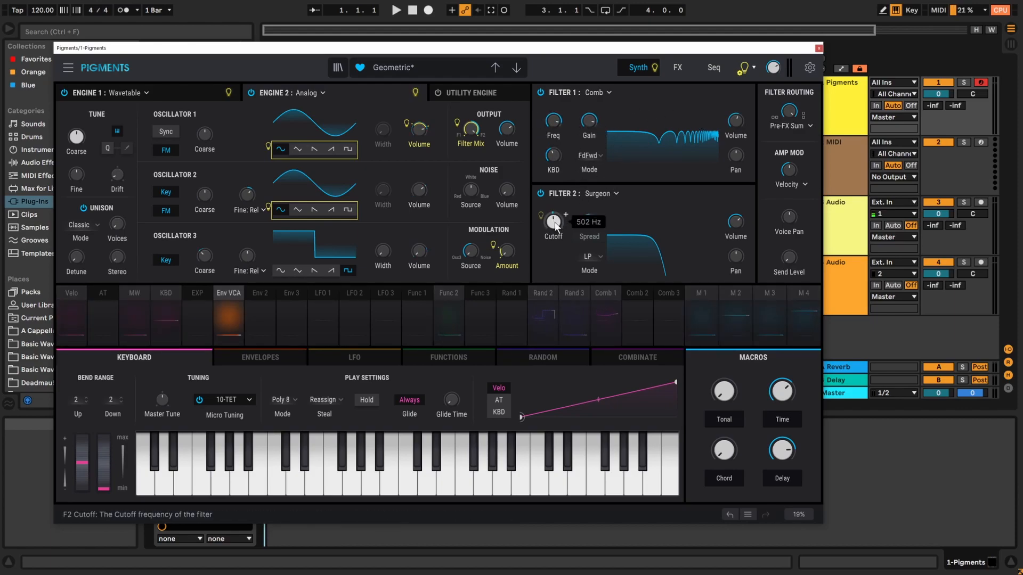
# Mark Filter 2's Cutoff as a sound design tip and check the tip display and removal options.
pyautogui.moveTo(554, 225)
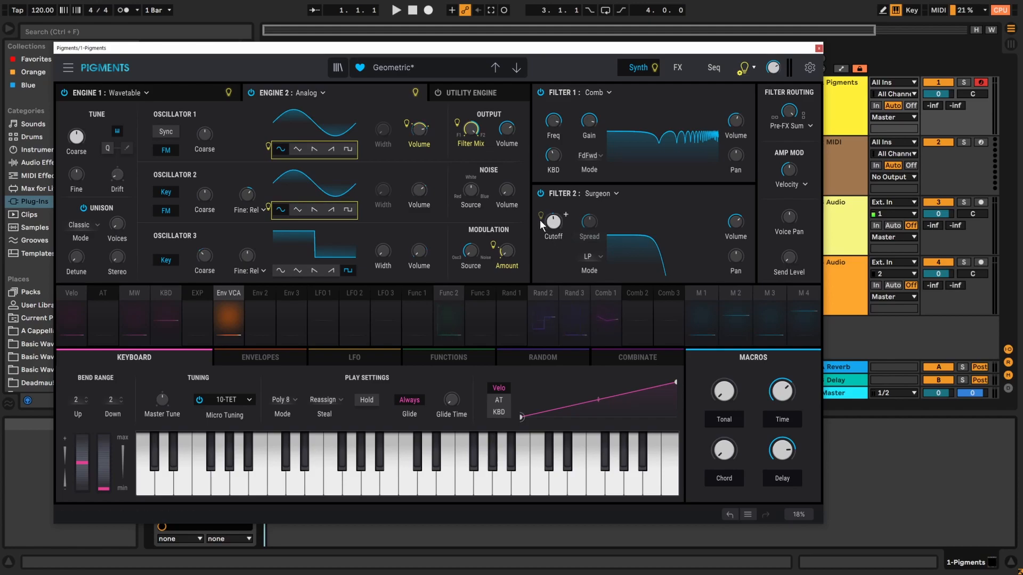
pyautogui.click(540, 216)
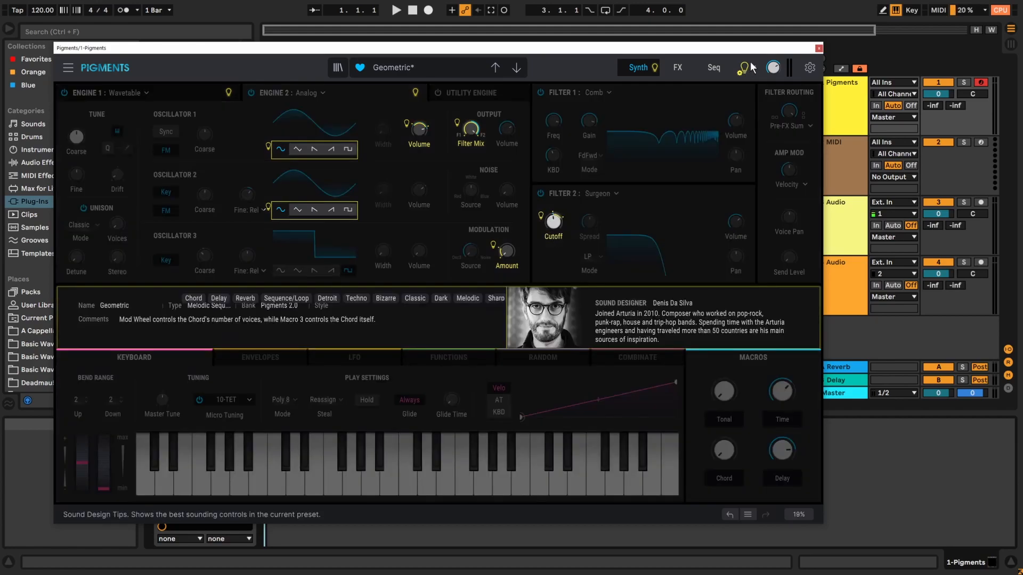
pyautogui.click(753, 67)
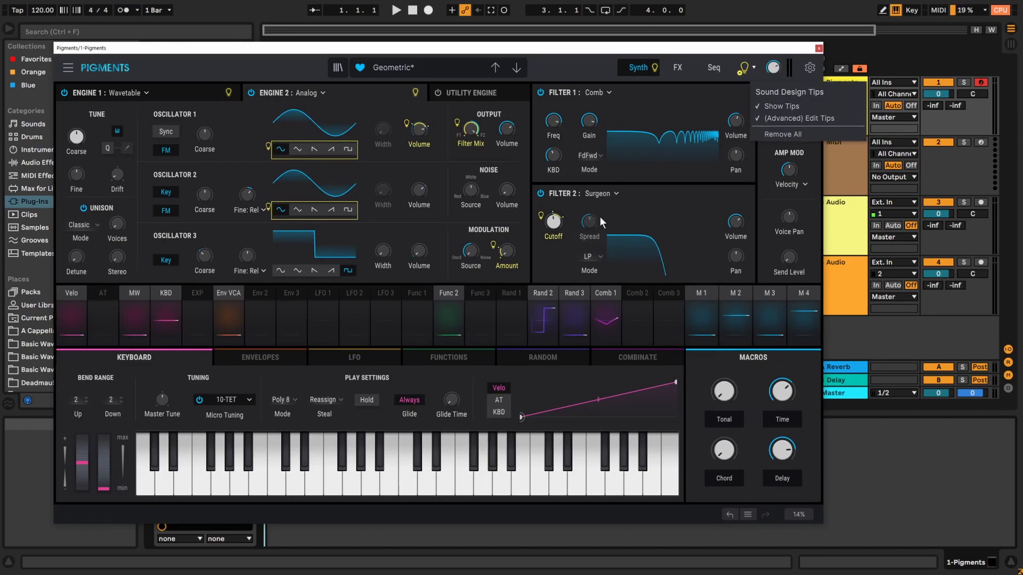
pyautogui.click(553, 257)
pyautogui.moveTo(559, 221)
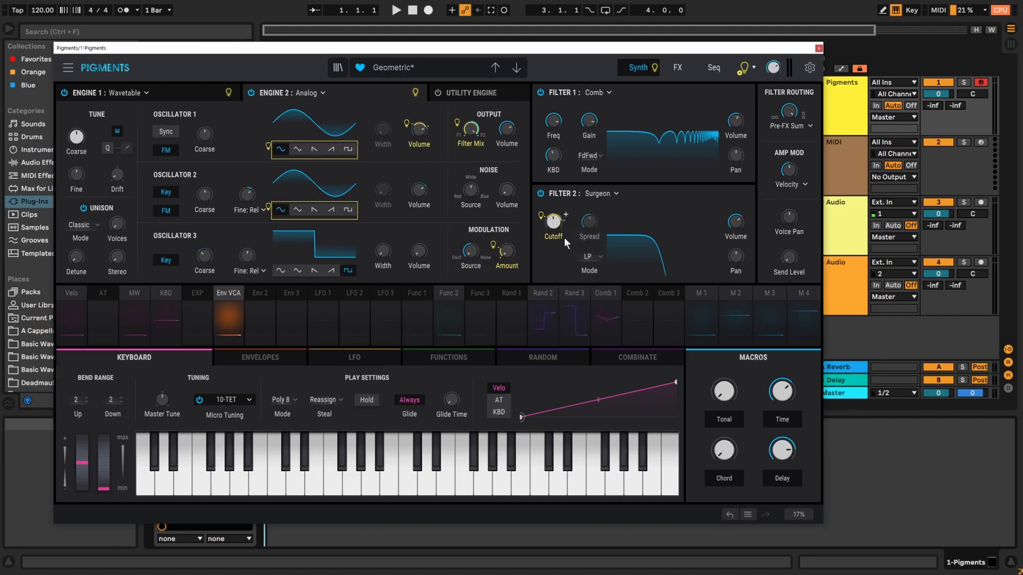
# Try out Filter 2's Cutoff and switch off the advanced editing of sound design tips.
pyautogui.moveTo(552, 223)
pyautogui.mouseDown()
pyautogui.moveTo(553, 261)
pyautogui.moveTo(553, 242)
pyautogui.mouseUp()
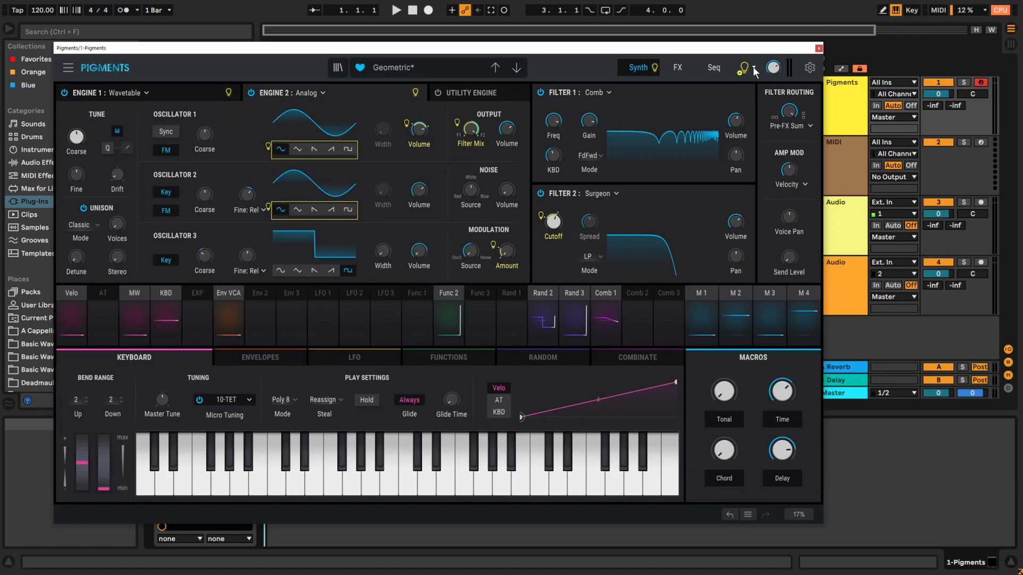
pyautogui.click(754, 68)
pyautogui.click(769, 114)
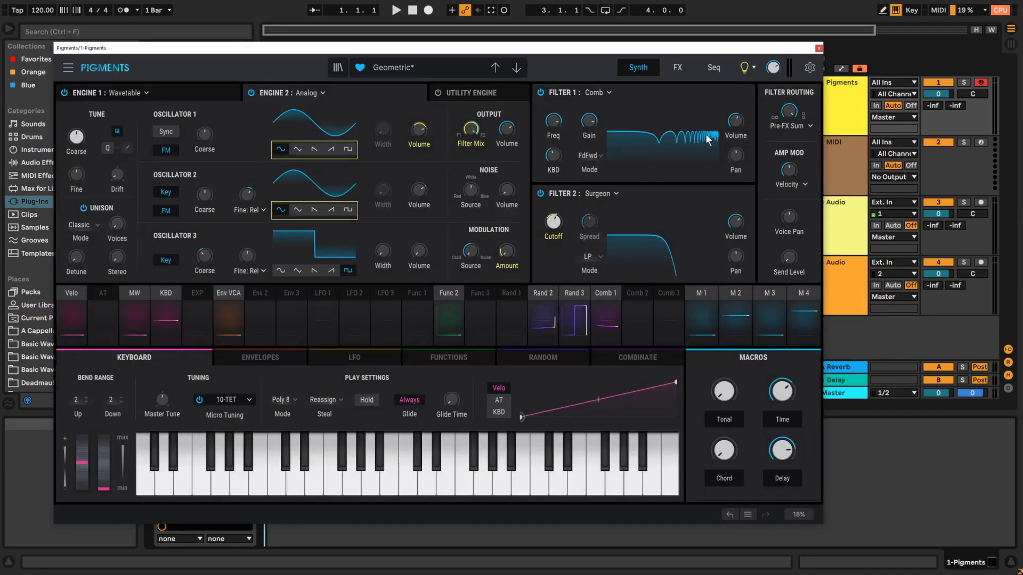
# Adjust the instrument's master volume.
pyautogui.moveTo(745, 69)
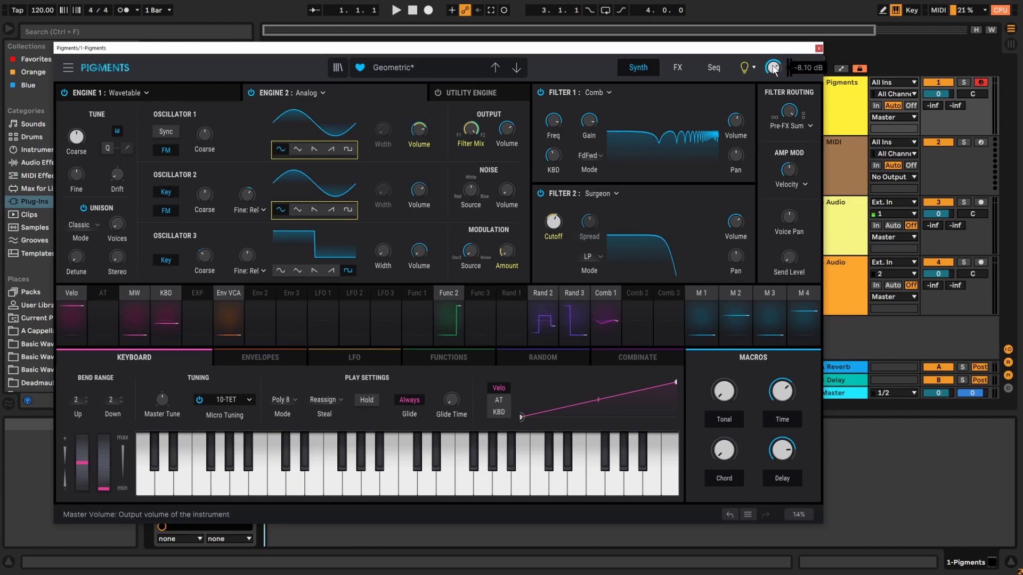
pyautogui.moveTo(775, 71)
pyautogui.mouseDown()
pyautogui.moveTo(776, 62)
pyautogui.moveTo(773, 79)
pyautogui.mouseUp()
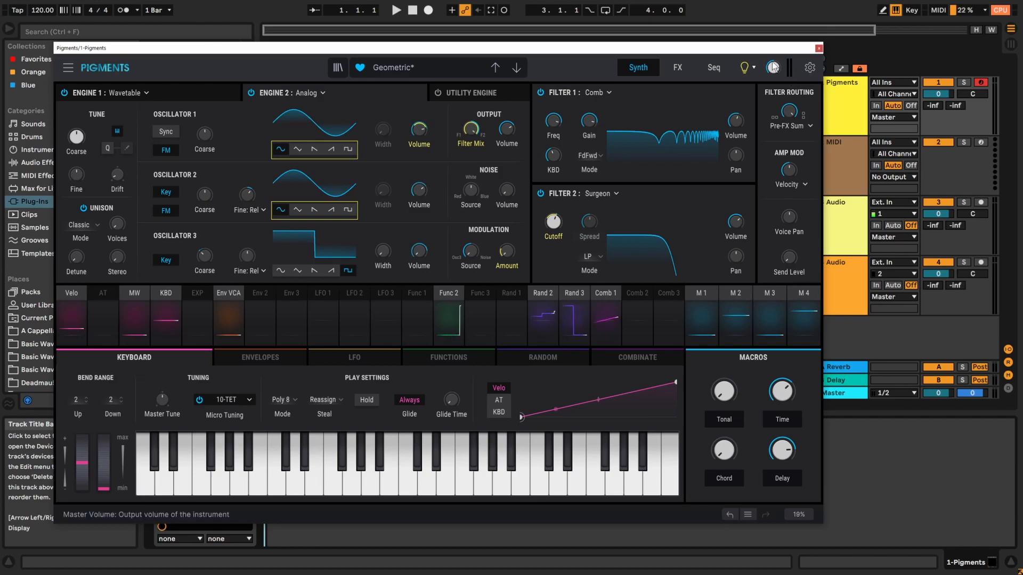
# Open the side panel with settings and tutorials and look over its MIDI controller assignments.
pyautogui.click(810, 68)
pyautogui.click(811, 68)
pyautogui.click(809, 66)
pyautogui.click(973, 102)
pyautogui.click(912, 104)
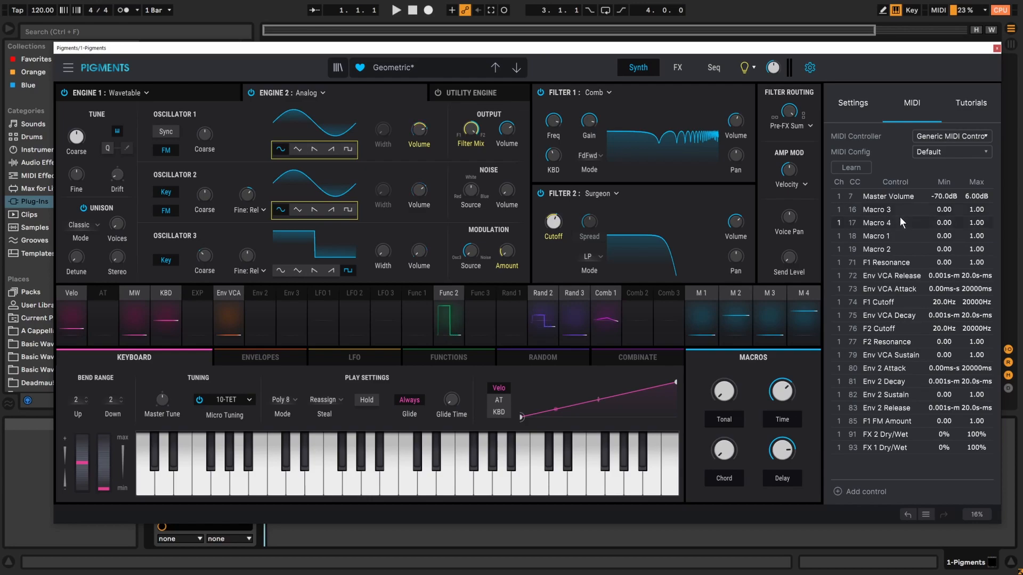
pyautogui.click(973, 136)
pyautogui.click(973, 135)
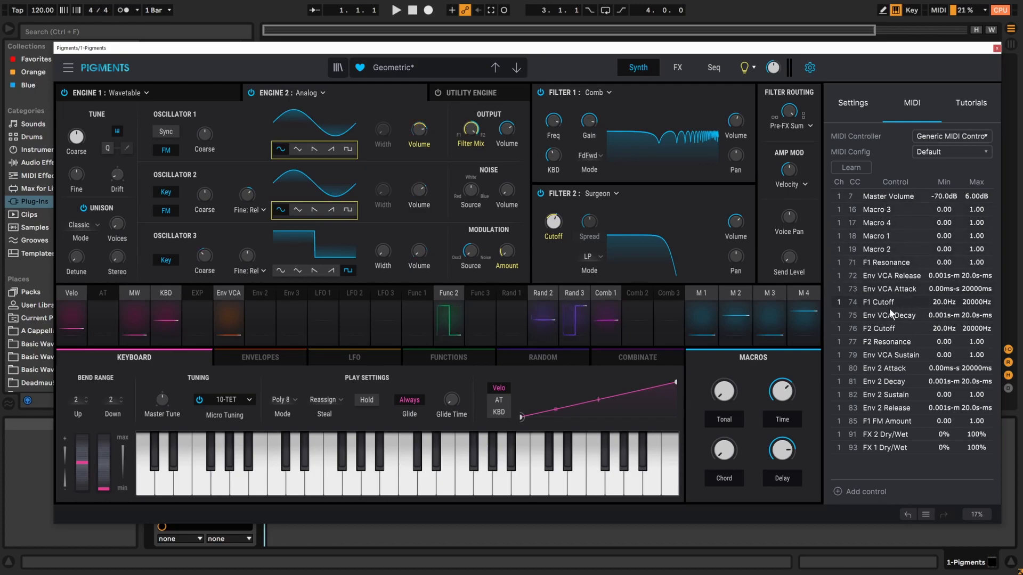
# Turn on MIDI learn, try Amp Mod Amount and Filter 1's Pan as controls to map, and close the side panel.
pyautogui.click(851, 167)
pyautogui.moveTo(792, 170)
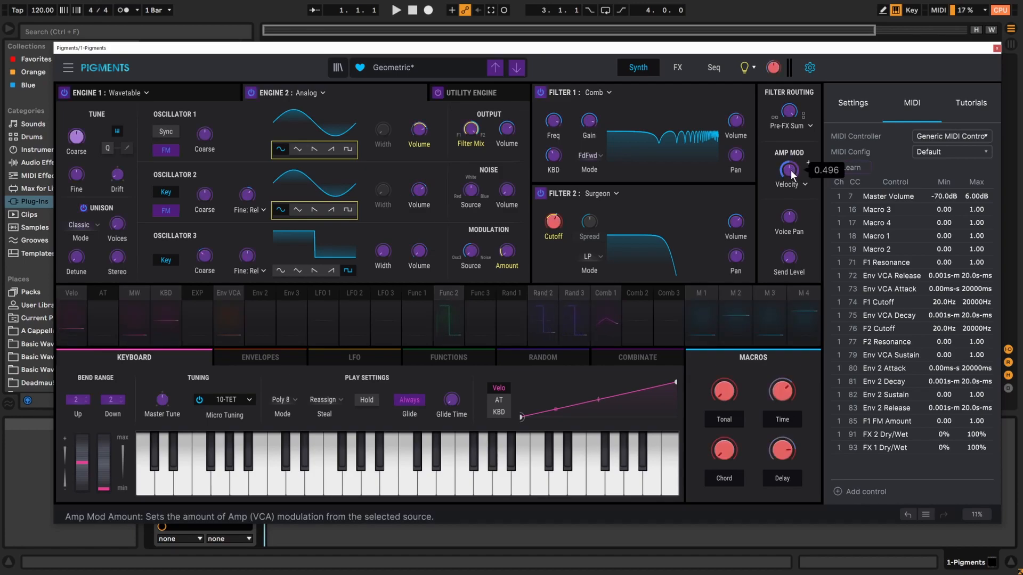
pyautogui.click(793, 172)
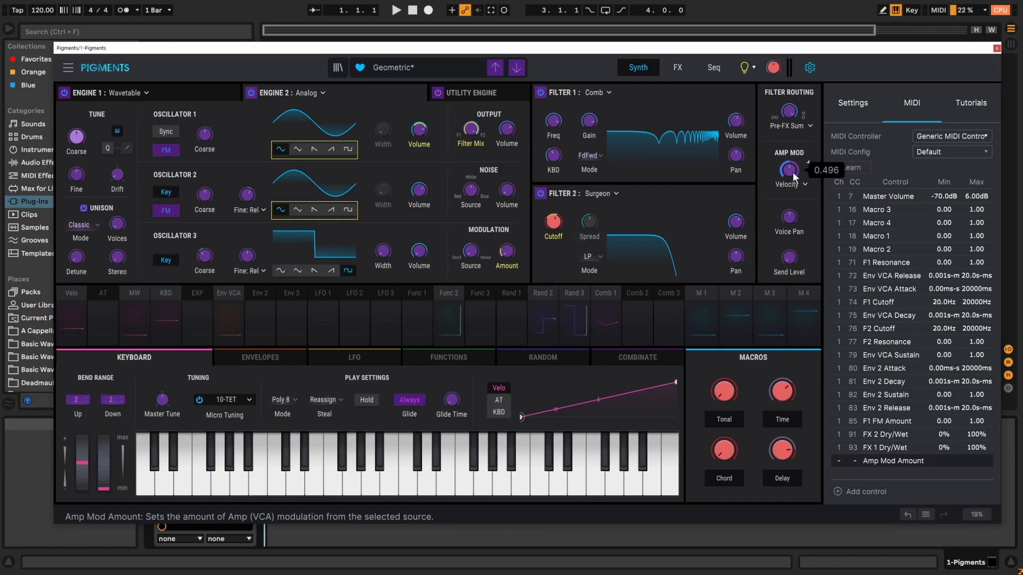
pyautogui.click(851, 167)
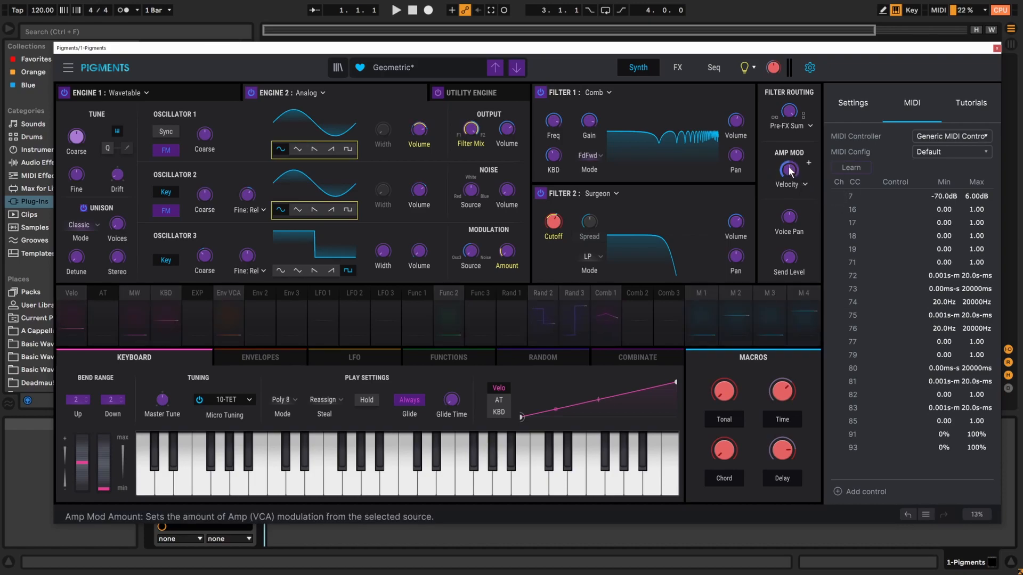
pyautogui.click(736, 155)
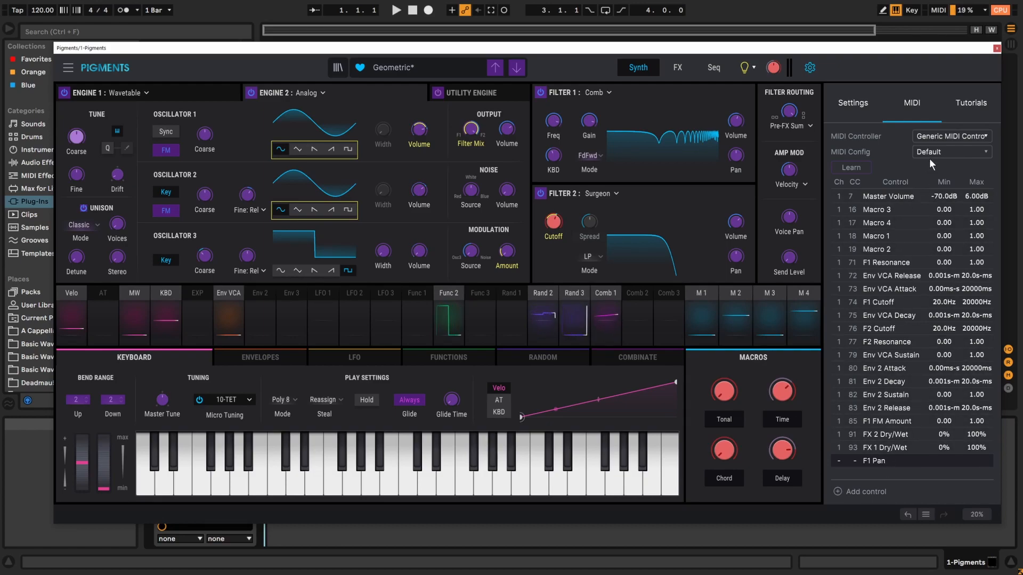
pyautogui.click(810, 67)
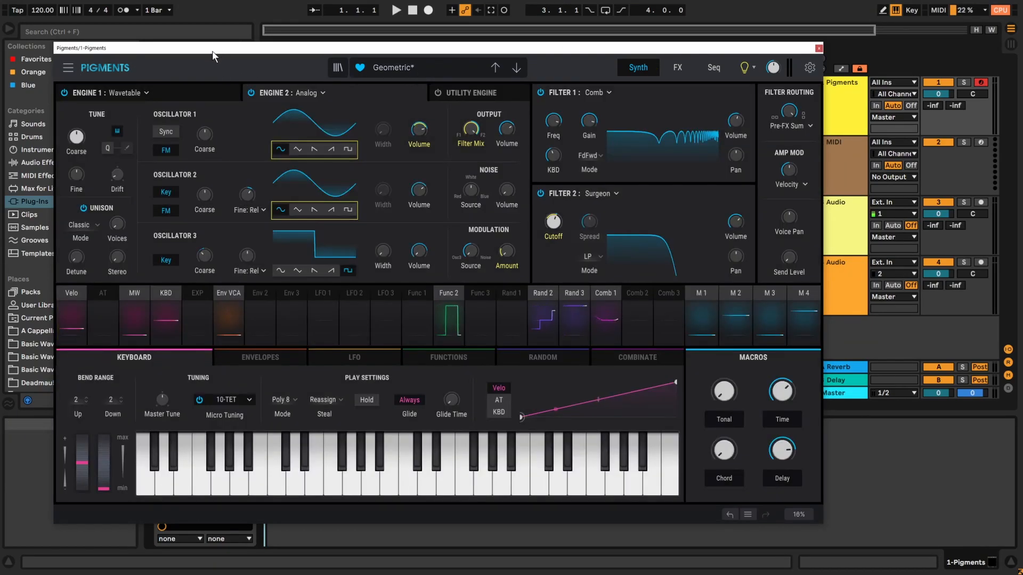
# Switch Engine 1 of the Default preset through the Analog, Wavetable, Sample and Harmonic types.
pyautogui.click(180, 91)
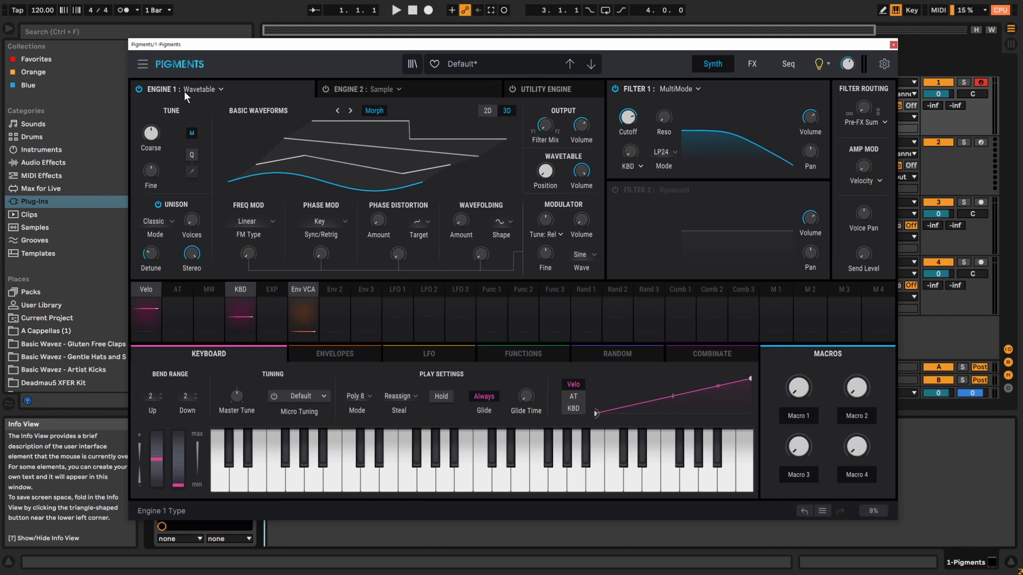
pyautogui.click(216, 88)
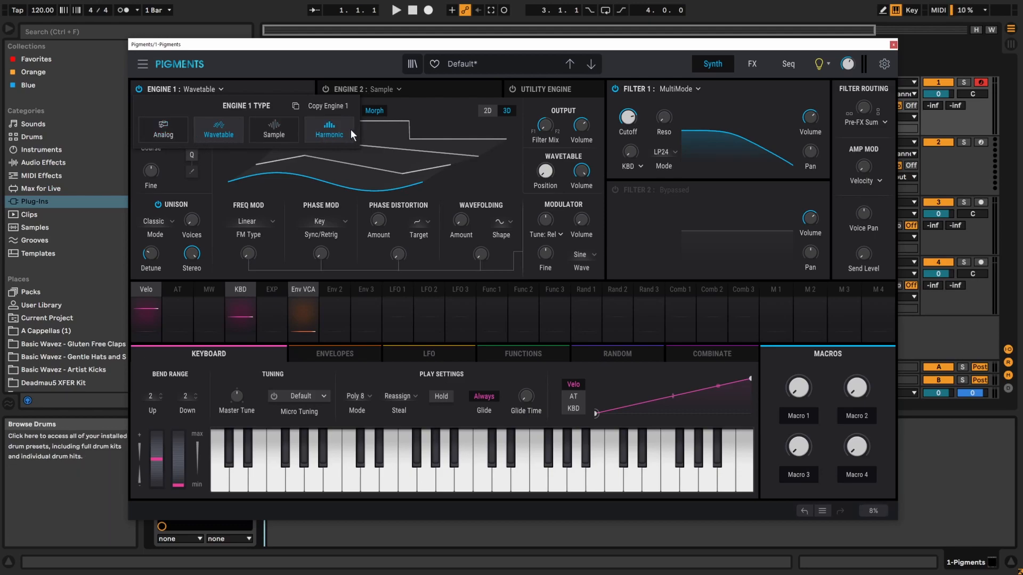
pyautogui.click(161, 139)
pyautogui.click(211, 91)
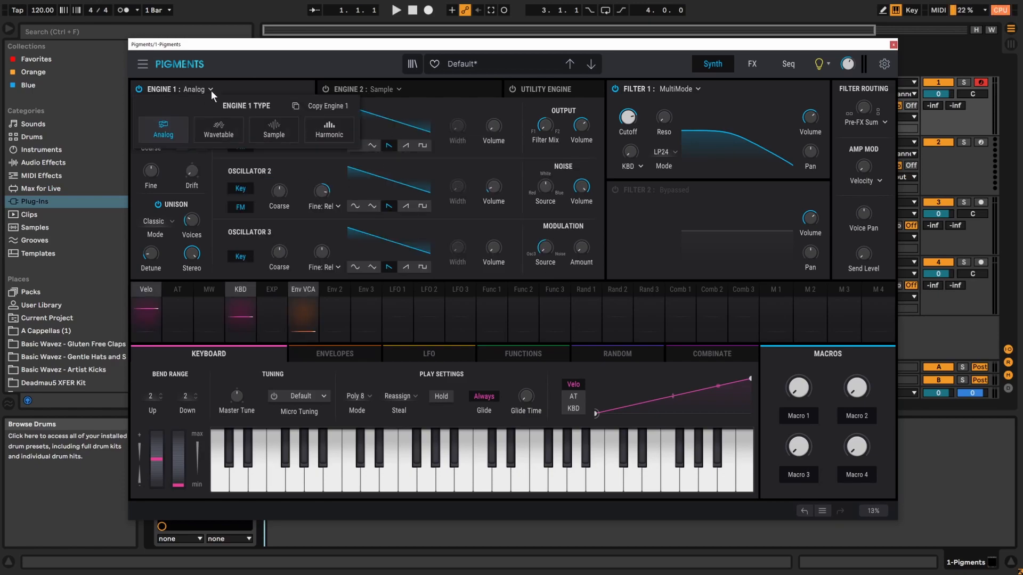
pyautogui.click(220, 119)
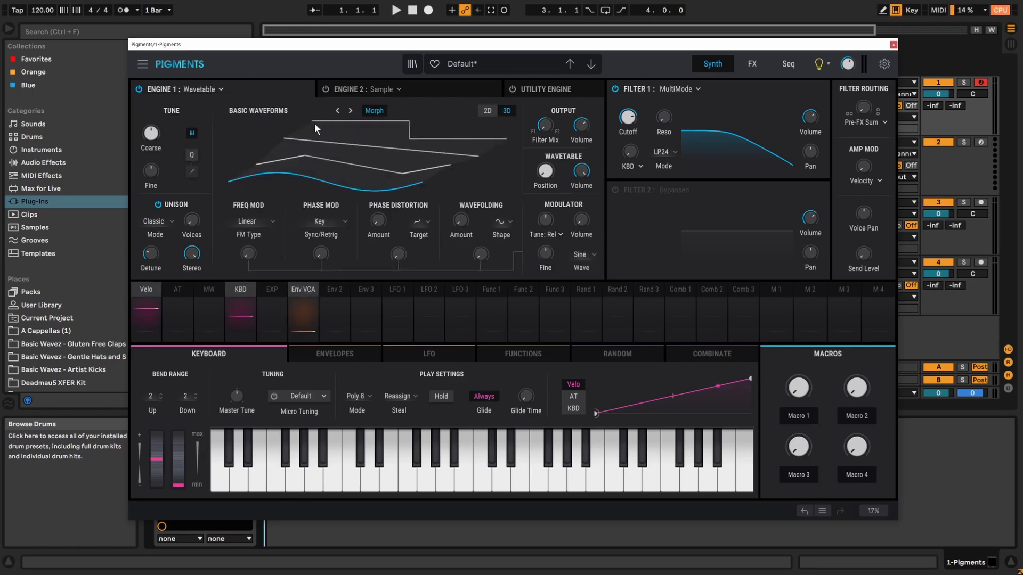
pyautogui.click(222, 89)
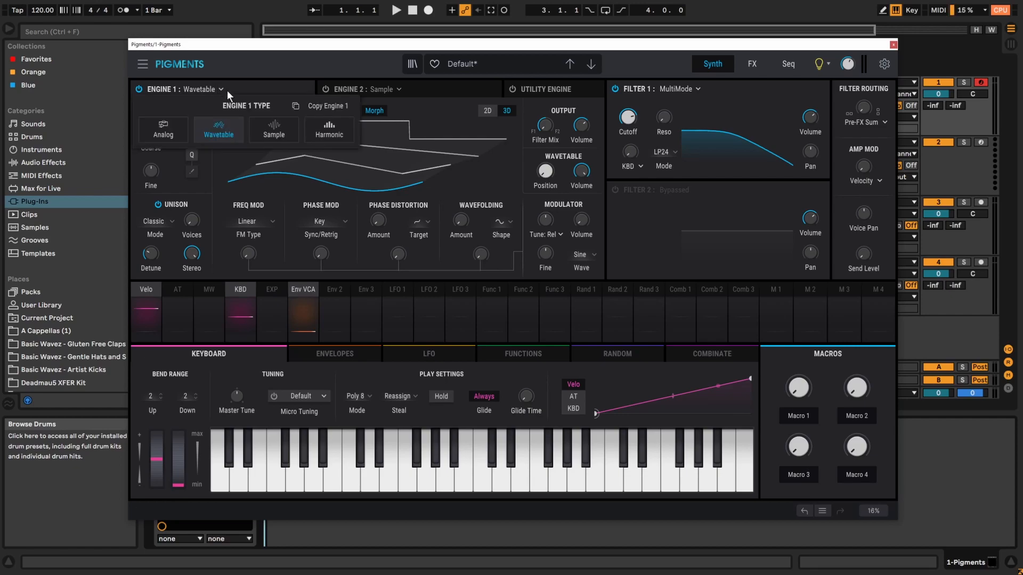
pyautogui.click(274, 130)
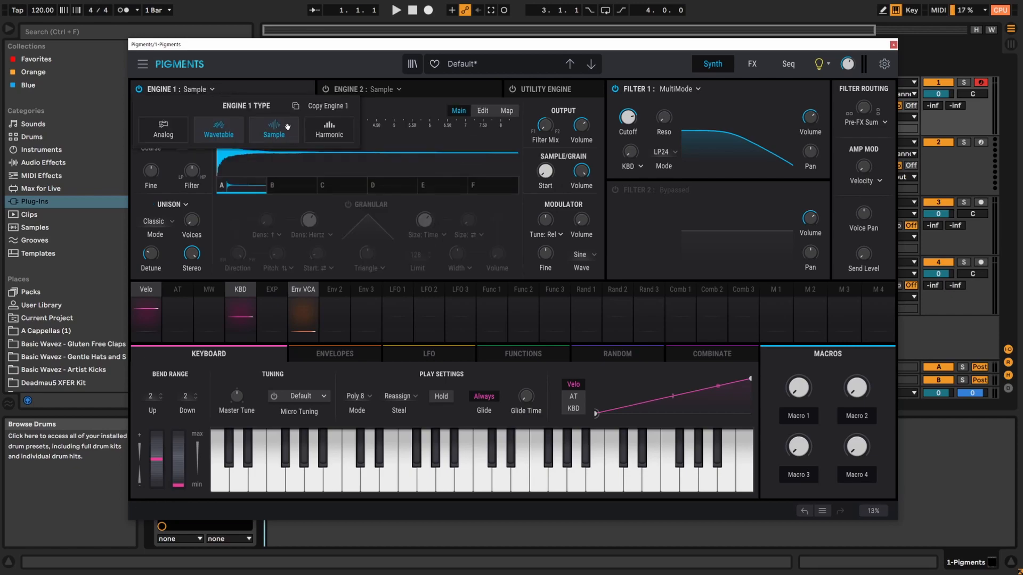
pyautogui.click(330, 135)
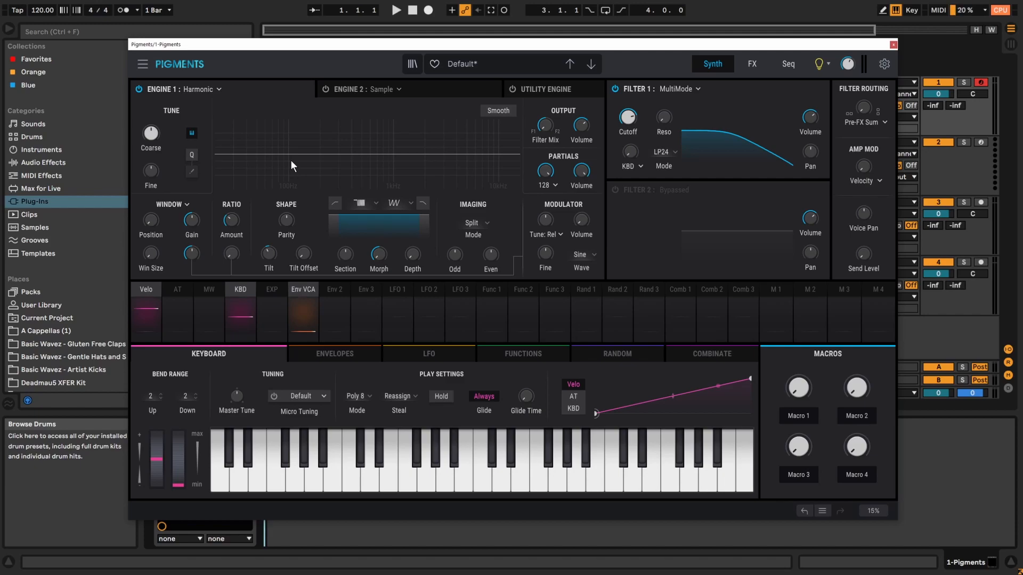
# Review Engine 1's type choices, glance at Engine 2 and return to Engine 1.
pyautogui.click(219, 89)
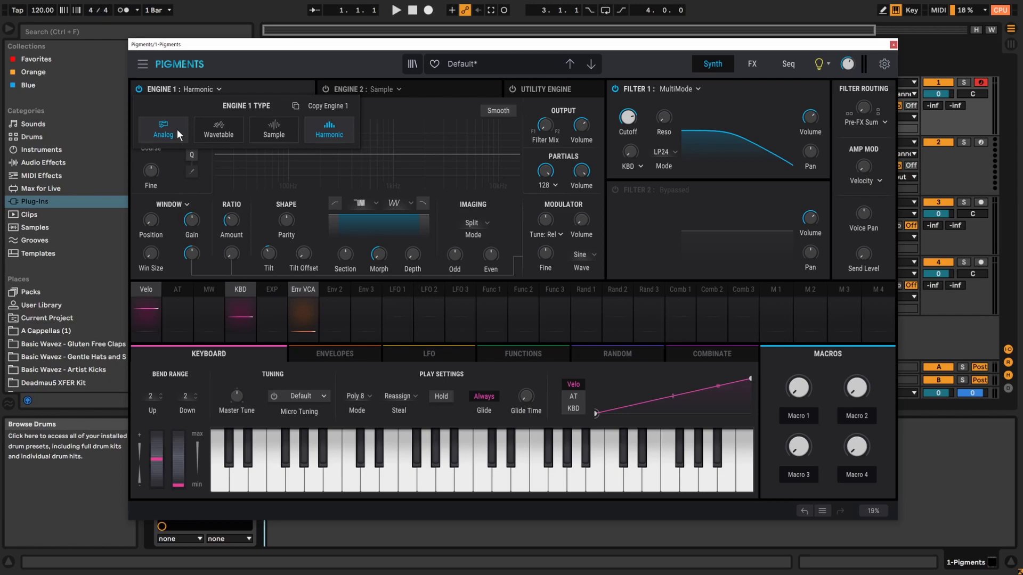
pyautogui.click(432, 87)
pyautogui.click(292, 87)
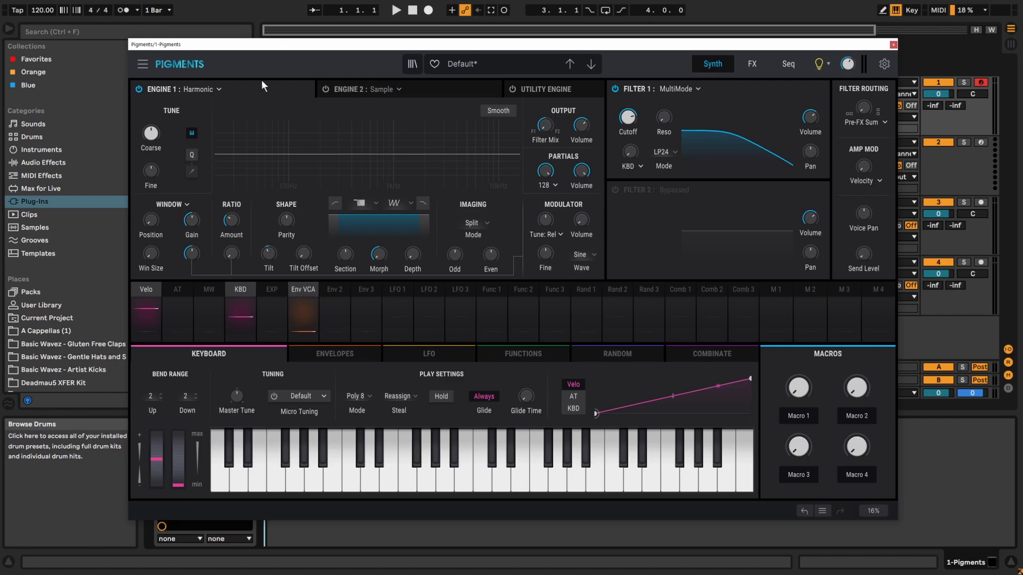
# Run Engine 1 once more through Analog, Wavetable, Sample and Harmonic, and end on the Analog type.
pyautogui.click(217, 90)
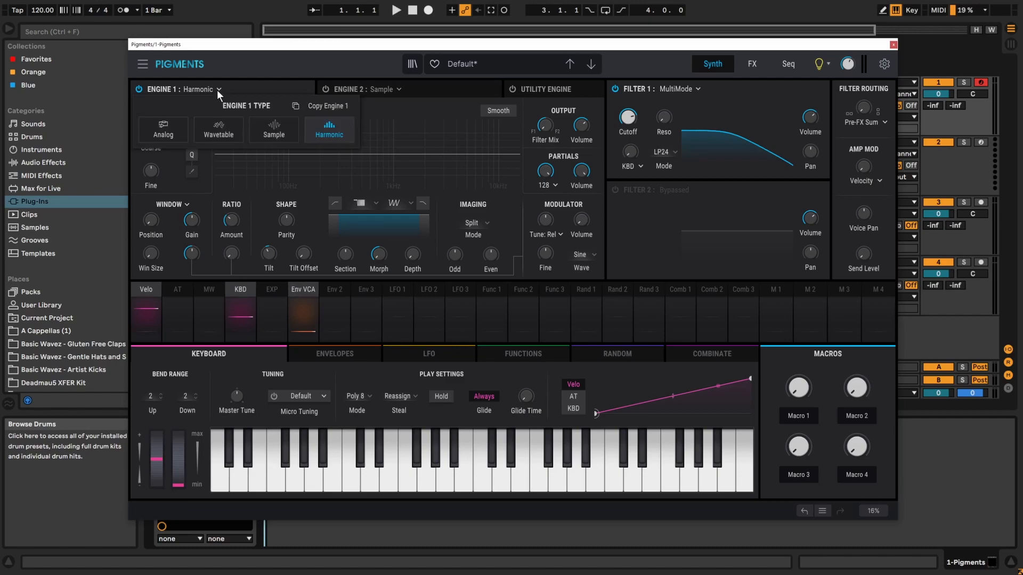
pyautogui.click(163, 136)
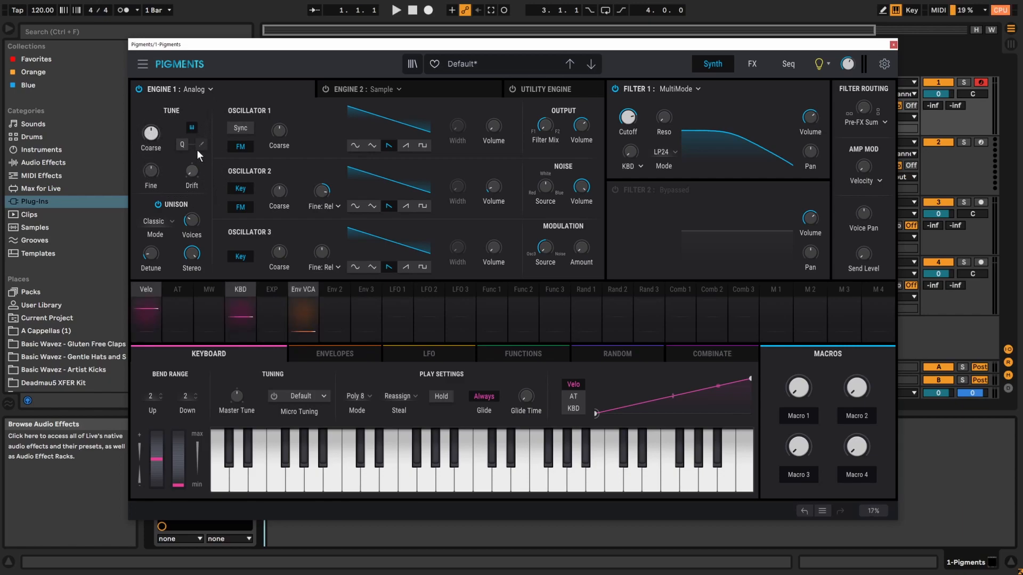
pyautogui.click(207, 89)
pyautogui.click(225, 128)
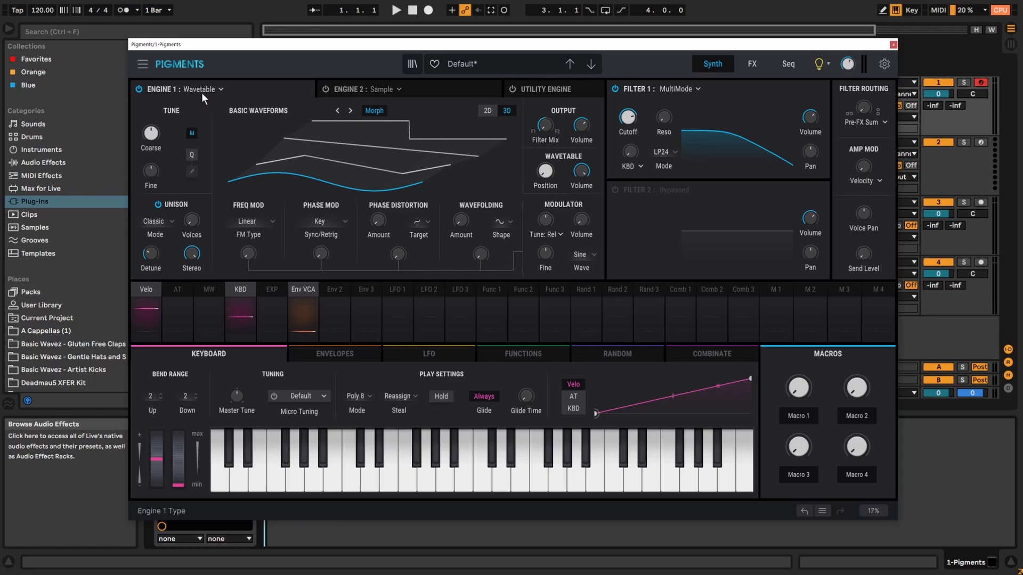
pyautogui.click(219, 89)
pyautogui.click(264, 119)
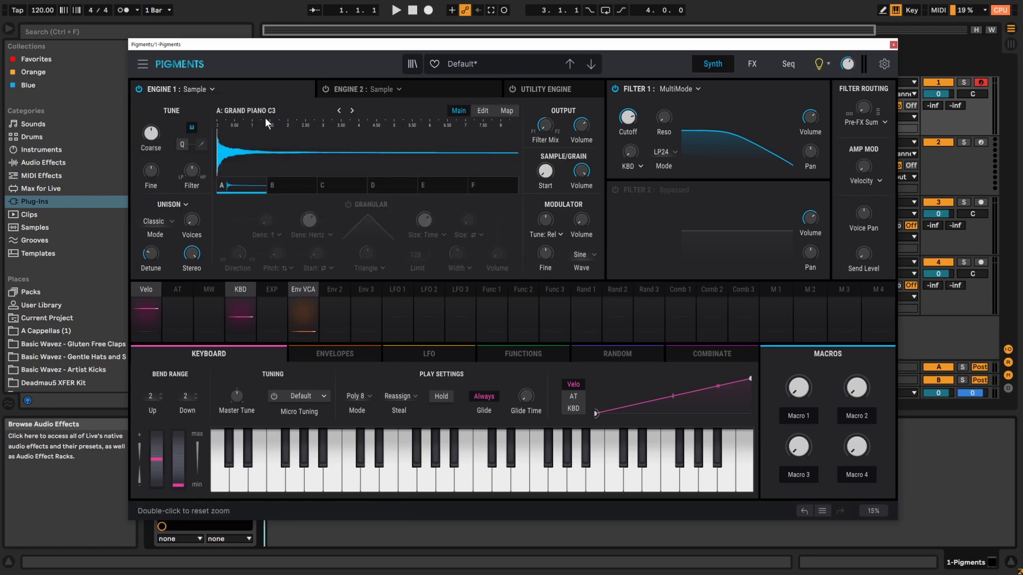
pyautogui.click(211, 87)
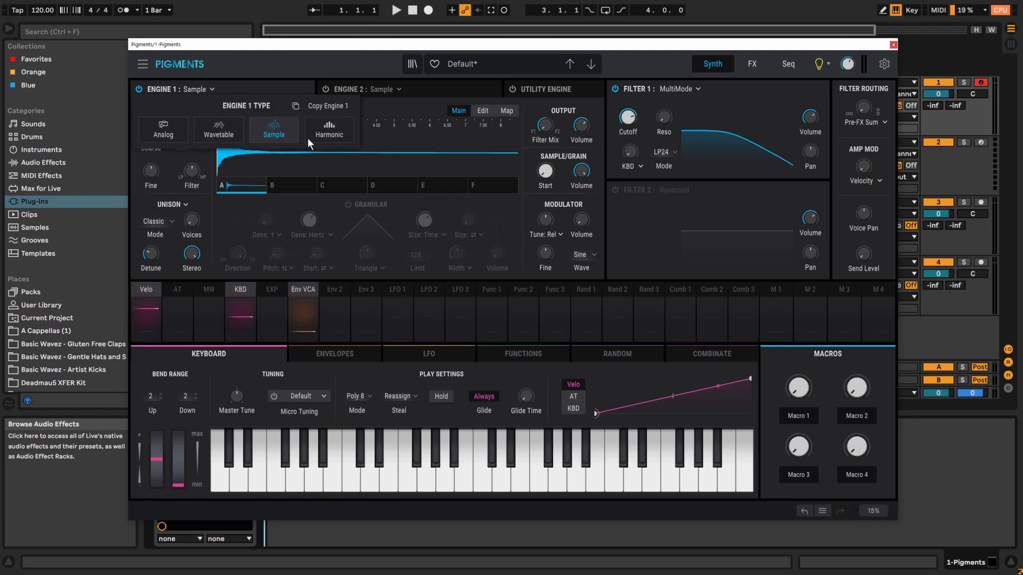
pyautogui.click(306, 135)
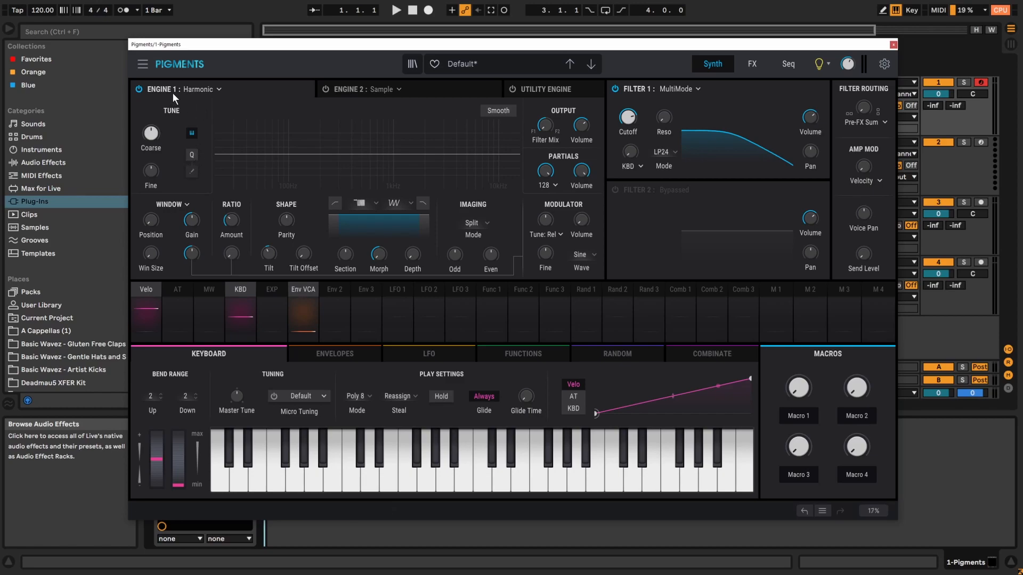
pyautogui.click(218, 88)
pyautogui.click(167, 129)
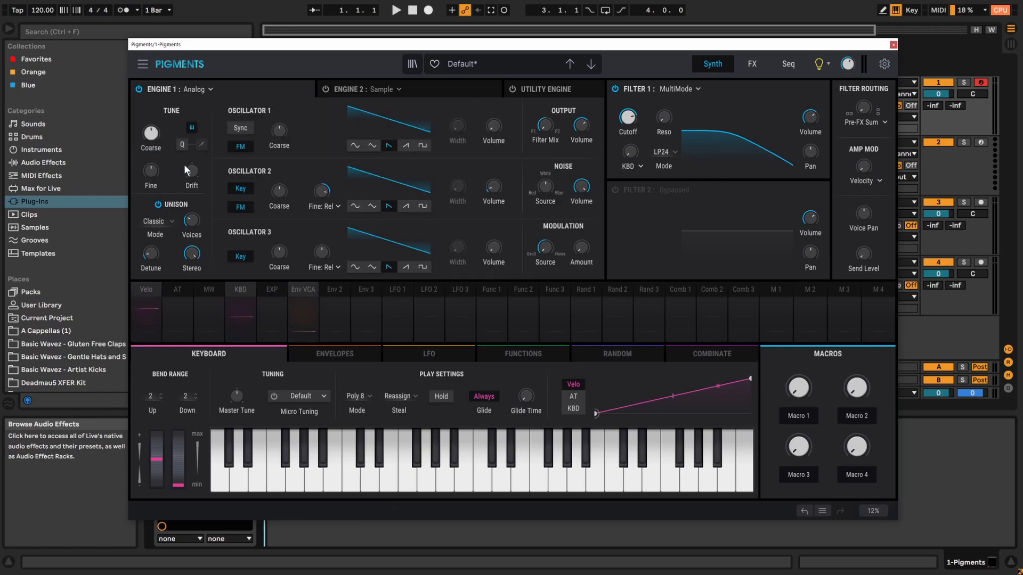
# Try raising the oscillators' Coarse pitch, with Oscillator 3 at 12 semitones, reset it, and try the engine's overall Coarse tuning.
pyautogui.moveTo(187, 180)
pyautogui.moveTo(152, 140)
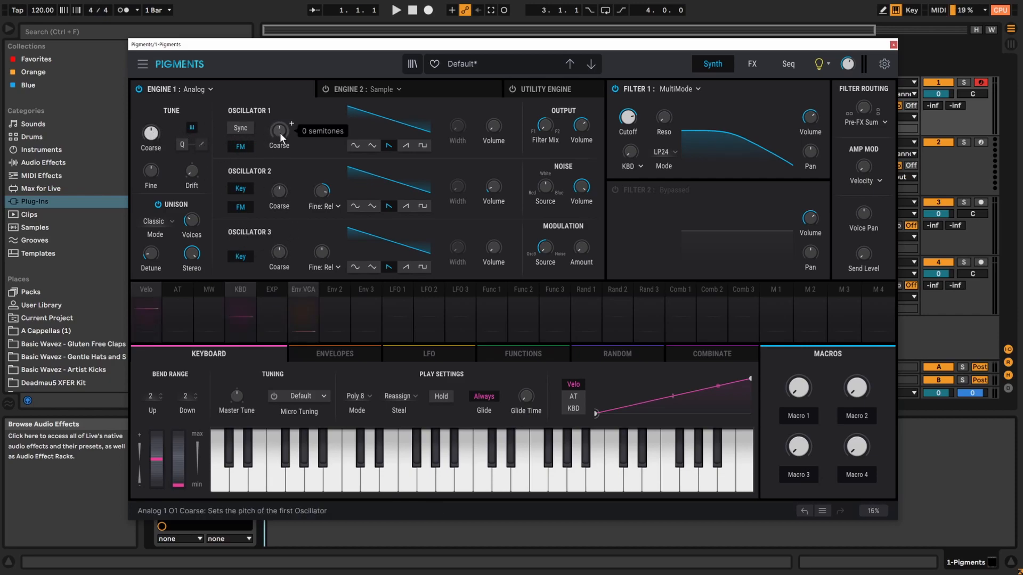
pyautogui.scroll(7, 280, 133)
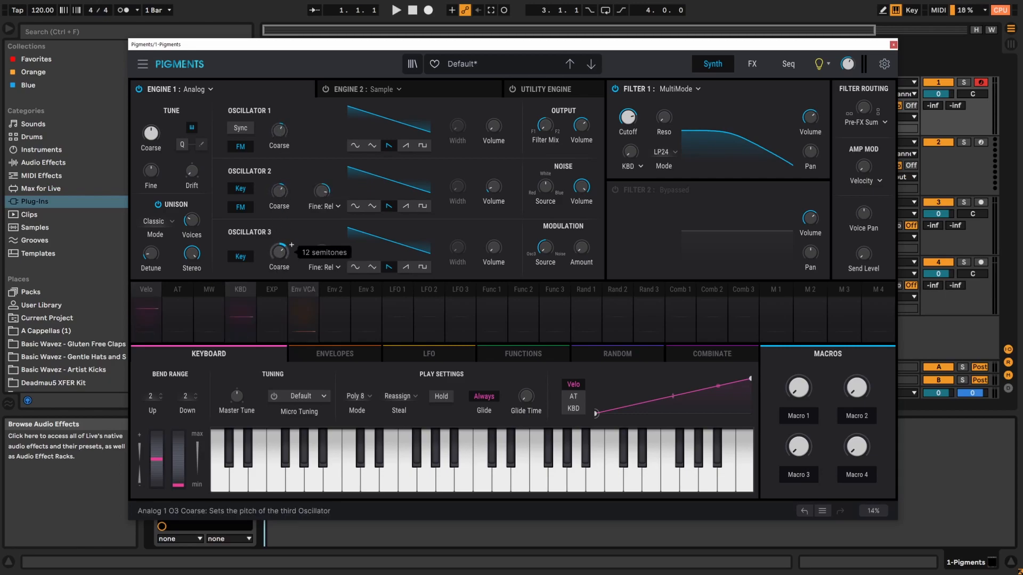
pyautogui.doubleClick(284, 131)
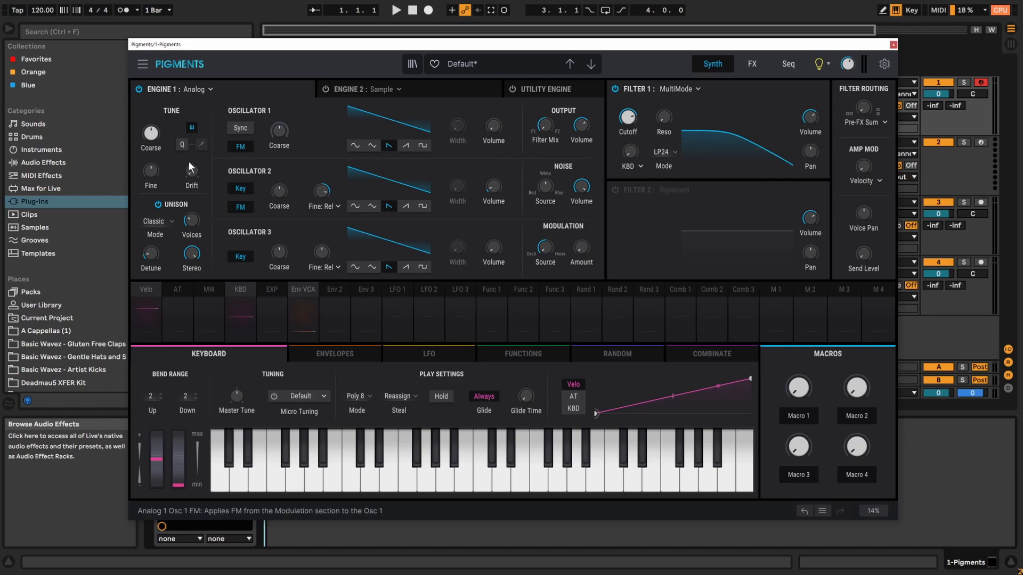
pyautogui.moveTo(151, 135); pyautogui.dragTo(151, 121)
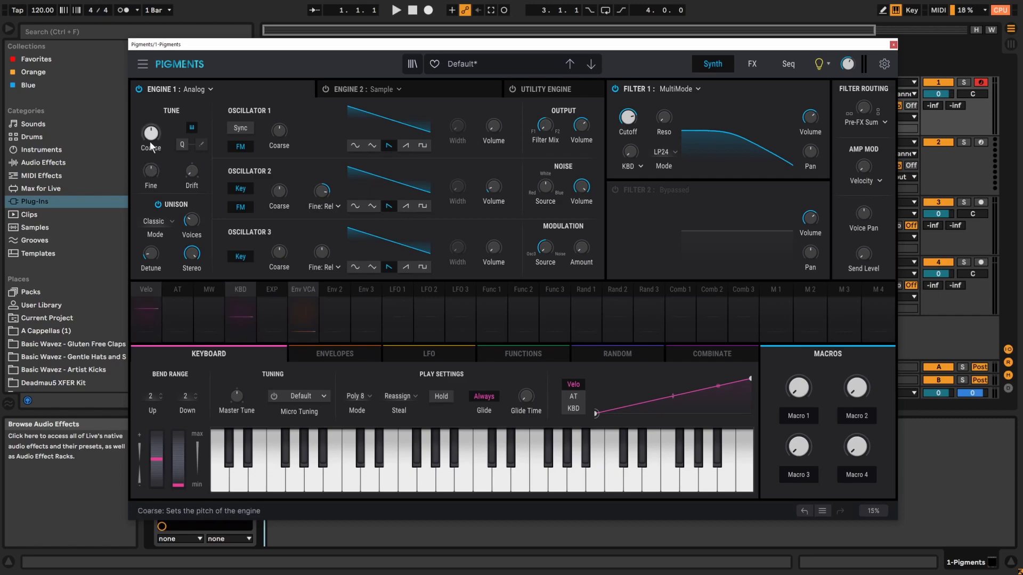
pyautogui.moveTo(151, 171)
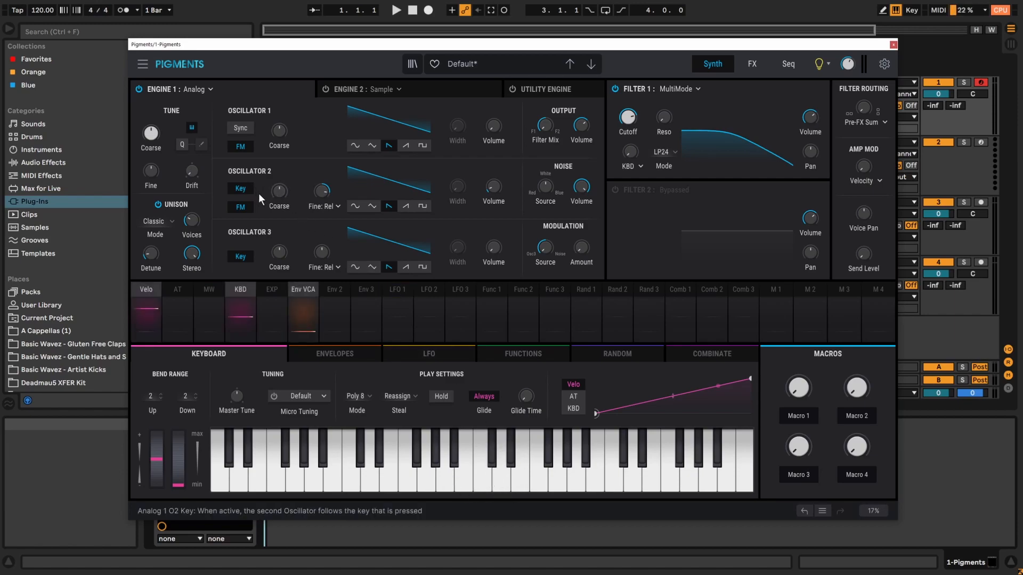
# Turn Oscillator 2's volume down and Oscillator 1's volume up, and play notes to hear Oscillator 1.
pyautogui.click(488, 482)
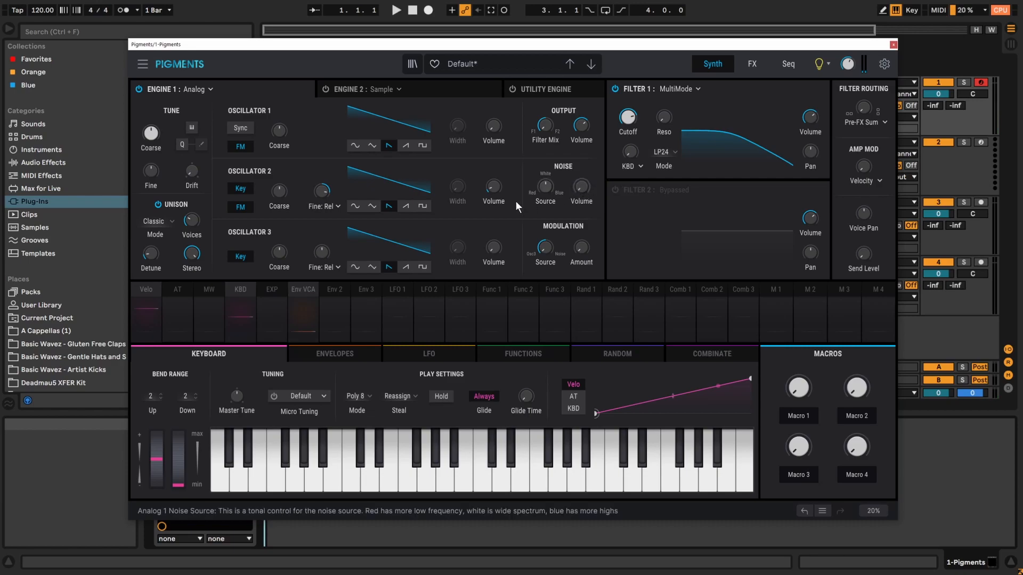
pyautogui.moveTo(499, 186); pyautogui.dragTo(499, 205)
pyautogui.moveTo(494, 127); pyautogui.dragTo(494, 80)
pyautogui.press('a')
pyautogui.press('a')
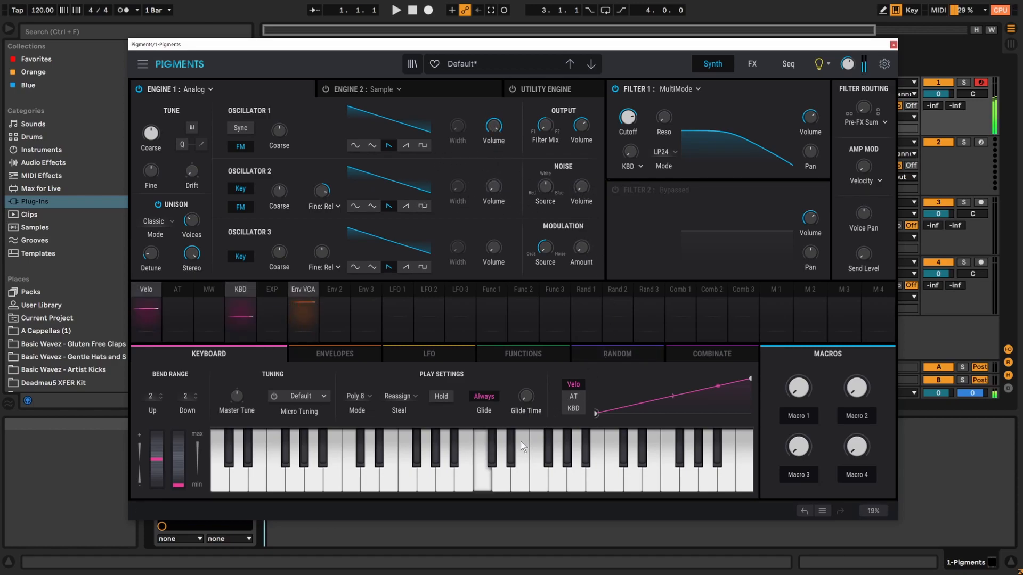
pyautogui.click(519, 483)
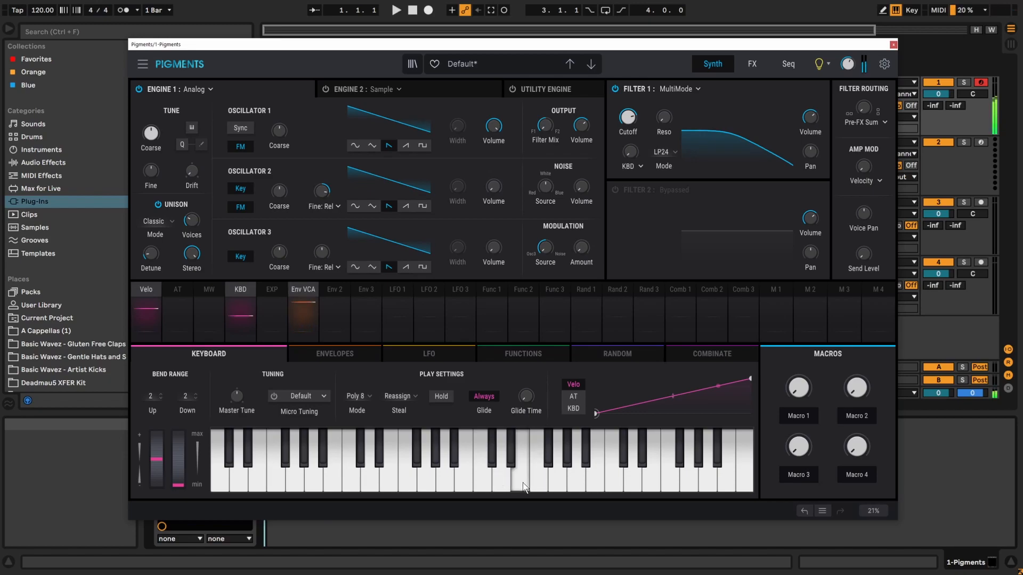
# Play a few more notes to hear Oscillator 1 and try the engine's Coarse tuning.
pyautogui.press('a')
pyautogui.press('s')
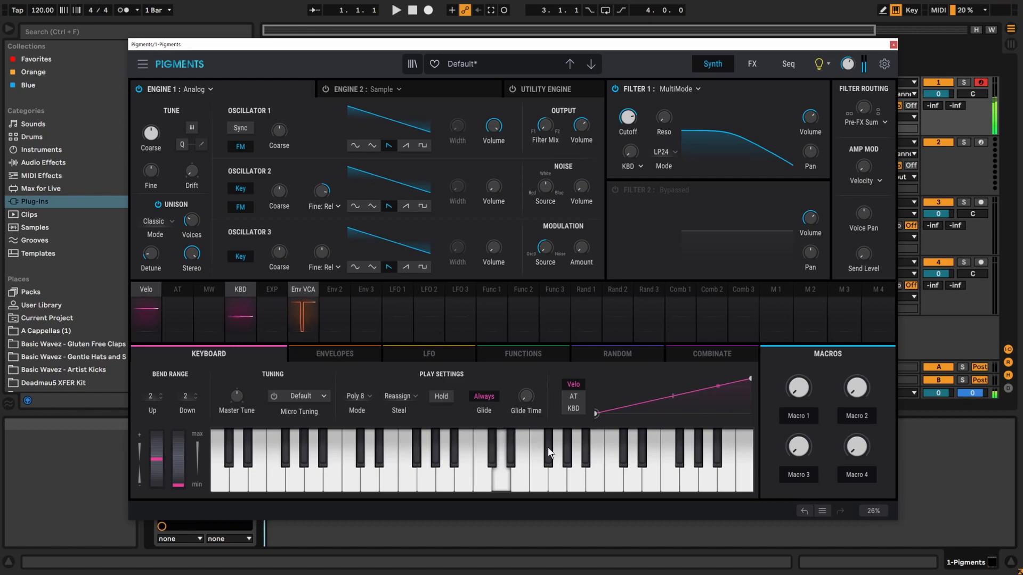
pyautogui.press('h')
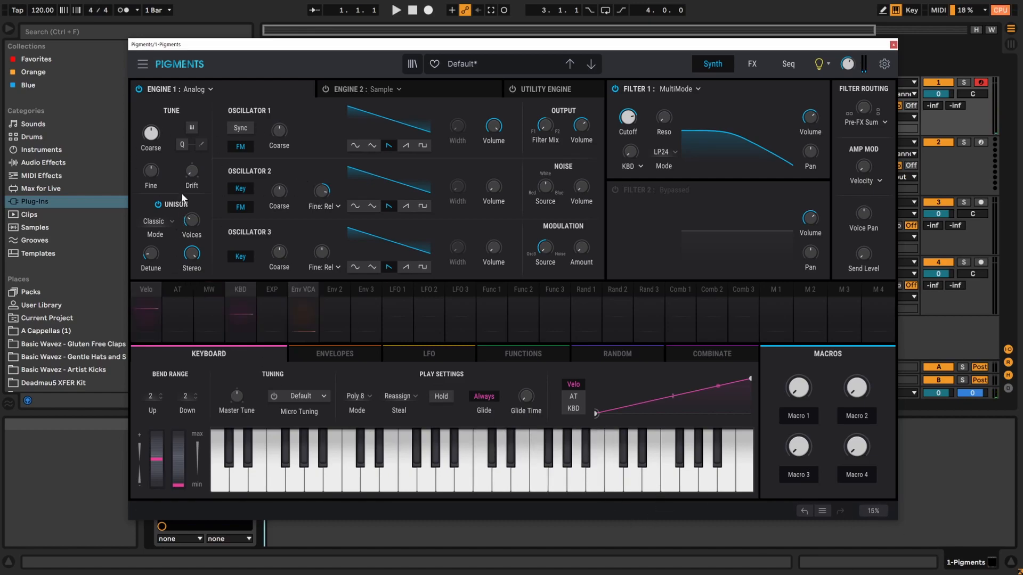
pyautogui.moveTo(151, 134)
pyautogui.moveTo(161, 130)
pyautogui.mouseDown()
pyautogui.moveTo(150, 100)
pyautogui.moveTo(152, 140)
pyautogui.moveTo(151, 130)
pyautogui.mouseUp()
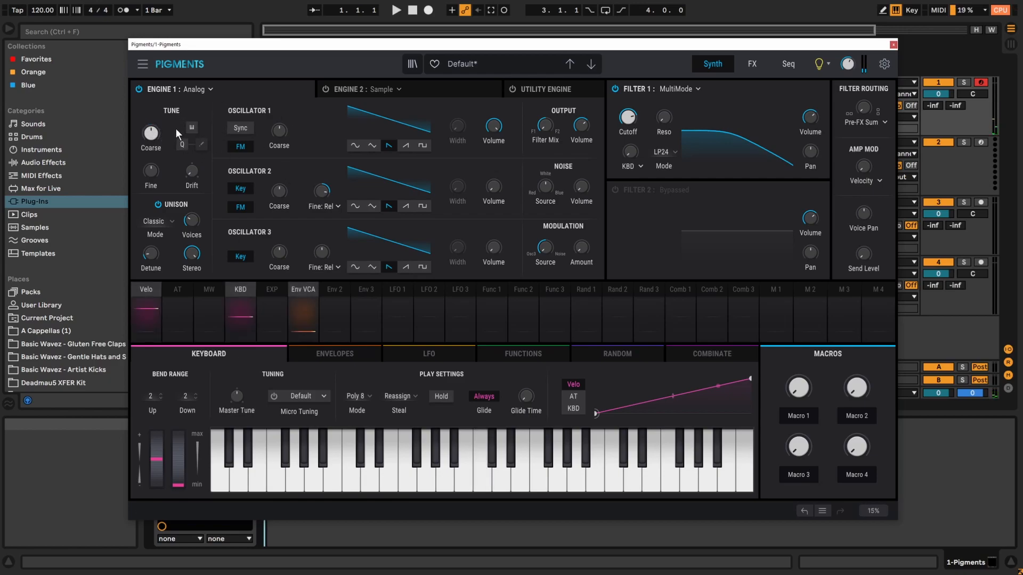
# Turn on the keyboard toggle and Quantized Mod in Engine 1's Tune section, and switch off the black keys in Mod Quantize.
pyautogui.click(192, 127)
pyautogui.click(183, 144)
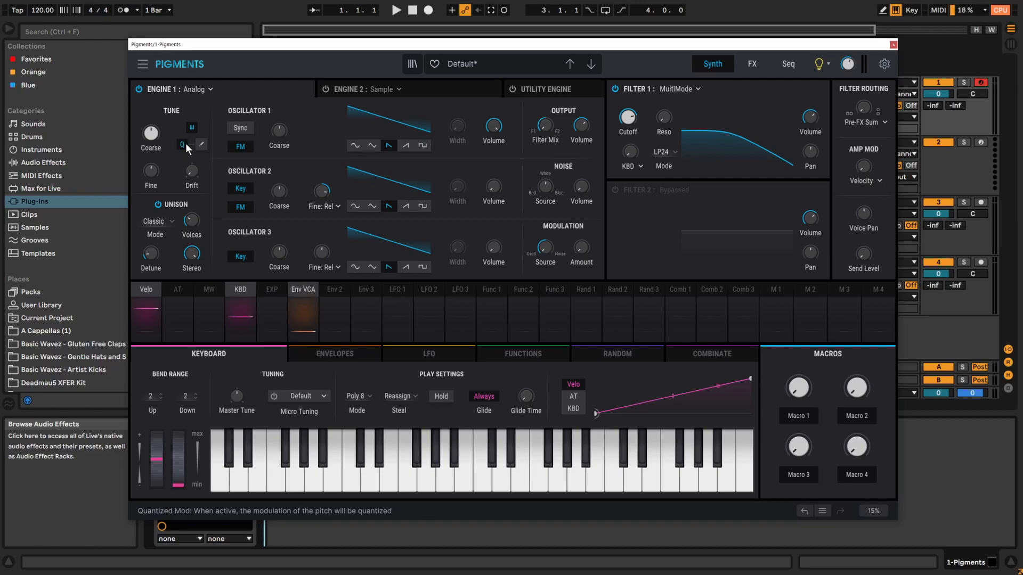
pyautogui.click(201, 142)
pyautogui.click(200, 142)
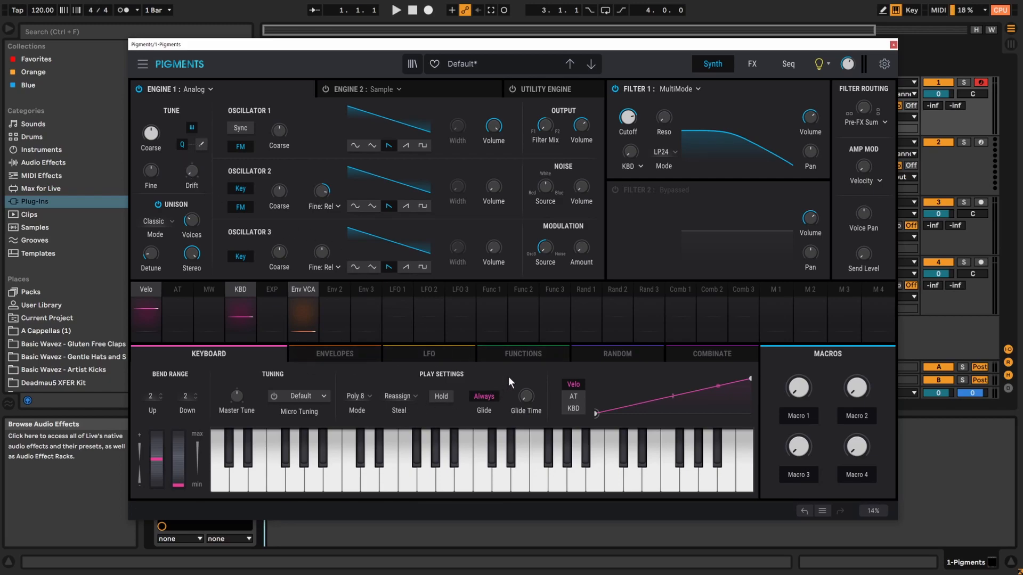
pyautogui.click(200, 142)
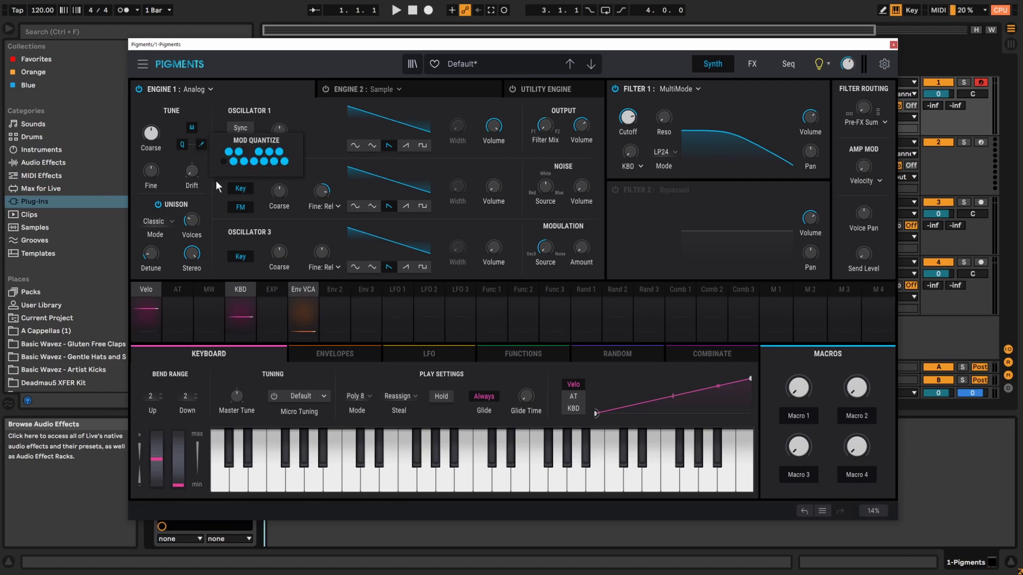
pyautogui.click(228, 152)
pyautogui.click(239, 152)
pyautogui.click(259, 151)
pyautogui.click(269, 152)
# Assign LFO 1 to modulate Engine 1's Coarse tuning by 0.16.
pyautogui.click(395, 290)
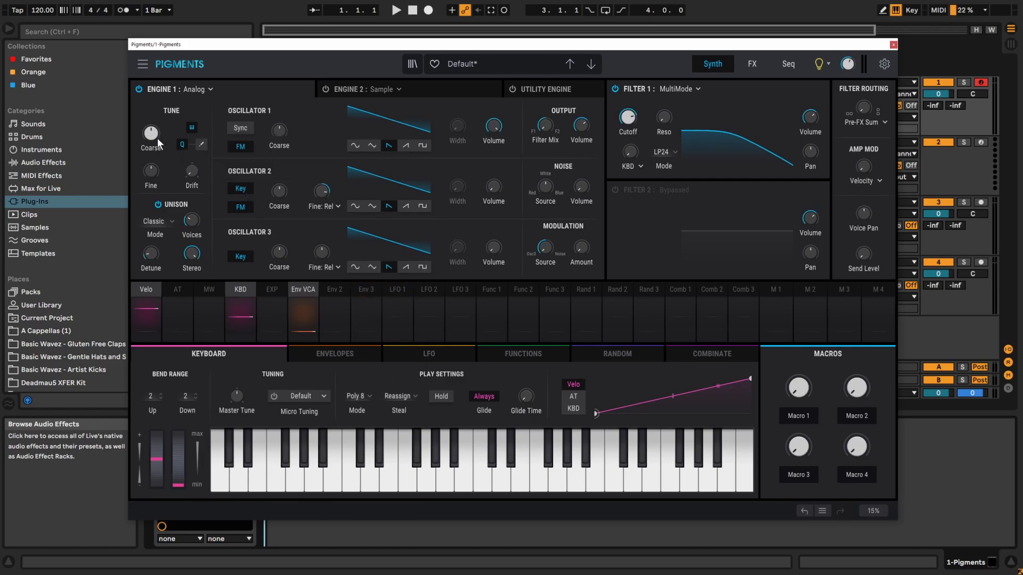
pyautogui.click(395, 289)
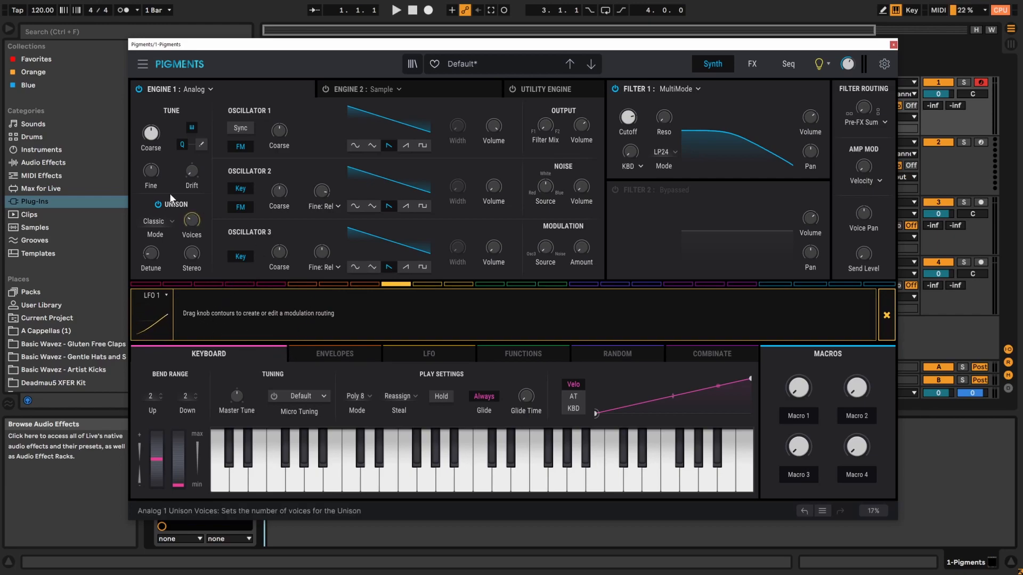
pyautogui.moveTo(157, 124)
pyautogui.moveTo(156, 124); pyautogui.dragTo(157, 121)
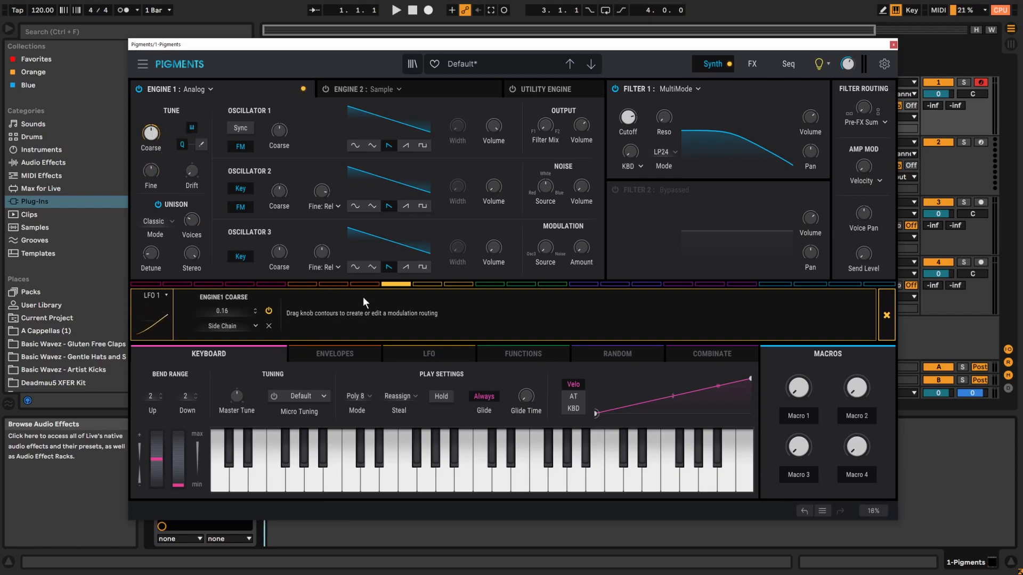
# Compare the LFO-modulated pitch with Quantized Mod off and on by playing notes.
pyautogui.click(181, 146)
pyautogui.click(389, 286)
pyautogui.press('a')
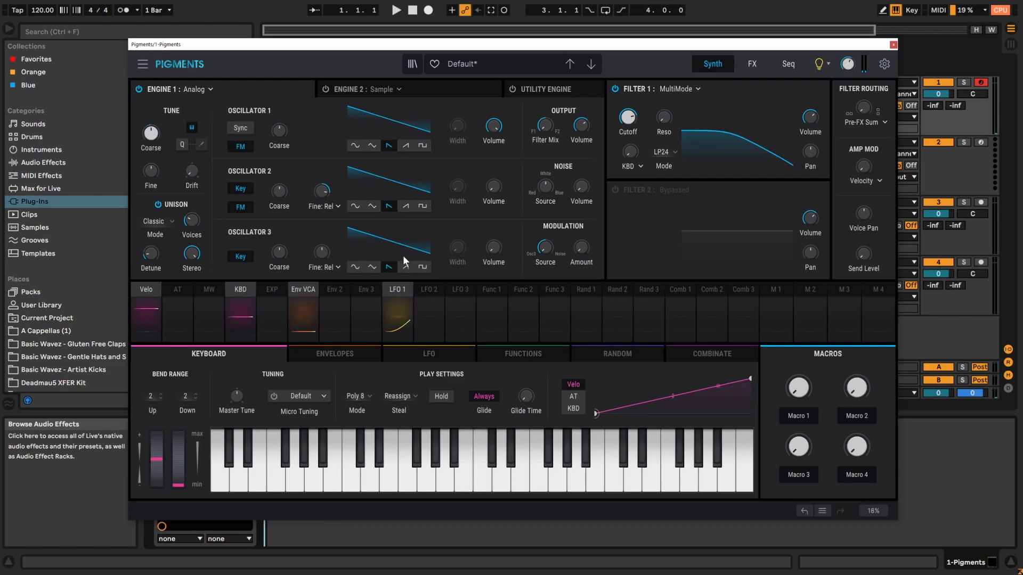
pyautogui.click(181, 145)
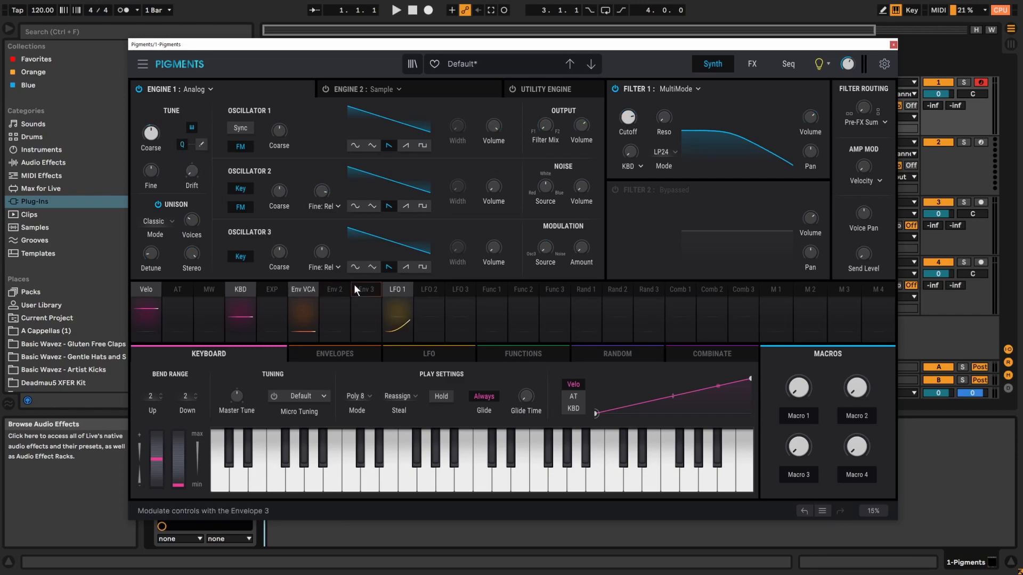
pyautogui.press('a')
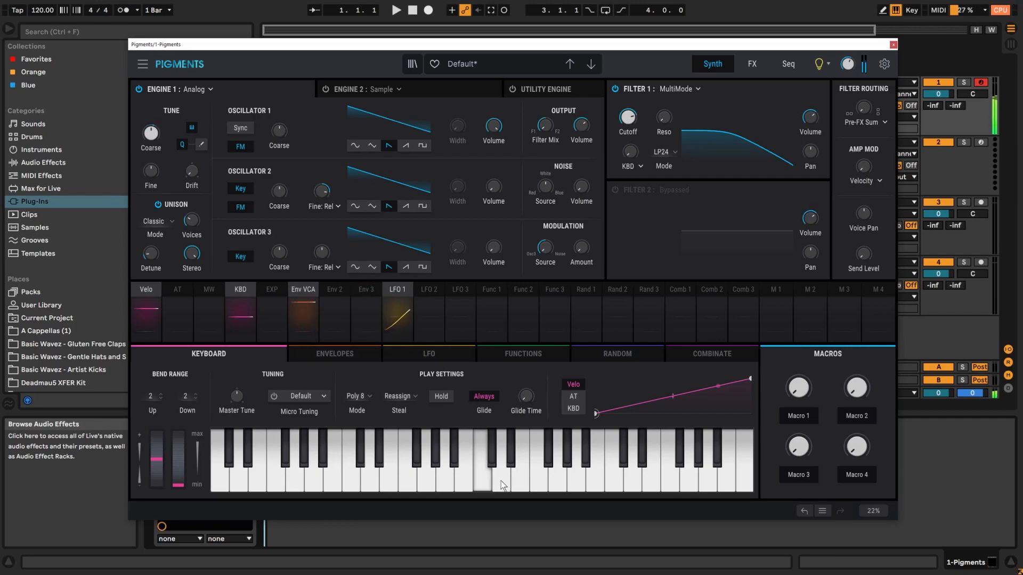
# Switch the five black keys back on in Engine 1's Mod Quantize note selection.
pyautogui.click(201, 144)
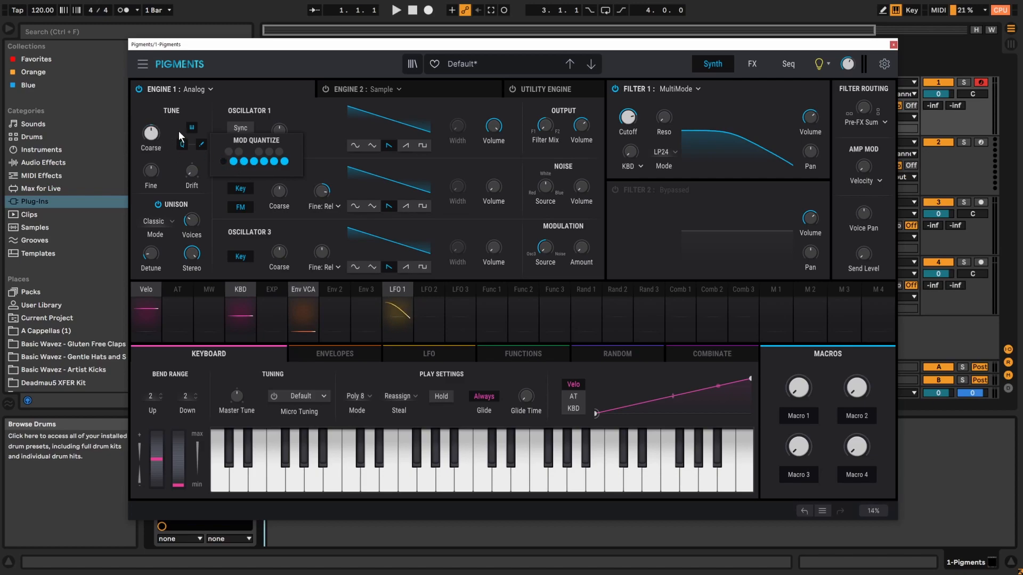
pyautogui.click(228, 152)
pyautogui.click(238, 152)
pyautogui.click(259, 151)
pyautogui.click(269, 151)
pyautogui.click(279, 151)
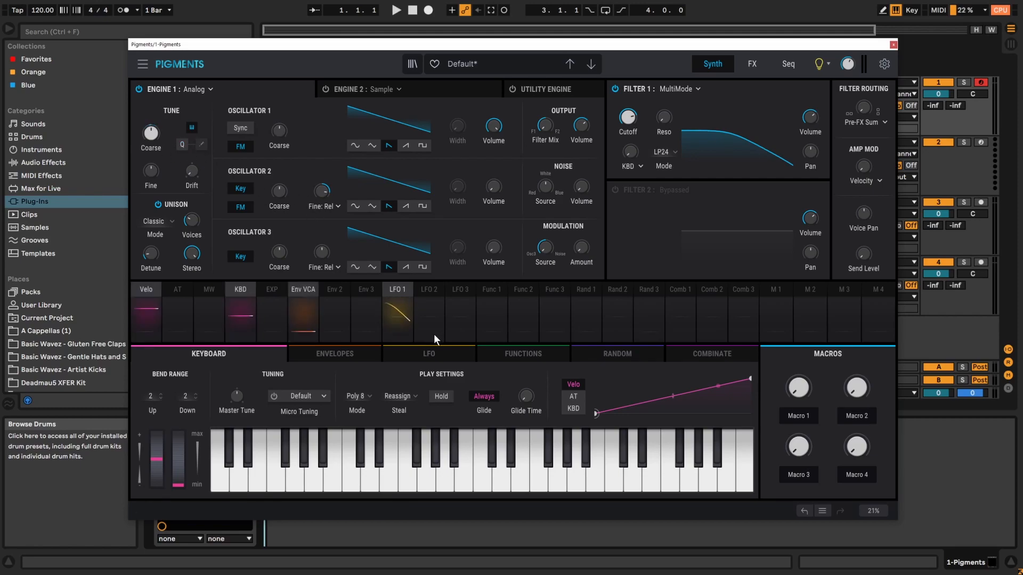
# Remove LFO 1's modulation of Engine 1's Coarse tuning and return to the modulation source overview.
pyautogui.click(395, 289)
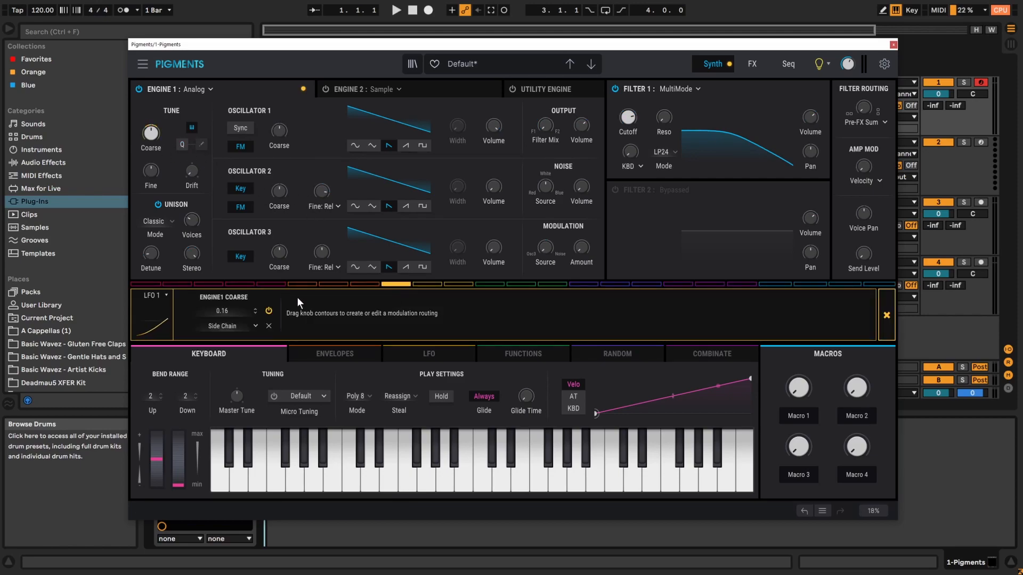
pyautogui.click(268, 326)
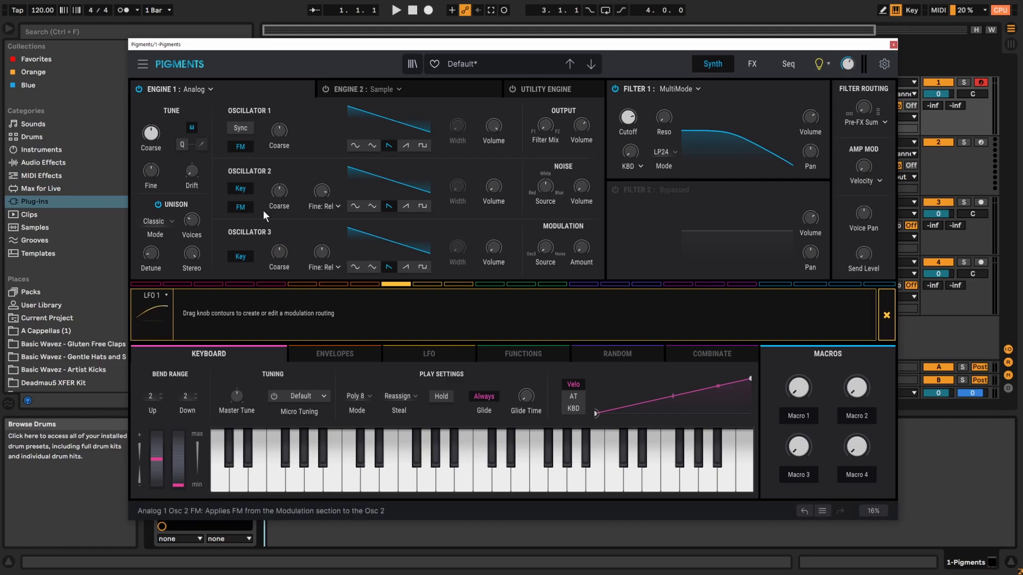
pyautogui.click(394, 288)
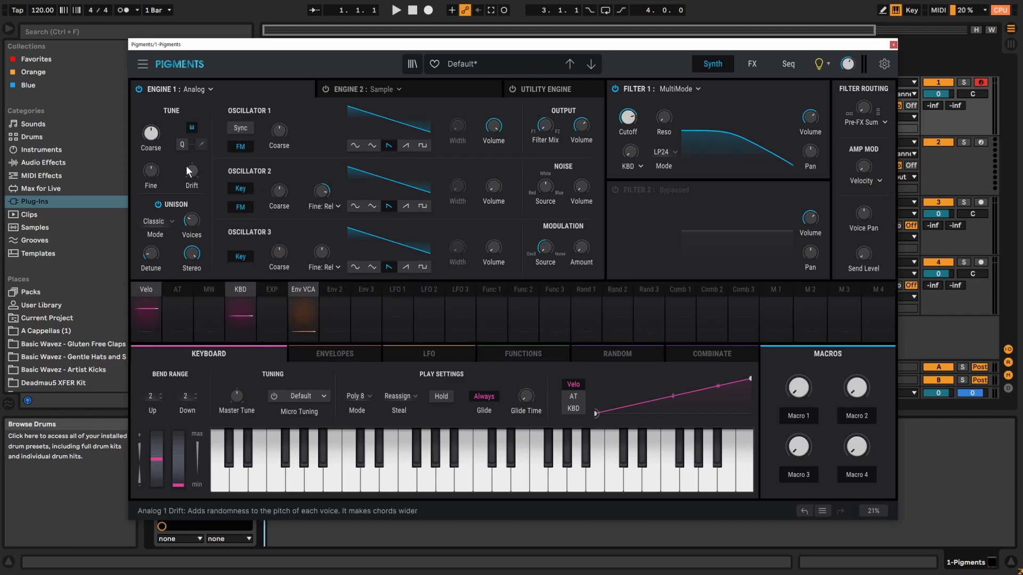
# Turn Oscillator 2's volume up and bring the engine's Drift to 1.00 while repeating a note.
pyautogui.moveTo(196, 172)
pyautogui.moveTo(189, 170); pyautogui.dragTo(189, 171)
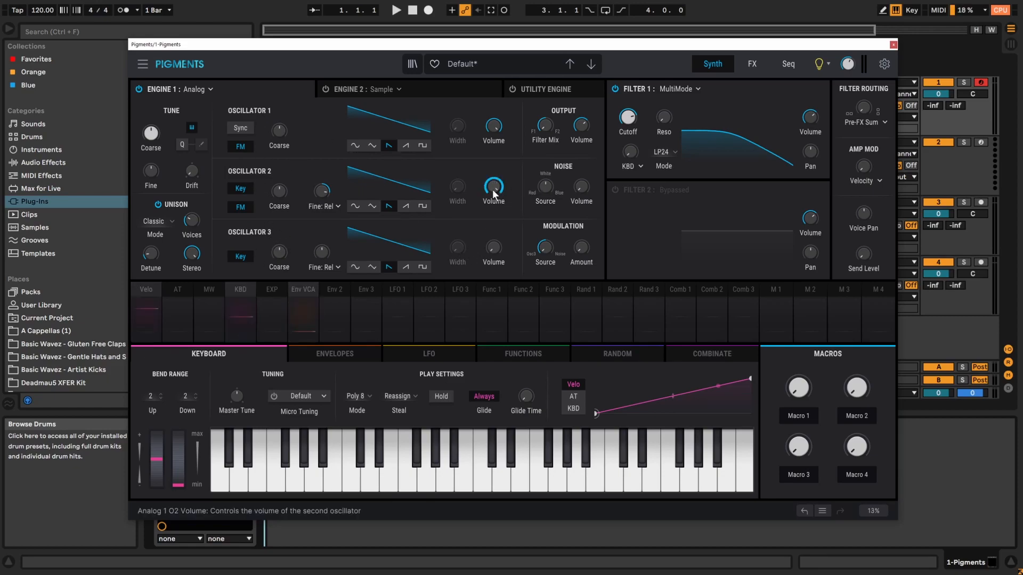
pyautogui.press('a')
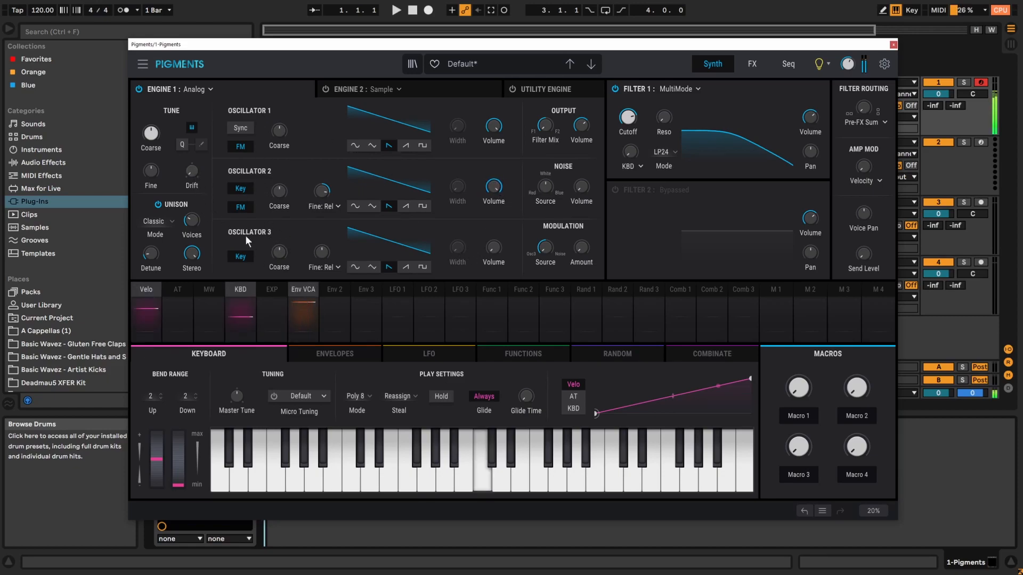
pyautogui.press('a')
pyautogui.moveTo(191, 172)
pyautogui.press('a')
pyautogui.moveTo(192, 172); pyautogui.dragTo(192, 166)
pyautogui.press('a')
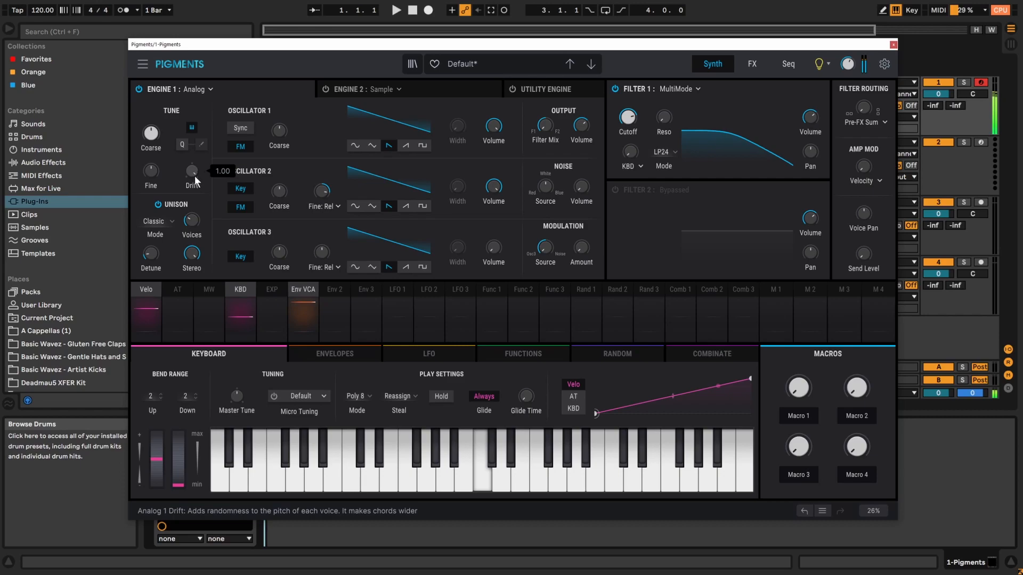
pyautogui.press('a')
pyautogui.press('a')
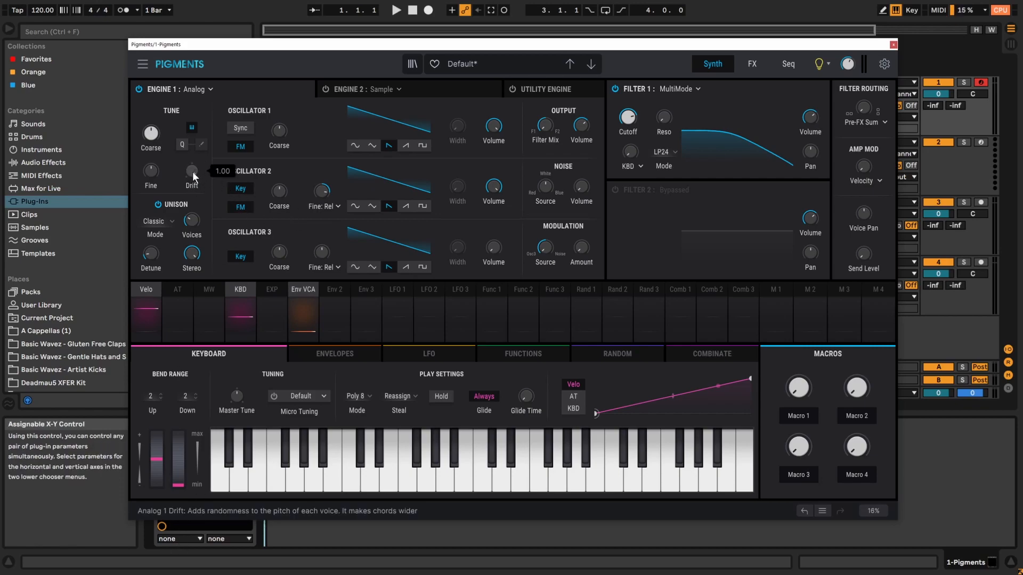
# Play a chord repeatedly to hear how Drift varies the pitch of each voice.
pyautogui.press('a')
pyautogui.press('d')
pyautogui.press('a')
pyautogui.press('d')
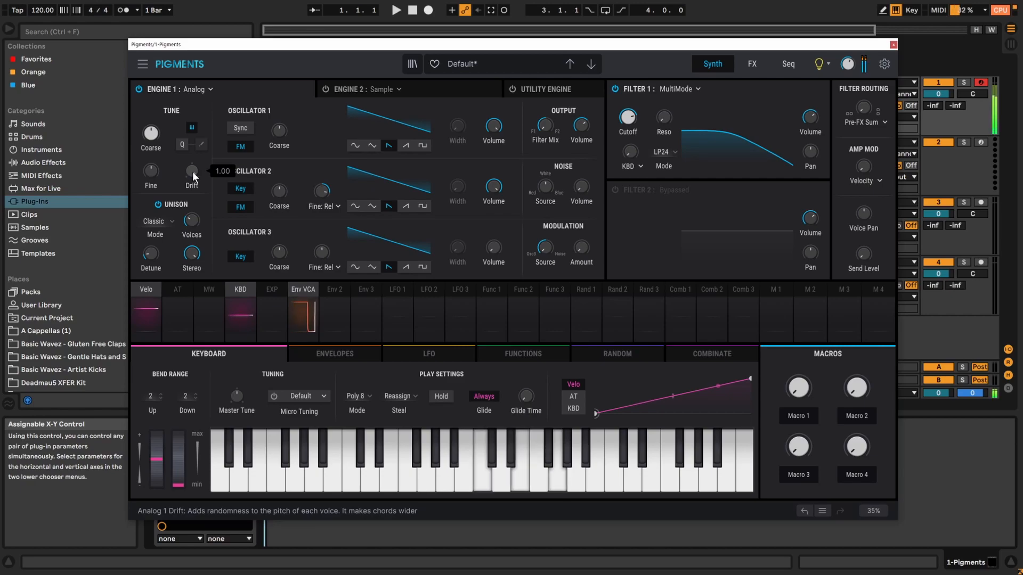
pyautogui.press('a')
pyautogui.press('d')
pyautogui.press('a')
pyautogui.press('d')
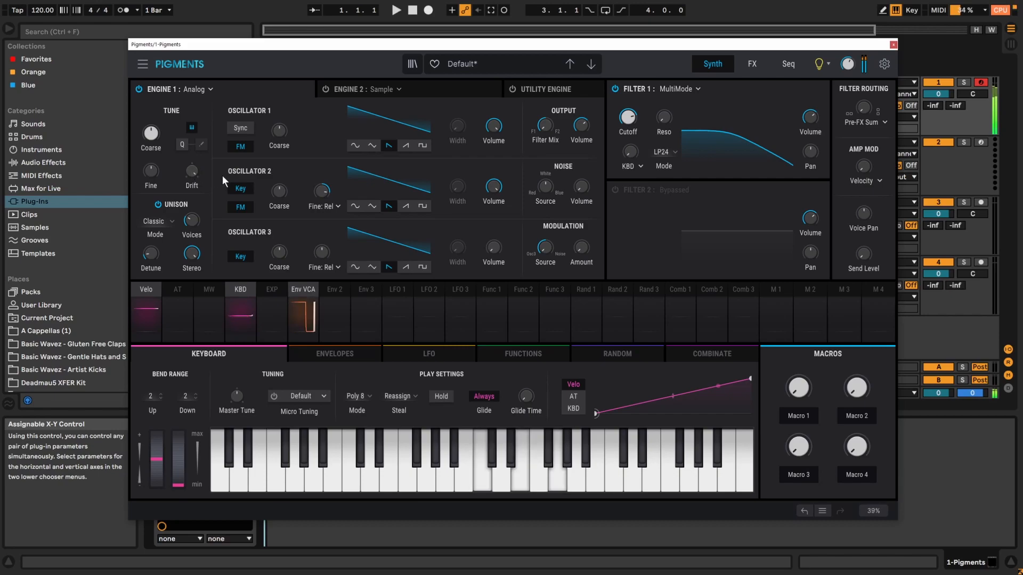
pyautogui.press('a')
pyautogui.press('d')
pyautogui.press('a')
pyautogui.press('d')
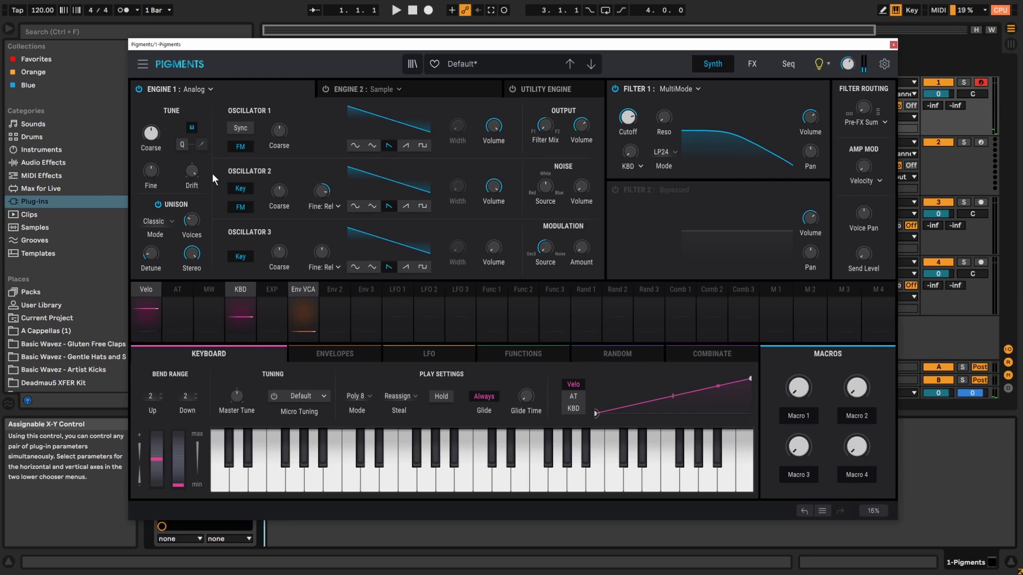
# Try lower and higher Drift amounts while a chord sounds.
pyautogui.moveTo(192, 171)
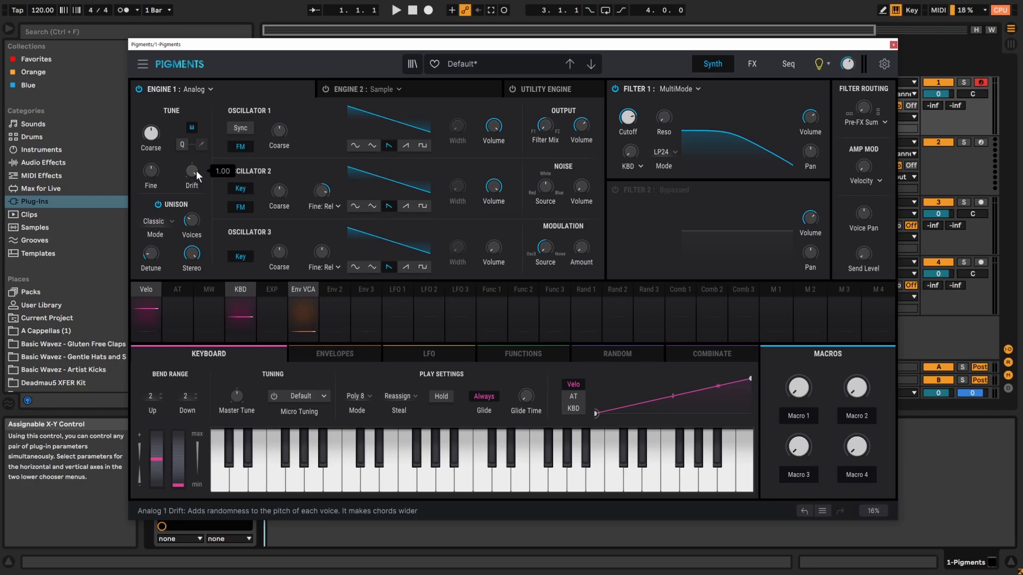
pyautogui.moveTo(193, 172); pyautogui.dragTo(193, 181)
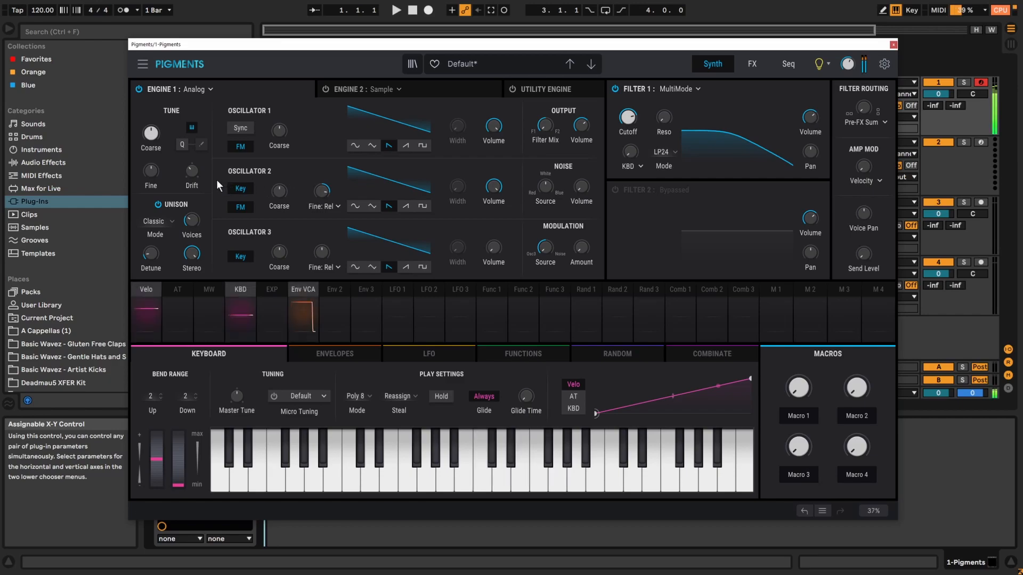
pyautogui.scroll(-3, 193, 171)
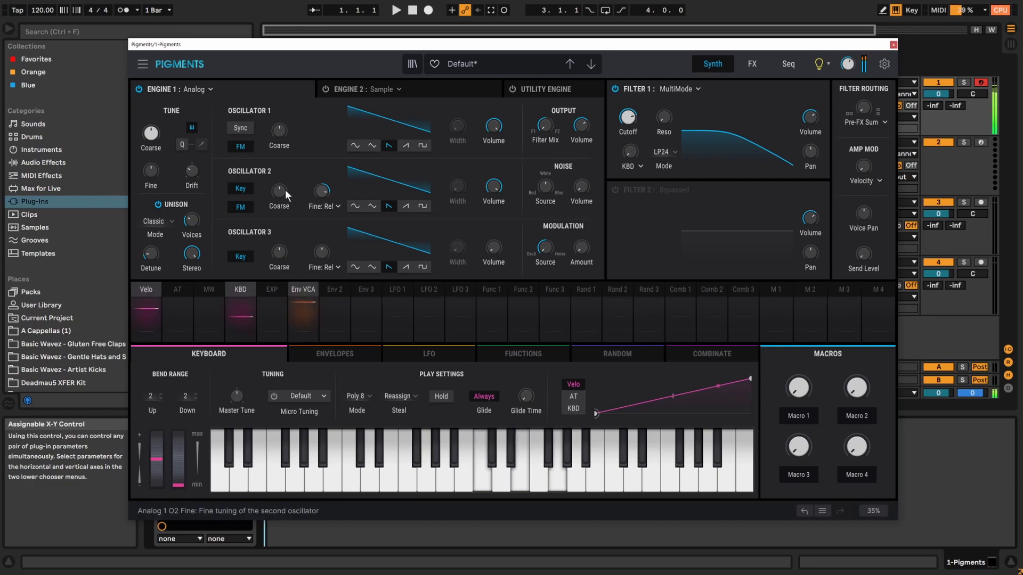
pyautogui.moveTo(192, 171); pyautogui.dragTo(184, 147)
pyautogui.moveTo(193, 171)
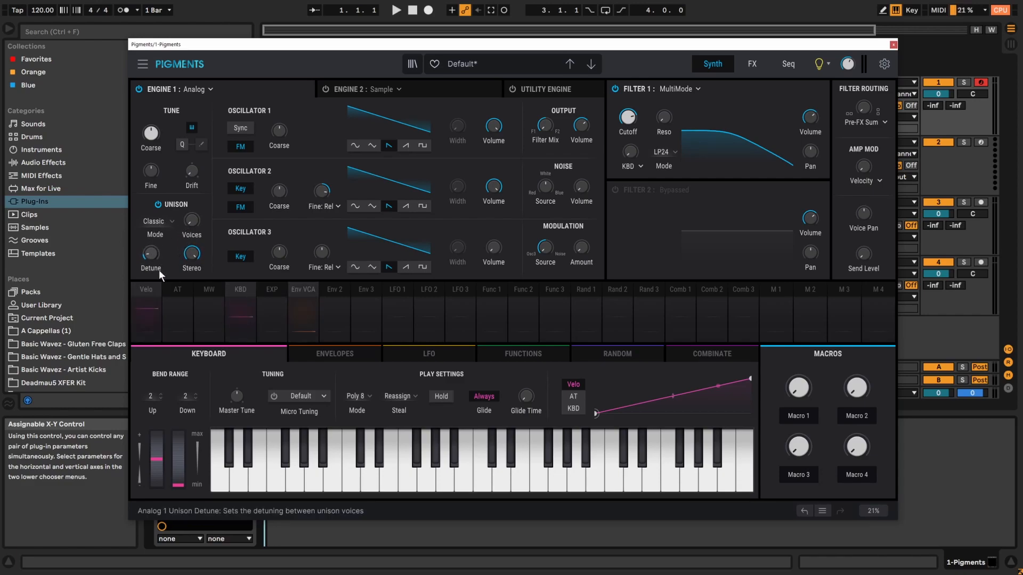
# Raise the unison Voices and Detune, and try the unison Stereo spread at 0 % before resetting it.
pyautogui.moveTo(191, 222); pyautogui.dragTo(192, 181)
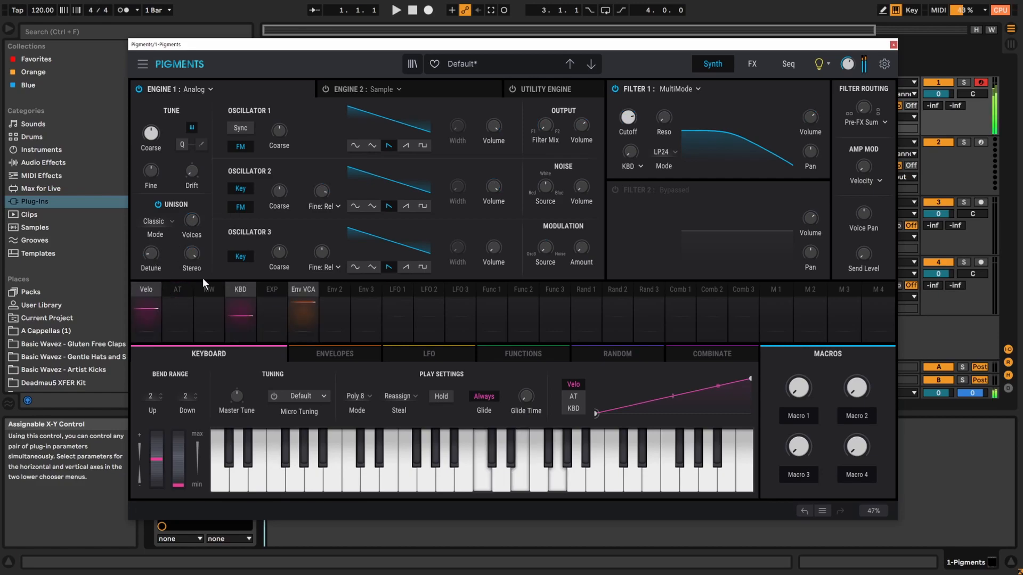
pyautogui.moveTo(147, 254); pyautogui.dragTo(148, 243)
pyautogui.moveTo(192, 251)
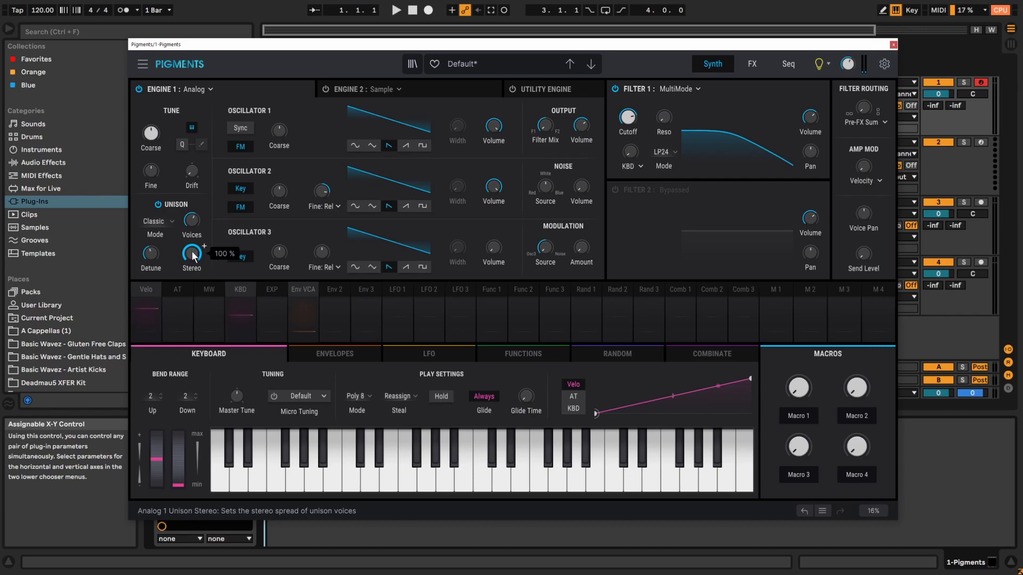
pyautogui.moveTo(192, 251); pyautogui.dragTo(192, 305)
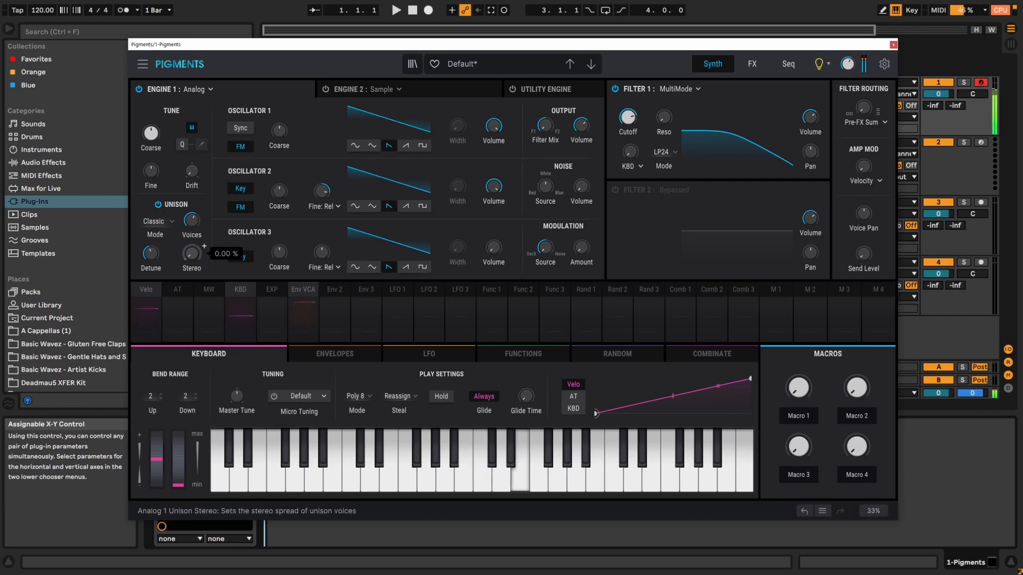
pyautogui.doubleClick(191, 252)
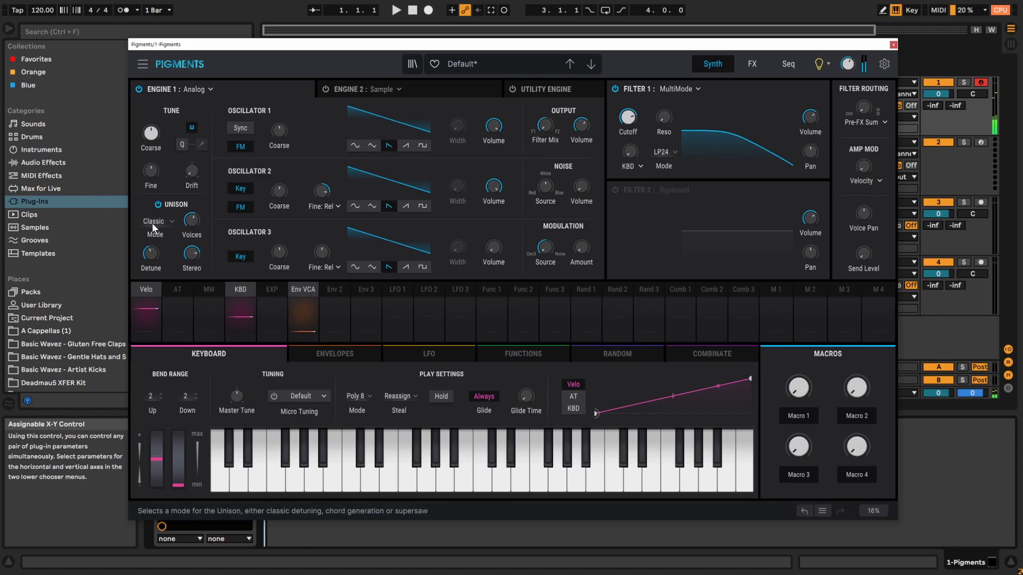
# Switch the unison Mode to Chord and try different numbers of Voices while notes sound.
pyautogui.click(162, 218)
pyautogui.click(180, 255)
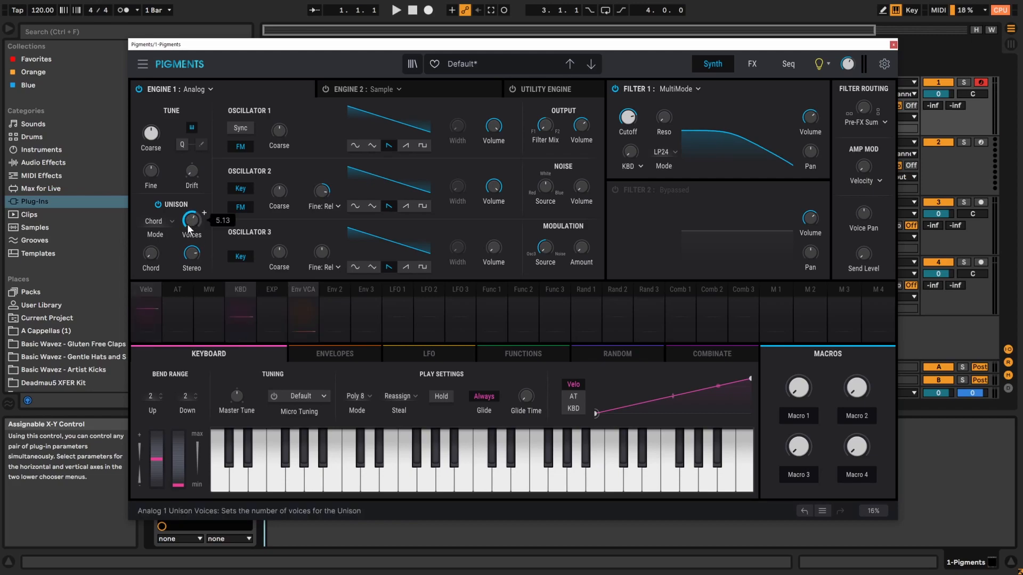
pyautogui.moveTo(150, 244)
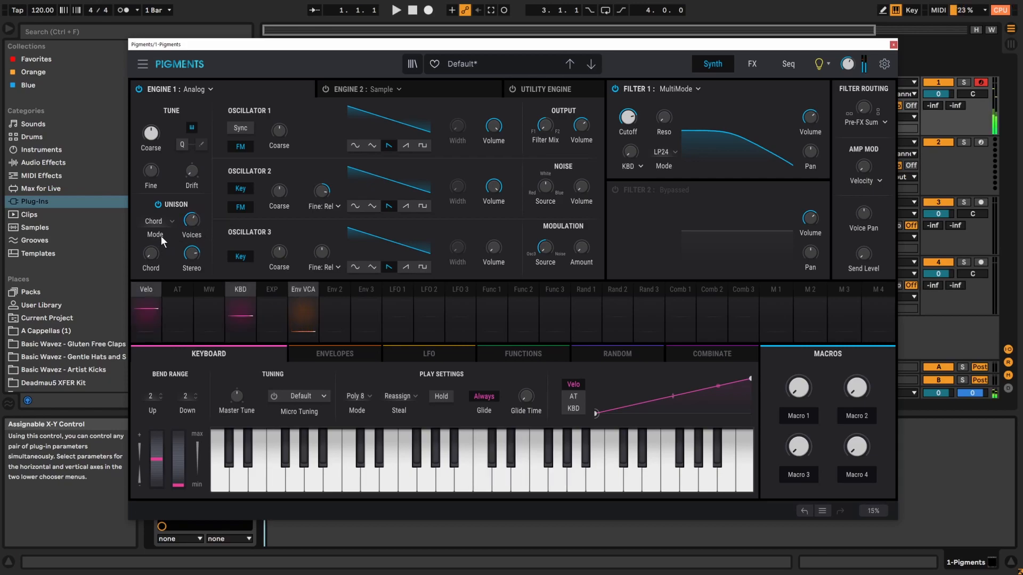
pyautogui.moveTo(200, 214)
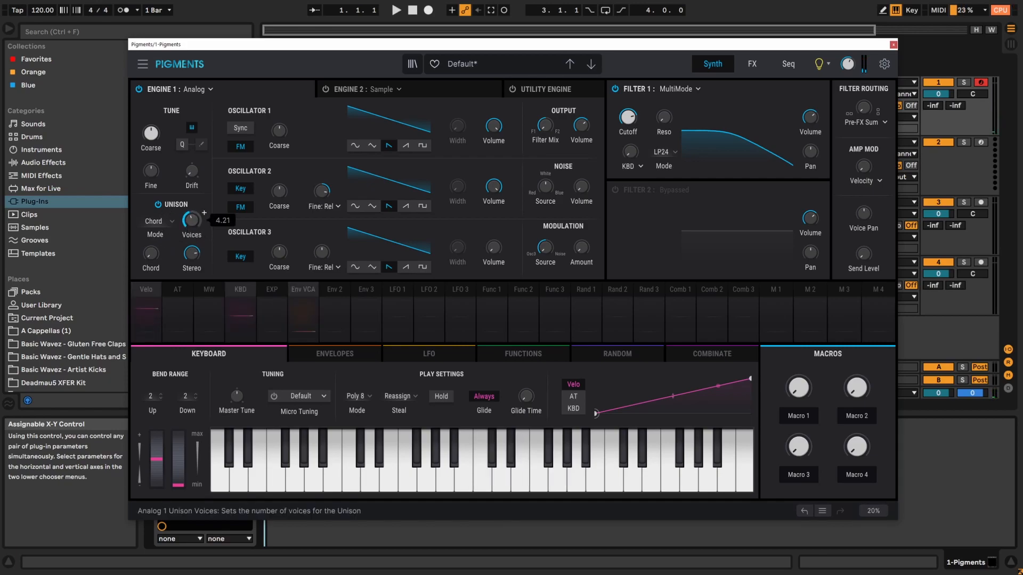
pyautogui.moveTo(188, 223); pyautogui.dragTo(188, 214)
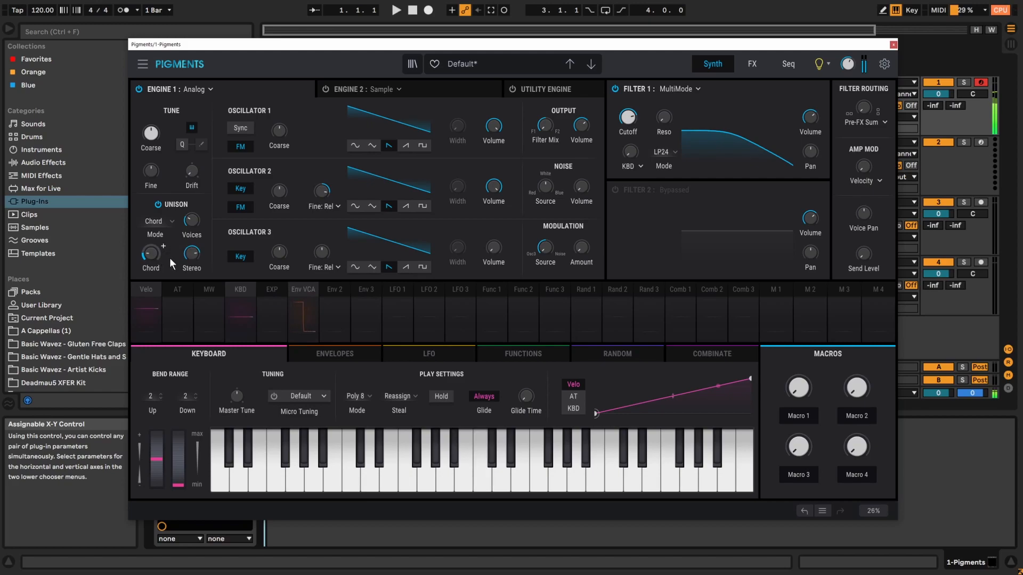
# Try different unison Chord types, including m7, and vary the Voices before returning the Chord control to its minimum.
pyautogui.moveTo(151, 259); pyautogui.dragTo(163, 246)
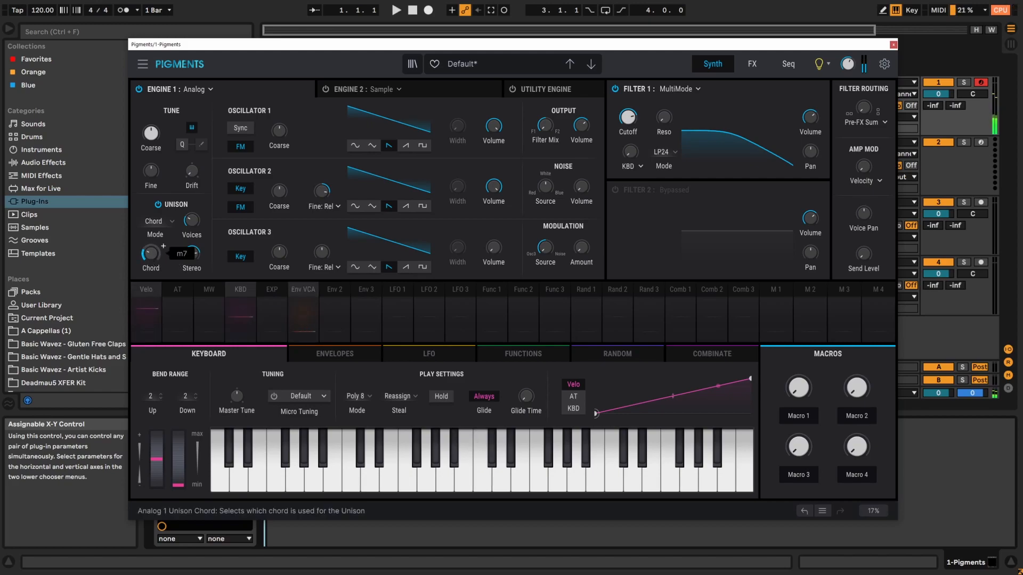
pyautogui.moveTo(154, 256)
pyautogui.mouseDown()
pyautogui.moveTo(154, 231)
pyautogui.moveTo(153, 256)
pyautogui.mouseUp()
pyautogui.moveTo(191, 220); pyautogui.dragTo(179, 306)
pyautogui.moveTo(151, 256)
pyautogui.mouseDown()
pyautogui.moveTo(153, 246)
pyautogui.moveTo(152, 255)
pyautogui.mouseUp()
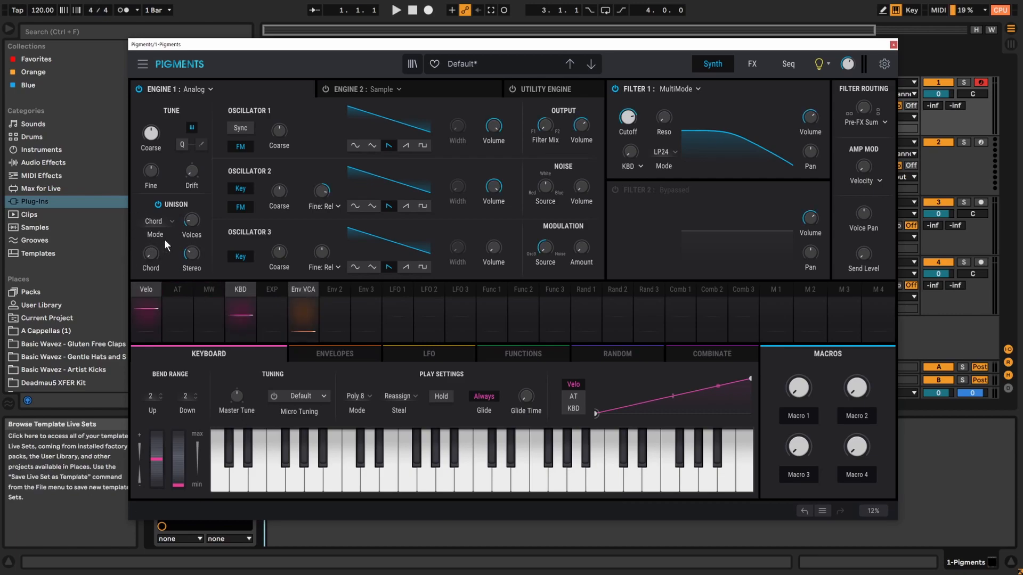
# Switch the unison Mode to Super and raise its Stereo spread and Detune with Mix at 1.00.
pyautogui.click(167, 222)
pyautogui.click(255, 258)
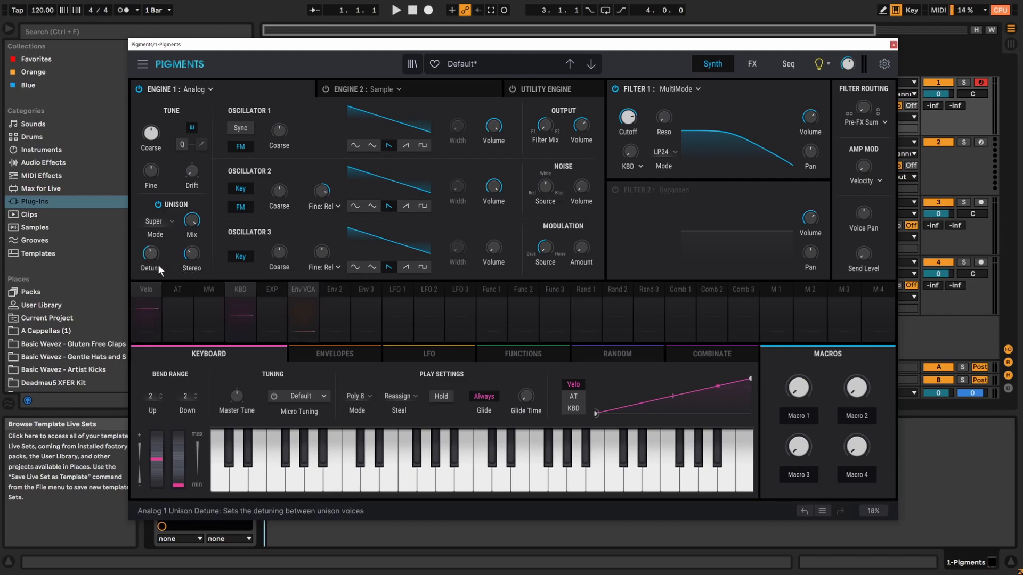
pyautogui.moveTo(195, 231)
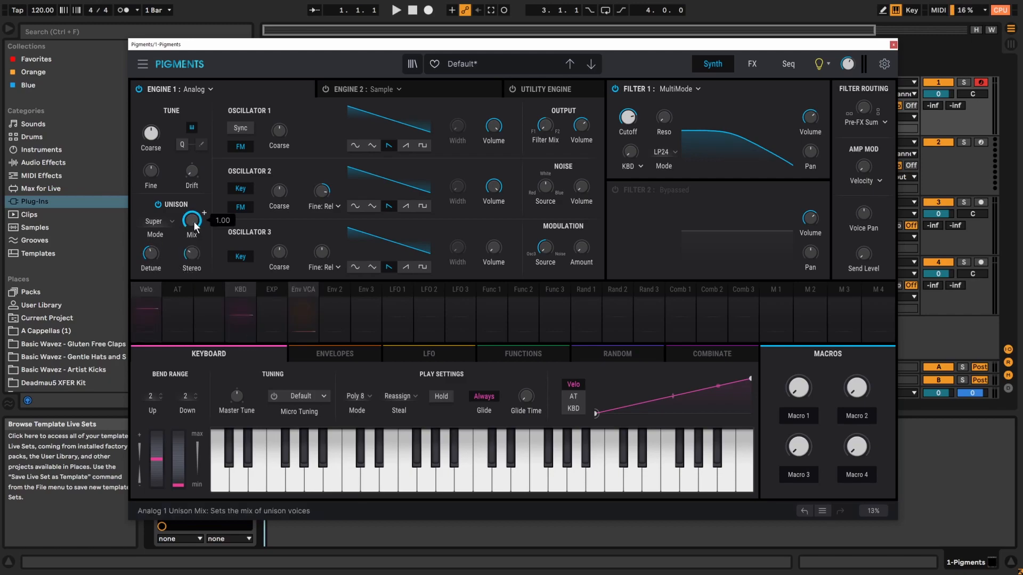
pyautogui.moveTo(190, 256)
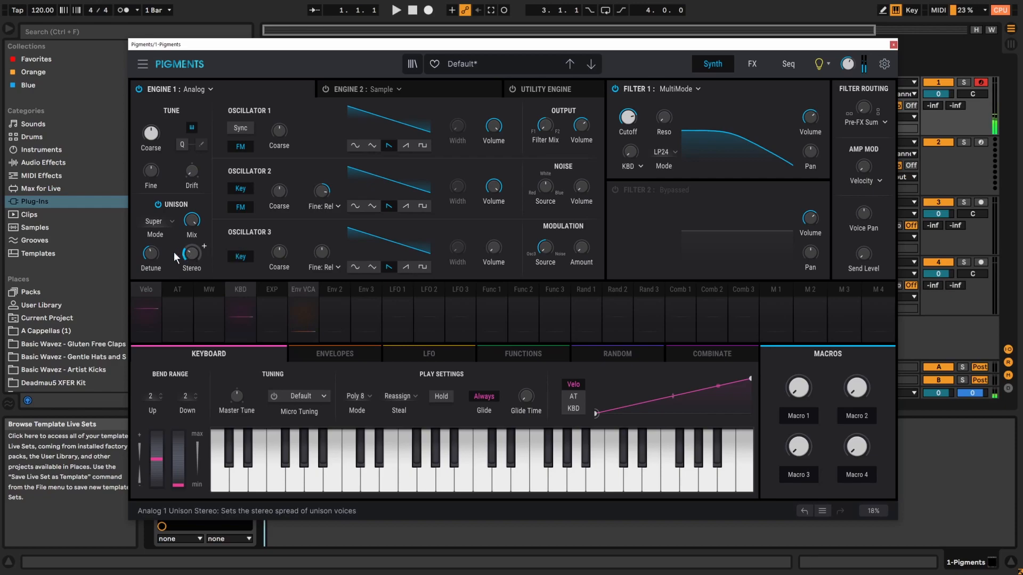
pyautogui.moveTo(147, 253)
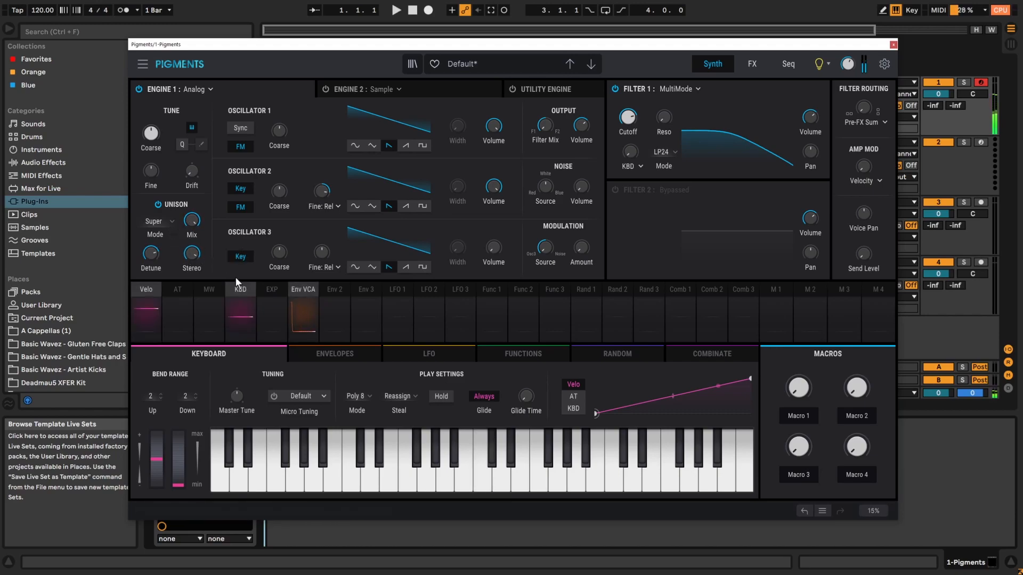
# Compare the Classic unison mode with more Voices against Super, ending back in Super mode.
pyautogui.click(168, 219)
pyautogui.click(161, 270)
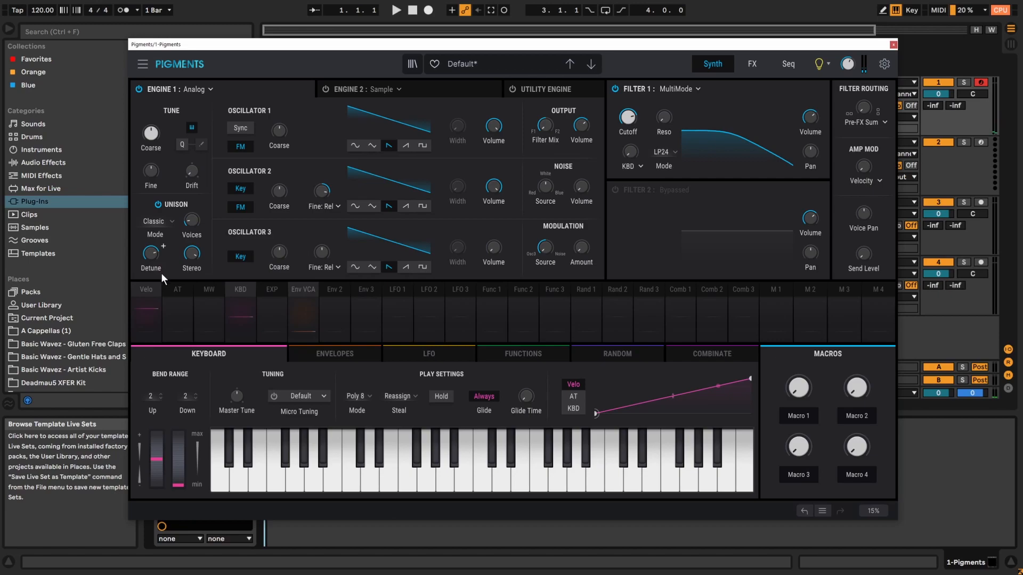
pyautogui.moveTo(191, 222); pyautogui.dragTo(142, 300)
pyautogui.click(170, 220)
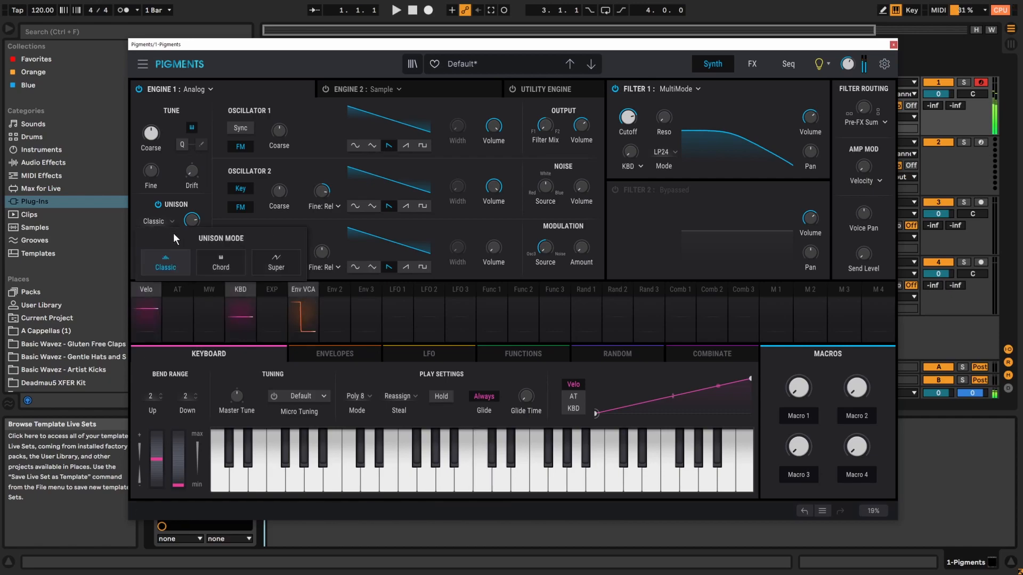
pyautogui.click(276, 261)
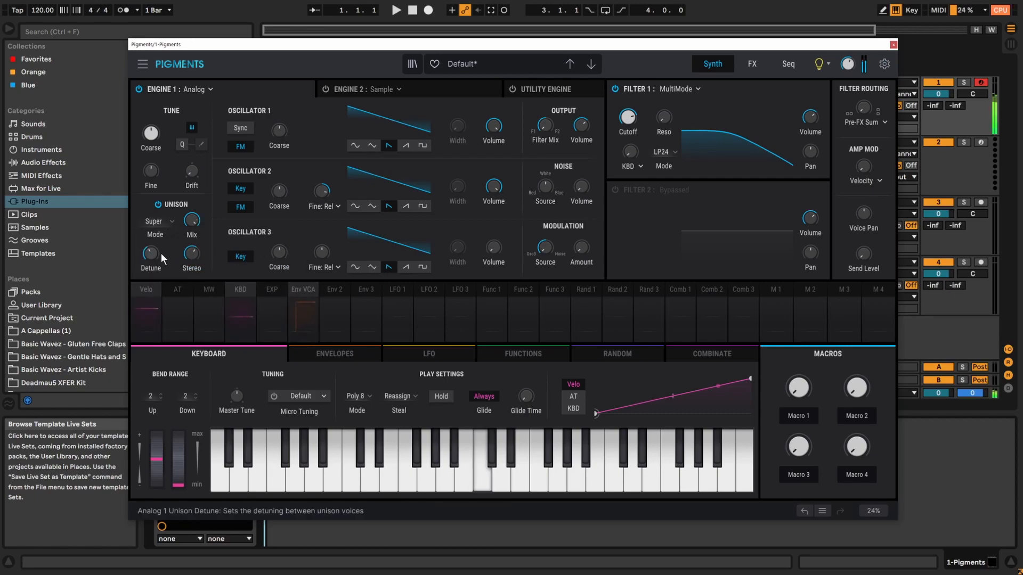
pyautogui.moveTo(193, 230)
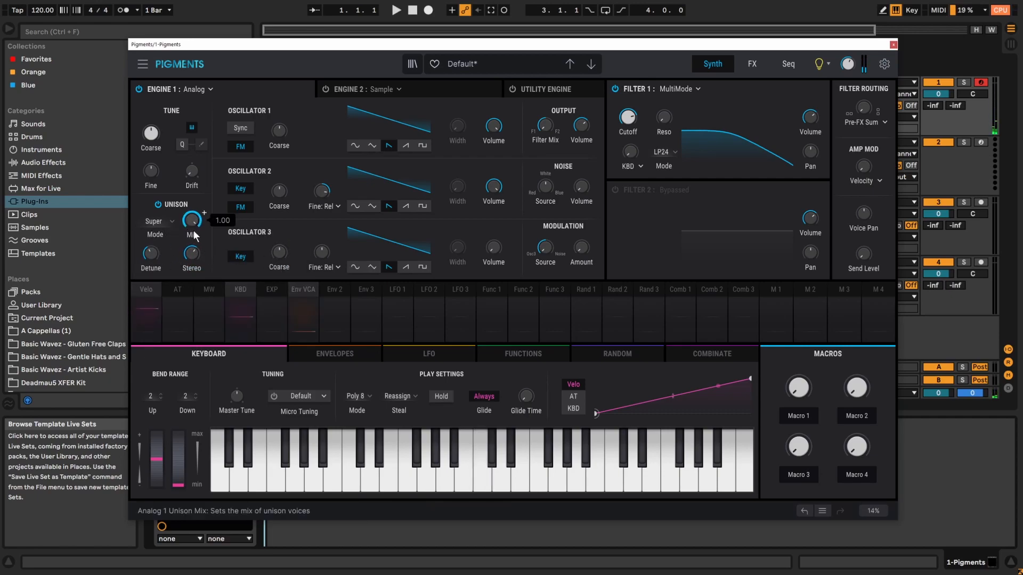
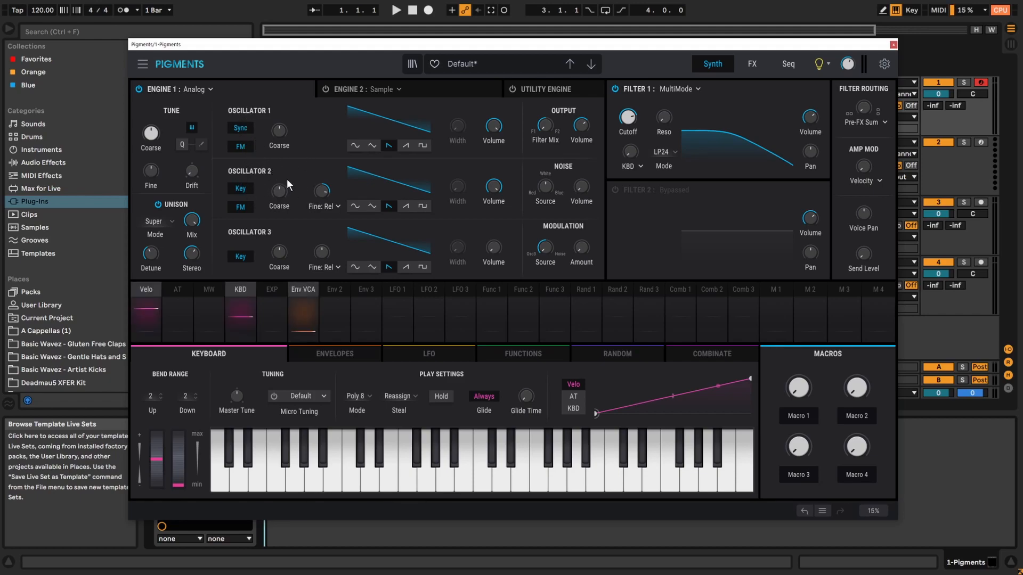
# With Sync on, sweep Oscillator 2's Coarse tuning through -7 semitones down to -35 semitones.
pyautogui.moveTo(278, 191); pyautogui.dragTo(278, 185)
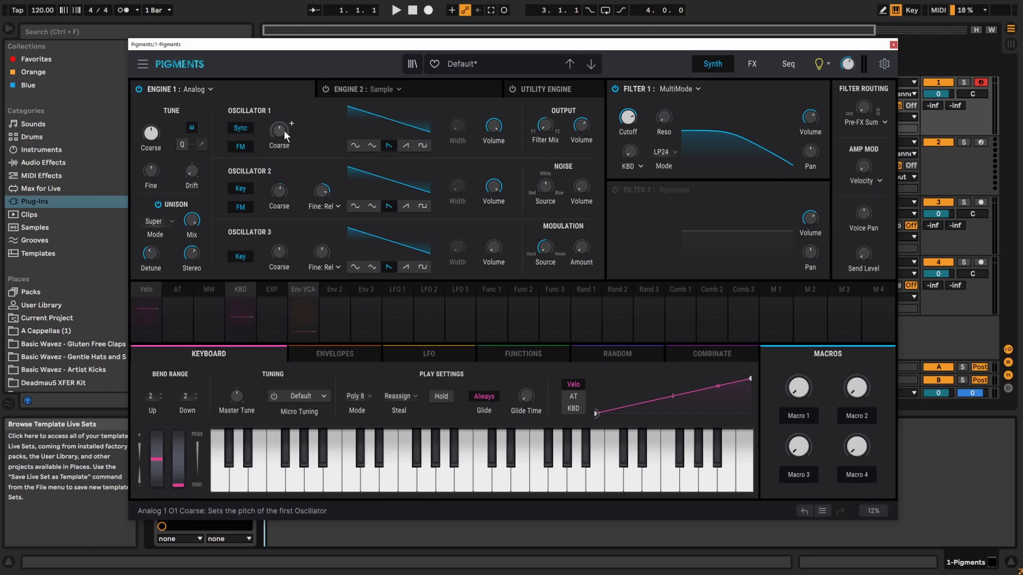
pyautogui.moveTo(283, 198)
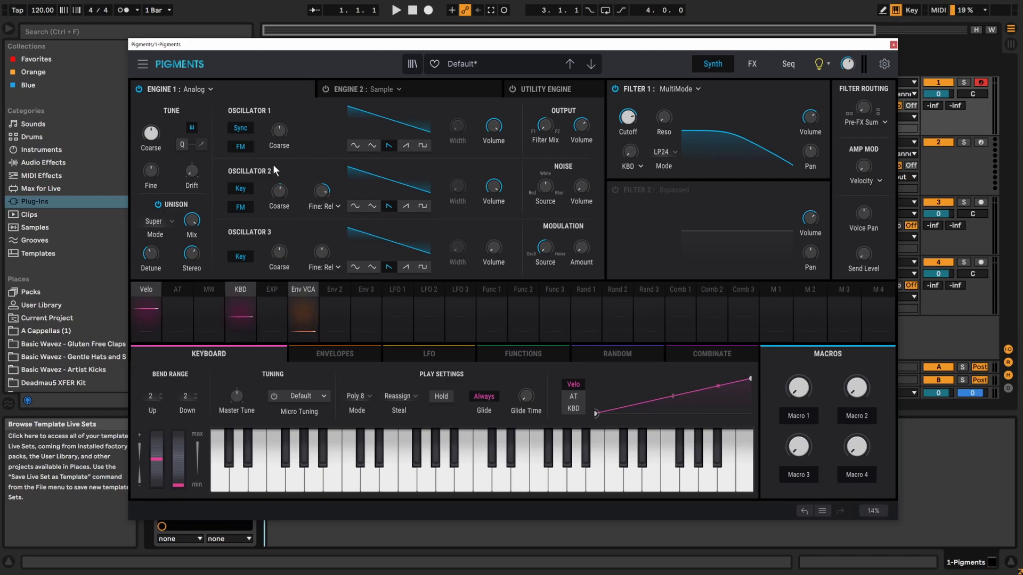
pyautogui.moveTo(278, 191); pyautogui.dragTo(279, 208)
pyautogui.moveTo(281, 192)
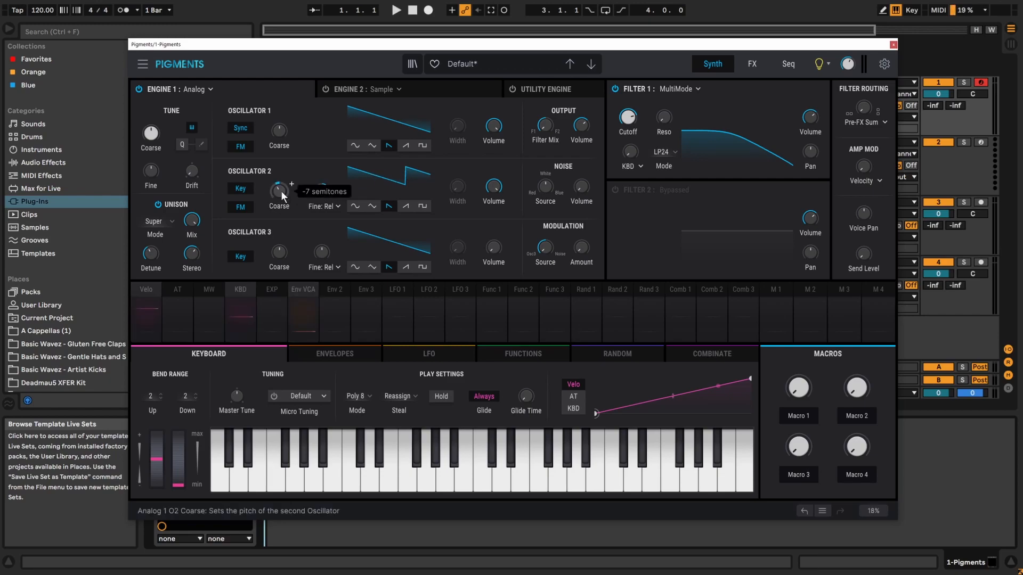
pyautogui.moveTo(280, 191); pyautogui.dragTo(281, 185)
pyautogui.moveTo(279, 191); pyautogui.dragTo(279, 186)
pyautogui.moveTo(280, 191); pyautogui.dragTo(278, 199)
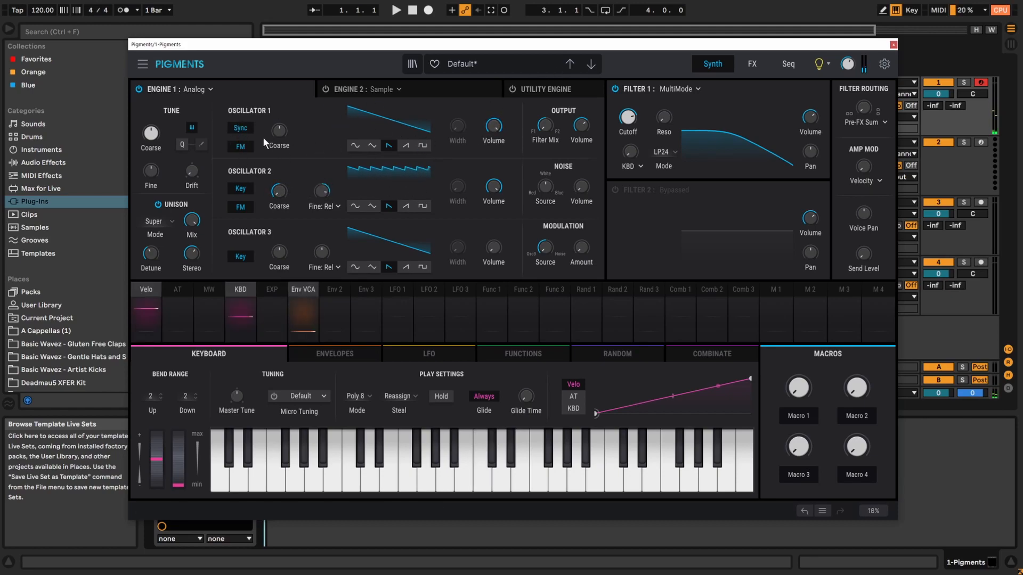
# Try Oscillator 2's Coarse tuning at 29 semitones with Sync, before resetting it to 0 and turning Sync off.
pyautogui.moveTo(281, 196)
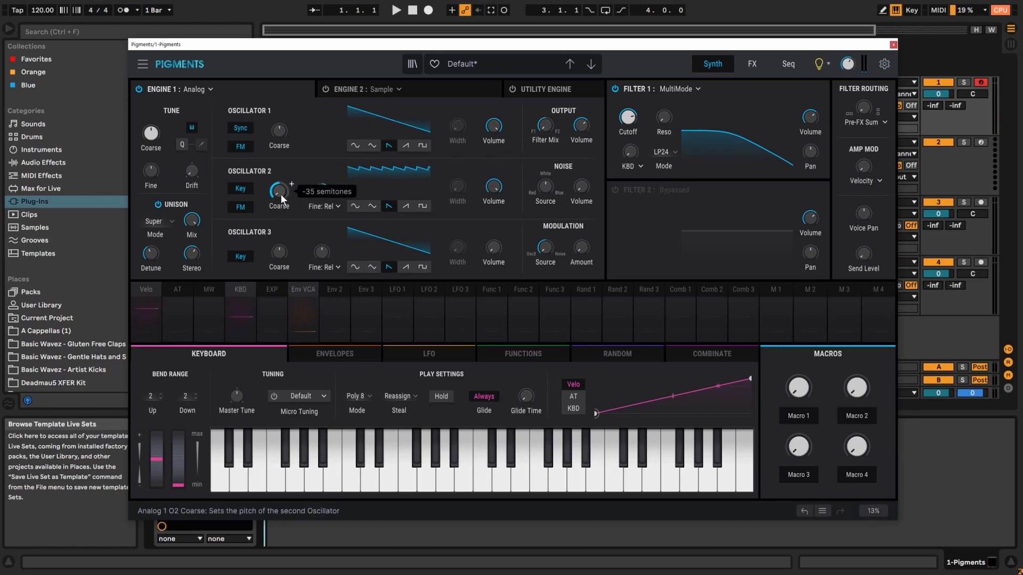
pyautogui.moveTo(282, 194); pyautogui.dragTo(282, 162)
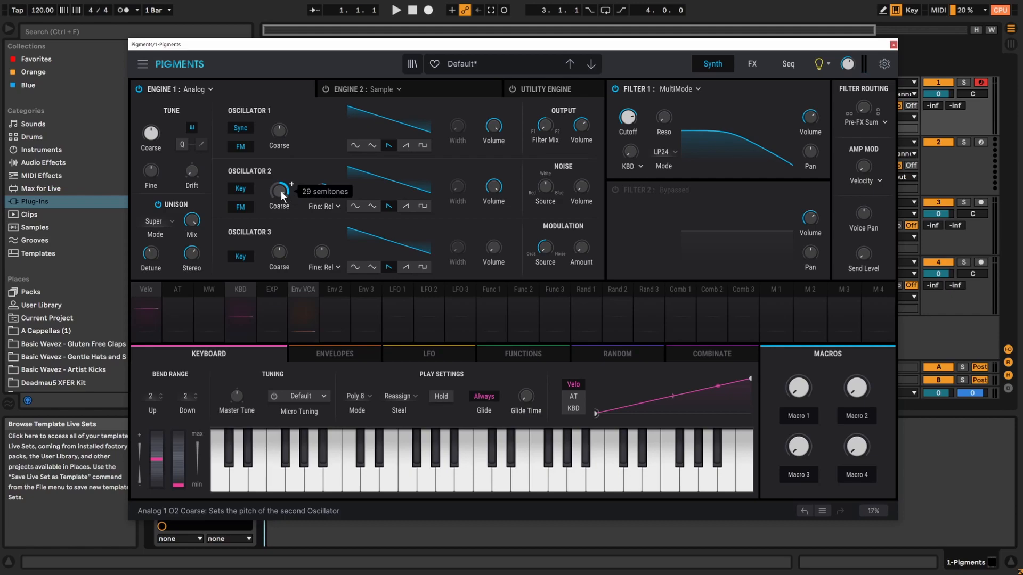
pyautogui.moveTo(280, 191); pyautogui.dragTo(298, 365)
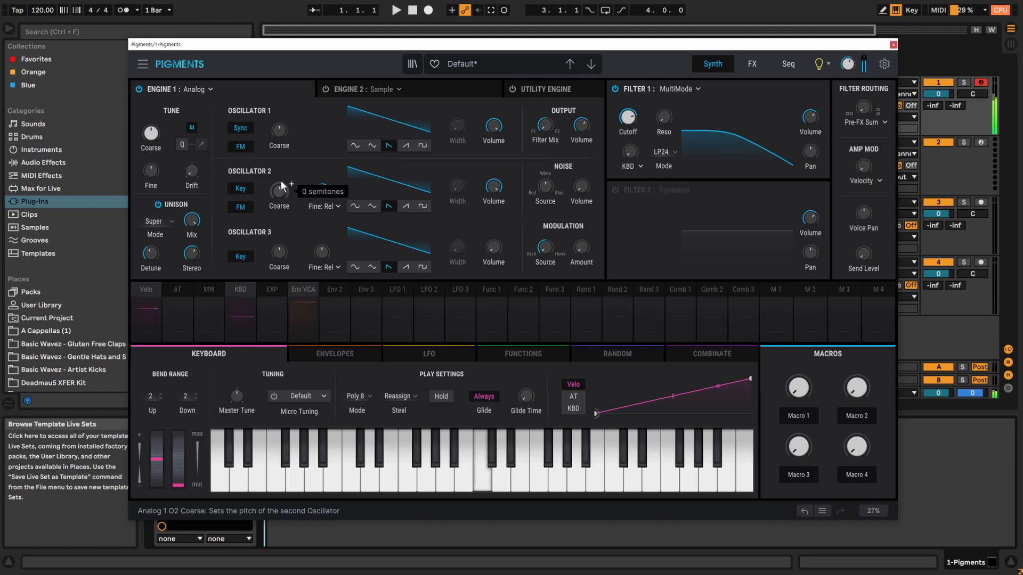
pyautogui.click(240, 128)
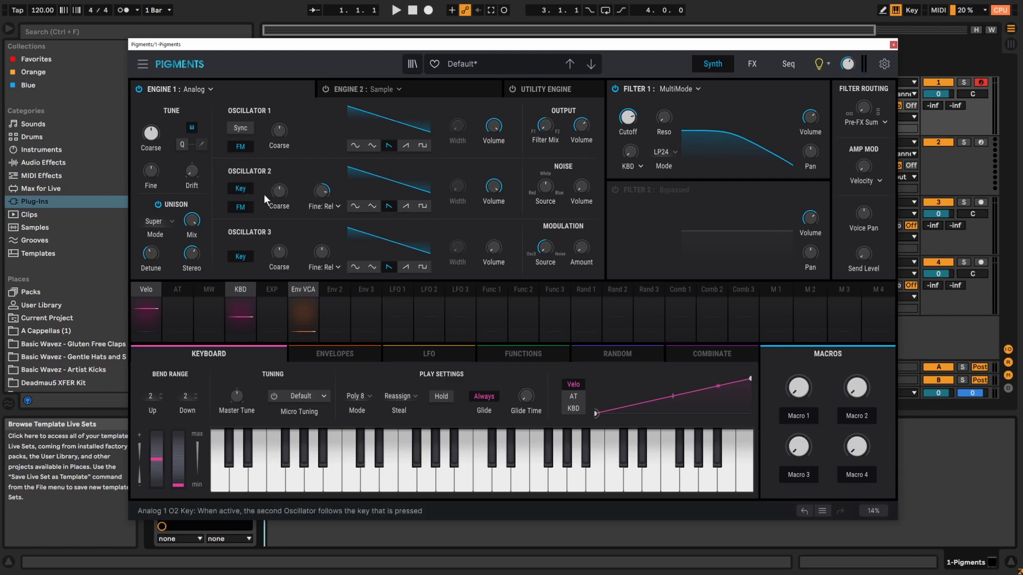
# Set the Modulation Source to 0.00, fully on Oscillator 3, and raise the FM Amount to about 0.026.
pyautogui.click(241, 146)
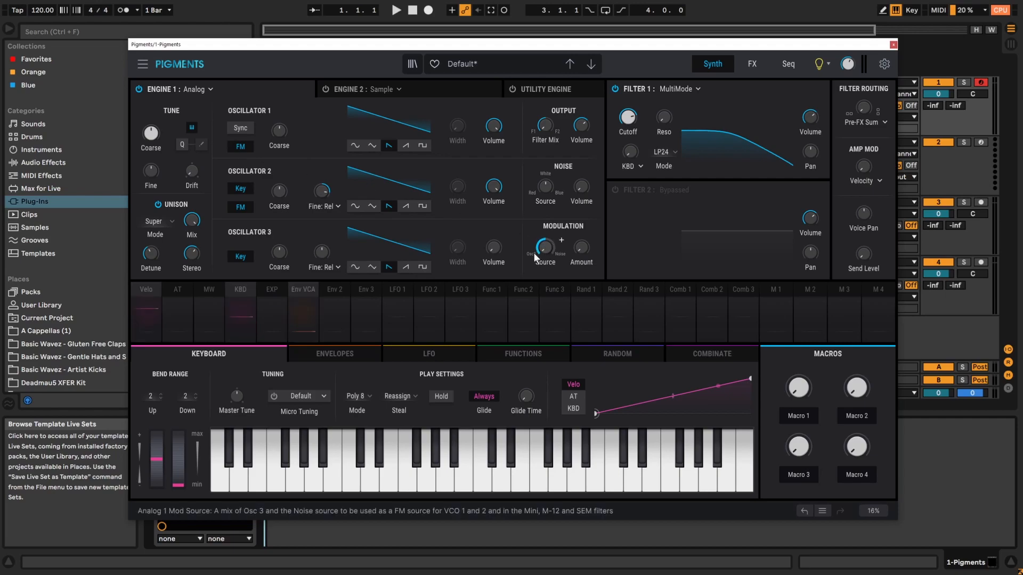
pyautogui.moveTo(544, 252); pyautogui.dragTo(544, 306)
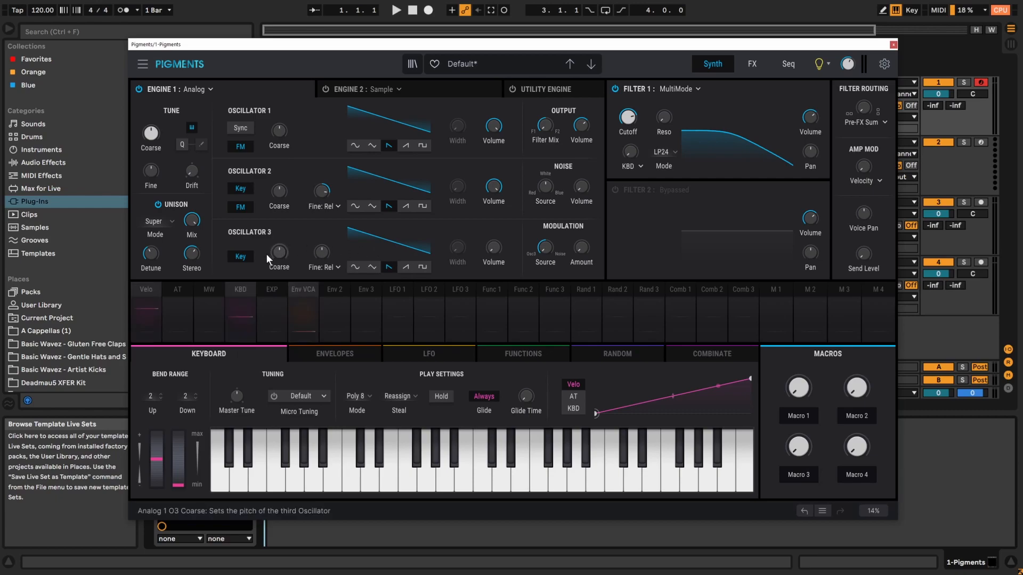
pyautogui.moveTo(580, 249)
pyautogui.mouseDown()
pyautogui.moveTo(581, 232)
pyautogui.moveTo(581, 252)
pyautogui.mouseUp()
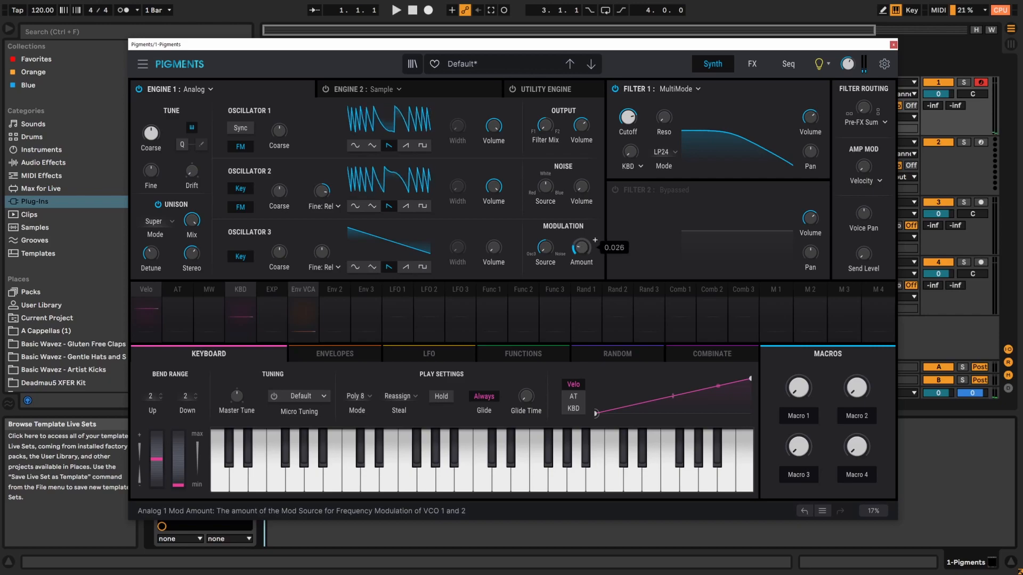
# Turn Unison off and reset Oscillator 2's Fine tuning.
pyautogui.click(157, 204)
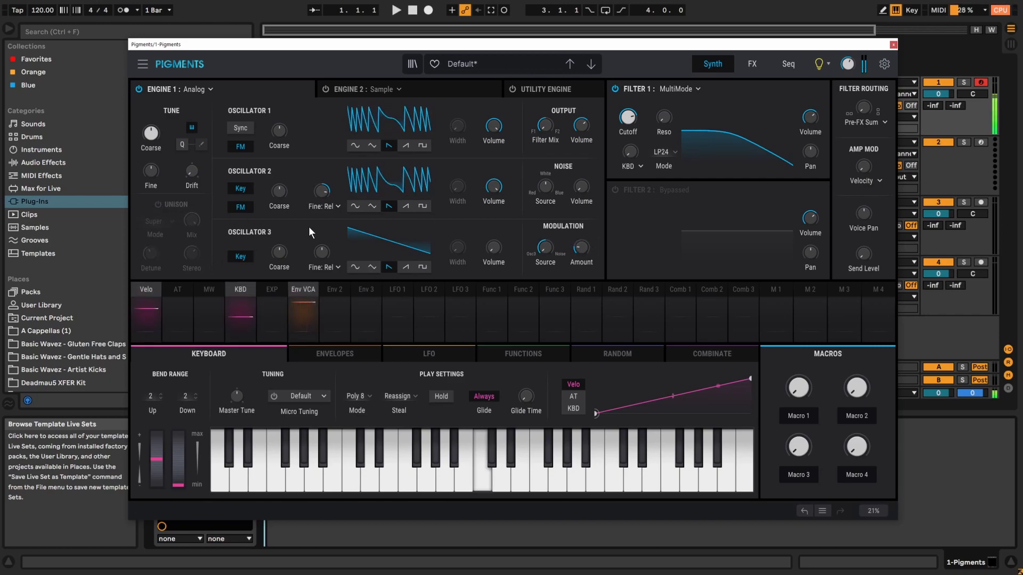
pyautogui.doubleClick(320, 191)
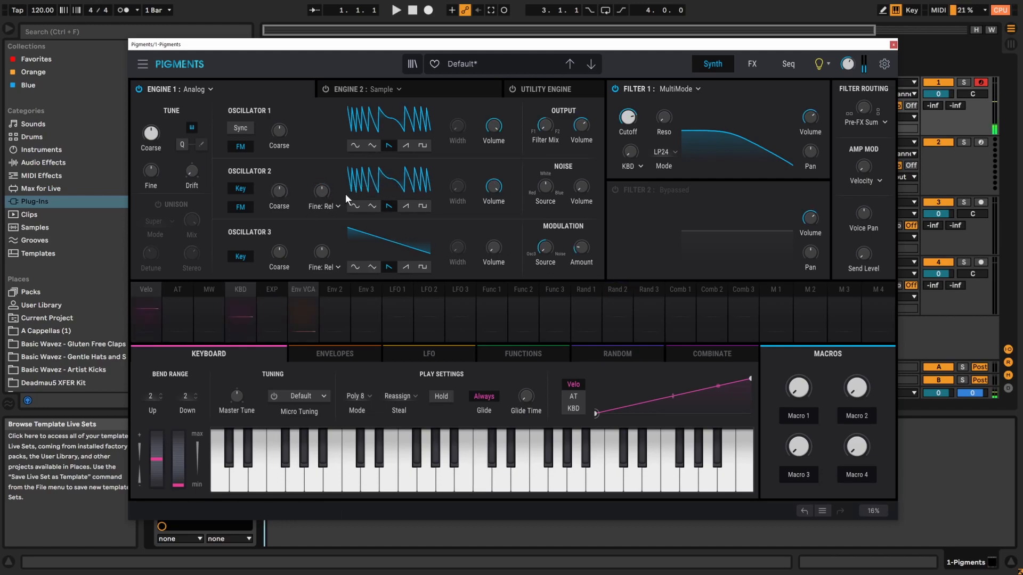
# Lower Oscillator 3's Coarse tuning to -36 semitones while trying different FM Amounts.
pyautogui.moveTo(582, 248); pyautogui.dragTo(545, 242)
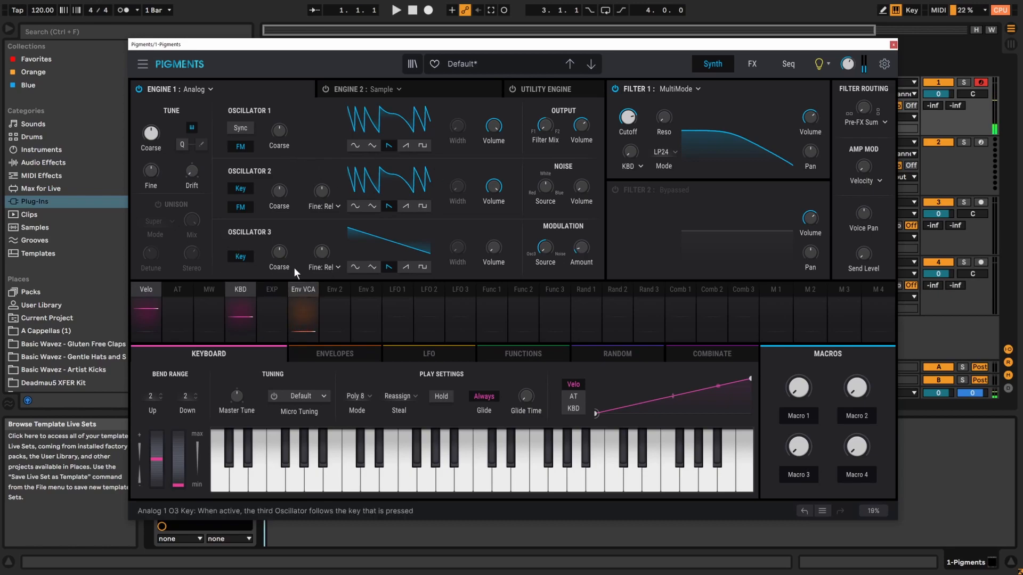
pyautogui.moveTo(283, 251)
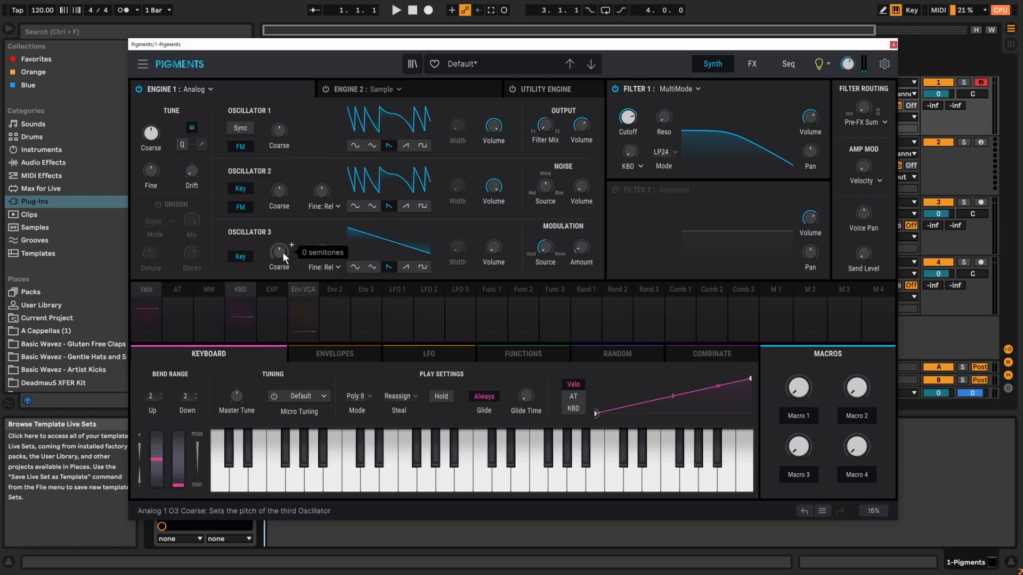
pyautogui.moveTo(279, 251); pyautogui.dragTo(279, 274)
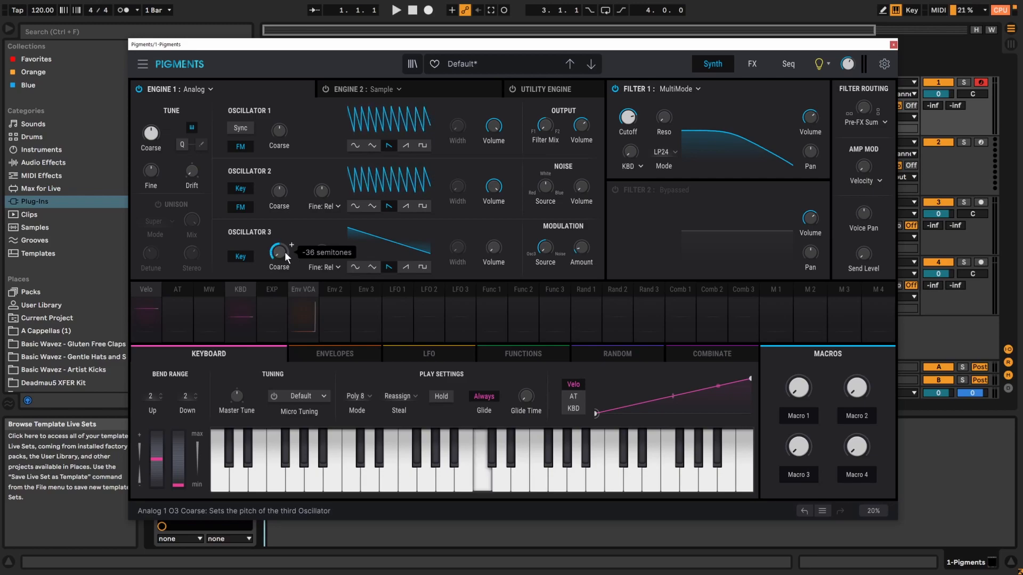
pyautogui.moveTo(581, 246); pyautogui.dragTo(580, 256)
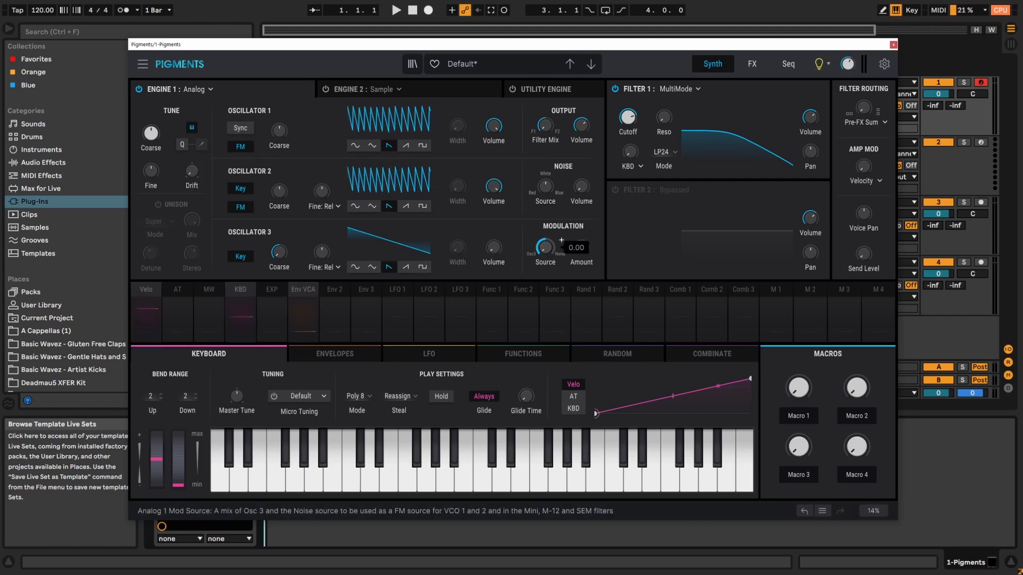
# Try noise as the Modulation Source at low Amounts, before returning the Source to Oscillator 3 and the Amount to 0.
pyautogui.moveTo(545, 247); pyautogui.dragTo(545, 155)
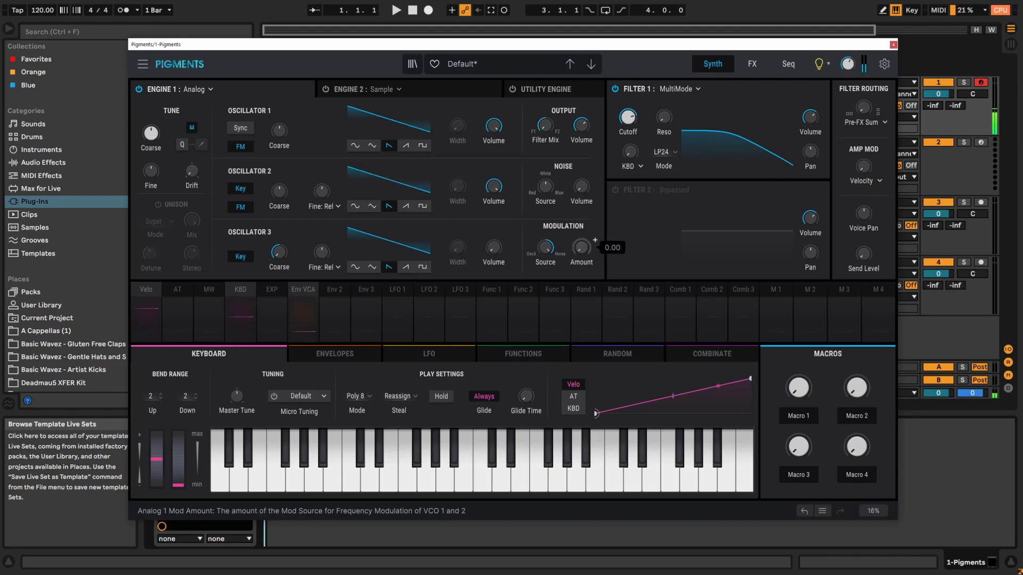
pyautogui.moveTo(581, 248)
pyautogui.mouseDown()
pyautogui.moveTo(574, 226)
pyautogui.moveTo(583, 249)
pyautogui.mouseUp()
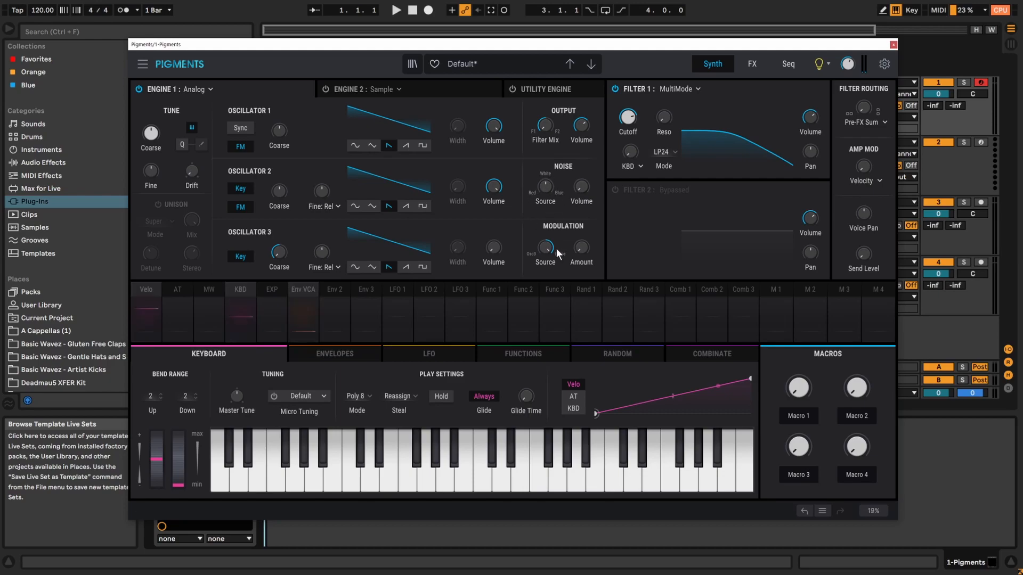
pyautogui.moveTo(537, 254); pyautogui.dragTo(546, 248)
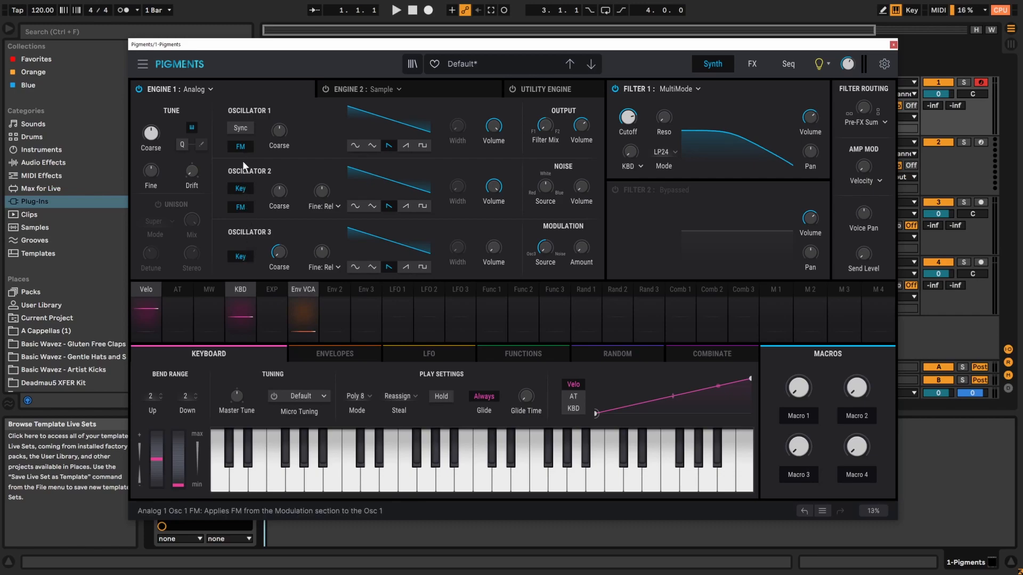
# Toggle Oscillator 2's Key tracking off and back on to compare how it follows the played notes.
pyautogui.click(248, 207)
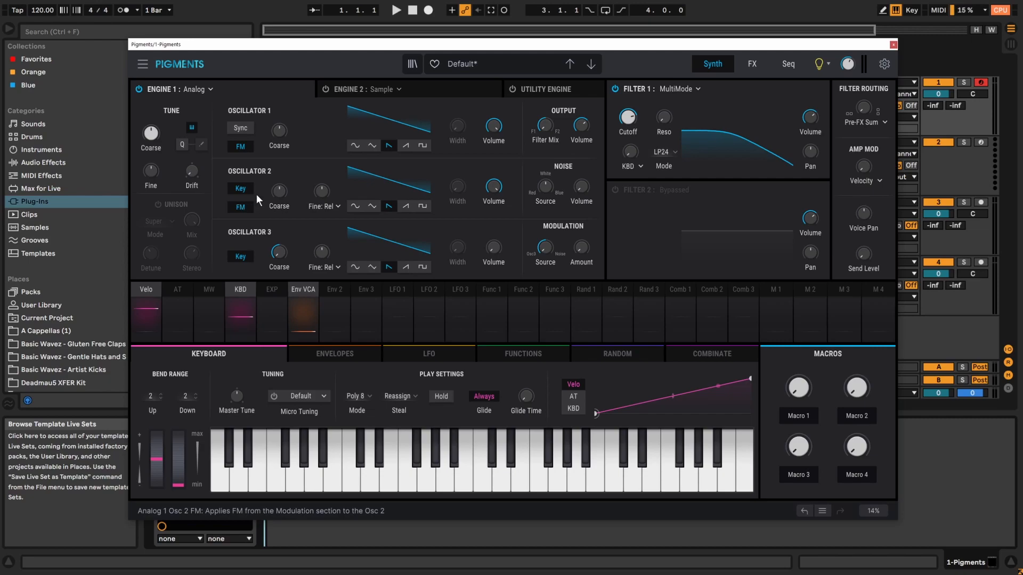
pyautogui.click(247, 187)
pyautogui.click(242, 189)
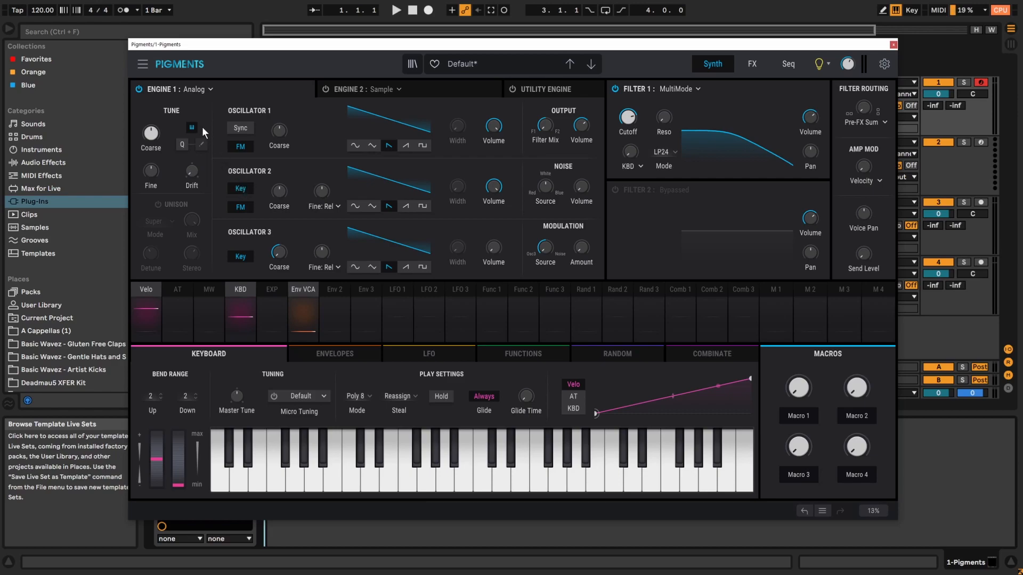
pyautogui.click(242, 188)
pyautogui.moveTo(482, 478); pyautogui.dragTo(560, 479)
pyautogui.click(249, 188)
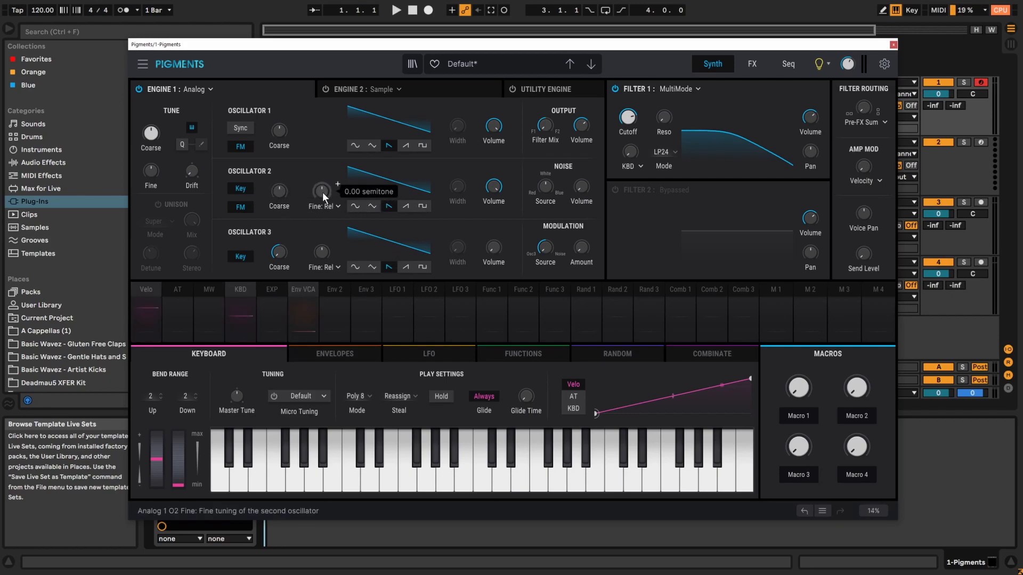
# Switch Oscillator 2's Fine mode to Offset and set its frequency offset to about 0.420 Hz.
pyautogui.click(336, 206)
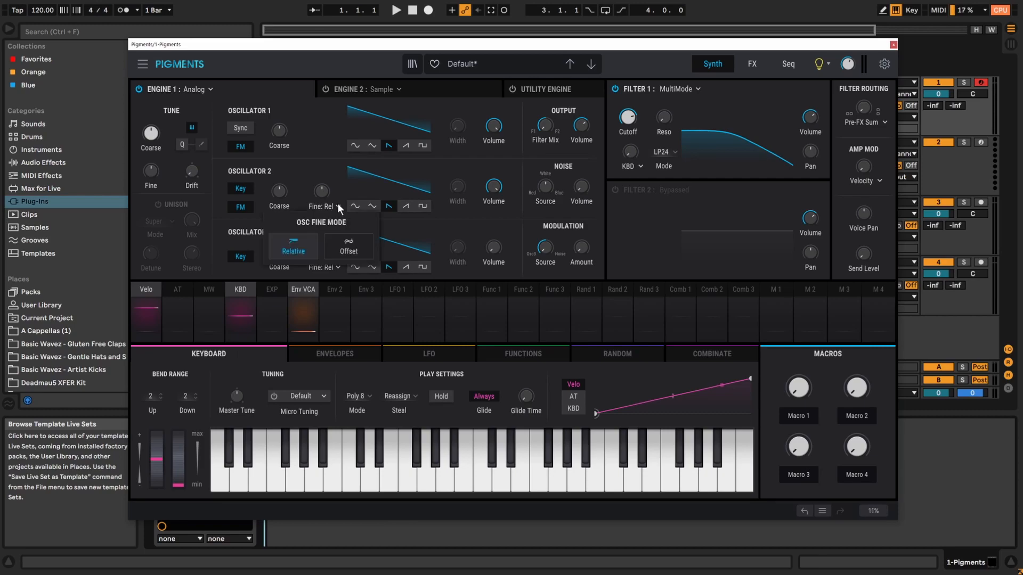
pyautogui.click(341, 247)
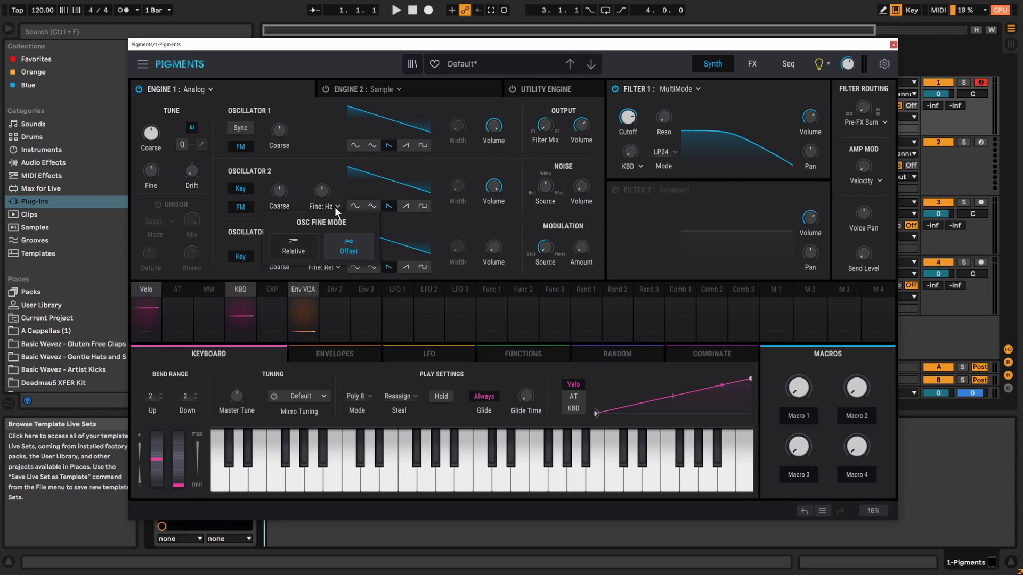
pyautogui.moveTo(322, 192); pyautogui.dragTo(309, 210)
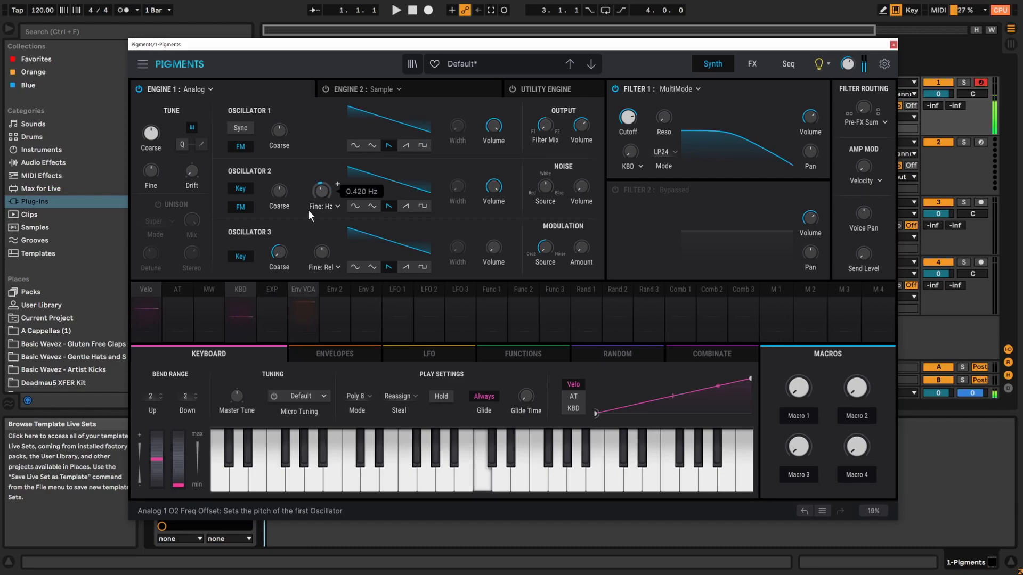
# Try Oscillator 2's Relative fine tuning at about 0.304 semitone, before resetting it and returning the Fine mode to Offset.
pyautogui.click(337, 204)
pyautogui.moveTo(317, 194); pyautogui.dragTo(318, 183)
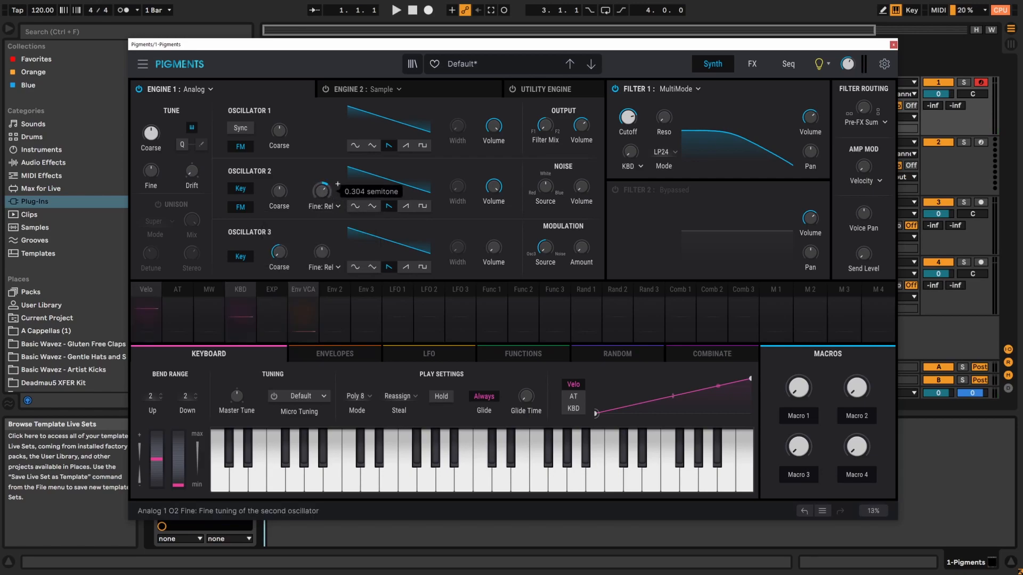
pyautogui.press('a')
pyautogui.moveTo(318, 185)
pyautogui.mouseDown()
pyautogui.moveTo(317, 152)
pyautogui.moveTo(318, 209)
pyautogui.moveTo(322, 190)
pyautogui.mouseUp()
pyautogui.click(337, 207)
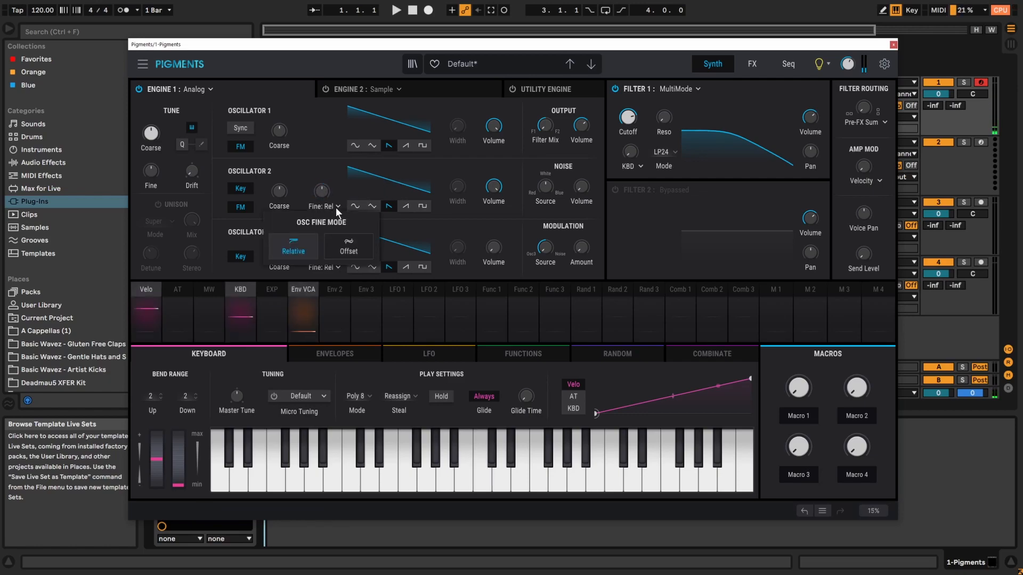
pyautogui.click(341, 250)
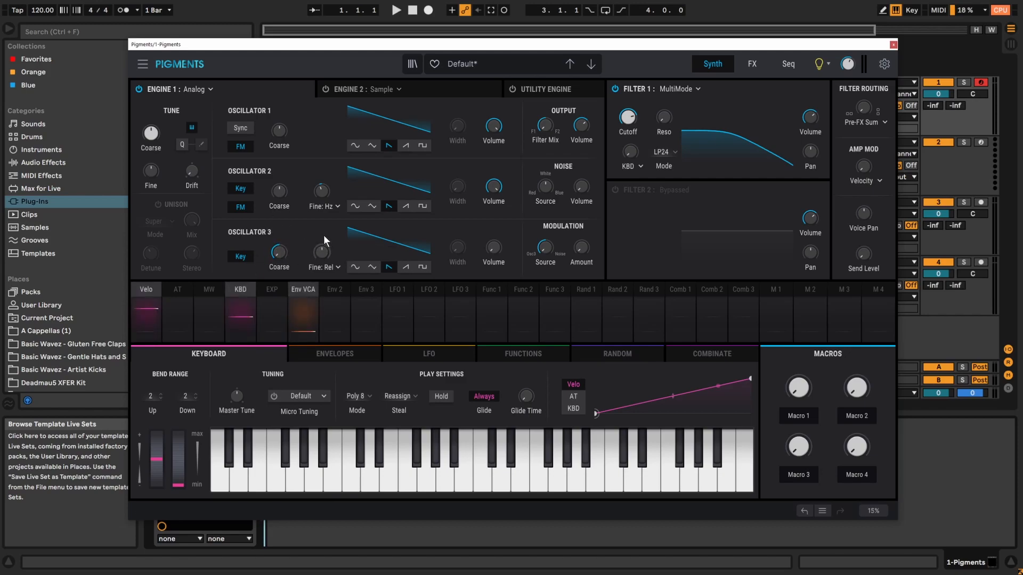
# Audition Oscillator 1's ramp, square, sawtooth, triangle and sine waveforms in turn.
pyautogui.click(406, 146)
pyautogui.click(424, 146)
pyautogui.click(406, 146)
pyautogui.click(373, 145)
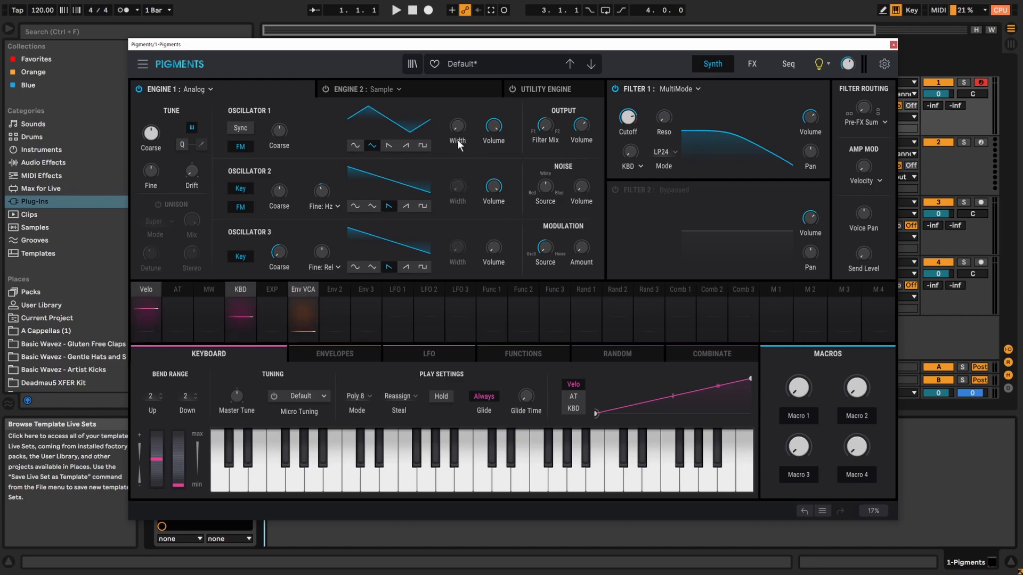
pyautogui.click(407, 146)
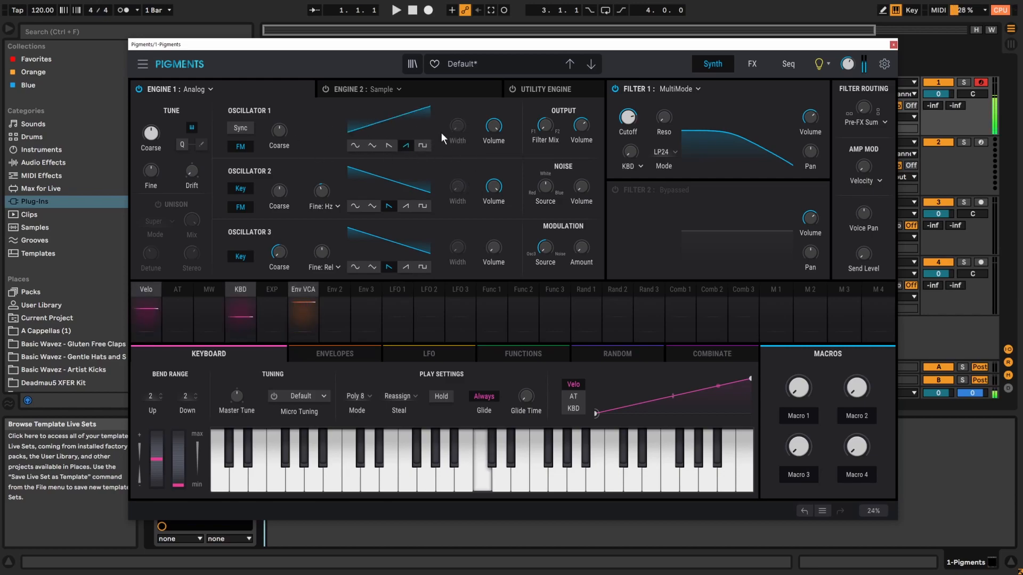
pyautogui.click(422, 146)
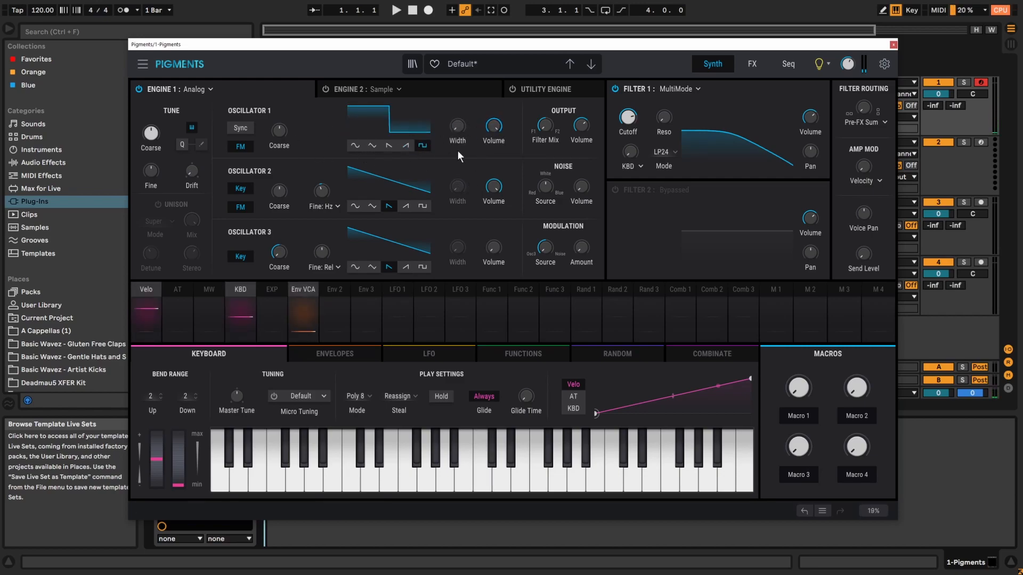
pyautogui.click(410, 145)
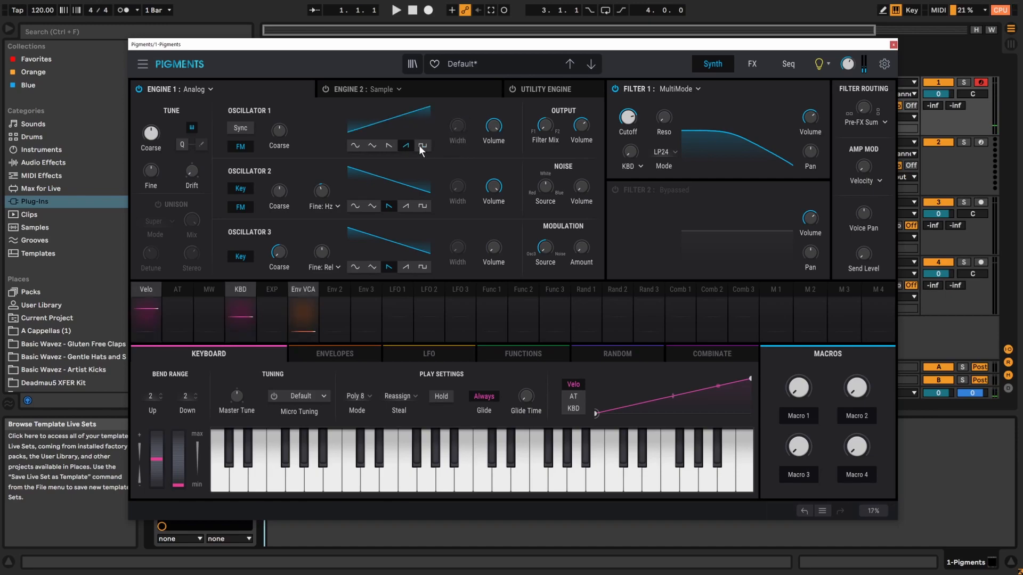
pyautogui.click(389, 145)
pyautogui.click(372, 146)
pyautogui.click(355, 146)
pyautogui.click(370, 146)
pyautogui.click(357, 146)
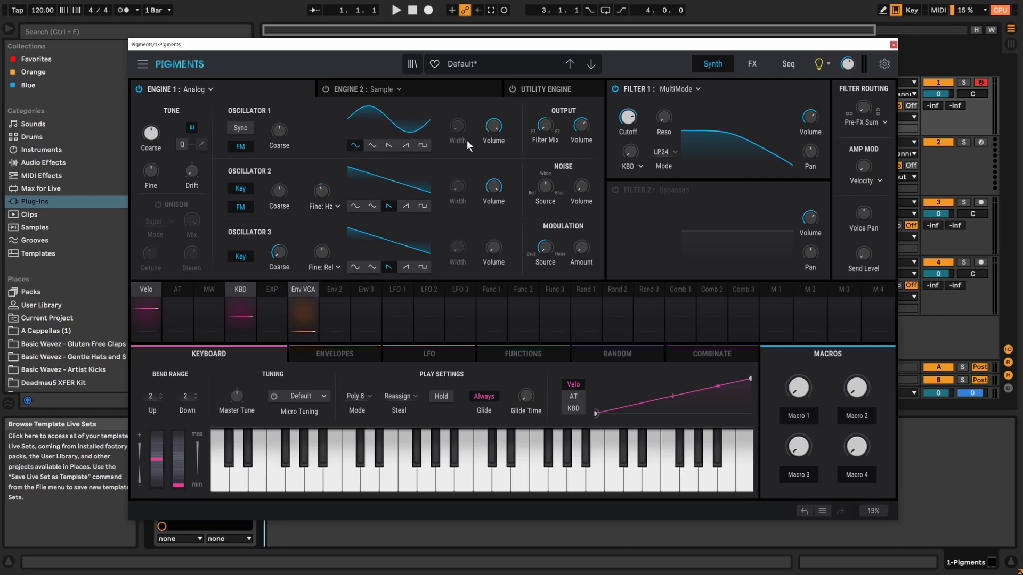
# Try the Width control on Oscillator 1's triangle wave, and set the oscillator to the square waveform.
pyautogui.click(372, 144)
pyautogui.moveTo(457, 125)
pyautogui.mouseDown()
pyautogui.moveTo(458, 102)
pyautogui.moveTo(457, 124)
pyautogui.mouseUp()
pyautogui.click(422, 145)
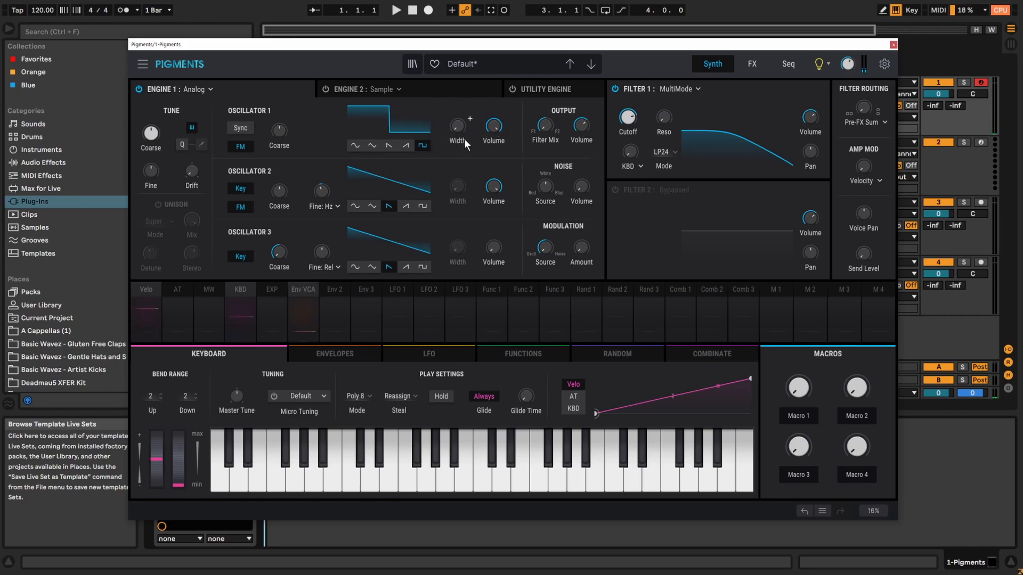
# Turn on Filter 2 and set Engine 1's Filter Mix to 100% F1.
pyautogui.moveTo(498, 127)
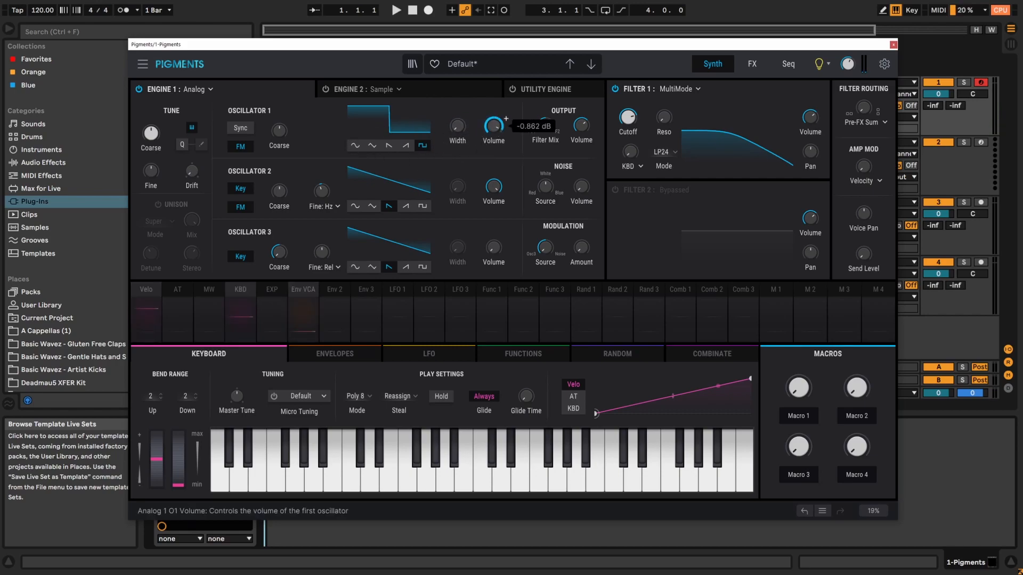
pyautogui.moveTo(561, 119)
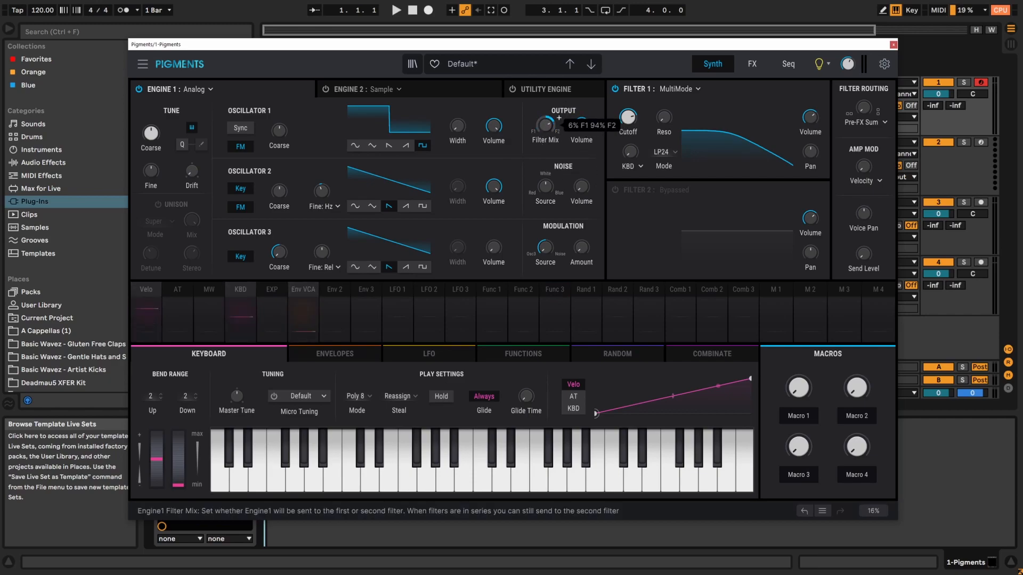
pyautogui.click(615, 189)
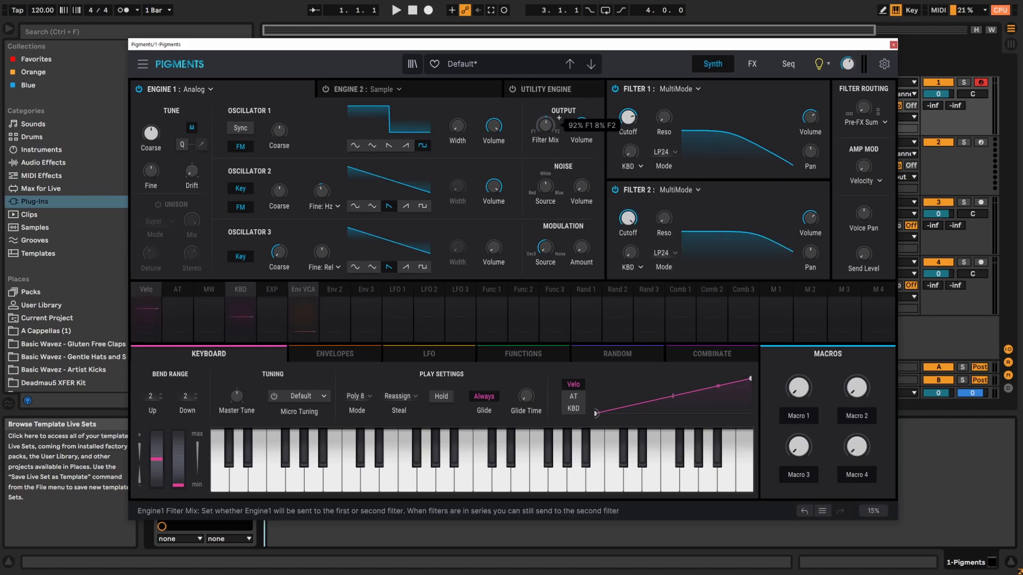
pyautogui.moveTo(560, 174)
pyautogui.moveTo(541, 129); pyautogui.dragTo(550, 244)
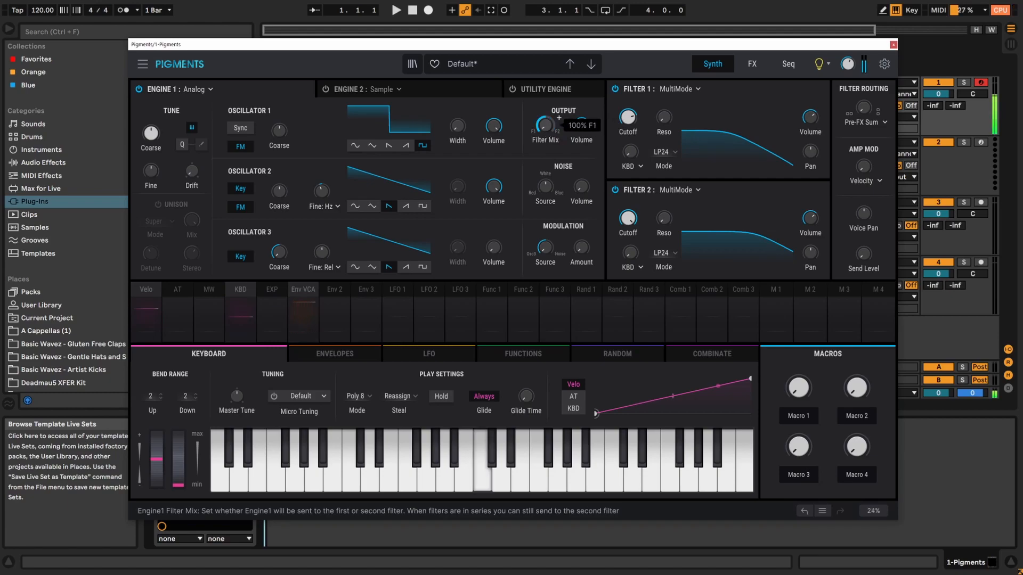
# Lower Filter 2's Cutoff to about 329 Hz and sweep Engine 1's Filter Mix between the two filters.
pyautogui.moveTo(628, 217); pyautogui.dragTo(627, 279)
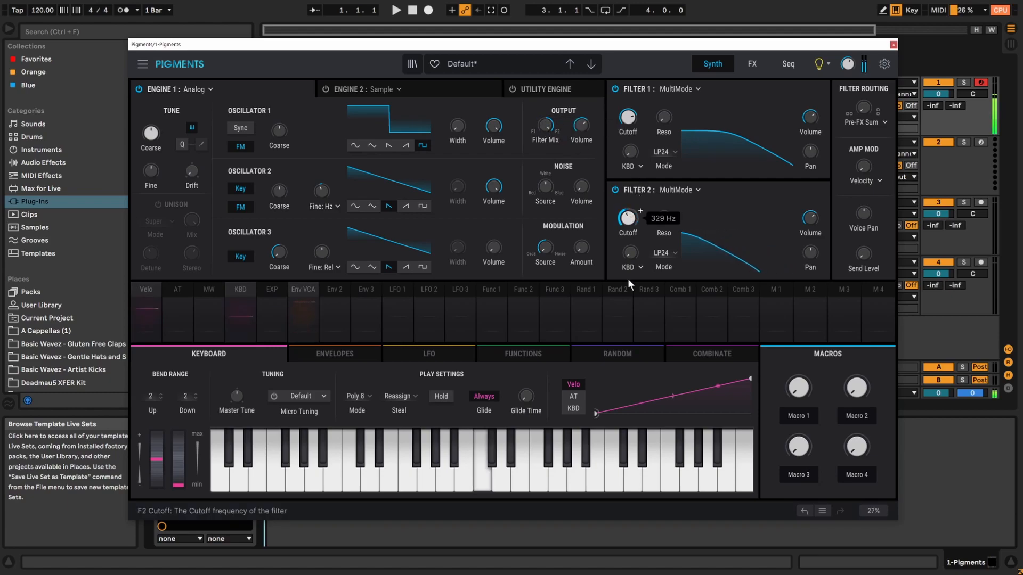
pyautogui.moveTo(544, 126); pyautogui.dragTo(544, 89)
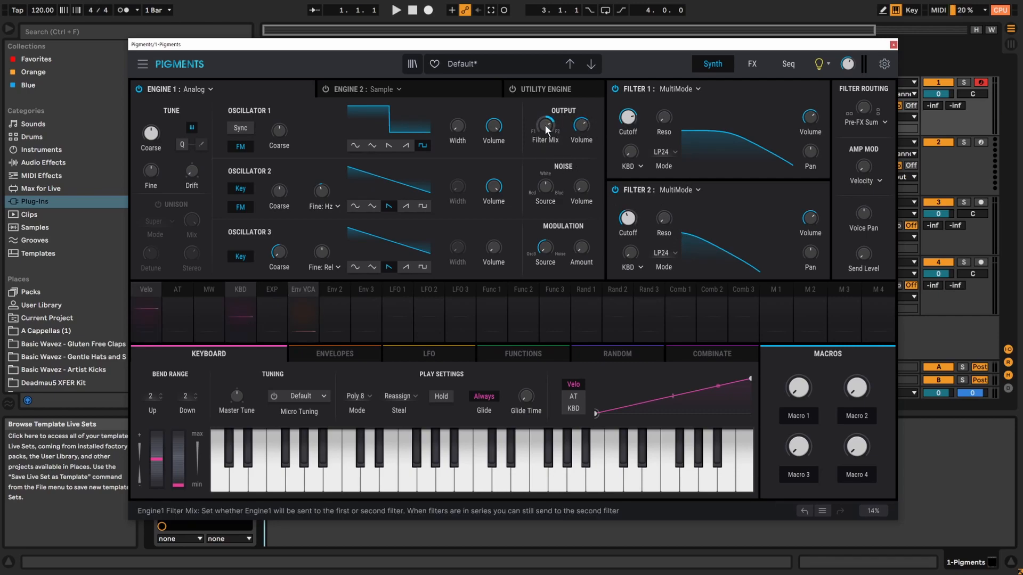
pyautogui.moveTo(551, 126)
pyautogui.mouseDown()
pyautogui.moveTo(550, 152)
pyautogui.moveTo(550, 121)
pyautogui.moveTo(550, 131)
pyautogui.mouseUp()
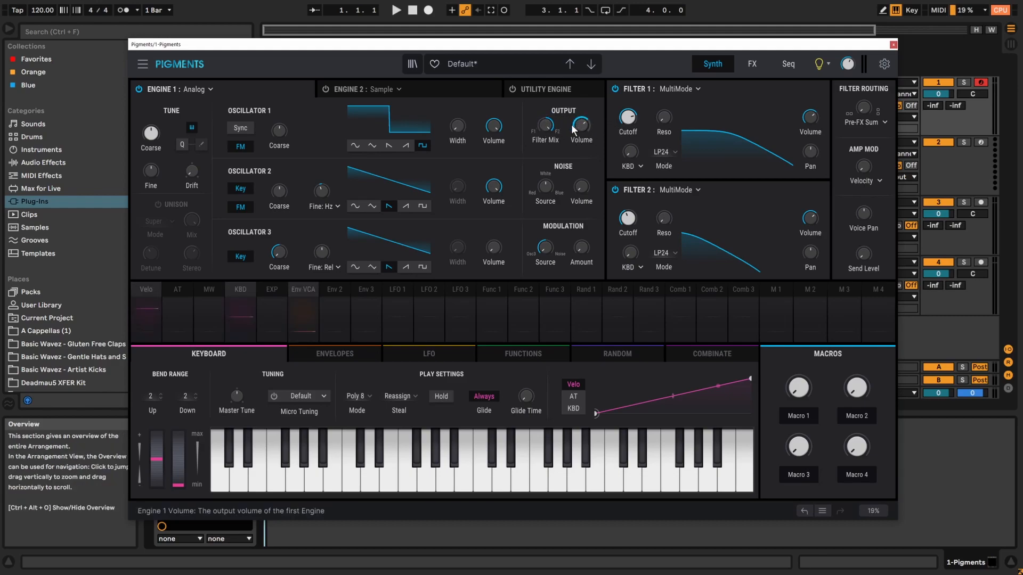
# Try different Engine 1 output Volume levels, up to about 11.2 dB, while playing notes.
pyautogui.moveTo(574, 124)
pyautogui.mouseDown()
pyautogui.moveTo(574, 105)
pyautogui.moveTo(583, 125)
pyautogui.moveTo(583, 113)
pyautogui.moveTo(575, 124)
pyautogui.mouseUp()
pyautogui.press('a')
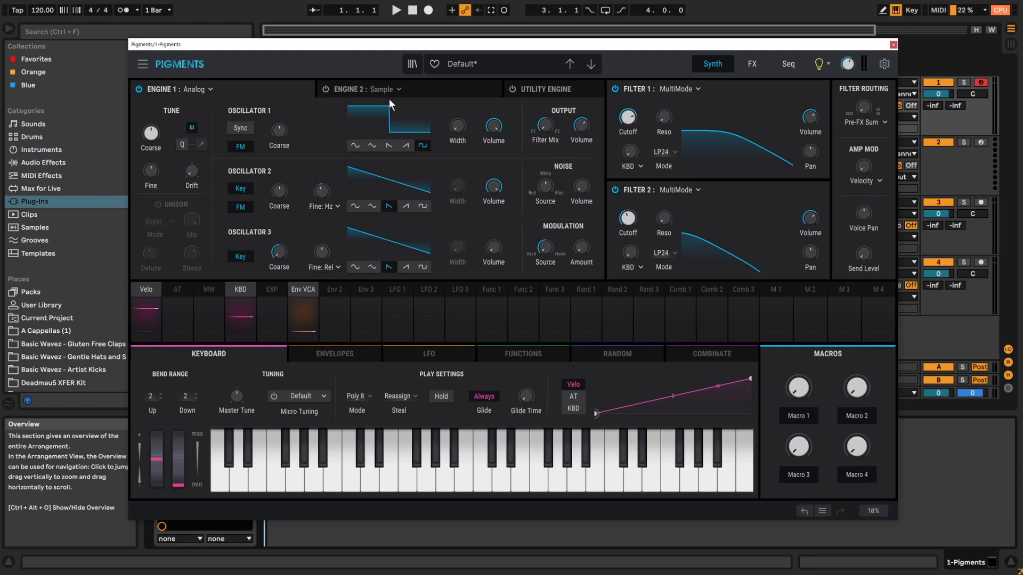
pyautogui.press('a')
pyautogui.moveTo(582, 125); pyautogui.dragTo(581, 123)
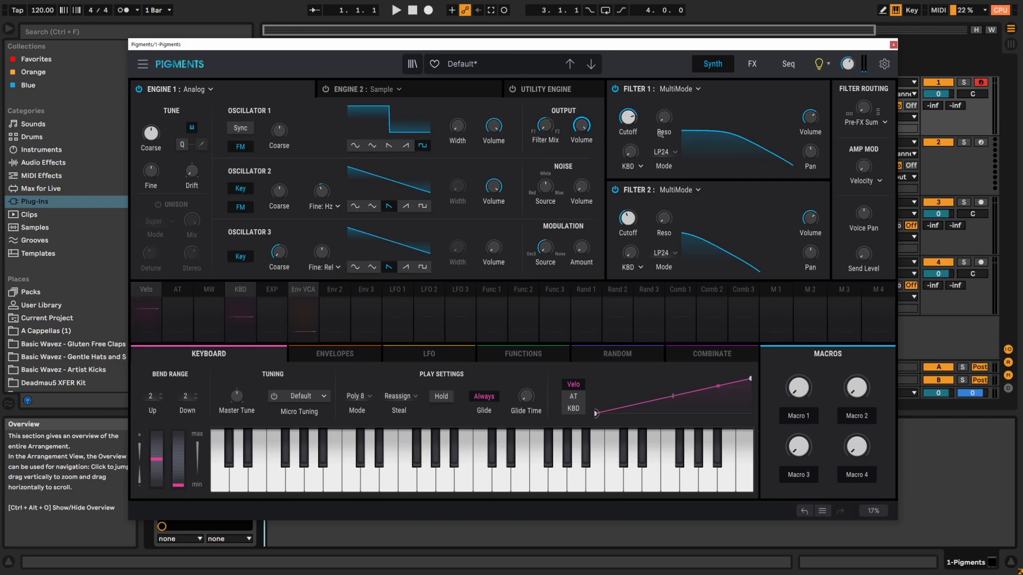
pyautogui.moveTo(582, 125)
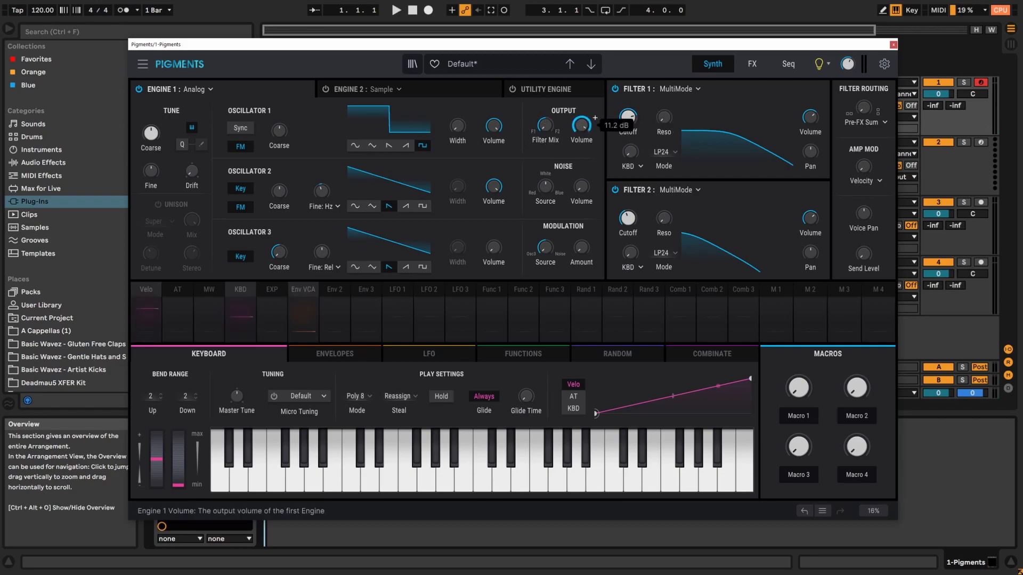
pyautogui.moveTo(582, 125); pyautogui.dragTo(582, 115)
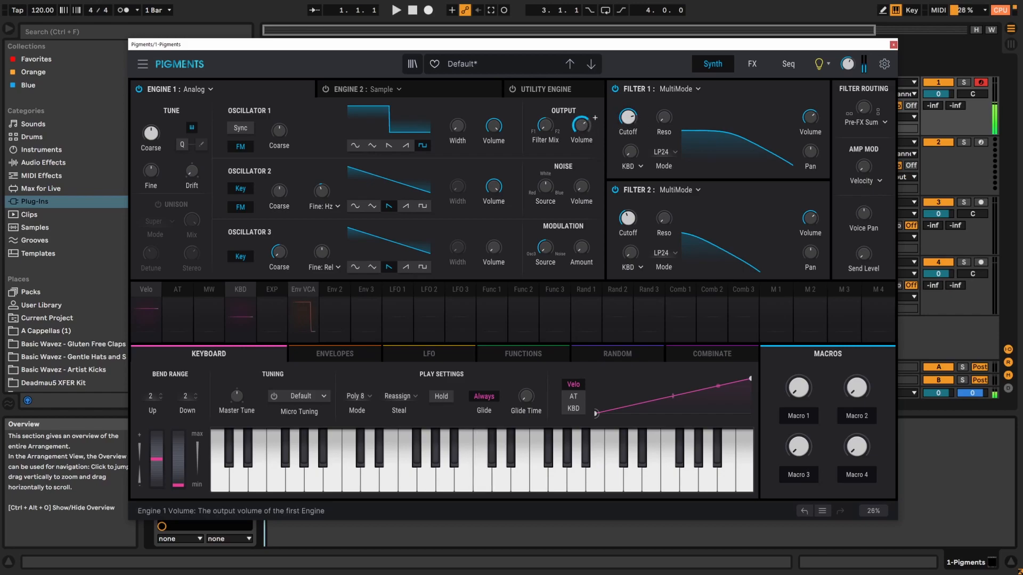
pyautogui.moveTo(584, 128)
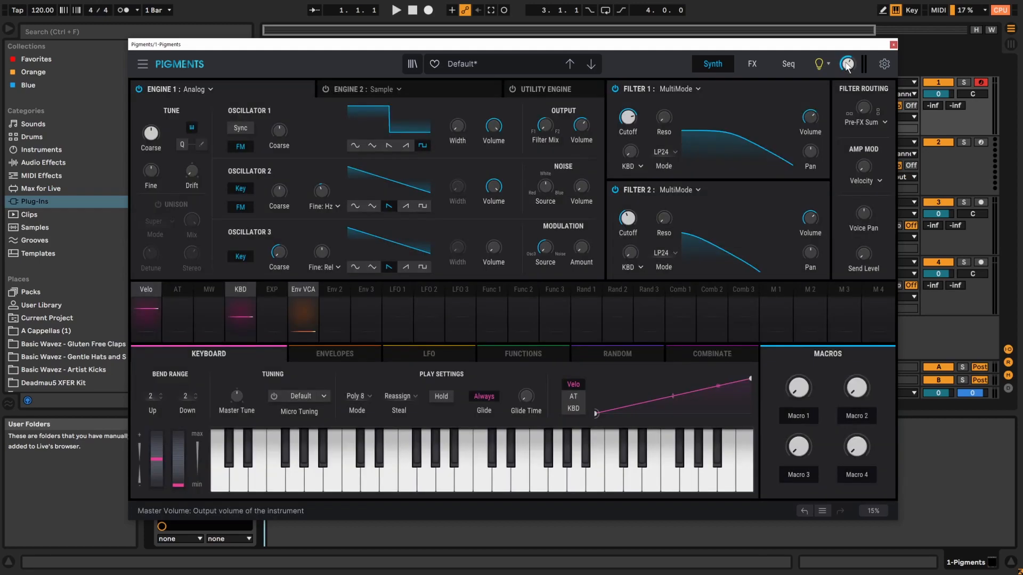
pyautogui.moveTo(847, 65)
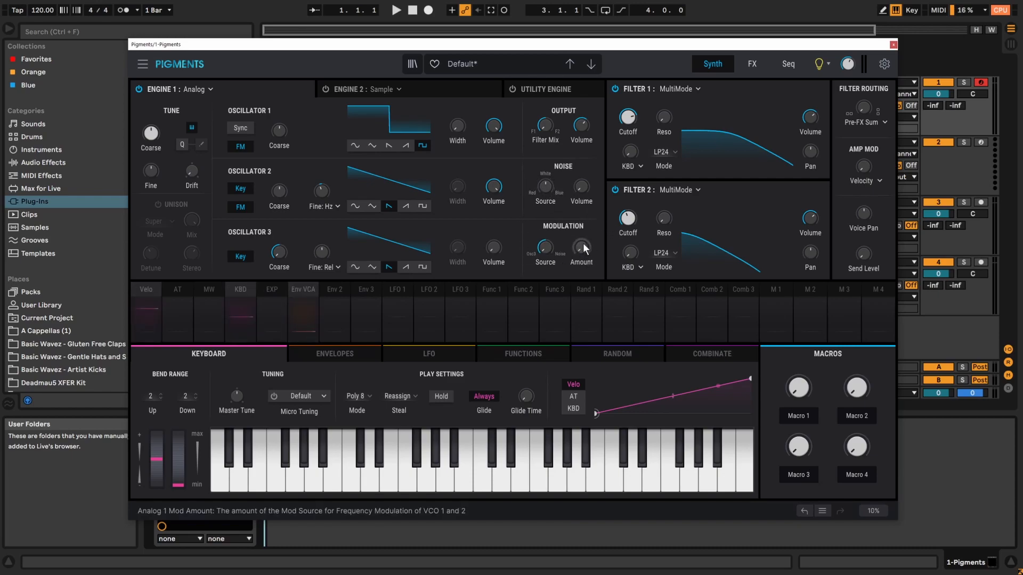
# Turn down Oscillators 1 and 2, raise the Noise Volume and sweep the Noise Source from 0.00 upward through 0.180.
pyautogui.moveTo(545, 187)
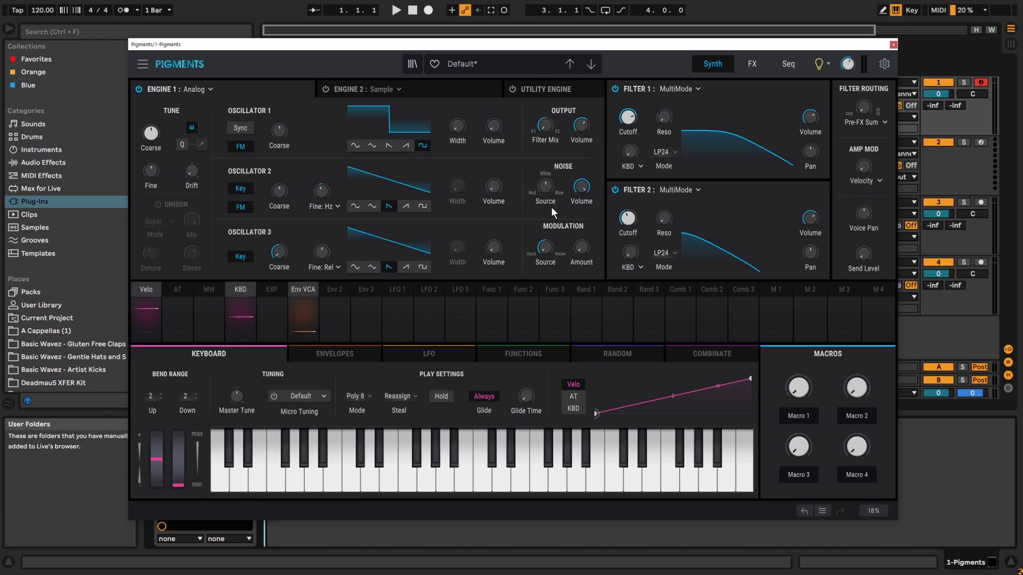
pyautogui.moveTo(548, 185); pyautogui.dragTo(549, 208)
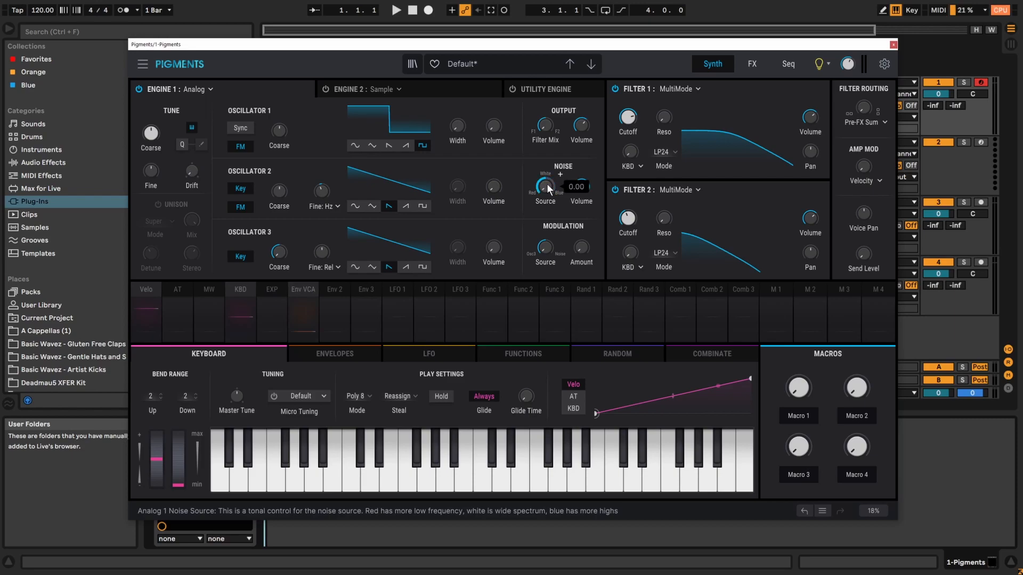
pyautogui.moveTo(545, 190); pyautogui.dragTo(545, 186)
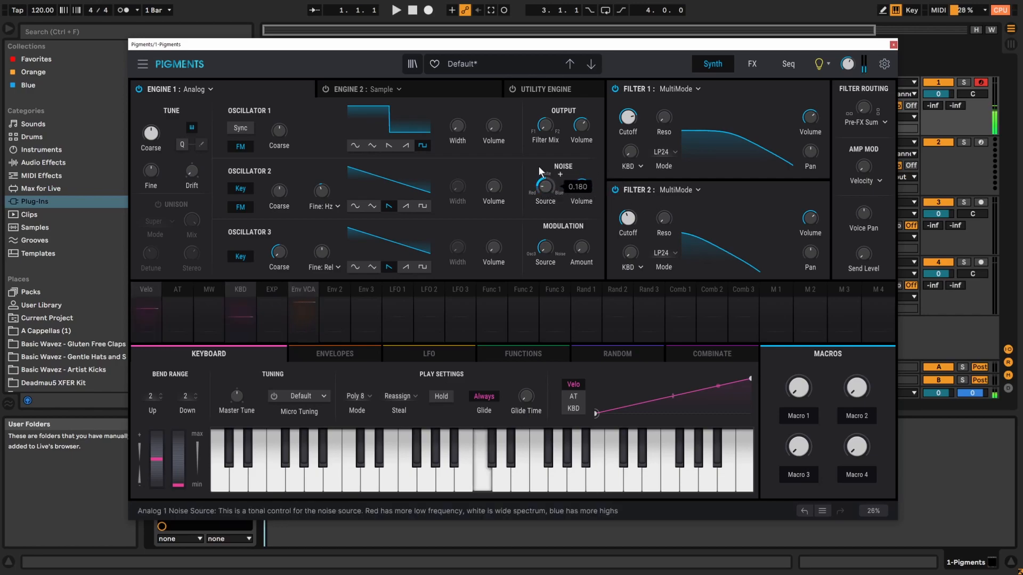
pyautogui.moveTo(545, 187); pyautogui.dragTo(546, 153)
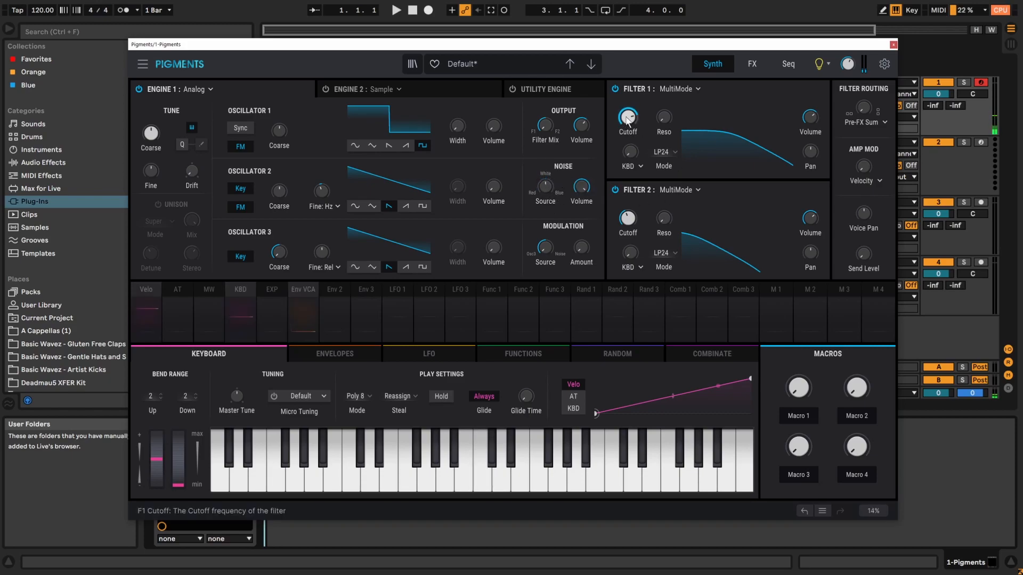
# Bypass Filters 1 and 2 and sweep the Noise Source from 0.00, red, towards blue while playing notes.
pyautogui.click(615, 89)
pyautogui.click(616, 189)
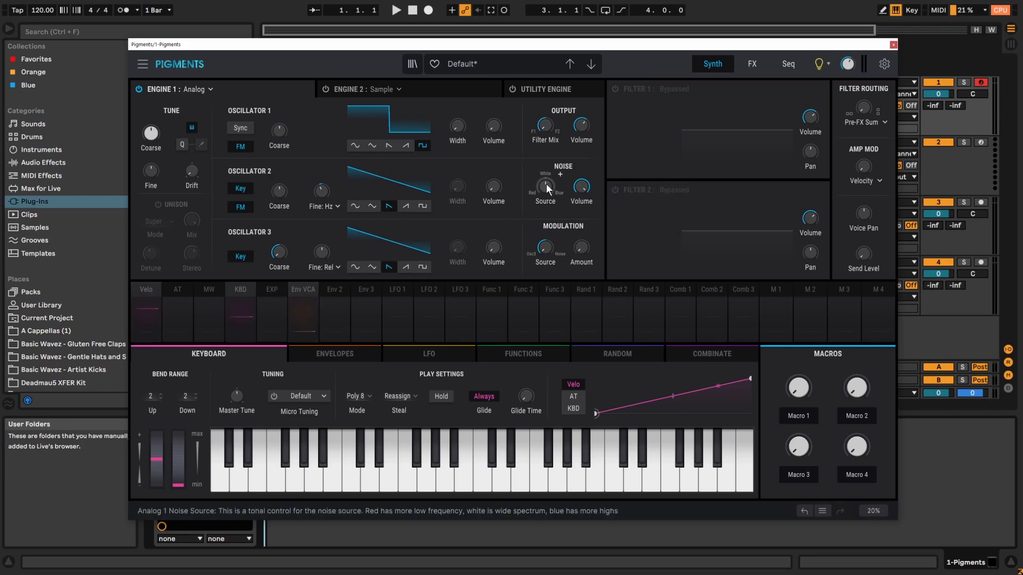
pyautogui.moveTo(546, 184); pyautogui.dragTo(545, 232)
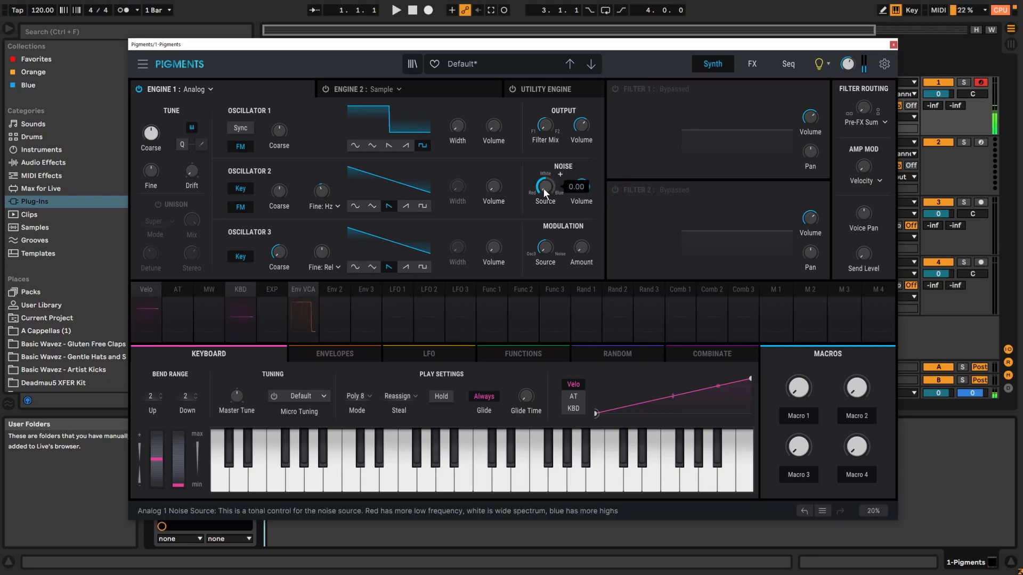
pyautogui.moveTo(543, 187); pyautogui.dragTo(544, 136)
pyautogui.press('a')
pyautogui.press('a')
pyautogui.press('a')
pyautogui.press('a')
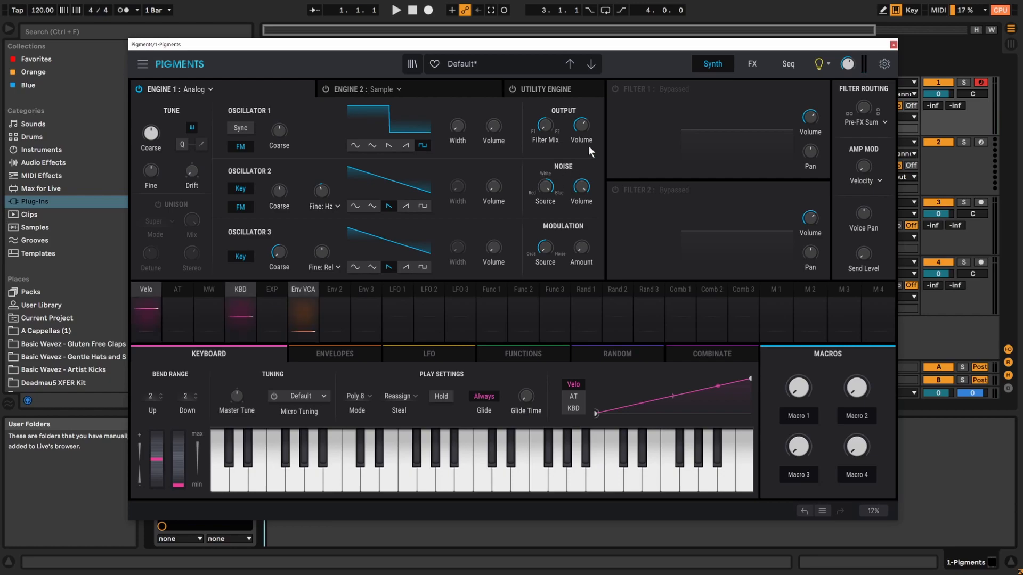
# Play notes while adjusting the Noise Source, and sweep the Analog engine's Modulation Source between Oscillator 3 and noise.
pyautogui.press('a')
pyautogui.press('a')
pyautogui.moveTo(546, 187)
pyautogui.mouseDown()
pyautogui.moveTo(545, 202)
pyautogui.moveTo(545, 187)
pyautogui.mouseUp()
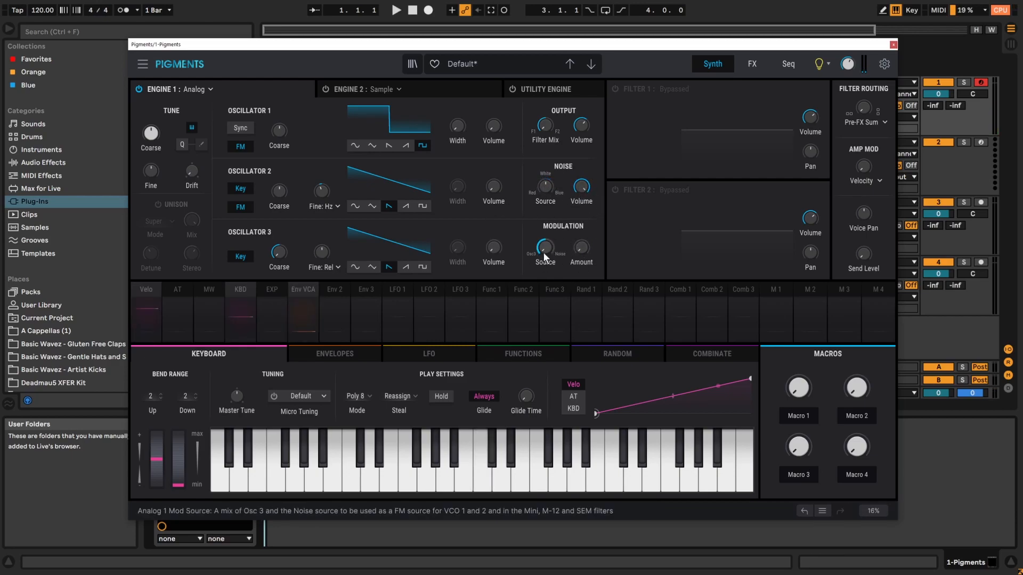
pyautogui.moveTo(545, 248); pyautogui.dragTo(584, 250)
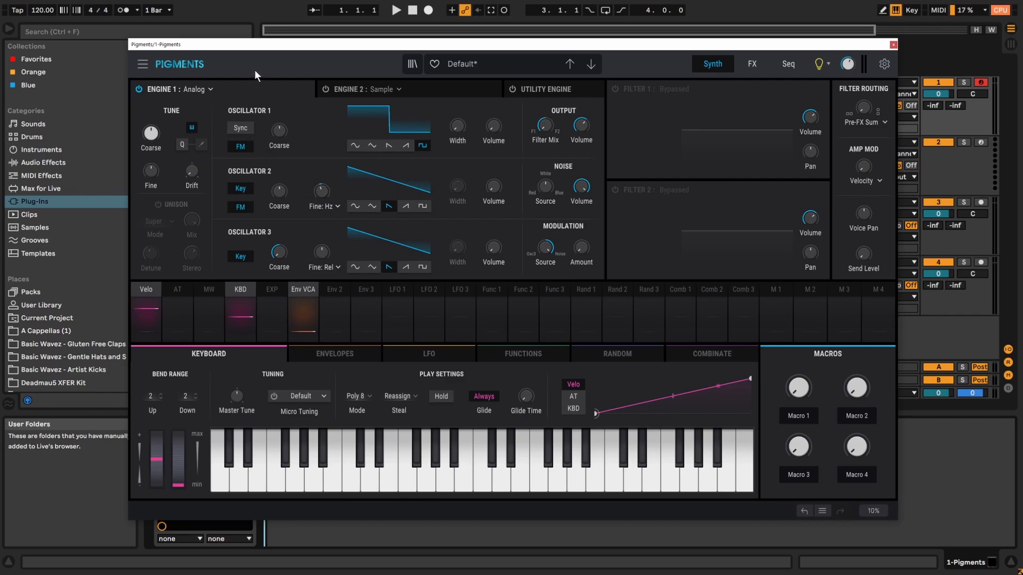
# Switch Engine 1 to the Wavetable type and sweep the wavetable Position through the Basic Waveforms to the square wave.
pyautogui.click(208, 88)
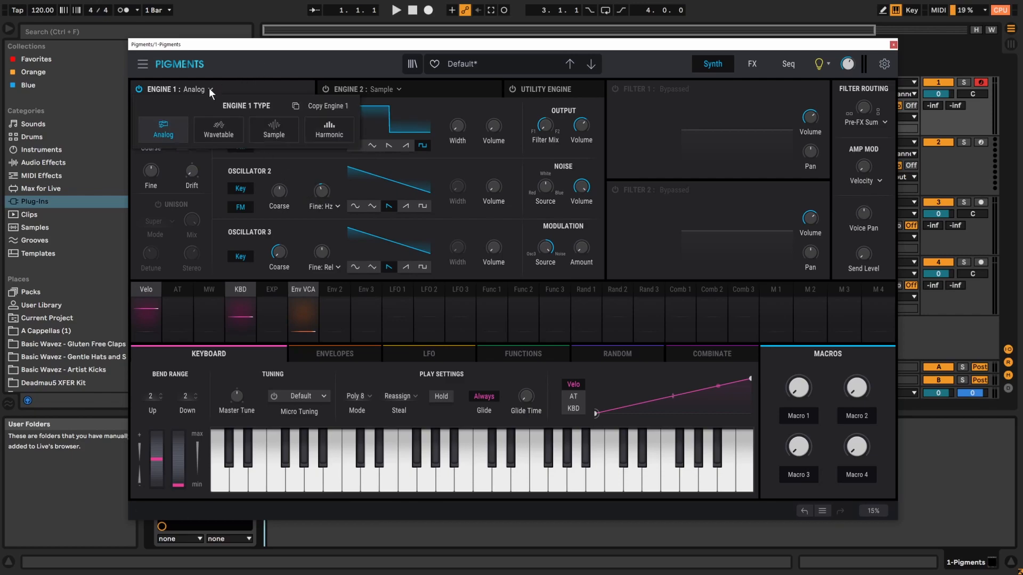
pyautogui.click(216, 127)
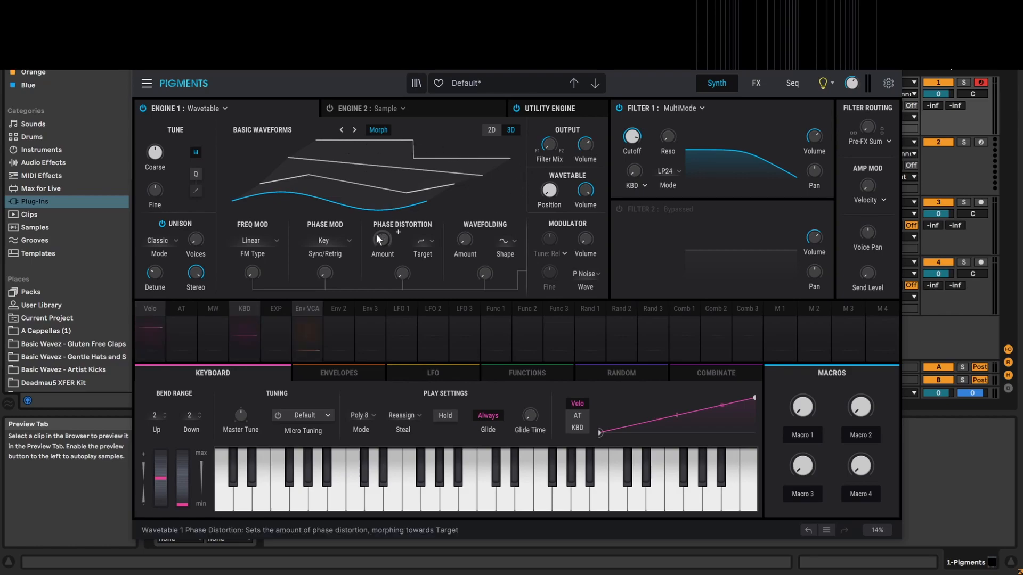
pyautogui.moveTo(548, 192)
pyautogui.moveTo(548, 192); pyautogui.dragTo(538, 114)
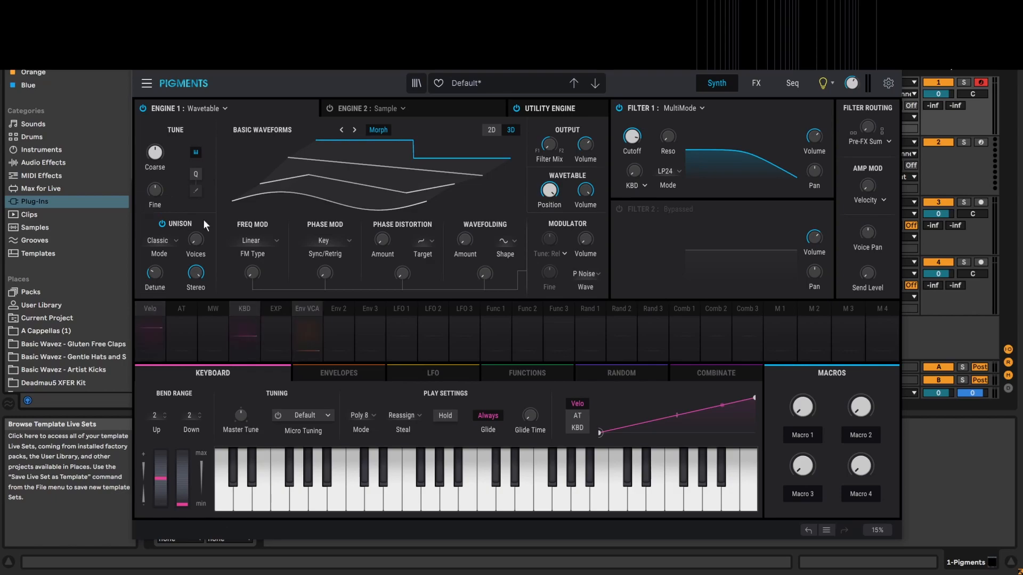
# Switch Engine 1 to Analog for comparison and return it to Wavetable.
pyautogui.click(225, 108)
pyautogui.click(186, 145)
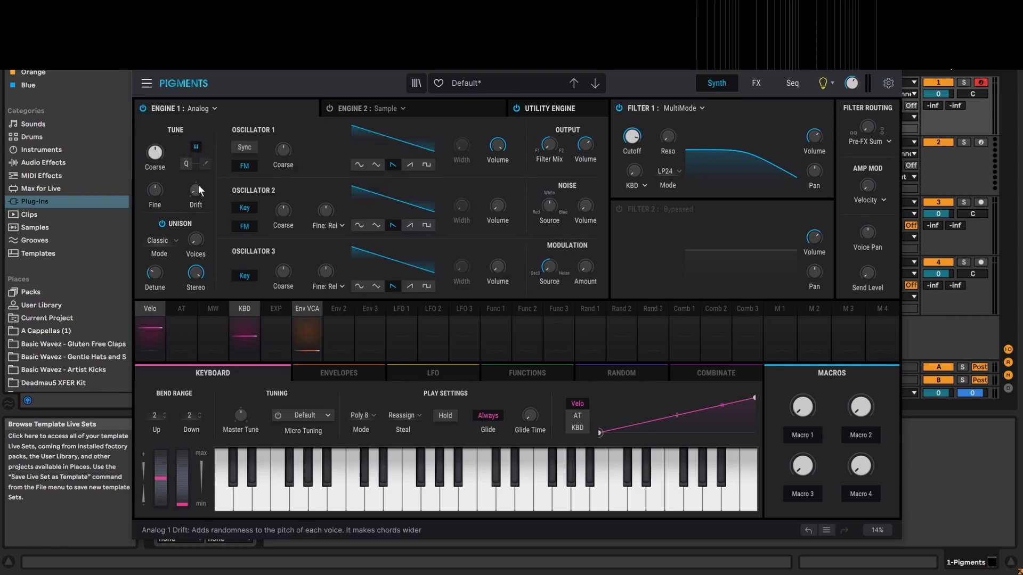
pyautogui.click(212, 107)
pyautogui.click(223, 149)
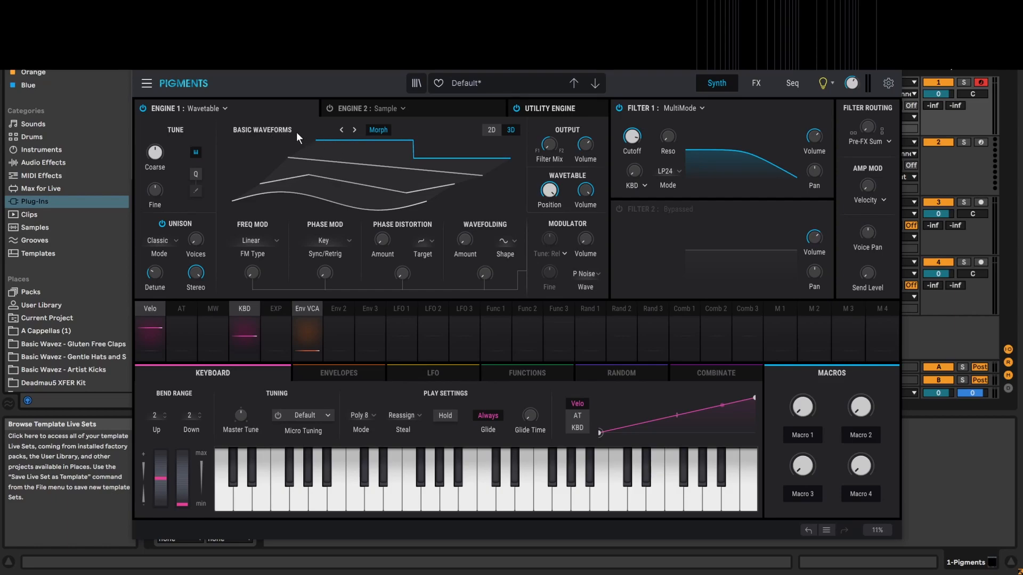
# Load the Additive int 1 wavetable from Building Waves and sweep its Position while playing notes.
pyautogui.click(276, 130)
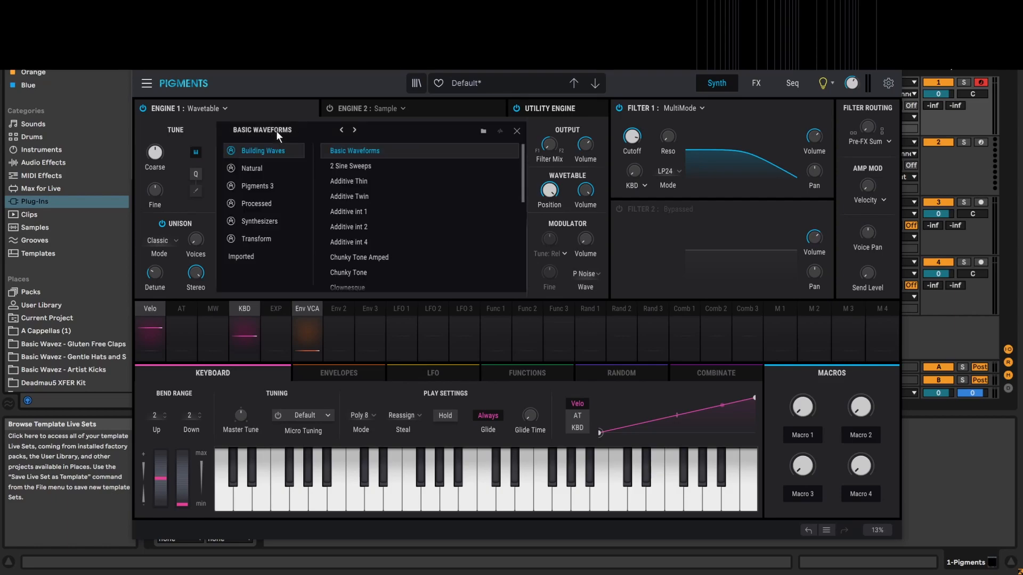
pyautogui.click(354, 215)
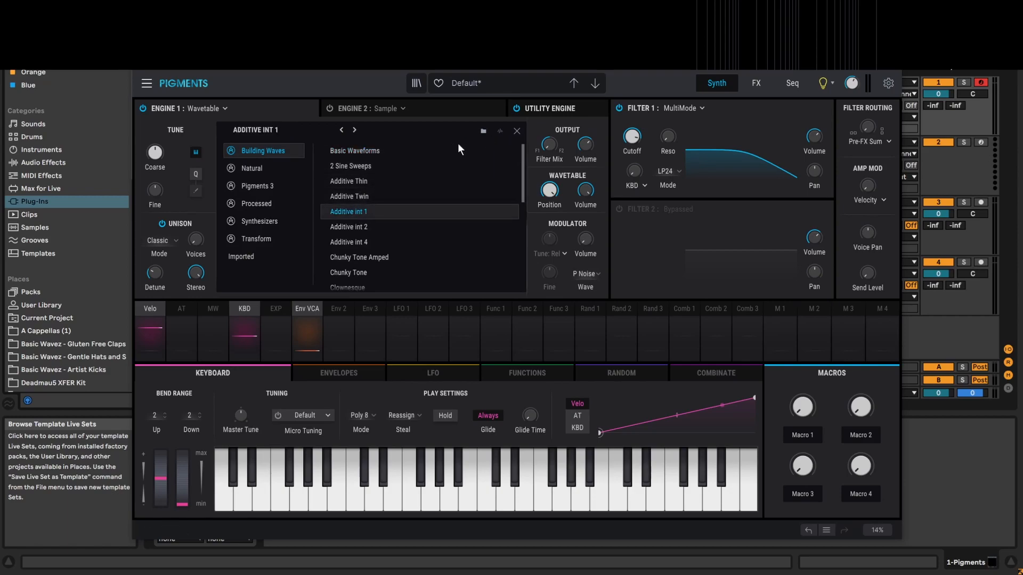
pyautogui.click(517, 131)
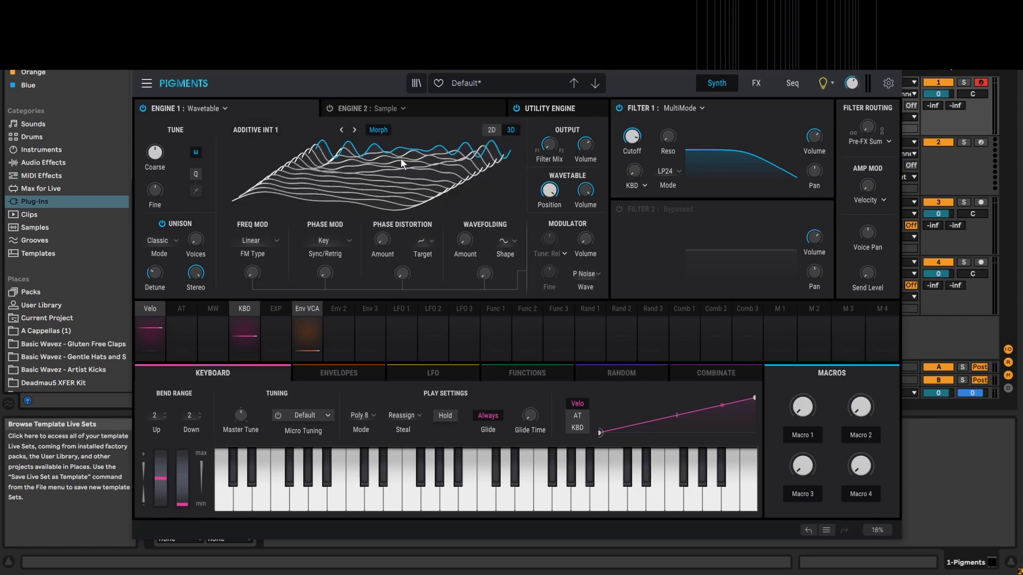
pyautogui.moveTo(551, 190); pyautogui.dragTo(492, 269)
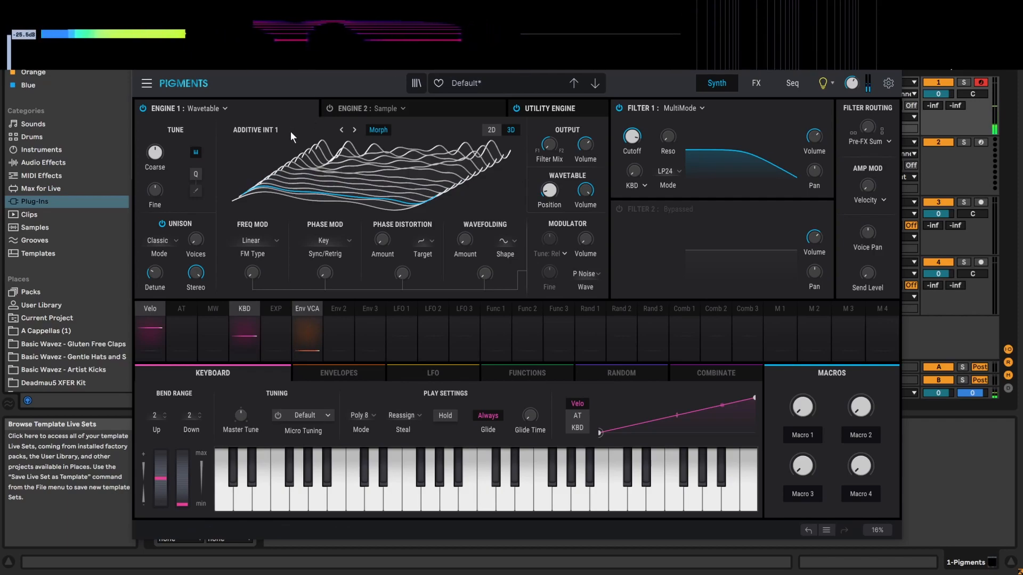
# Look at the wavetable browser's folder import without choosing a folder, and view the Imported category.
pyautogui.click(275, 132)
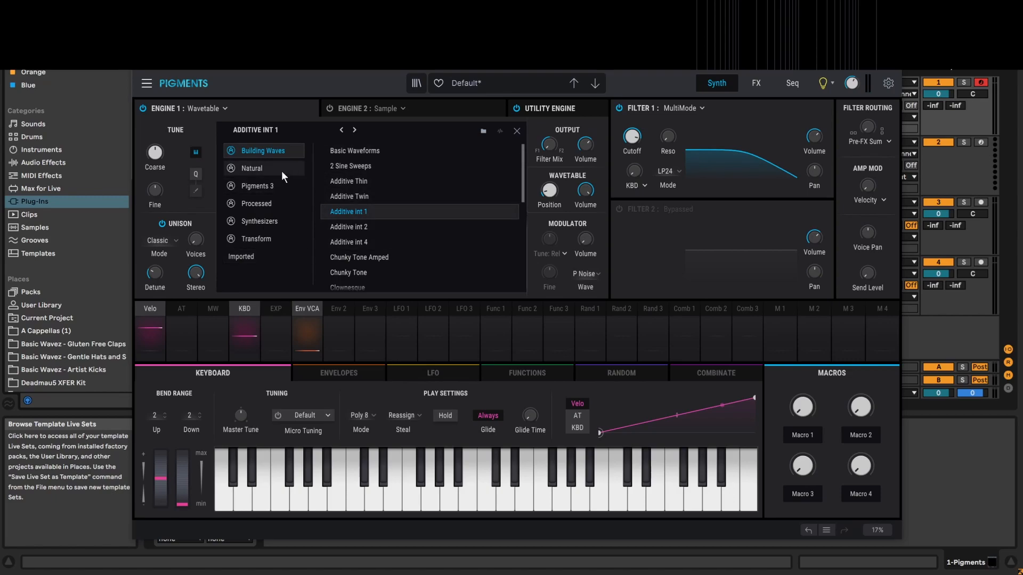
pyautogui.click(483, 132)
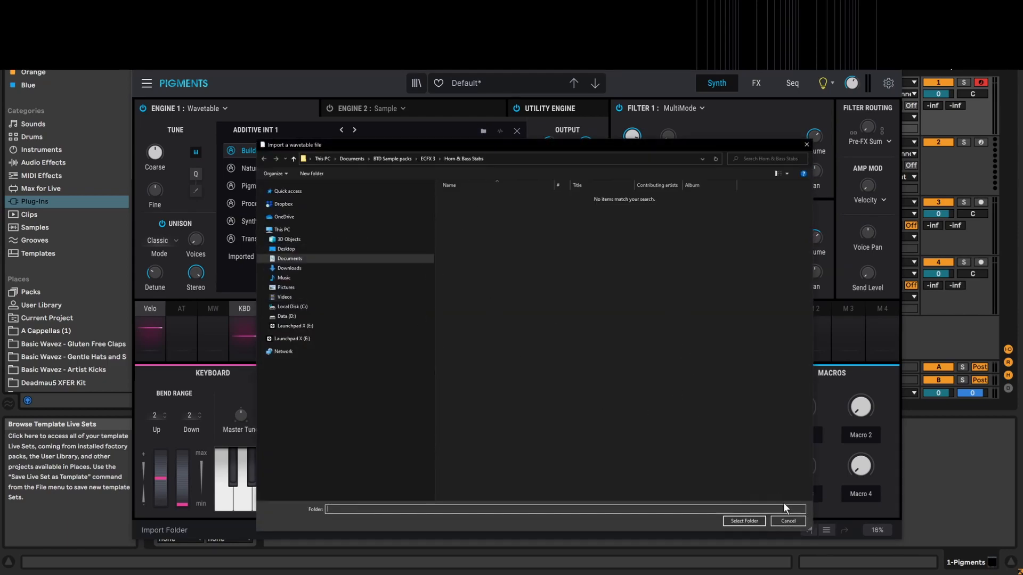
pyautogui.click(791, 521)
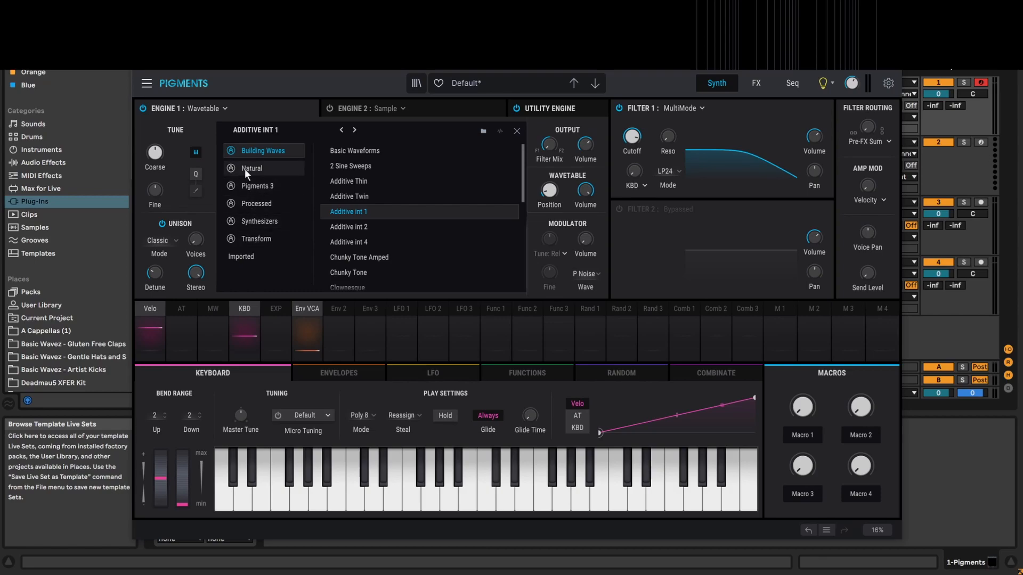
pyautogui.click(249, 258)
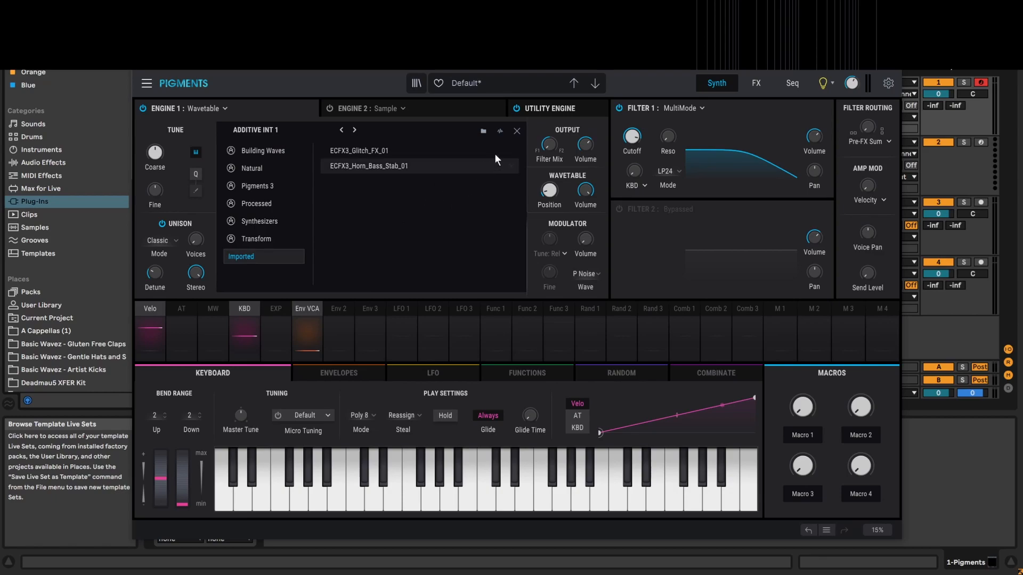
pyautogui.click(247, 241)
pyautogui.click(245, 257)
# Import the file ECFX3_Horn_Bass_Stab_02 as a wavetable from the Horn & Bass Stabs folder and close the wavetable browser.
pyautogui.click(499, 132)
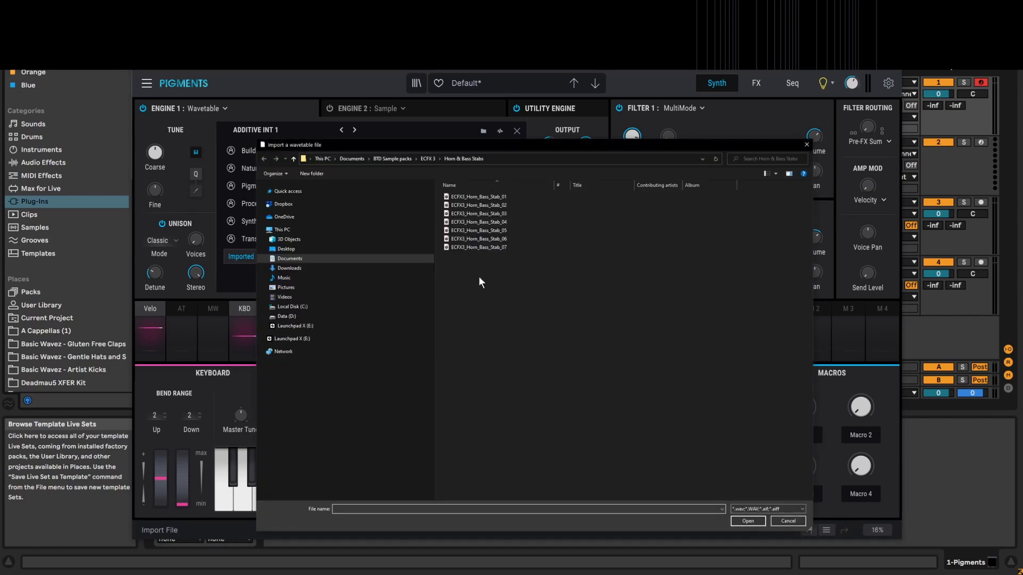
pyautogui.click(496, 206)
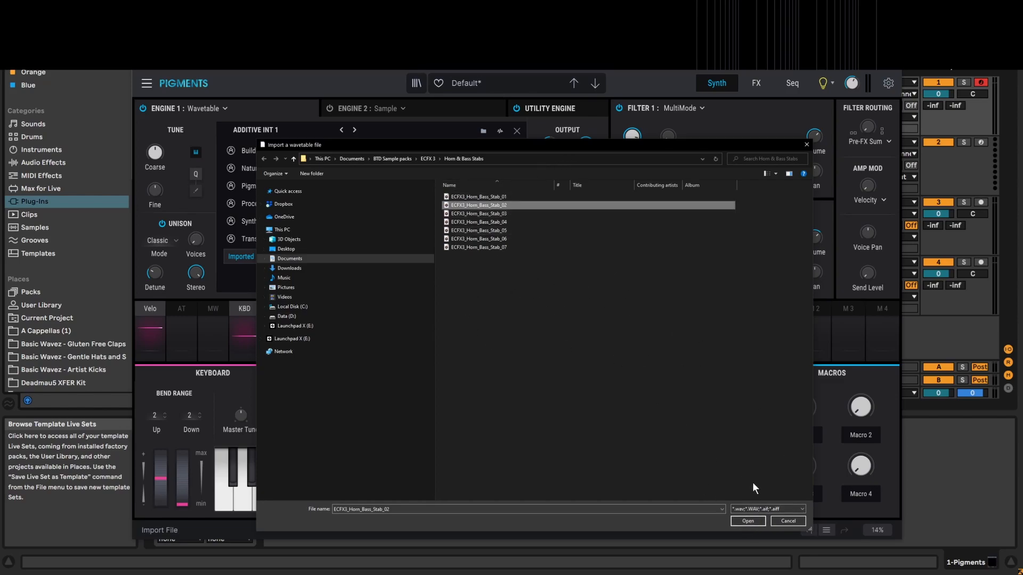
pyautogui.click(749, 520)
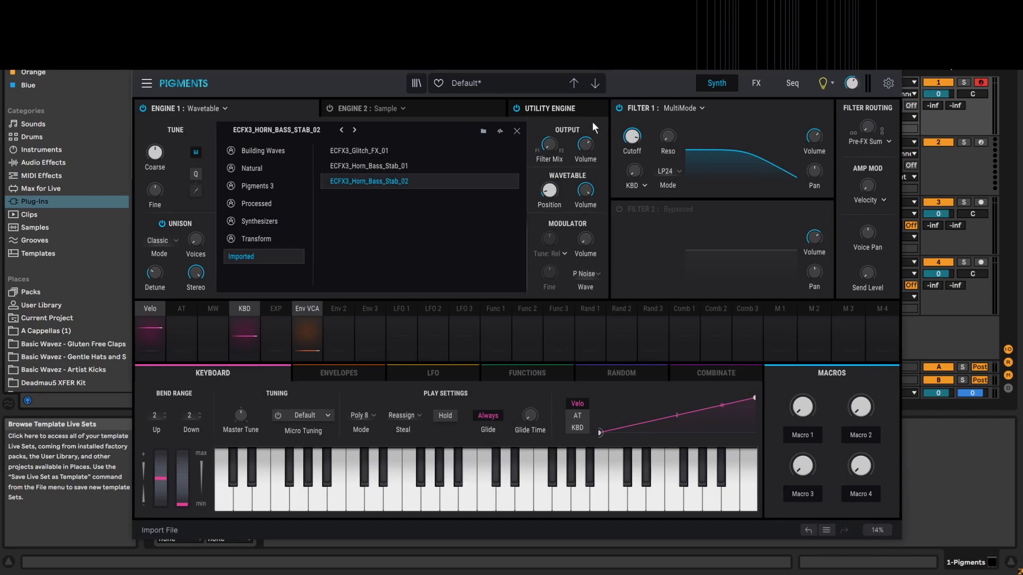
pyautogui.click(517, 131)
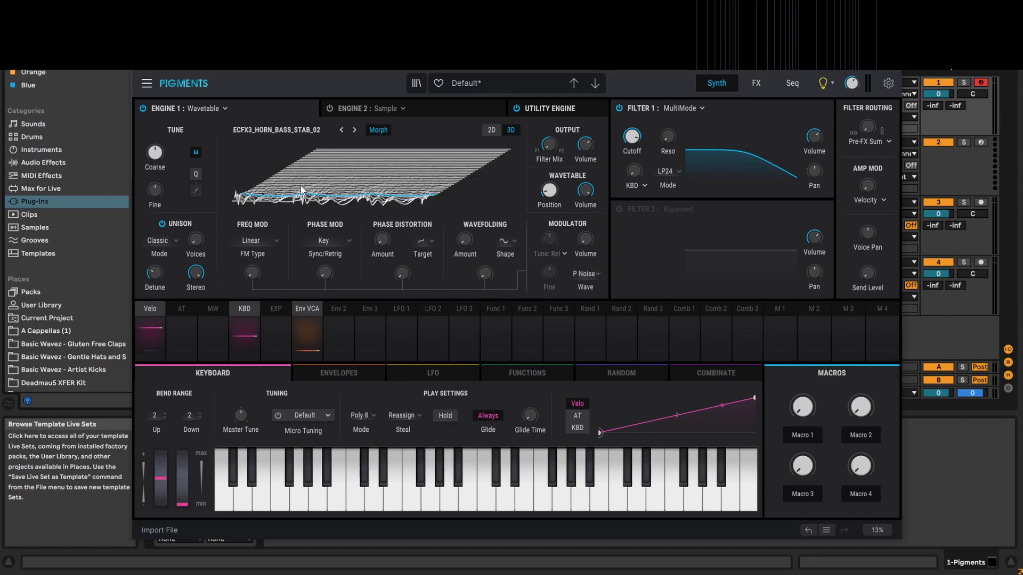
# Play the imported wavetable at different Positions, try the Coarse tuning at -29 semitones, and reset it to 0 semitones.
pyautogui.moveTo(551, 194); pyautogui.dragTo(551, 207)
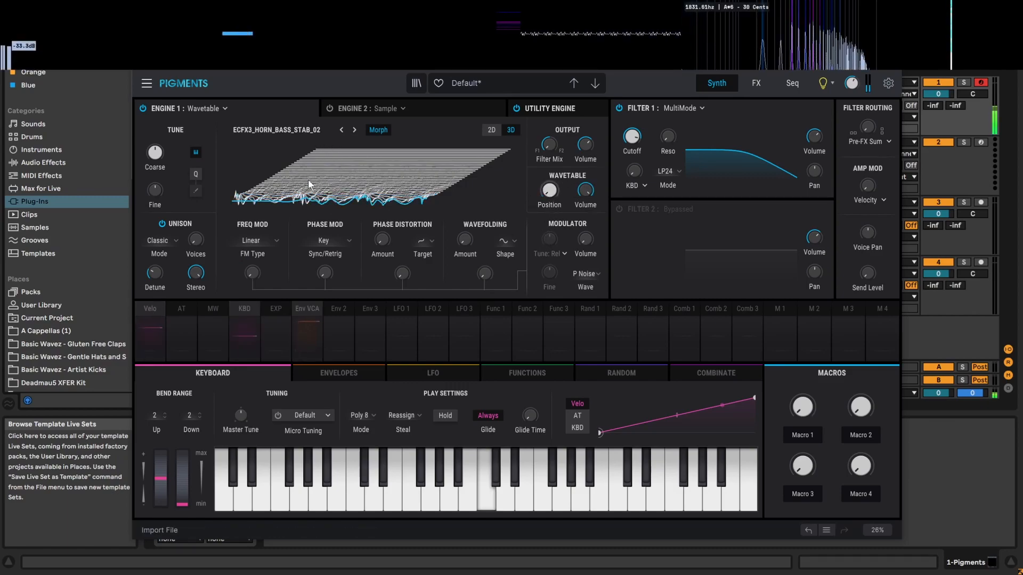
pyautogui.moveTo(156, 154); pyautogui.dragTo(142, 380)
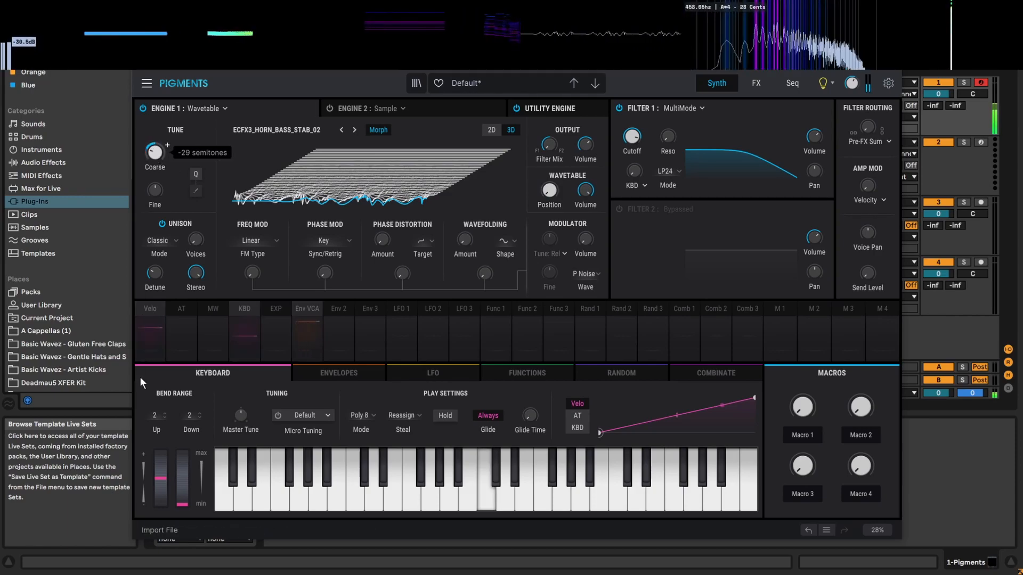
pyautogui.moveTo(549, 192); pyautogui.dragTo(521, 205)
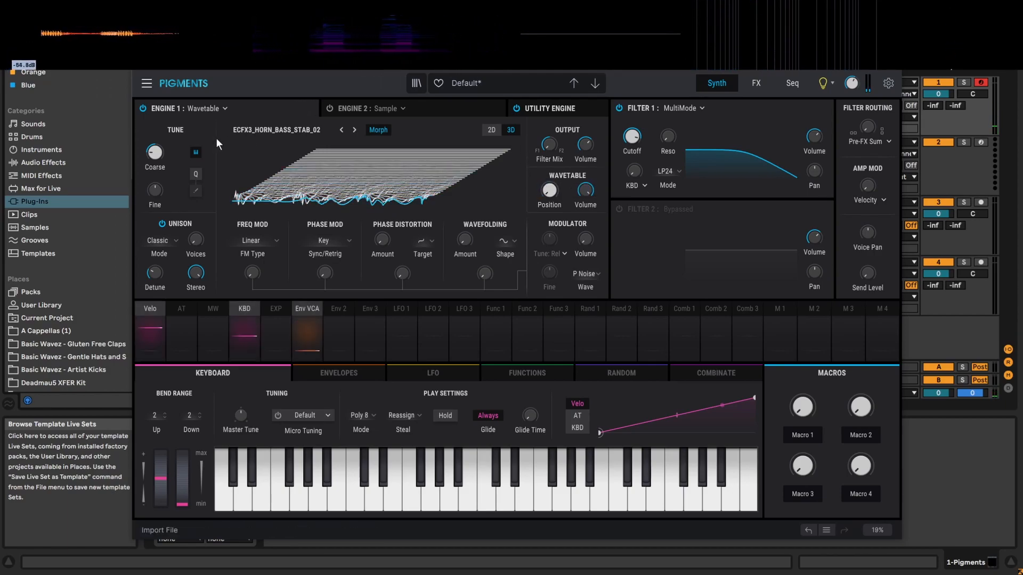
pyautogui.doubleClick(155, 153)
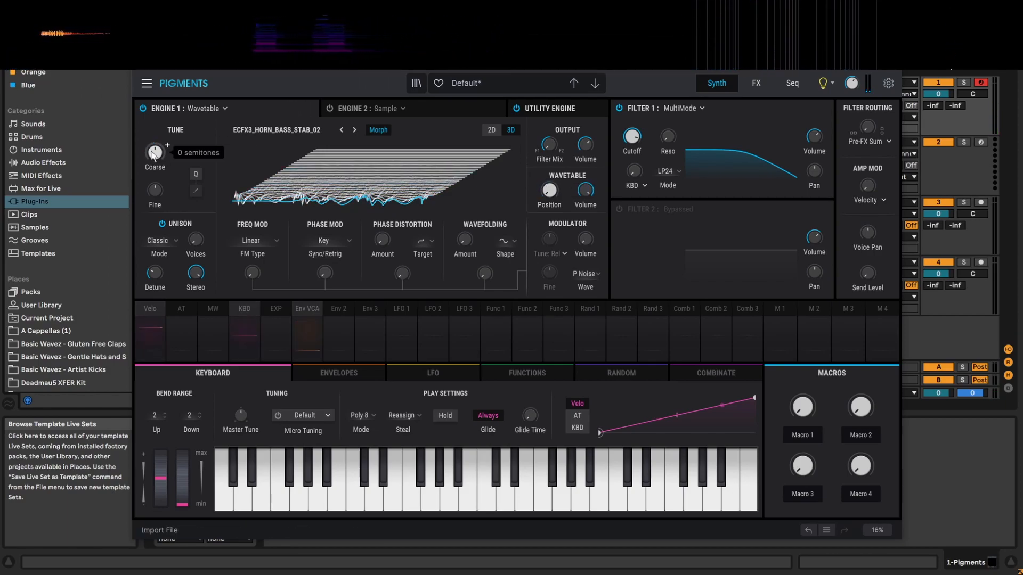
# Step back and forth through the imported wavetables to ECFX3_Horn_Bass_Stab_01 while playing notes, and turn Morph off.
pyautogui.click(281, 129)
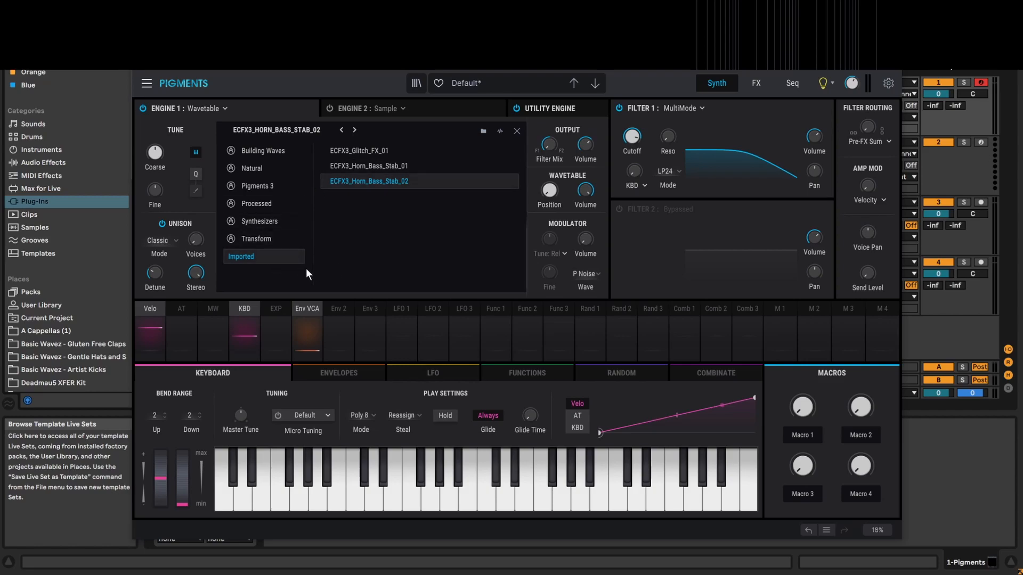
pyautogui.click(518, 130)
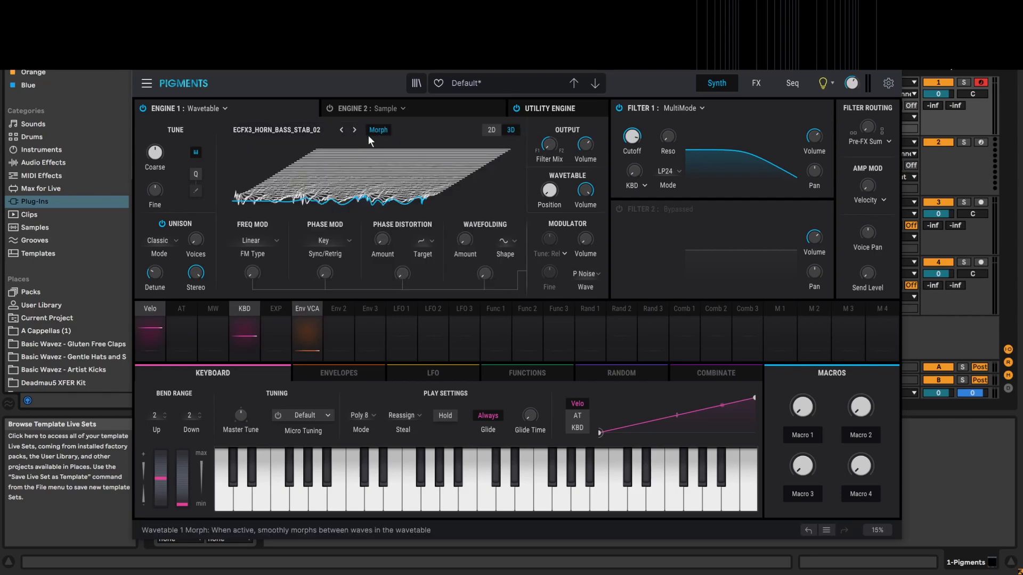
pyautogui.click(342, 130)
pyautogui.click(354, 130)
pyautogui.click(342, 130)
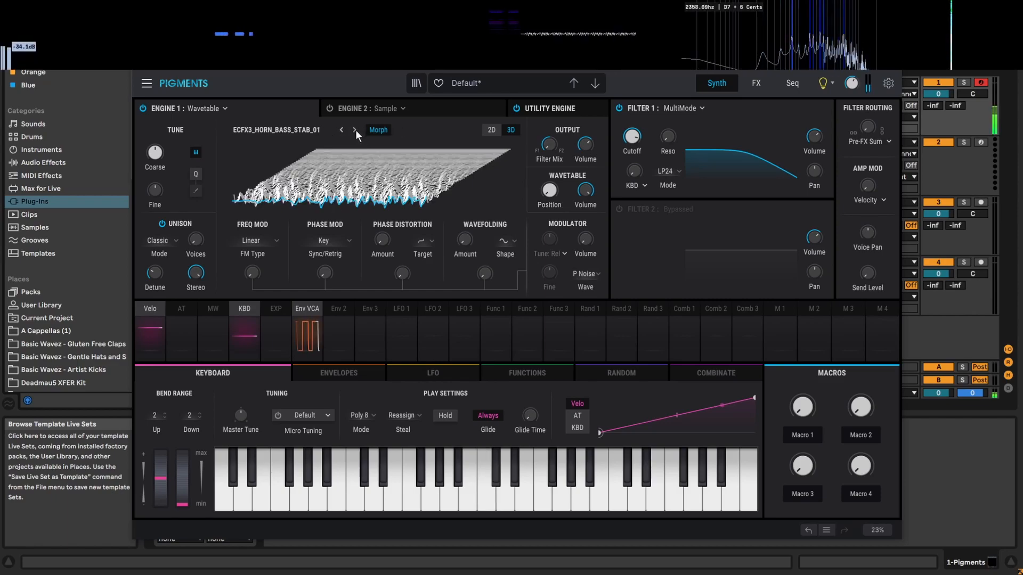
pyautogui.click(354, 130)
pyautogui.click(355, 130)
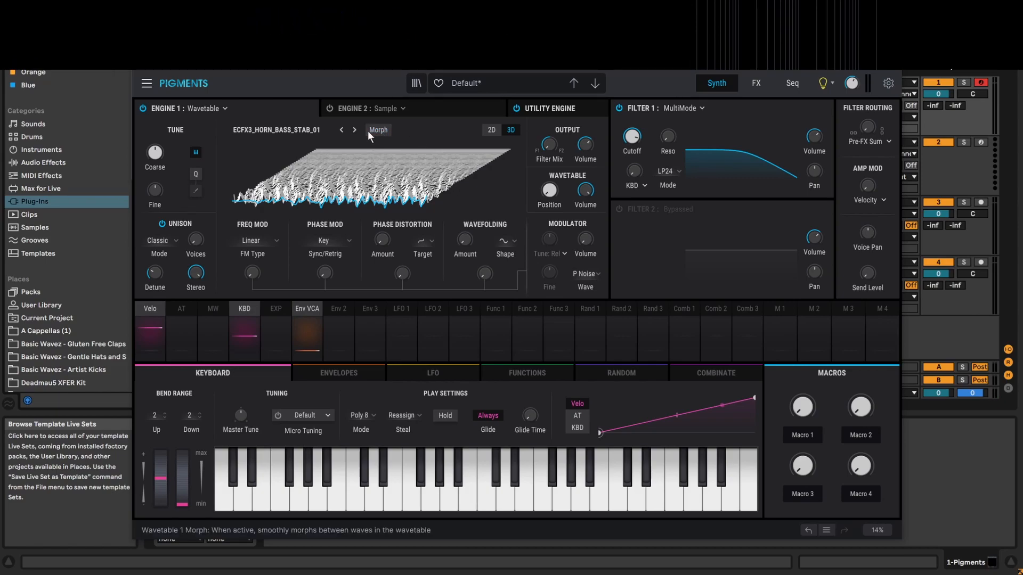
# Load the Basic Waveforms wavetable from the Building Waves category and close the wavetable browser.
pyautogui.click(270, 128)
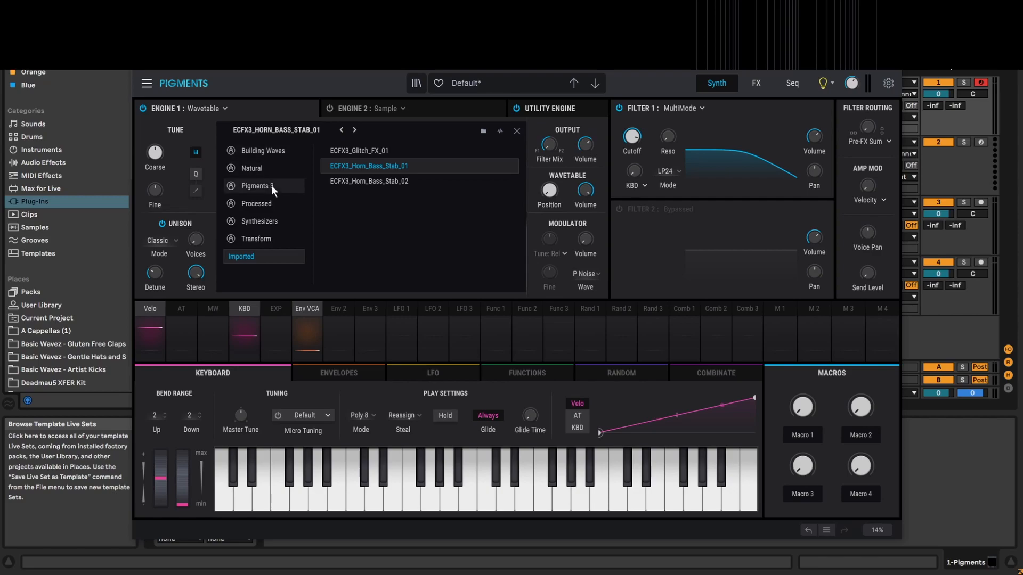
pyautogui.click(267, 151)
pyautogui.click(353, 150)
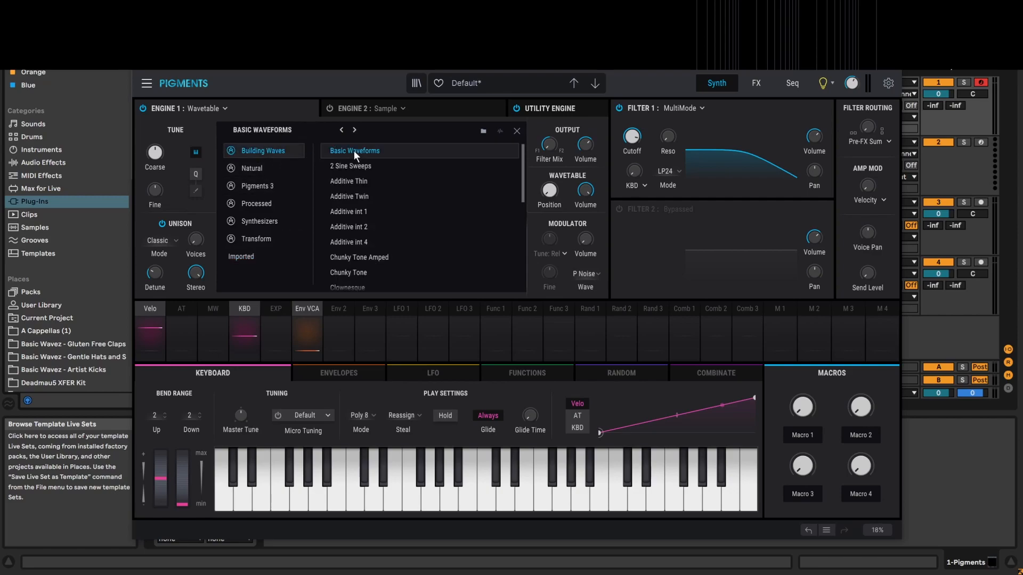
pyautogui.click(268, 131)
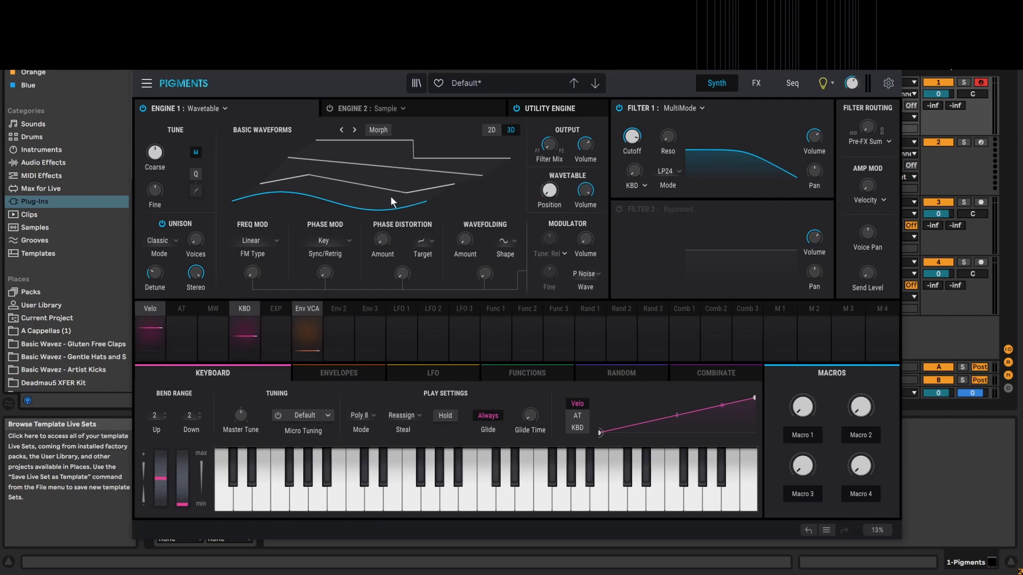
# Sweep the wavetable Position with Morph off and on to compare the wave transitions, leaving Morph on.
pyautogui.moveTo(551, 191)
pyautogui.mouseDown()
pyautogui.moveTo(547, 97)
pyautogui.moveTo(539, 121)
pyautogui.moveTo(550, 202)
pyautogui.mouseUp()
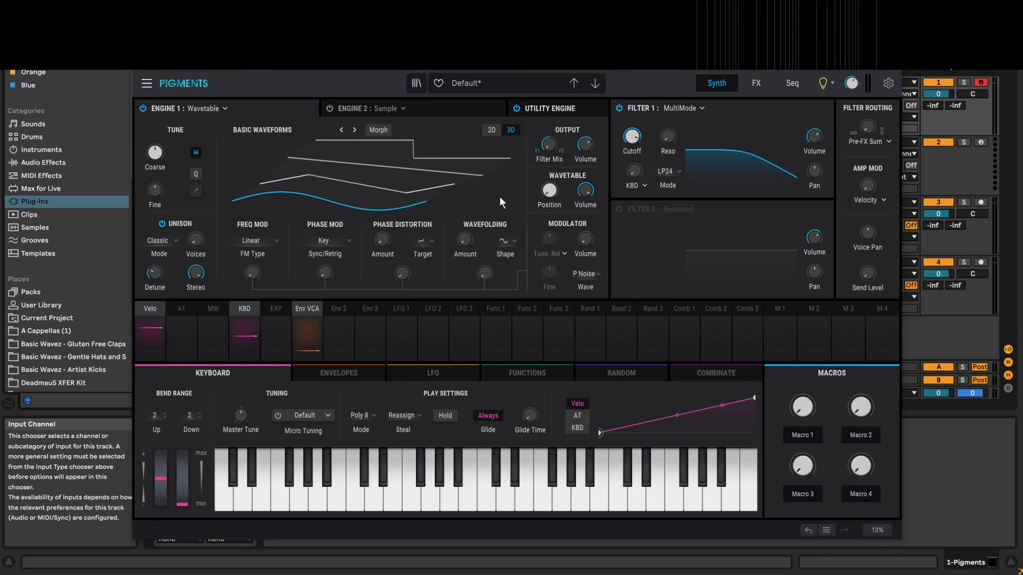
pyautogui.click(376, 130)
pyautogui.moveTo(539, 194)
pyautogui.mouseDown()
pyautogui.moveTo(540, 146)
pyautogui.moveTo(528, 203)
pyautogui.moveTo(549, 190)
pyautogui.moveTo(548, 114)
pyautogui.moveTo(543, 193)
pyautogui.mouseUp()
pyautogui.click(382, 132)
pyautogui.click(372, 129)
# Compare the wavetable's 2D and 3D displays while sweeping the Position, ending in the 3D view.
pyautogui.click(487, 130)
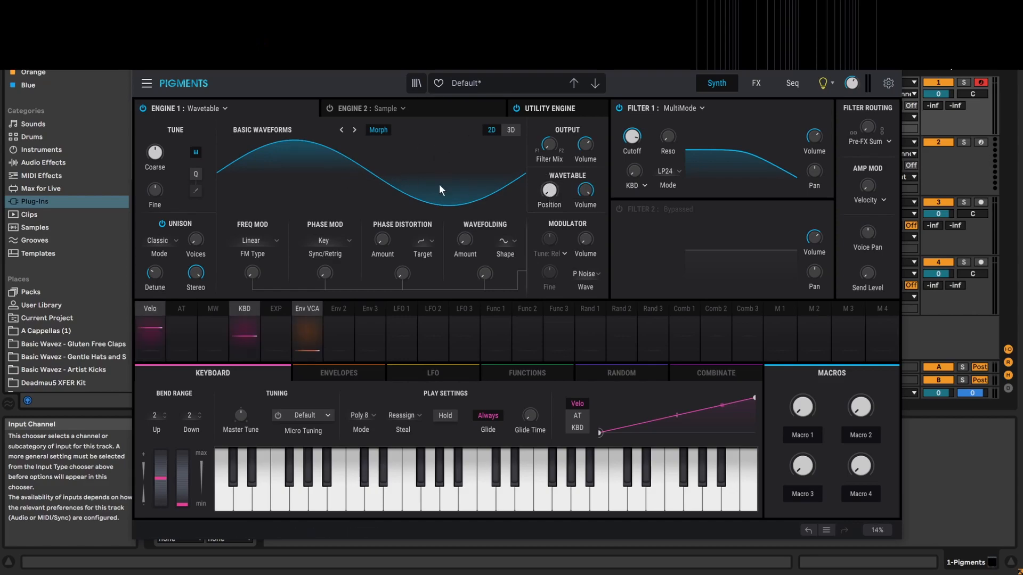
pyautogui.moveTo(550, 192)
pyautogui.mouseDown()
pyautogui.moveTo(539, 113)
pyautogui.moveTo(543, 187)
pyautogui.moveTo(562, 182)
pyautogui.moveTo(552, 193)
pyautogui.mouseUp()
pyautogui.click(512, 131)
pyautogui.click(493, 132)
pyautogui.click(506, 132)
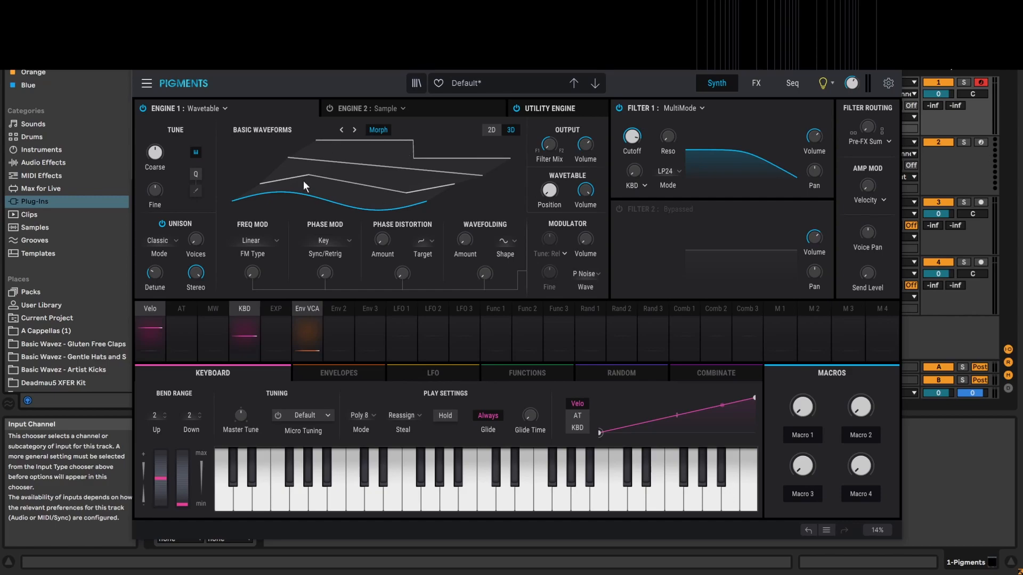
pyautogui.moveTo(552, 193)
pyautogui.mouseDown()
pyautogui.moveTo(551, 182)
pyautogui.moveTo(545, 206)
pyautogui.mouseUp()
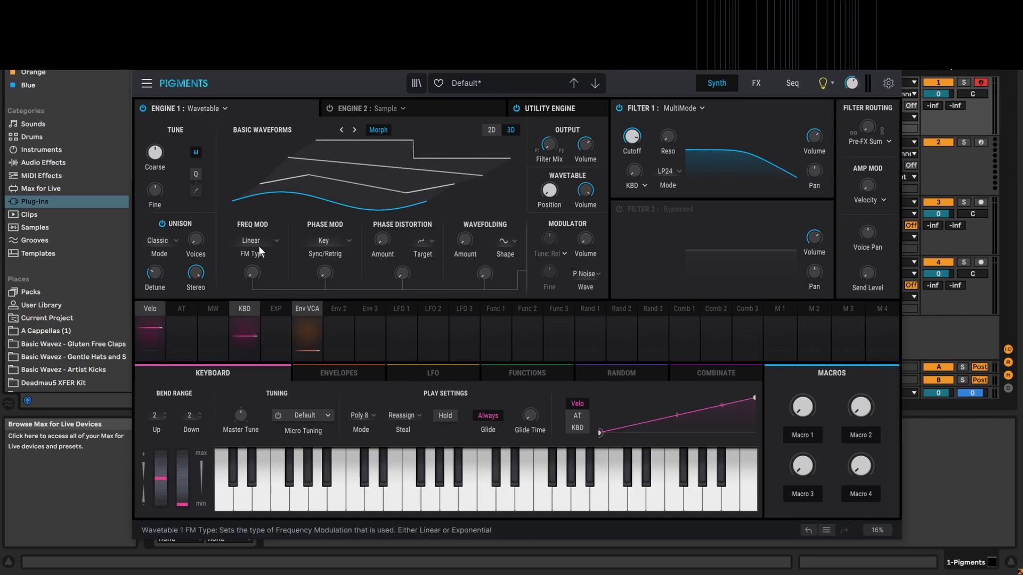
# Add a slight amount of frequency modulation from the pink noise modulator, and set the modulator wave to Sine.
pyautogui.moveTo(254, 272)
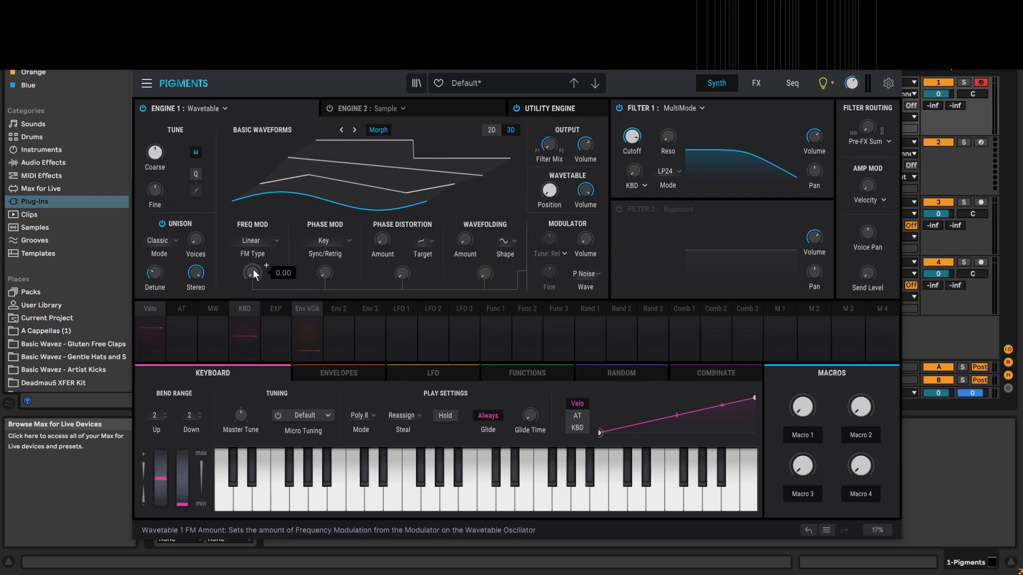
pyautogui.moveTo(254, 272); pyautogui.dragTo(250, 239)
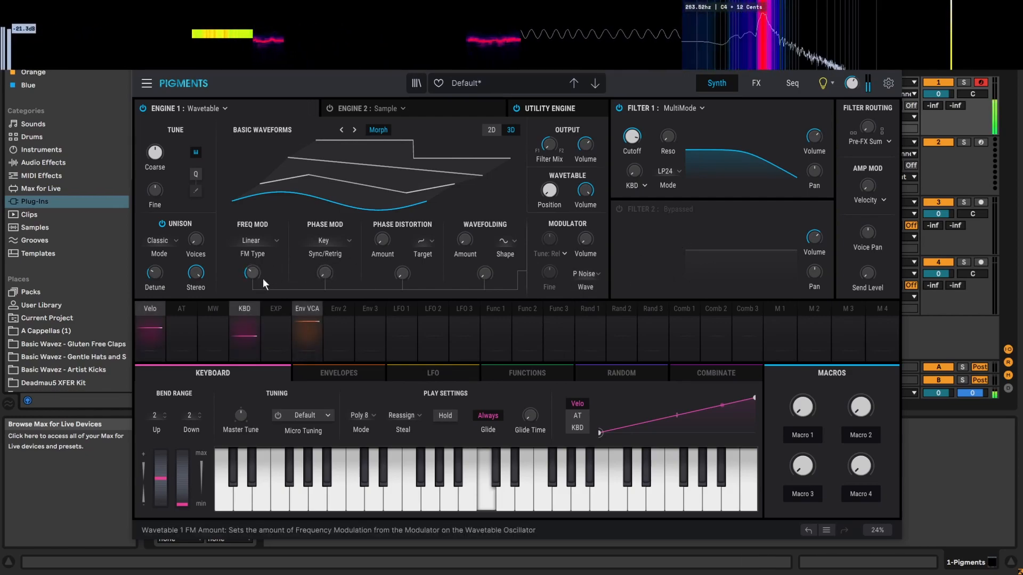
pyautogui.click(597, 274)
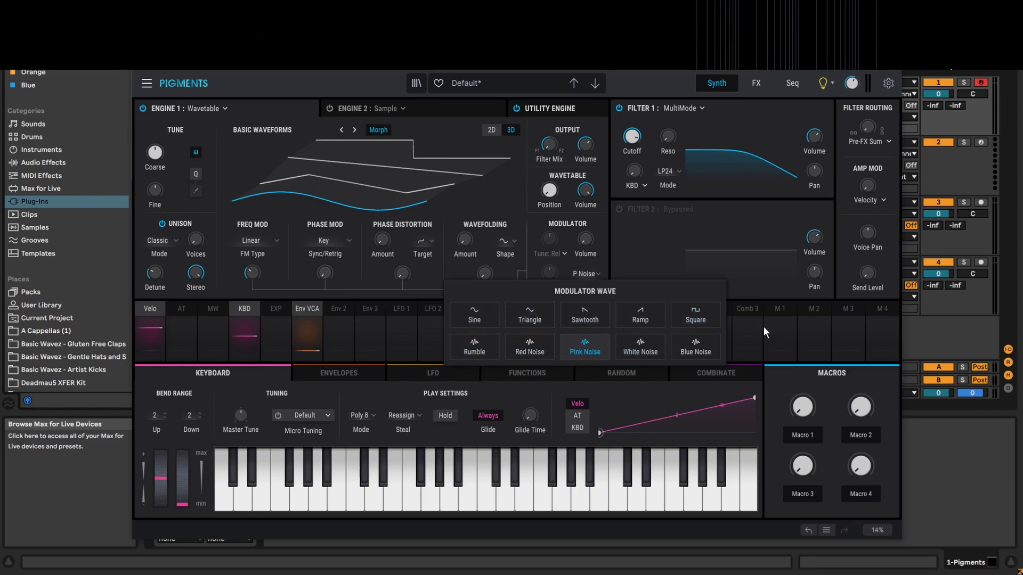
pyautogui.click(482, 314)
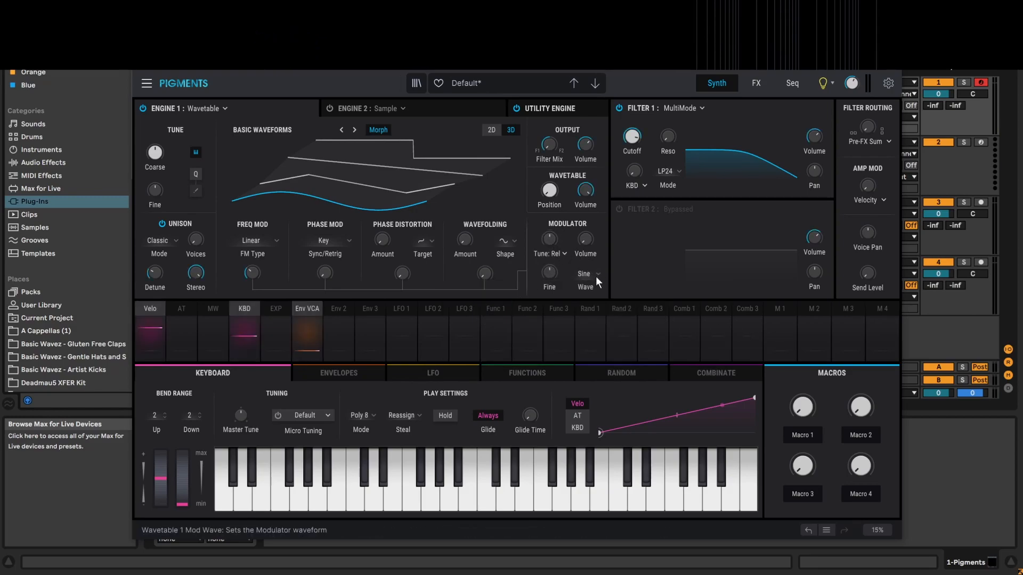
# Sweep the FM amount with the sine modulator and Linear FM type while playing notes, and return it to 0.
pyautogui.moveTo(251, 270); pyautogui.dragTo(246, 236)
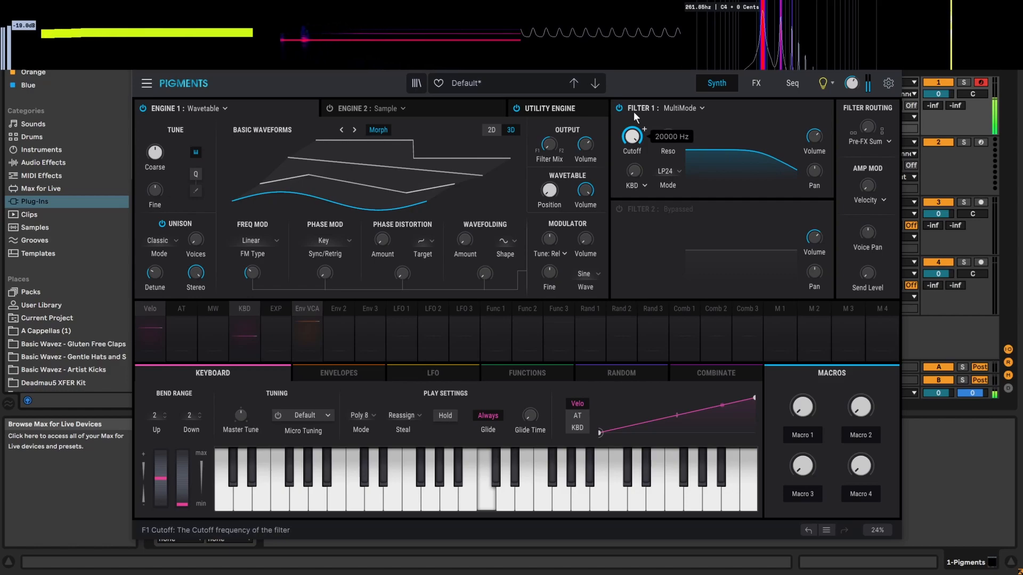
pyautogui.moveTo(251, 272); pyautogui.dragTo(252, 252)
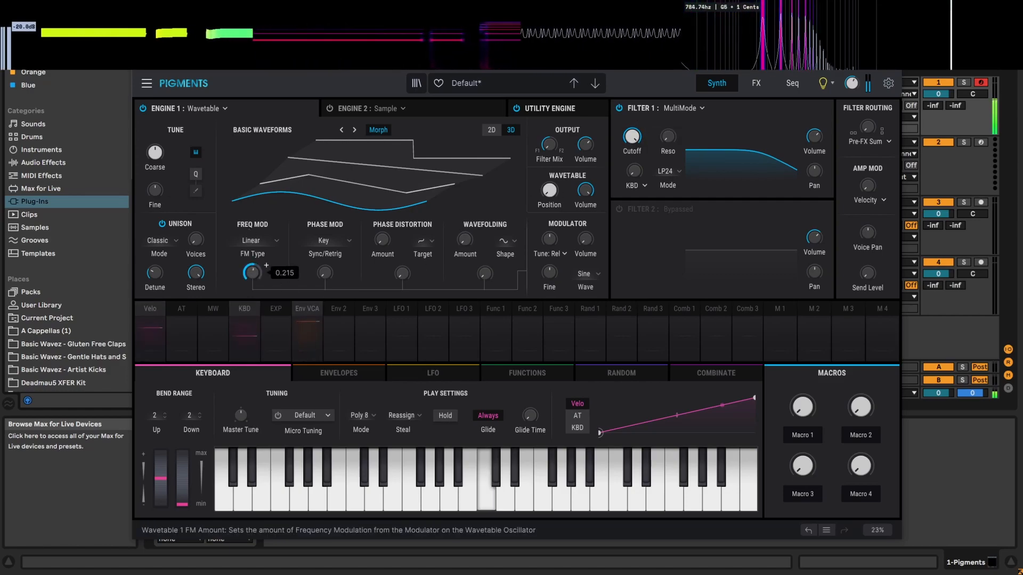
pyautogui.doubleClick(252, 271)
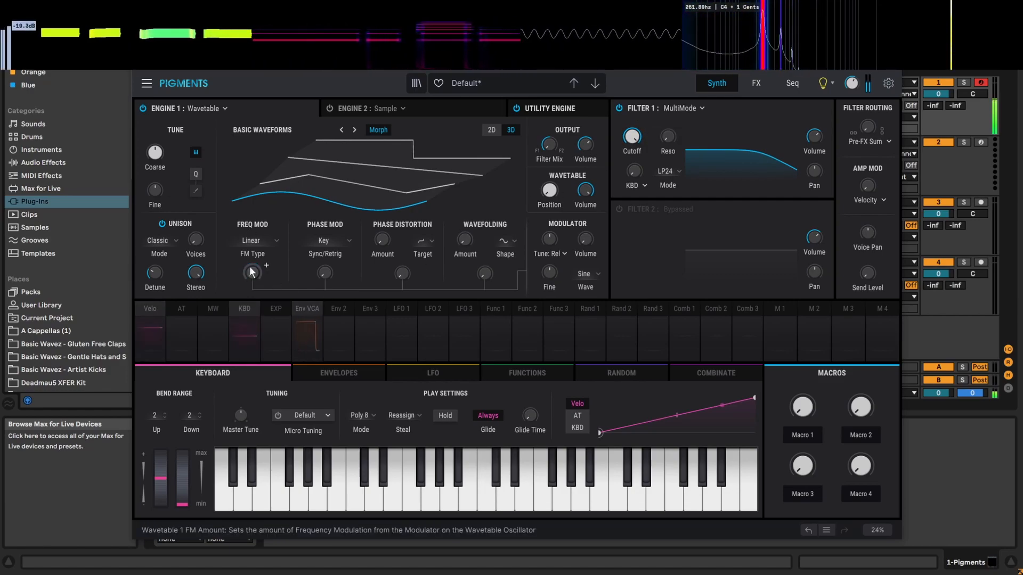
pyautogui.click(273, 238)
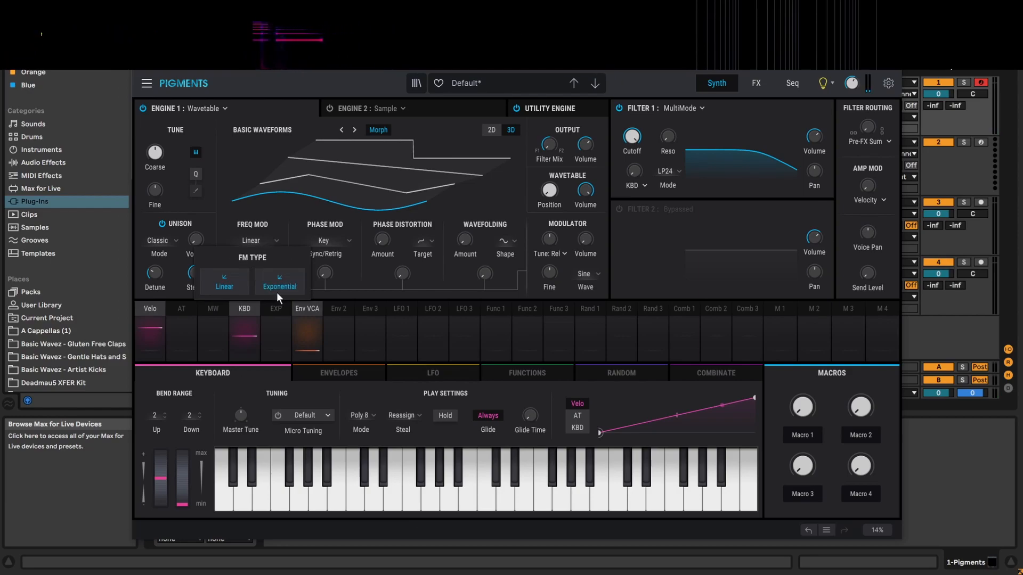
pyautogui.click(228, 284)
pyautogui.moveTo(249, 274)
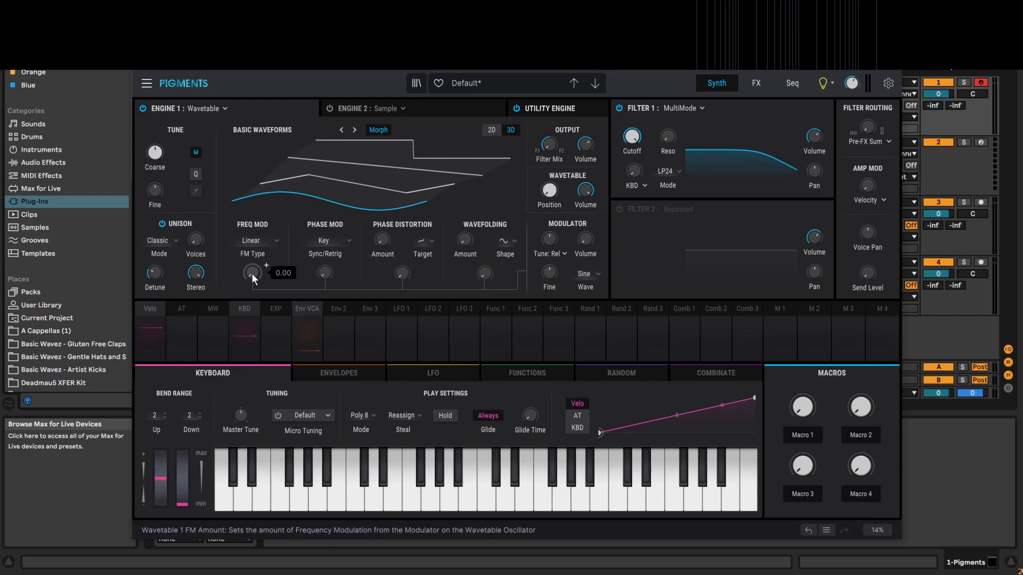
pyautogui.moveTo(251, 273); pyautogui.dragTo(248, 213)
pyautogui.moveTo(253, 275); pyautogui.dragTo(251, 373)
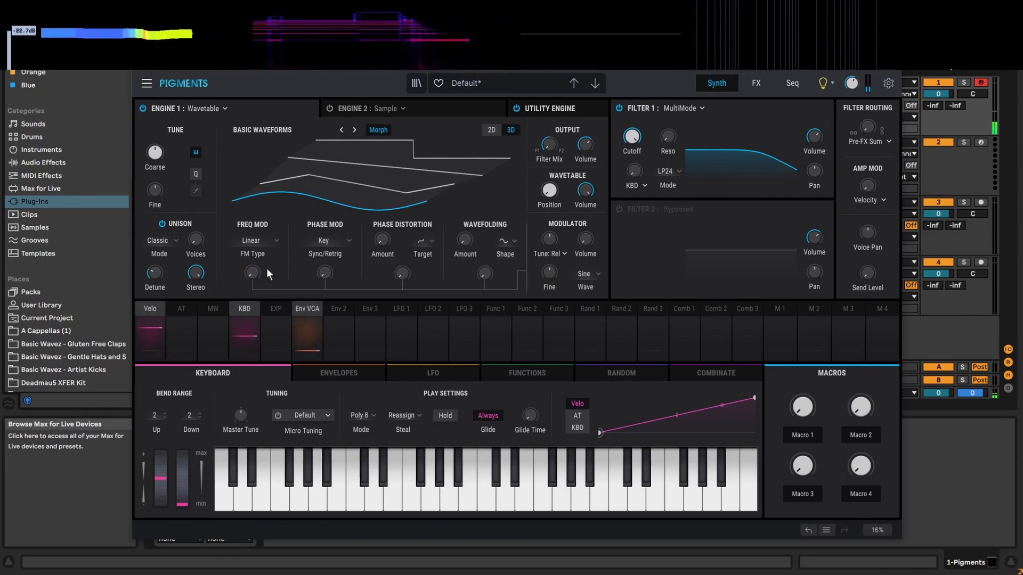
# Try the Exponential FM type by sweeping the FM amount, reset the amount to 0 and restore the Linear type.
pyautogui.click(266, 240)
pyautogui.click(283, 278)
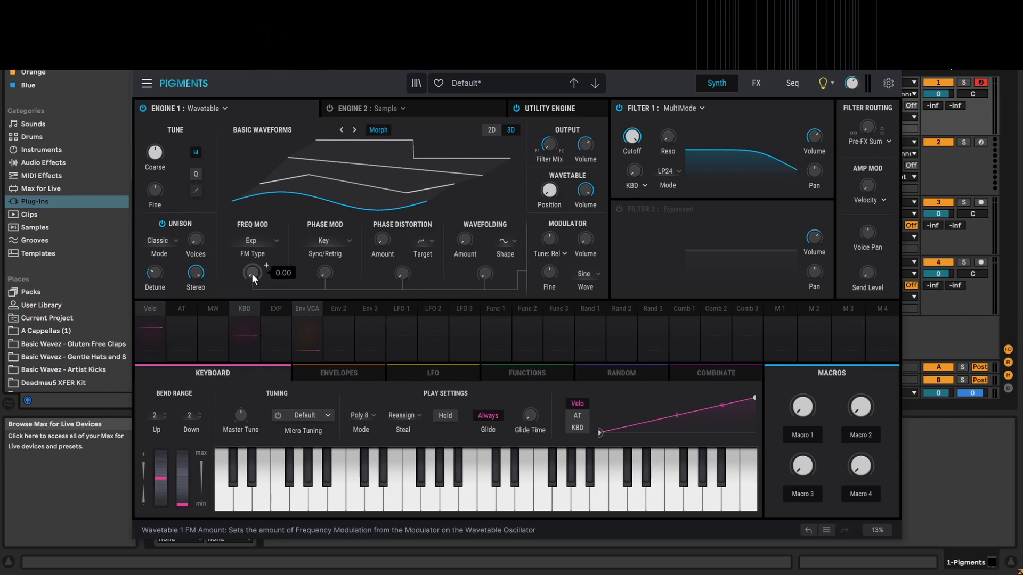
pyautogui.moveTo(252, 275)
pyautogui.mouseDown()
pyautogui.moveTo(240, 208)
pyautogui.moveTo(250, 284)
pyautogui.mouseUp()
pyautogui.doubleClick(251, 273)
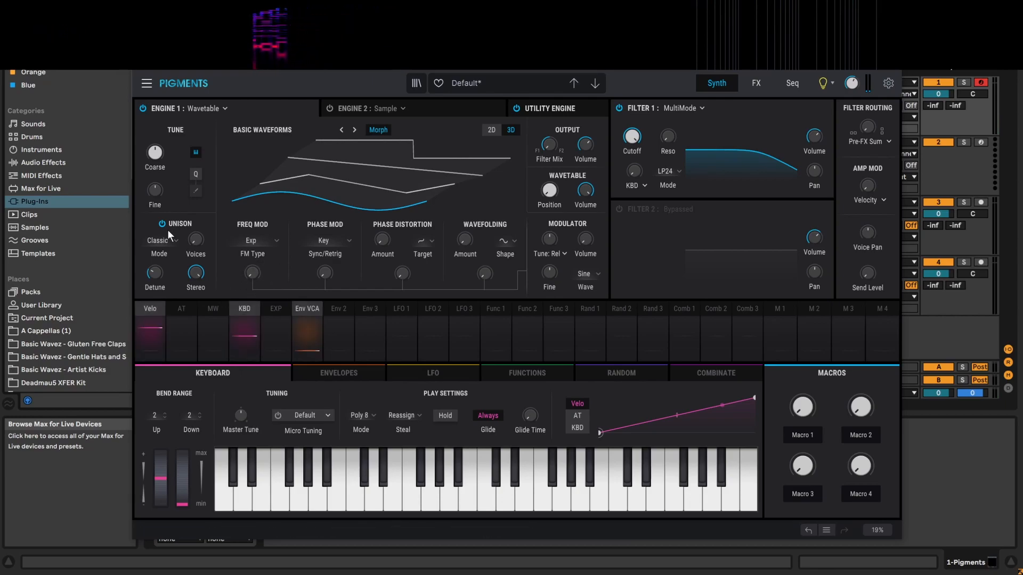
pyautogui.click(253, 240)
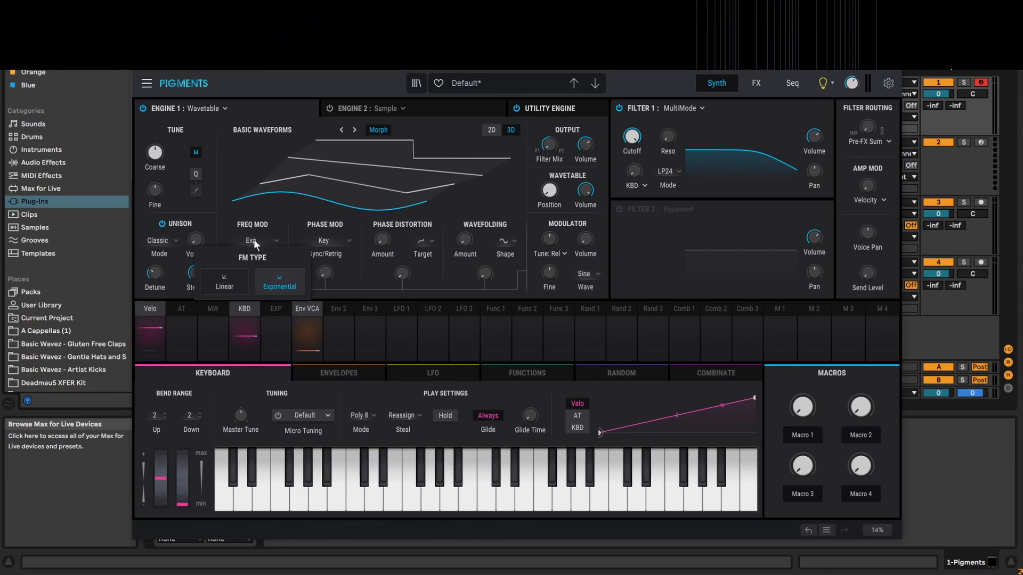
pyautogui.click(232, 282)
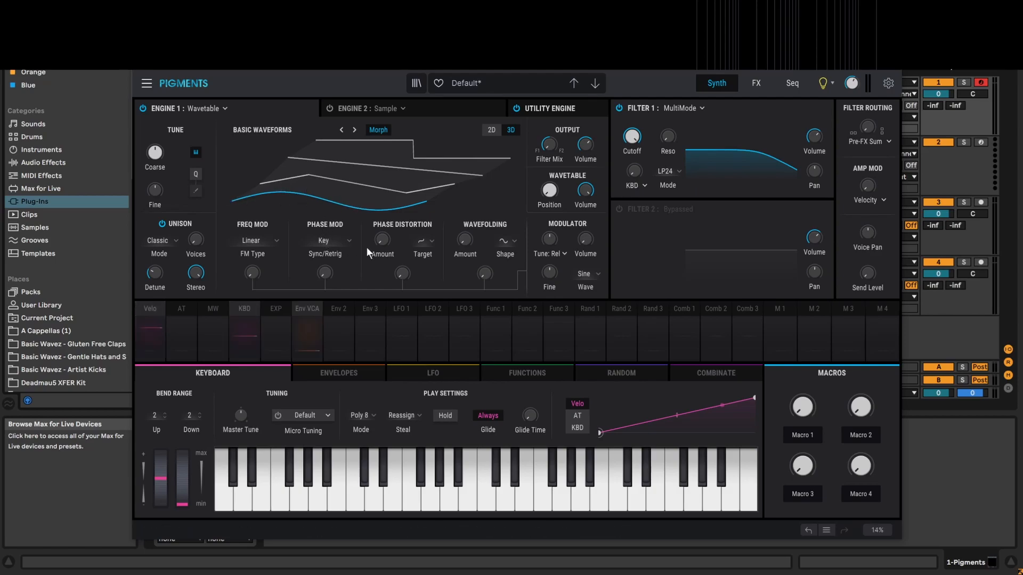
# Review the phase modulation sync sources, keep Key, and sweep the phase modulation amount up and back to 0 while playing notes.
pyautogui.click(345, 241)
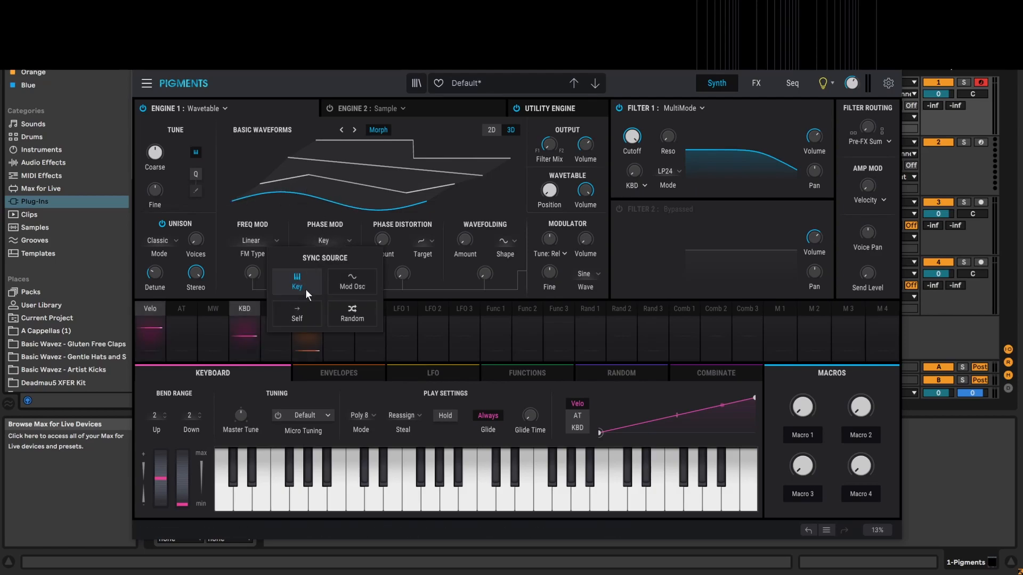
pyautogui.click(341, 236)
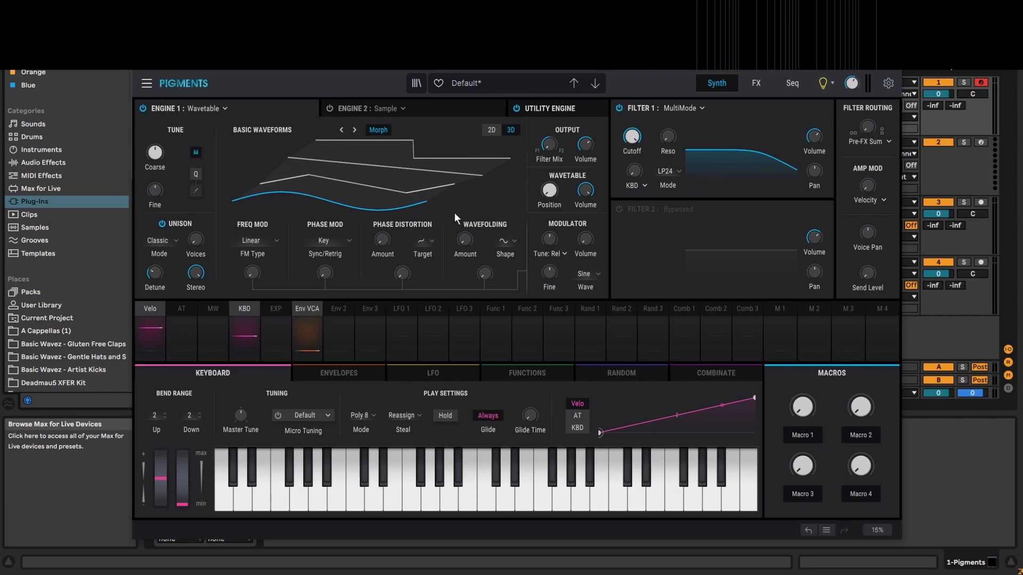
pyautogui.moveTo(324, 273); pyautogui.dragTo(316, 235)
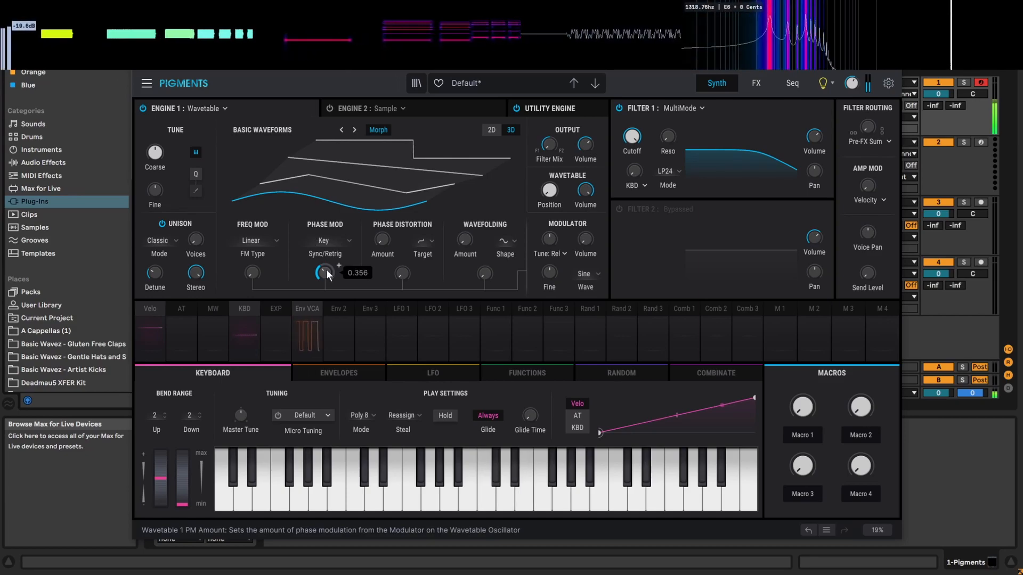
pyautogui.moveTo(331, 269); pyautogui.dragTo(325, 239)
# Try the Mod Osc sync source with some phase modulation, varying the modulator's fine tuning and returning it to 0.00 semitone.
pyautogui.click(346, 238)
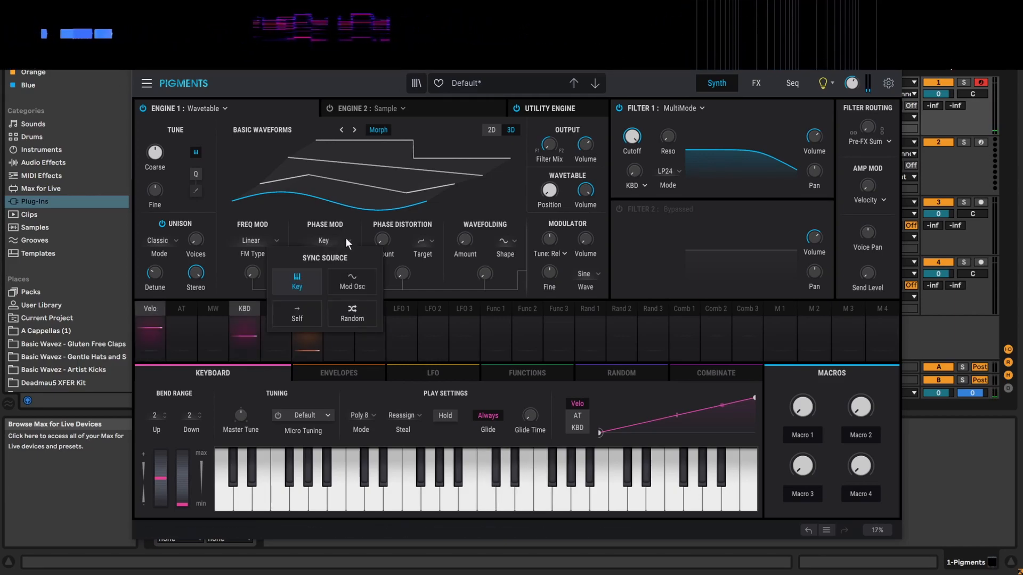
pyautogui.click(352, 280)
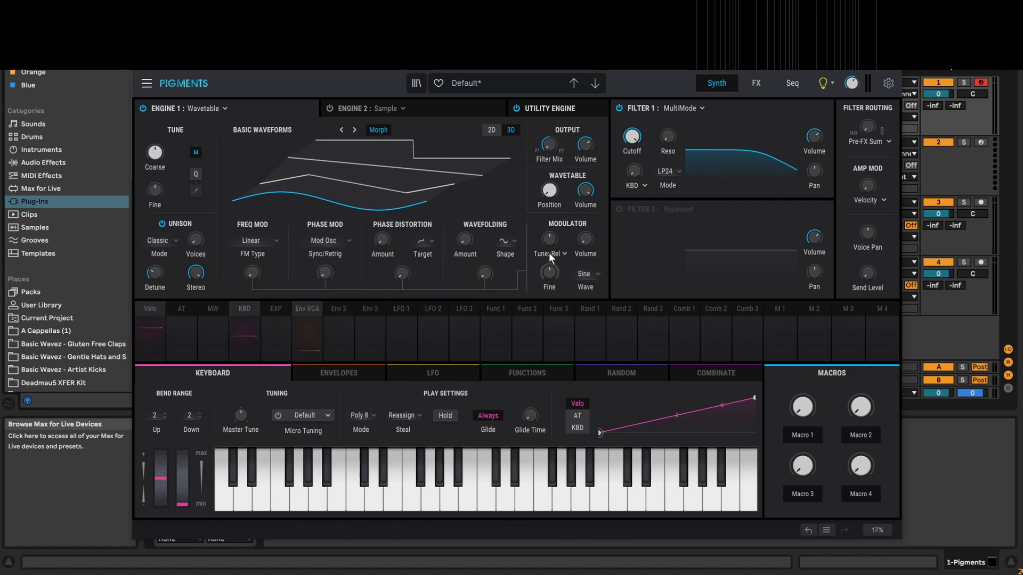
pyautogui.moveTo(327, 273); pyautogui.dragTo(327, 261)
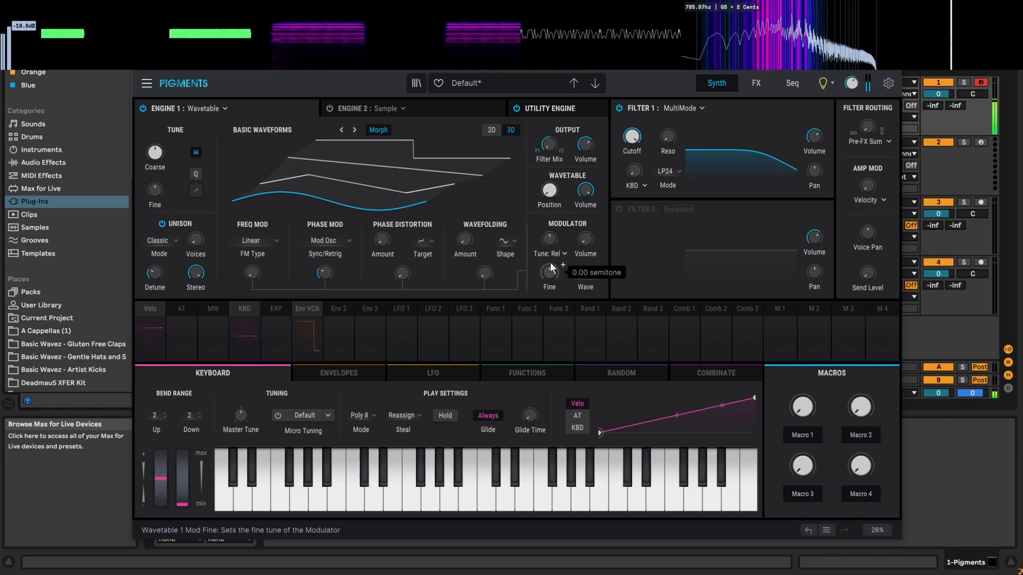
pyautogui.moveTo(548, 272)
pyautogui.mouseDown()
pyautogui.moveTo(535, 237)
pyautogui.moveTo(534, 277)
pyautogui.mouseUp()
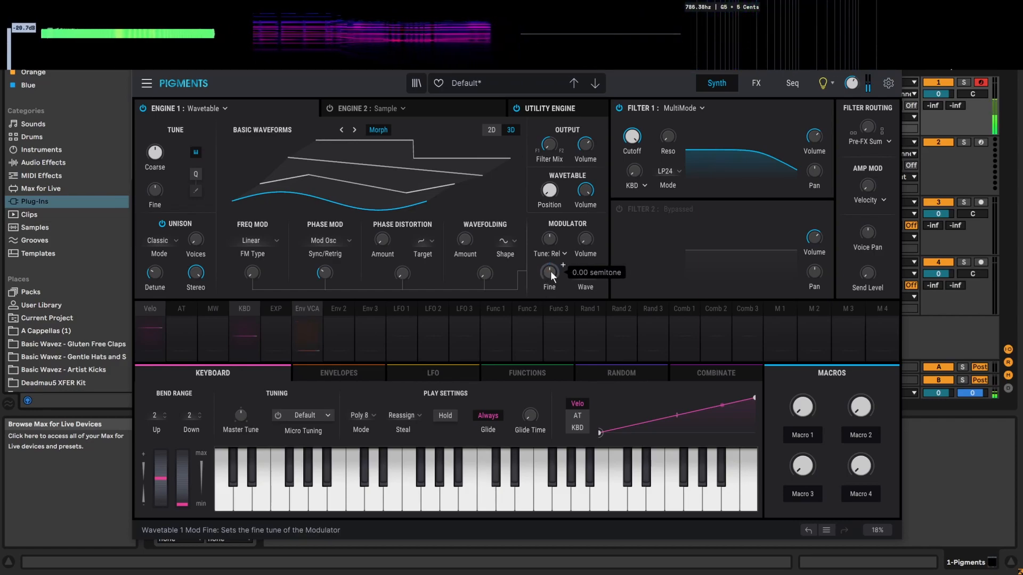
# Try the Self sync source by sweeping the phase modulation amount to about 0.356 while playing notes.
pyautogui.click(336, 241)
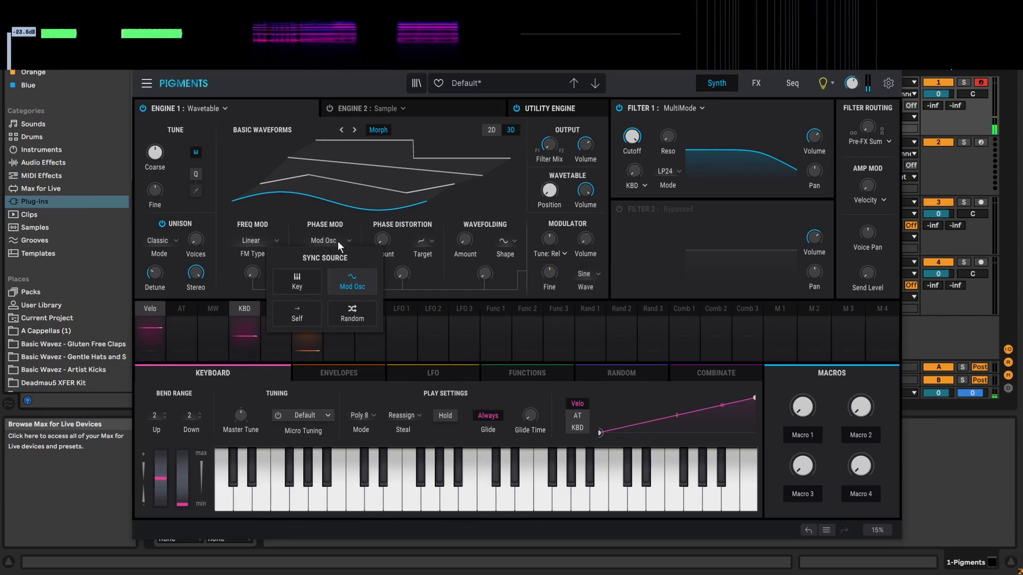
pyautogui.click(295, 315)
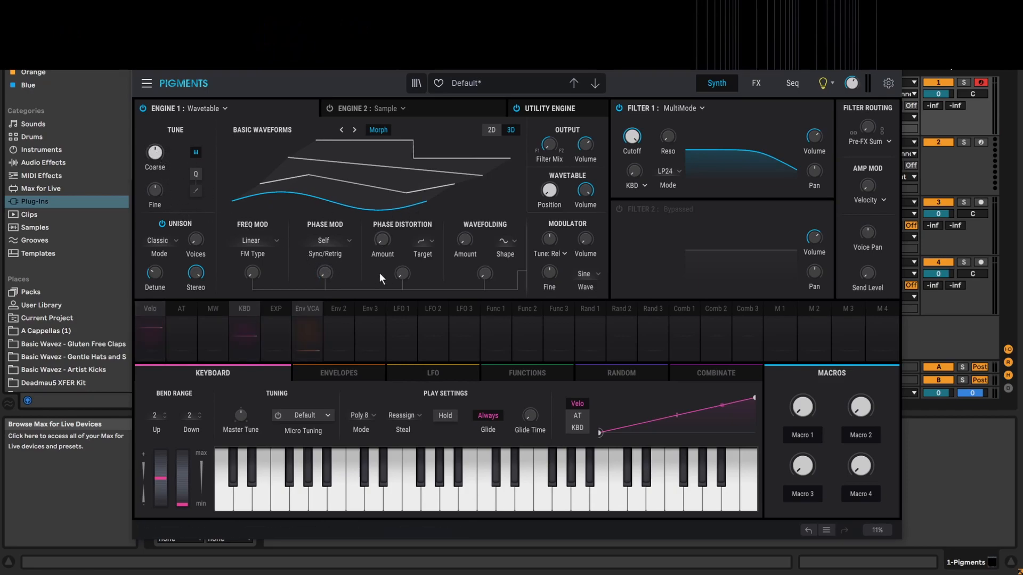
pyautogui.moveTo(325, 272); pyautogui.dragTo(320, 235)
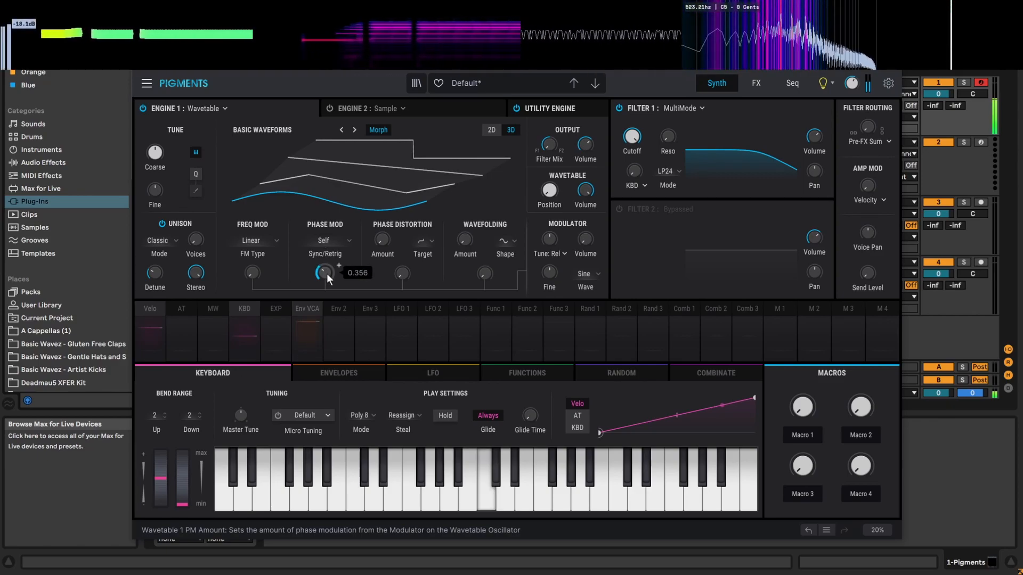
# Audition the Random sync source with varied phase modulation on repeated notes, reset the amount to 0 and set the source to Key.
pyautogui.click(344, 237)
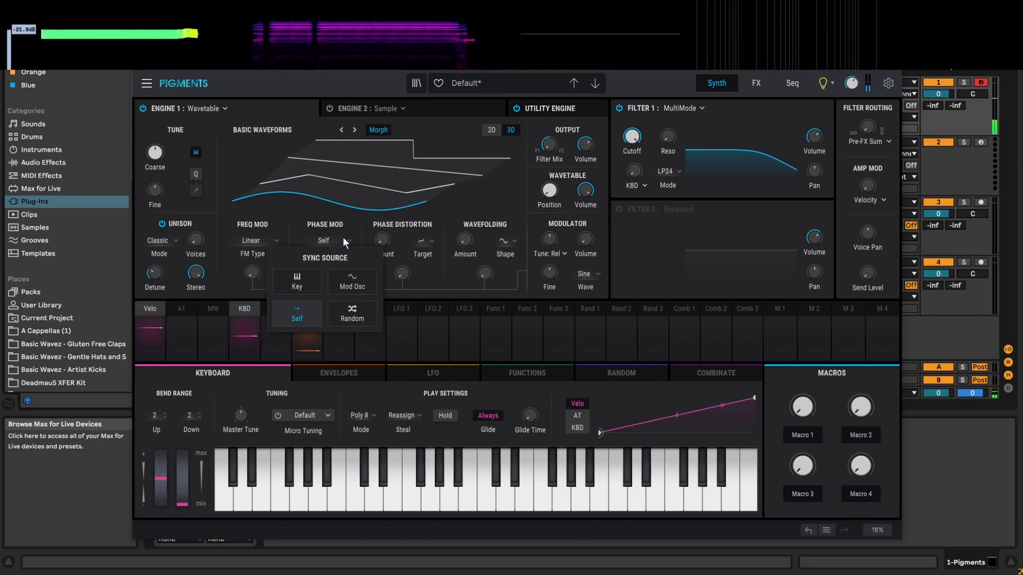
pyautogui.click(355, 310)
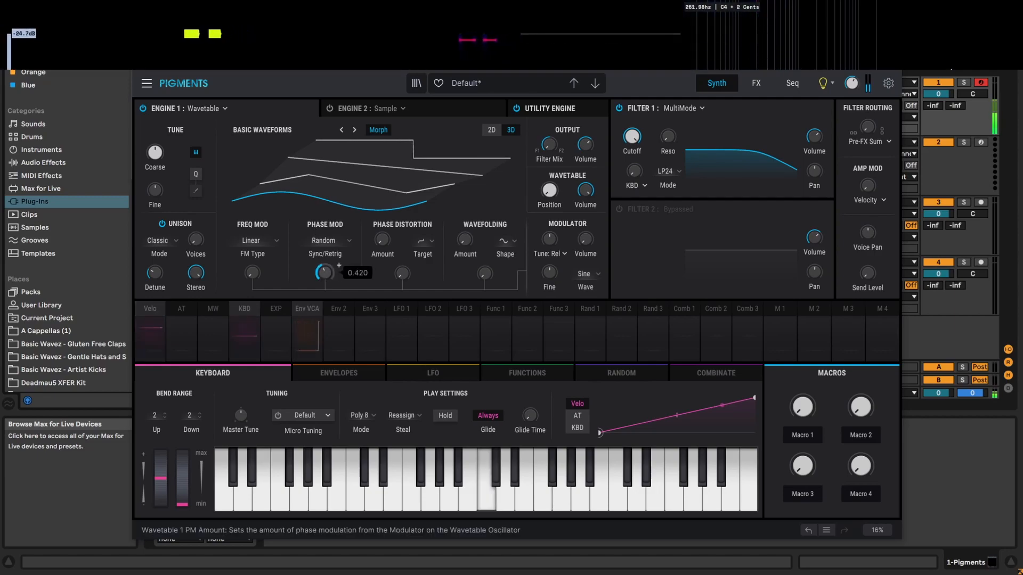
pyautogui.moveTo(325, 273); pyautogui.dragTo(327, 270)
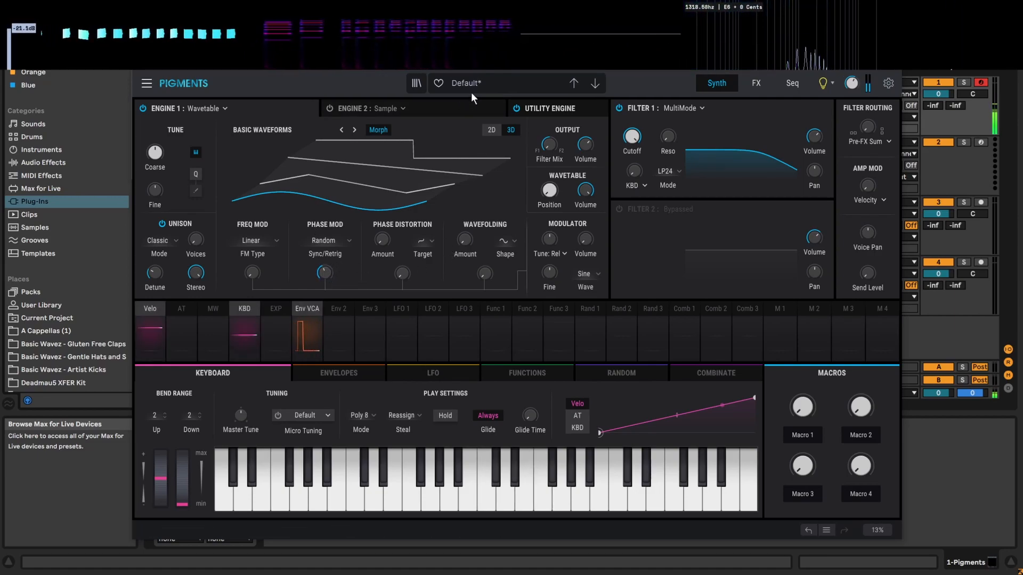
pyautogui.moveTo(413, 61)
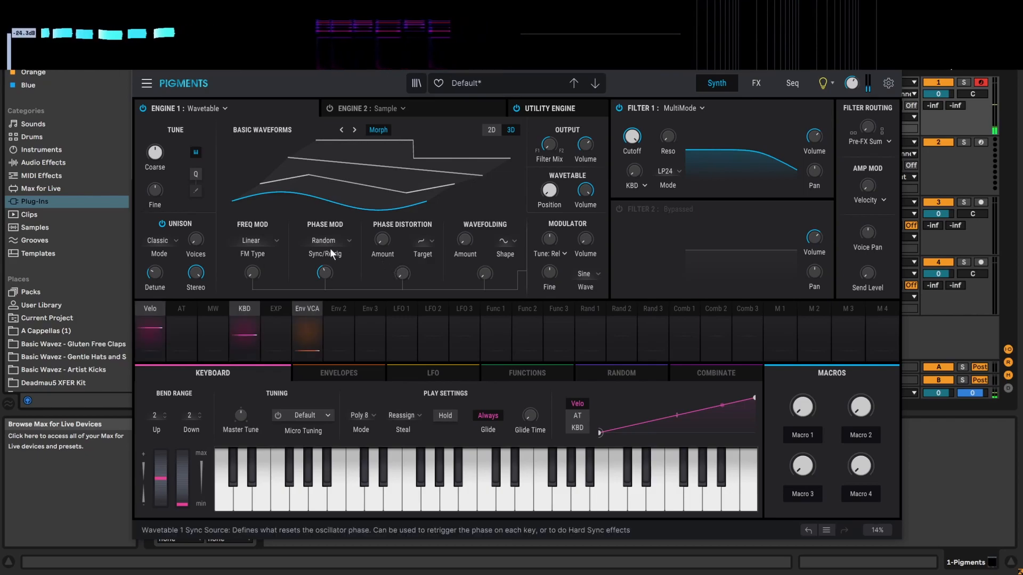
pyautogui.moveTo(325, 272); pyautogui.dragTo(326, 319)
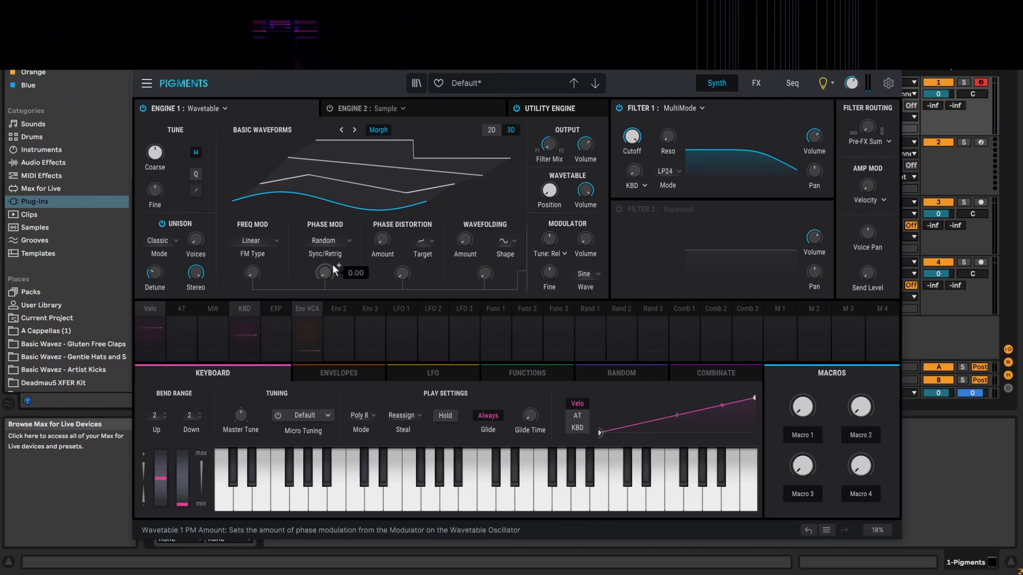
pyautogui.click(347, 241)
pyautogui.click(308, 278)
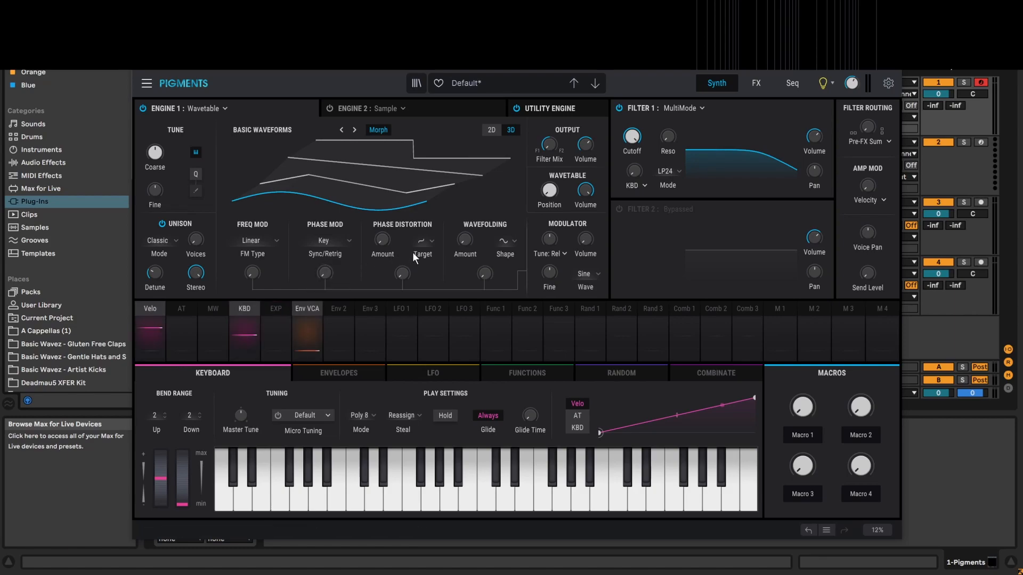
# Check the phase distortion target choices and lower Engine 1's Coarse tuning to play a low test note.
pyautogui.moveTo(389, 241)
pyautogui.click(429, 241)
pyautogui.click(430, 241)
pyautogui.moveTo(157, 155)
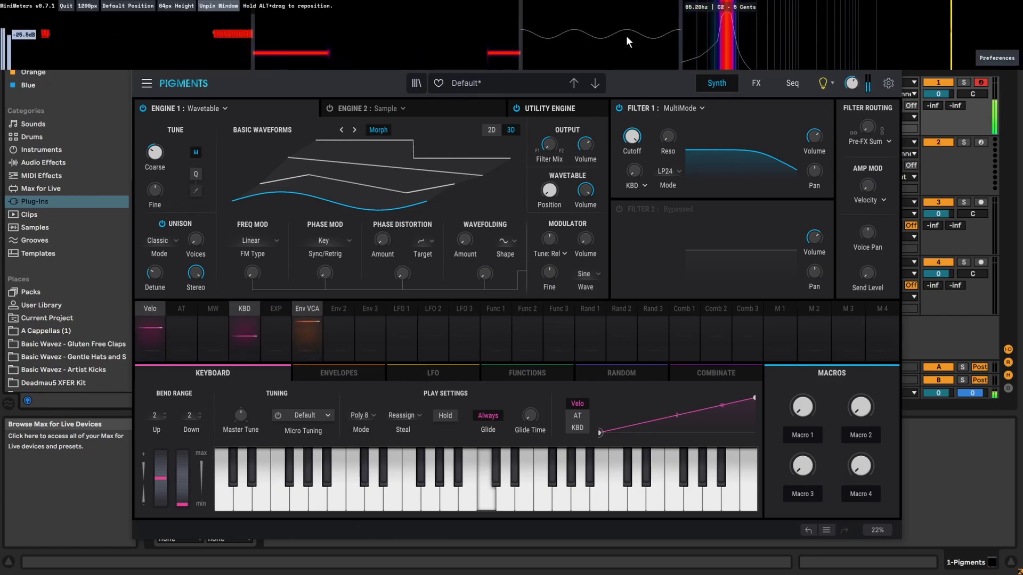
# Sweep the phase distortion amount with the Skew target, move the wavetable Position to the sawtooth-like wave, and return the amount to zero.
pyautogui.click(427, 240)
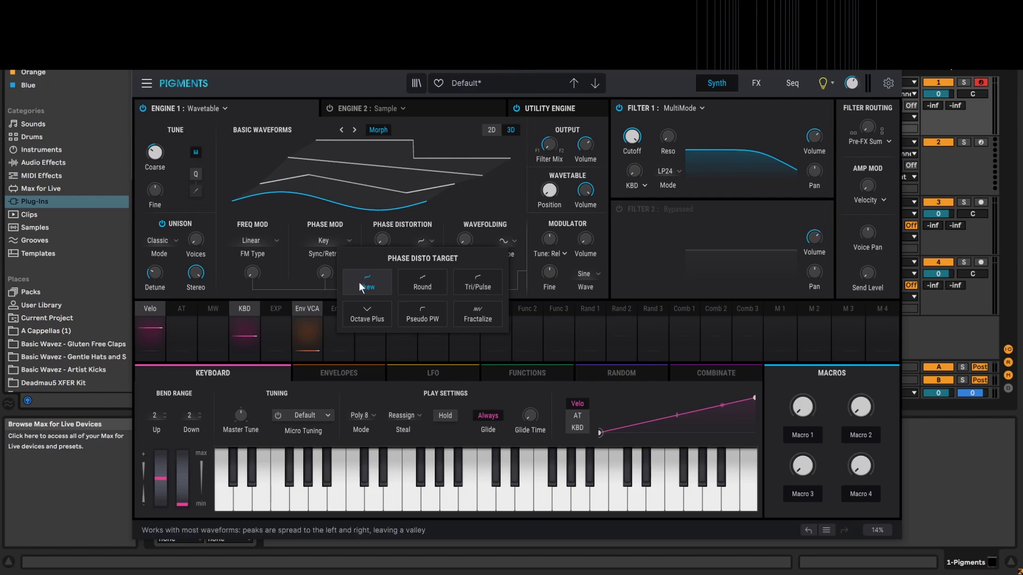
pyautogui.click(388, 236)
pyautogui.moveTo(381, 235); pyautogui.dragTo(395, 110)
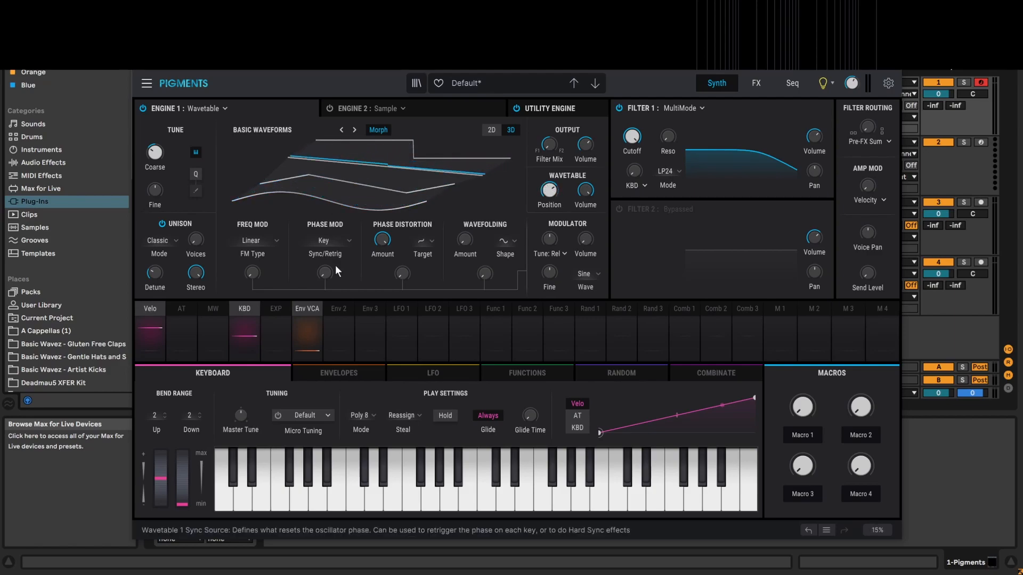
pyautogui.moveTo(368, 399); pyautogui.dragTo(383, 341)
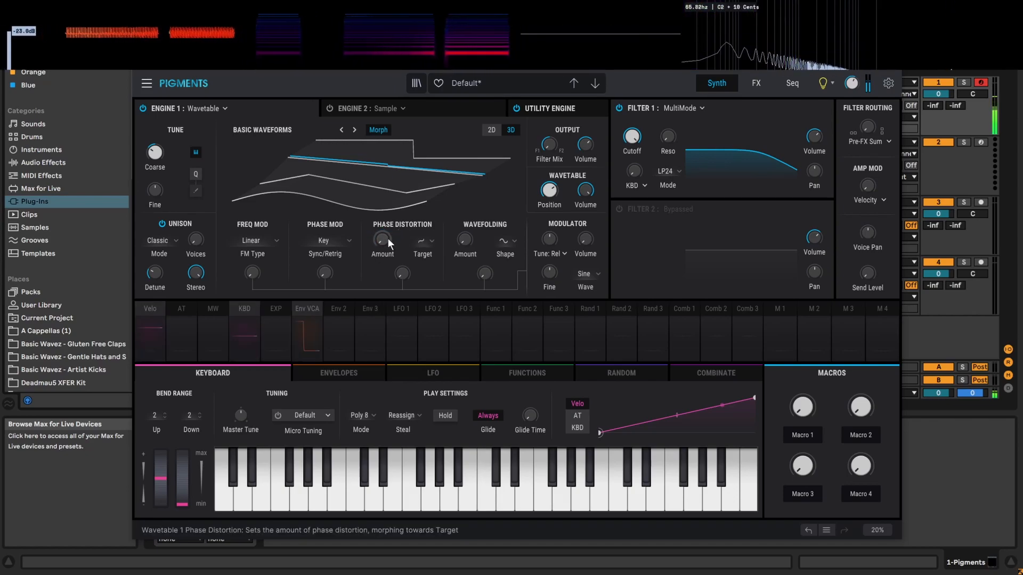
# Audition the Round and Tri/Pulse phase distortion targets, sweeping the amount to 1.00 for each while playing notes.
pyautogui.click(429, 241)
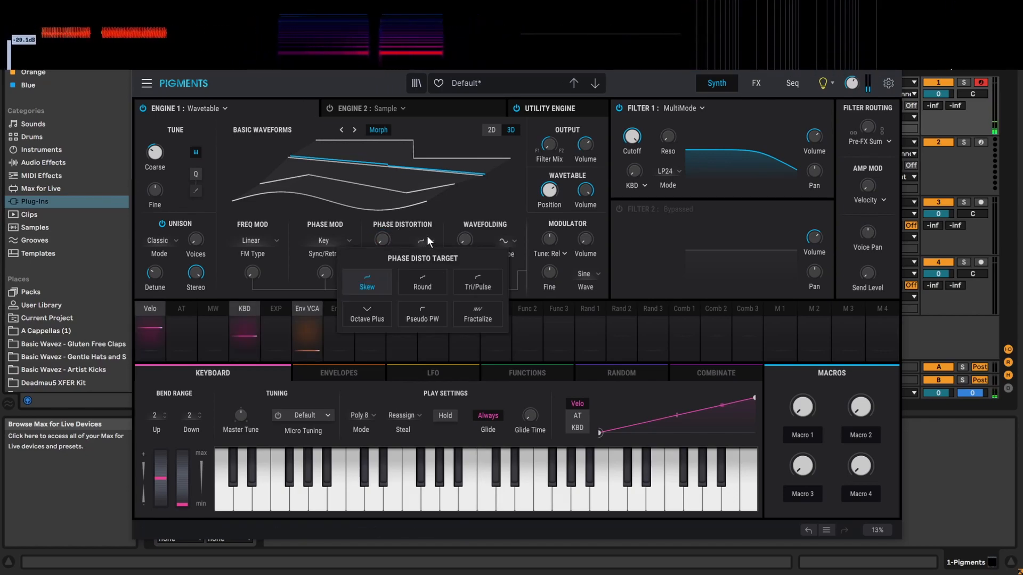
pyautogui.click(424, 281)
pyautogui.moveTo(384, 240)
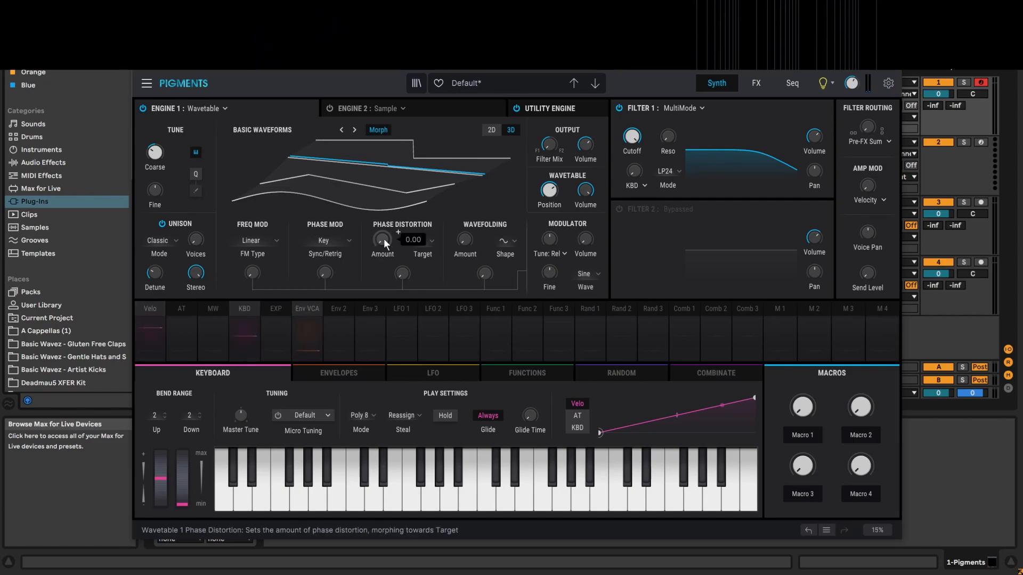
pyautogui.moveTo(383, 241); pyautogui.dragTo(384, 198)
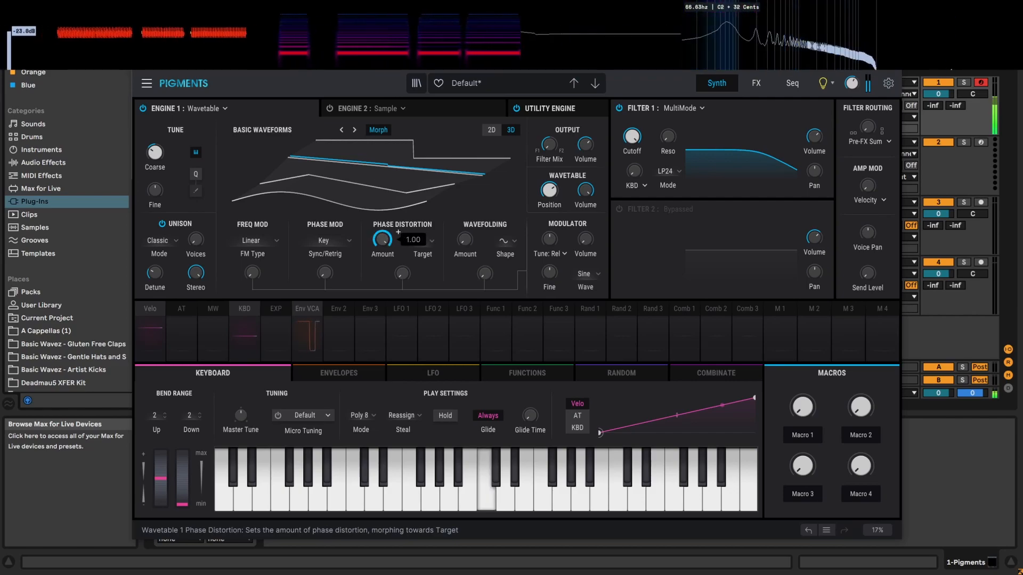
pyautogui.click(433, 242)
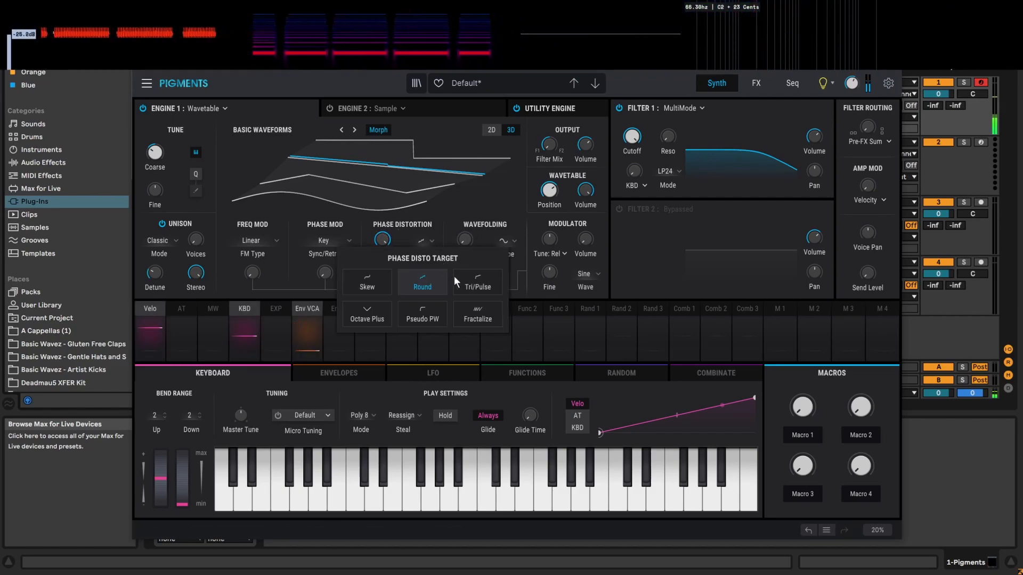
pyautogui.click(467, 282)
pyautogui.moveTo(383, 241); pyautogui.dragTo(383, 301)
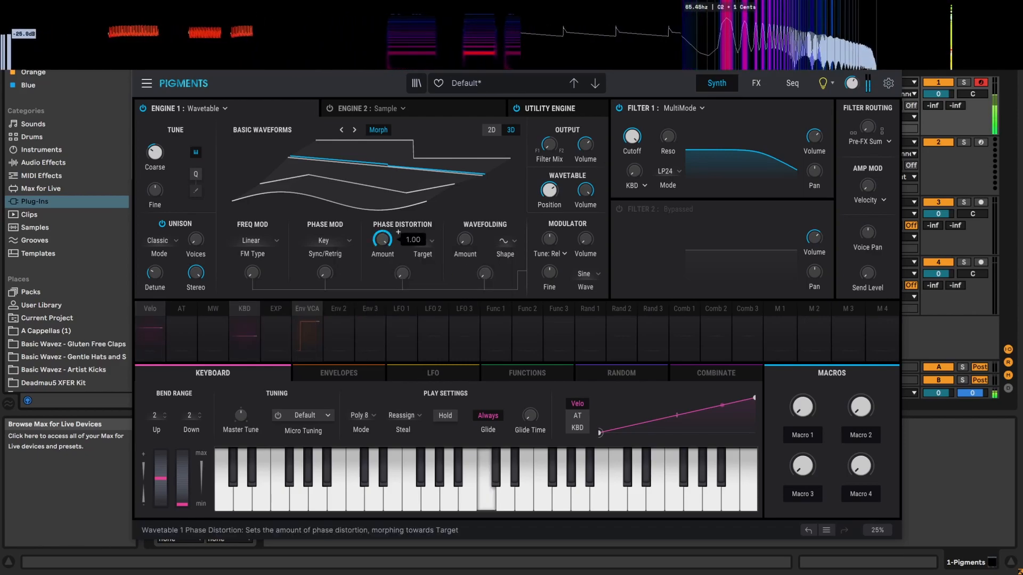
# Audition the Octave Plus and Pseudo PW phase distortion targets with varied amounts, ending with the amount at zero.
pyautogui.click(429, 241)
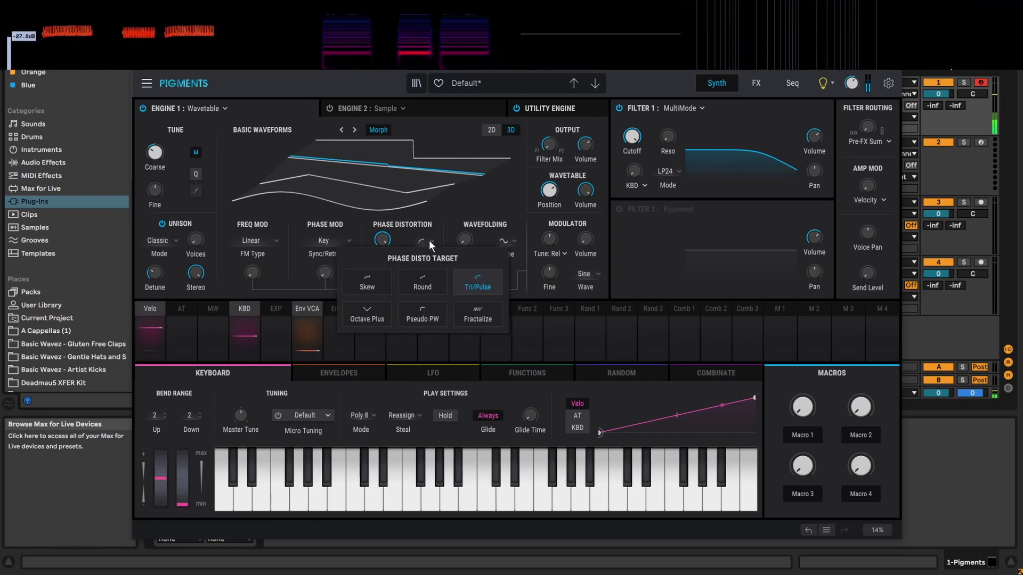
pyautogui.click(374, 318)
pyautogui.moveTo(389, 241)
pyautogui.mouseDown()
pyautogui.moveTo(389, 307)
pyautogui.moveTo(389, 237)
pyautogui.mouseUp()
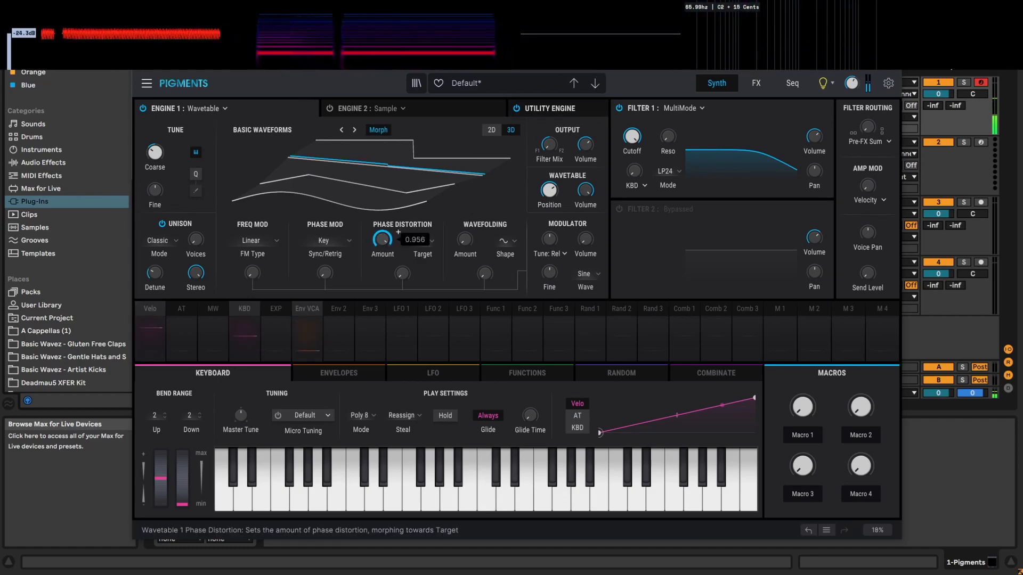
pyautogui.click(432, 241)
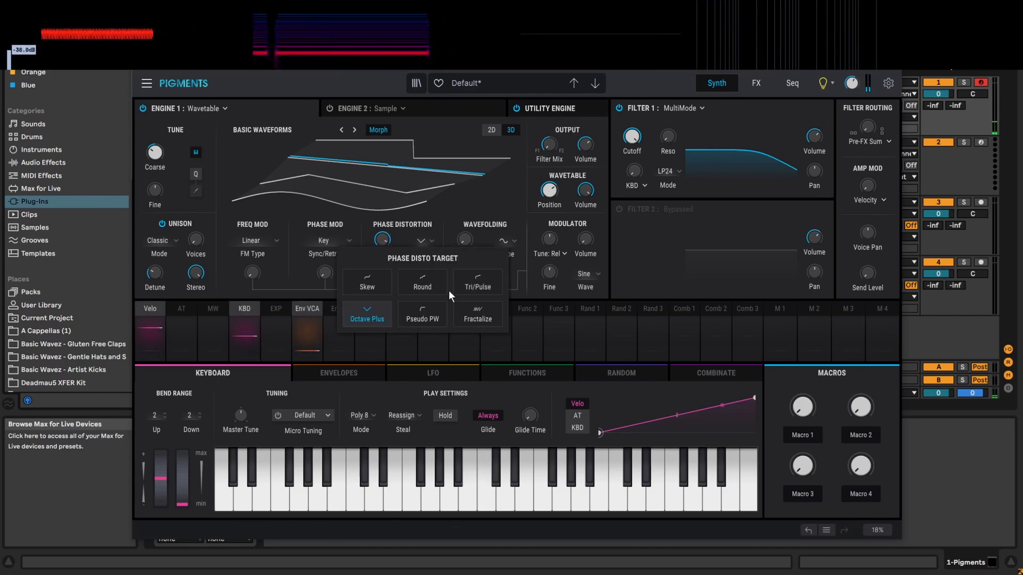
pyautogui.click(433, 319)
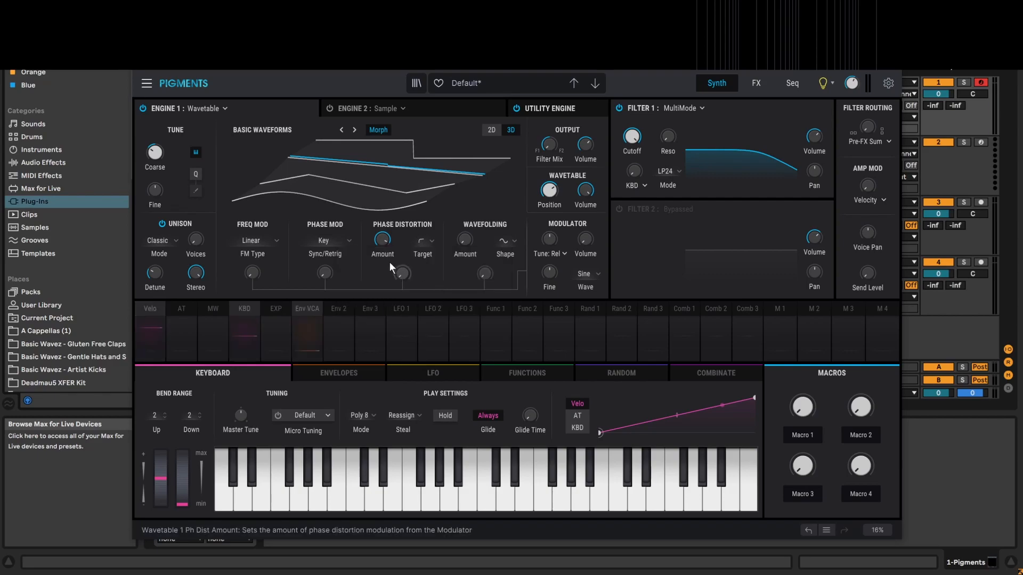
pyautogui.moveTo(382, 239); pyautogui.dragTo(382, 310)
# Audition the Fractalize phase distortion target with varied amounts, then return the amount to zero and the target to Skew.
pyautogui.click(429, 246)
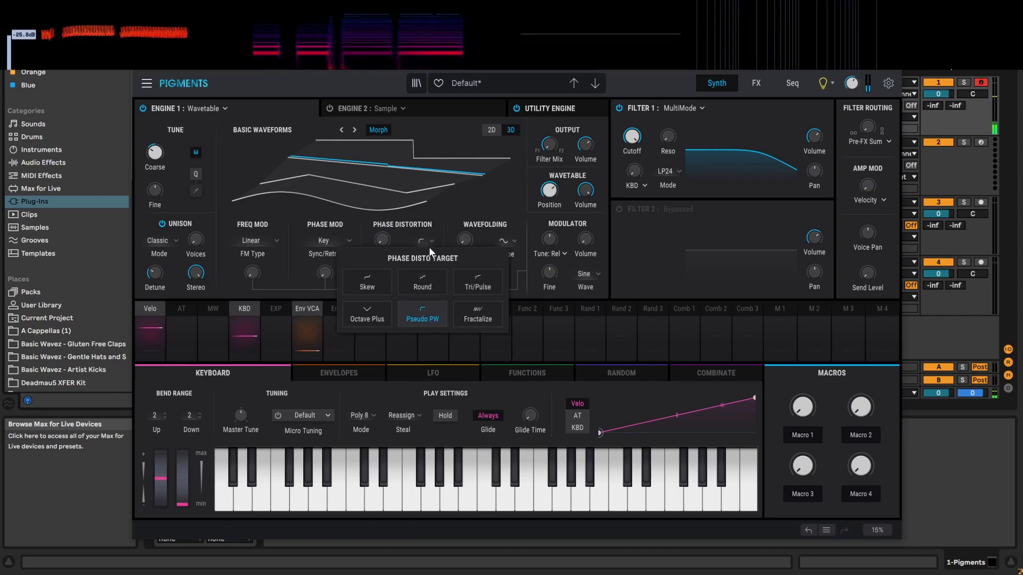
pyautogui.click(476, 313)
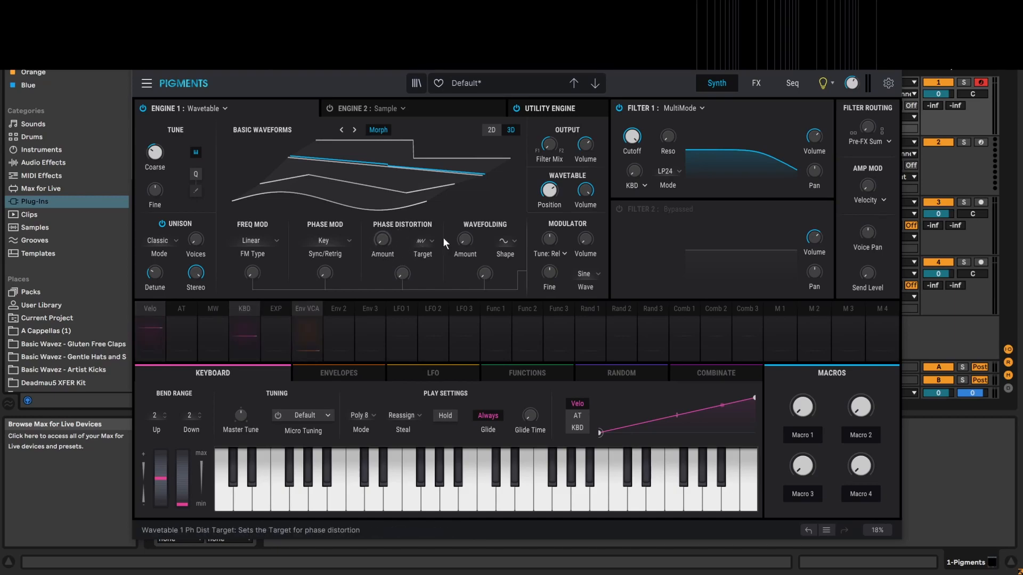
pyautogui.moveTo(384, 240); pyautogui.dragTo(384, 238)
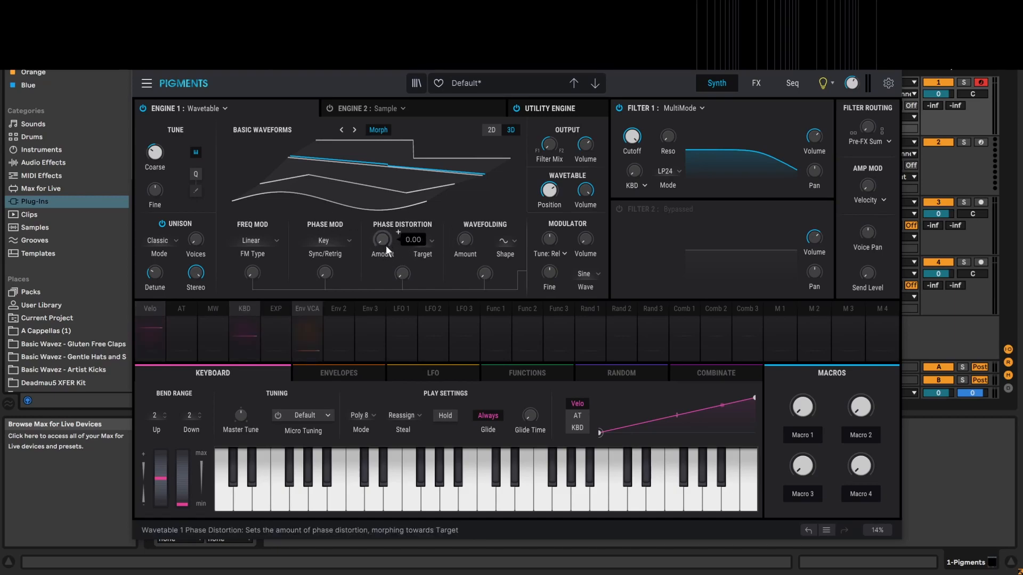
pyautogui.moveTo(379, 238); pyautogui.dragTo(371, 193)
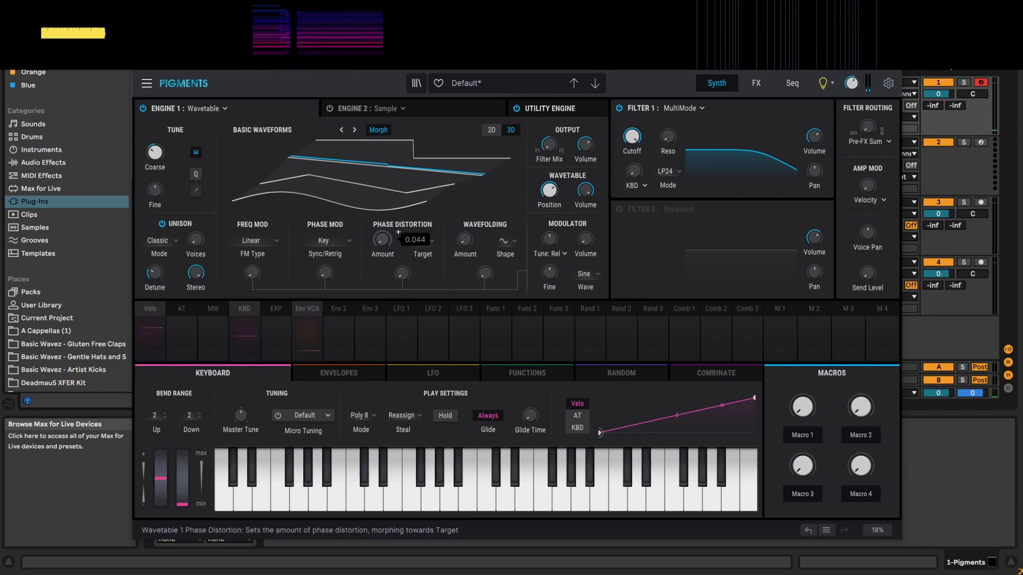
pyautogui.click(426, 245)
pyautogui.click(373, 277)
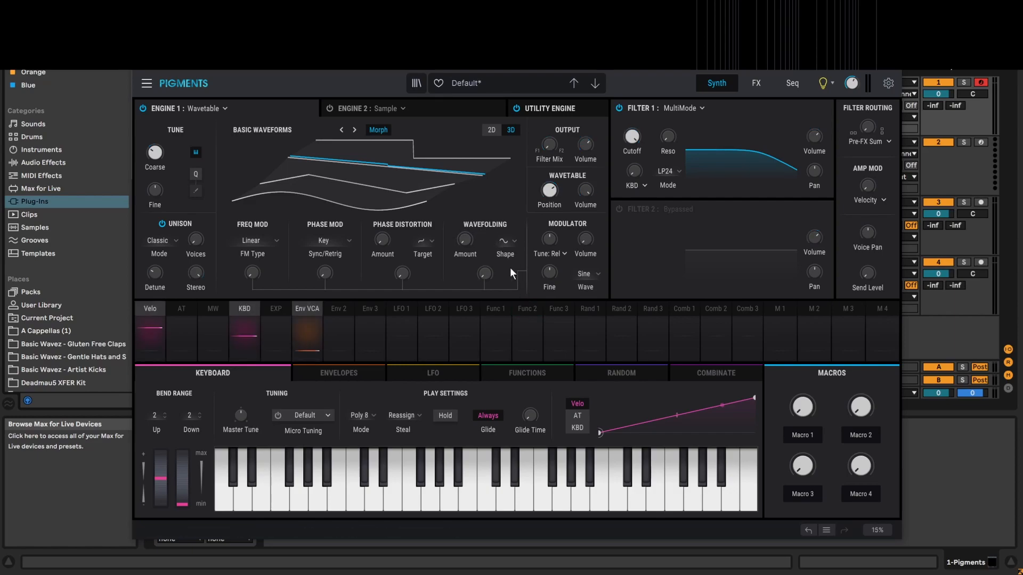
# Sweep the wavefolding amount to about 3.17 on played notes, check the fold shape choices, and return the amount to zero.
pyautogui.moveTo(459, 242); pyautogui.dragTo(449, 193)
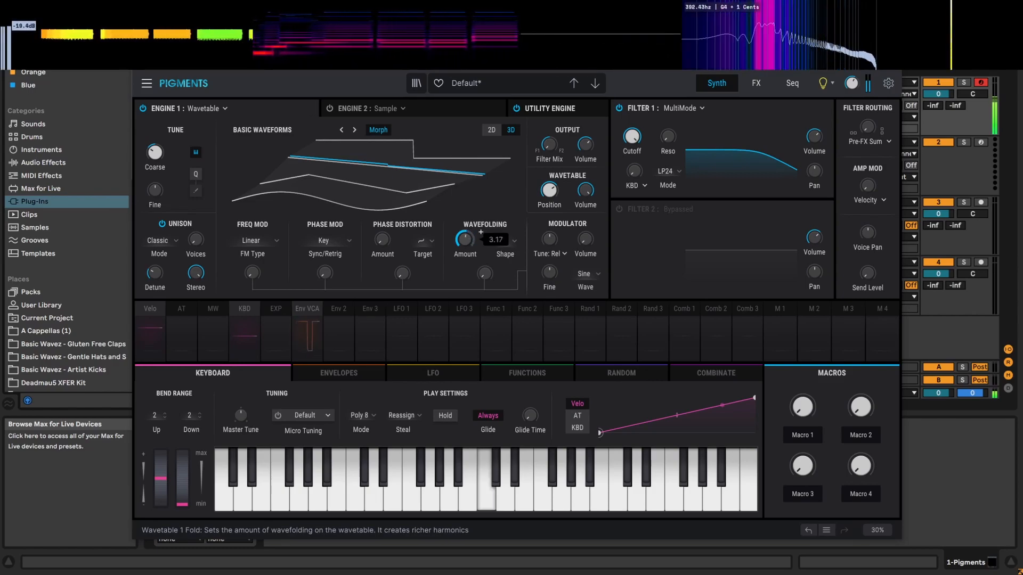
pyautogui.click(513, 243)
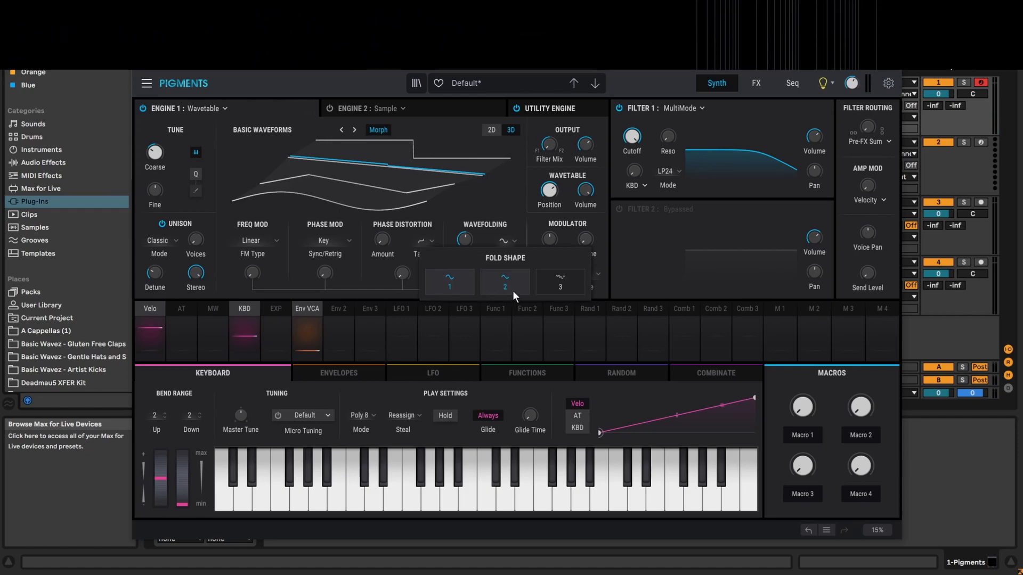
pyautogui.click(504, 216)
pyautogui.moveTo(468, 242)
pyautogui.mouseDown()
pyautogui.moveTo(468, 213)
pyautogui.moveTo(465, 243)
pyautogui.mouseUp()
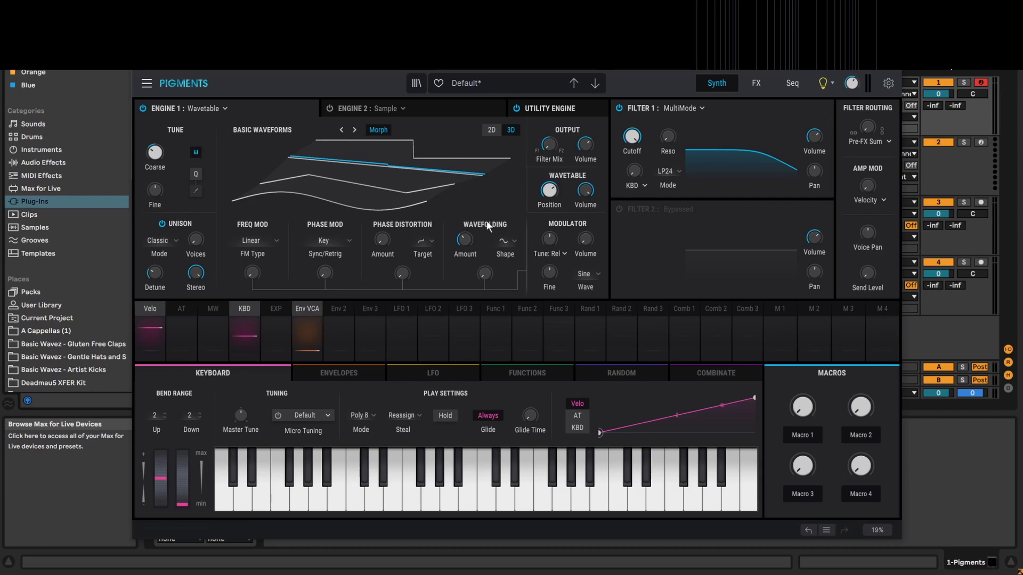
pyautogui.moveTo(468, 239)
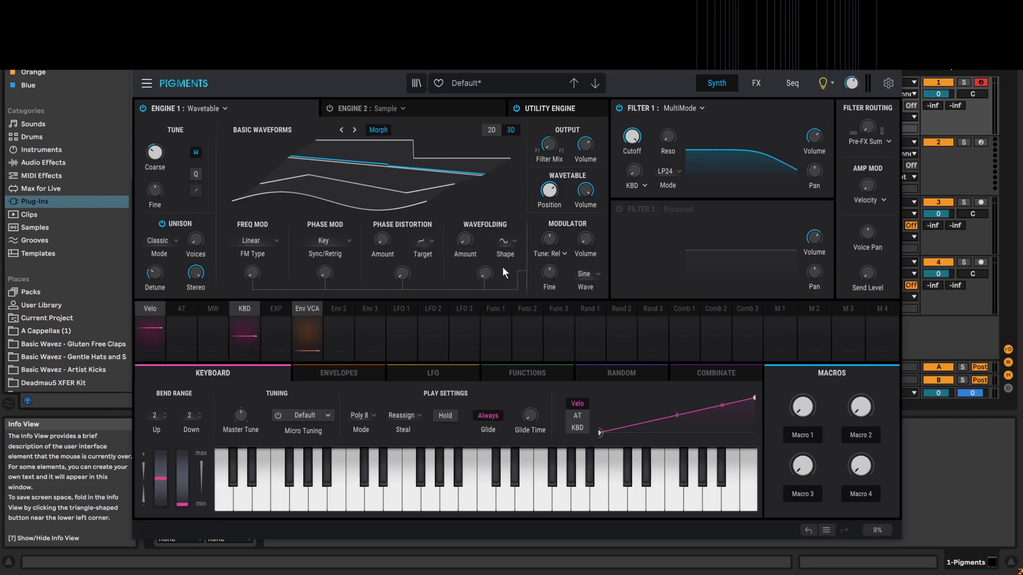
# Compare fold shape 1 with the amount near 3.55 and fold shape 2 with the amount near 4.49 while playing notes.
pyautogui.click(513, 242)
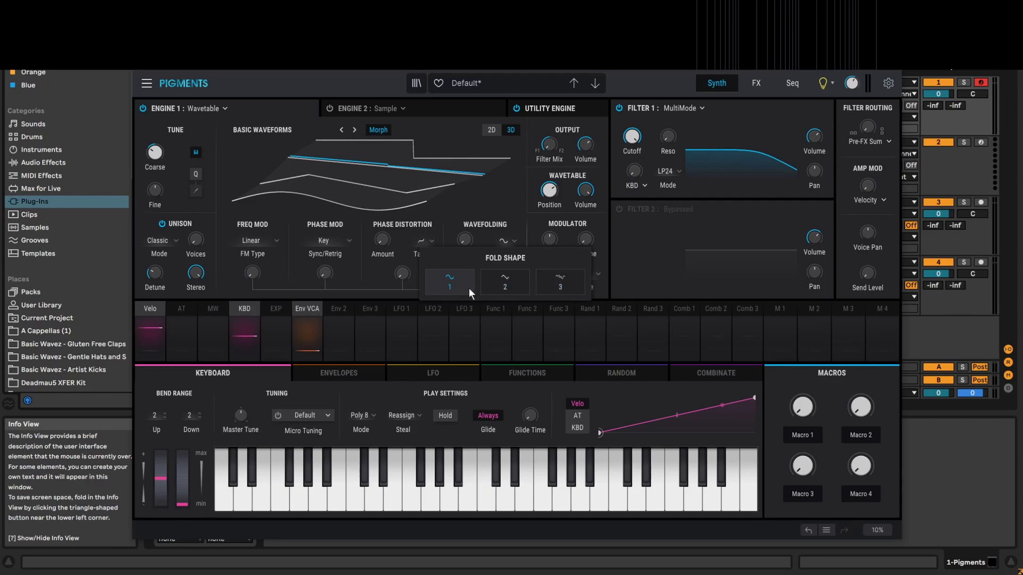
pyautogui.click(447, 280)
pyautogui.moveTo(462, 244); pyautogui.dragTo(462, 184)
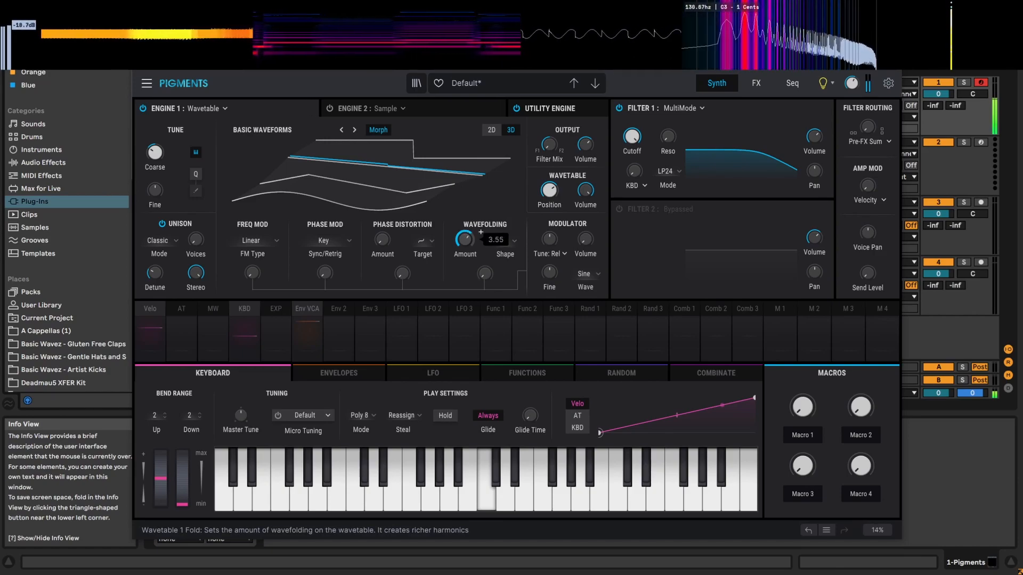
pyautogui.click(507, 243)
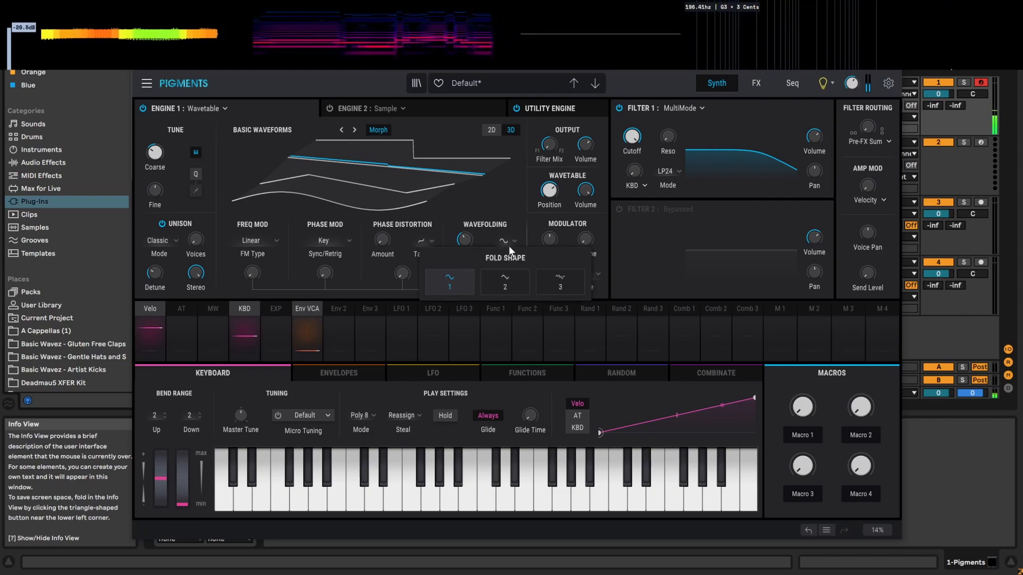
pyautogui.click(507, 281)
pyautogui.moveTo(471, 240); pyautogui.dragTo(480, 232)
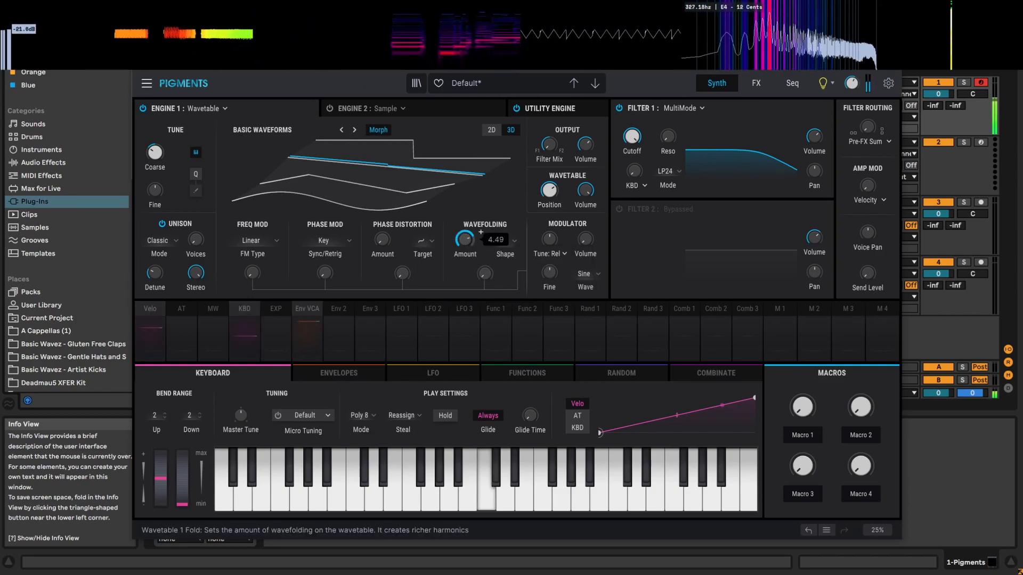
# Set the fold shape to 3, audition varied wavefolding amounts on played notes, and return the amount to zero.
pyautogui.click(513, 241)
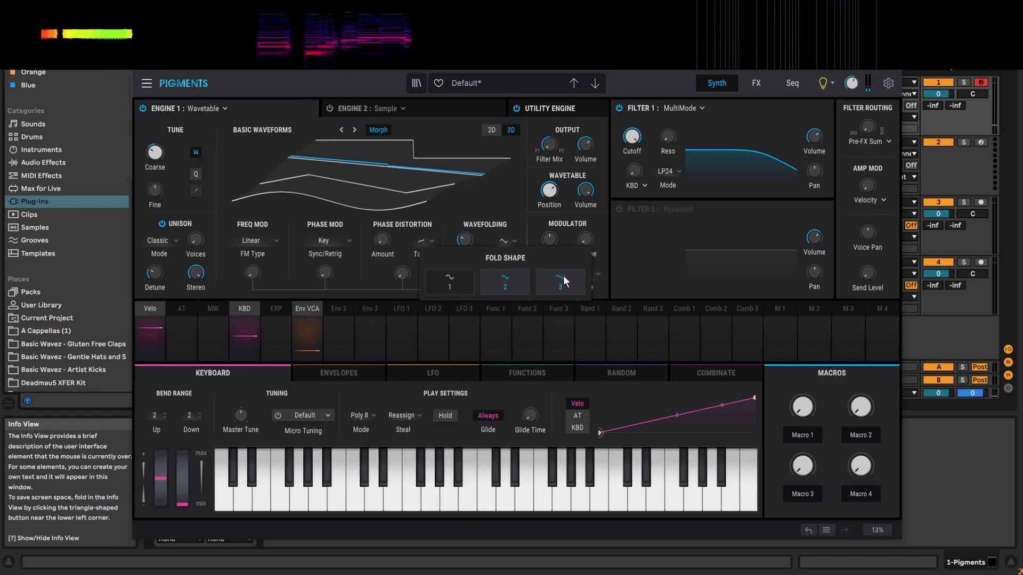
pyautogui.click(563, 278)
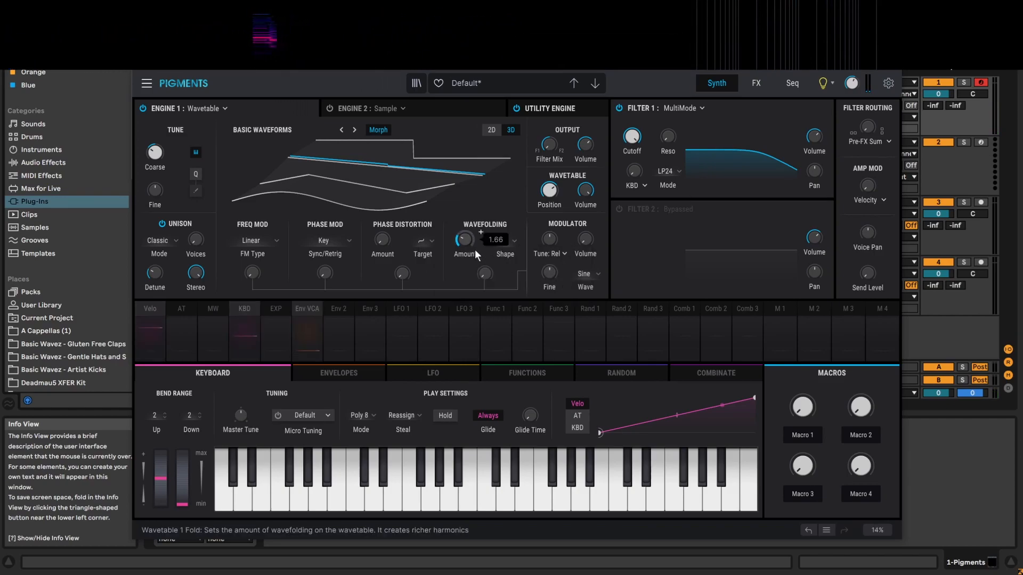
pyautogui.moveTo(464, 241); pyautogui.dragTo(475, 218)
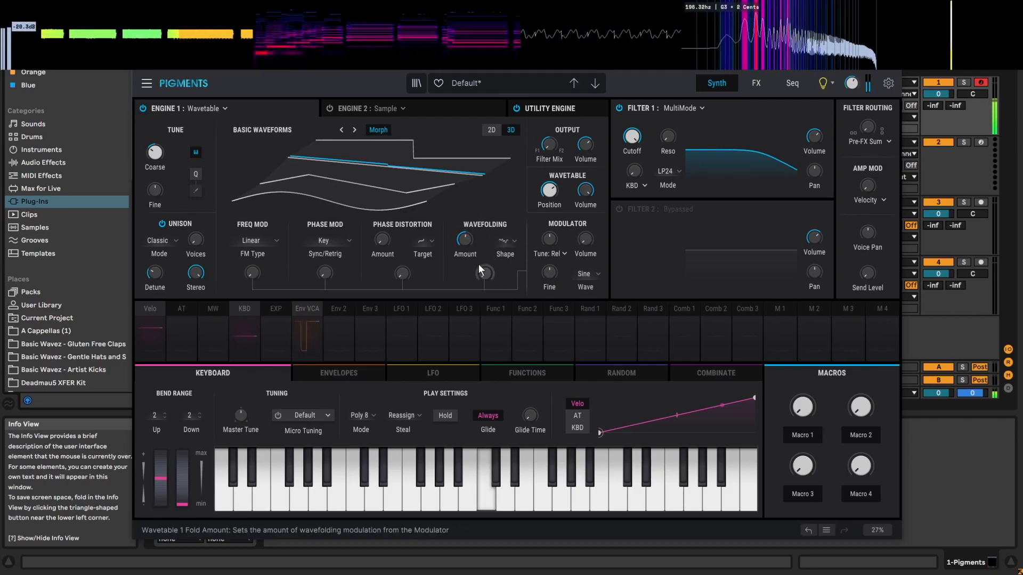
pyautogui.moveTo(484, 274)
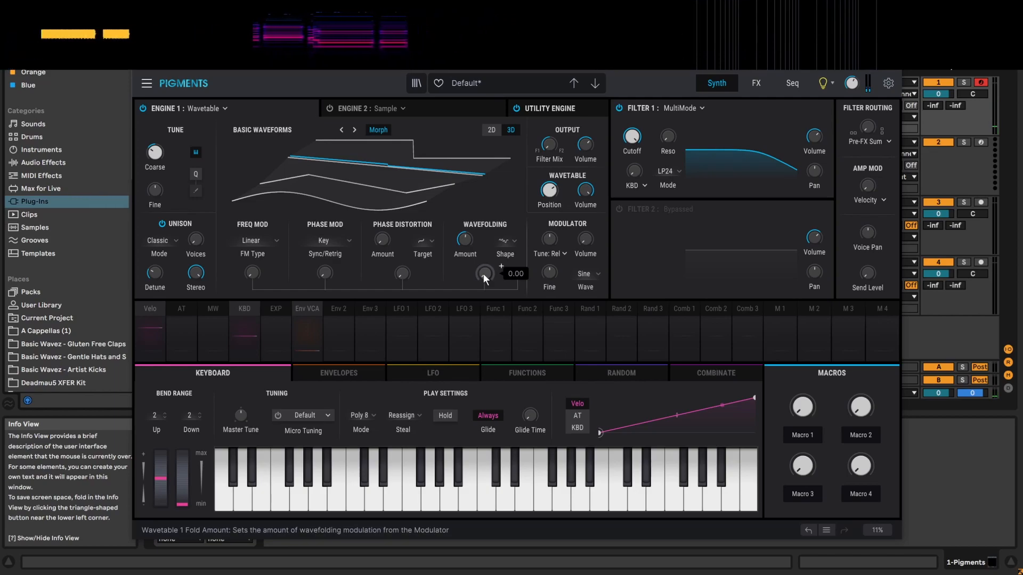
pyautogui.moveTo(474, 240); pyautogui.dragTo(479, 194)
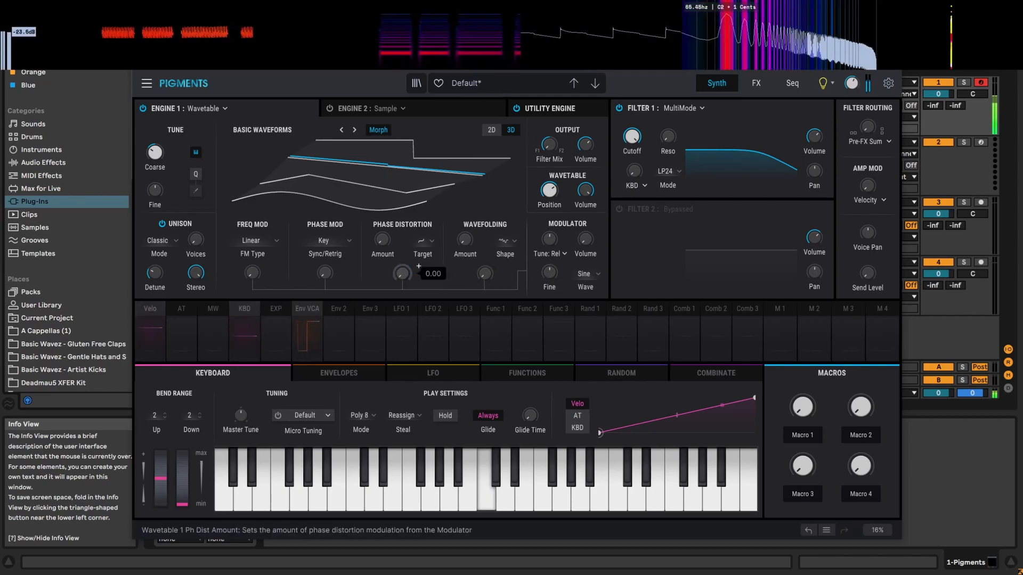
# Try the modulator amounts for phase modulation, frequency modulation and wavefolding on played notes, resetting each to zero.
pyautogui.moveTo(331, 270); pyautogui.dragTo(331, 226)
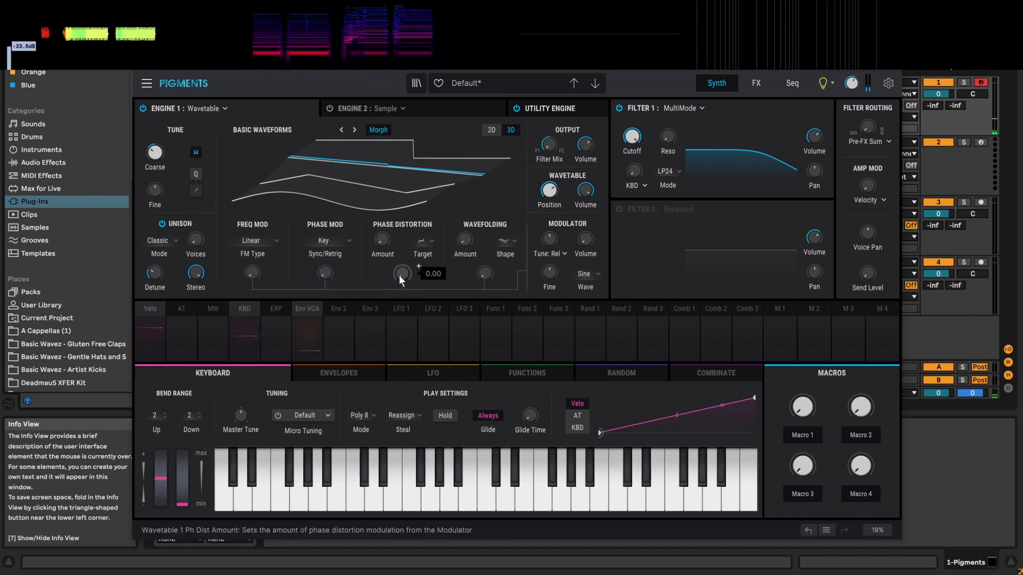
pyautogui.moveTo(328, 273); pyautogui.dragTo(328, 251)
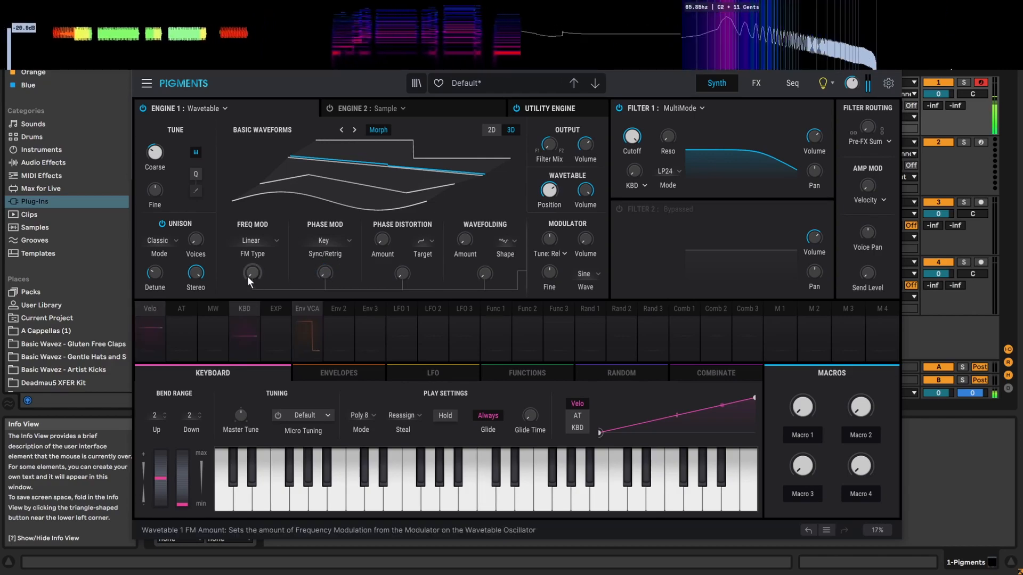
pyautogui.moveTo(252, 273); pyautogui.dragTo(252, 269)
pyautogui.moveTo(484, 273); pyautogui.dragTo(478, 195)
pyautogui.doubleClick(484, 273)
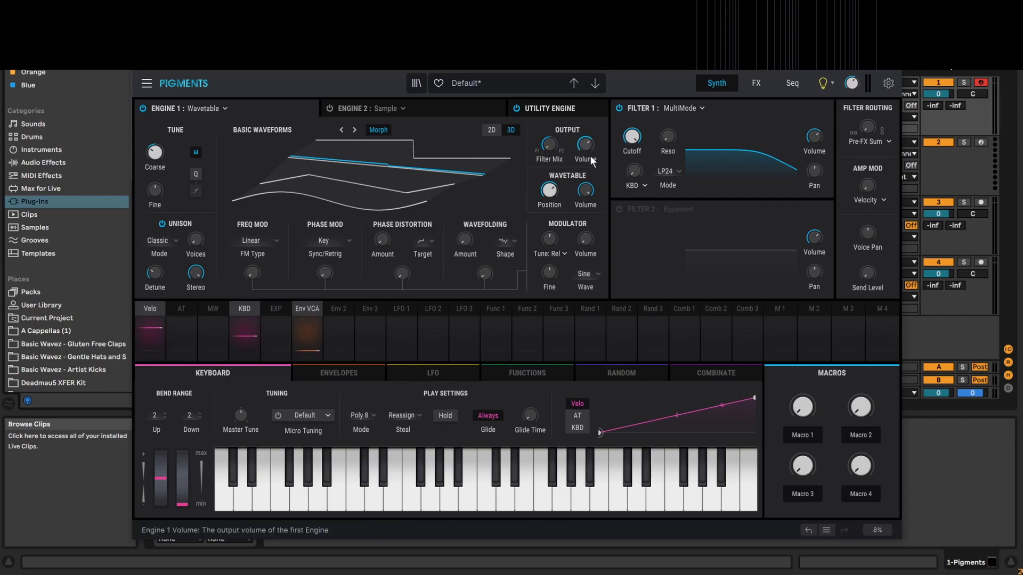
# Move the wavetable Position to the first, sine-like wave and open the Modulator Wave choices.
pyautogui.moveTo(549, 190)
pyautogui.mouseDown()
pyautogui.moveTo(550, 152)
pyautogui.moveTo(550, 218)
pyautogui.moveTo(549, 138)
pyautogui.moveTo(550, 194)
pyautogui.mouseUp()
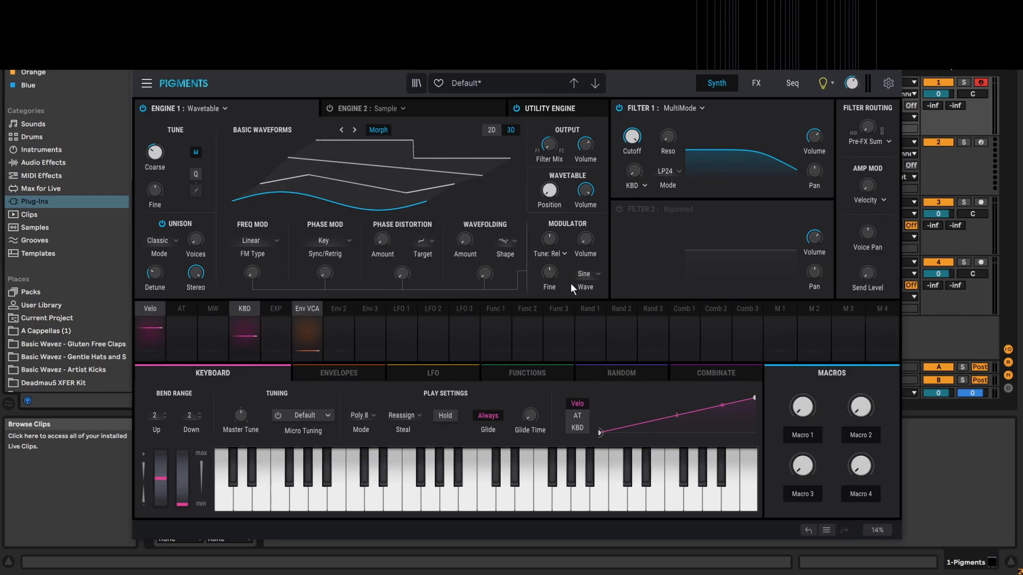
pyautogui.click(596, 274)
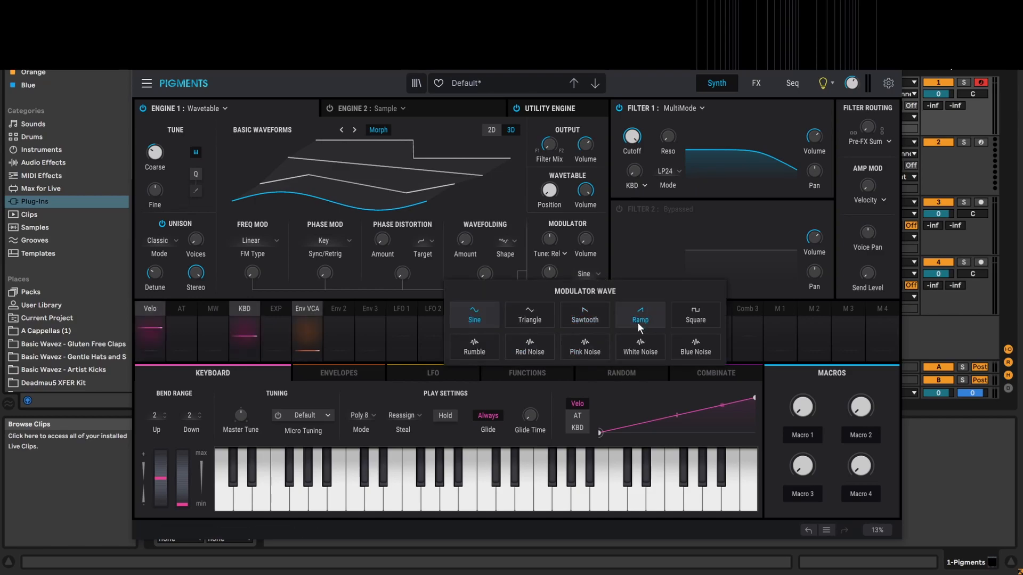
# Try out the tuning of Engine 1's modulator in Relative mode and reset it to its default.
pyautogui.click(563, 253)
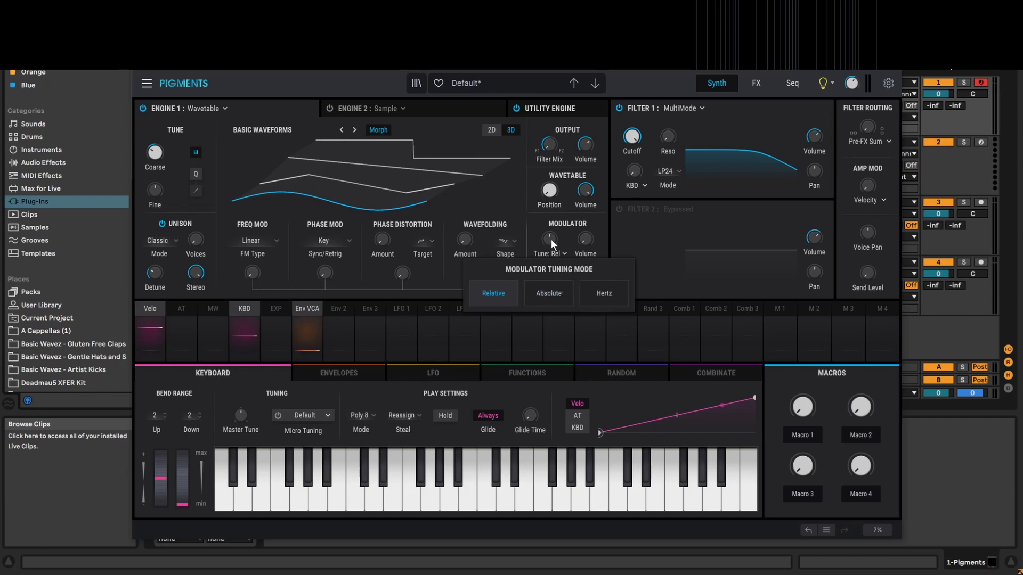
pyautogui.click(550, 236)
pyautogui.moveTo(548, 243)
pyautogui.mouseDown()
pyautogui.moveTo(549, 229)
pyautogui.moveTo(548, 249)
pyautogui.mouseUp()
pyautogui.doubleClick(549, 245)
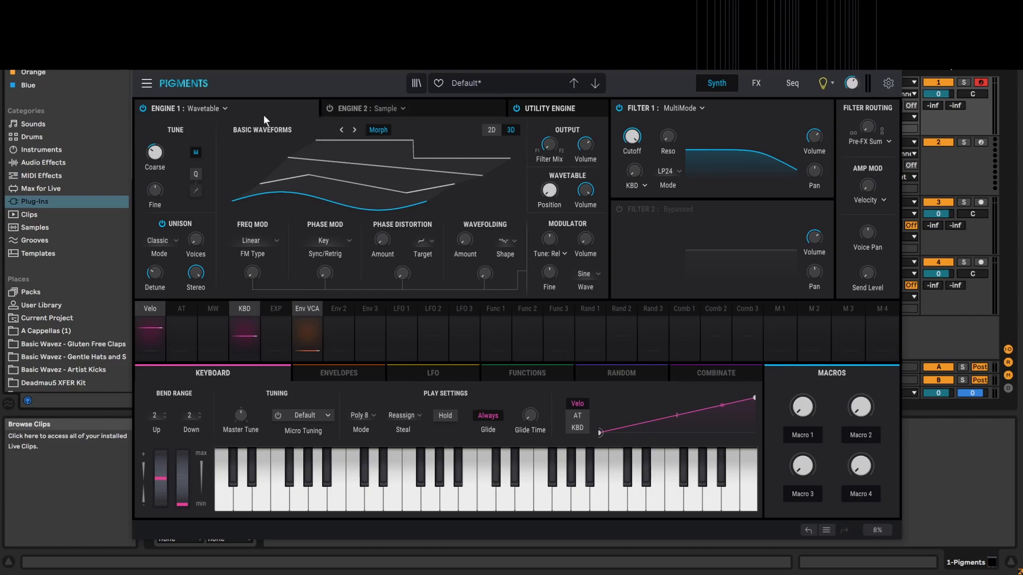
# Change Engine 1 from Wavetable to the Sample type and show its Main view.
pyautogui.click(222, 110)
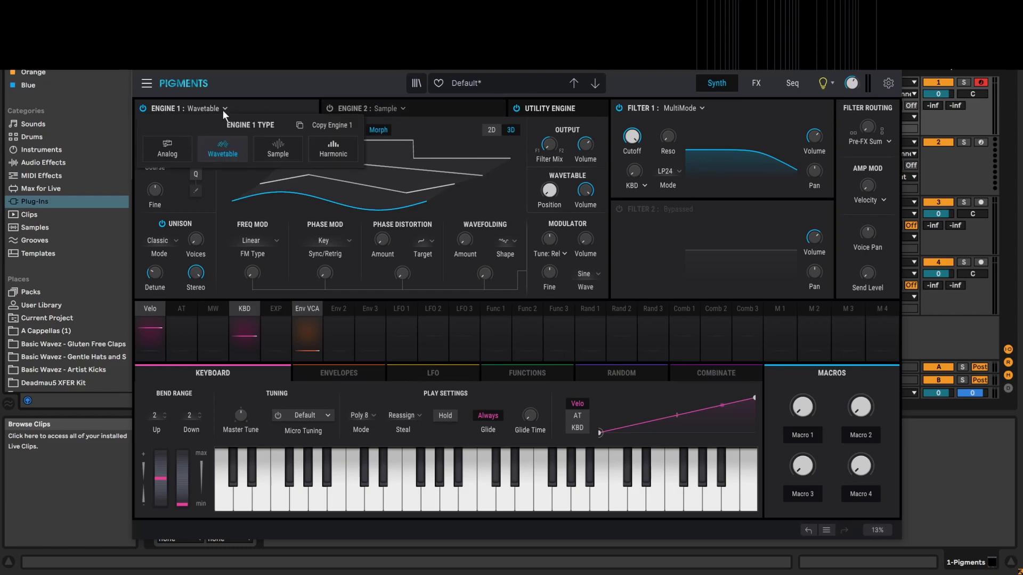
pyautogui.click(278, 151)
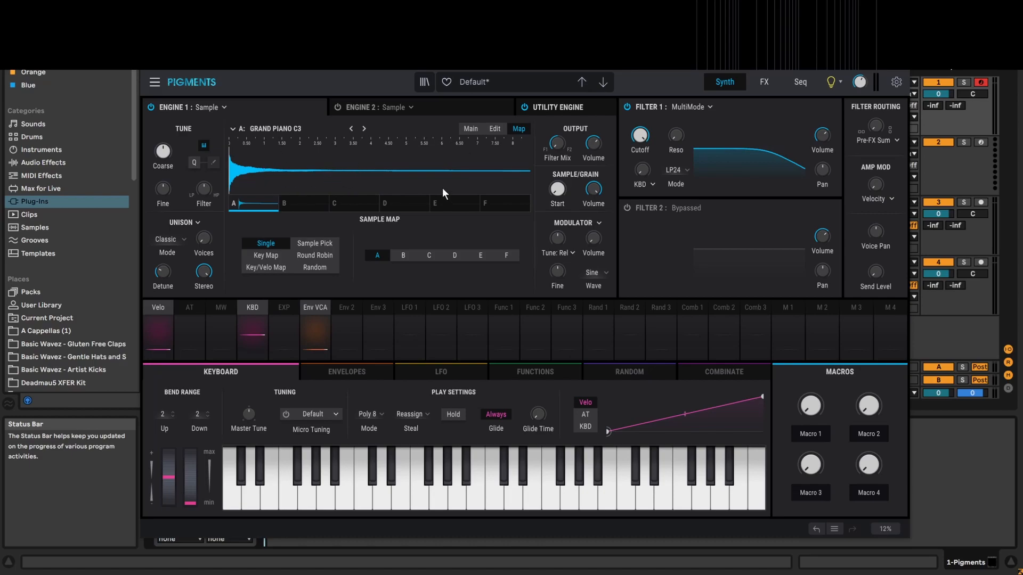
pyautogui.click(470, 130)
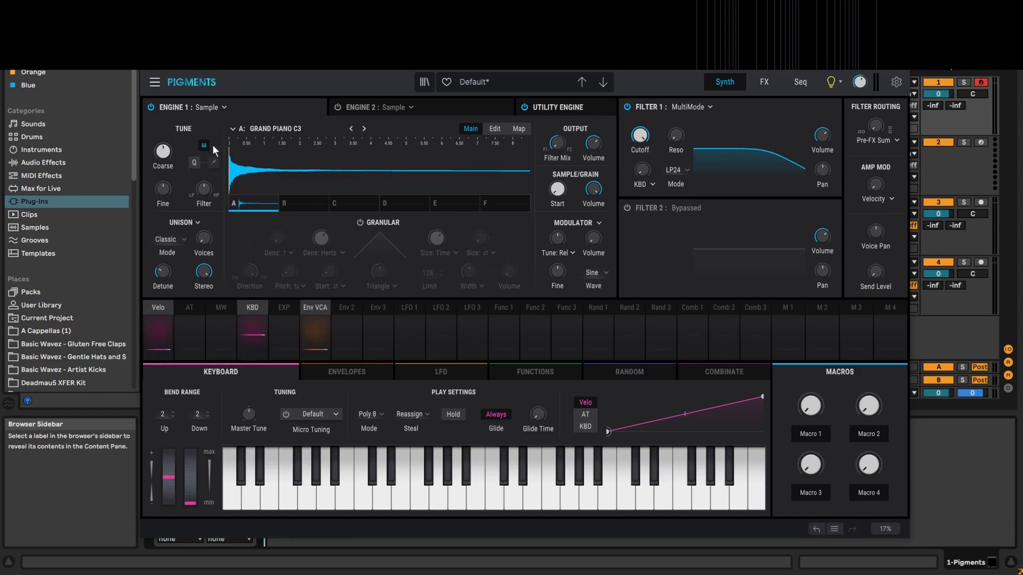
# Switch Engine 1 through the Analog and Wavetable types, return to Sample, and try out the sample Filter.
pyautogui.moveTo(206, 190)
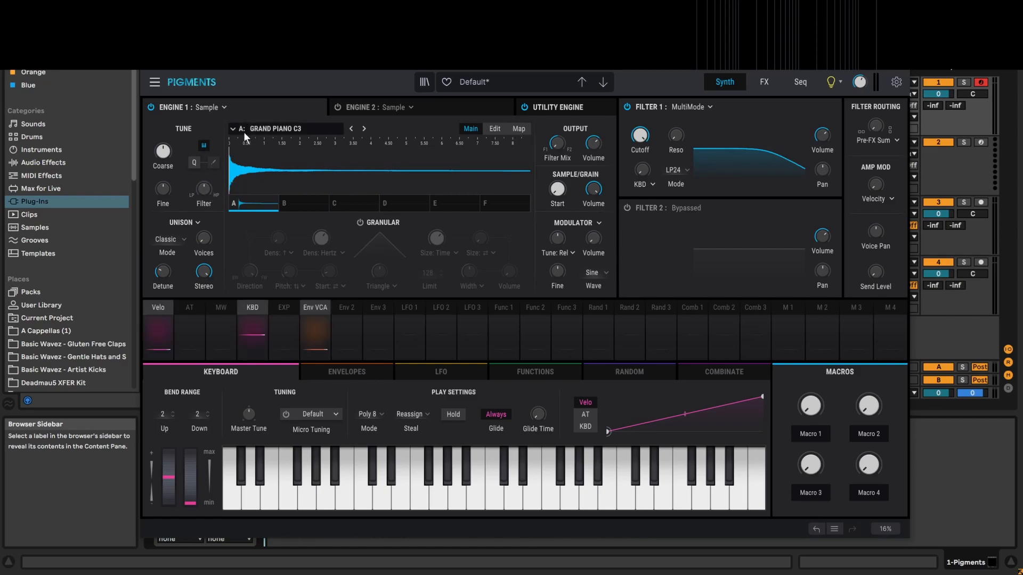
pyautogui.click(211, 108)
pyautogui.click(192, 145)
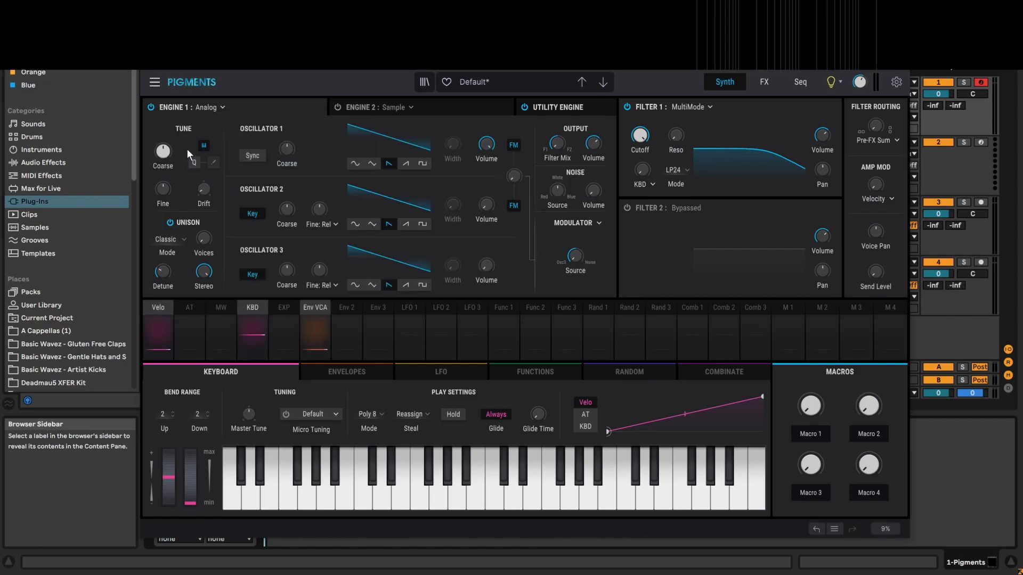
pyautogui.click(193, 106)
pyautogui.click(219, 144)
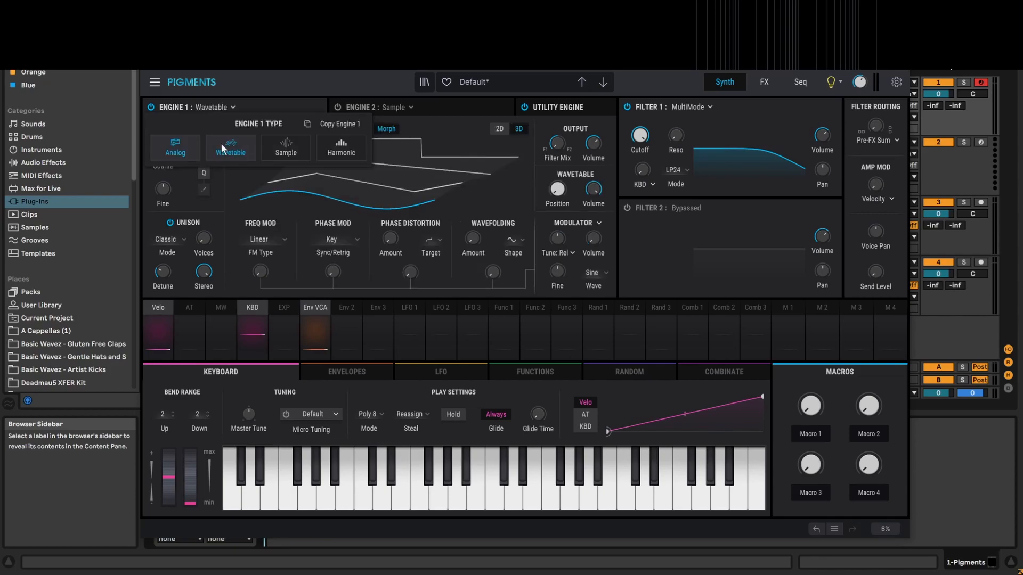
pyautogui.click(221, 106)
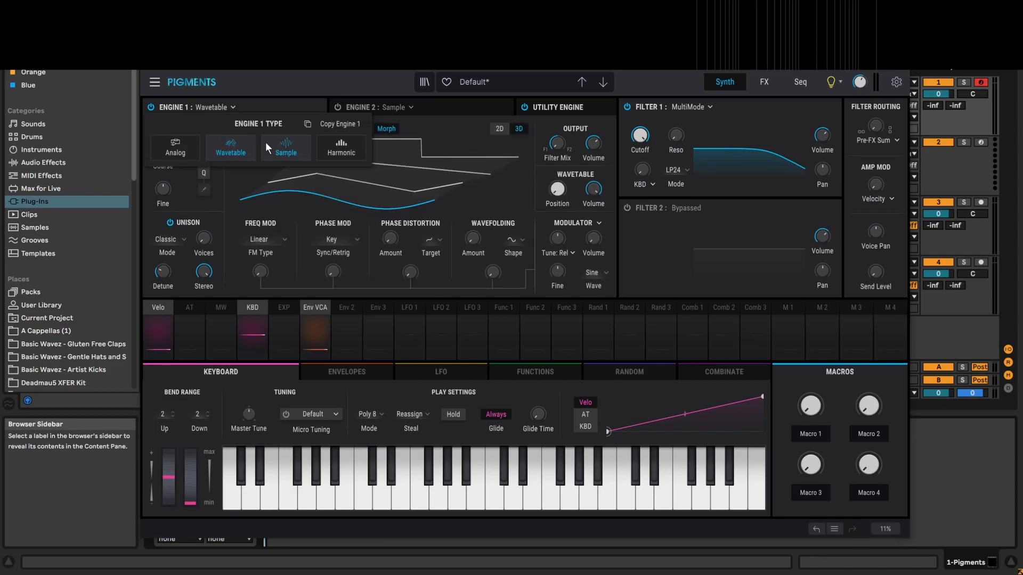
pyautogui.click(277, 149)
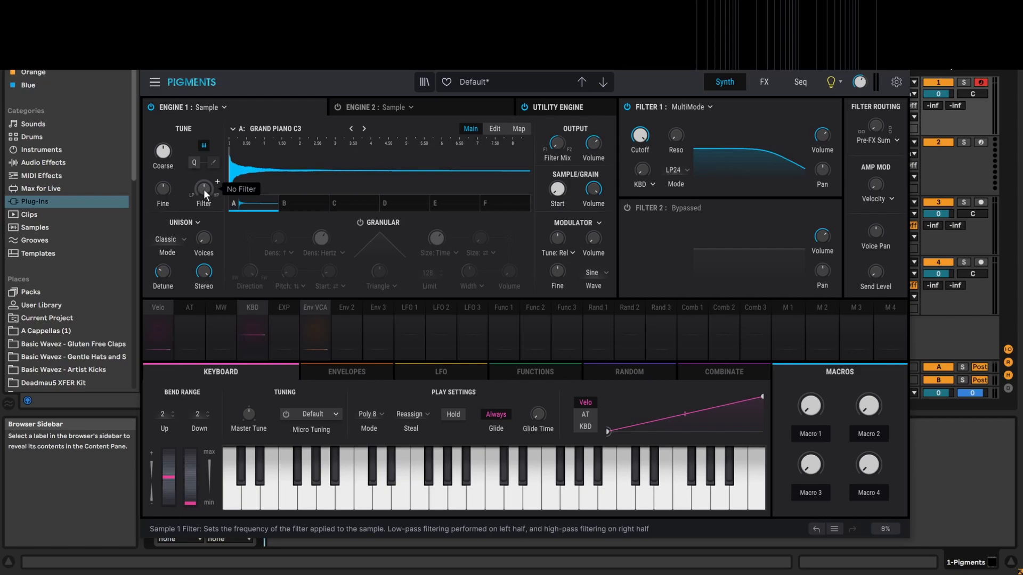
pyautogui.moveTo(205, 193)
pyautogui.mouseDown()
pyautogui.moveTo(206, 216)
pyautogui.moveTo(209, 187)
pyautogui.mouseUp()
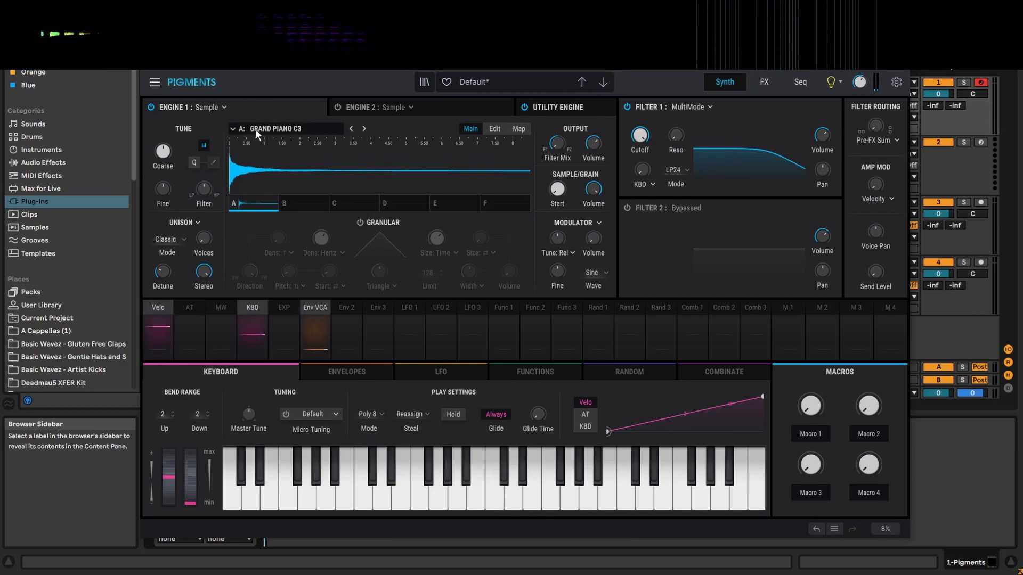
# Audition E-Piano samples in slot A's sample browser, turn the preview off, and try out the preview volume.
pyautogui.click(276, 123)
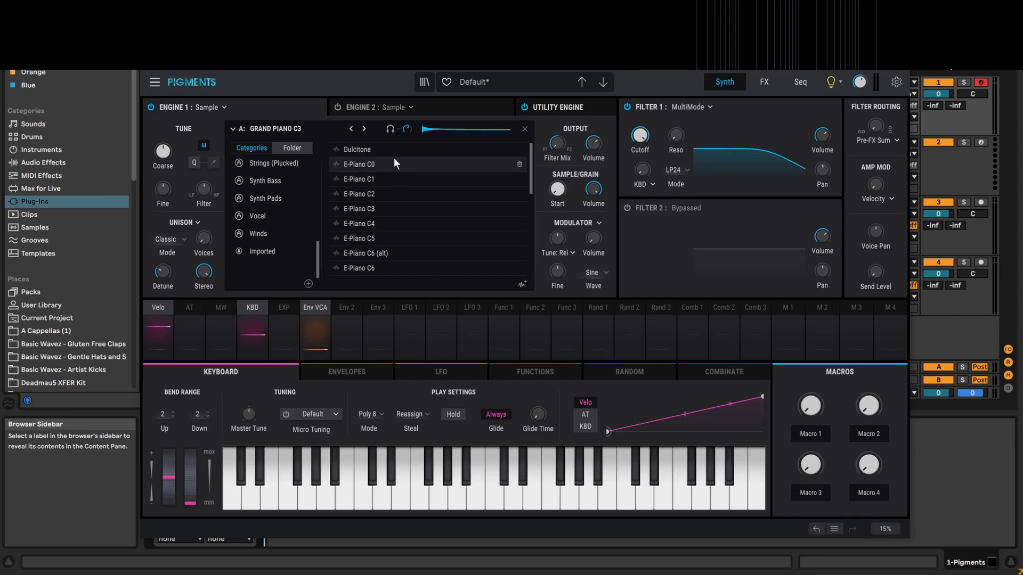
pyautogui.click(390, 129)
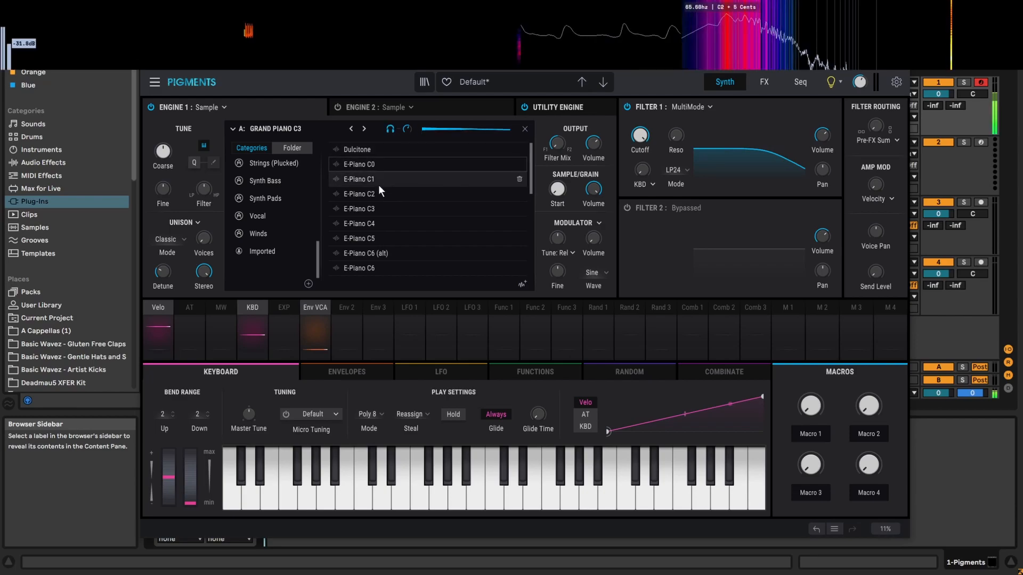
pyautogui.click(385, 165)
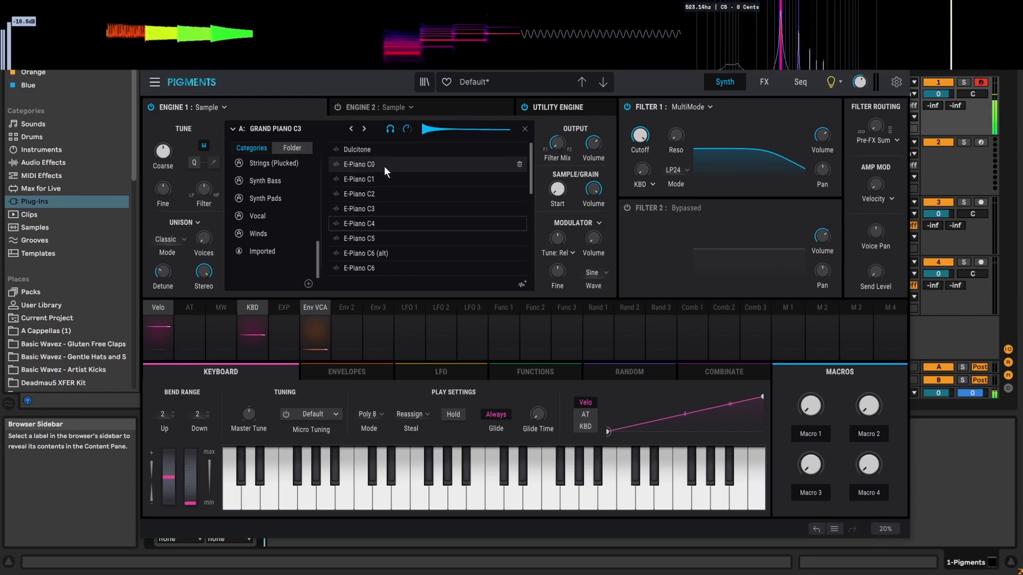
pyautogui.scroll(-3, 394, 213)
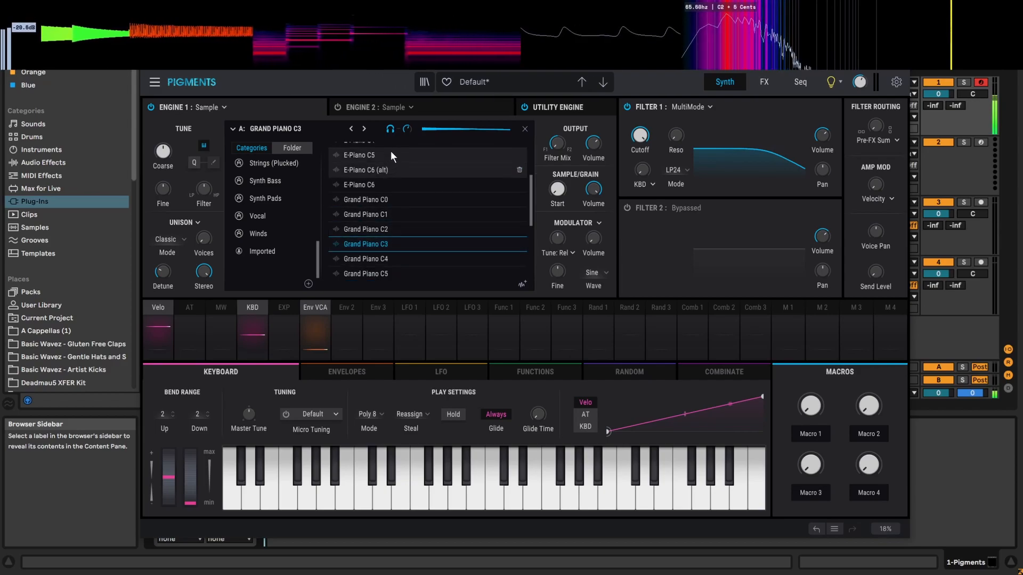
pyautogui.click(391, 129)
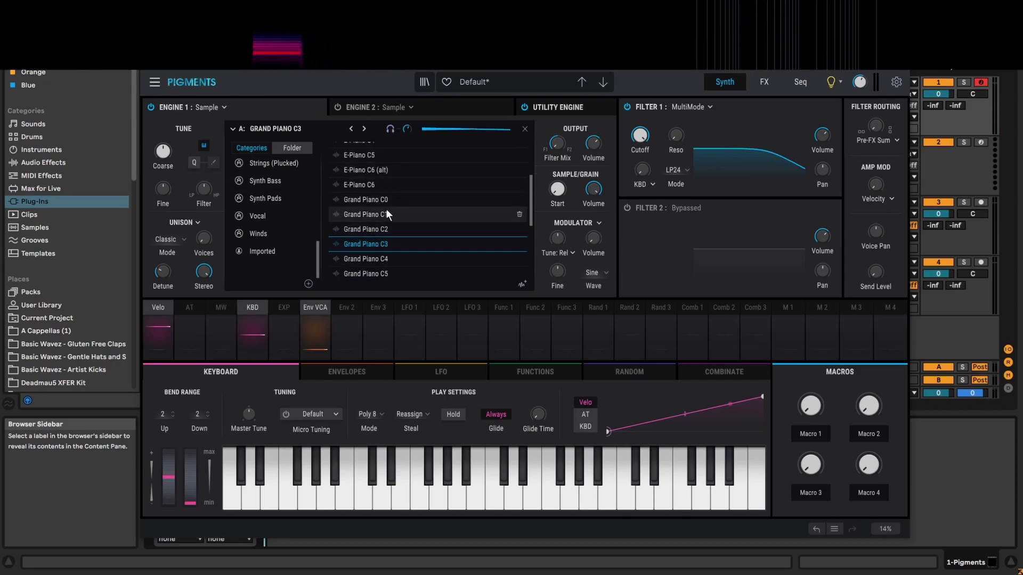
pyautogui.moveTo(406, 129); pyautogui.dragTo(406, 142)
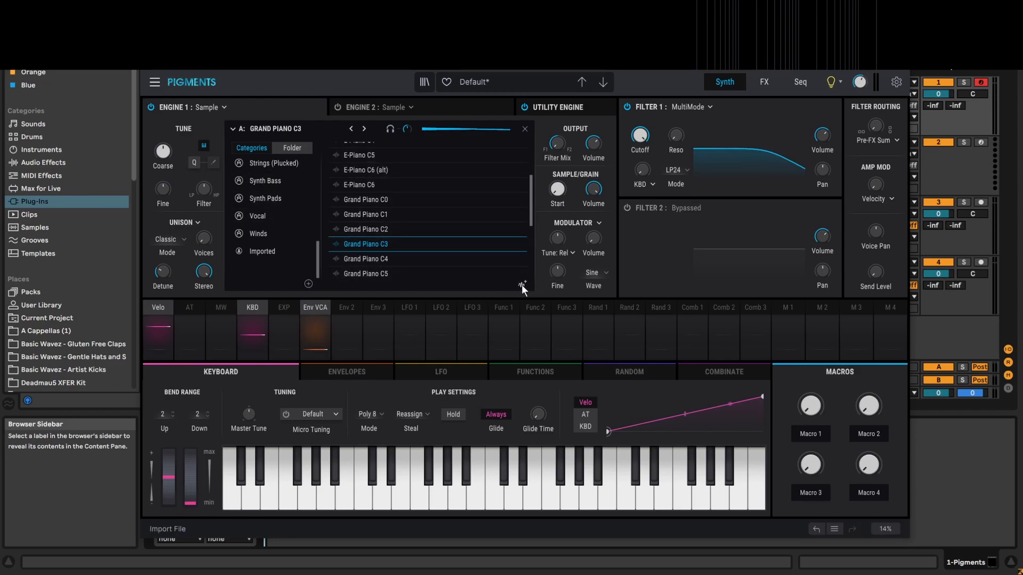
# Look through the sample categories for slot A and close the sample browser without choosing another sample.
pyautogui.scroll(2, 303, 232)
pyautogui.scroll(10, 303, 232)
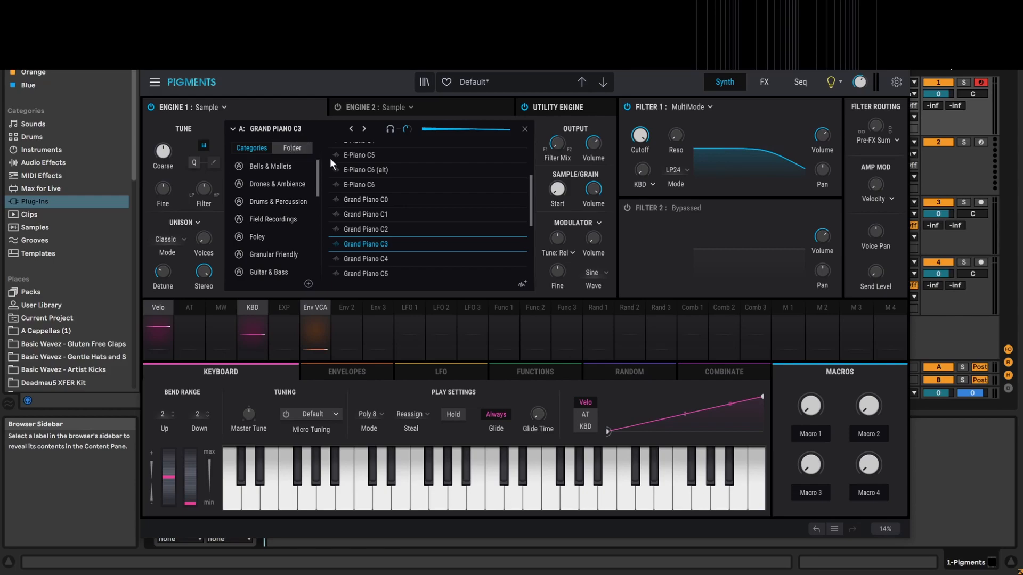
pyautogui.scroll(-6, 269, 187)
pyautogui.scroll(5, 281, 193)
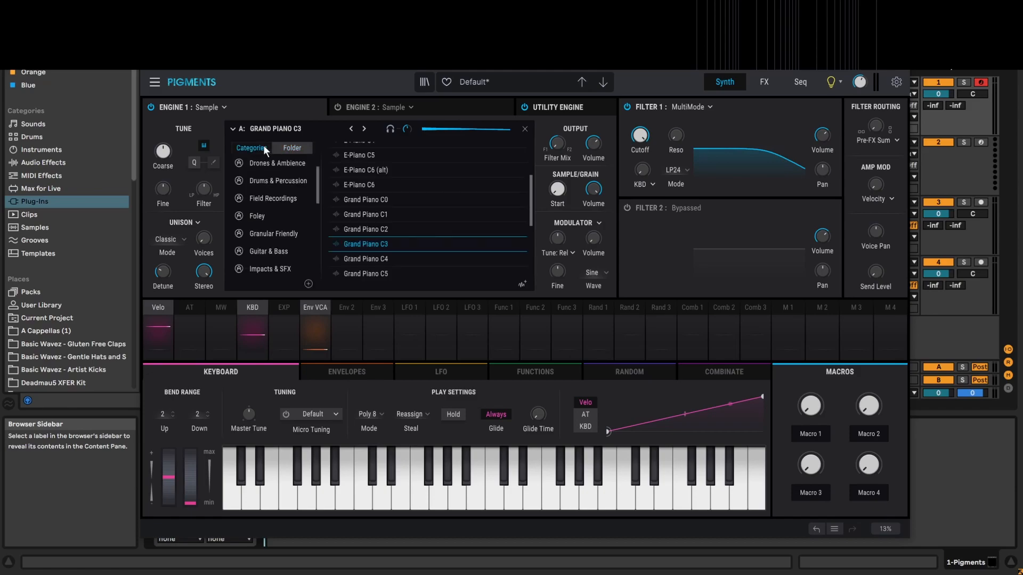
pyautogui.click(524, 129)
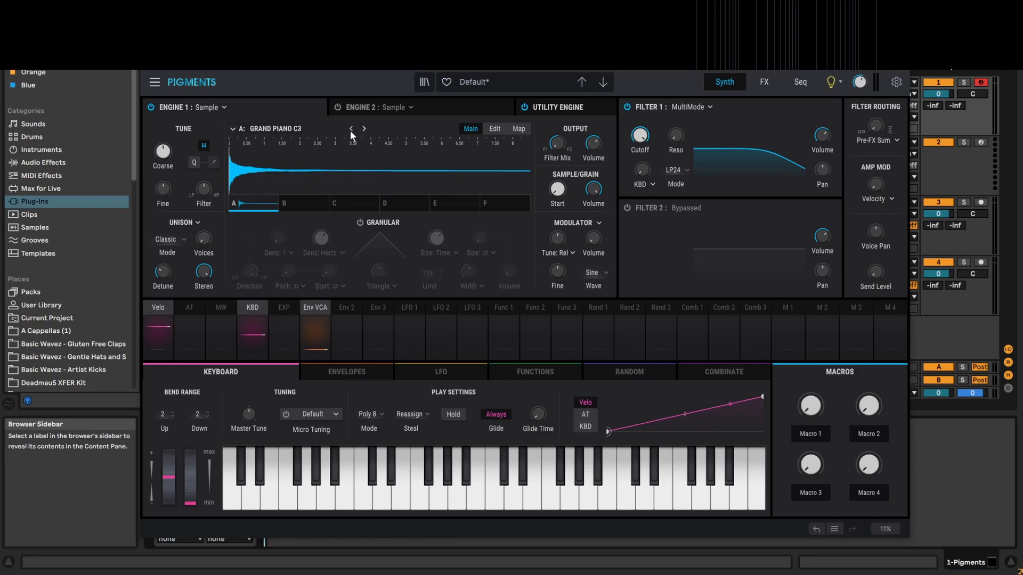
# View the sample engine's Edit and Map pages and return to the Main view.
pyautogui.click(493, 129)
pyautogui.click(514, 130)
pyautogui.click(489, 130)
pyautogui.click(477, 129)
# Load the Jungle - Busy sample from the Field Recordings category into empty slot B.
pyautogui.click(343, 203)
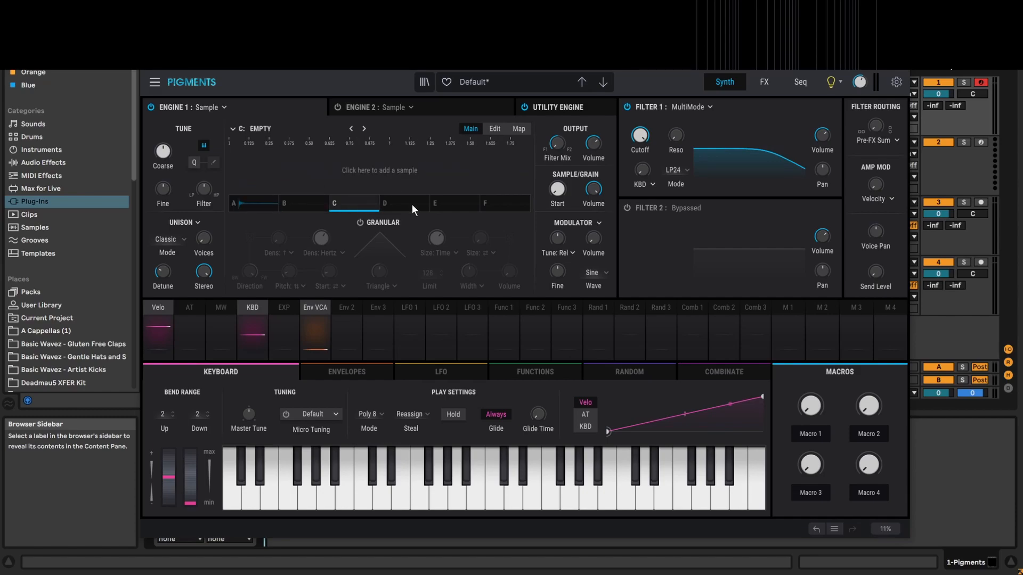
pyautogui.click(298, 201)
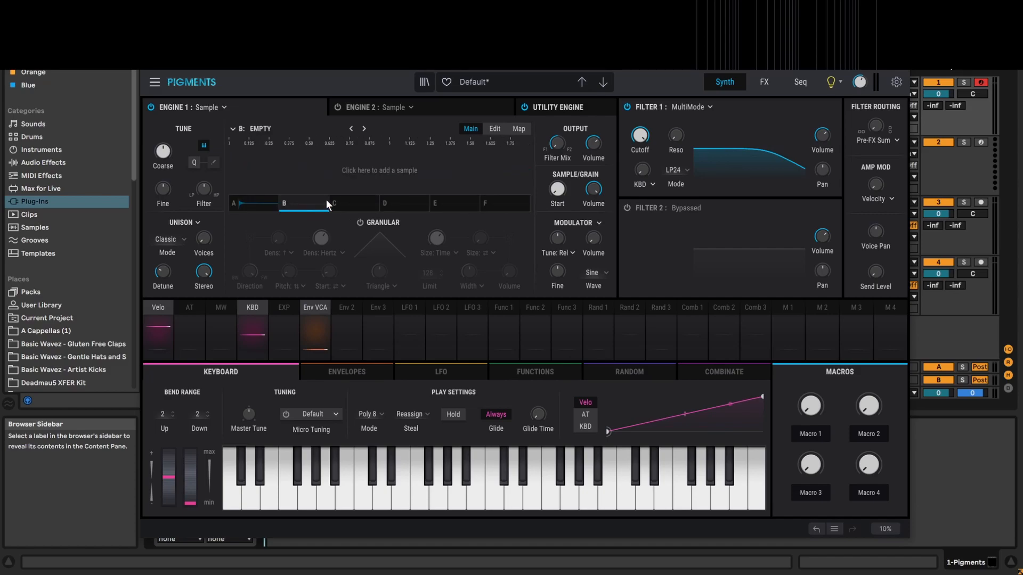
pyautogui.click(373, 169)
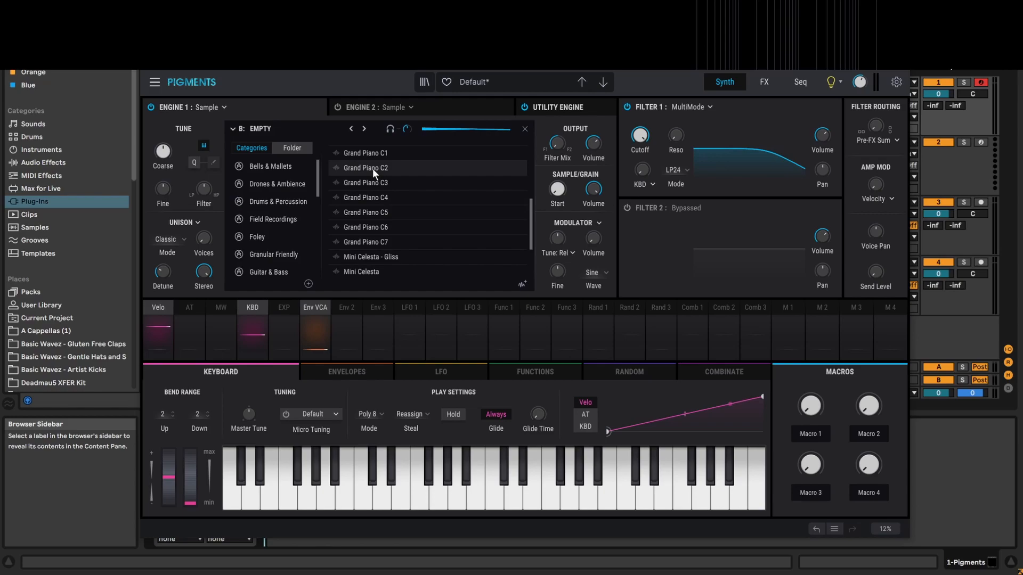
pyautogui.click(285, 216)
pyautogui.click(388, 200)
pyautogui.click(525, 128)
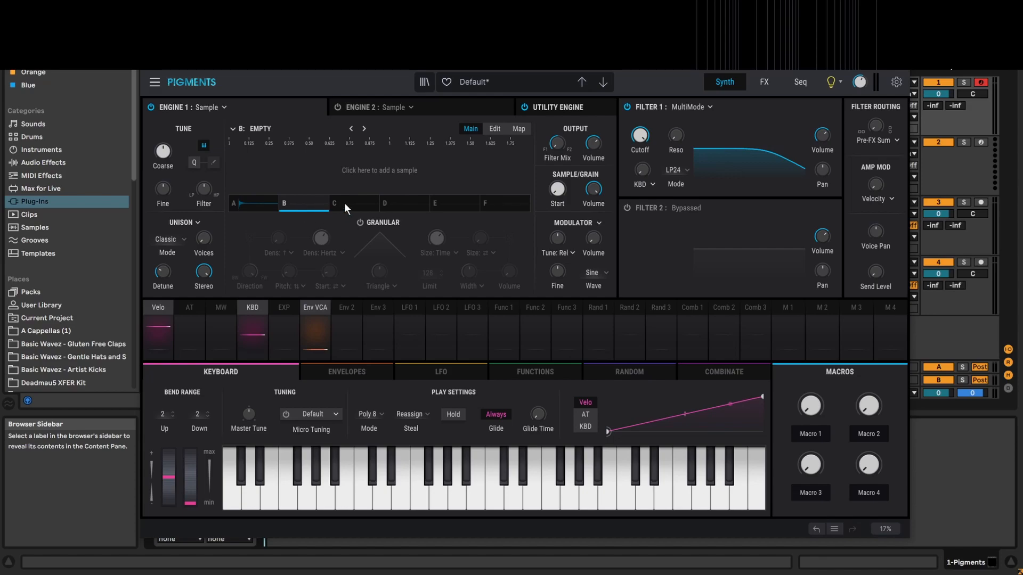
pyautogui.click(352, 171)
pyautogui.doubleClick(392, 196)
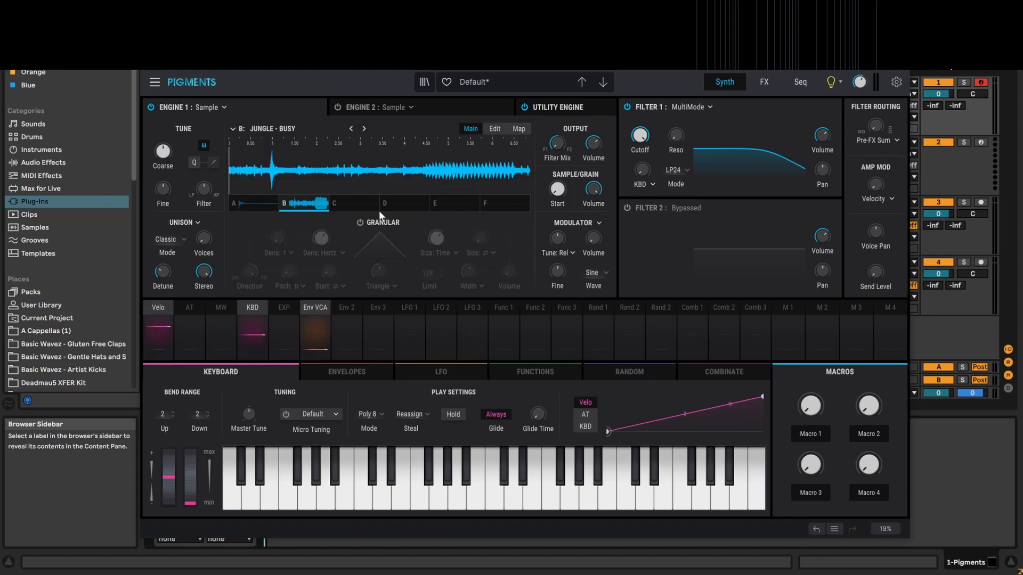
# Play notes to compare the Jungle - Busy sample in slot B with the Grand Piano C3 sample in slot A.
pyautogui.press('a')
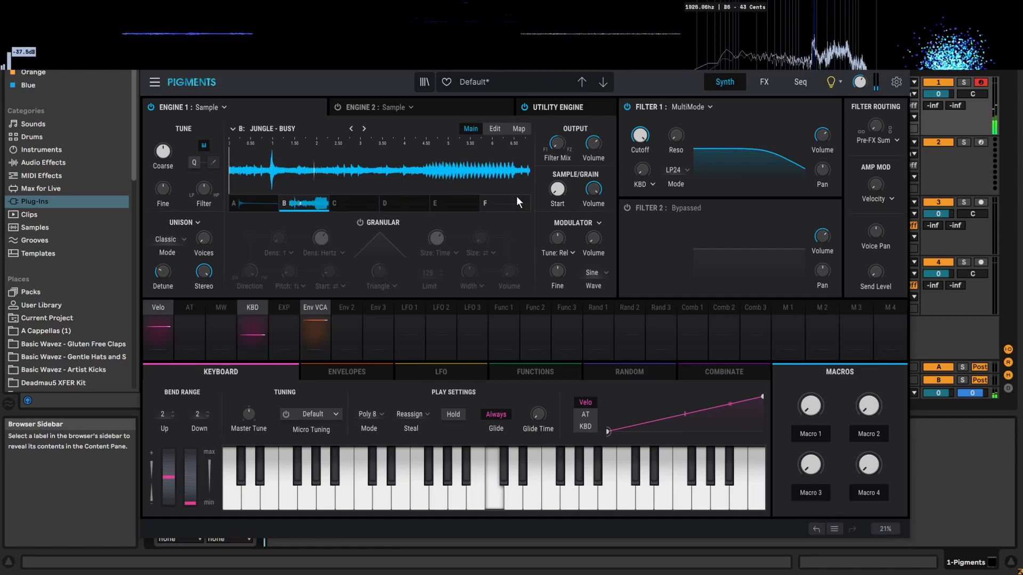
pyautogui.click(266, 203)
pyautogui.press('a')
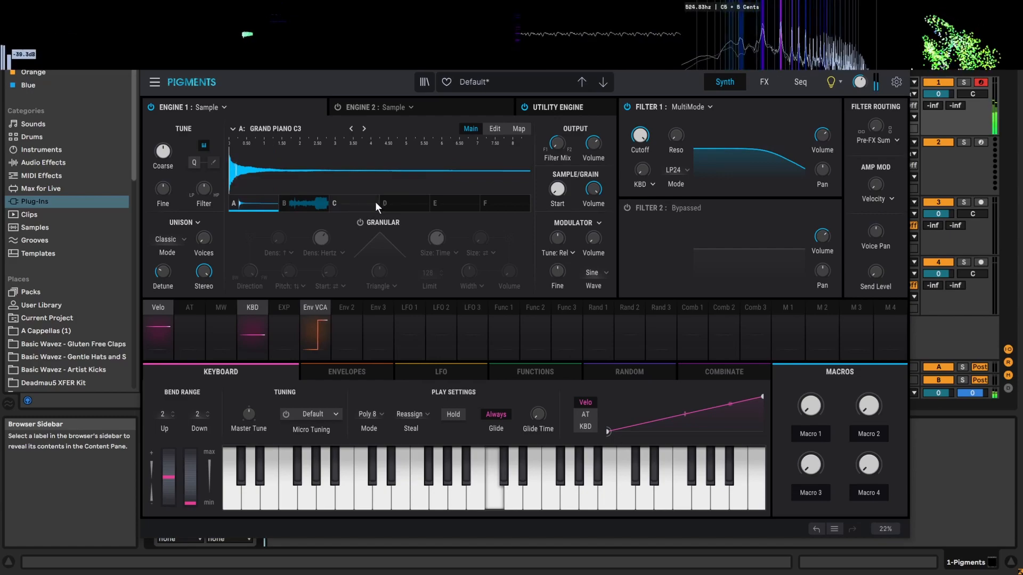
pyautogui.click(315, 206)
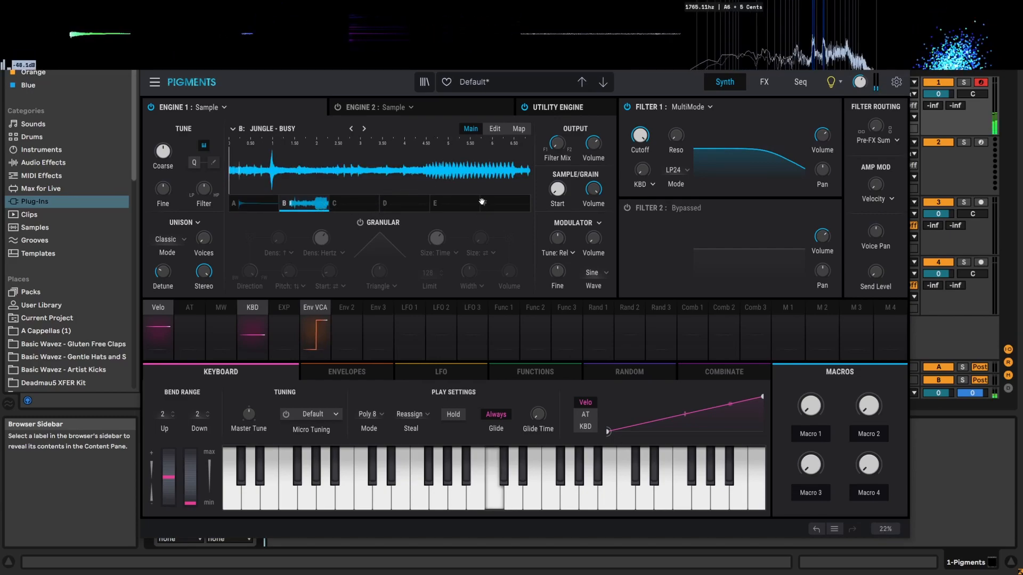
pyautogui.click(255, 201)
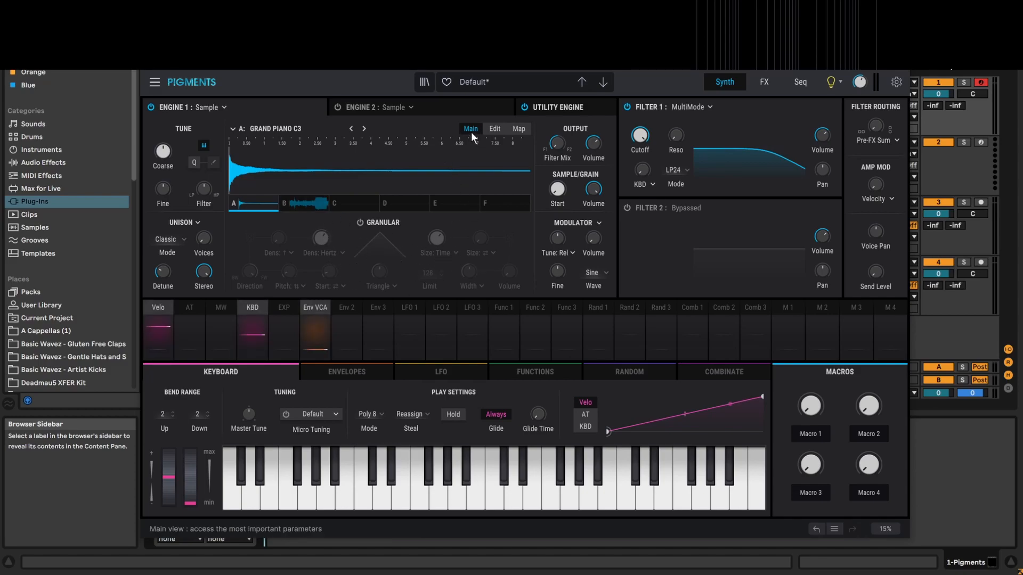
# Enable Granular mode with slot B's Jungle - Busy sample selected and play a note to hear it.
pyautogui.click(307, 206)
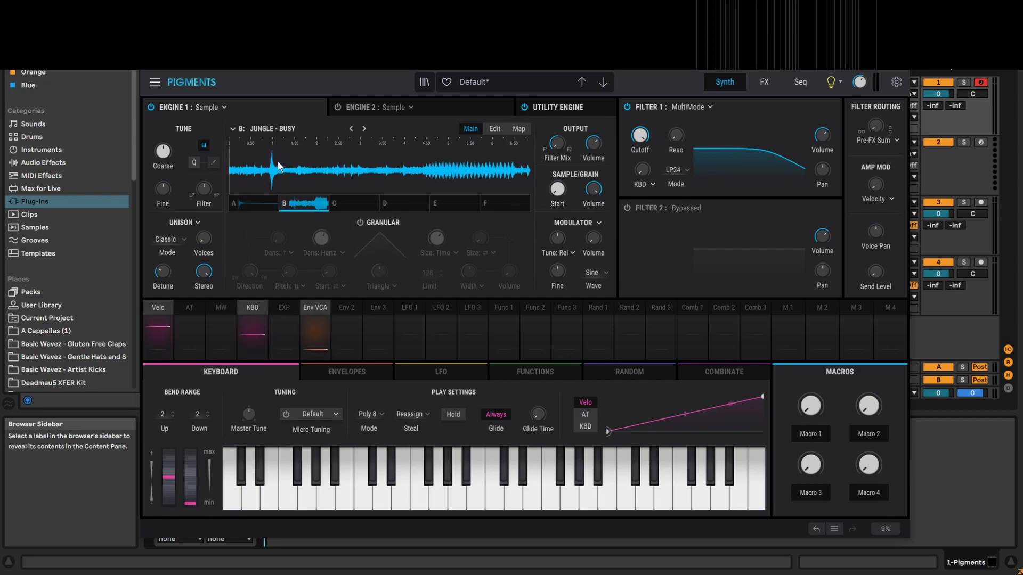
pyautogui.click(360, 222)
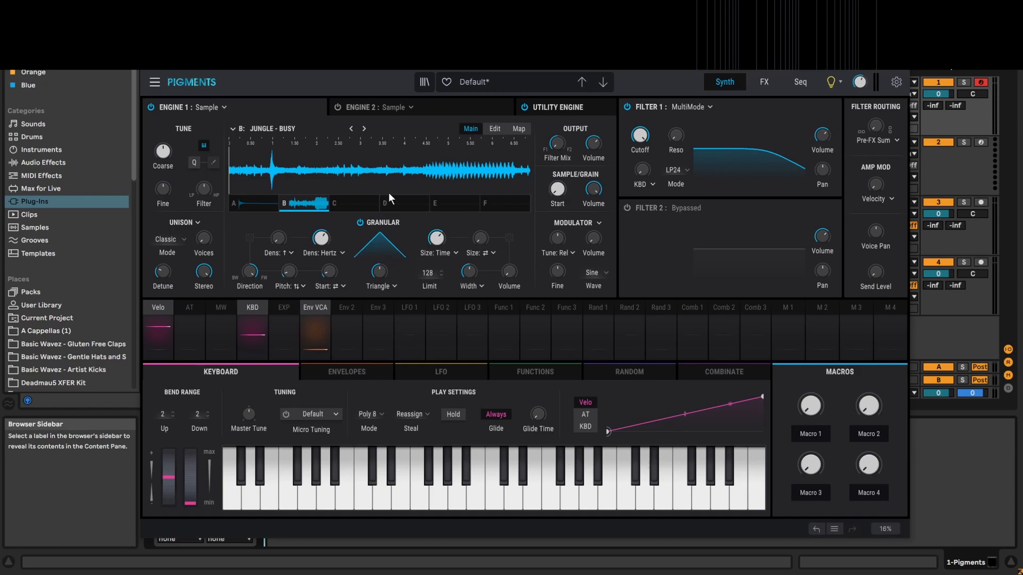
pyautogui.press('a')
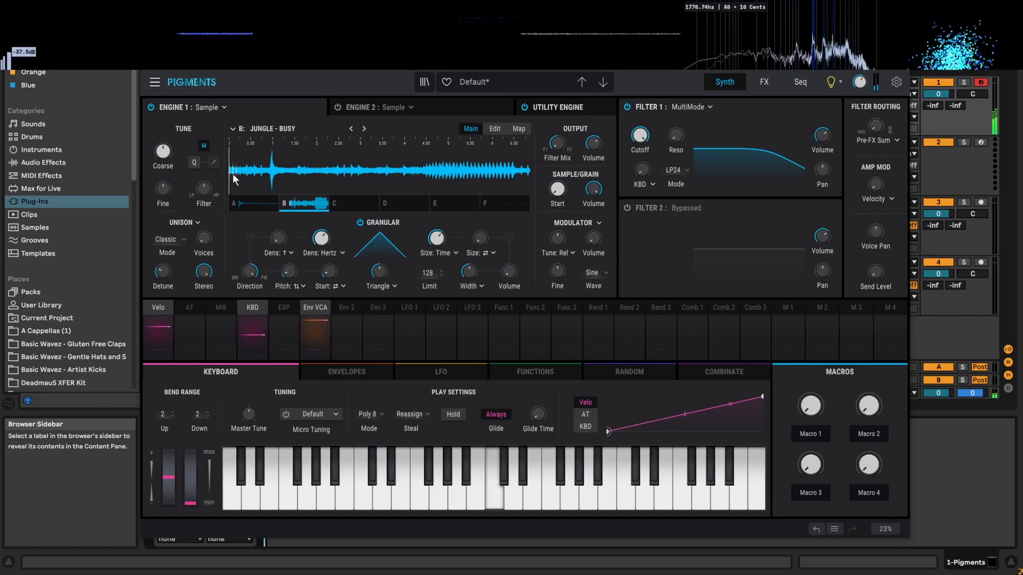
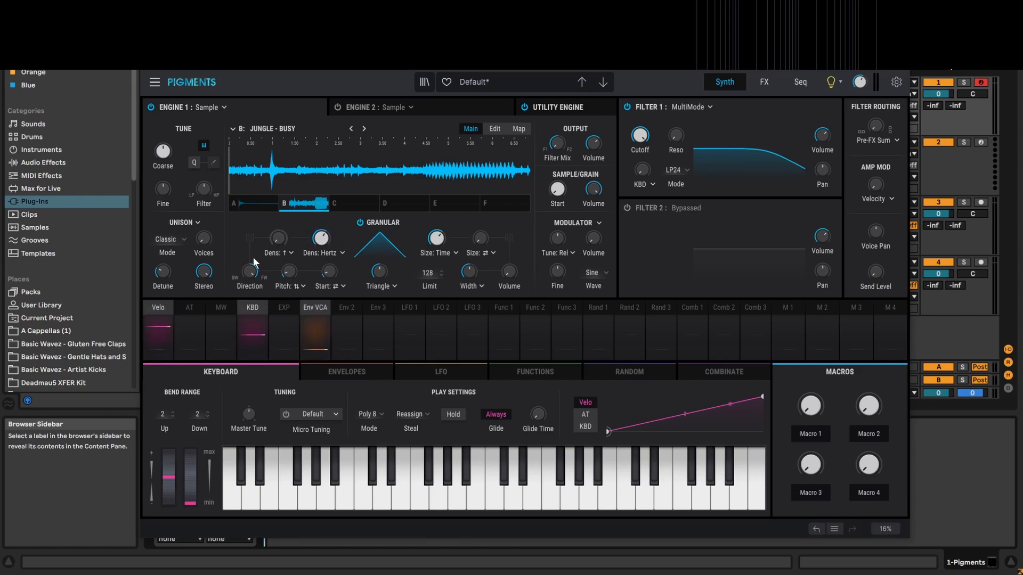
# Set the granular Direction to 51% backward and 49% forward.
pyautogui.moveTo(250, 276)
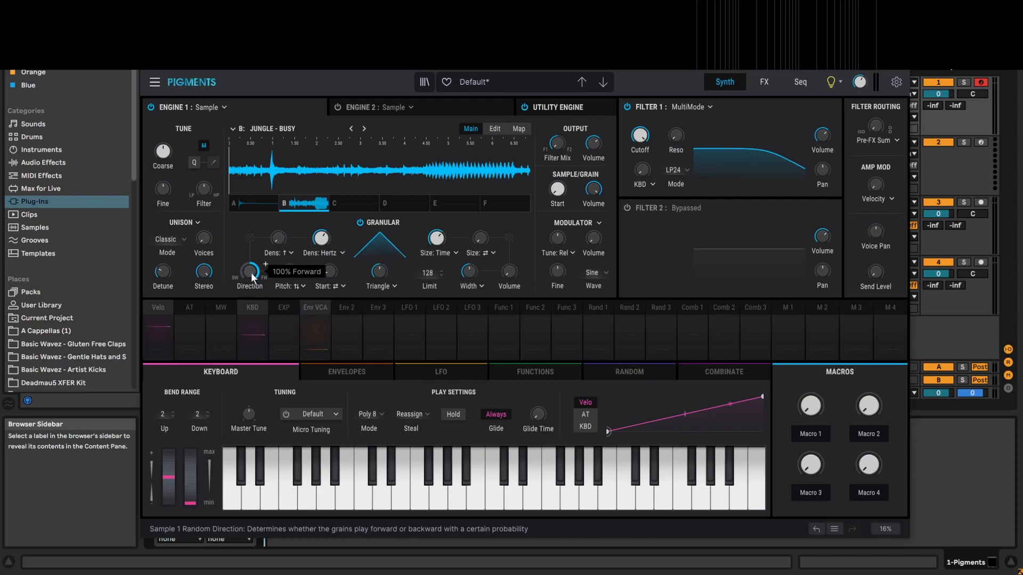
pyautogui.moveTo(251, 273); pyautogui.dragTo(253, 305)
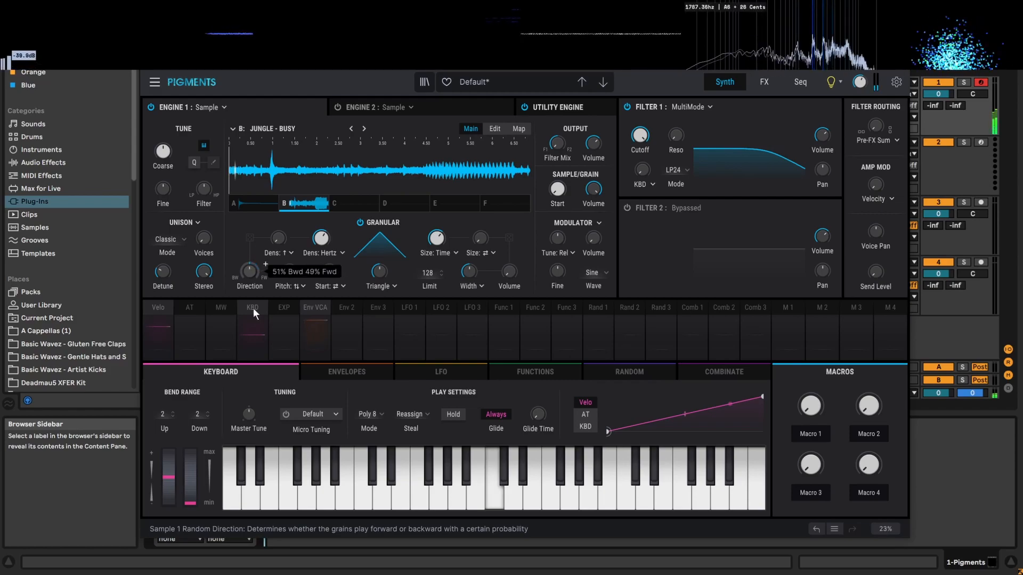
# Set the granular Direction to 100% Forward while a note plays.
pyautogui.moveTo(265, 264)
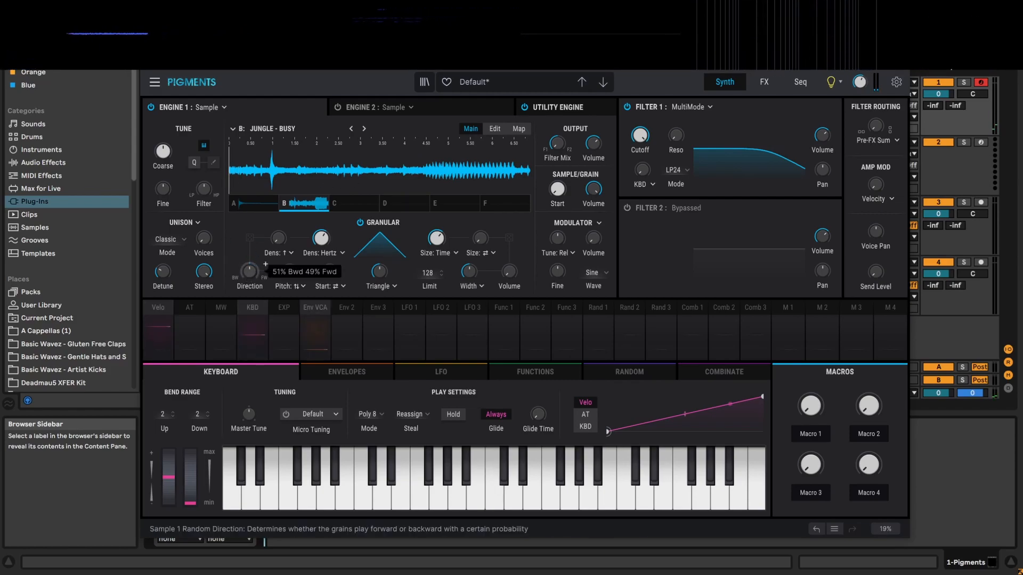
pyautogui.moveTo(250, 271); pyautogui.dragTo(250, 245)
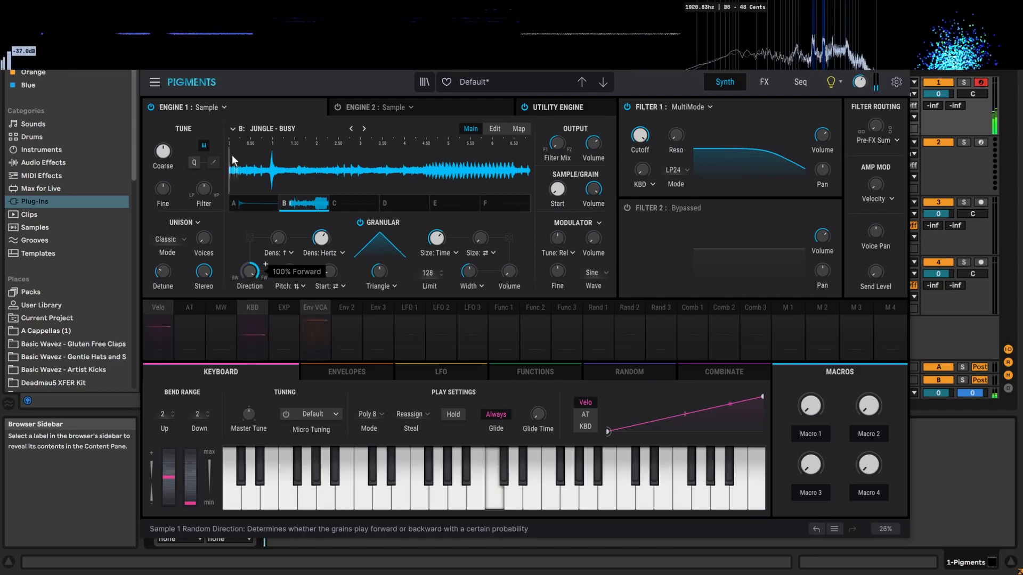
# Sweep the grain Density up to 250 Hz and down to 1.05 Hz, and raise the random Density amount.
pyautogui.moveTo(278, 241)
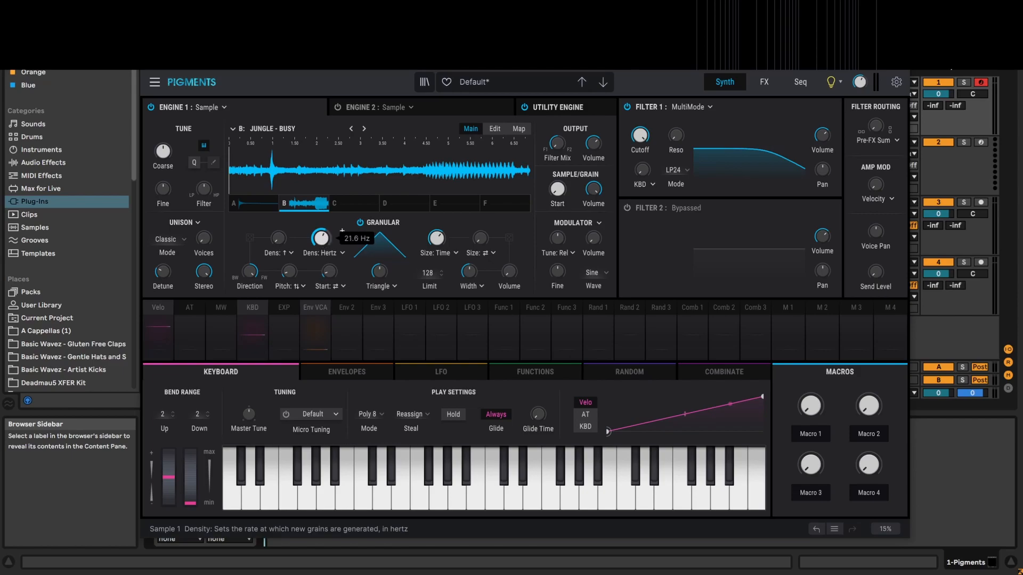
pyautogui.scroll(5, 342, 230)
pyautogui.scroll(8, 342, 230)
pyautogui.scroll(-10, 342, 230)
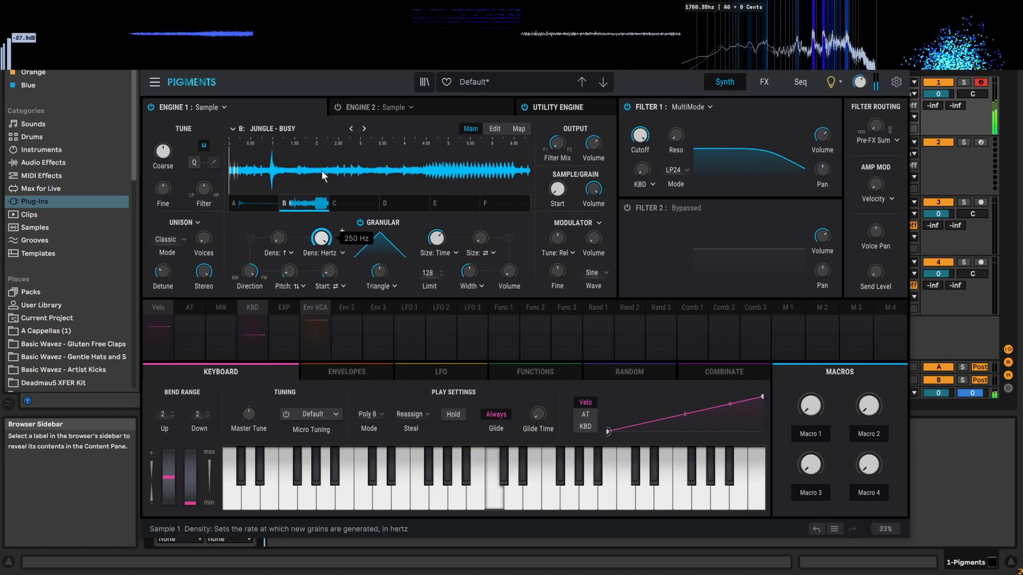
pyautogui.scroll(-5, 320, 248)
pyautogui.scroll(-2, 321, 246)
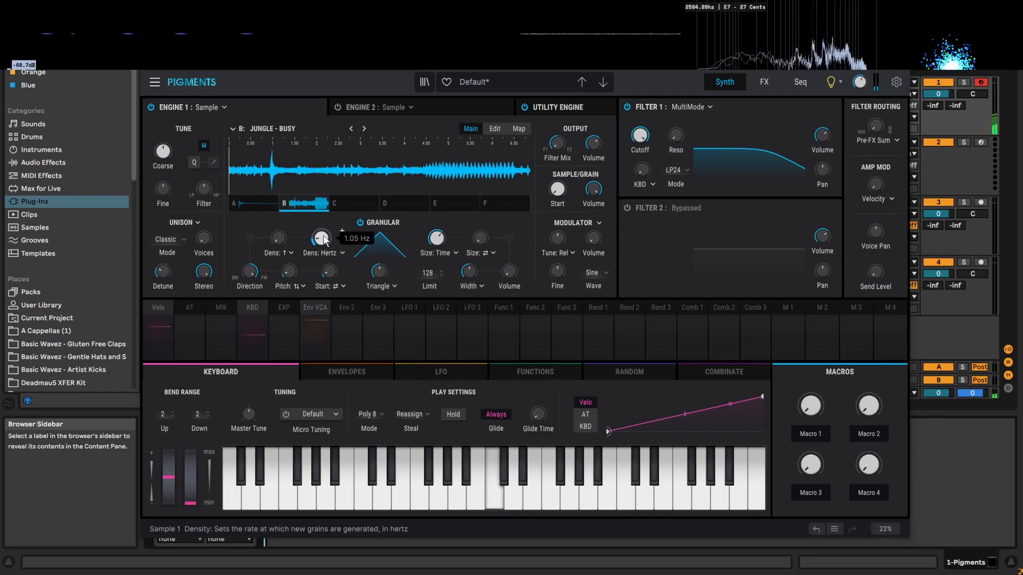
pyautogui.scroll(-1, 323, 242)
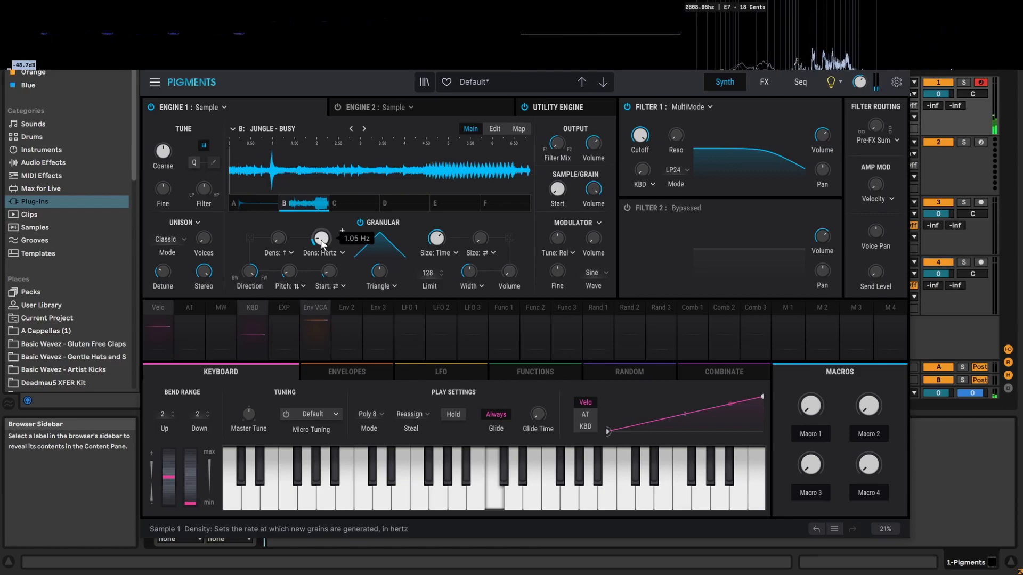
pyautogui.moveTo(321, 242); pyautogui.dragTo(271, 180)
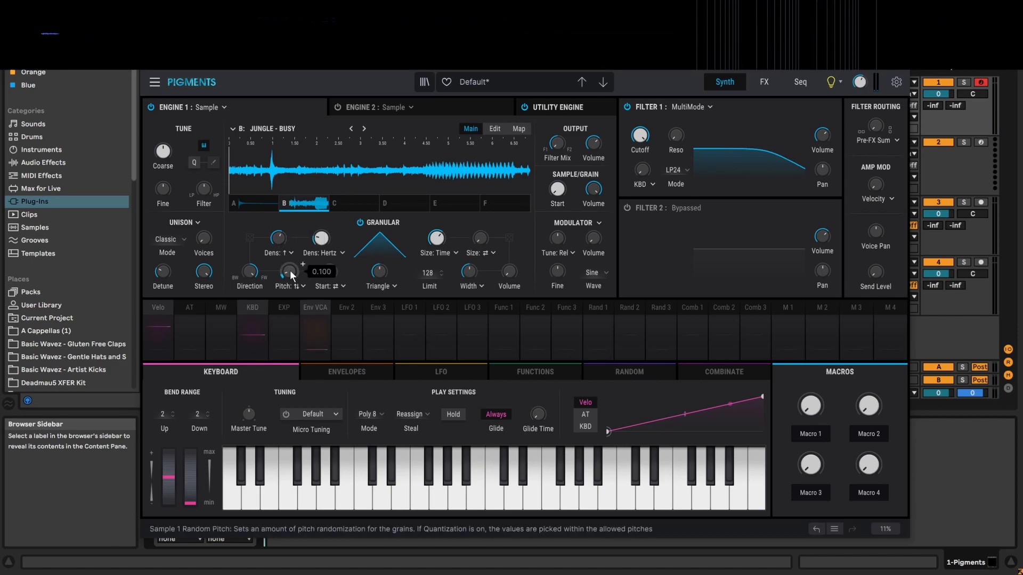
# Select the Grand Piano C3 sample in slot A and raise the random Pitch amount of its grains.
pyautogui.moveTo(290, 270)
pyautogui.mouseDown()
pyautogui.moveTo(283, 222)
pyautogui.moveTo(289, 271)
pyautogui.mouseUp()
pyautogui.click(262, 199)
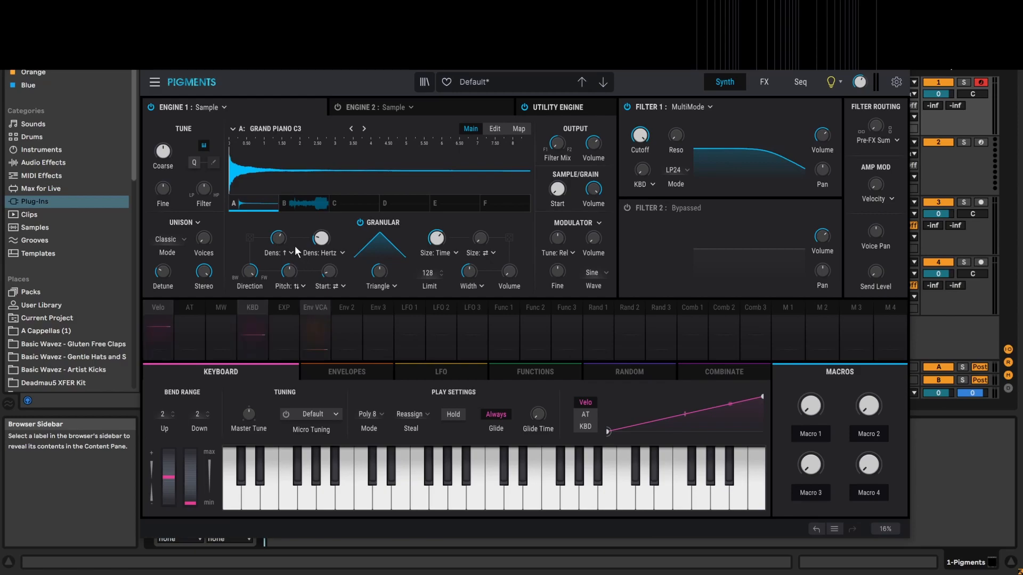
pyautogui.moveTo(292, 271)
pyautogui.mouseDown()
pyautogui.moveTo(292, 260)
pyautogui.moveTo(292, 274)
pyautogui.mouseUp()
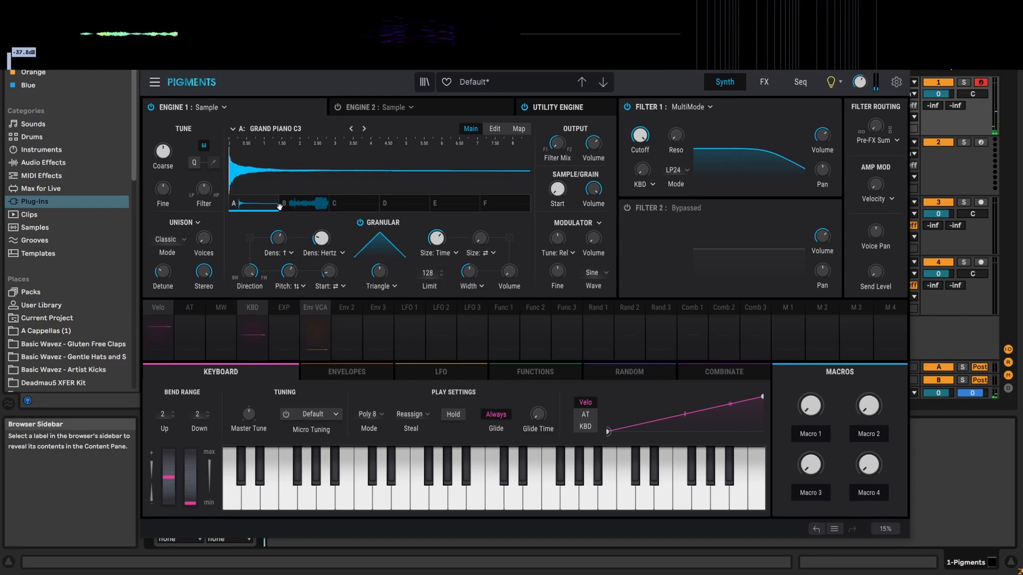
# Restrict the piano grains' pitch randomization to chosen notes with Mod Quantize in the Tune section.
pyautogui.click(213, 162)
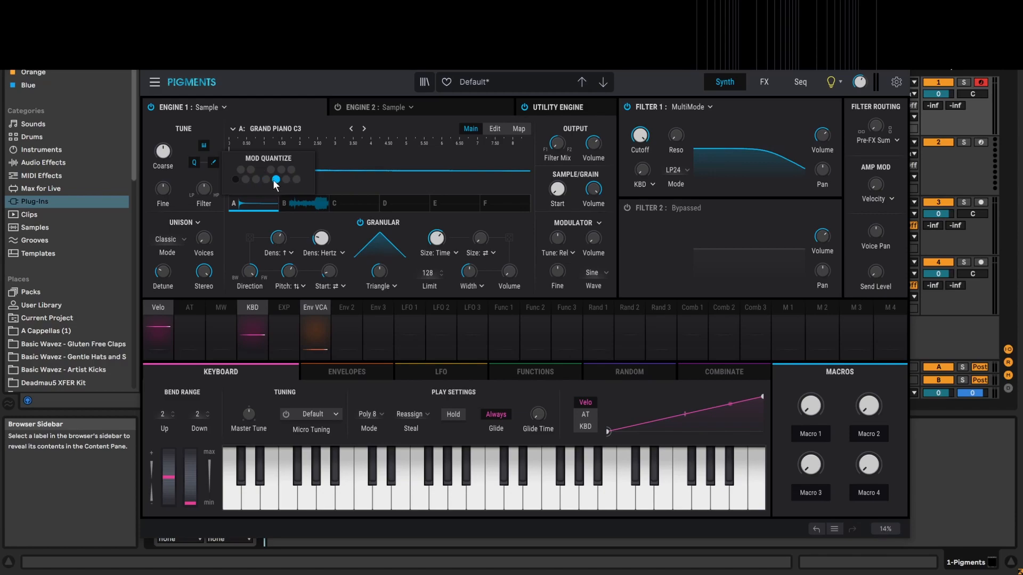
pyautogui.click(334, 219)
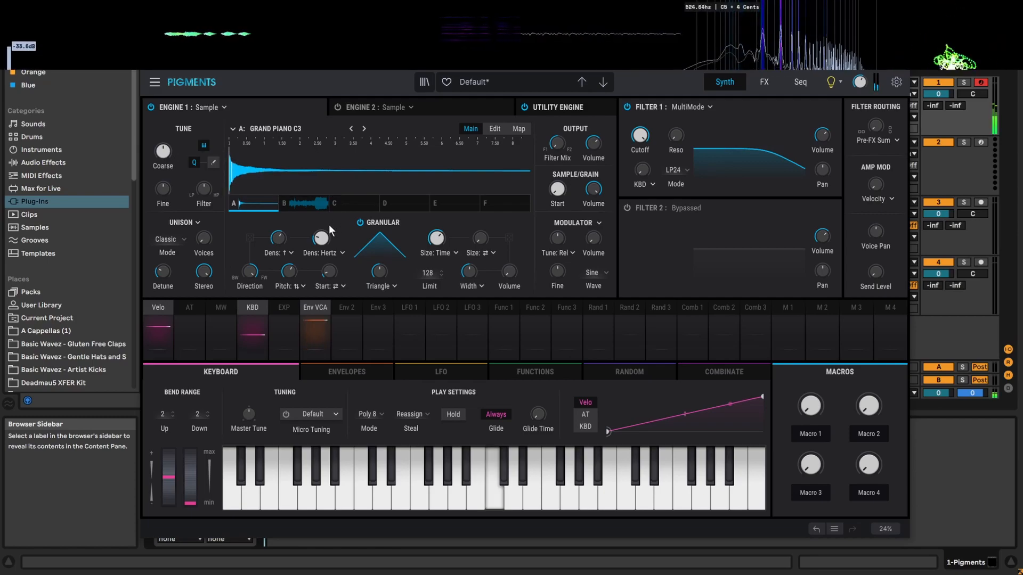
pyautogui.moveTo(318, 241)
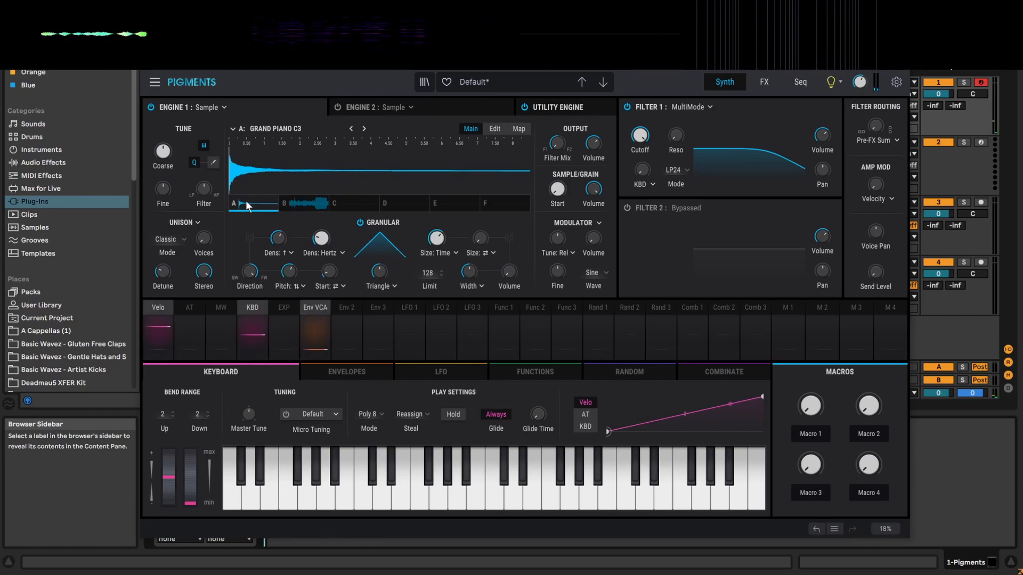
pyautogui.click(211, 163)
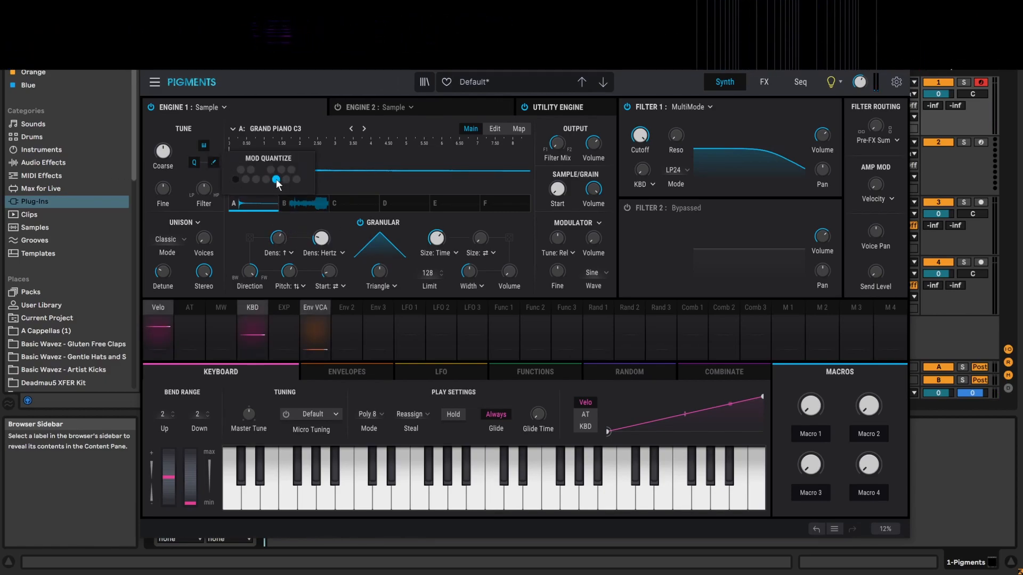
pyautogui.click(298, 213)
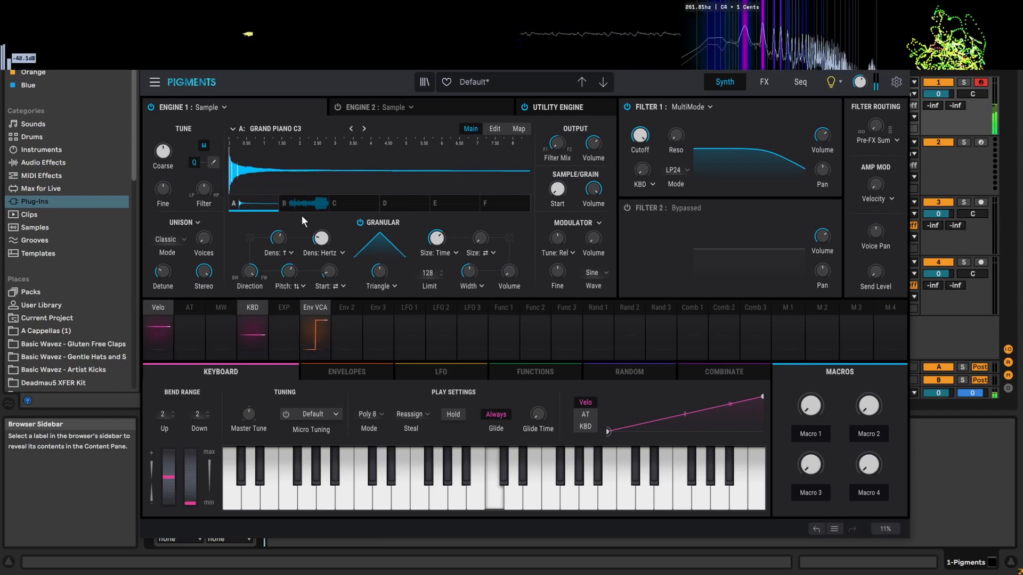
# Raise the grain Density to 11.6 Hz and the random Pitch amount to 0.880, with Random Pitch Dispersion set to Higher.
pyautogui.moveTo(279, 241); pyautogui.dragTo(321, 226)
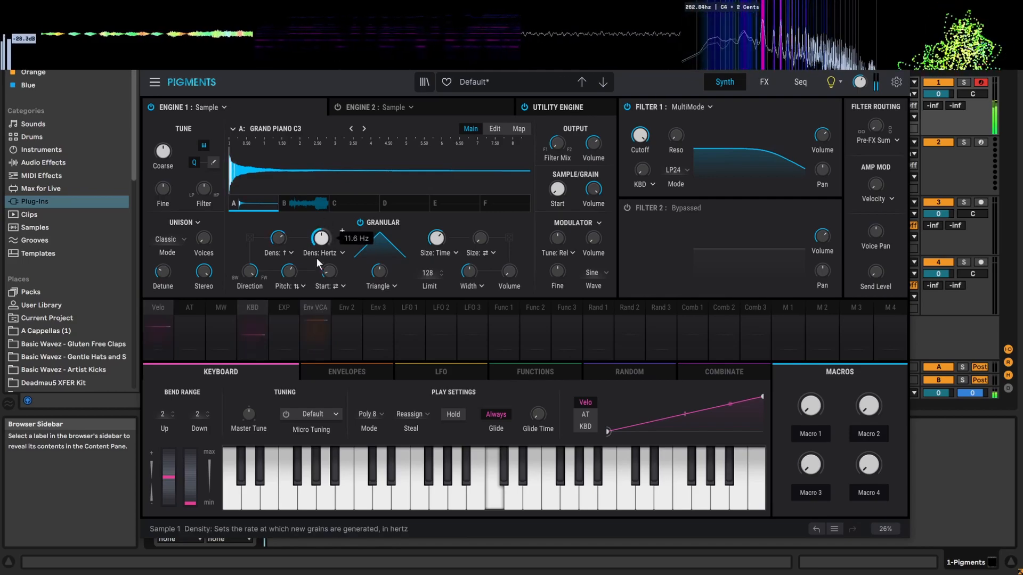
pyautogui.moveTo(294, 276); pyautogui.dragTo(288, 244)
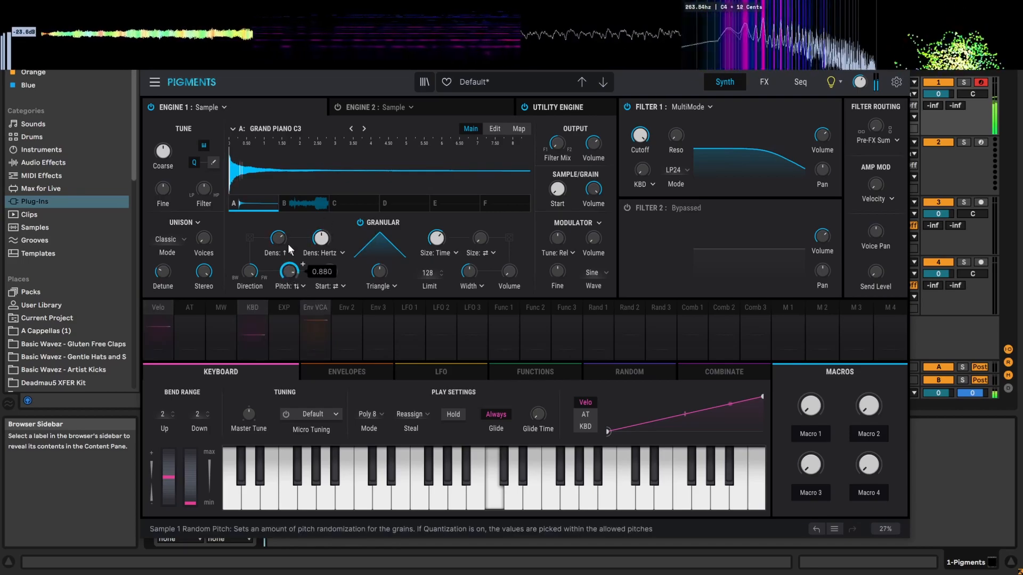
pyautogui.click(303, 286)
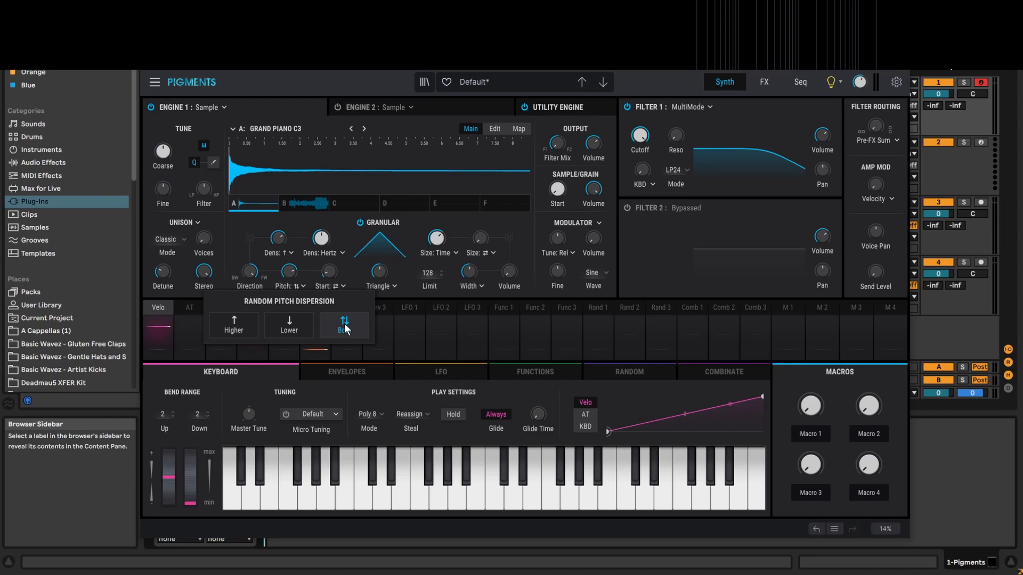
pyautogui.click(249, 328)
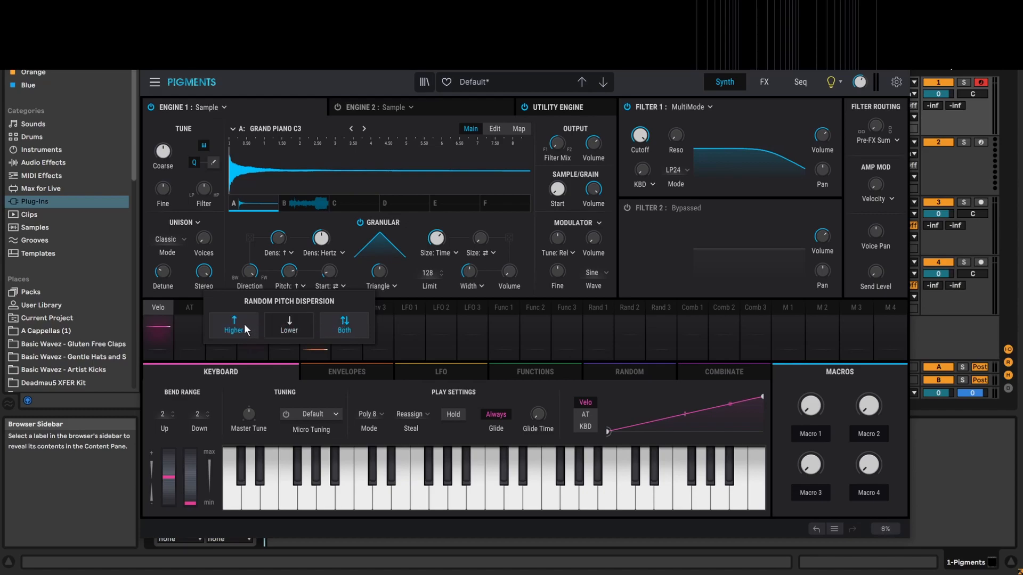
pyautogui.click(244, 325)
pyautogui.moveTo(278, 264)
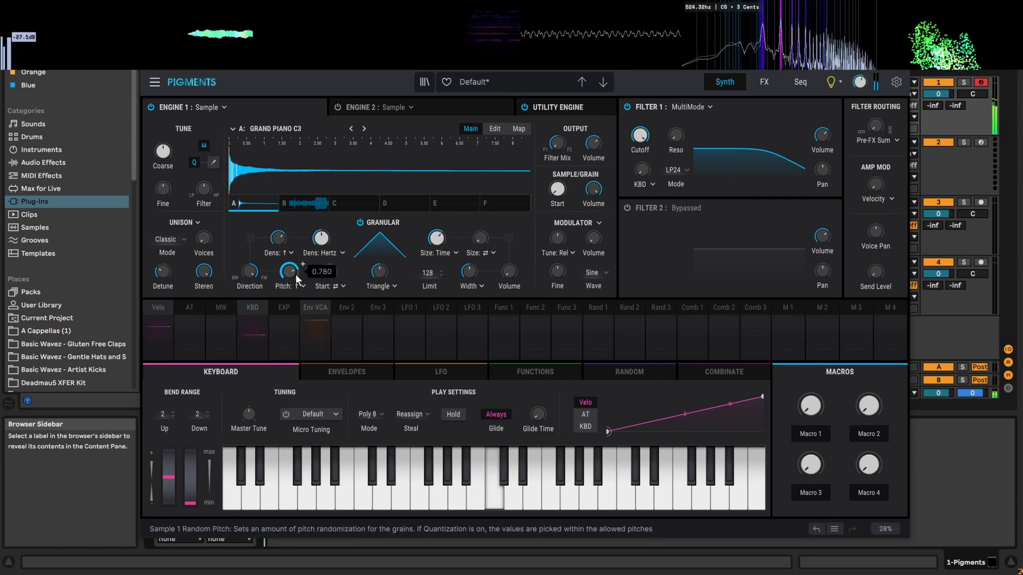
# Lower the random Density amount to 0.180 and the grain Density to 2.93 Hz.
pyautogui.moveTo(282, 244); pyautogui.dragTo(278, 284)
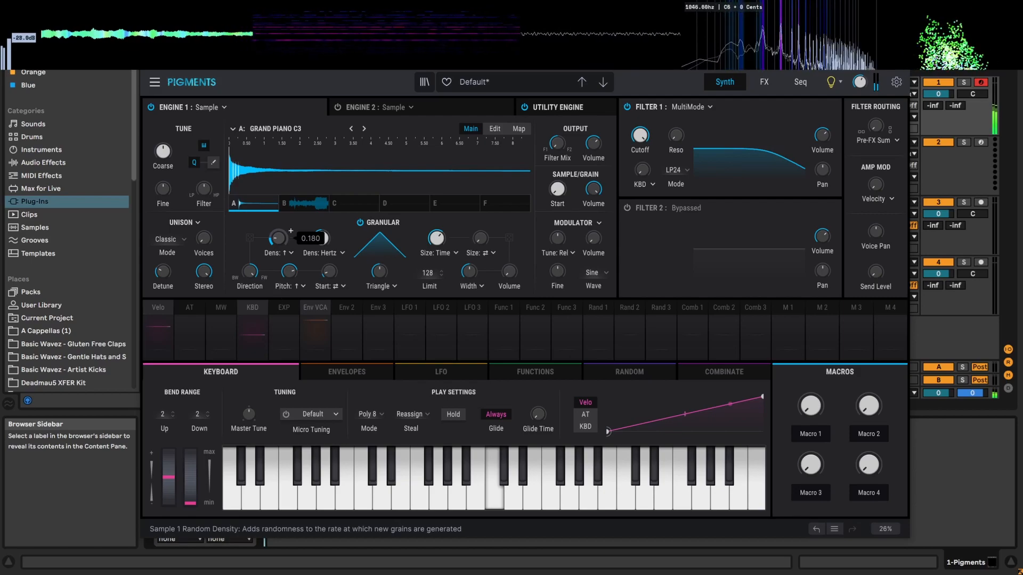
pyautogui.moveTo(321, 234)
pyautogui.moveTo(320, 238); pyautogui.dragTo(318, 264)
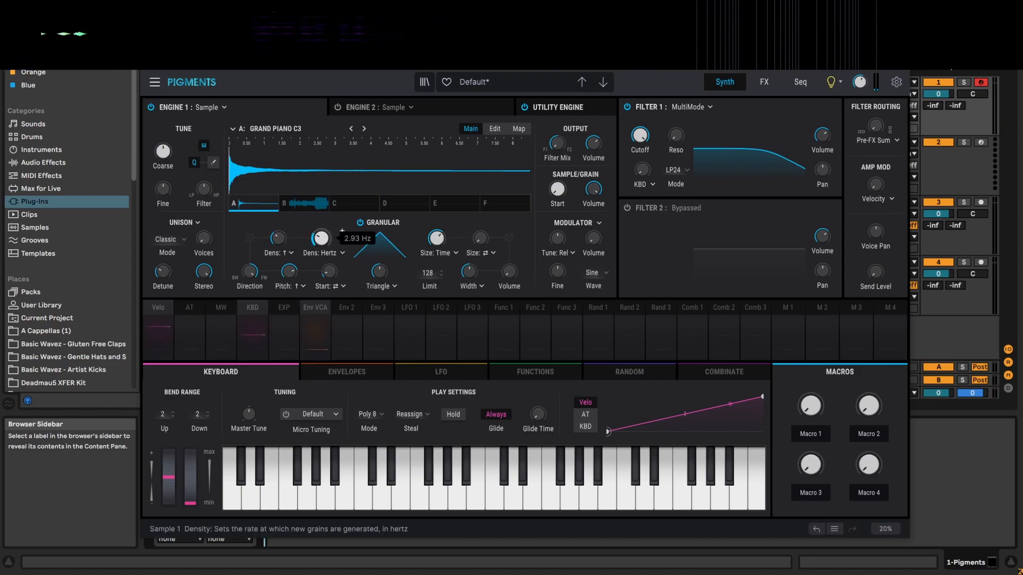
# Turn the grains' random Pitch amount down to zero and raise their random Start amount.
pyautogui.moveTo(288, 272); pyautogui.dragTo(288, 300)
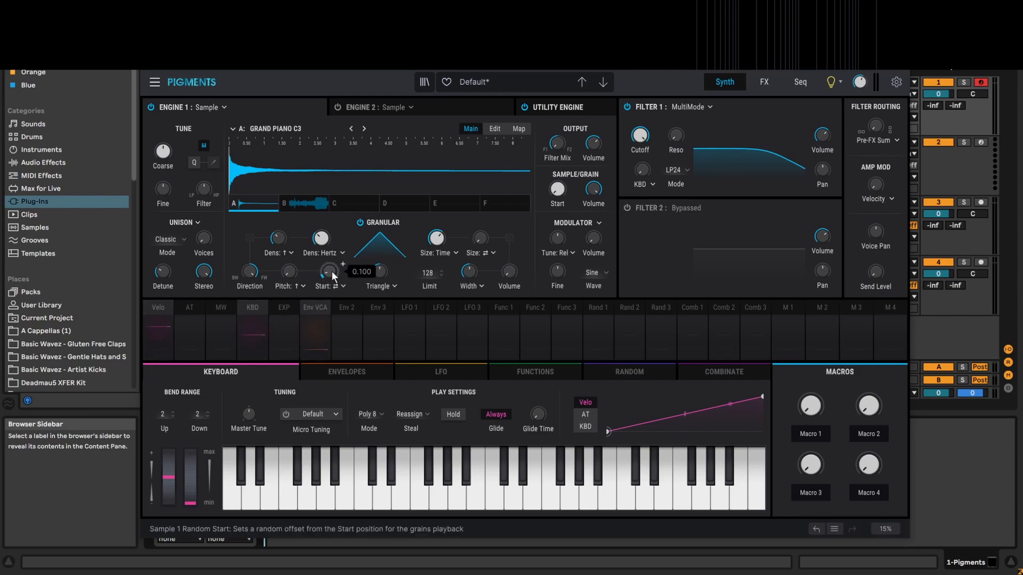
pyautogui.moveTo(329, 272); pyautogui.dragTo(329, 262)
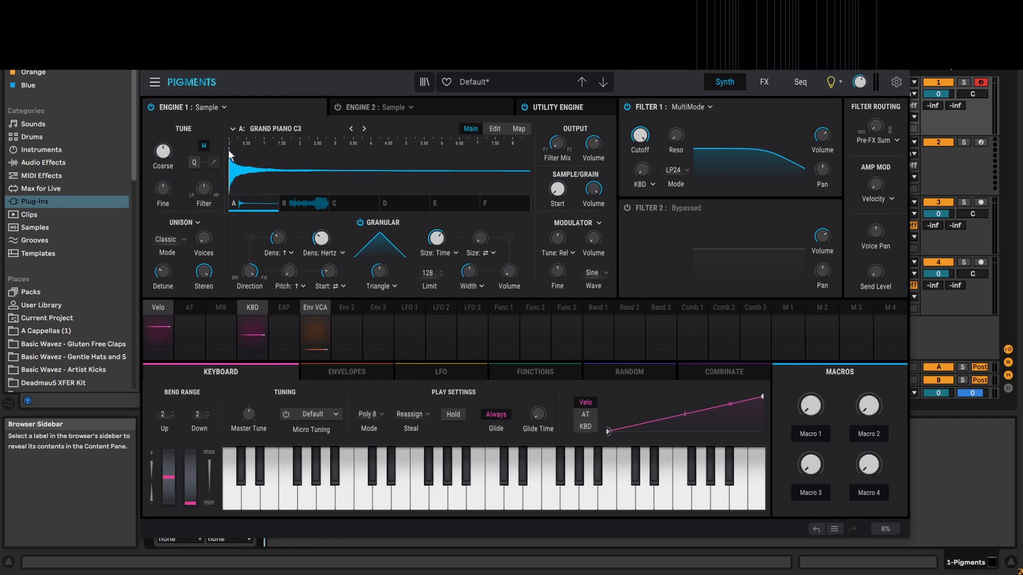
# Set Random Start Dispersion to Before and move the Sample/Grain Start position to about 1.2 s into the piano sample.
pyautogui.moveTo(555, 190)
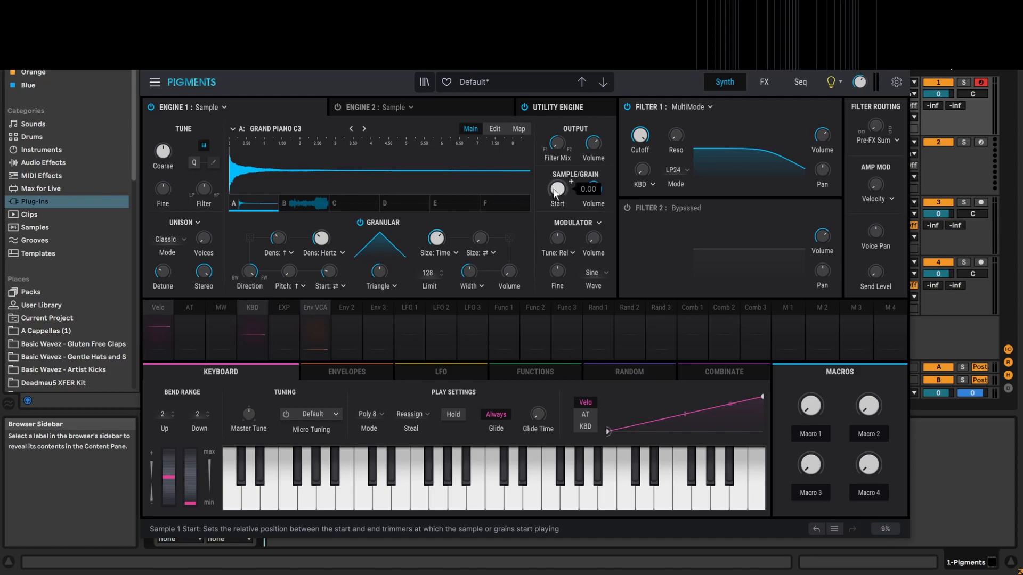
pyautogui.moveTo(555, 181); pyautogui.dragTo(543, 219)
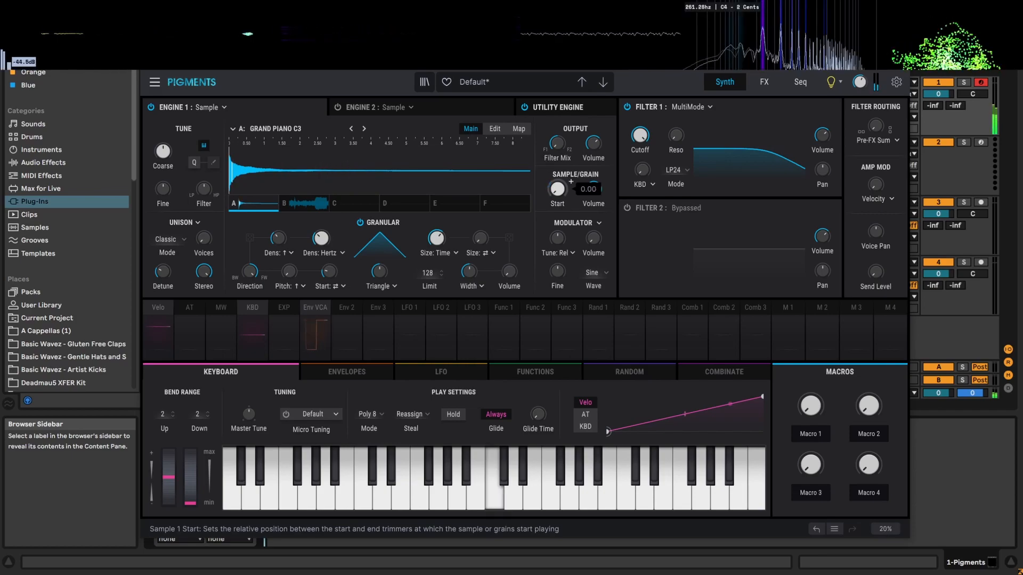
pyautogui.click(339, 286)
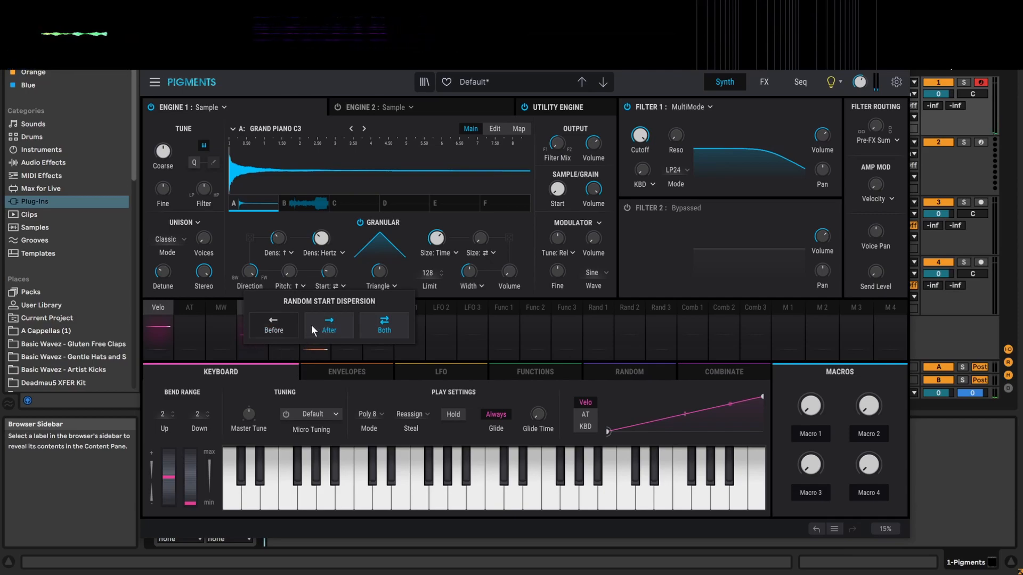
pyautogui.click(284, 326)
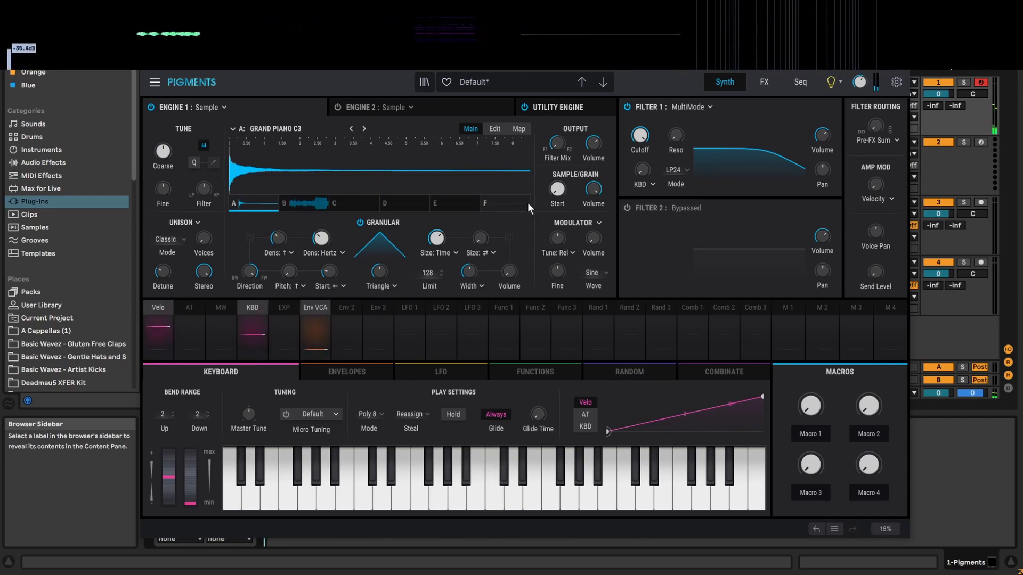
pyautogui.moveTo(555, 194); pyautogui.dragTo(555, 186)
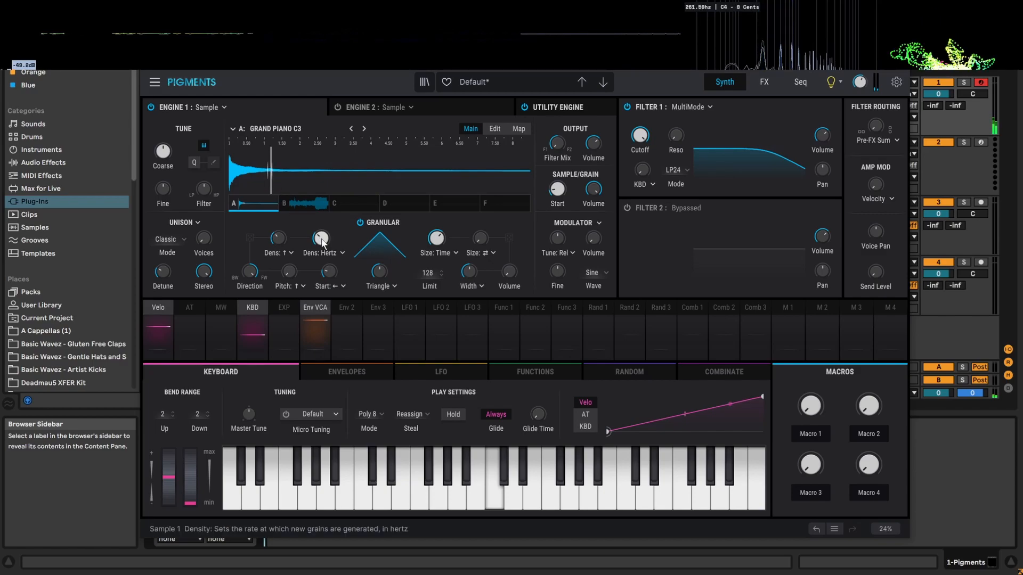
# Try Random Start Dispersion on After, set it to Both, and move the Sample/Grain Start position close to the sample's beginning.
pyautogui.click(342, 287)
pyautogui.click(340, 319)
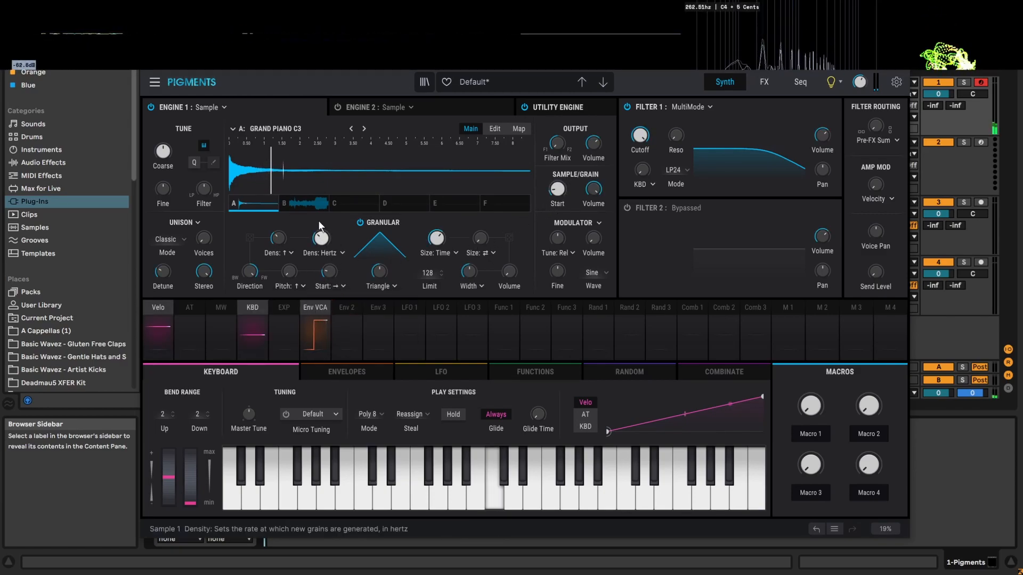
pyautogui.click(343, 287)
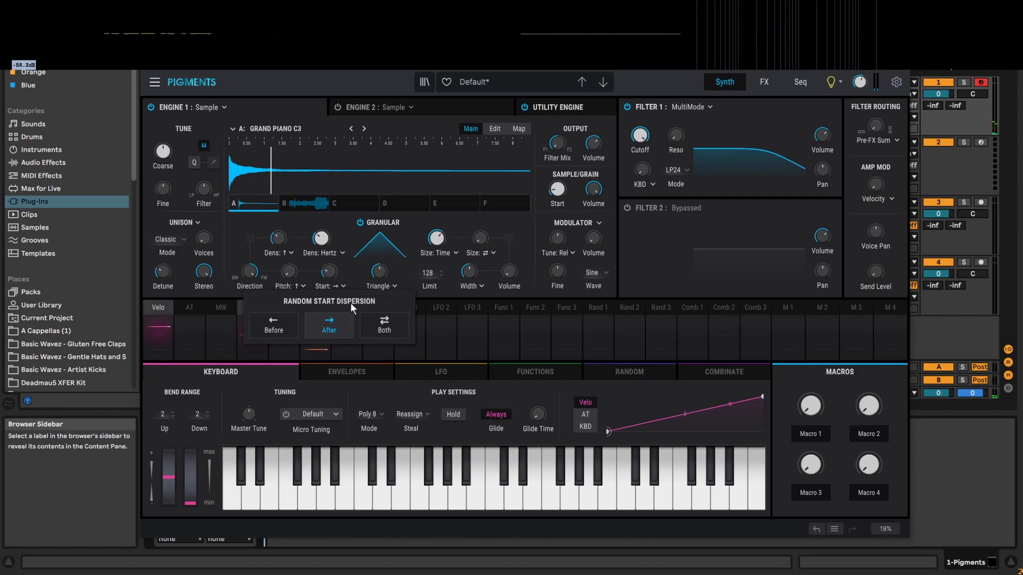
pyautogui.click(377, 328)
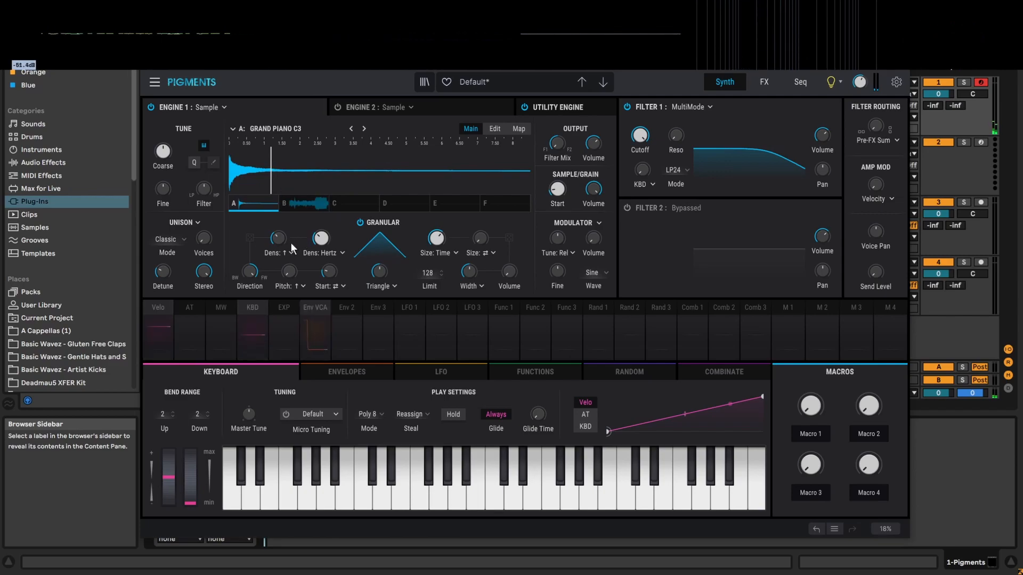
pyautogui.moveTo(558, 190); pyautogui.dragTo(560, 202)
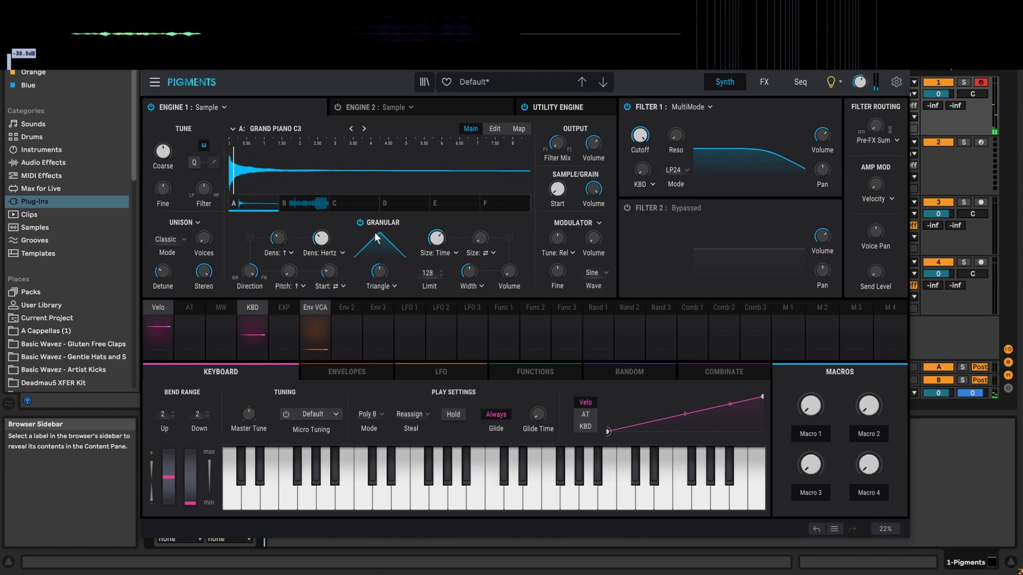
# Try the Triangle grain envelope's shape amount at 0.00 and 1.00, and reset it to its default.
pyautogui.moveTo(383, 274); pyautogui.dragTo(383, 298)
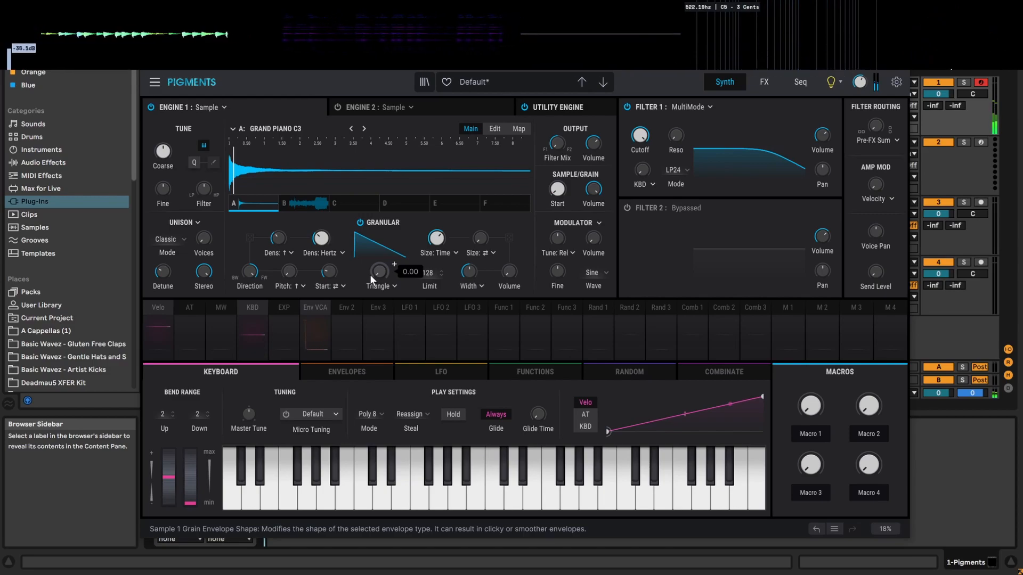
pyautogui.moveTo(381, 273)
pyautogui.mouseDown()
pyautogui.moveTo(381, 264)
pyautogui.moveTo(379, 273)
pyautogui.mouseUp()
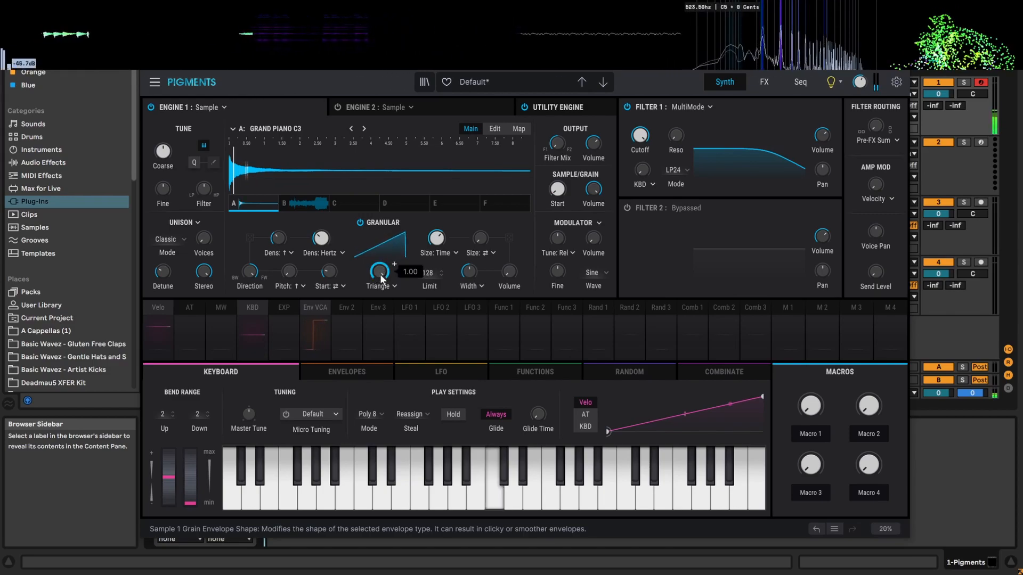
pyautogui.doubleClick(380, 276)
# Examine the available grain envelope shapes without changing the Triangle selection.
pyautogui.click(389, 286)
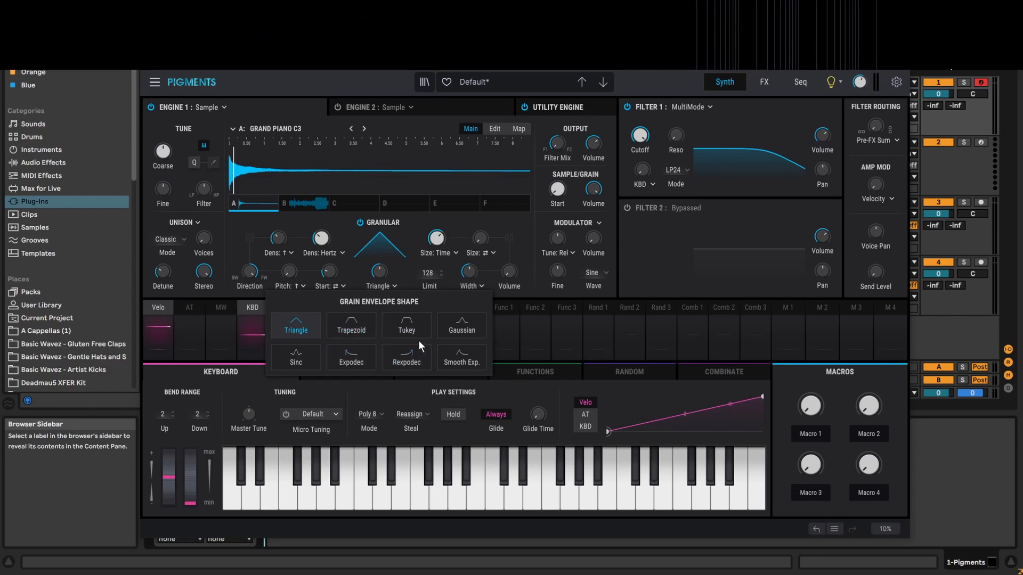
pyautogui.click(415, 261)
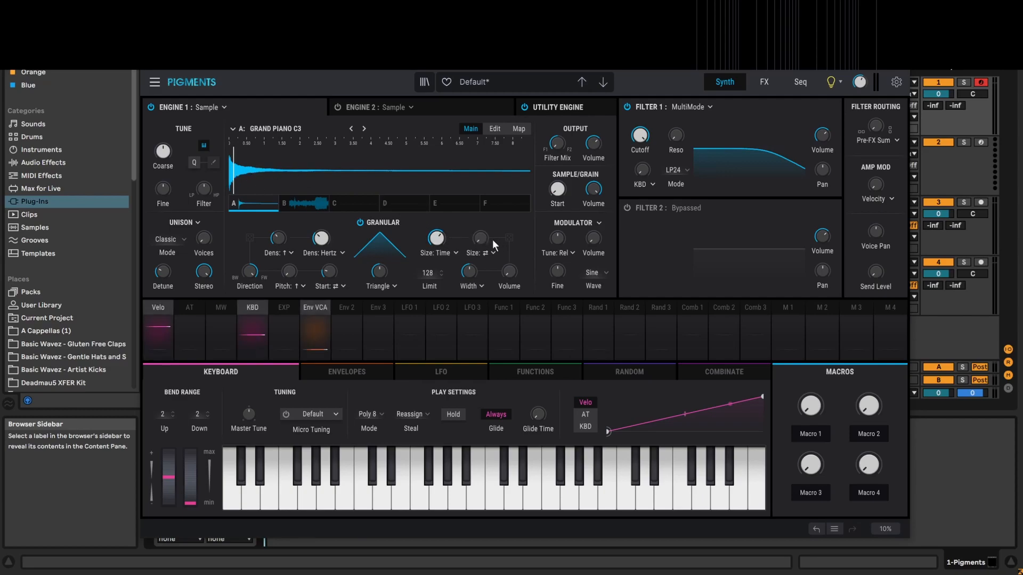
# Lower the grain Size time and raise the grains' random Size amount.
pyautogui.moveTo(458, 231)
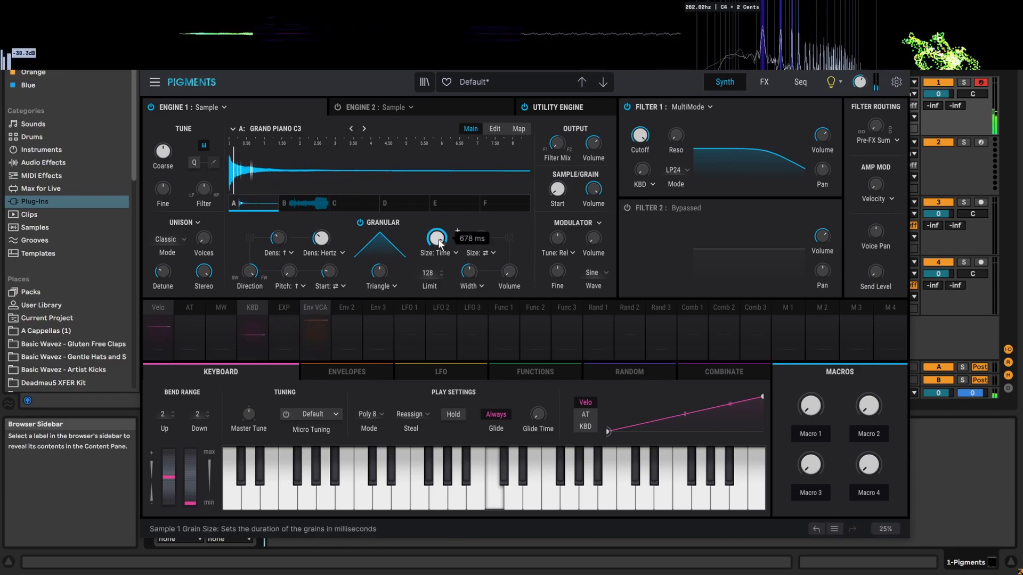
pyautogui.moveTo(439, 242); pyautogui.dragTo(439, 288)
pyautogui.moveTo(440, 329); pyautogui.dragTo(439, 314)
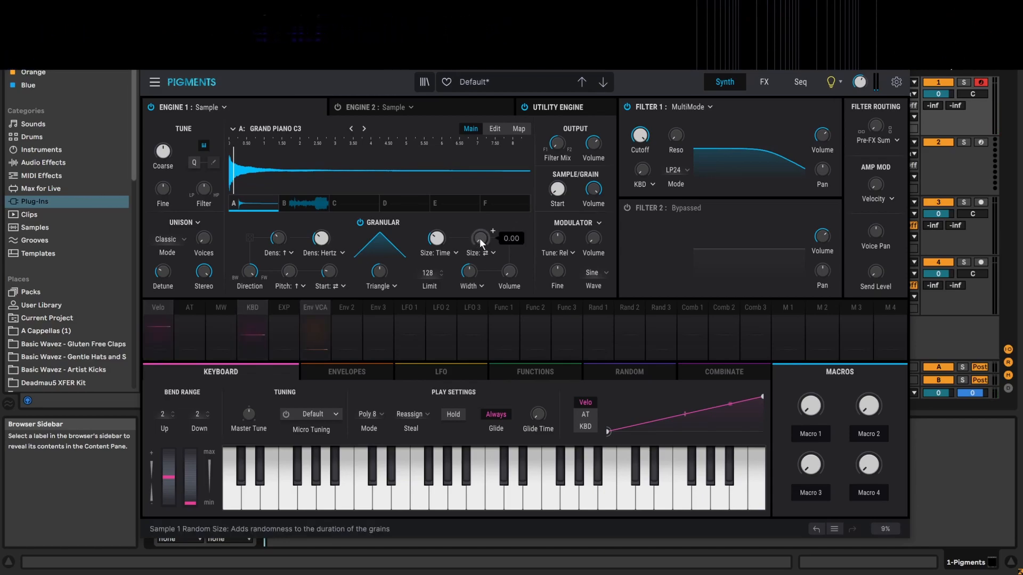
pyautogui.moveTo(481, 240); pyautogui.dragTo(482, 203)
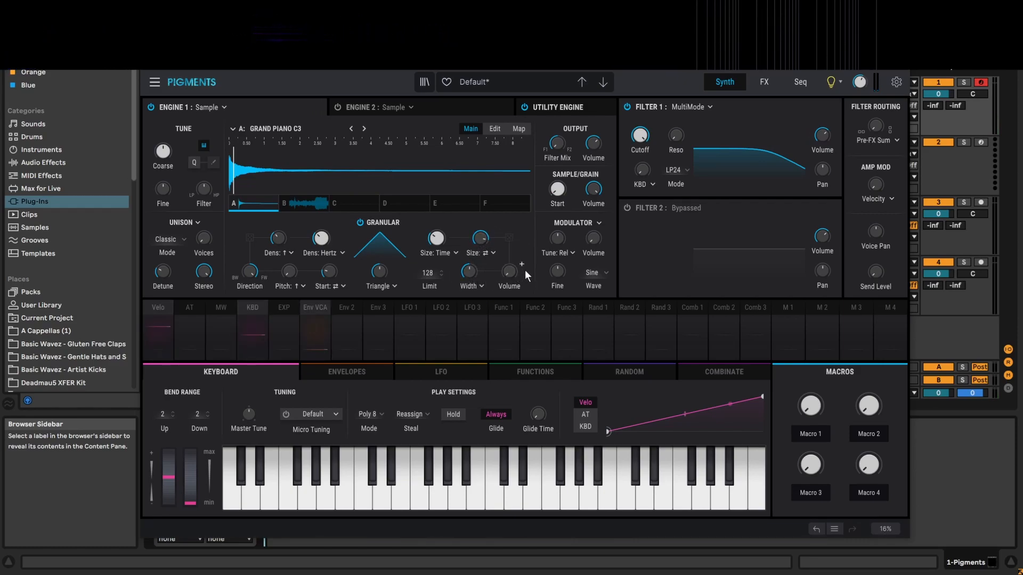
# Try the grain Width at 0.00 and raise it again, and bring the grains' random Volume up to about 0.864.
pyautogui.moveTo(473, 269)
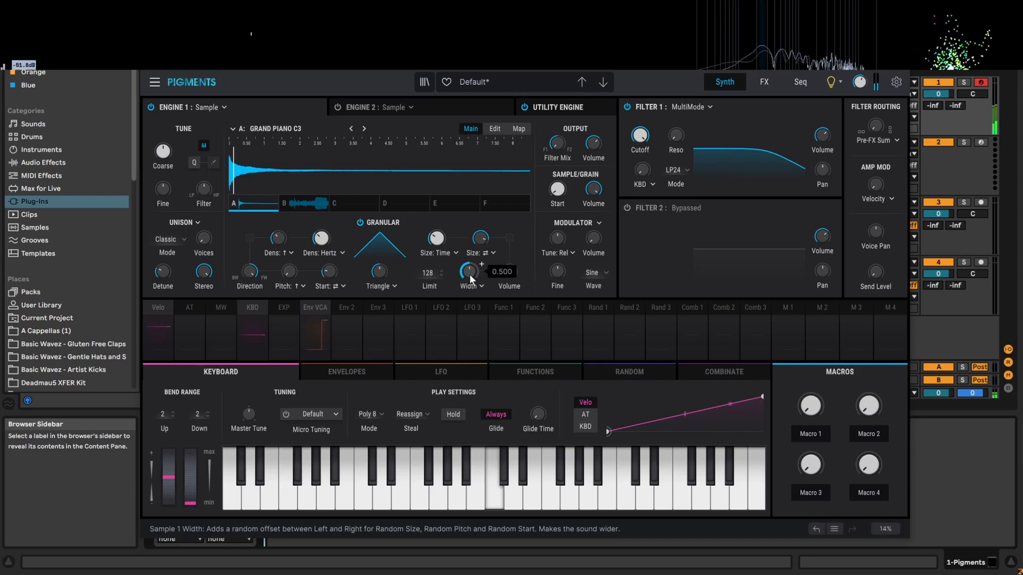
pyautogui.moveTo(469, 270)
pyautogui.mouseDown()
pyautogui.moveTo(461, 239)
pyautogui.moveTo(471, 281)
pyautogui.mouseUp()
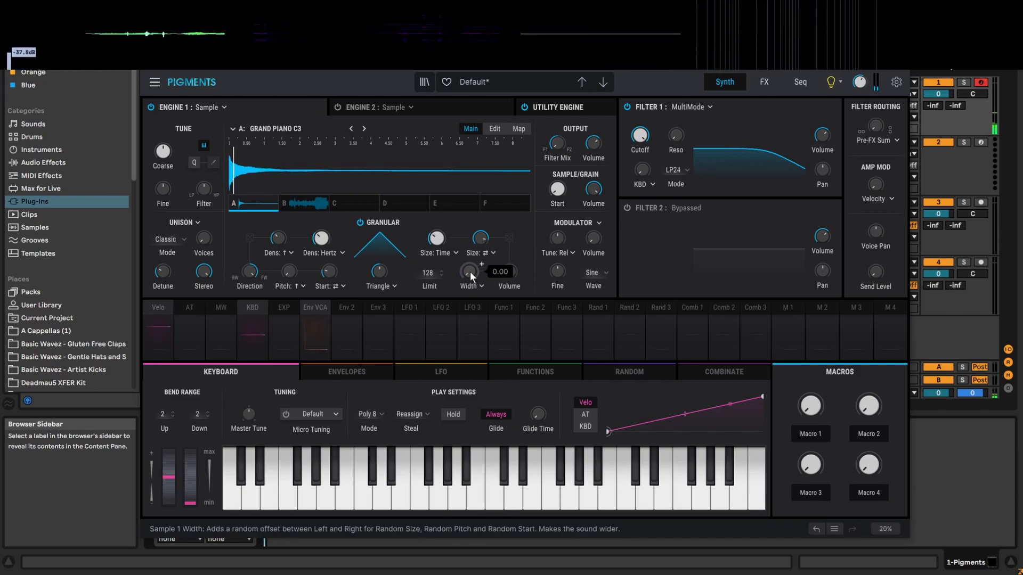
pyautogui.moveTo(470, 272); pyautogui.dragTo(470, 251)
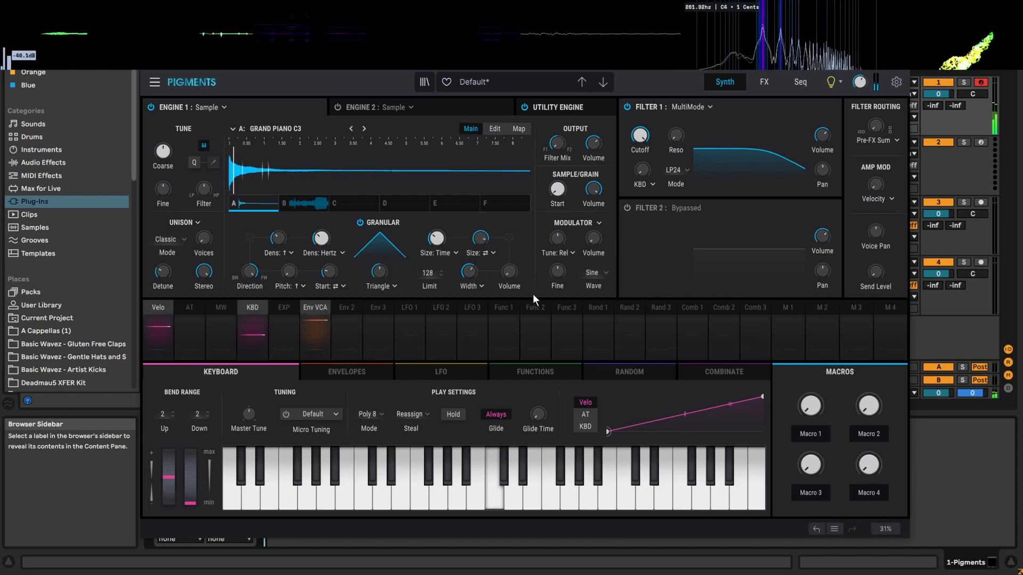
pyautogui.moveTo(513, 273)
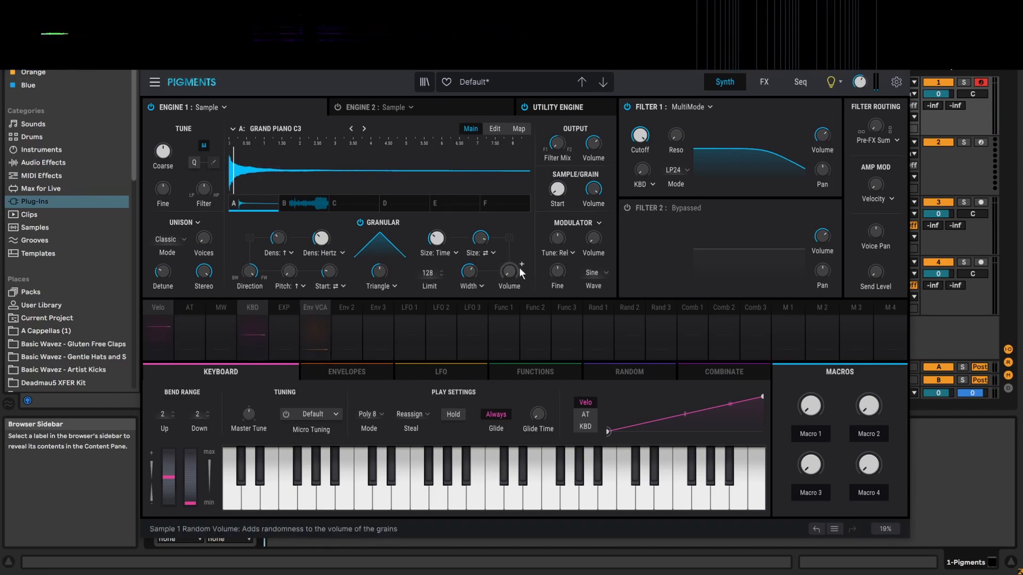
pyautogui.moveTo(511, 273); pyautogui.dragTo(512, 248)
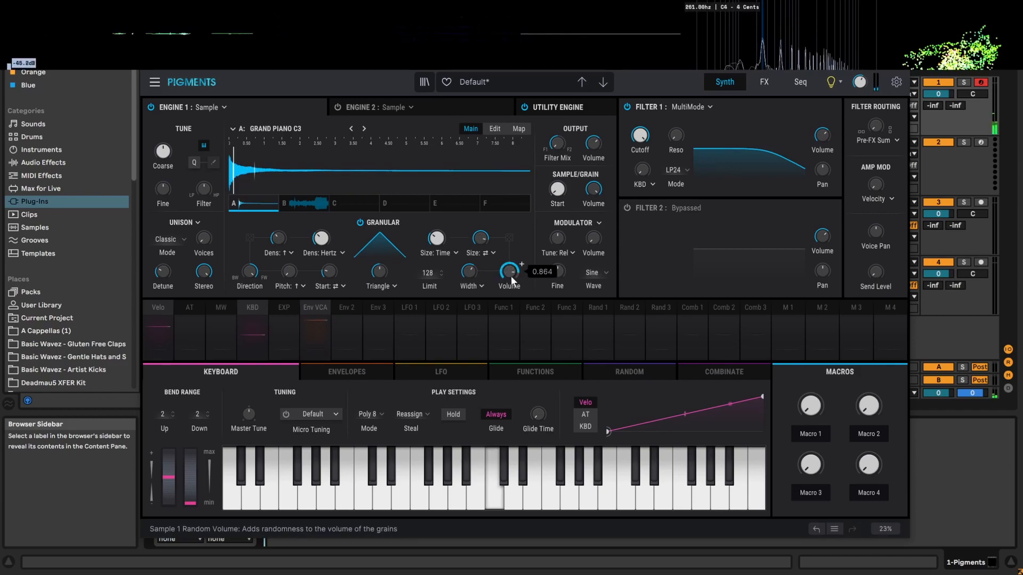
# Adjust the grains' random Density amount and raise the grain Width to about 0.676.
pyautogui.moveTo(321, 240)
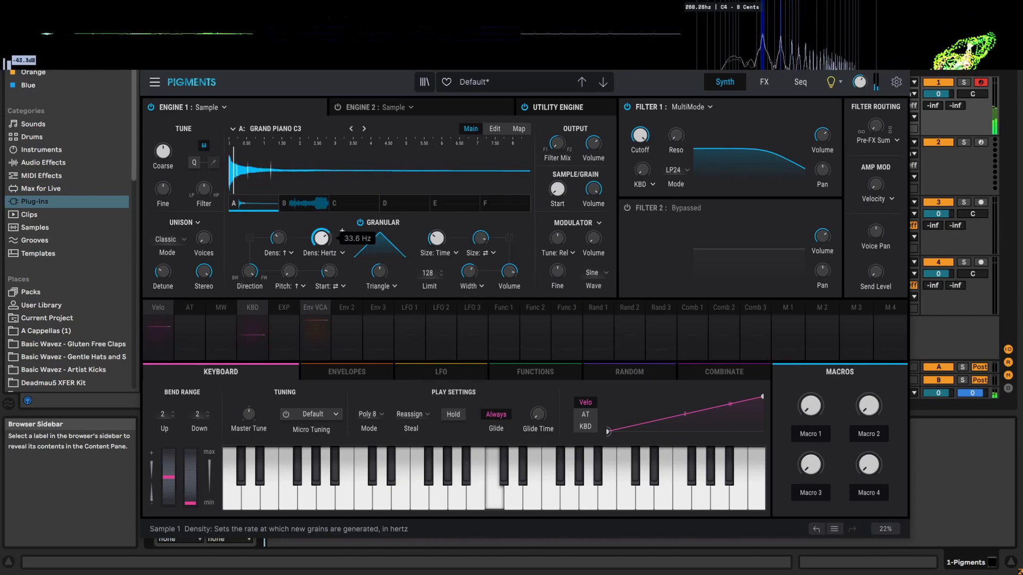
pyautogui.moveTo(278, 241); pyautogui.dragTo(278, 228)
pyautogui.doubleClick(278, 242)
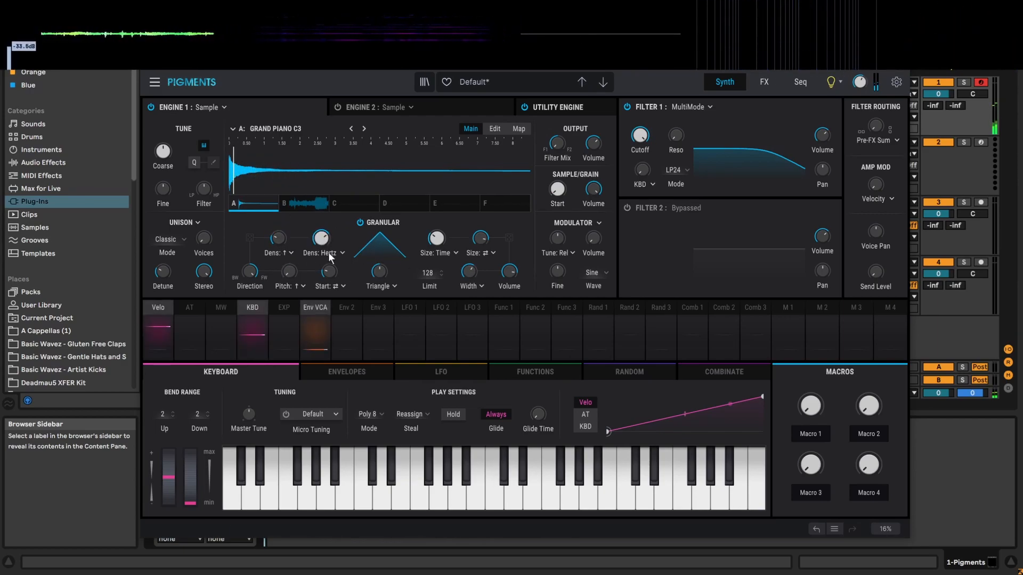
pyautogui.moveTo(471, 274); pyautogui.dragTo(471, 263)
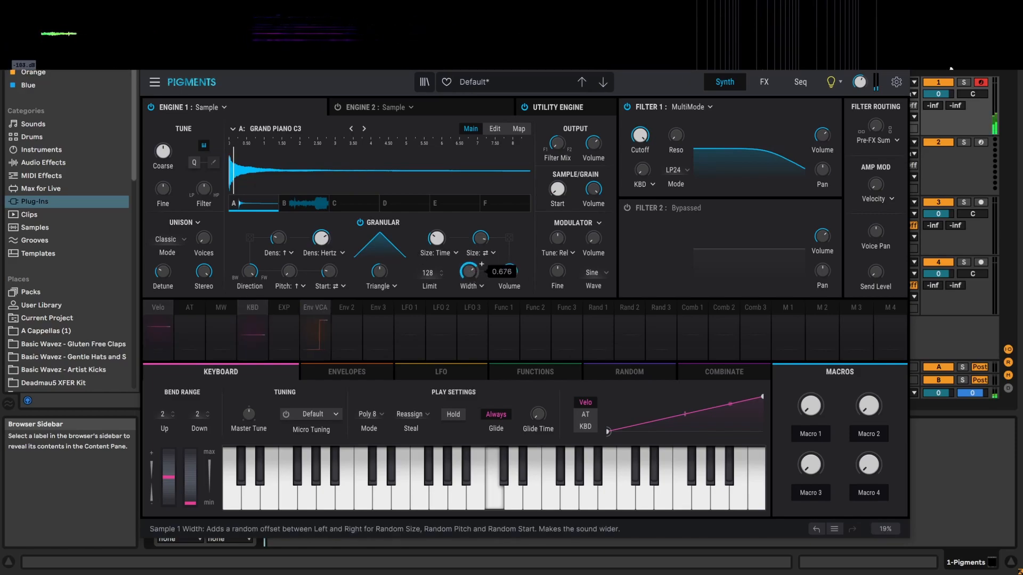
# Switch to the Jungle - Busy sample in slot B and raise the grain Size, random Size to about 0.920, and random Start.
pyautogui.click(316, 206)
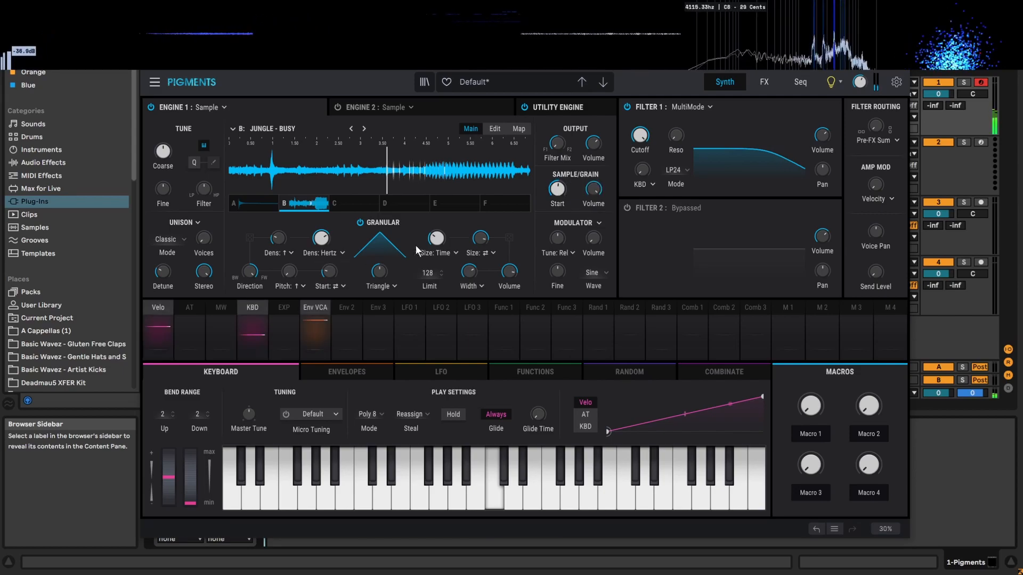
pyautogui.moveTo(436, 238); pyautogui.dragTo(482, 233)
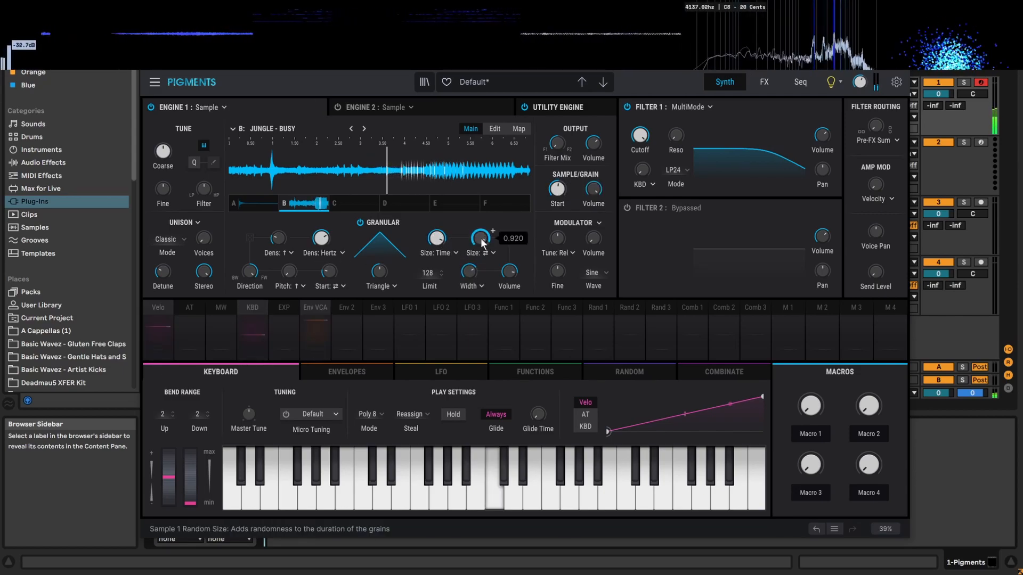
pyautogui.moveTo(472, 270); pyautogui.dragTo(472, 252)
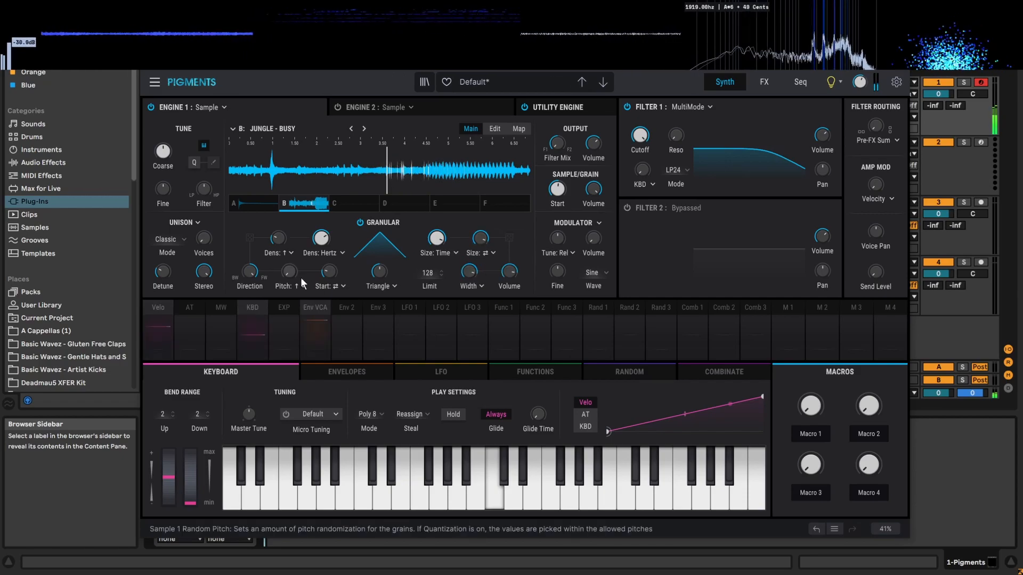
pyautogui.moveTo(330, 273)
pyautogui.mouseDown()
pyautogui.moveTo(331, 228)
pyautogui.moveTo(278, 234)
pyautogui.moveTo(285, 205)
pyautogui.mouseUp()
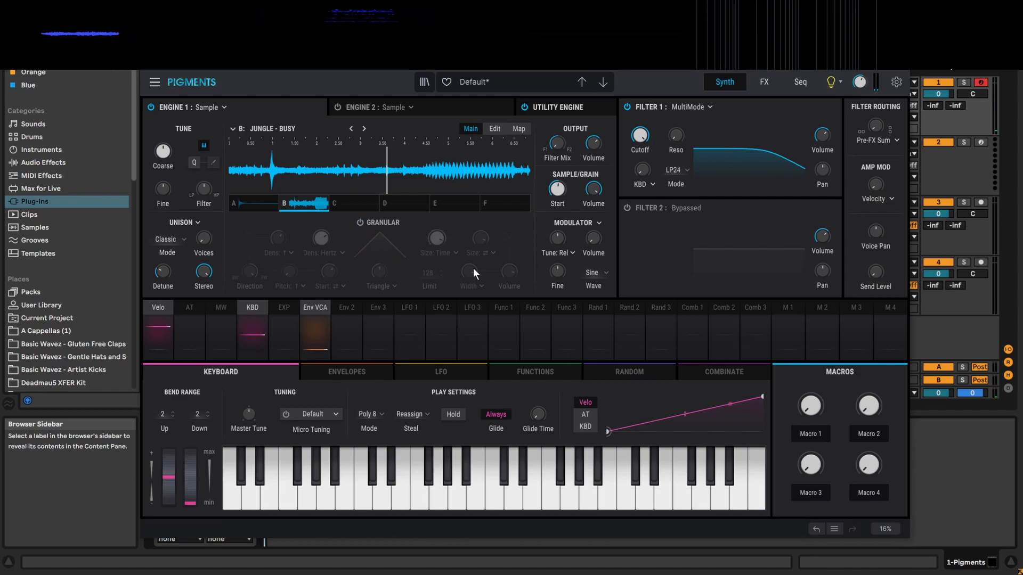
# Play the Jungle - Busy sample with Granular off for comparison and turn Granular back on.
pyautogui.press('a')
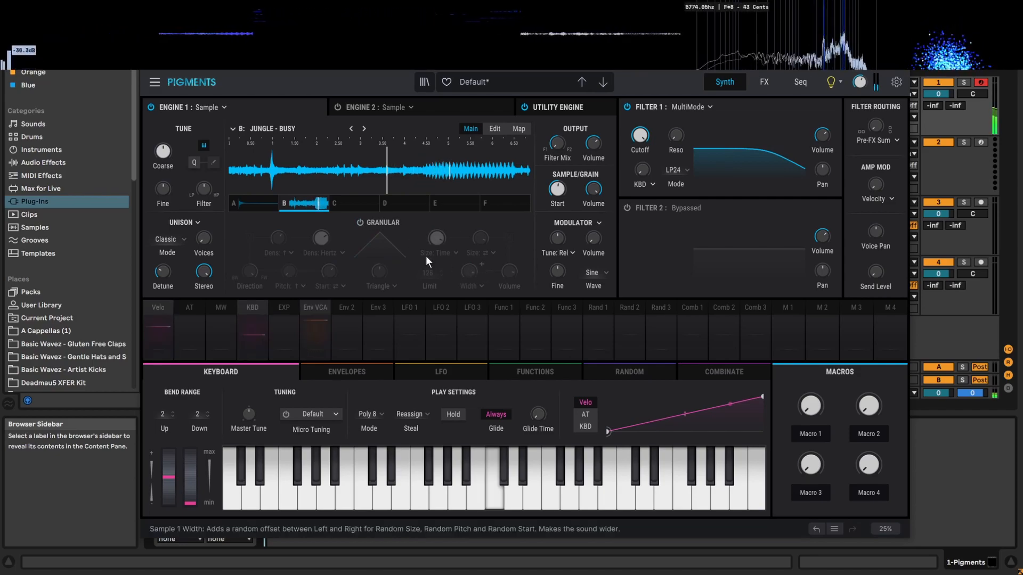
pyautogui.click(360, 223)
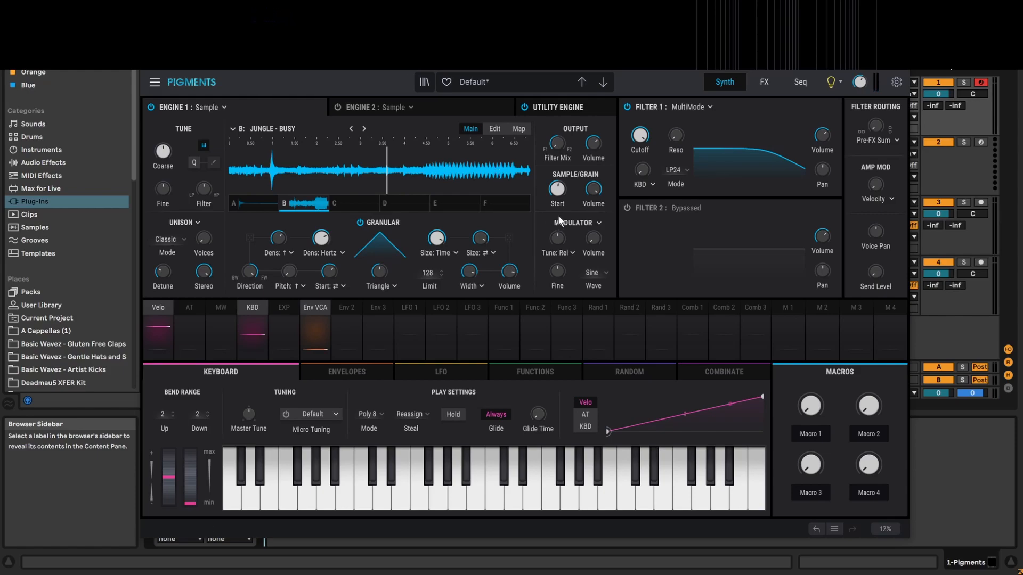
# Trim the Jungle - Busy sample around its loud peak, from just before 1 s to about 1.2 s, and audition it.
pyautogui.click(494, 128)
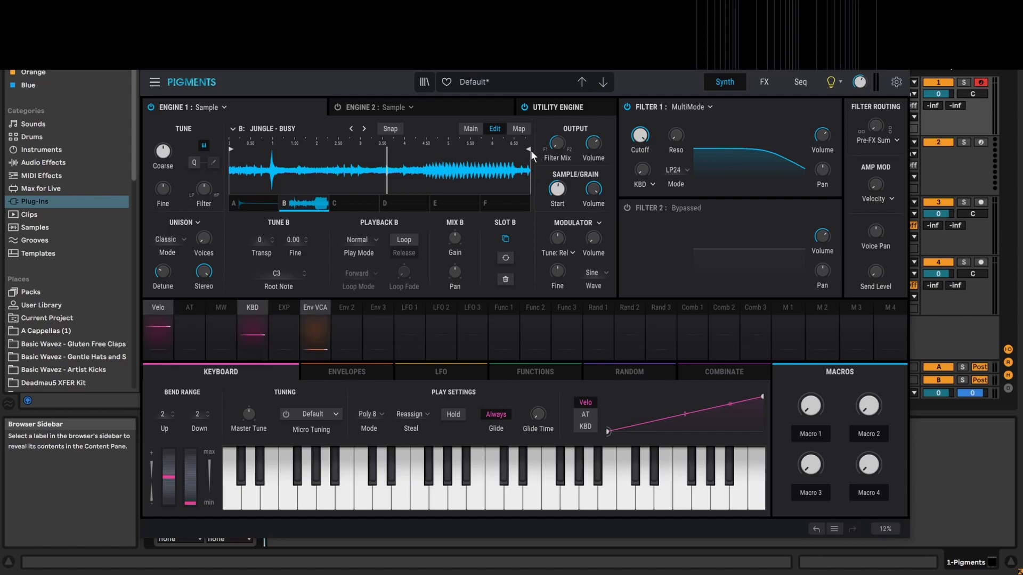
pyautogui.moveTo(233, 150); pyautogui.dragTo(307, 149)
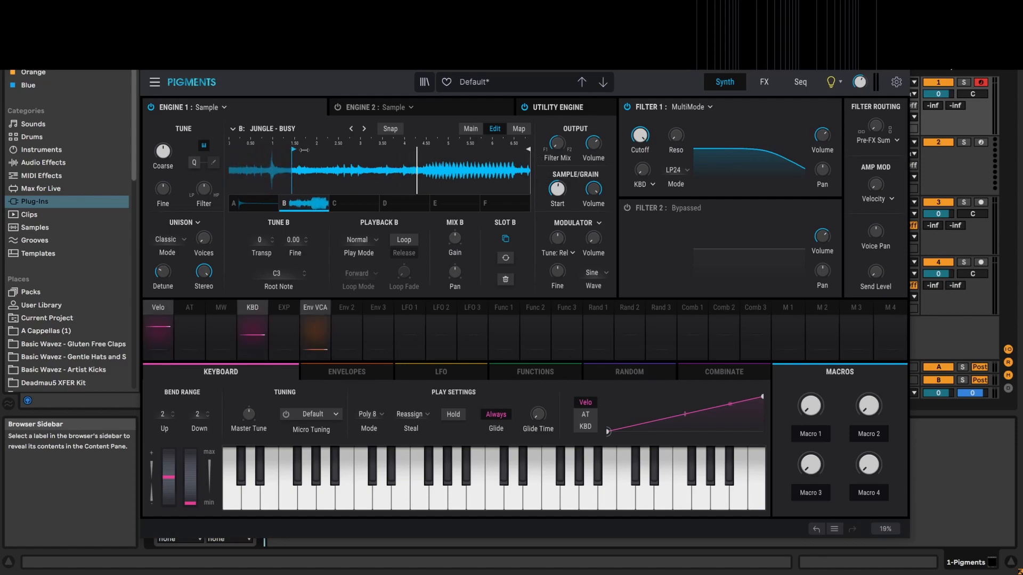
pyautogui.moveTo(530, 150)
pyautogui.mouseDown()
pyautogui.moveTo(265, 150)
pyautogui.moveTo(312, 150)
pyautogui.moveTo(283, 153)
pyautogui.mouseUp()
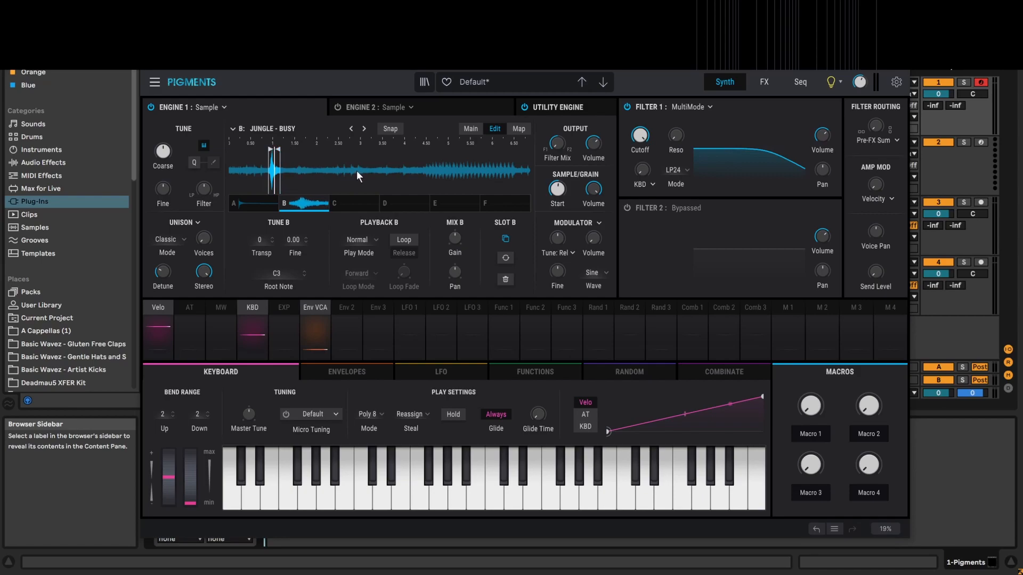
pyautogui.press('a')
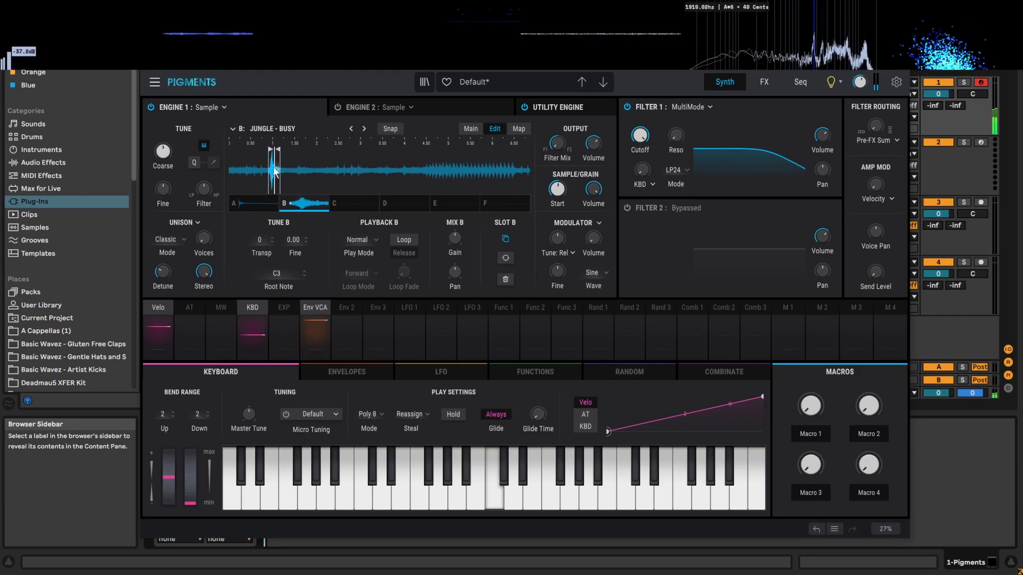
pyautogui.moveTo(279, 151); pyautogui.dragTo(283, 152)
pyautogui.press('a')
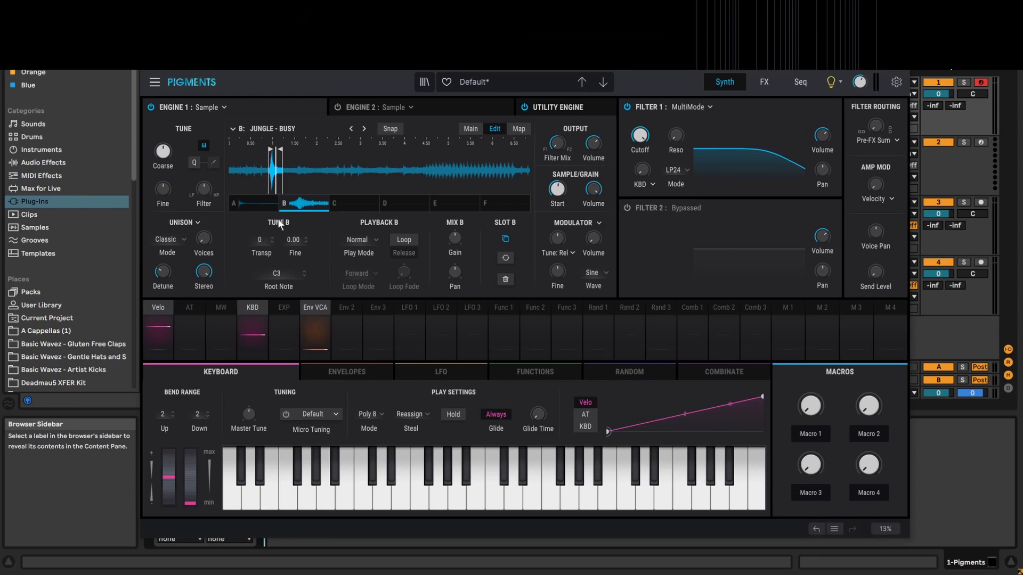
# Switch to the Grand Piano C3 sample in slot A, move the Sample/Grain Start to its beginning, and play a note.
pyautogui.click(252, 205)
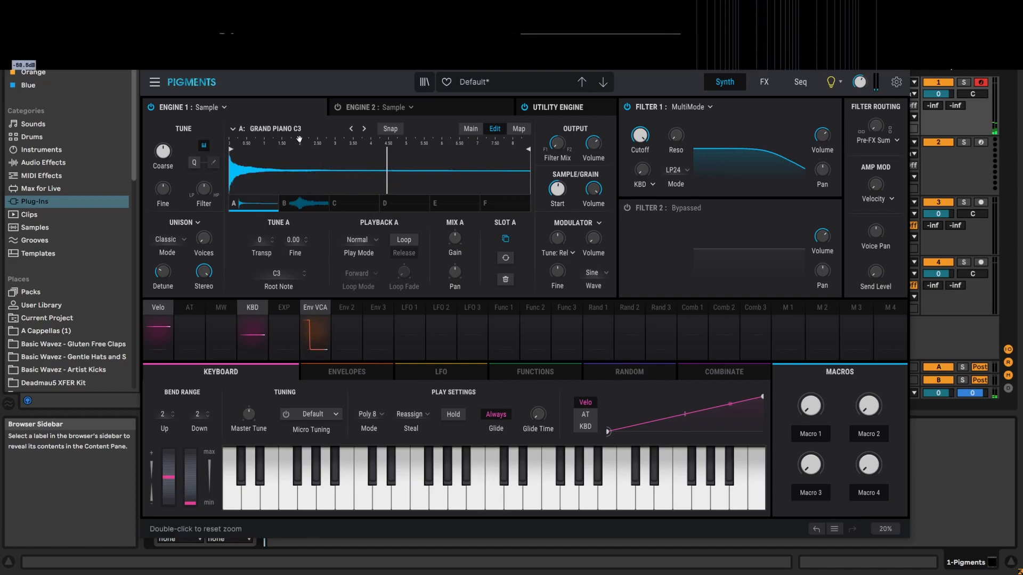
pyautogui.press('a')
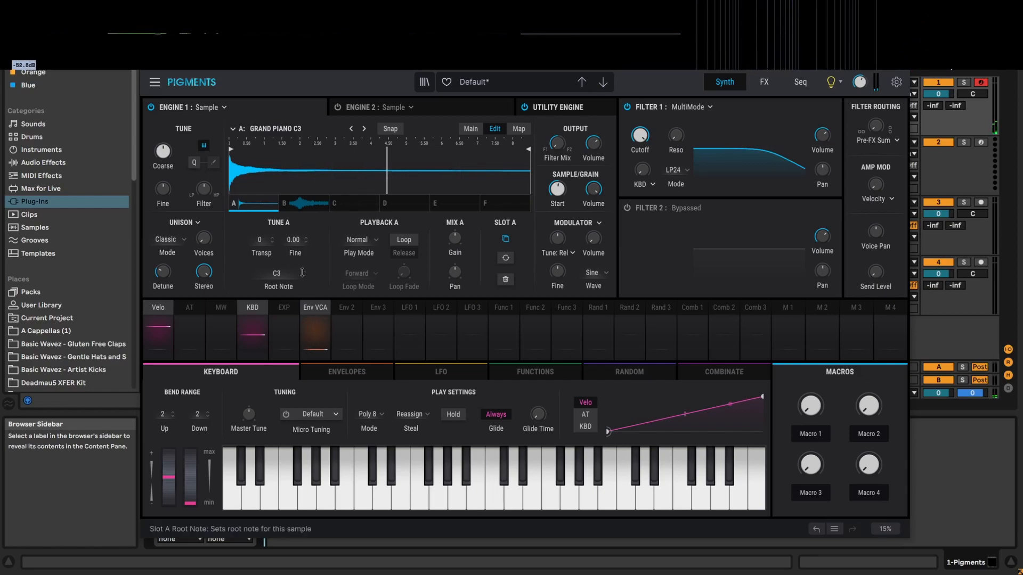
pyautogui.moveTo(571, 182)
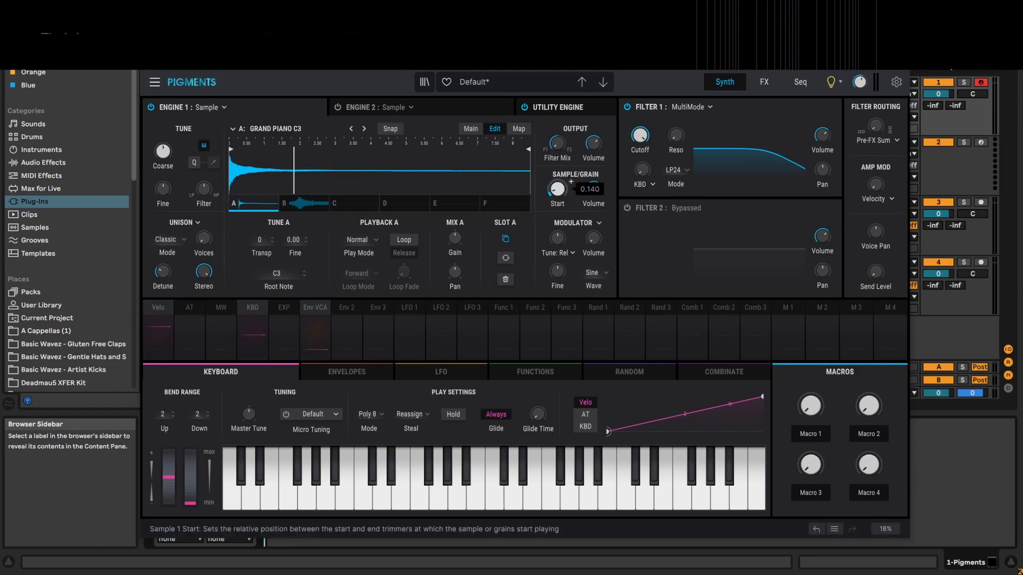
pyautogui.press('a')
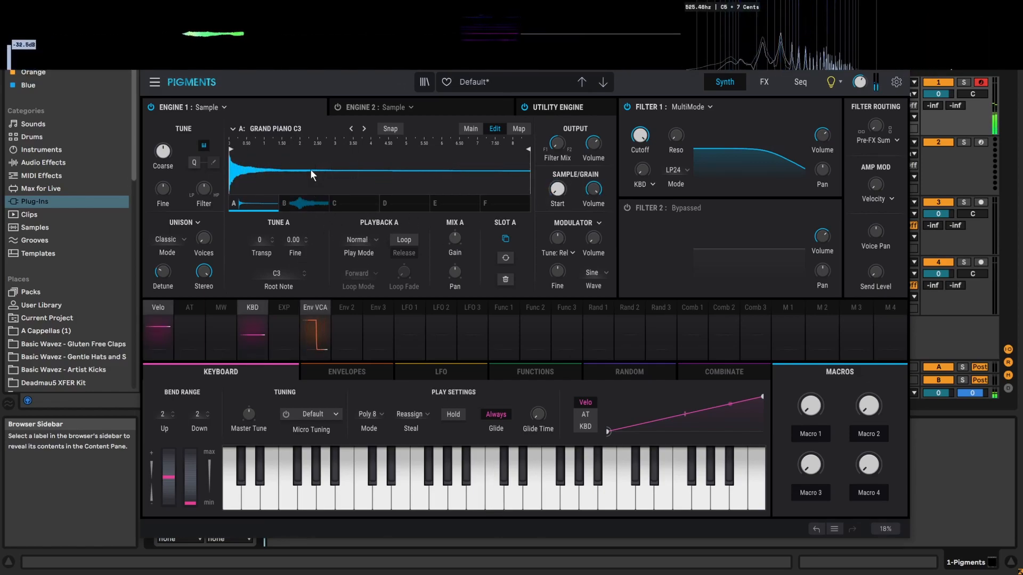
# Turn Granular off and audition the piano sample with its slot editing settings shown.
pyautogui.click(473, 130)
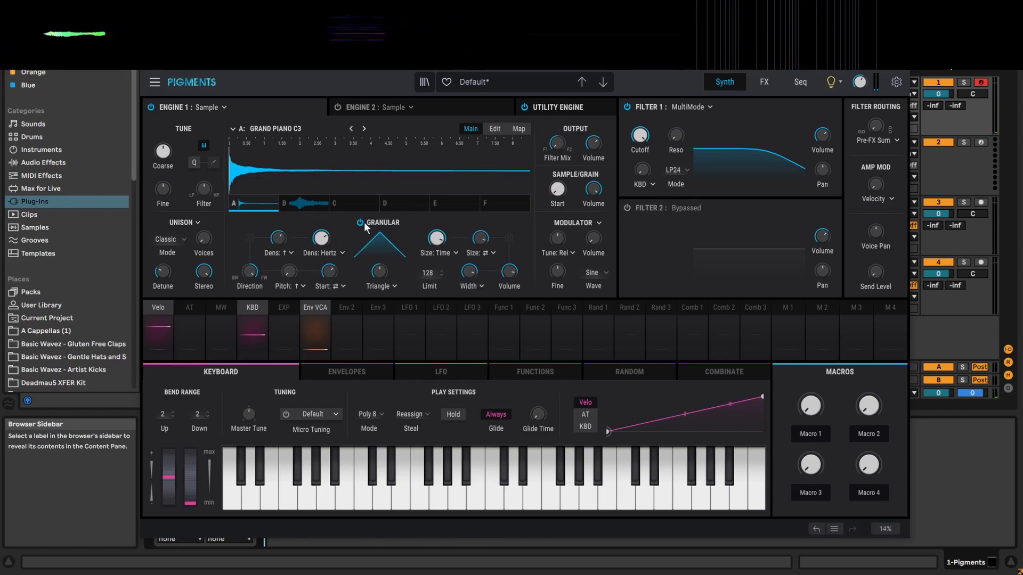
pyautogui.click(360, 223)
pyautogui.click(494, 129)
pyautogui.press('a')
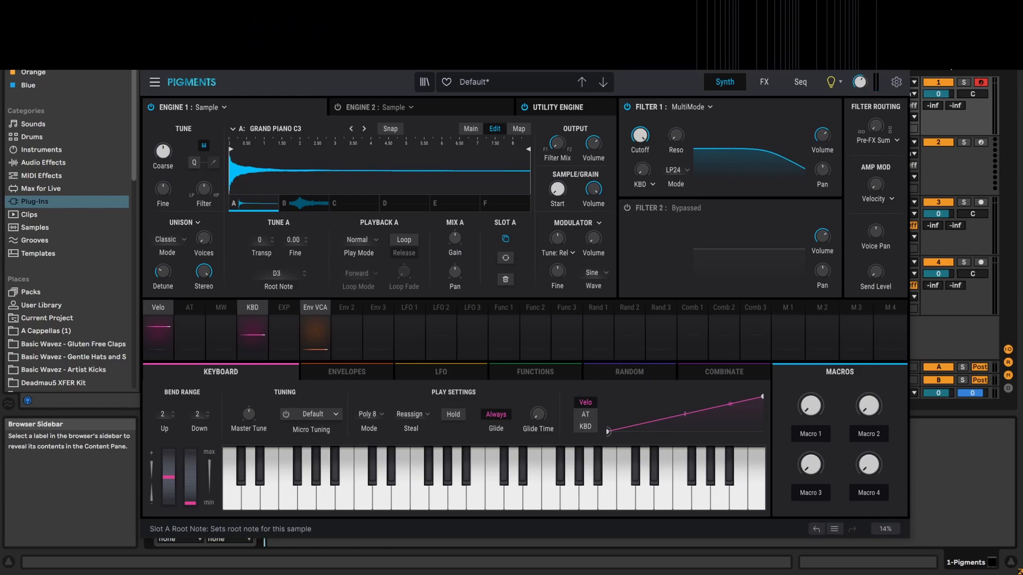
# Try different Root Note values for the piano sample, set it back to C3, and play a note.
pyautogui.moveTo(276, 274); pyautogui.dragTo(261, 232)
pyautogui.moveTo(283, 272); pyautogui.dragTo(284, 260)
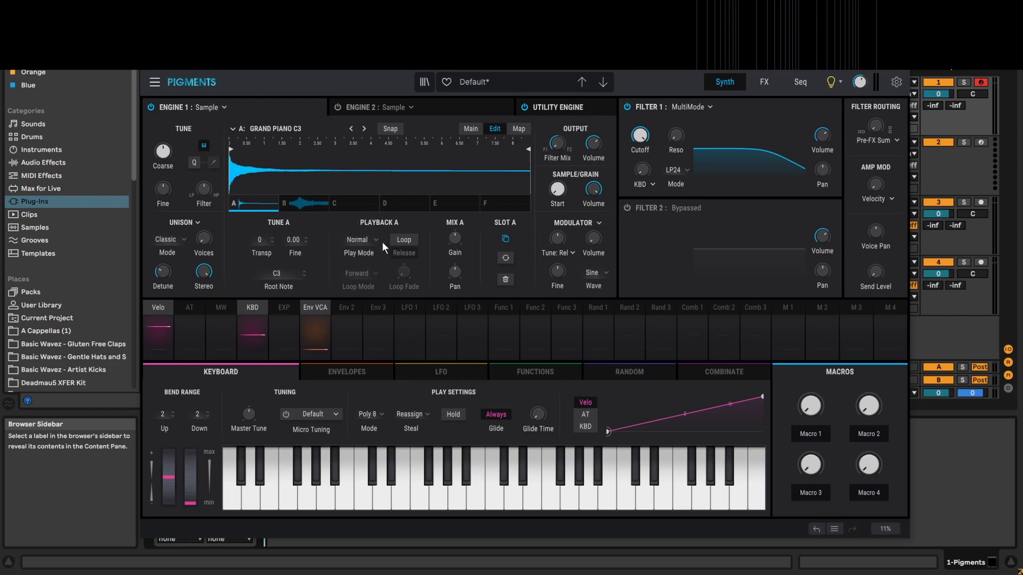
pyautogui.press('a')
# Set the piano sample's Play Mode to Reverse and audition it.
pyautogui.click(369, 242)
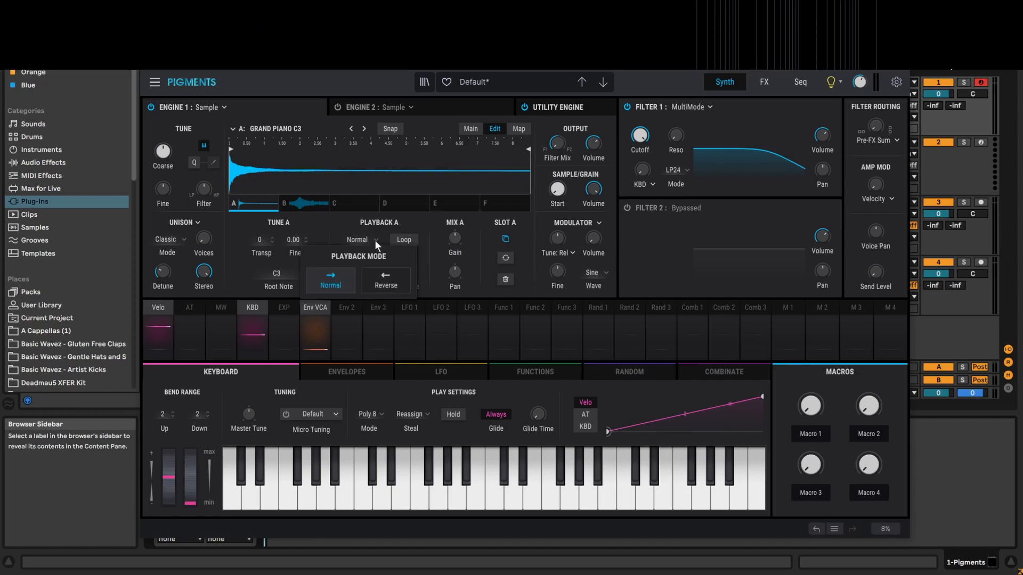
pyautogui.click(376, 280)
pyautogui.press('a')
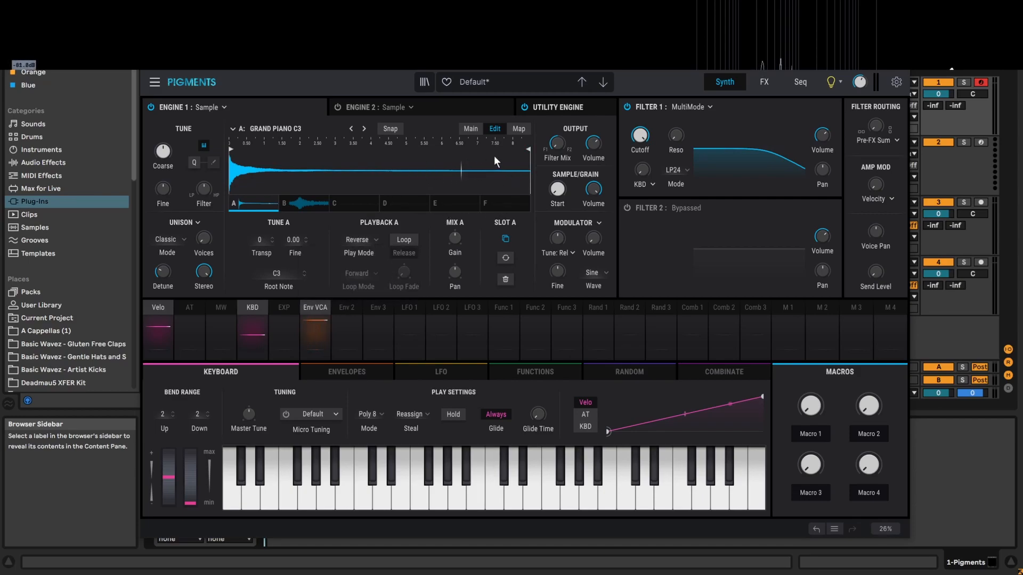
# Move the piano sample's end trimmer to about 0.8 s, audition it, and turn on Loop playback.
pyautogui.moveTo(528, 150); pyautogui.dragTo(258, 163)
pyautogui.press('a')
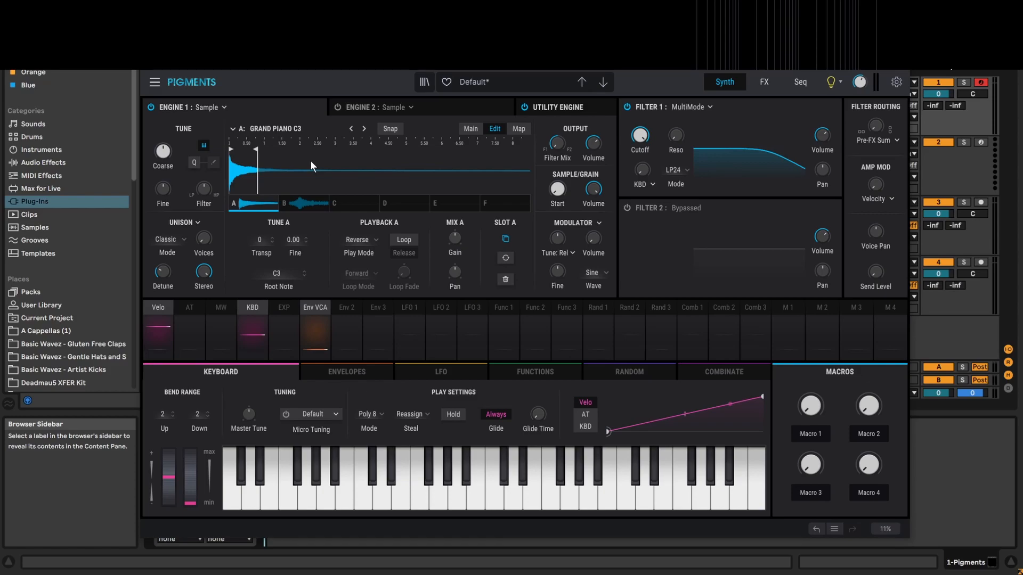
pyautogui.click(405, 239)
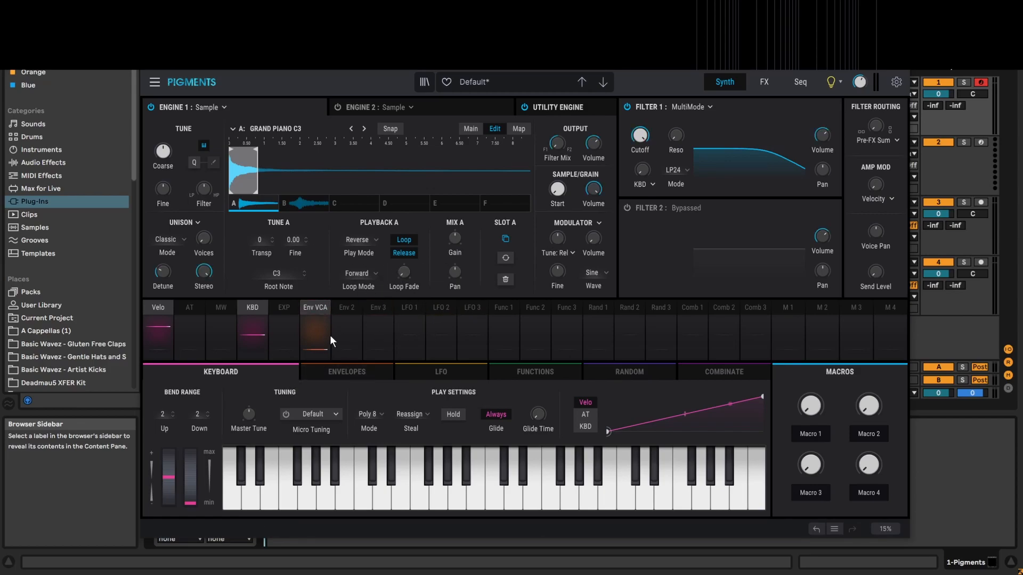
# Show the envelopes and audition the looped piano sample with Env VCA Release at 1.16 s and at longer times.
pyautogui.click(336, 367)
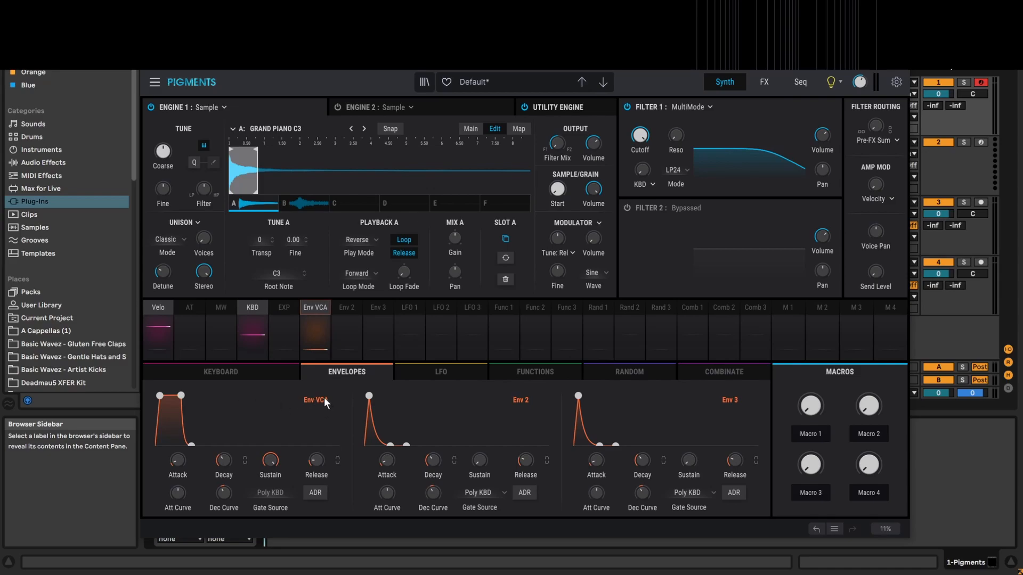
pyautogui.moveTo(316, 460); pyautogui.dragTo(316, 448)
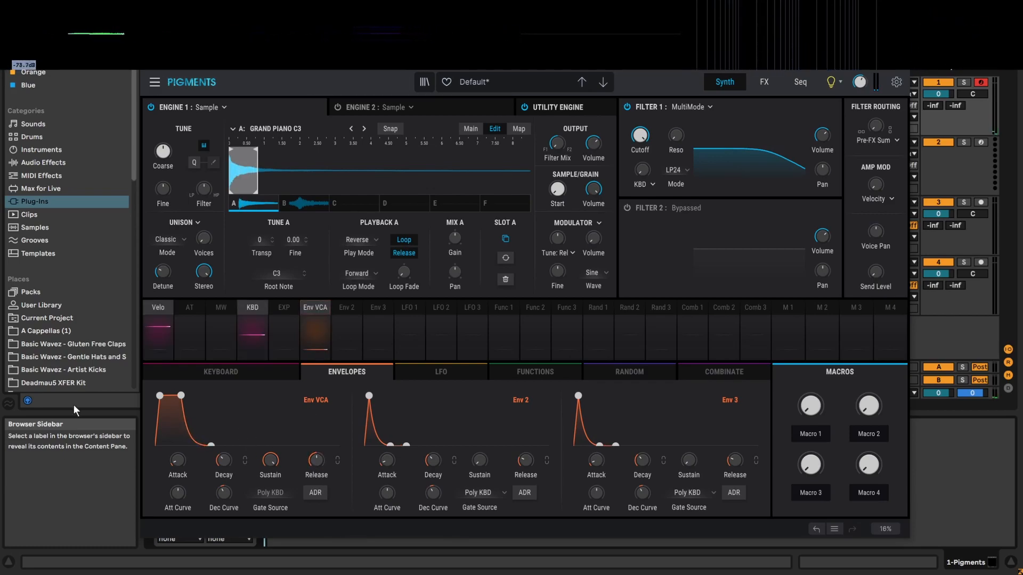
pyautogui.moveTo(320, 461)
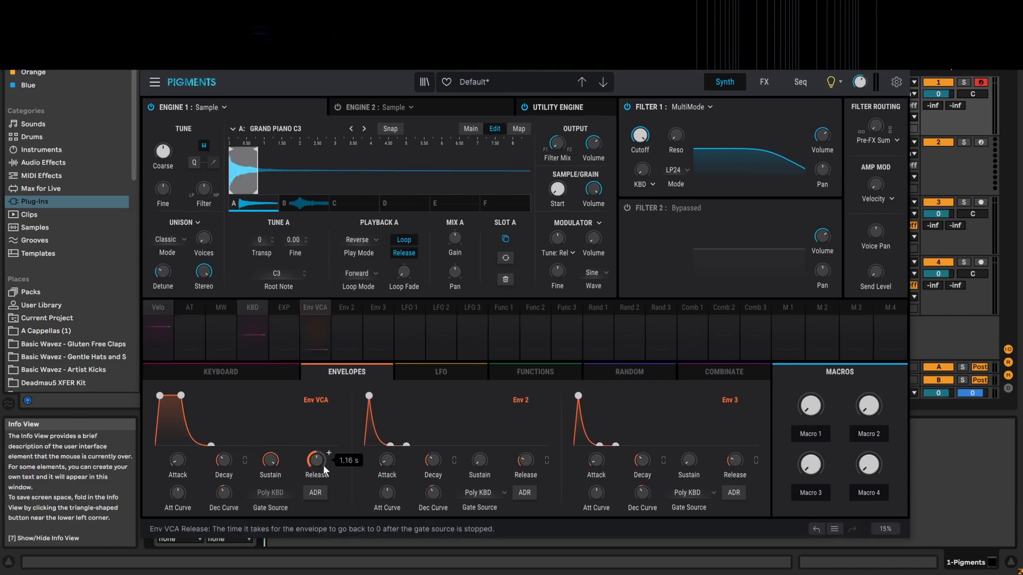
pyautogui.moveTo(318, 460); pyautogui.dragTo(318, 413)
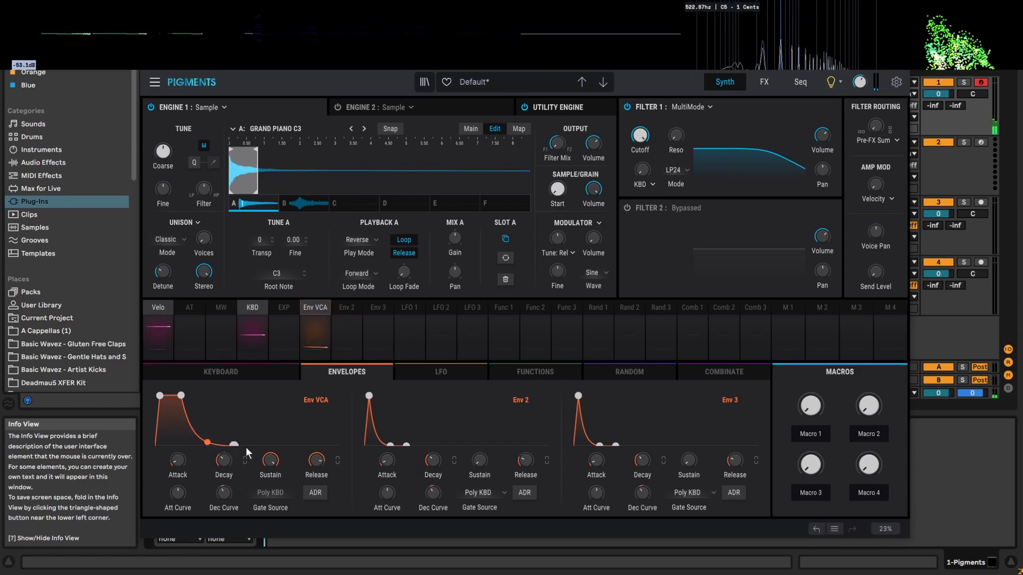
pyautogui.moveTo(315, 461); pyautogui.dragTo(316, 487)
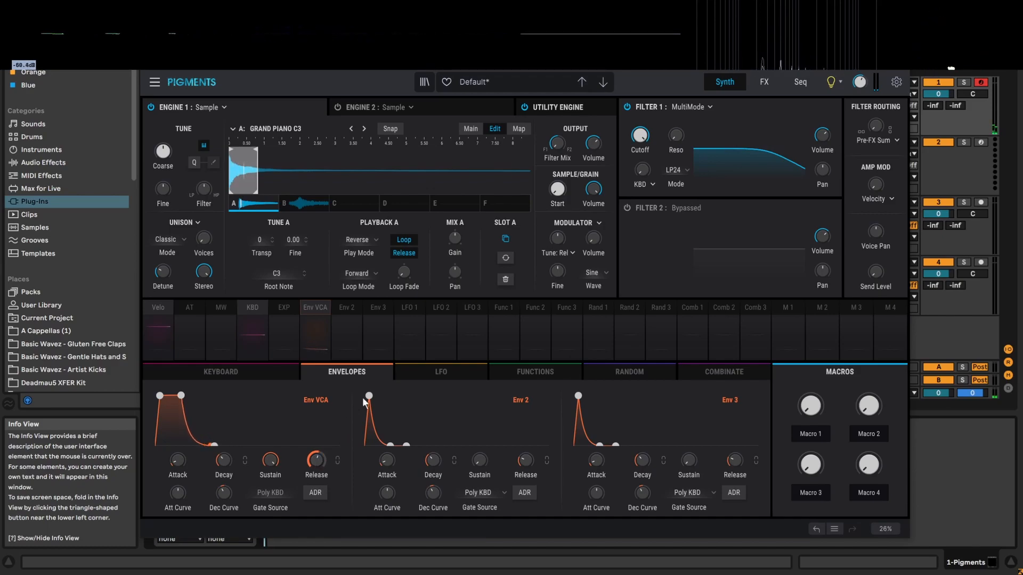
# Audition the piano sample with loop Release off and a longer Env VCA Release, shorten the envelope release, and turn loop Release back on.
pyautogui.click(407, 255)
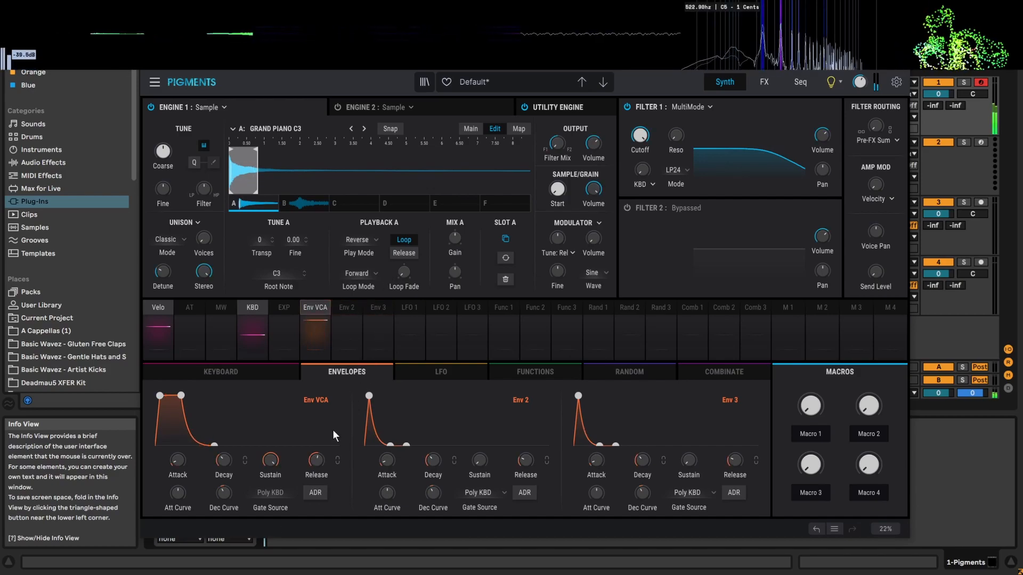
pyautogui.moveTo(319, 464); pyautogui.dragTo(320, 413)
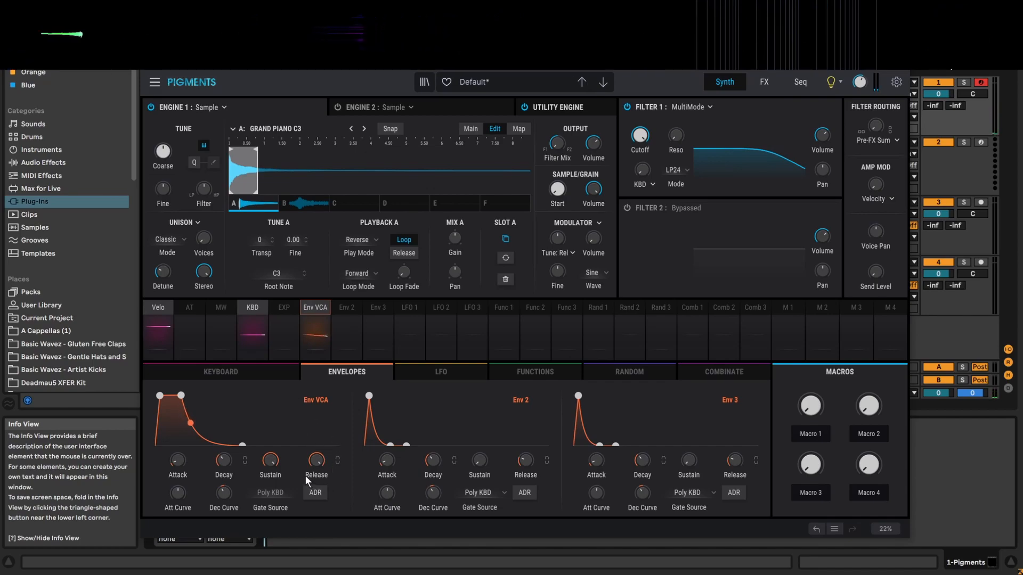
pyautogui.moveTo(314, 459)
pyautogui.moveTo(315, 459)
pyautogui.mouseDown()
pyautogui.moveTo(316, 474)
pyautogui.moveTo(315, 458)
pyautogui.mouseUp()
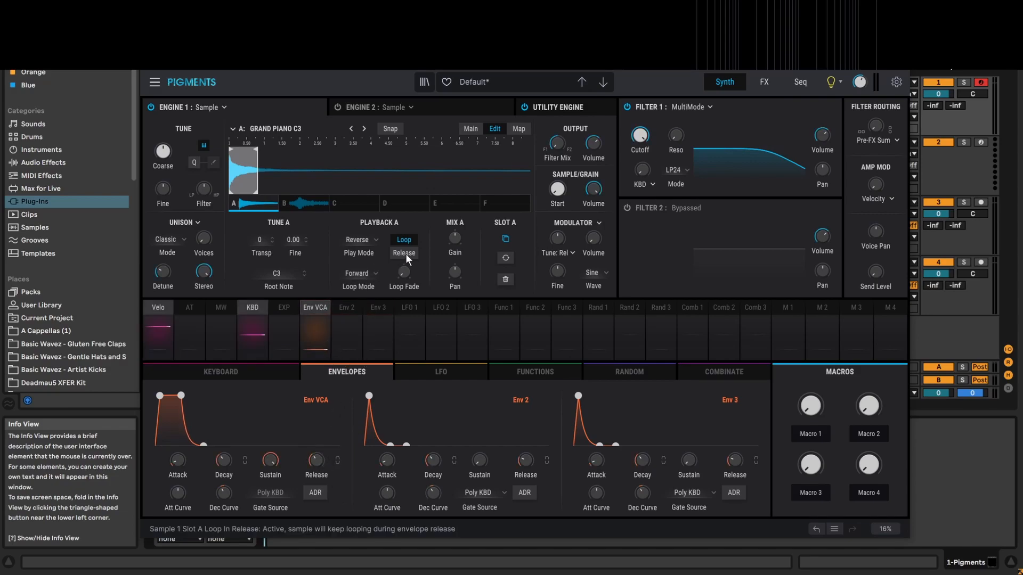
# Set the piano sample's Loop Mode to Back & Forth, audition it, and raise its Loop Fade.
pyautogui.click(372, 273)
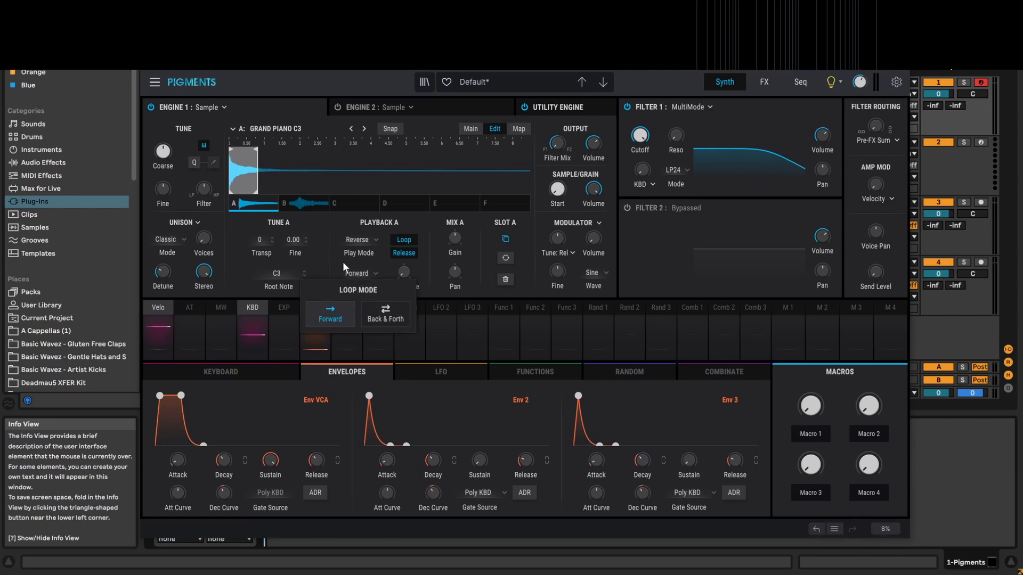
pyautogui.click(383, 318)
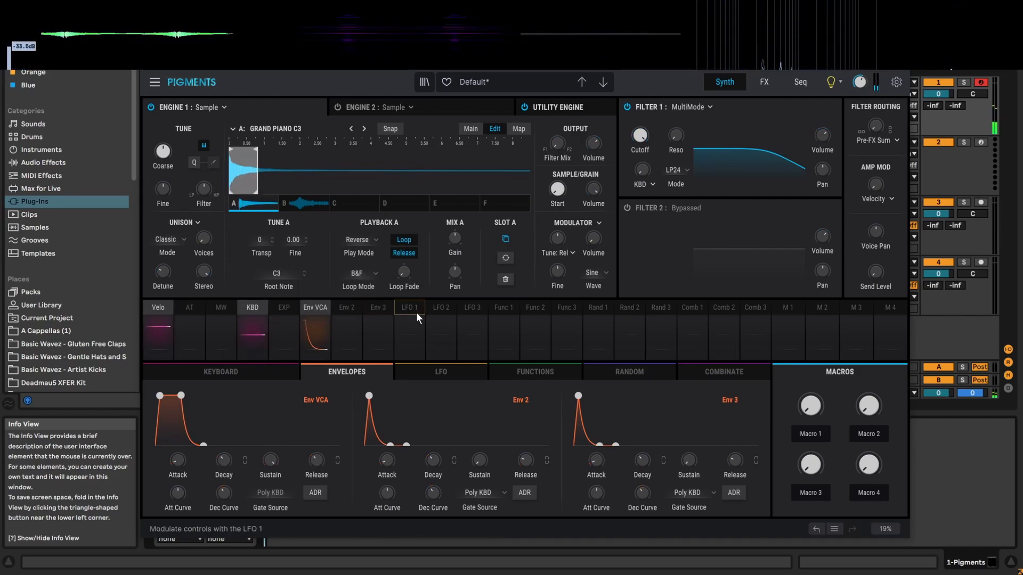
pyautogui.moveTo(417, 272)
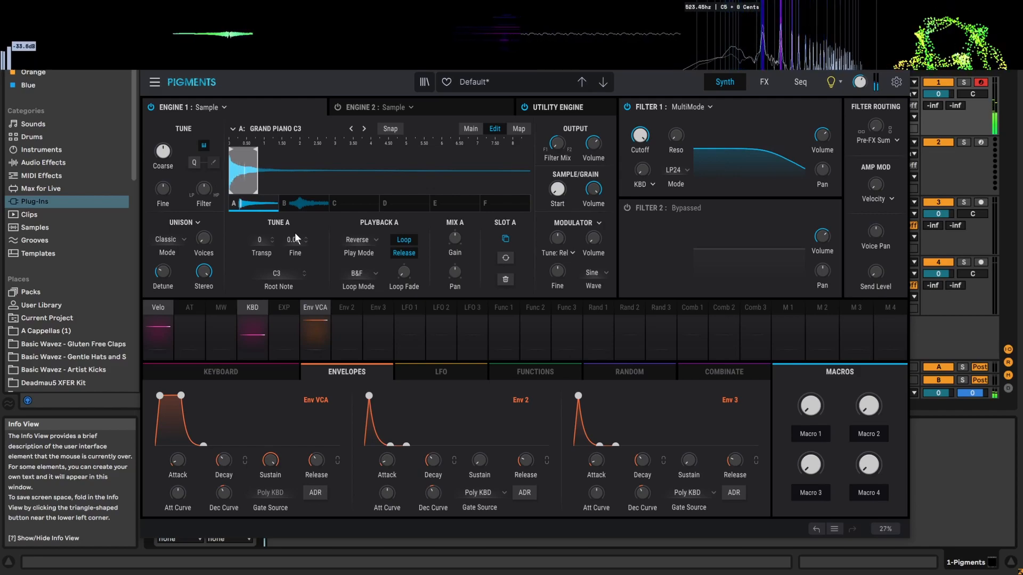
pyautogui.moveTo(405, 274); pyautogui.dragTo(404, 252)
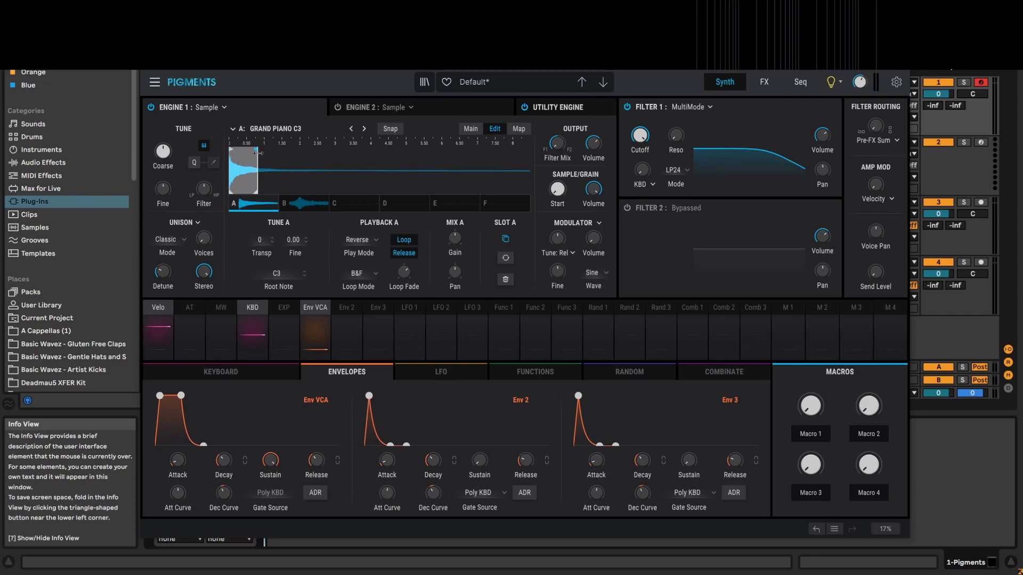
# Extend the piano sample's end trimmer to about 1.7 s and loop about 0.5 to 1.4 s, adjusting the Loop Fade.
pyautogui.moveTo(260, 149); pyautogui.dragTo(283, 153)
pyautogui.moveTo(255, 192); pyautogui.dragTo(287, 192)
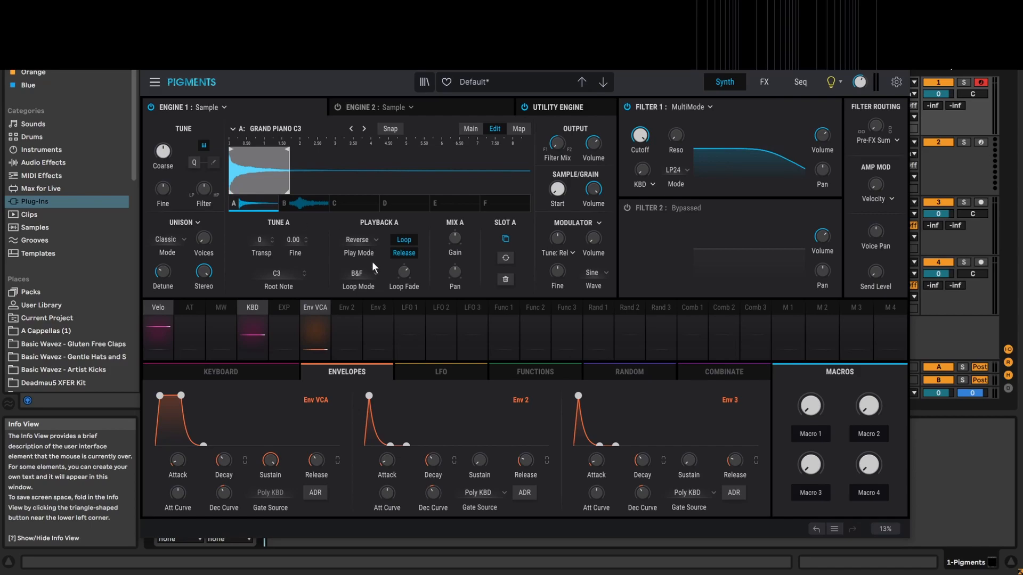
pyautogui.click(404, 238)
pyautogui.click(404, 239)
pyautogui.moveTo(231, 191); pyautogui.dragTo(279, 193)
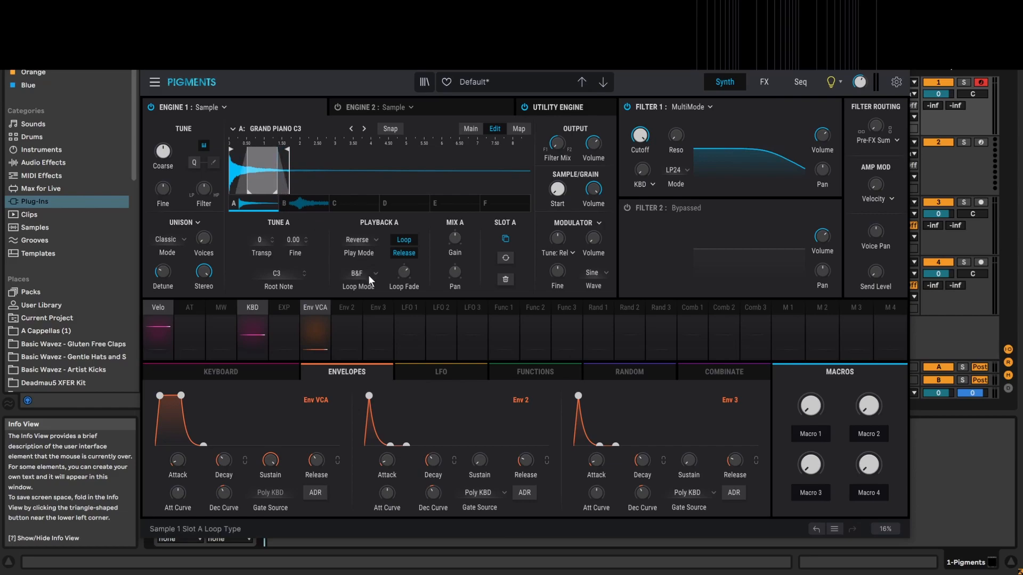
pyautogui.moveTo(404, 275)
pyautogui.mouseDown()
pyautogui.moveTo(404, 314)
pyautogui.moveTo(404, 279)
pyautogui.mouseUp()
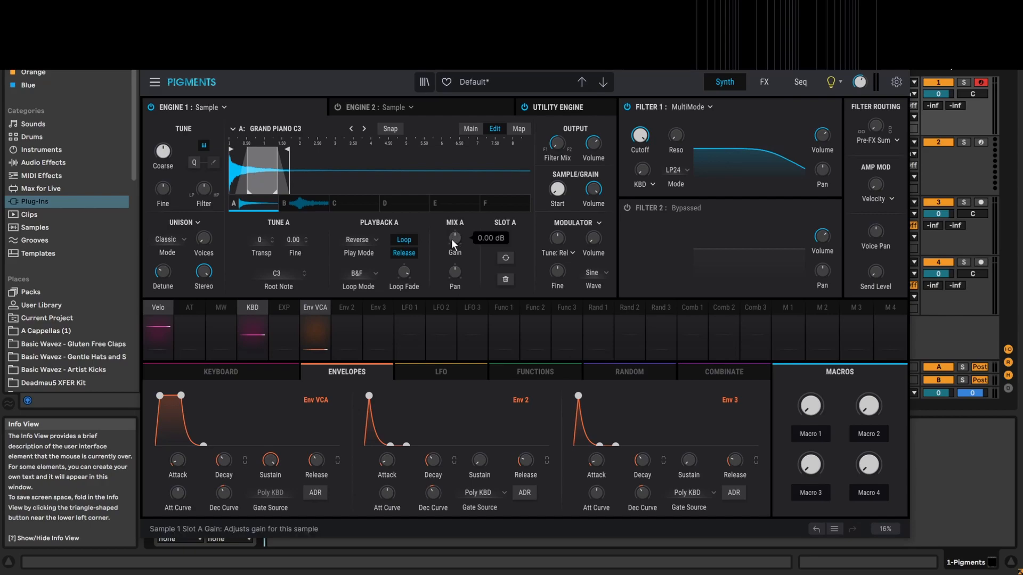
# Select the Jungle - Busy sample in slot B, lower its Gain, audition it, and turn on Loop playback.
pyautogui.click(312, 205)
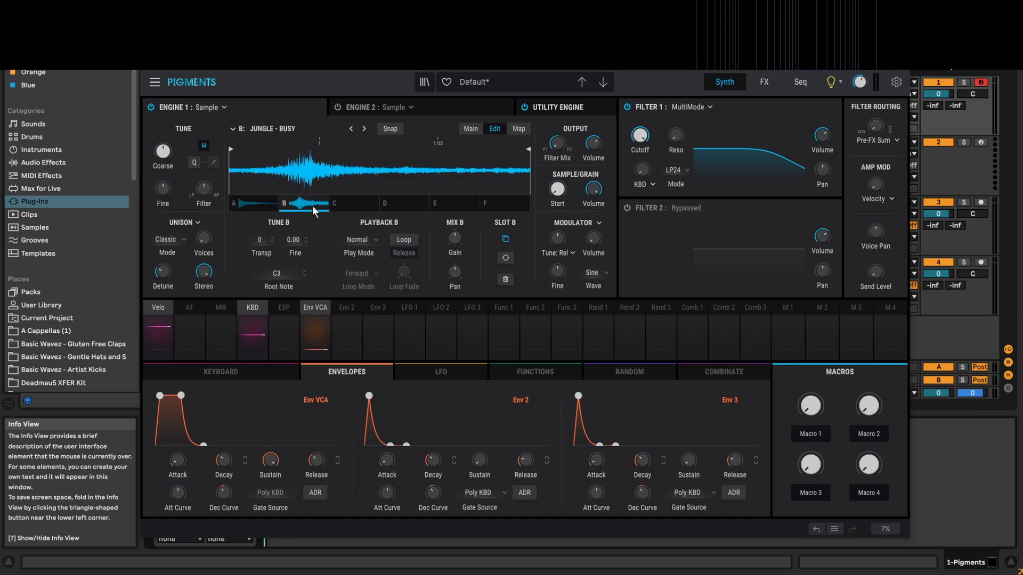
pyautogui.click(255, 200)
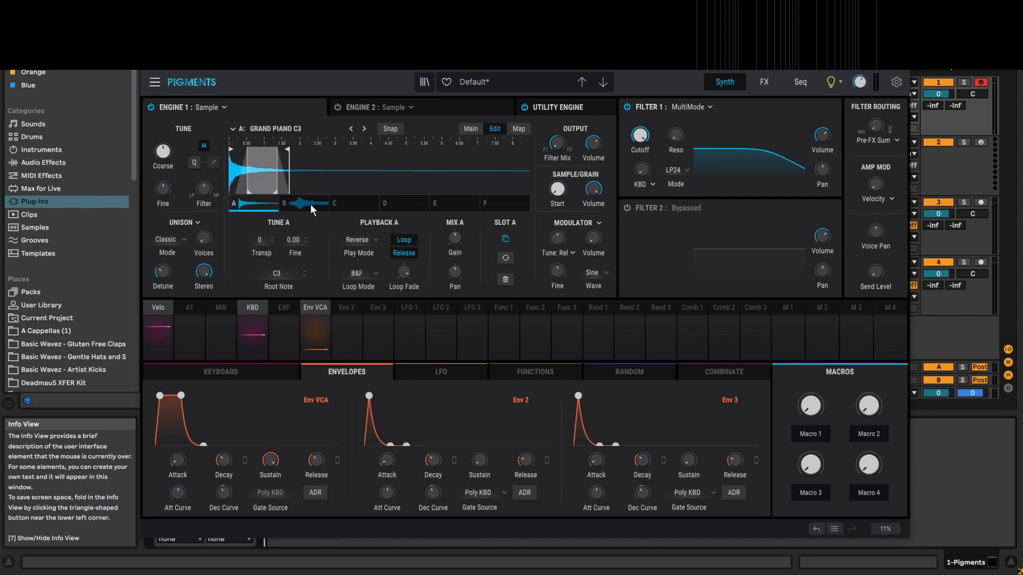
pyautogui.click(303, 203)
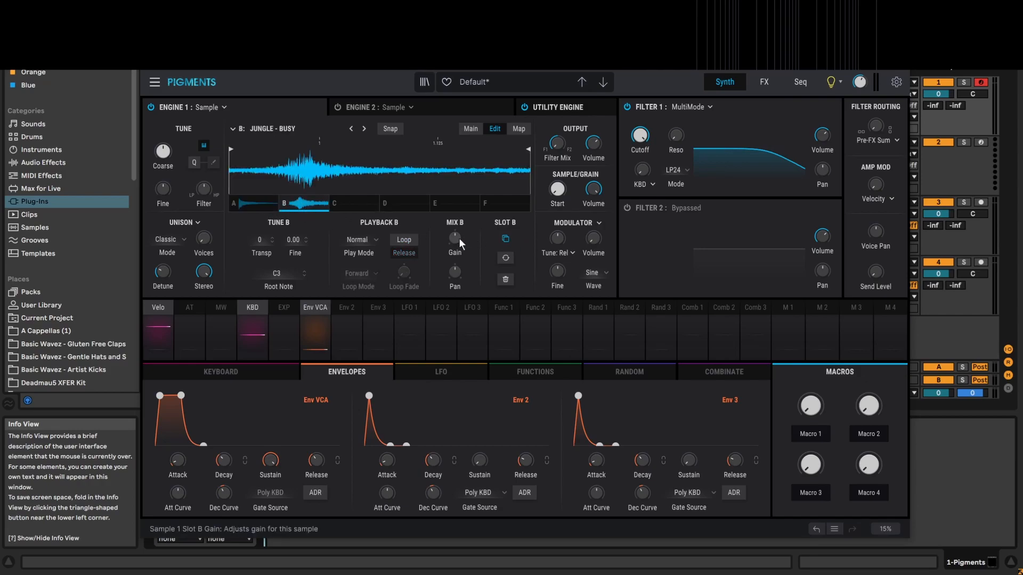
pyautogui.moveTo(454, 238); pyautogui.dragTo(454, 254)
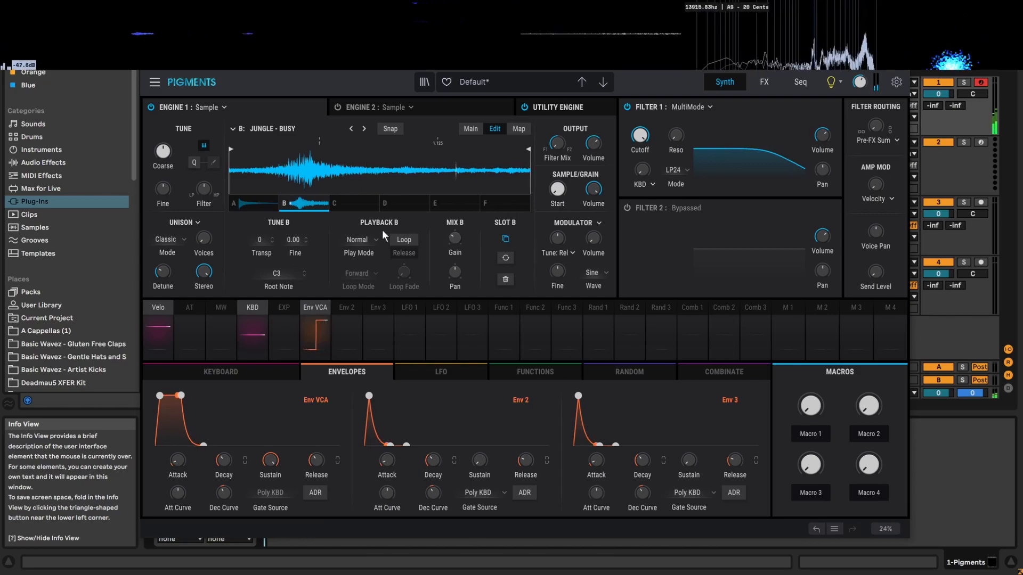
pyautogui.click(394, 240)
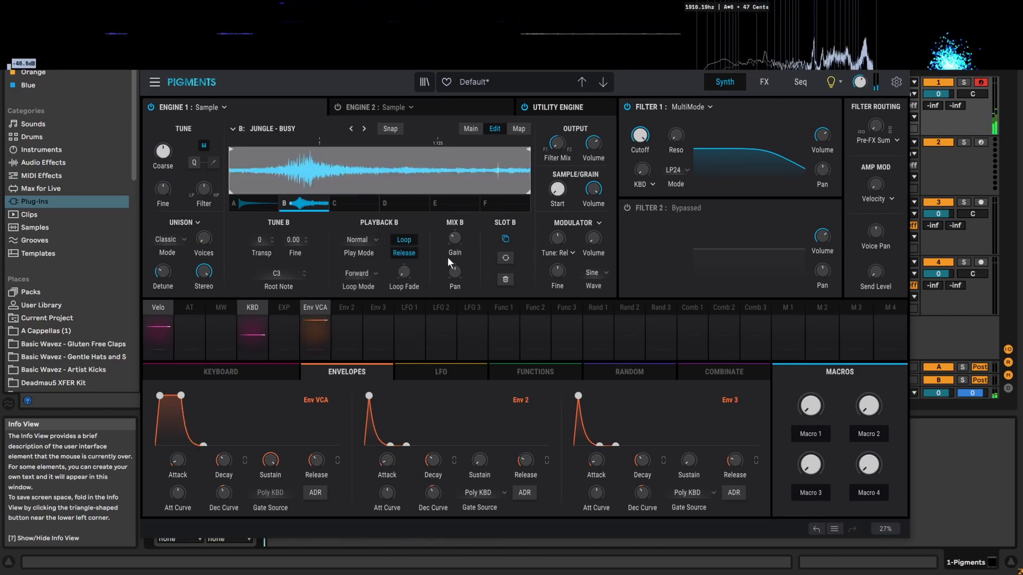
# Return to the piano sample in slot A, try a higher Gain, and view the slots it can be copied to.
pyautogui.click(265, 205)
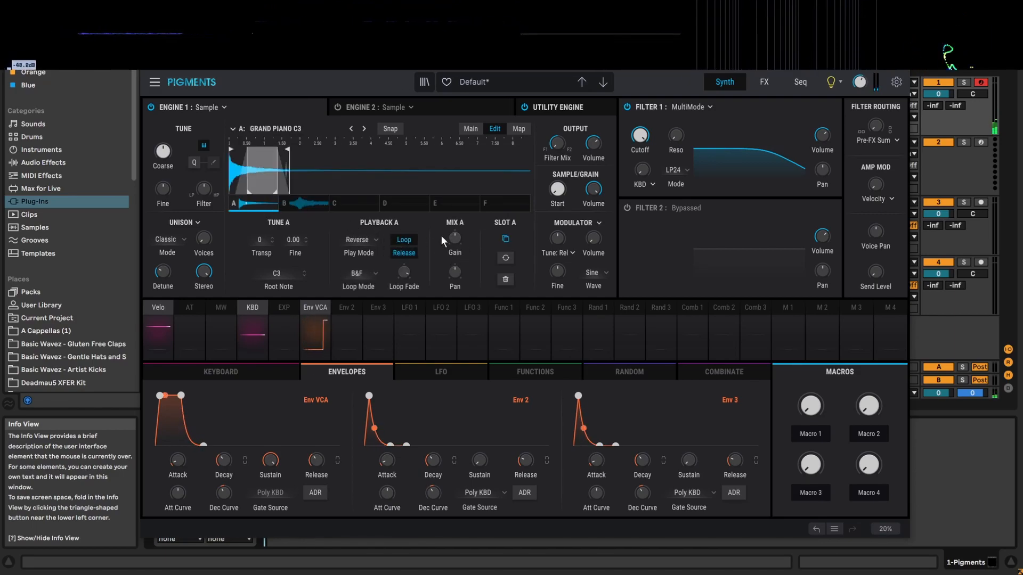
pyautogui.moveTo(453, 239); pyautogui.dragTo(445, 203)
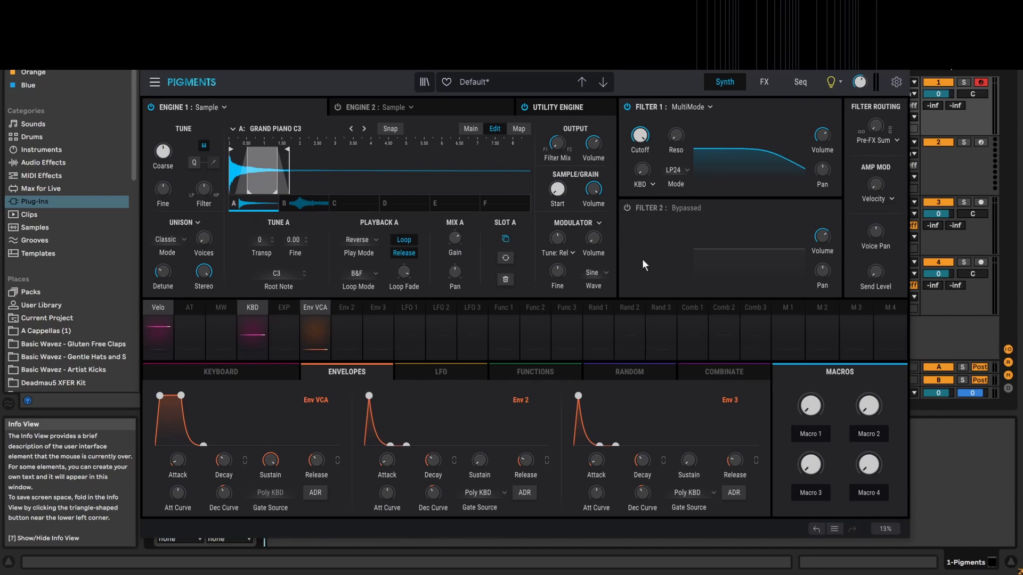
pyautogui.click(505, 239)
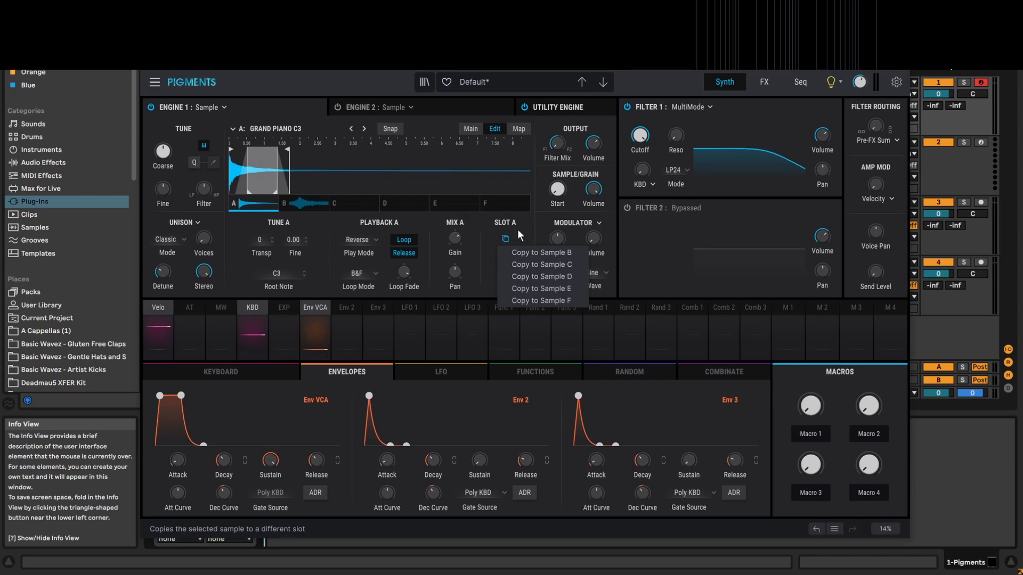
pyautogui.click(529, 233)
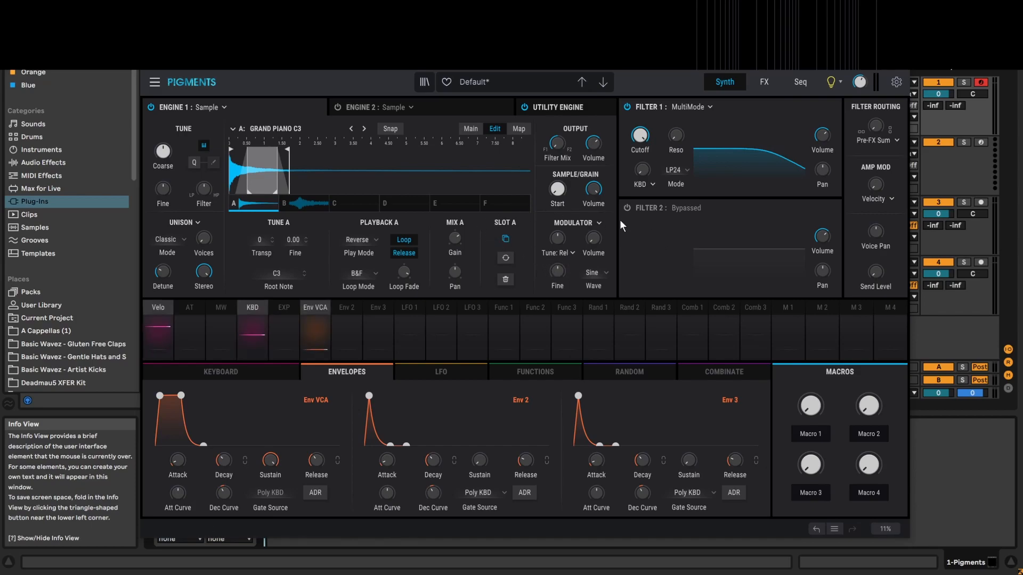
# Move the Sample/Grain Start partway into the sample, turn on Snap, and extend the piano sample's end trimmer to about 3.7 s.
pyautogui.moveTo(557, 189); pyautogui.dragTo(557, 211)
pyautogui.click(393, 128)
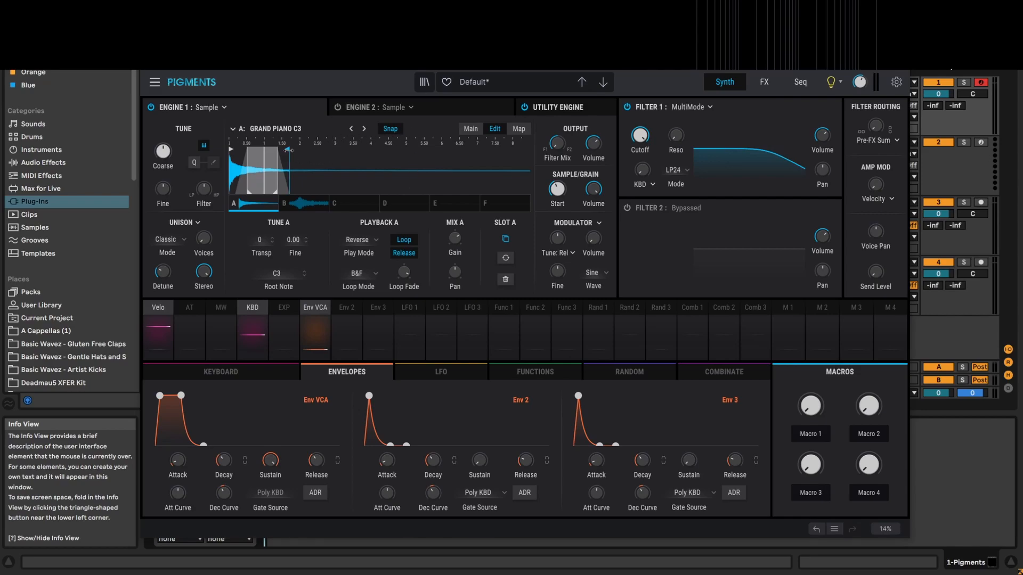
pyautogui.moveTo(289, 150)
pyautogui.mouseDown()
pyautogui.moveTo(506, 156)
pyautogui.moveTo(358, 151)
pyautogui.mouseUp()
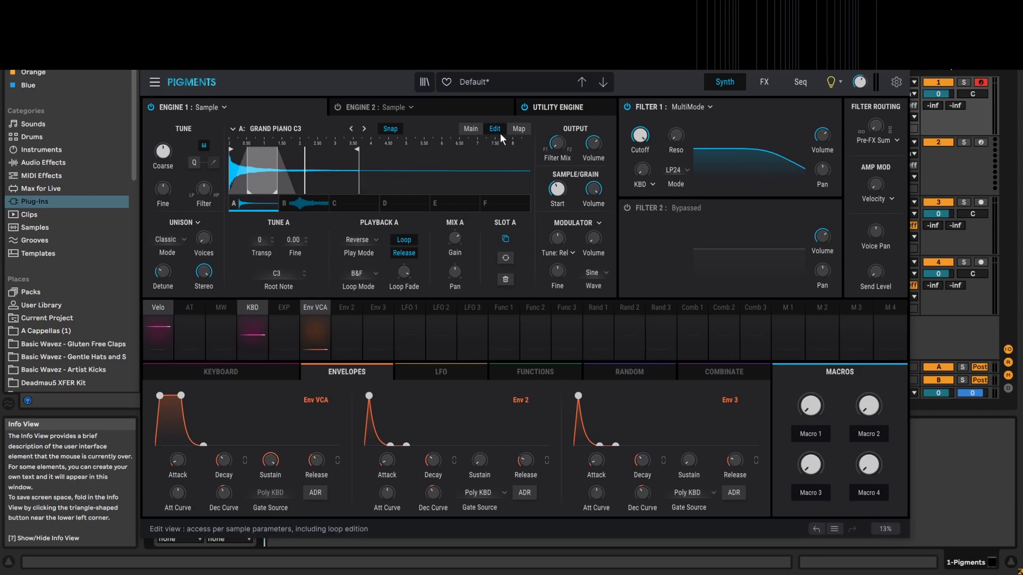
pyautogui.click(478, 130)
pyautogui.click(495, 130)
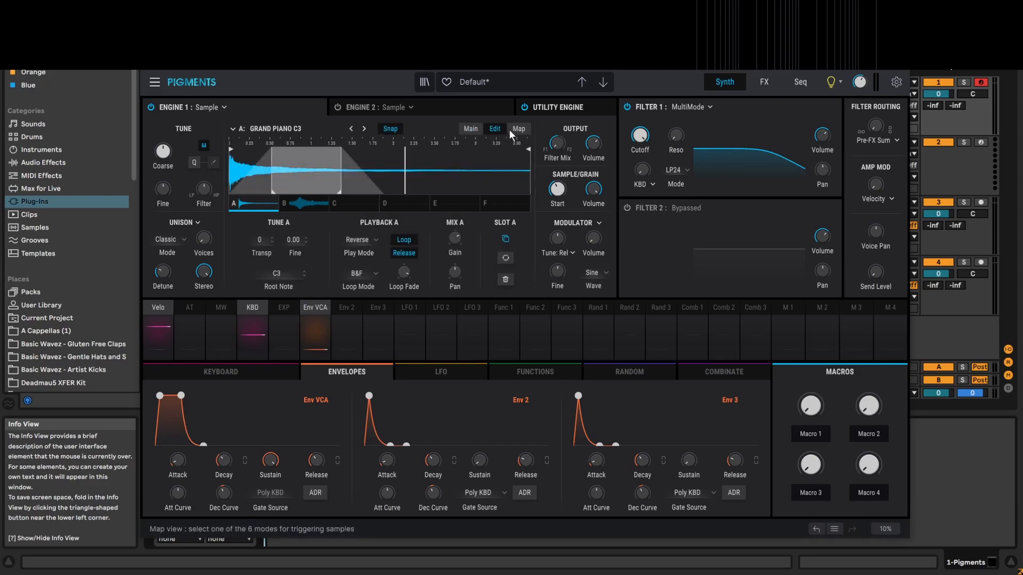
# Show the Sample Map in Single mode and audition slots A and B, ending on Jungle - Busy.
pyautogui.click(517, 129)
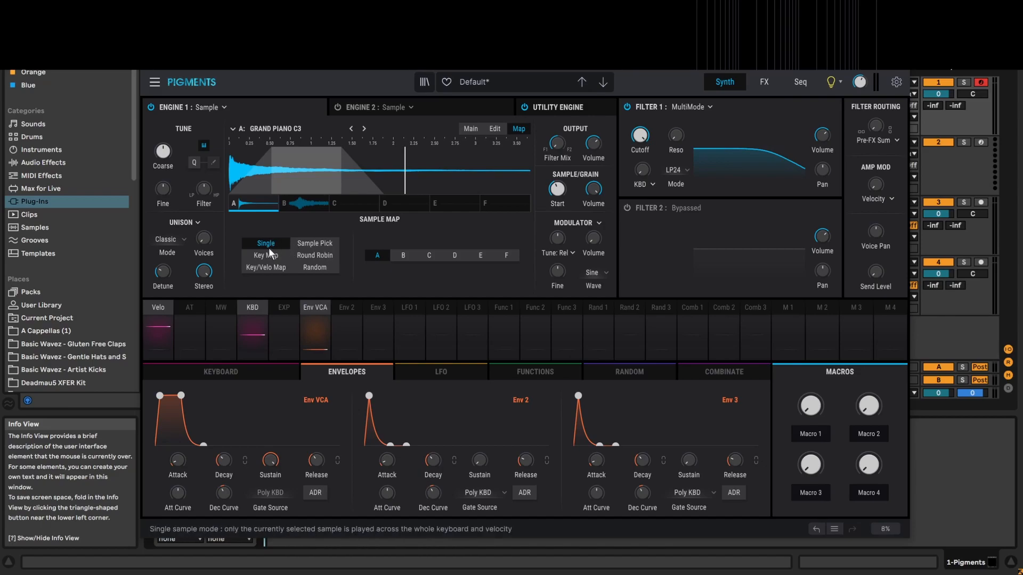
pyautogui.click(295, 204)
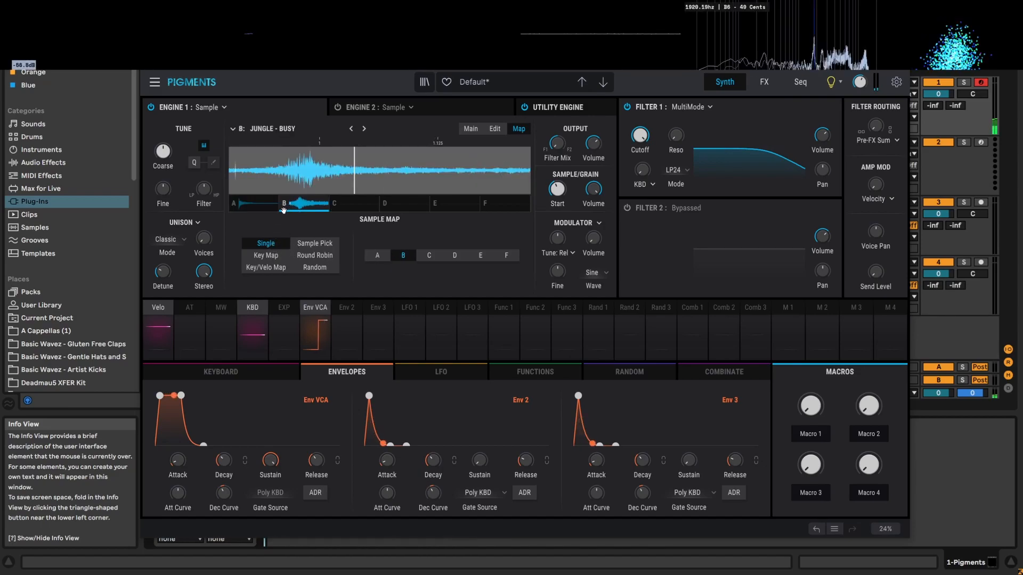
pyautogui.click(260, 207)
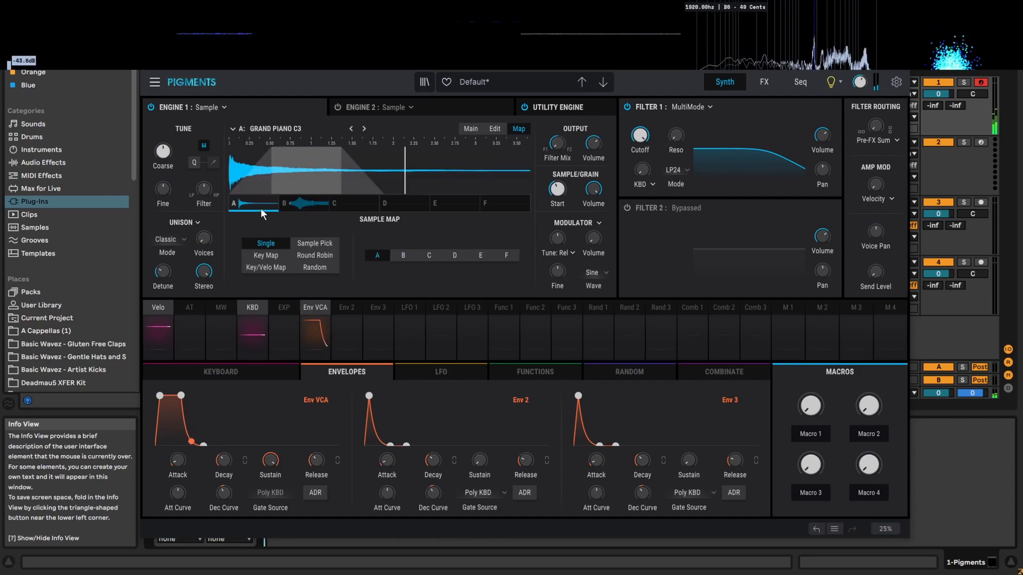
pyautogui.click(304, 206)
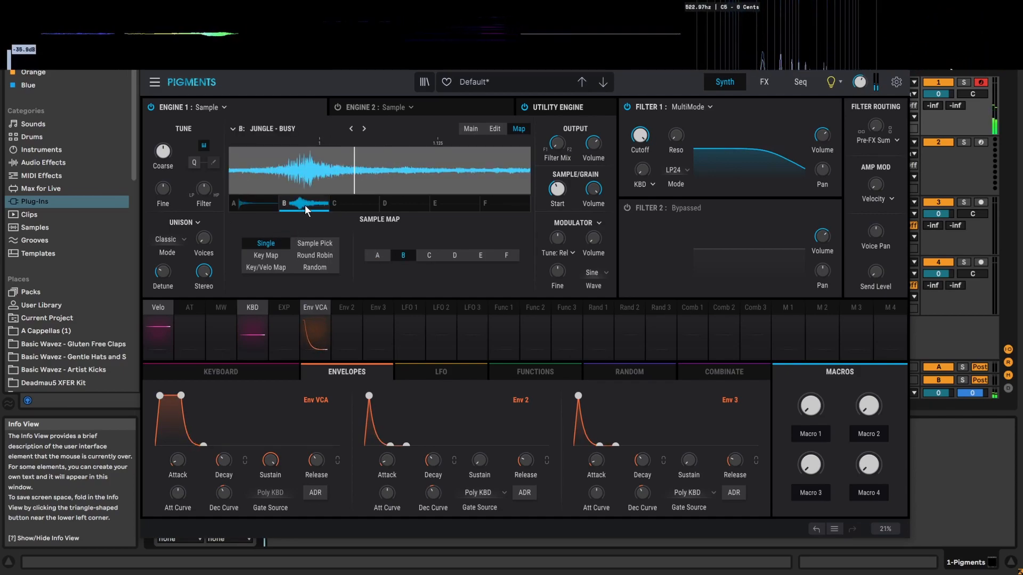
# Turn Granular on, audition the Jungle - Busy sample, compare its main and edit views, and return to the Sample Map.
pyautogui.click(467, 129)
pyautogui.click(357, 221)
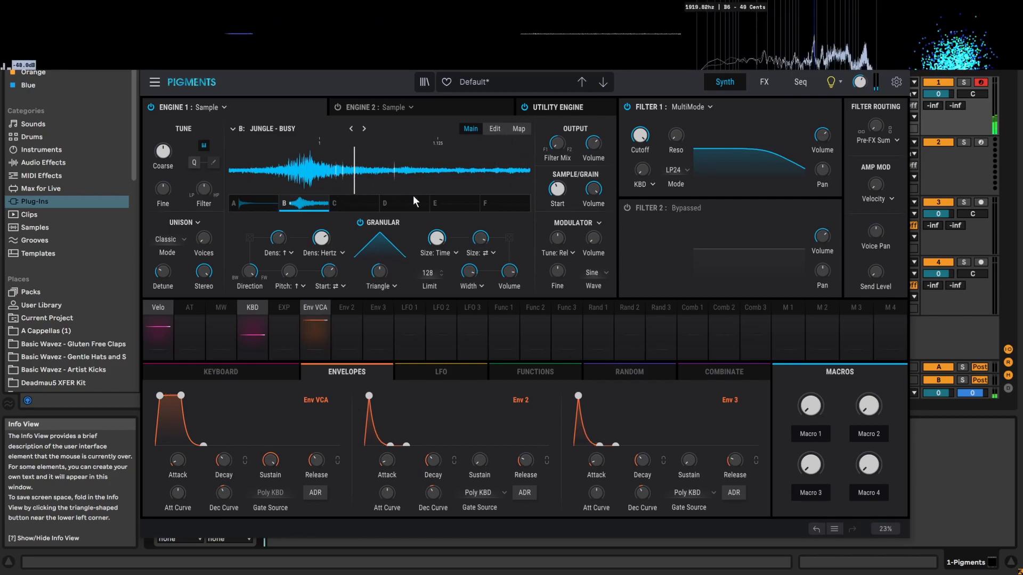
pyautogui.click(497, 128)
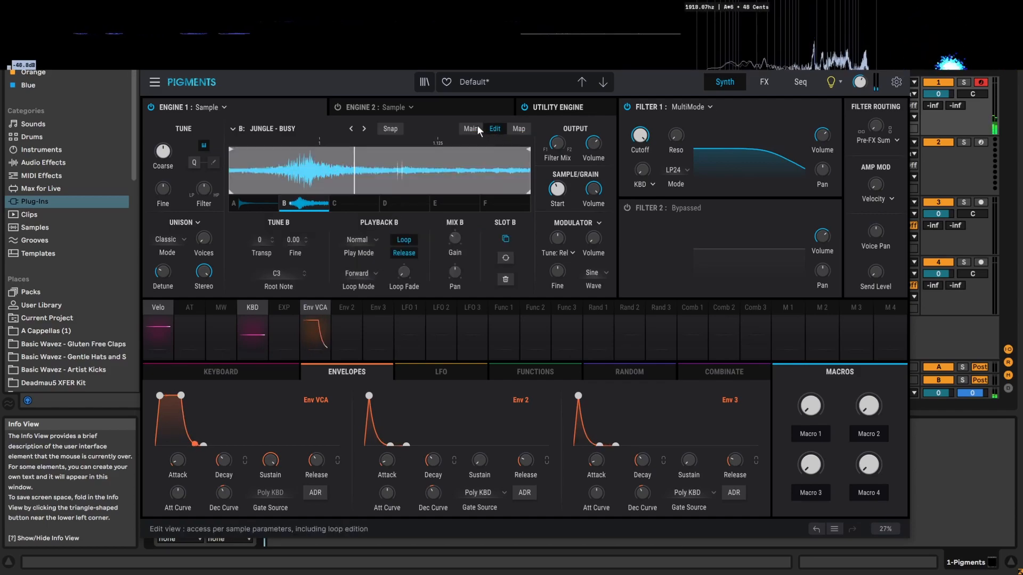
pyautogui.click(472, 126)
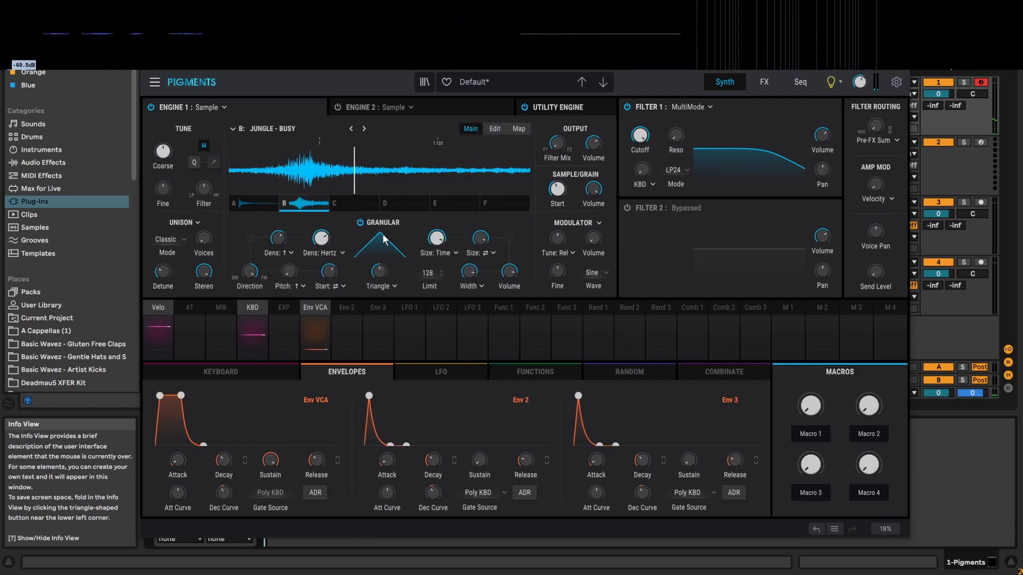
pyautogui.click(514, 129)
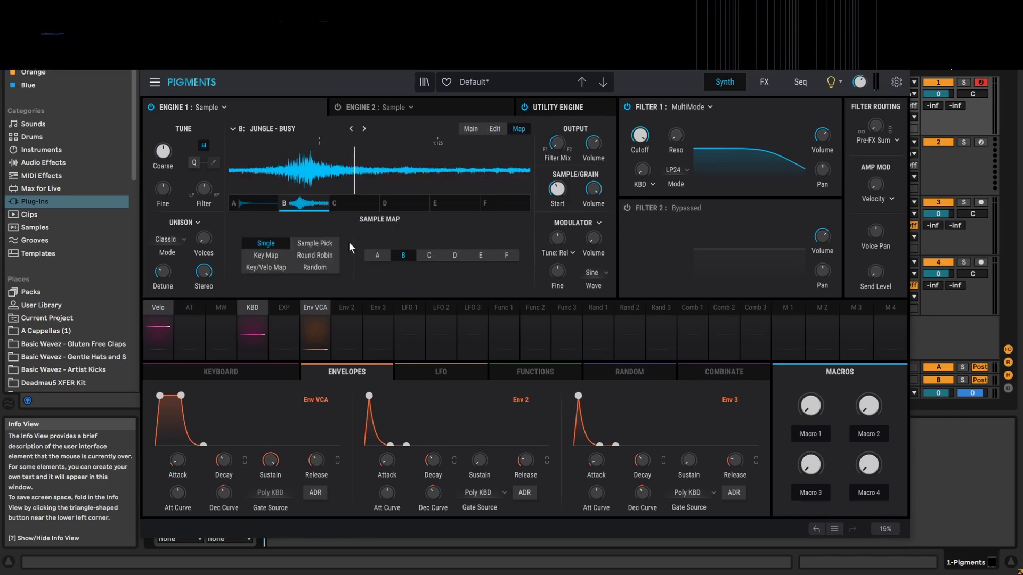
# Set the Sample Map to Key Map, and move the Jungle - Busy sample from slot B to slot C and back.
pyautogui.click(377, 257)
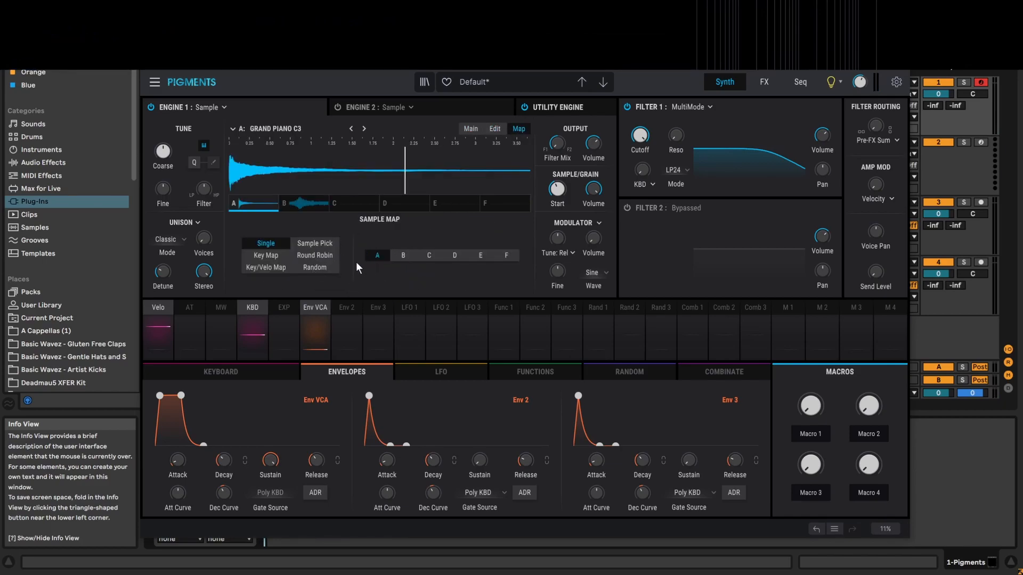
pyautogui.click(268, 258)
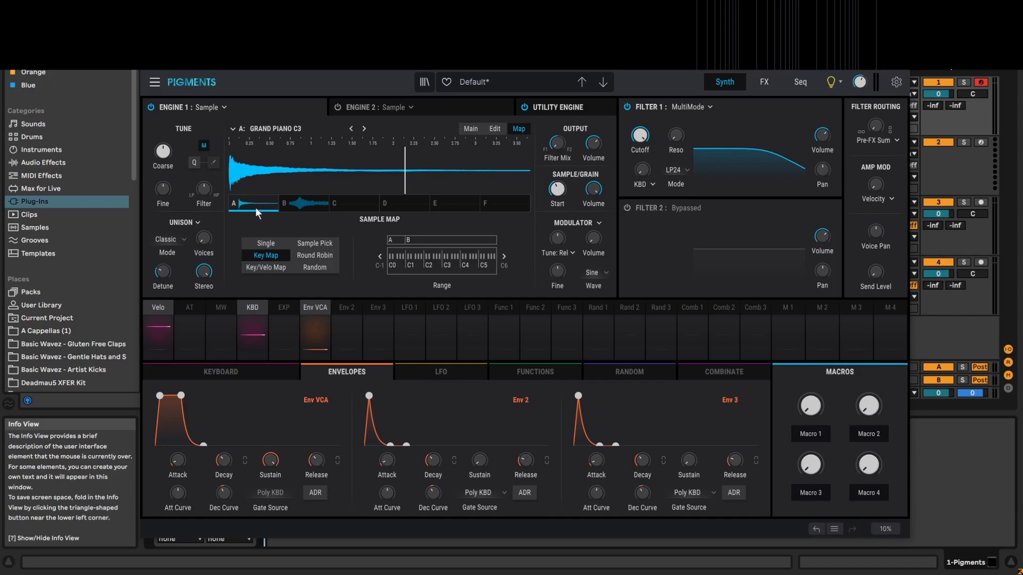
pyautogui.click(302, 207)
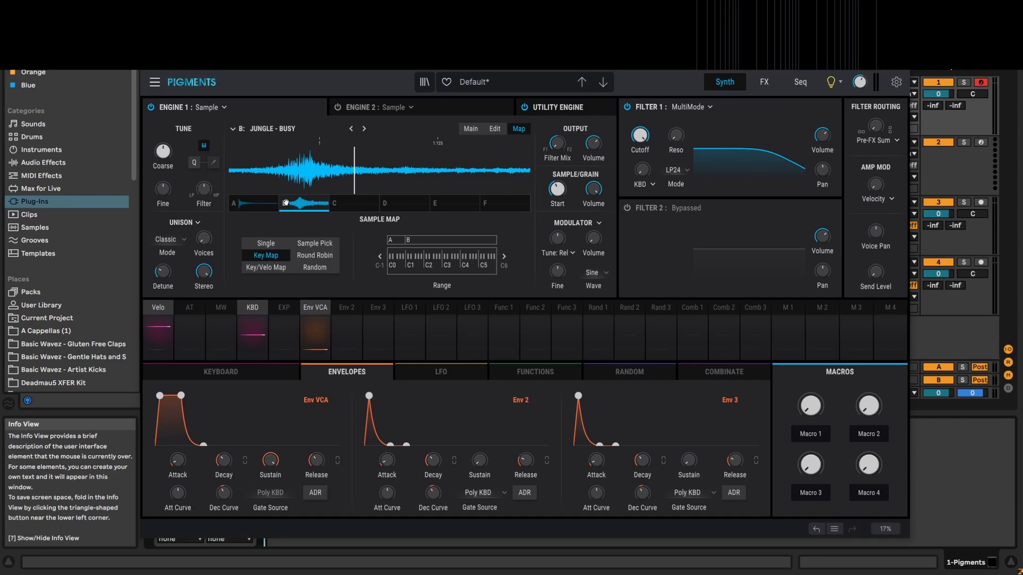
pyautogui.moveTo(292, 202); pyautogui.dragTo(355, 203)
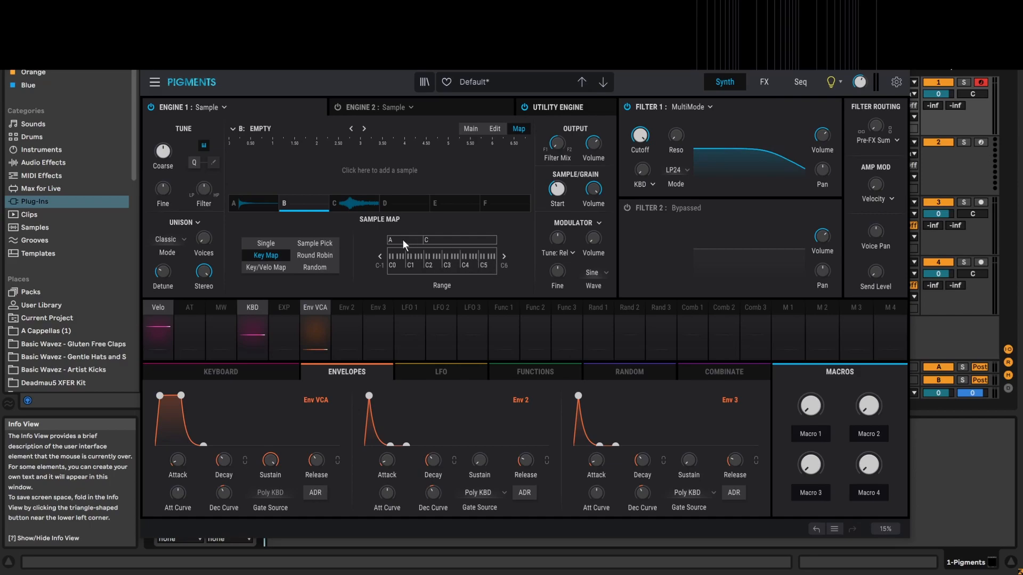
pyautogui.moveTo(340, 205); pyautogui.dragTo(324, 204)
pyautogui.click(289, 205)
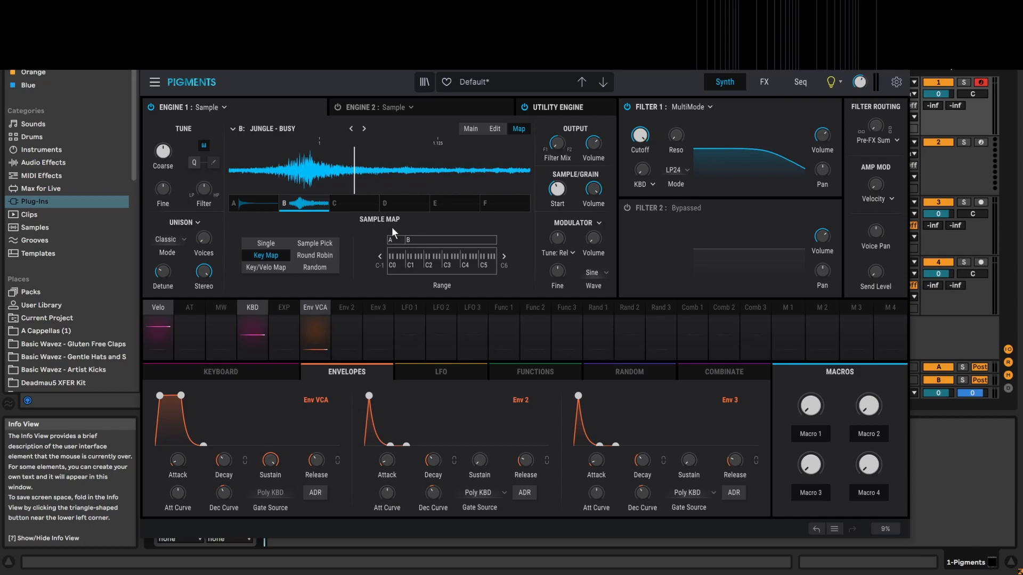
# Show the virtual keyboard and audition low, middle and high notes across the Key Map ranges.
pyautogui.click(238, 367)
pyautogui.click(235, 492)
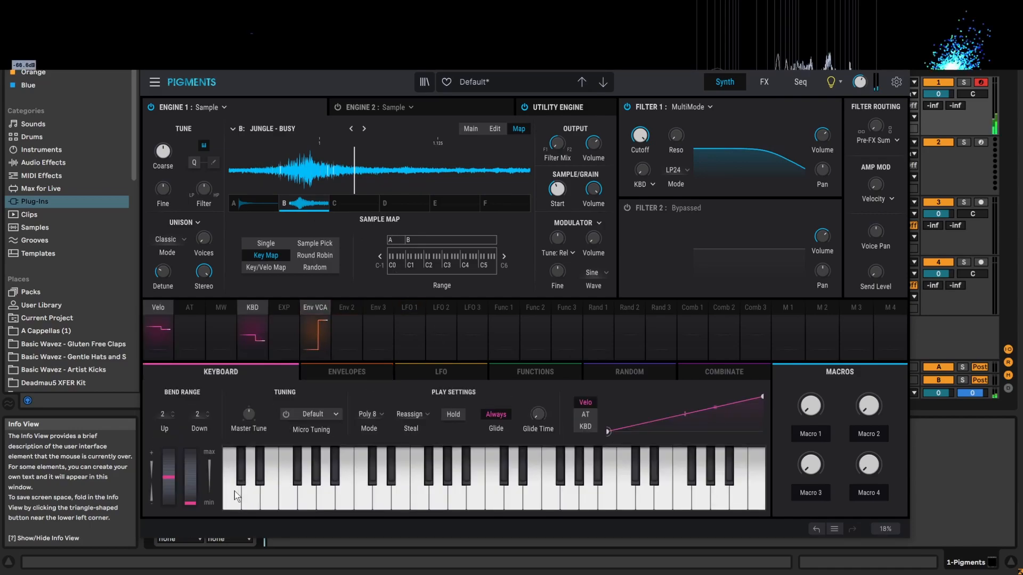
pyautogui.click(266, 505)
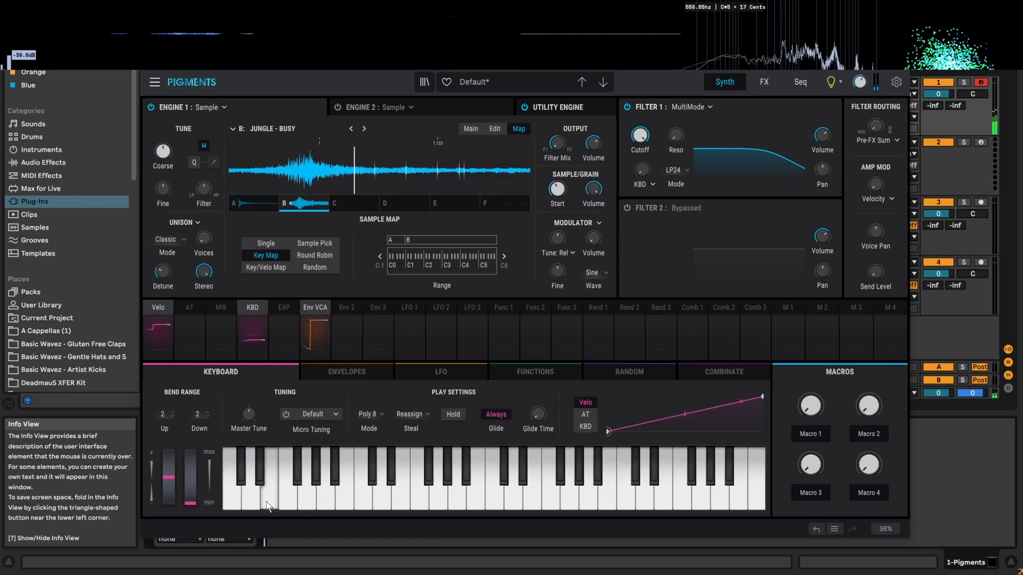
pyautogui.click(380, 501)
pyautogui.click(551, 503)
pyautogui.click(343, 497)
pyautogui.click(250, 494)
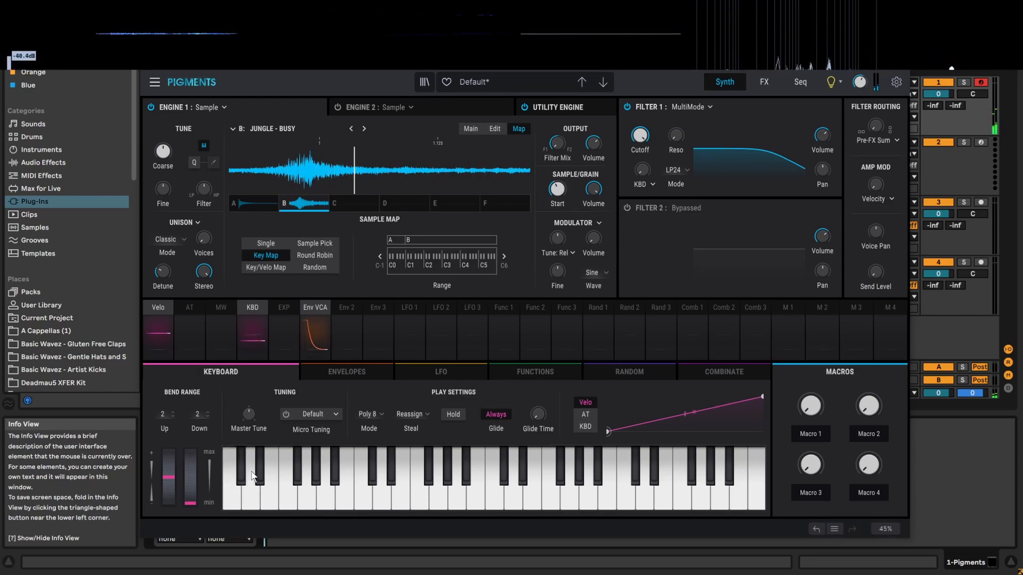
# Show the Key/Velo Map mode, switch the Sample Map to Sample Pick, and set the Sample Pick value to about 0.208.
pyautogui.click(263, 205)
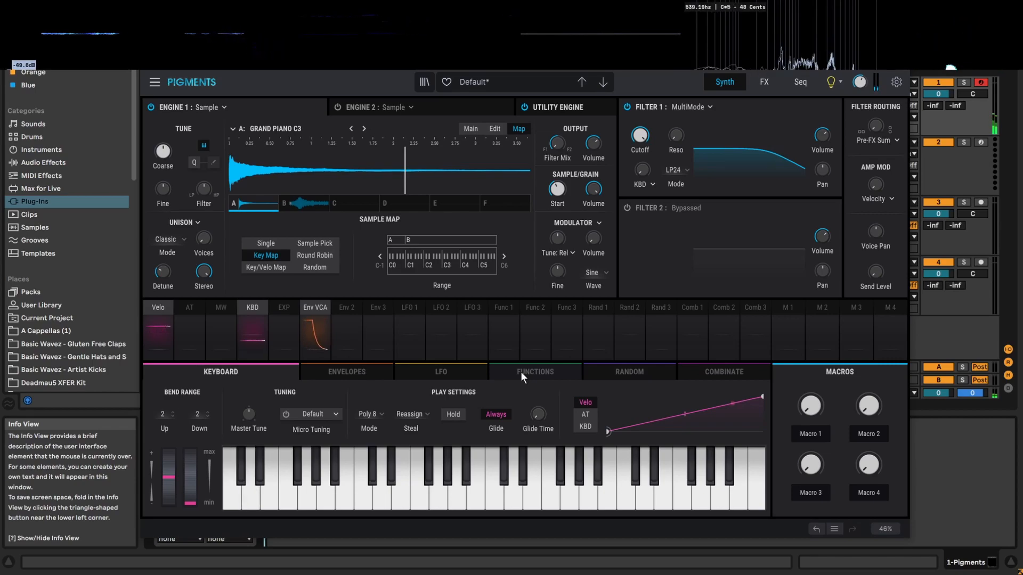
pyautogui.click(287, 266)
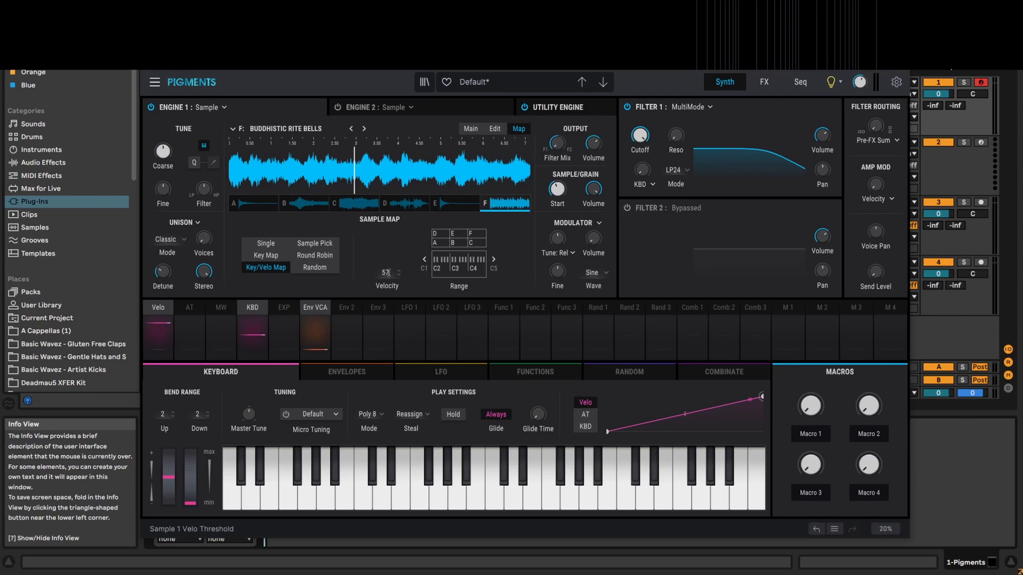
pyautogui.click(315, 243)
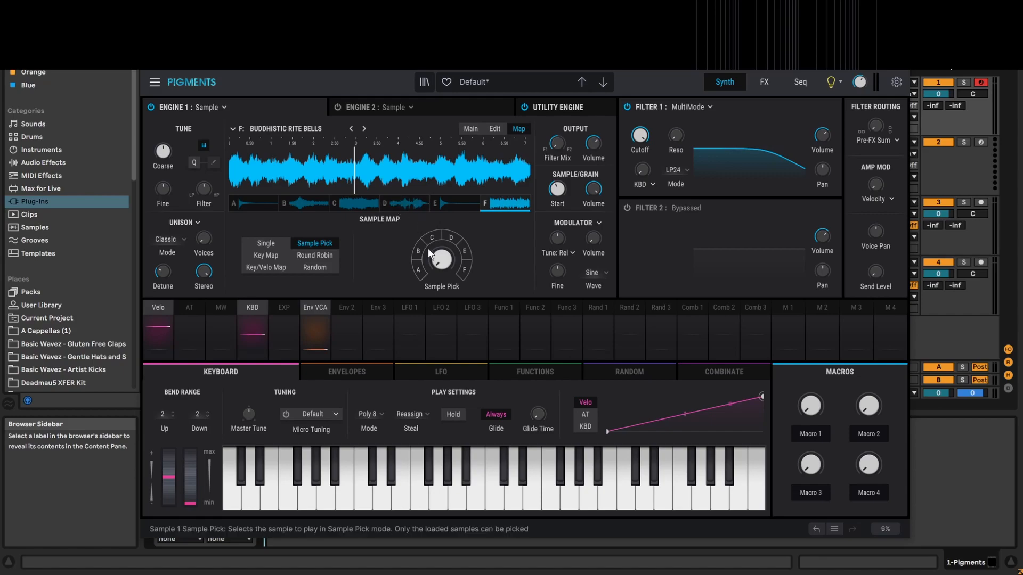
pyautogui.moveTo(452, 262)
pyautogui.mouseDown()
pyautogui.moveTo(453, 242)
pyautogui.moveTo(441, 263)
pyautogui.moveTo(441, 231)
pyautogui.moveTo(442, 278)
pyautogui.mouseUp()
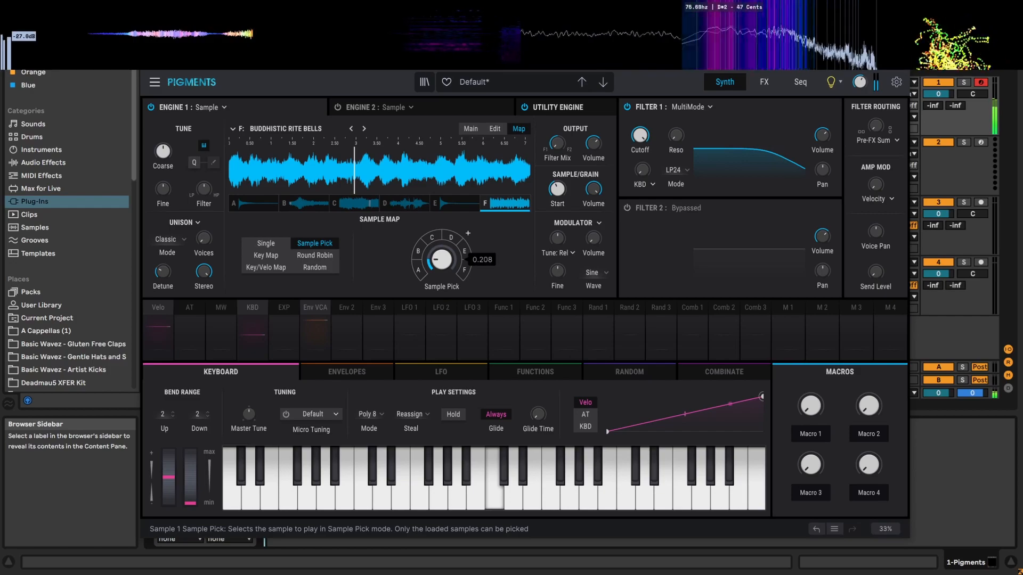
# Set the Sample Map to Round Robin, check the Granular section in the main view, and audition repeated notes from the map view.
pyautogui.click(324, 254)
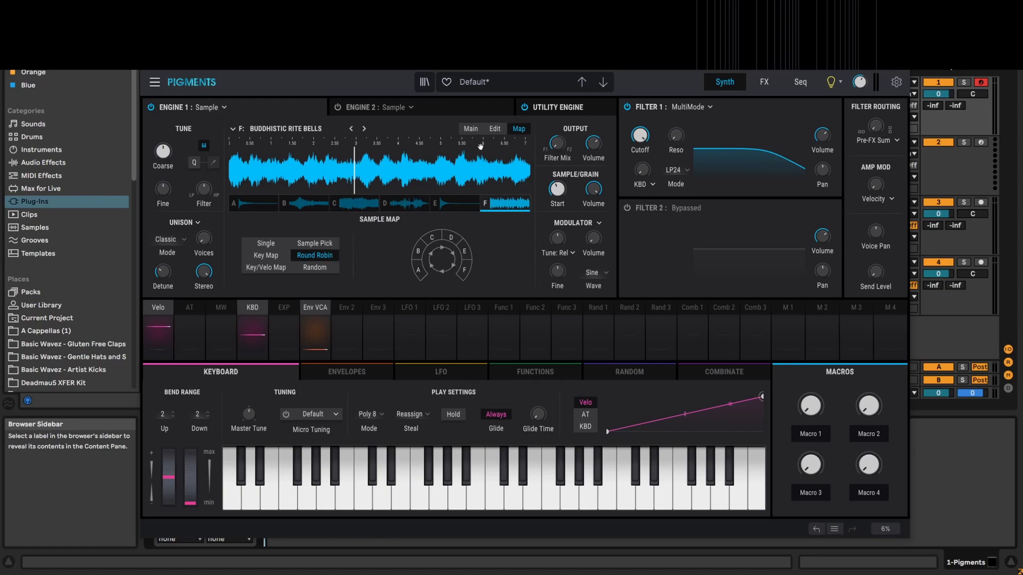
pyautogui.click(474, 127)
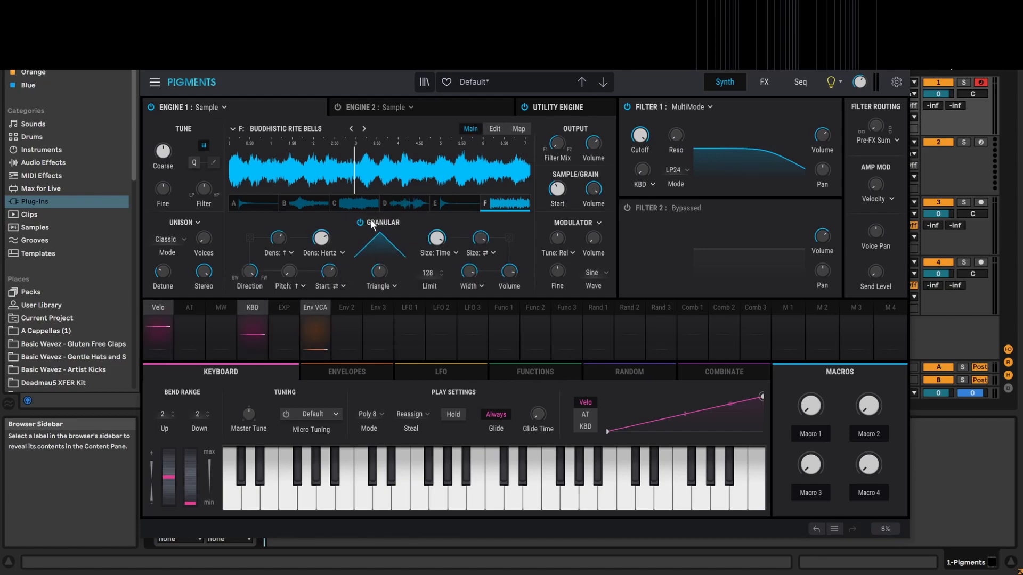
pyautogui.click(516, 128)
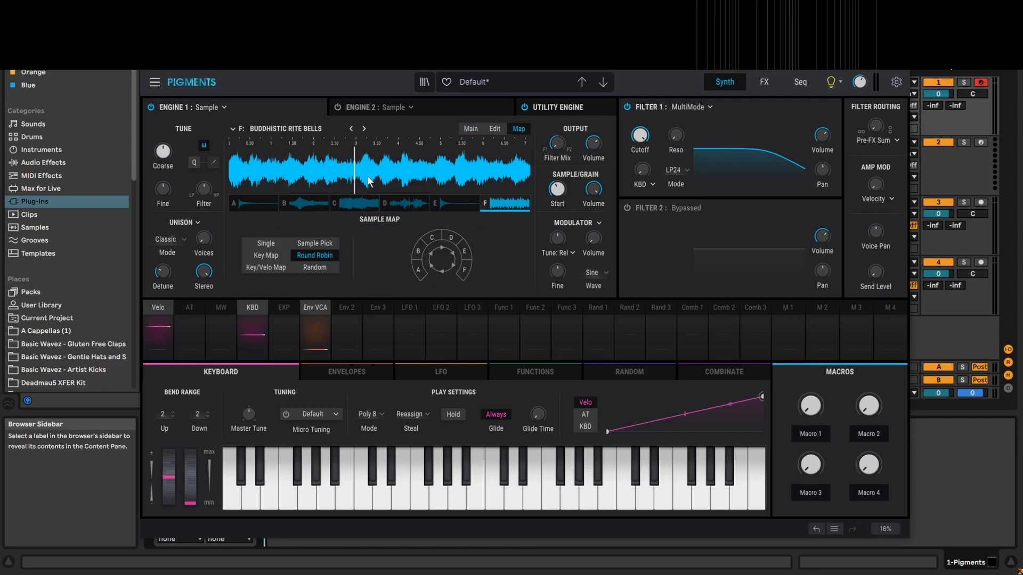
pyautogui.press('a')
pyautogui.press('a')
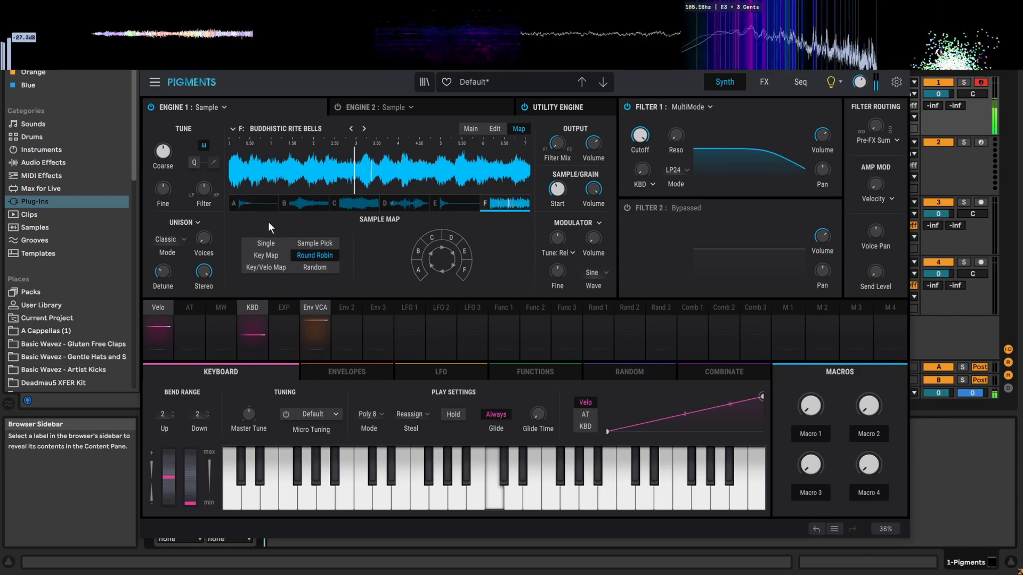
# Try the Granular section's Density, Size and Size randomization controls while auditioning, and return to the Sample Map.
pyautogui.click(471, 129)
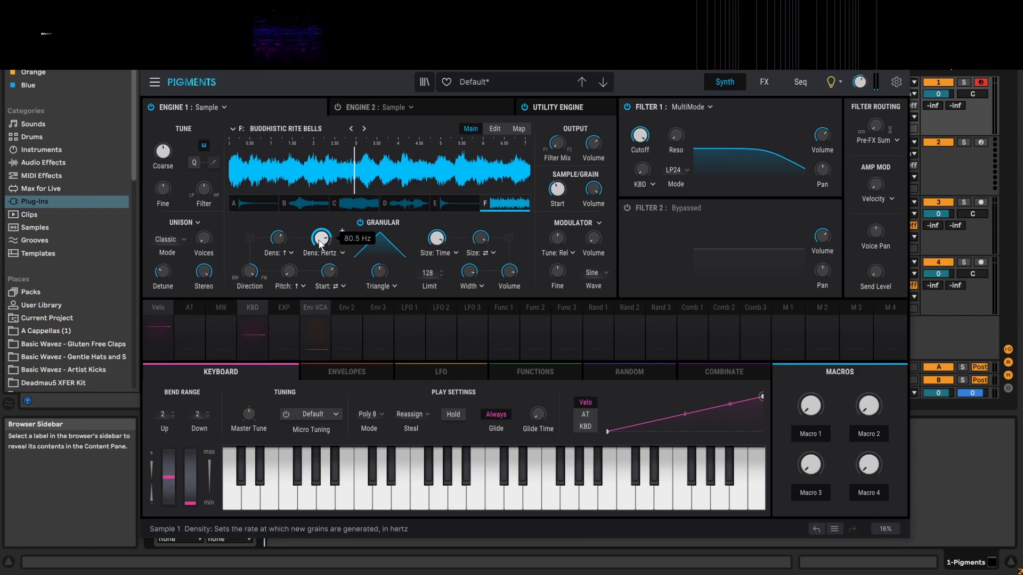
pyautogui.moveTo(319, 240); pyautogui.dragTo(274, 214)
pyautogui.moveTo(437, 239); pyautogui.dragTo(433, 268)
pyautogui.moveTo(478, 236); pyautogui.dragTo(478, 236)
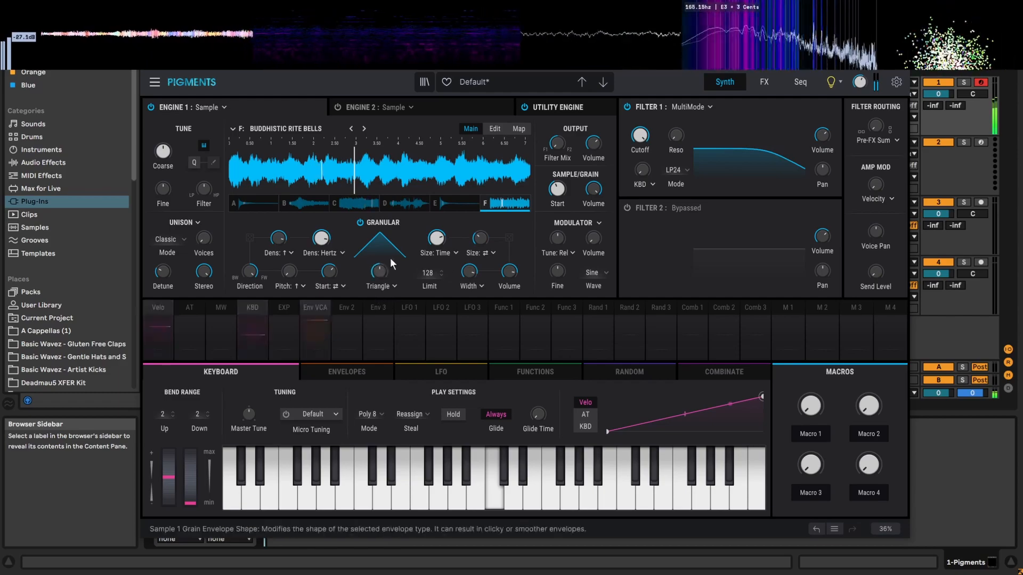
pyautogui.click(519, 128)
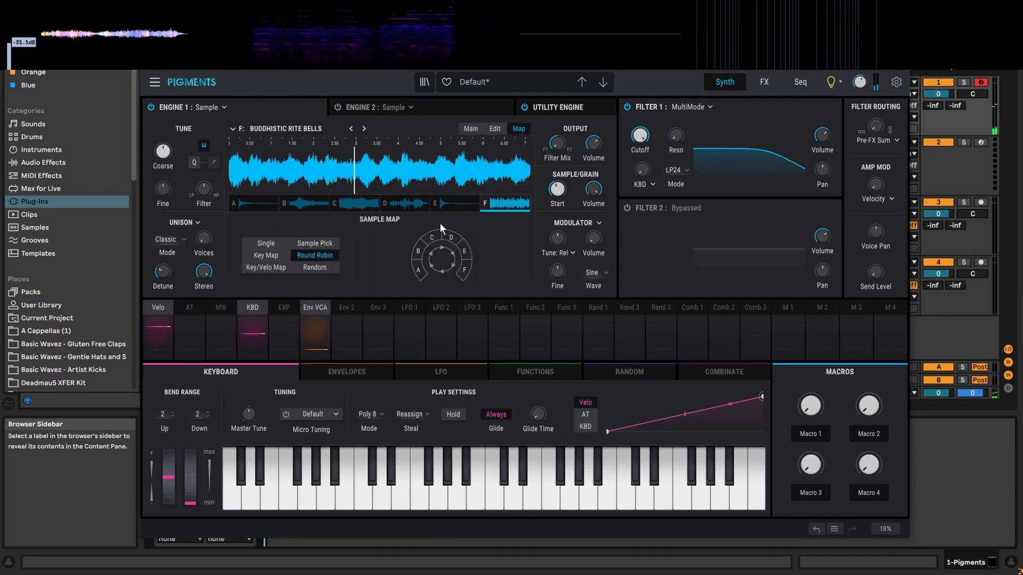
# Set the Sample Map to Random and audition notes with Granular on and off, ending in the main view with Granular on.
pyautogui.click(312, 267)
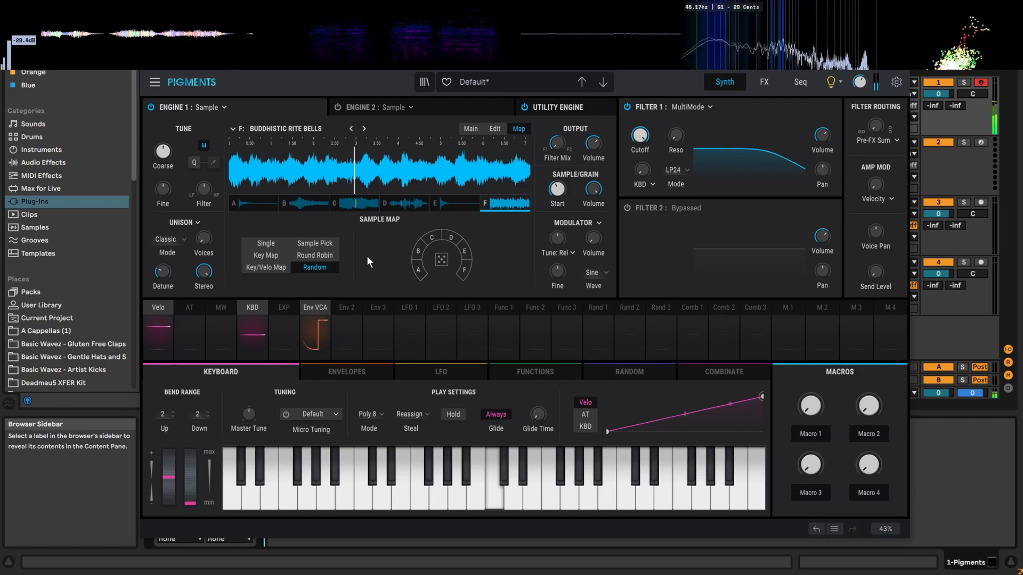
pyautogui.click(472, 130)
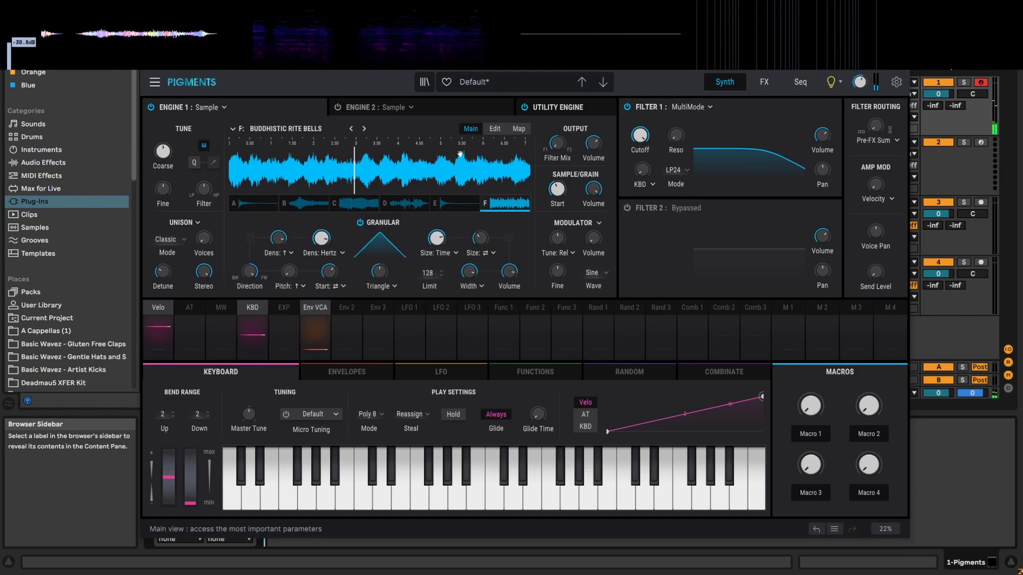
pyautogui.click(518, 130)
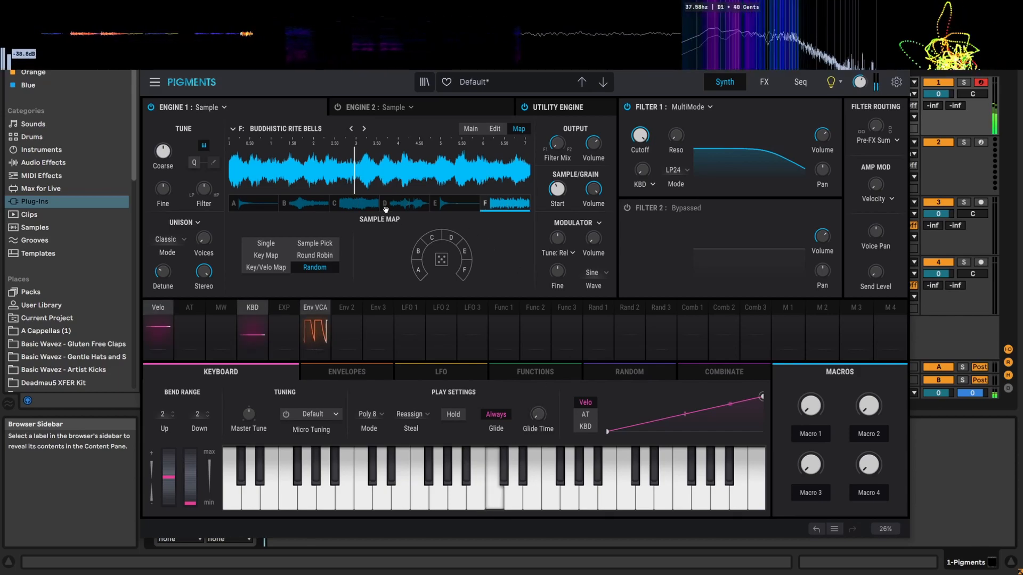
pyautogui.click(470, 129)
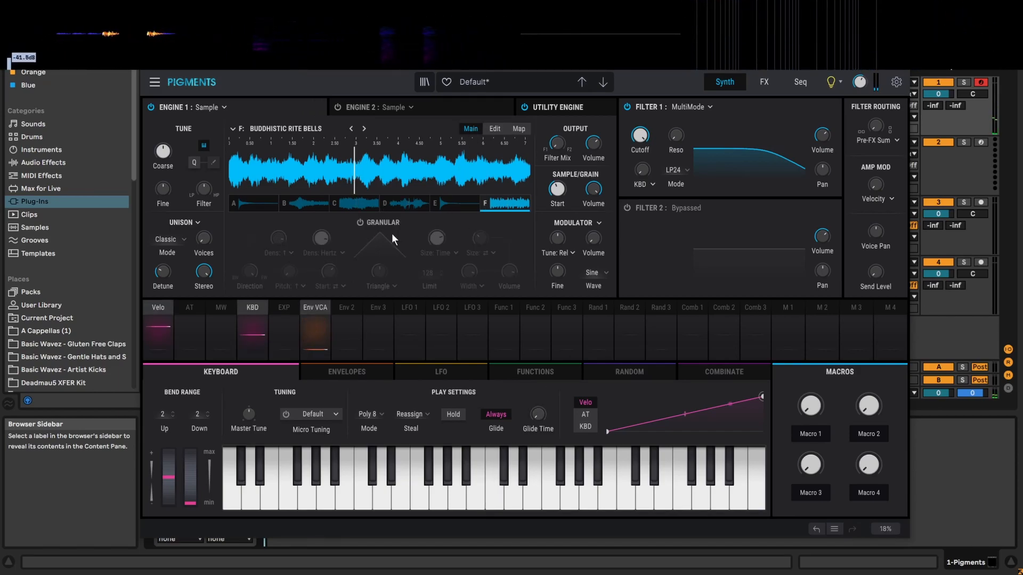
pyautogui.click(517, 128)
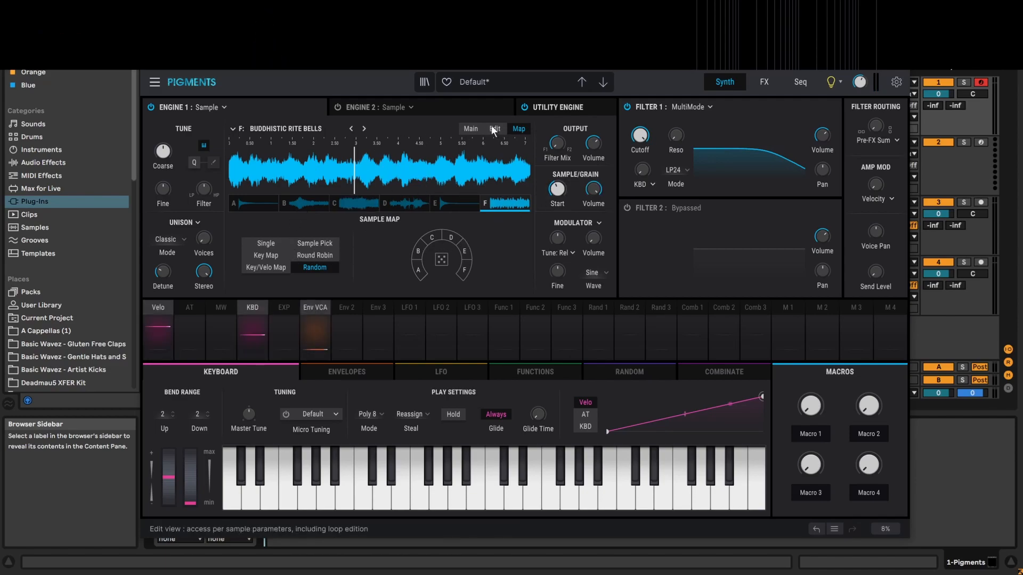
pyautogui.click(471, 129)
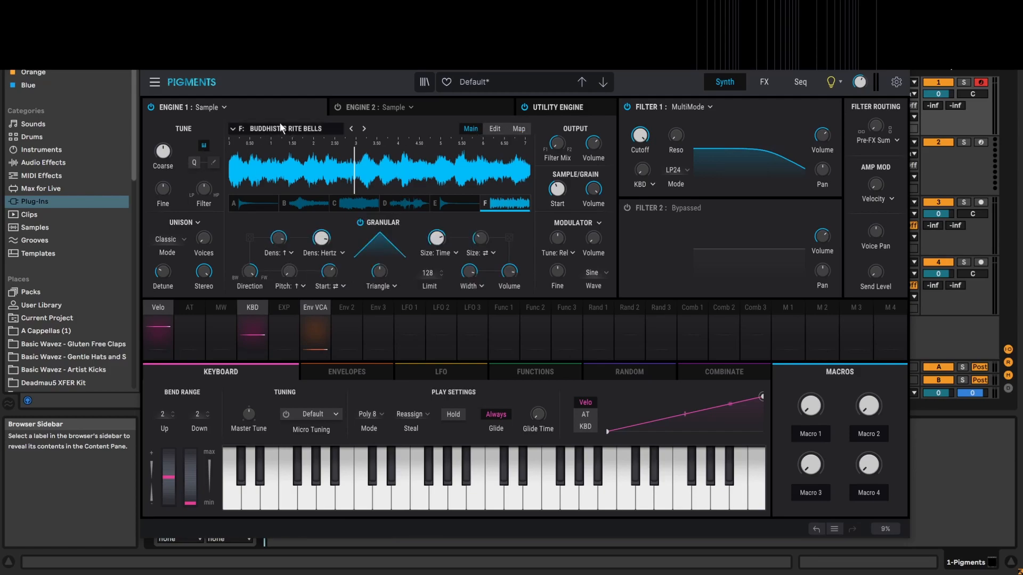
# Change Engine 1's type to Harmonic and Engine 2's type to Analog.
pyautogui.click(224, 107)
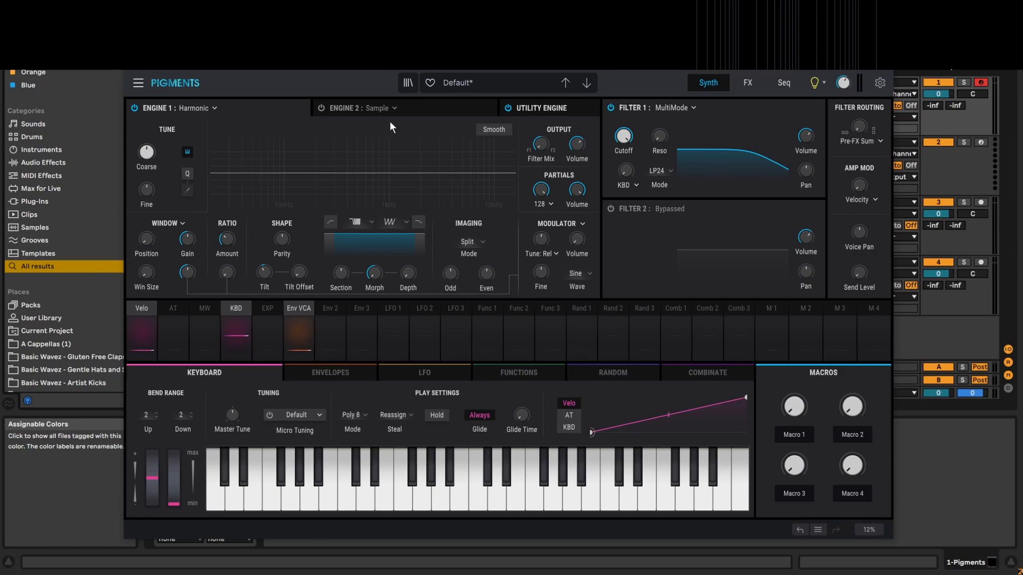
pyautogui.click(411, 108)
pyautogui.click(392, 109)
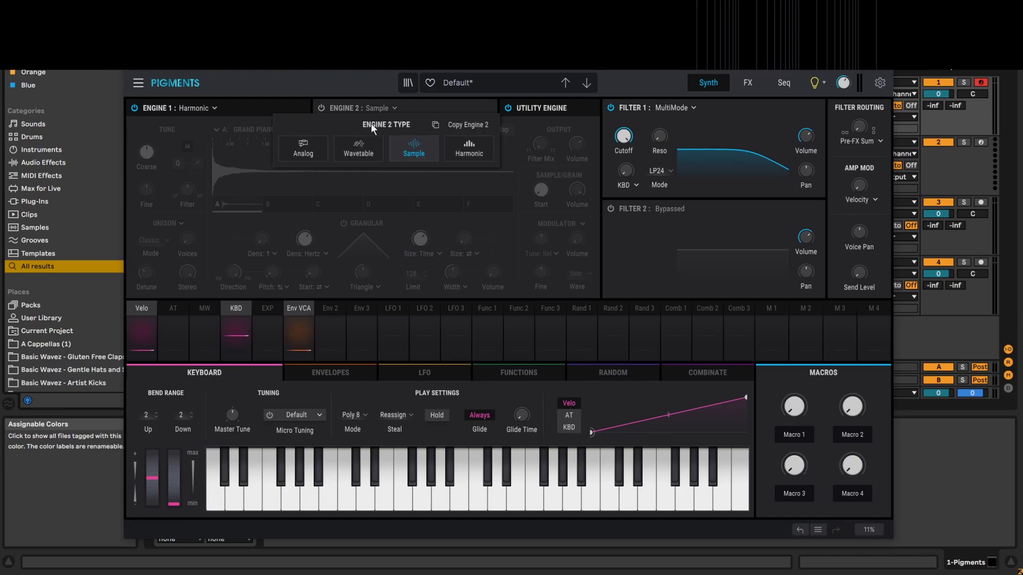
pyautogui.click(313, 147)
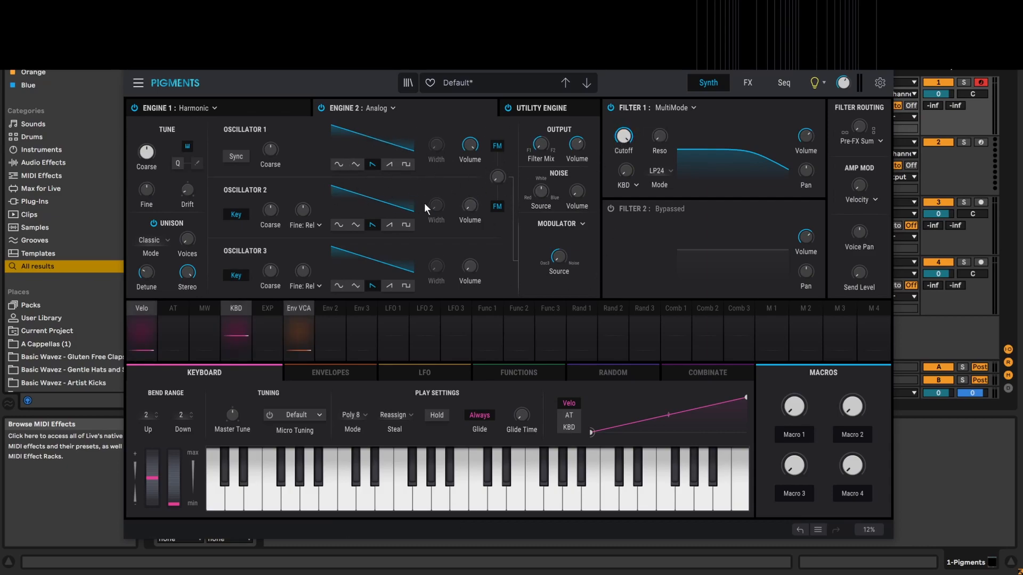
# Lower Filter 1's Cutoff to demonstrate filtering the Analog engine, bypass Engine 2, and return to the Harmonic engine.
pyautogui.moveTo(624, 138)
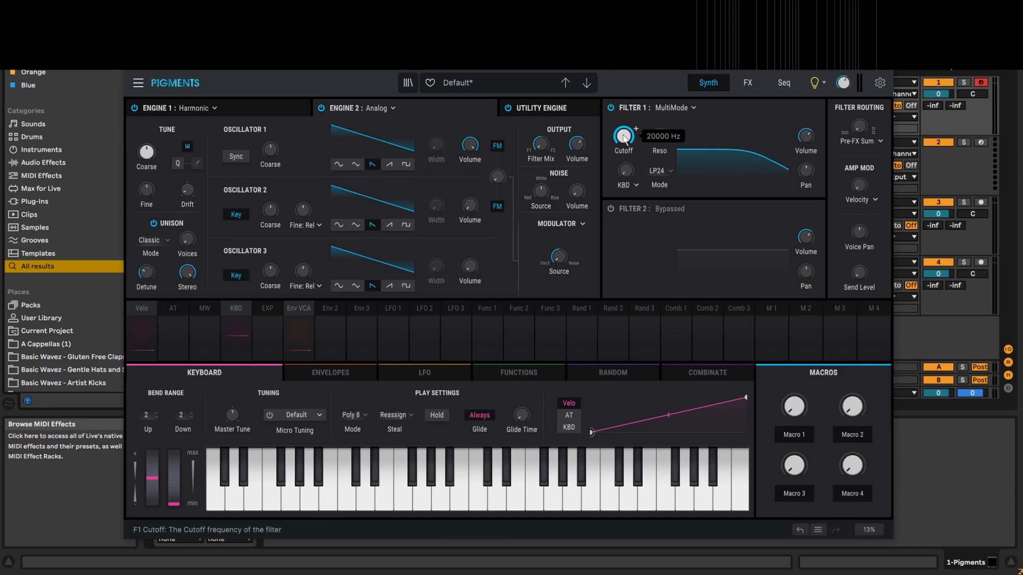
pyautogui.moveTo(625, 138); pyautogui.dragTo(624, 190)
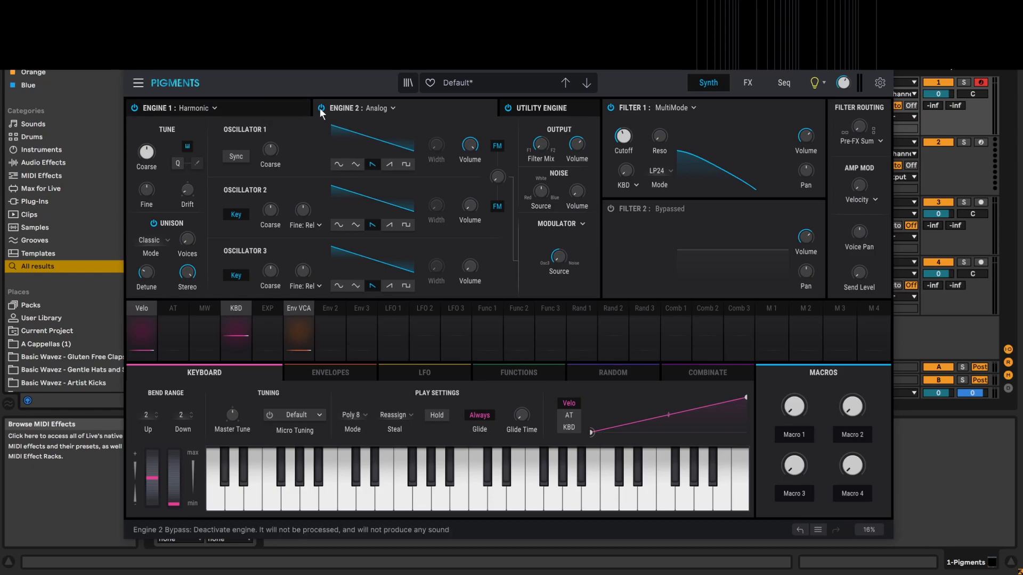
pyautogui.click(248, 108)
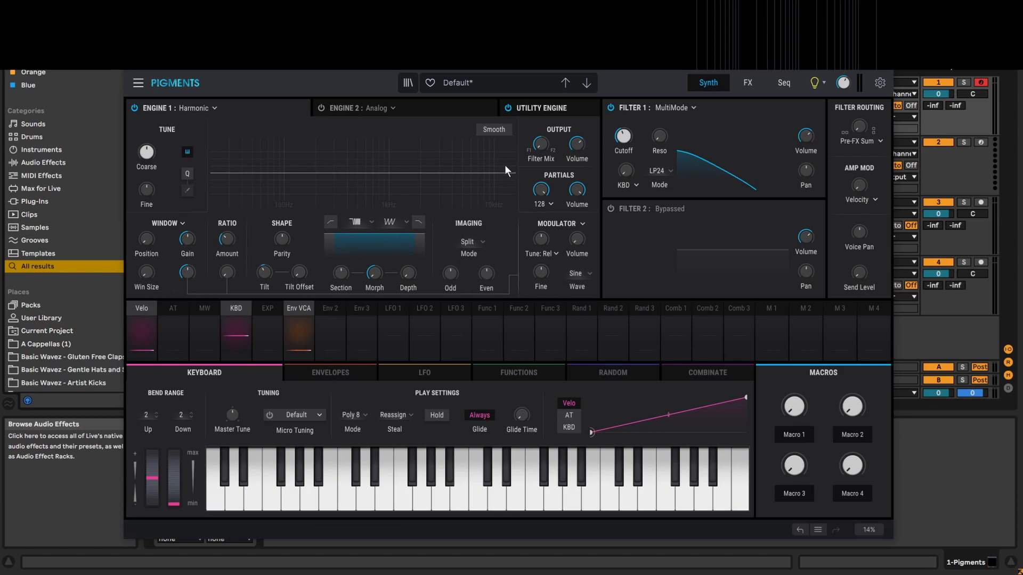
# Reduce the Harmonic engine's Partials to the minimum, and raise them to 143 while holding a note.
pyautogui.moveTo(548, 193)
pyautogui.moveTo(542, 190); pyautogui.dragTo(542, 189)
pyautogui.moveTo(543, 187); pyautogui.dragTo(543, 195)
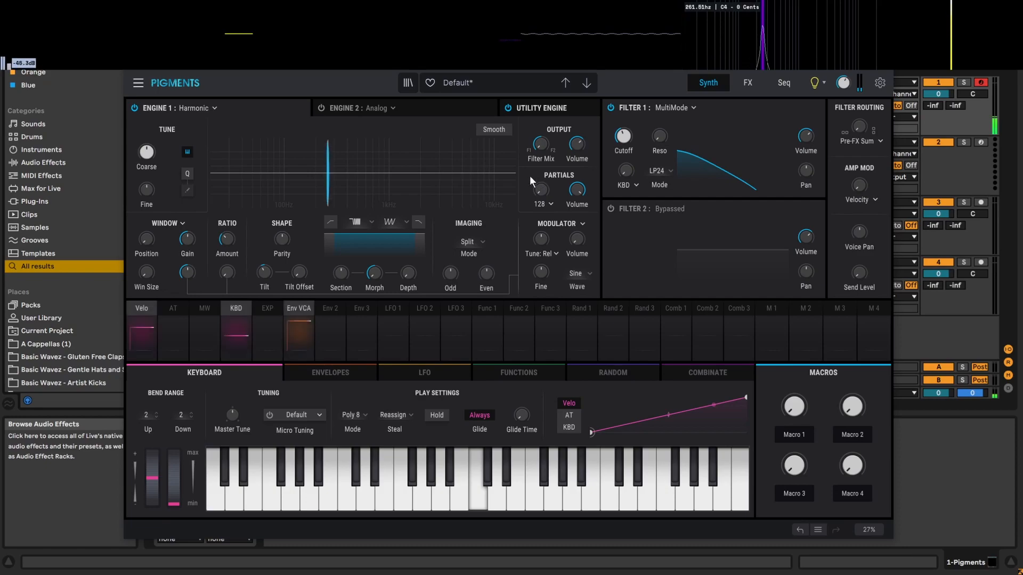
pyautogui.moveTo(597, 34)
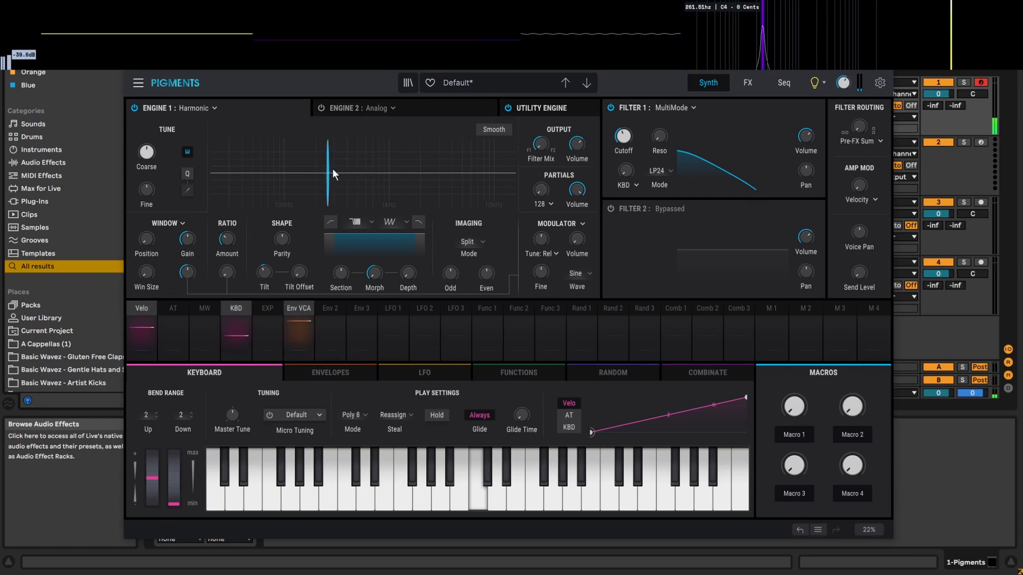
pyautogui.moveTo(542, 199)
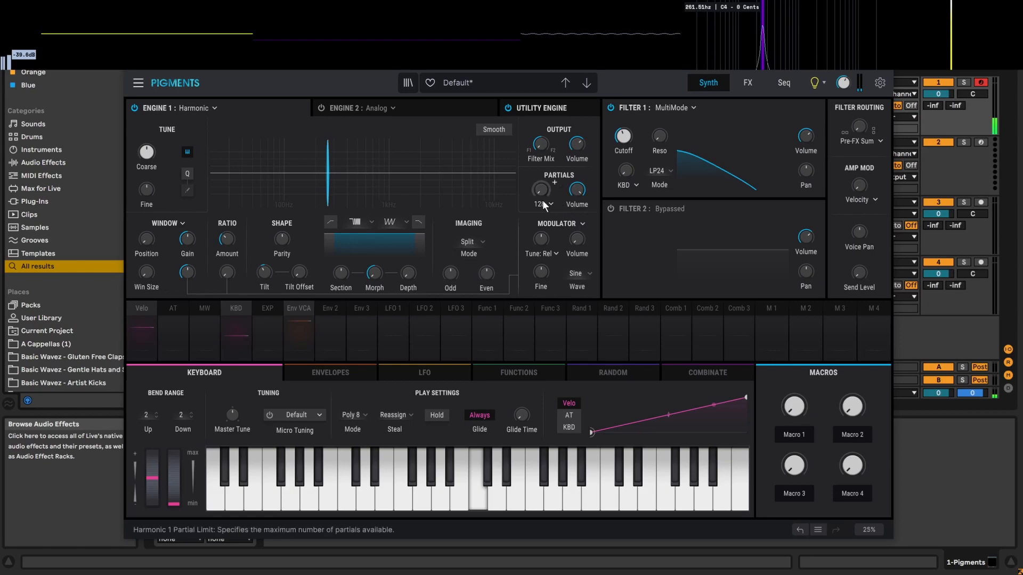
pyautogui.moveTo(542, 190); pyautogui.dragTo(529, 113)
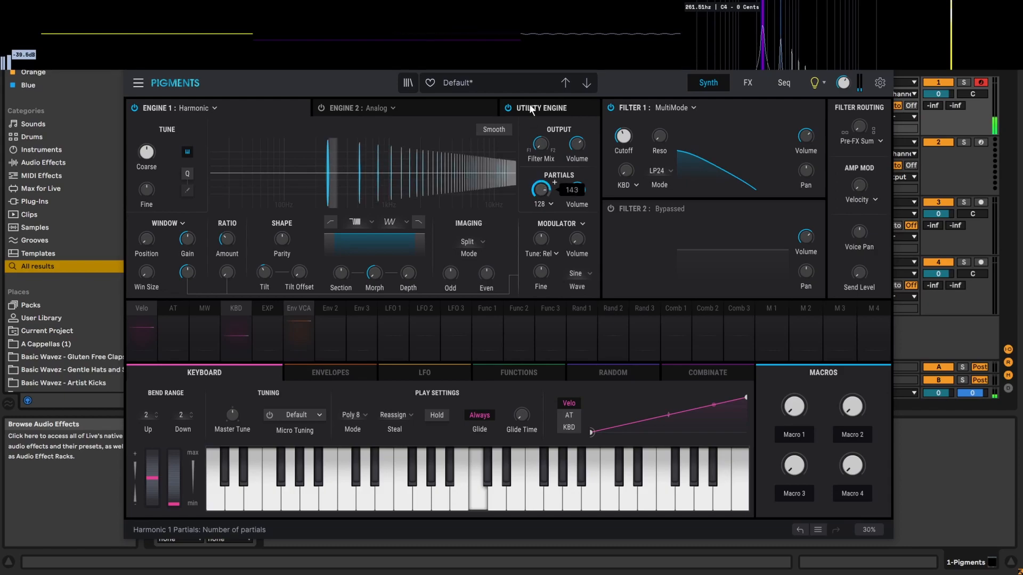
# Bypass Filter 1 and raise the Harmonic engine's Partials control.
pyautogui.click(611, 107)
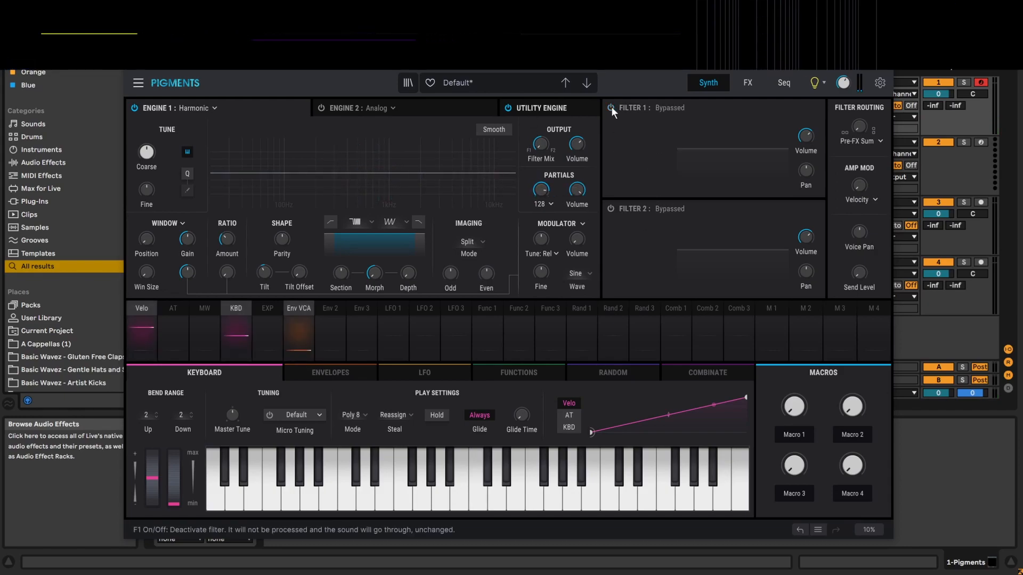
pyautogui.moveTo(543, 190); pyautogui.dragTo(541, 85)
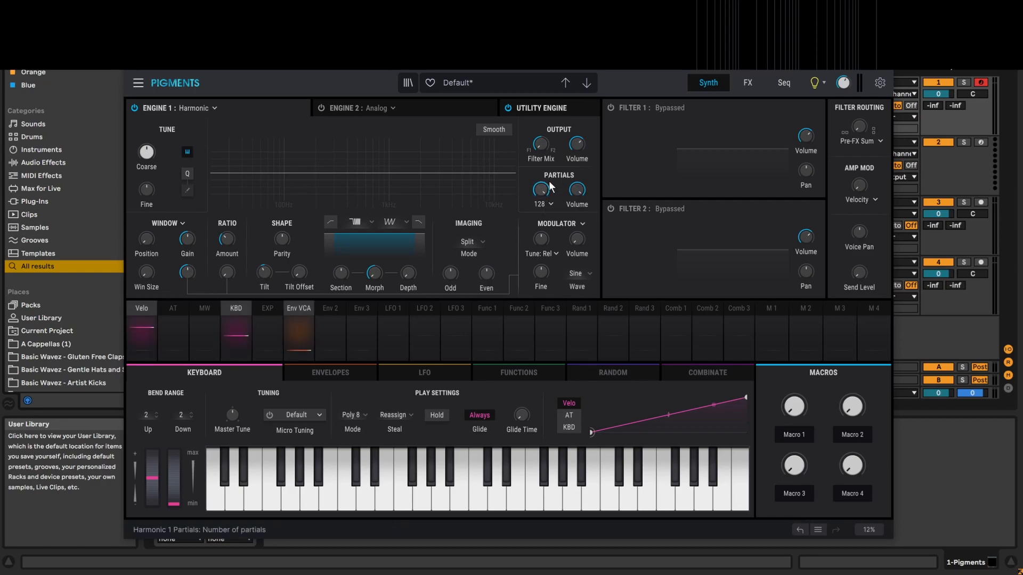
pyautogui.moveTo(541, 191)
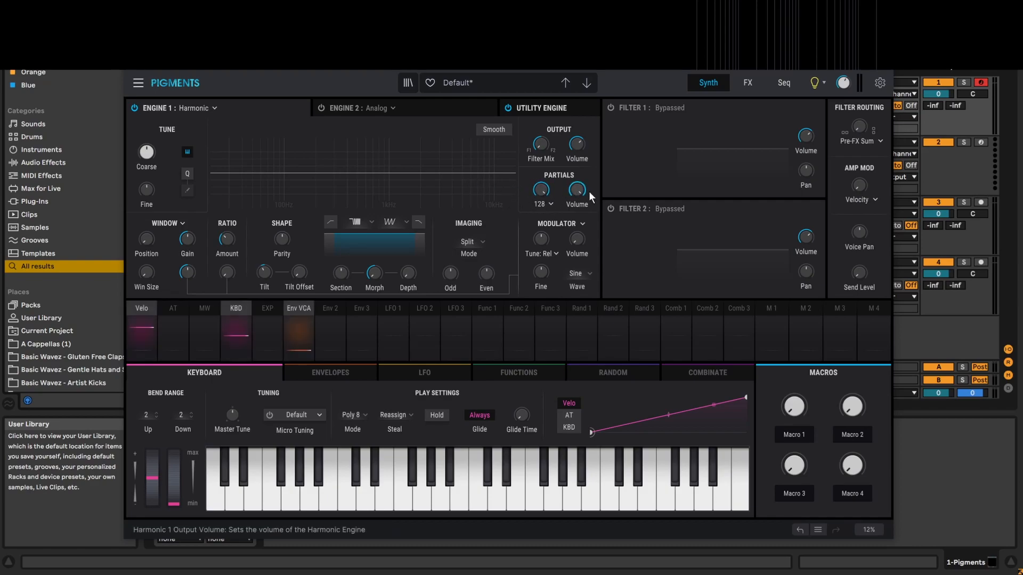
# Audition the Harmonic engine with a partial limit of 8, and set the partial limit to 512.
pyautogui.click(544, 204)
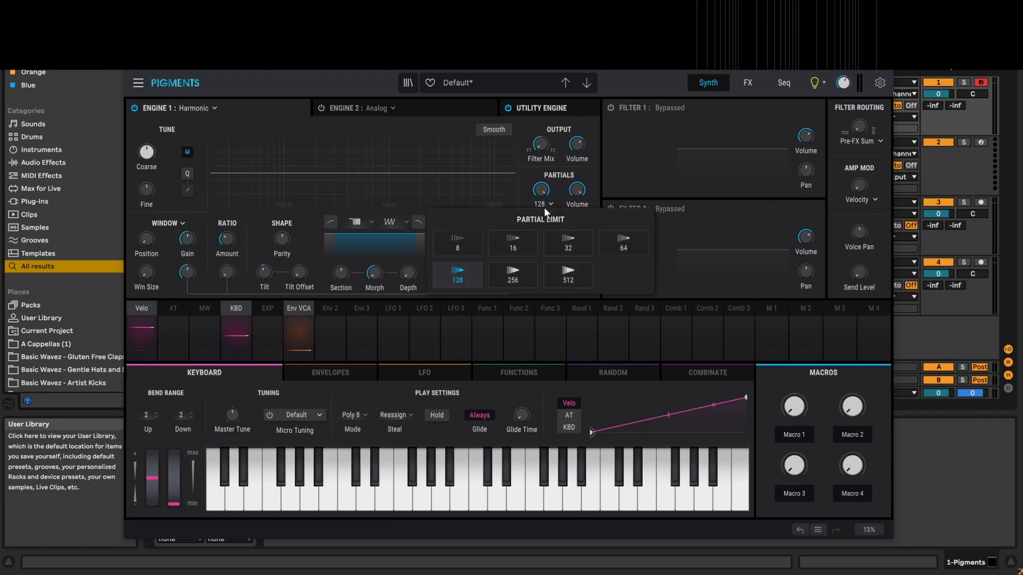
pyautogui.click(467, 247)
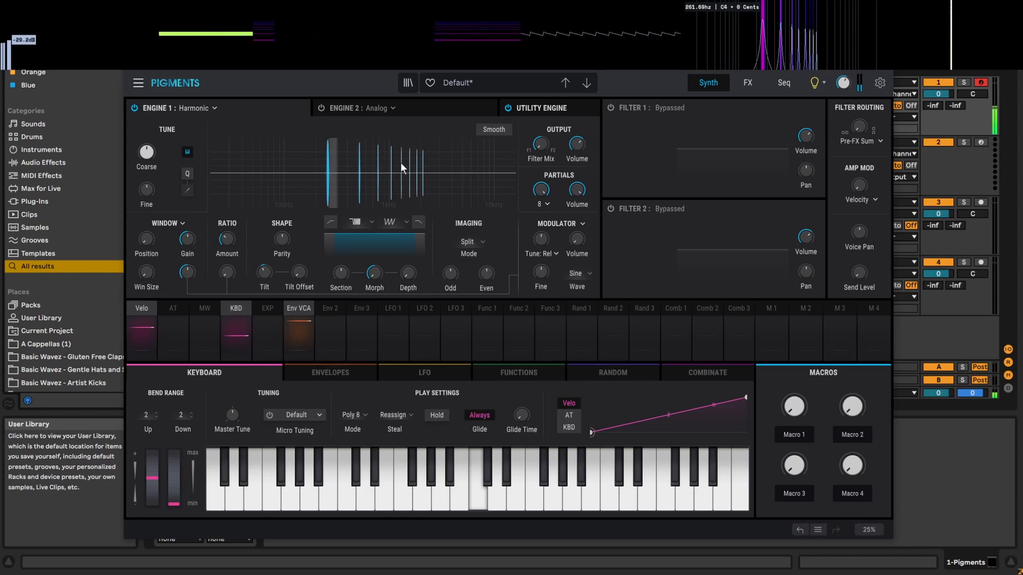
pyautogui.click(546, 205)
pyautogui.click(569, 272)
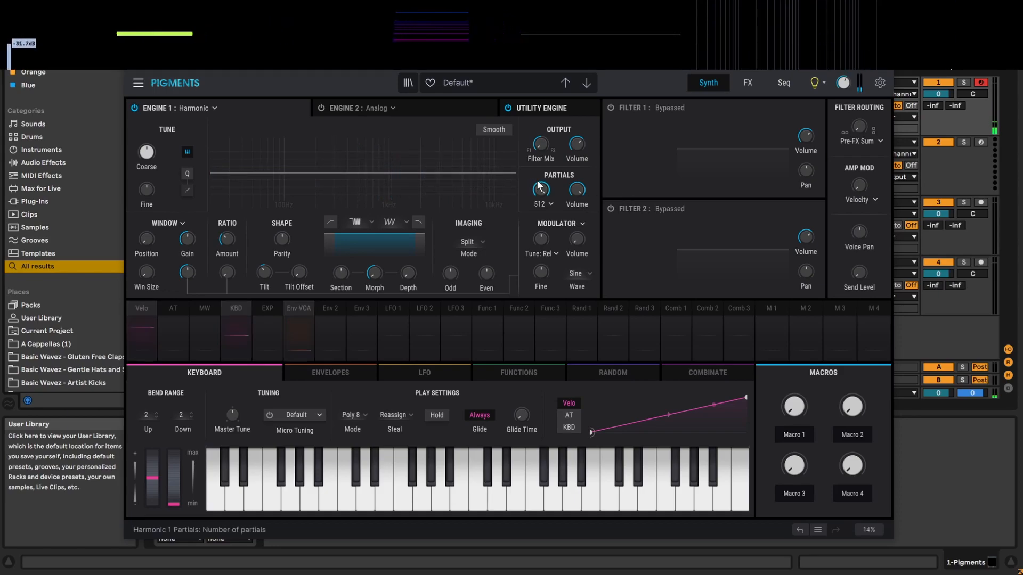
pyautogui.moveTo(540, 192)
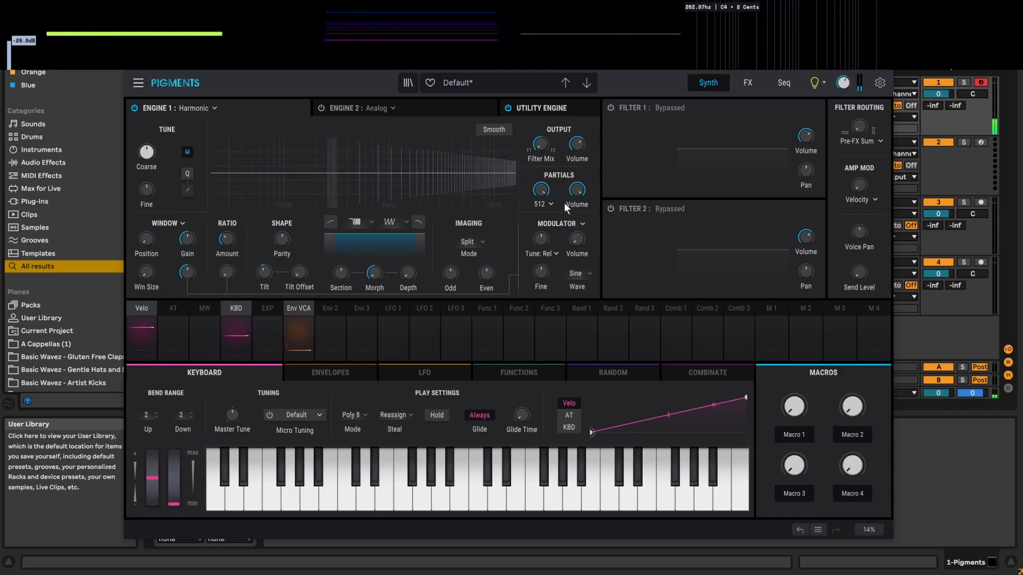
# Adjust the Harmonic engine's output Volume while playing notes, and enable Smooth for the partials.
pyautogui.moveTo(578, 192)
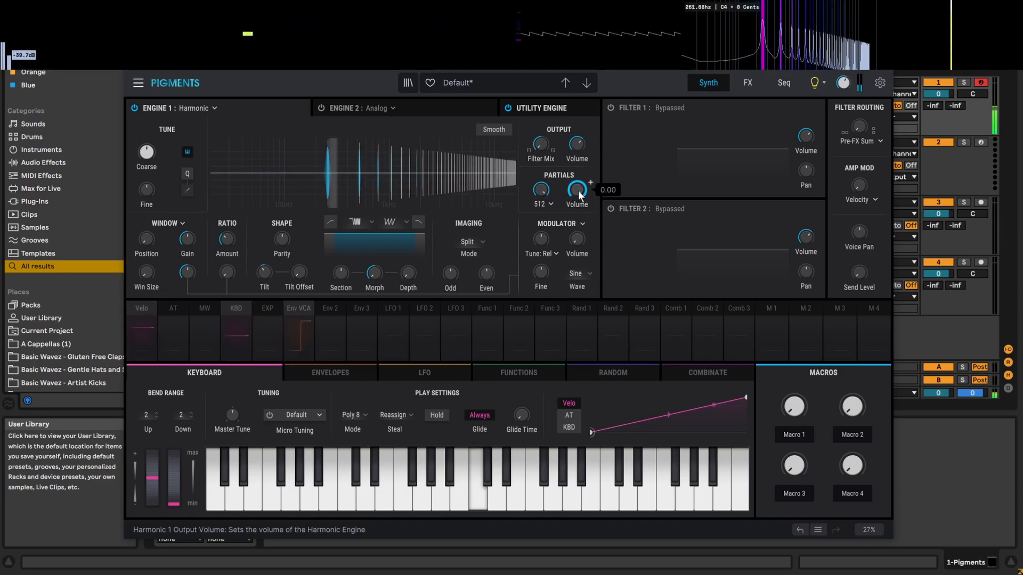
pyautogui.moveTo(579, 191)
pyautogui.mouseDown()
pyautogui.moveTo(575, 277)
pyautogui.moveTo(577, 187)
pyautogui.mouseUp()
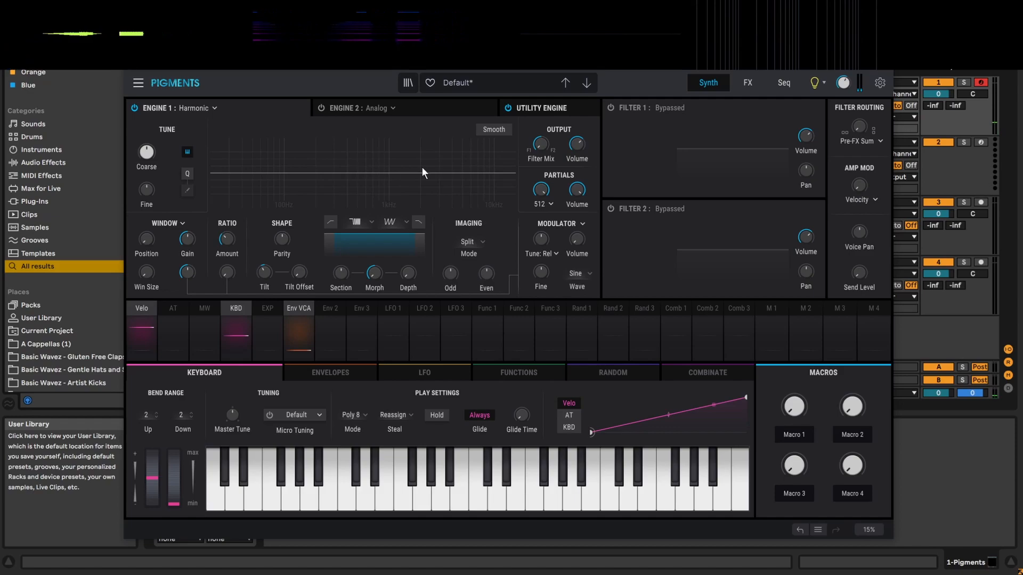
pyautogui.moveTo(570, 192)
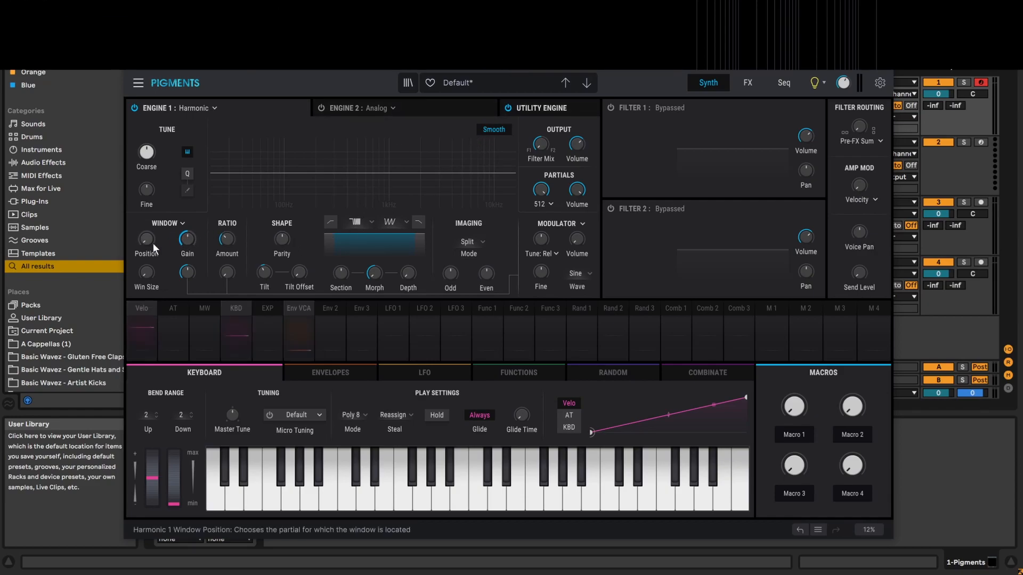
# Review the Harmonic engine's partial modulation modes, keeping Window selected, and inspect its Position, Gain, Win Size and FM controls.
pyautogui.click(182, 225)
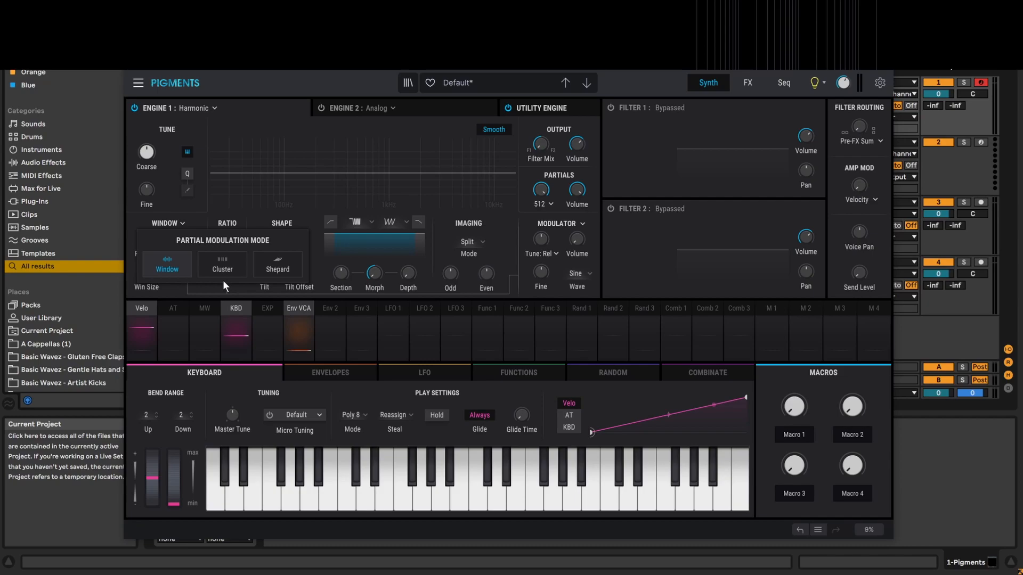
pyautogui.click(170, 269)
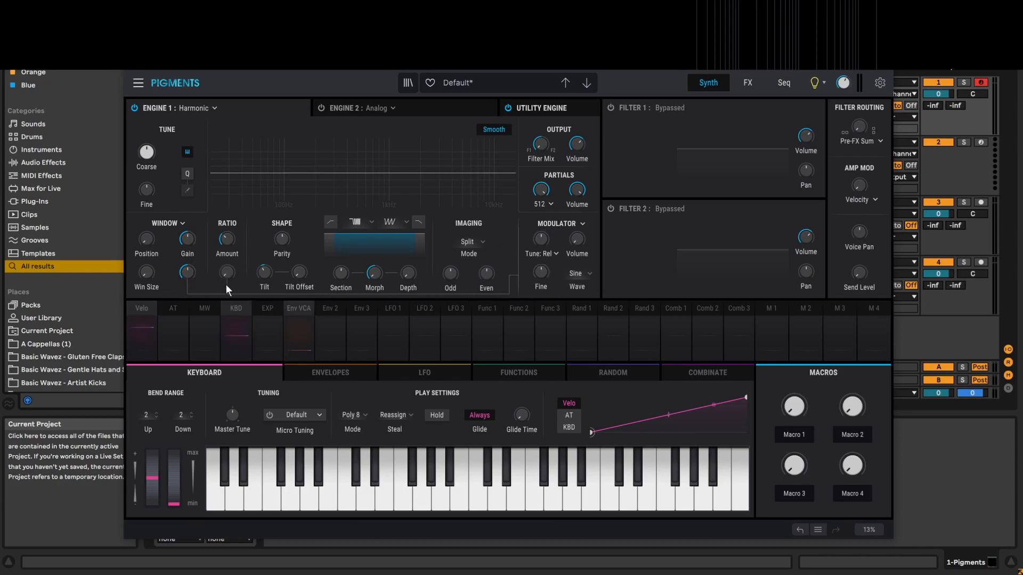
pyautogui.moveTo(183, 240)
pyautogui.moveTo(142, 270)
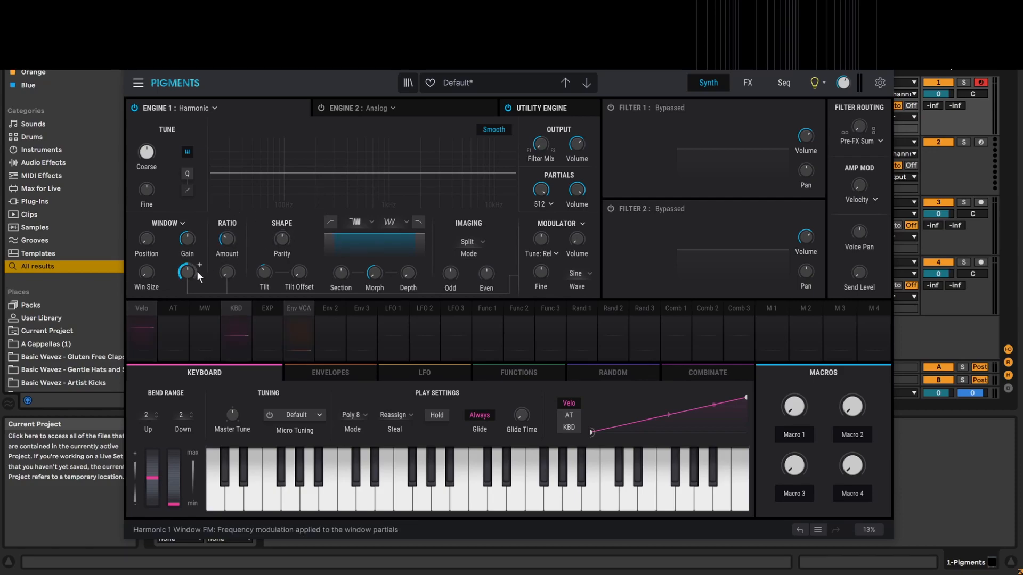
pyautogui.moveTo(148, 239)
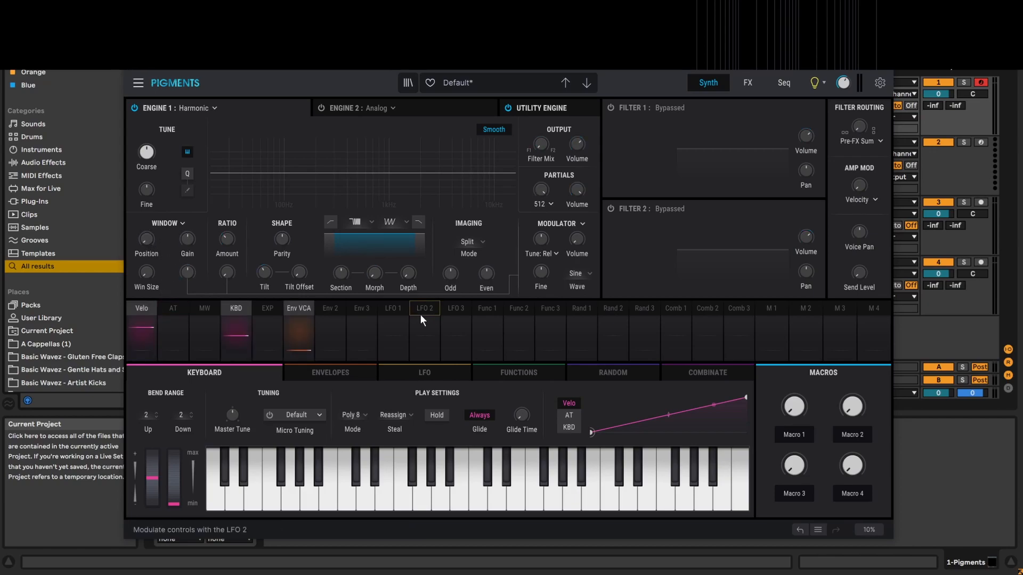
# Play a low note while adjusting the window's frequency modulation amount and moving its Position to higher partials.
pyautogui.press('a')
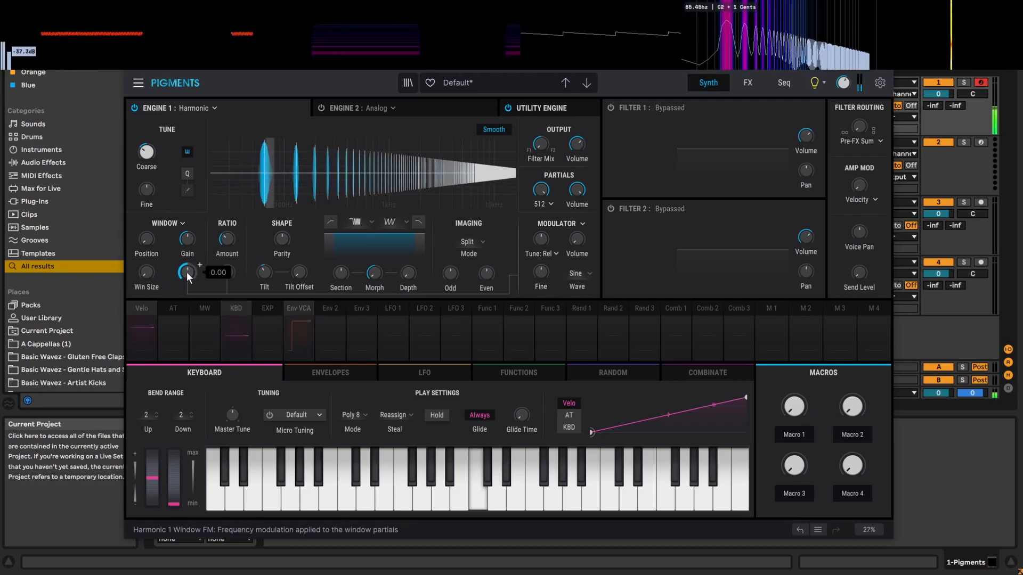
pyautogui.moveTo(189, 273); pyautogui.dragTo(183, 257)
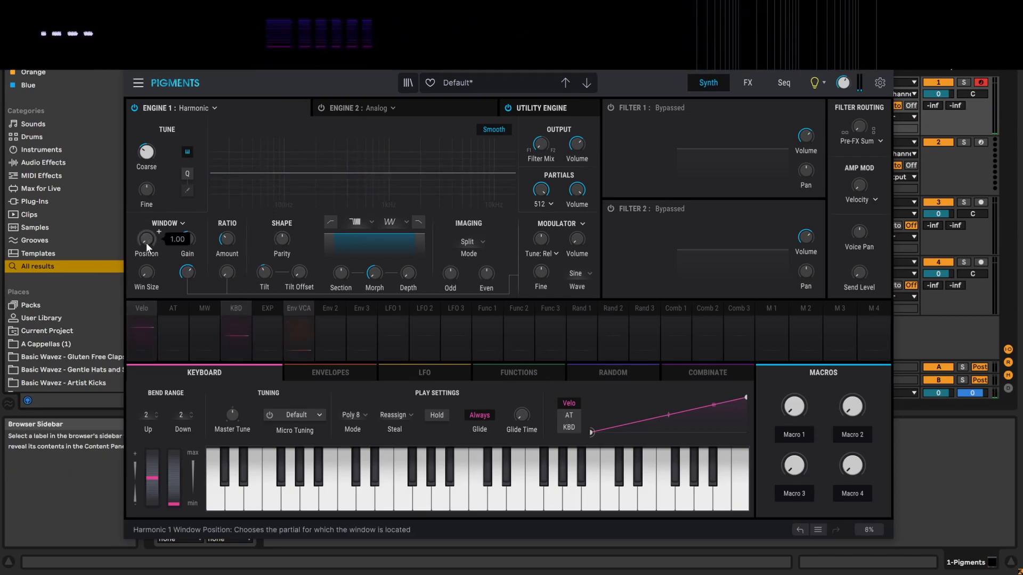
pyautogui.moveTo(146, 241)
pyautogui.mouseDown()
pyautogui.moveTo(142, 210)
pyautogui.moveTo(146, 237)
pyautogui.moveTo(149, 228)
pyautogui.mouseUp()
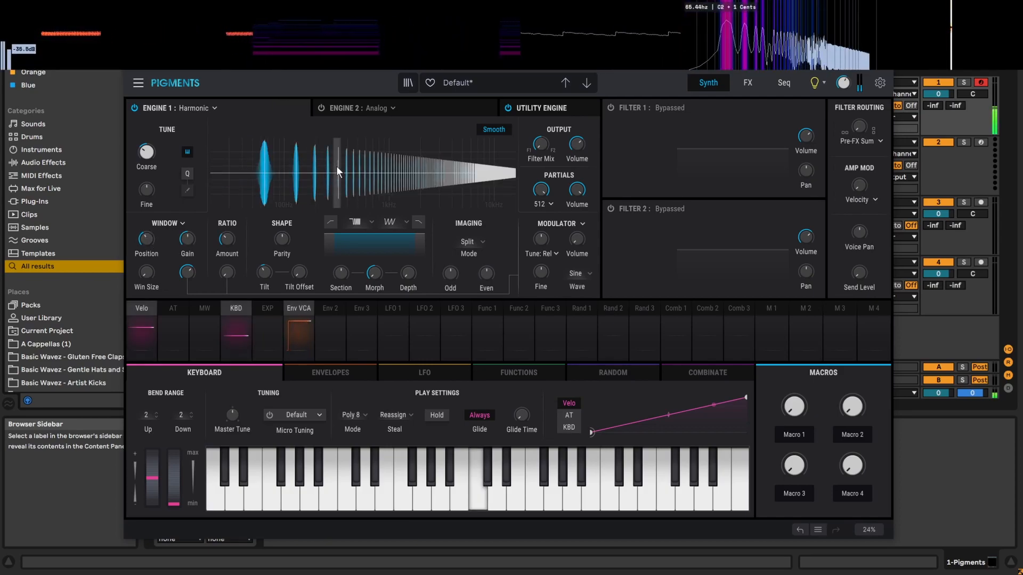
pyautogui.moveTo(190, 274); pyautogui.dragTo(171, 286)
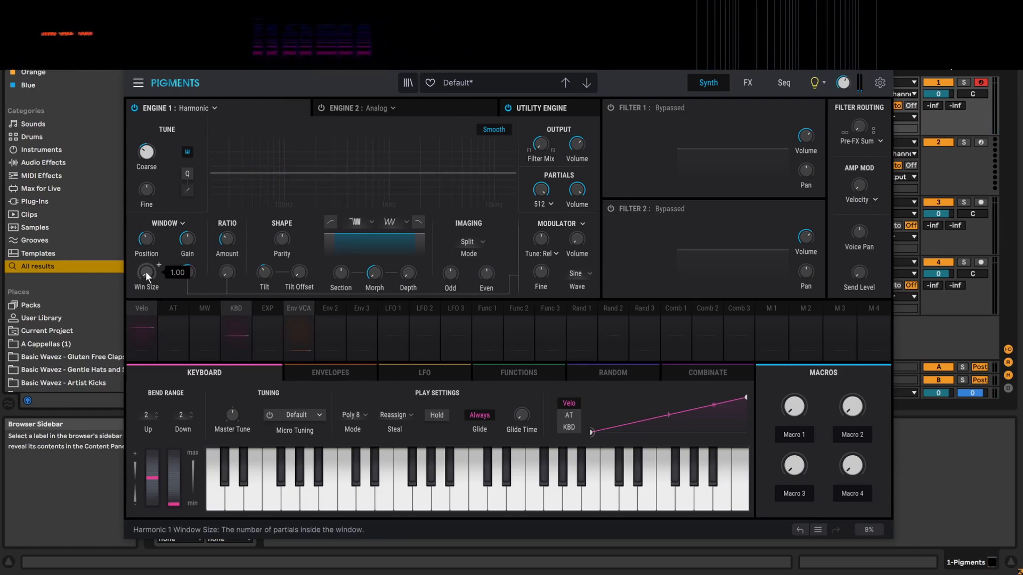
# Widen the window's Win Size and move its Position up into the high partials while holding a note.
pyautogui.moveTo(145, 271); pyautogui.dragTo(148, 242)
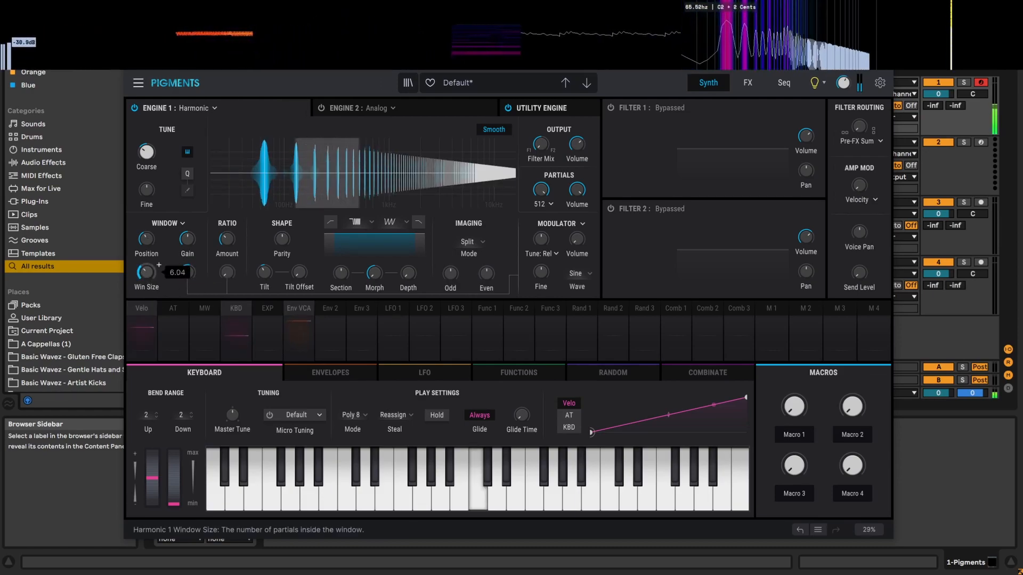
pyautogui.moveTo(188, 272); pyautogui.dragTo(151, 202)
pyautogui.moveTo(146, 239)
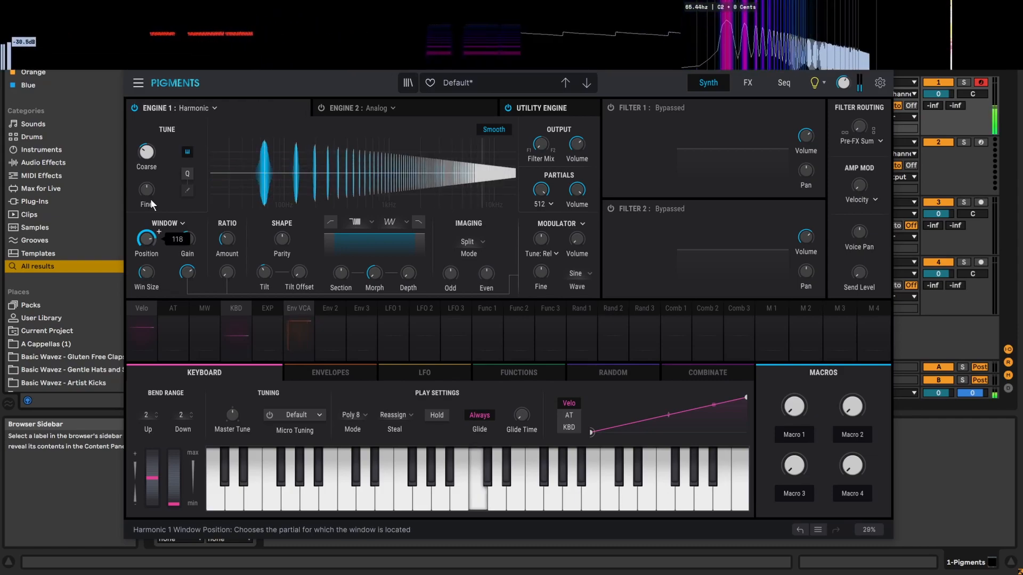
pyautogui.moveTo(145, 274); pyautogui.dragTo(144, 242)
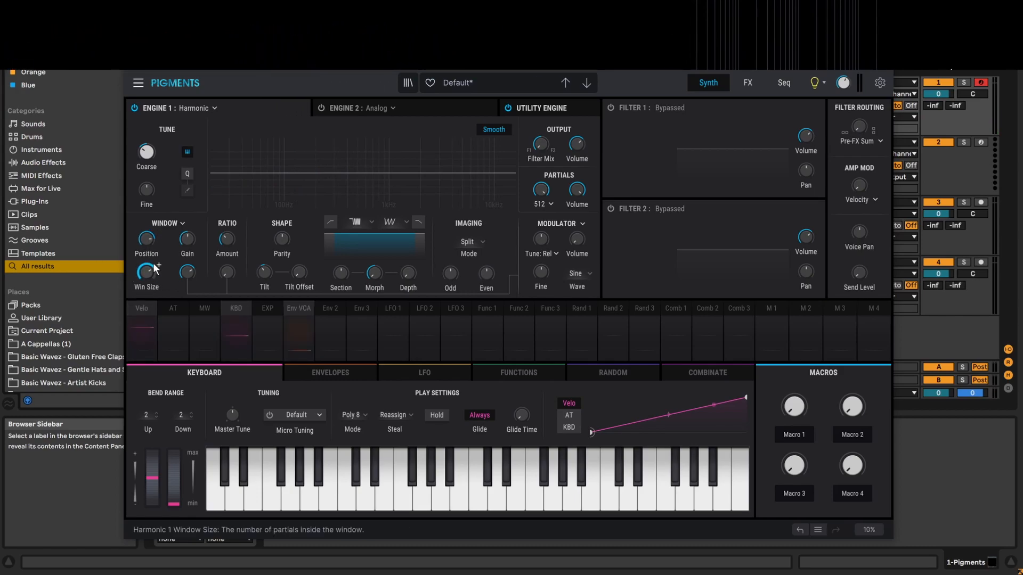
pyautogui.moveTo(146, 239)
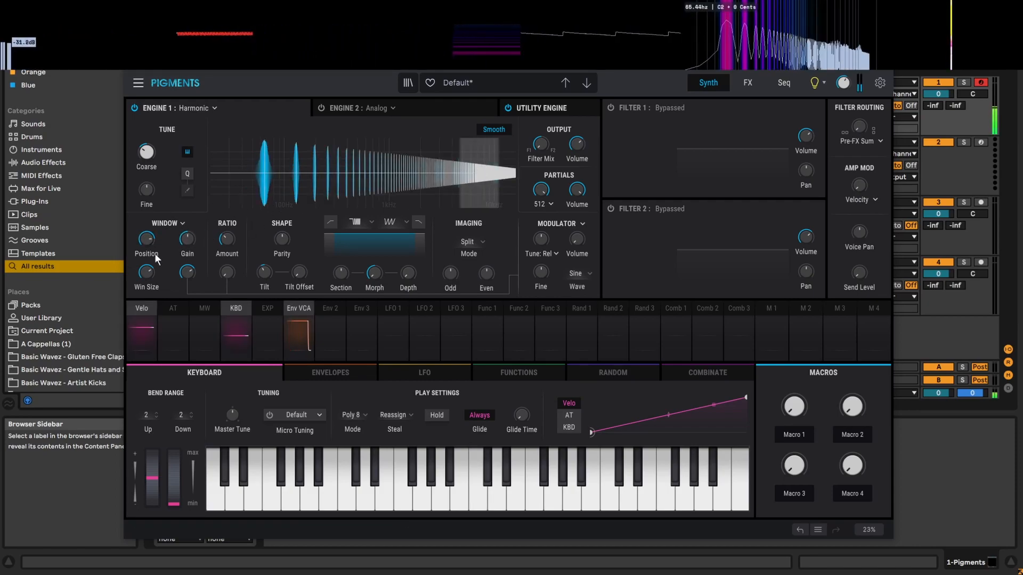
pyautogui.moveTo(190, 268)
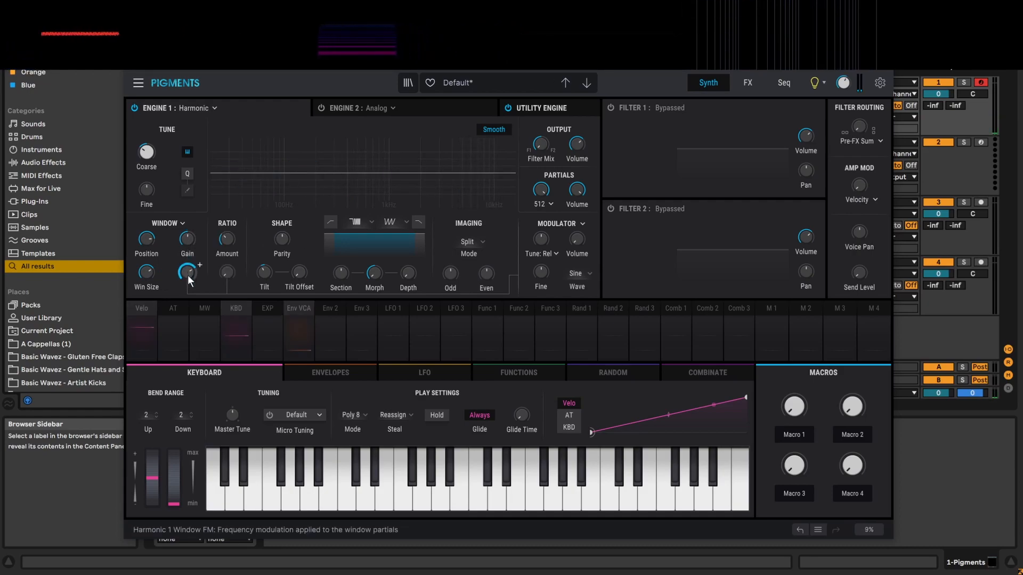
# Boost the window's Gain to 4.86 dB and shift its Position while playing notes.
pyautogui.moveTo(187, 239); pyautogui.dragTo(186, 210)
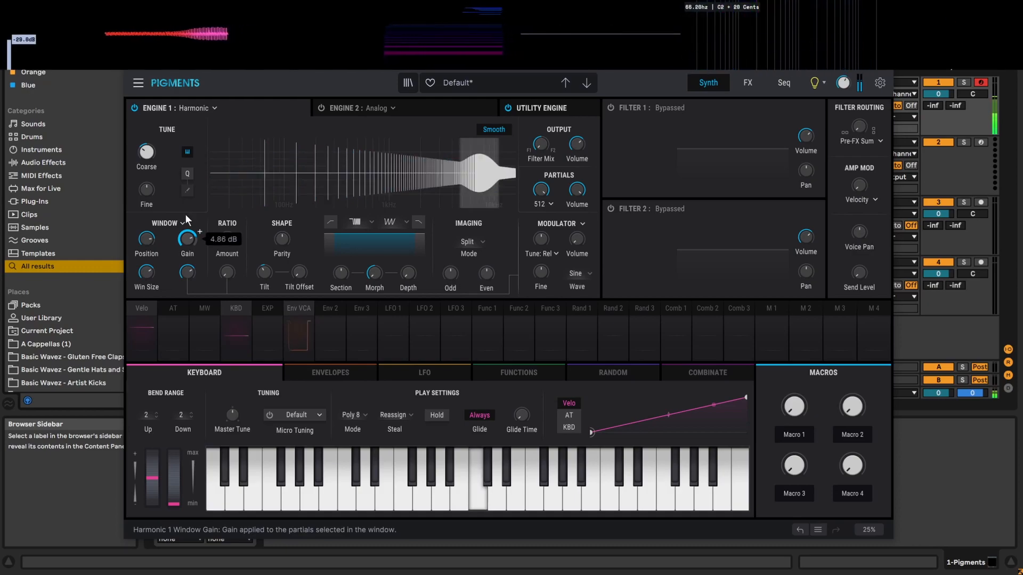
pyautogui.moveTo(147, 243)
pyautogui.mouseDown()
pyautogui.moveTo(148, 281)
pyautogui.moveTo(159, 231)
pyautogui.moveTo(151, 240)
pyautogui.mouseUp()
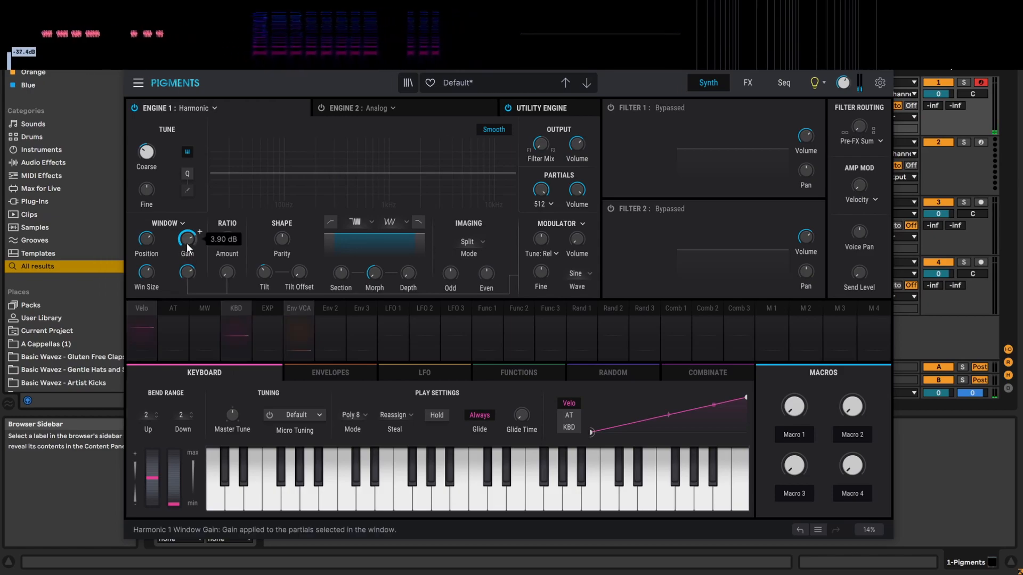
pyautogui.moveTo(188, 241)
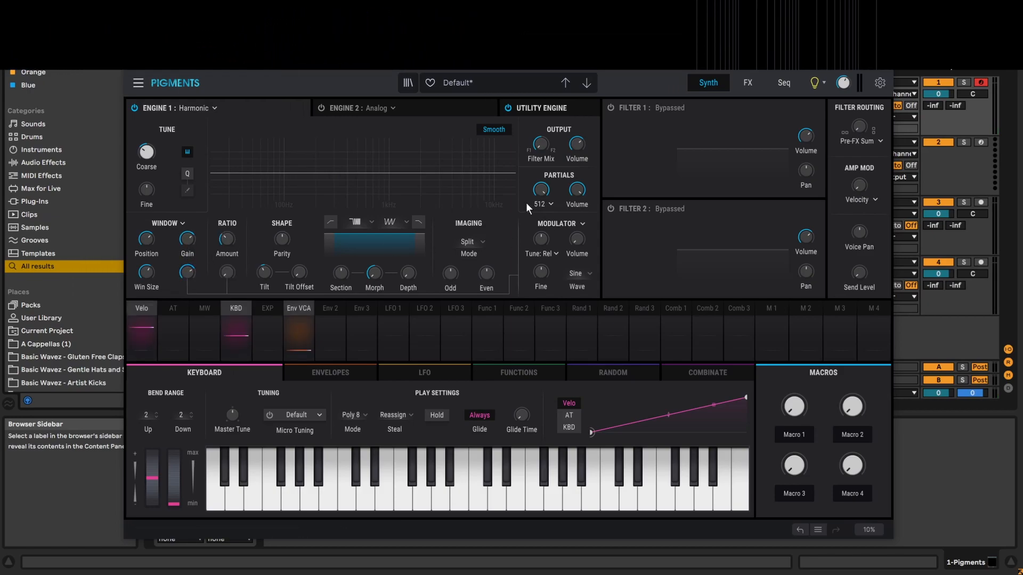
# Change the window's FM amount, raise its Gain and move its Position to lower partials while playing.
pyautogui.moveTo(189, 271)
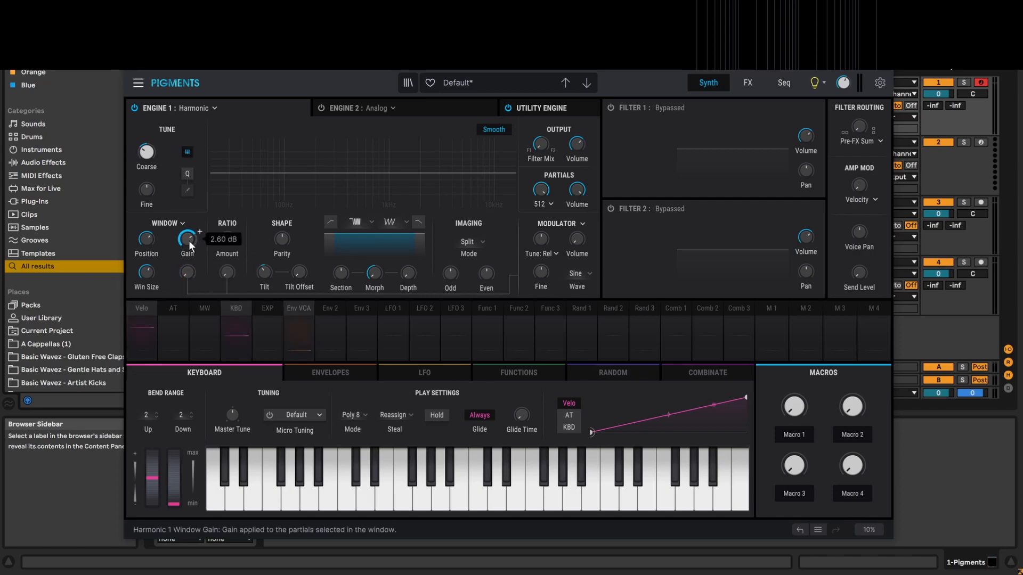
pyautogui.moveTo(190, 242); pyautogui.dragTo(189, 232)
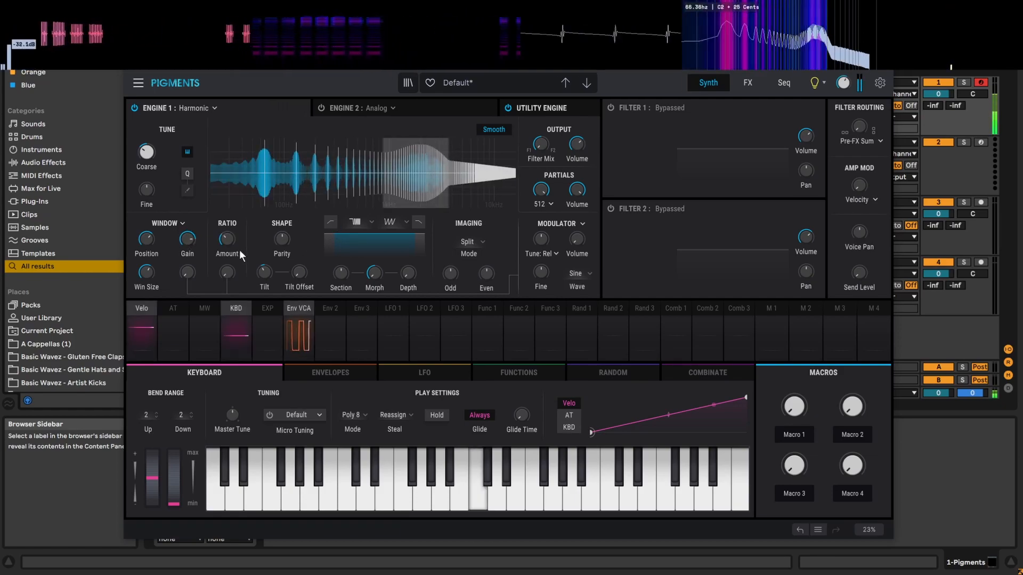
pyautogui.moveTo(155, 247)
pyautogui.mouseDown()
pyautogui.moveTo(159, 232)
pyautogui.moveTo(147, 278)
pyautogui.moveTo(143, 254)
pyautogui.mouseUp()
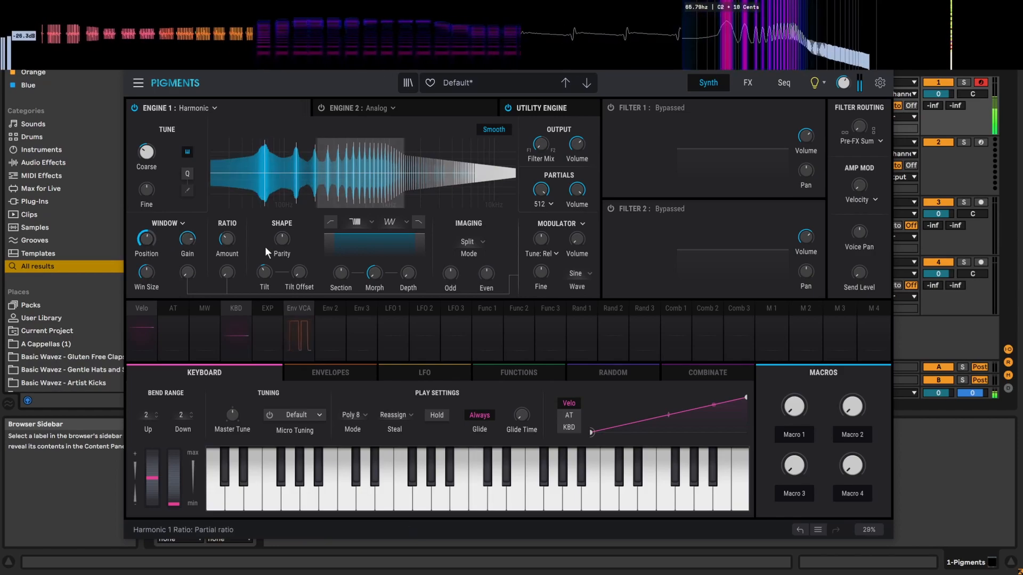
# Switch the partial modulation mode to Cluster and try the Partials and Position controls while holding a note.
pyautogui.click(180, 223)
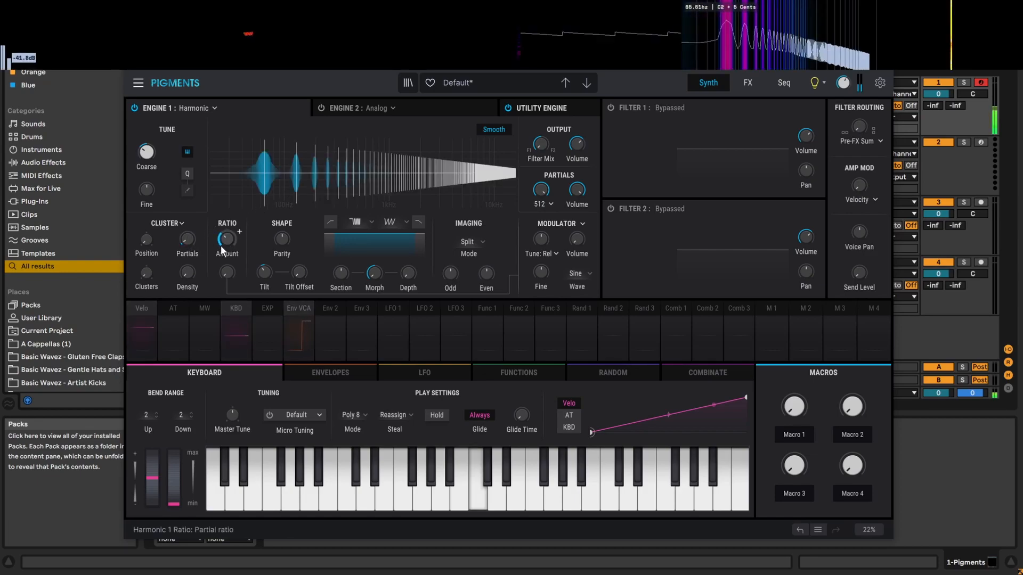
pyautogui.click(186, 251)
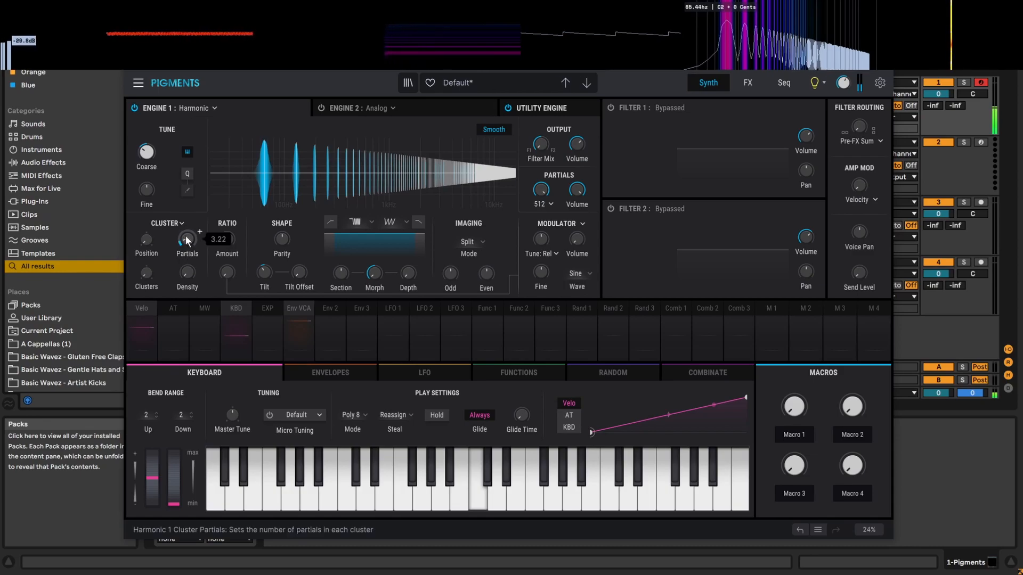
pyautogui.click(147, 243)
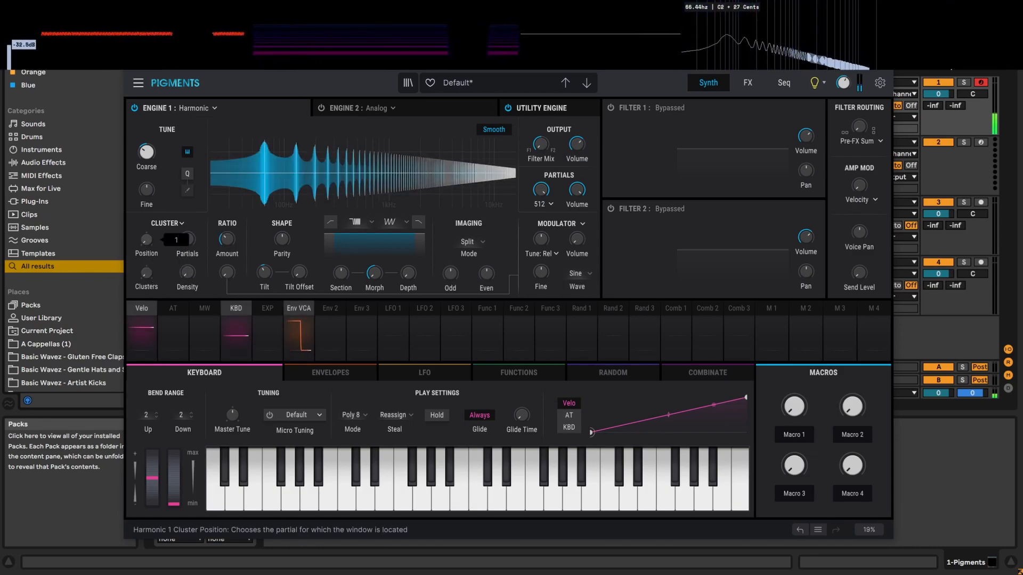
# Try the cluster's Position and Clusters controls, and raise its Density while auditioning a low note.
pyautogui.moveTo(147, 240); pyautogui.dragTo(146, 225)
pyautogui.moveTo(144, 273); pyautogui.dragTo(174, 251)
pyautogui.click(146, 240)
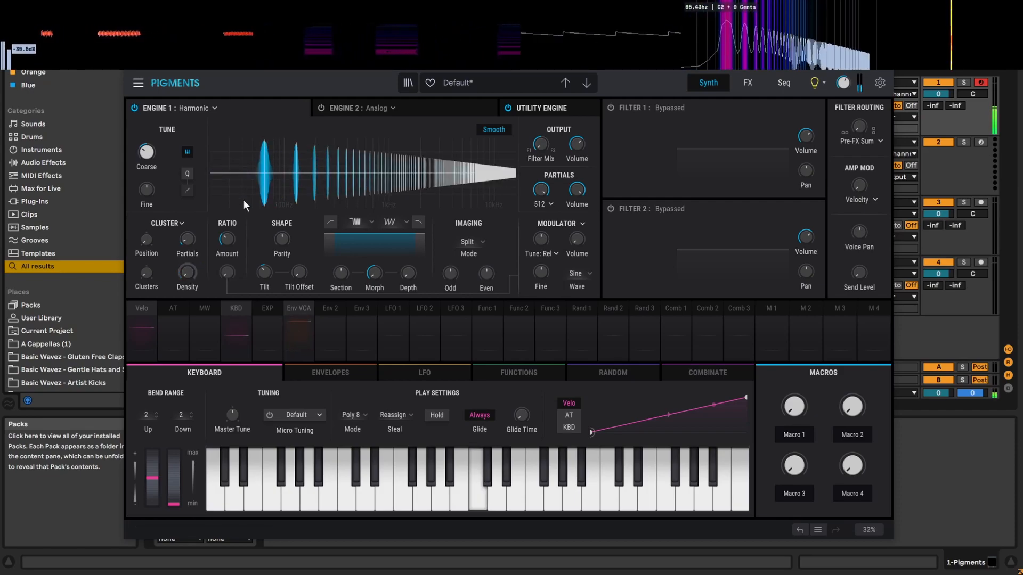
pyautogui.moveTo(187, 273); pyautogui.dragTo(184, 238)
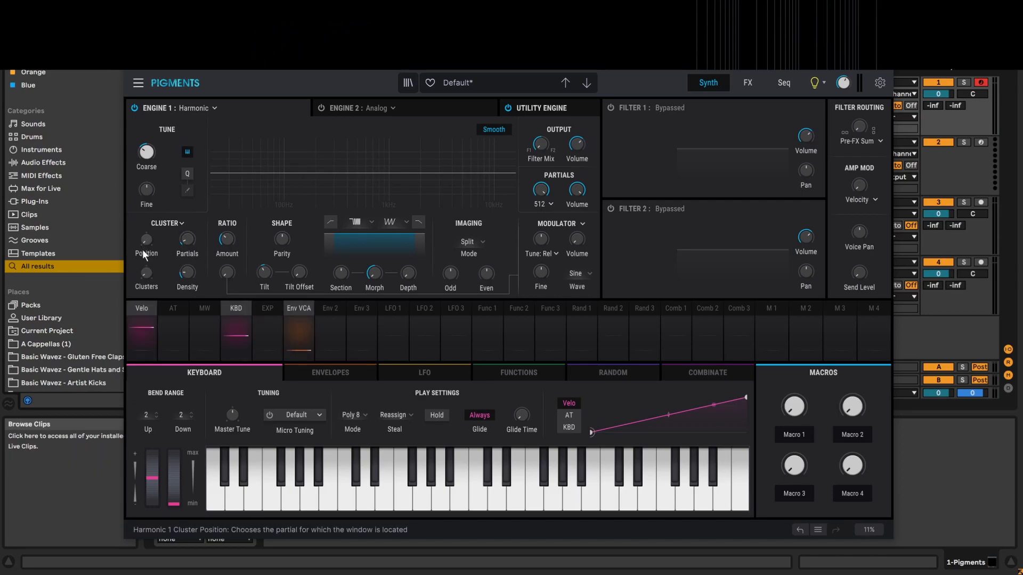
pyautogui.moveTo(148, 240)
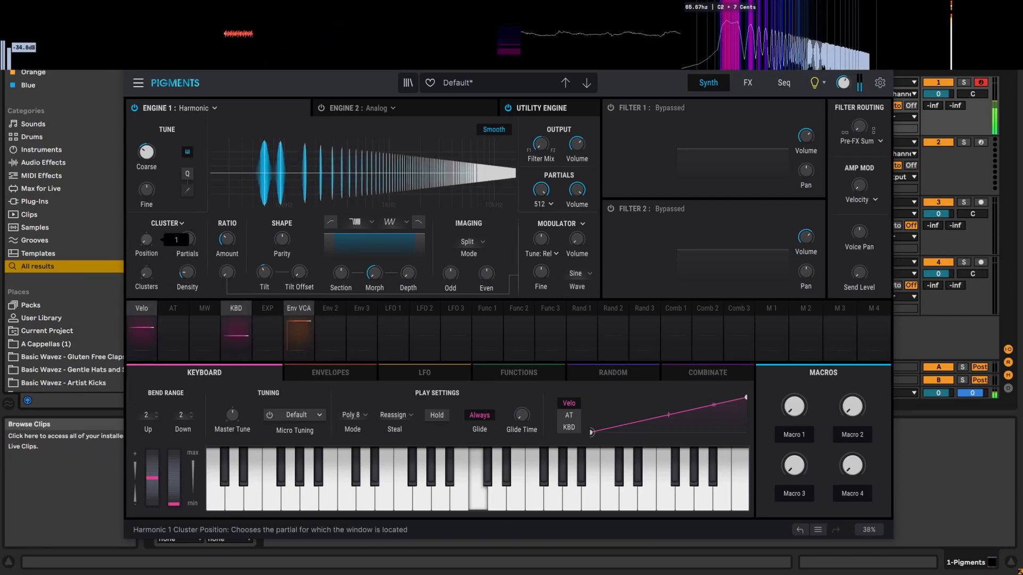
# Lower the engine's number of partials, and raise the cluster's Partials and Density while auditioning a low note.
pyautogui.moveTo(147, 240); pyautogui.dragTo(143, 206)
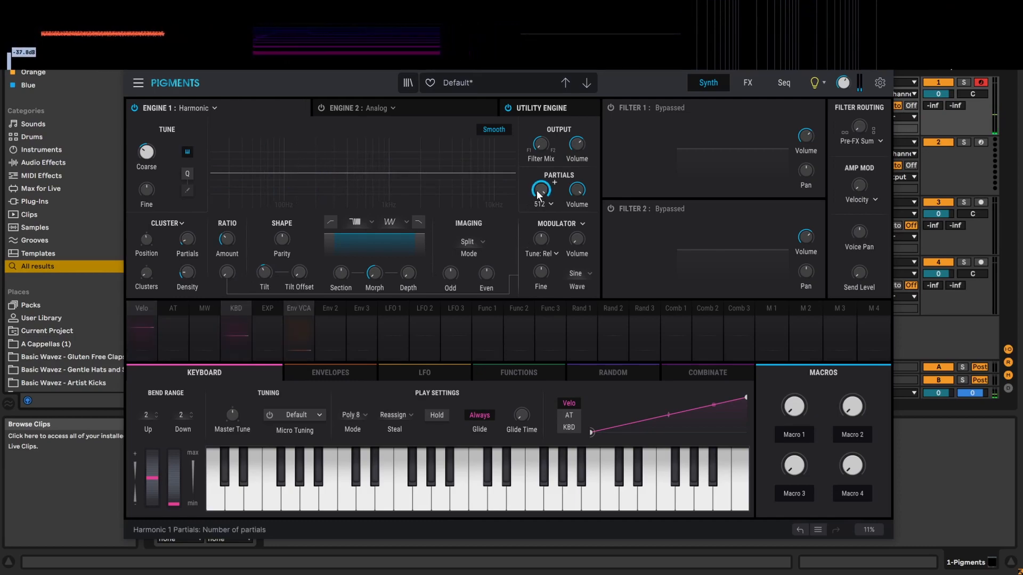
pyautogui.moveTo(539, 191); pyautogui.dragTo(528, 234)
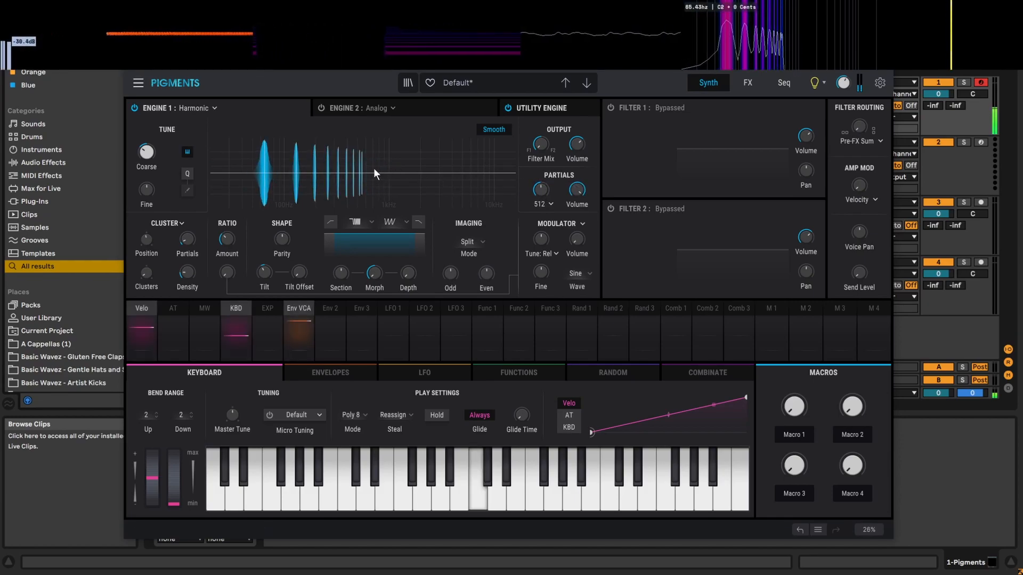
pyautogui.moveTo(184, 242); pyautogui.dragTo(196, 217)
pyautogui.moveTo(187, 274); pyautogui.dragTo(188, 254)
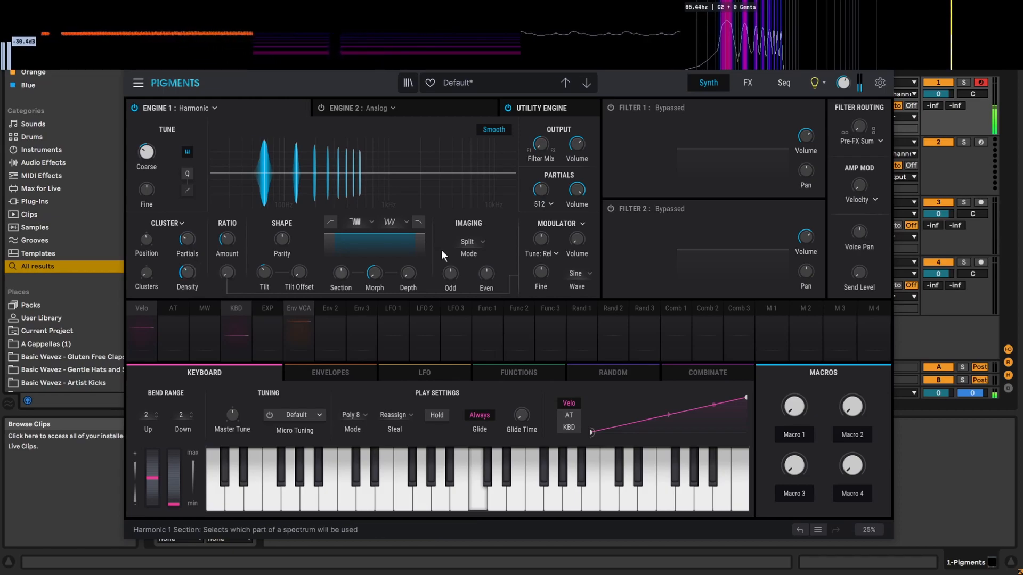
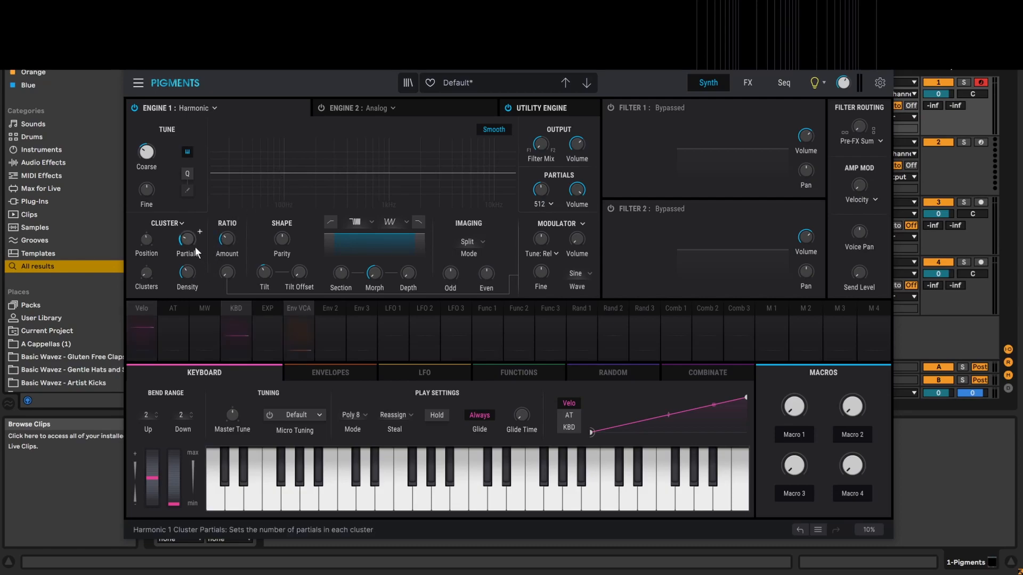
# Set the partial limit to 8 and reduce the number of partials to about 2.25 while holding a note.
pyautogui.click(549, 204)
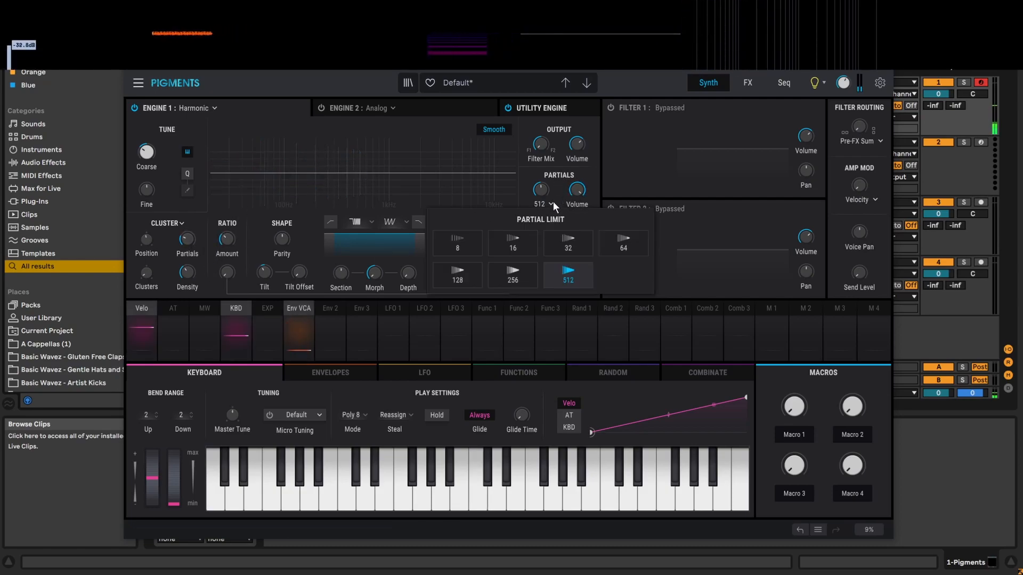
pyautogui.click(477, 245)
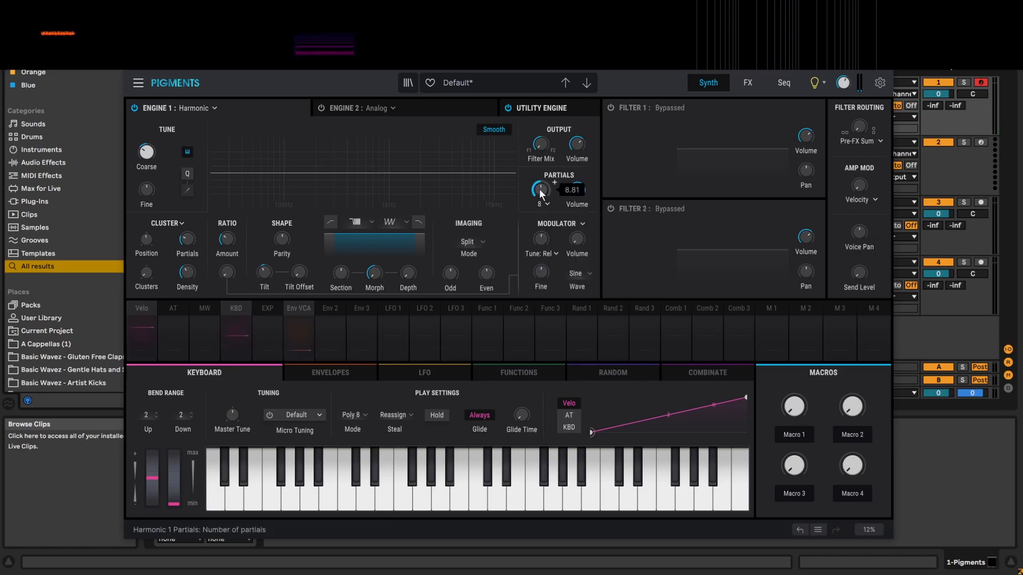
pyautogui.moveTo(540, 192)
pyautogui.moveTo(538, 196); pyautogui.dragTo(537, 213)
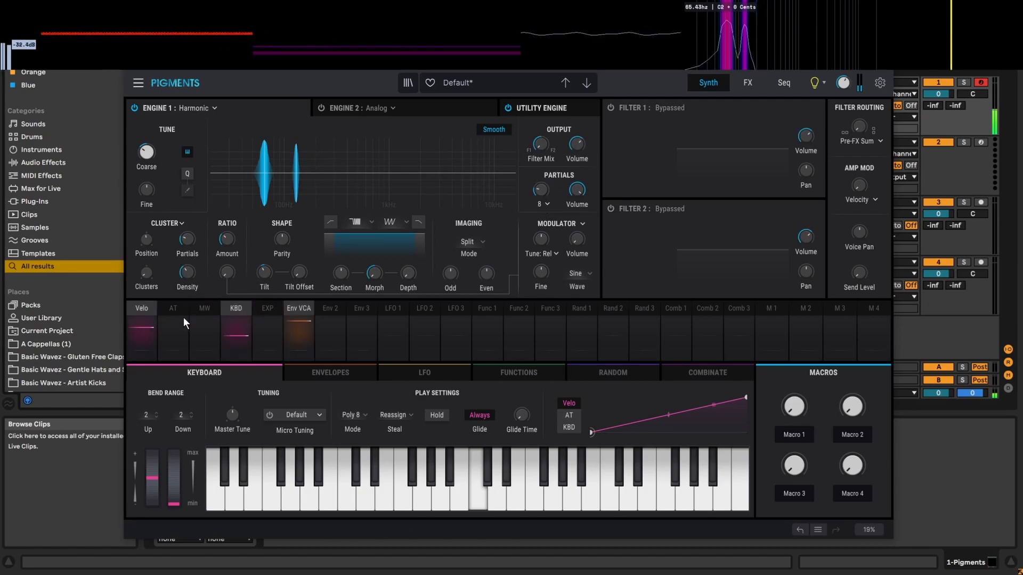
# Nudge the number of partials up slightly and vary the cluster's Density while holding the low note.
pyautogui.moveTo(187, 238)
pyautogui.moveTo(187, 275)
pyautogui.moveTo(147, 241)
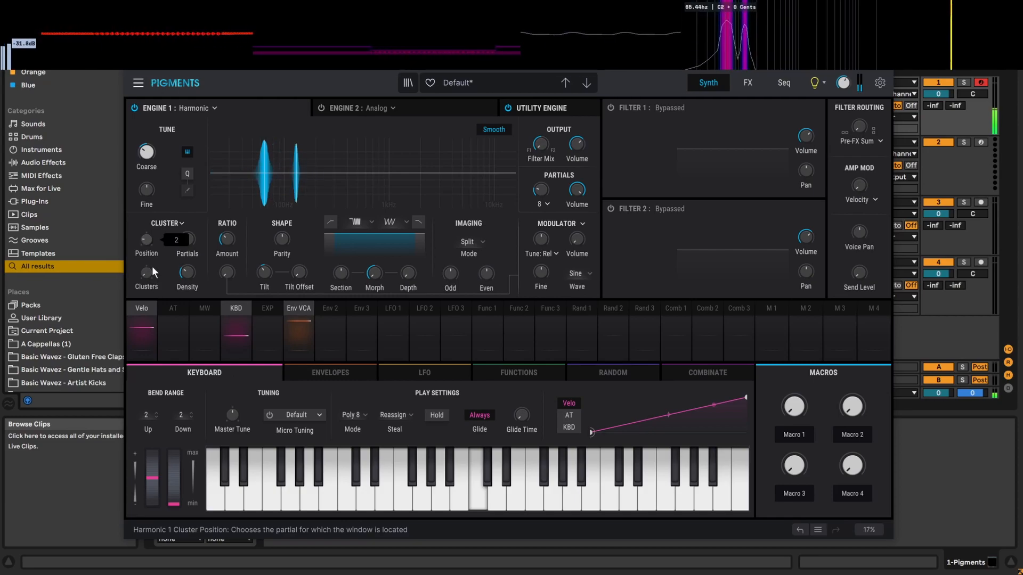
pyautogui.moveTo(187, 273); pyautogui.dragTo(187, 263)
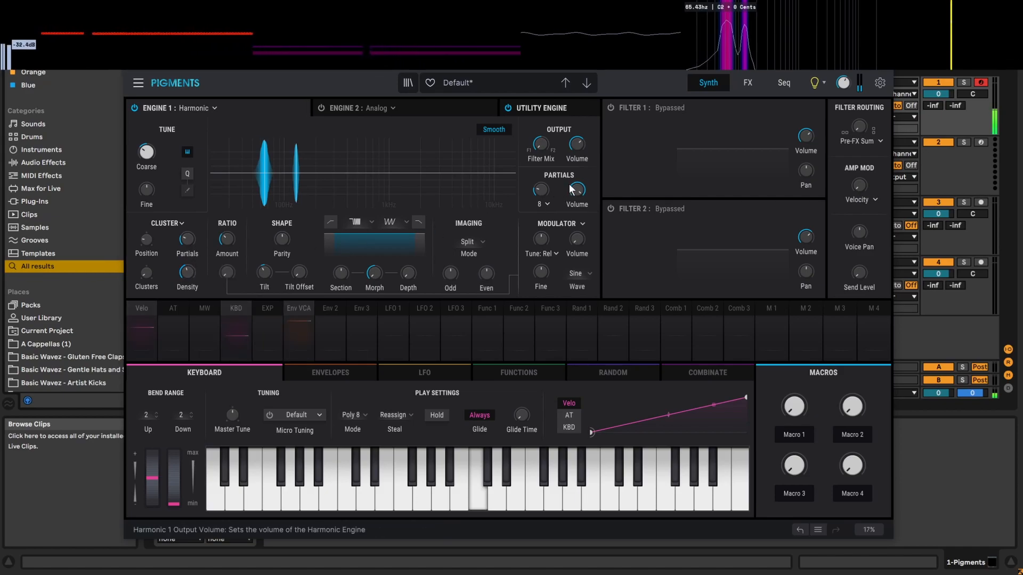
pyautogui.moveTo(544, 191)
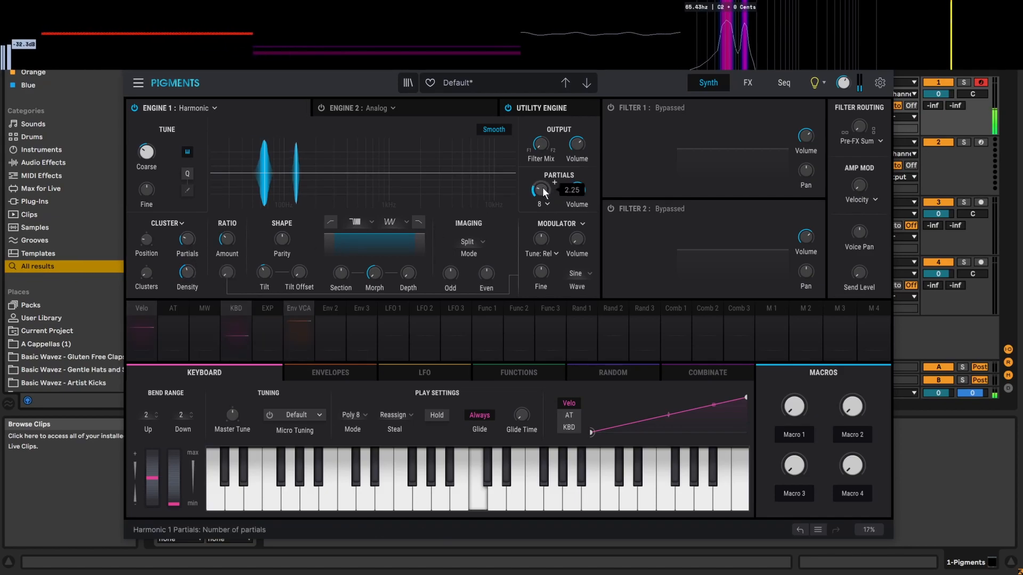
pyautogui.moveTo(542, 191); pyautogui.dragTo(538, 186)
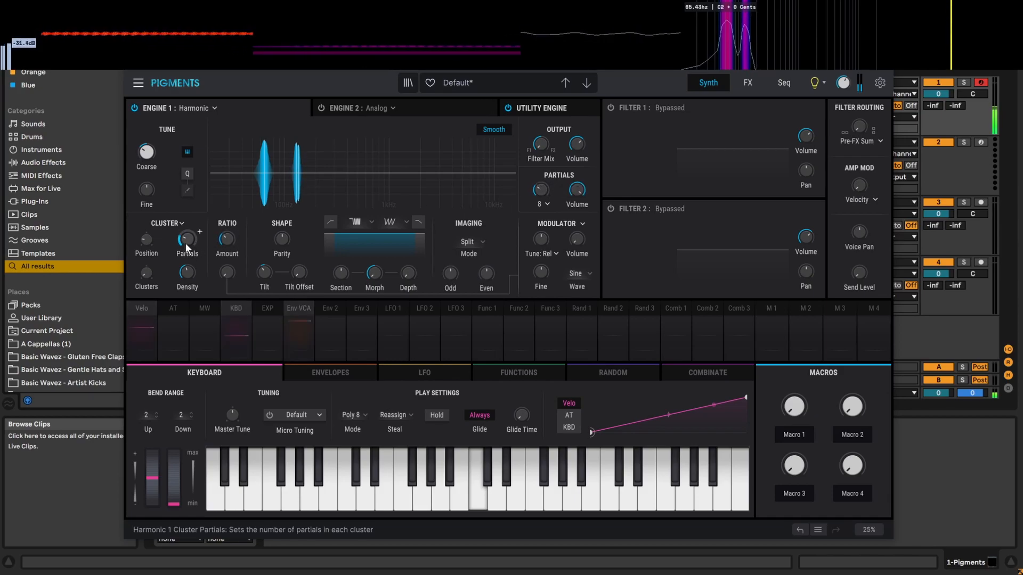
pyautogui.moveTo(187, 273); pyautogui.dragTo(194, 247)
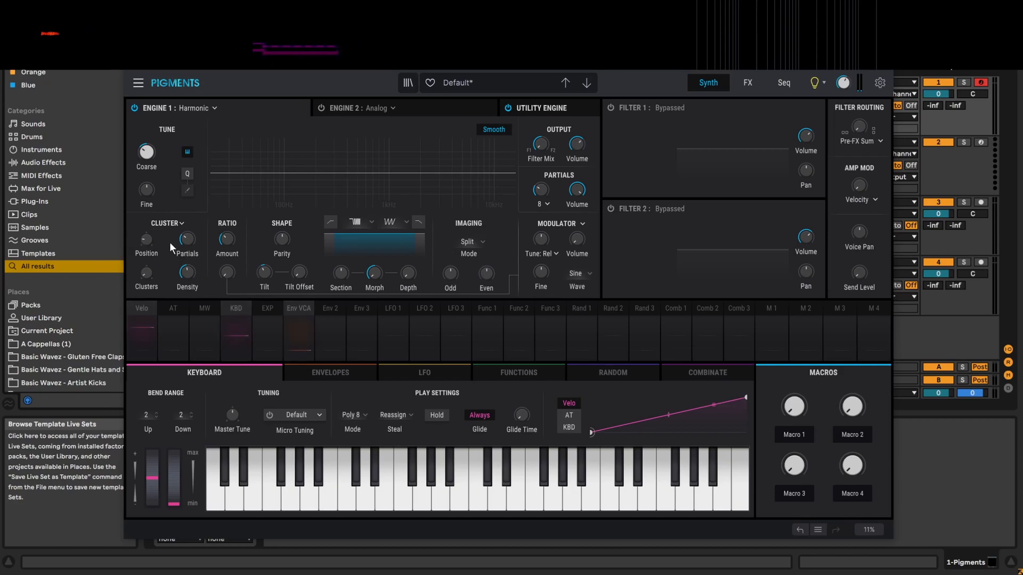
# Switch the partial modulation mode to Shepard, raise Phi, and increase the number of partials to 15.5.
pyautogui.click(177, 222)
pyautogui.click(279, 267)
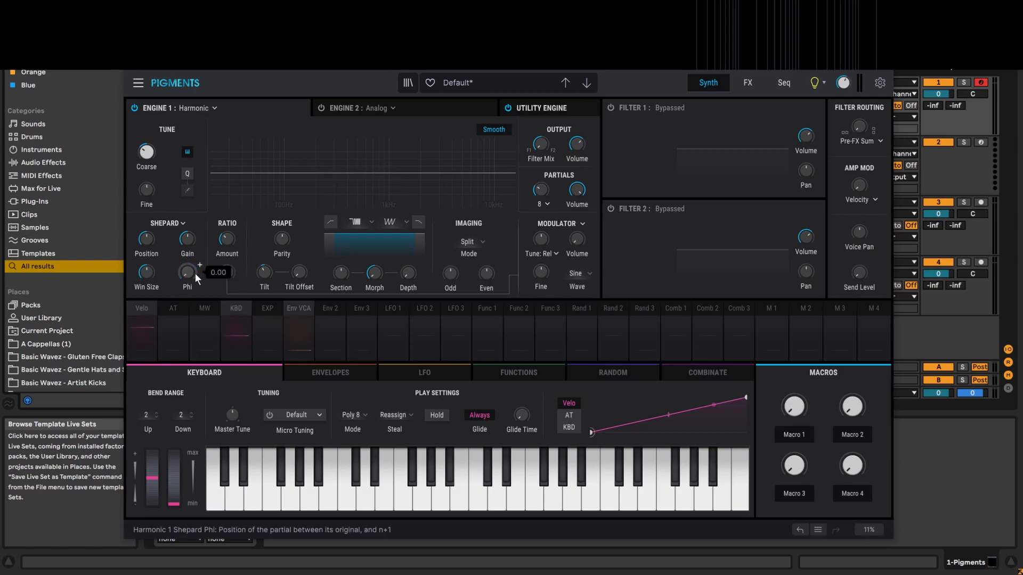
pyautogui.moveTo(181, 272); pyautogui.dragTo(180, 197)
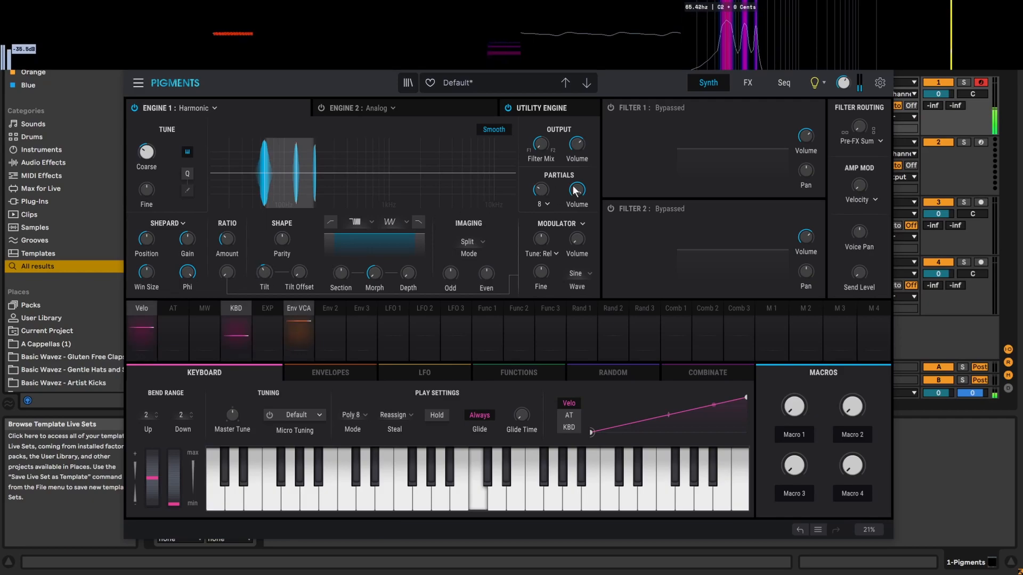
pyautogui.moveTo(538, 196); pyautogui.dragTo(533, 165)
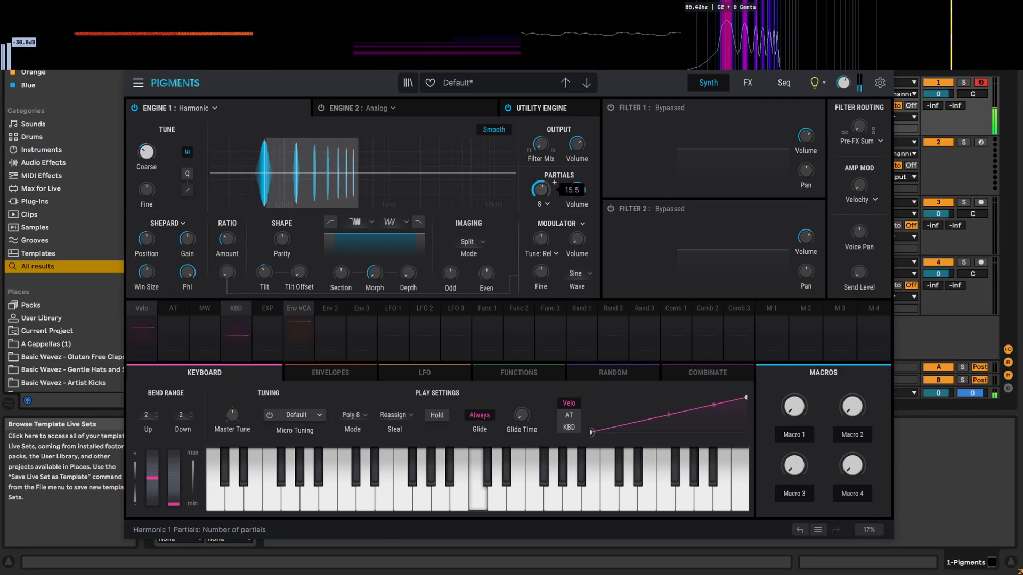
# Narrow the Shepard window's size to 2.30 and move its Position to about 5.68.
pyautogui.moveTo(146, 241); pyautogui.dragTo(146, 238)
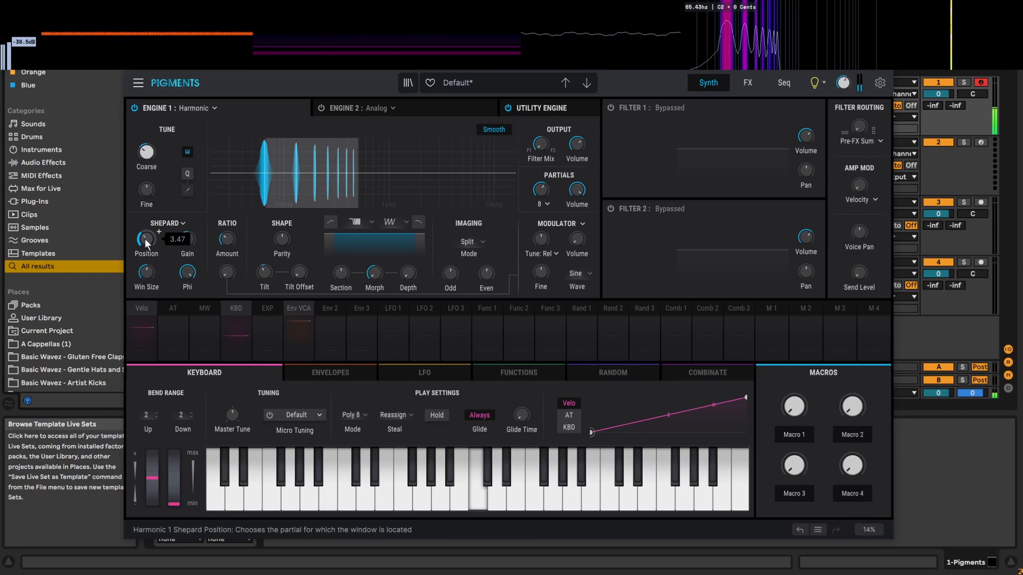
pyautogui.moveTo(146, 272); pyautogui.dragTo(148, 305)
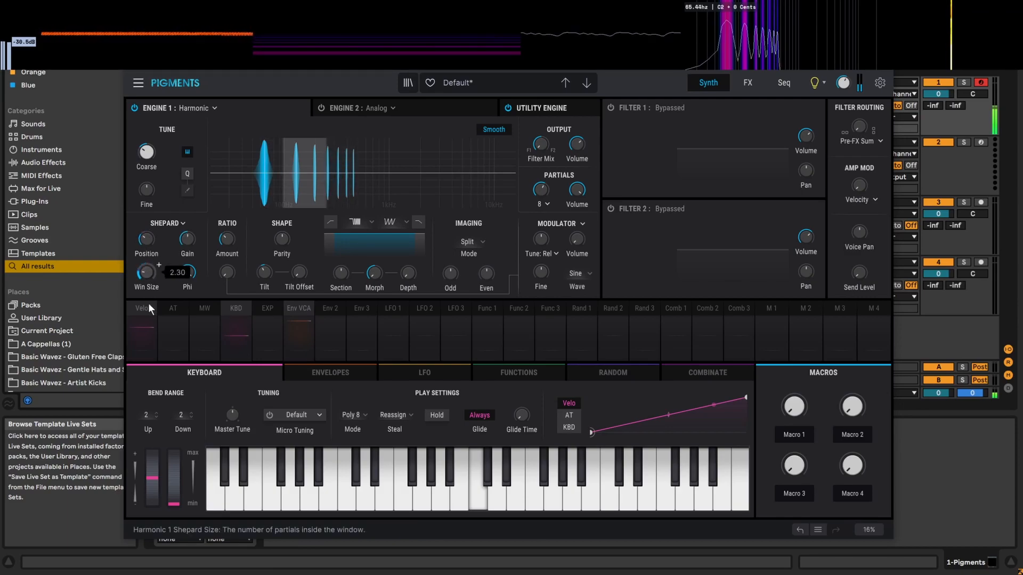
pyautogui.moveTo(151, 235); pyautogui.dragTo(149, 226)
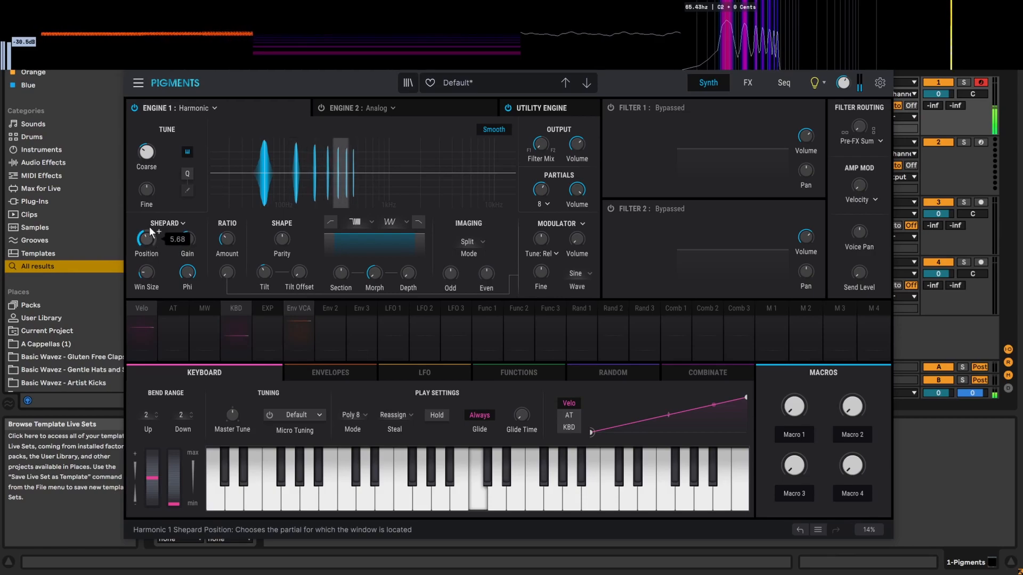
# Widen the Shepard window, raise its Gain, and bring Phi back to 0.00.
pyautogui.moveTo(151, 265)
pyautogui.mouseDown()
pyautogui.moveTo(142, 260)
pyautogui.moveTo(189, 276)
pyautogui.moveTo(189, 340)
pyautogui.moveTo(190, 273)
pyautogui.mouseUp()
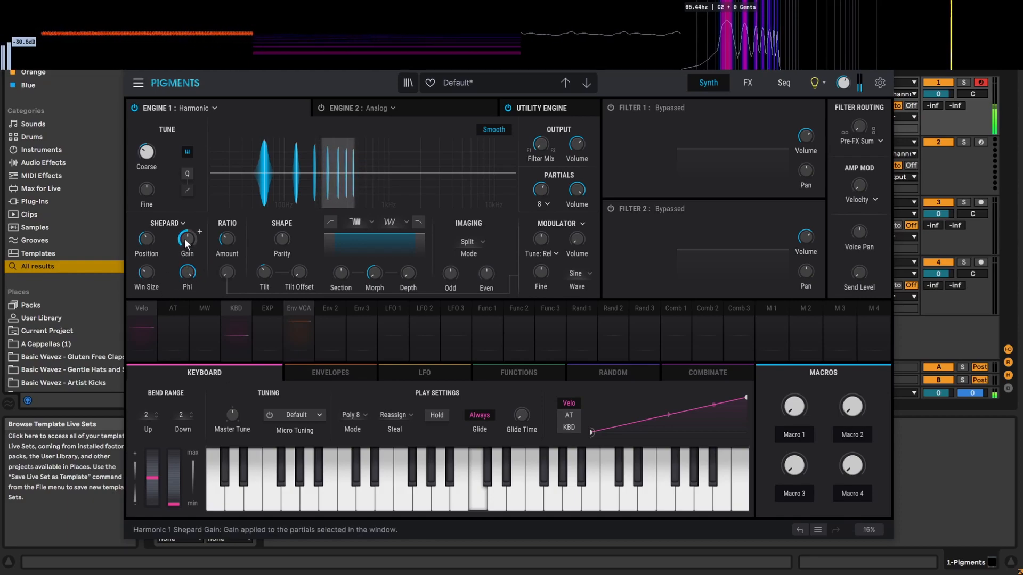
pyautogui.moveTo(191, 244); pyautogui.dragTo(191, 215)
pyautogui.moveTo(187, 278)
pyautogui.mouseDown()
pyautogui.moveTo(181, 355)
pyautogui.moveTo(187, 273)
pyautogui.mouseUp()
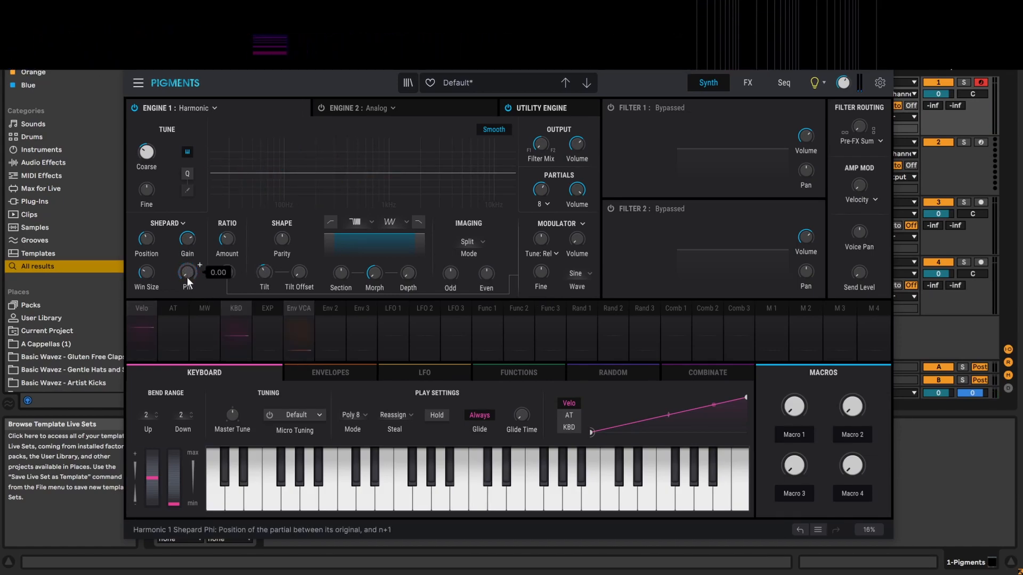
# Shape LFO 1 into a rising ramp using the Triangle waveform with raised Symmetry and Phase, and adjust its rate.
pyautogui.click(426, 374)
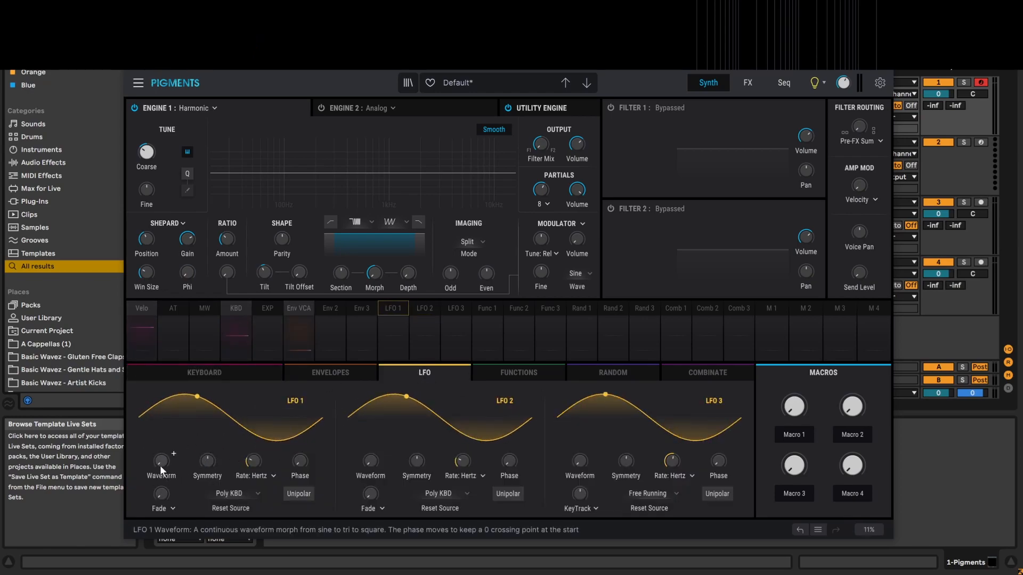
pyautogui.moveTo(161, 462); pyautogui.dragTo(164, 421)
pyautogui.moveTo(219, 470); pyautogui.dragTo(212, 536)
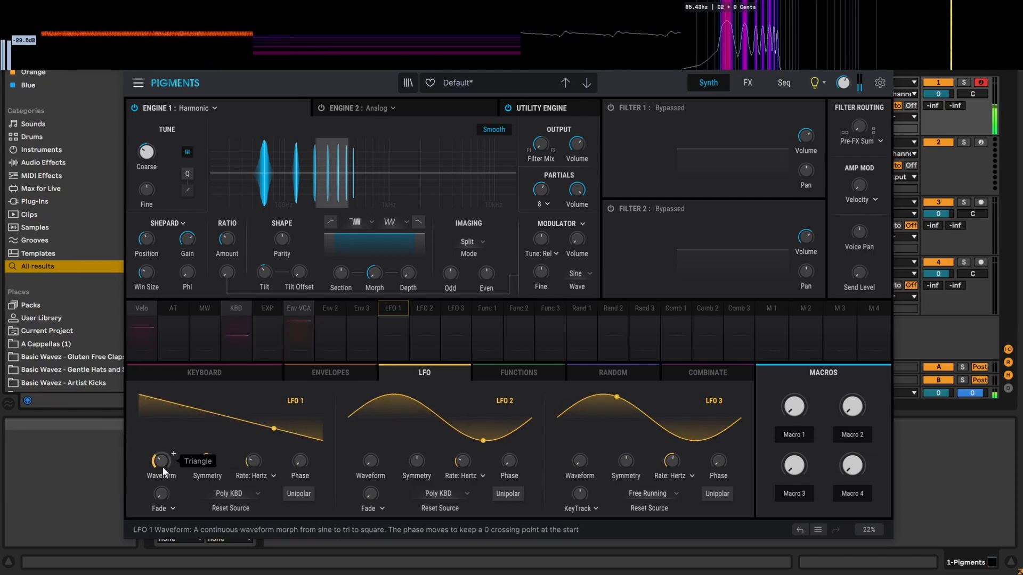
pyautogui.moveTo(208, 462); pyautogui.dragTo(213, 367)
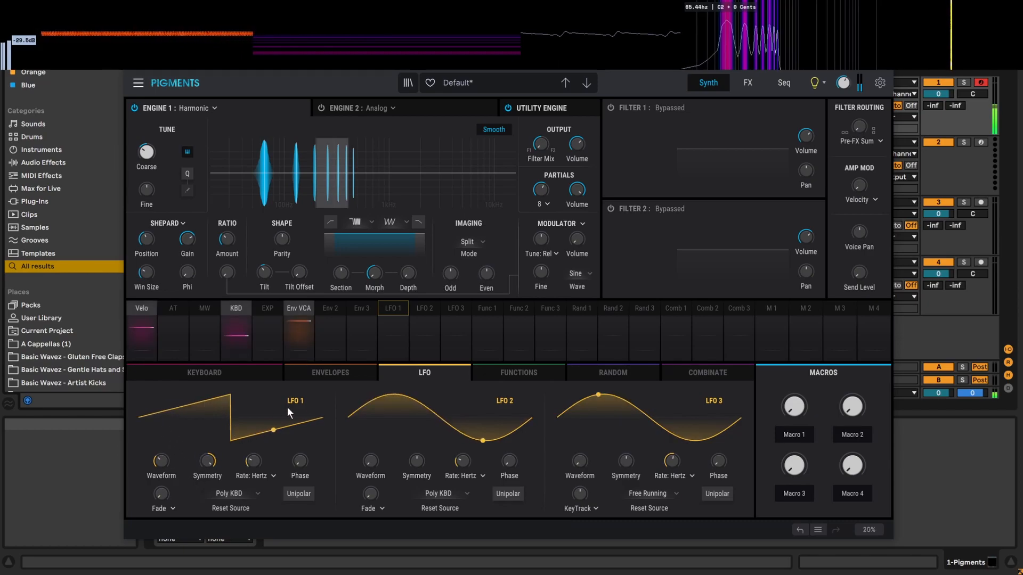
pyautogui.moveTo(298, 462); pyautogui.dragTo(309, 399)
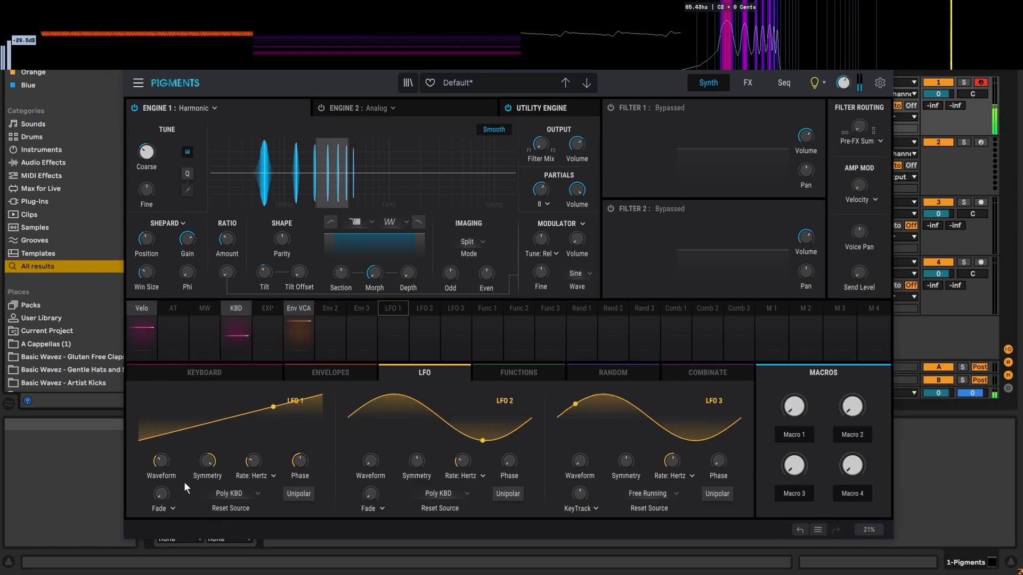
pyautogui.moveTo(254, 462); pyautogui.dragTo(255, 476)
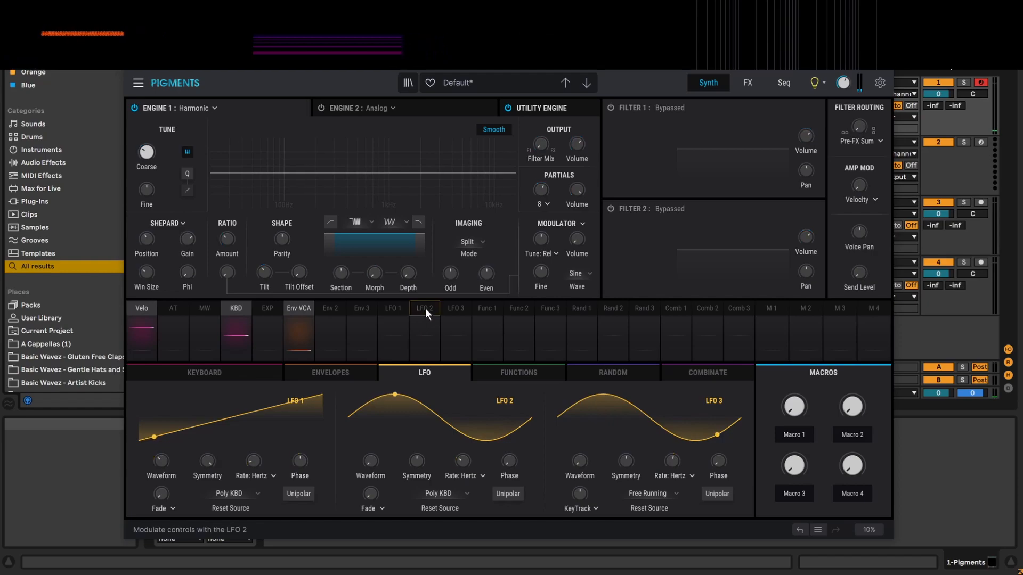
# Try modulating the Shepard Phi with LFO 1 at an amount of 0.49, and remove the routing.
pyautogui.click(390, 309)
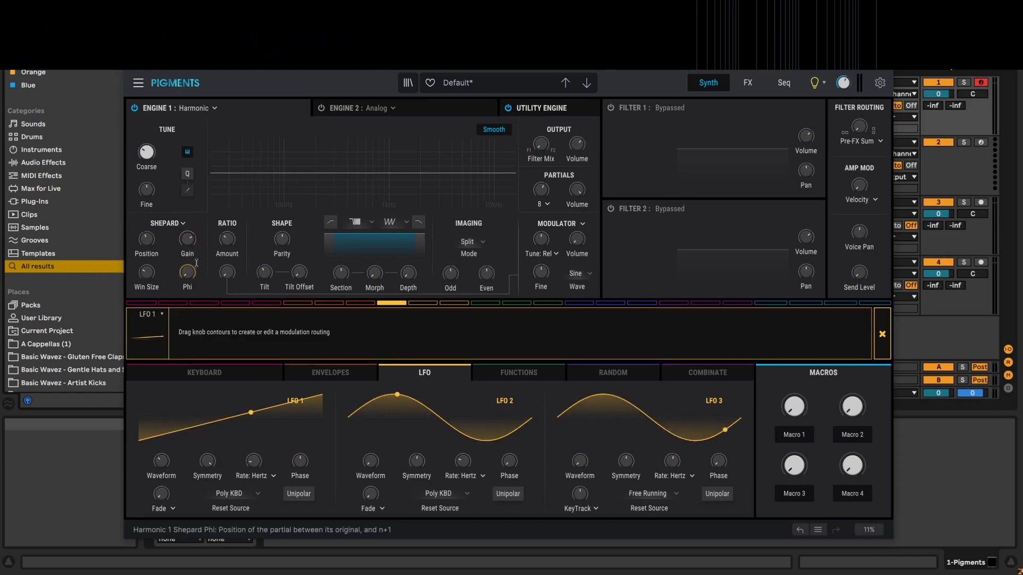
pyautogui.moveTo(194, 279)
pyautogui.moveTo(194, 279); pyautogui.dragTo(193, 269)
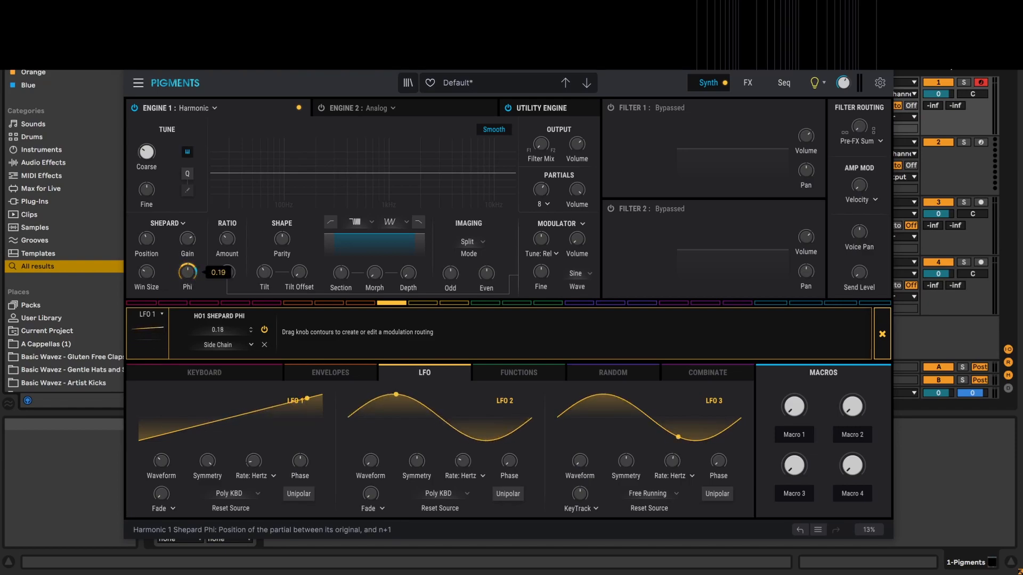
pyautogui.moveTo(193, 278); pyautogui.dragTo(193, 271)
pyautogui.click(295, 497)
pyautogui.click(299, 495)
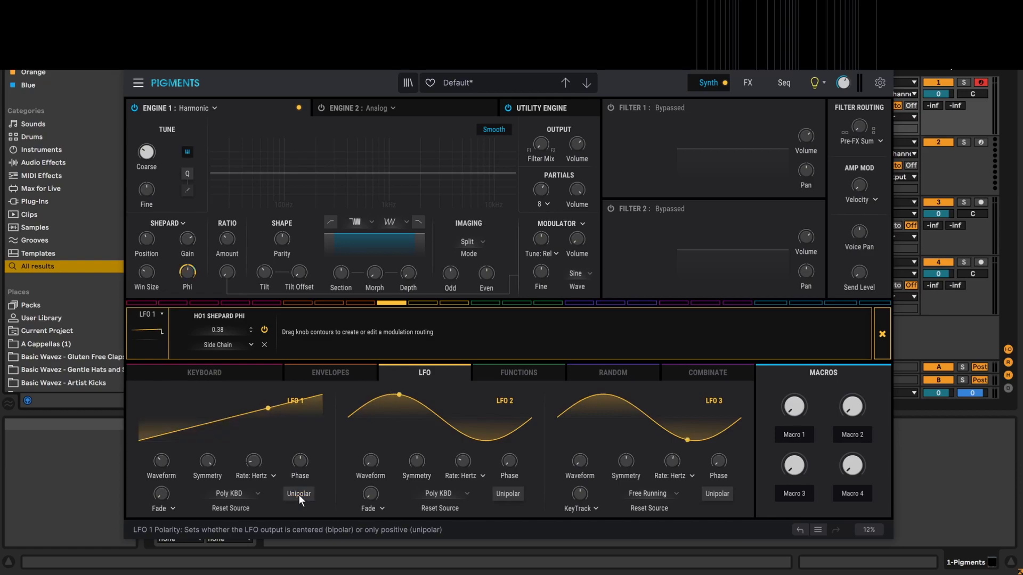
pyautogui.moveTo(194, 275)
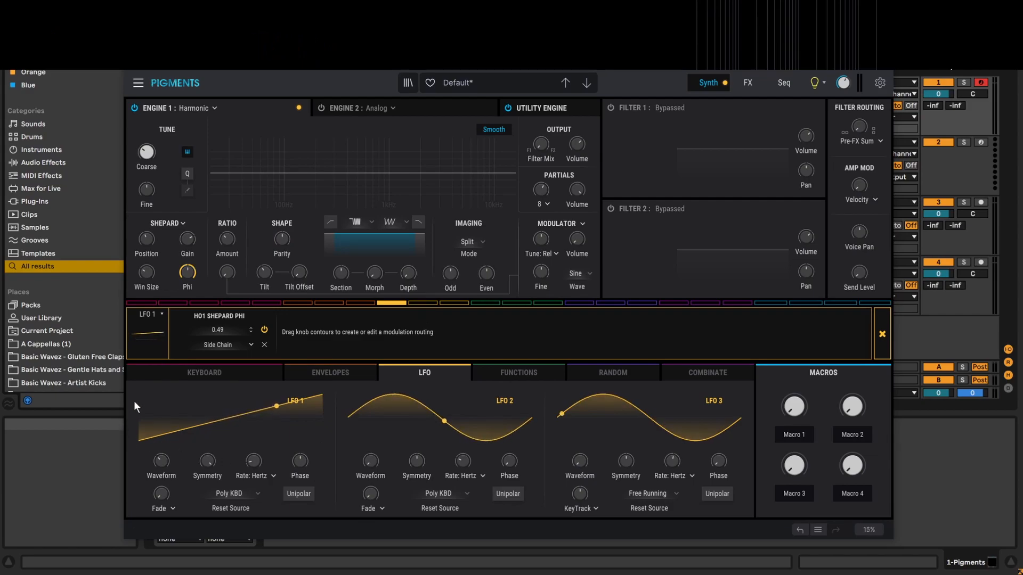
pyautogui.click(264, 345)
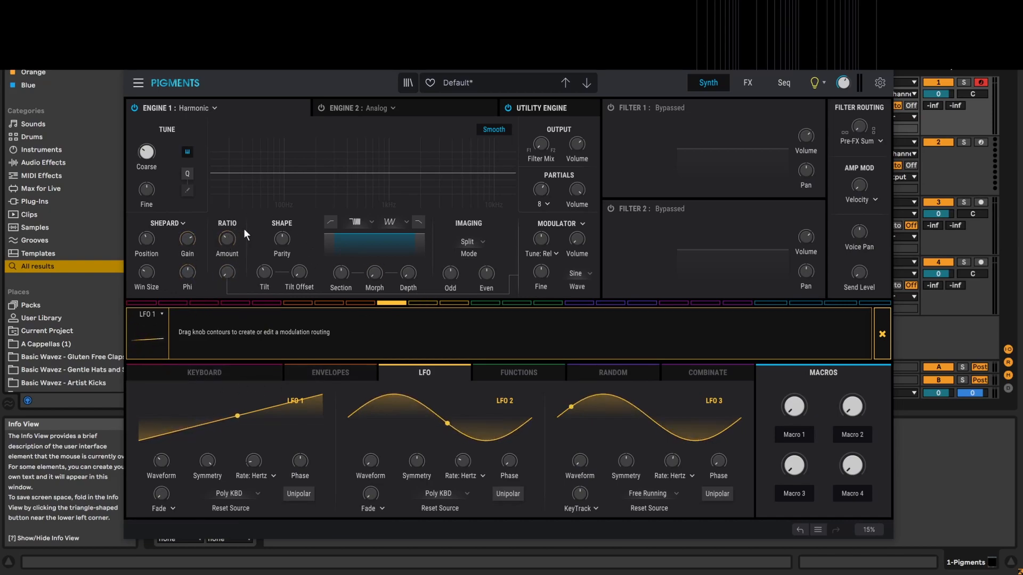
# Switch the partial modulation mode back to Window and set the partial limit to 512.
pyautogui.moveTo(225, 240)
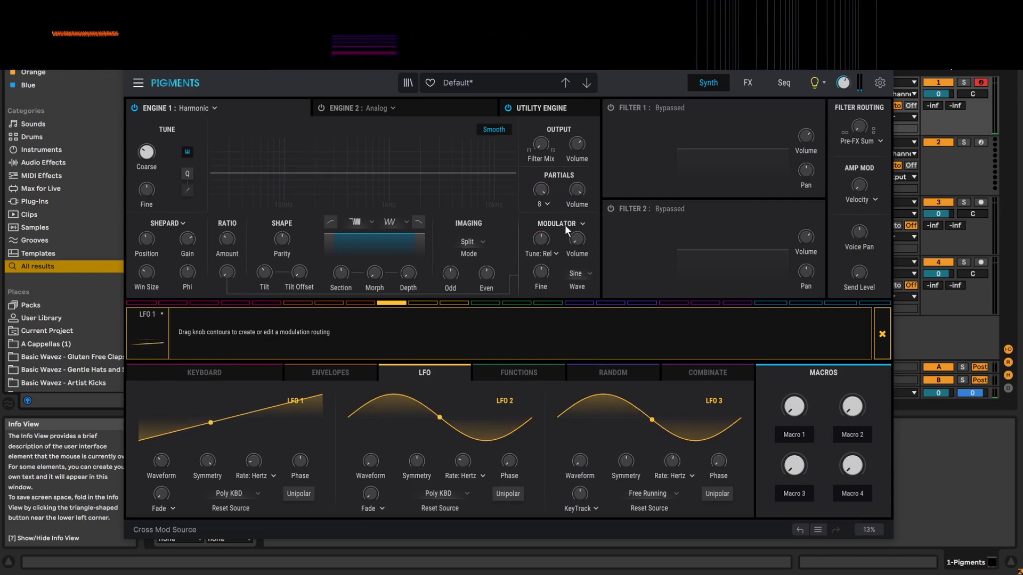
pyautogui.moveTo(576, 189)
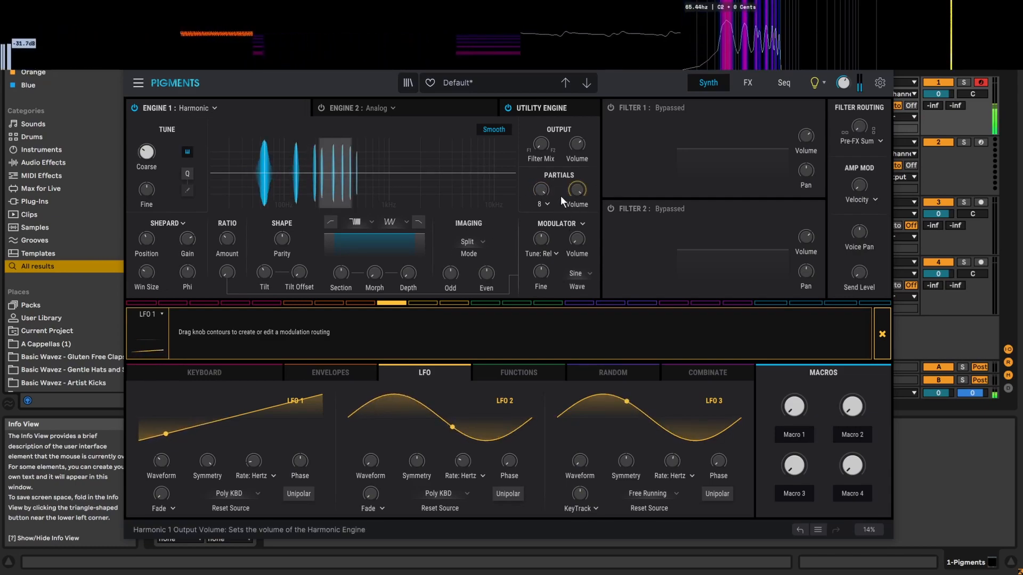
pyautogui.click(181, 224)
pyautogui.click(172, 260)
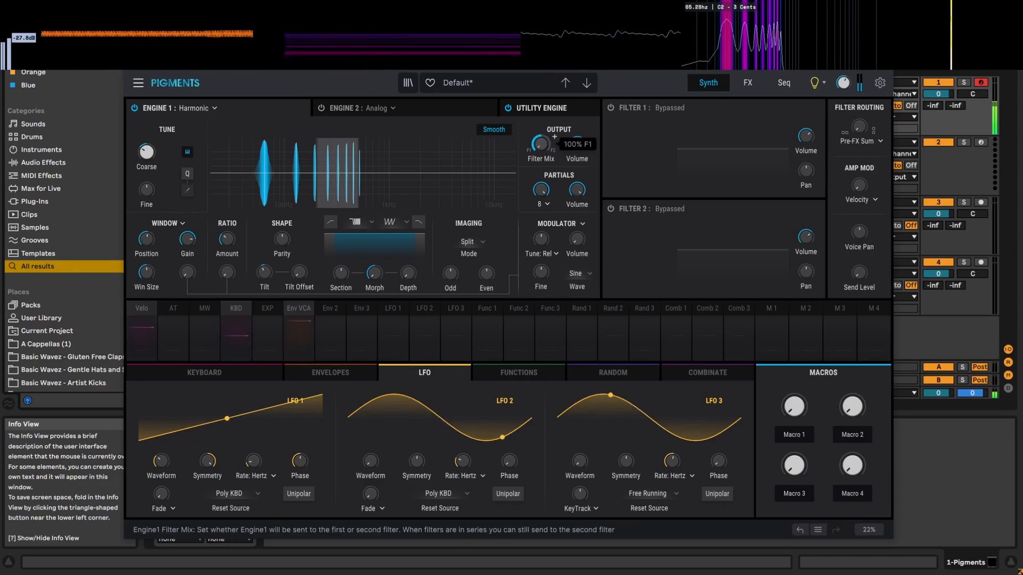
pyautogui.click(547, 203)
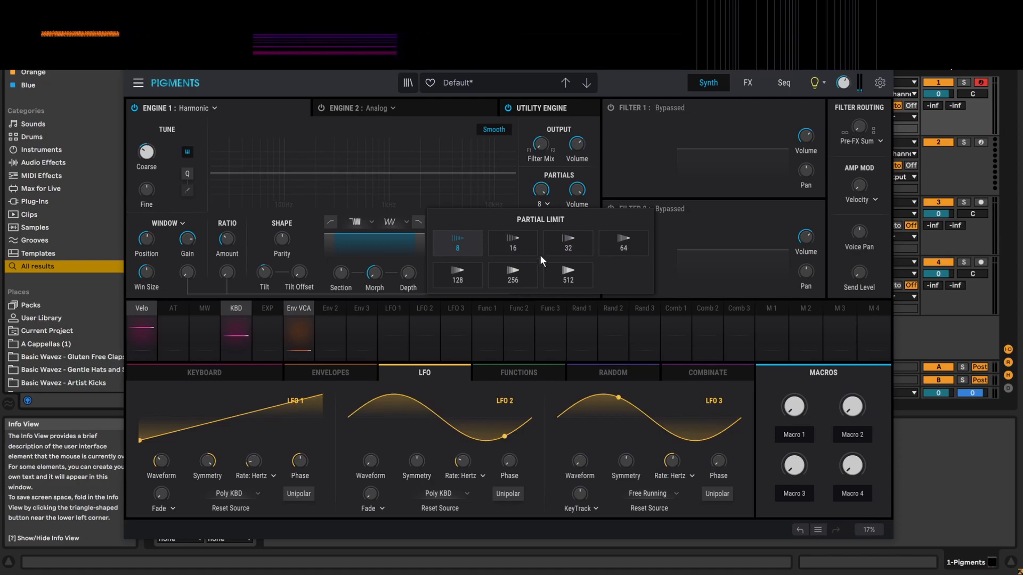
pyautogui.click(557, 274)
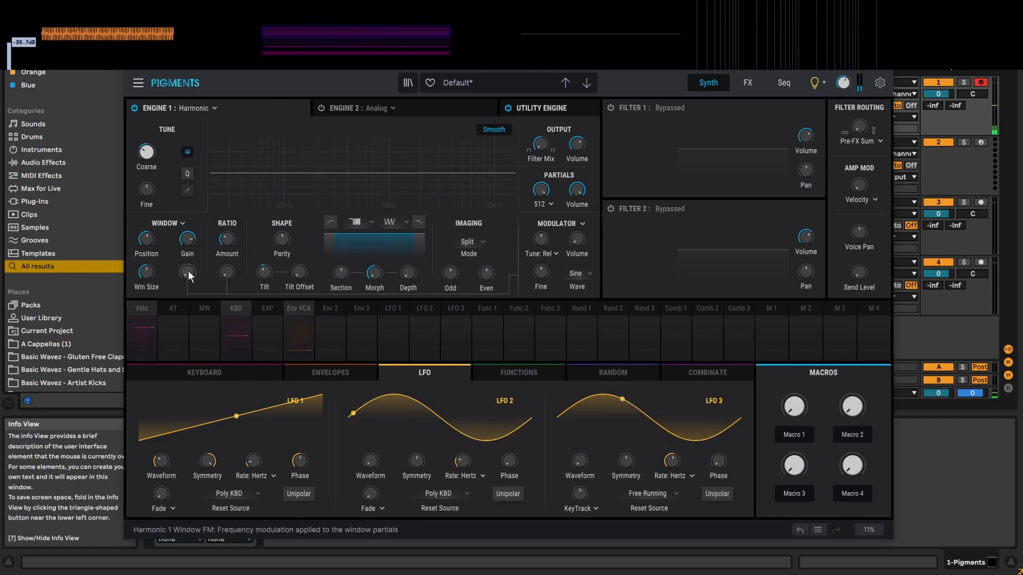
# Try different Ratio Amounts for the partials, raise Engine 1's Coarse tuning, and return the Ratio to 1.00.
pyautogui.moveTo(225, 237); pyautogui.dragTo(209, 175)
pyautogui.moveTo(227, 241); pyautogui.dragTo(228, 308)
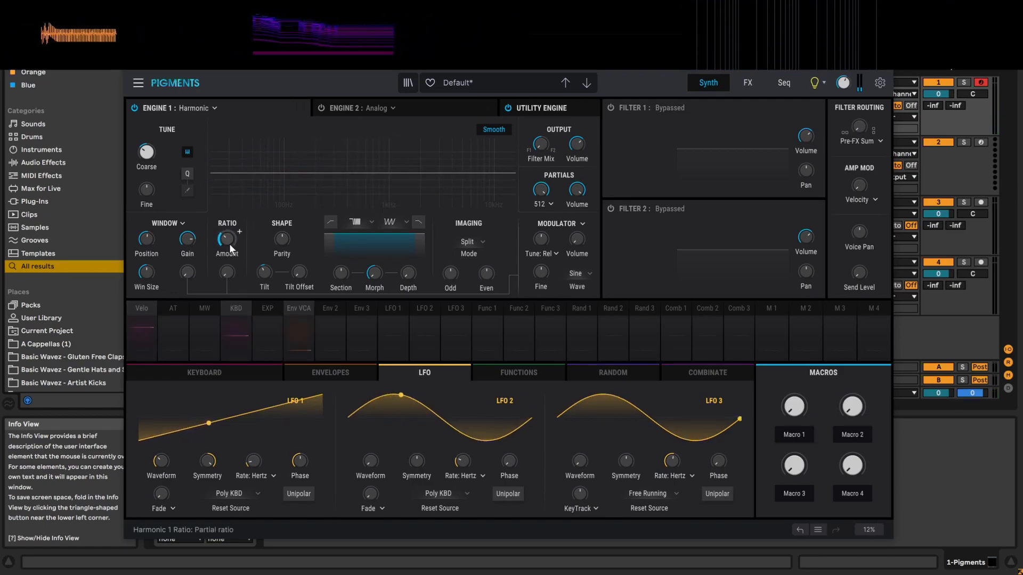
pyautogui.moveTo(225, 238)
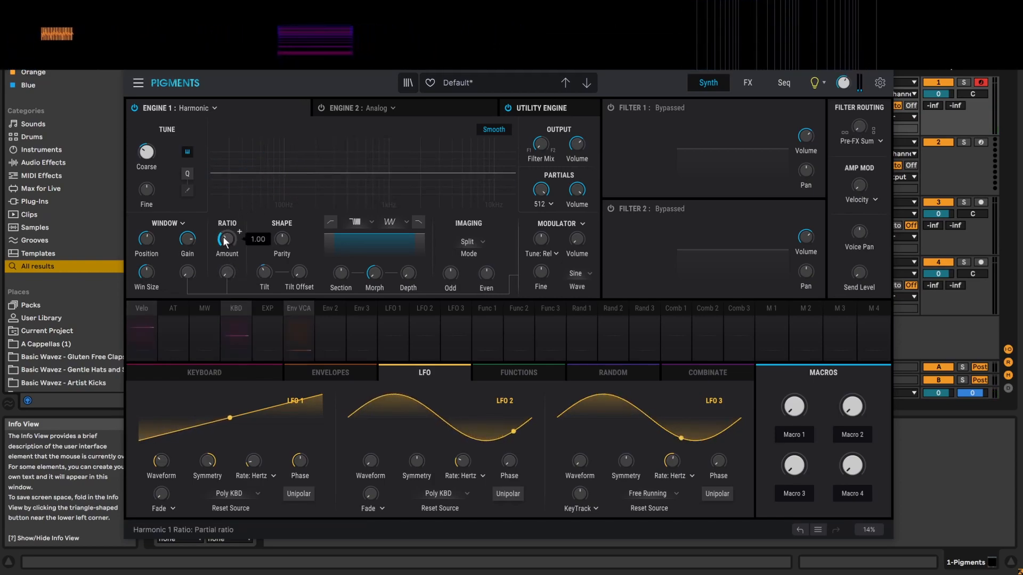
pyautogui.moveTo(222, 236); pyautogui.dragTo(227, 254)
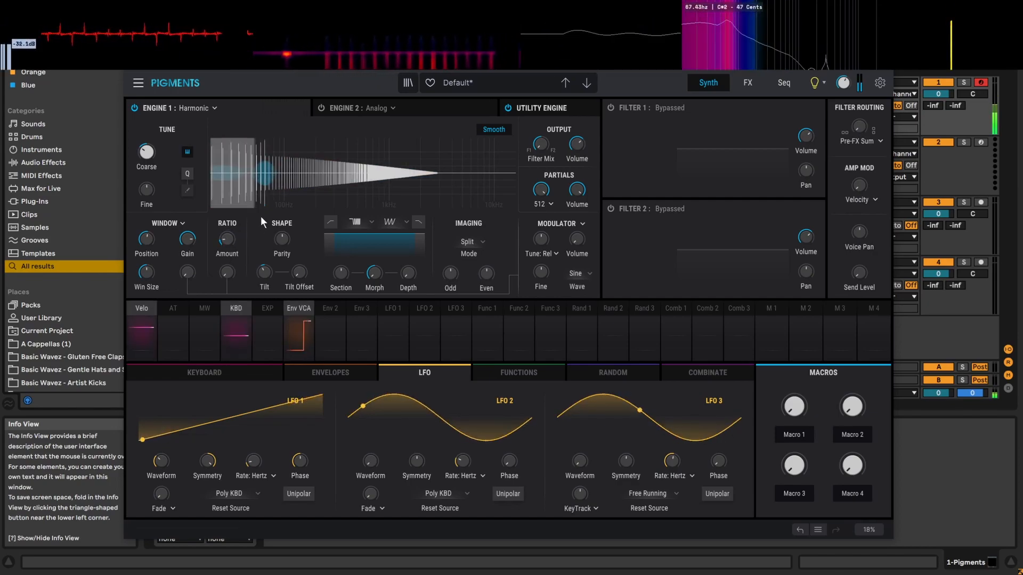
pyautogui.moveTo(482, 56)
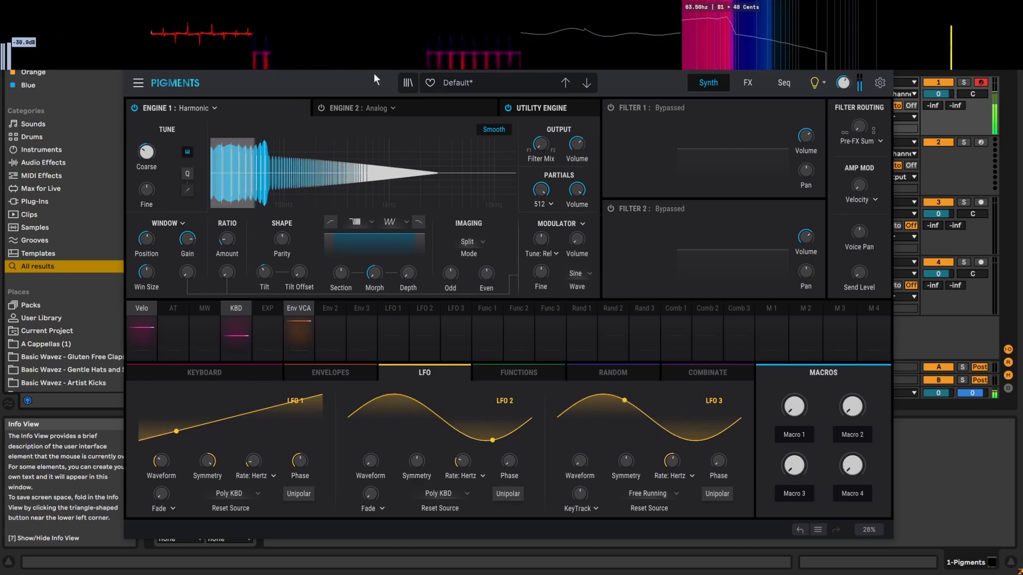
pyautogui.moveTo(136, 160); pyautogui.dragTo(135, 11)
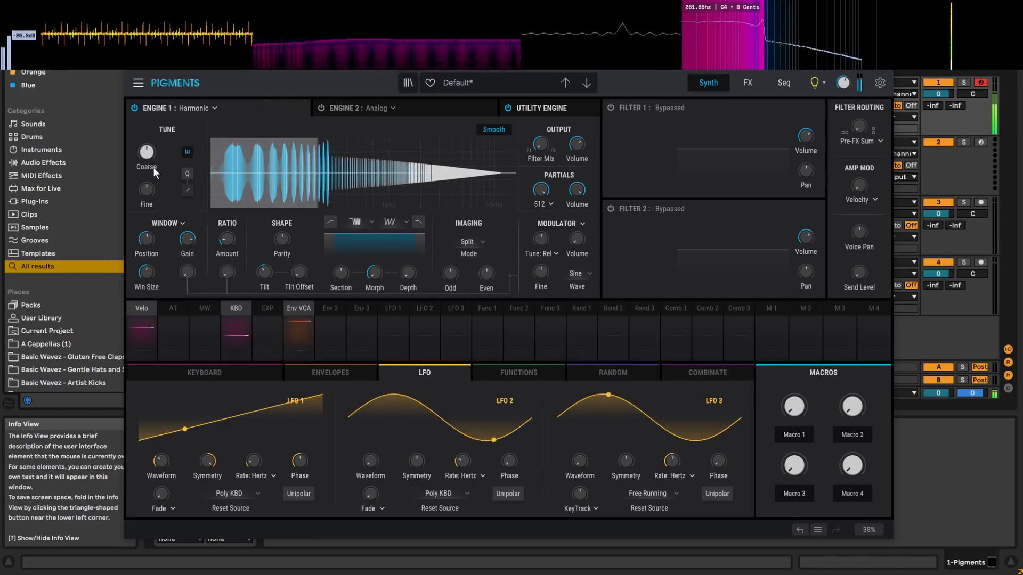
pyautogui.moveTo(233, 241); pyautogui.dragTo(228, 242)
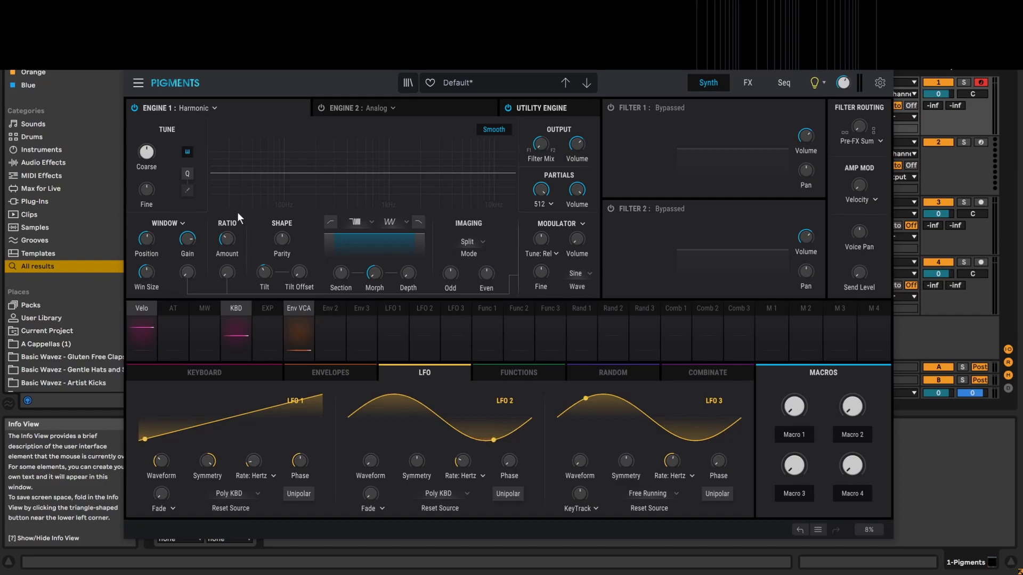
# Try the Ratio FM and Window FM amounts, and bring Engine 1's Coarse tuning back down.
pyautogui.moveTo(226, 273)
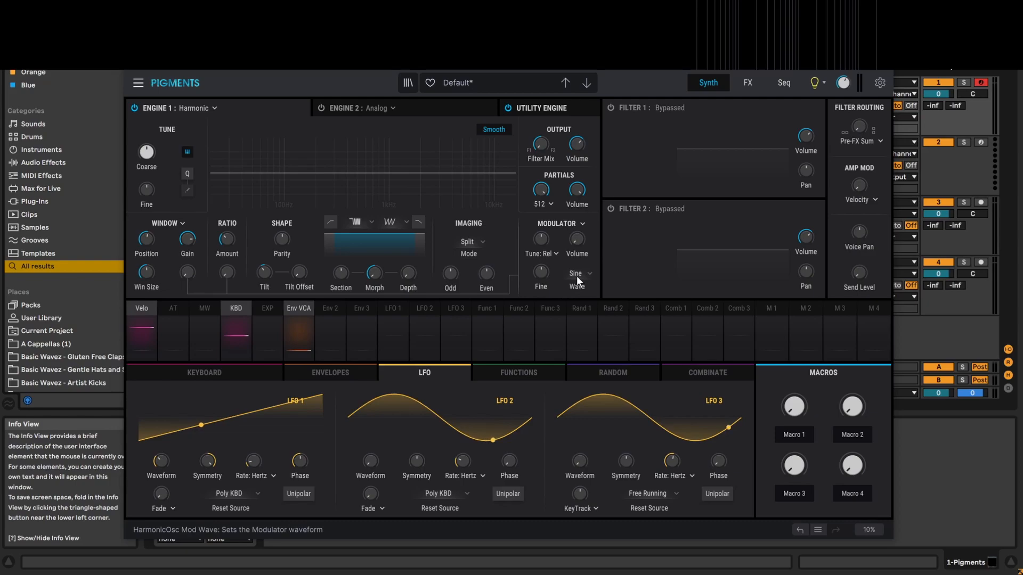
pyautogui.moveTo(229, 272)
pyautogui.mouseDown()
pyautogui.moveTo(212, 183)
pyautogui.moveTo(207, 214)
pyautogui.moveTo(230, 276)
pyautogui.mouseUp()
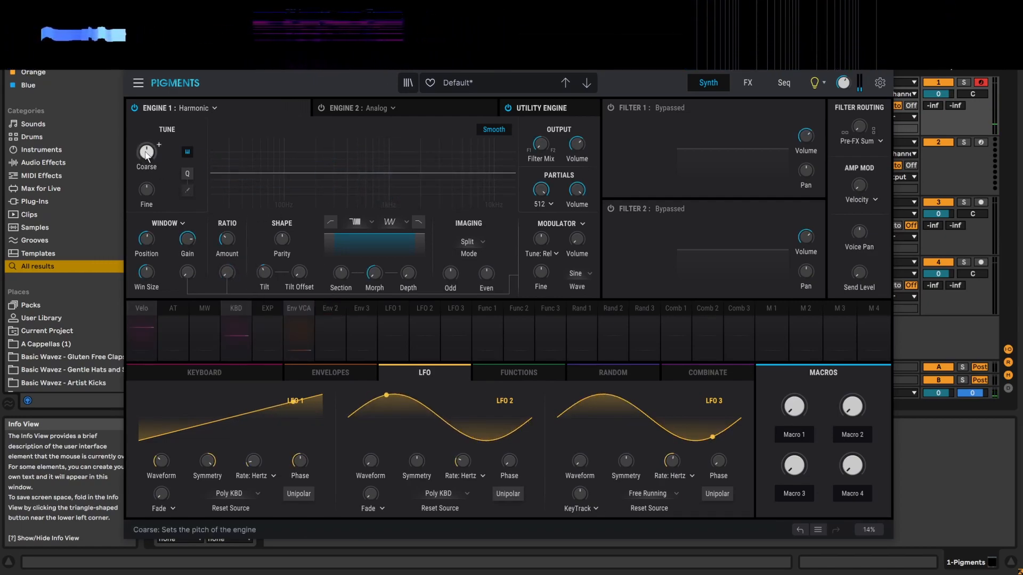
pyautogui.moveTo(146, 152); pyautogui.dragTo(147, 178)
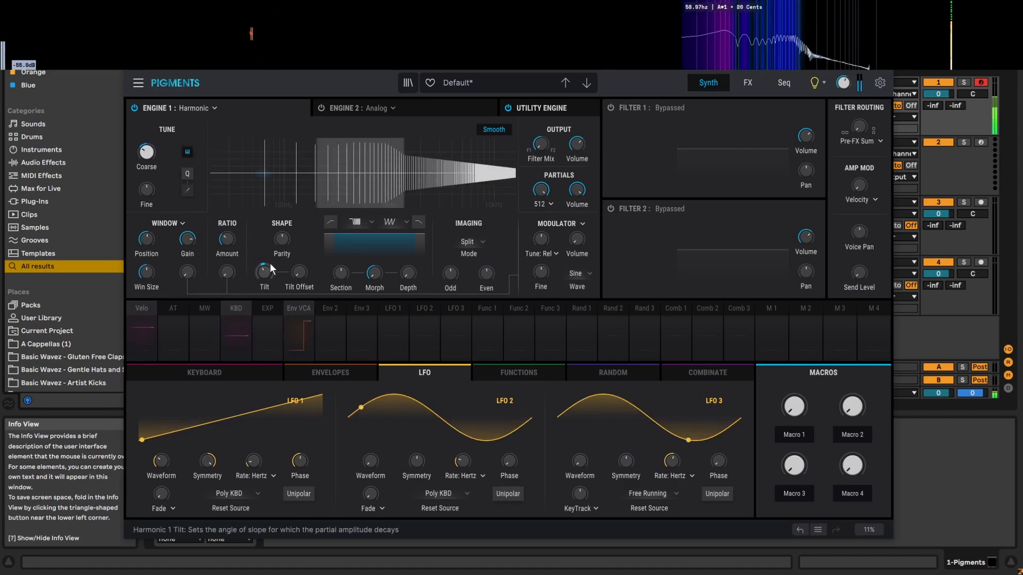
pyautogui.moveTo(188, 272); pyautogui.dragTo(202, 287)
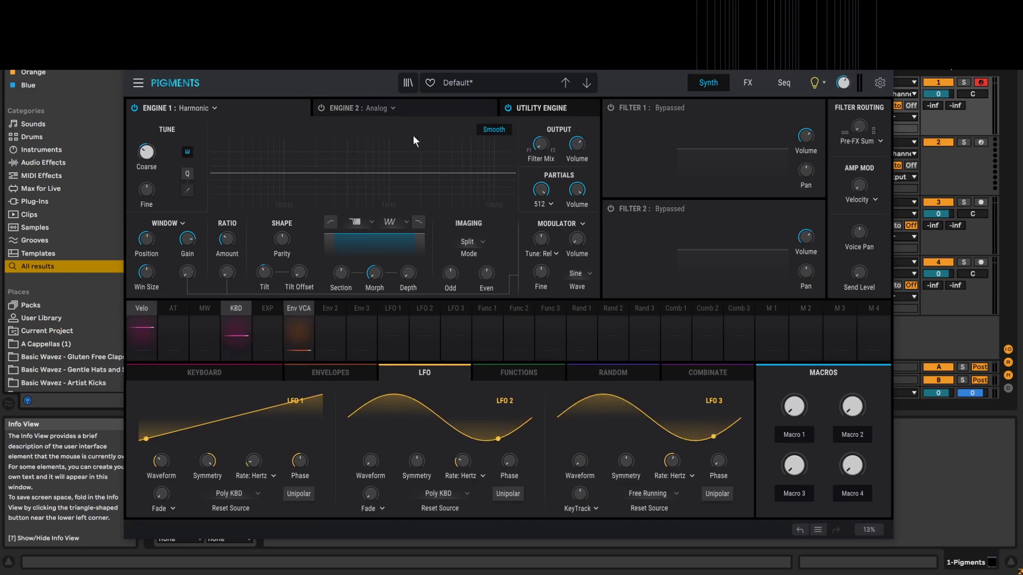
# Set the Crossmod Source to Engine 2, activate the Analog engine, and turn its output volume all the way down.
pyautogui.click(583, 224)
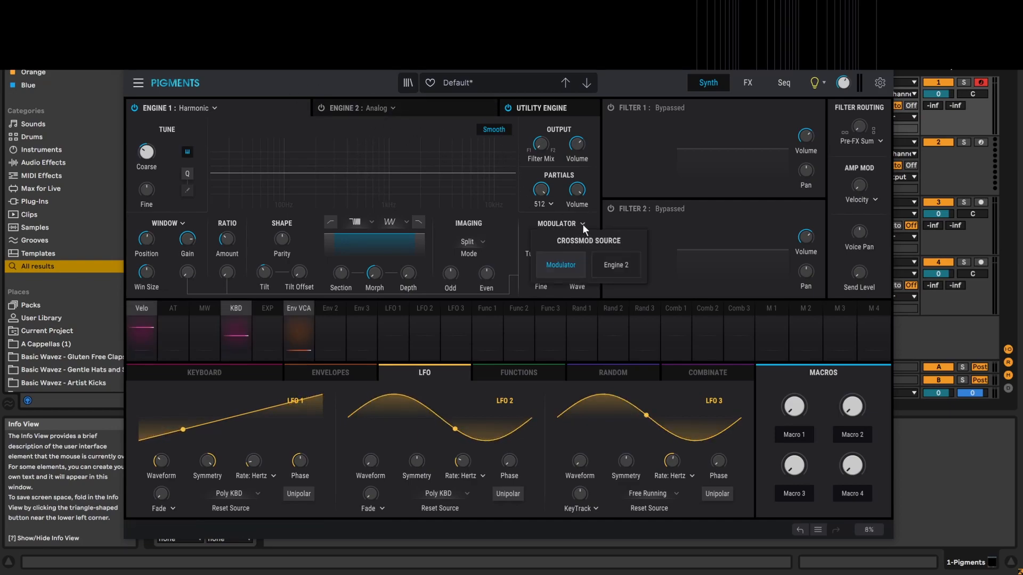
pyautogui.click(612, 267)
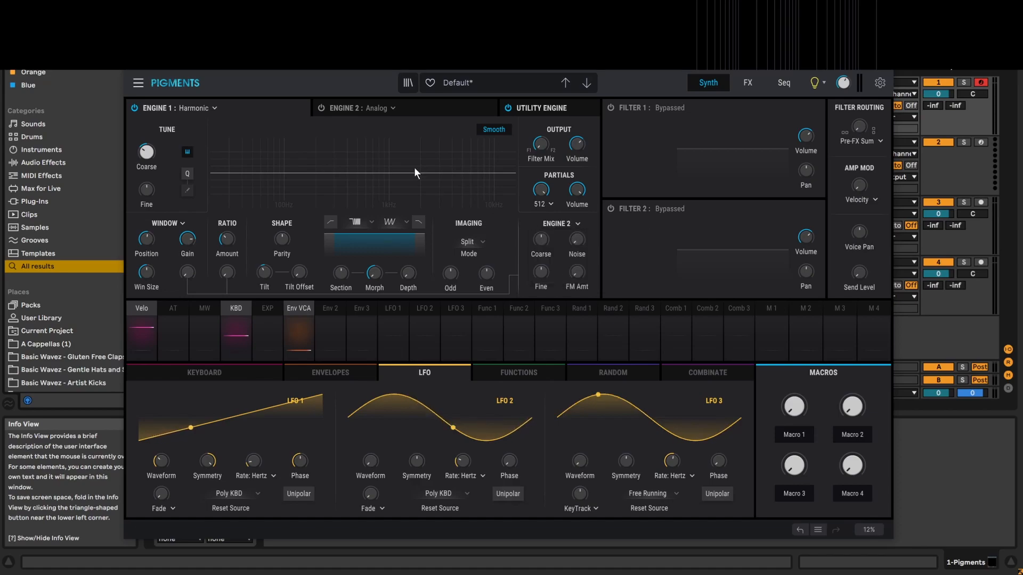
pyautogui.click(324, 108)
pyautogui.click(321, 108)
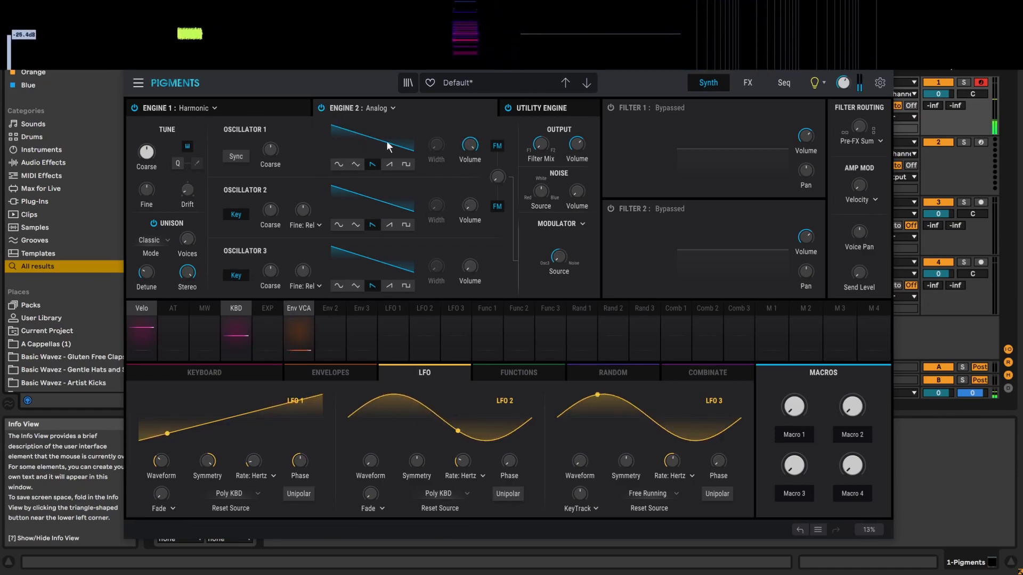
pyautogui.moveTo(581, 140)
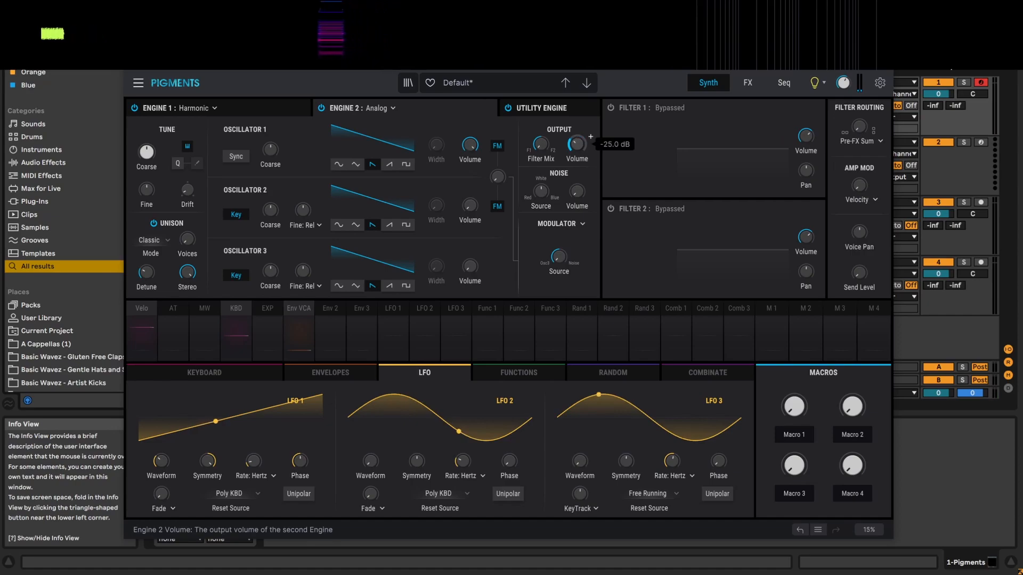
pyautogui.moveTo(580, 139); pyautogui.dragTo(581, 152)
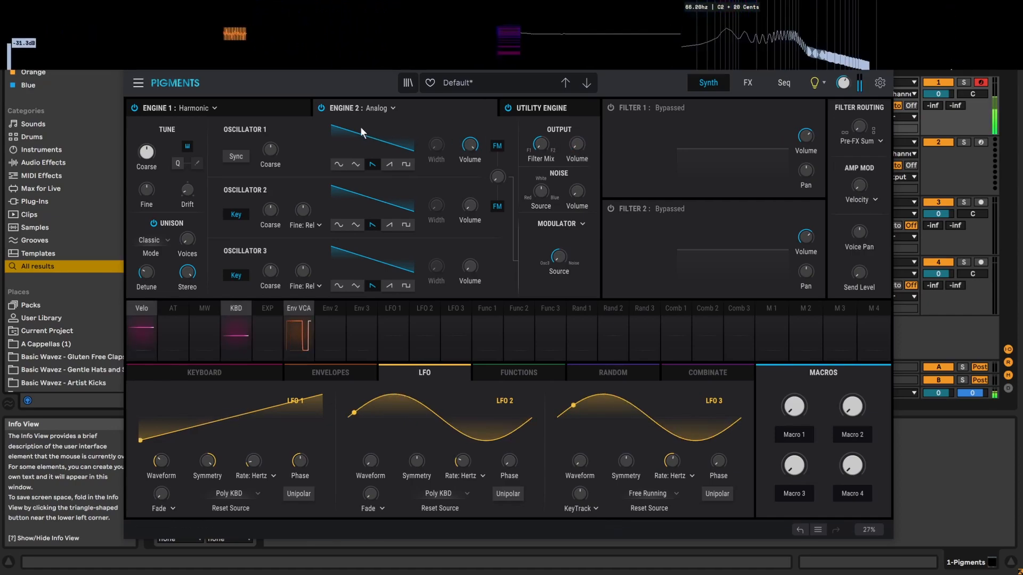
# Go back to the Harmonic engine and reduce its number of partials to the minimum.
pyautogui.click(267, 109)
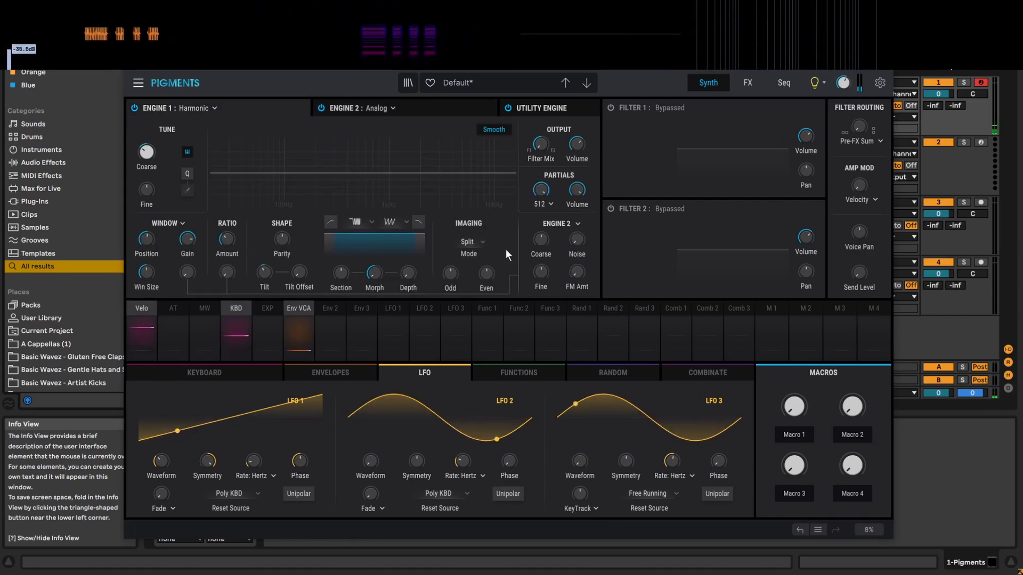
pyautogui.moveTo(574, 269)
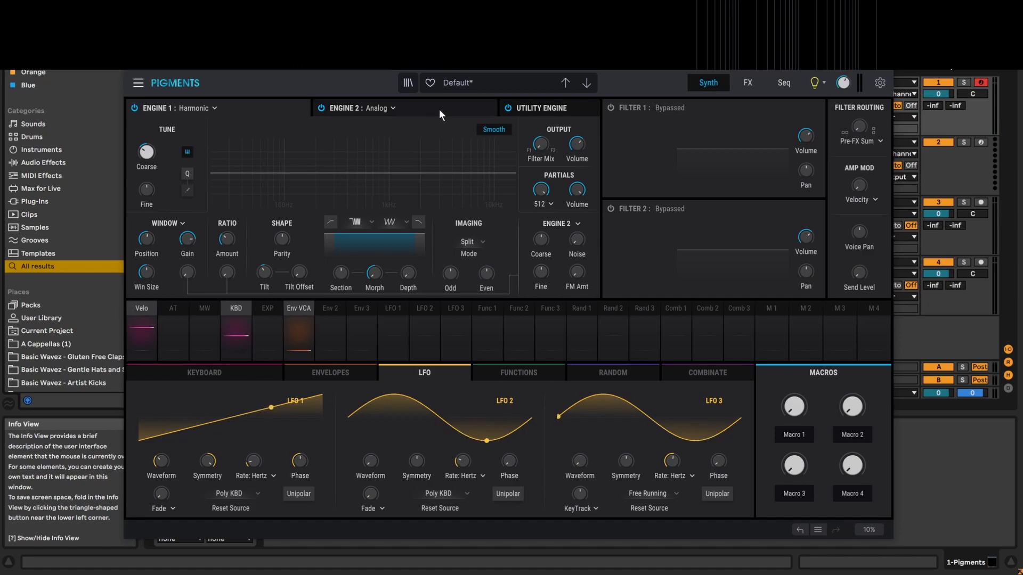
pyautogui.click(424, 111)
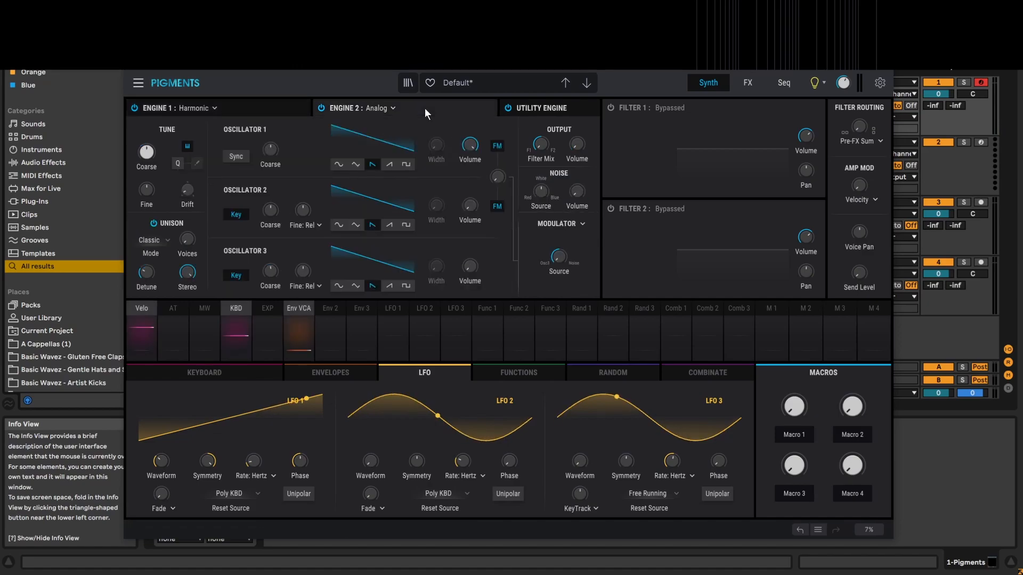
pyautogui.click(293, 106)
pyautogui.moveTo(545, 193); pyautogui.dragTo(544, 224)
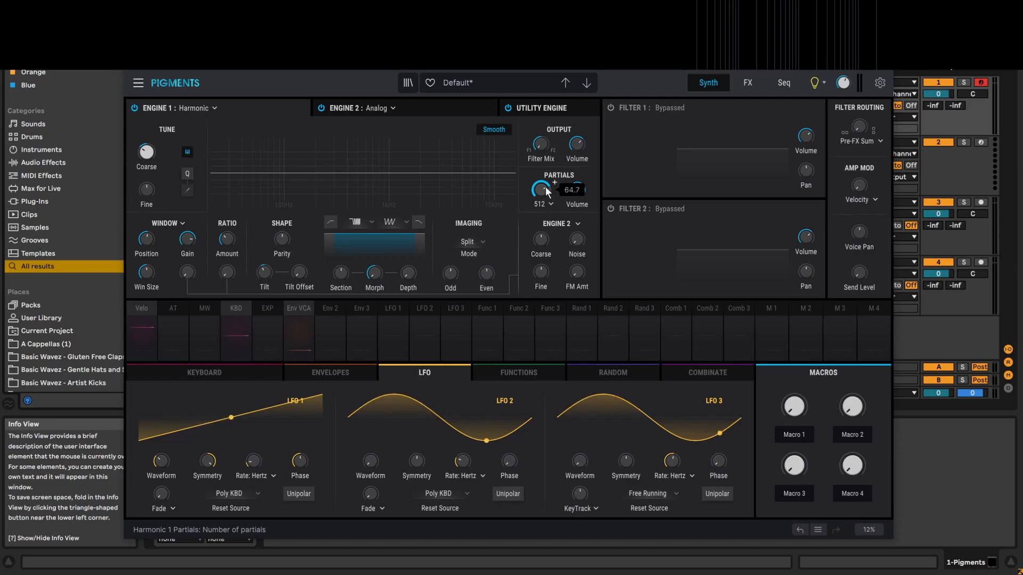
pyautogui.click(432, 105)
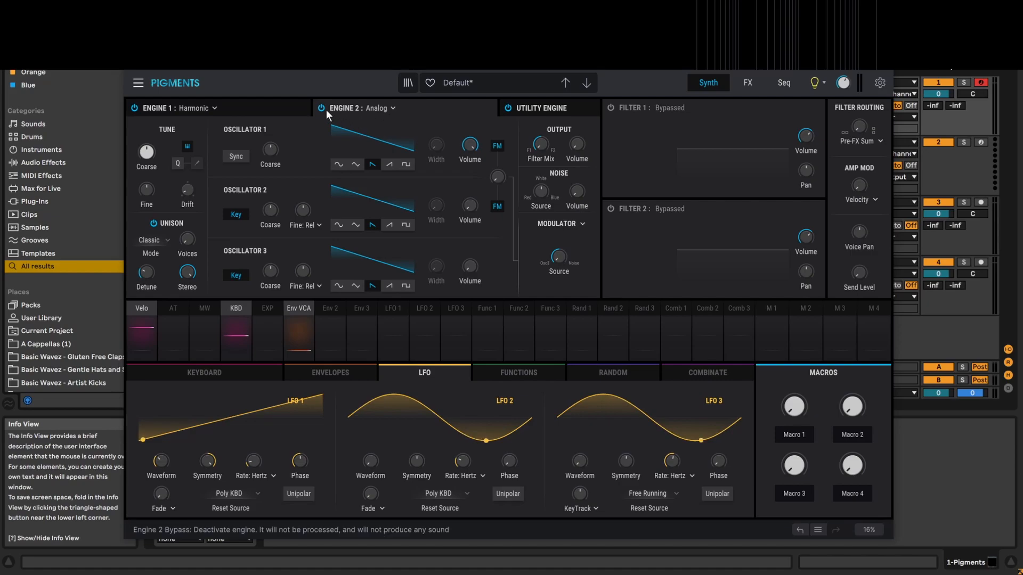
pyautogui.click(280, 109)
pyautogui.moveTo(541, 189); pyautogui.dragTo(540, 240)
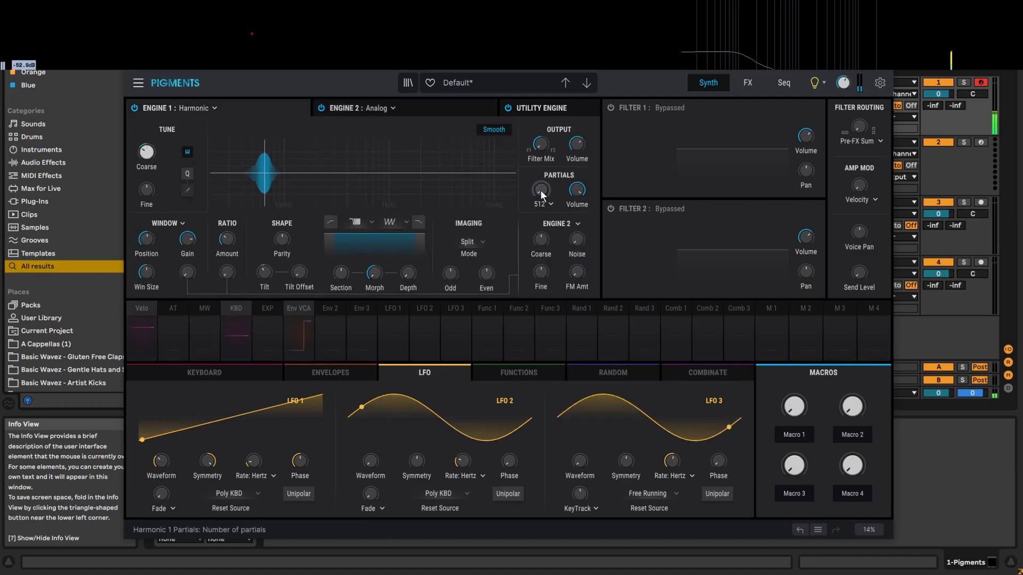
# Try modulating the partial ratio from Engine 2 by varying FM Amt and Ratio FM, and turn both back down.
pyautogui.moveTo(577, 272); pyautogui.dragTo(566, 237)
pyautogui.moveTo(231, 278)
pyautogui.moveTo(228, 277); pyautogui.dragTo(225, 236)
pyautogui.moveTo(229, 272)
pyautogui.mouseDown()
pyautogui.moveTo(215, 213)
pyautogui.moveTo(223, 282)
pyautogui.mouseUp()
pyautogui.moveTo(576, 273); pyautogui.dragTo(577, 314)
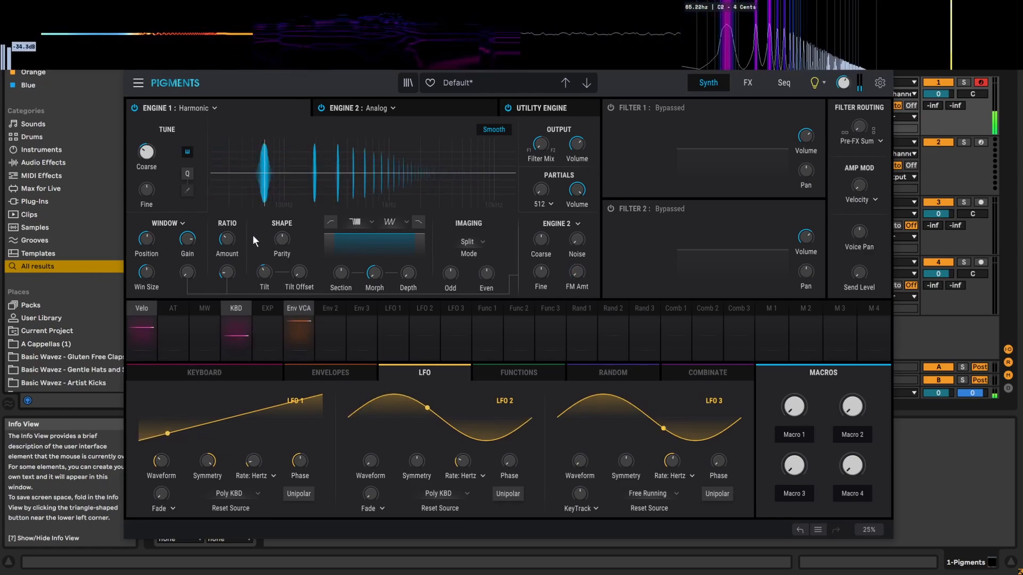
pyautogui.moveTo(225, 272); pyautogui.dragTo(202, 346)
# Try Engine 2's noise as the ratio modulation source by raising Noise and Ratio FM, and reset the Noise volume.
pyautogui.moveTo(587, 276)
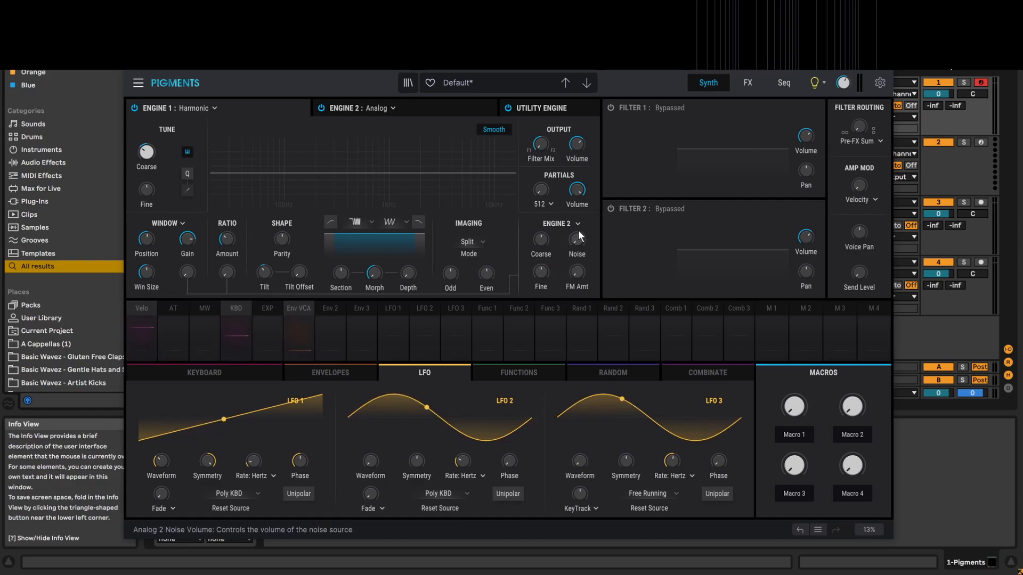
pyautogui.moveTo(576, 241)
pyautogui.moveTo(576, 241); pyautogui.dragTo(577, 171)
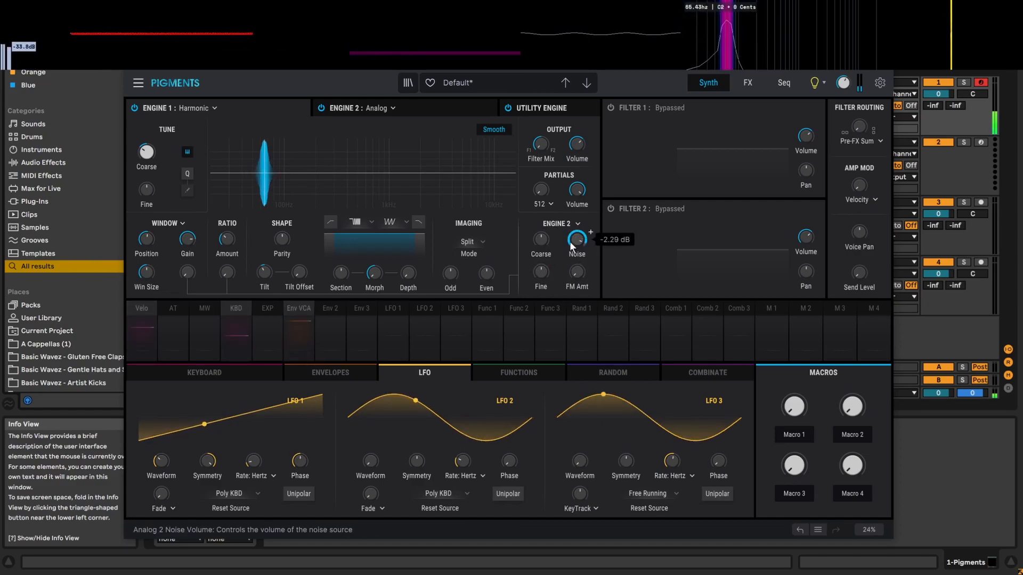
pyautogui.moveTo(226, 272)
pyautogui.mouseDown()
pyautogui.moveTo(219, 243)
pyautogui.moveTo(233, 273)
pyautogui.mouseUp()
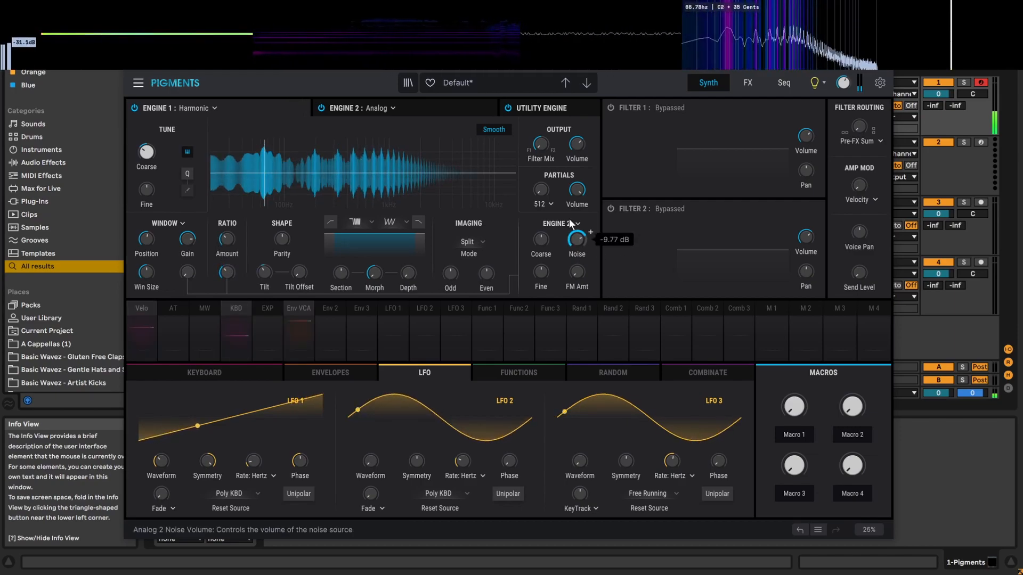
pyautogui.moveTo(555, 241); pyautogui.dragTo(570, 274)
pyautogui.doubleClick(577, 238)
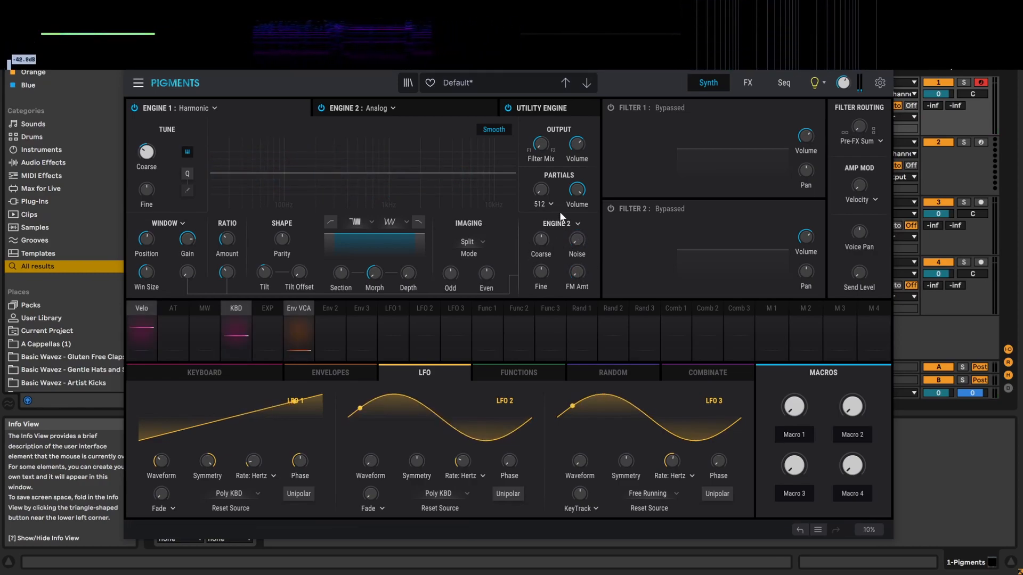
# Set the Crossmod Source back to Modulator and raise the Harmonic engine's number of partials again.
pyautogui.click(575, 223)
pyautogui.click(557, 264)
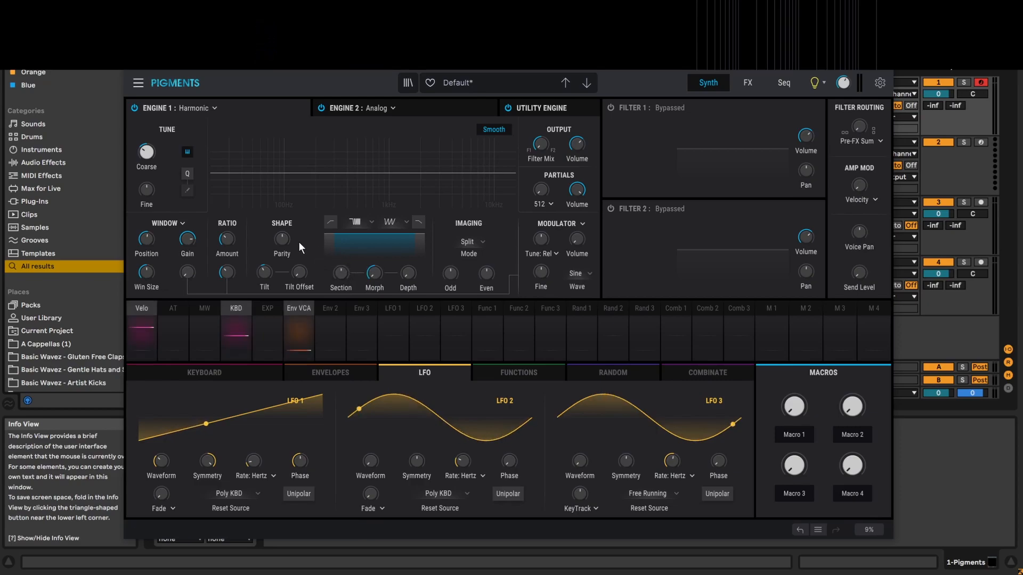
pyautogui.moveTo(282, 236)
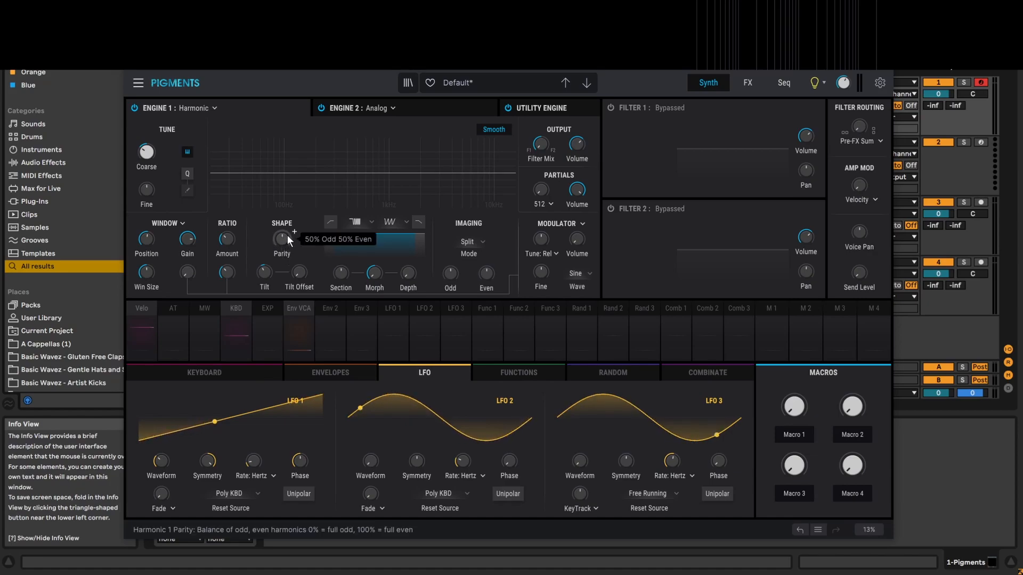
pyautogui.moveTo(546, 191)
pyautogui.moveTo(544, 191); pyautogui.dragTo(545, 160)
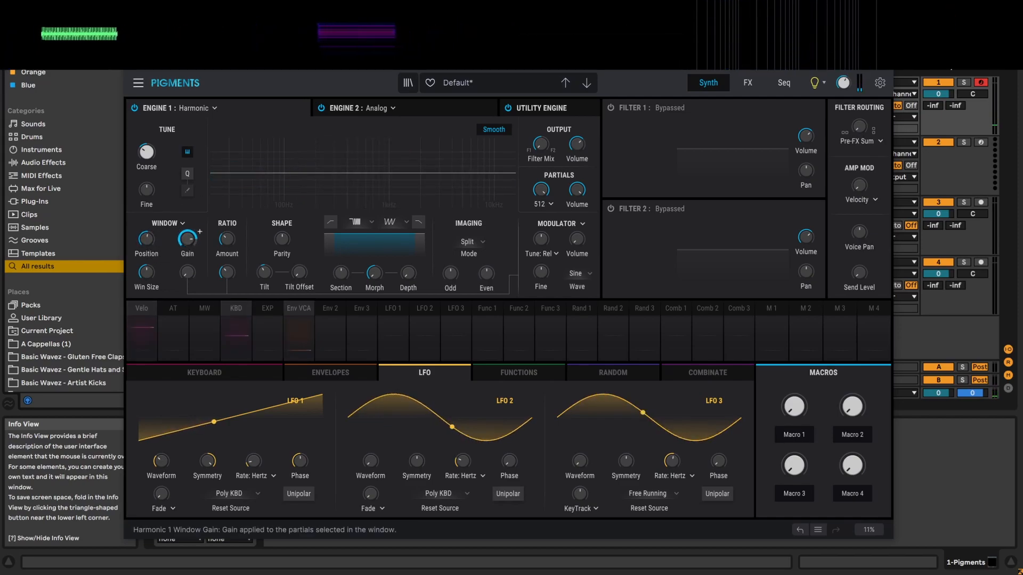
# Reset the partial Window's Gain, Position and Win Size to their defaults.
pyautogui.doubleClick(188, 239)
pyautogui.doubleClick(149, 239)
pyautogui.doubleClick(149, 271)
# Switch the partial modulation mode to Cluster after checking Shepard, and turn Ratio FM down to zero.
pyautogui.click(181, 221)
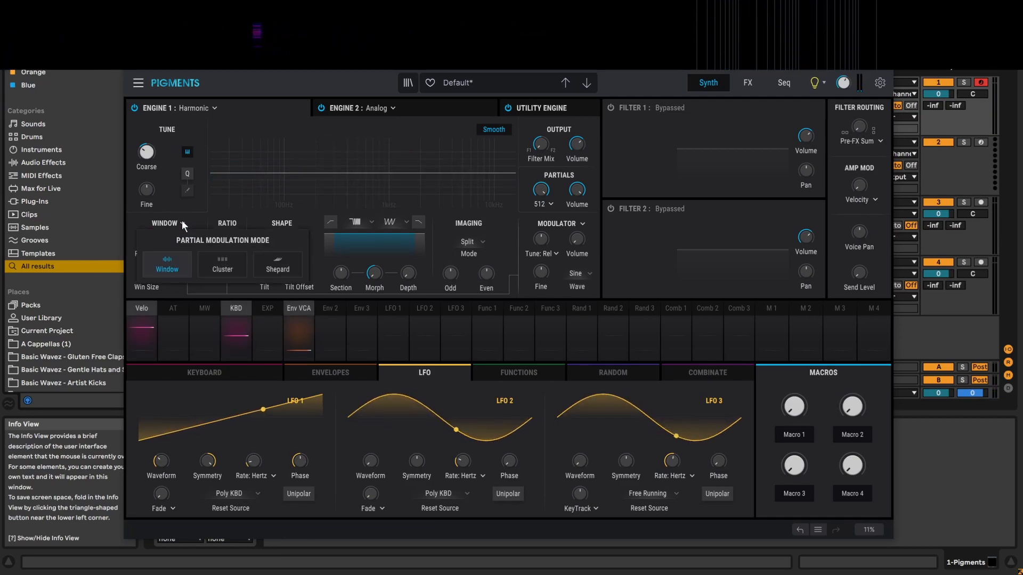
pyautogui.click(250, 258)
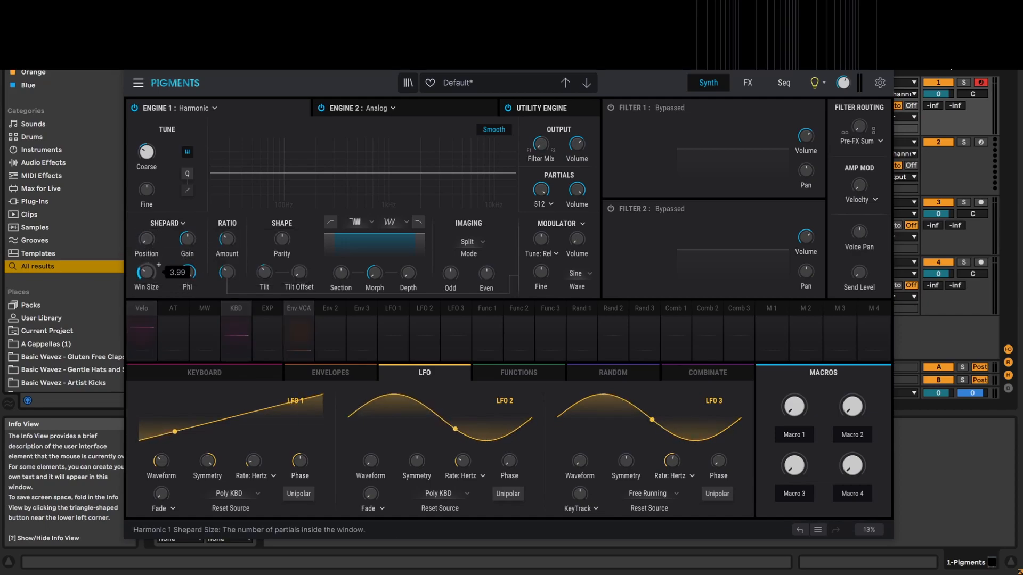
pyautogui.click(183, 220)
pyautogui.click(202, 266)
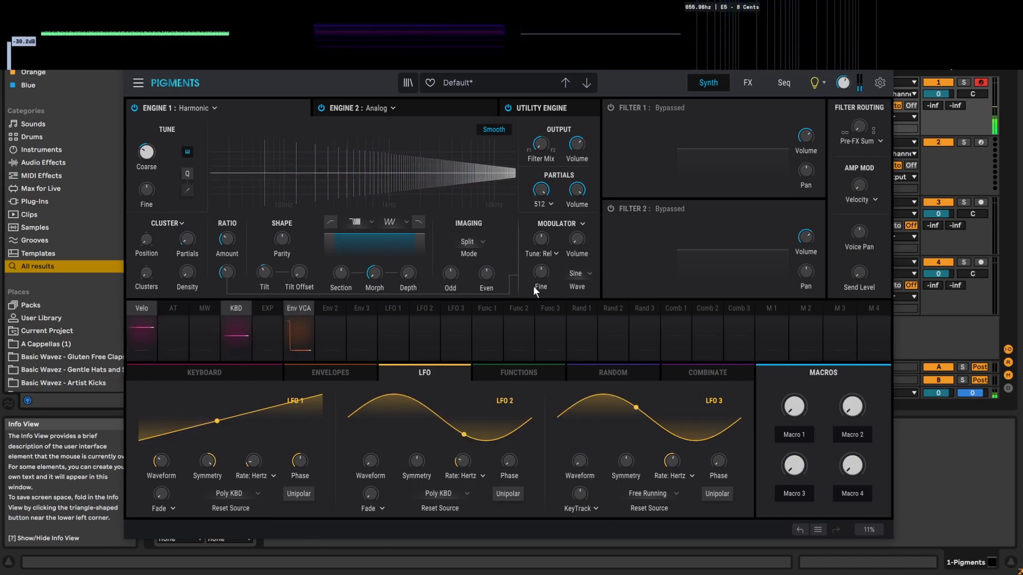
pyautogui.moveTo(230, 273); pyautogui.dragTo(231, 273)
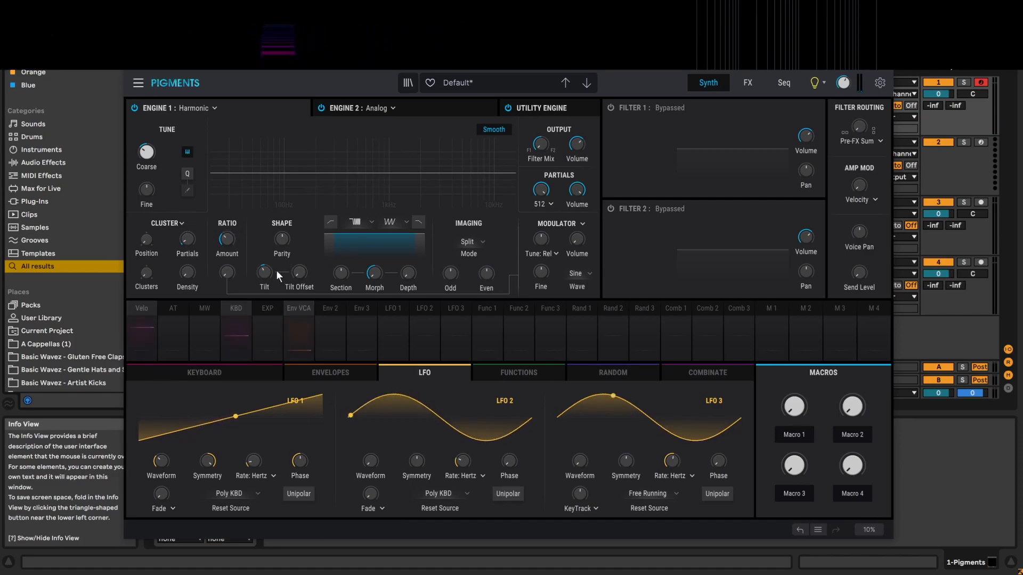
# Shift the Shape section's Parity toward odd harmonics.
pyautogui.moveTo(283, 235)
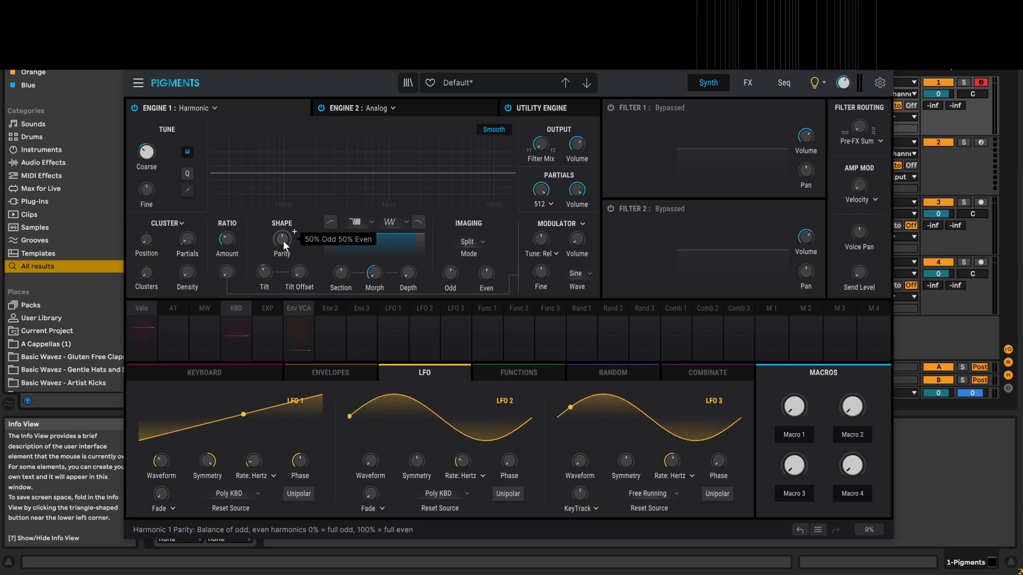
pyautogui.moveTo(283, 238); pyautogui.dragTo(283, 235)
pyautogui.moveTo(283, 235); pyautogui.dragTo(284, 275)
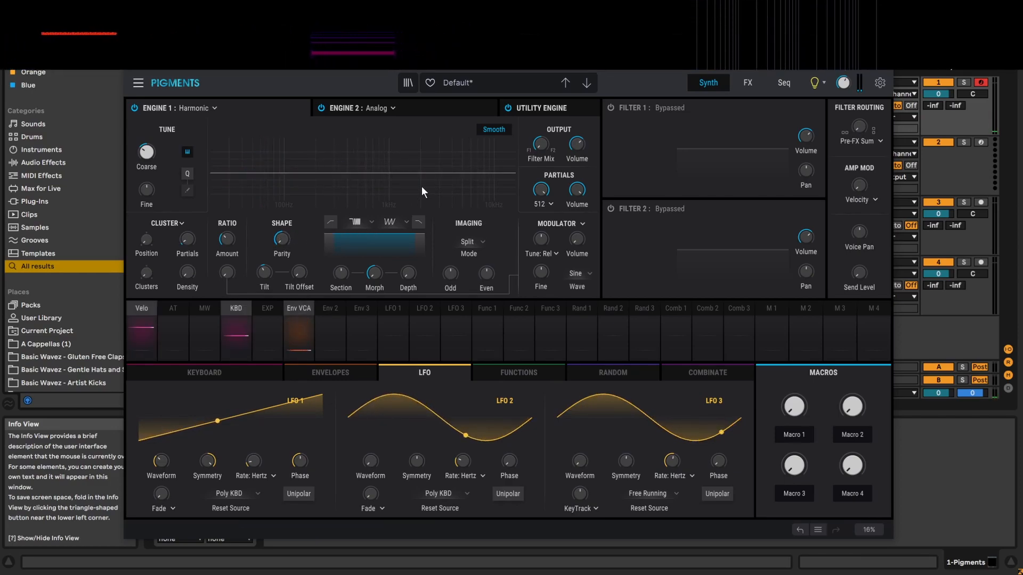
# Sweep the Shape section's Parity from 100% odd to 100% even, and reset it to the centre.
pyautogui.moveTo(282, 241)
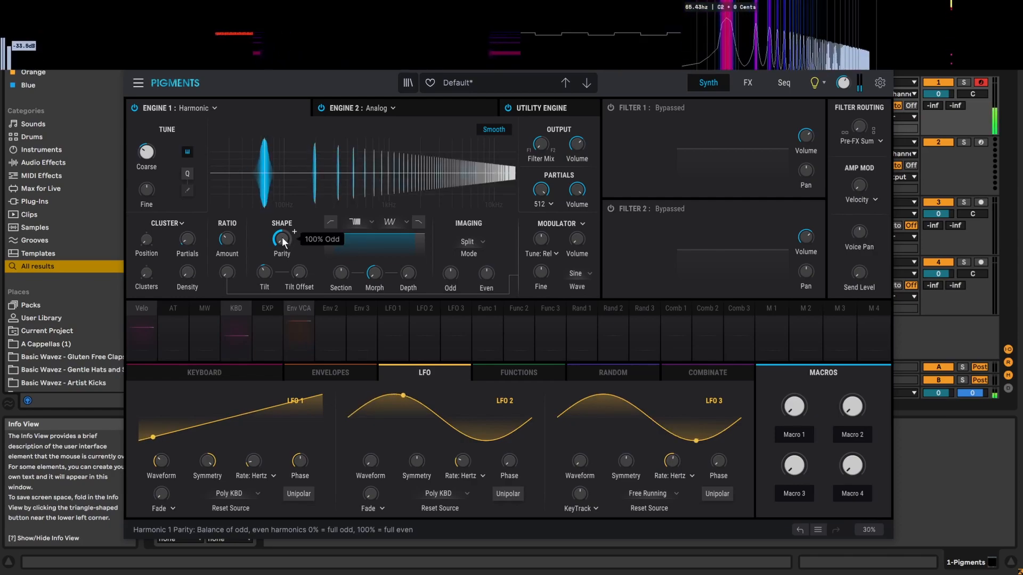
pyautogui.moveTo(281, 235); pyautogui.dragTo(273, 128)
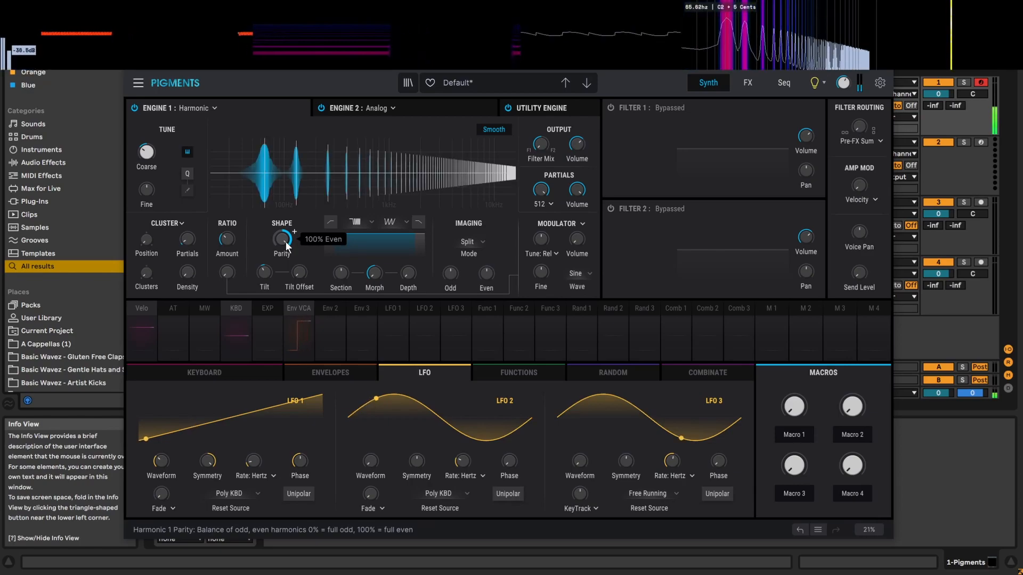
pyautogui.moveTo(285, 242); pyautogui.dragTo(285, 244)
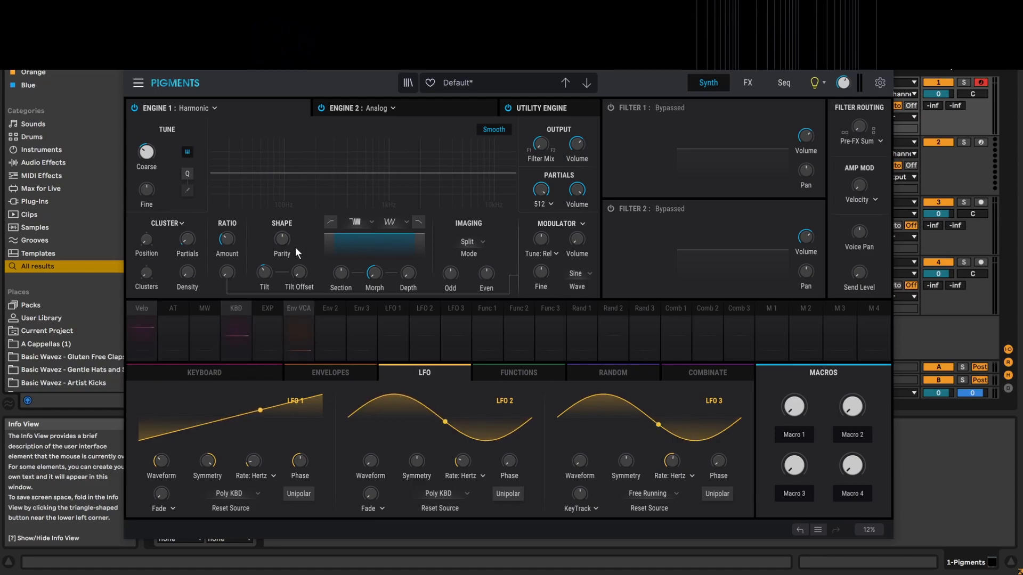
# Turn the Shape section's Tilt to flatten the amplitude slope across the partials.
pyautogui.moveTo(263, 273)
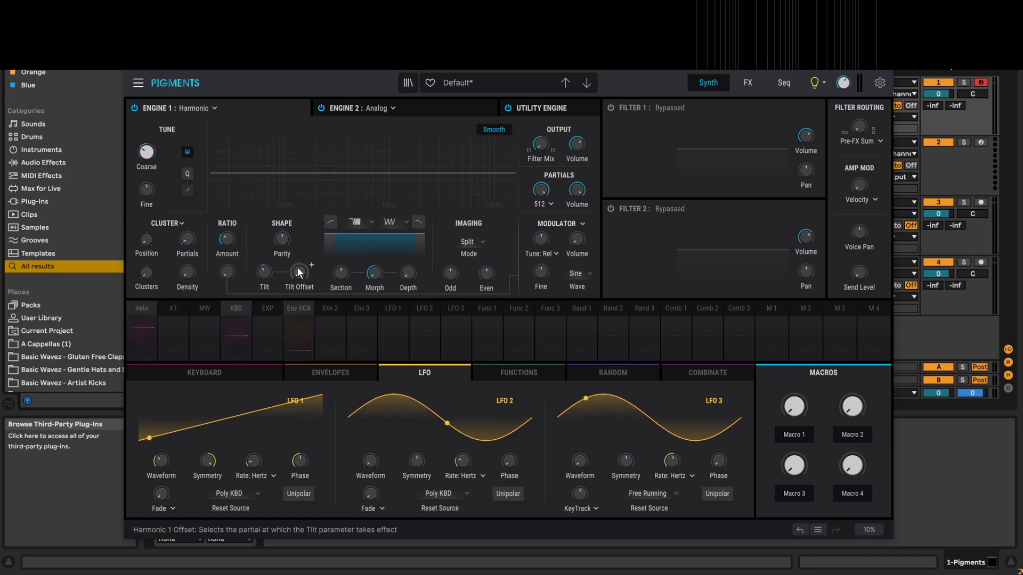
pyautogui.moveTo(264, 273); pyautogui.dragTo(265, 266)
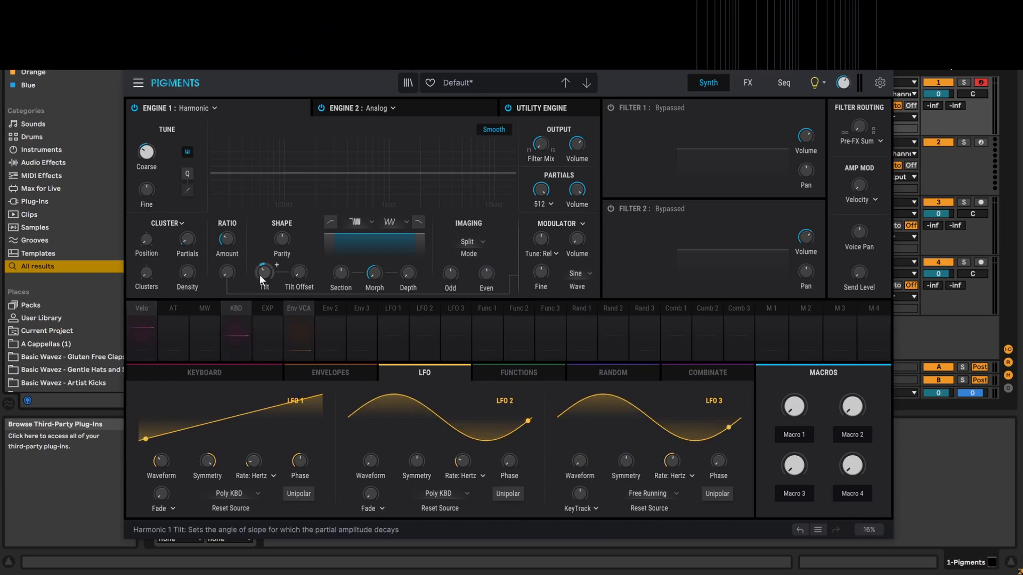
pyautogui.moveTo(269, 273)
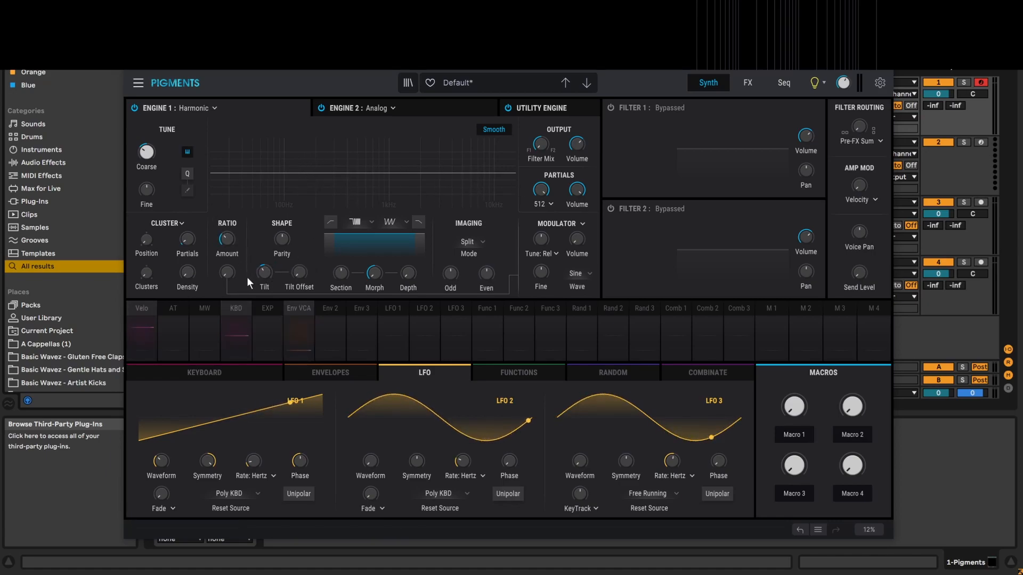
pyautogui.moveTo(269, 274); pyautogui.dragTo(269, 250)
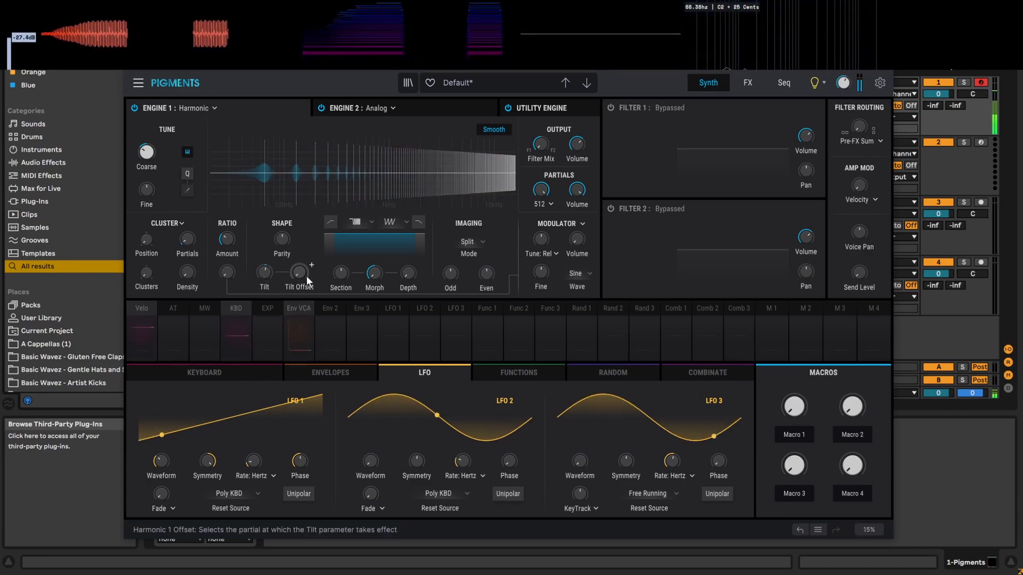
# Try different Tilt Offset amounts with a steeper Tilt, and return both controls to their defaults.
pyautogui.moveTo(300, 276)
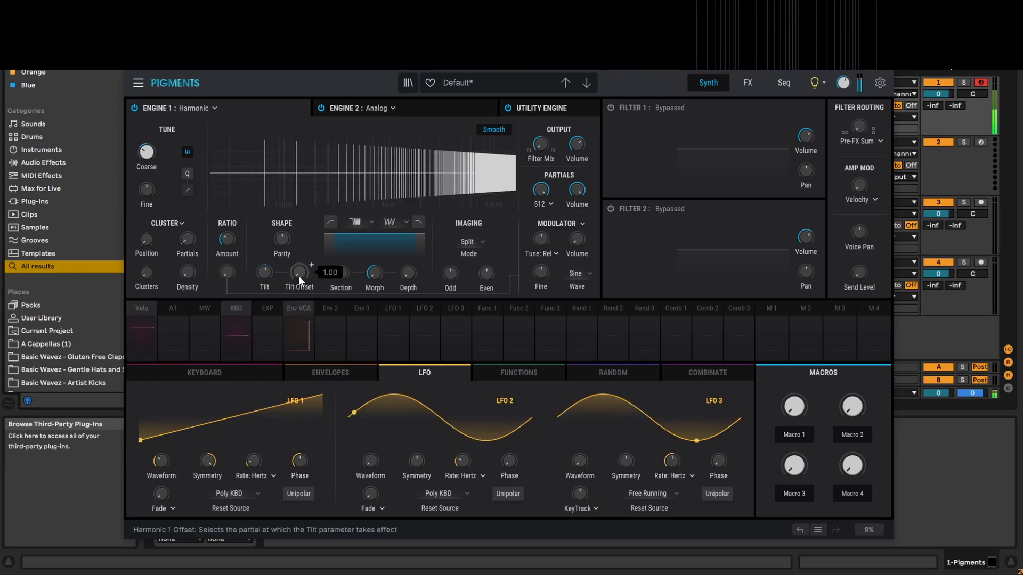
pyautogui.moveTo(299, 274); pyautogui.dragTo(282, 164)
pyautogui.moveTo(264, 277)
pyautogui.mouseDown()
pyautogui.moveTo(258, 268)
pyautogui.moveTo(258, 306)
pyautogui.mouseUp()
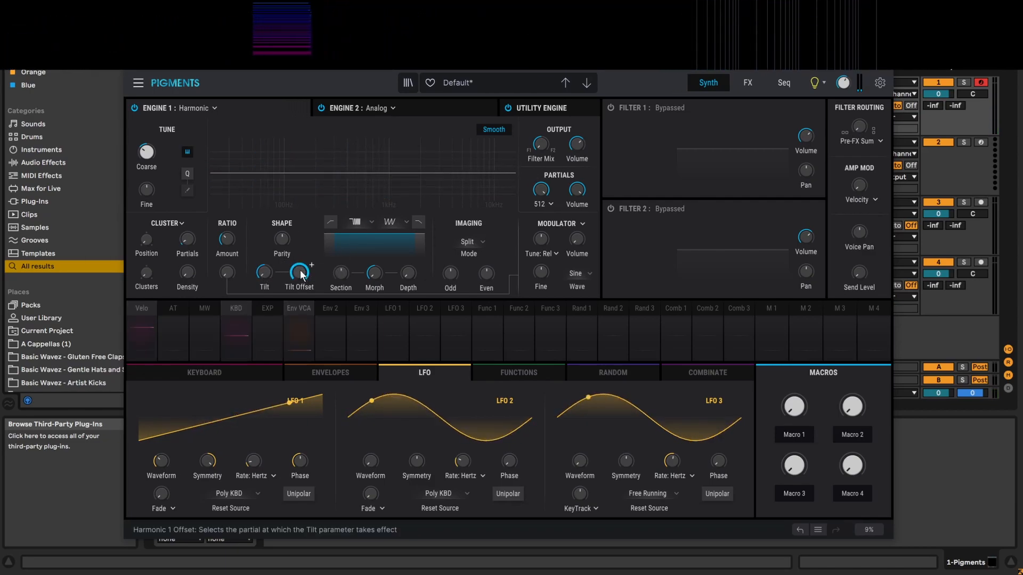
pyautogui.moveTo(299, 274)
pyautogui.moveTo(300, 274); pyautogui.dragTo(300, 324)
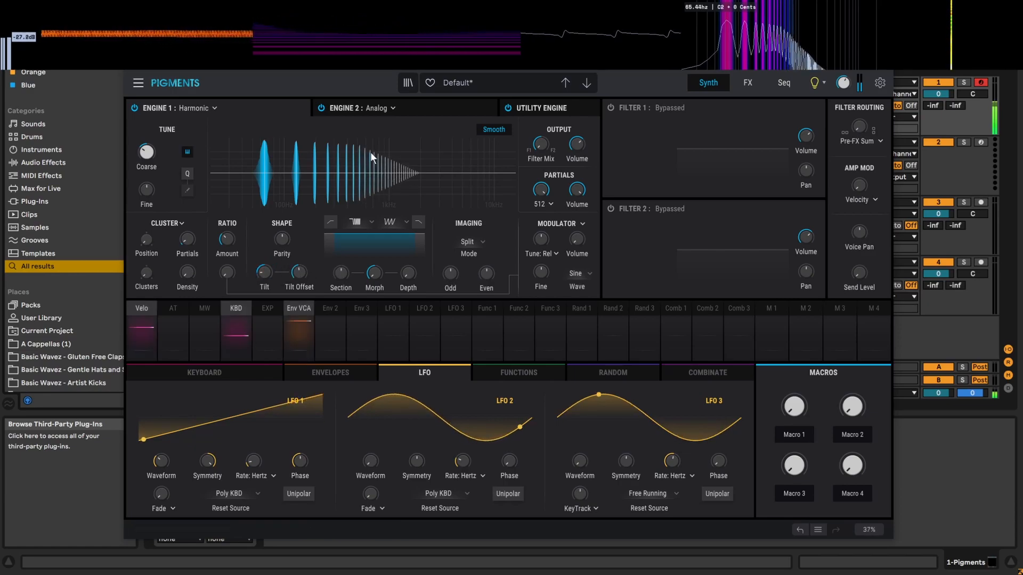
pyautogui.moveTo(274, 276); pyautogui.dragTo(298, 274)
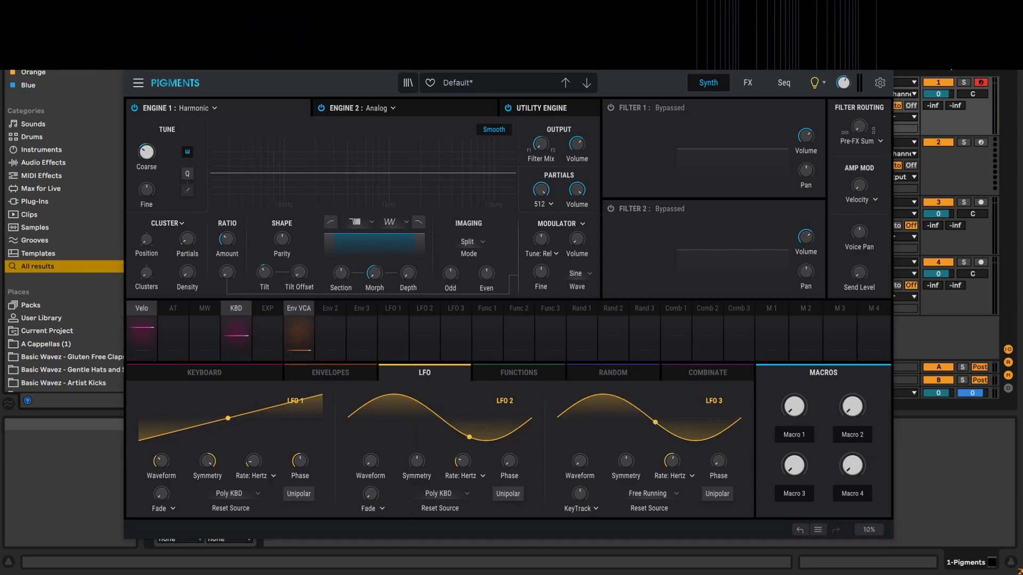
# Review the available spectrum types for Spectrum A and Spectrum B in the Shape section.
pyautogui.click(371, 223)
pyautogui.click(372, 219)
pyautogui.click(407, 222)
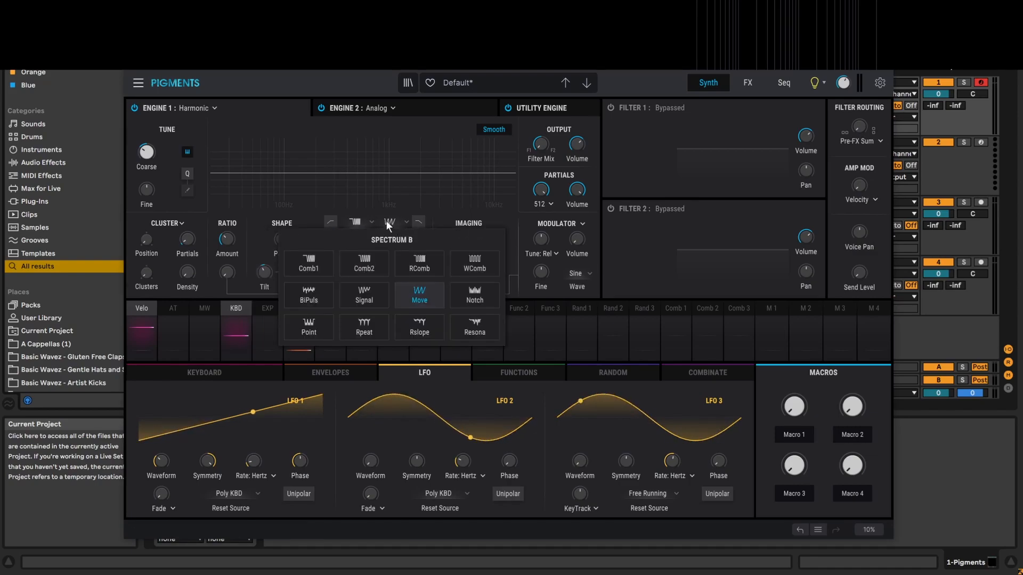
pyautogui.click(400, 219)
# Sweep the Morph between Spectrum A and Spectrum B, and raise the Shape section's Depth.
pyautogui.moveTo(375, 272); pyautogui.dragTo(375, 235)
pyautogui.moveTo(374, 273); pyautogui.dragTo(375, 298)
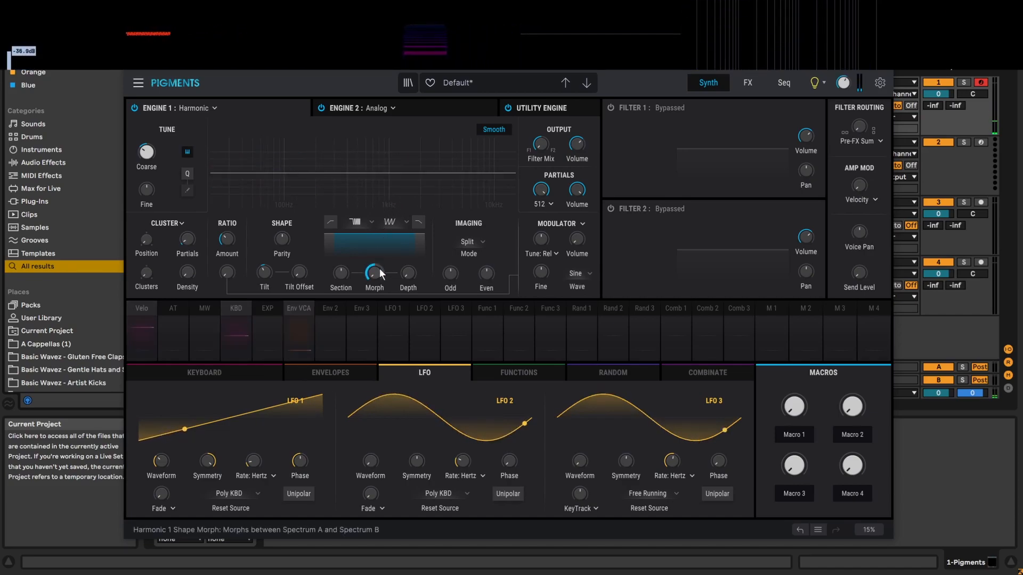
pyautogui.moveTo(365, 277)
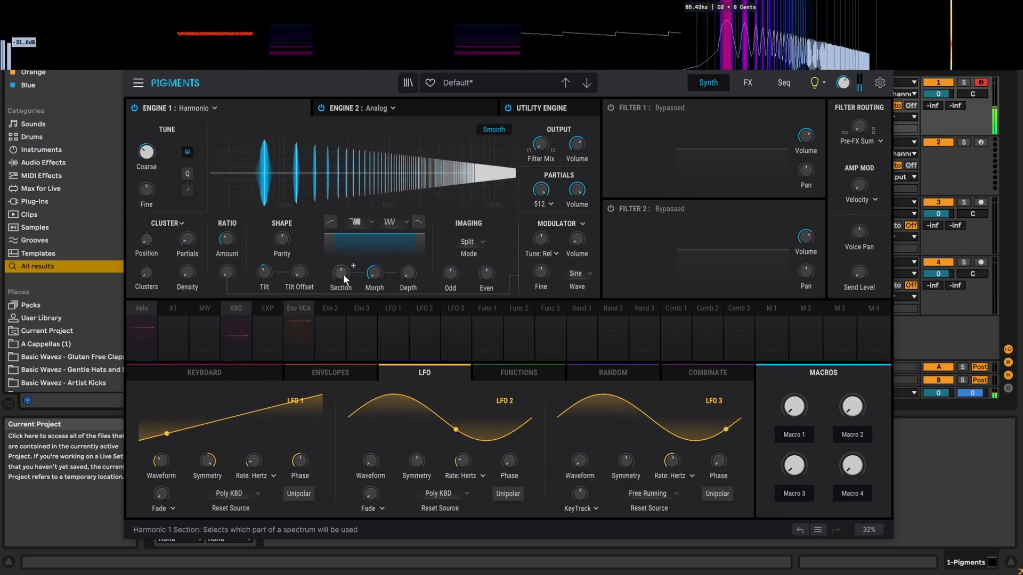
pyautogui.moveTo(407, 275)
pyautogui.moveTo(407, 274); pyautogui.dragTo(407, 224)
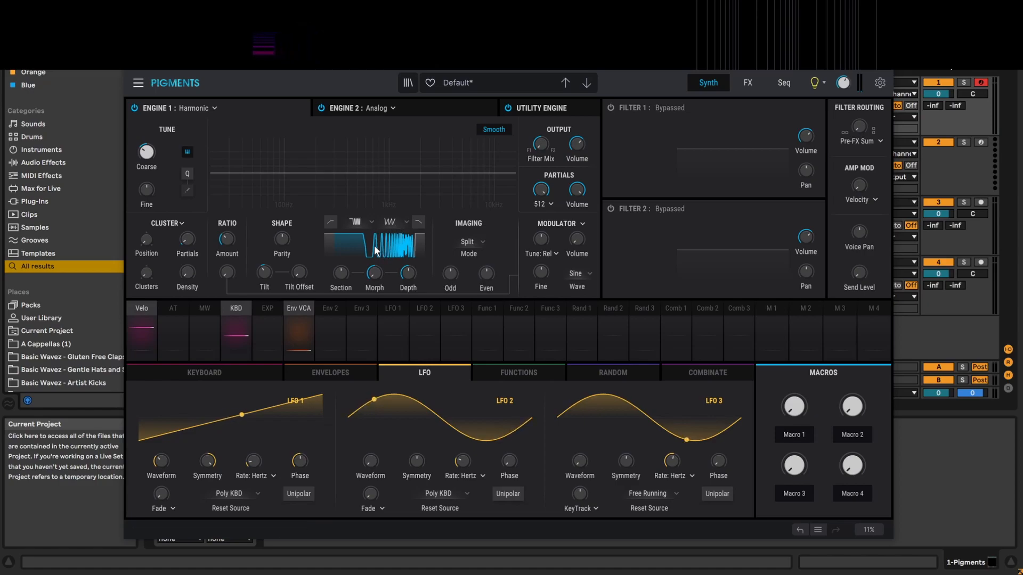
# Compare the spectrum Morph with Smooth off and back on, moving it to 40% Spectrum A and 60% Spectrum B.
pyautogui.moveTo(377, 274)
pyautogui.moveTo(375, 273); pyautogui.dragTo(372, 245)
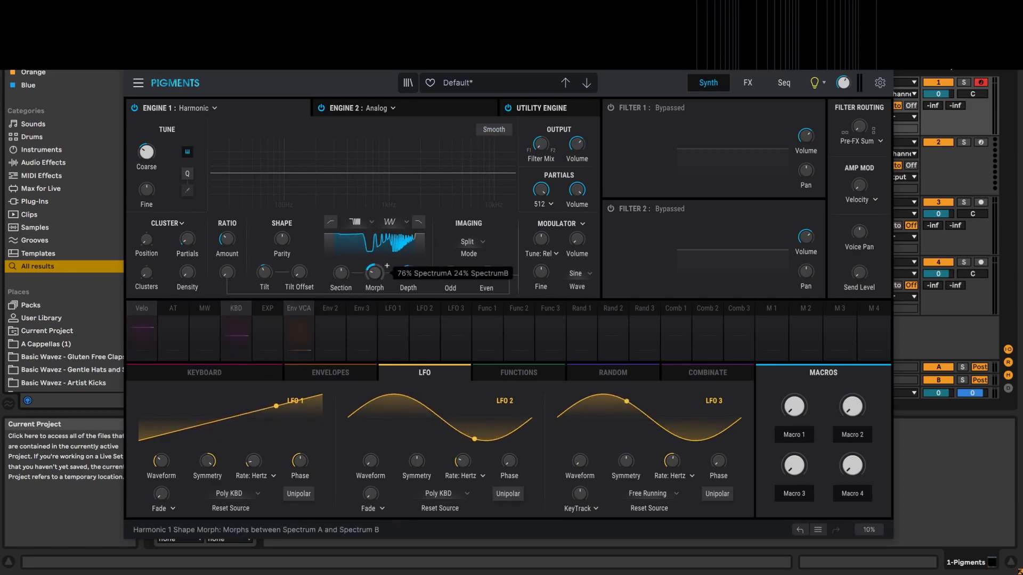
pyautogui.moveTo(374, 273); pyautogui.dragTo(374, 251)
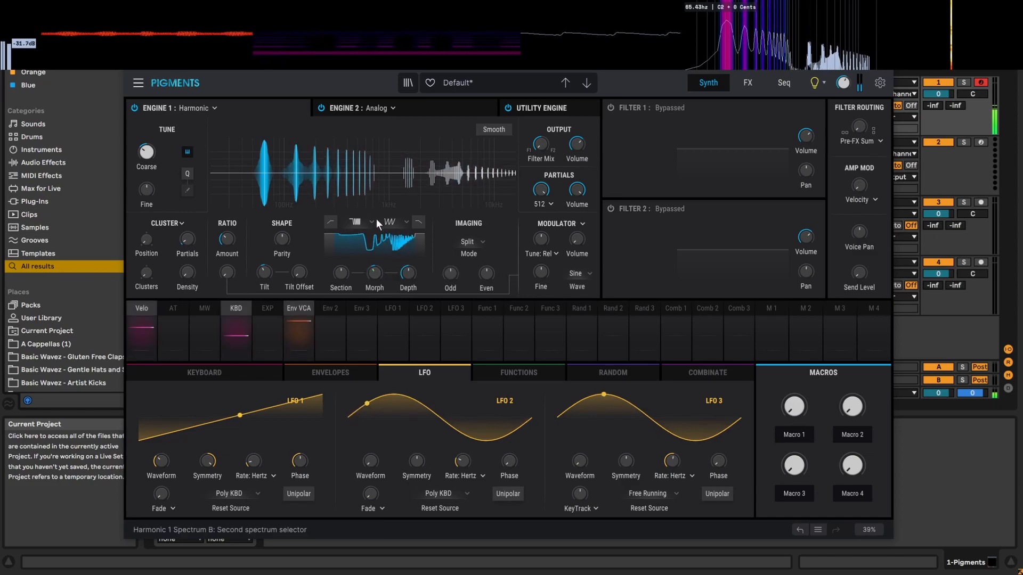
pyautogui.click(493, 130)
pyautogui.moveTo(354, 266); pyautogui.dragTo(377, 271)
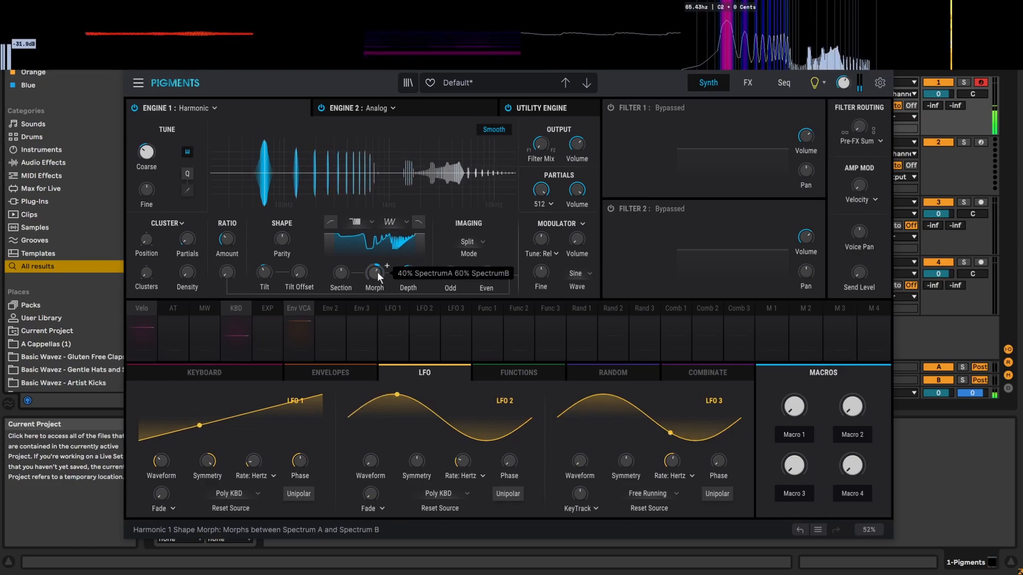
# Try RComb as Spectrum A, and replace it with Rslope.
pyautogui.click(372, 221)
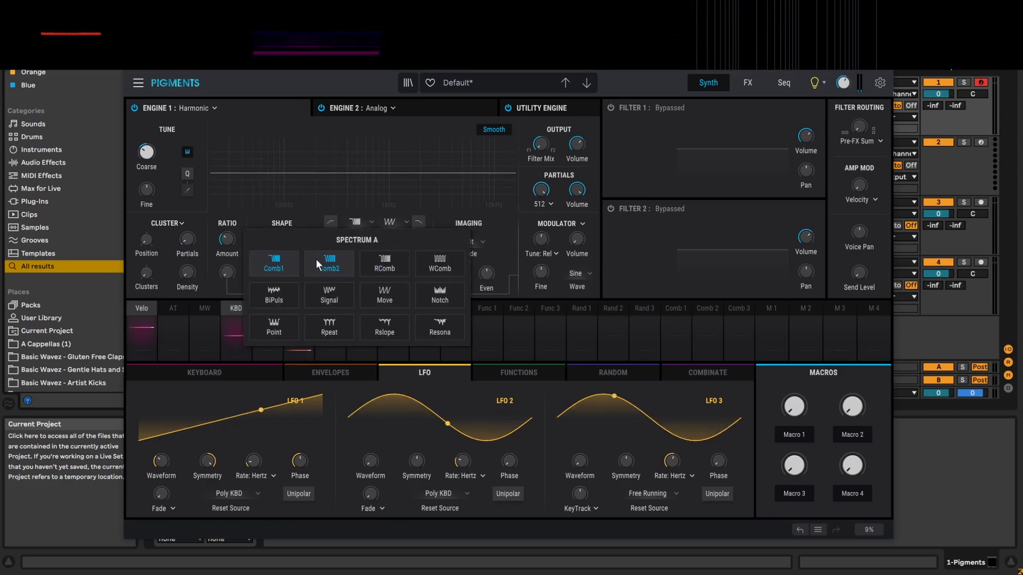
pyautogui.click(391, 266)
pyautogui.moveTo(370, 280)
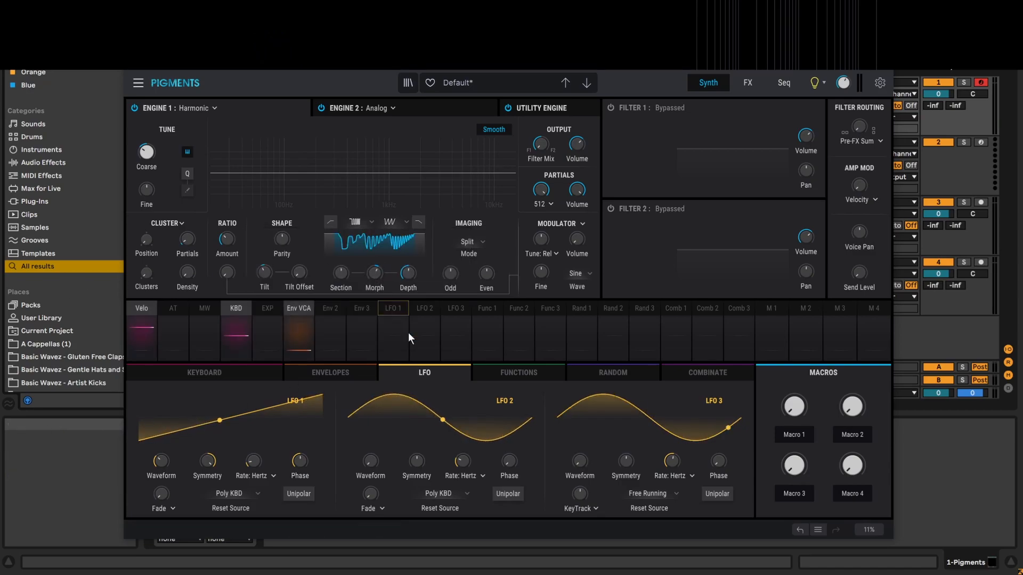
pyautogui.click(373, 222)
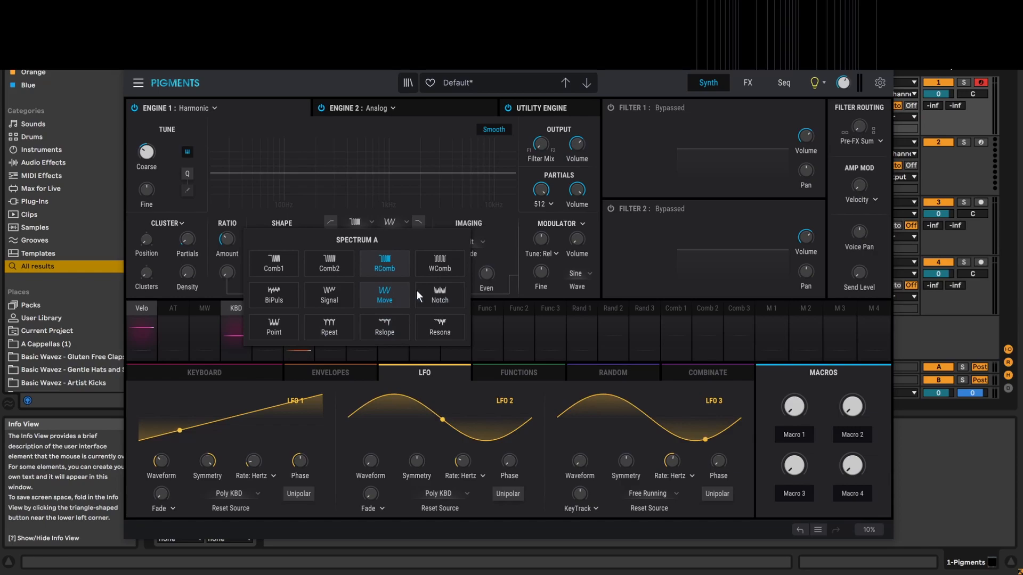
pyautogui.click(384, 328)
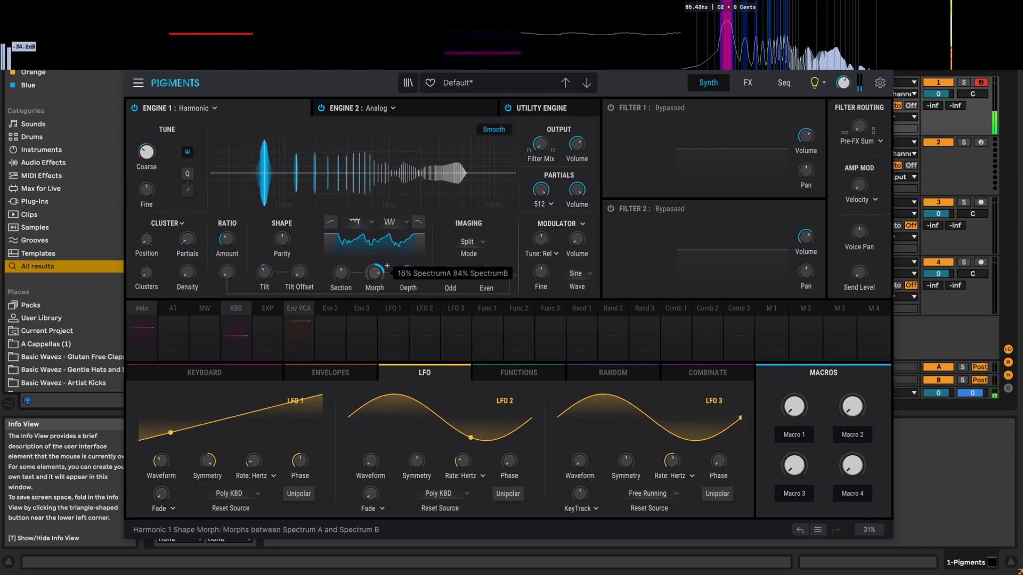
# Raise the Shape section's Depth, and vary Section and Morph to use different parts of the spectra.
pyautogui.moveTo(405, 274); pyautogui.dragTo(378, 221)
pyautogui.moveTo(341, 274); pyautogui.dragTo(341, 271)
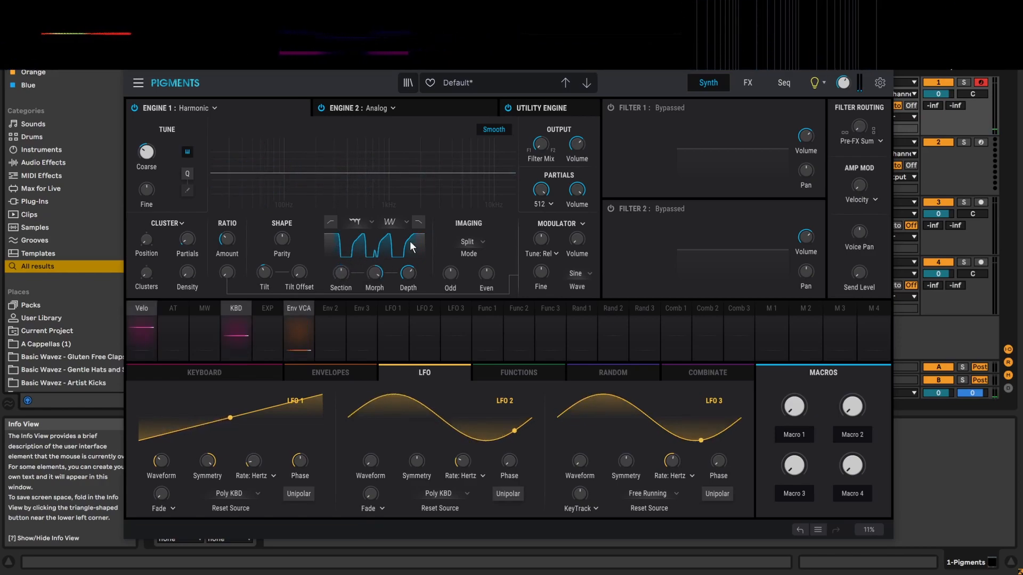
pyautogui.moveTo(340, 273); pyautogui.dragTo(341, 294)
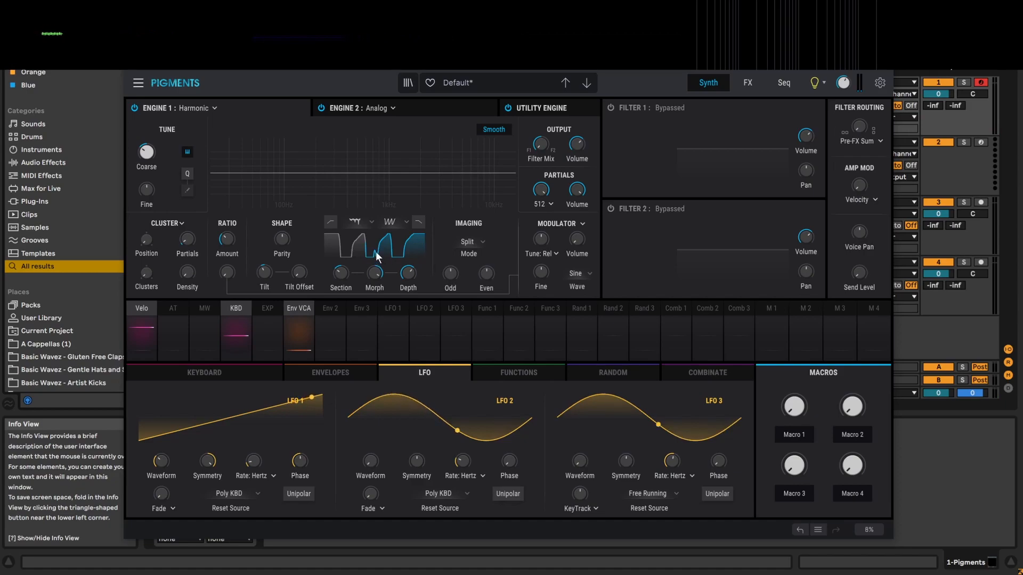
pyautogui.moveTo(375, 274); pyautogui.dragTo(374, 241)
pyautogui.moveTo(341, 275); pyautogui.dragTo(338, 242)
pyautogui.moveTo(366, 286); pyautogui.dragTo(366, 316)
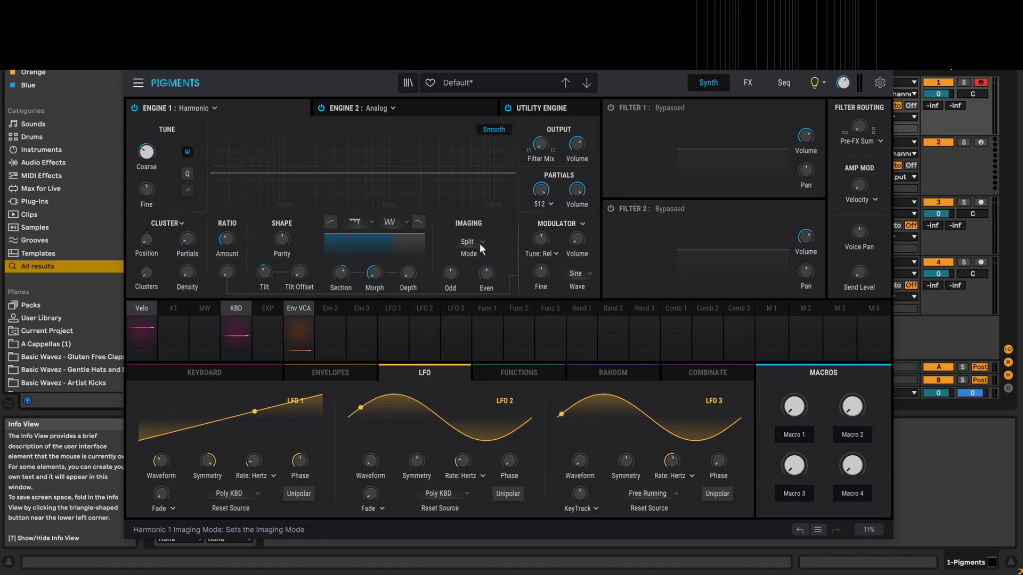
# Pan the odd partials 100% left and the even partials 100% right in the Imaging section's Split mode.
pyautogui.moveTo(455, 276)
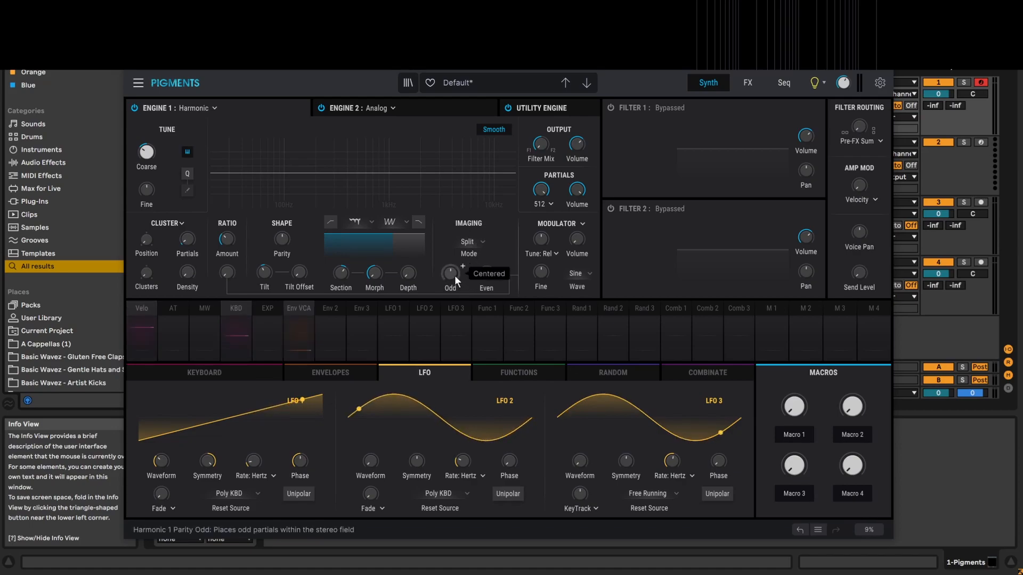
pyautogui.moveTo(488, 274)
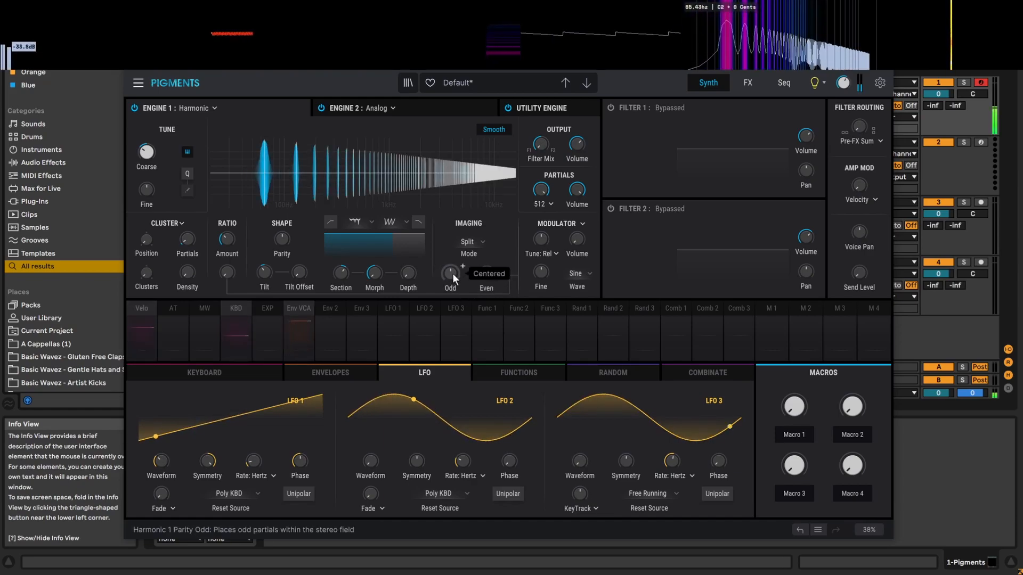
pyautogui.moveTo(455, 272); pyautogui.dragTo(455, 229)
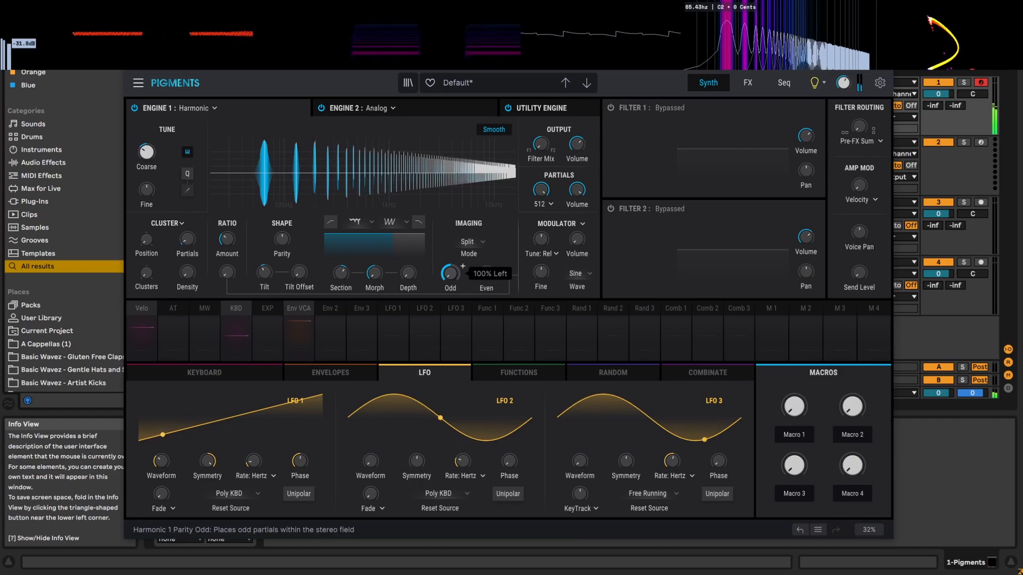
pyautogui.moveTo(488, 276)
pyautogui.moveTo(488, 276); pyautogui.dragTo(488, 250)
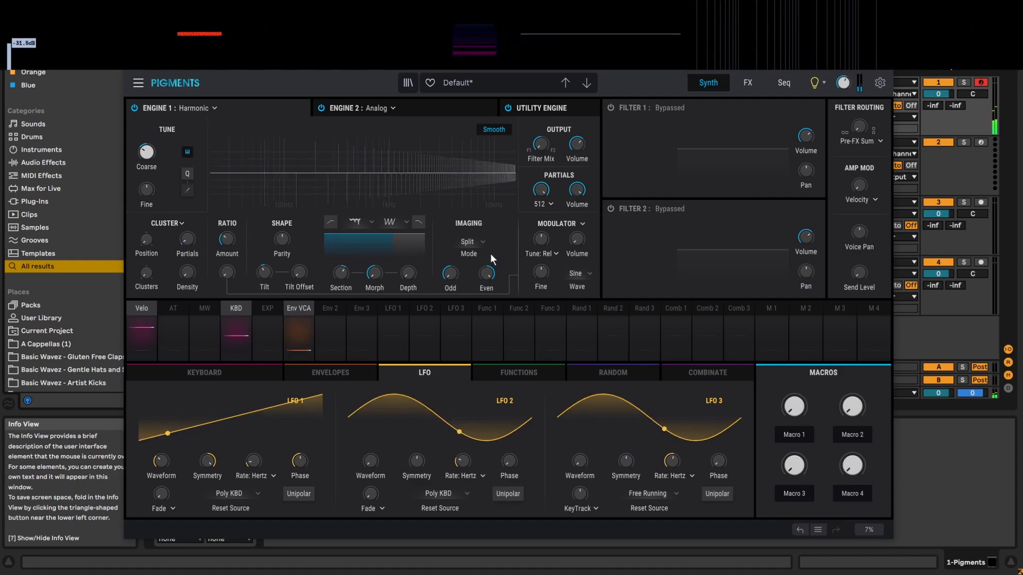
pyautogui.moveTo(490, 279)
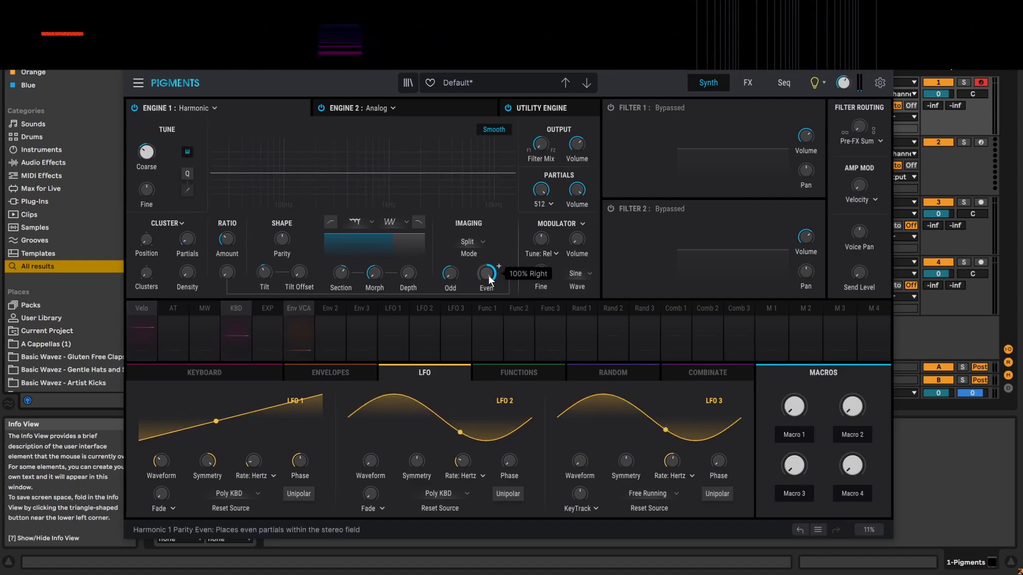
pyautogui.moveTo(447, 277)
# Set the Imaging mode to Random, and raise its Rate and Depth.
pyautogui.click(481, 240)
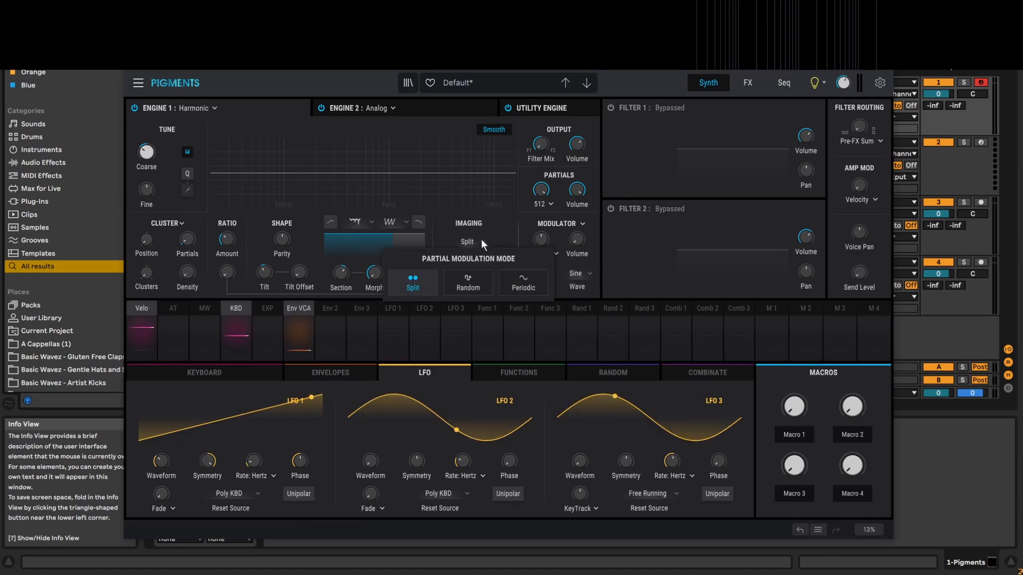
pyautogui.click(471, 279)
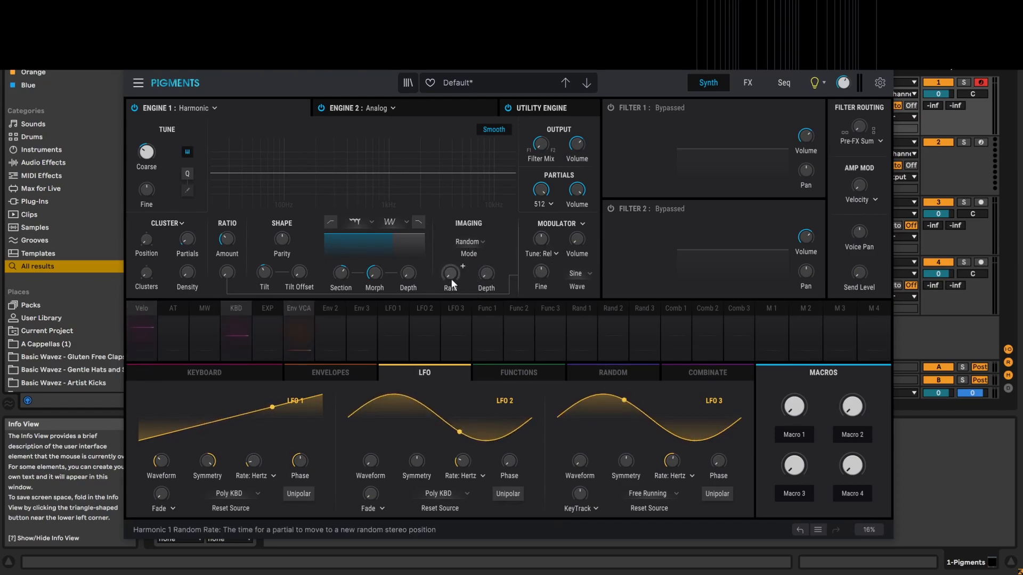
pyautogui.moveTo(452, 280)
pyautogui.moveTo(452, 280); pyautogui.dragTo(480, 219)
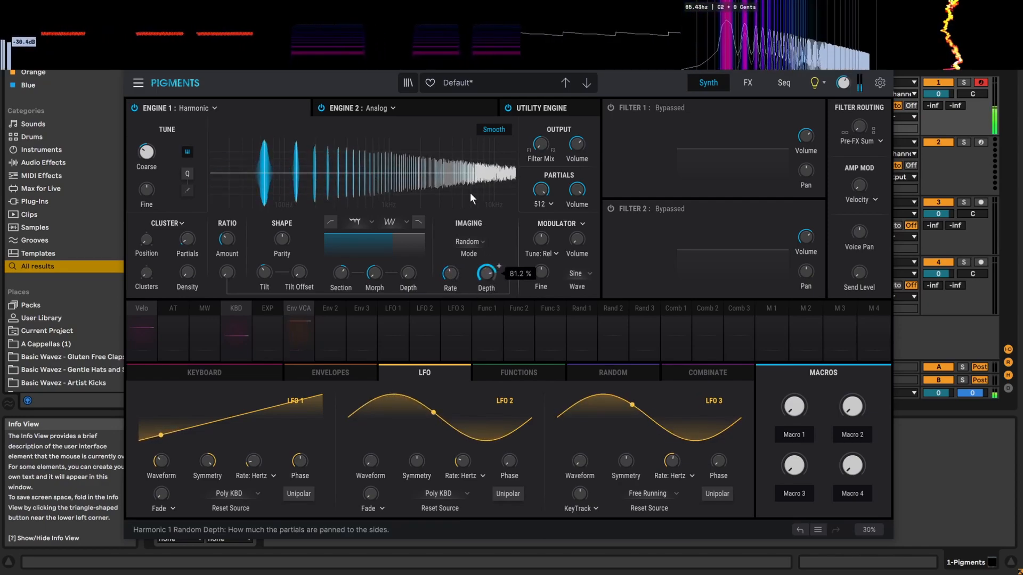
pyautogui.moveTo(448, 273); pyautogui.dragTo(447, 251)
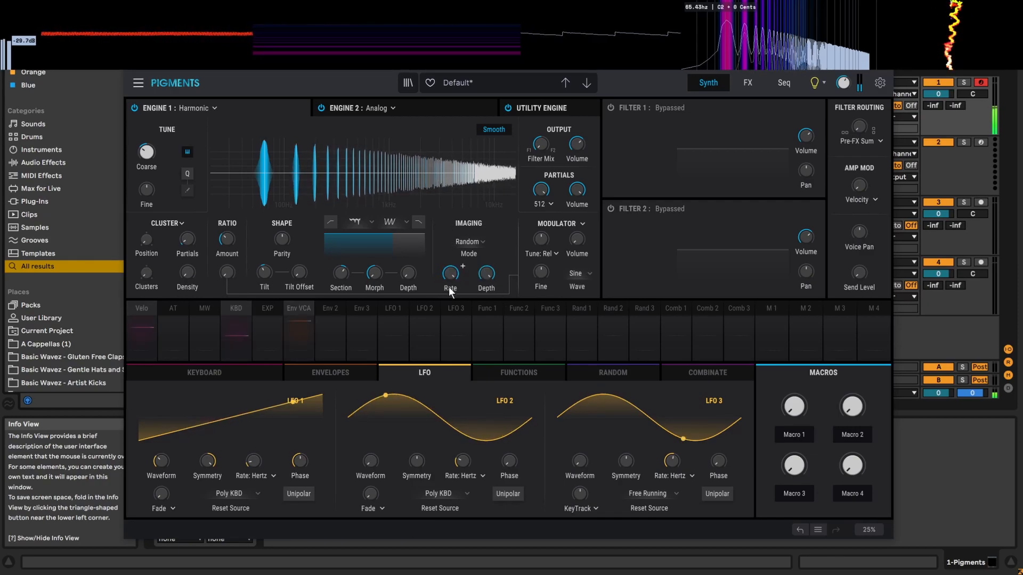
# Switch the Imaging mode to Periodic.
pyautogui.click(481, 240)
pyautogui.click(524, 286)
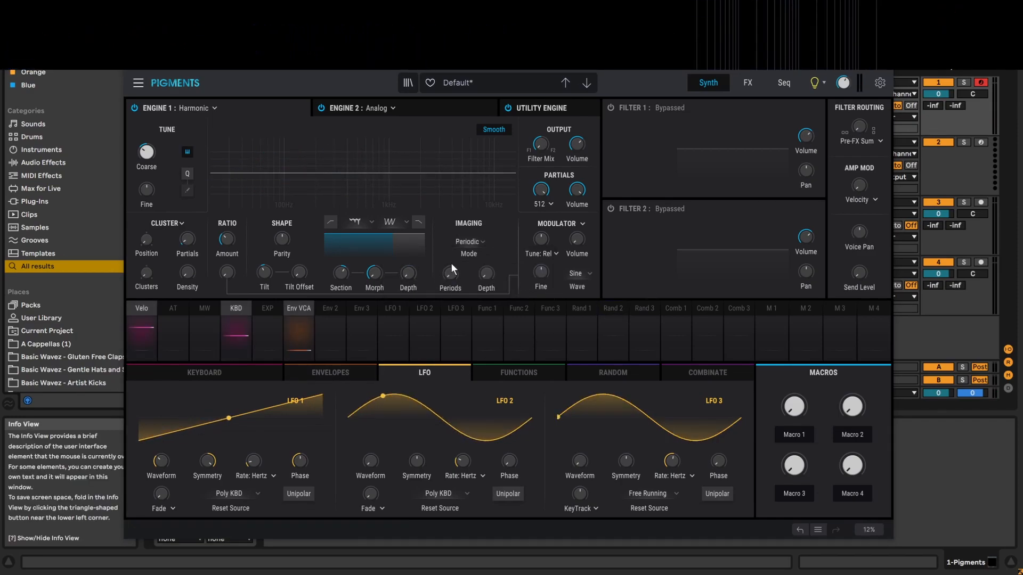
# Raise the Periodic imaging Depth, vary the number of Periods across the spectrum, and bring Periods back down to 0.00.
pyautogui.moveTo(449, 277)
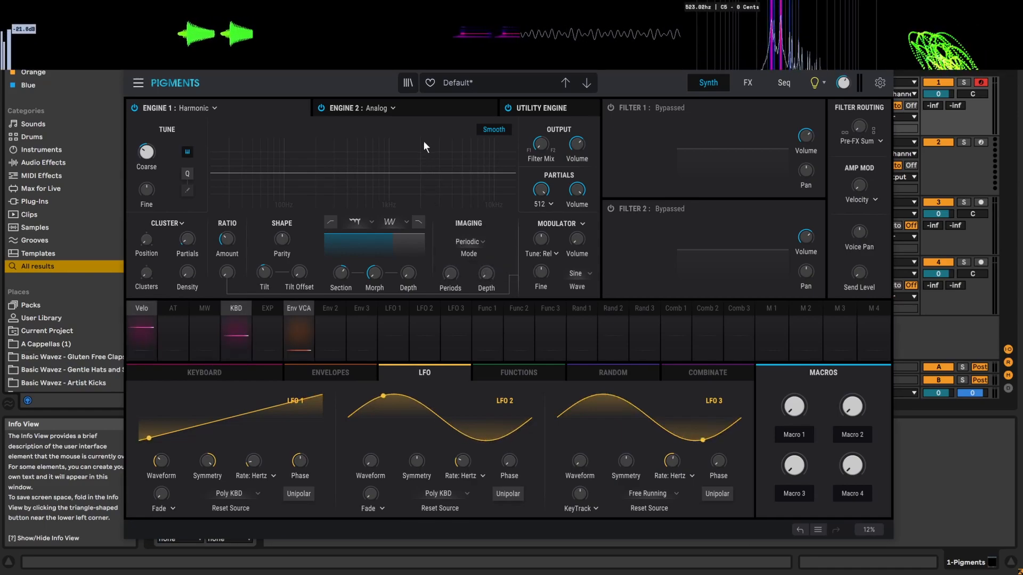
pyautogui.moveTo(493, 276)
pyautogui.moveTo(488, 277); pyautogui.dragTo(481, 225)
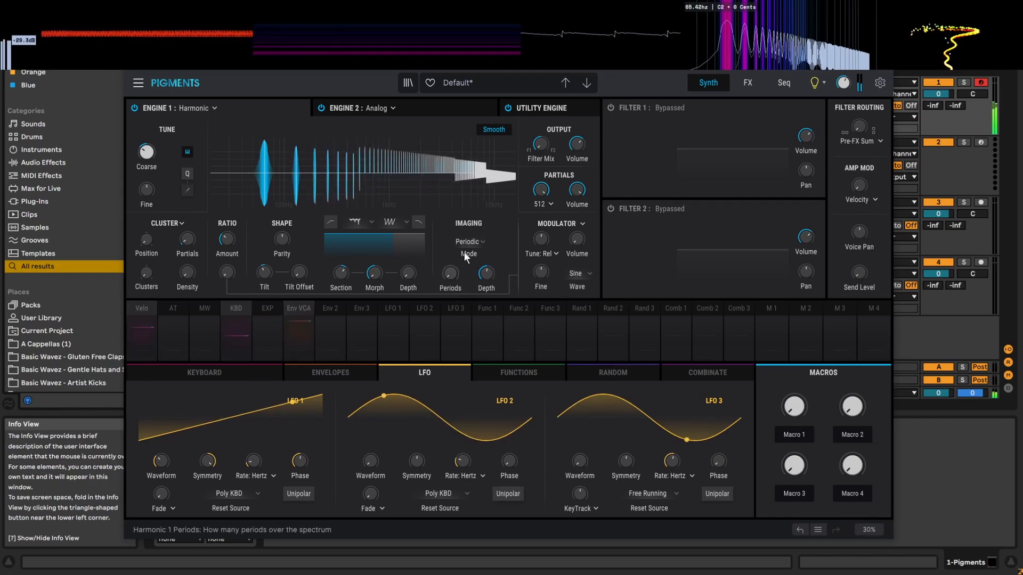
pyautogui.moveTo(455, 276); pyautogui.dragTo(457, 242)
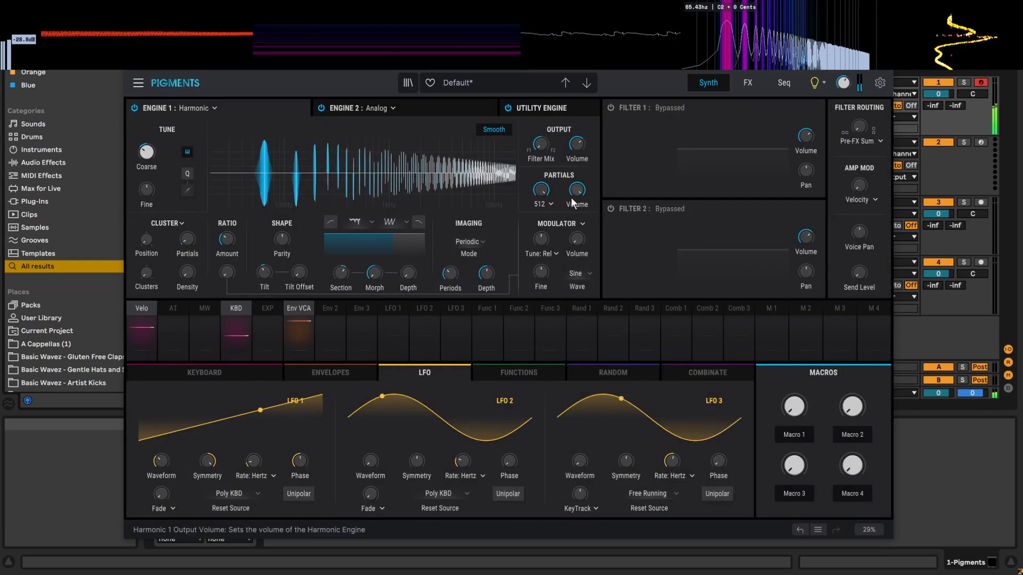
pyautogui.moveTo(485, 274)
pyautogui.moveTo(487, 274); pyautogui.dragTo(490, 235)
pyautogui.moveTo(450, 274); pyautogui.dragTo(455, 312)
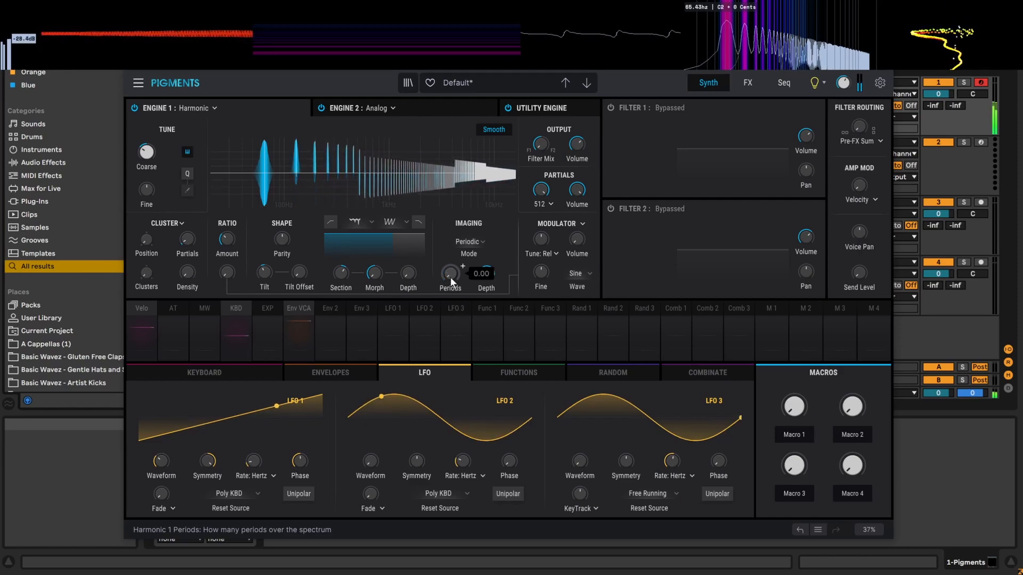
# Switch the Harmonic engine's Imaging mode back to Split.
pyautogui.moveTo(535, 243)
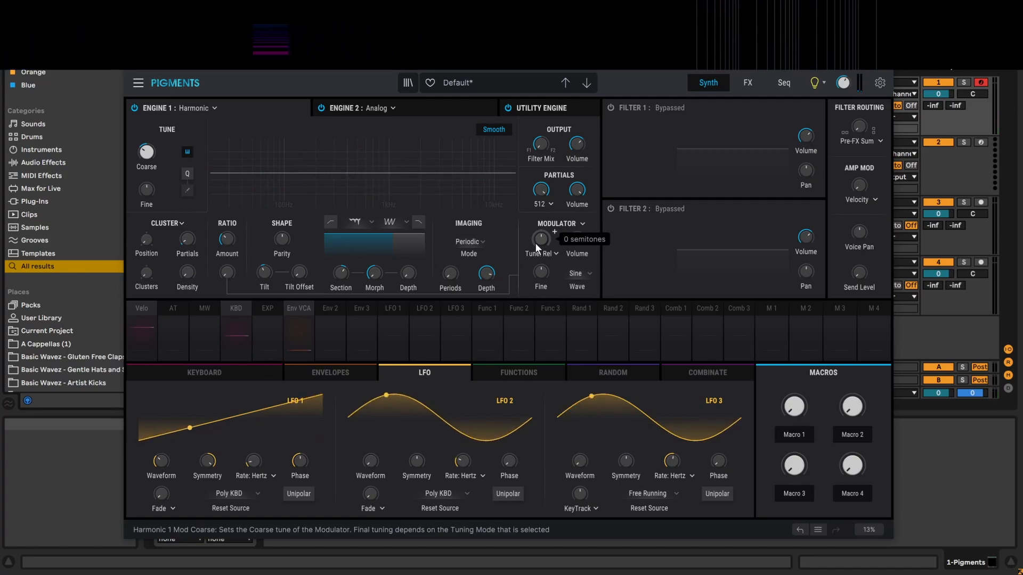
pyautogui.click(467, 241)
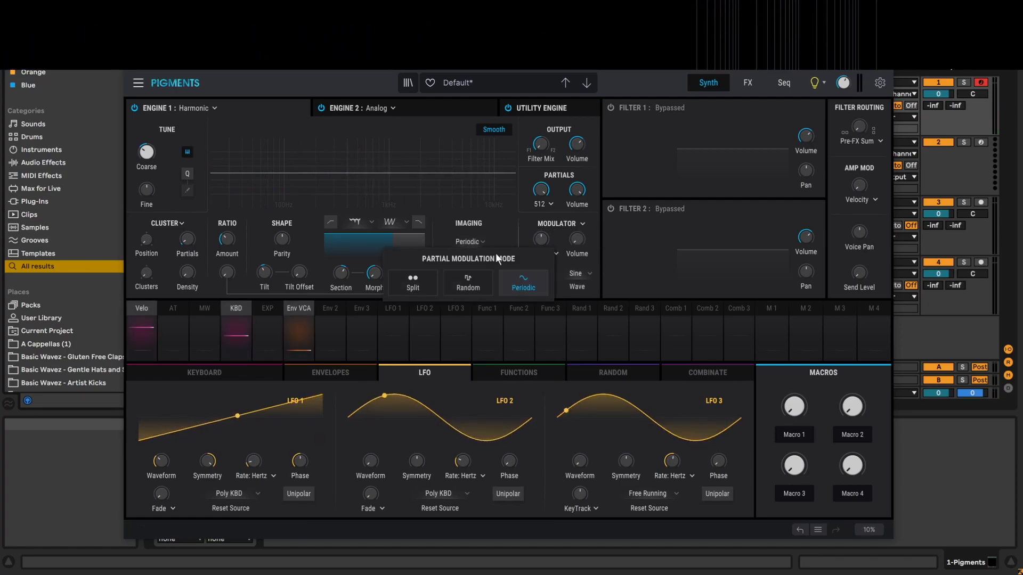
pyautogui.click(424, 282)
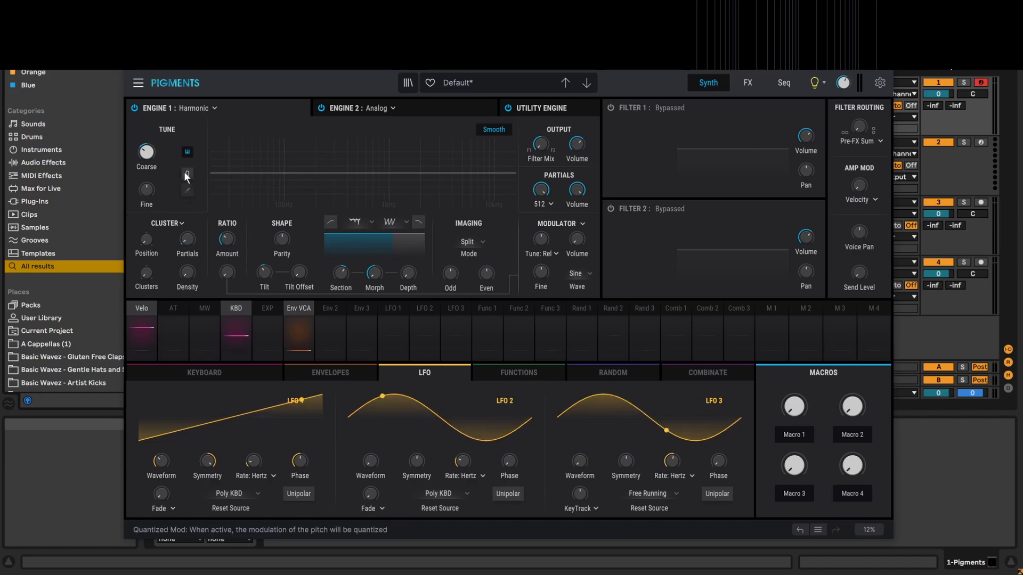
# Turn on Noise 1 in the Utility Engine and load Tape Wheel 1955 from the Hardware samples.
pyautogui.click(543, 105)
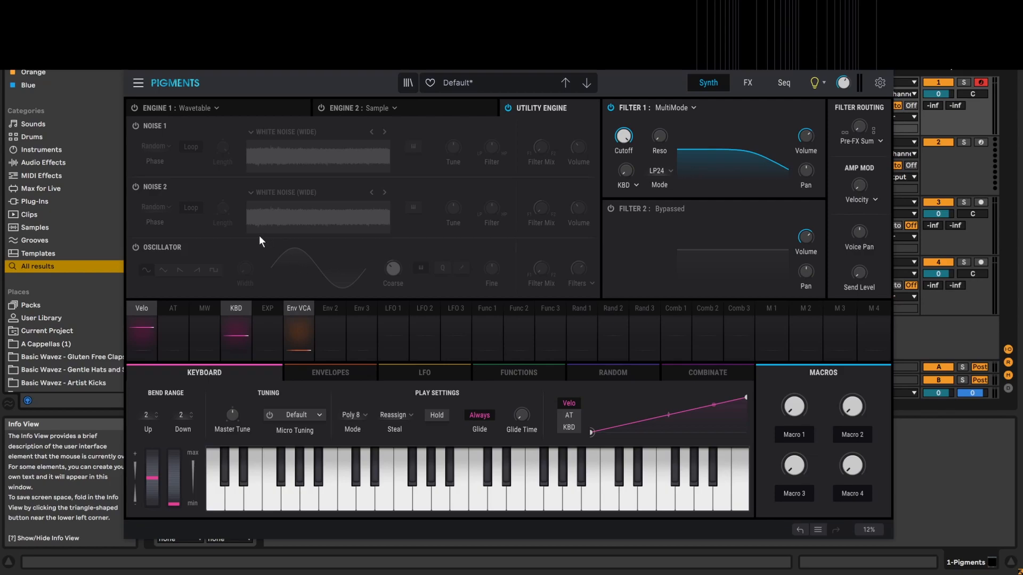
pyautogui.click(136, 125)
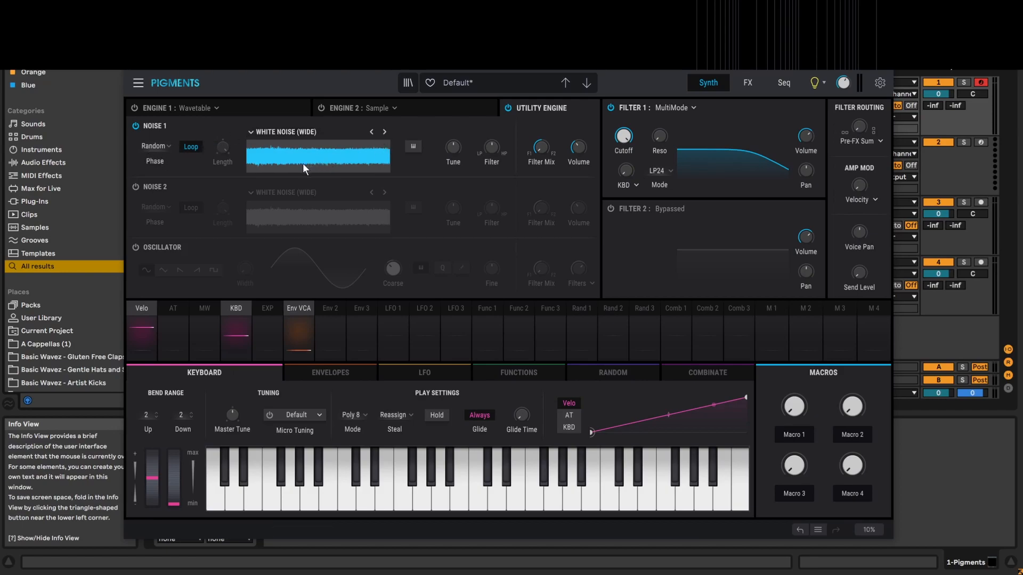
pyautogui.click(312, 132)
pyautogui.scroll(-1, 292, 187)
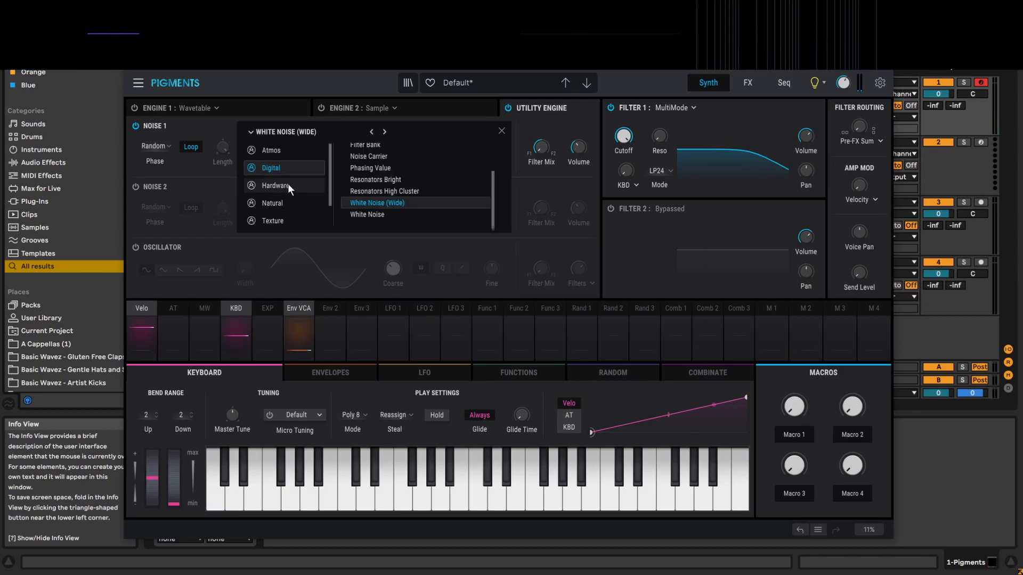
pyautogui.scroll(2, 292, 193)
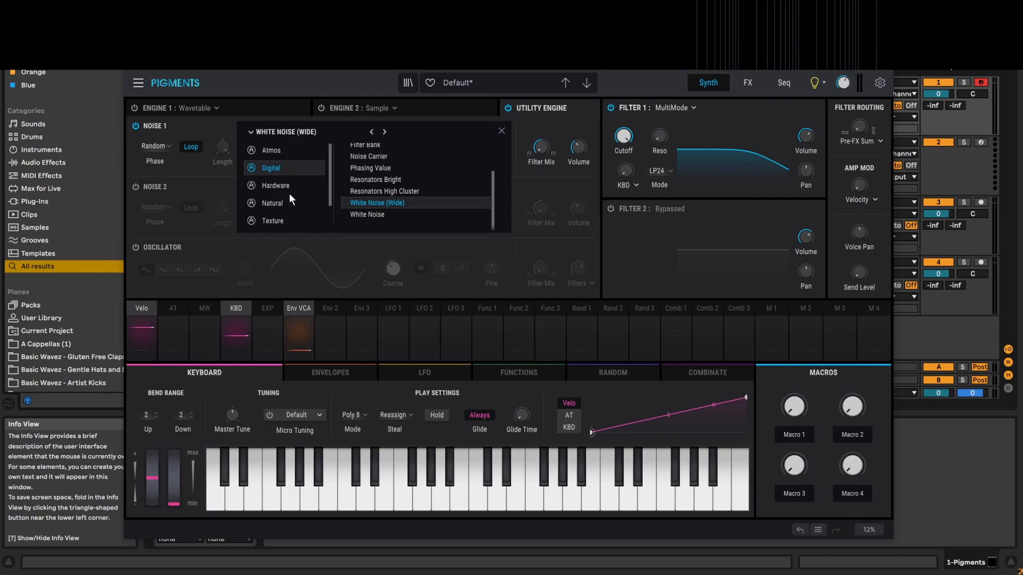
pyautogui.scroll(-1, 285, 183)
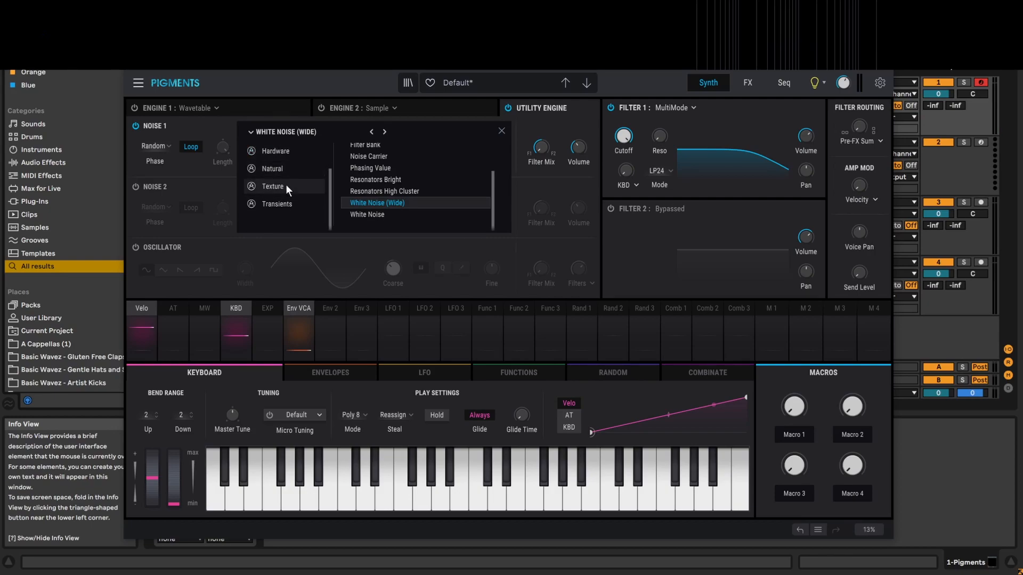
pyautogui.click(282, 167)
pyautogui.scroll(-1, 384, 191)
pyautogui.scroll(4, 392, 200)
pyautogui.scroll(-4, 392, 203)
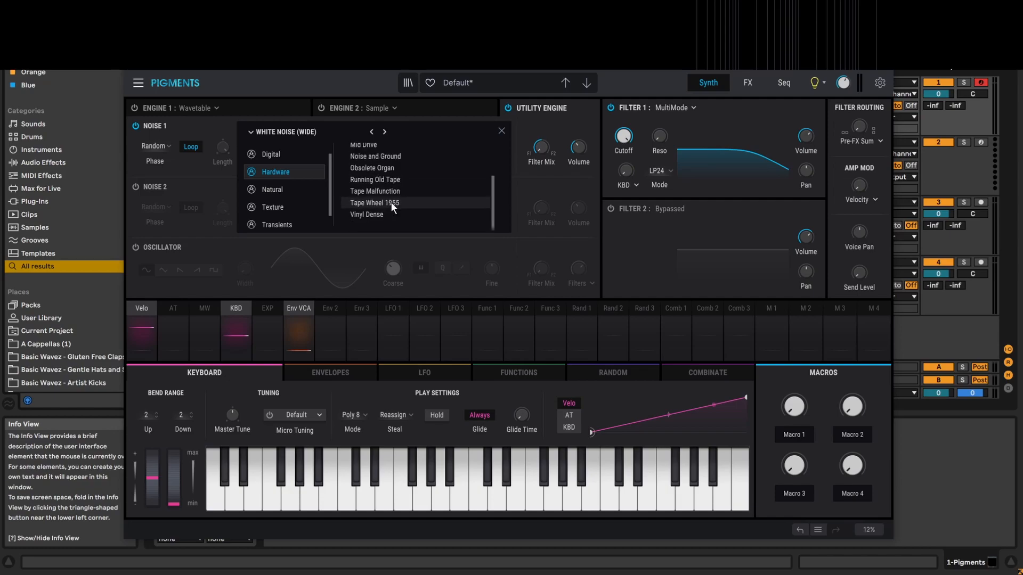
pyautogui.scroll(3, 385, 181)
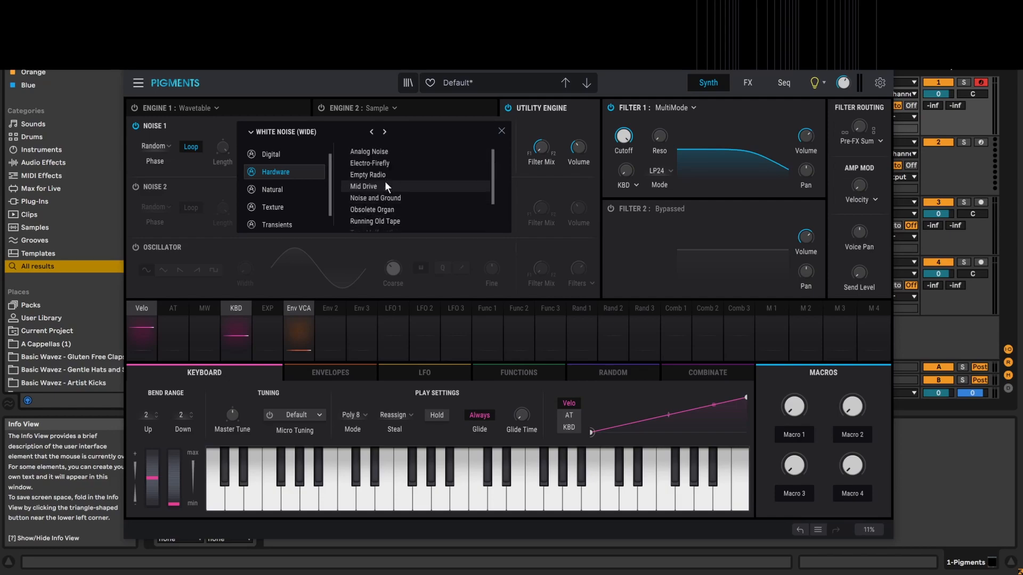
pyautogui.scroll(-3, 384, 182)
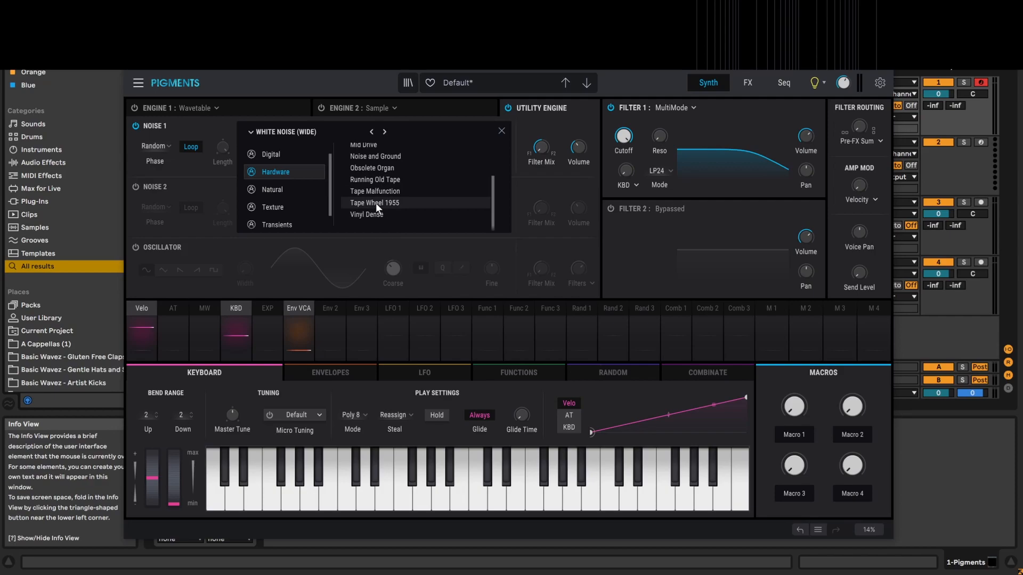
pyautogui.click(378, 202)
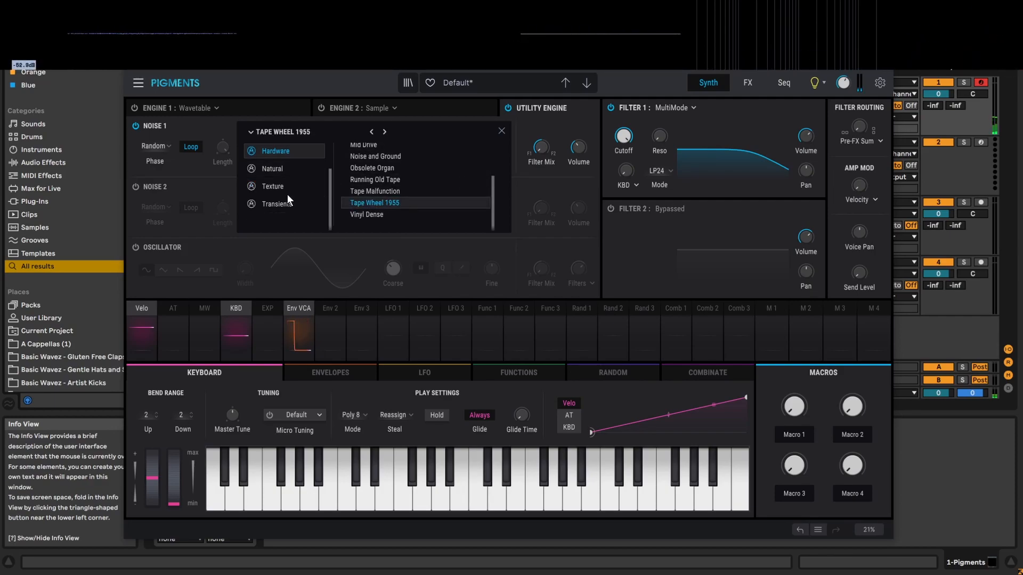
# Audition Transients samples in Noise 1, including Kick Room, Wood, Pick and Zap Low.
pyautogui.scroll(-1, 290, 187)
pyautogui.click(285, 202)
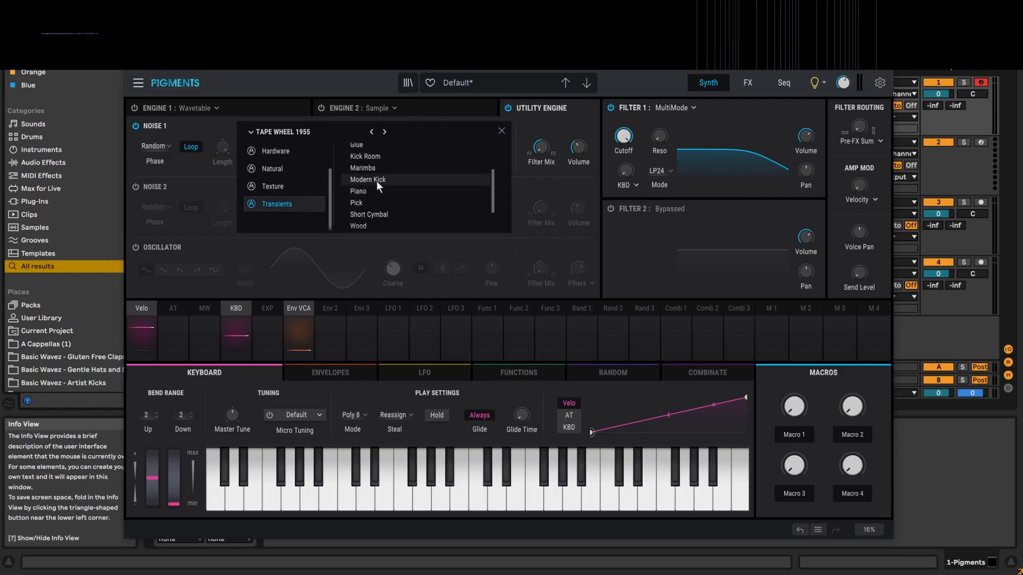
pyautogui.click(369, 158)
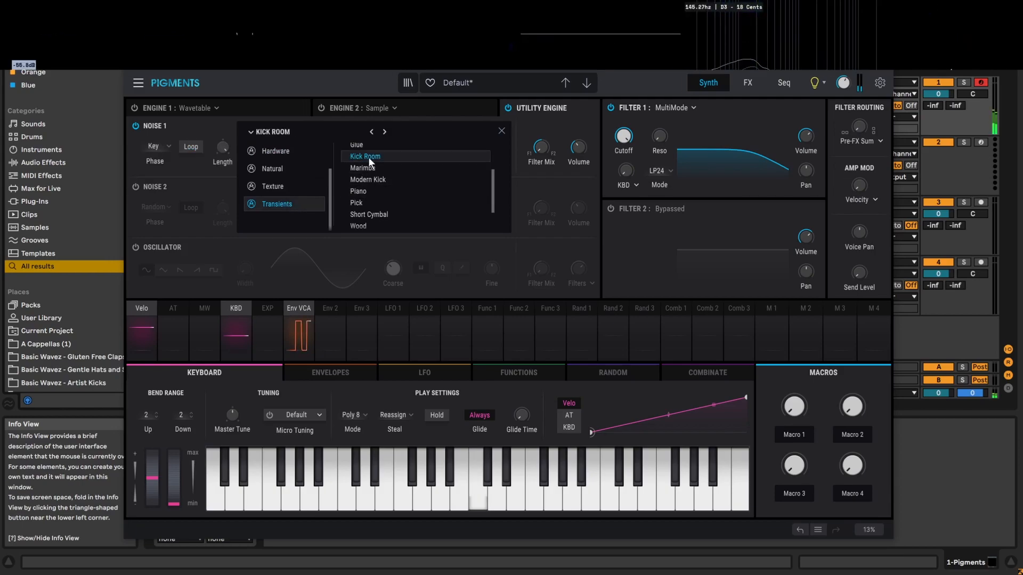
pyautogui.click(380, 213)
pyautogui.click(369, 224)
pyautogui.scroll(-1, 379, 214)
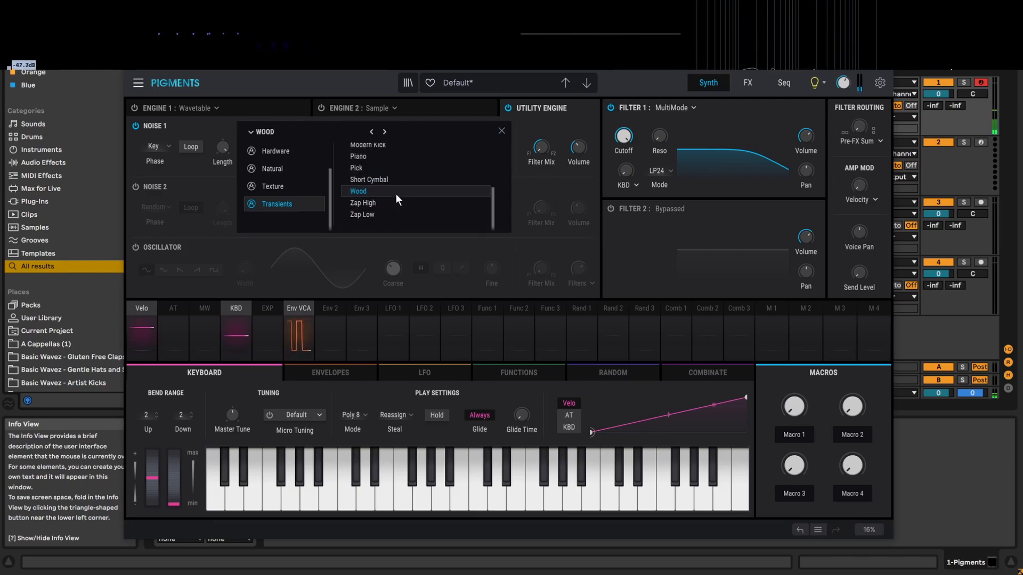
pyautogui.click(369, 202)
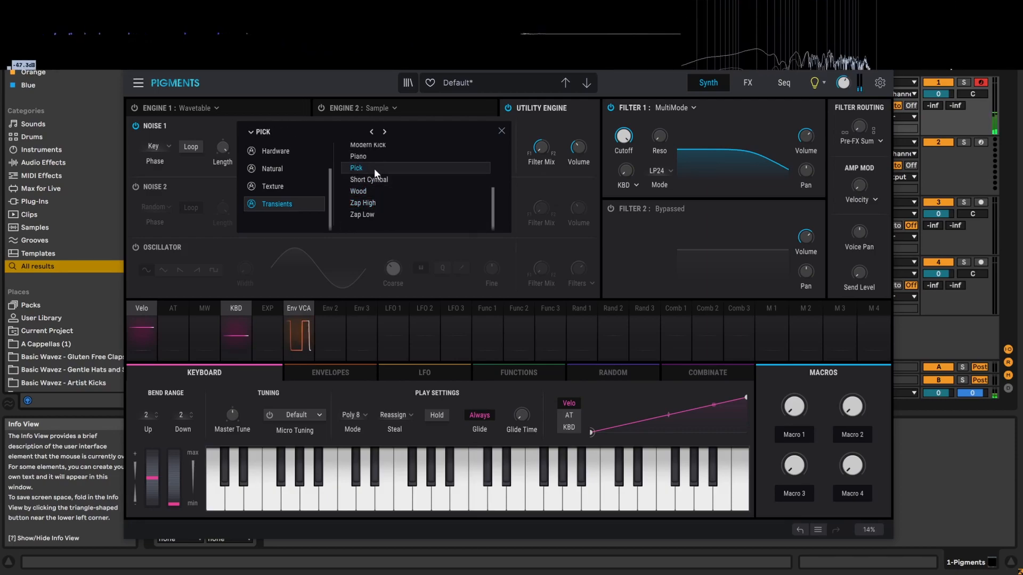
pyautogui.doubleClick(374, 215)
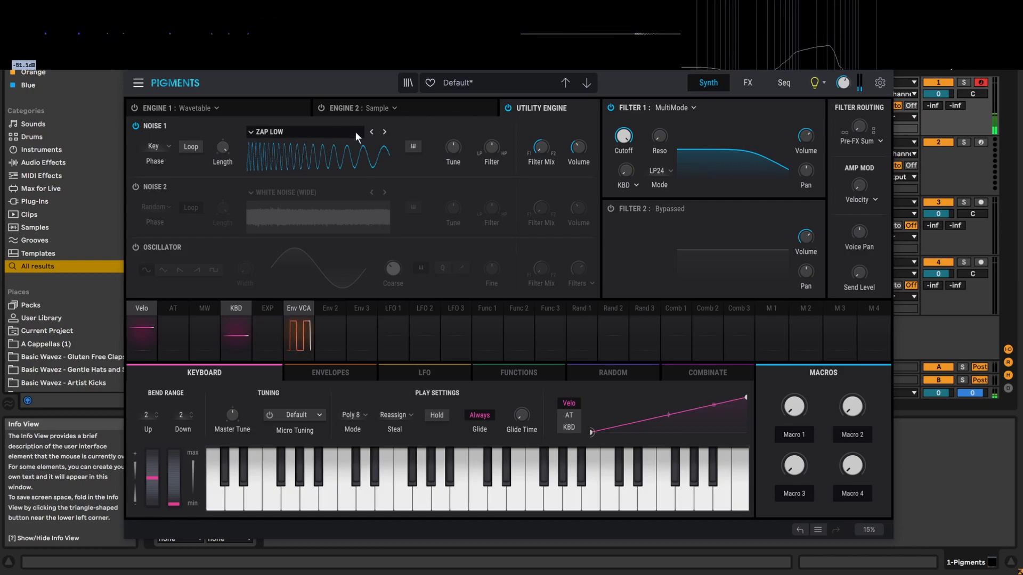
# Load the Celesta transient into Noise 1 and close the sample browser.
pyautogui.click(271, 134)
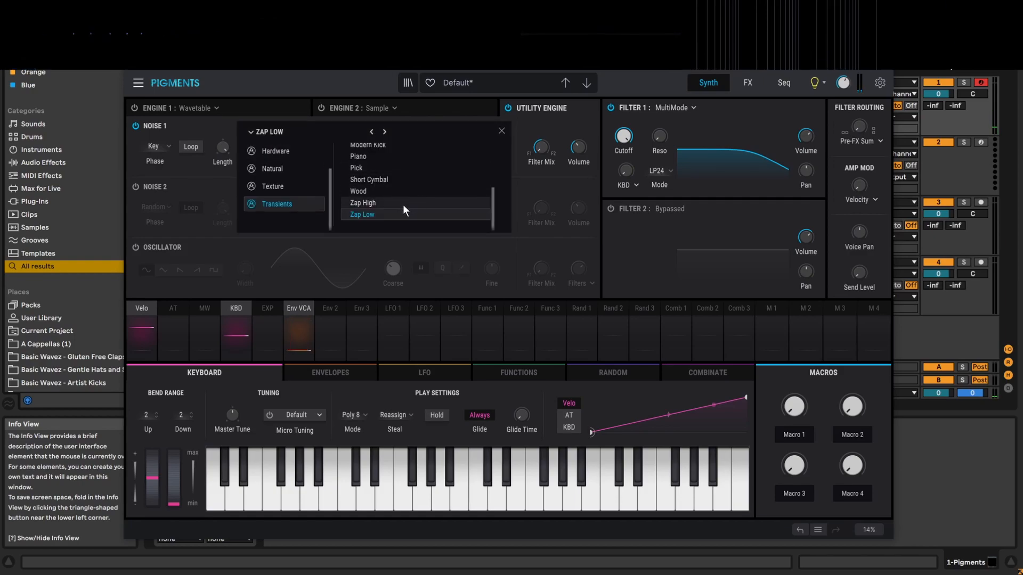
pyautogui.scroll(3, 402, 204)
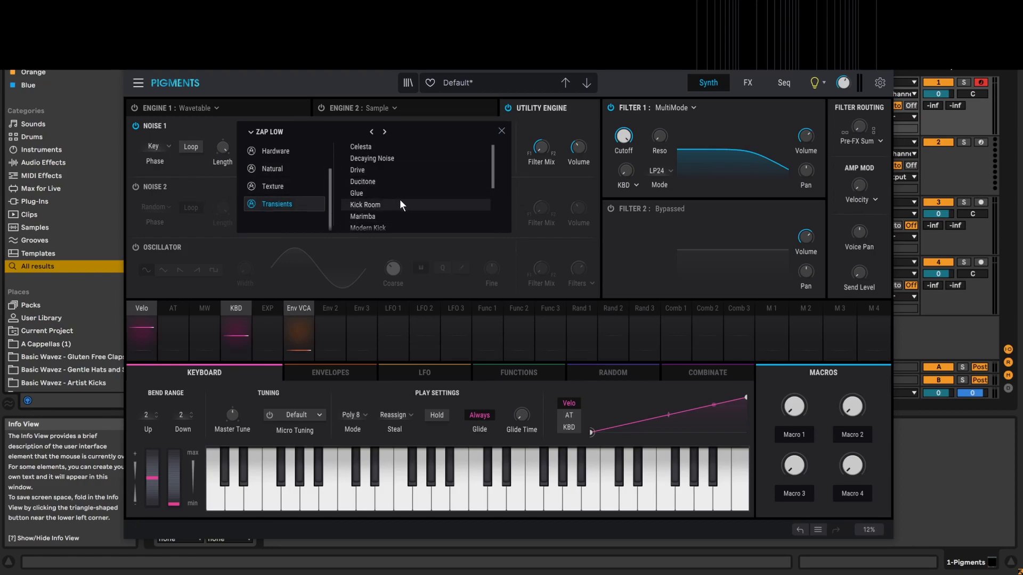
pyautogui.scroll(1, 382, 206)
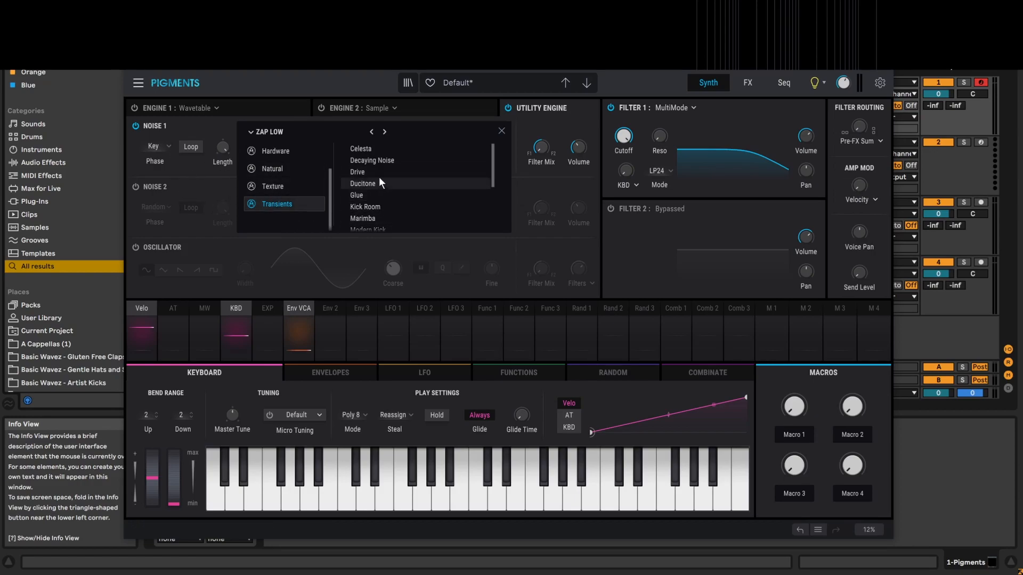
pyautogui.click(369, 148)
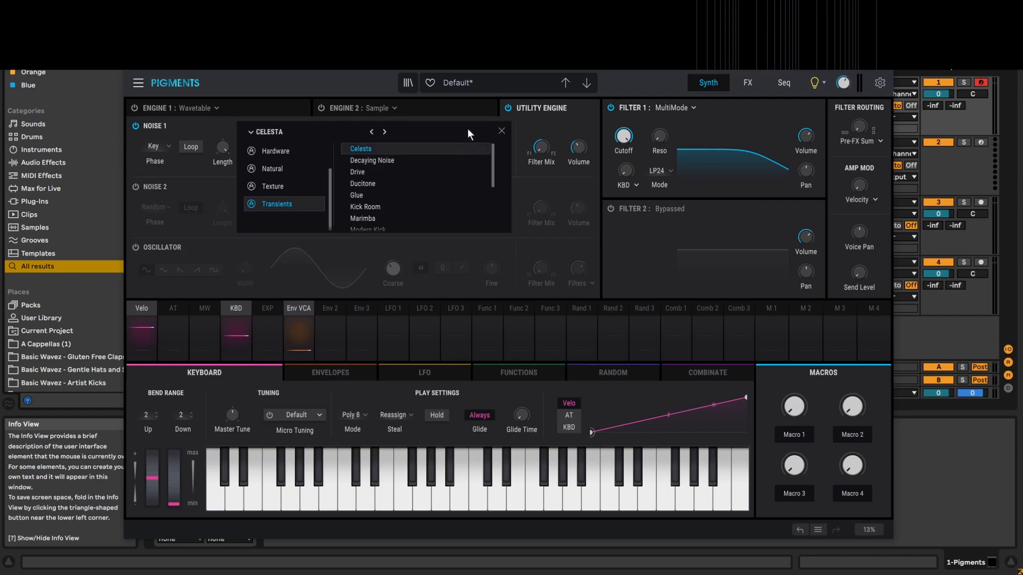
pyautogui.click(502, 130)
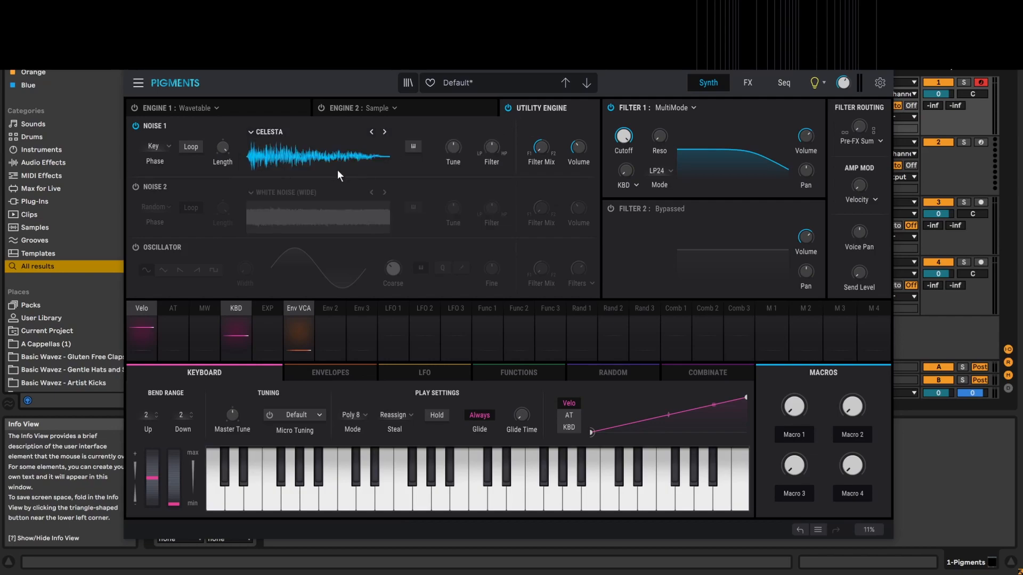
# Raise the Noise 1 output volume to about 15.5 dB and look at its Phase mode options.
pyautogui.moveTo(577, 148)
pyautogui.moveTo(578, 148); pyautogui.dragTo(577, 95)
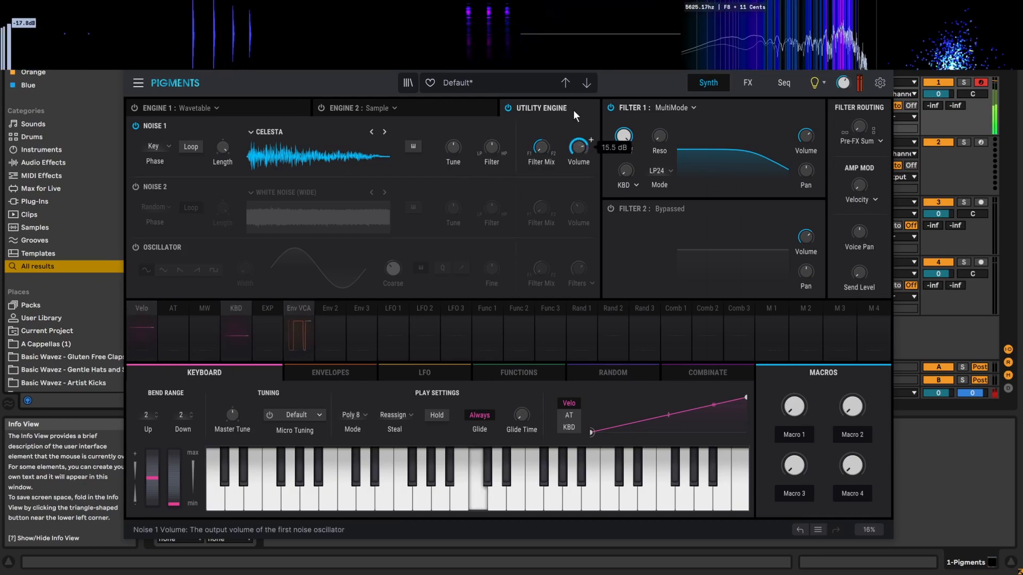
pyautogui.click(161, 146)
pyautogui.click(161, 145)
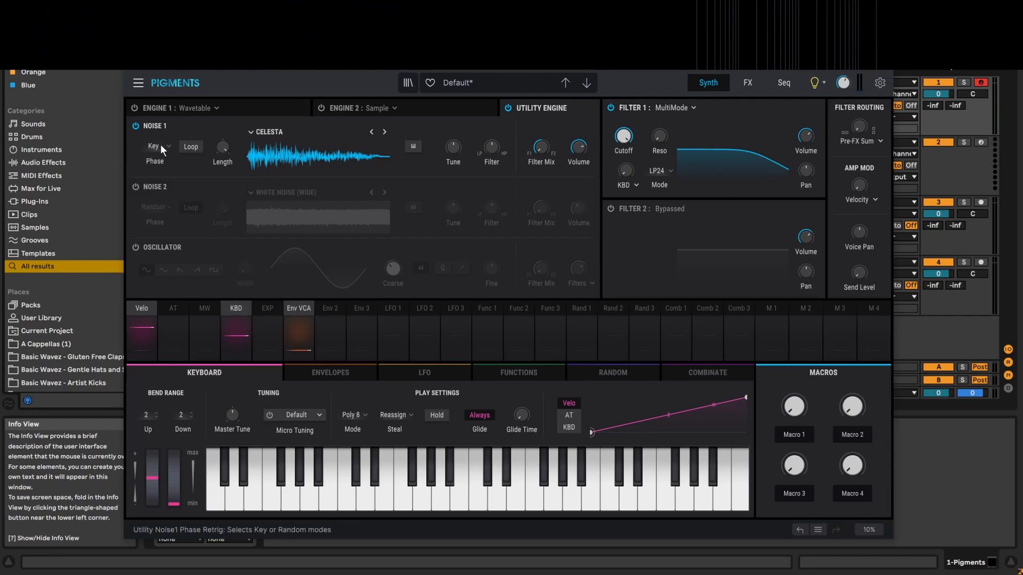
# Try the Random phase retrigger on Noise 1 with repeated test notes, and return it to Key.
pyautogui.moveTo(213, 155)
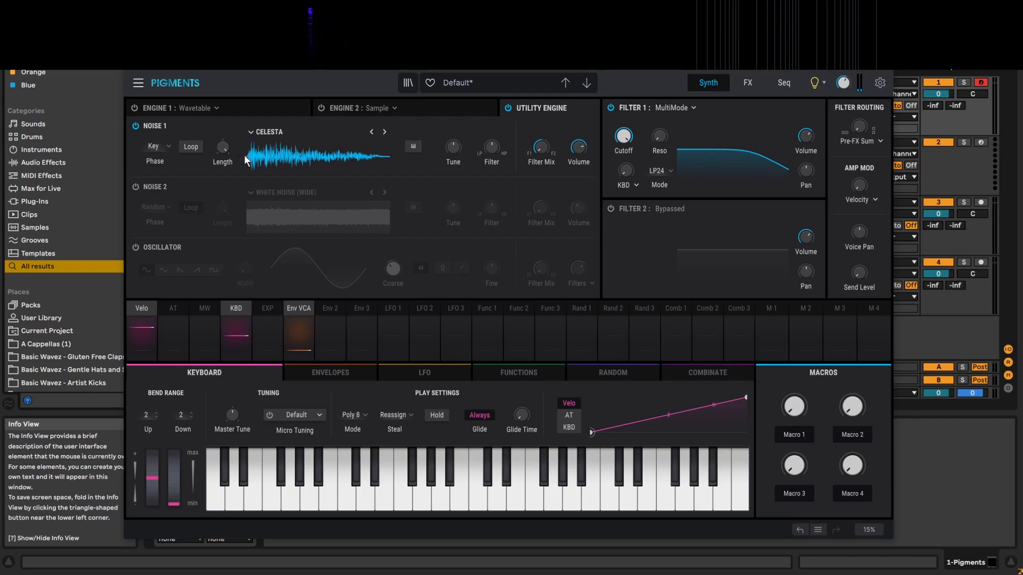
pyautogui.click(165, 144)
pyautogui.click(215, 184)
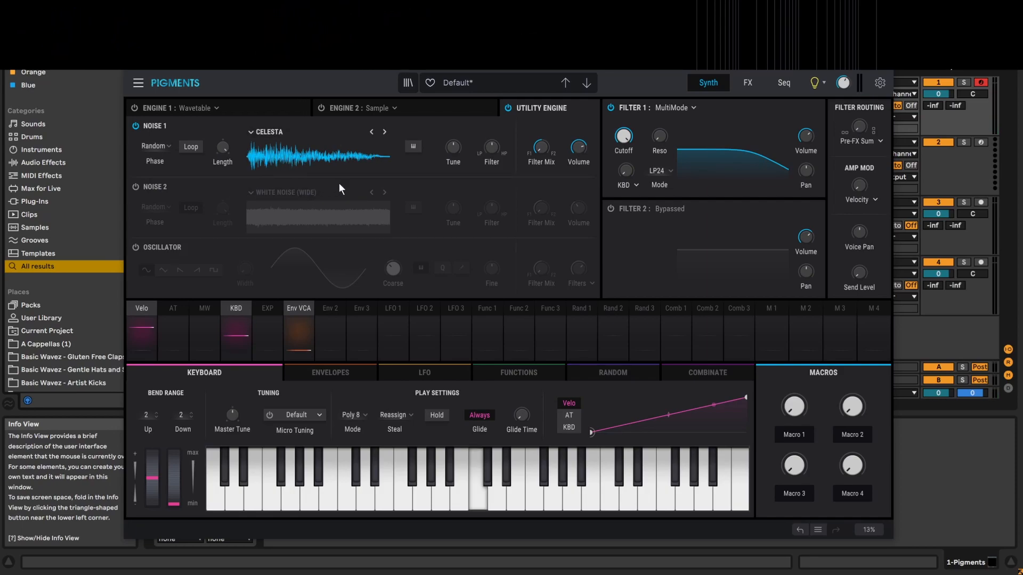
pyautogui.press('a')
pyautogui.press('a')
pyautogui.press('a')
pyautogui.press('a')
pyautogui.press('a')
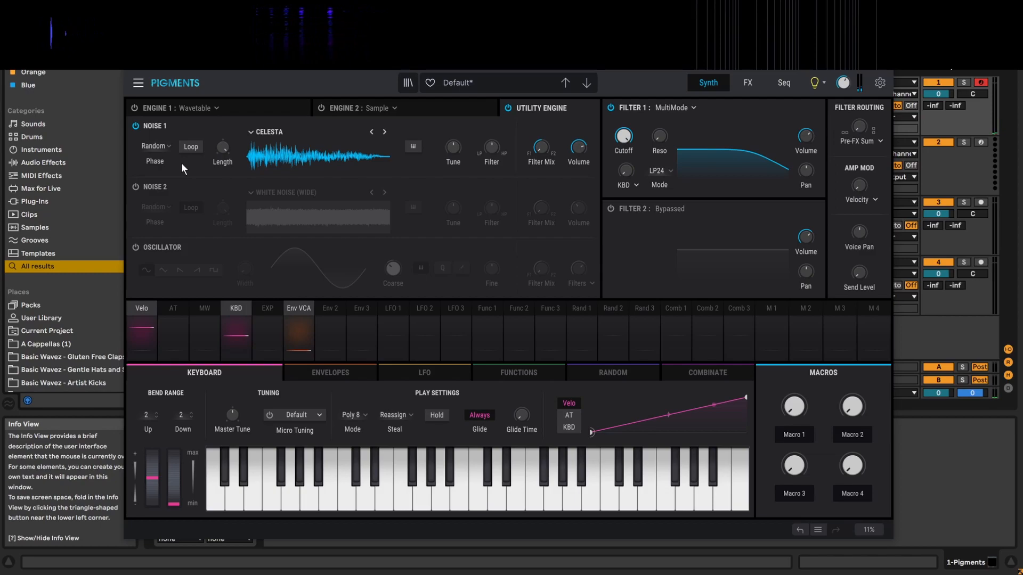
pyautogui.click(167, 148)
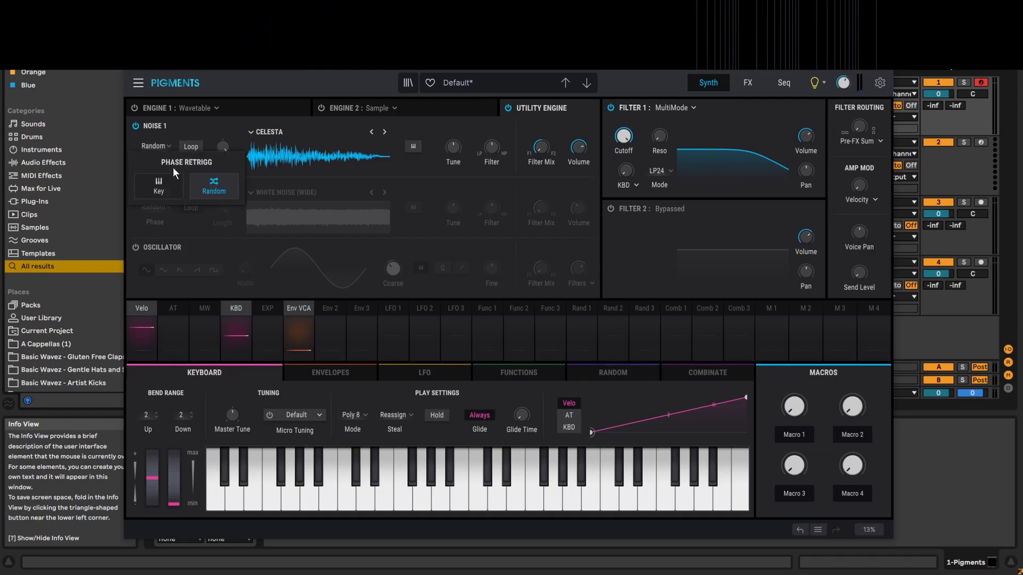
pyautogui.click(164, 183)
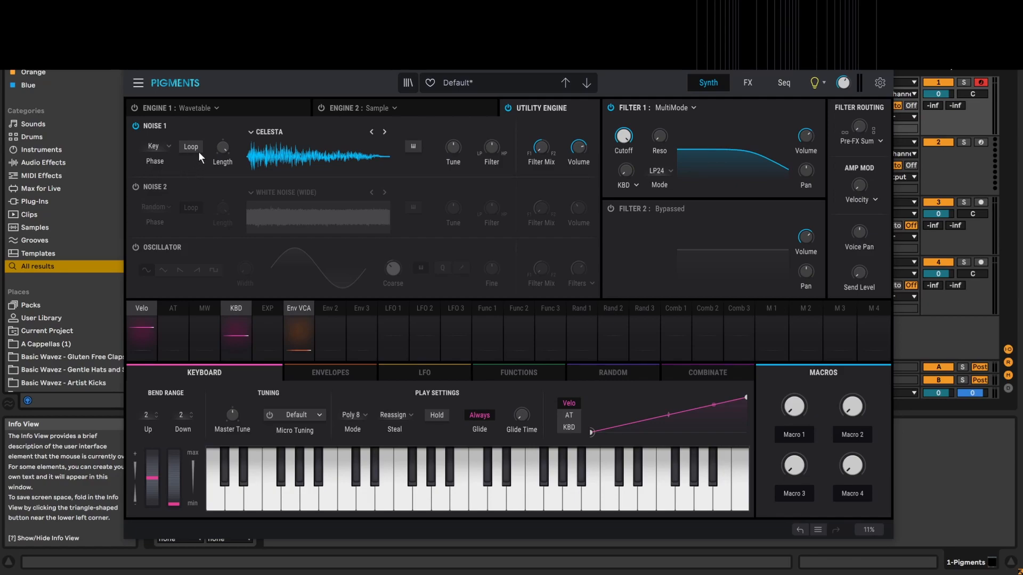
# Try looping the Celesta sample in Noise 1, and turn the loop off again.
pyautogui.moveTo(218, 151)
pyautogui.mouseDown()
pyautogui.moveTo(218, 136)
pyautogui.moveTo(219, 261)
pyautogui.moveTo(222, 148)
pyautogui.mouseUp()
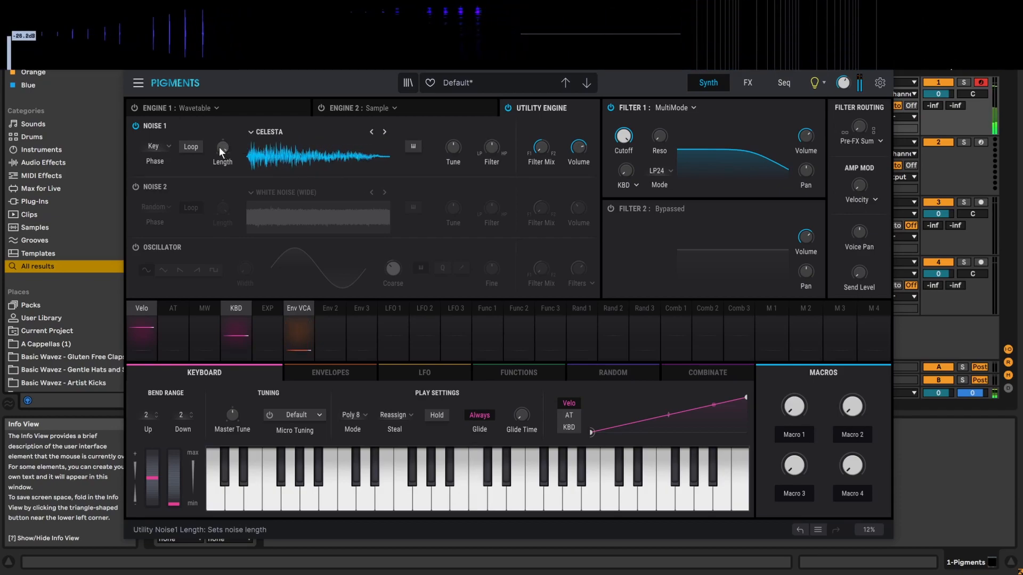
pyautogui.click(192, 149)
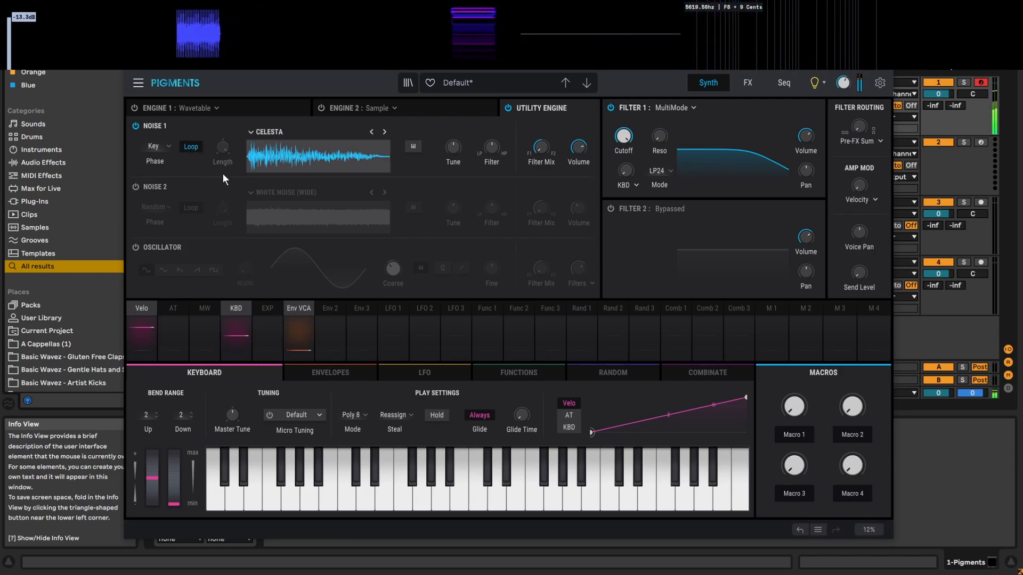
pyautogui.click(192, 148)
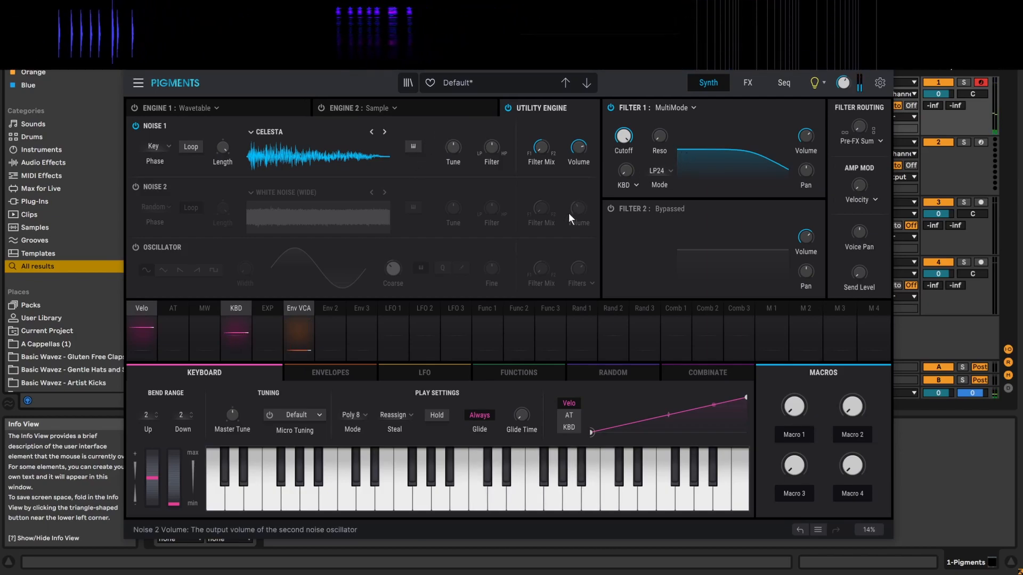
# Try tuning Noise 1 down to about -18 semitones and filtering it to about 87% HiPass, resetting both.
pyautogui.moveTo(453, 151)
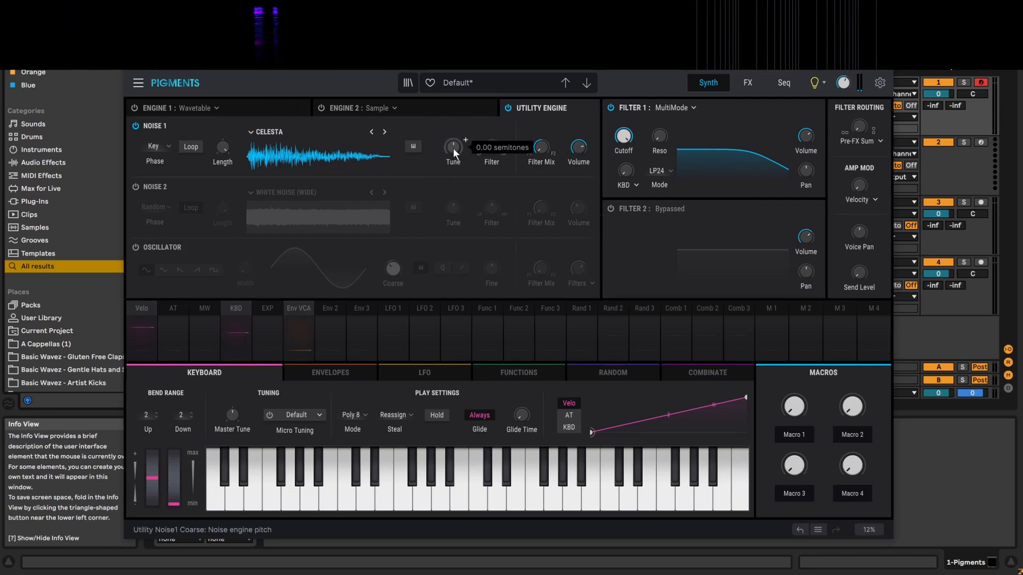
pyautogui.moveTo(454, 147); pyautogui.dragTo(446, 198)
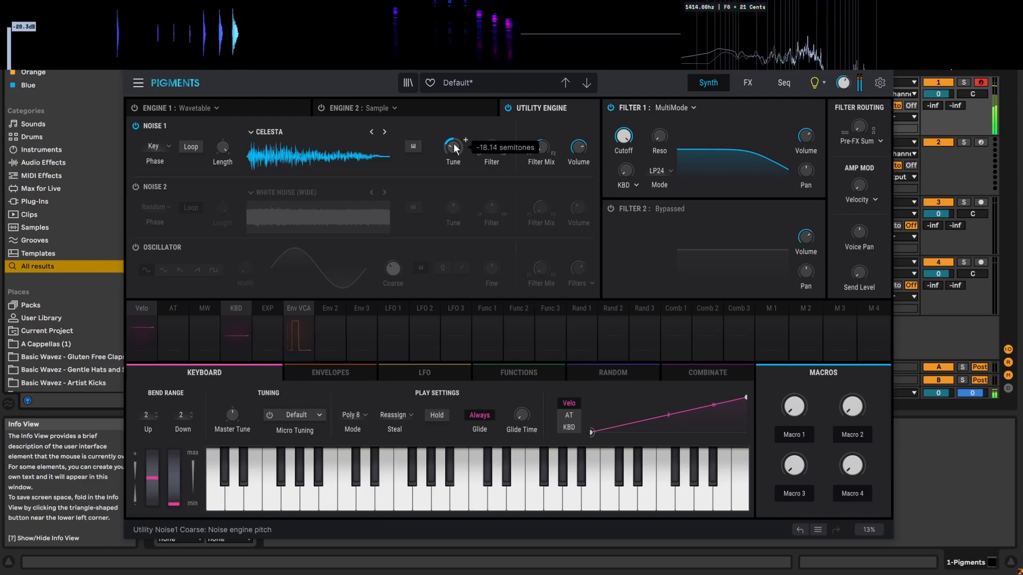
pyautogui.moveTo(493, 146)
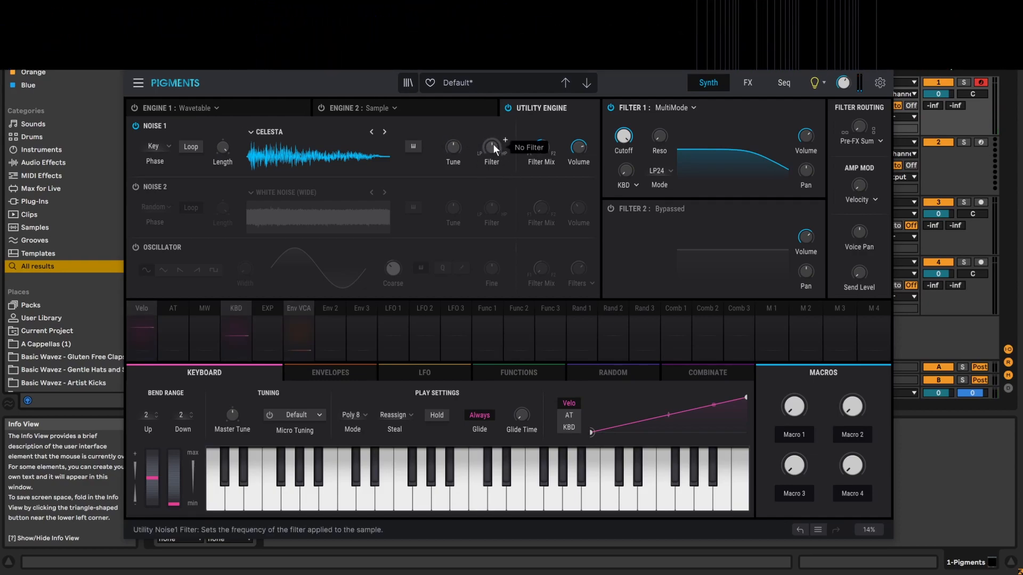
pyautogui.moveTo(494, 144); pyautogui.dragTo(494, 99)
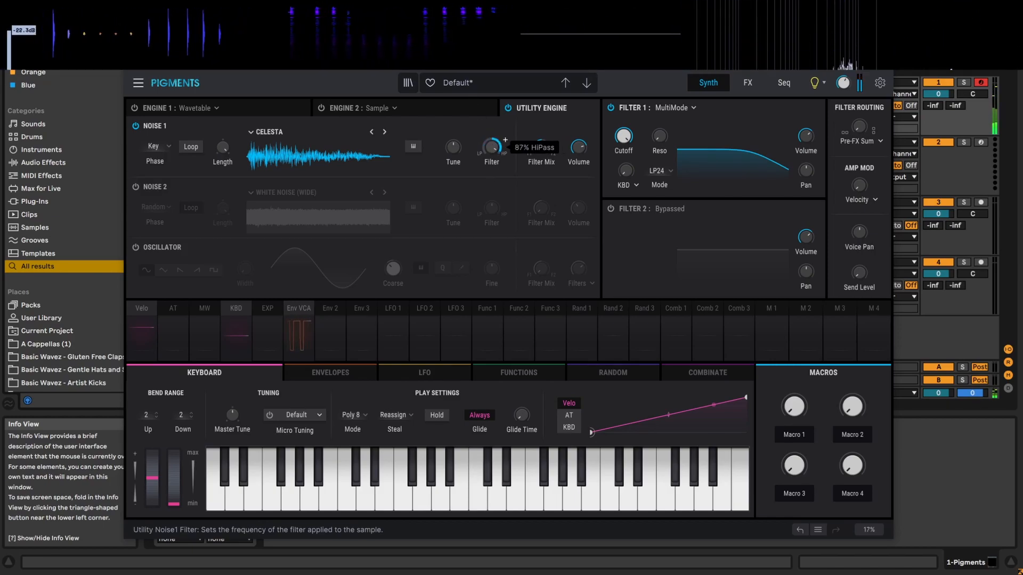
pyautogui.doubleClick(493, 146)
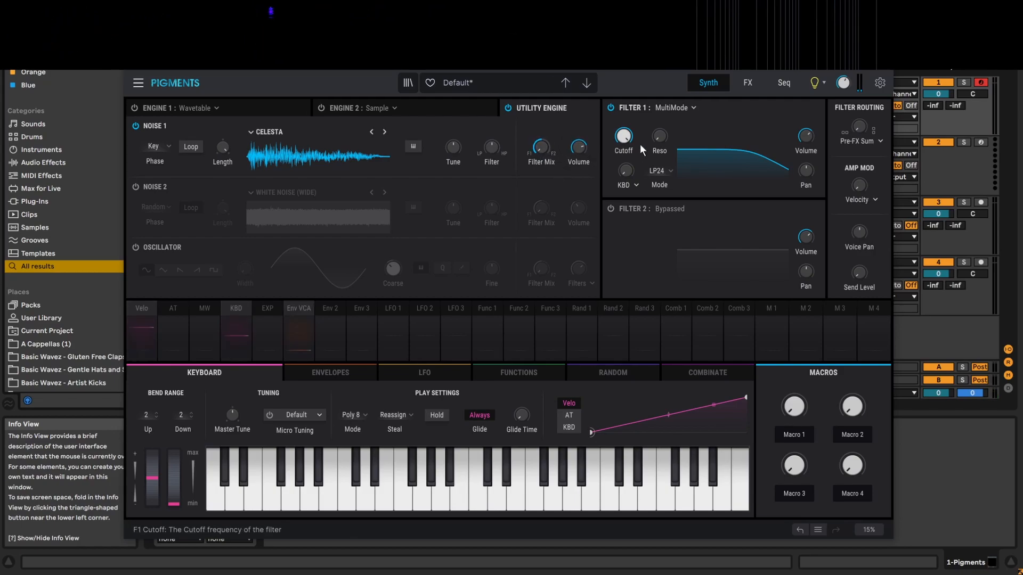
pyautogui.moveTo(542, 148)
pyautogui.mouseDown()
pyautogui.moveTo(541, 85)
pyautogui.moveTo(541, 148)
pyautogui.mouseUp()
pyautogui.moveTo(579, 144)
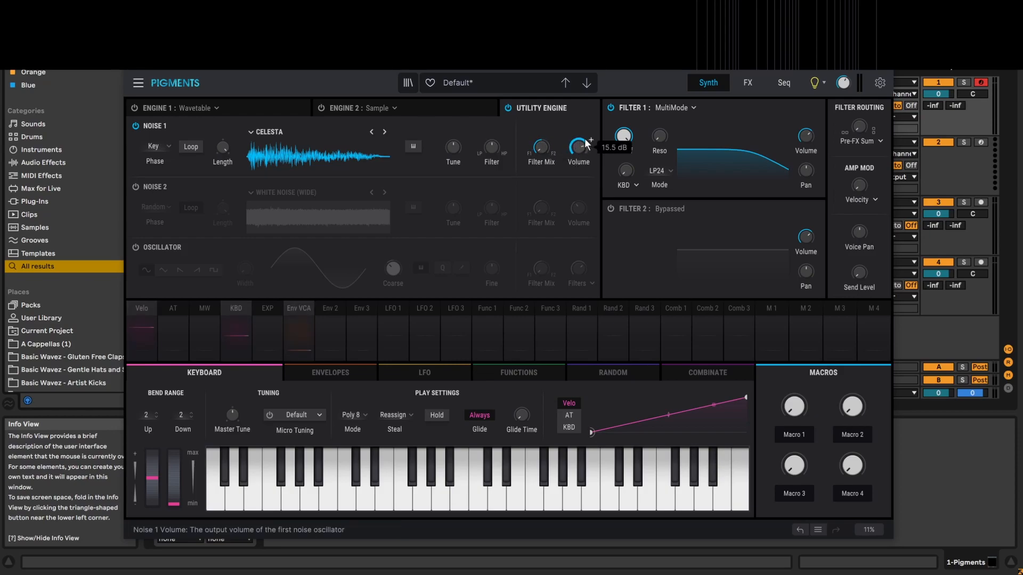
# Audition Noise 2, and leave only the utility engine's Oscillator on with both noise sources off.
pyautogui.click(136, 187)
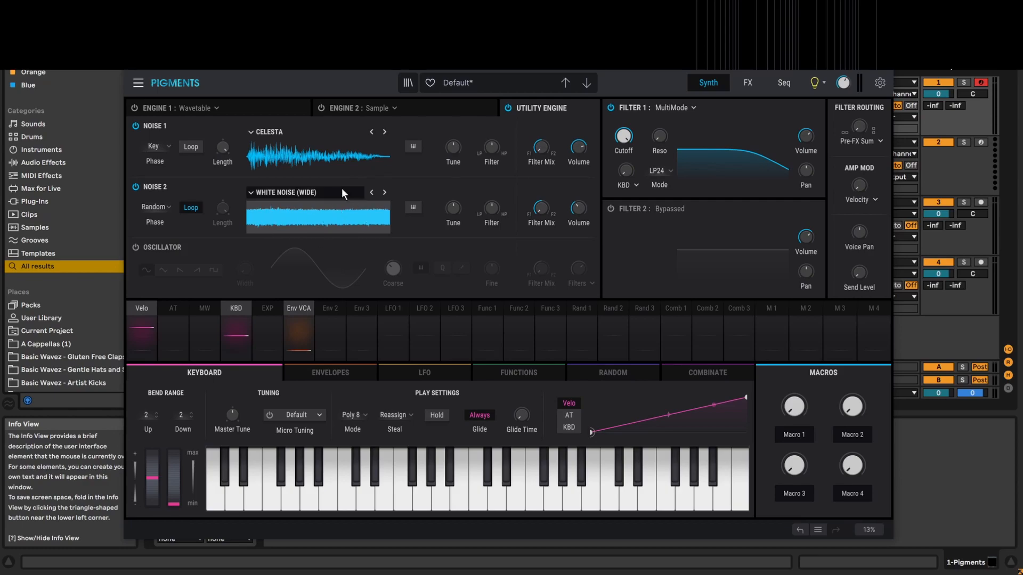
pyautogui.press('a')
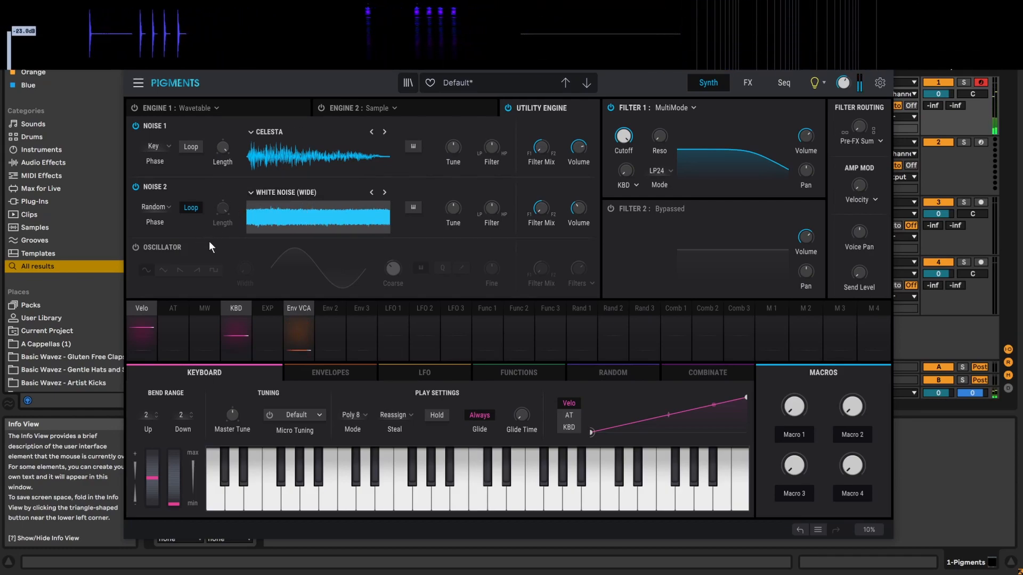
pyautogui.click(135, 247)
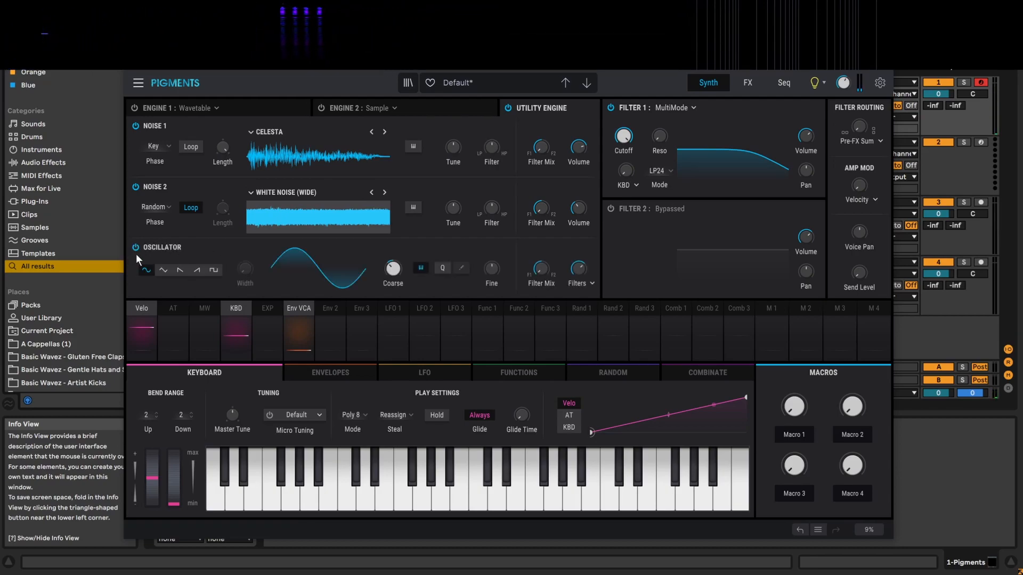
pyautogui.click(136, 187)
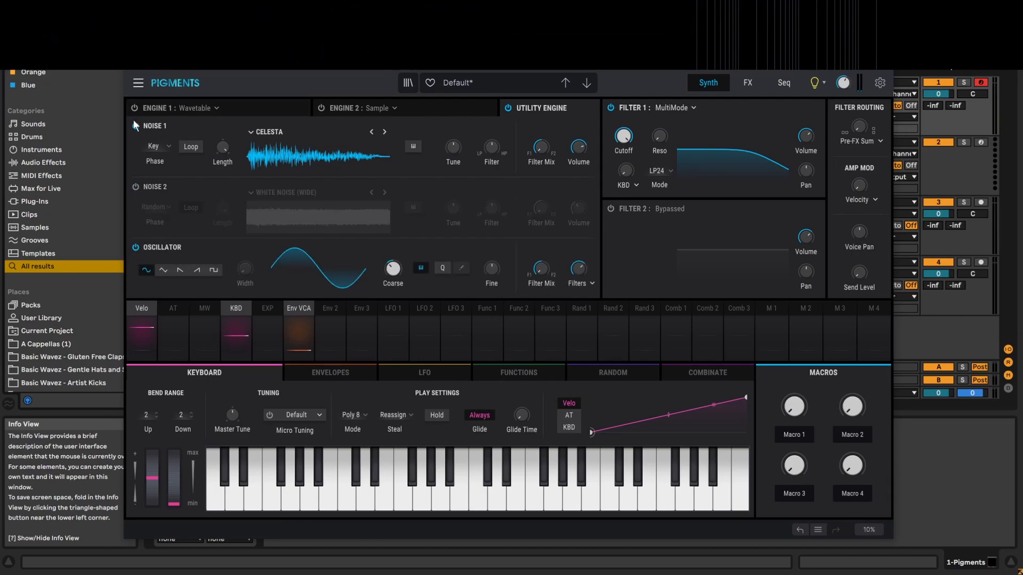
pyautogui.click(135, 126)
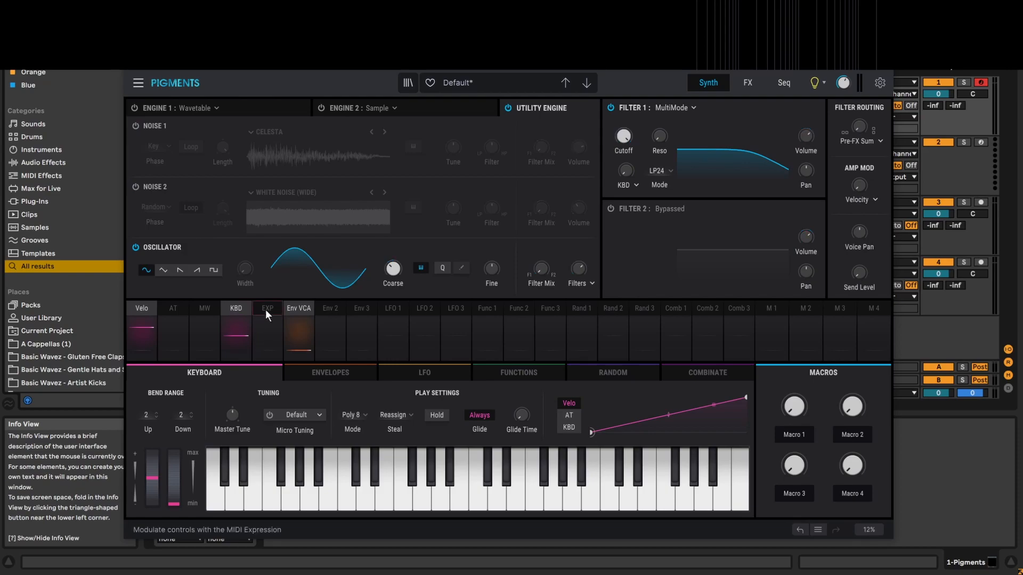
# Go through the Oscillator's triangle, sawtooth, ramp and square waveforms, and return to sine.
pyautogui.click(163, 270)
pyautogui.click(180, 269)
pyautogui.click(197, 269)
pyautogui.click(211, 270)
pyautogui.click(146, 270)
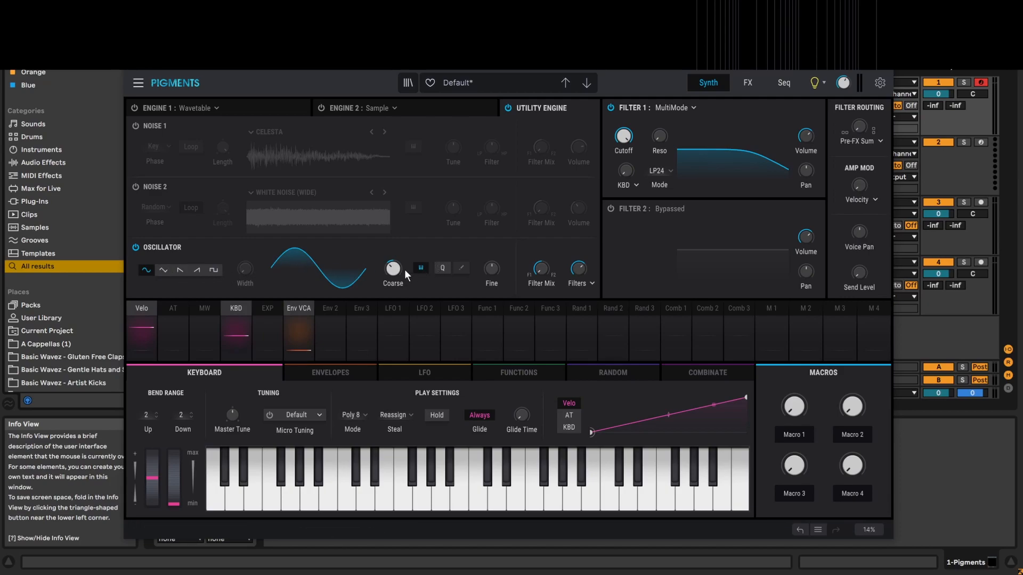
# Try the Oscillator's coarse tuning and the square waveform, and go back to sine.
pyautogui.moveTo(393, 268); pyautogui.dragTo(397, 275)
pyautogui.moveTo(393, 269)
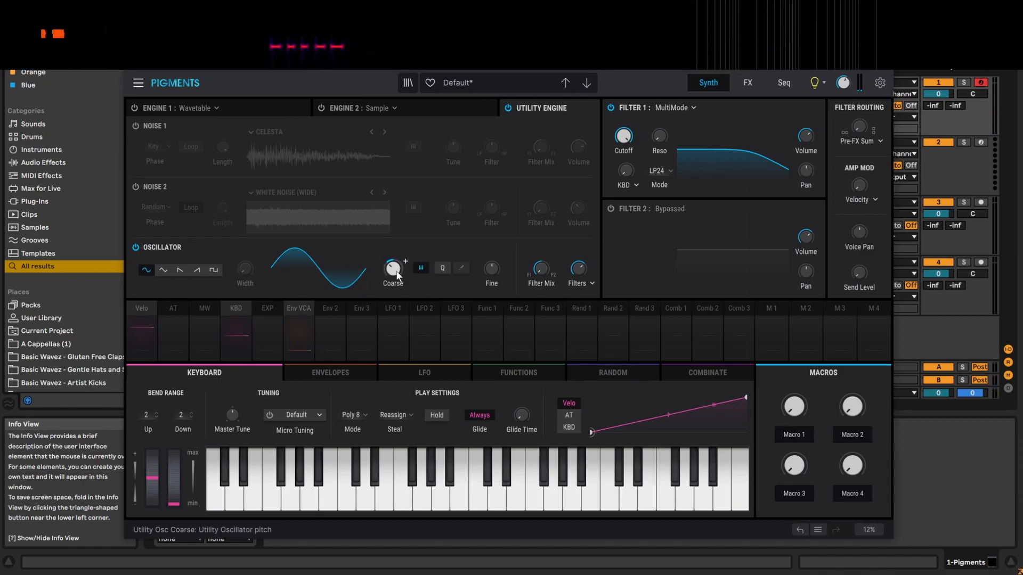
pyautogui.click(213, 270)
pyautogui.moveTo(242, 268)
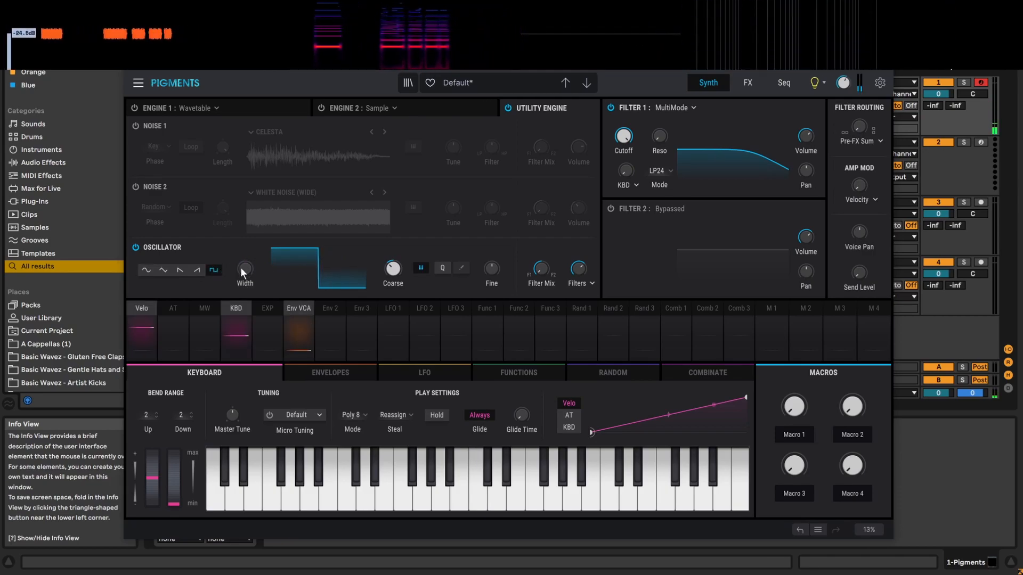
pyautogui.click(142, 270)
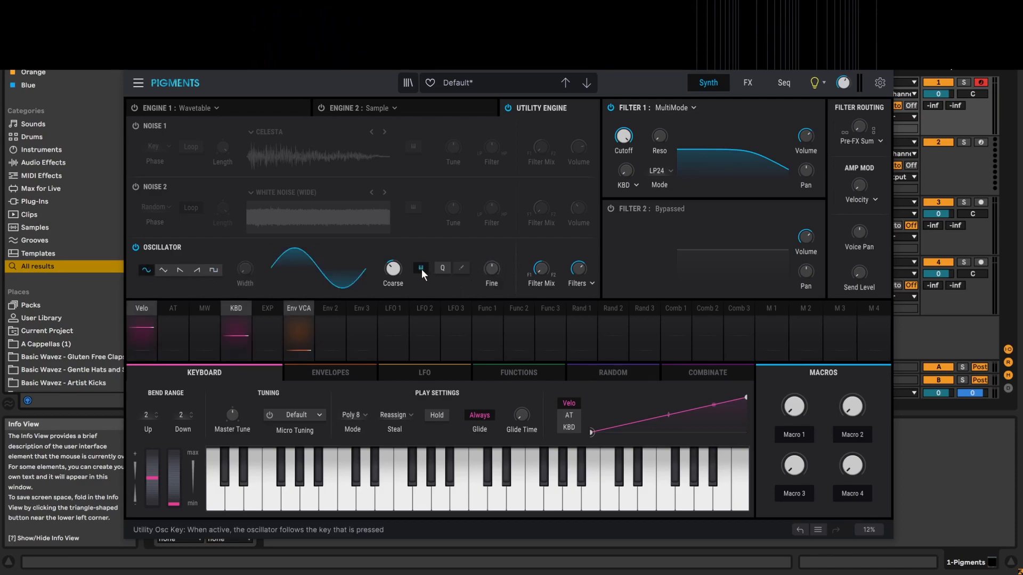
# Turn on the Oscillator's modulation quantize, open its note selection, and turn quantizing off again.
pyautogui.click(444, 268)
pyautogui.click(460, 268)
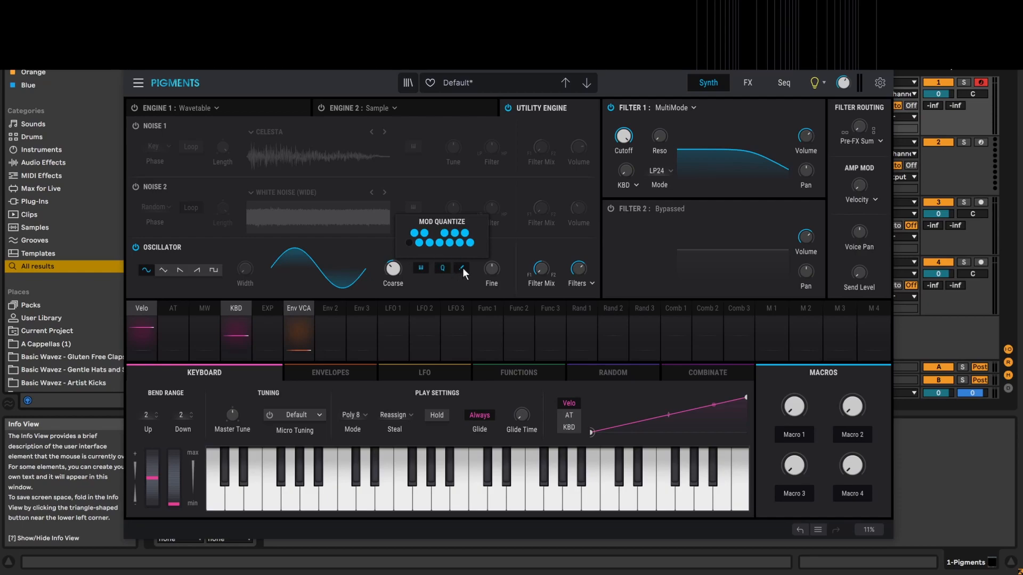
pyautogui.click(444, 269)
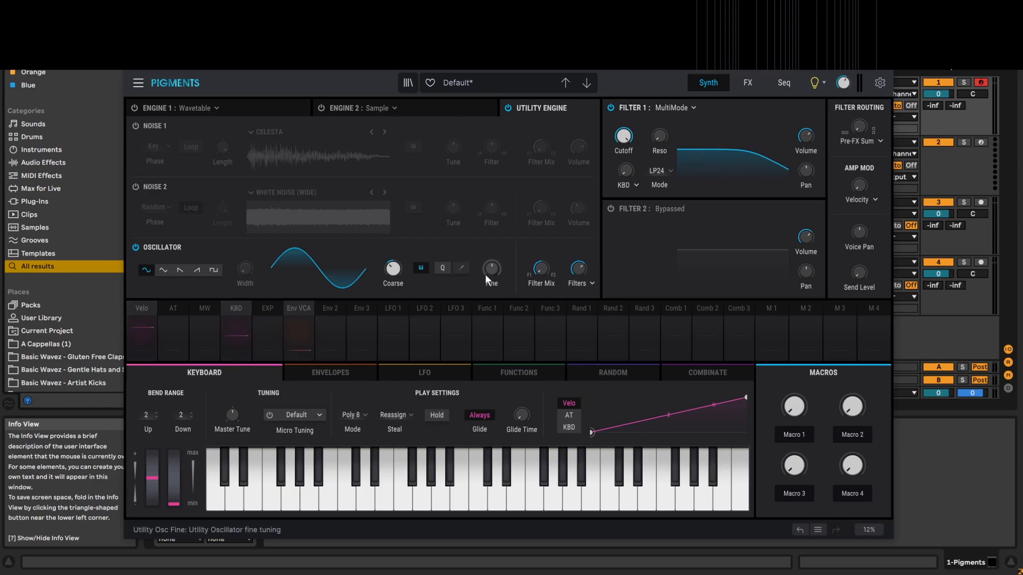
# Examine the Oscillator's fine tuning, filter mix, volume and output routing options.
pyautogui.moveTo(490, 269)
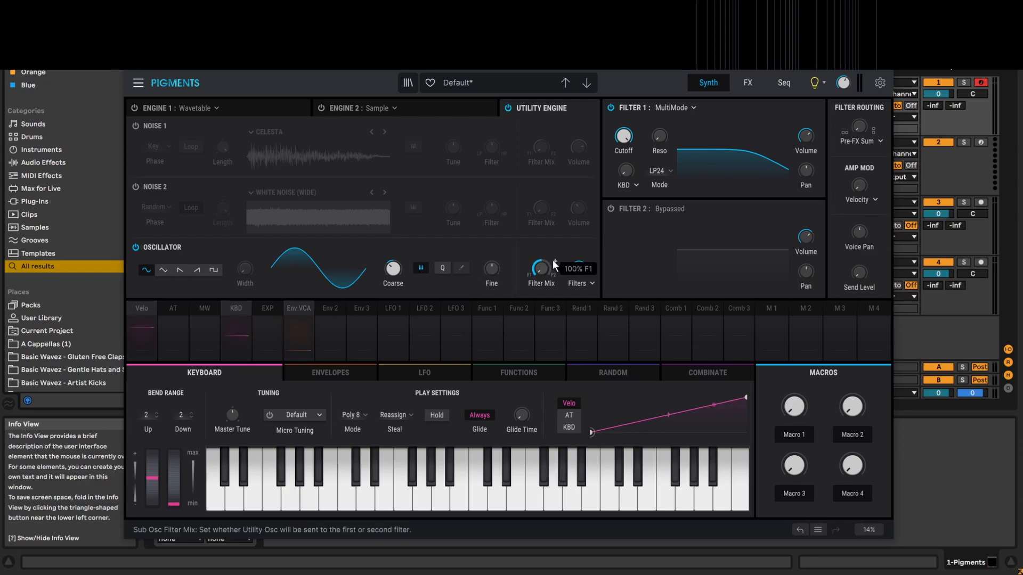
pyautogui.moveTo(581, 266)
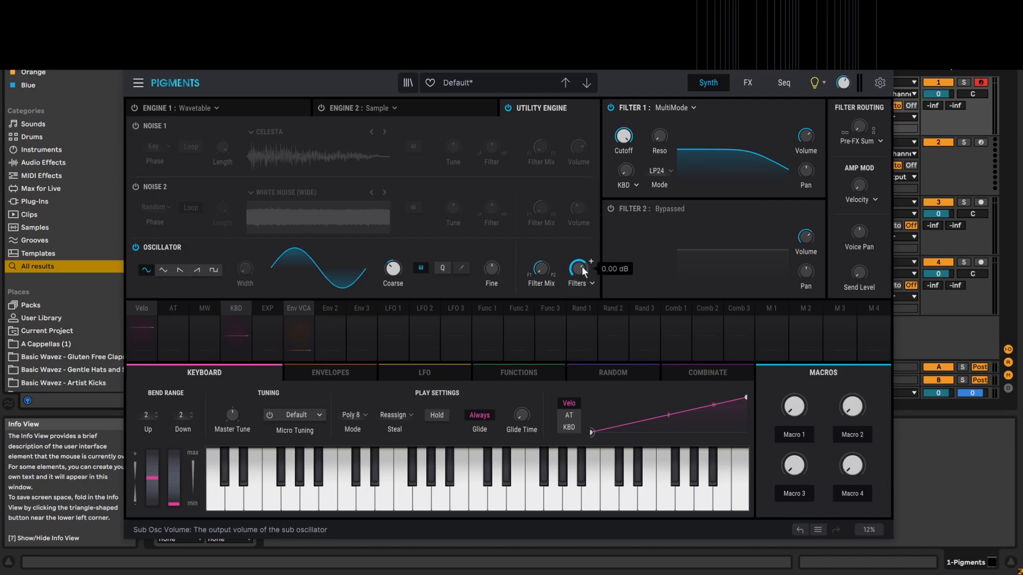
pyautogui.moveTo(583, 266)
pyautogui.mouseDown()
pyautogui.moveTo(582, 277)
pyautogui.moveTo(583, 267)
pyautogui.mouseUp()
pyautogui.click(592, 283)
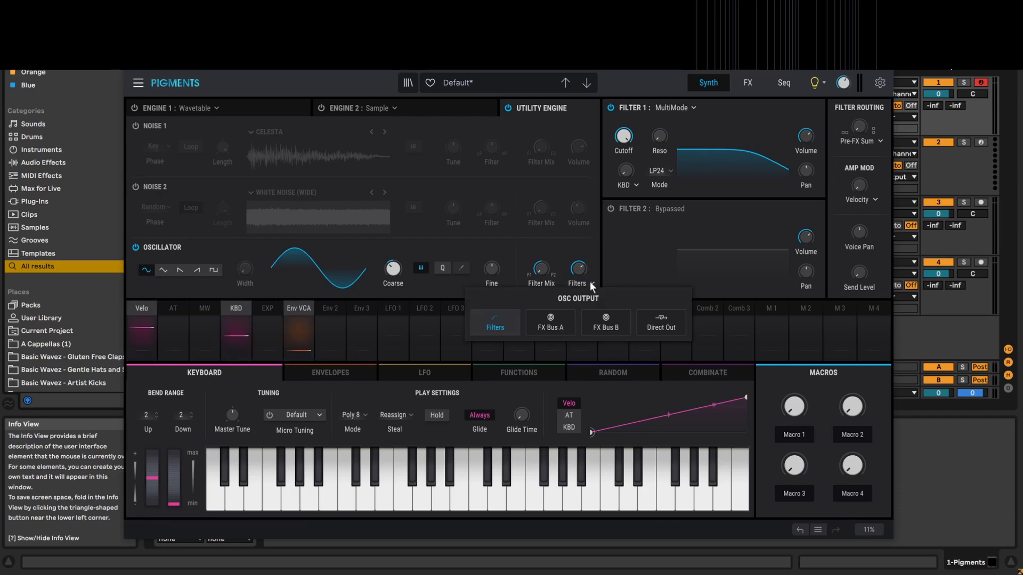
pyautogui.click(590, 281)
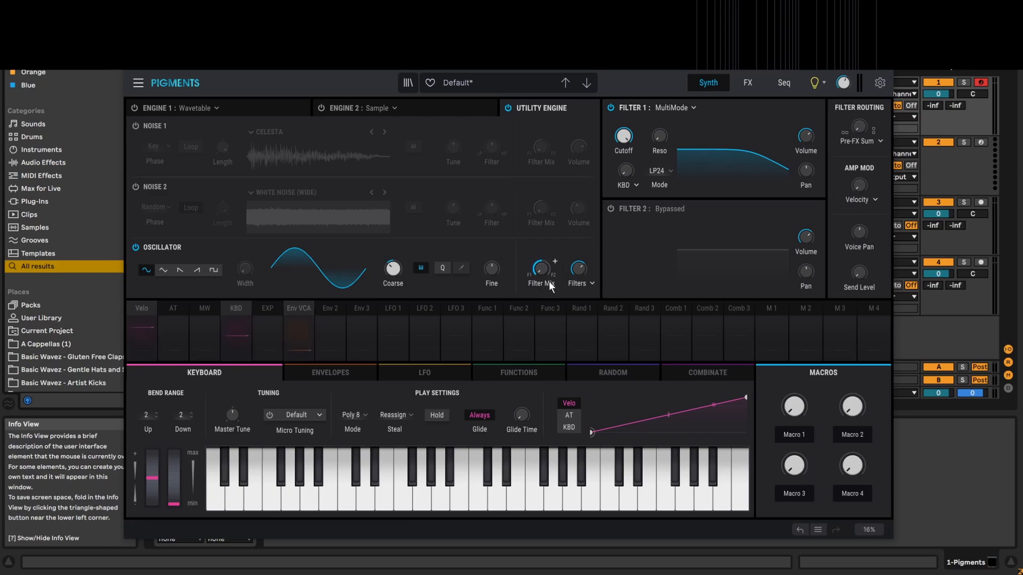
pyautogui.moveTo(541, 273); pyautogui.dragTo(541, 240)
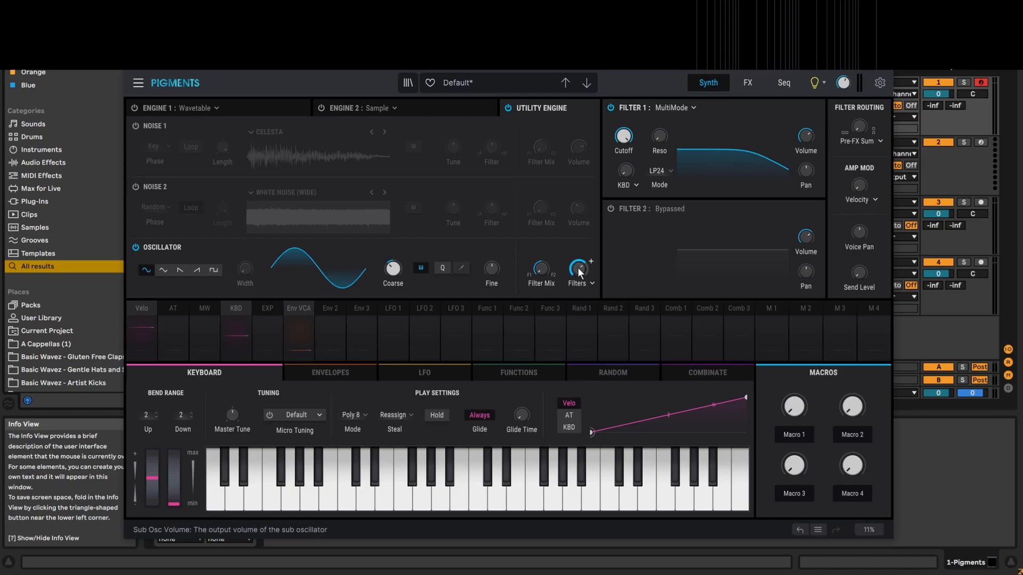
pyautogui.moveTo(587, 276)
pyautogui.moveTo(586, 276); pyautogui.dragTo(590, 281)
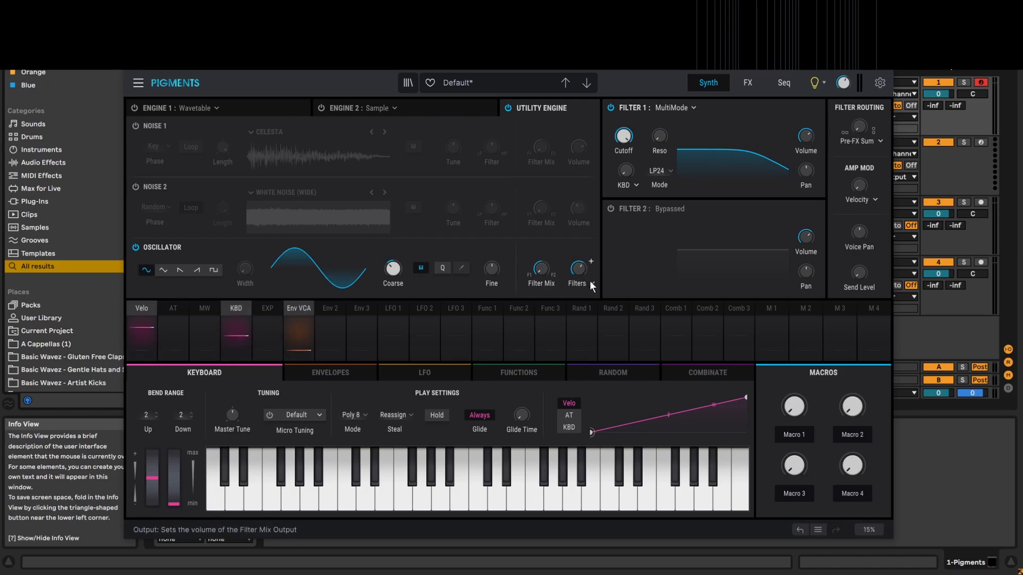
# Route the Oscillator's output to Direct Out and adjust its volume.
pyautogui.click(590, 281)
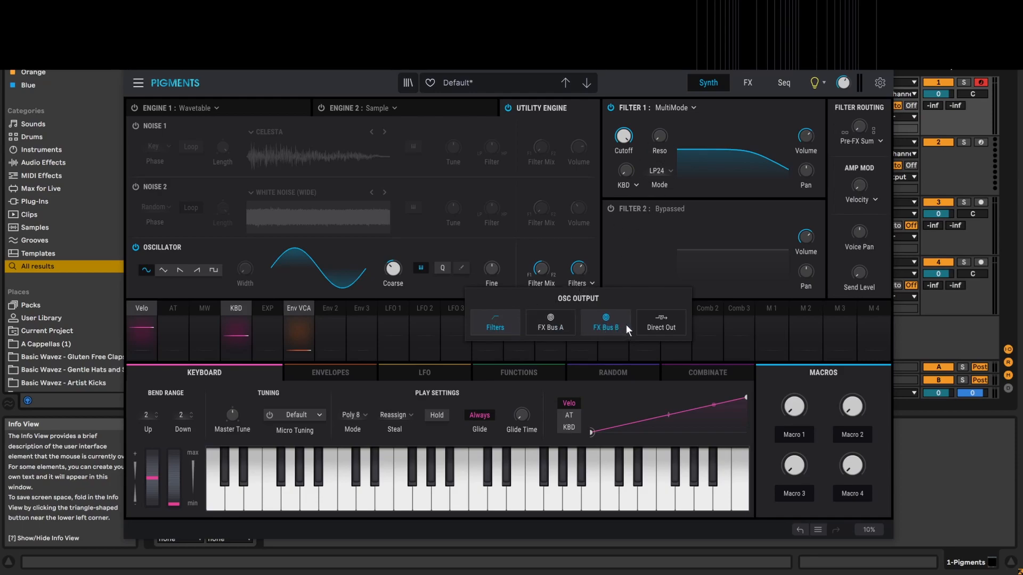
pyautogui.click(657, 321)
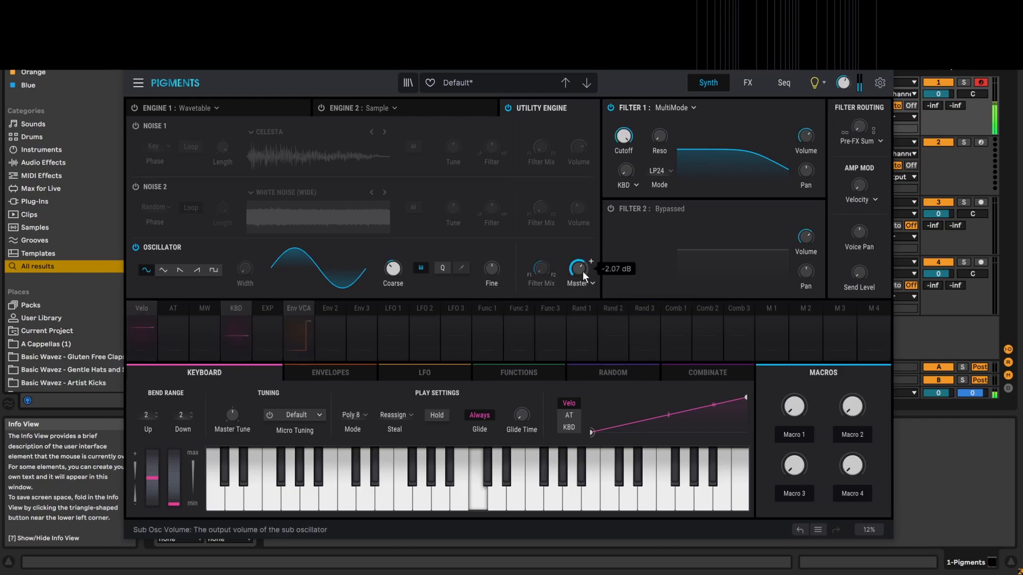
pyautogui.moveTo(580, 271); pyautogui.dragTo(581, 253)
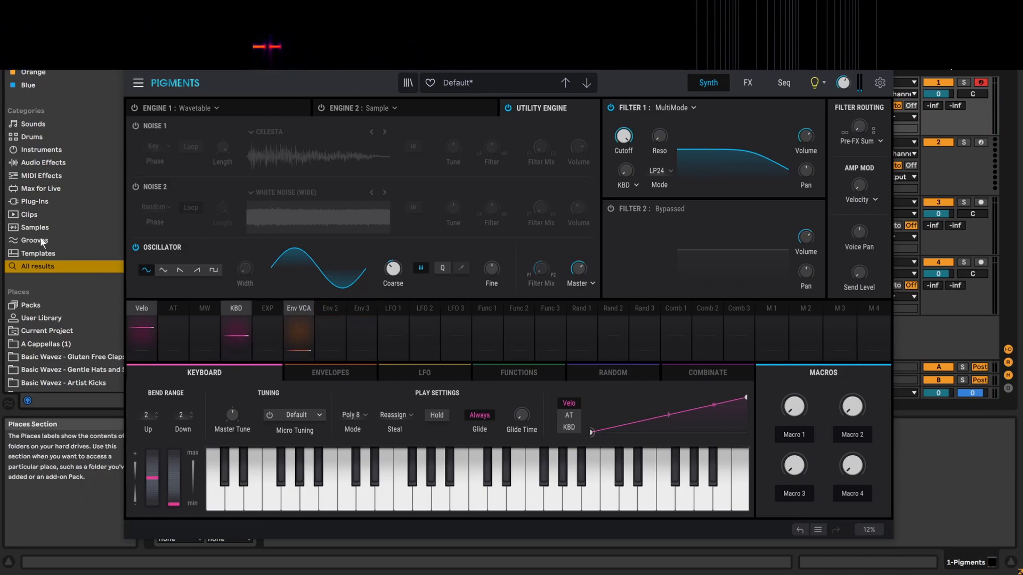
# Check the Oscillator's output routing, keeping Direct Out, and look at Engine 1's filter mix control.
pyautogui.click(590, 284)
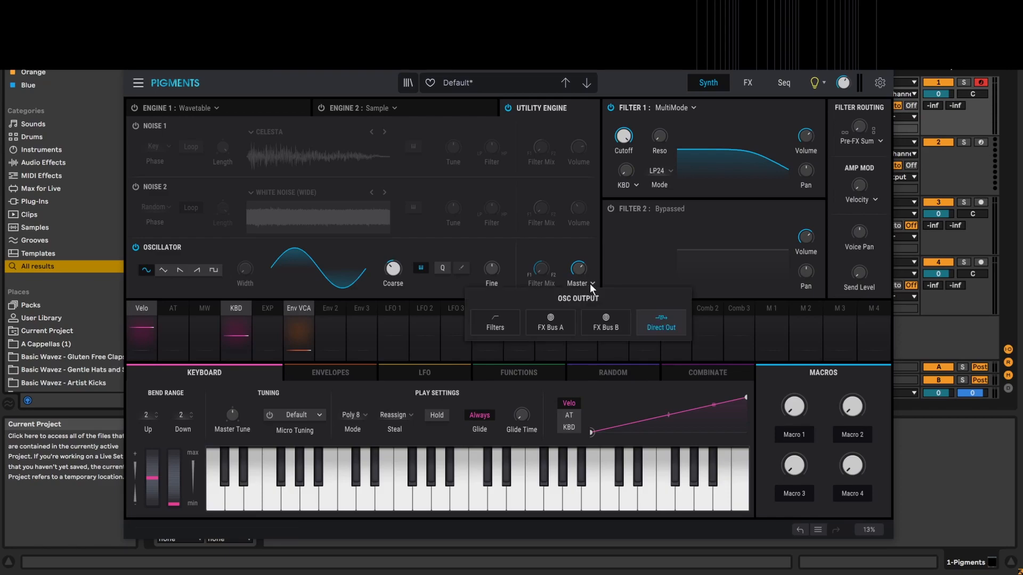
pyautogui.click(658, 322)
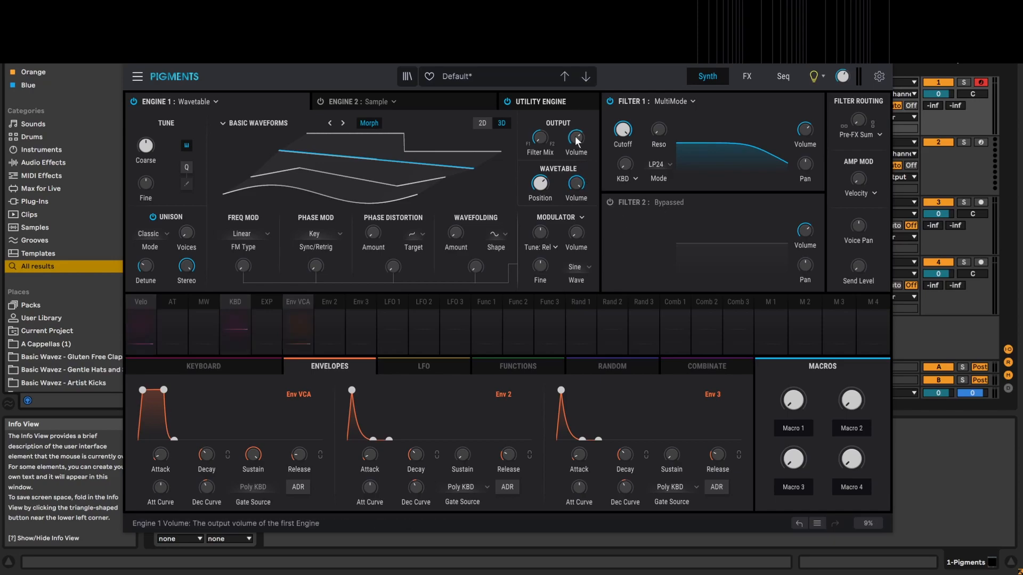
pyautogui.moveTo(542, 135)
pyautogui.mouseDown()
pyautogui.moveTo(540, 189)
pyautogui.moveTo(540, 138)
pyautogui.mouseUp()
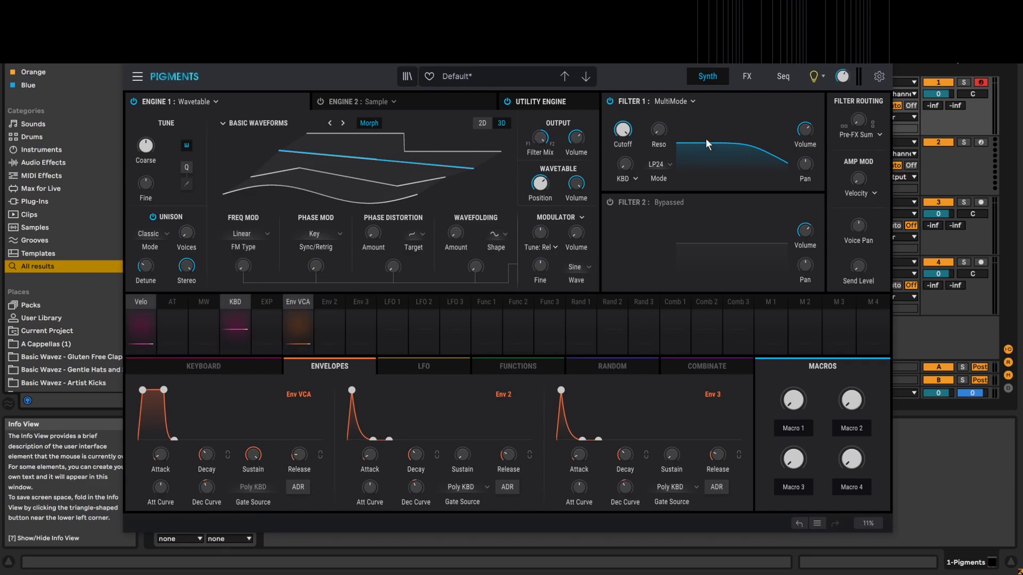
# Toggle Filter 2 on and off again, and view the list of filter types for Filter 1.
pyautogui.click(612, 200)
pyautogui.click(612, 200)
pyautogui.click(690, 102)
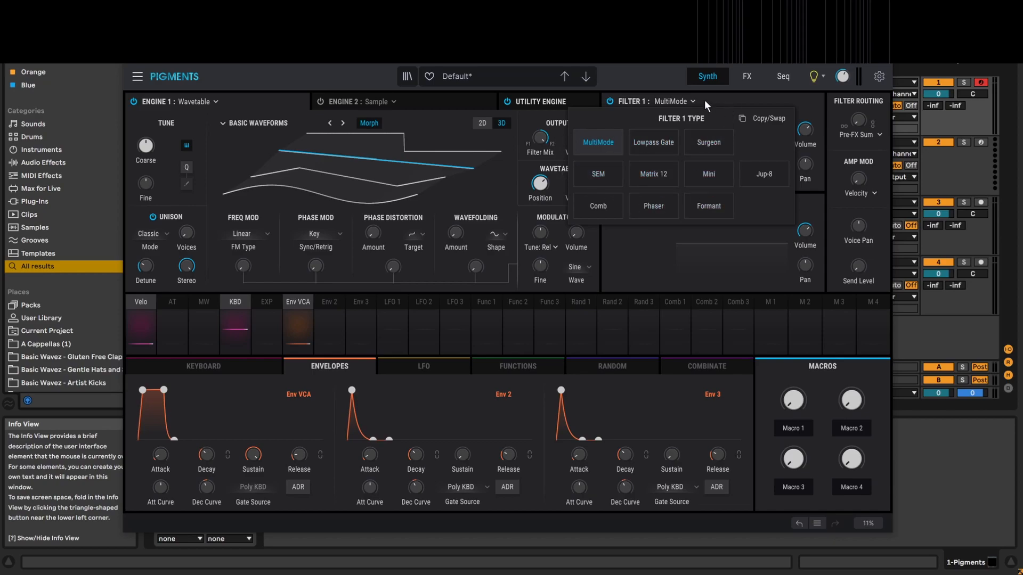
pyautogui.click(688, 100)
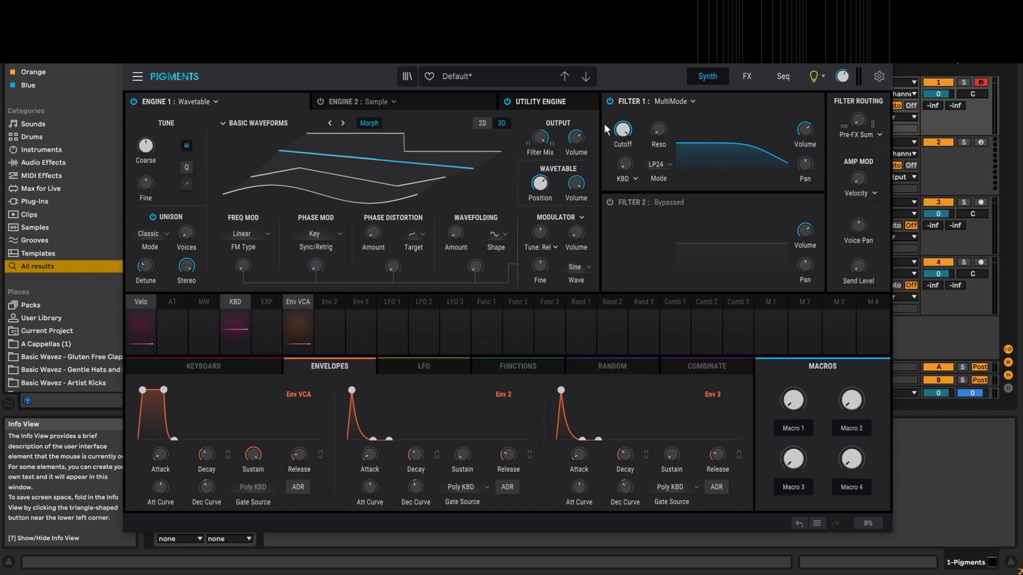
# Examine Filter 1's MultiMode slope options and its FM source options.
pyautogui.click(664, 163)
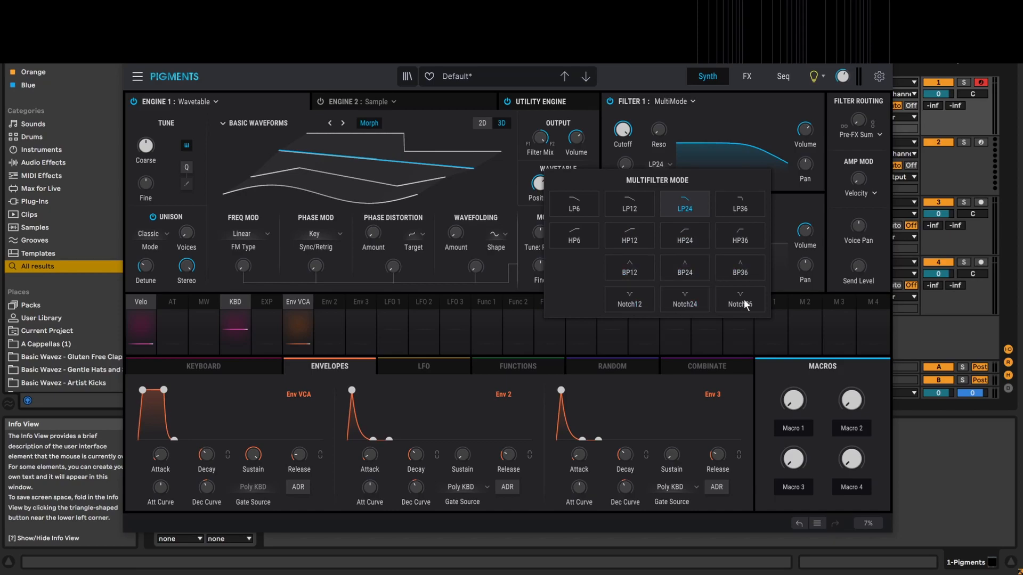
pyautogui.click(677, 130)
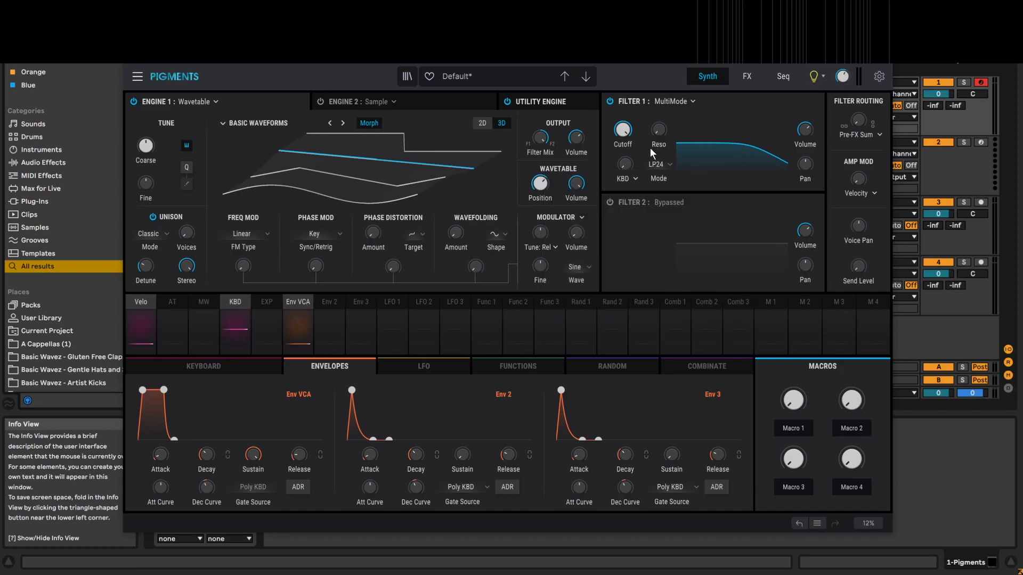
pyautogui.click(632, 177)
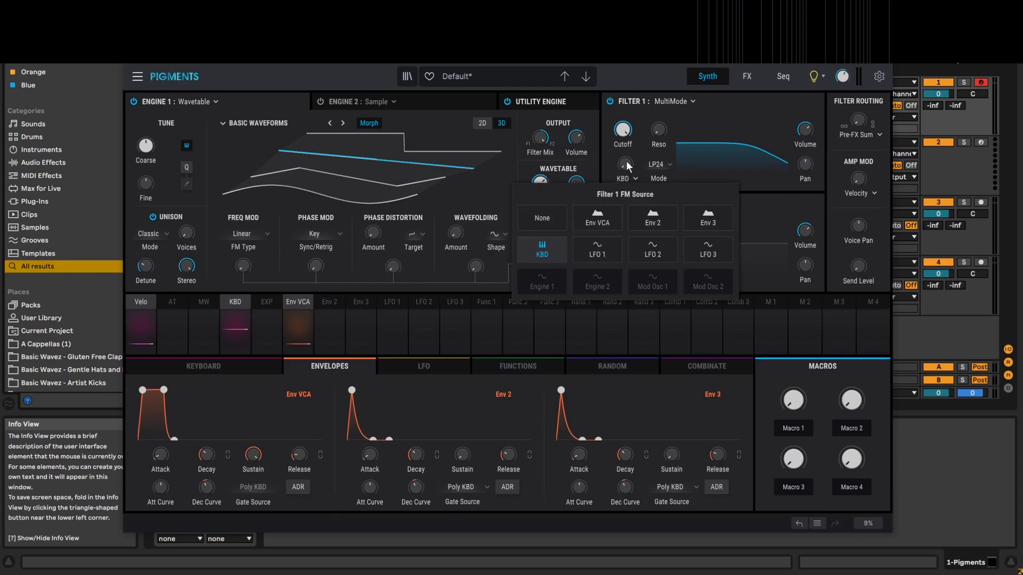
pyautogui.click(626, 165)
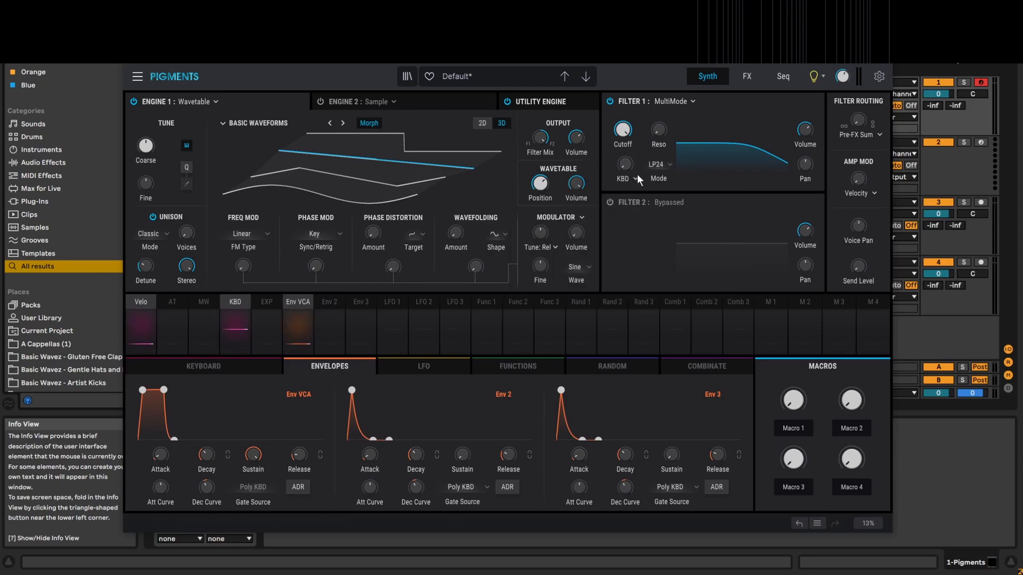
# Set Filter 1's FM source to Env 2 and modulate its FM amount with Env 2 at 0.89.
pyautogui.click(632, 177)
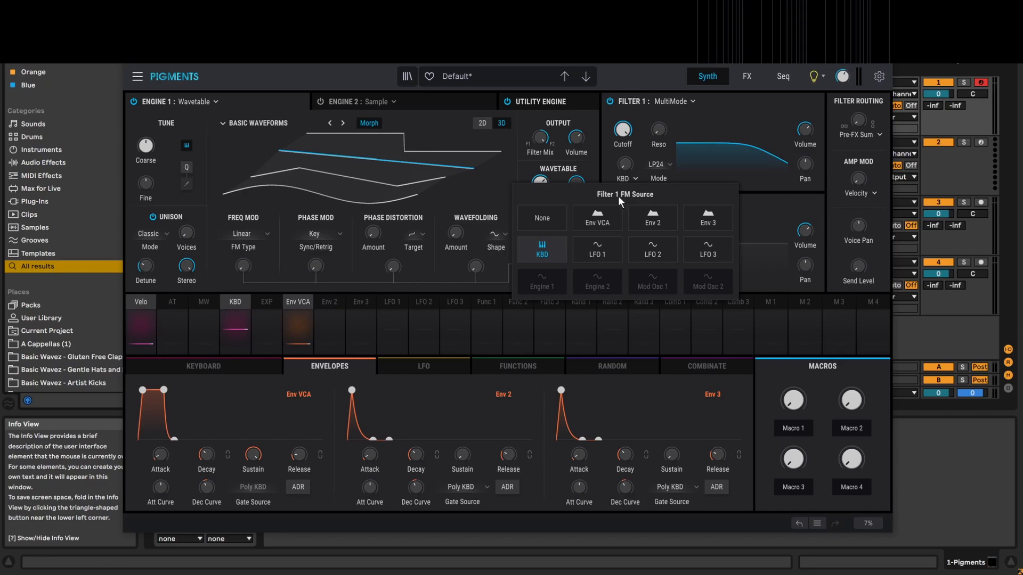
pyautogui.click(650, 224)
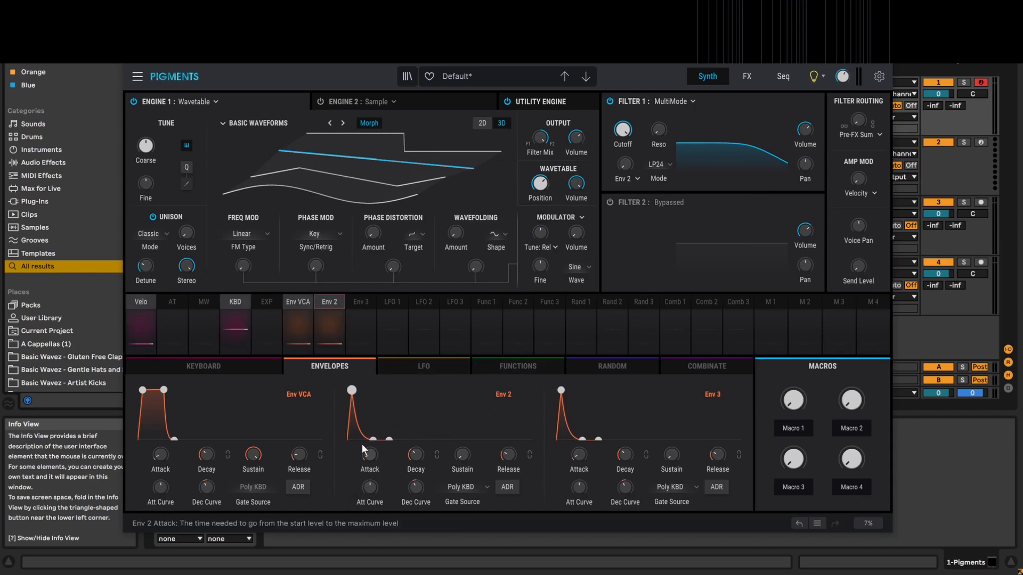
pyautogui.moveTo(625, 163)
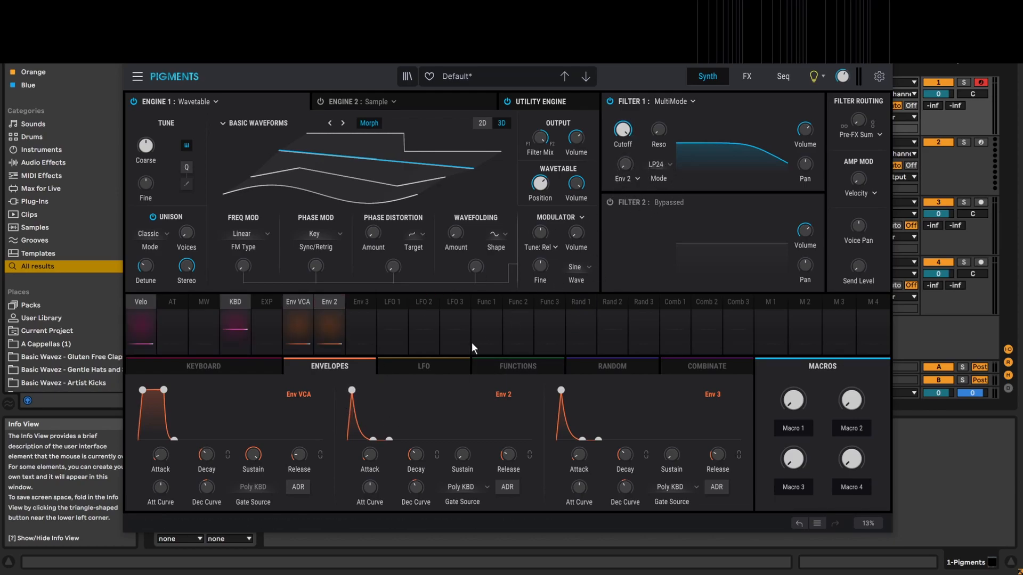
pyautogui.click(329, 301)
pyautogui.moveTo(624, 171); pyautogui.dragTo(625, 161)
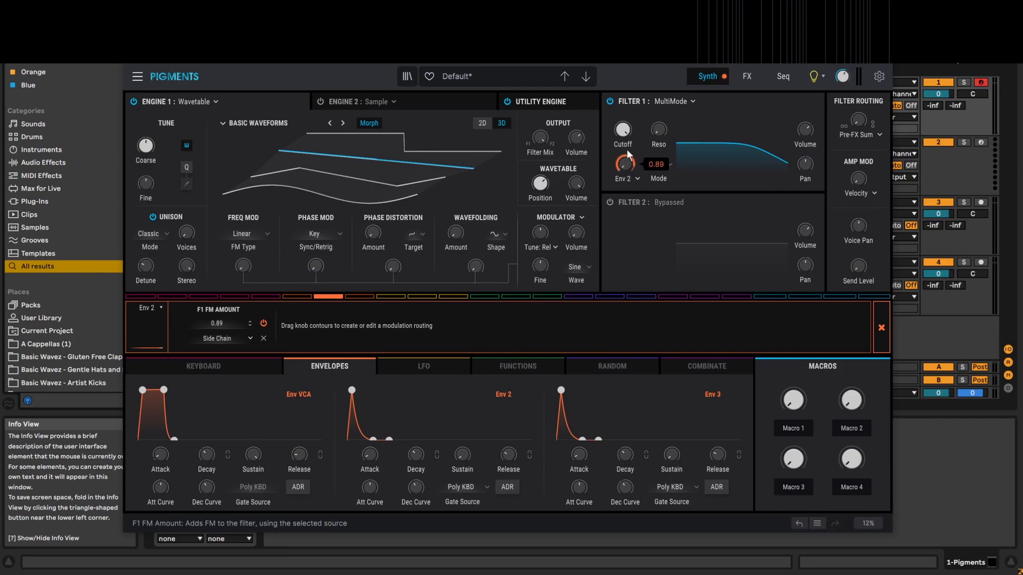
# Lower Filter 1's cutoff to about 199 Hz and set Env 2's modulation of the FM amount to 0.68.
pyautogui.moveTo(622, 129)
pyautogui.mouseDown()
pyautogui.moveTo(623, 149)
pyautogui.moveTo(625, 129)
pyautogui.mouseUp()
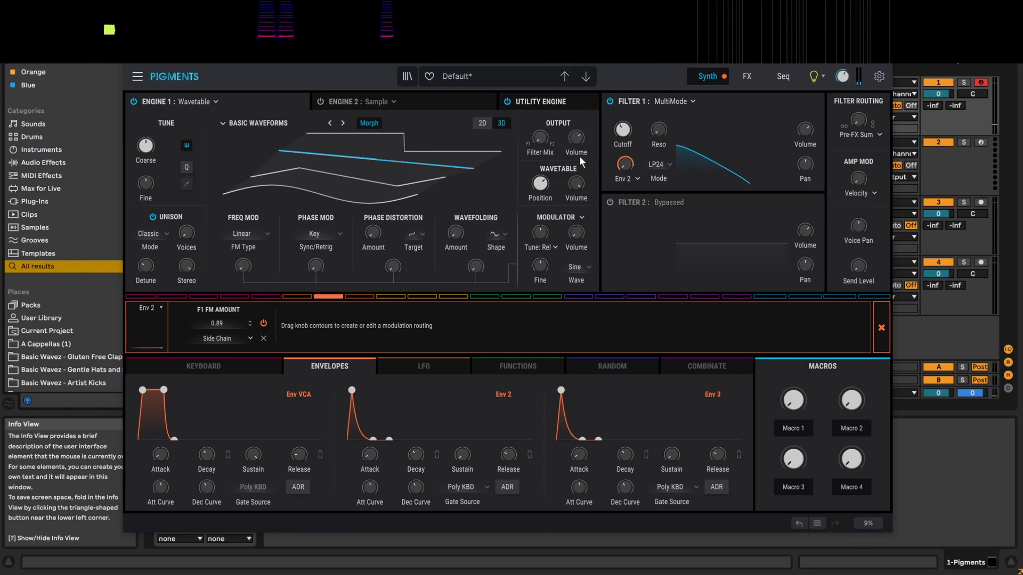
pyautogui.moveTo(622, 160); pyautogui.dragTo(616, 172)
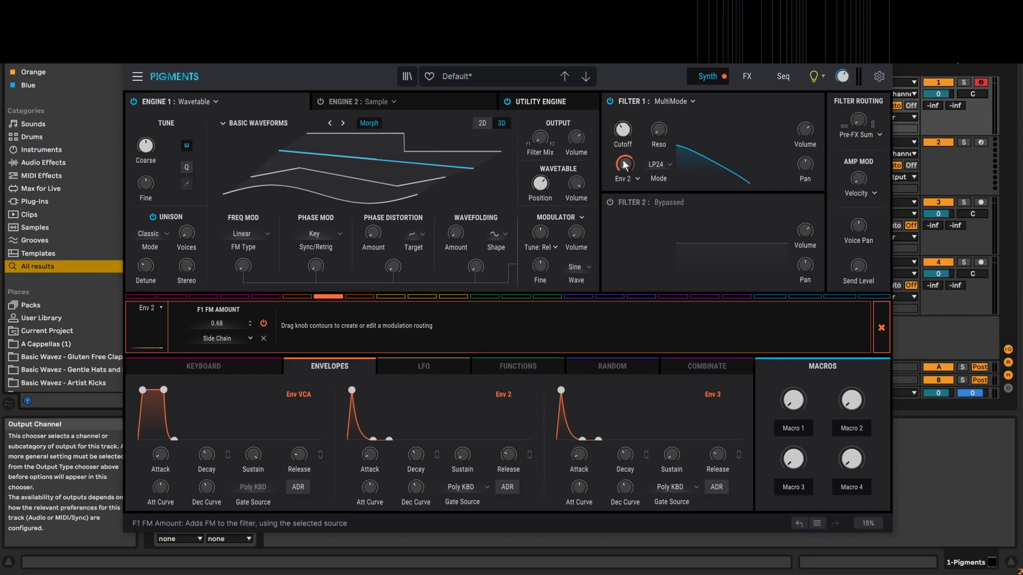
pyautogui.moveTo(624, 132)
pyautogui.mouseDown()
pyautogui.moveTo(624, 122)
pyautogui.moveTo(624, 133)
pyautogui.mouseUp()
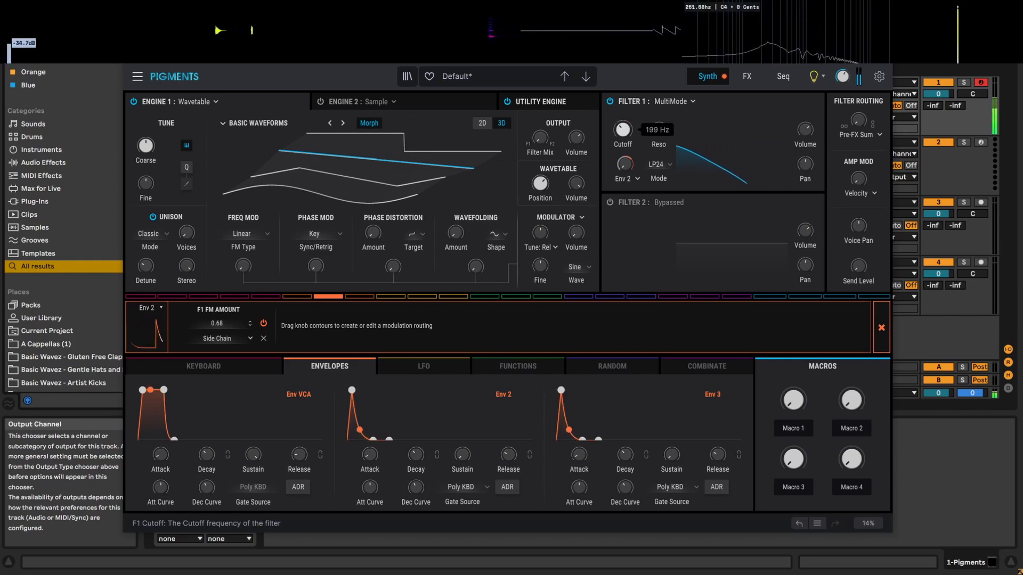
# Lengthen Env 2's decay to about 735 ms and try out Filter 1's resonance.
pyautogui.moveTo(417, 452); pyautogui.dragTo(420, 440)
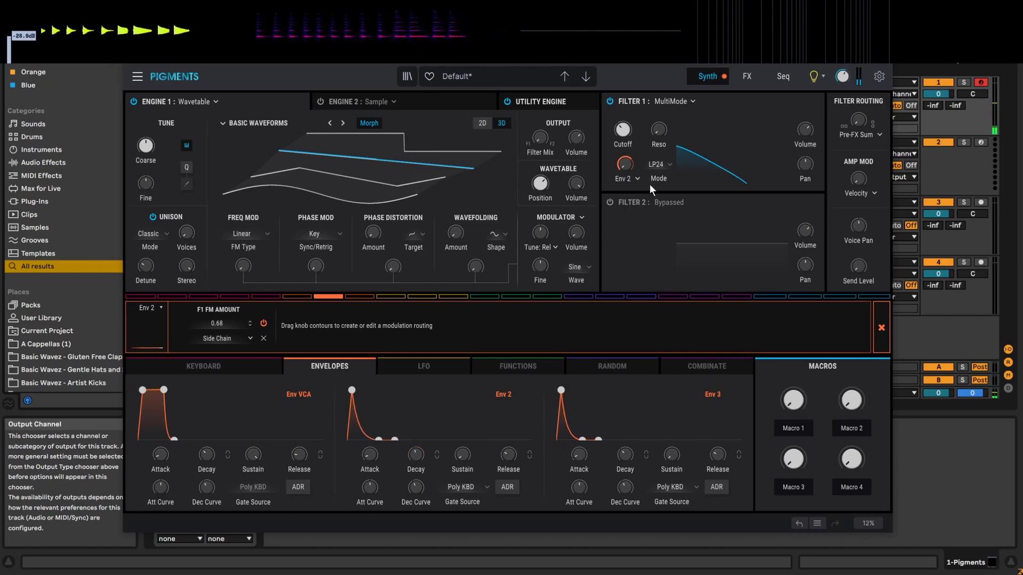
pyautogui.moveTo(660, 130); pyautogui.dragTo(661, 152)
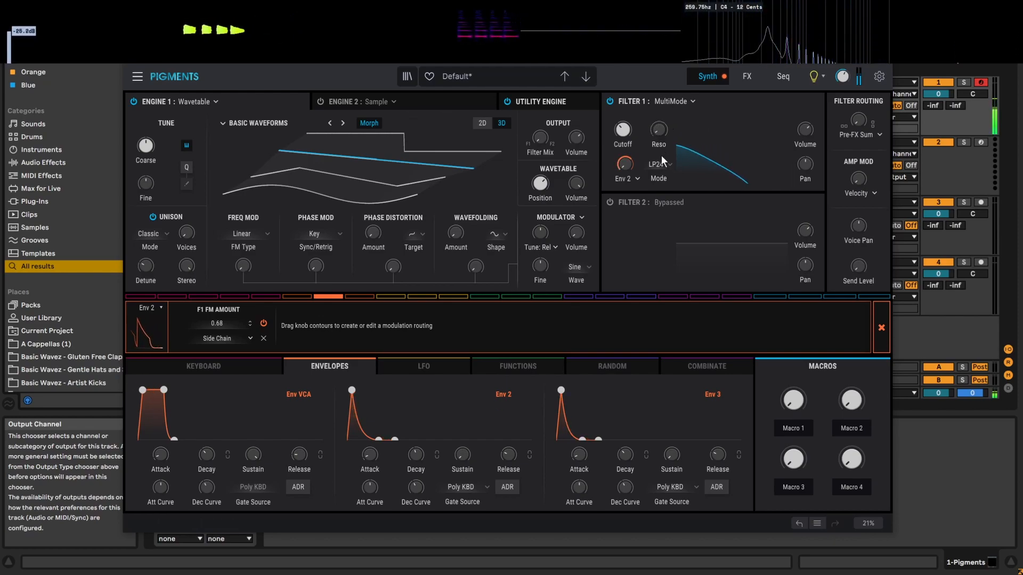
# Change Filter 1's type to Lowpass Gate and turn its level all the way down.
pyautogui.click(691, 101)
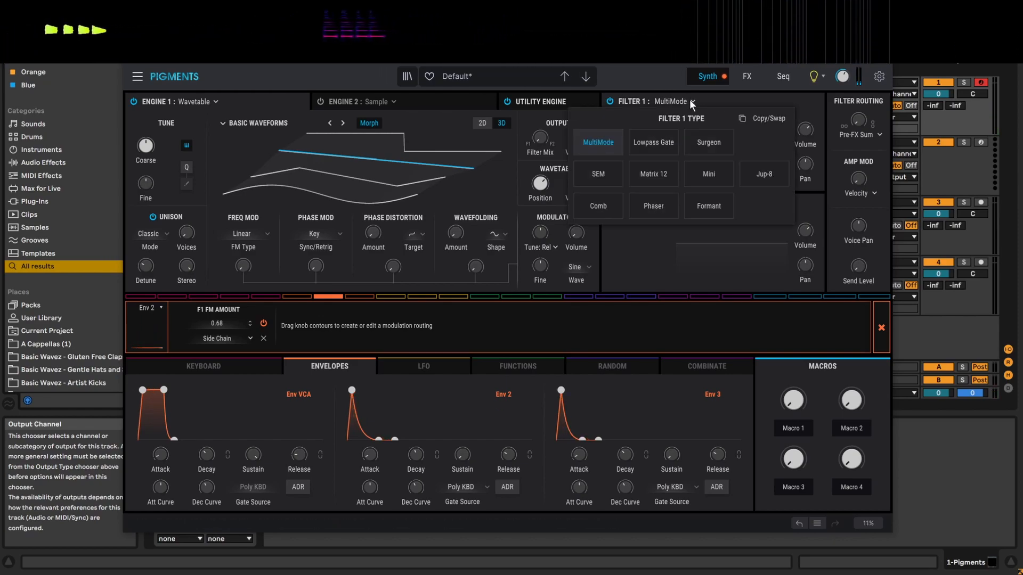
pyautogui.click(666, 138)
pyautogui.moveTo(616, 120)
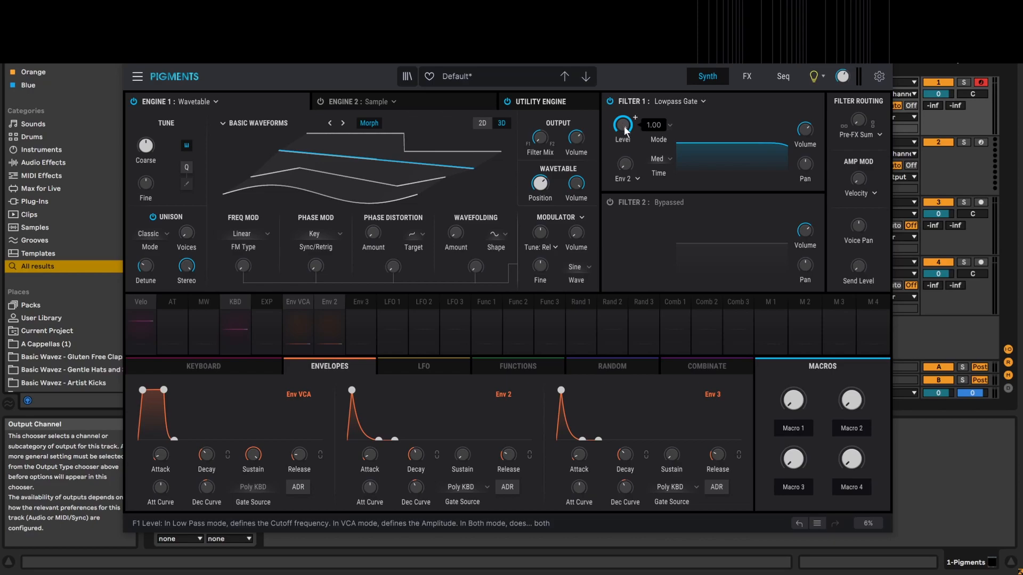
pyautogui.moveTo(622, 121); pyautogui.dragTo(622, 166)
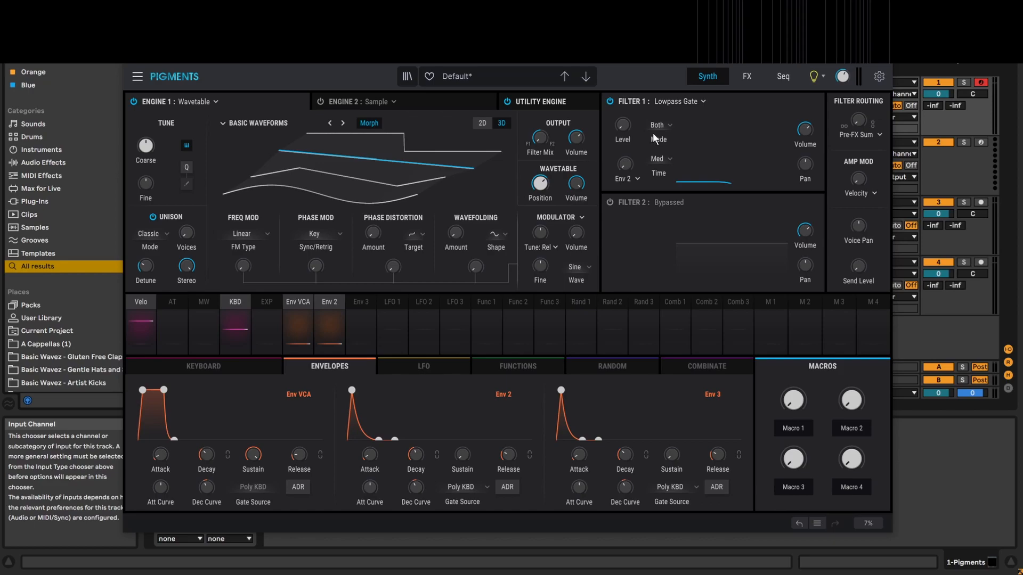
# Try the Lowpass Gate's VCA and Low Pass modes at different levels, and return to Both with the level fully down.
pyautogui.click(665, 122)
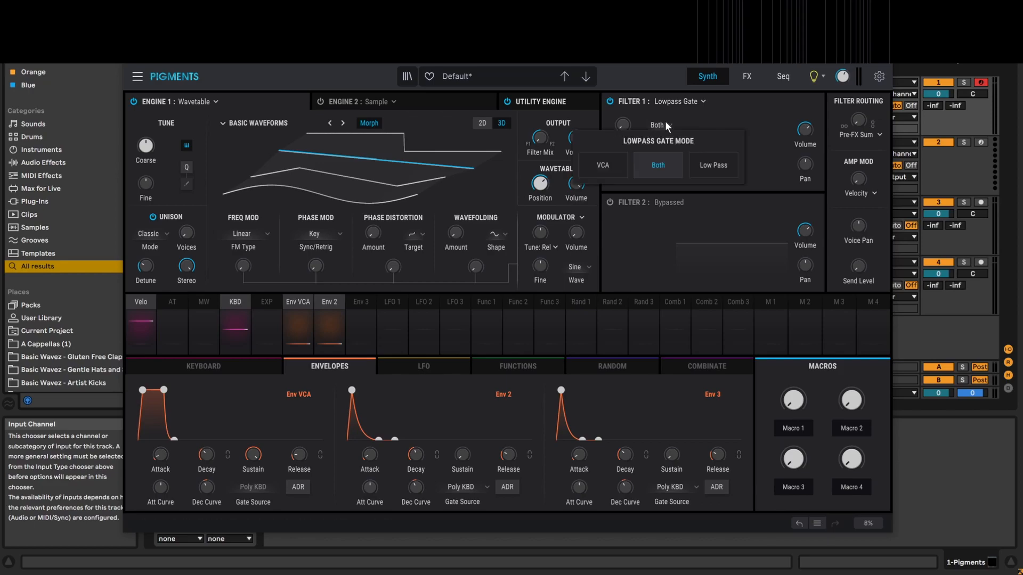
pyautogui.click(616, 167)
pyautogui.moveTo(622, 125); pyautogui.dragTo(623, 151)
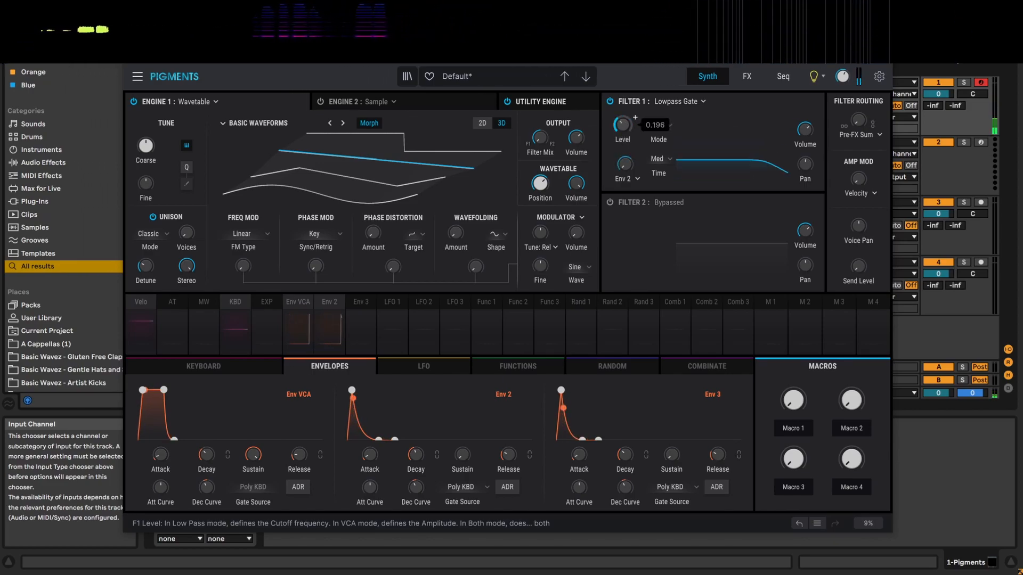
pyautogui.click(672, 124)
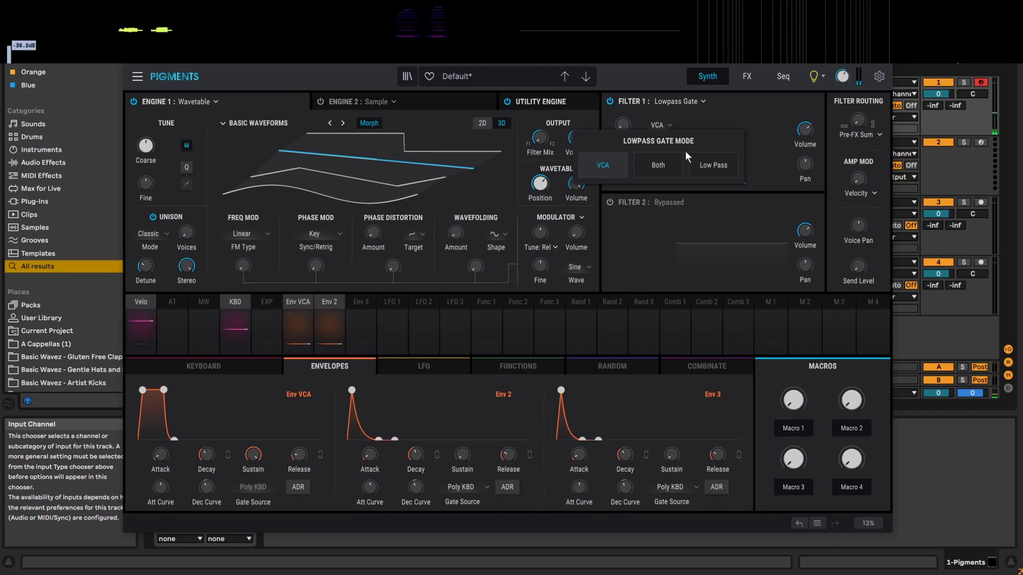
pyautogui.click(705, 161)
pyautogui.moveTo(629, 123); pyautogui.dragTo(629, 92)
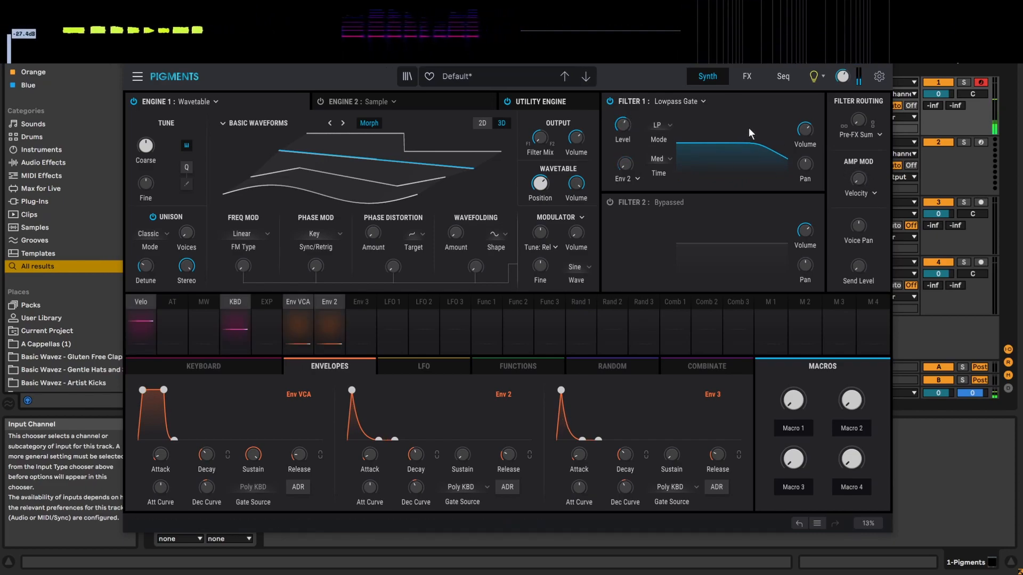
pyautogui.click(659, 123)
pyautogui.click(661, 157)
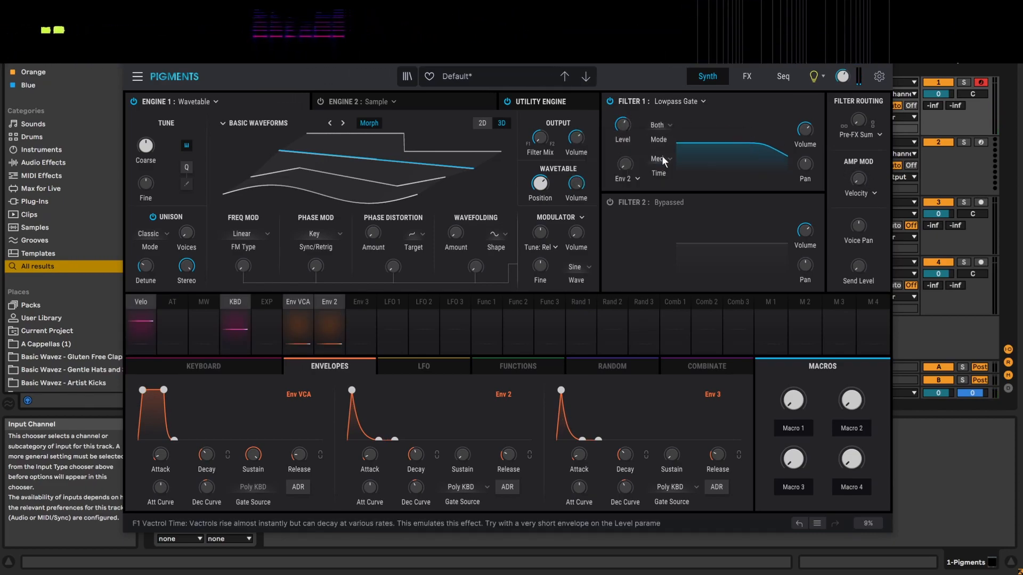
pyautogui.moveTo(618, 128)
pyautogui.mouseDown()
pyautogui.moveTo(618, 181)
pyautogui.moveTo(622, 96)
pyautogui.moveTo(622, 129)
pyautogui.mouseUp()
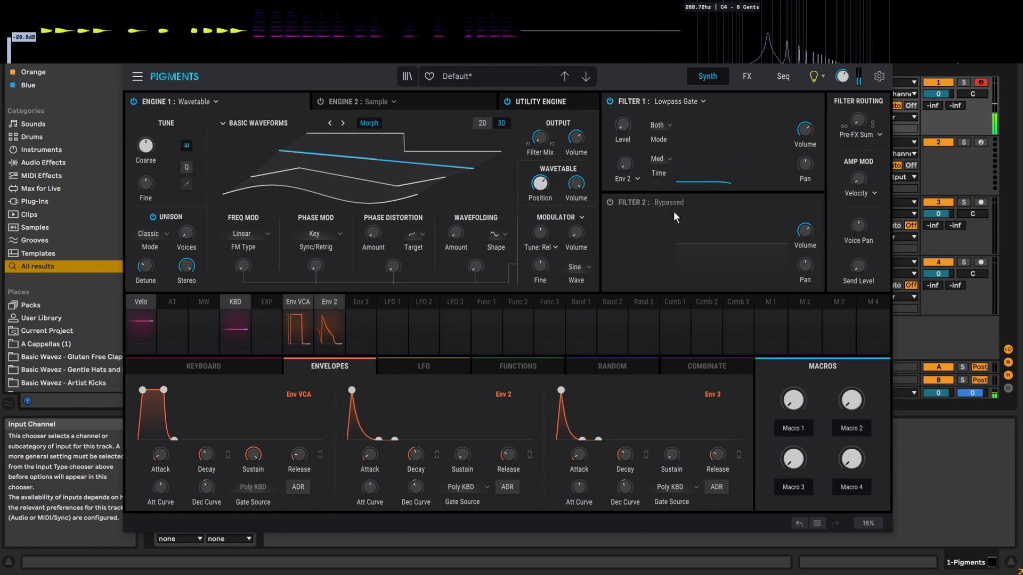
# Try the Lowpass Gate's Slow and Medium vactrol times, and set the time to Fast.
pyautogui.click(669, 158)
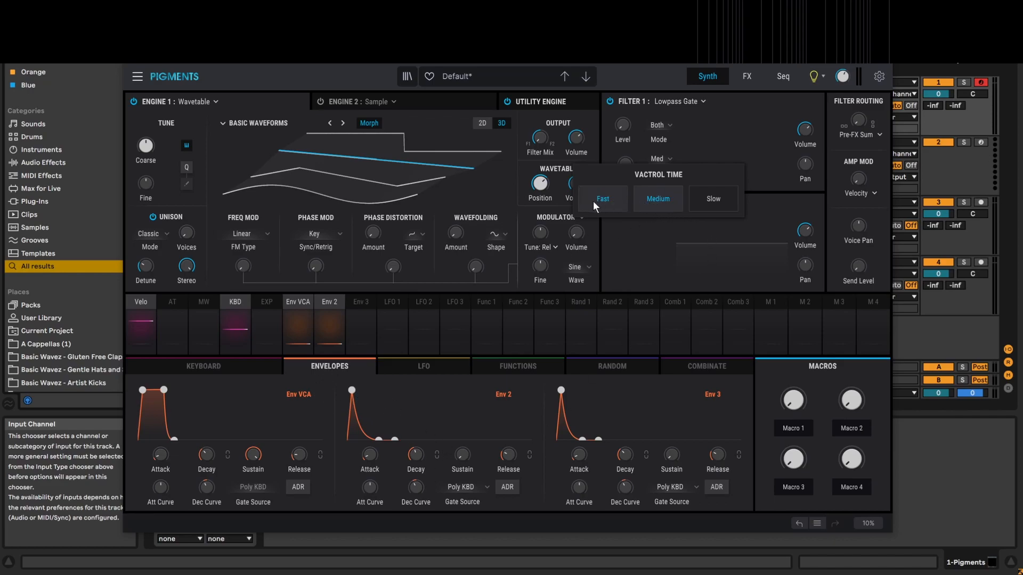
pyautogui.click(703, 197)
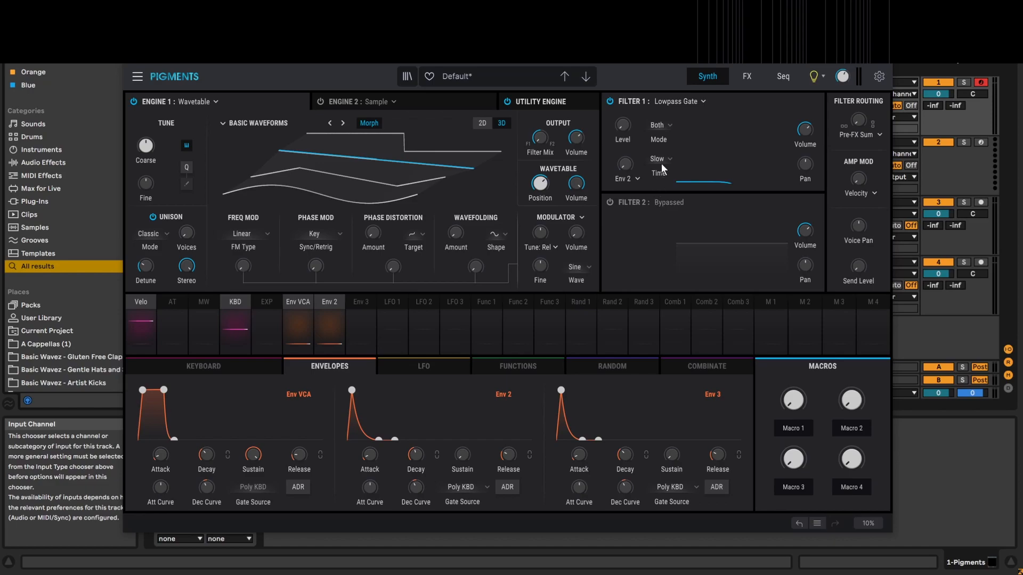
pyautogui.click(661, 162)
pyautogui.click(651, 199)
pyautogui.click(661, 160)
pyautogui.click(604, 205)
# Shorten Env 2's decay and set its modulation of Filter 1's FM amount to 1.00.
pyautogui.moveTo(414, 457)
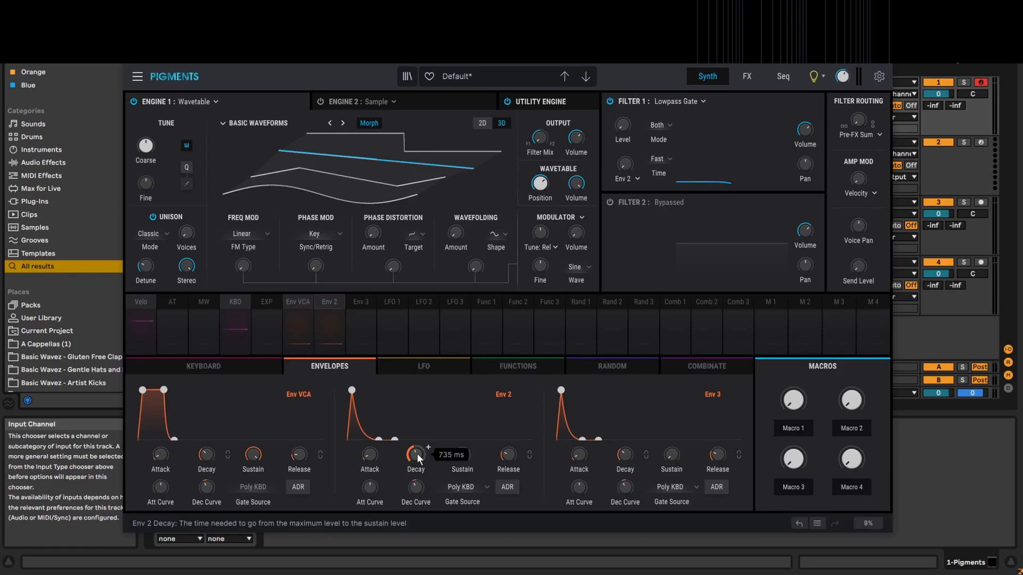
pyautogui.moveTo(418, 454); pyautogui.dragTo(417, 487)
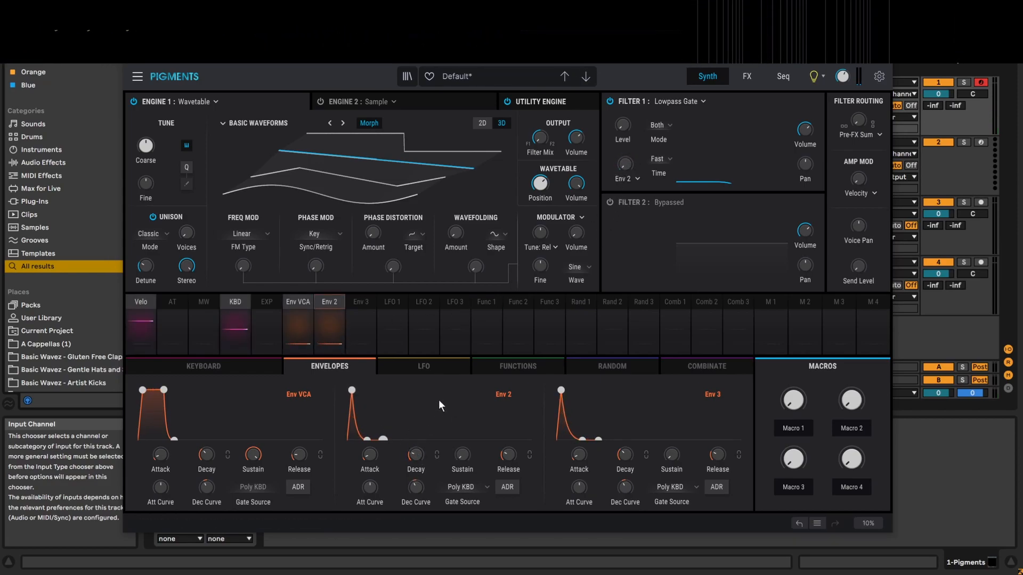
pyautogui.click(331, 333)
pyautogui.moveTo(625, 163); pyautogui.dragTo(625, 156)
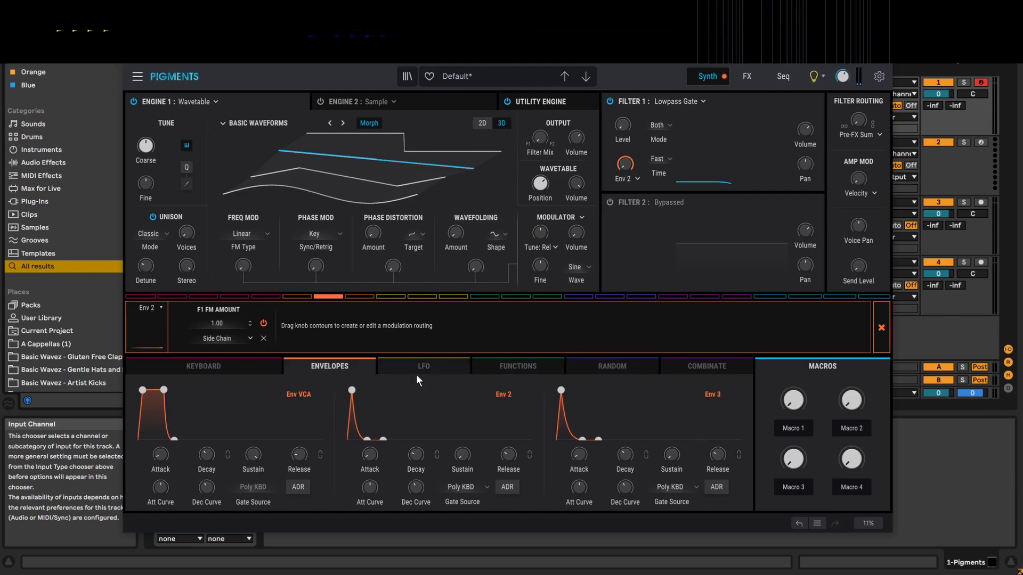
pyautogui.click(408, 407)
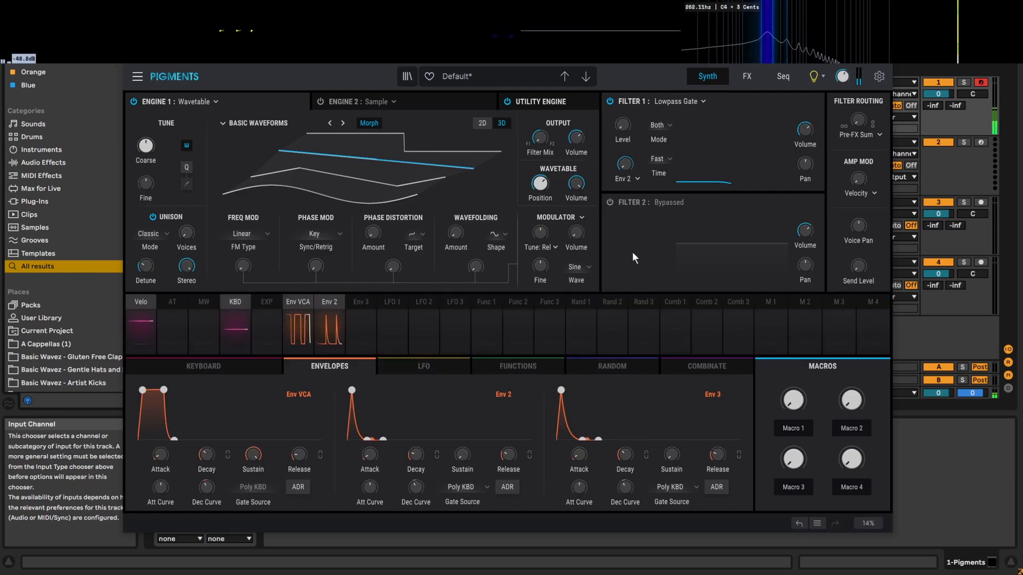
# Set the Lowpass Gate's vactrol time to Medium.
pyautogui.click(666, 156)
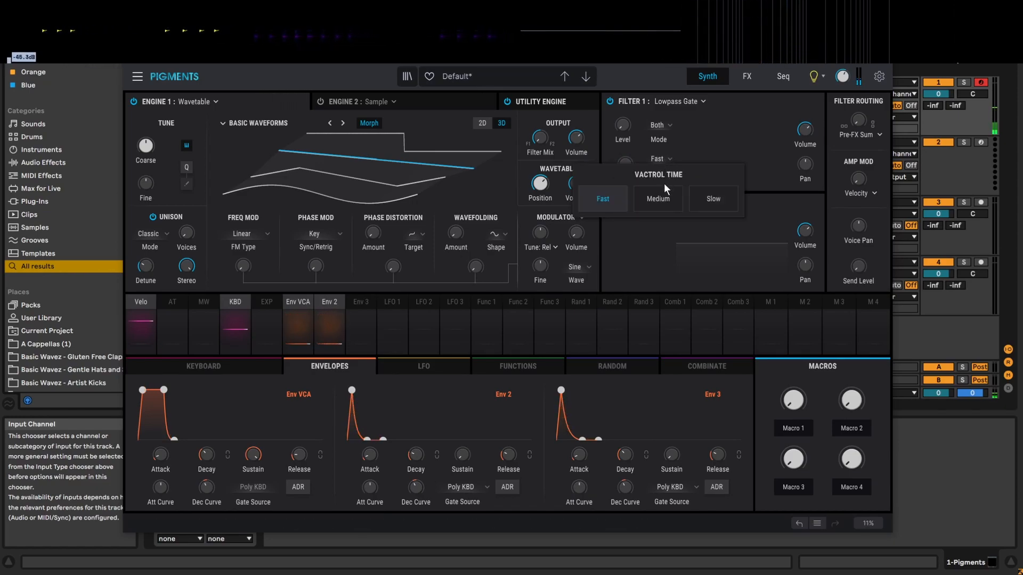
pyautogui.click(657, 196)
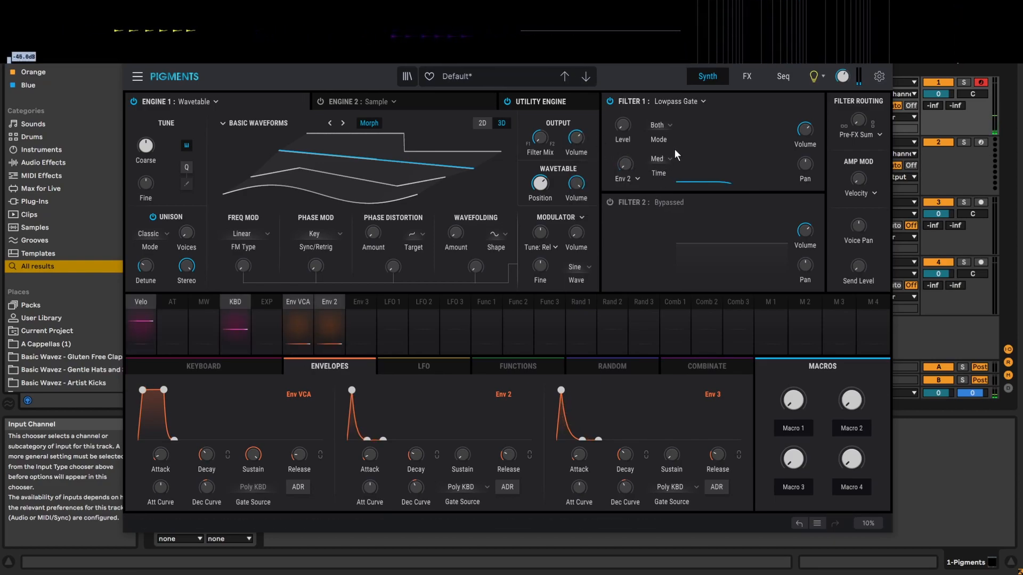
# Try the Lowpass Gate's Slow vactrol time, and return the time to Medium.
pyautogui.click(664, 160)
pyautogui.click(697, 196)
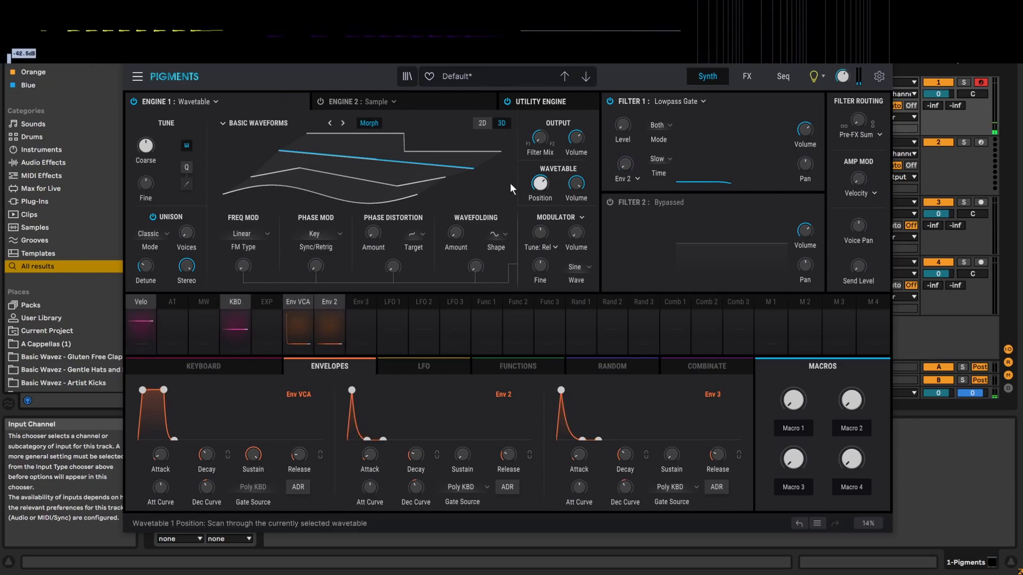
pyautogui.click(663, 160)
pyautogui.click(664, 158)
pyautogui.click(664, 159)
pyautogui.click(657, 194)
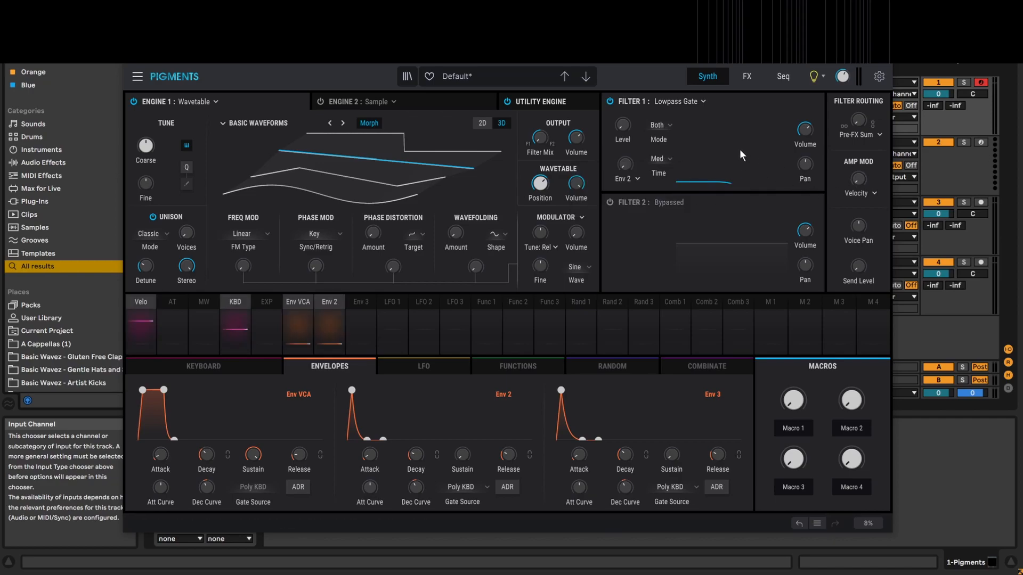
pyautogui.moveTo(807, 162)
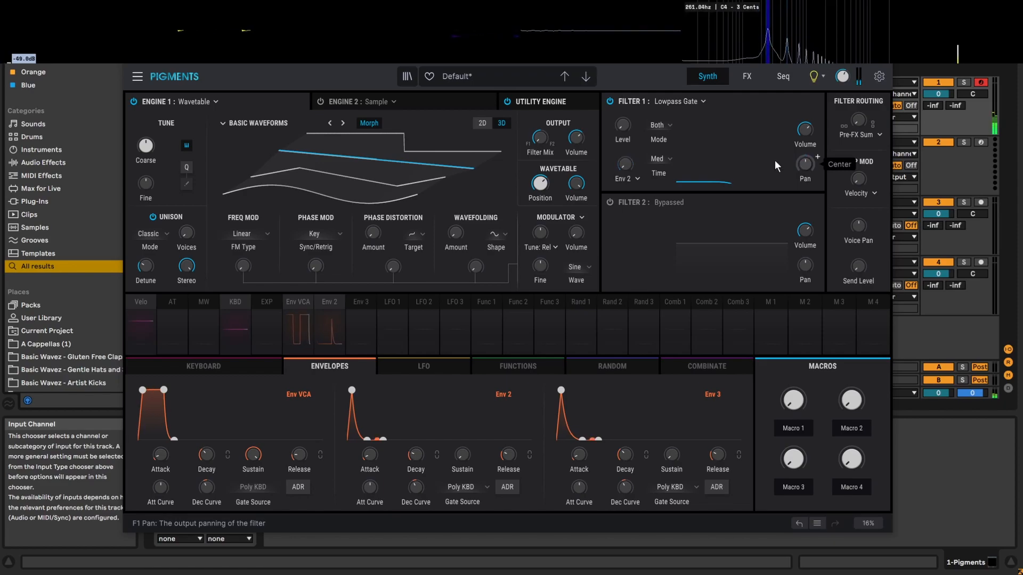
# Switch Filter 1 to the Surgeon type and set its mode to LP.
pyautogui.click(692, 100)
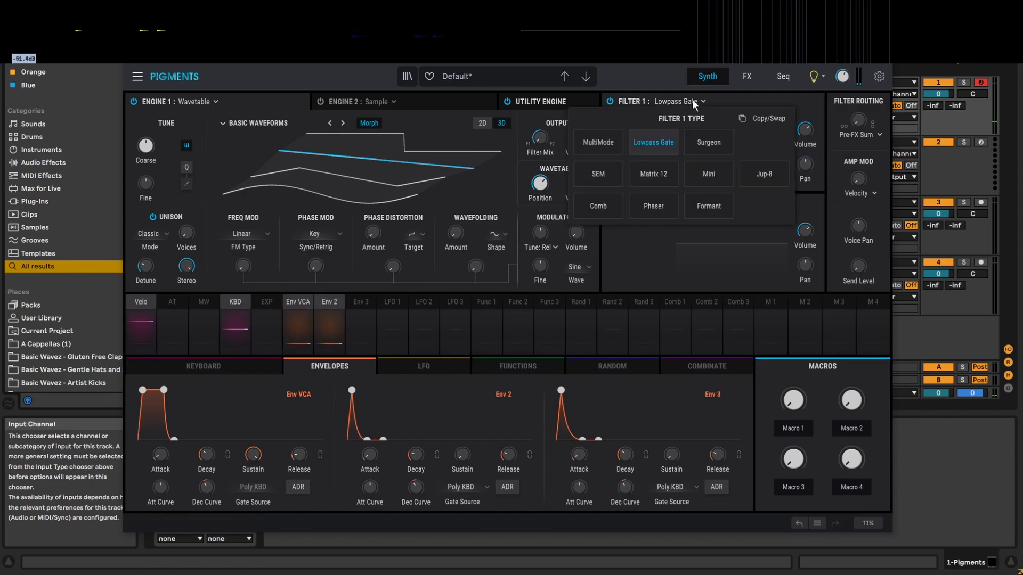
pyautogui.click(706, 137)
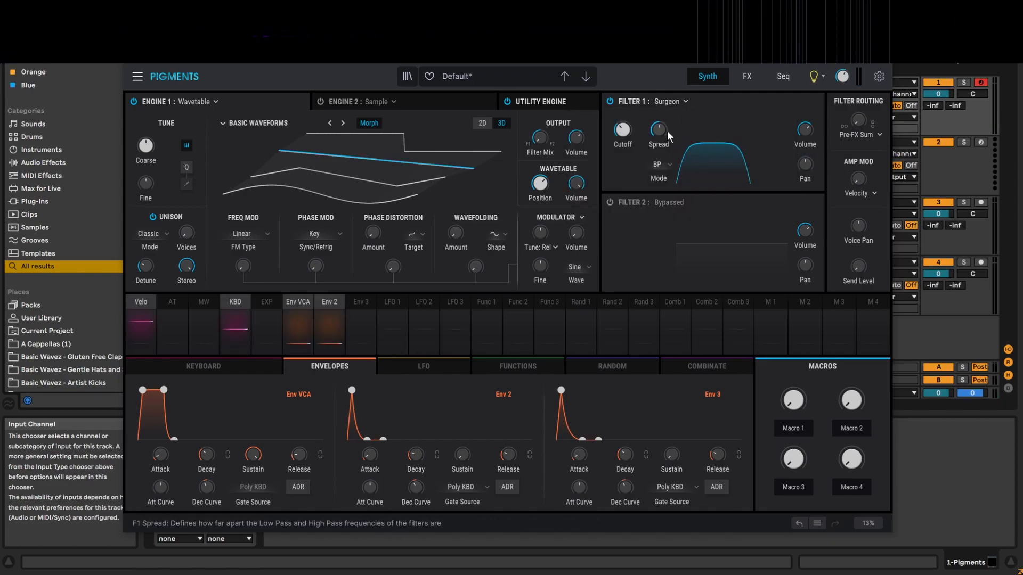
pyautogui.moveTo(664, 123)
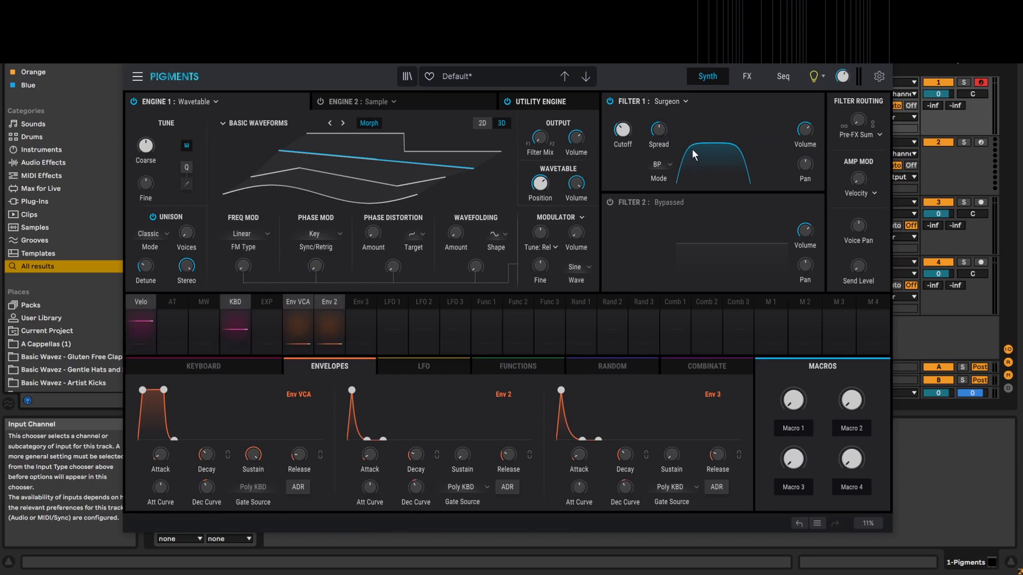
pyautogui.click(666, 162)
pyautogui.click(645, 205)
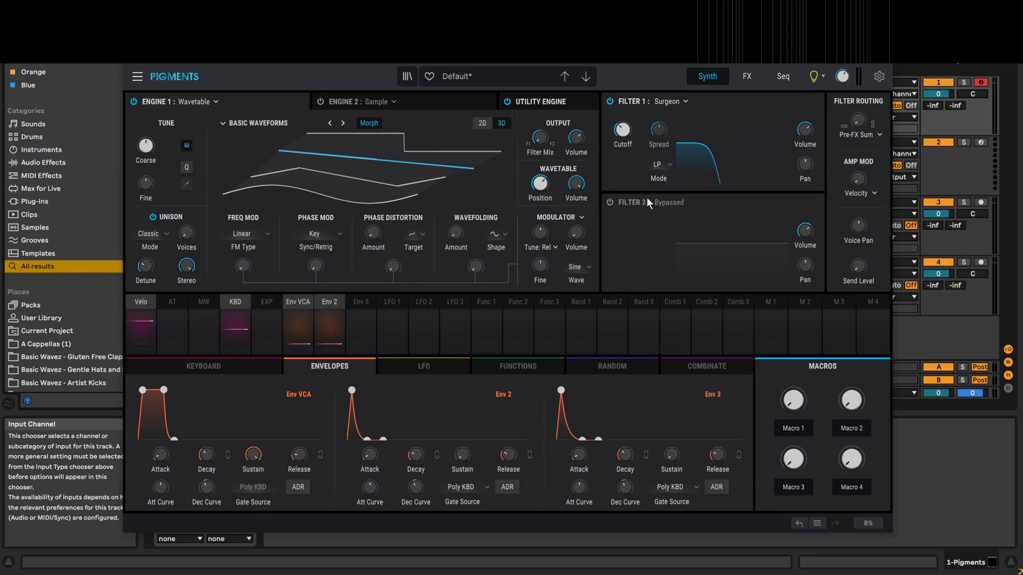
pyautogui.click(667, 167)
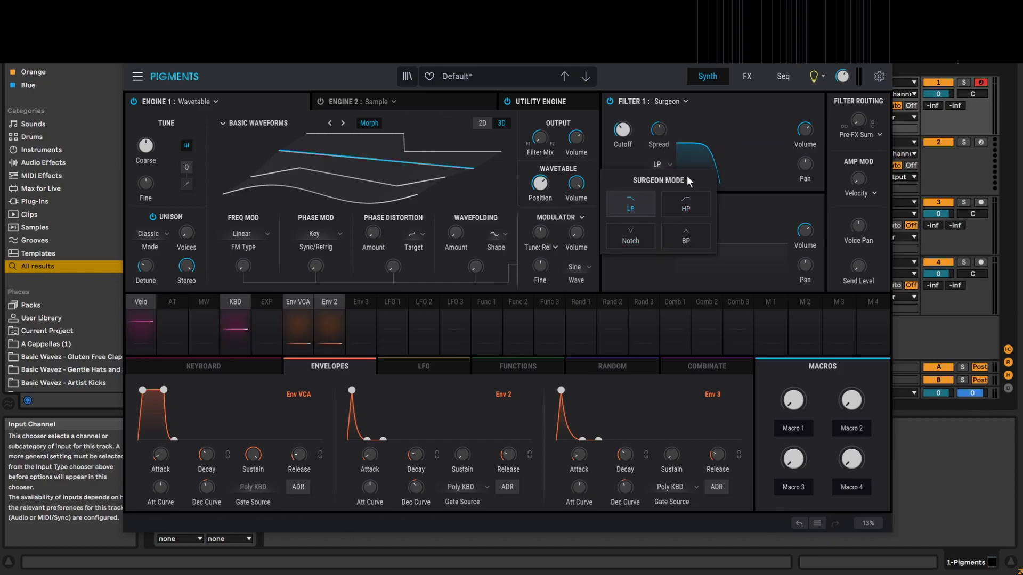
pyautogui.click(669, 149)
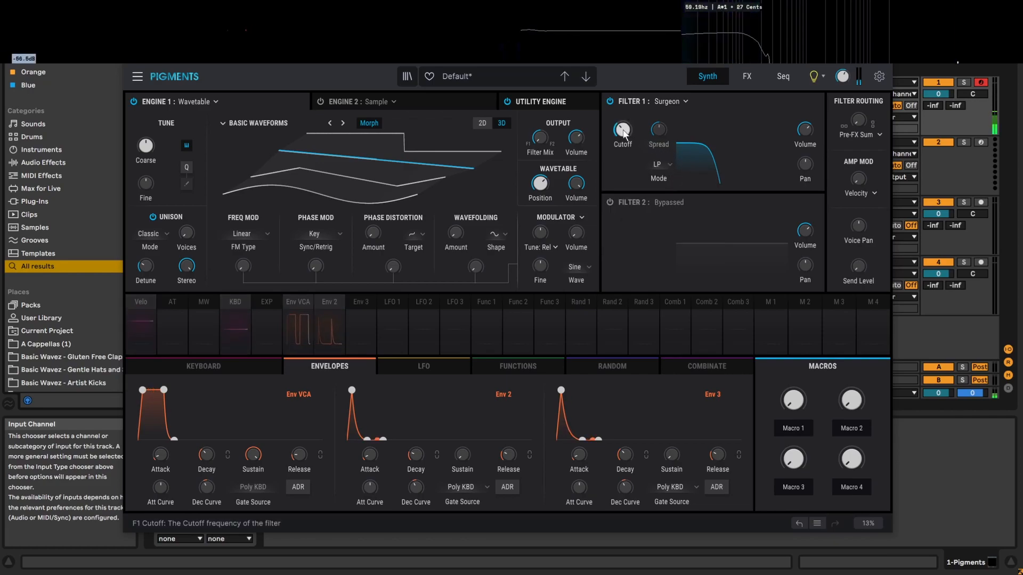
# Sweep the Surgeon low-pass cutoff up and down, leaving it at a high frequency.
pyautogui.moveTo(620, 133); pyautogui.dragTo(622, 85)
pyautogui.moveTo(627, 129); pyautogui.dragTo(682, 146)
pyautogui.moveTo(623, 132); pyautogui.dragTo(625, 125)
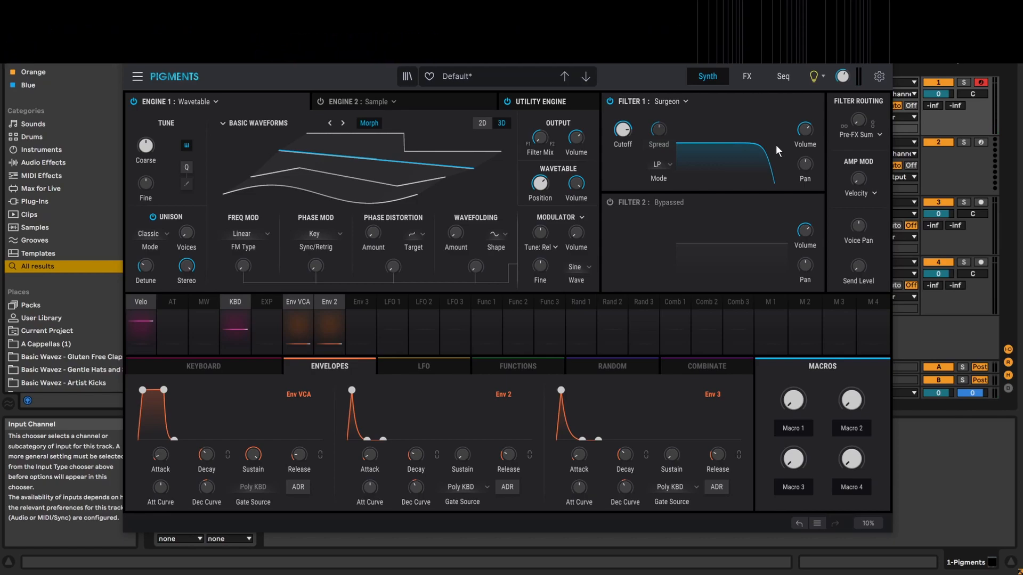
# Set the Surgeon filter to BP mode, narrow its Spread, and sweep the cutoff down to a low frequency.
pyautogui.click(659, 167)
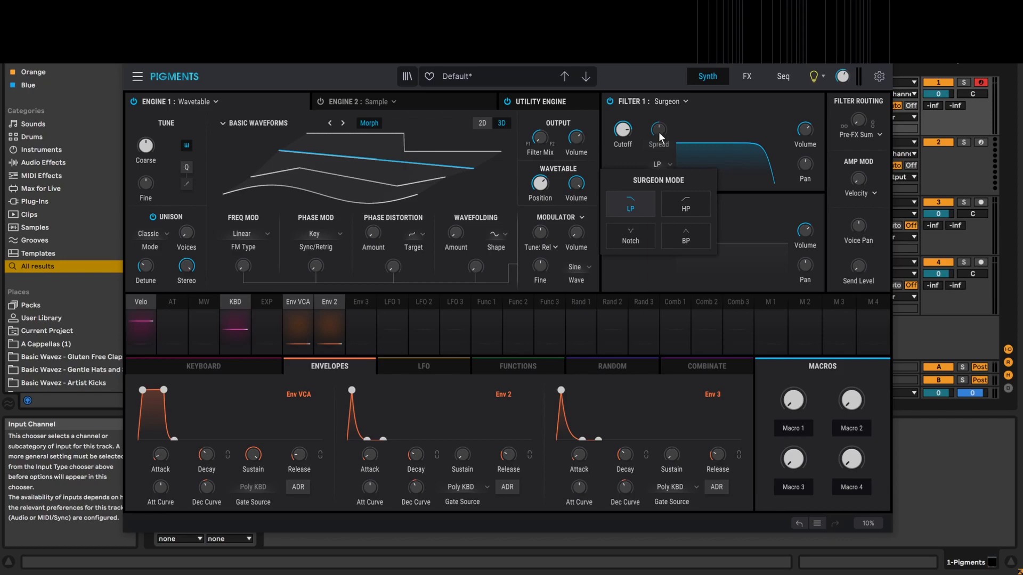
pyautogui.click(685, 236)
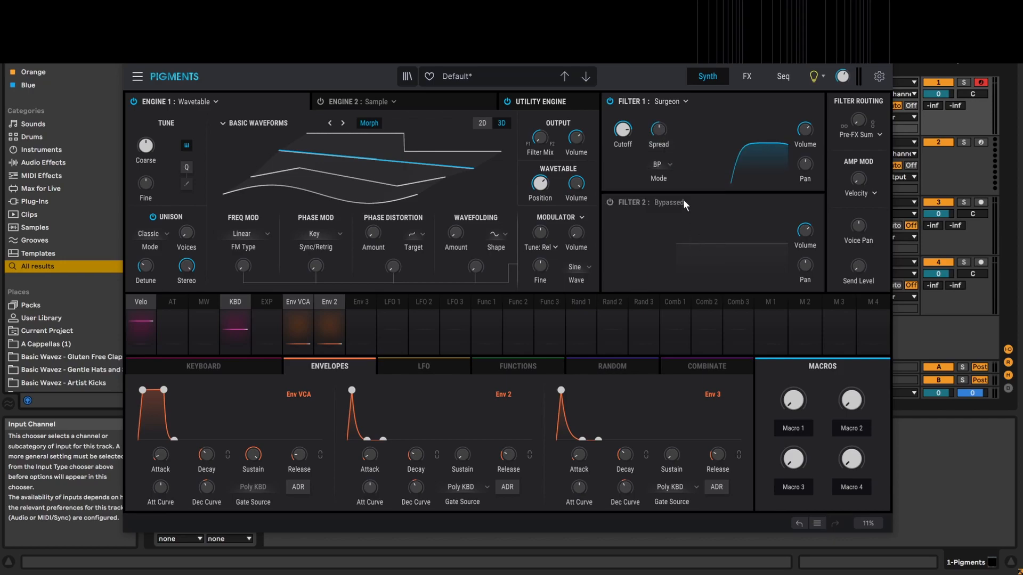
pyautogui.moveTo(660, 132); pyautogui.dragTo(660, 134)
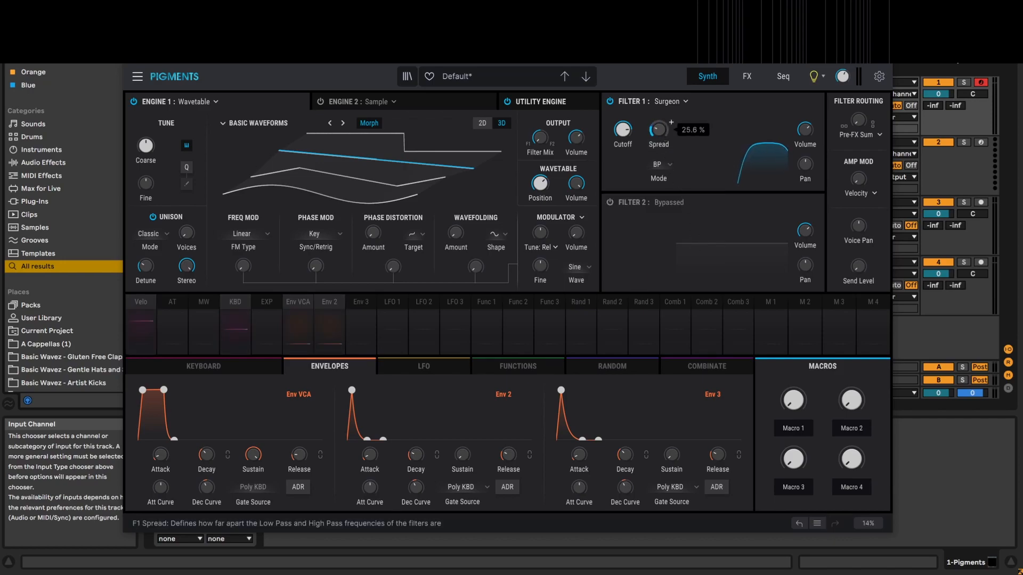
pyautogui.moveTo(659, 130); pyautogui.dragTo(617, 164)
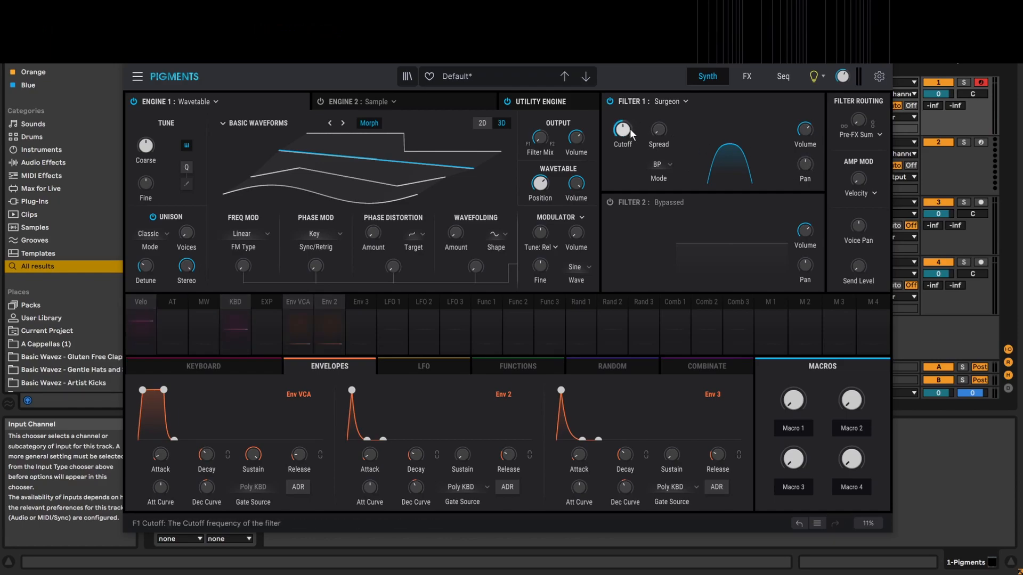
pyautogui.moveTo(623, 130); pyautogui.dragTo(624, 192)
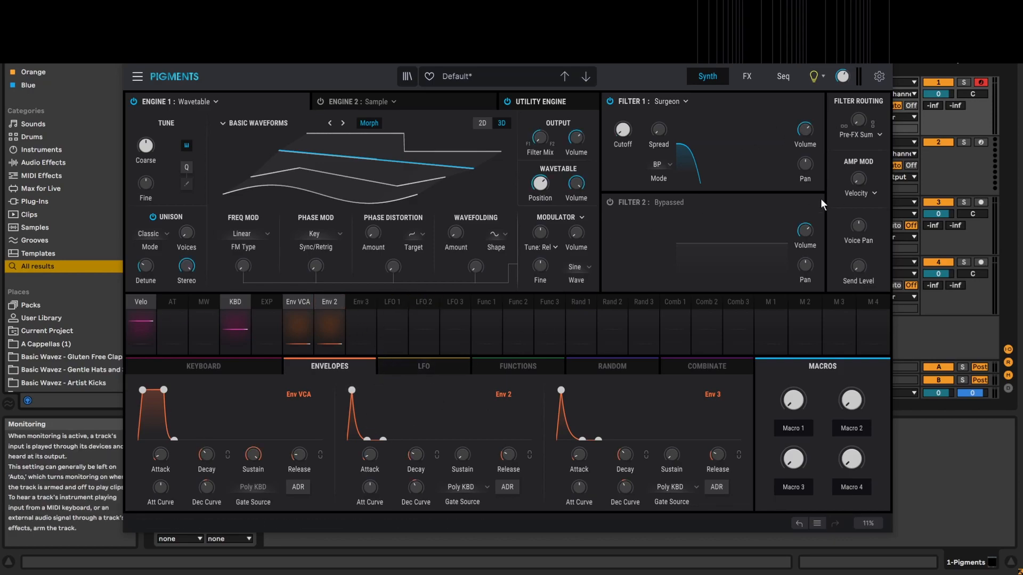
# Modulate Filter 1's cutoff with LFO 1 at an amount of 0.69.
pyautogui.click(636, 123)
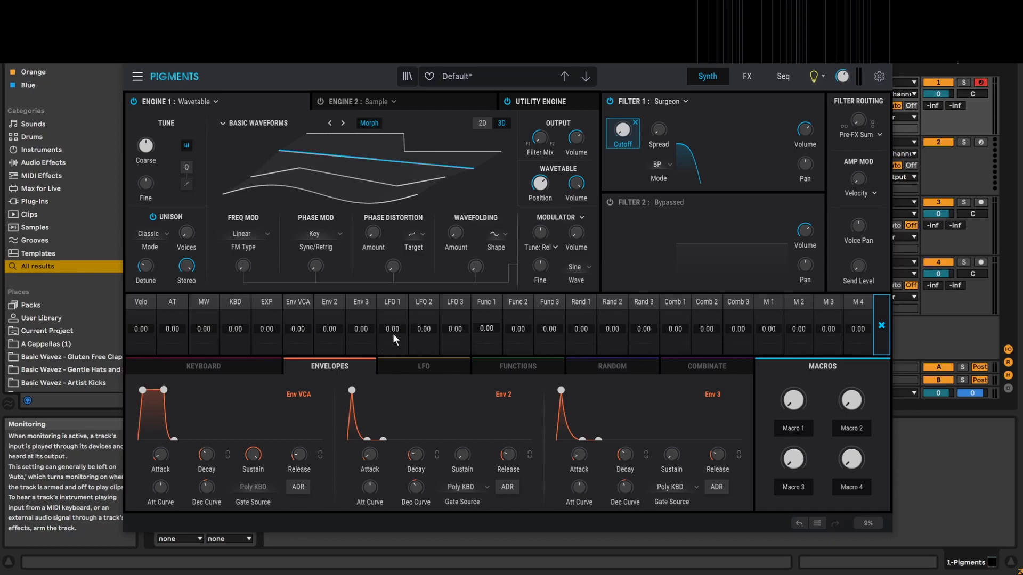
pyautogui.moveTo(394, 332); pyautogui.dragTo(392, 288)
pyautogui.click(457, 433)
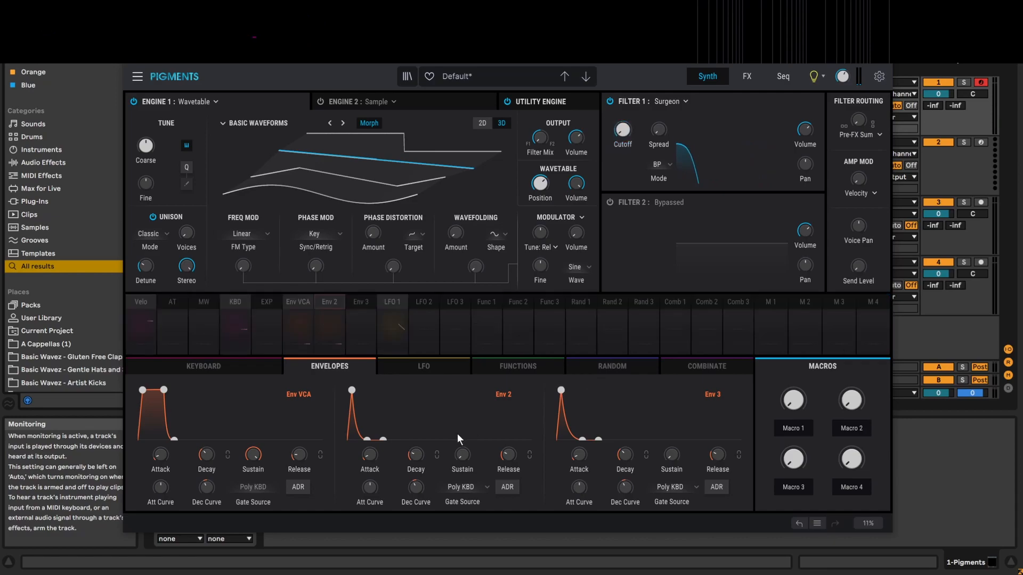
# Switch Filter 1 to the SEM type and morph its mode from low pass into a notch response.
pyautogui.click(684, 102)
pyautogui.click(599, 174)
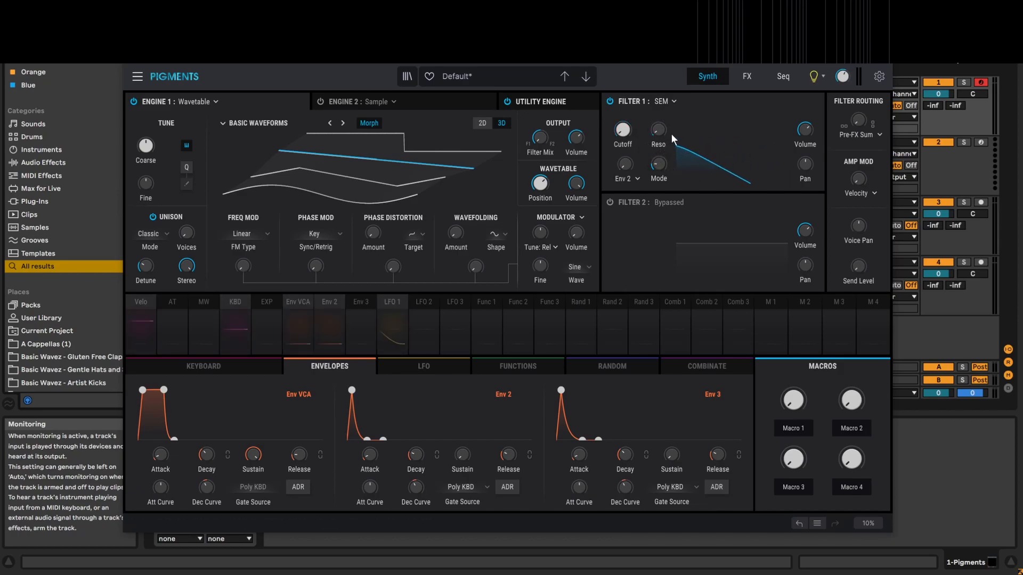
pyautogui.moveTo(656, 136)
pyautogui.mouseDown()
pyautogui.moveTo(656, 126)
pyautogui.moveTo(656, 140)
pyautogui.mouseUp()
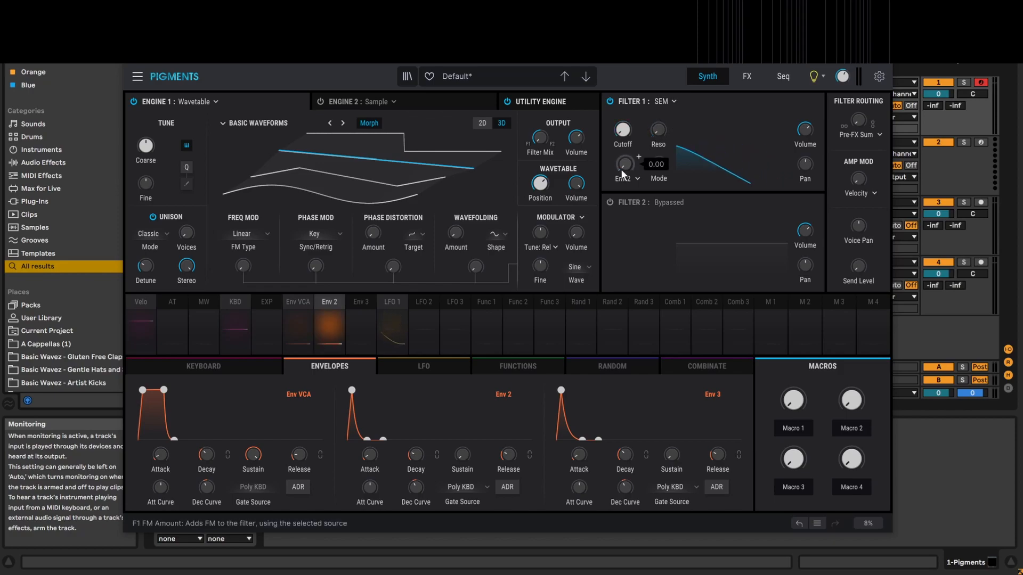
pyautogui.click(630, 178)
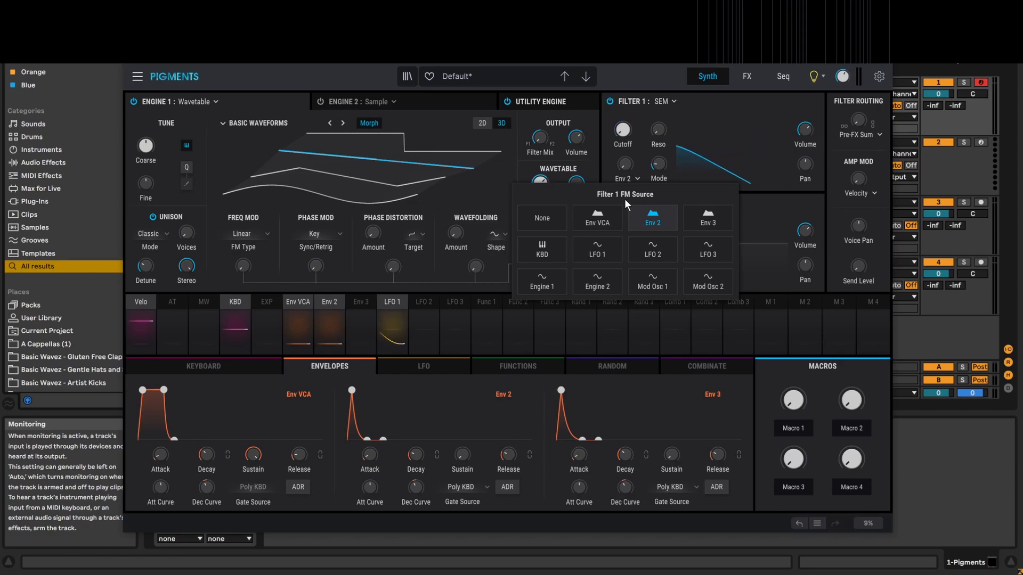
pyautogui.click(639, 148)
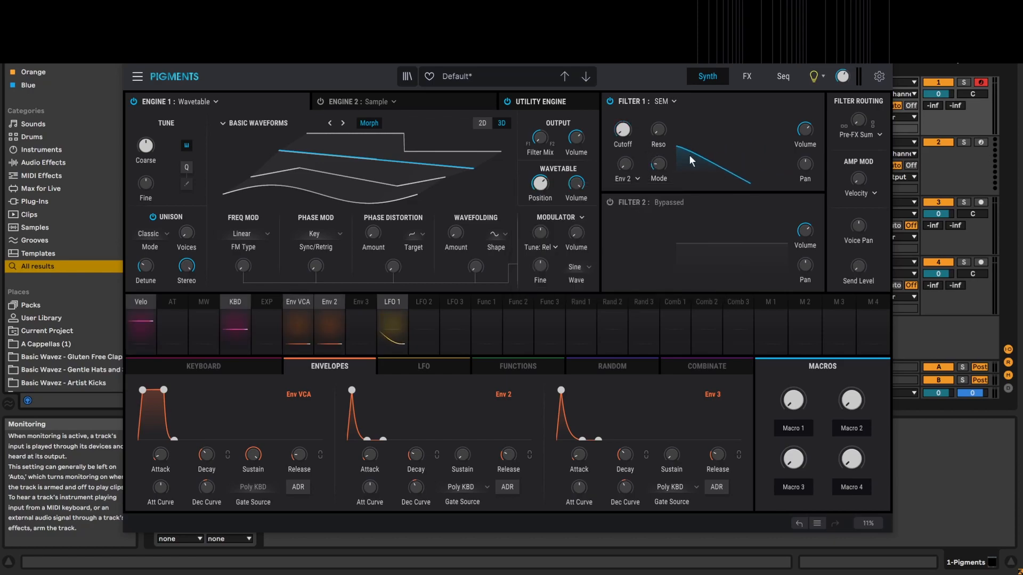
pyautogui.moveTo(661, 130)
pyautogui.moveTo(661, 132)
pyautogui.mouseDown()
pyautogui.moveTo(661, 88)
pyautogui.moveTo(659, 162)
pyautogui.moveTo(659, 128)
pyautogui.moveTo(659, 150)
pyautogui.mouseUp()
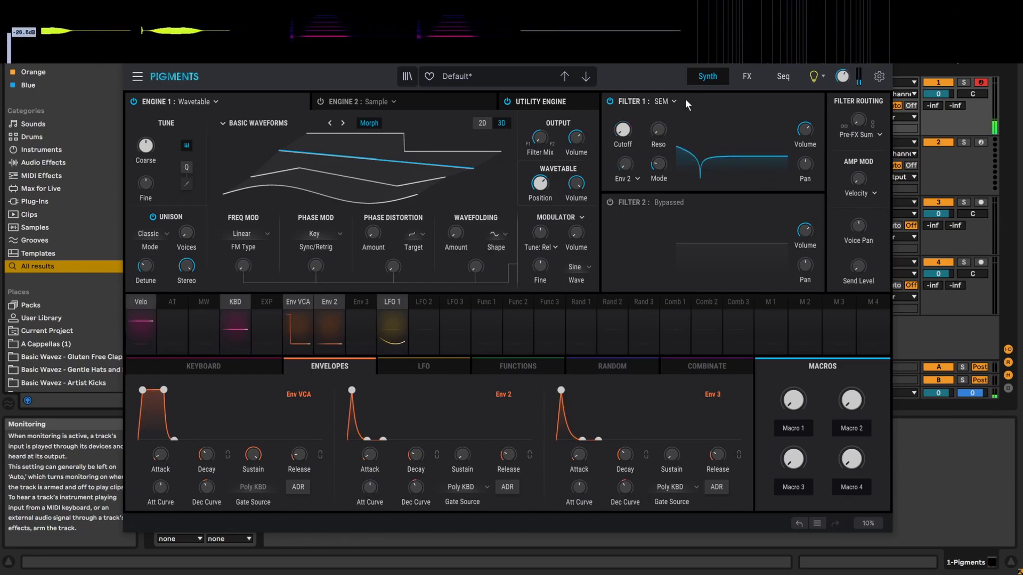
# Switch Filter 1 to the Matrix 12 type and look through its filter modes, keeping LP24.
pyautogui.click(667, 101)
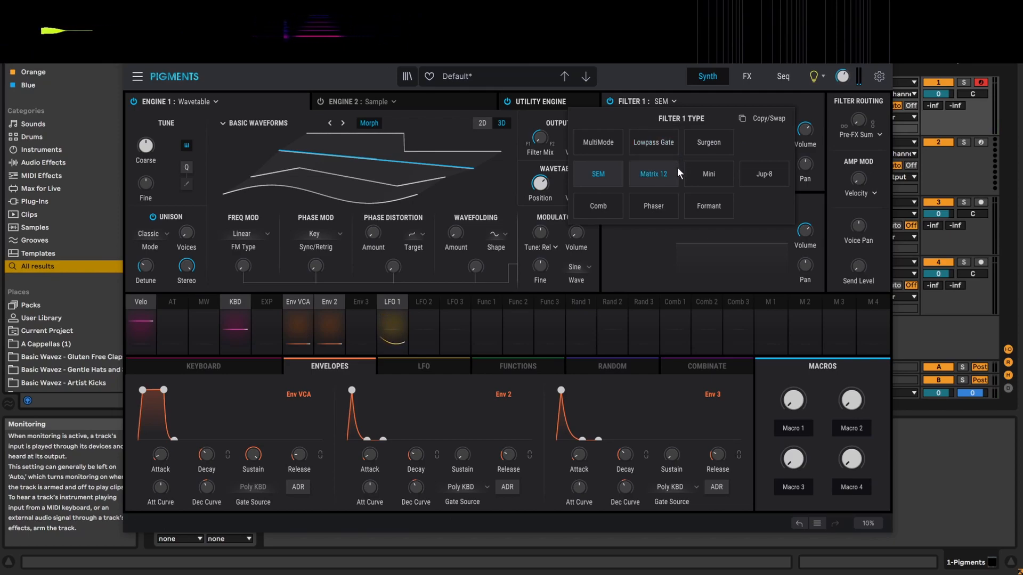
pyautogui.click(654, 174)
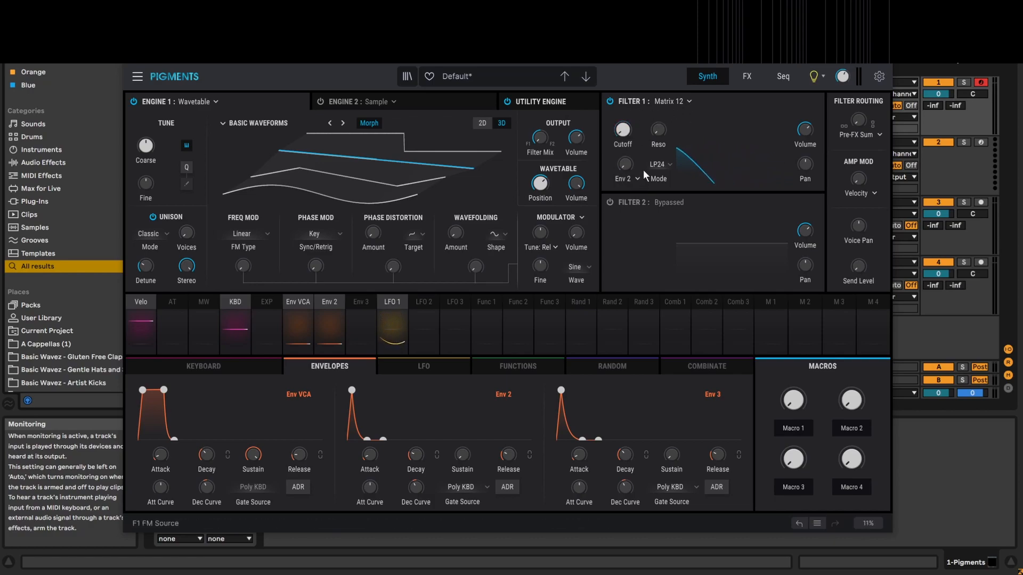
pyautogui.click(668, 162)
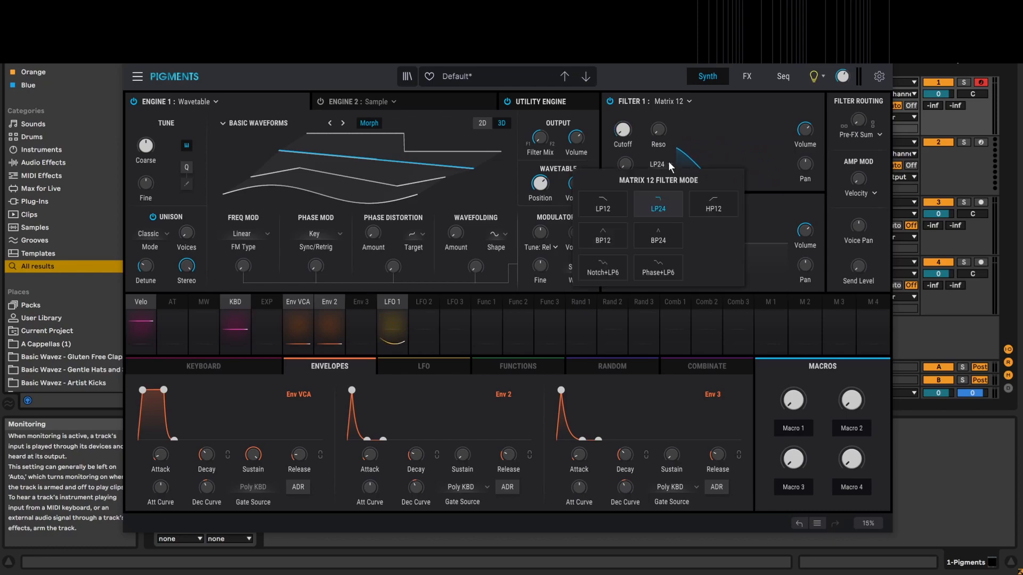
pyautogui.click(669, 162)
pyautogui.click(668, 161)
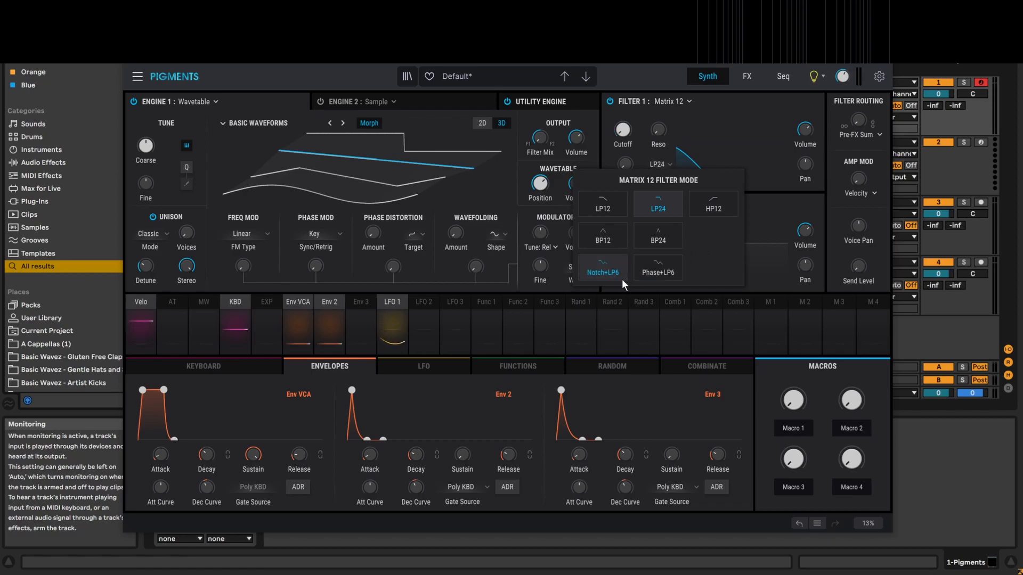
pyautogui.click(644, 120)
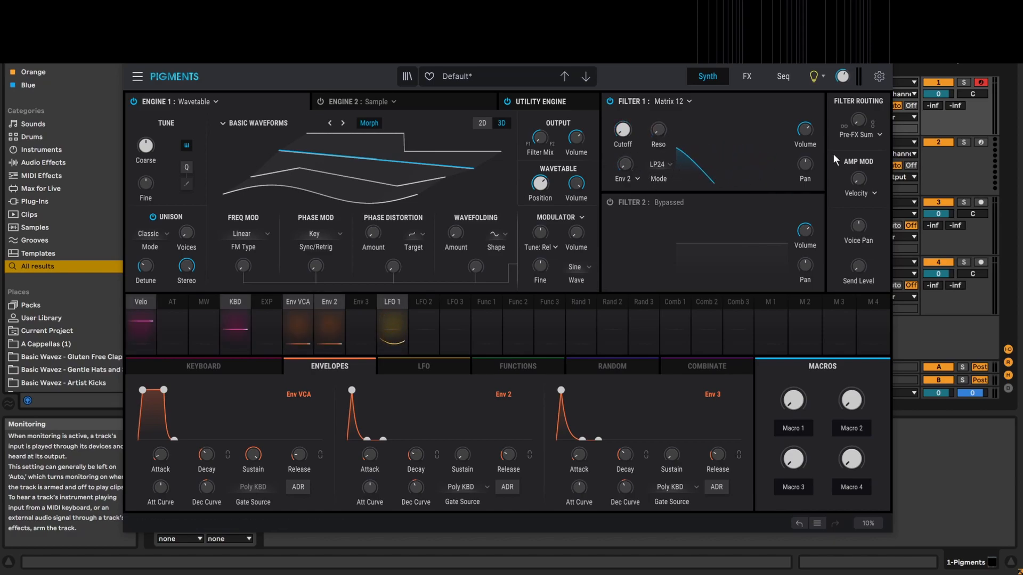
# Switch Filter 1 to the Mini type and sweep its Drive up and down, leaving it partly raised.
pyautogui.click(681, 101)
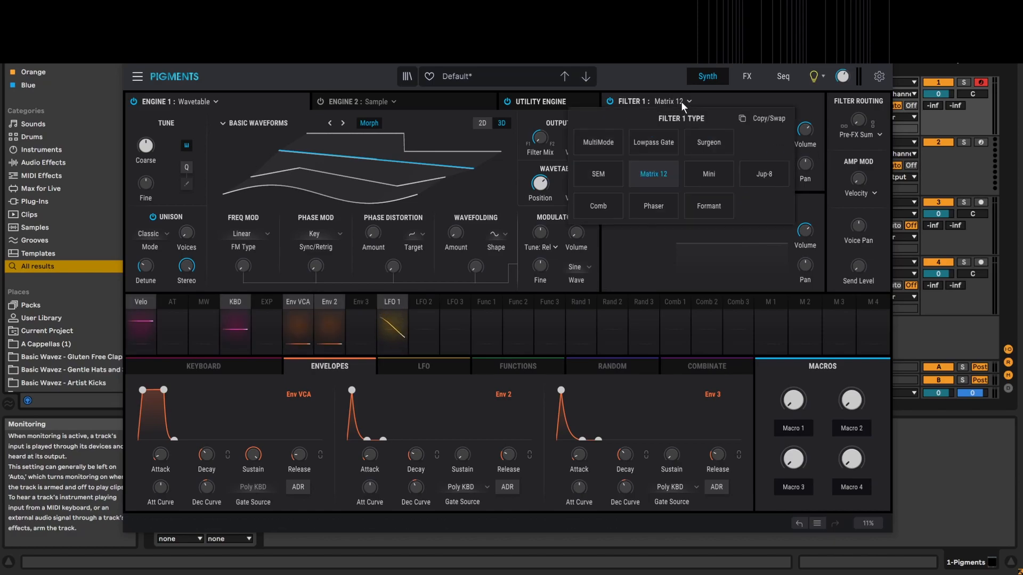
pyautogui.click(709, 167)
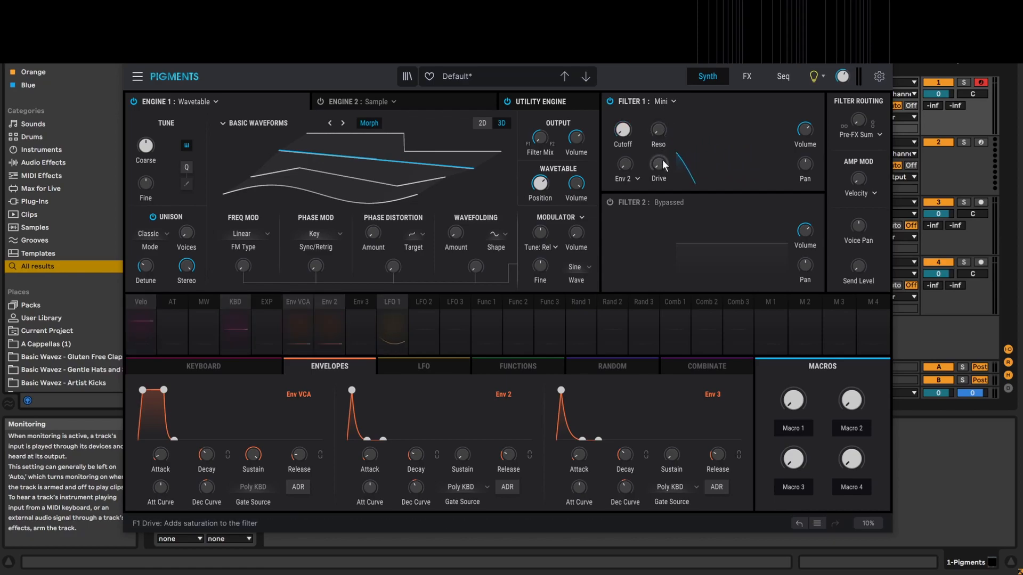
pyautogui.moveTo(659, 163); pyautogui.dragTo(659, 83)
pyautogui.moveTo(659, 164); pyautogui.dragTo(659, 204)
pyautogui.moveTo(663, 165); pyautogui.dragTo(663, 147)
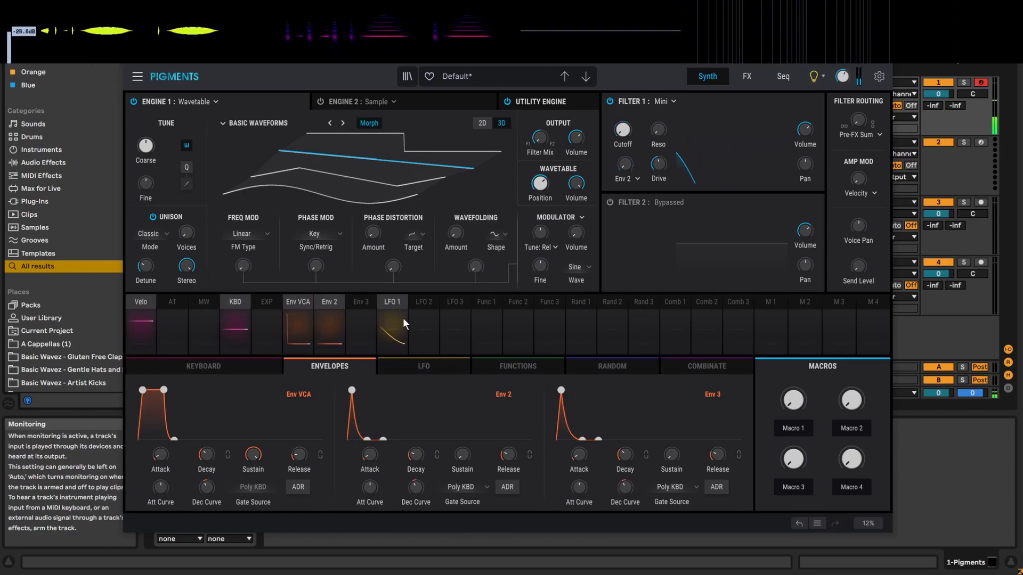
# Remove LFO 1's modulation of Filter 1's cutoff and return to the modulation overview.
pyautogui.moveTo(629, 130)
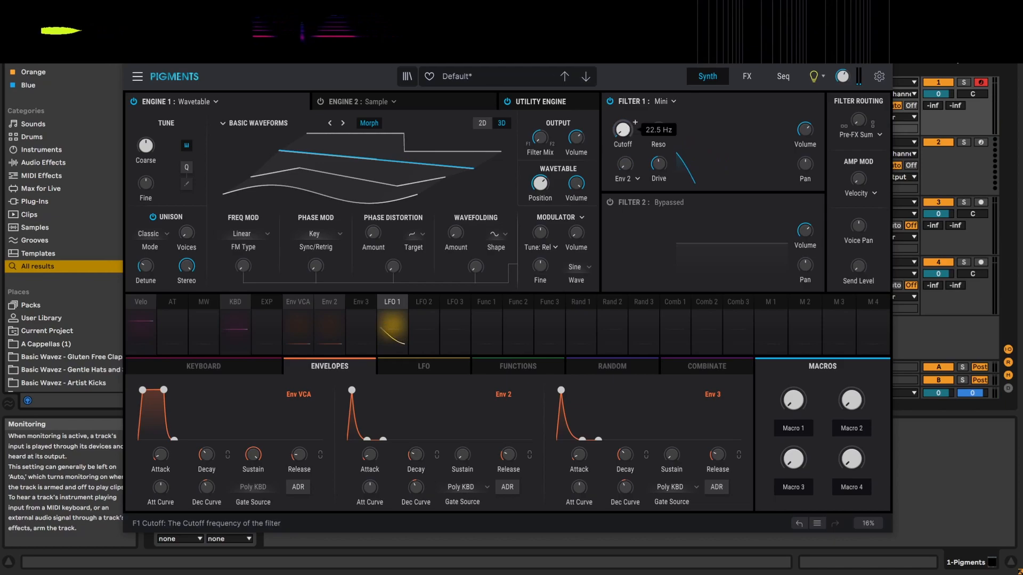
pyautogui.click(394, 303)
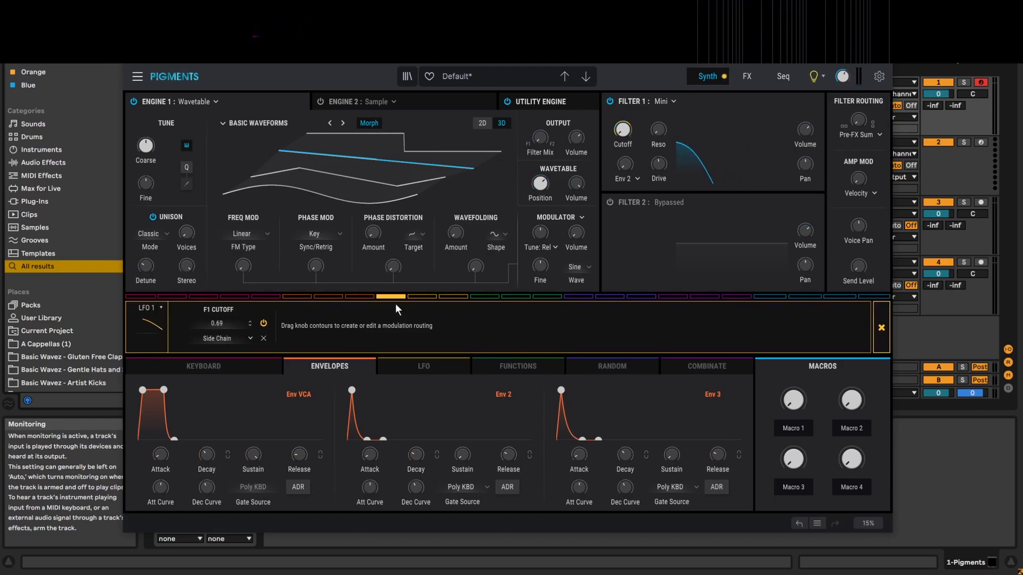
pyautogui.click(264, 339)
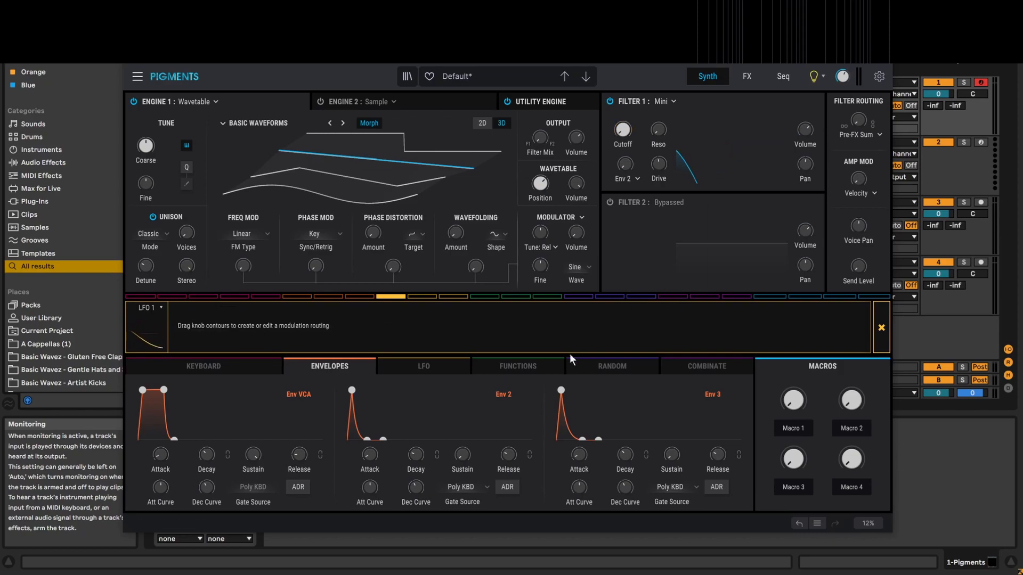
pyautogui.click(478, 400)
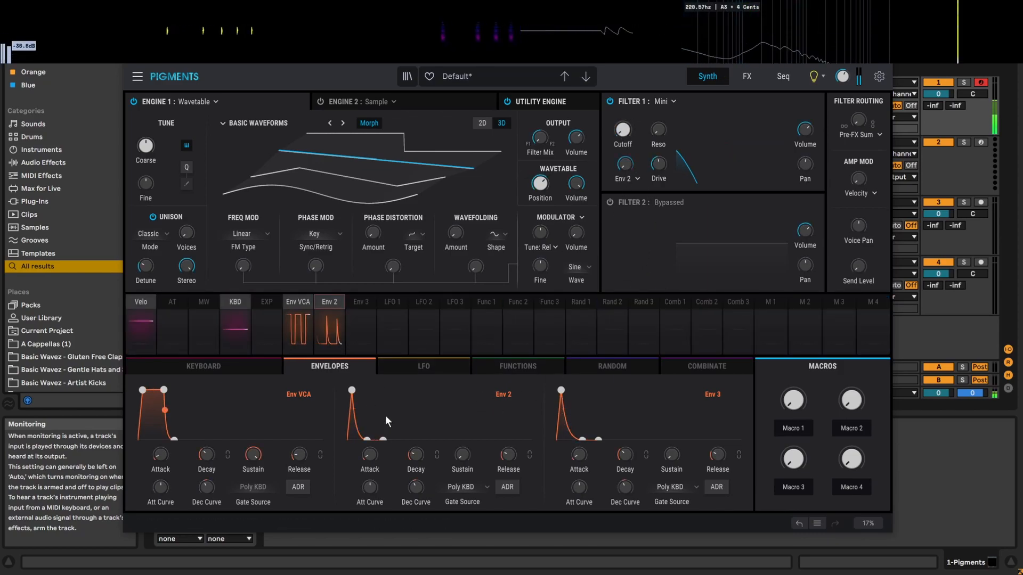
# Lengthen Env 2's decay.
pyautogui.moveTo(416, 454); pyautogui.dragTo(408, 431)
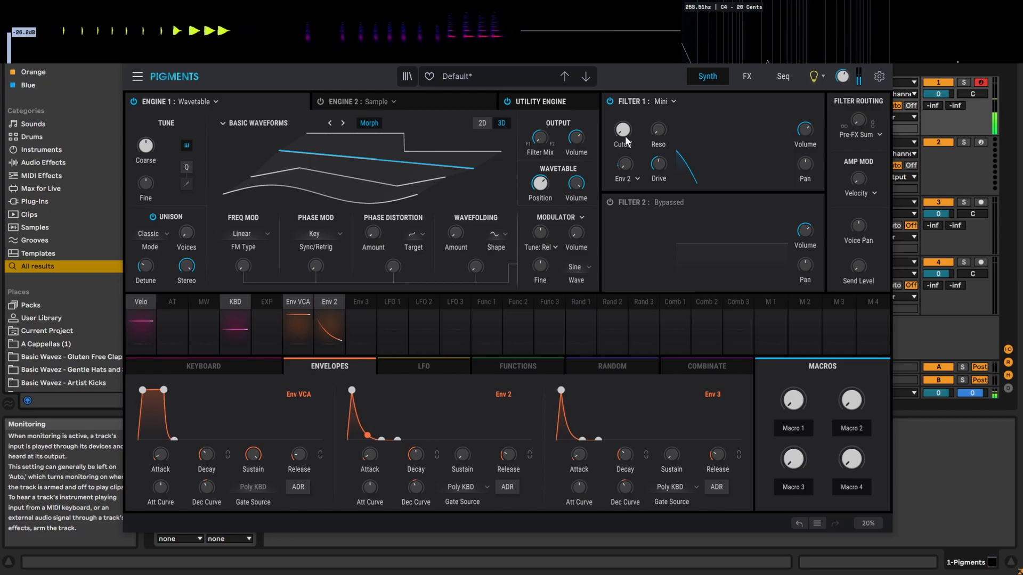
# Sweep the Mini filter's Drive, switch Filter 1 to the Jup-8 type and view its filter modes, keeping LP24.
pyautogui.moveTo(659, 164); pyautogui.dragTo(659, 140)
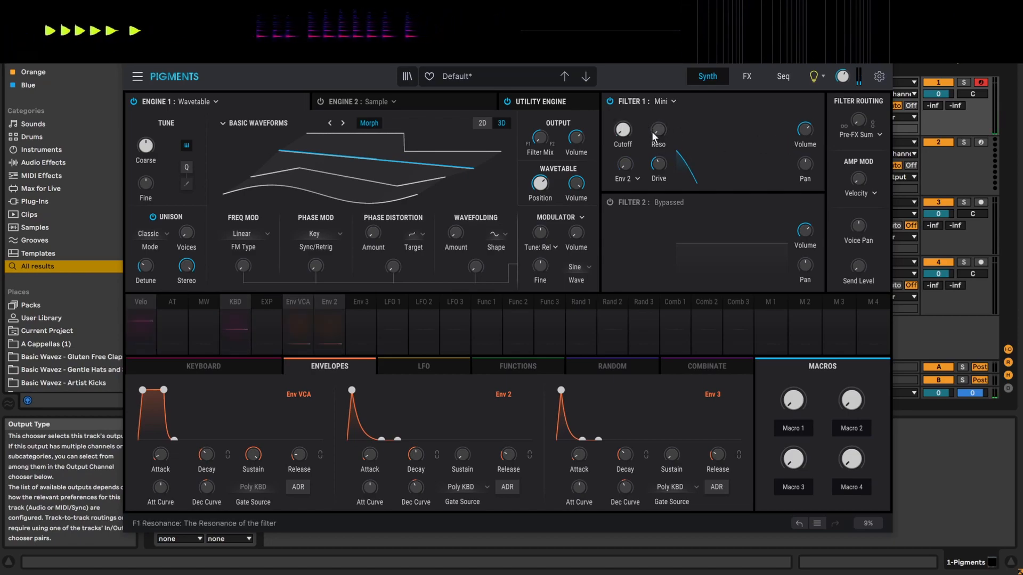
pyautogui.click(673, 101)
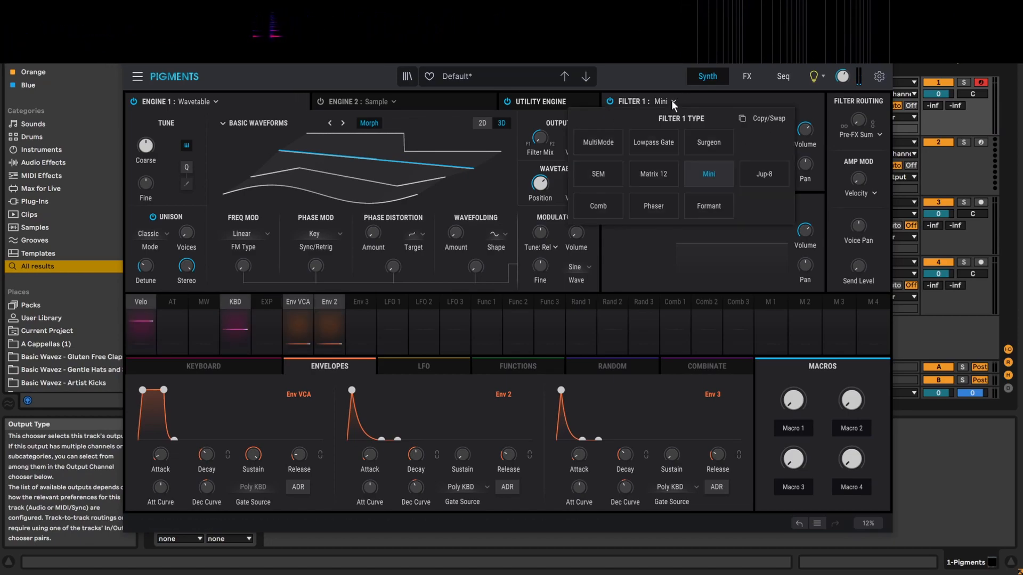
pyautogui.click(764, 177)
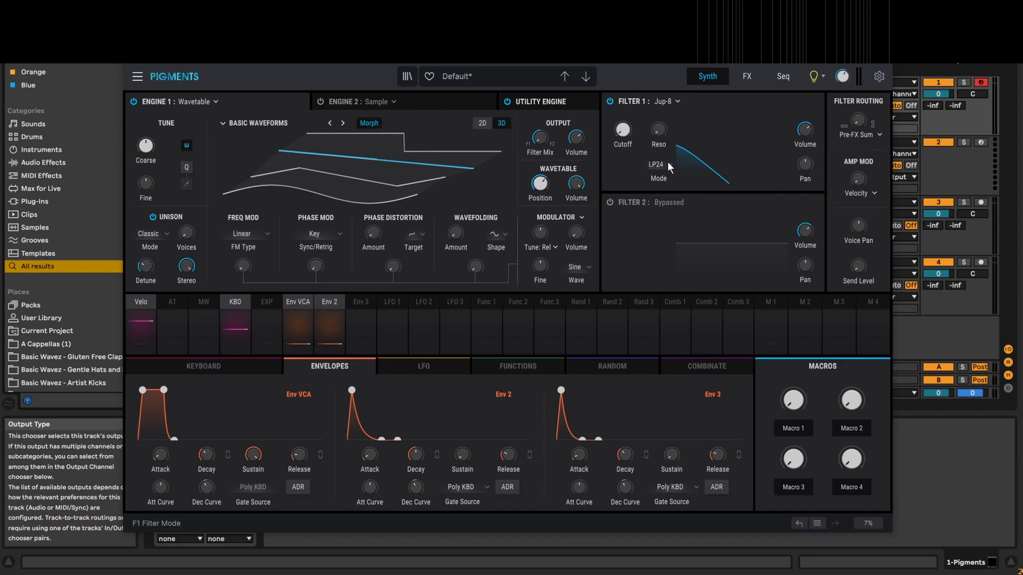
pyautogui.click(667, 162)
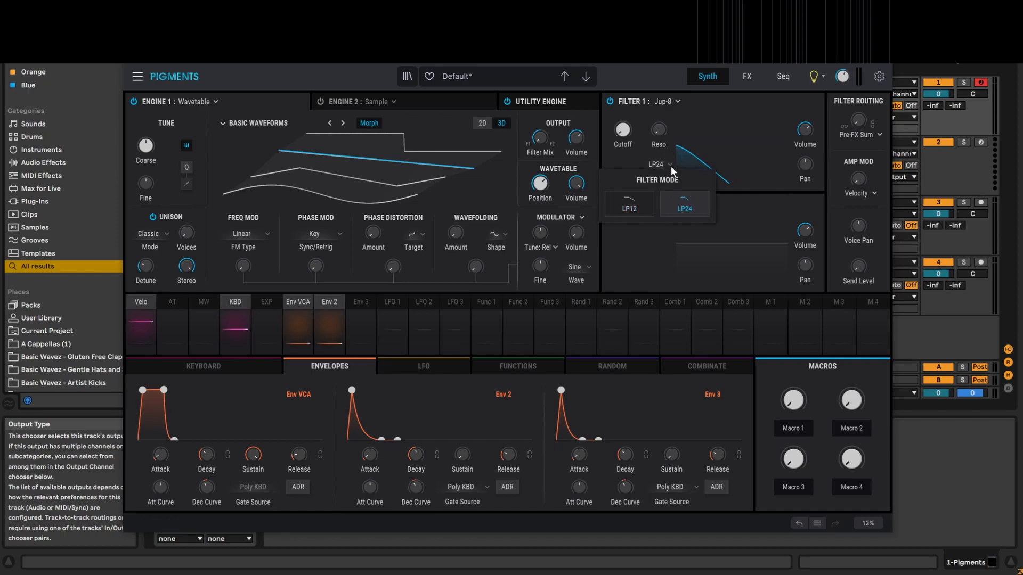
pyautogui.click(641, 158)
pyautogui.moveTo(671, 122)
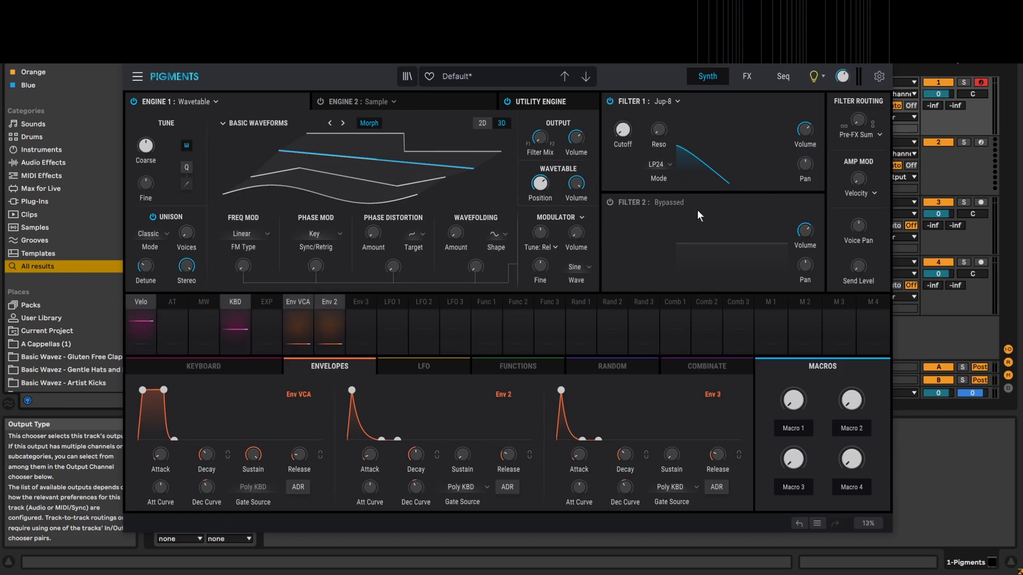
# Switch Filter 1 to the Comb type and sweep its frequency, leaving it at about 37 Hz.
pyautogui.click(670, 101)
pyautogui.click(596, 213)
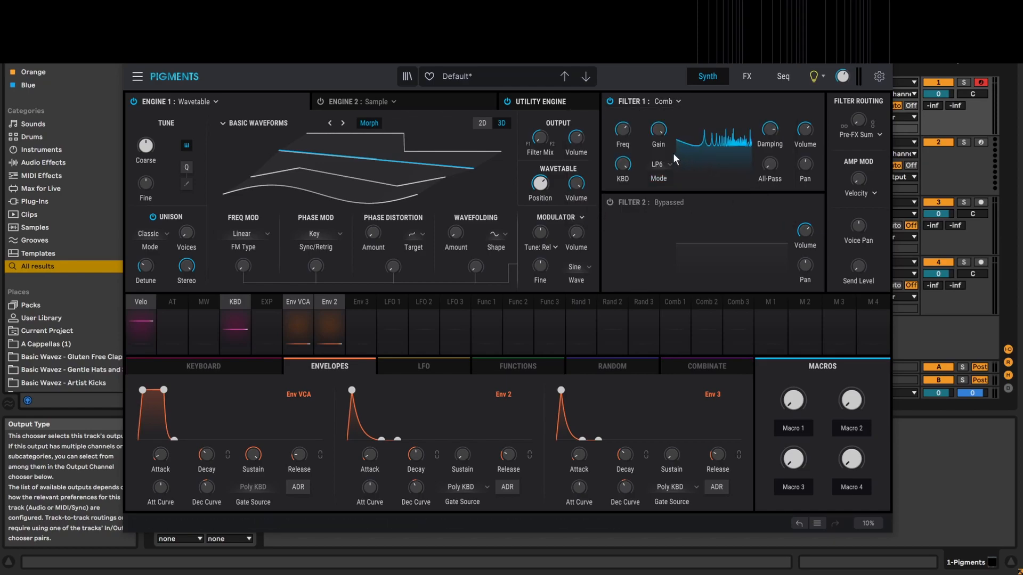
pyautogui.moveTo(626, 130)
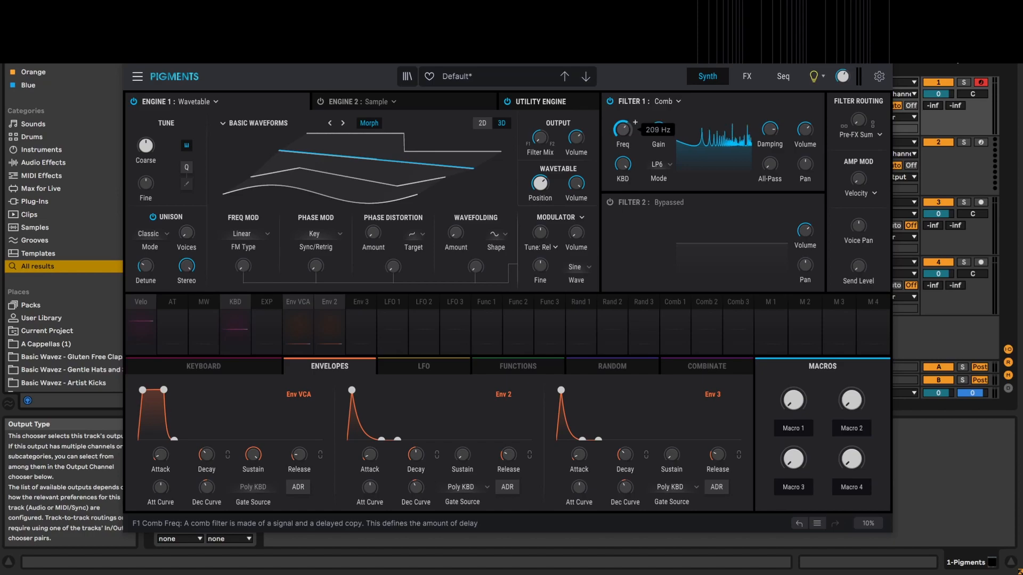
pyautogui.moveTo(624, 129)
pyautogui.mouseDown()
pyautogui.moveTo(624, 139)
pyautogui.moveTo(623, 128)
pyautogui.mouseUp()
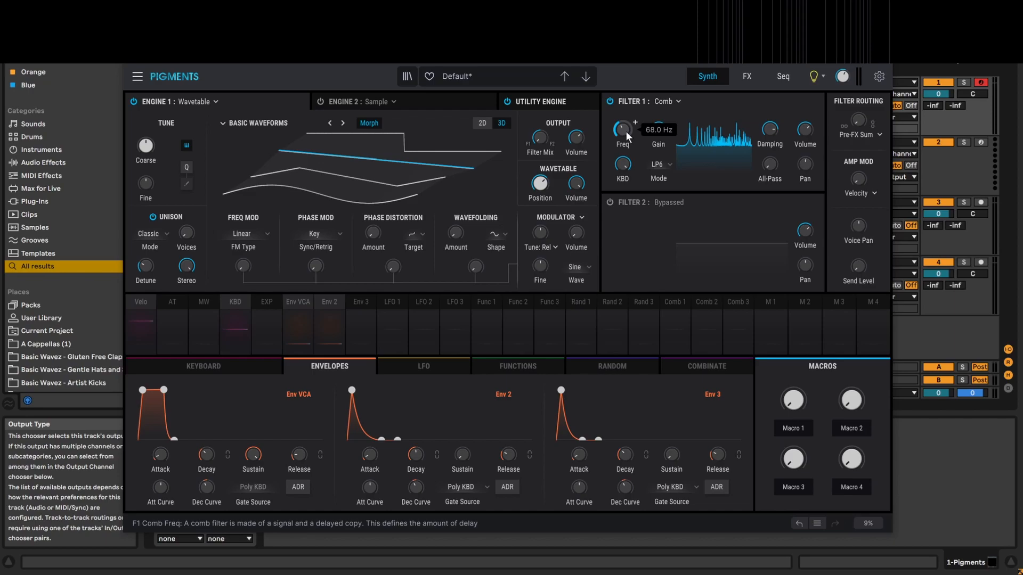
pyautogui.moveTo(625, 130); pyautogui.dragTo(626, 133)
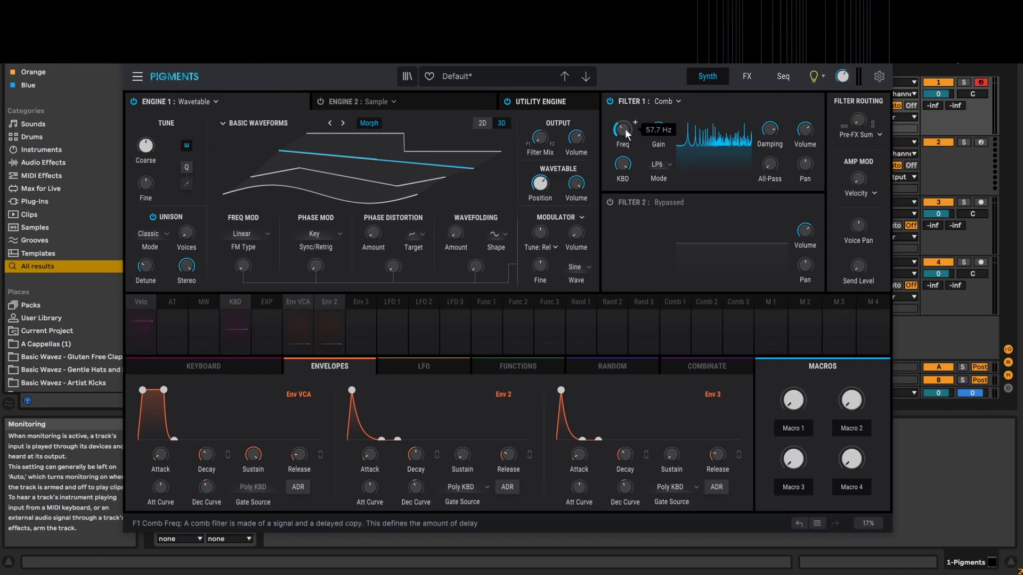
pyautogui.moveTo(620, 127); pyautogui.dragTo(621, 143)
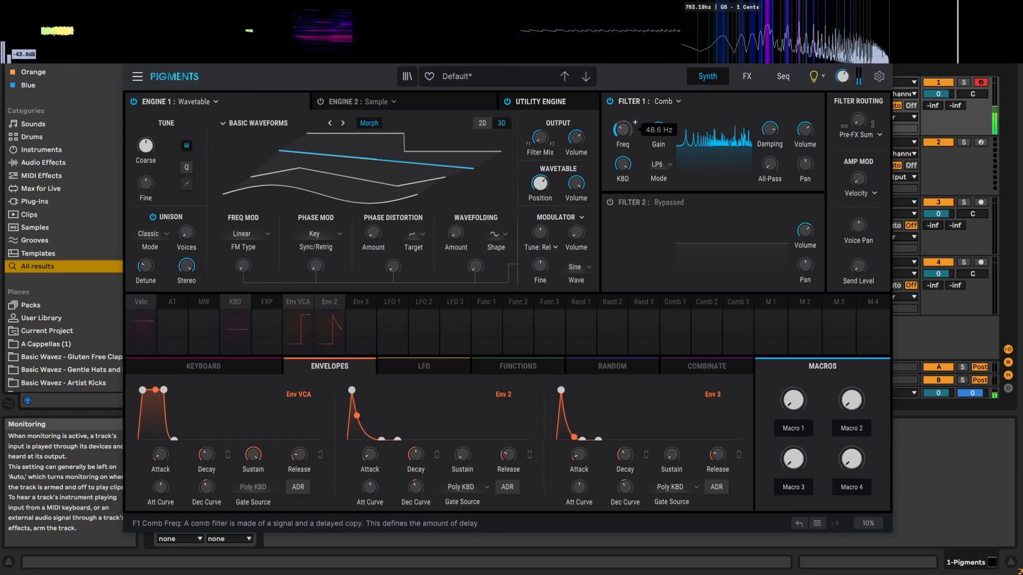
pyautogui.moveTo(626, 131); pyautogui.dragTo(627, 138)
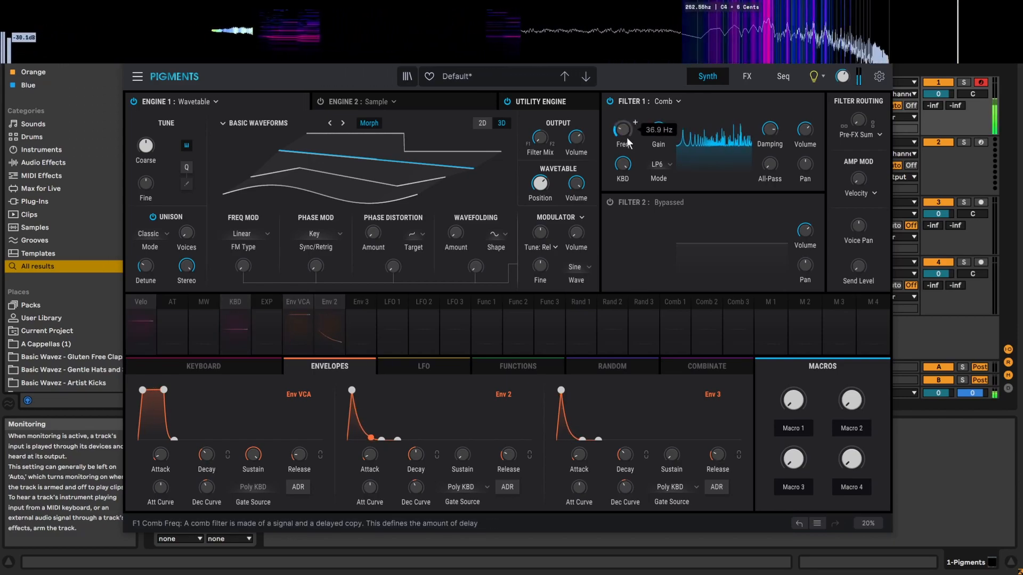
# Try the Comb filter's Feedback and Feedforward modes, sweeping the frequency in each and ending at 20 Hz.
pyautogui.click(670, 164)
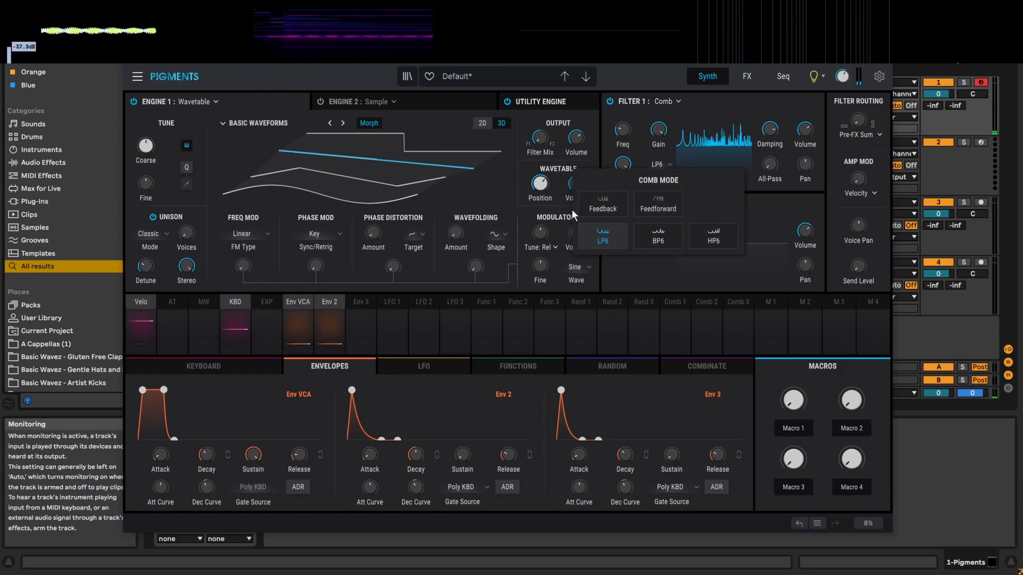
pyautogui.click(604, 209)
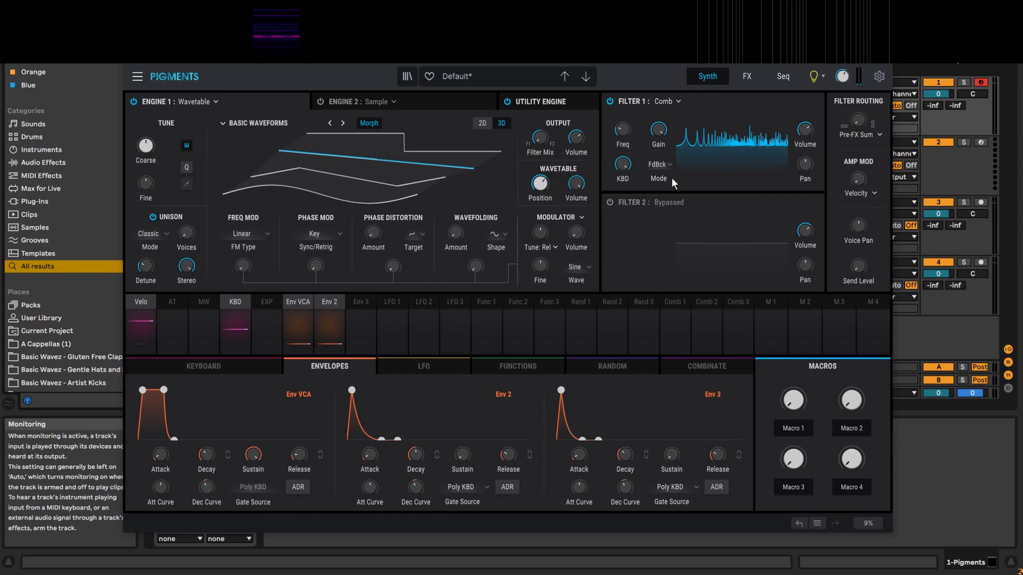
pyautogui.moveTo(625, 129); pyautogui.dragTo(604, 135)
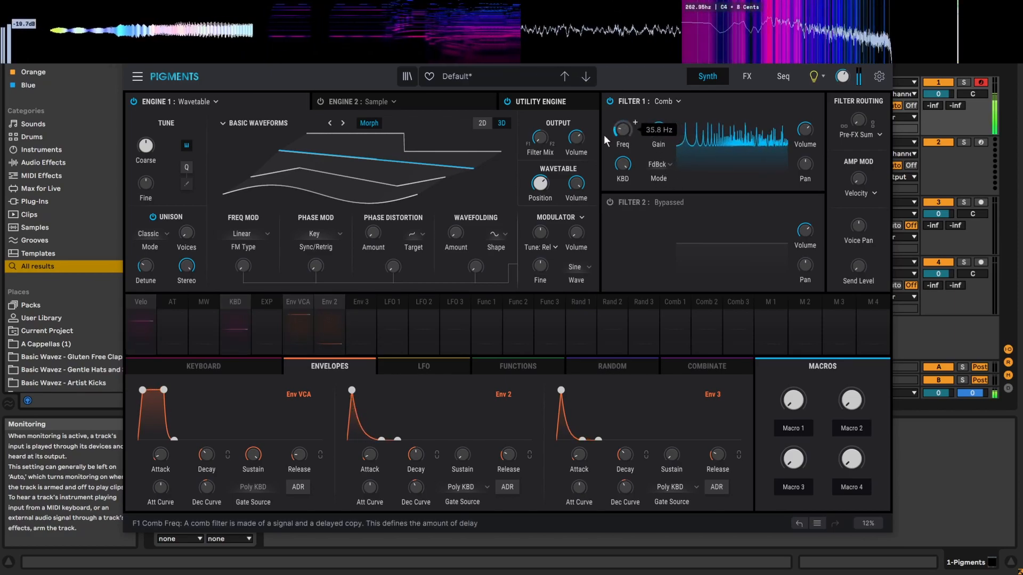
pyautogui.click(666, 163)
pyautogui.click(681, 204)
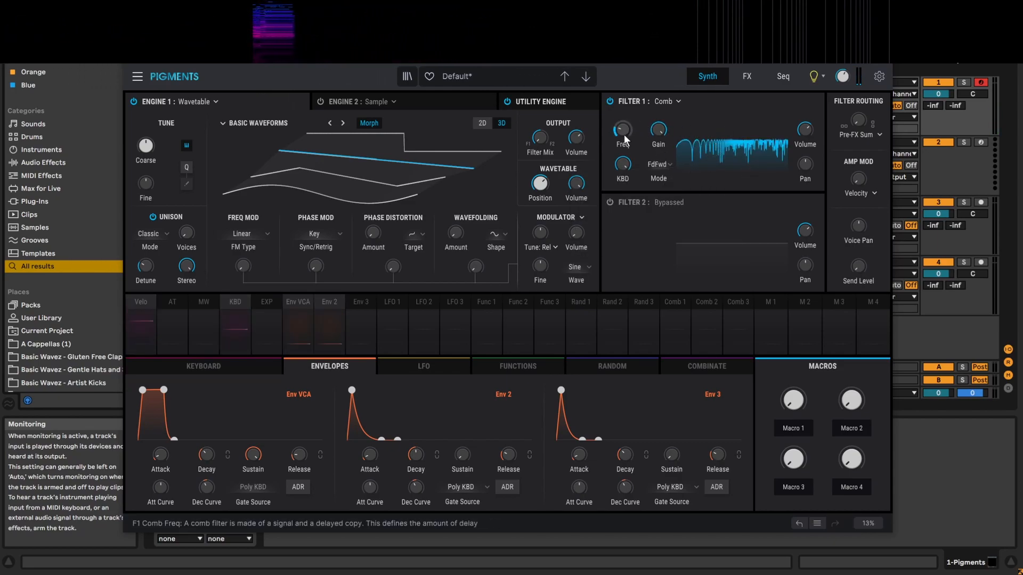
pyautogui.moveTo(622, 131); pyautogui.dragTo(622, 124)
pyautogui.moveTo(619, 51); pyautogui.dragTo(614, 157)
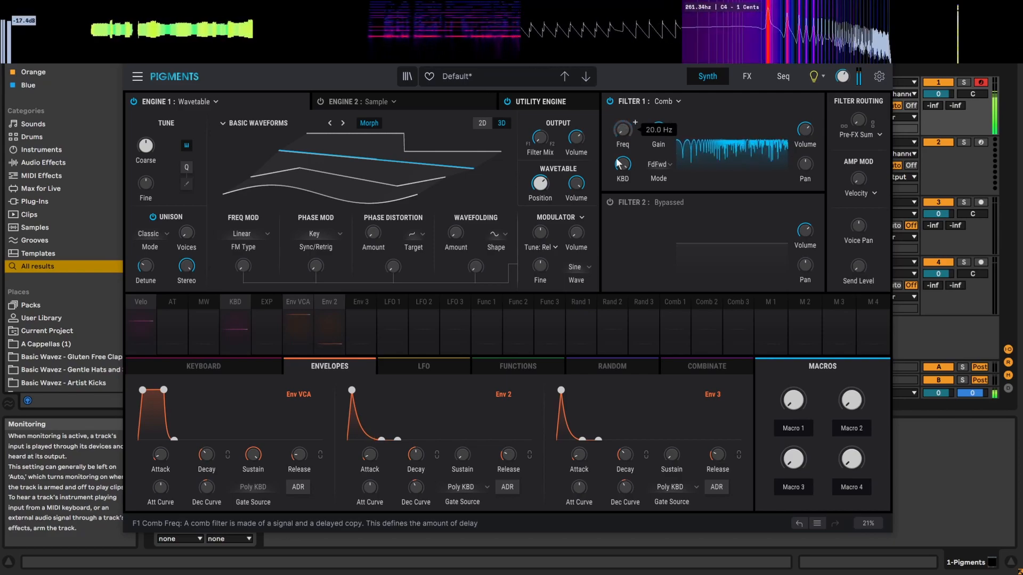
# Set the Comb filter back to LP6 mode and sweep its frequency.
pyautogui.click(659, 163)
pyautogui.click(603, 237)
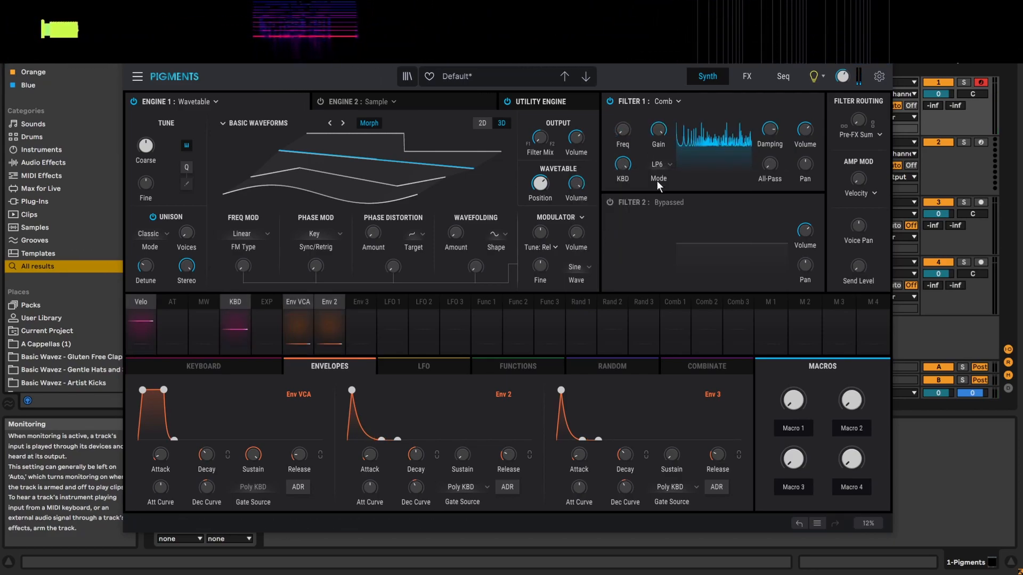
pyautogui.click(667, 164)
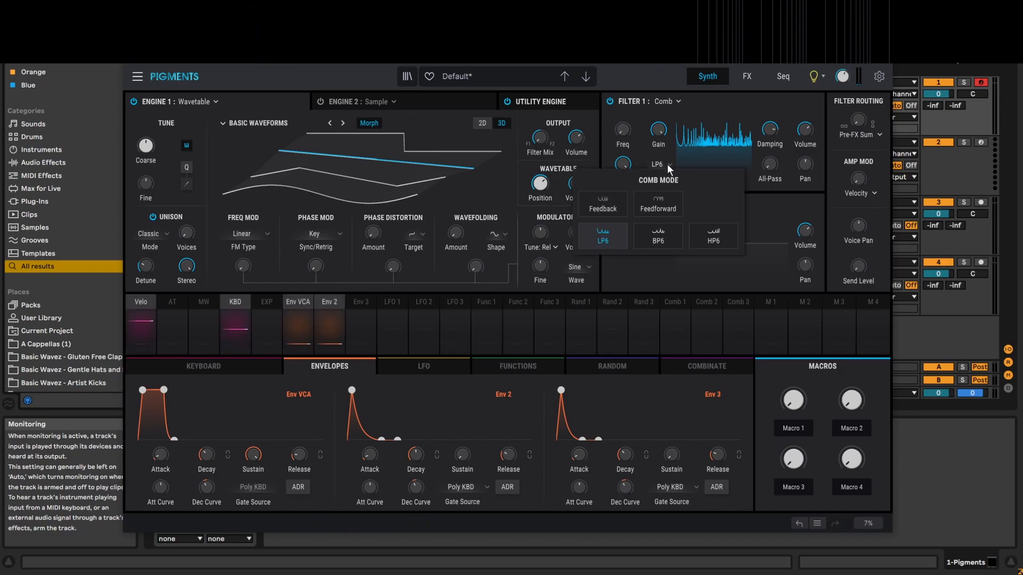
pyautogui.click(601, 124)
pyautogui.moveTo(623, 130); pyautogui.dragTo(623, 104)
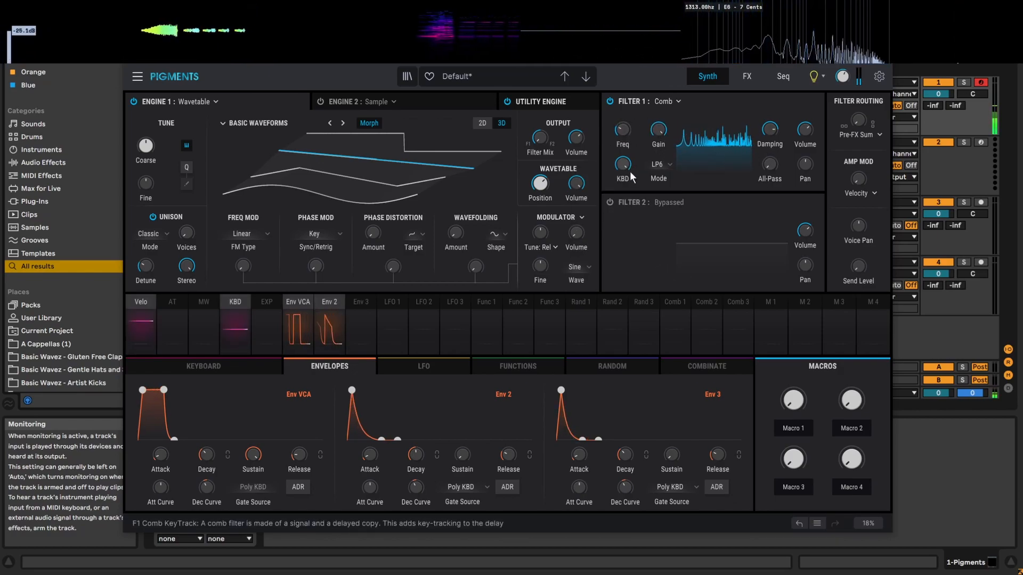
# Sweep the Comb filter's Damping and raise and lower its All-Pass amount, leaving it partly raised.
pyautogui.moveTo(770, 129)
pyautogui.mouseDown()
pyautogui.moveTo(770, 121)
pyautogui.moveTo(771, 139)
pyautogui.moveTo(769, 112)
pyautogui.mouseUp()
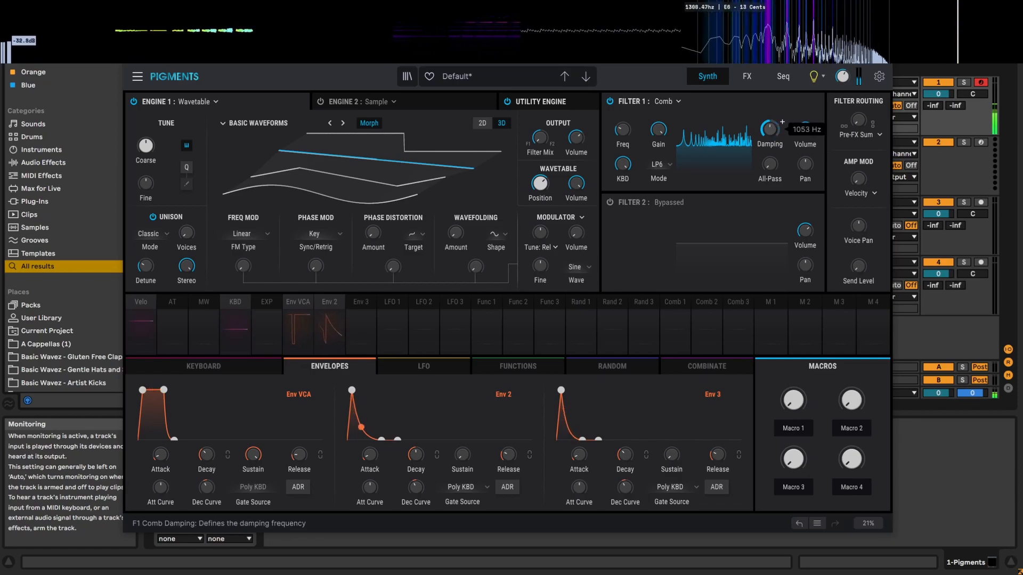
pyautogui.moveTo(770, 164); pyautogui.dragTo(781, 68)
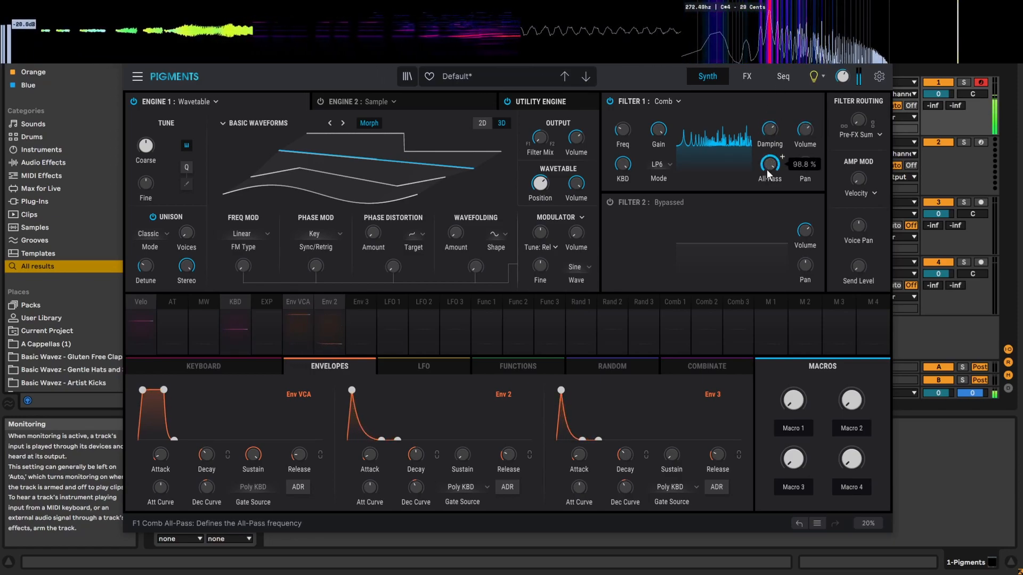
pyautogui.moveTo(768, 167); pyautogui.dragTo(775, 72)
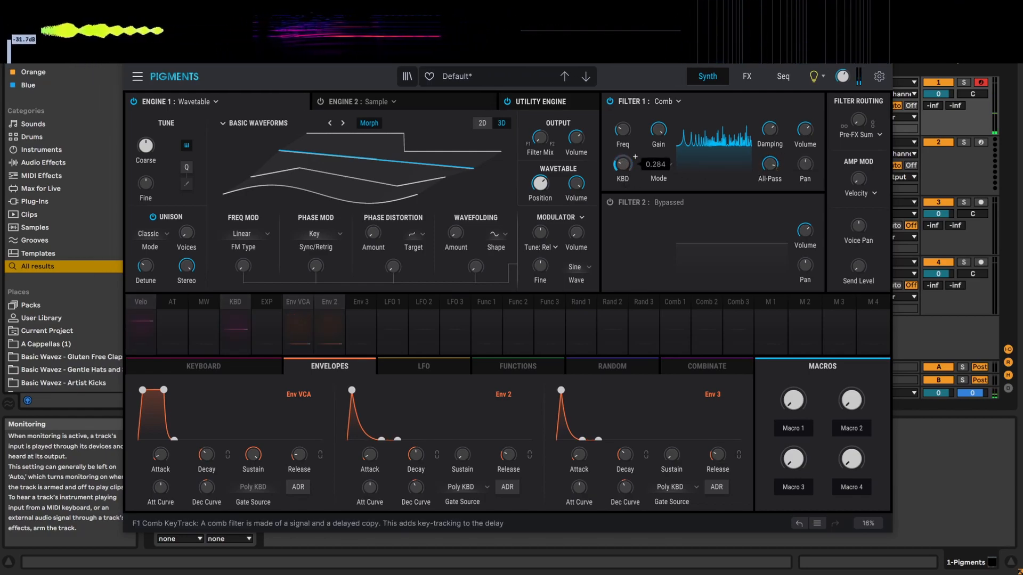
# Vary the Comb filter's keyboard tracking and reset it to its default amount.
pyautogui.moveTo(622, 166); pyautogui.dragTo(625, 150)
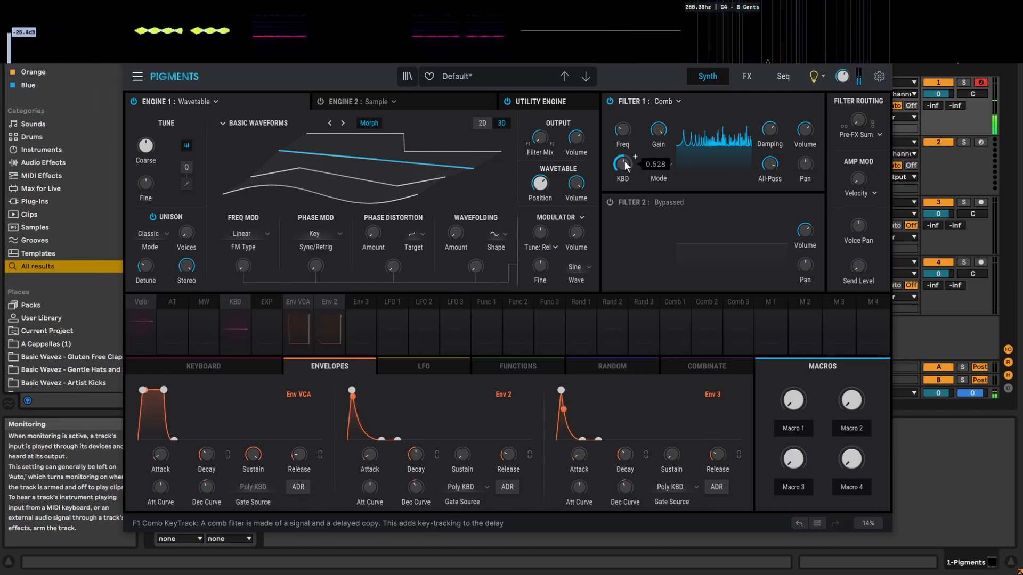
pyautogui.doubleClick(626, 165)
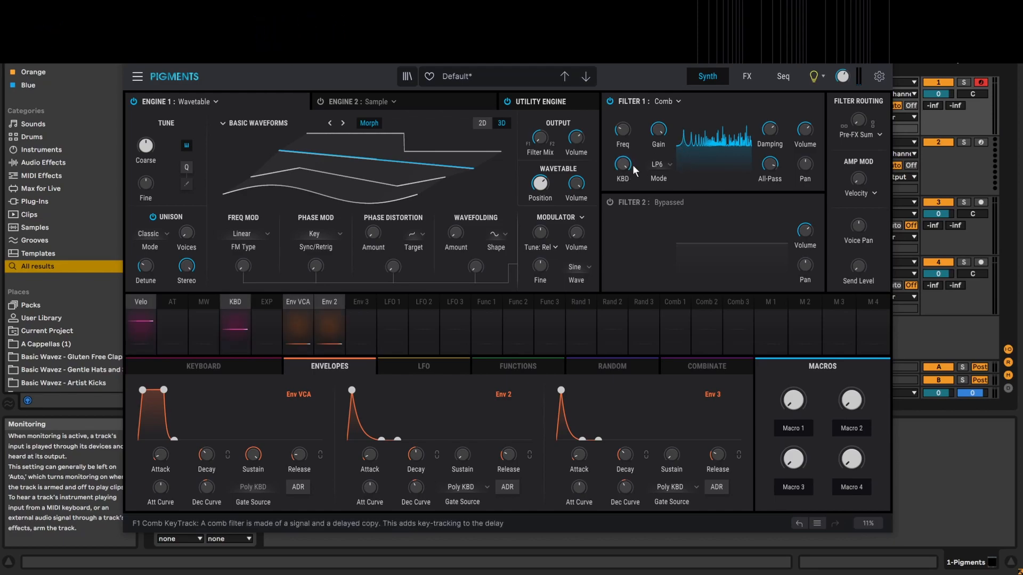
pyautogui.moveTo(619, 170); pyautogui.dragTo(618, 172)
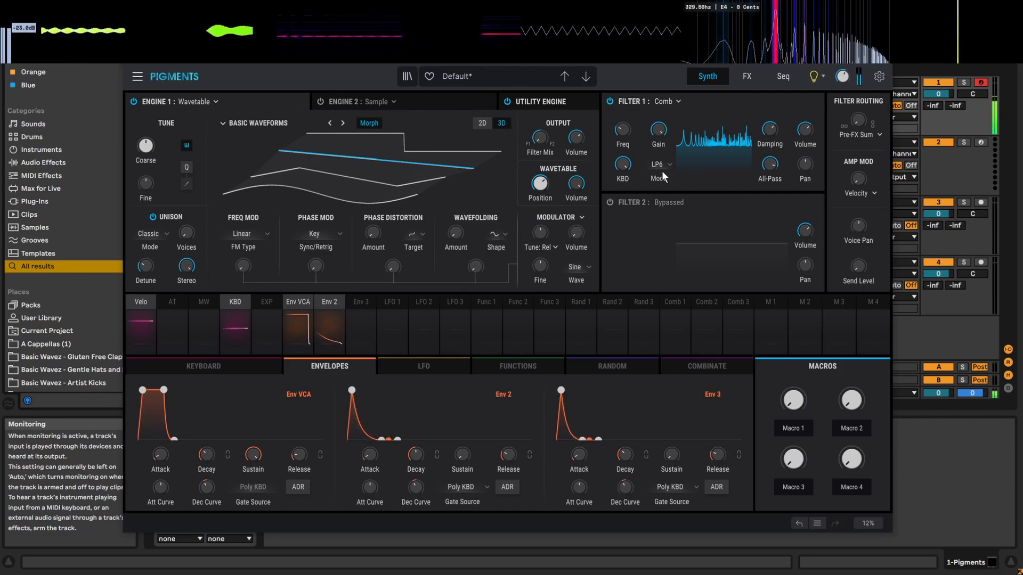
pyautogui.moveTo(621, 171); pyautogui.dragTo(628, 167)
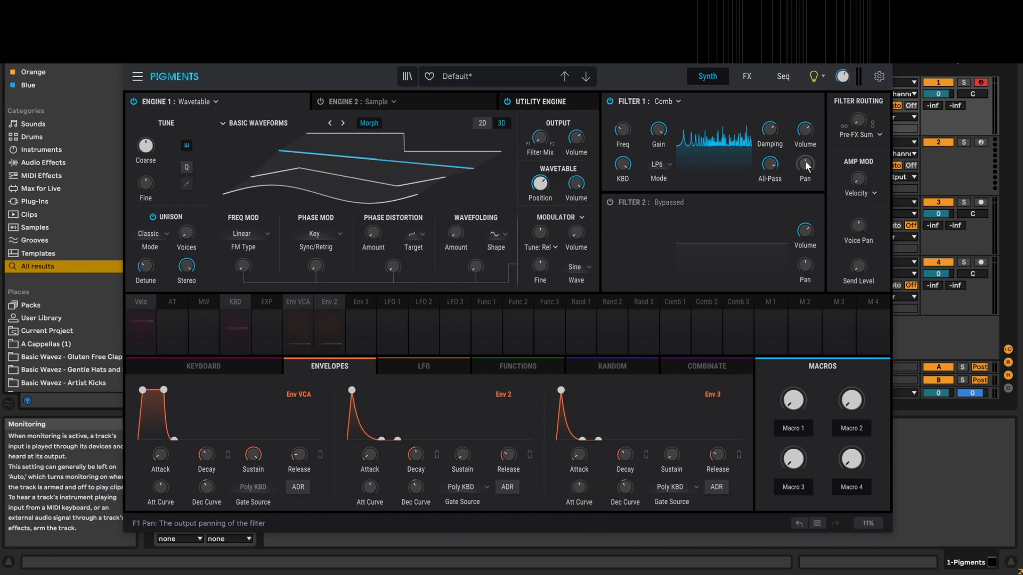
# View the Comb modes without changing them and switch Filter 1 to the Phaser type.
pyautogui.click(667, 165)
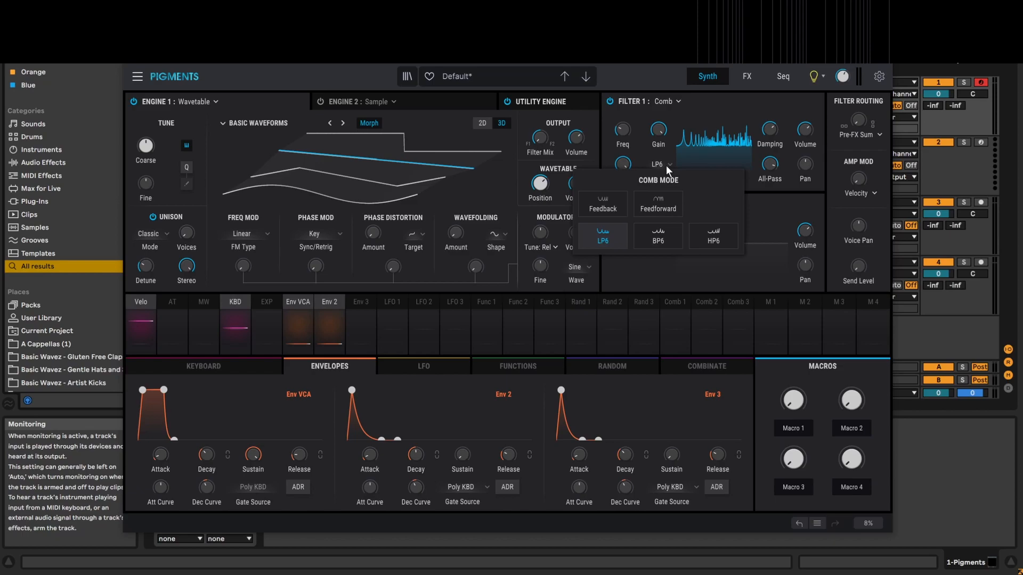
pyautogui.click(676, 101)
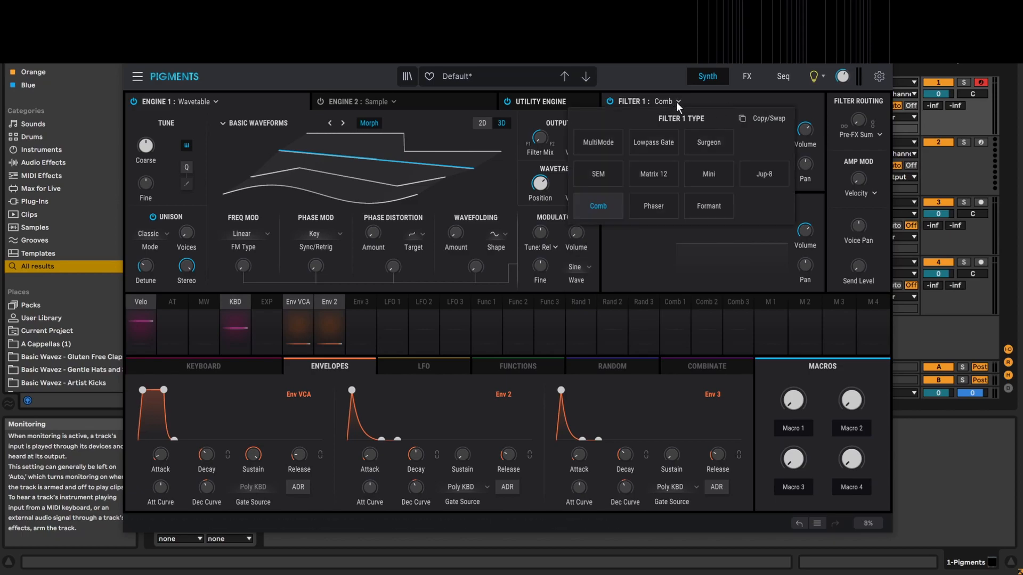
pyautogui.click(654, 206)
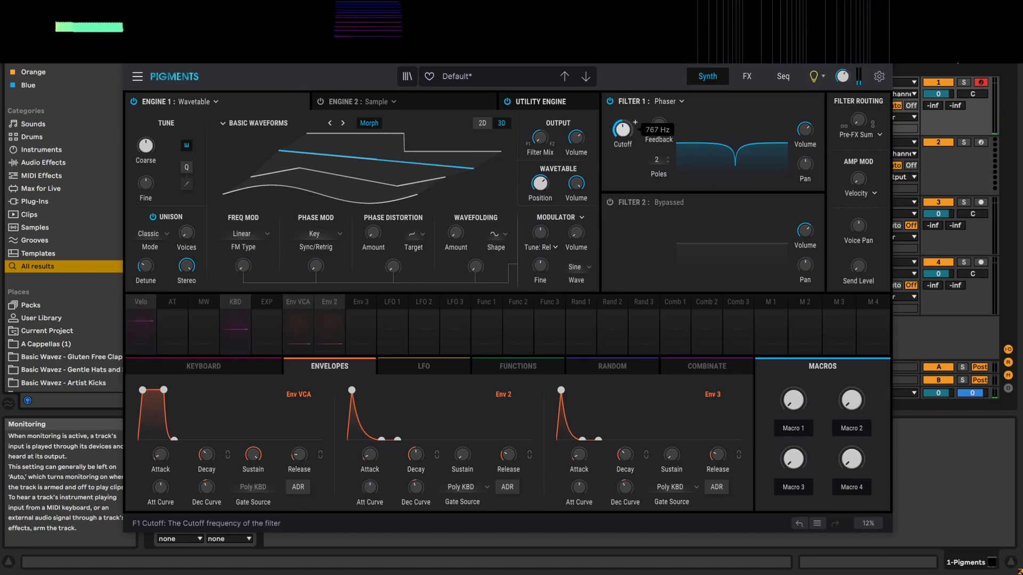
# Route LFO 2 to the Phaser filter's cutoff with a modulation amount of 0.15.
pyautogui.click(428, 364)
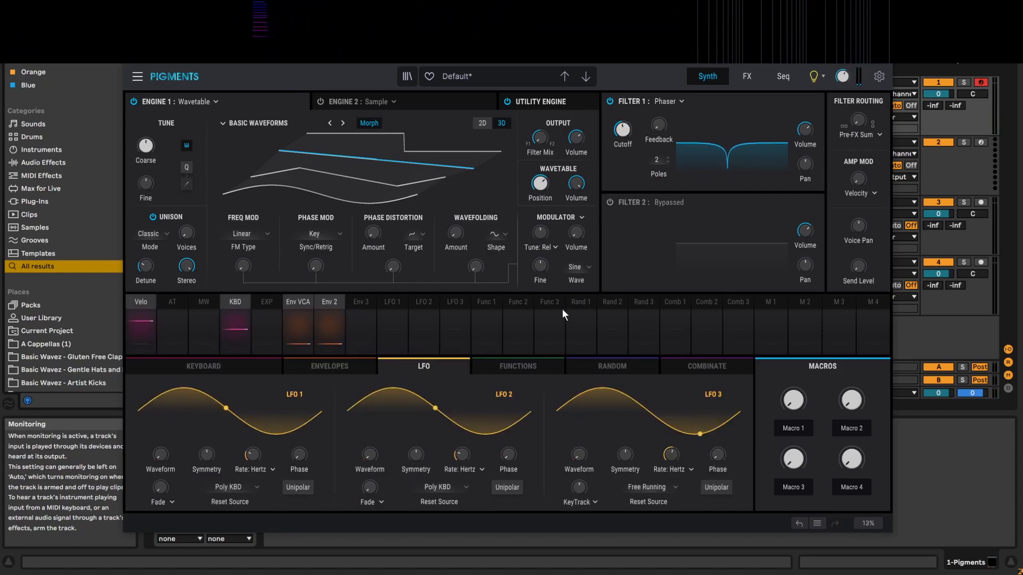
pyautogui.click(429, 325)
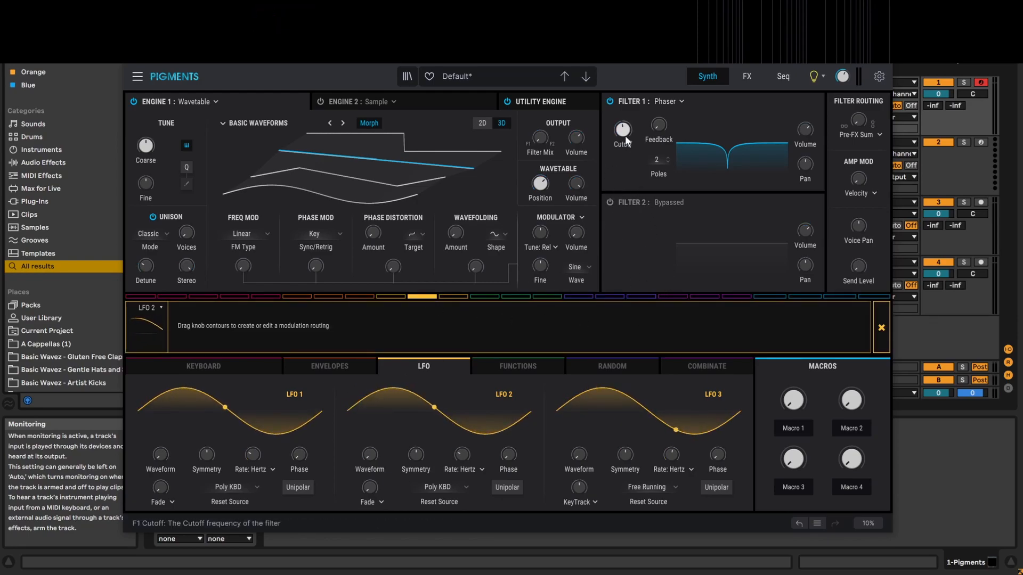
pyautogui.moveTo(625, 121); pyautogui.dragTo(625, 114)
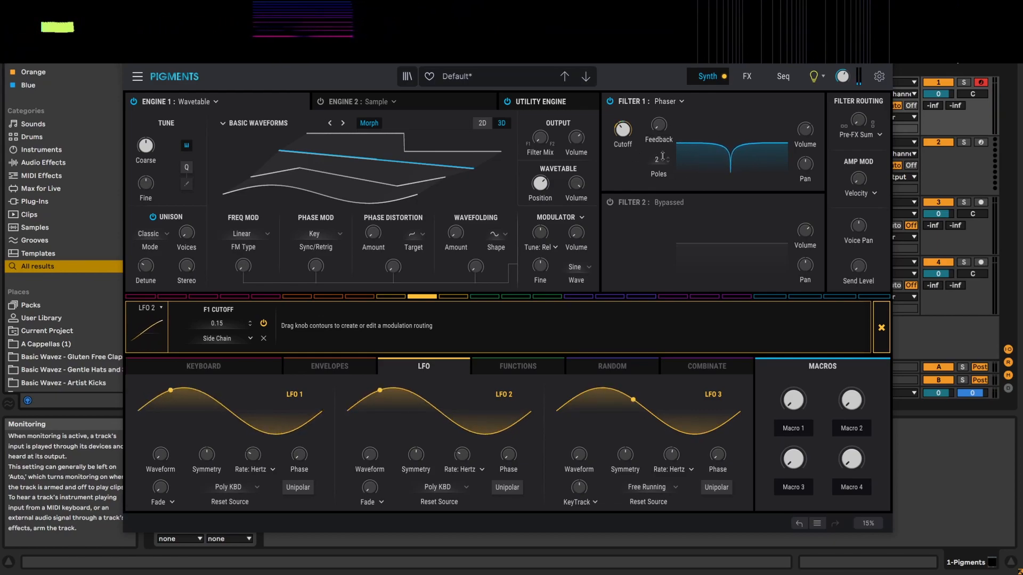
# Set the Phaser to 10 poles and modulate LFO 2's rate with LFO 2 itself by 0.05.
pyautogui.moveTo(658, 159); pyautogui.dragTo(661, 88)
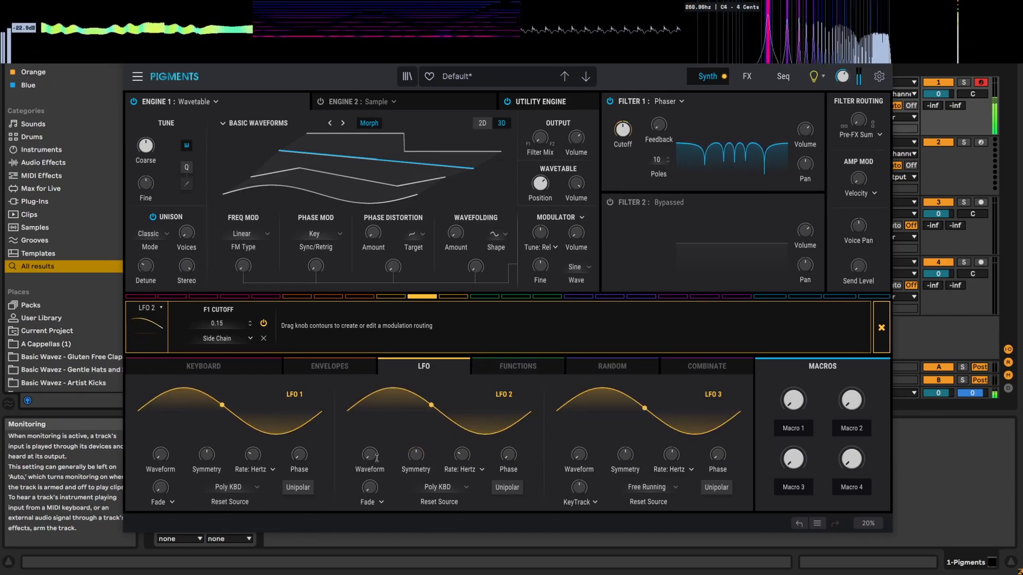
pyautogui.moveTo(462, 454); pyautogui.dragTo(462, 442)
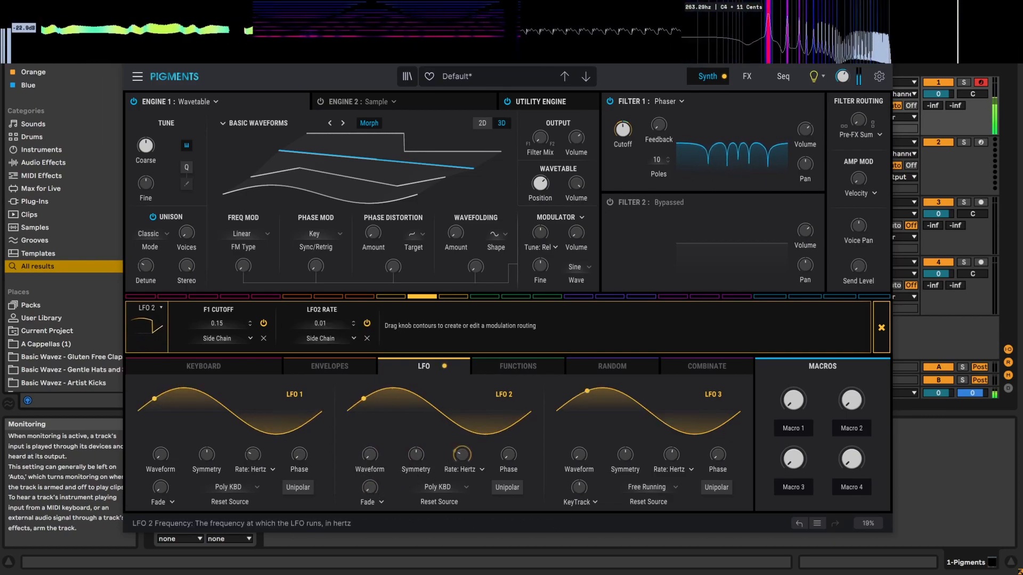
pyautogui.moveTo(463, 452); pyautogui.dragTo(458, 421)
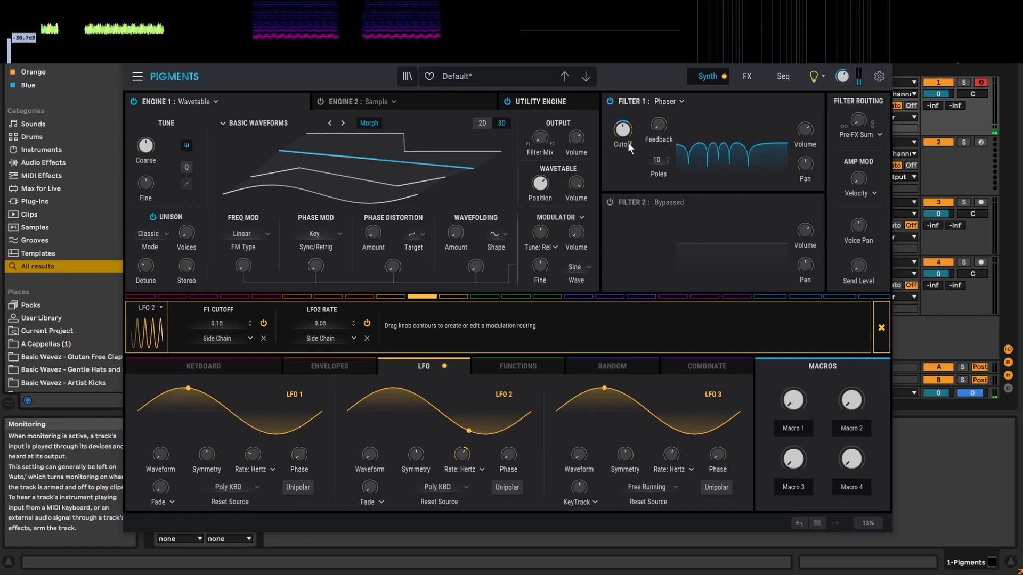
# Disable LFO 2's modulation of the filter cutoff and LFO 2 rate, and switch Filter 1 to the Formant type.
pyautogui.click(367, 339)
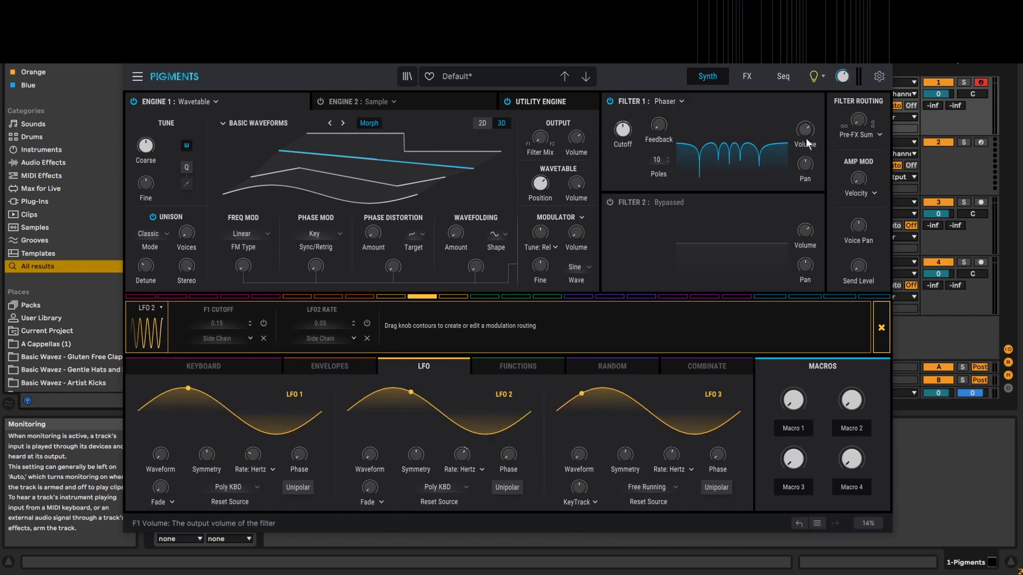
pyautogui.click(668, 100)
pyautogui.click(707, 213)
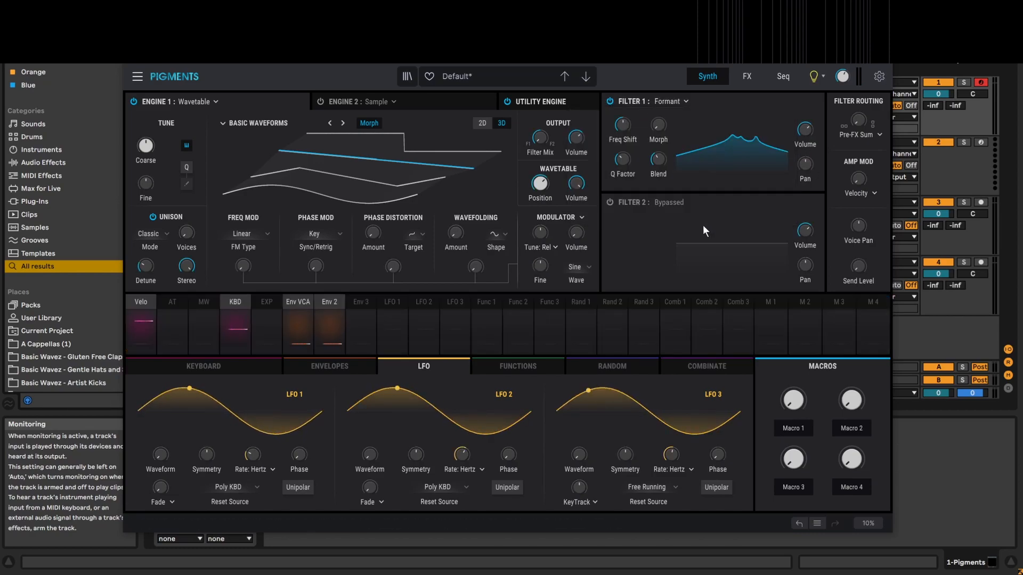
# Vary the Formant filter's frequency shift and vowel morph while playing notes.
pyautogui.moveTo(622, 126)
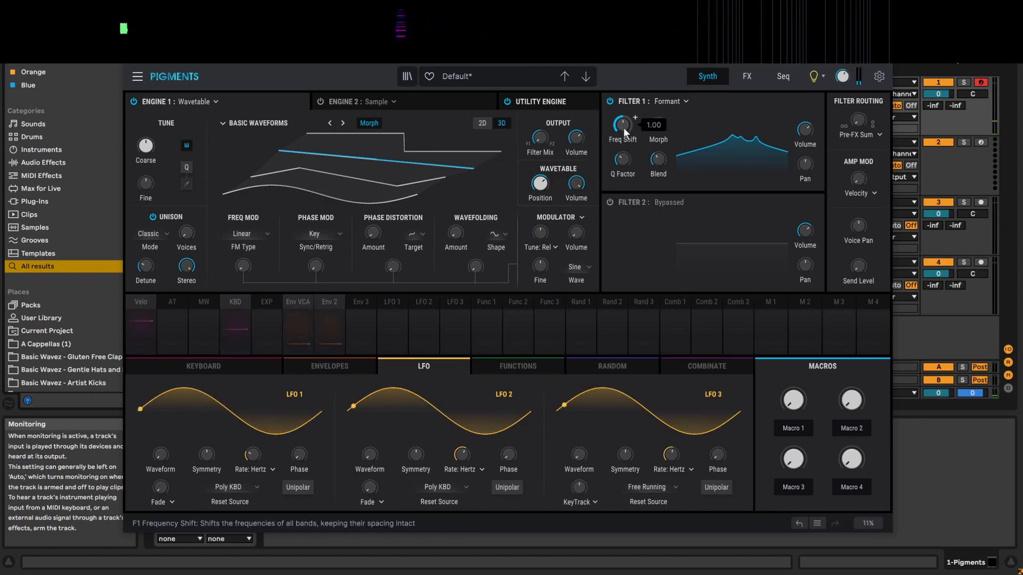
pyautogui.moveTo(624, 124); pyautogui.dragTo(661, 69)
pyautogui.moveTo(662, 130); pyautogui.dragTo(663, 259)
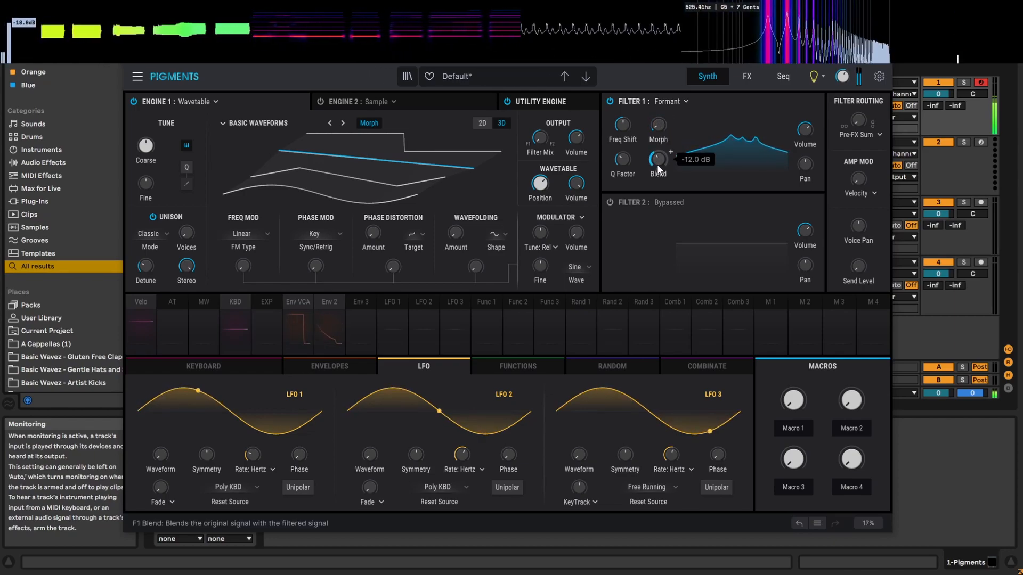
# Raise the Formant filter's Q factor and adjust the blend between original and filtered signal.
pyautogui.moveTo(621, 162); pyautogui.dragTo(622, 127)
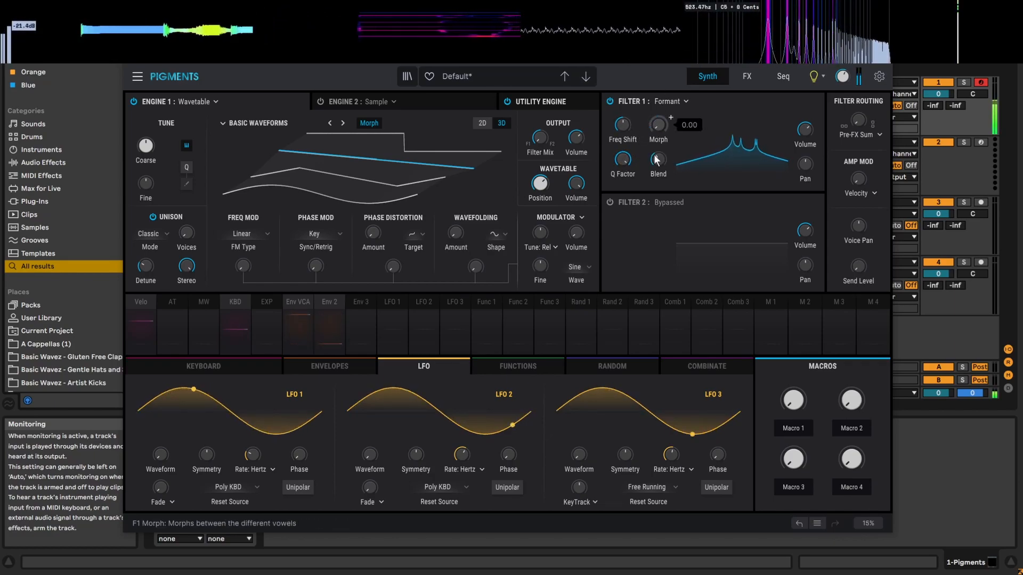
pyautogui.moveTo(657, 161)
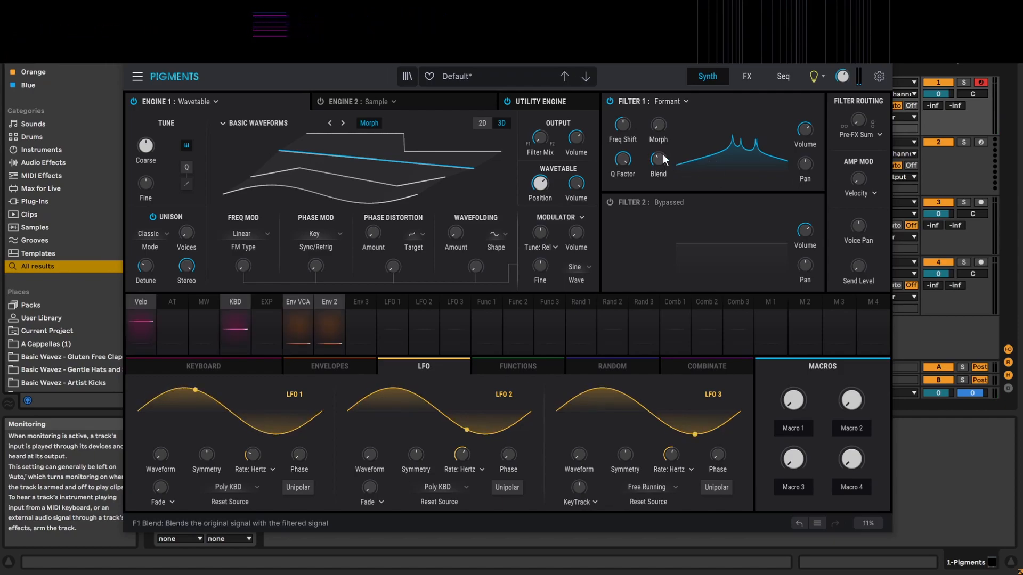
pyautogui.moveTo(659, 160)
pyautogui.mouseDown()
pyautogui.moveTo(641, 222)
pyautogui.moveTo(659, 154)
pyautogui.moveTo(605, 72)
pyautogui.moveTo(645, 219)
pyautogui.moveTo(670, 37)
pyautogui.moveTo(671, 147)
pyautogui.mouseUp()
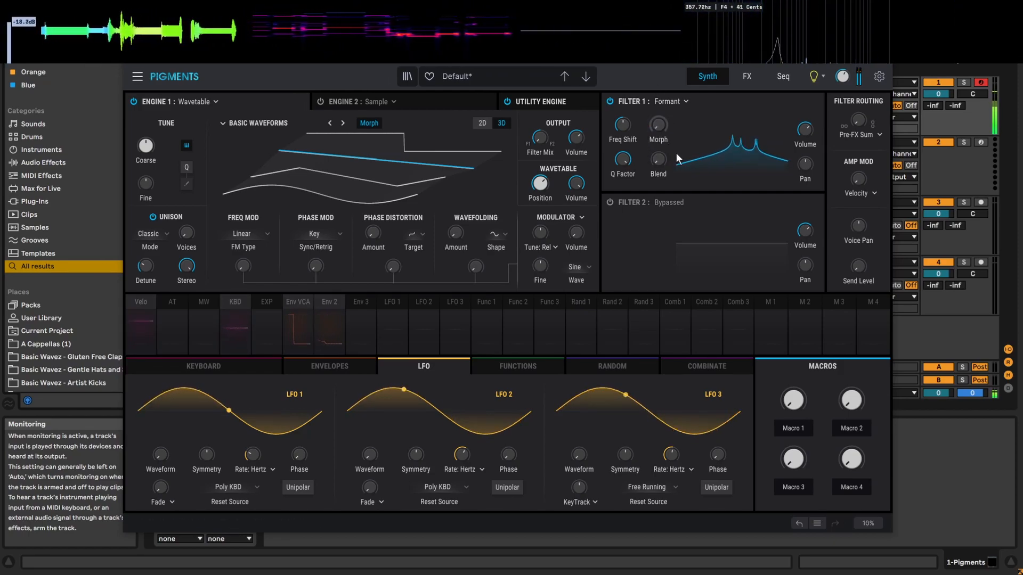
# View the Filter 1 types without changing them, and vary the filter routing amount and return it to its original setting.
pyautogui.click(675, 100)
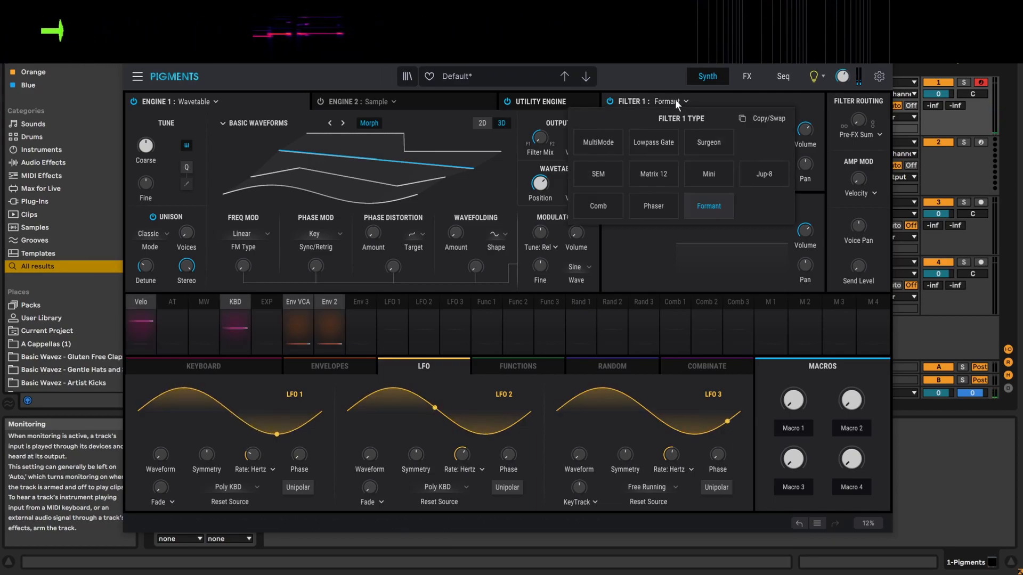
pyautogui.click(736, 100)
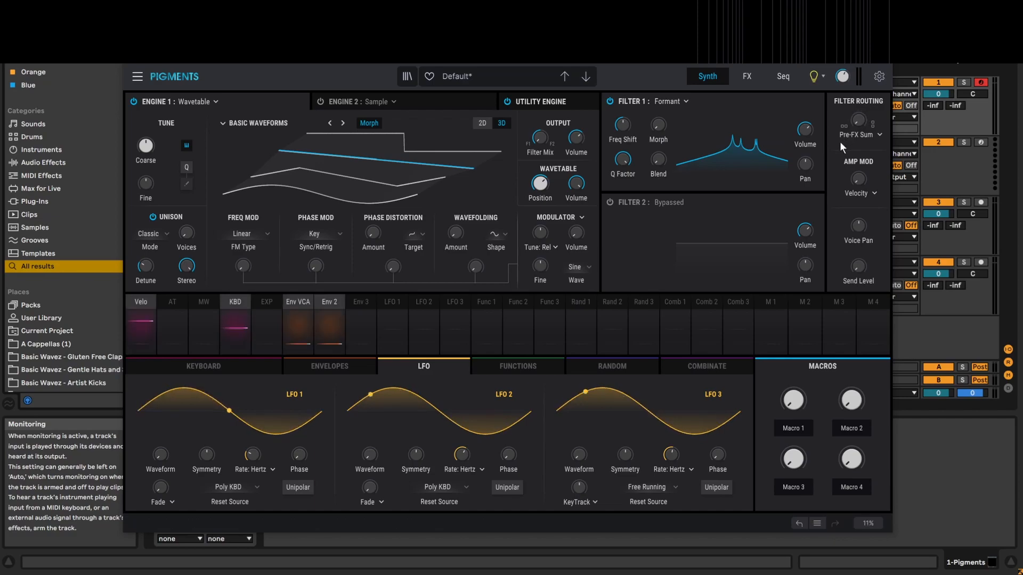
pyautogui.moveTo(848, 119)
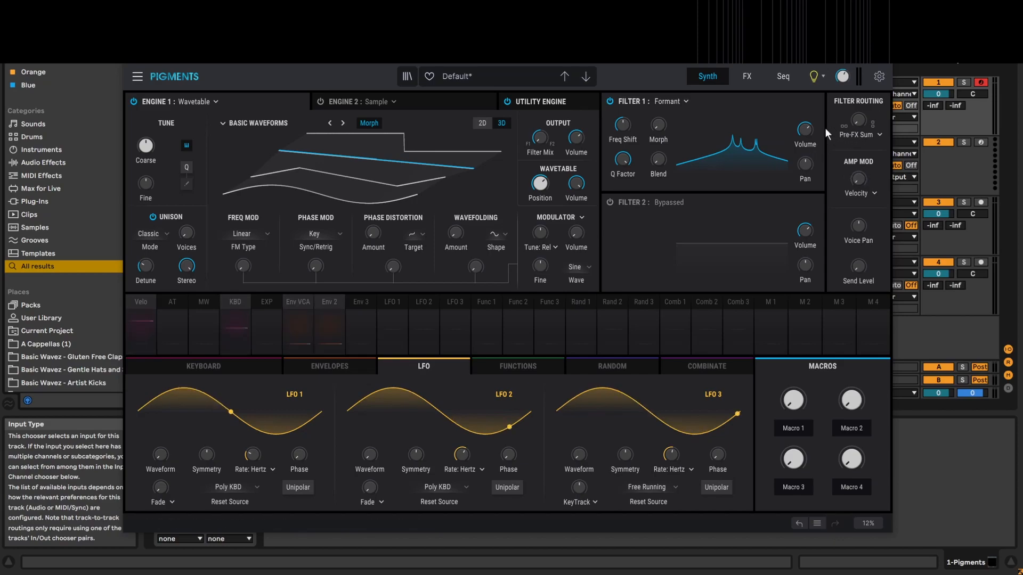
pyautogui.scroll(5, 878, 113)
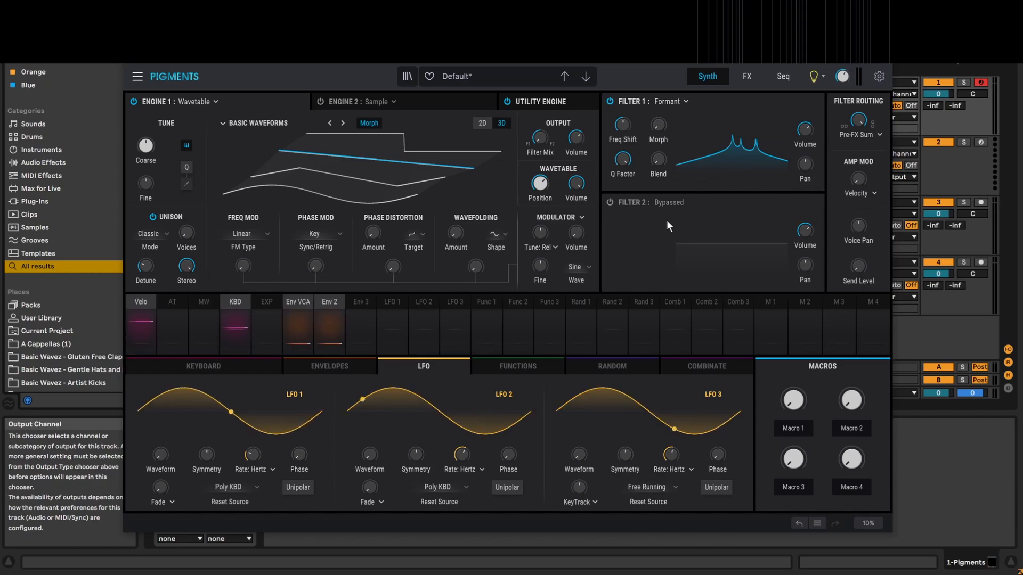
pyautogui.moveTo(859, 122); pyautogui.dragTo(860, 181)
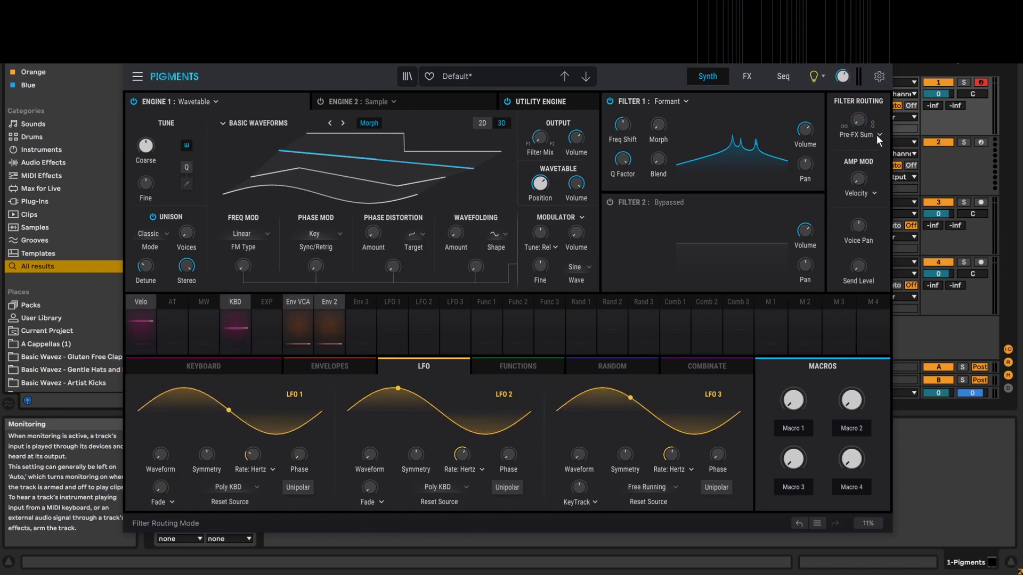
# Change the filter routing mode to Split, with Filter 1 feeding FX B and Filter 2 feeding FX A.
pyautogui.click(878, 135)
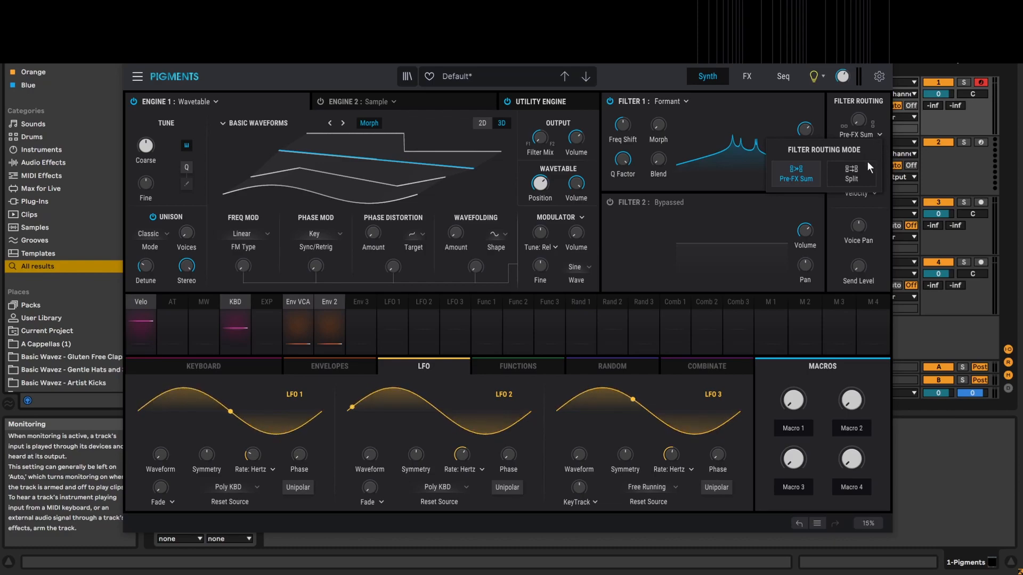
pyautogui.click(864, 175)
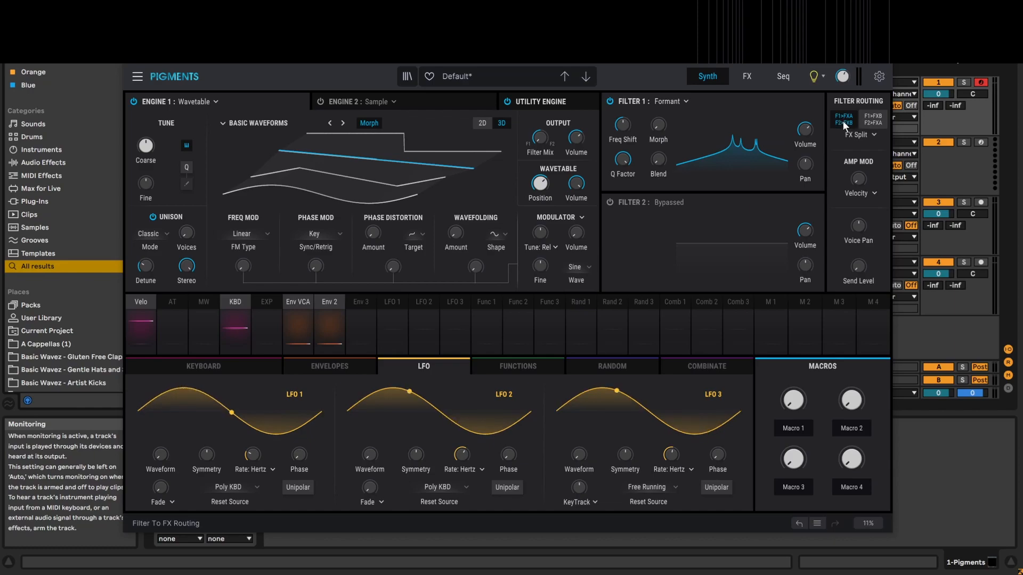
pyautogui.click(872, 122)
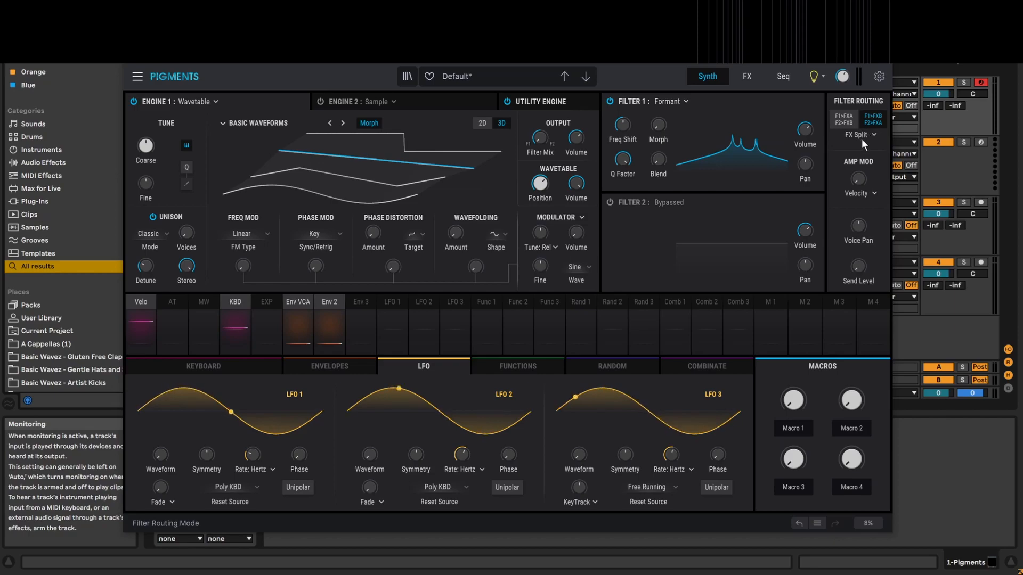
# Raise the velocity amount of the amp modulation and review the available amp modulation sources, keeping Velocity.
pyautogui.click(868, 196)
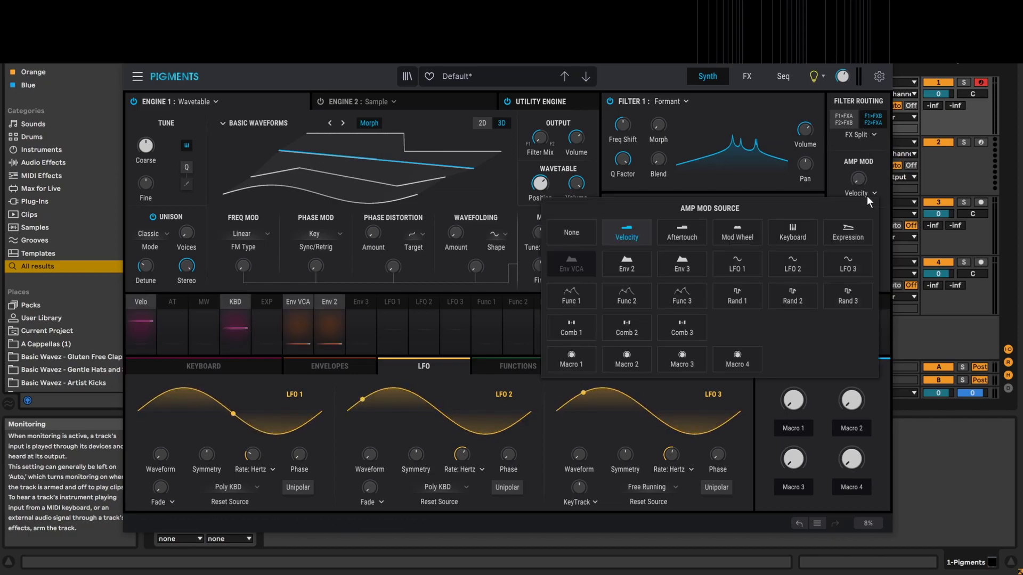
pyautogui.click(867, 196)
pyautogui.moveTo(857, 181)
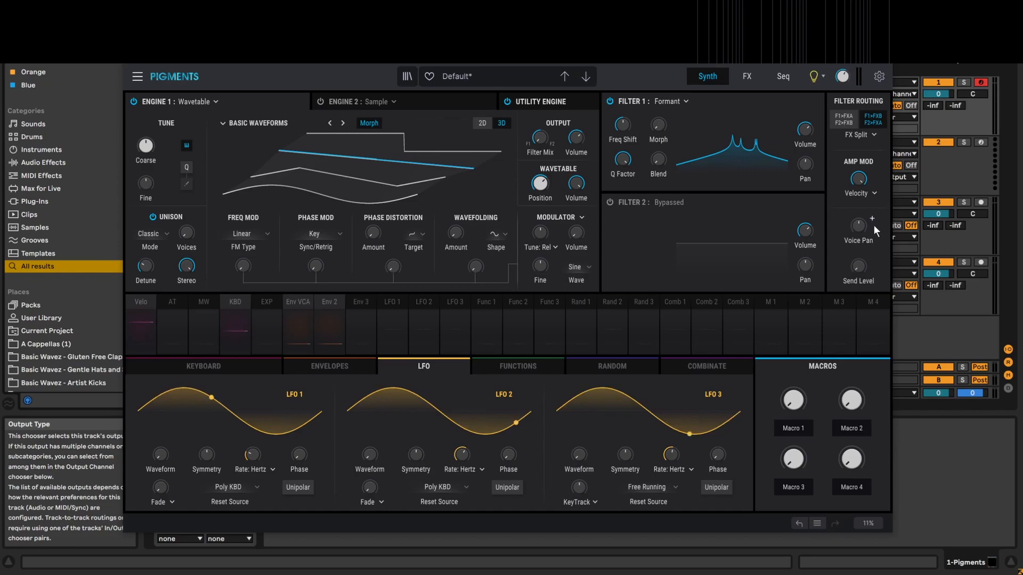
pyautogui.click(867, 191)
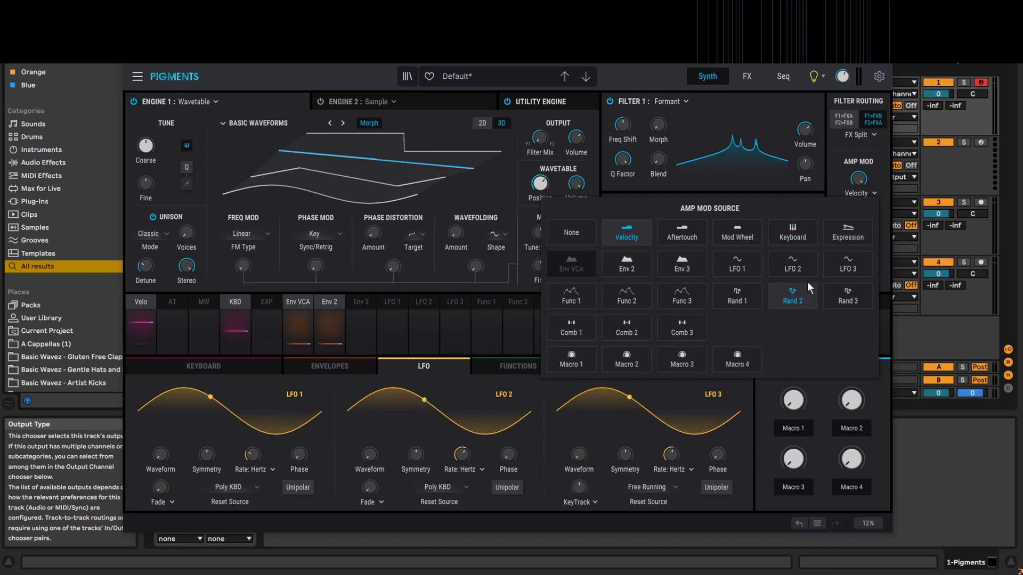
pyautogui.click(874, 188)
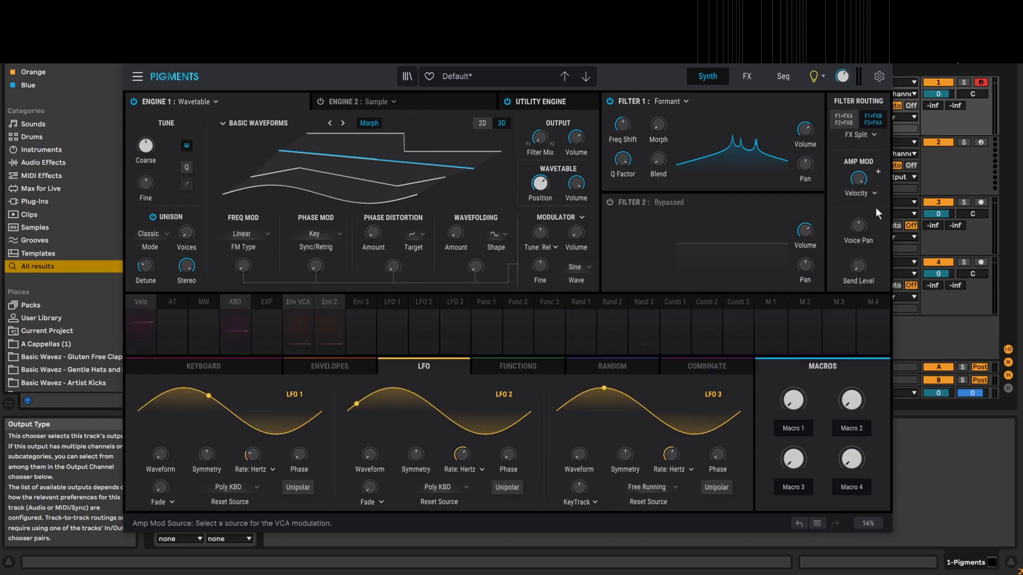
# Pan the voices to the right and reset the voice pan to center.
pyautogui.moveTo(863, 232)
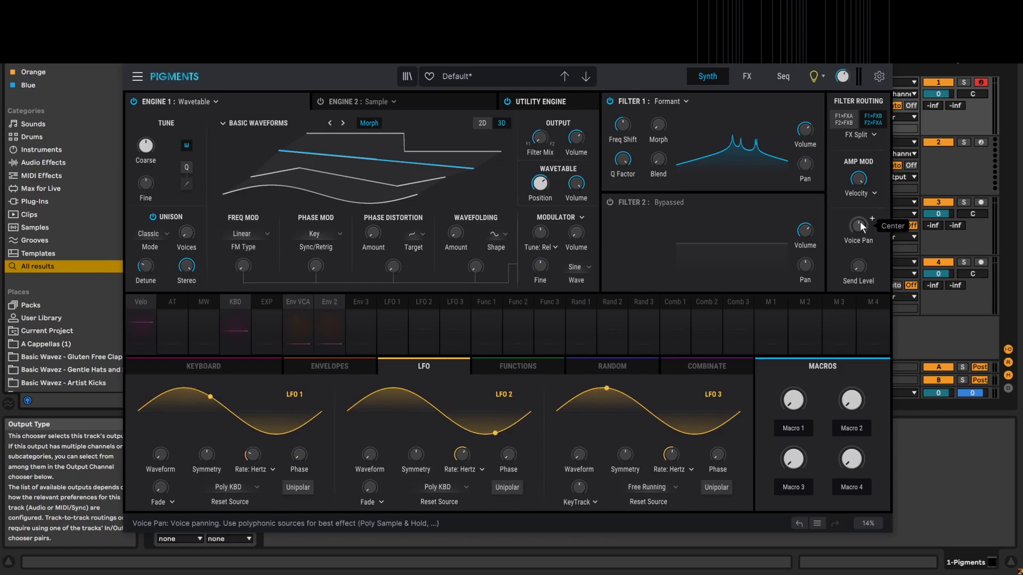
pyautogui.moveTo(858, 224); pyautogui.dragTo(811, 130)
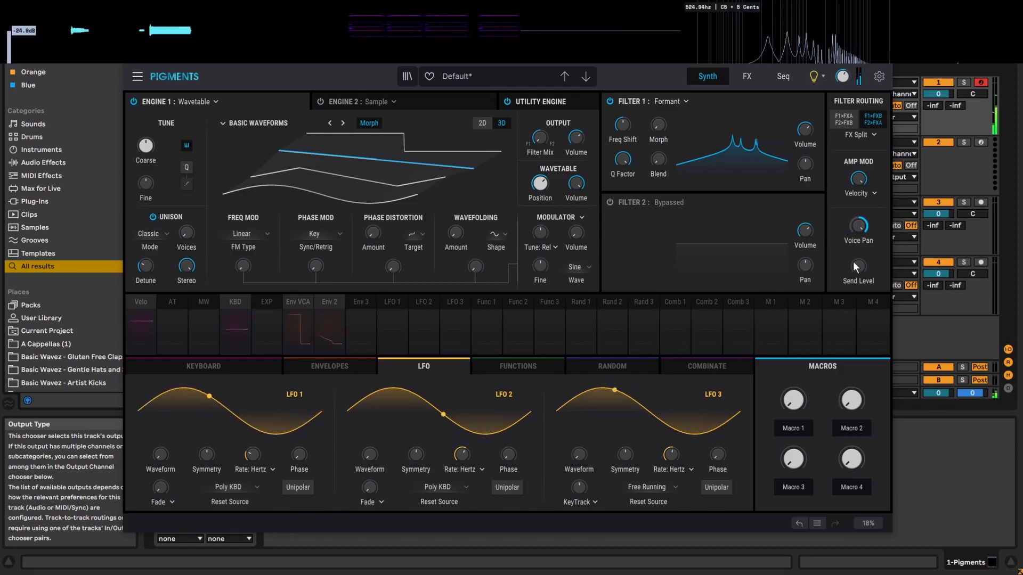
pyautogui.doubleClick(858, 231)
# Vary the voice send level and compare it with the Aux send feeding the reverb in the FX section.
pyautogui.moveTo(861, 266)
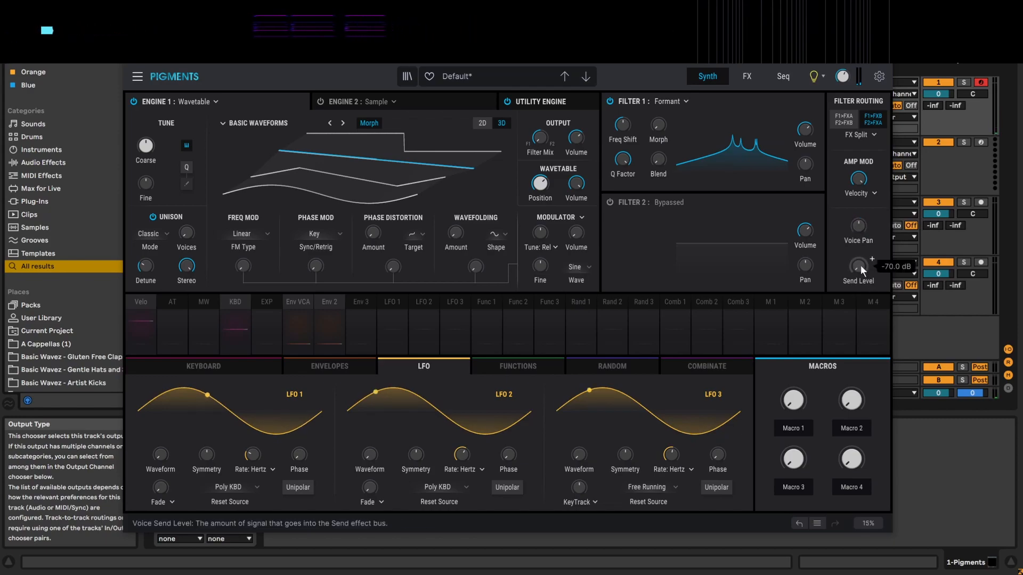
pyautogui.click(746, 77)
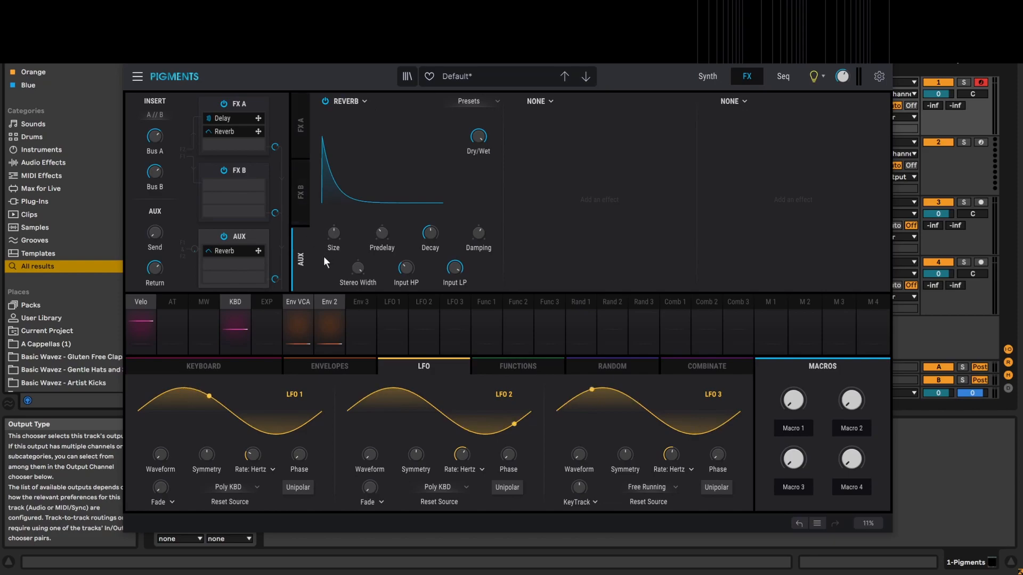
pyautogui.moveTo(166, 226)
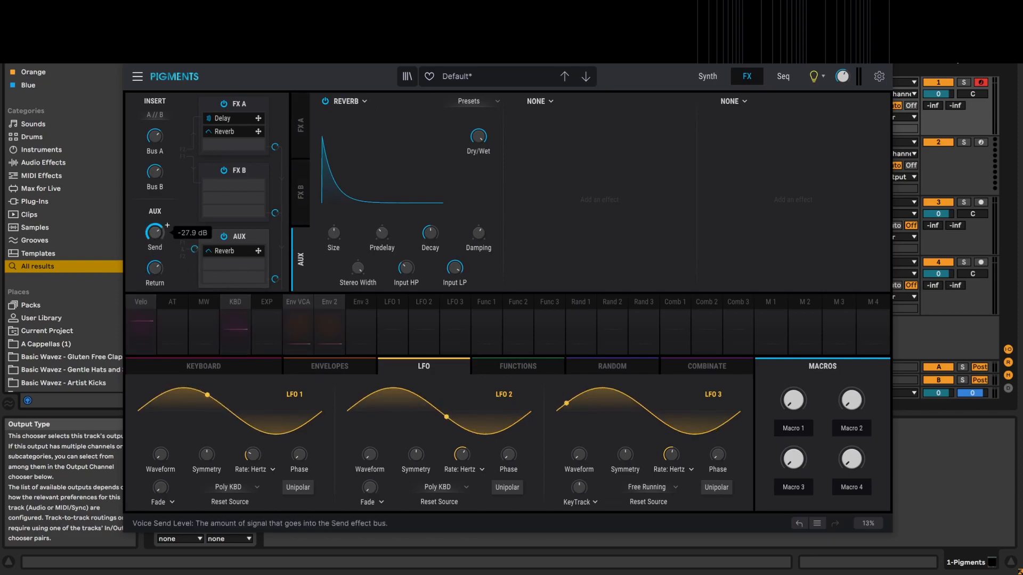
pyautogui.click(699, 75)
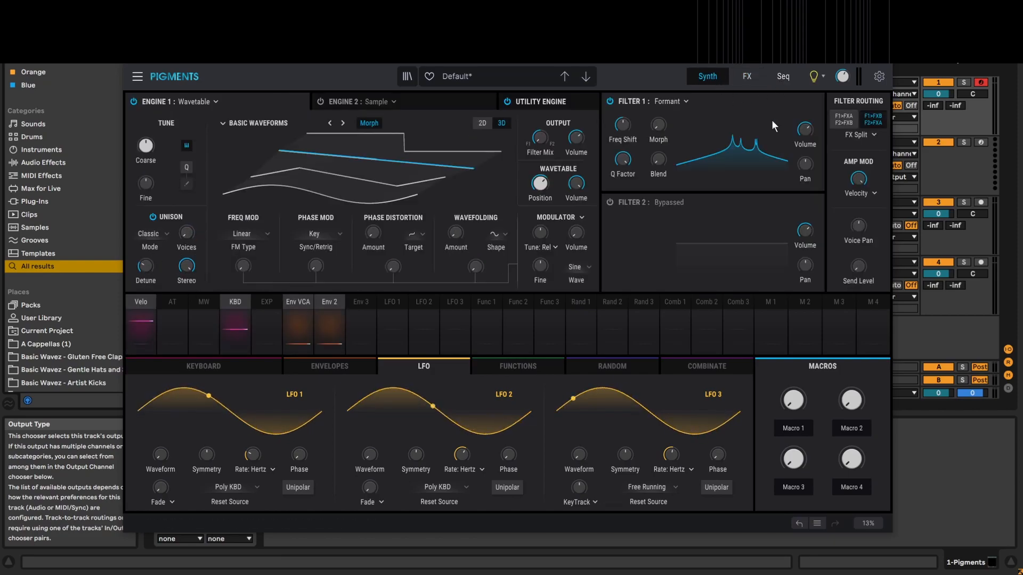
pyautogui.moveTo(861, 271)
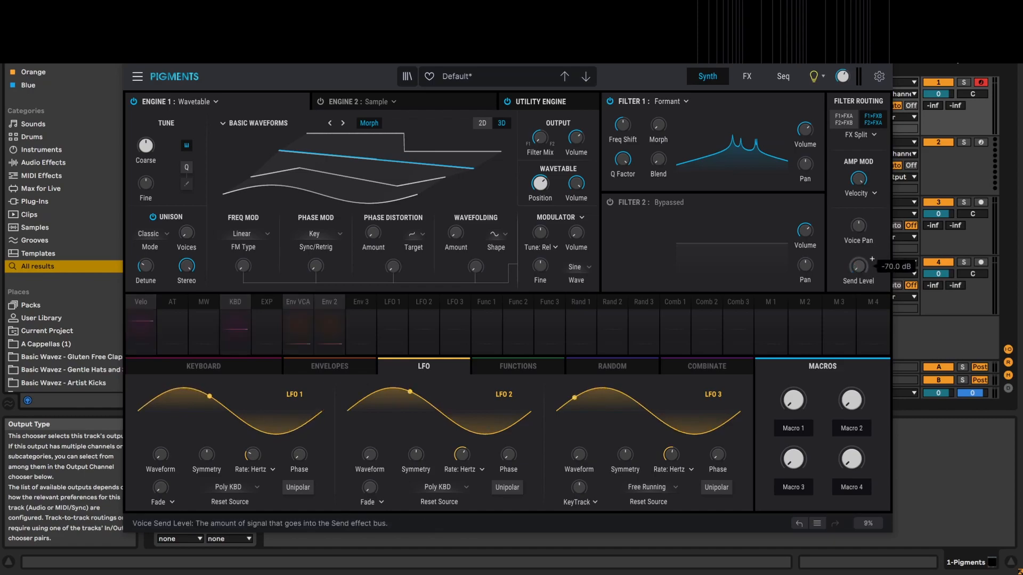
pyautogui.moveTo(860, 268)
pyautogui.mouseDown()
pyautogui.moveTo(860, 161)
pyautogui.moveTo(860, 267)
pyautogui.mouseUp()
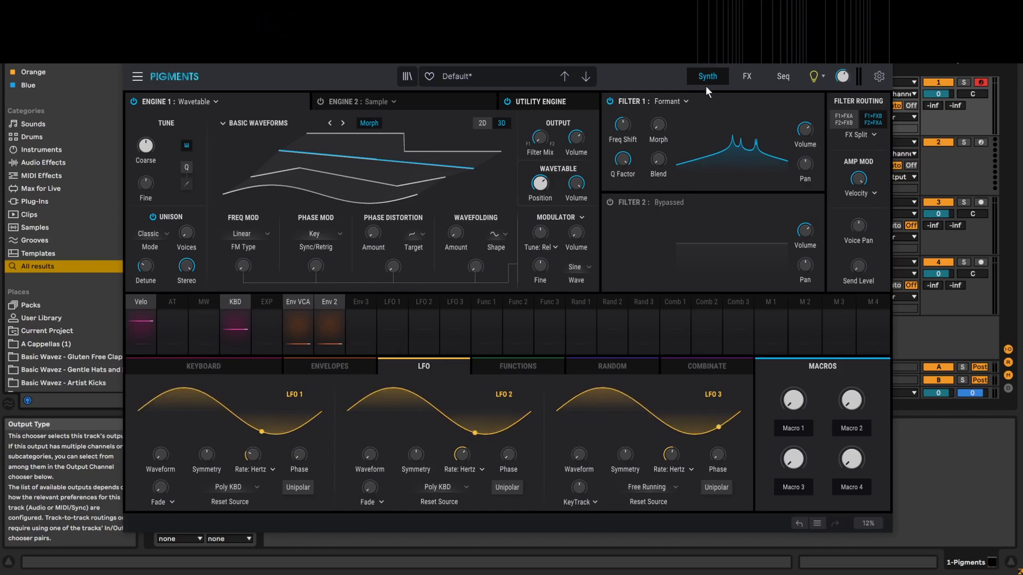
# Go to the FX section and view the Bus A and B routing options without changing them.
pyautogui.click(748, 77)
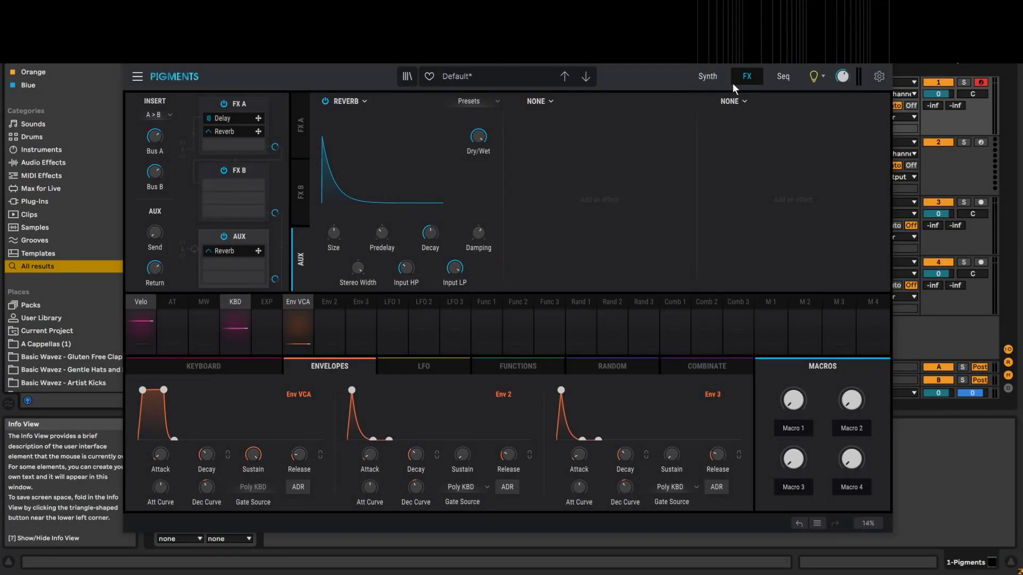
pyautogui.click(711, 76)
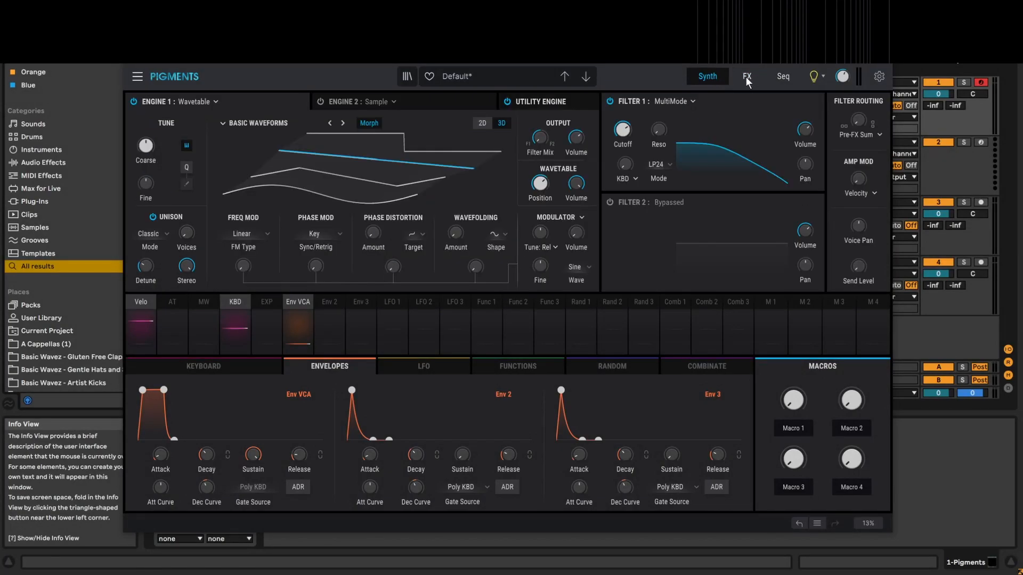
pyautogui.click(748, 78)
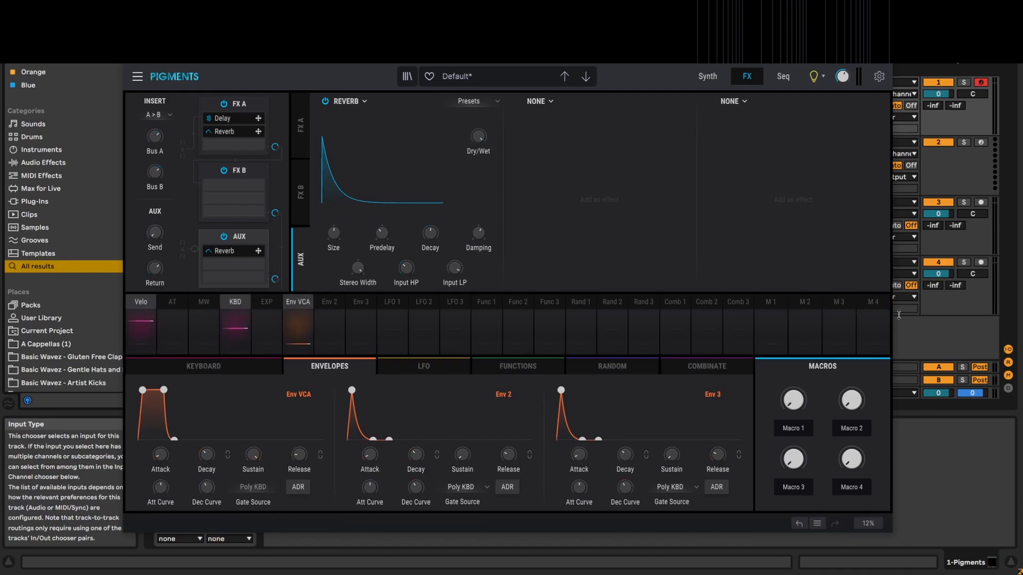
pyautogui.click(168, 115)
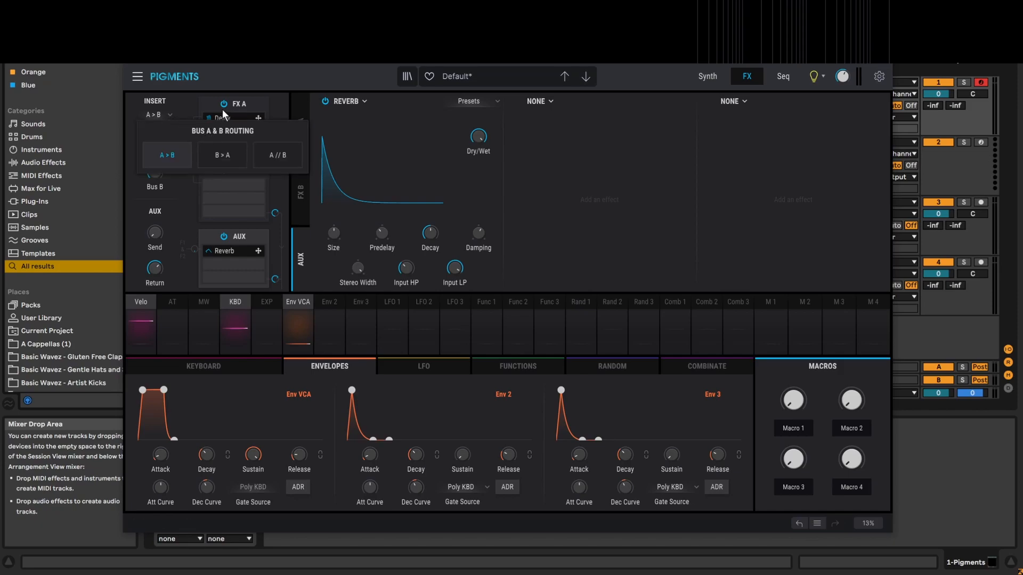
pyautogui.click(177, 105)
# Examine the effect slots of the FX A and FX B buses, including the effect types available for FX B's first slot.
pyautogui.click(296, 142)
pyautogui.click(295, 177)
pyautogui.click(304, 148)
pyautogui.click(307, 174)
pyautogui.click(311, 146)
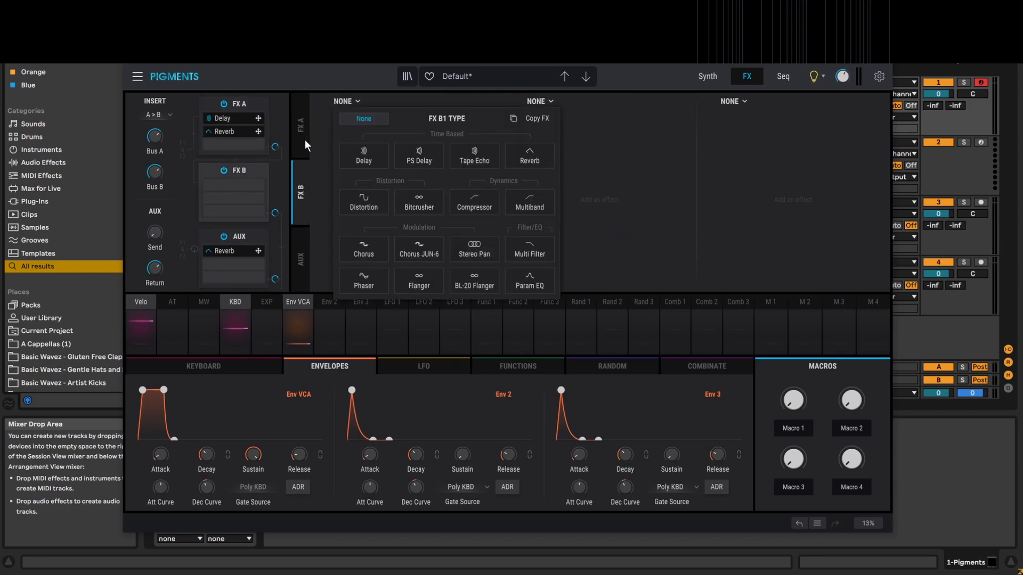
pyautogui.click(304, 140)
pyautogui.click(303, 132)
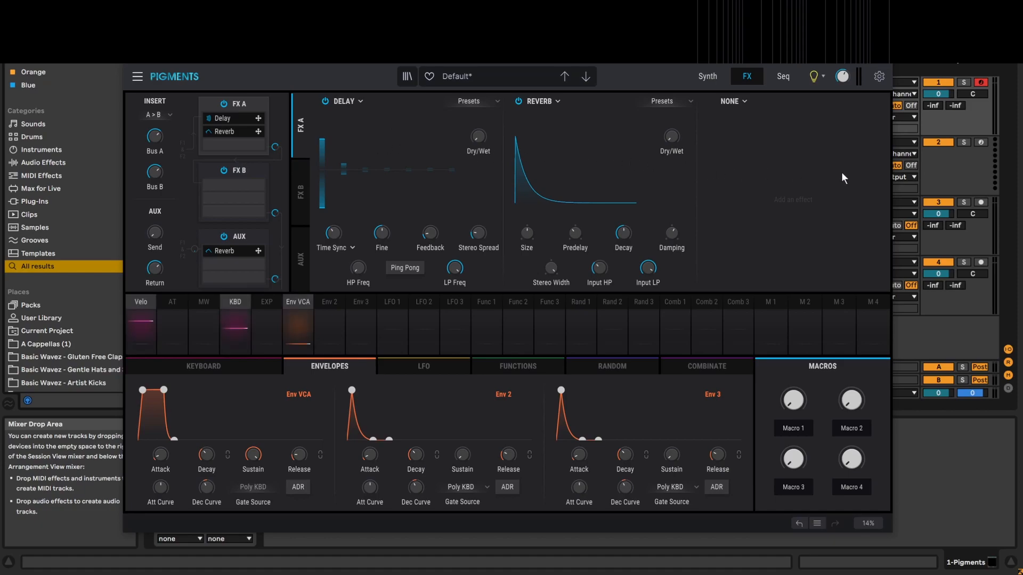
# Set the Bus A and B routing to B > A and compare the order of the FX A and FX B buses.
pyautogui.click(307, 186)
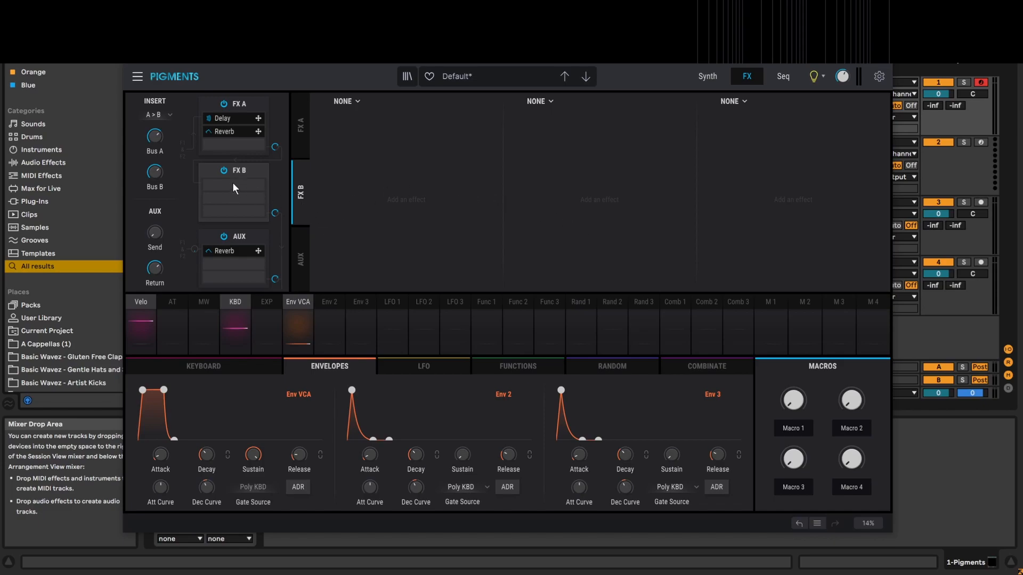
pyautogui.click(161, 114)
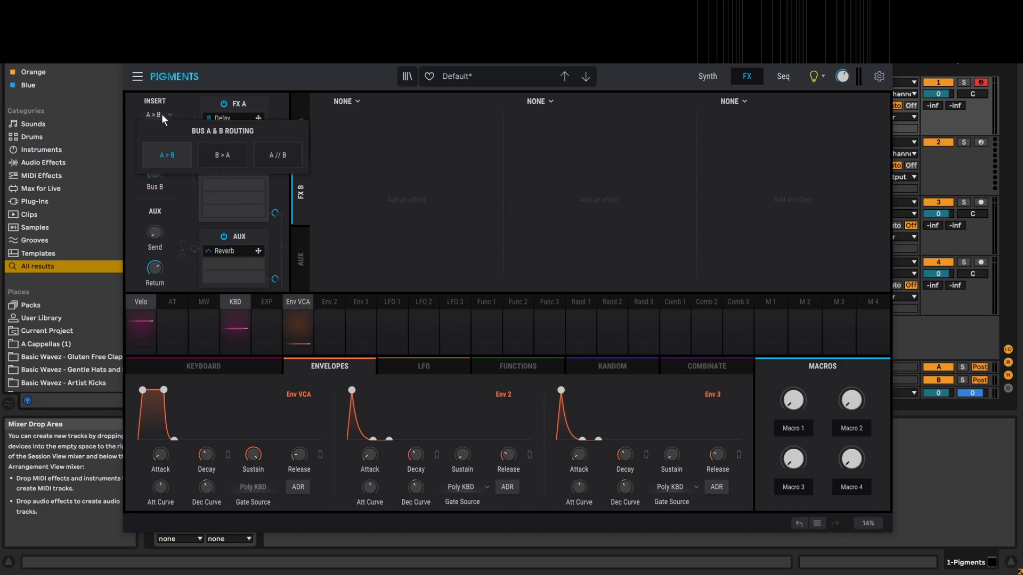
pyautogui.click(225, 155)
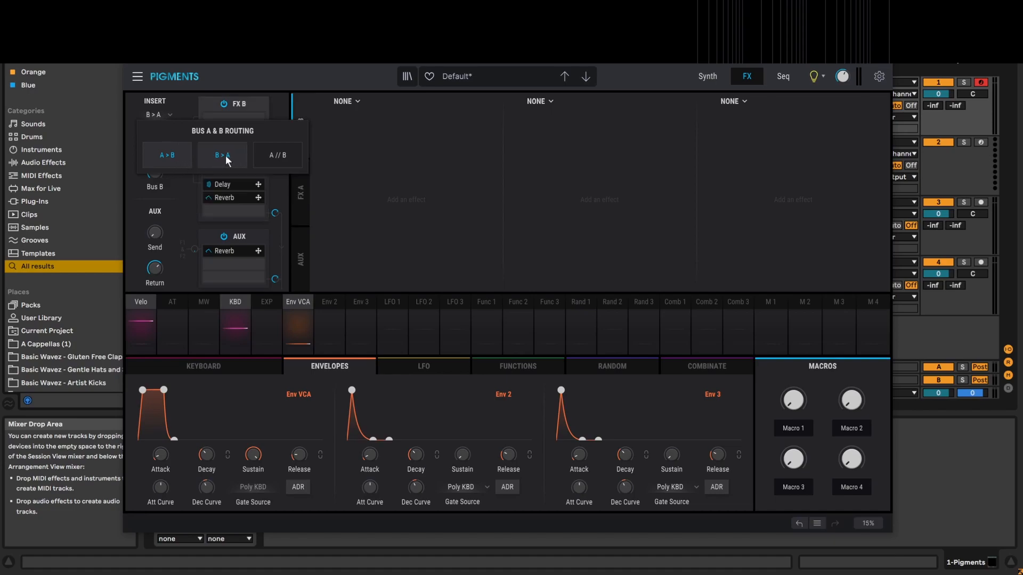
pyautogui.click(305, 197)
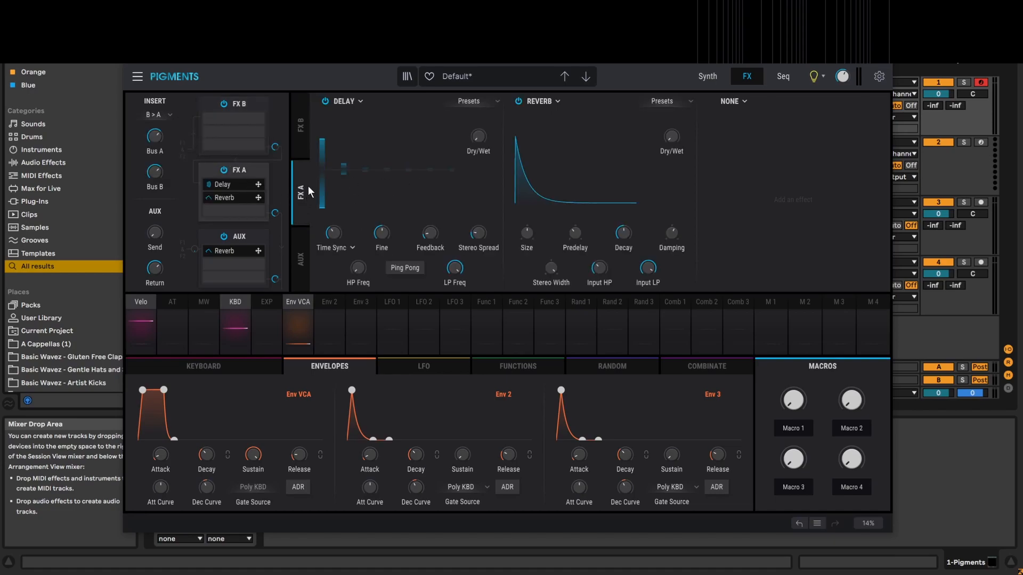
pyautogui.click(308, 141)
pyautogui.click(299, 197)
# Set the Bus A and B routing to parallel A // B and view the slots of both buses.
pyautogui.click(164, 111)
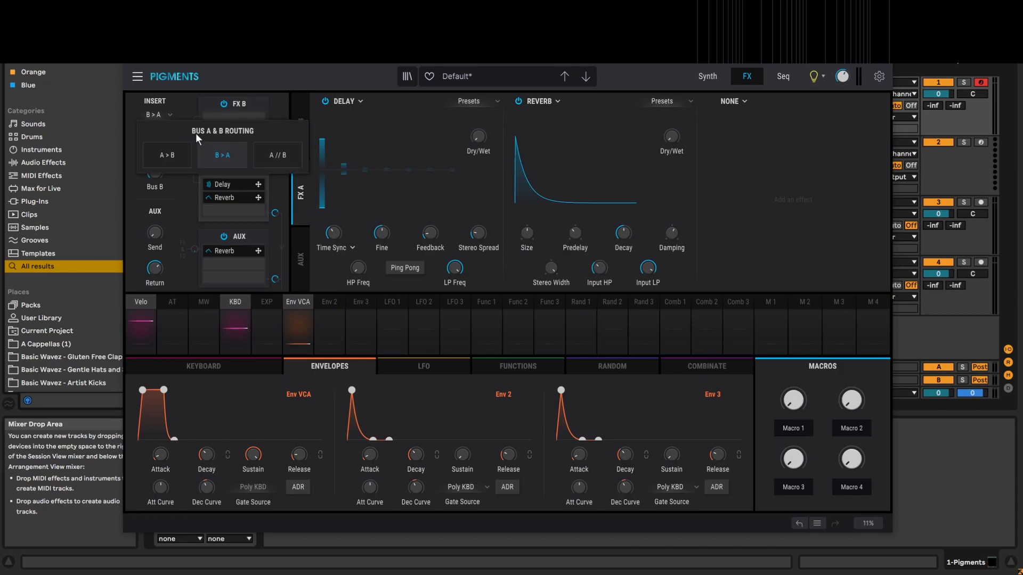
pyautogui.click(280, 160)
pyautogui.click(295, 186)
pyautogui.click(296, 145)
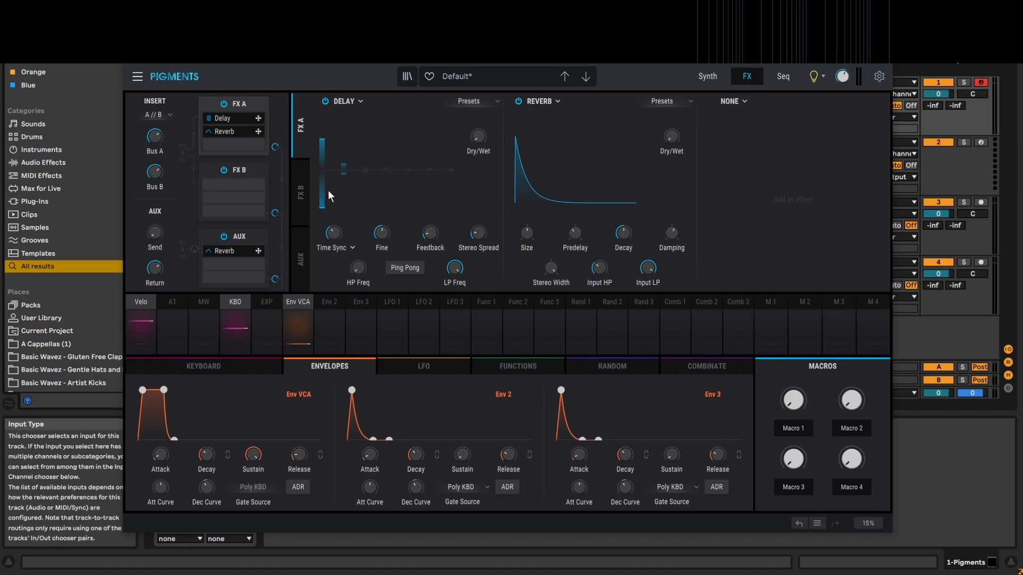
pyautogui.click(301, 193)
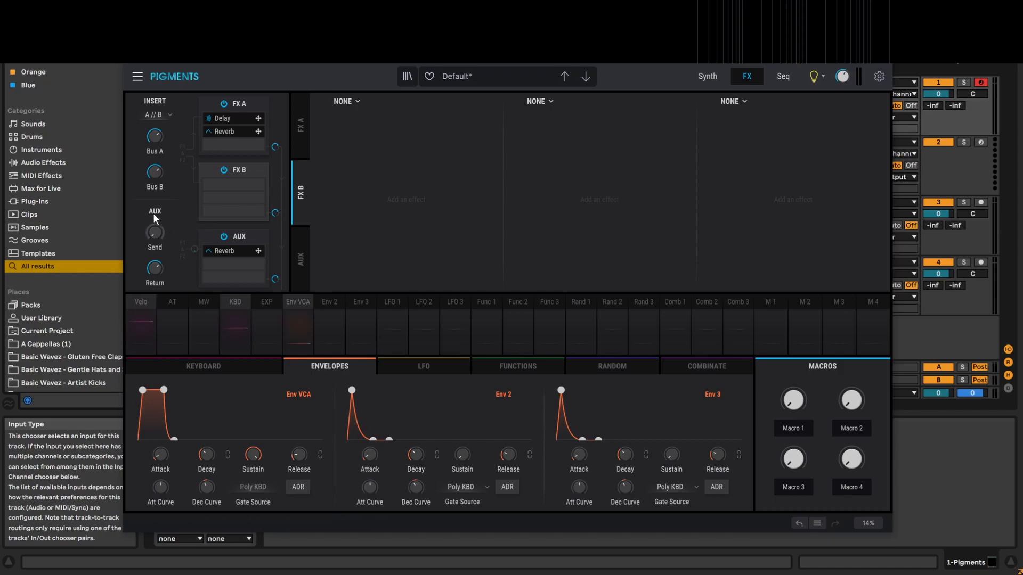
# Raise the Aux send in the FX section and the voice send level in the Synth section to maximum.
pyautogui.moveTo(156, 233)
pyautogui.moveTo(155, 233); pyautogui.dragTo(156, 176)
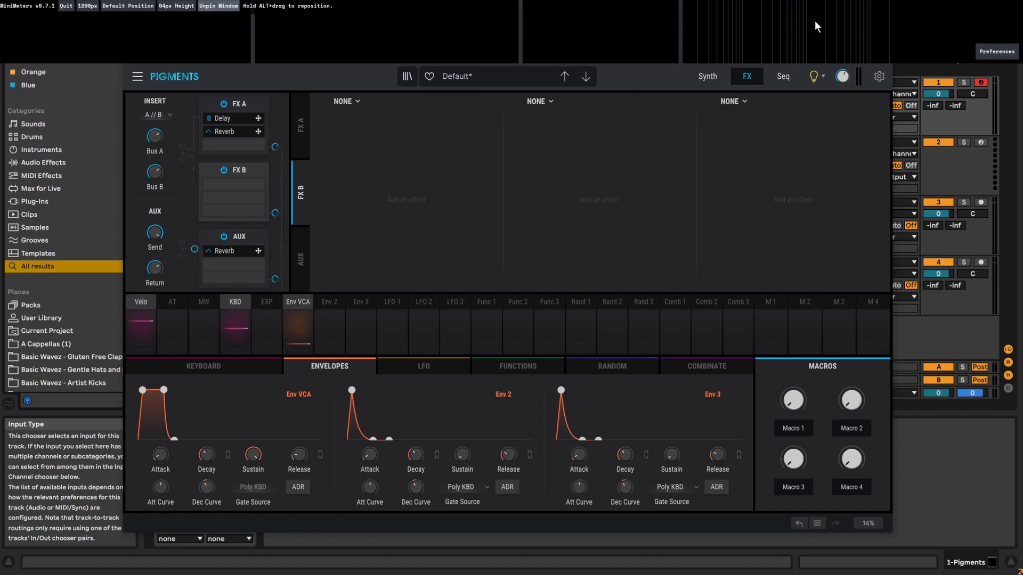
pyautogui.click(701, 78)
pyautogui.moveTo(856, 265); pyautogui.dragTo(844, 207)
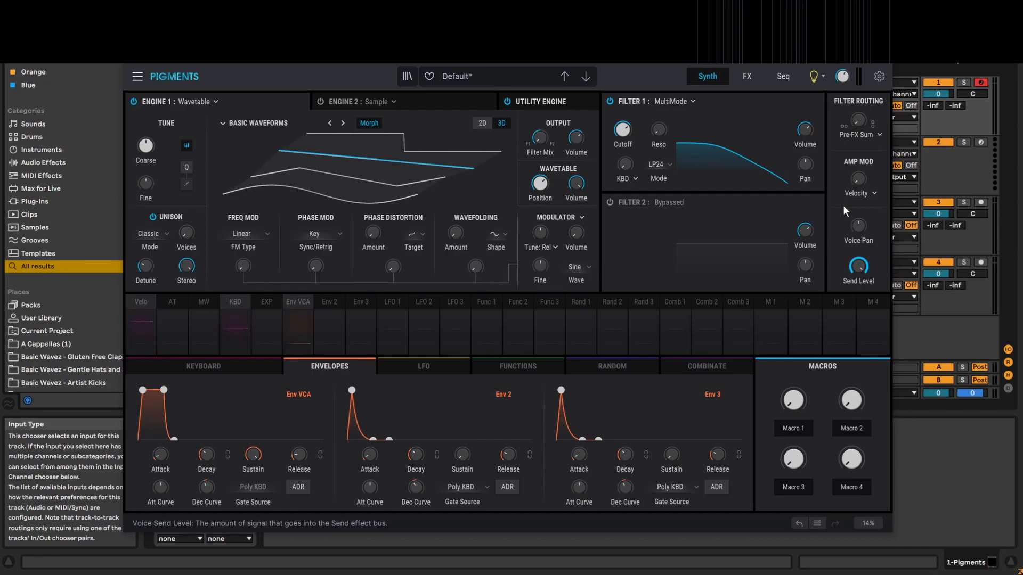
# Return to the FX section and compare the effect slots of the Aux, FX A and FX B buses.
pyautogui.click(747, 77)
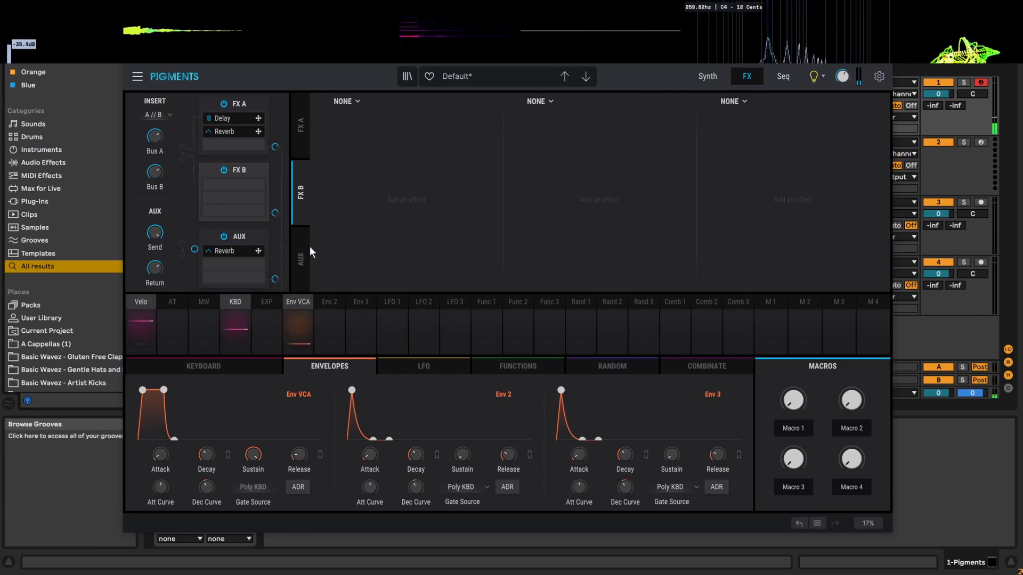
pyautogui.click(300, 258)
pyautogui.click(301, 194)
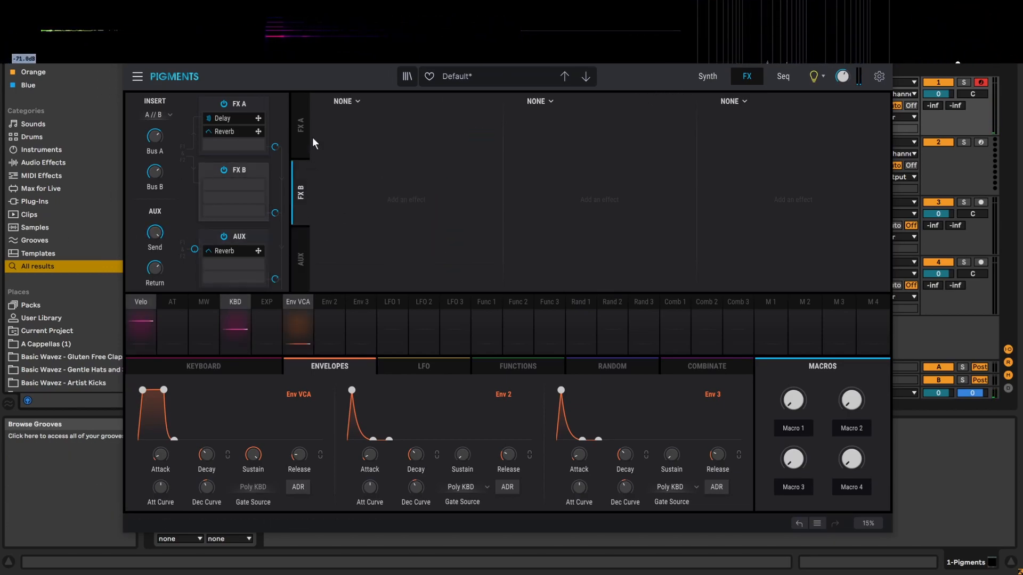
pyautogui.click(305, 130)
pyautogui.click(297, 246)
pyautogui.click(300, 197)
pyautogui.click(300, 146)
pyautogui.click(300, 269)
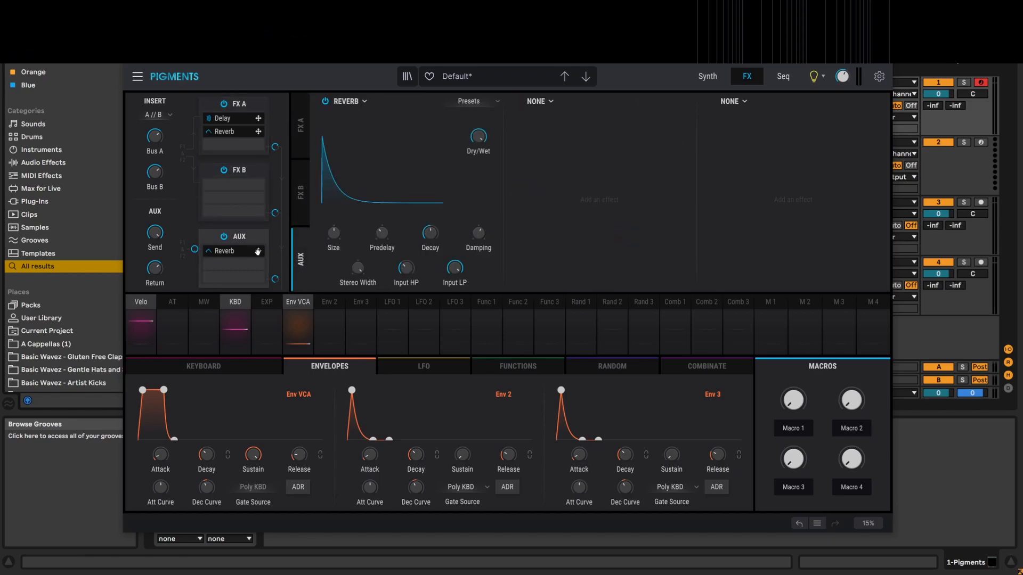
# Vary the Aux bus's send and return levels to hear how much reverb they add.
pyautogui.moveTo(156, 235)
pyautogui.mouseDown()
pyautogui.moveTo(156, 309)
pyautogui.moveTo(155, 235)
pyautogui.mouseUp()
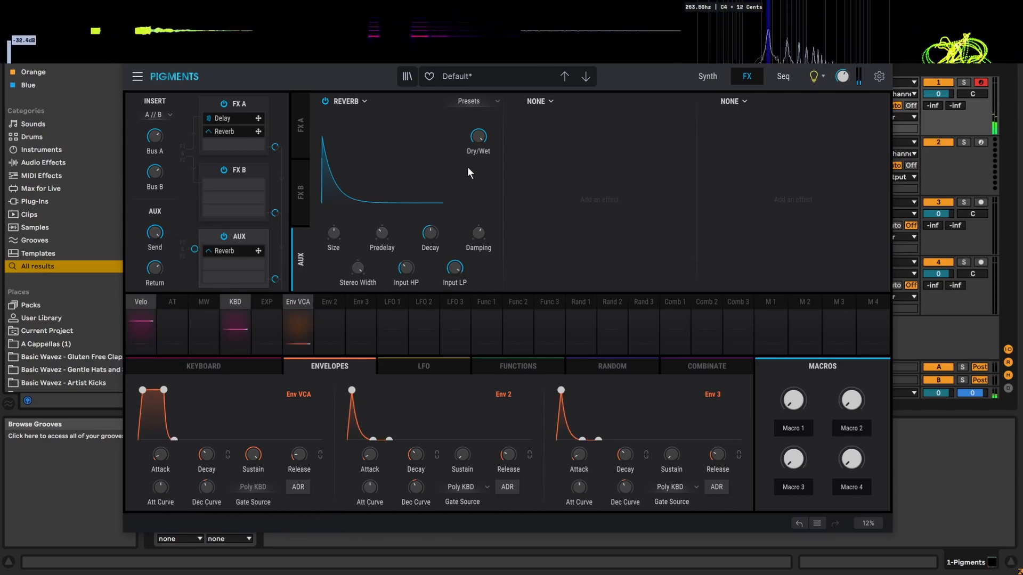
pyautogui.moveTo(156, 268)
pyautogui.moveTo(155, 268)
pyautogui.mouseDown()
pyautogui.moveTo(155, 285)
pyautogui.moveTo(155, 275)
pyautogui.mouseUp()
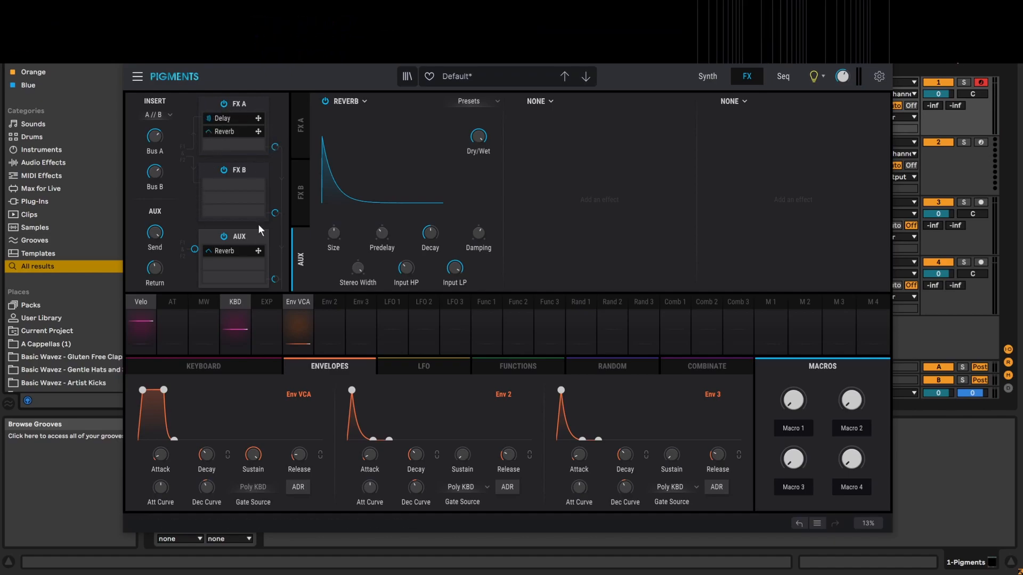
# Show the FX A bus and set the Bus A and B routing to A > B.
pyautogui.click(297, 139)
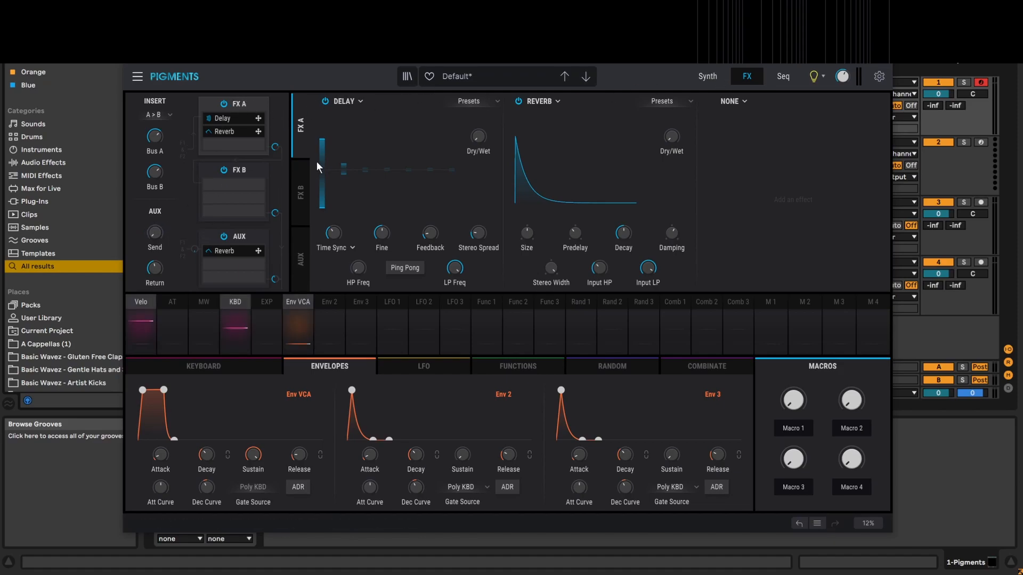
pyautogui.click(162, 116)
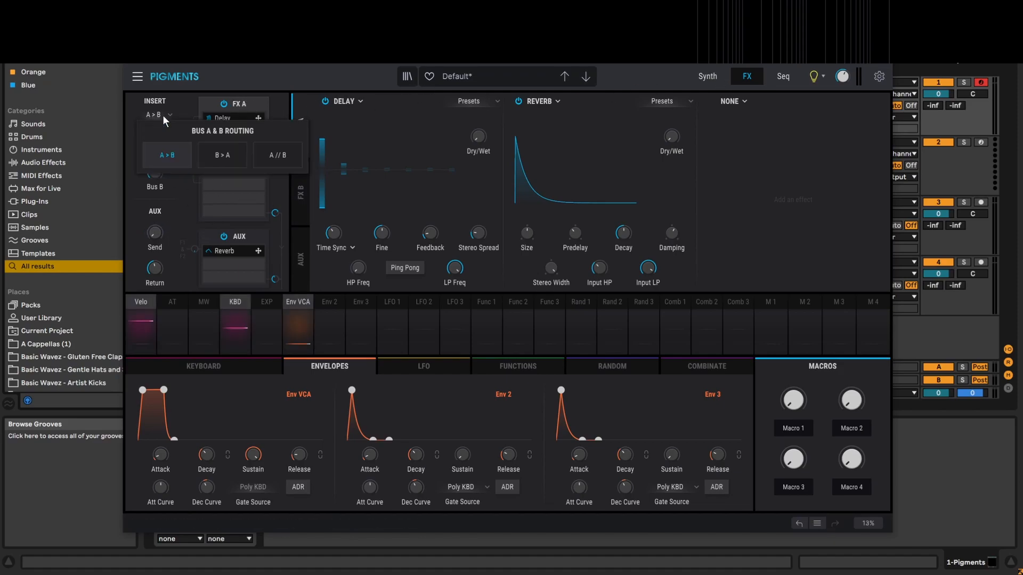
pyautogui.click(172, 156)
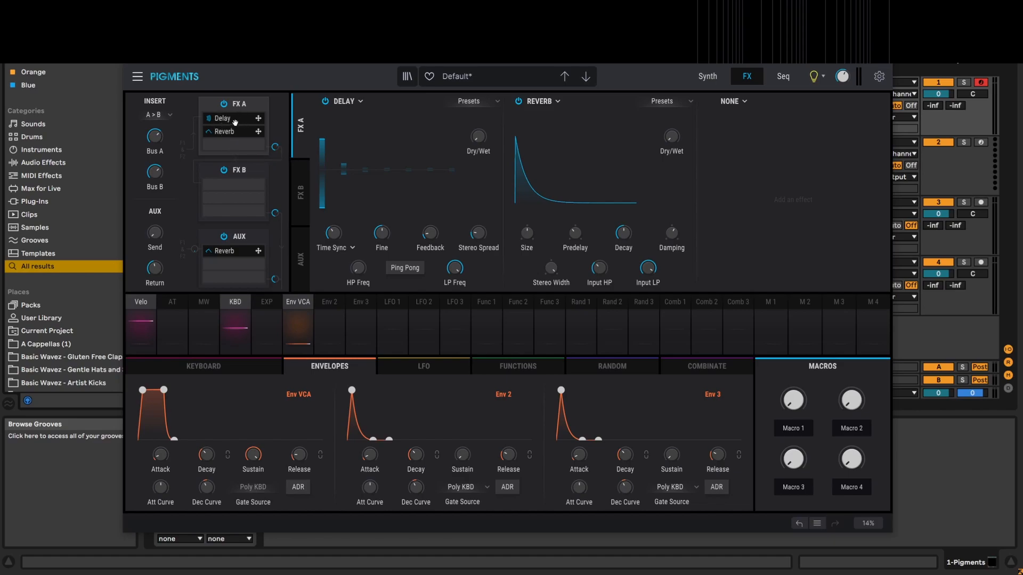
# Raise the Dry/Wet of FX A's delay to about 46% and of its reverb, and reorder the effects so the reverb precedes the delay.
pyautogui.moveTo(236, 120)
pyautogui.mouseDown()
pyautogui.moveTo(232, 136)
pyautogui.moveTo(232, 117)
pyautogui.mouseUp()
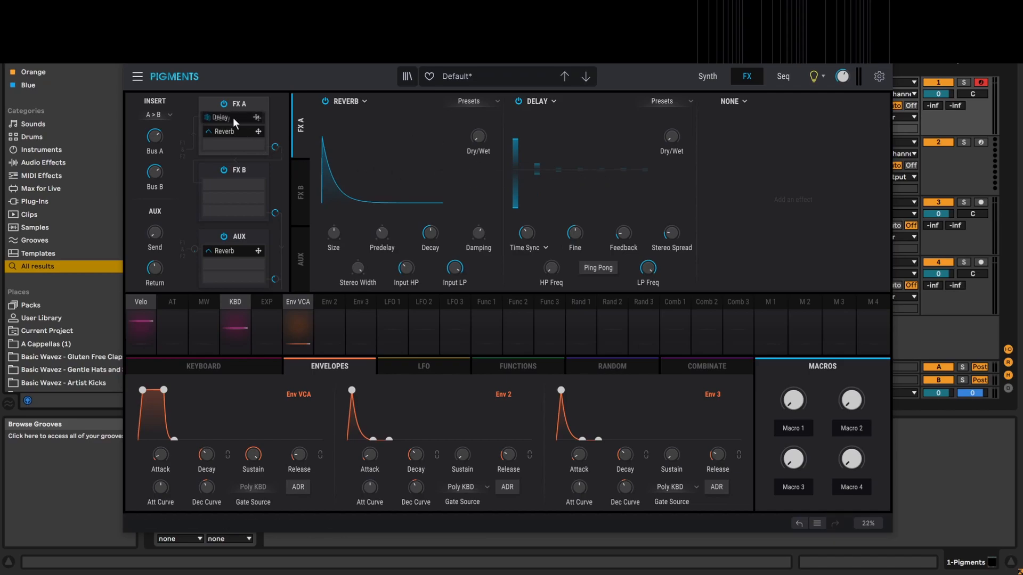
pyautogui.moveTo(478, 141); pyautogui.dragTo(476, 85)
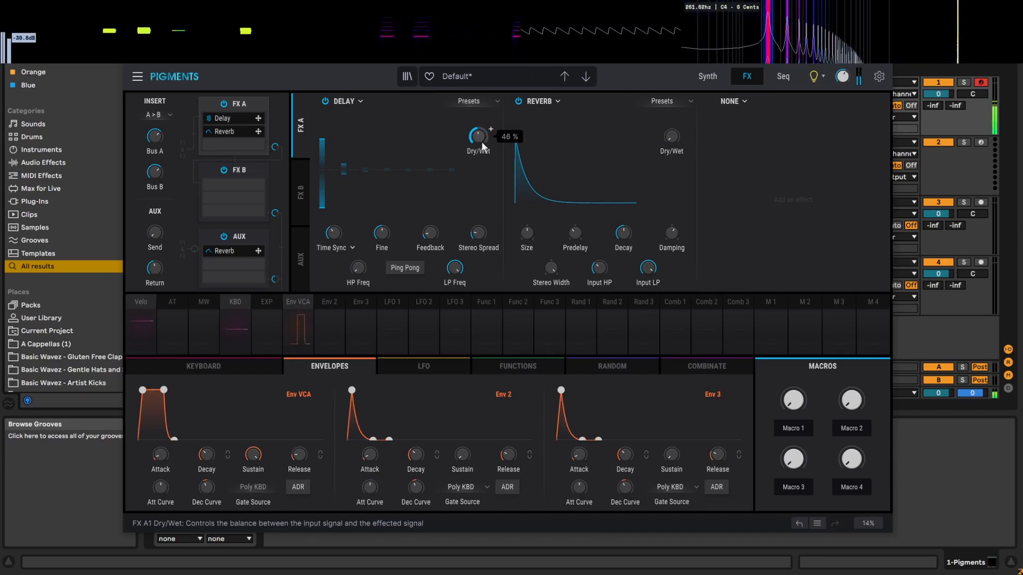
pyautogui.moveTo(671, 140); pyautogui.dragTo(670, 130)
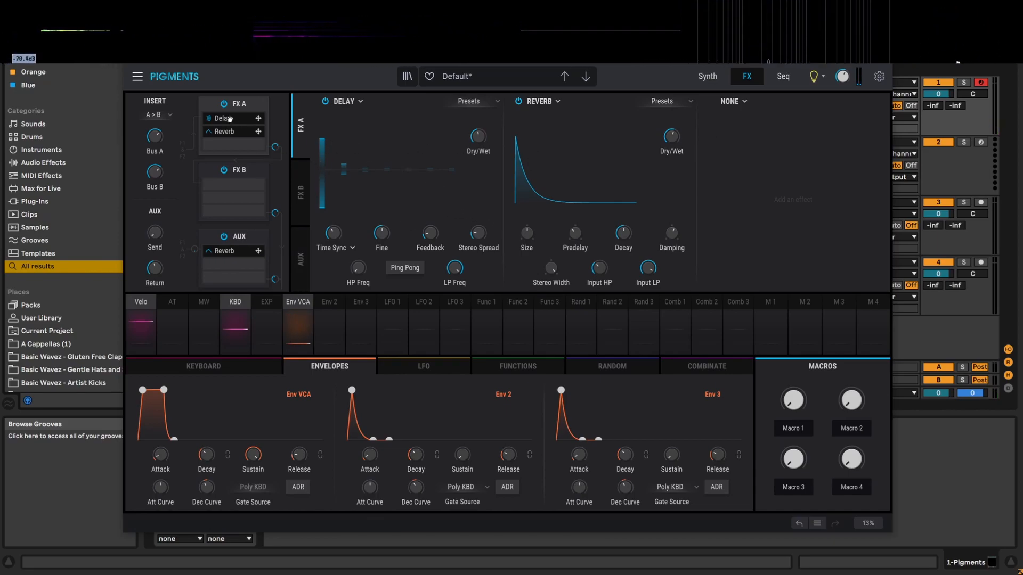
pyautogui.moveTo(228, 118); pyautogui.dragTo(223, 140)
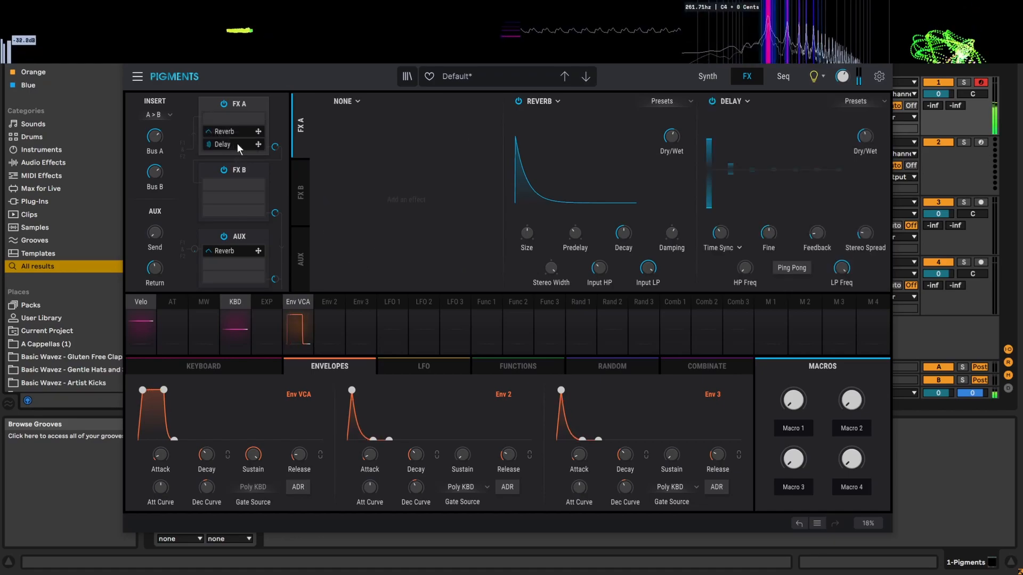
pyautogui.moveTo(233, 130)
pyautogui.mouseDown()
pyautogui.moveTo(232, 119)
pyautogui.moveTo(229, 131)
pyautogui.mouseUp()
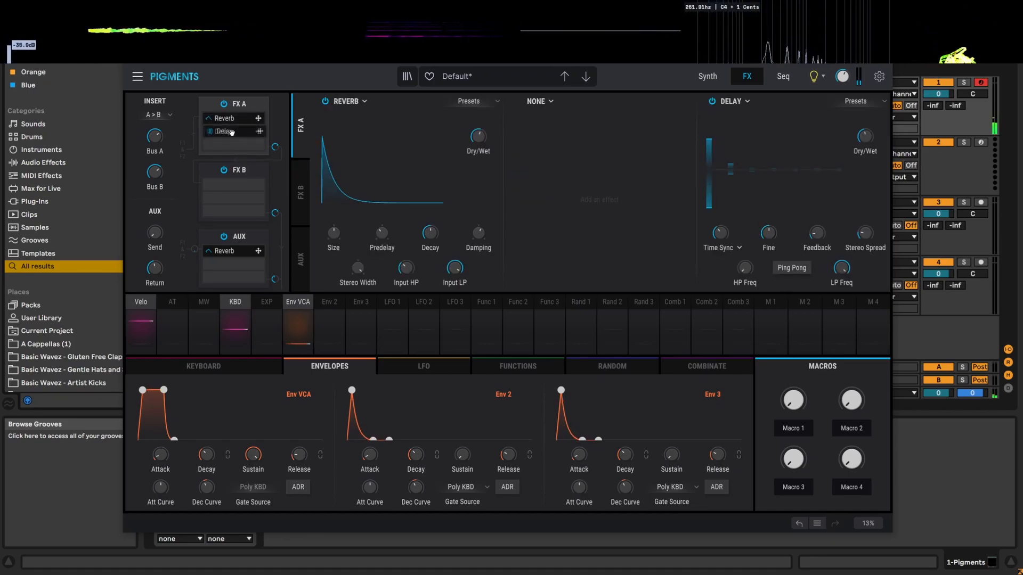
pyautogui.moveTo(527, 232)
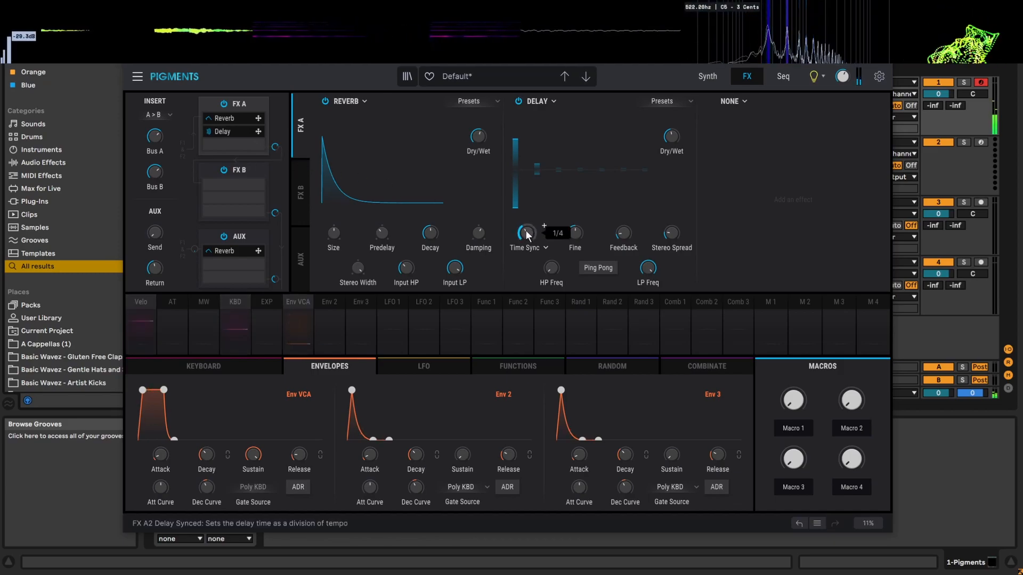
# Vary the Bus A and Bus B volumes and reset them to their default 0.00 dB.
pyautogui.moveTo(155, 137)
pyautogui.mouseDown()
pyautogui.moveTo(155, 159)
pyautogui.moveTo(155, 138)
pyautogui.mouseUp()
pyautogui.moveTo(155, 174)
pyautogui.mouseDown()
pyautogui.moveTo(155, 185)
pyautogui.moveTo(154, 174)
pyautogui.mouseUp()
pyautogui.doubleClick(154, 174)
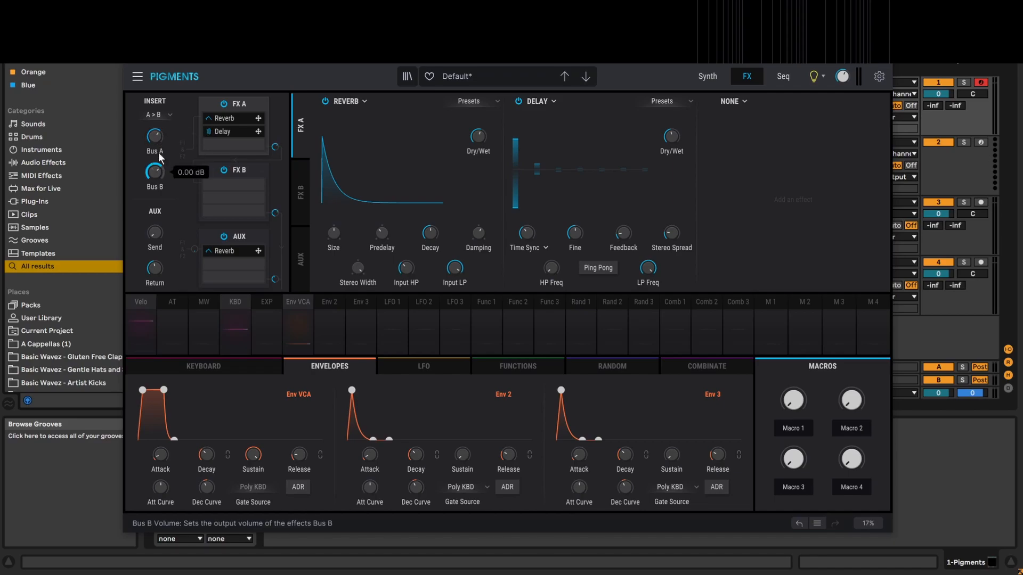
pyautogui.doubleClick(159, 137)
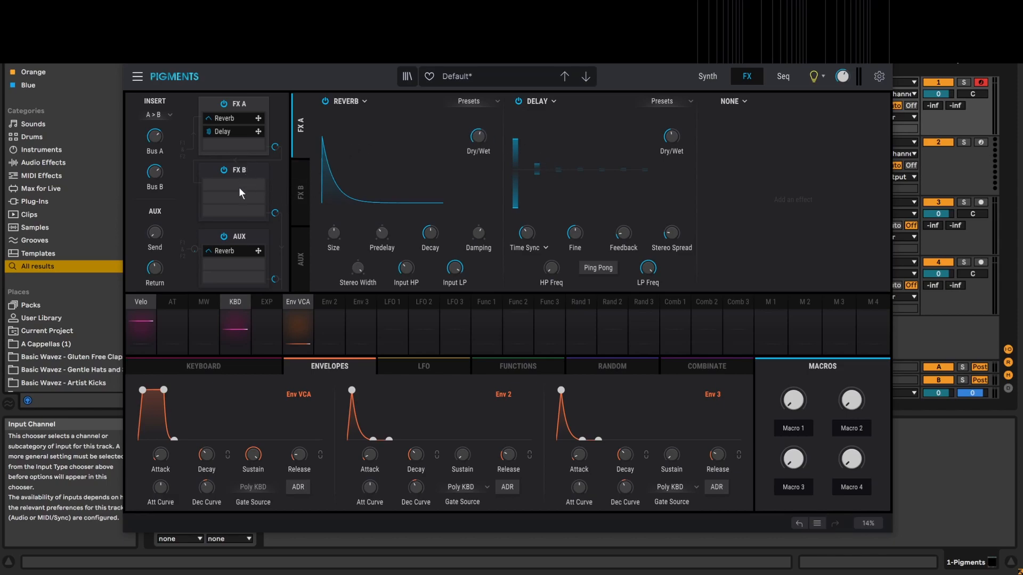
# Compare the FX A and FX B buses by alternating between their effect slots.
pyautogui.click(302, 186)
pyautogui.click(303, 147)
pyautogui.click(304, 181)
pyautogui.click(304, 140)
pyautogui.click(302, 184)
pyautogui.click(300, 143)
# Remove the reverb from FX A's first slot and bypass the delay in its second slot.
pyautogui.click(360, 101)
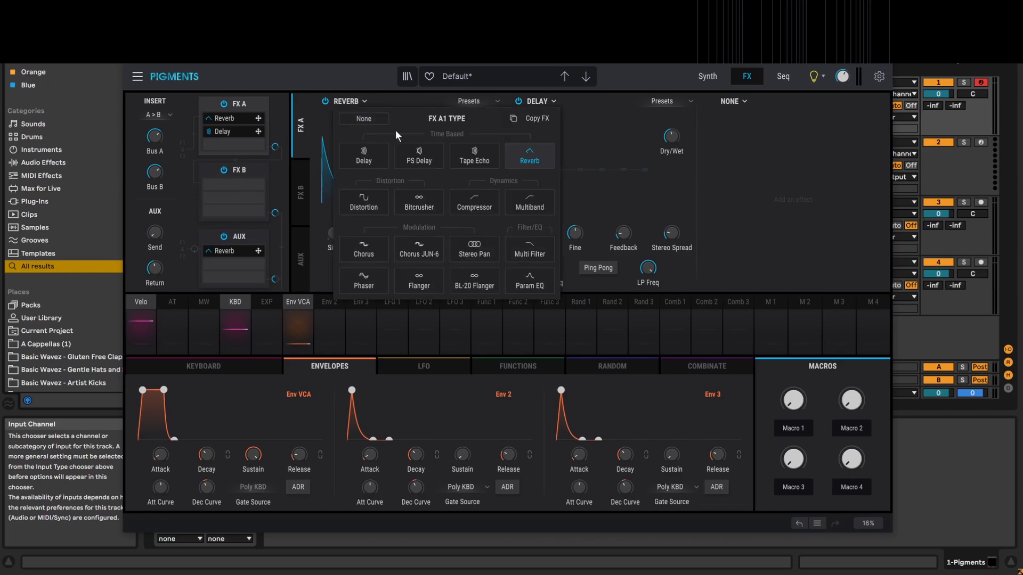
pyautogui.click(360, 119)
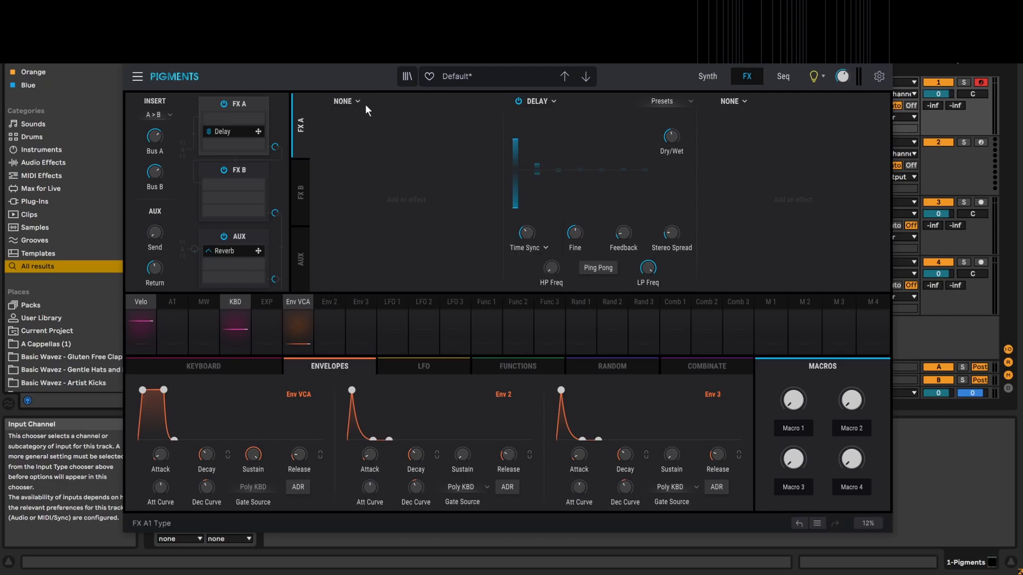
pyautogui.click(519, 99)
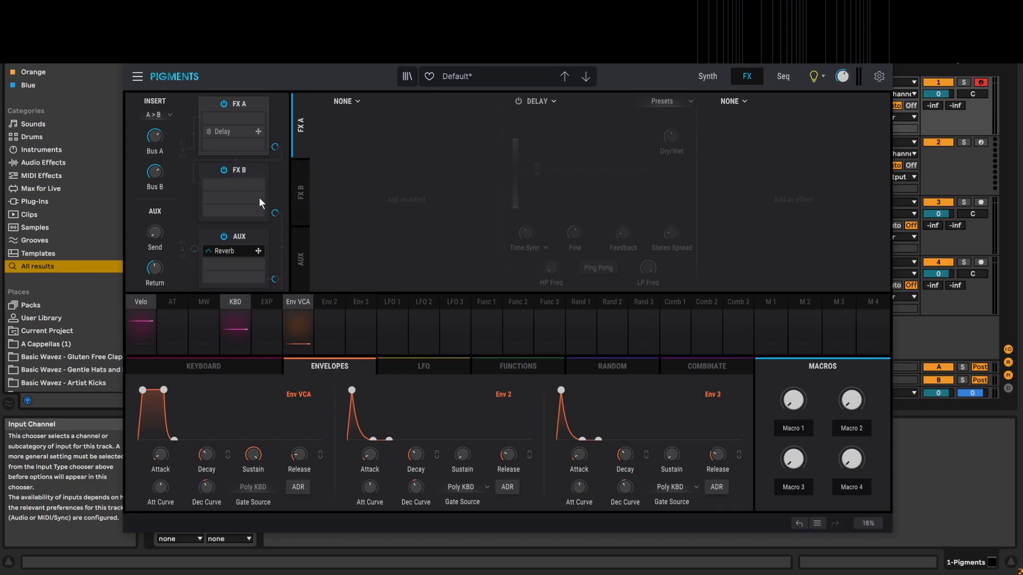
pyautogui.click(297, 192)
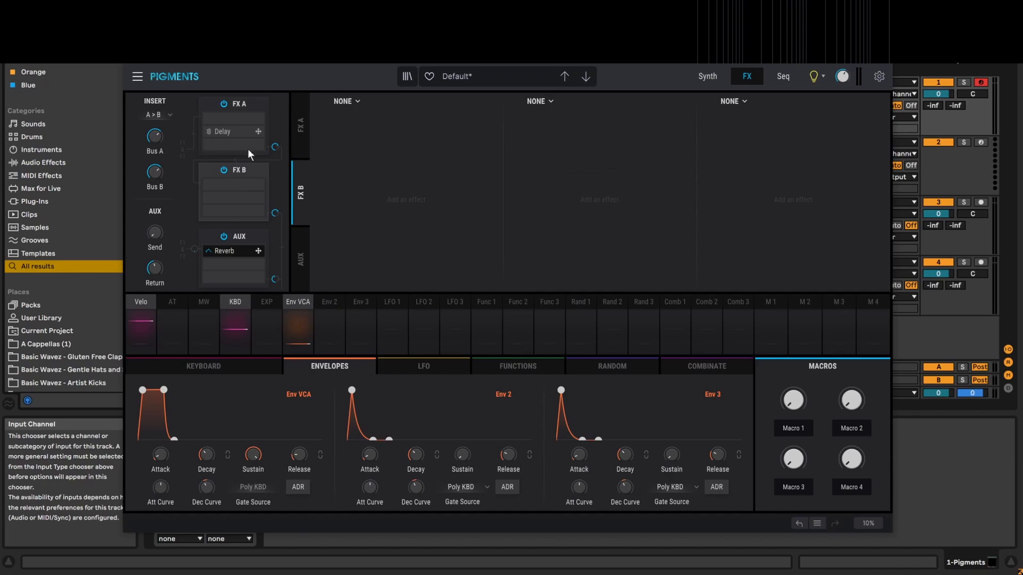
pyautogui.click(300, 135)
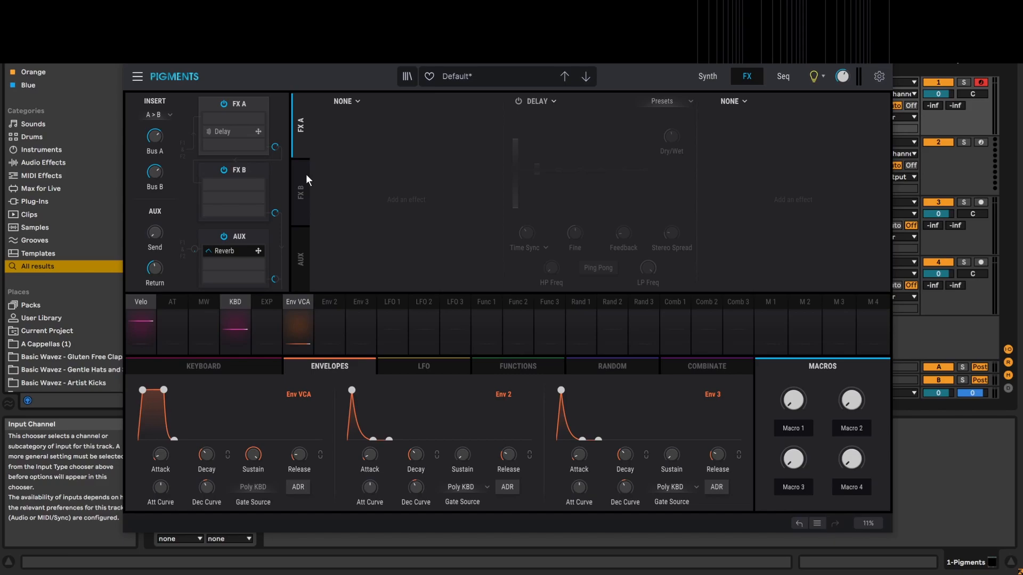
# Check the Copy FX destinations of FX A's first slot, and load a Delay there with its Dry/Wet raised.
pyautogui.click(356, 100)
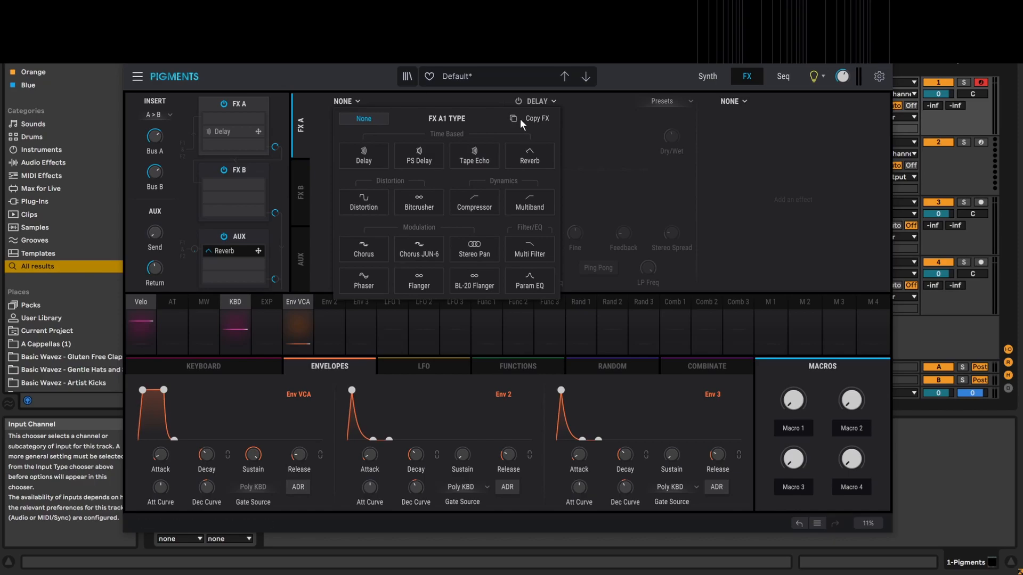
pyautogui.click(537, 118)
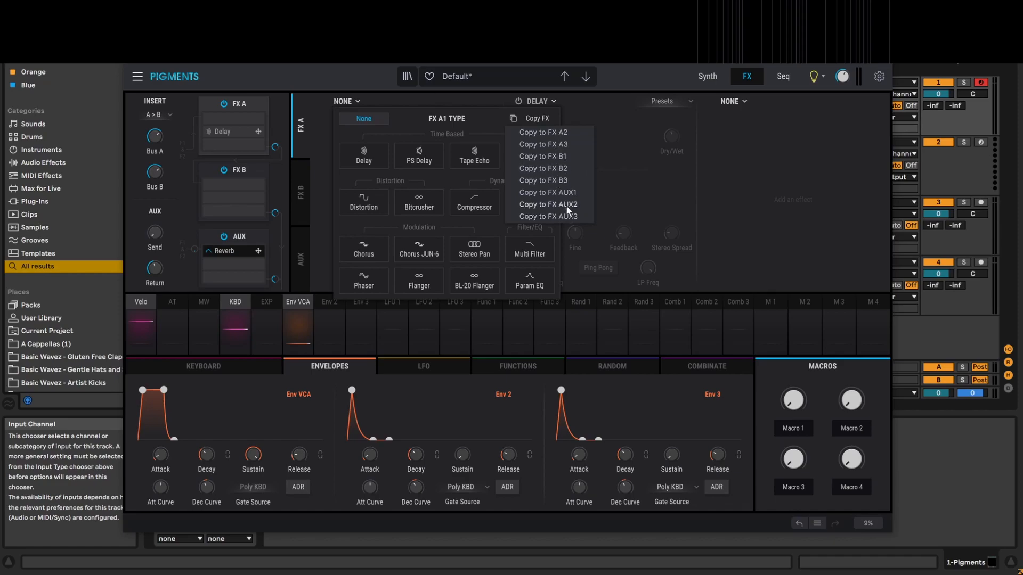
pyautogui.click(482, 125)
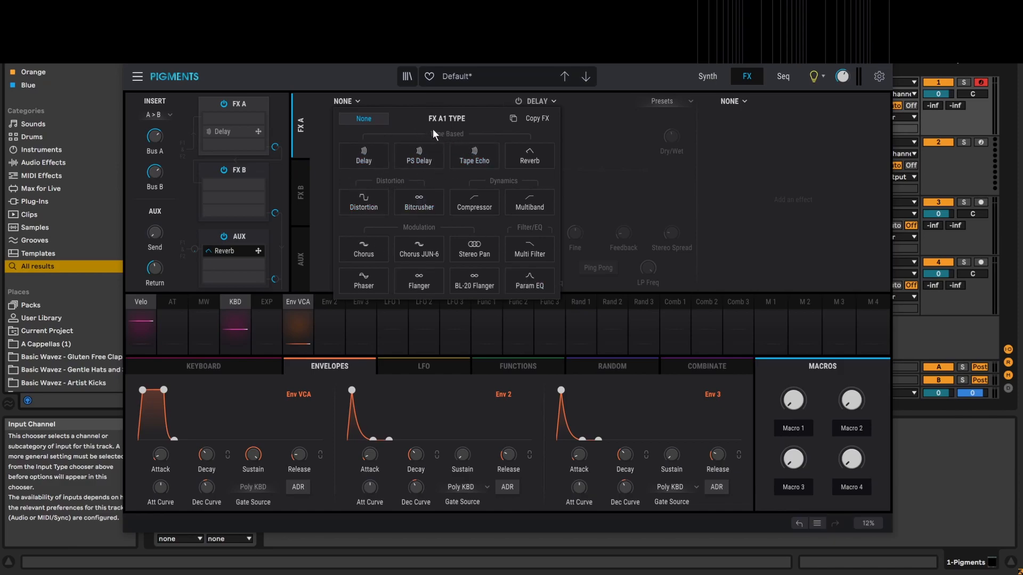
pyautogui.click(369, 161)
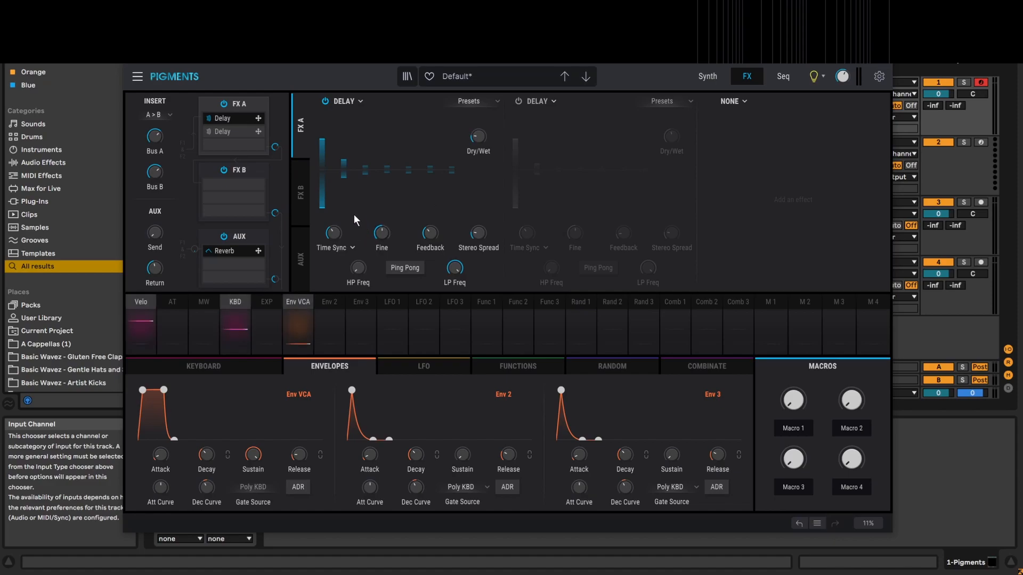
pyautogui.moveTo(478, 137); pyautogui.dragTo(478, 121)
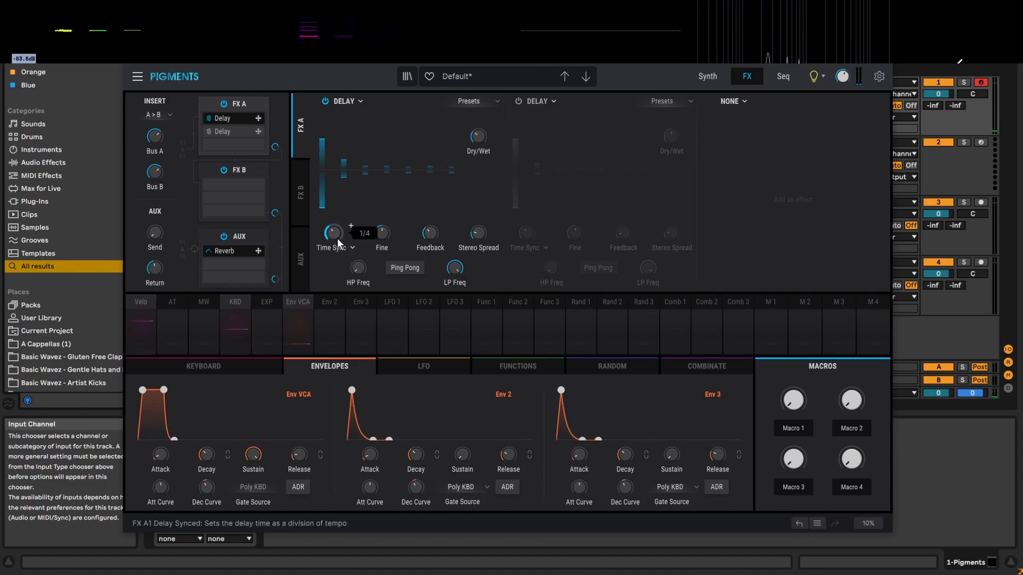
# Enable Ping Pong and the unsynced Time type on FX A's first Delay, then vary Fine and return it to 0.00 ms.
pyautogui.click(407, 269)
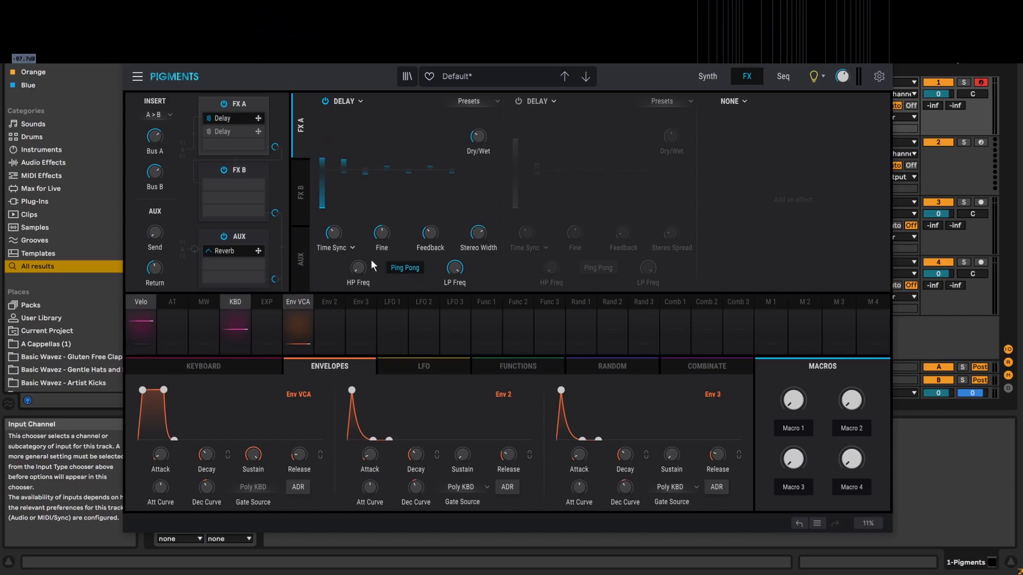
pyautogui.click(351, 248)
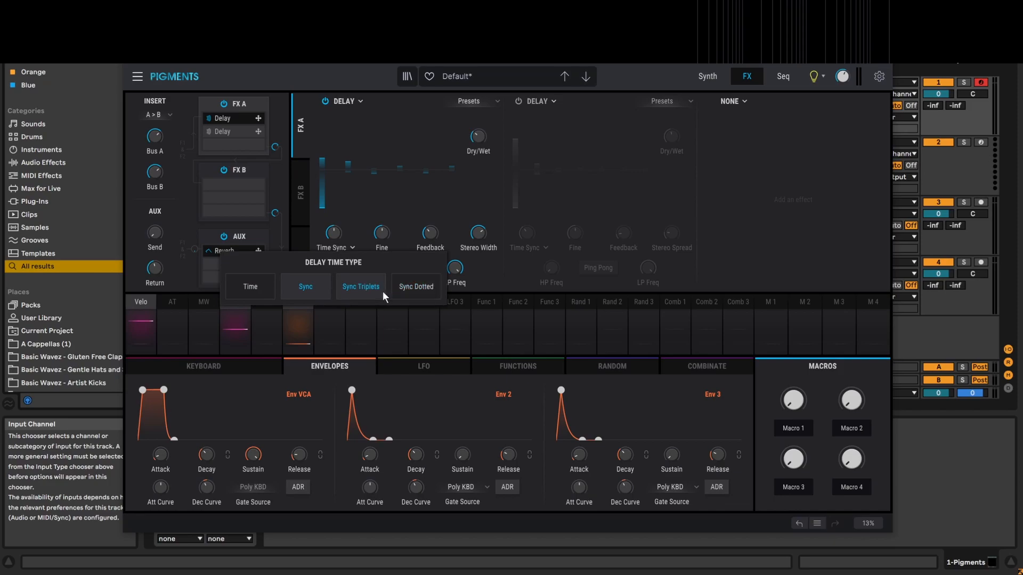
pyautogui.click(250, 287)
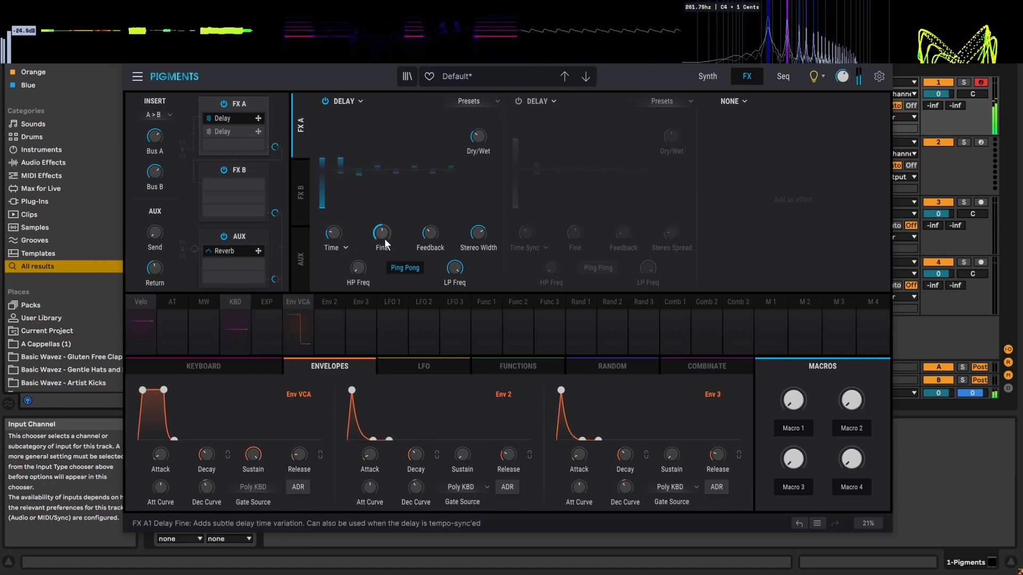
pyautogui.moveTo(381, 232)
pyautogui.mouseDown()
pyautogui.moveTo(381, 209)
pyautogui.moveTo(380, 250)
pyautogui.mouseUp()
pyautogui.moveTo(382, 231)
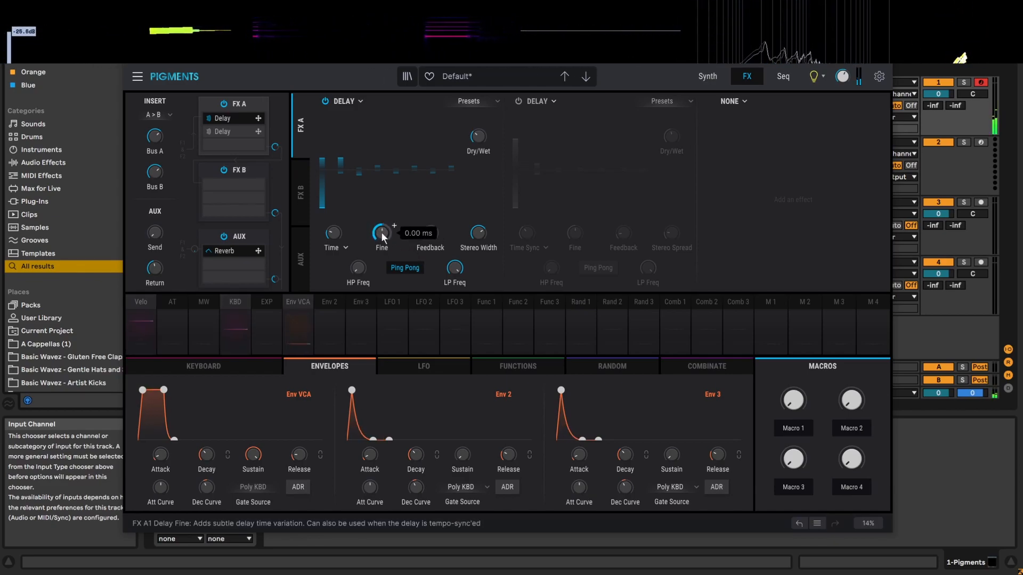
# Raise the Delay's Feedback, compare Stereo Width at 0.00 and 1.00, and turn Ping Pong off.
pyautogui.moveTo(432, 234); pyautogui.dragTo(481, 254)
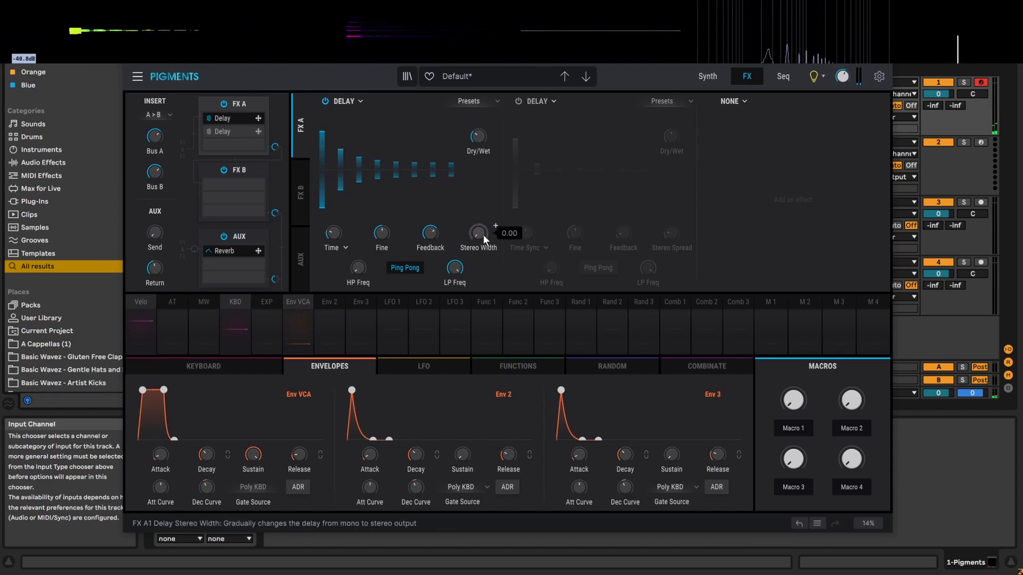
pyautogui.doubleClick(479, 235)
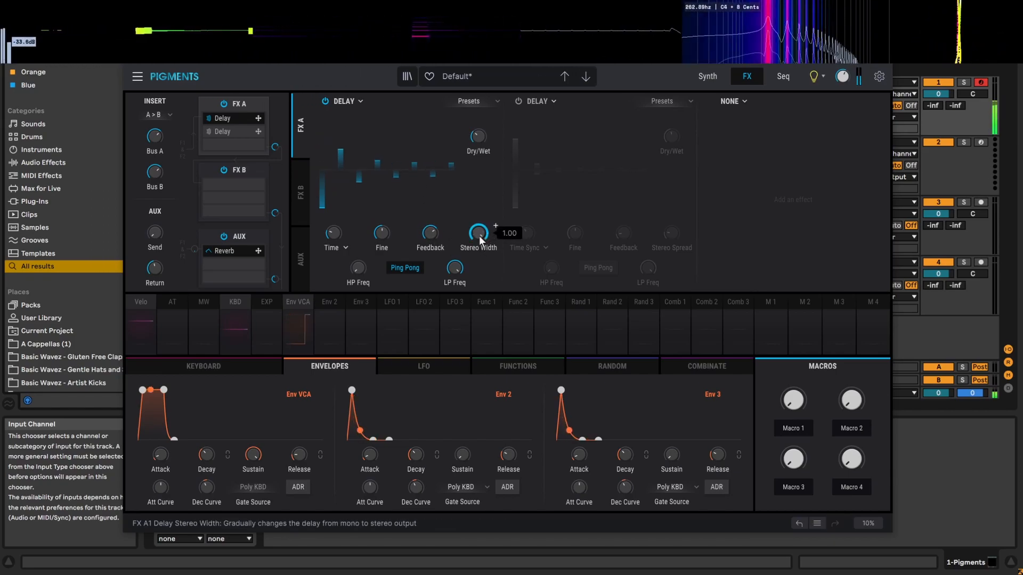
pyautogui.click(408, 270)
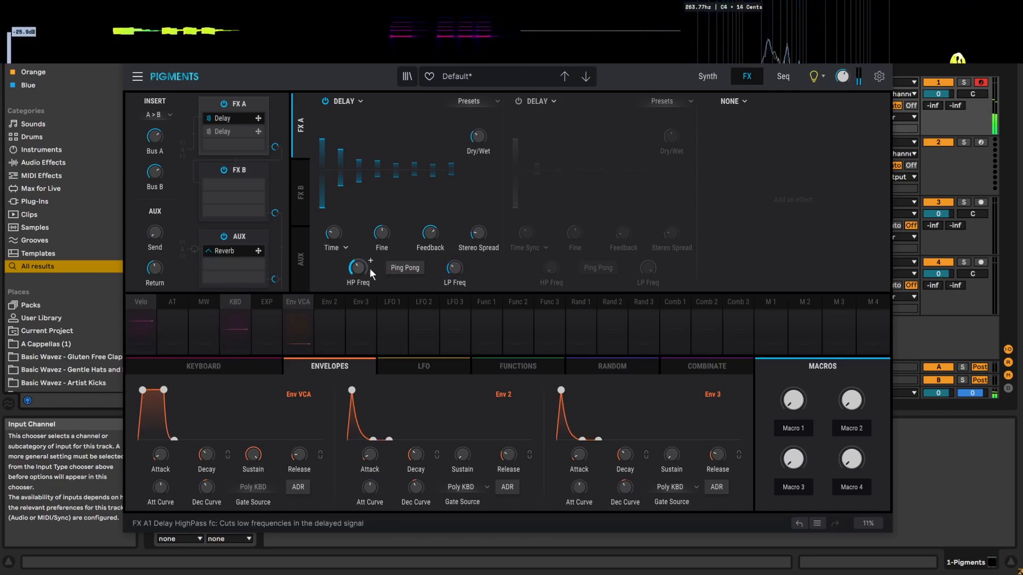
# Load a PS Delay in FX A's first slot with raised Pitch Shift and Feedback and a 1/16 synced time.
pyautogui.click(359, 100)
pyautogui.click(423, 162)
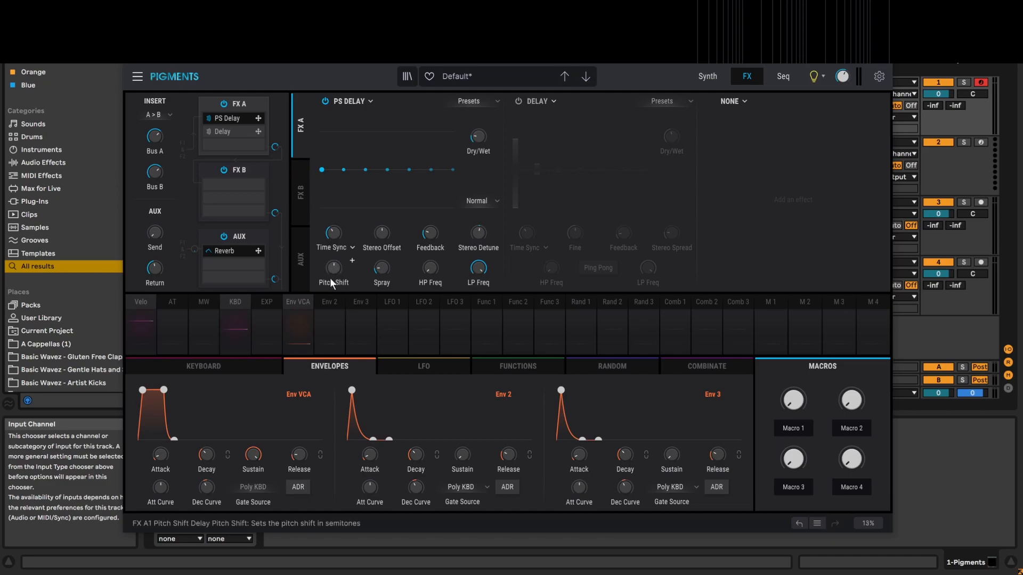
pyautogui.moveTo(335, 264); pyautogui.dragTo(334, 249)
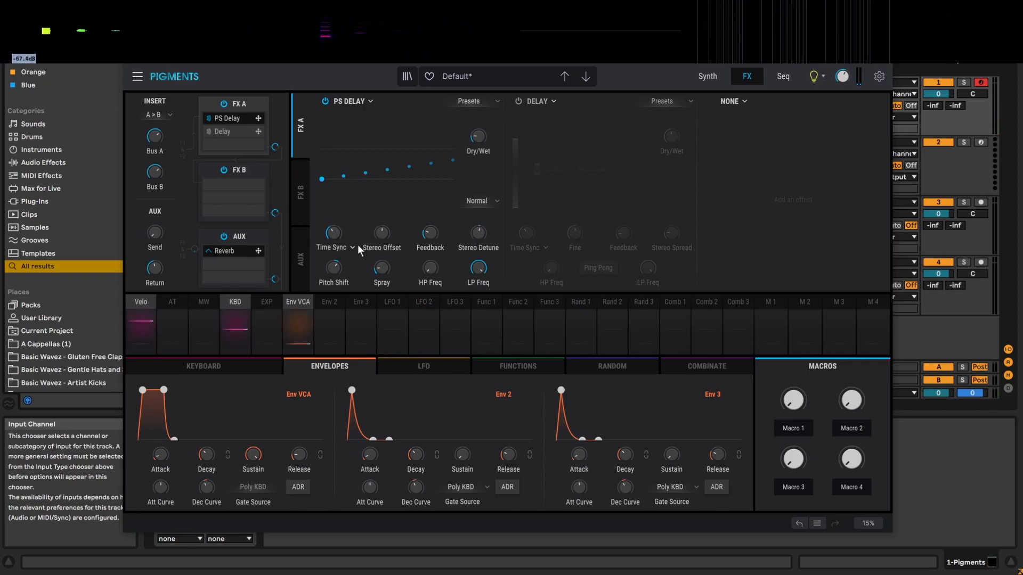
pyautogui.moveTo(332, 232); pyautogui.dragTo(331, 232)
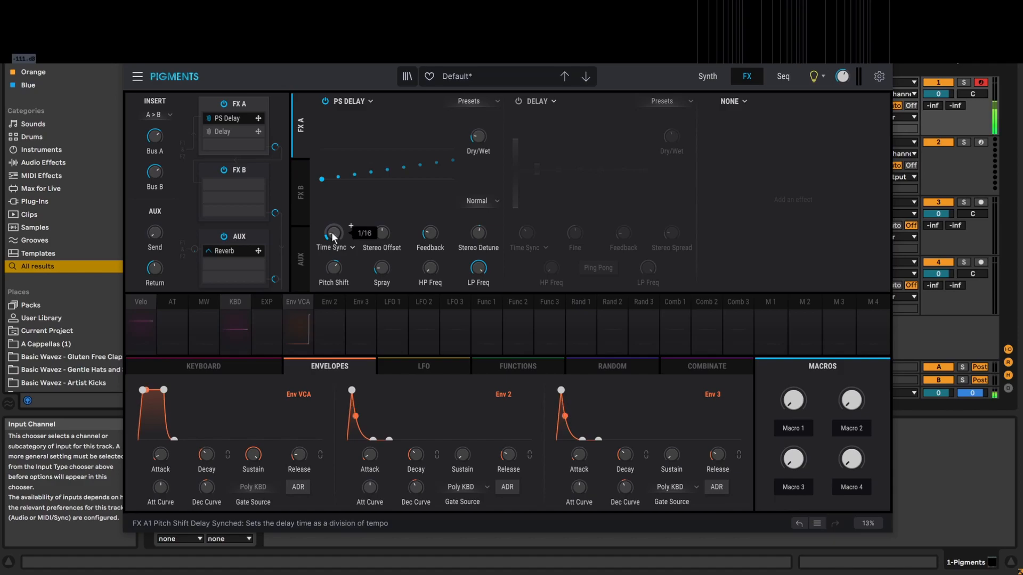
pyautogui.moveTo(430, 234); pyautogui.dragTo(430, 230)
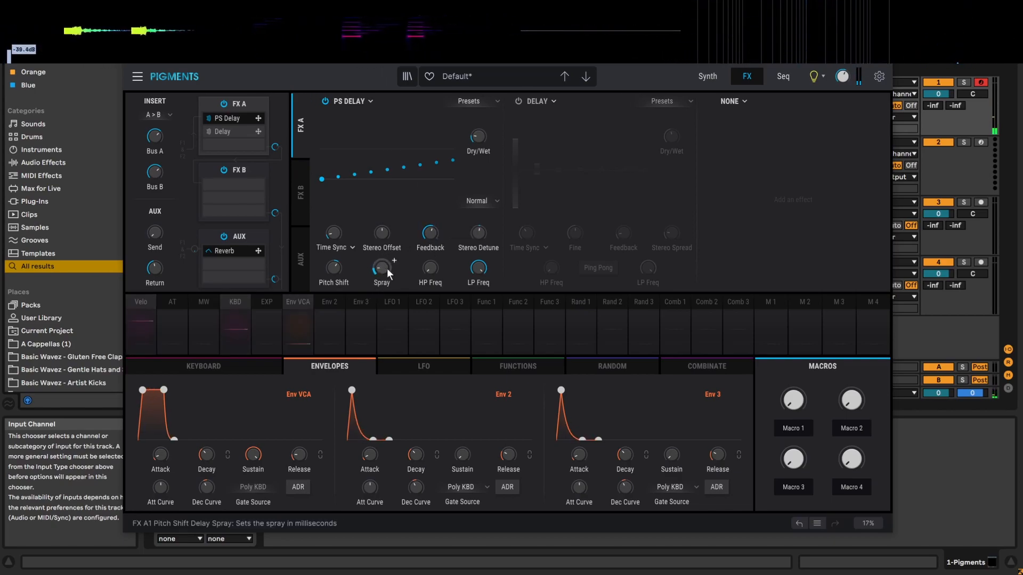
# Raise the PS Delay's Stereo Offset and set its Stereo Detune to 19.8 cents.
pyautogui.moveTo(380, 234); pyautogui.dragTo(380, 227)
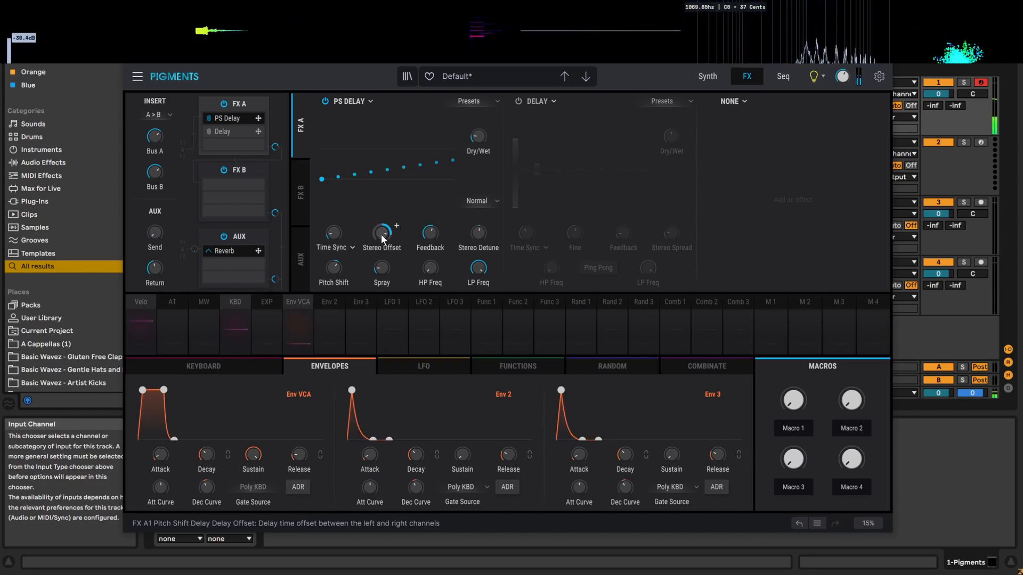
pyautogui.moveTo(478, 233)
pyautogui.moveTo(478, 233)
pyautogui.mouseDown()
pyautogui.moveTo(467, 202)
pyautogui.moveTo(474, 238)
pyautogui.mouseUp()
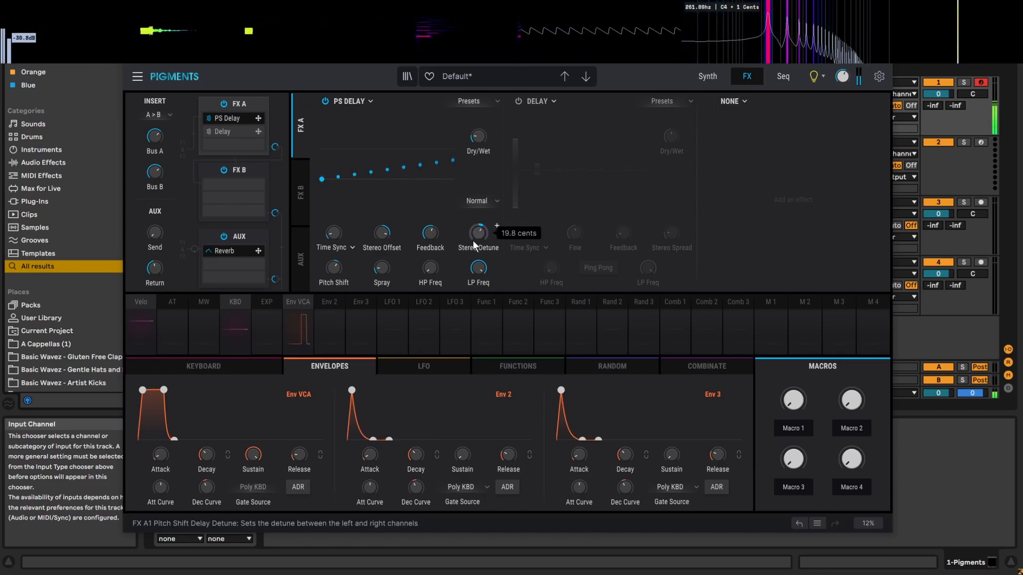
# Try the PS Delay's Octave Up mode with a higher Pitch Shift, and switch the mode to Octave Down.
pyautogui.click(485, 198)
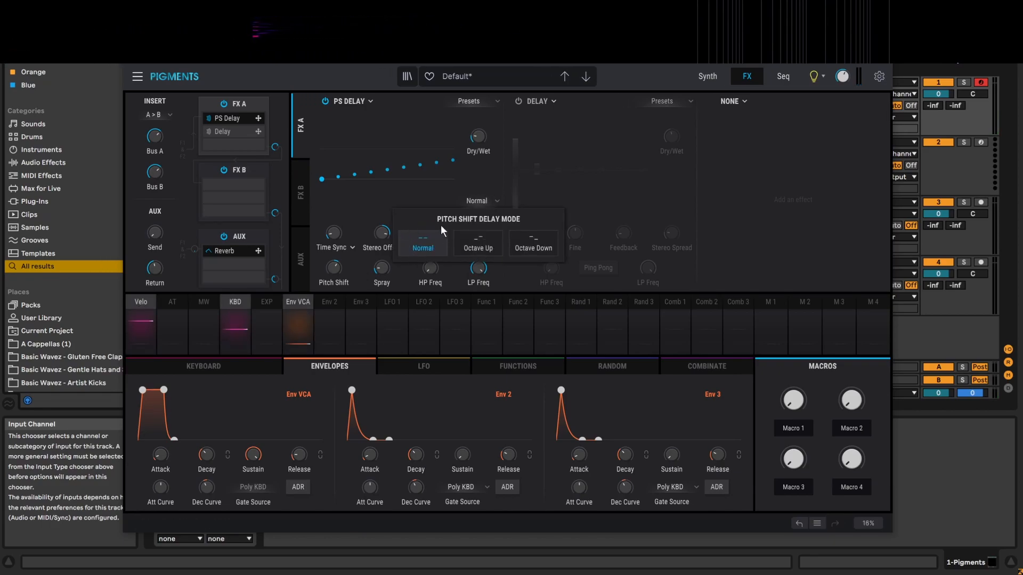
pyautogui.click(476, 247)
pyautogui.moveTo(333, 271)
pyautogui.mouseDown()
pyautogui.moveTo(352, 260)
pyautogui.moveTo(334, 267)
pyautogui.moveTo(334, 256)
pyautogui.mouseUp()
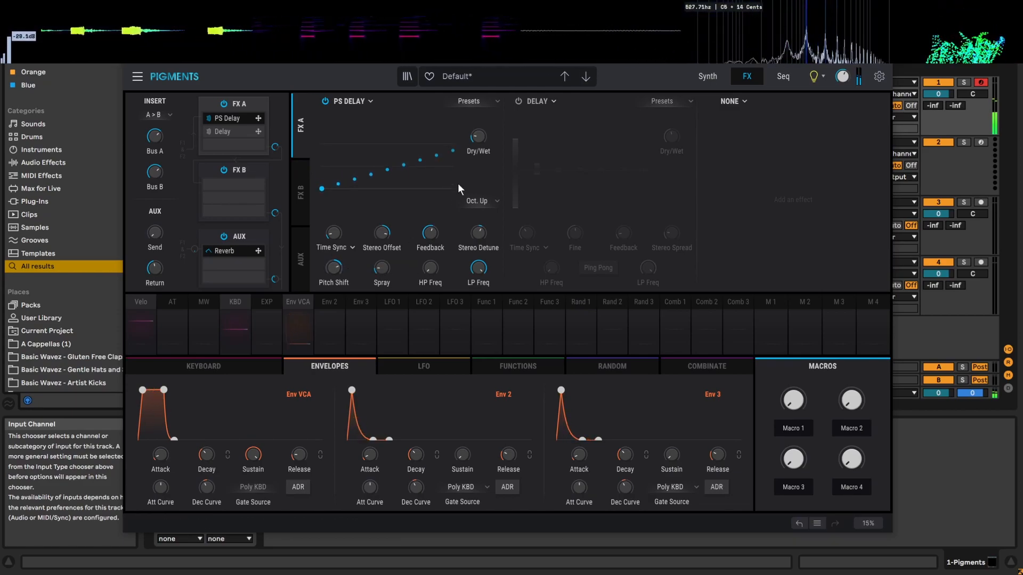
pyautogui.click(488, 197)
pyautogui.click(533, 244)
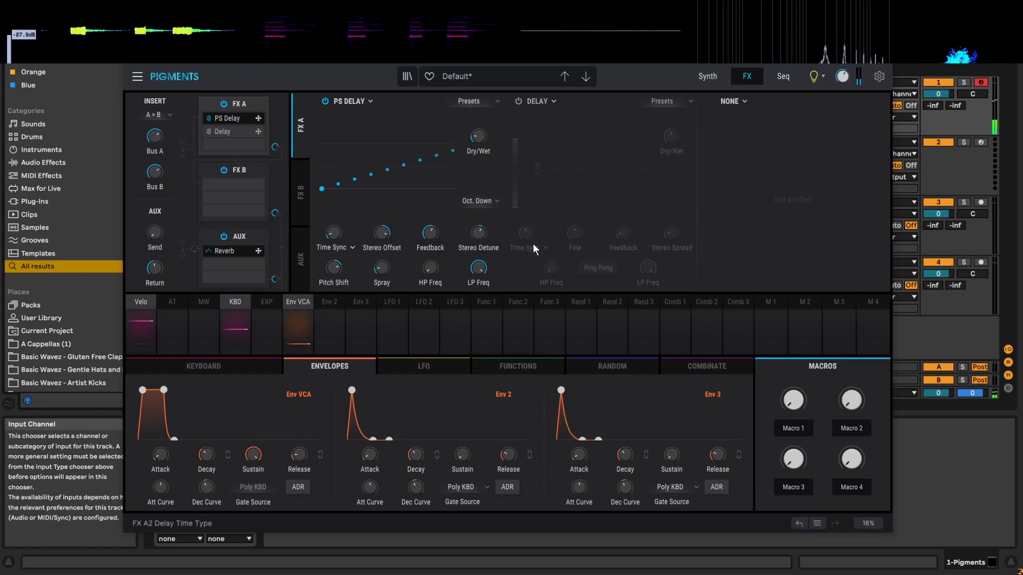
# Return the PS Delay's mode to Normal, and sweep its Spray up to 500 ms and back down.
pyautogui.click(497, 199)
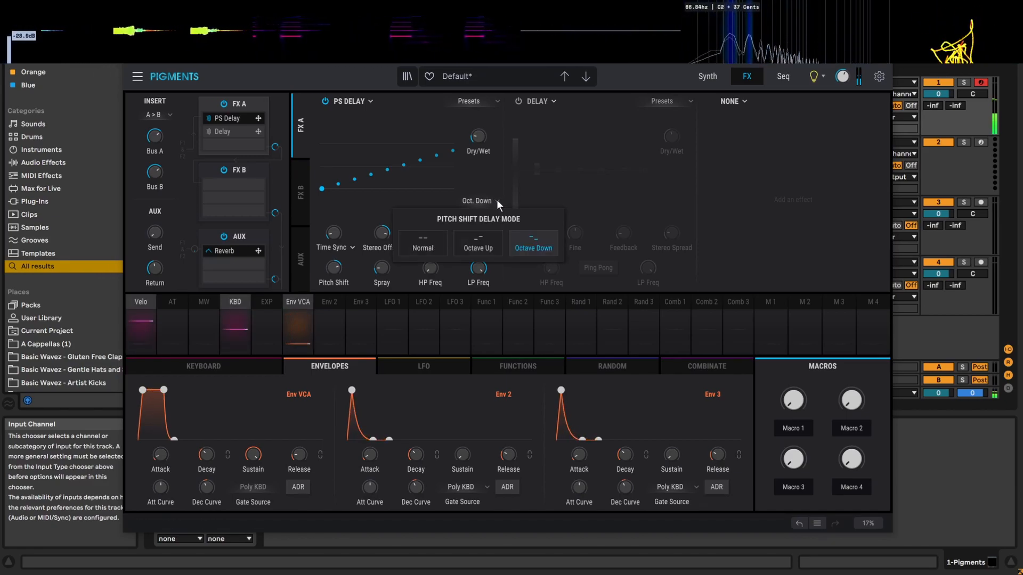
pyautogui.click(416, 245)
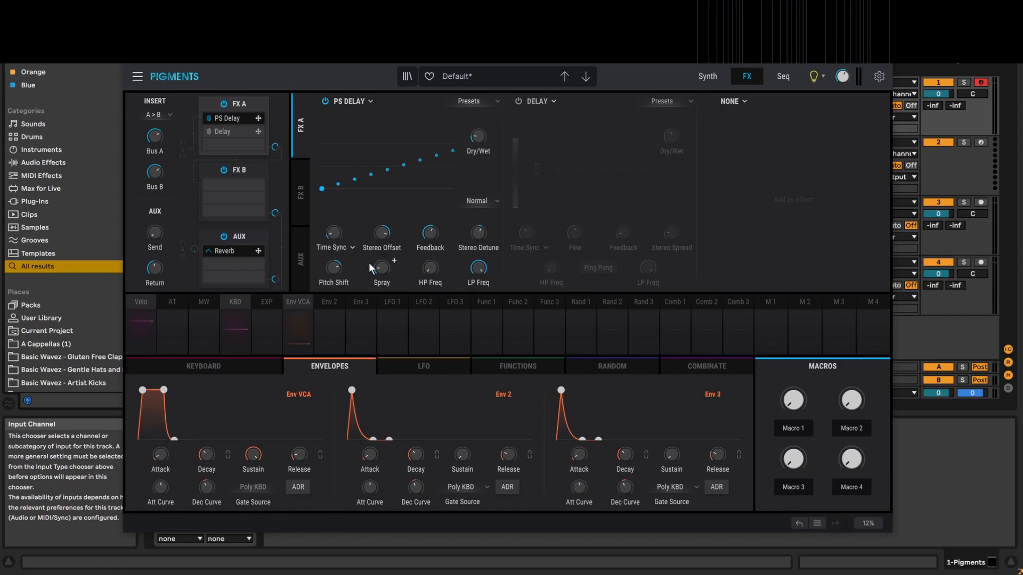
pyautogui.moveTo(379, 267); pyautogui.dragTo(382, 225)
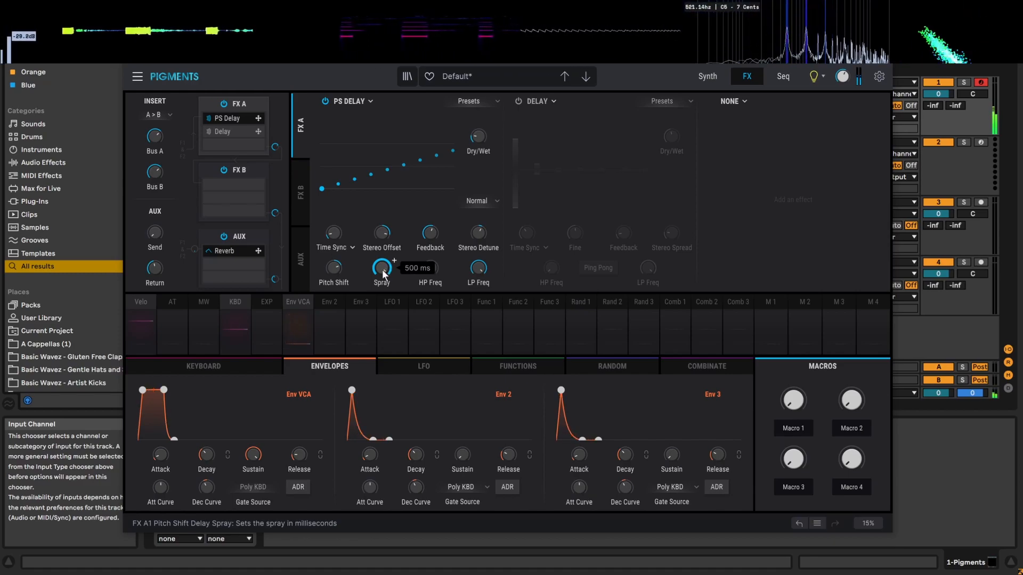
pyautogui.moveTo(382, 267)
pyautogui.mouseDown()
pyautogui.moveTo(382, 288)
pyautogui.moveTo(380, 272)
pyautogui.mouseUp()
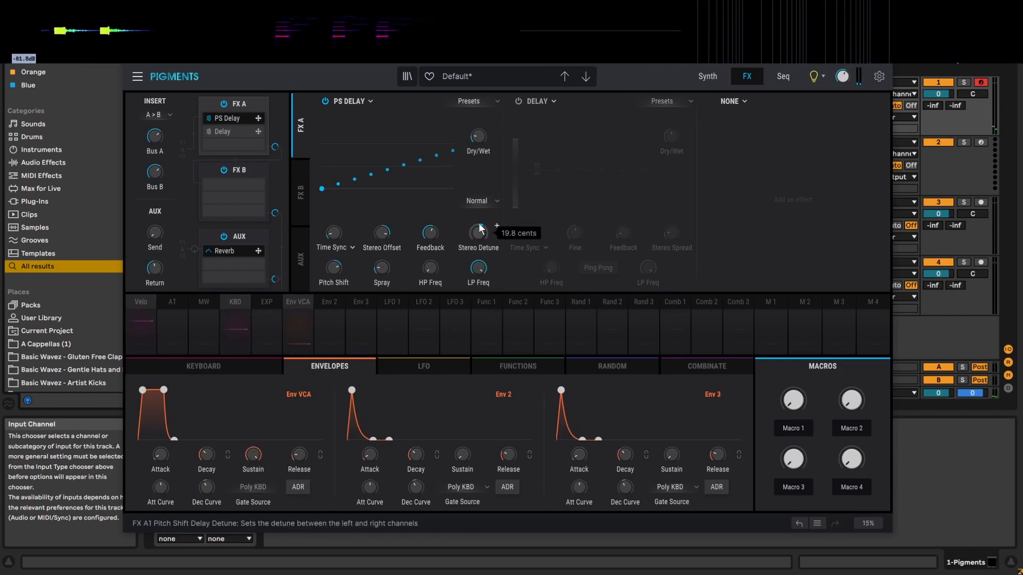
# Load a Tape Echo in FX A's first slot and vary its Input Vol, pushing it up to 12.0 dB.
pyautogui.click(371, 102)
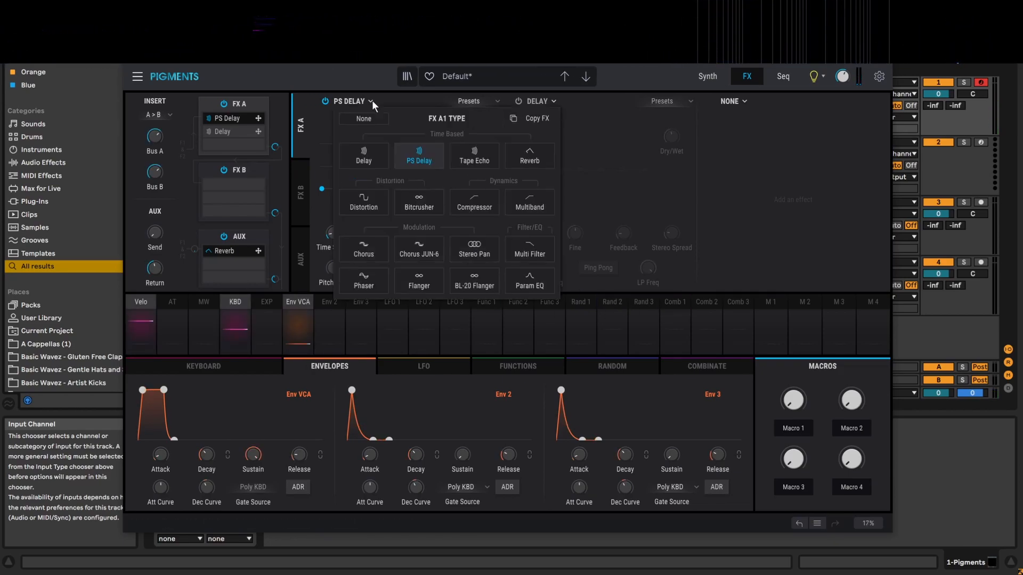
pyautogui.click(472, 161)
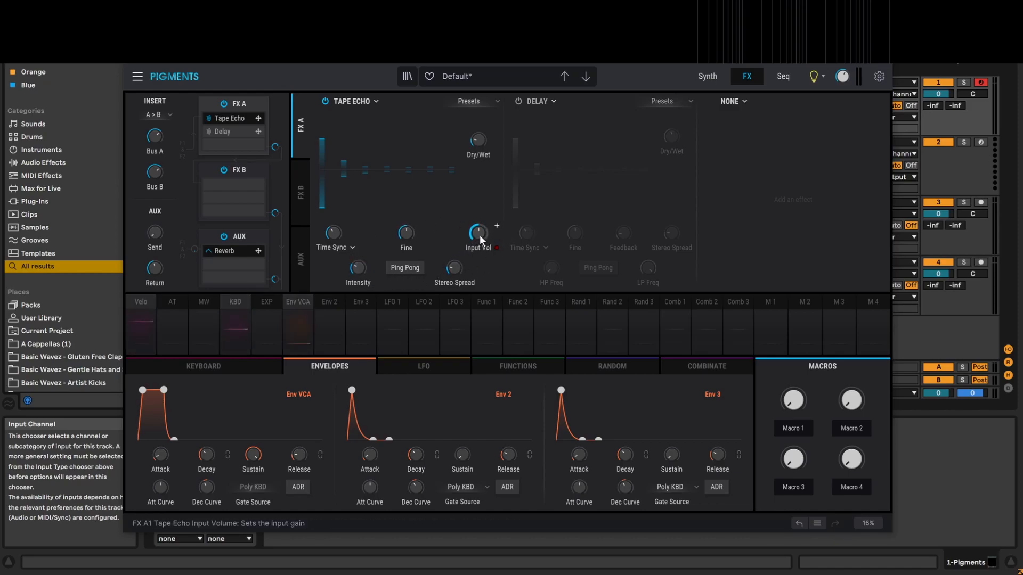
pyautogui.moveTo(484, 234); pyautogui.dragTo(482, 205)
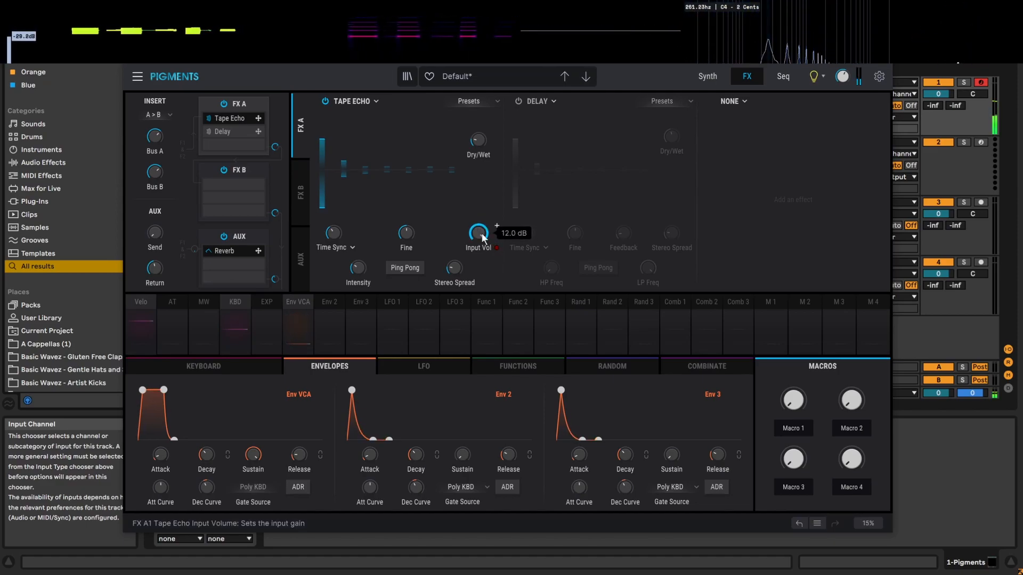
pyautogui.moveTo(483, 237); pyautogui.dragTo(484, 277)
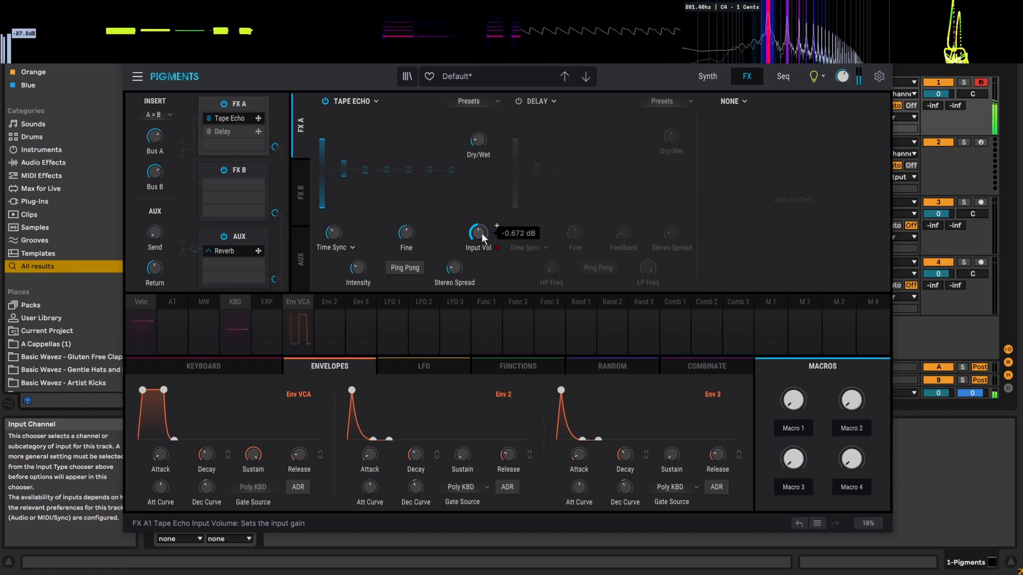
pyautogui.moveTo(475, 235); pyautogui.dragTo(489, 212)
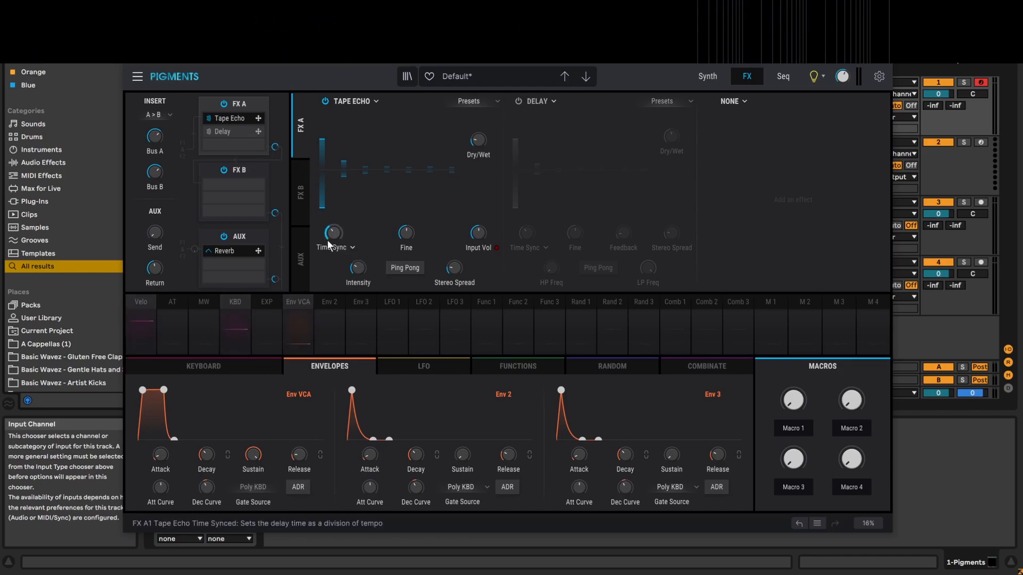
# Check the delay time types available for the Tape Echo.
pyautogui.click(350, 248)
pyautogui.click(350, 248)
pyautogui.click(351, 249)
pyautogui.click(350, 249)
pyautogui.click(350, 249)
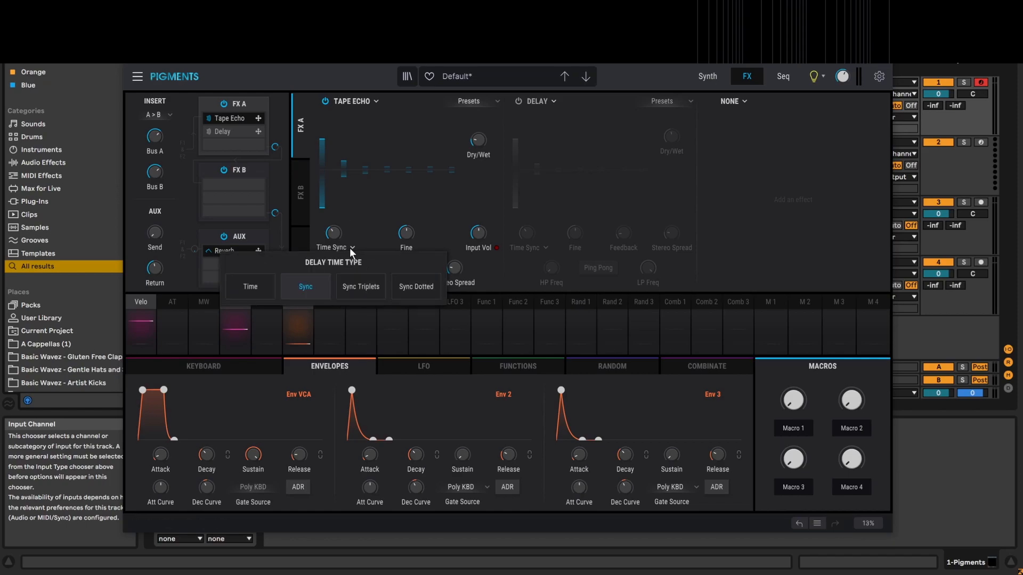
pyautogui.click(351, 248)
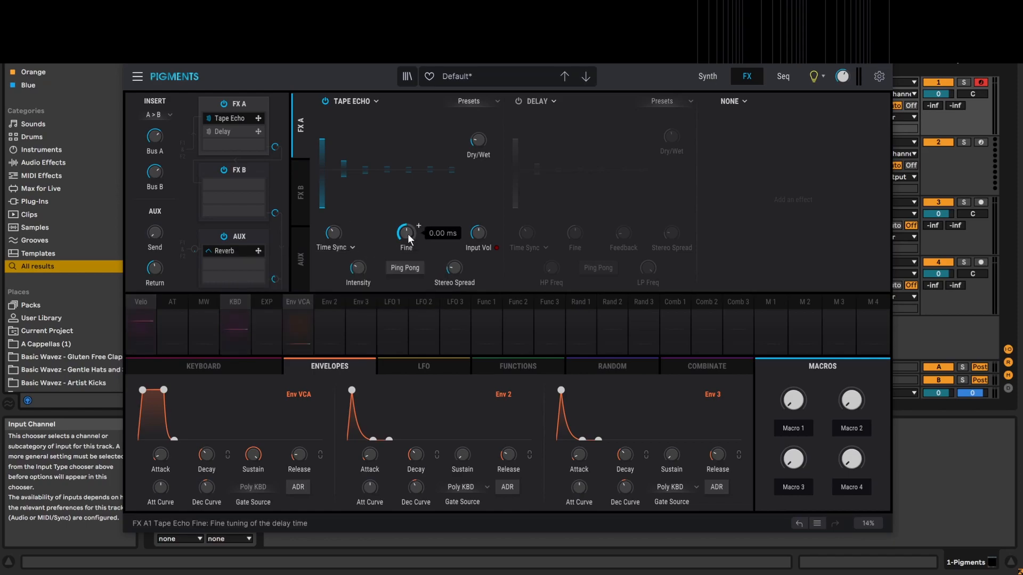
# Sweep the Tape Echo's Intensity up to about 0.945 and back down, and raise its Stereo Spread.
pyautogui.moveTo(357, 267)
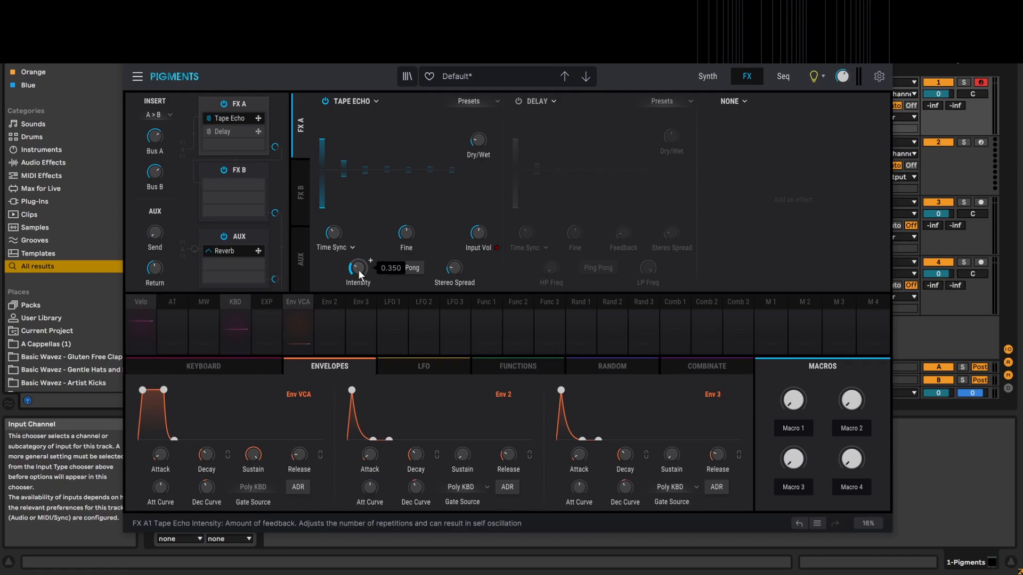
pyautogui.scroll(10, 370, 261)
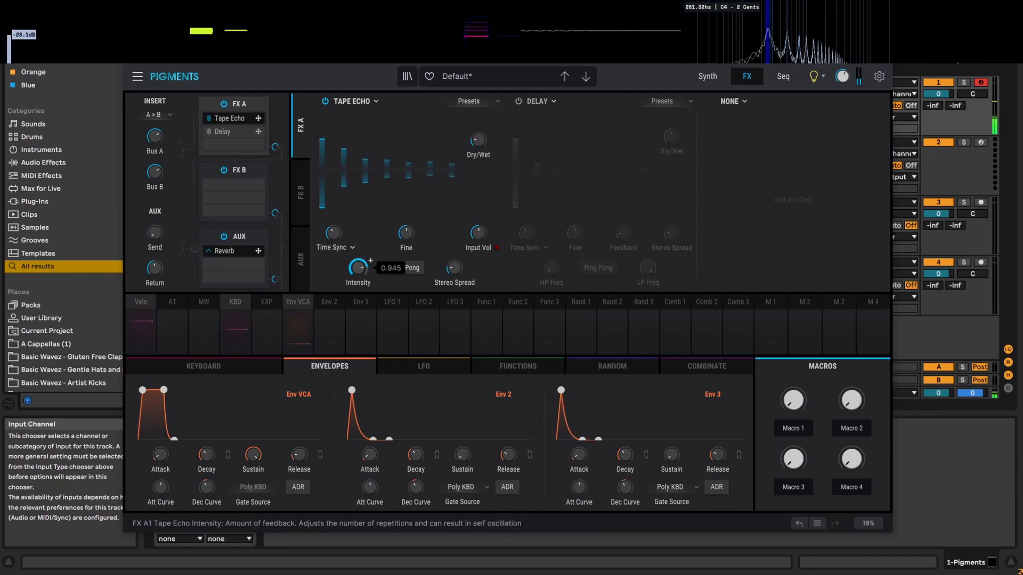
pyautogui.scroll(-10, 370, 260)
pyautogui.moveTo(470, 261)
pyautogui.moveTo(454, 268); pyautogui.dragTo(441, 206)
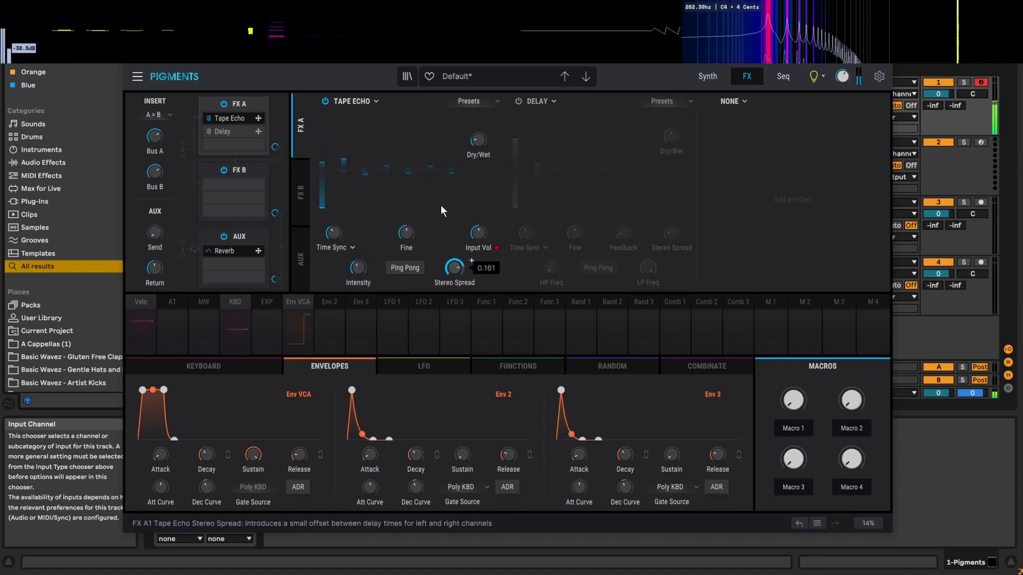
# Load a Reverb in FX A's first slot and vary its Size and Predelay.
pyautogui.click(376, 101)
pyautogui.click(532, 159)
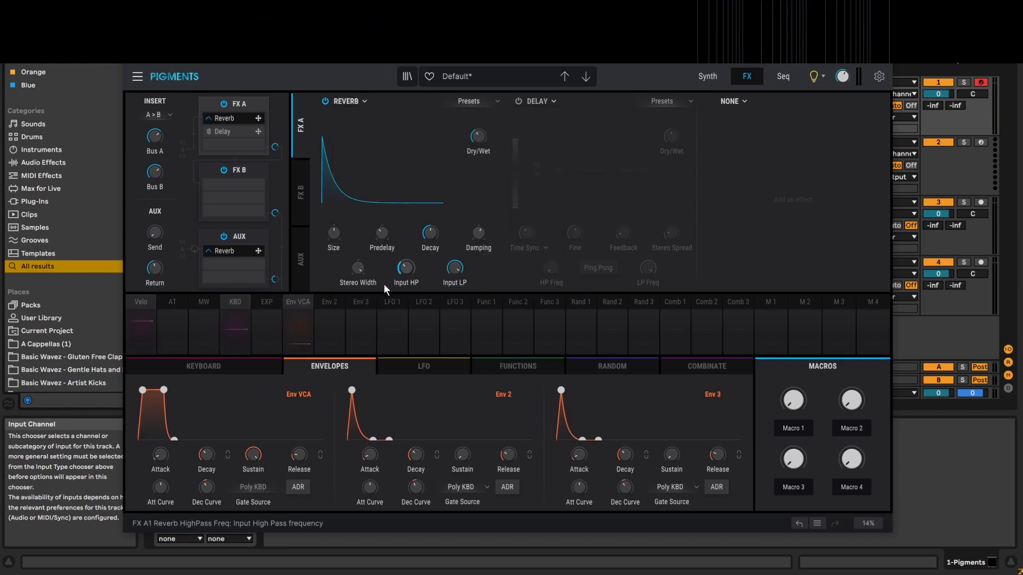
pyautogui.moveTo(334, 235); pyautogui.dragTo(368, 227)
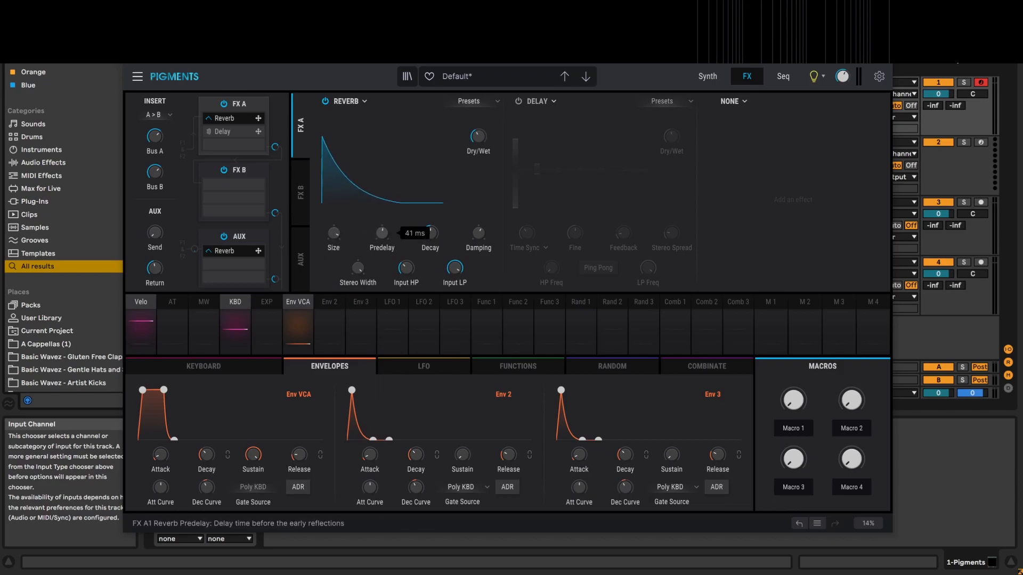
# Raise the Reverb's Decay, and adjust its Damping and Stereo Width.
pyautogui.moveTo(439, 229); pyautogui.dragTo(471, 194)
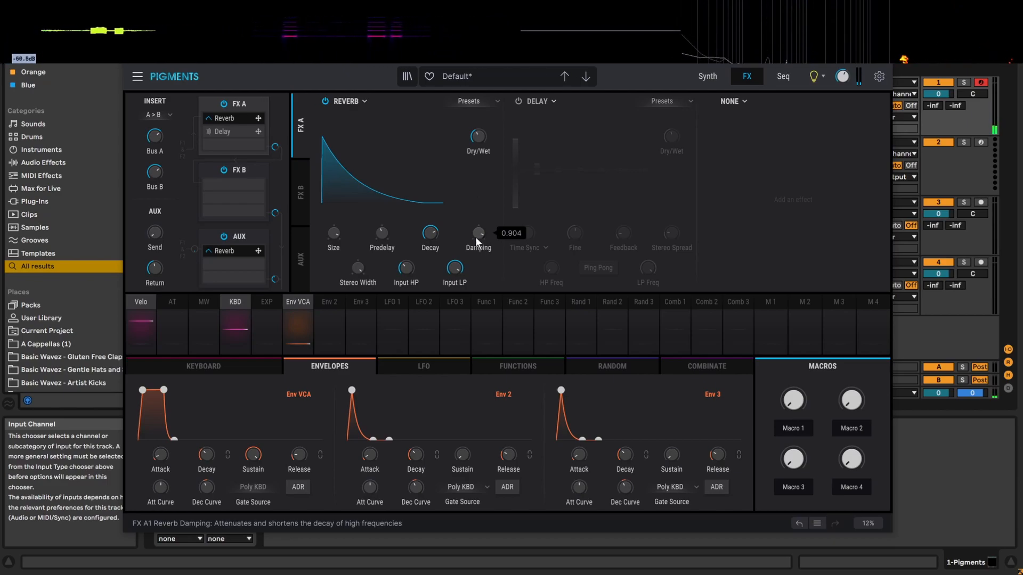
pyautogui.moveTo(476, 238); pyautogui.dragTo(476, 248)
pyautogui.moveTo(356, 269)
pyautogui.mouseDown()
pyautogui.moveTo(356, 357)
pyautogui.moveTo(355, 278)
pyautogui.mouseUp()
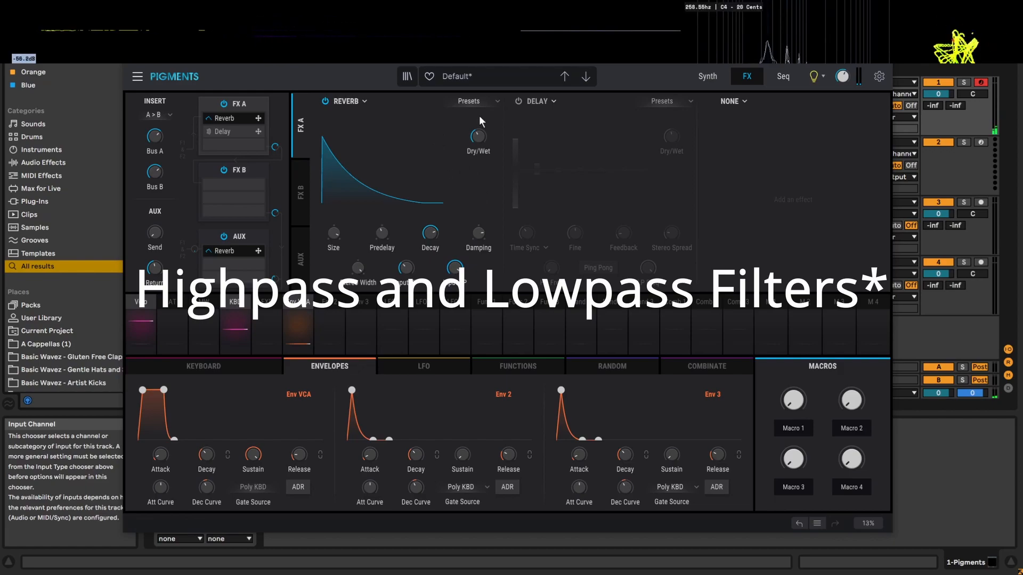
# Load a Distortion in FX A's first slot and check the distortion algorithms available for it.
pyautogui.click(362, 100)
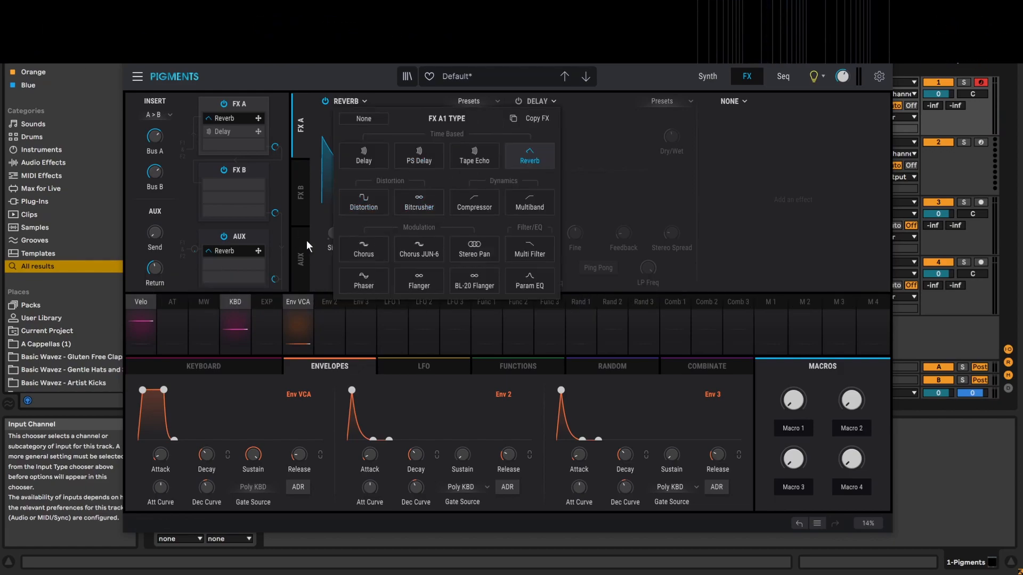
pyautogui.click(364, 205)
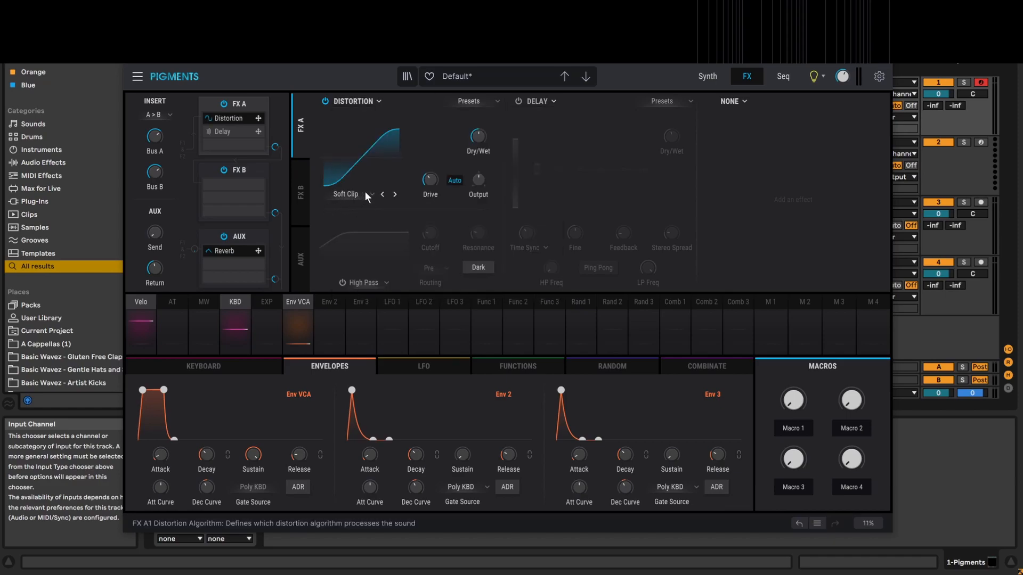
pyautogui.click(369, 192)
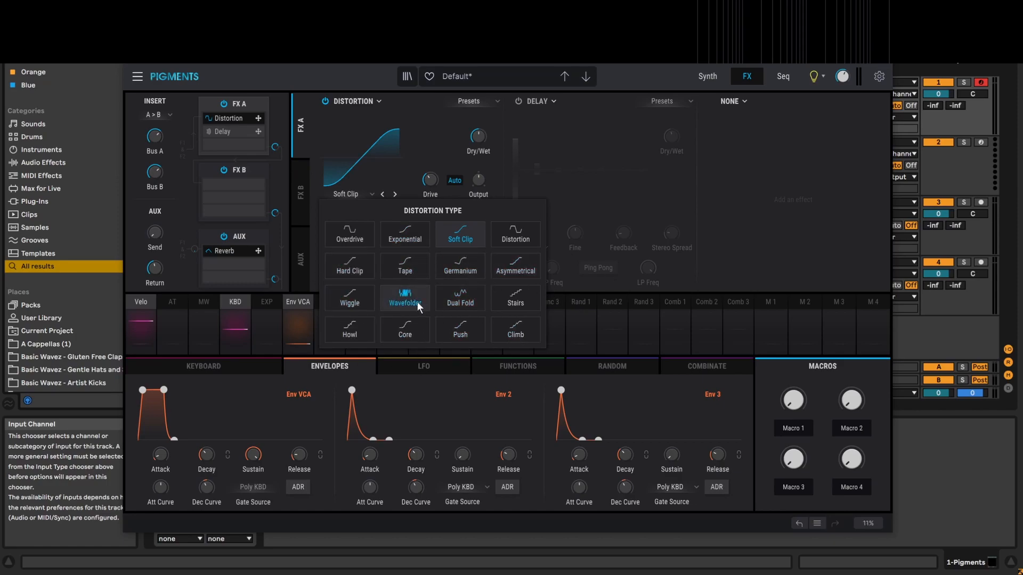
pyautogui.click(421, 143)
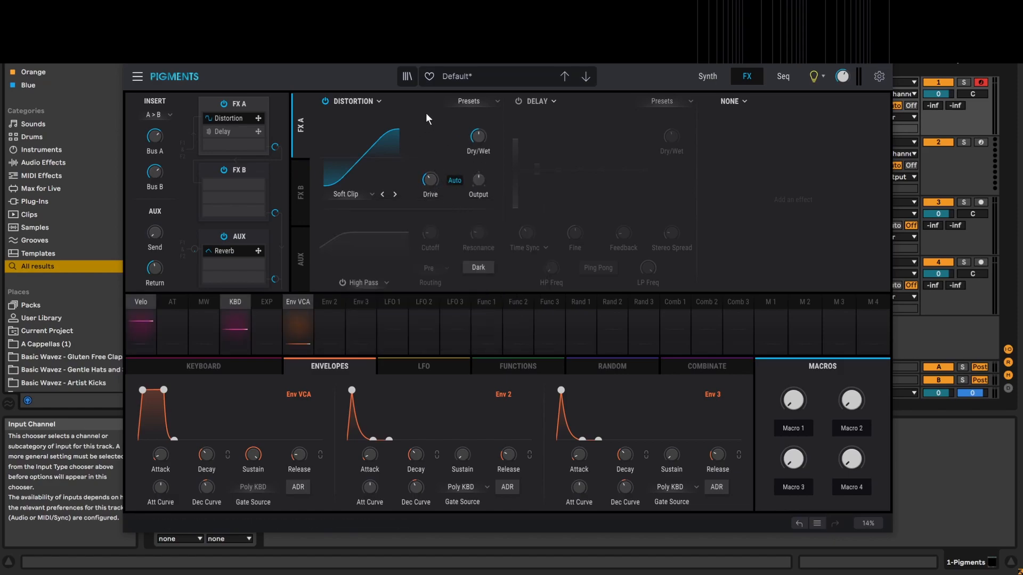
# Replace the Distortion in FX A's first slot with a Bitcrusher and vary its Downsample and Bit Depth.
pyautogui.click(372, 99)
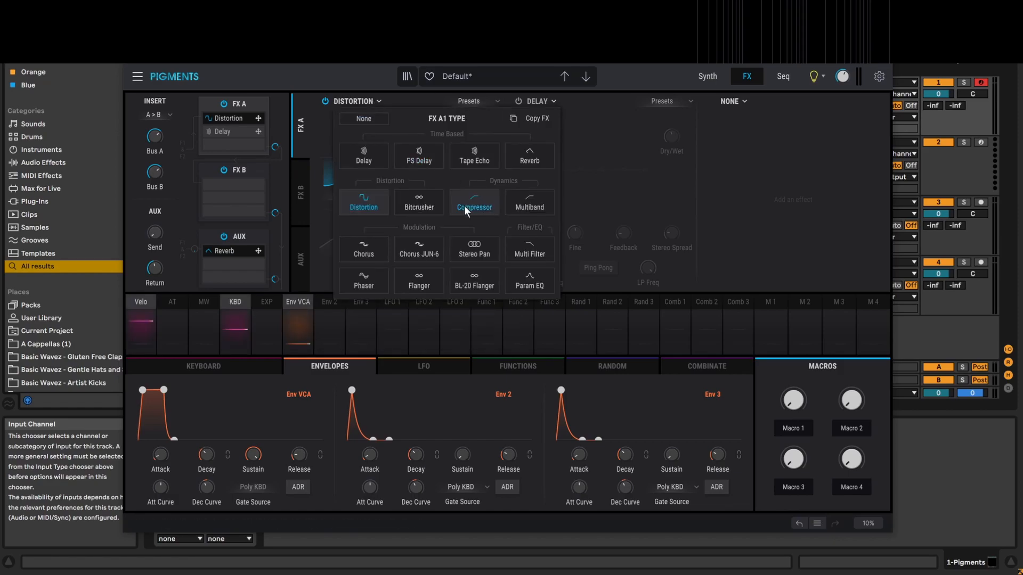
pyautogui.click(422, 205)
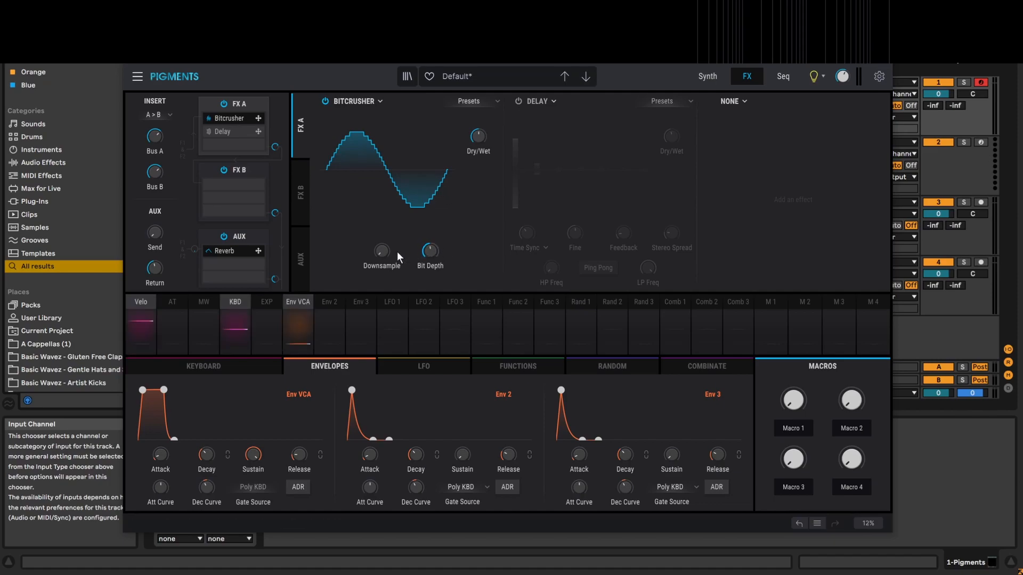
pyautogui.moveTo(383, 253)
pyautogui.moveTo(383, 253); pyautogui.dragTo(383, 226)
pyautogui.moveTo(430, 251); pyautogui.dragTo(423, 220)
pyautogui.moveTo(380, 253)
pyautogui.mouseDown()
pyautogui.moveTo(381, 269)
pyautogui.moveTo(381, 213)
pyautogui.moveTo(381, 269)
pyautogui.mouseUp()
# Load a Compressor in FX A's first slot, raise its Release, and turn on Makeup.
pyautogui.click(382, 101)
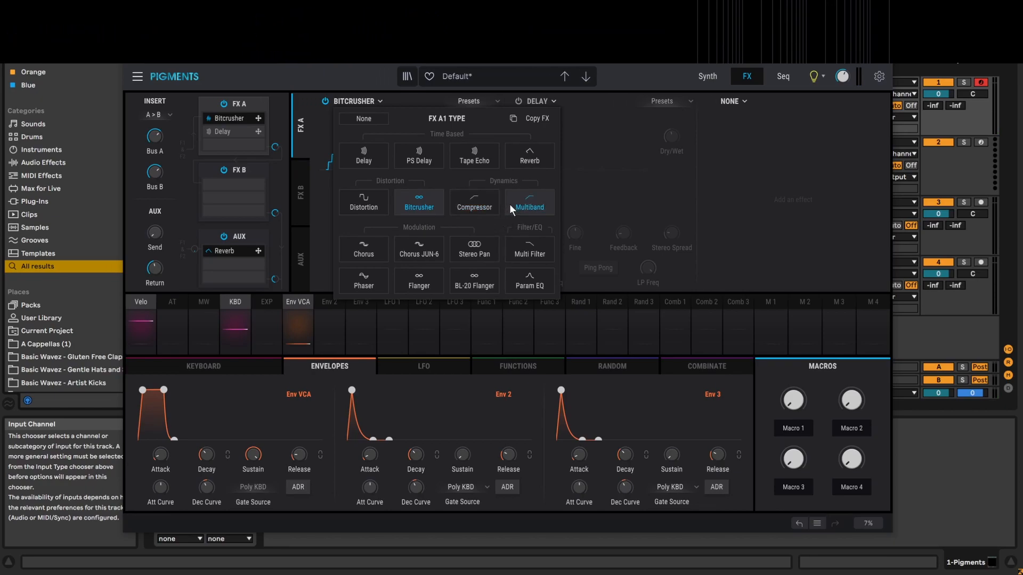
pyautogui.click(478, 205)
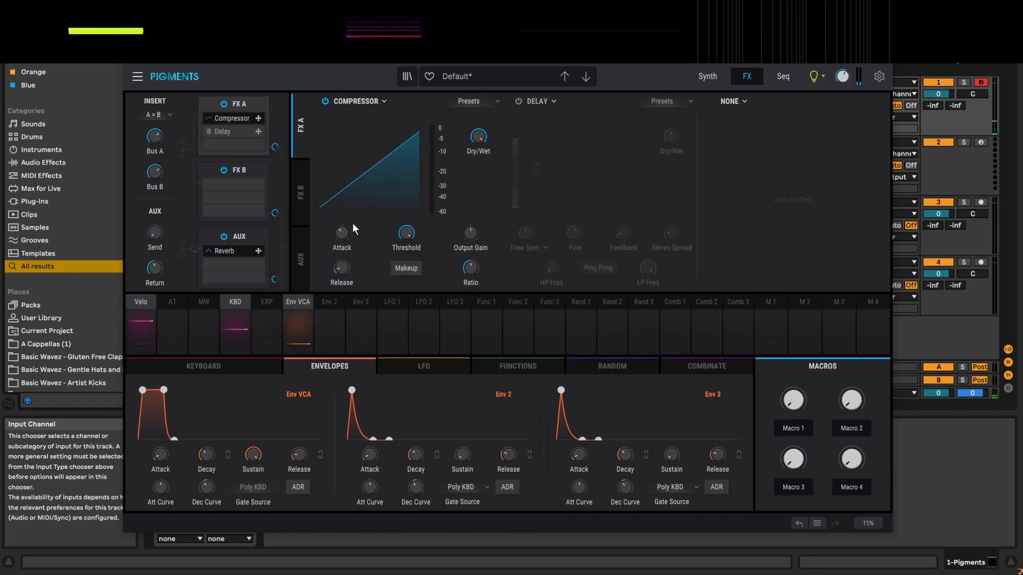
pyautogui.moveTo(346, 232)
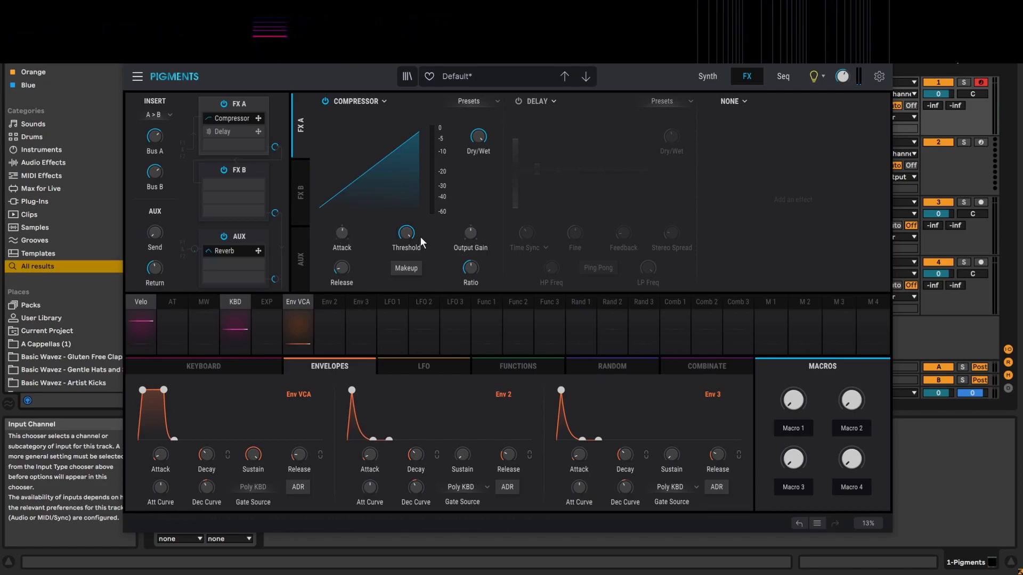
pyautogui.moveTo(335, 276); pyautogui.dragTo(367, 261)
pyautogui.click(407, 267)
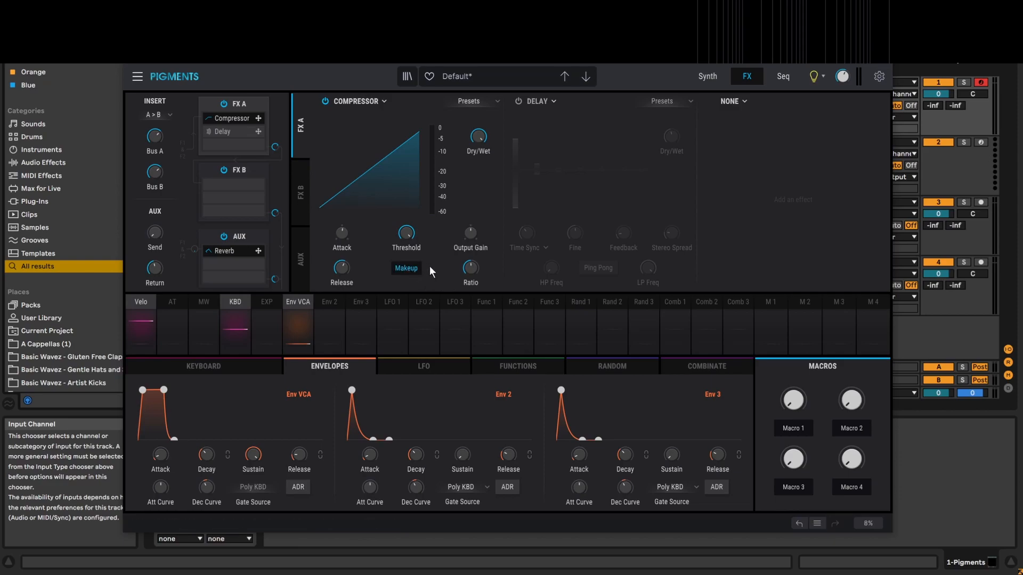
# Set the Compressor's Ratio to 100/1, lower its Threshold, and vary its Attack.
pyautogui.moveTo(469, 272)
pyautogui.mouseDown()
pyautogui.moveTo(471, 245)
pyautogui.moveTo(472, 263)
pyautogui.mouseUp()
pyautogui.click(350, 104)
pyautogui.click(350, 104)
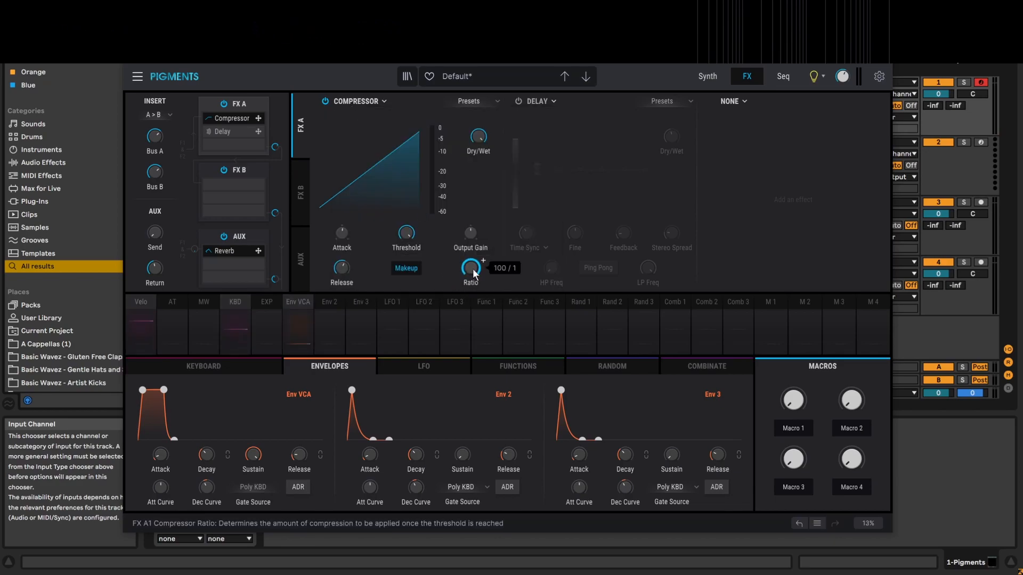
pyautogui.moveTo(406, 233); pyautogui.dragTo(406, 250)
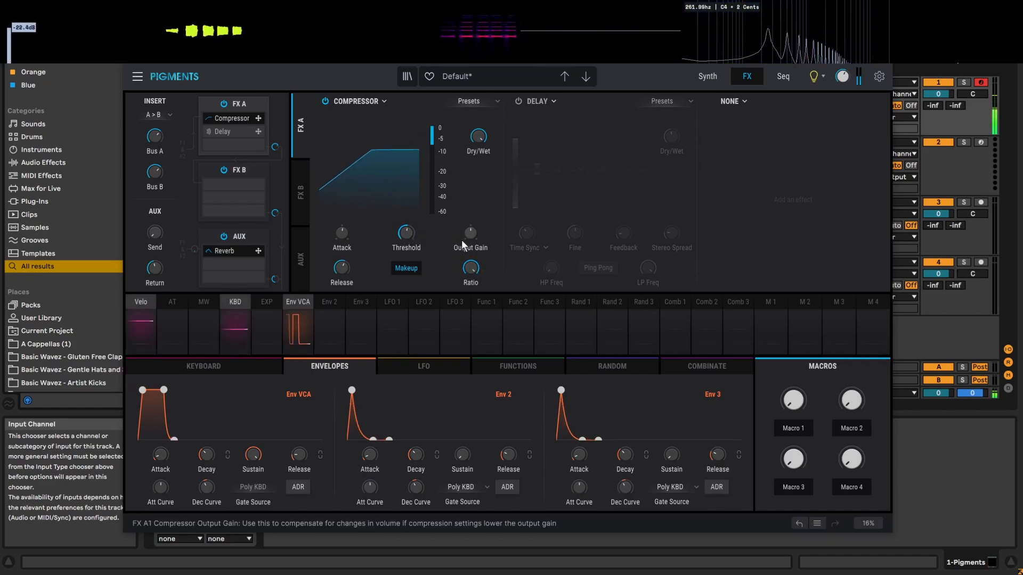
pyautogui.moveTo(343, 235); pyautogui.dragTo(331, 214)
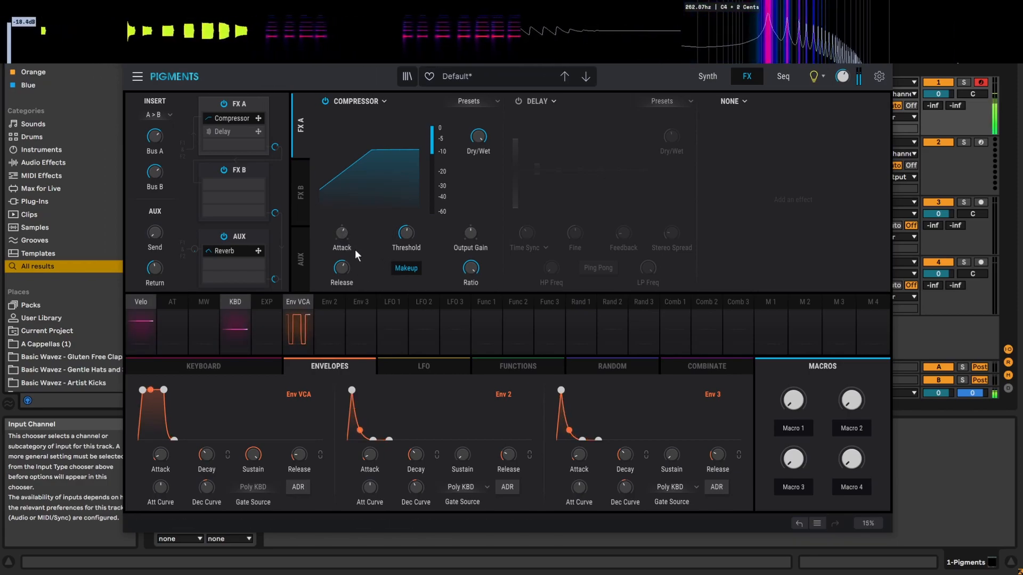
# Save the current Compressor settings as a new effect preset named "comp test" and check it in the preset list.
pyautogui.click(373, 100)
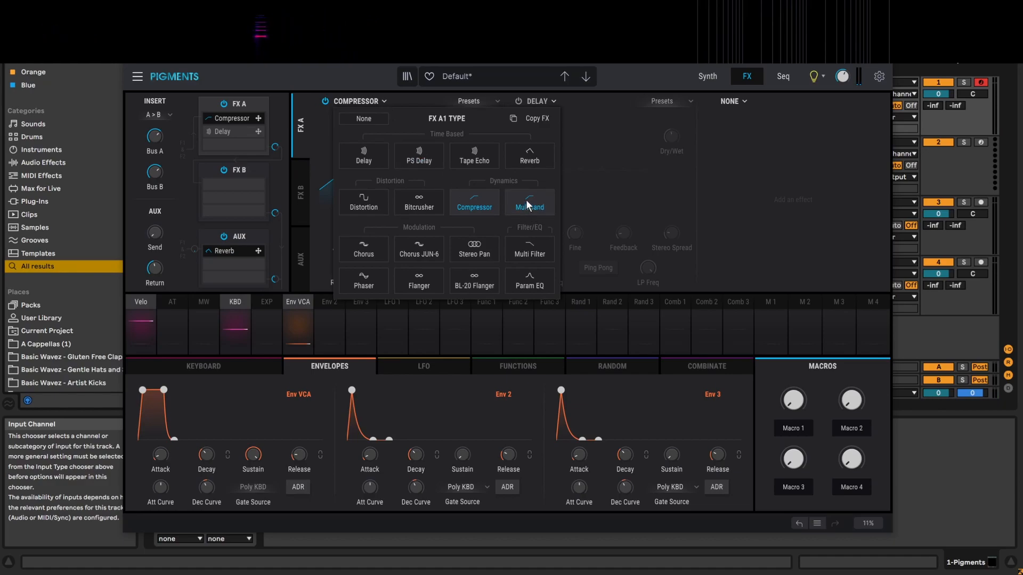
pyautogui.click(478, 101)
pyautogui.click(485, 98)
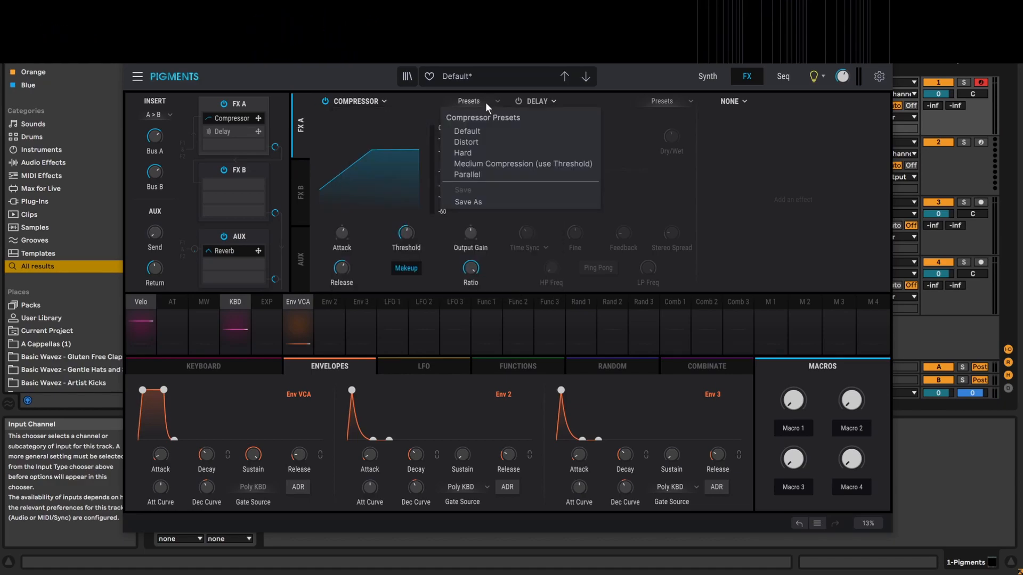
pyautogui.click(482, 99)
pyautogui.click(471, 100)
pyautogui.click(475, 203)
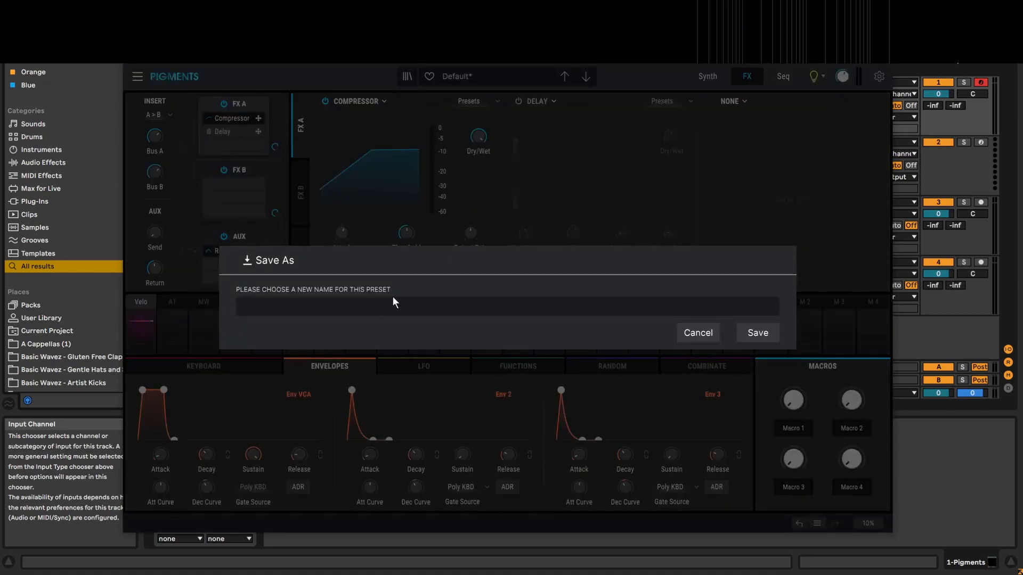
pyautogui.write('comp test')
pyautogui.click(758, 332)
pyautogui.click(469, 101)
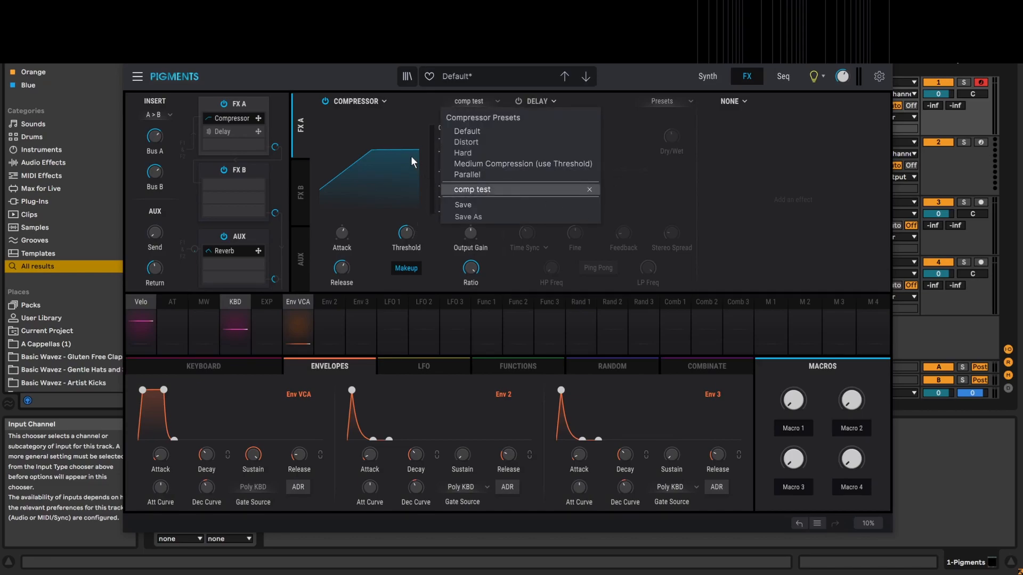
pyautogui.click(387, 122)
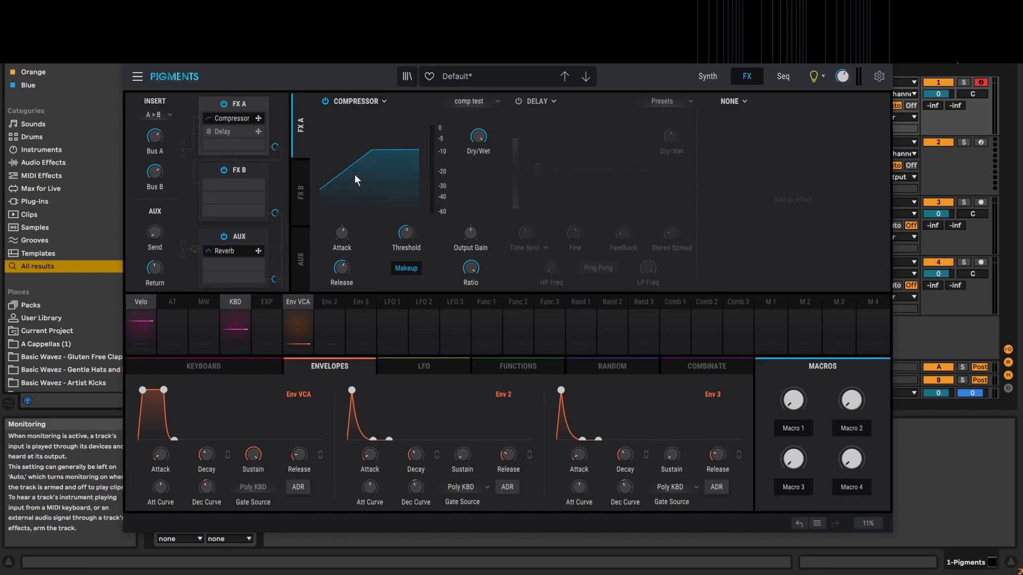
# Load a Multiband in FX A's first slot and set its compressor mode to Above Only.
pyautogui.click(379, 101)
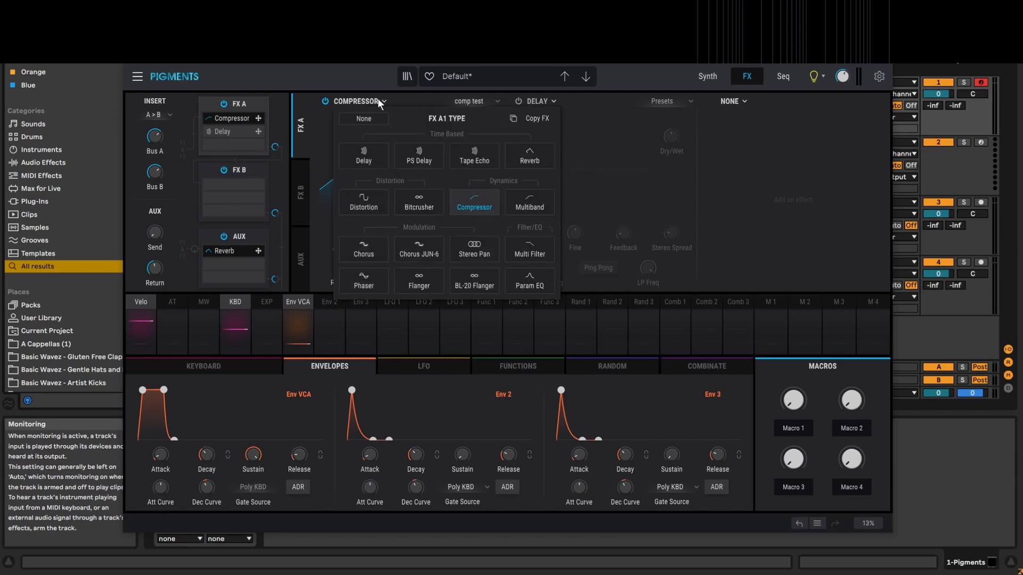
pyautogui.click(531, 206)
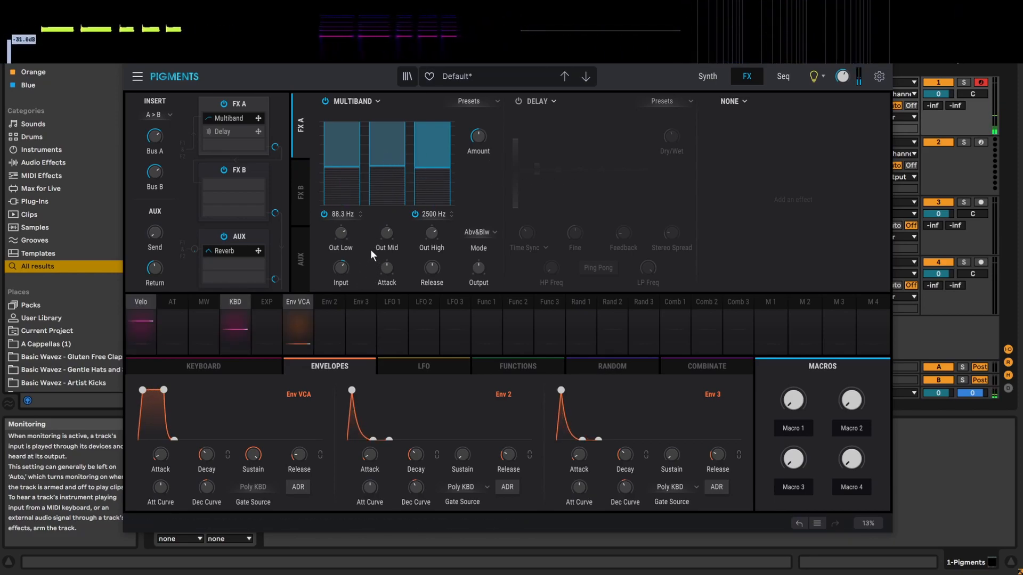
pyautogui.moveTo(339, 235); pyautogui.dragTo(382, 232)
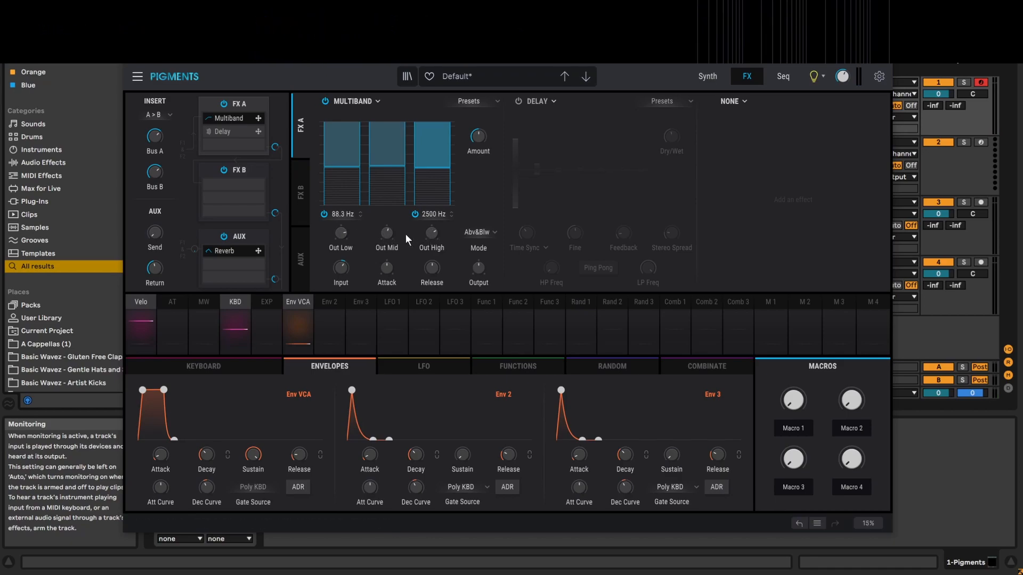
pyautogui.click(487, 231)
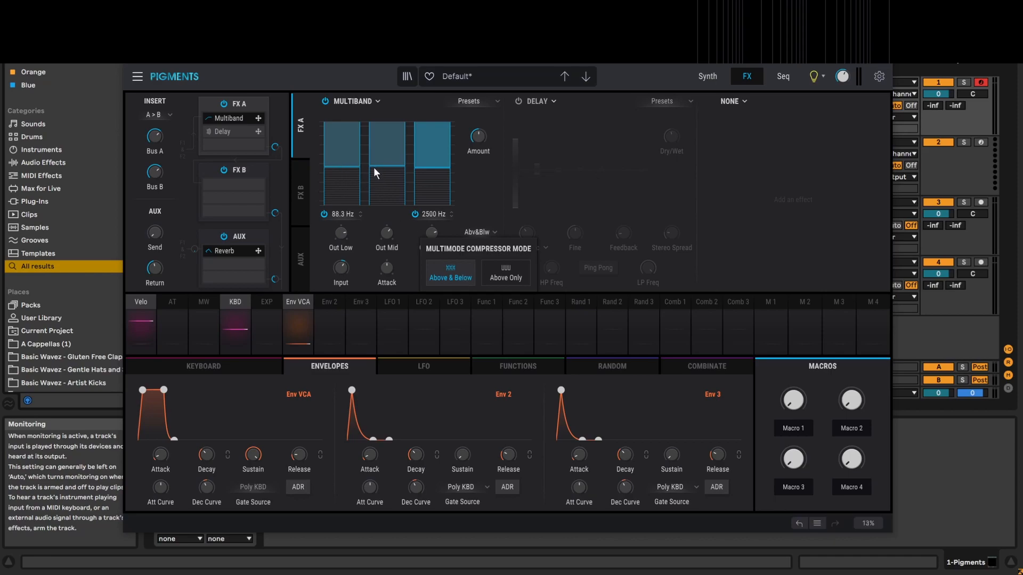
pyautogui.click(507, 277)
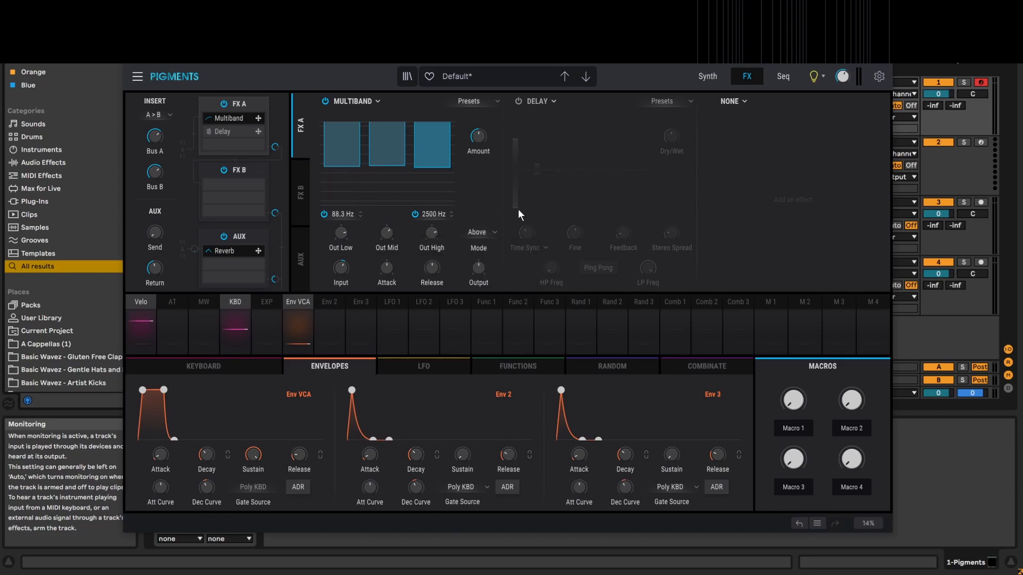
pyautogui.click(493, 232)
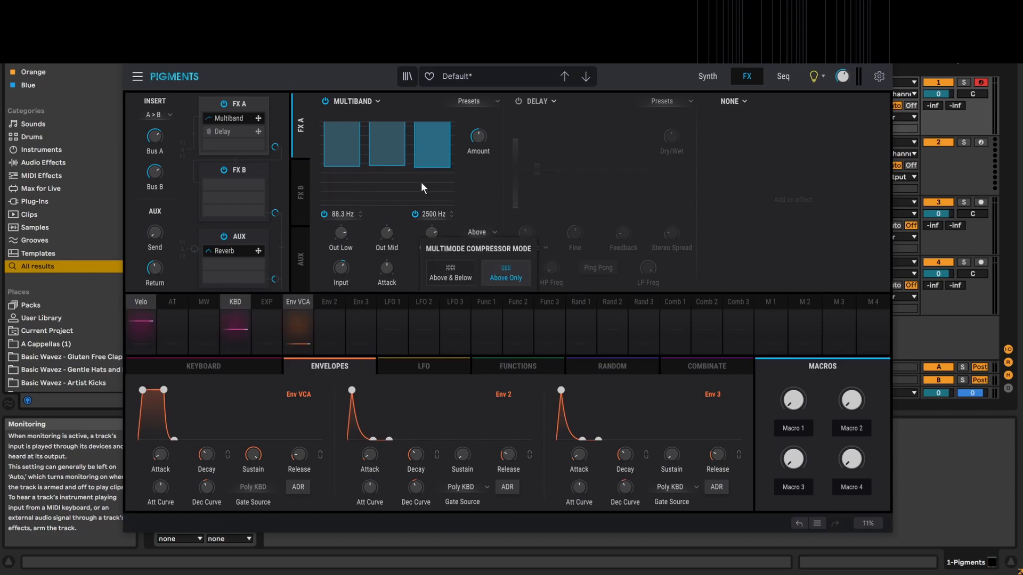
pyautogui.click(357, 178)
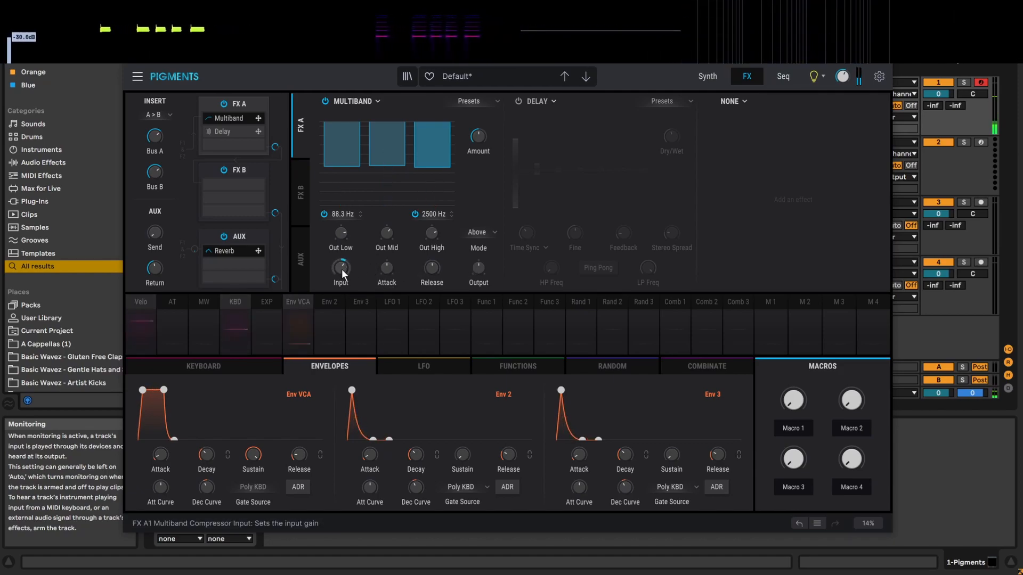
# Vary the Multiband's Input, Attack and Release, and sweep its Amount up to 86 % and back down to 54 %.
pyautogui.moveTo(343, 268); pyautogui.dragTo(333, 229)
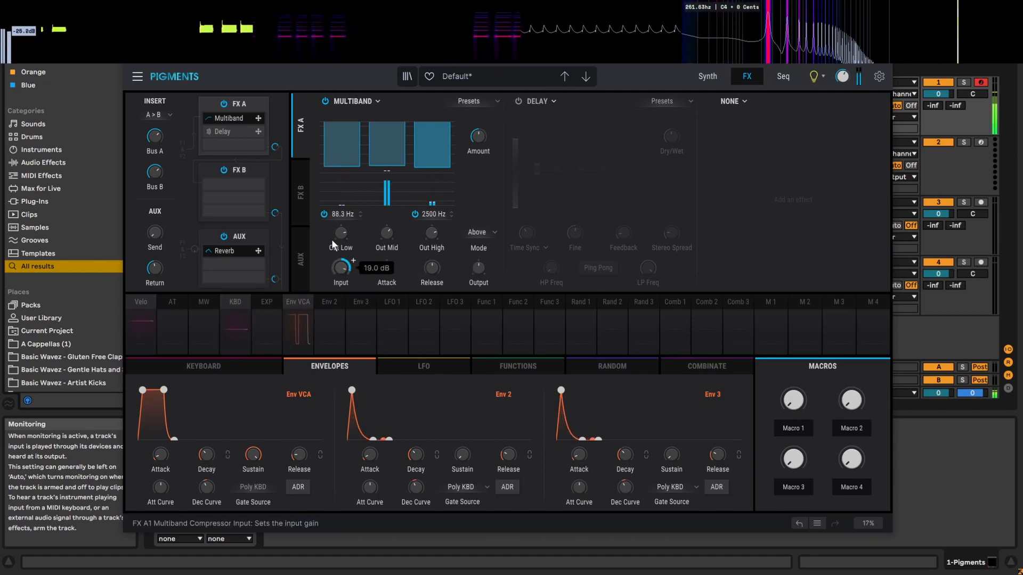
pyautogui.moveTo(387, 268); pyautogui.dragTo(387, 223)
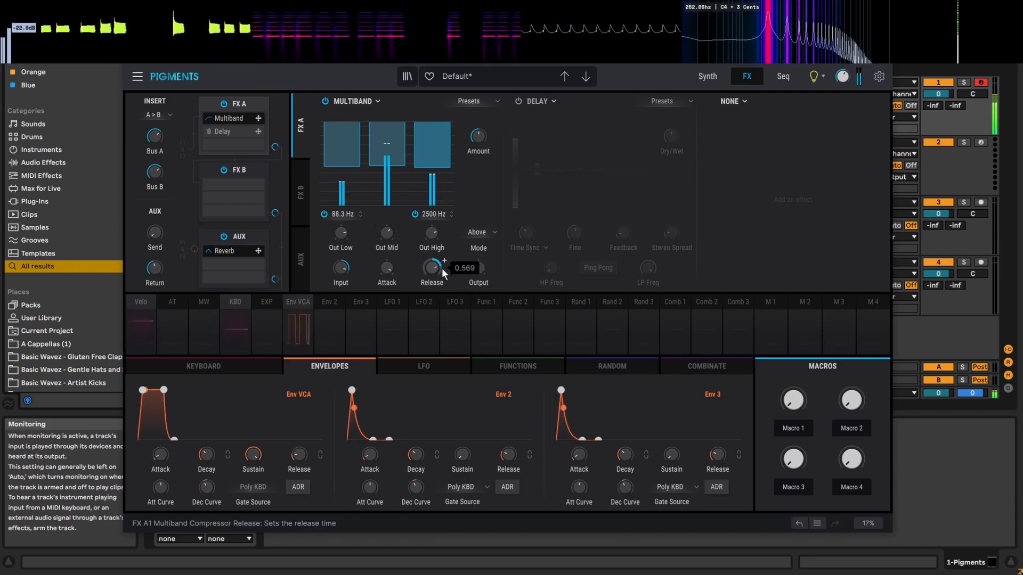
pyautogui.moveTo(479, 135); pyautogui.dragTo(479, 118)
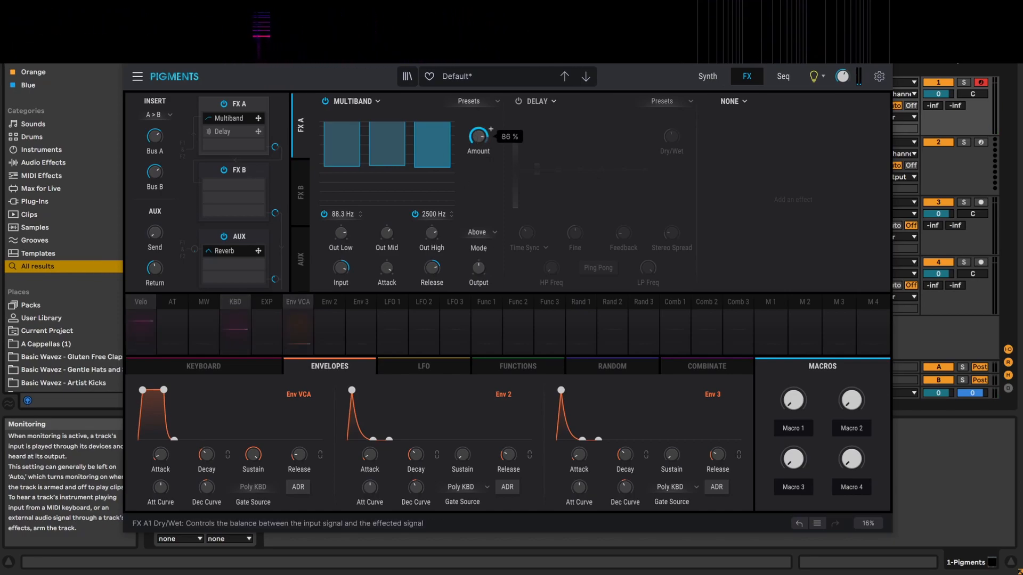
pyautogui.moveTo(461, 186); pyautogui.dragTo(398, 140)
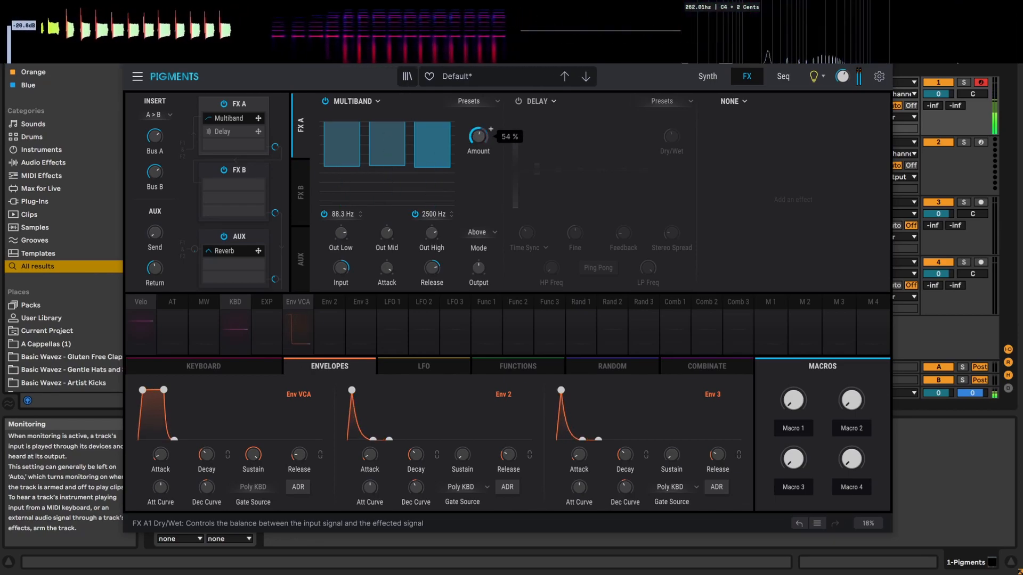
# Load a Chorus in FX A's first slot, set its Rate to 2.99 Hz and Feedback to 0.709, and vary Voices.
pyautogui.click(373, 101)
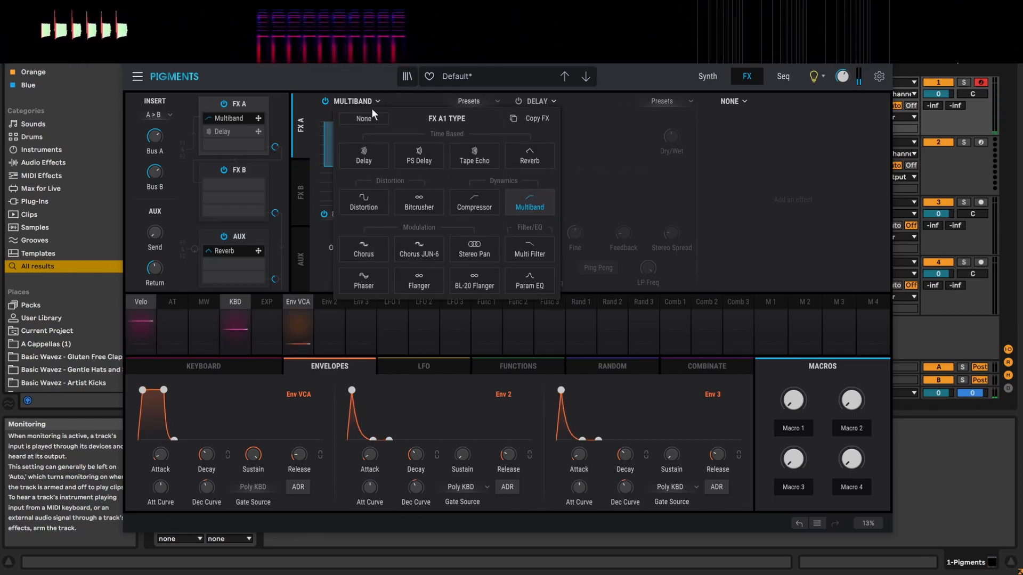
pyautogui.click(377, 248)
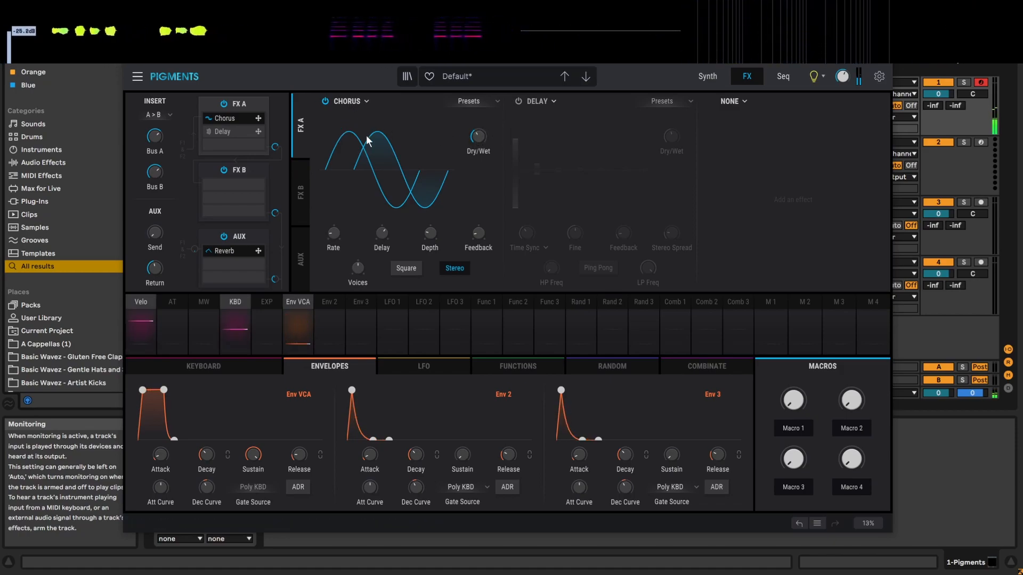
pyautogui.moveTo(333, 237)
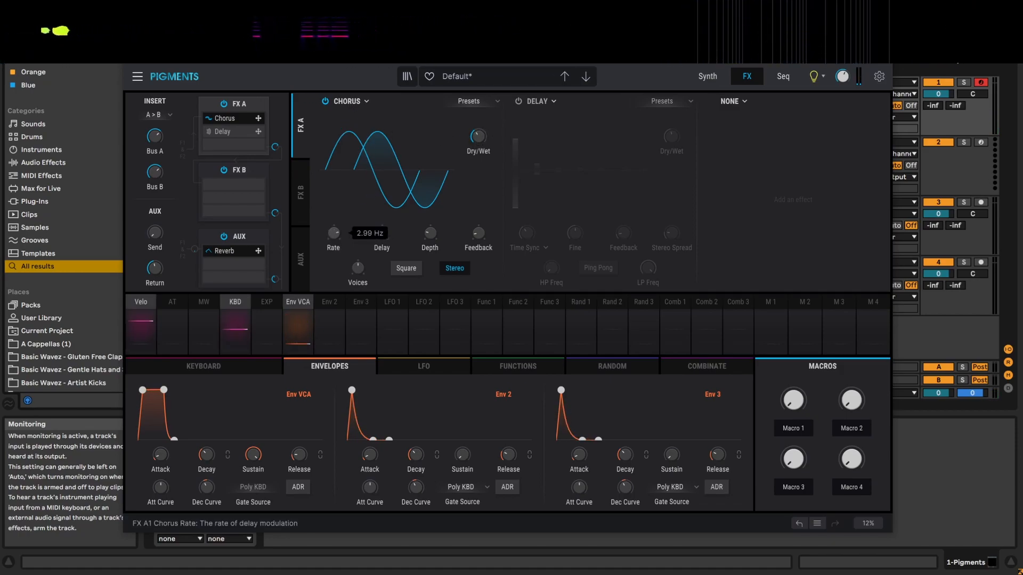
pyautogui.moveTo(378, 236)
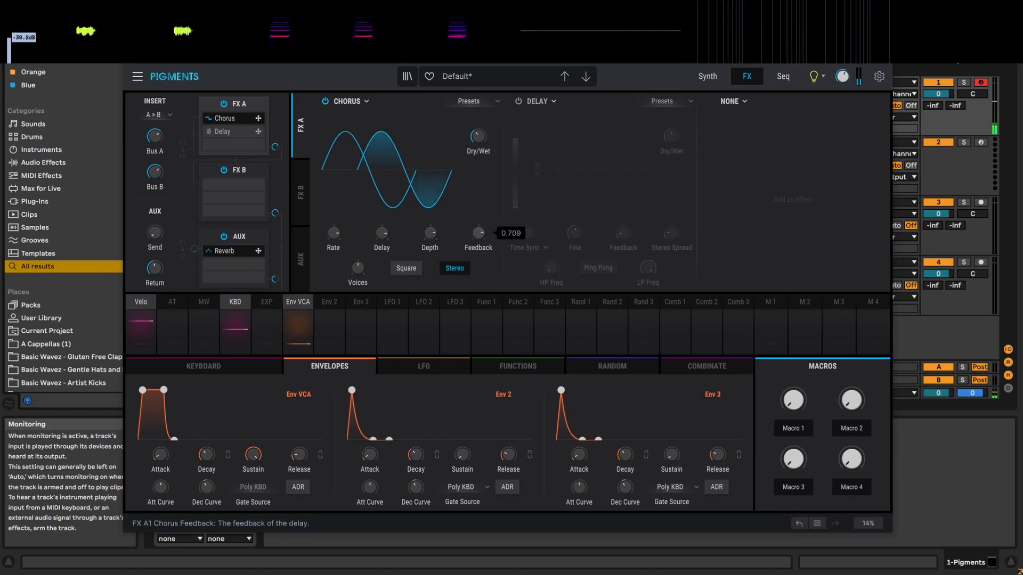
pyautogui.moveTo(368, 269)
pyautogui.moveTo(358, 268); pyautogui.dragTo(349, 218)
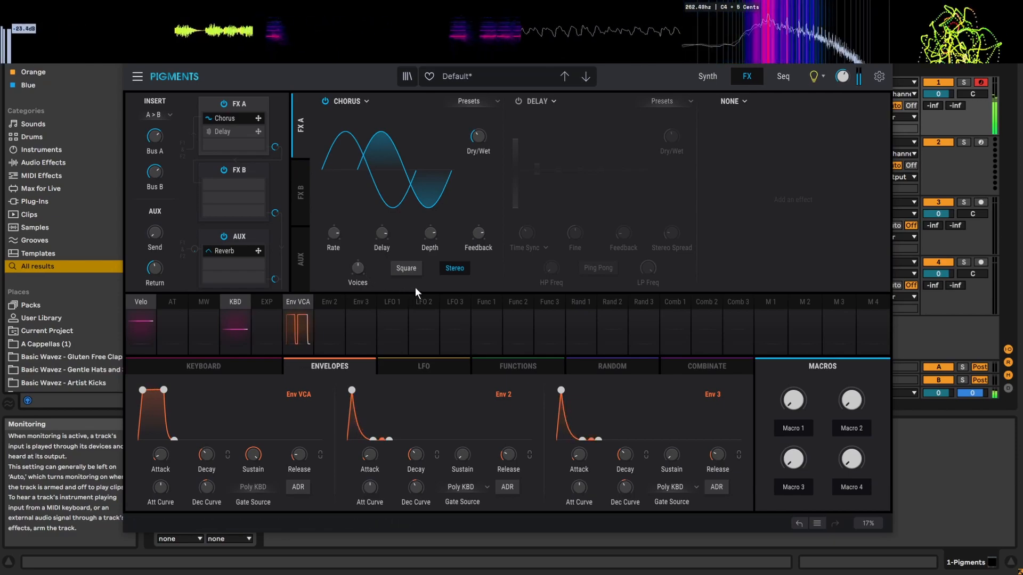
# Lower the Chorus's Feedback, Depth, Delay and Rate.
pyautogui.moveTo(478, 234); pyautogui.dragTo(478, 258)
pyautogui.moveTo(430, 233); pyautogui.dragTo(430, 255)
pyautogui.moveTo(379, 234); pyautogui.dragTo(379, 275)
pyautogui.moveTo(333, 234); pyautogui.dragTo(333, 290)
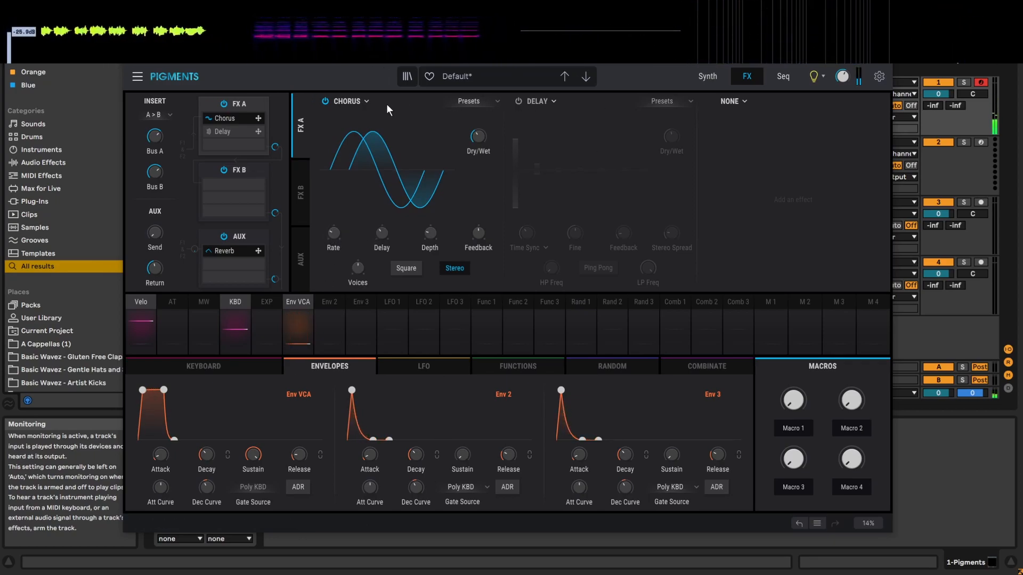
# Load a Chorus JUN-6 in FX A's first slot, set its Rate to 1.79 Hz, vary Depth, and raise Dry/Wet to 100 %.
pyautogui.click(362, 101)
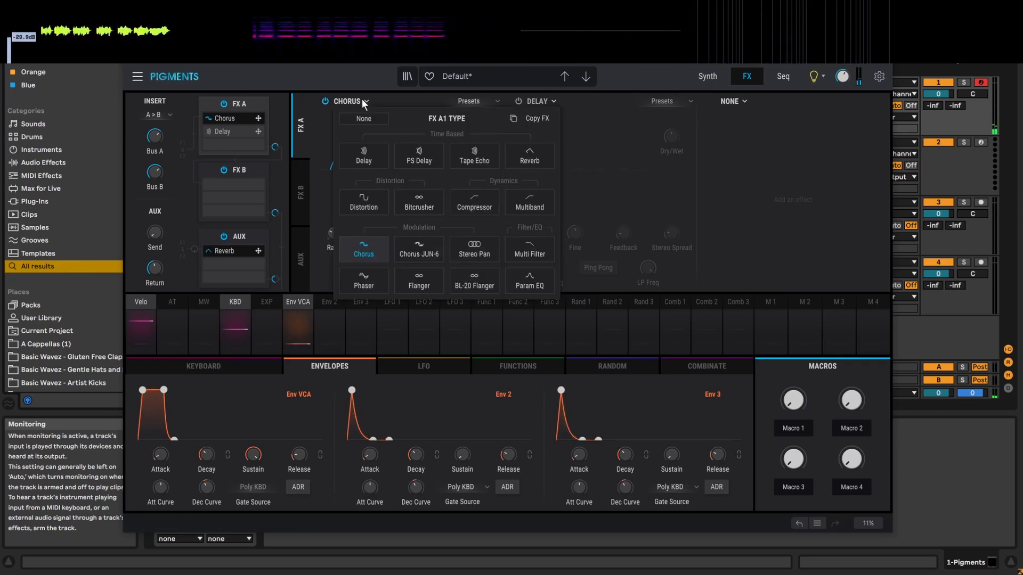
pyautogui.click(408, 251)
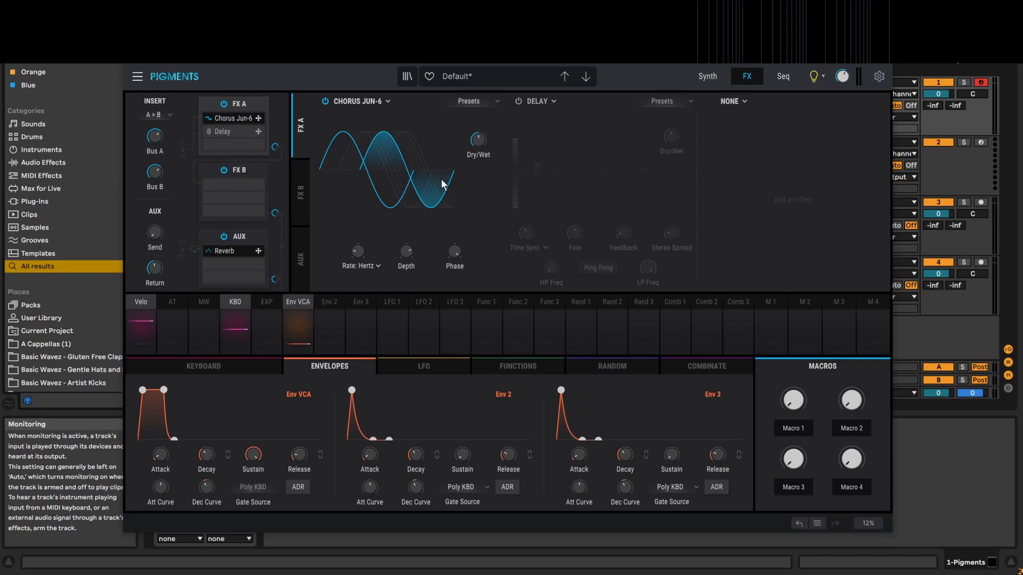
pyautogui.moveTo(360, 254); pyautogui.dragTo(360, 220)
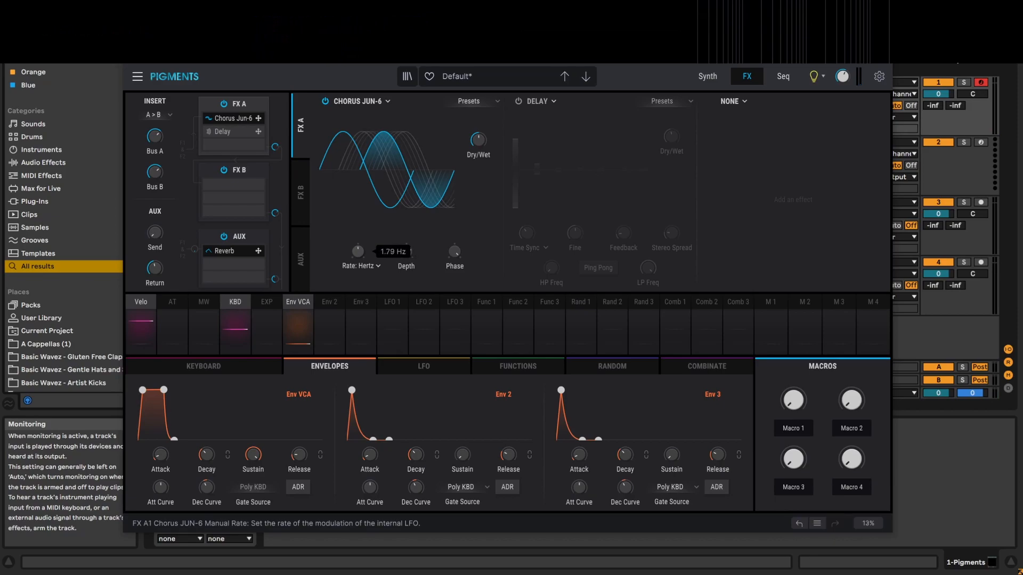
pyautogui.moveTo(407, 252); pyautogui.dragTo(455, 227)
pyautogui.moveTo(478, 139); pyautogui.dragTo(458, 62)
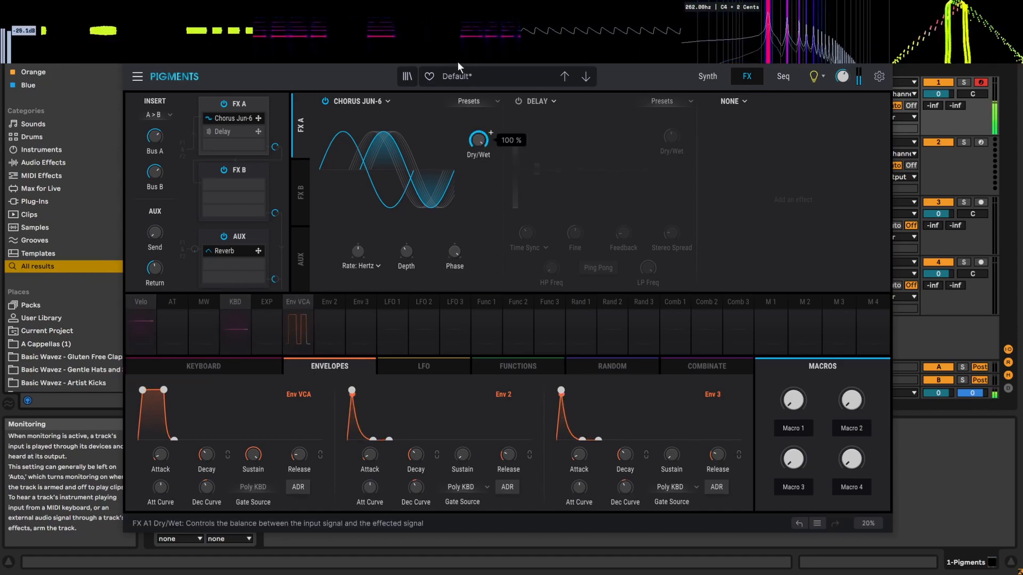
# Load a Stereo Pan in FX A's first slot, sweep its Amount down to 0.060 and up to full, and raise its Rate.
pyautogui.click(385, 99)
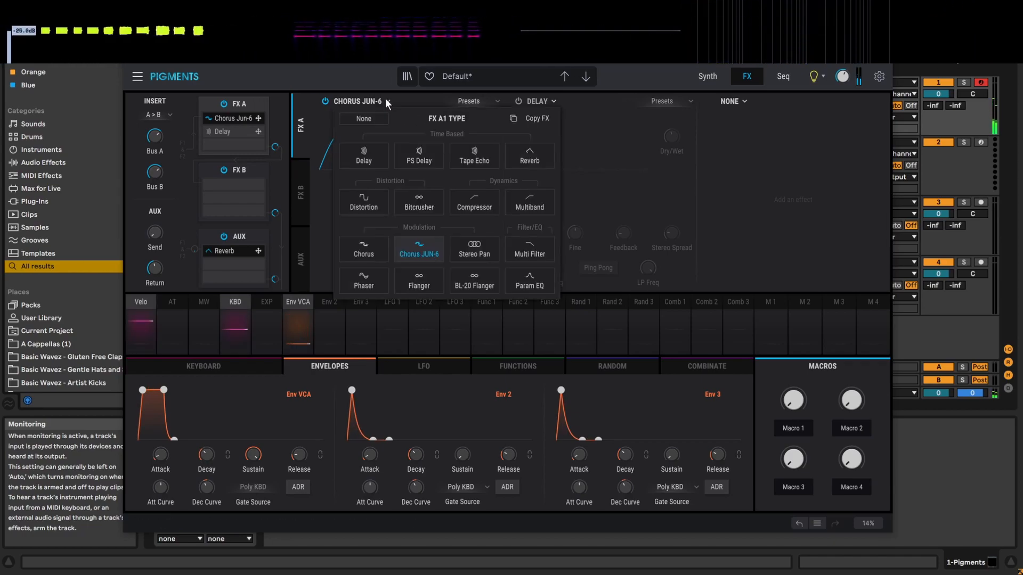
pyautogui.click(472, 252)
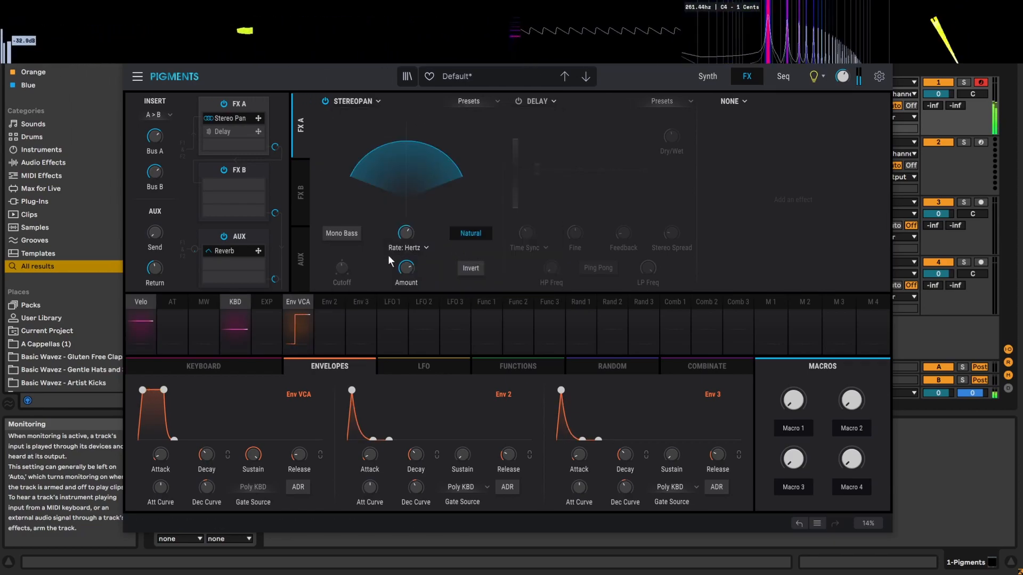
pyautogui.moveTo(416, 264); pyautogui.dragTo(406, 323)
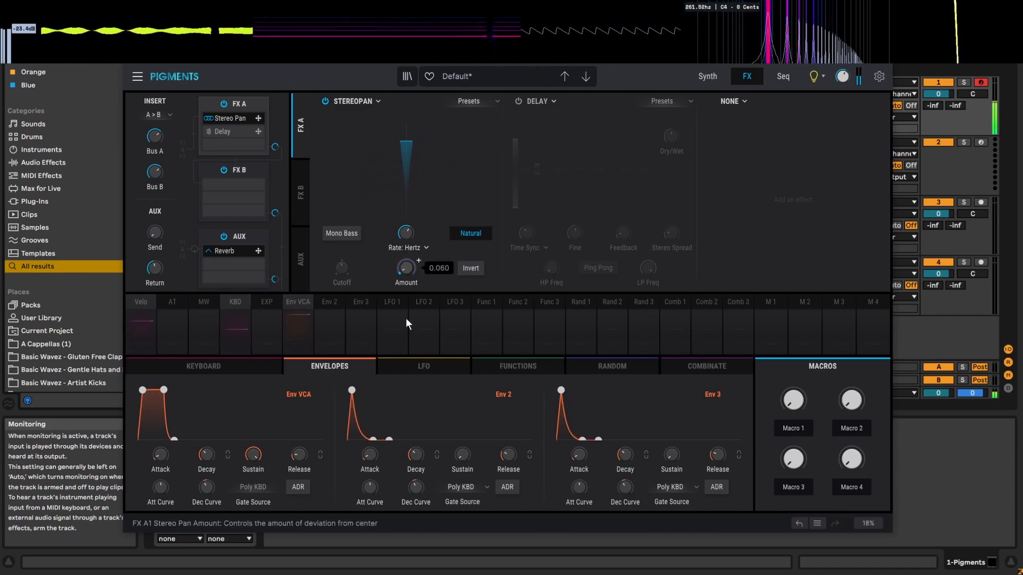
pyautogui.moveTo(408, 265); pyautogui.dragTo(409, 173)
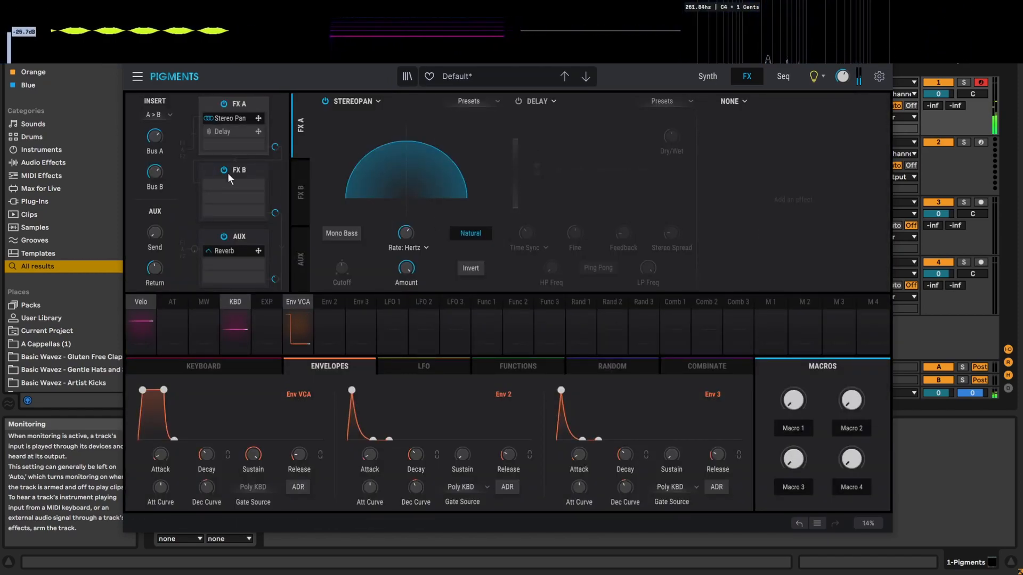
pyautogui.moveTo(404, 236)
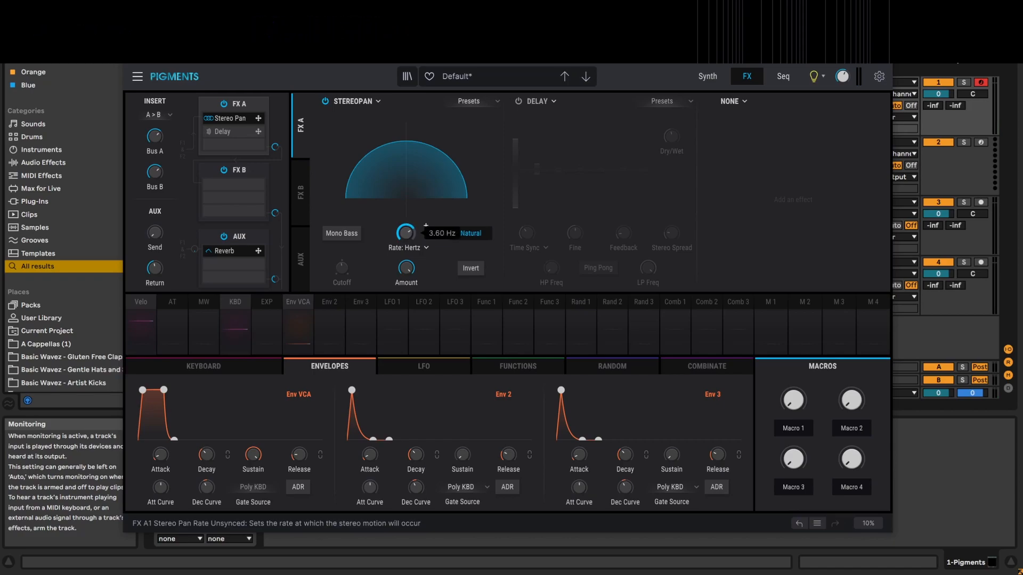
pyautogui.moveTo(404, 236); pyautogui.dragTo(391, 194)
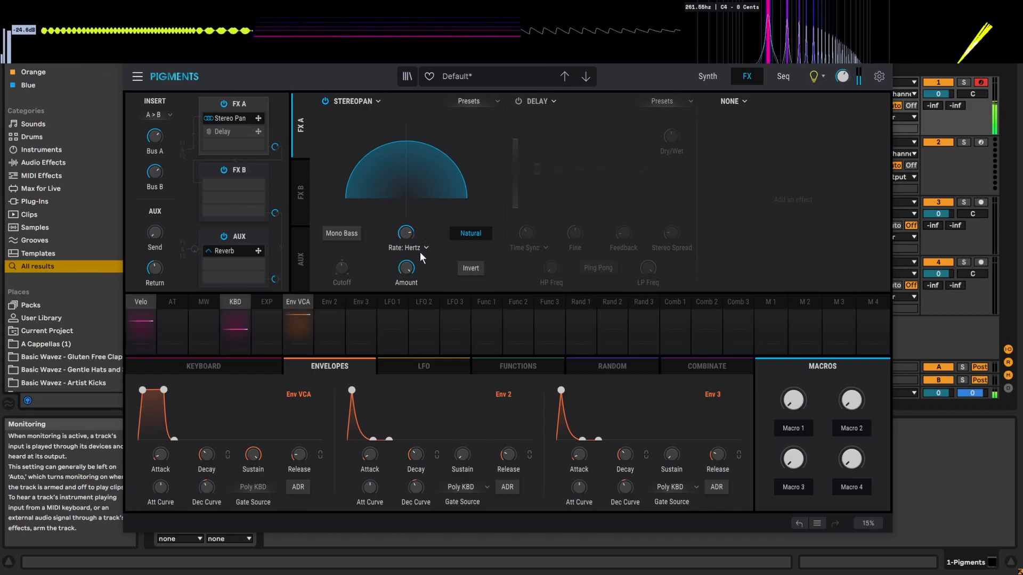
# Switch the Stereo Pan from Natural to Linear mode, turn on Mono Bass with an adjusted Cutoff, and toggle Invert.
pyautogui.click(475, 234)
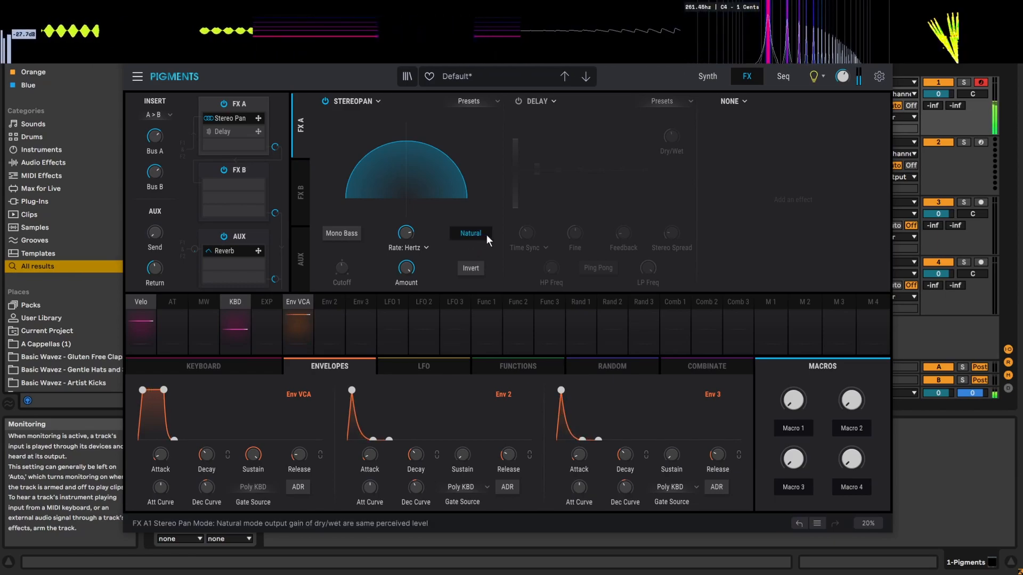
pyautogui.click(484, 233)
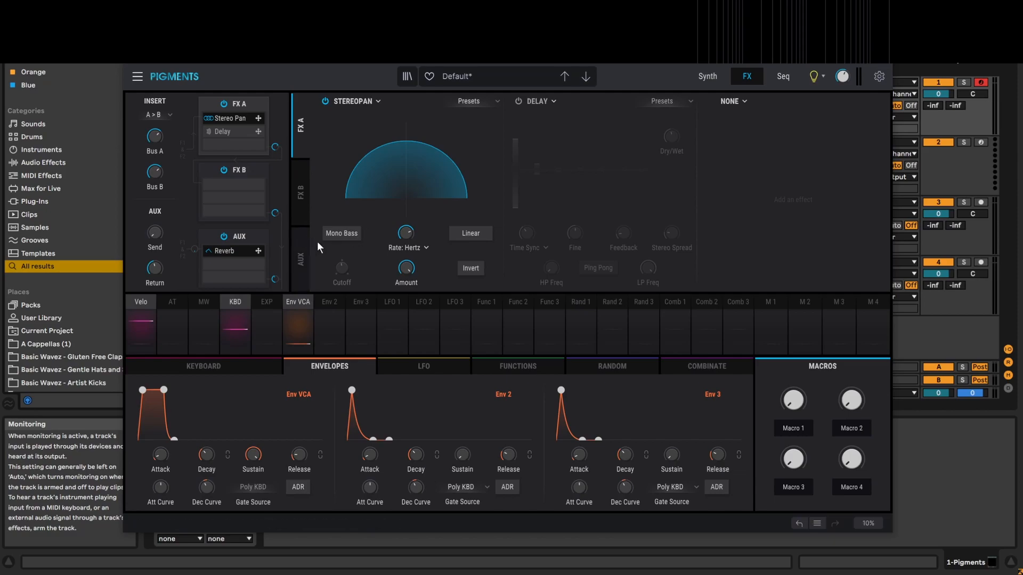
pyautogui.click(344, 233)
pyautogui.moveTo(340, 268); pyautogui.dragTo(340, 272)
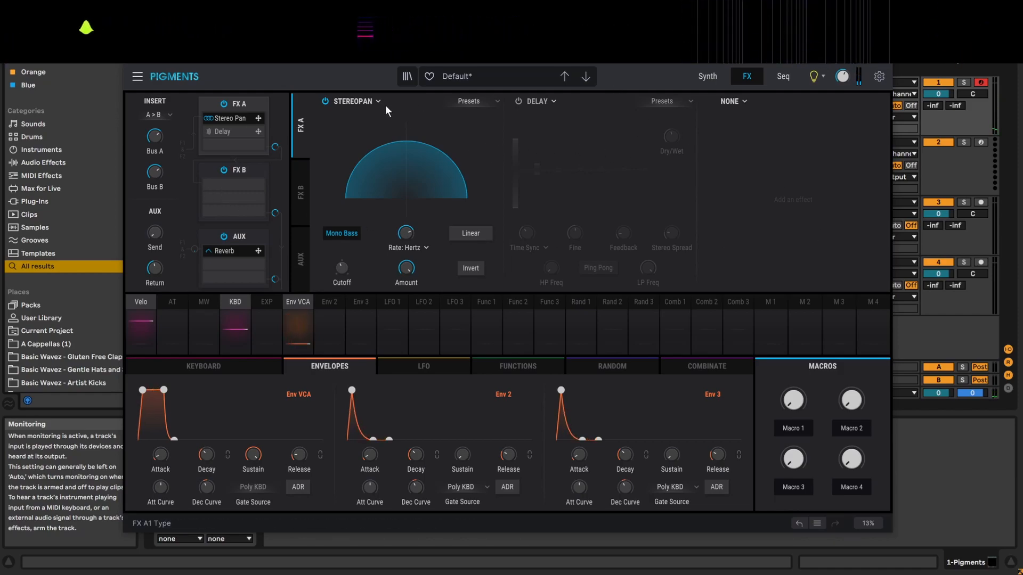
pyautogui.click(471, 269)
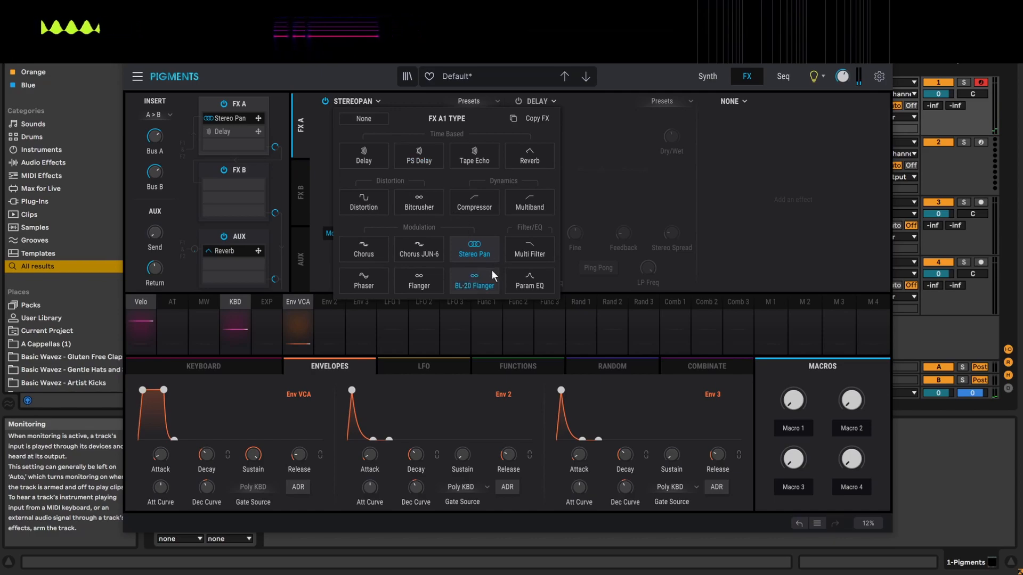
# Load a Phaser in FX A's first slot to view its controls, and replace it with a Flanger.
pyautogui.click(364, 285)
pyautogui.moveTo(360, 238)
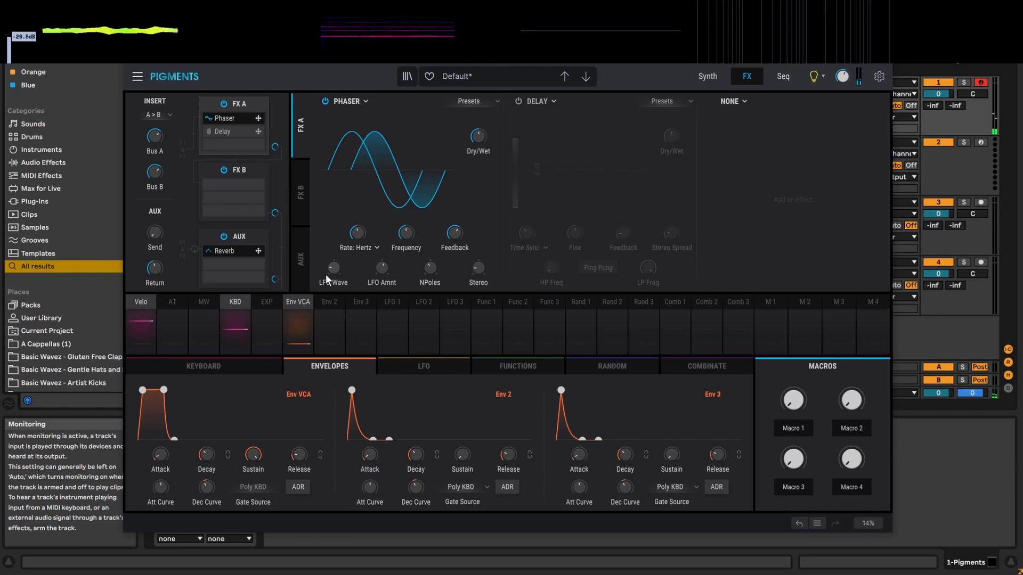
pyautogui.click(357, 99)
pyautogui.click(424, 277)
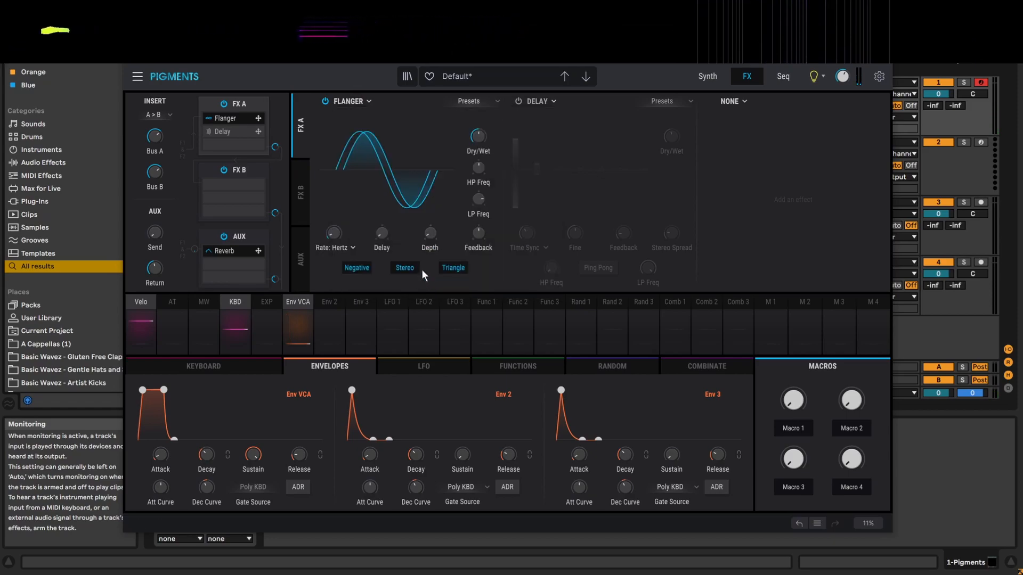
# Sweep the Flanger's Rate up to 3.98 Hz and back down, set its Delay to 0.560 ms, and vary Depth.
pyautogui.moveTo(333, 238); pyautogui.dragTo(320, 176)
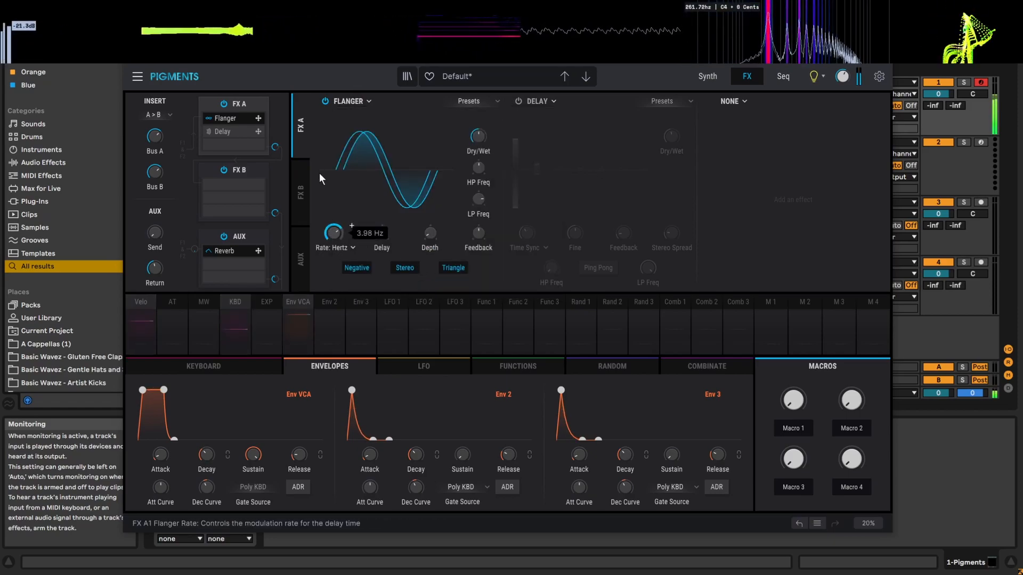
pyautogui.moveTo(386, 234); pyautogui.dragTo(379, 213)
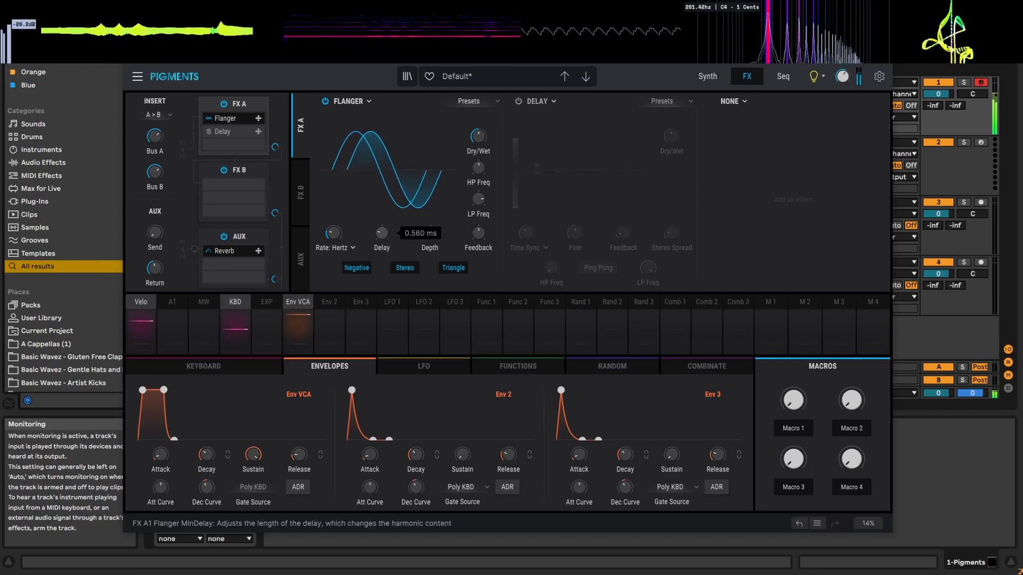
pyautogui.moveTo(429, 234); pyautogui.dragTo(429, 202)
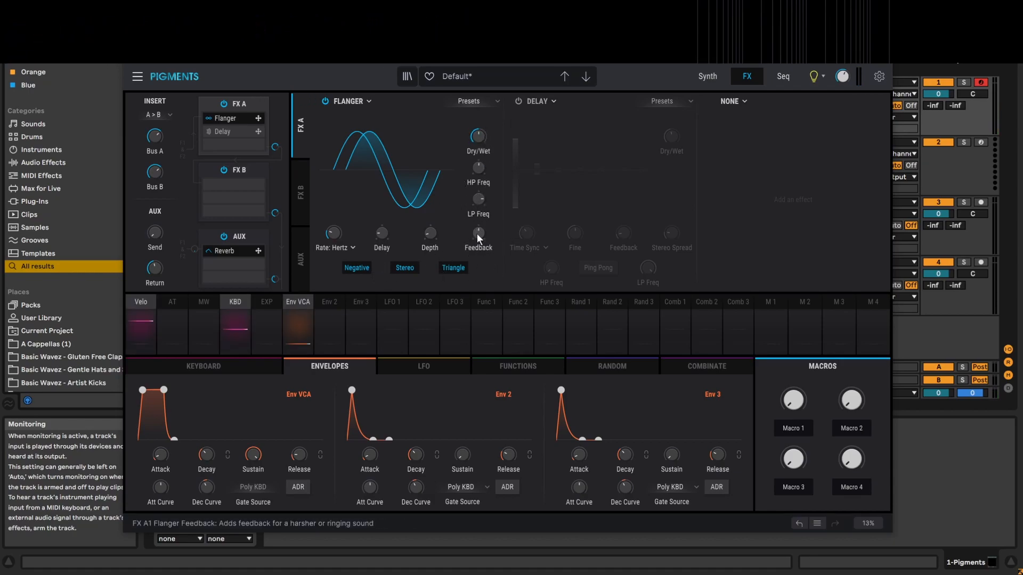
# Toggle the Flanger's Negative setting off and back on.
pyautogui.moveTo(476, 199)
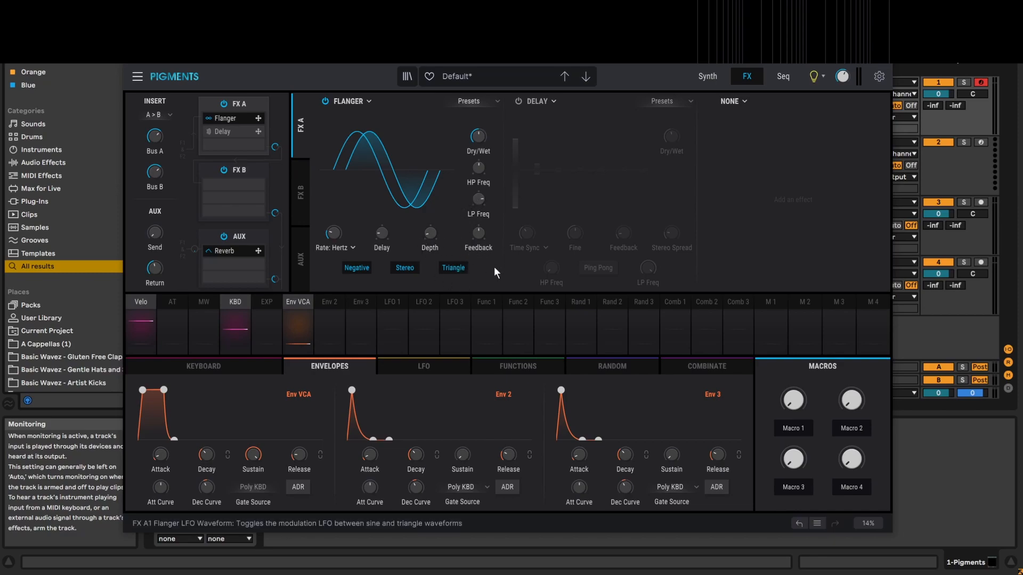
pyautogui.moveTo(438, 232)
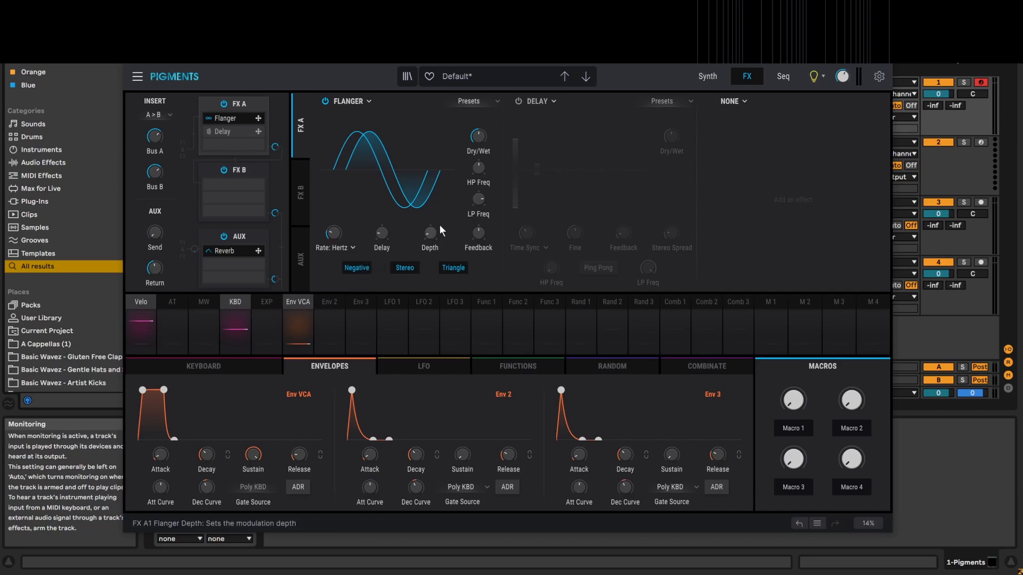
pyautogui.click(357, 270)
pyautogui.click(363, 268)
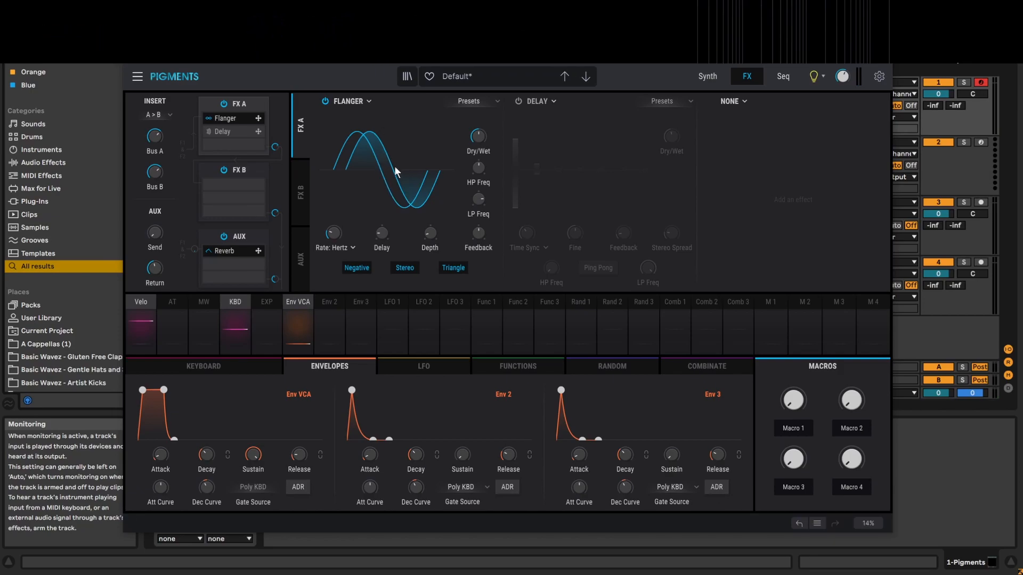
# Load a BL-20 Flanger in FX A's first slot, vary its Rate, Delay, Depth and Feedback, and turn off Wide.
pyautogui.click(369, 101)
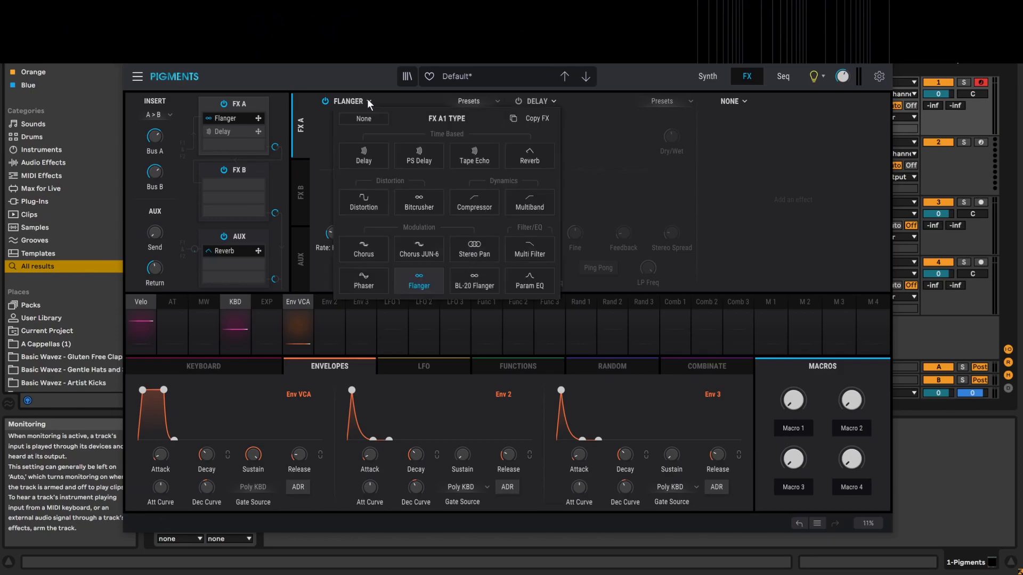
pyautogui.click(483, 282)
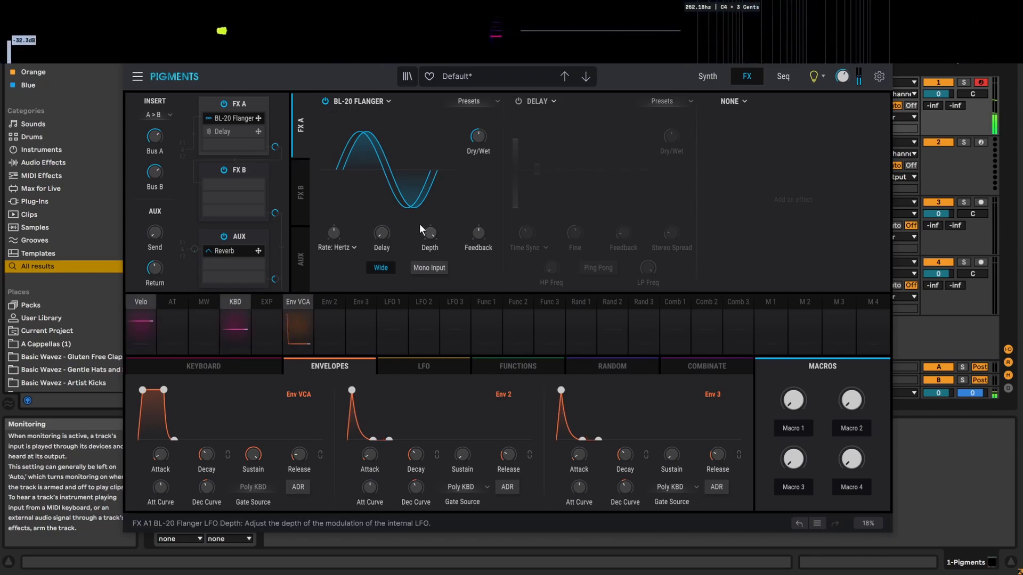
pyautogui.moveTo(333, 233)
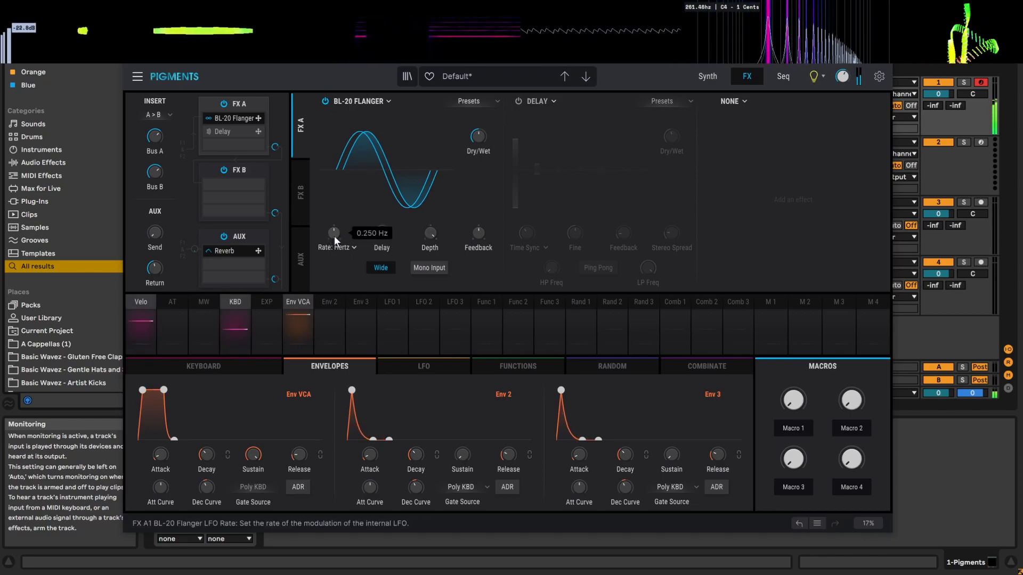
pyautogui.moveTo(382, 233); pyautogui.dragTo(381, 216)
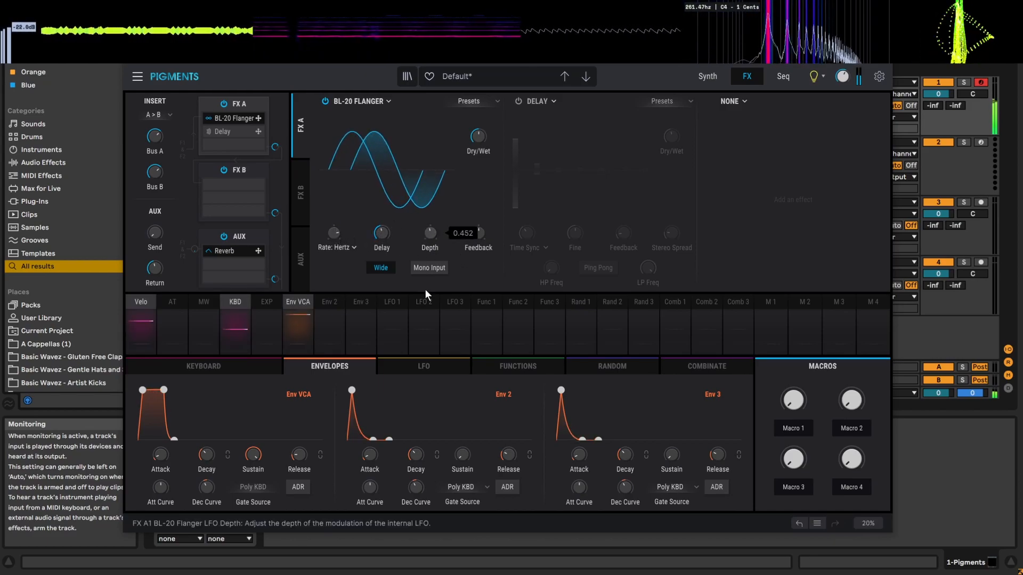
pyautogui.moveTo(479, 230); pyautogui.dragTo(472, 197)
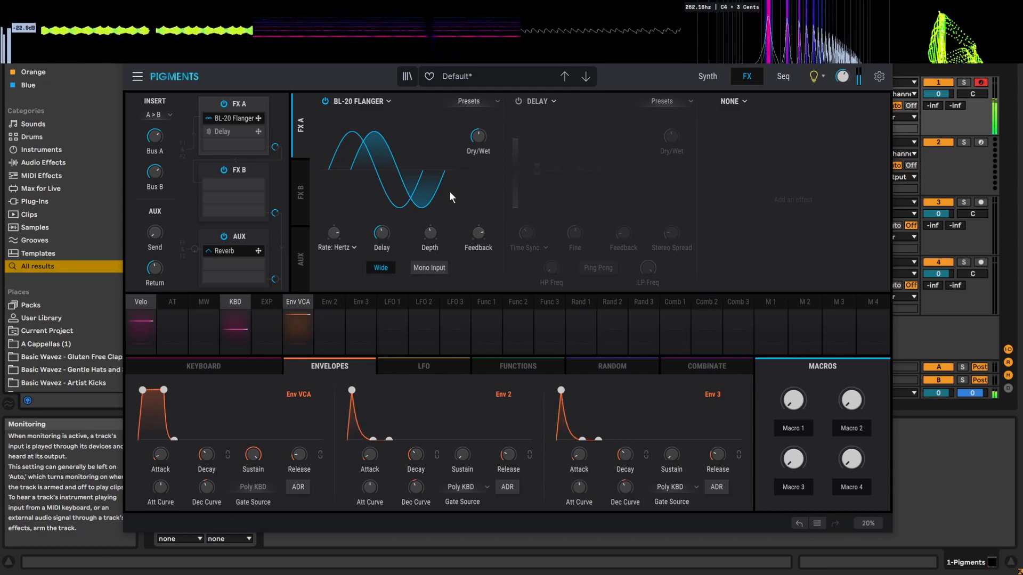
pyautogui.click(379, 267)
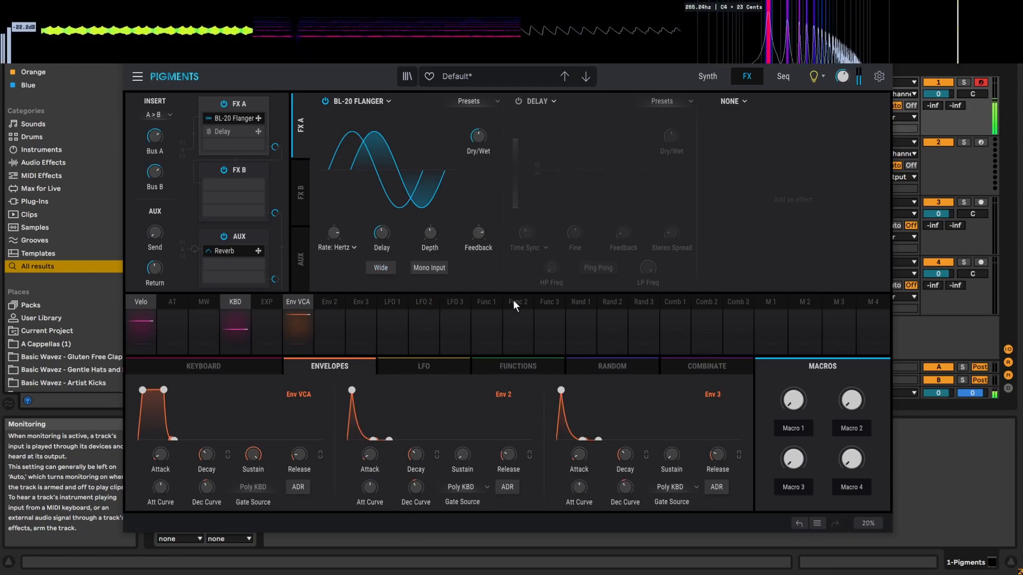
# Load a Multi Filter in FX A's first slot, and briefly view the Synth page's filters before returning to the effects.
pyautogui.click(384, 100)
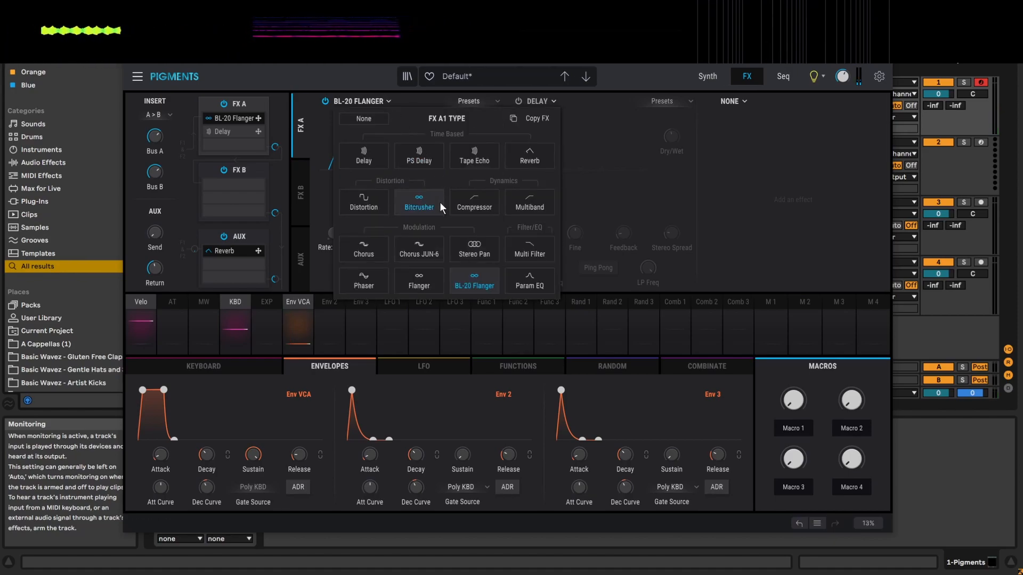
pyautogui.click(530, 250)
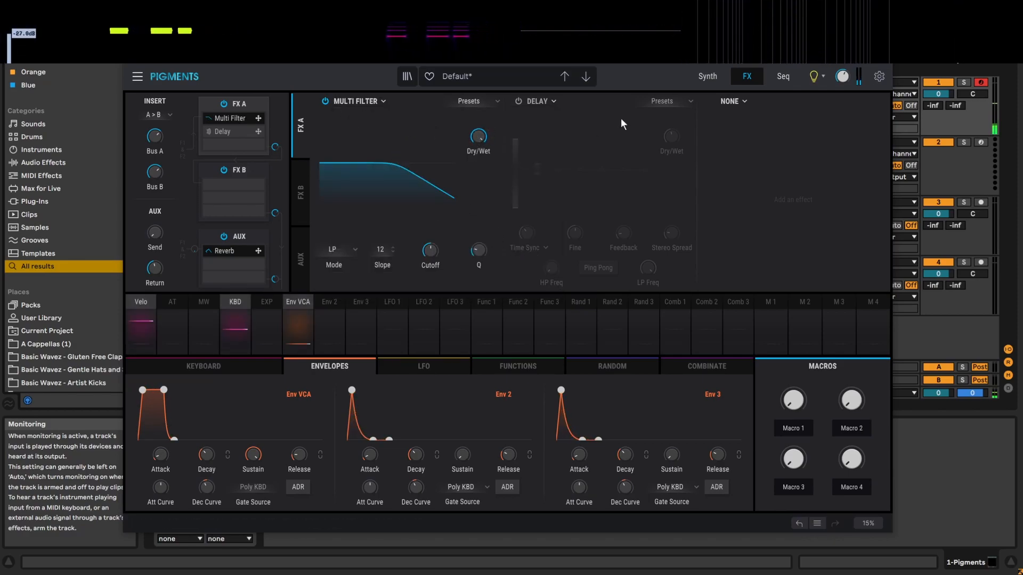
pyautogui.click(701, 76)
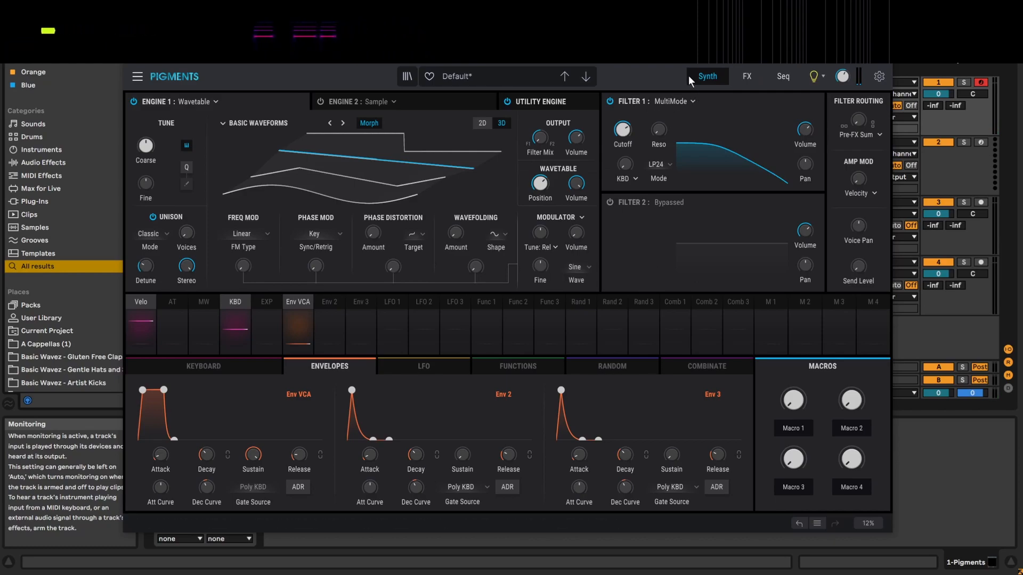
pyautogui.click(745, 76)
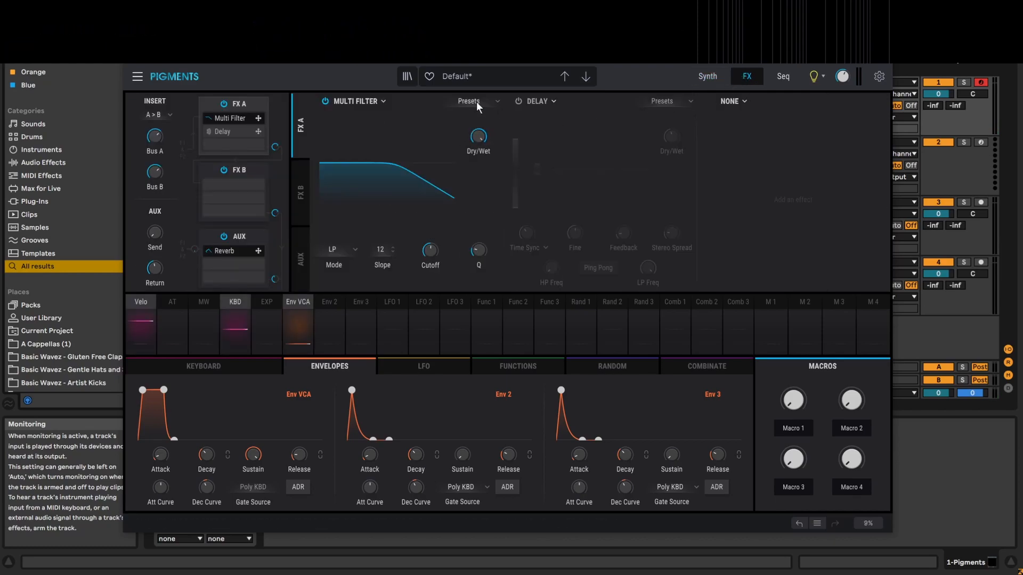
# Examine the mode options of the Multi Filter in FX A's first slot.
pyautogui.click(341, 251)
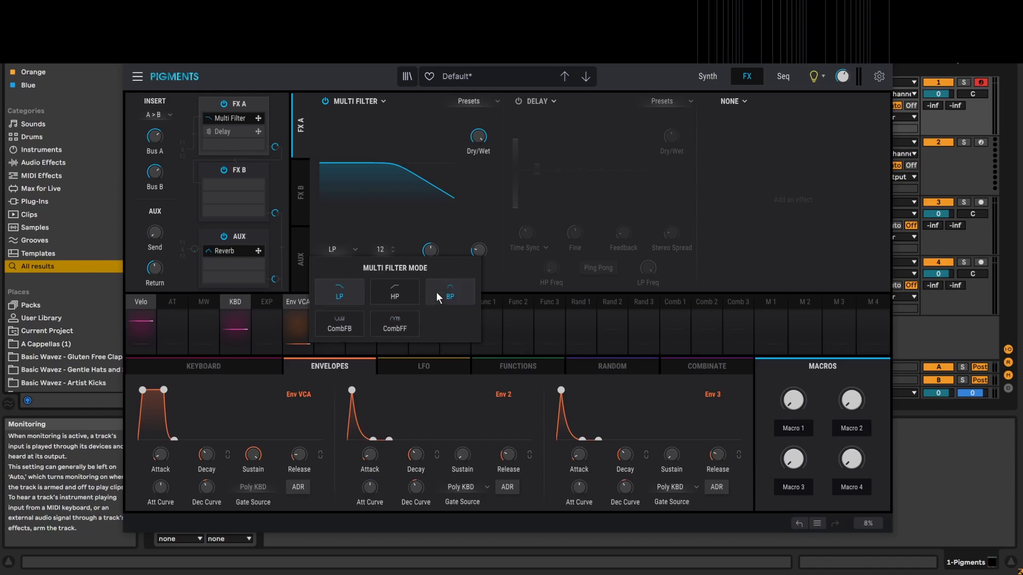
pyautogui.click(400, 233)
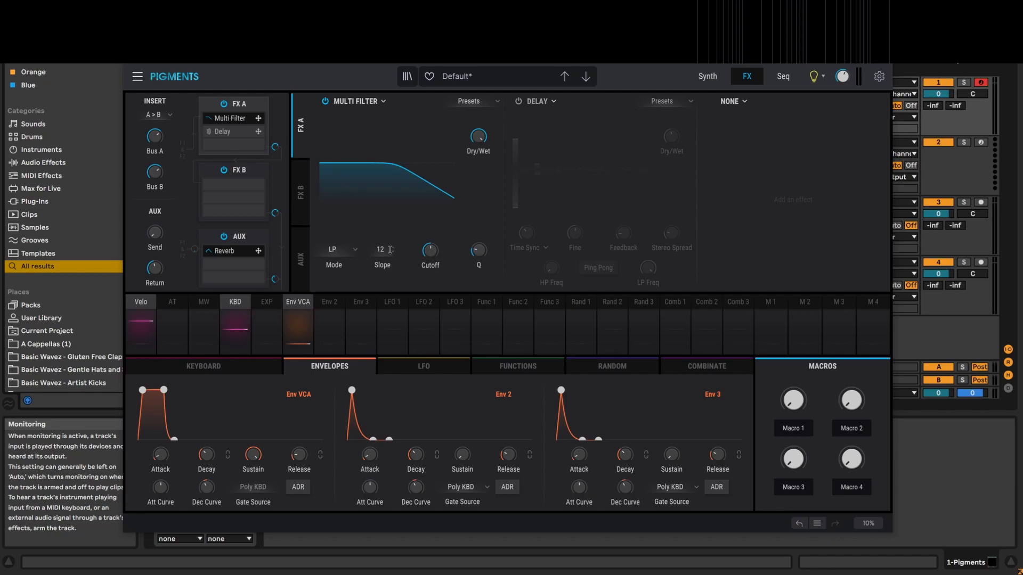
pyautogui.click(337, 248)
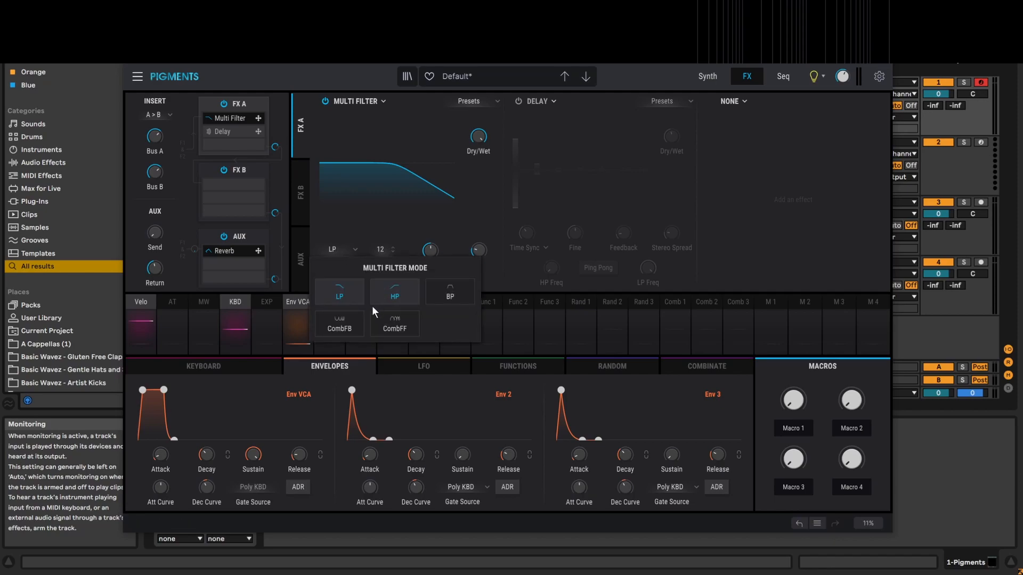
pyautogui.click(386, 248)
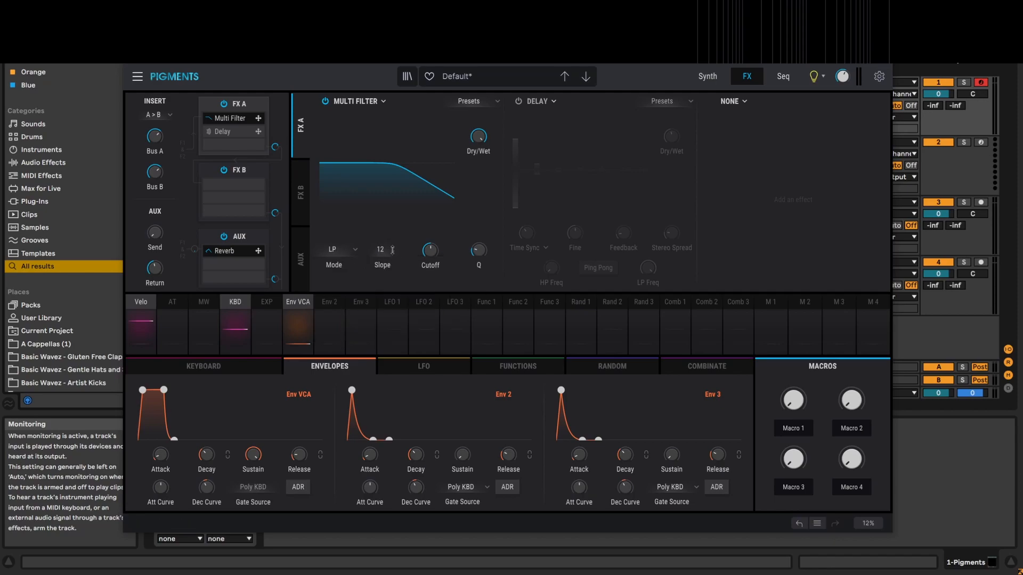
# Switch the Multi Filter to HP mode, try a slope of 36 before setting it to 12, and raise Q to 12.4.
pyautogui.moveTo(381, 249); pyautogui.dragTo(381, 234)
pyautogui.click(339, 252)
pyautogui.click(395, 295)
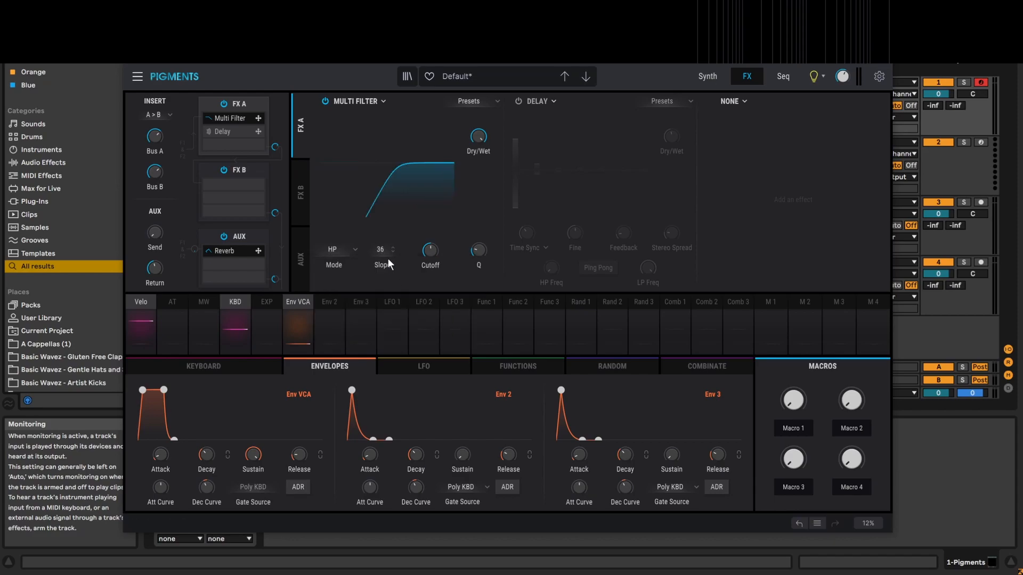
pyautogui.moveTo(387, 248); pyautogui.dragTo(386, 270)
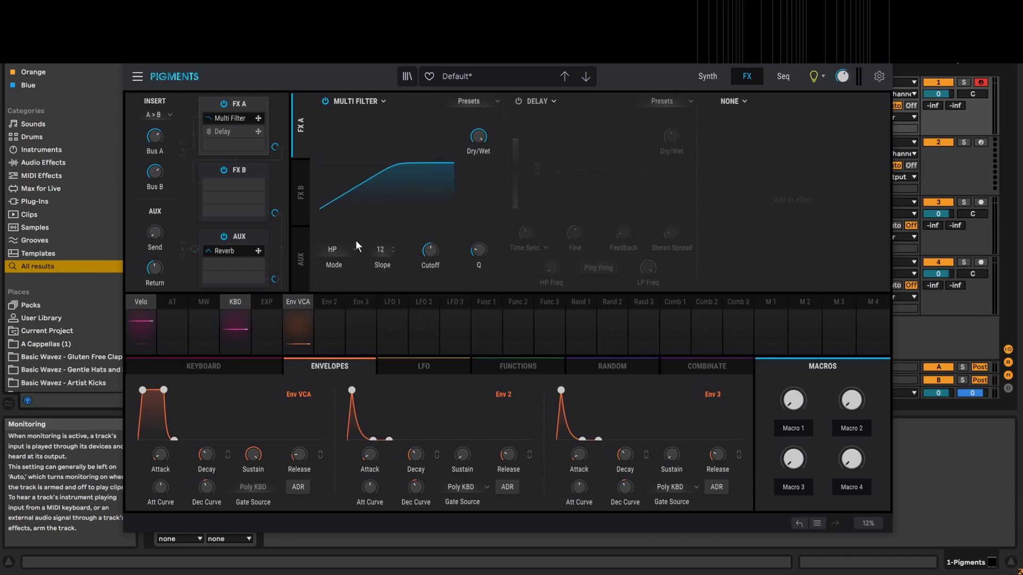
pyautogui.moveTo(429, 251); pyautogui.dragTo(481, 173)
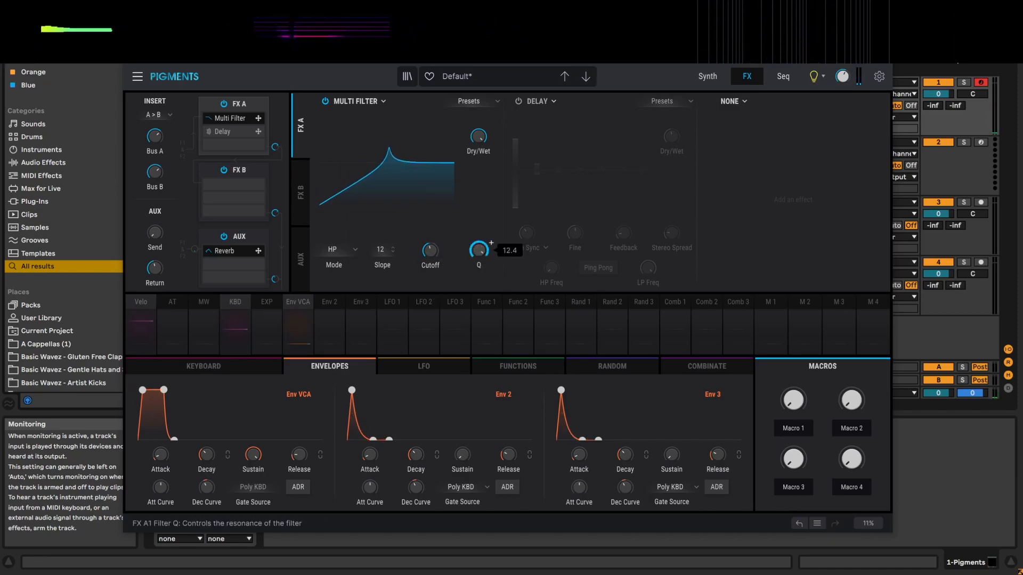
# Load a Param EQ in FX A's first slot, then lower its low shelf, dip peak 1 and boost peak 2.
pyautogui.click(385, 100)
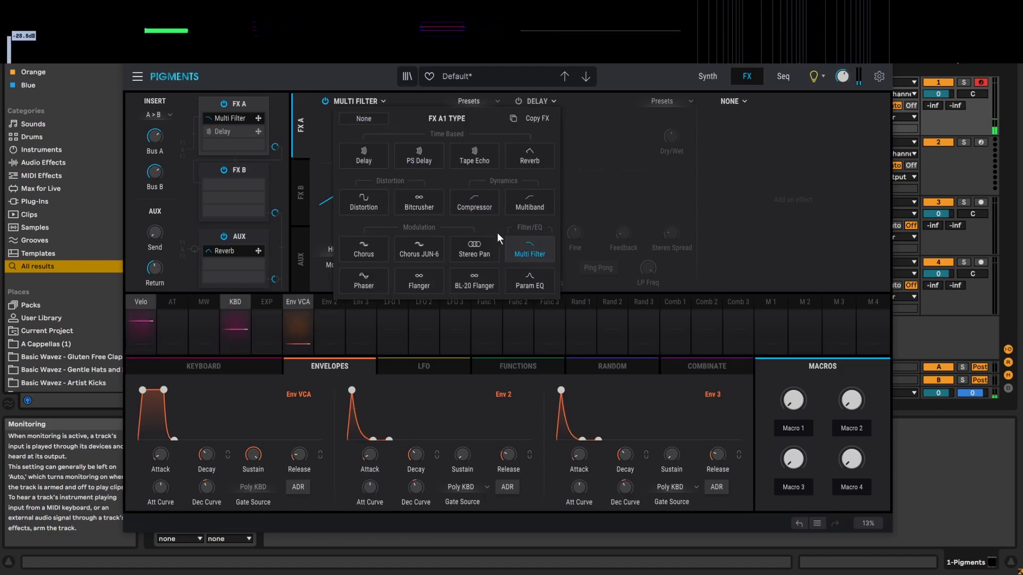
pyautogui.click(529, 279)
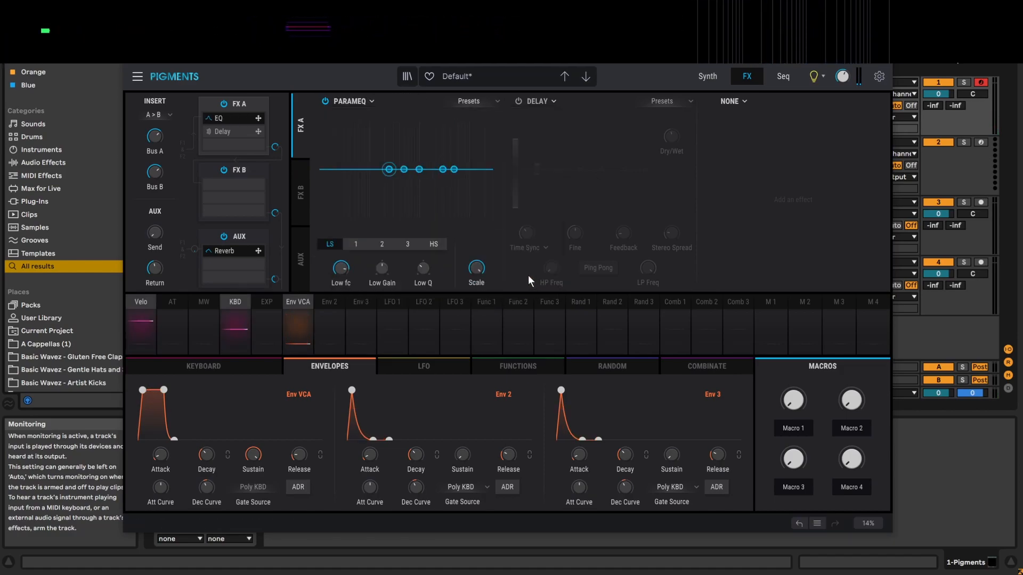
pyautogui.moveTo(388, 170); pyautogui.dragTo(343, 165)
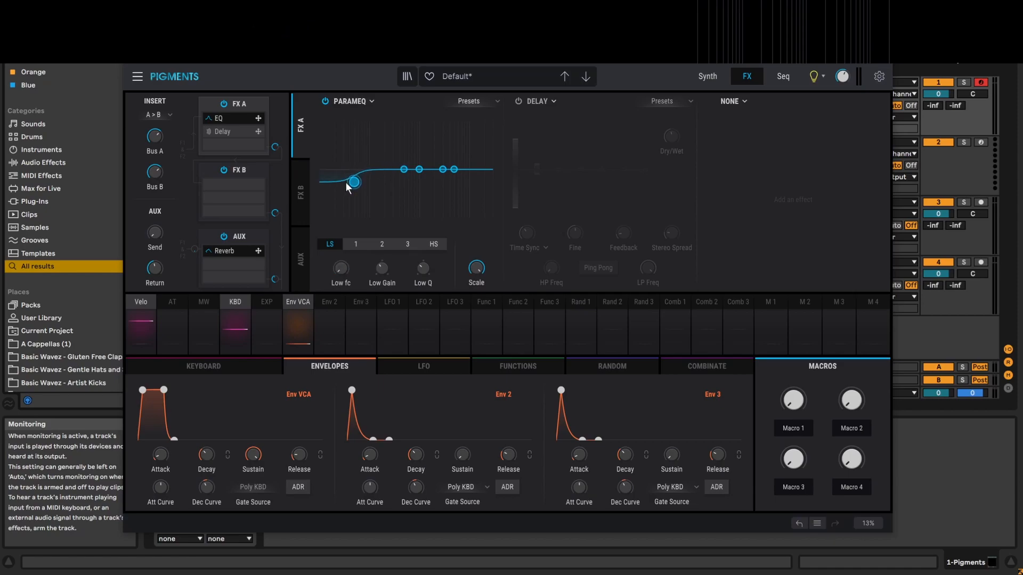
pyautogui.moveTo(406, 171); pyautogui.dragTo(442, 152)
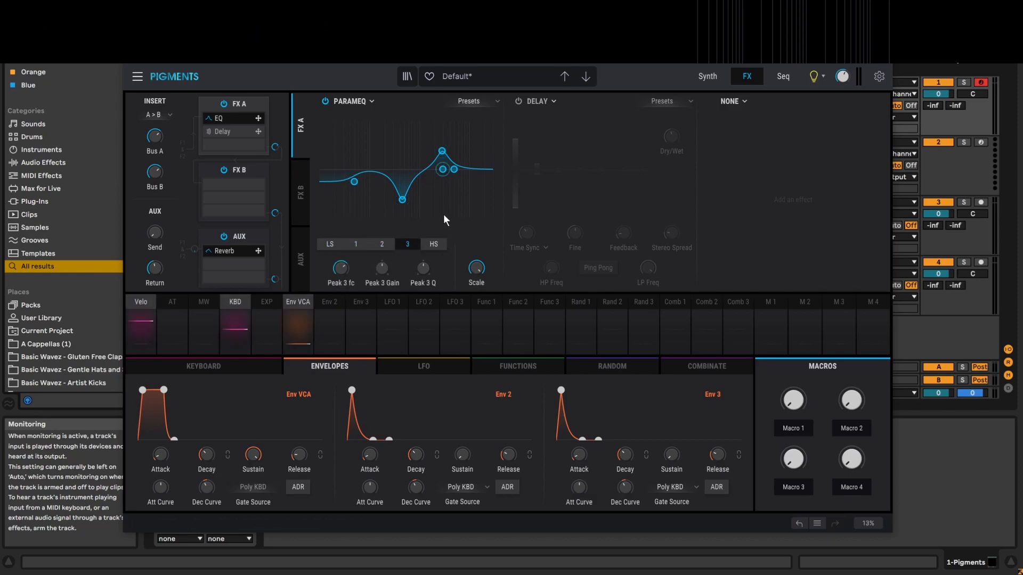
pyautogui.moveTo(443, 154)
pyautogui.mouseDown()
pyautogui.moveTo(431, 186)
pyautogui.moveTo(450, 170)
pyautogui.moveTo(440, 159)
pyautogui.mouseUp()
pyautogui.moveTo(478, 267)
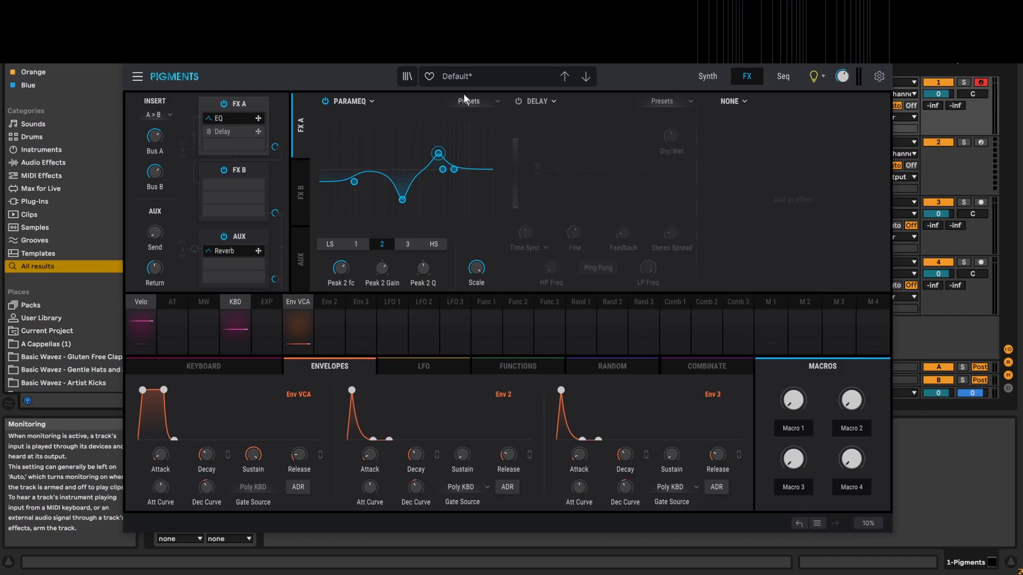
# Review the effect types, the FX B and AUX slots, and the Bus A & B routing options.
pyautogui.click(366, 101)
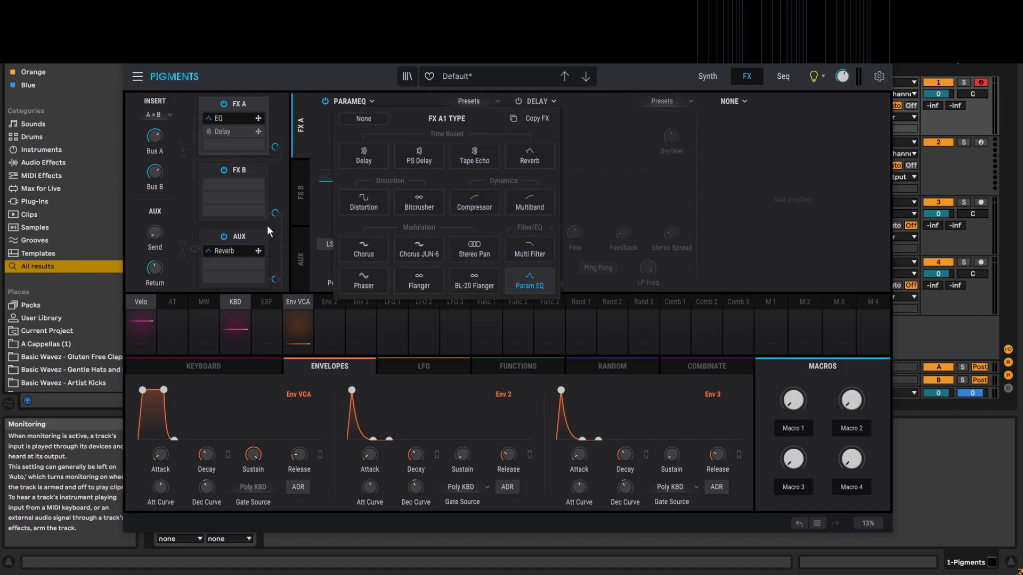
pyautogui.click(311, 133)
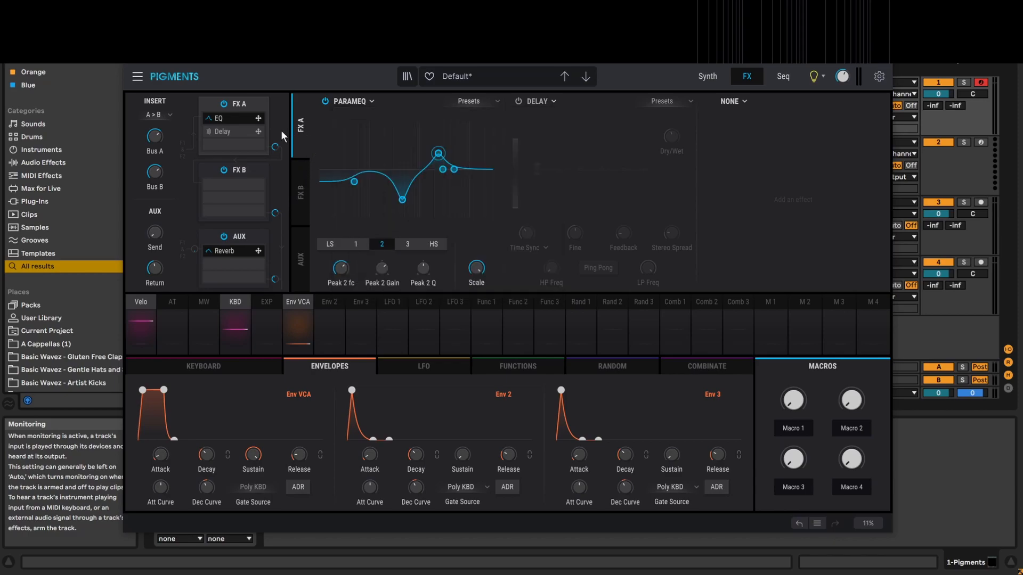
pyautogui.click(304, 187)
pyautogui.click(302, 155)
pyautogui.click(302, 192)
pyautogui.click(302, 258)
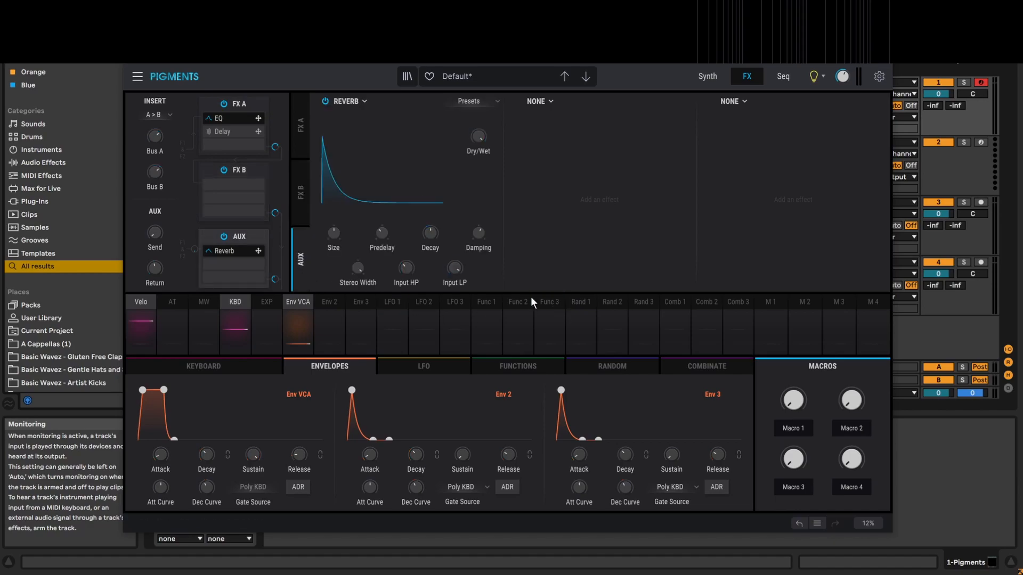
pyautogui.click(165, 114)
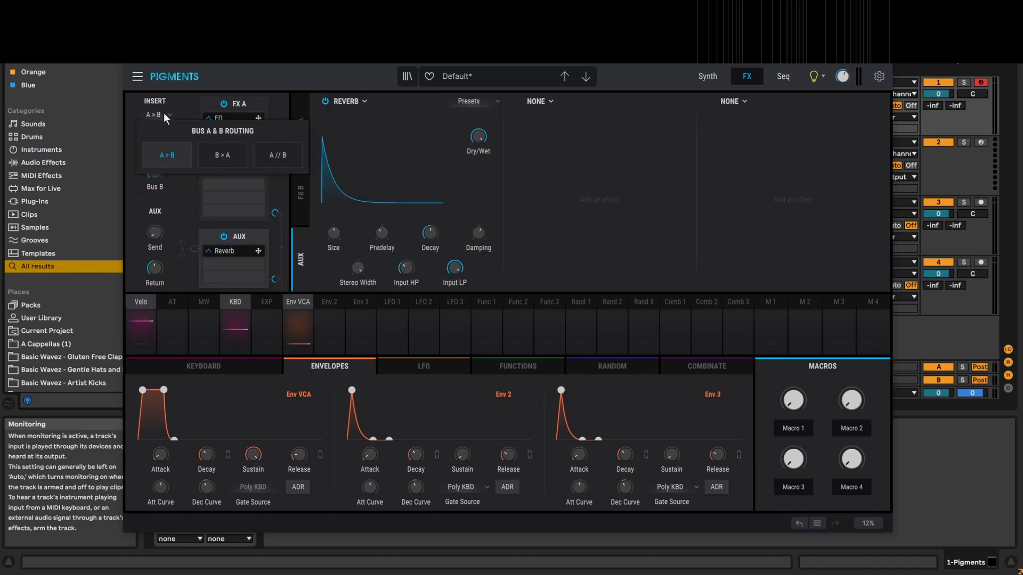
pyautogui.click(168, 112)
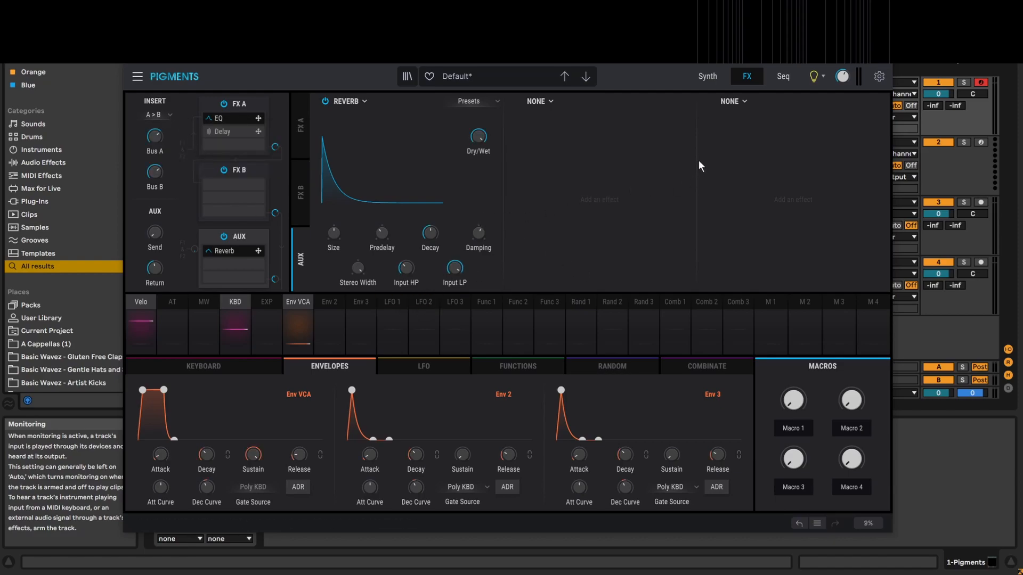
# Move Engine 1's wavetable position to near the third basic waveform and lower Filter 1's Cutoff to about 448 Hz.
pyautogui.click(781, 77)
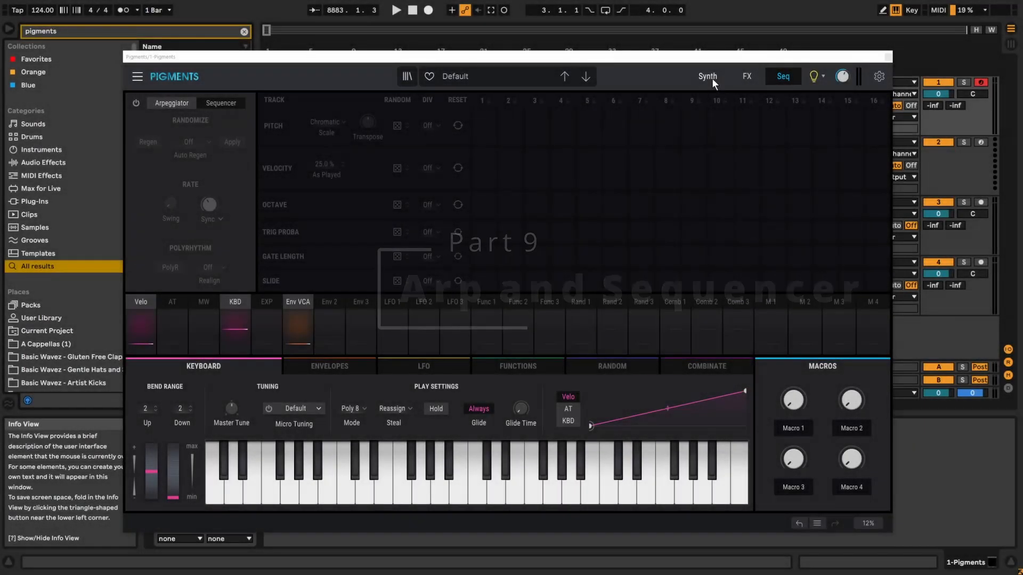
pyautogui.click(709, 77)
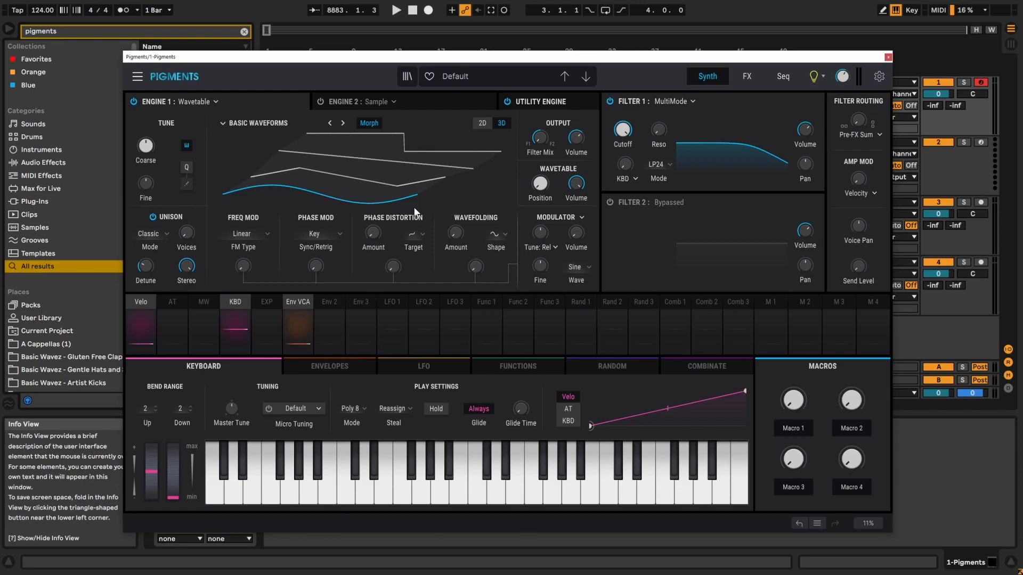
pyautogui.moveTo(372, 189); pyautogui.dragTo(372, 152)
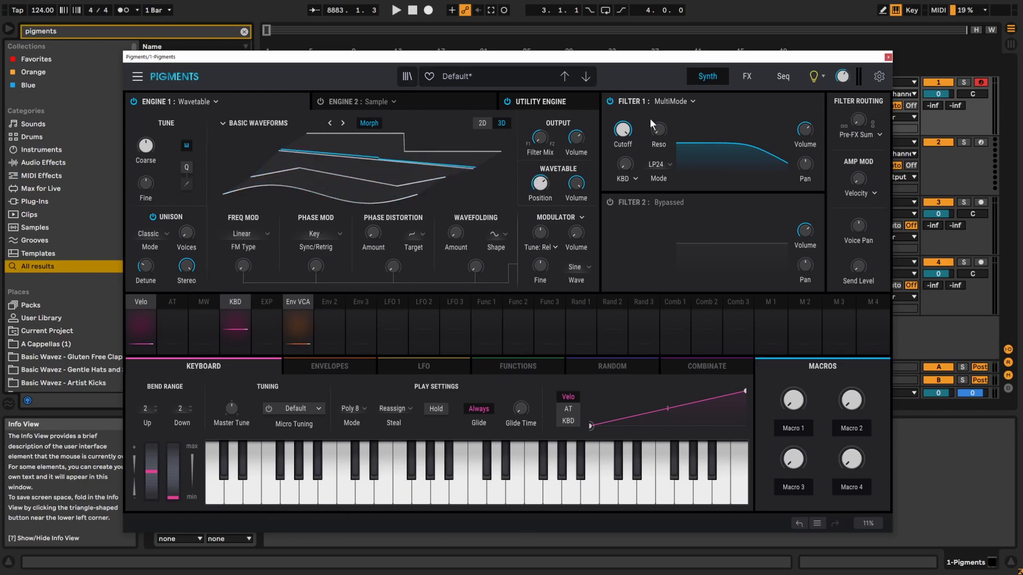
pyautogui.scroll(-5, 629, 135)
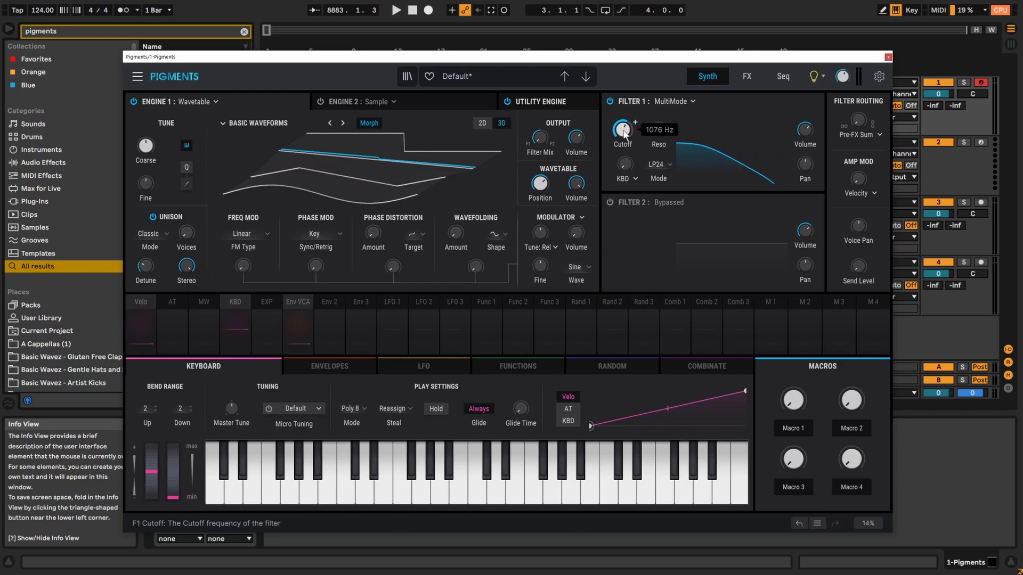
pyautogui.moveTo(626, 134); pyautogui.dragTo(625, 147)
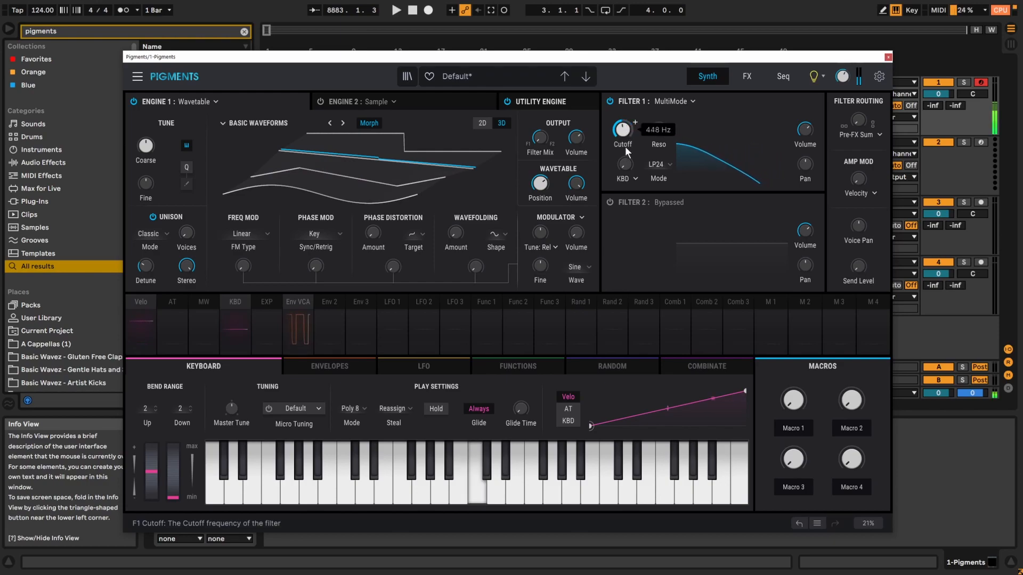
# Assign Env 2 as Filter 1's cutoff modulation source and set its amount to 0.36.
pyautogui.click(634, 179)
pyautogui.click(654, 220)
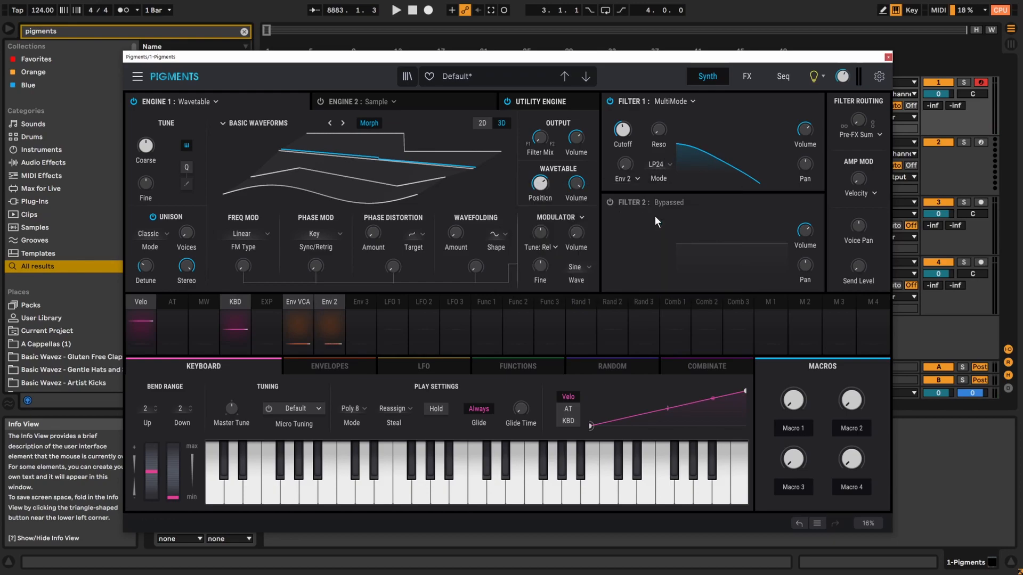
pyautogui.click(328, 301)
pyautogui.moveTo(625, 158); pyautogui.dragTo(625, 148)
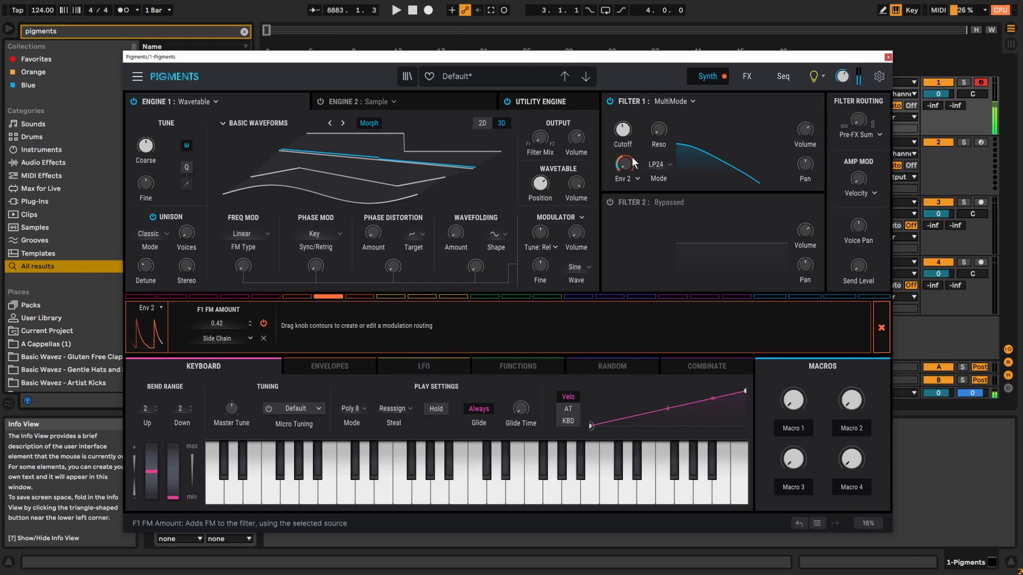
pyautogui.moveTo(628, 154); pyautogui.dragTo(629, 167)
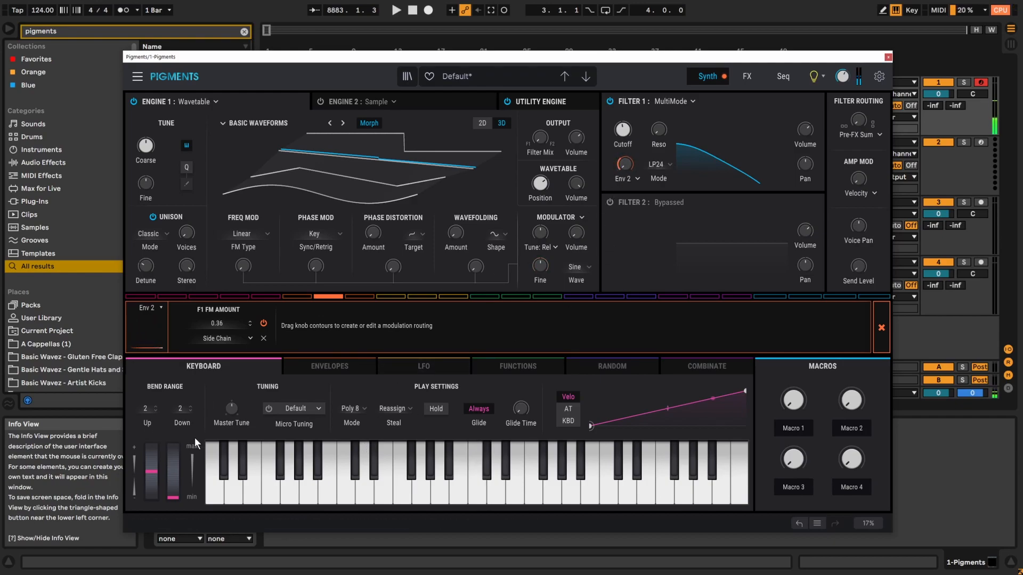
# Reshape Env VCA into a plucky envelope with its Sustain at zero.
pyautogui.click(330, 367)
pyautogui.moveTo(166, 392); pyautogui.dragTo(168, 453)
pyautogui.moveTo(164, 449); pyautogui.dragTo(174, 453)
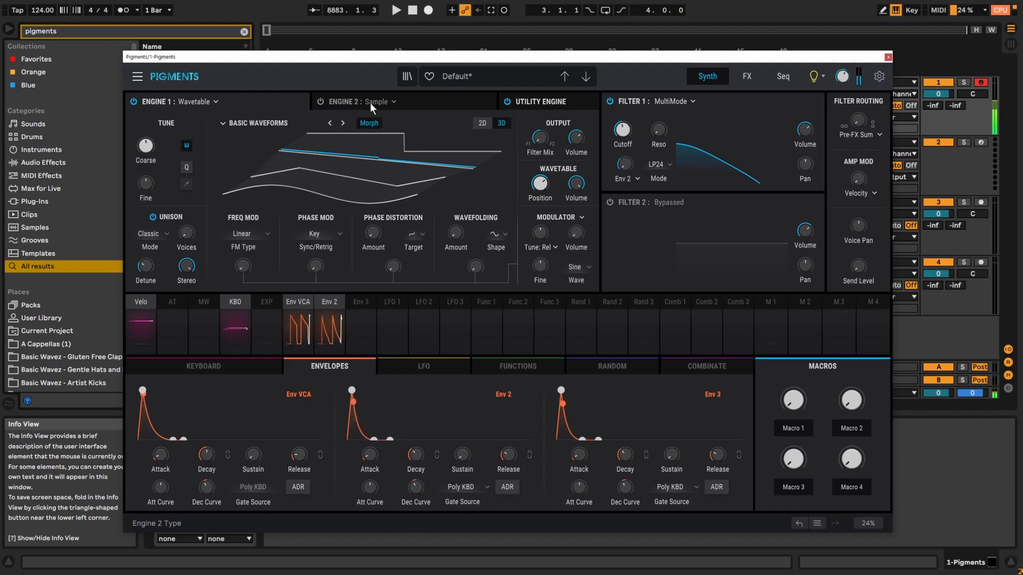
# Raise the FX A Delay's Dry/Wet, turn on Ping Pong, adjust its synced time, and set Feedback to 0.413.
pyautogui.click(747, 76)
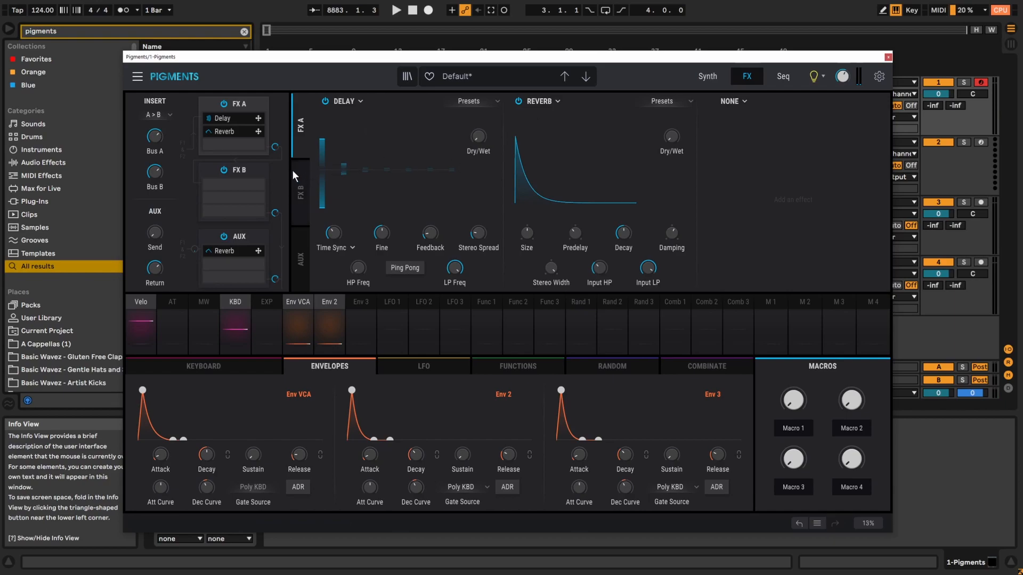
pyautogui.moveTo(480, 139); pyautogui.dragTo(481, 100)
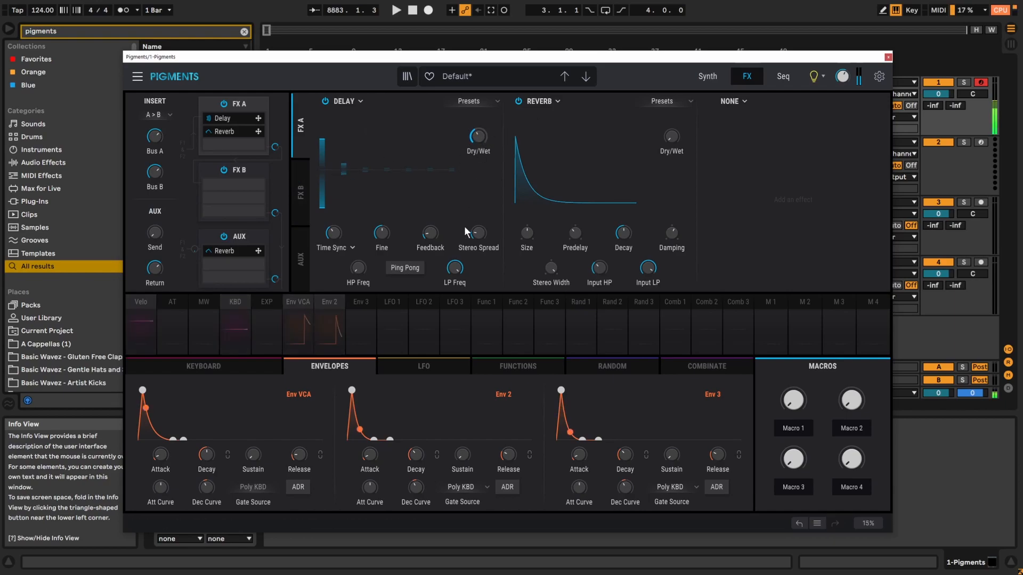
pyautogui.click(404, 268)
pyautogui.click(340, 237)
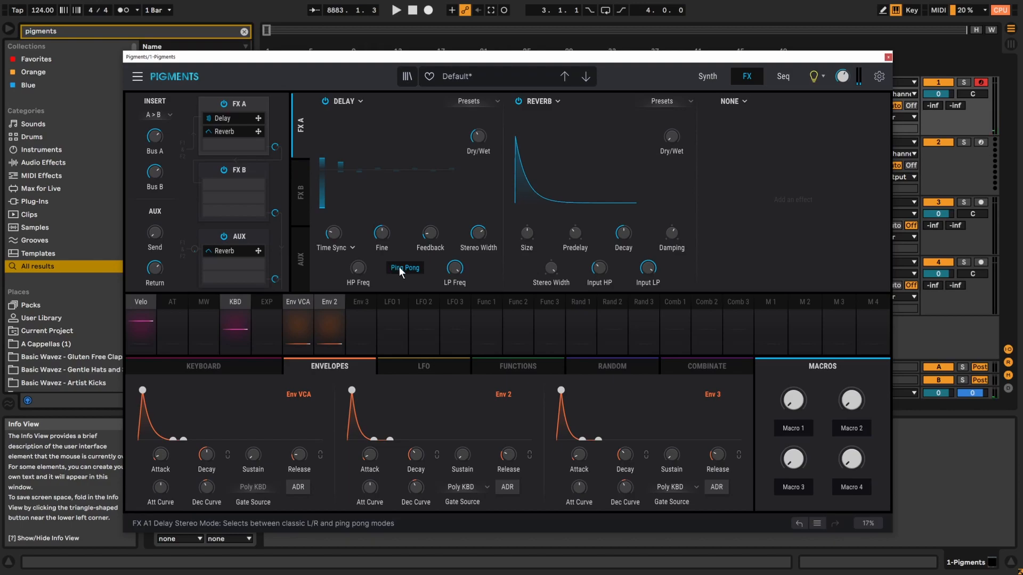
pyautogui.moveTo(430, 233)
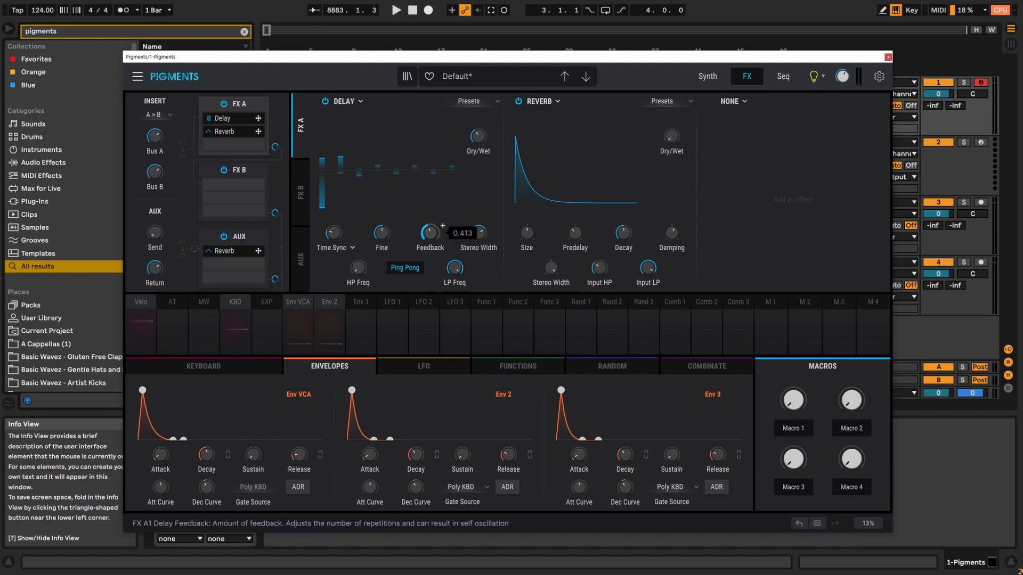
# Raise the FX A Reverb's Dry/Wet to about 35%.
pyautogui.moveTo(671, 137)
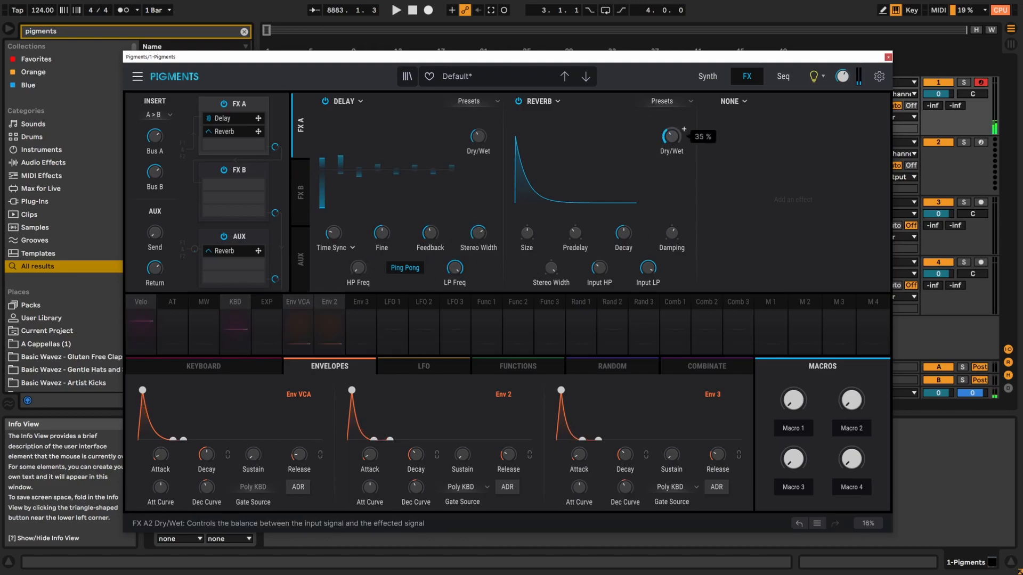
pyautogui.moveTo(665, 96)
pyautogui.mouseDown()
pyautogui.moveTo(664, 87)
pyautogui.moveTo(665, 109)
pyautogui.mouseUp()
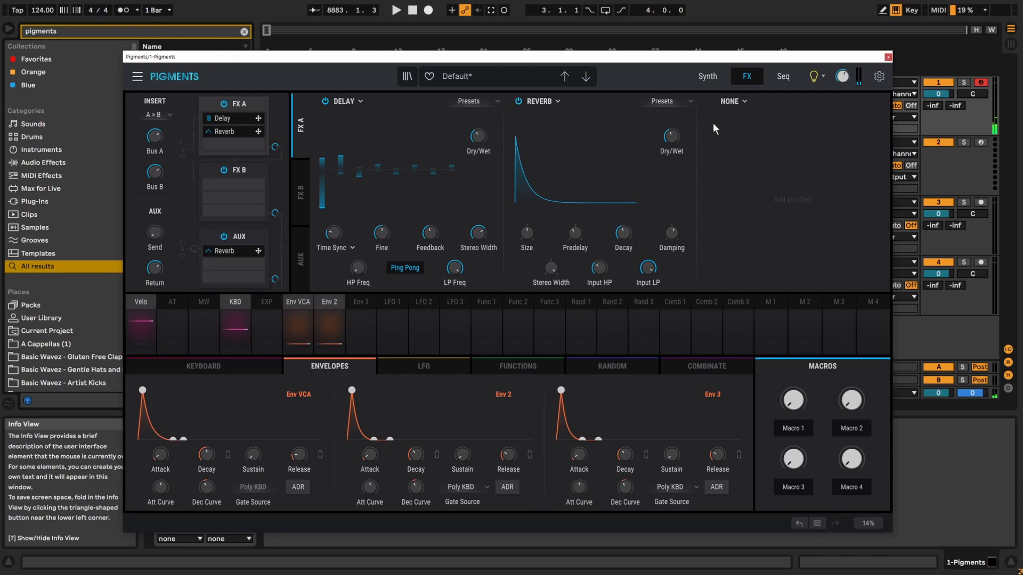
pyautogui.moveTo(475, 140)
# Go to the Seq page and activate the Sequencer.
pyautogui.click(782, 78)
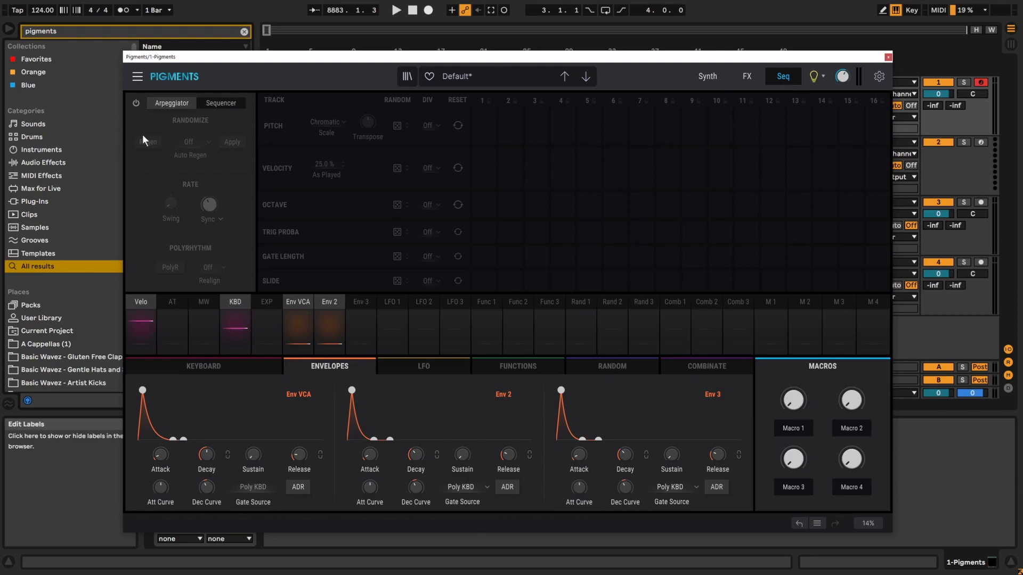
pyautogui.click(137, 103)
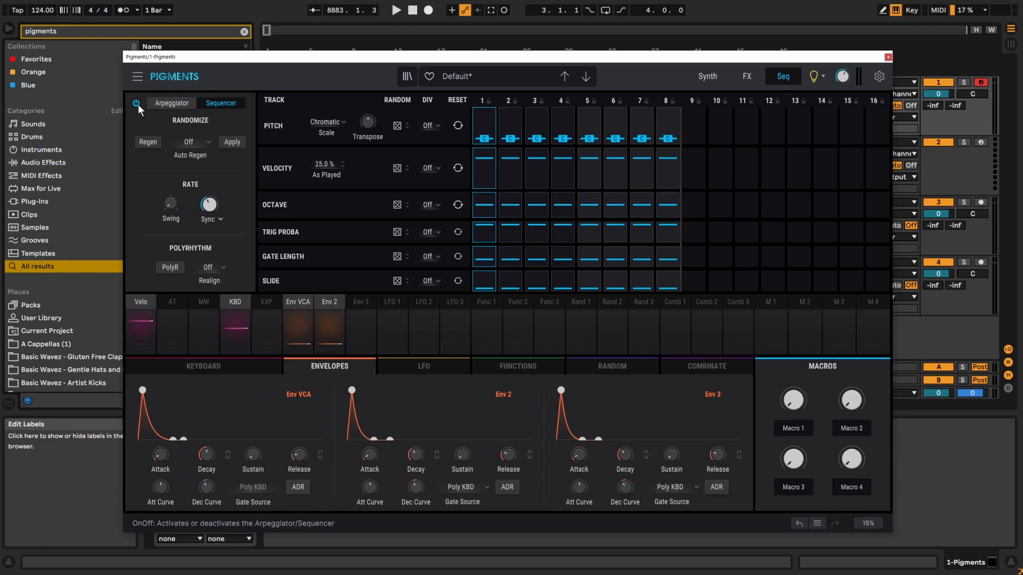
# Compare the Arpeggiator and Sequencer modes by alternating between them, finishing in Arpeggiator mode.
pyautogui.click(179, 104)
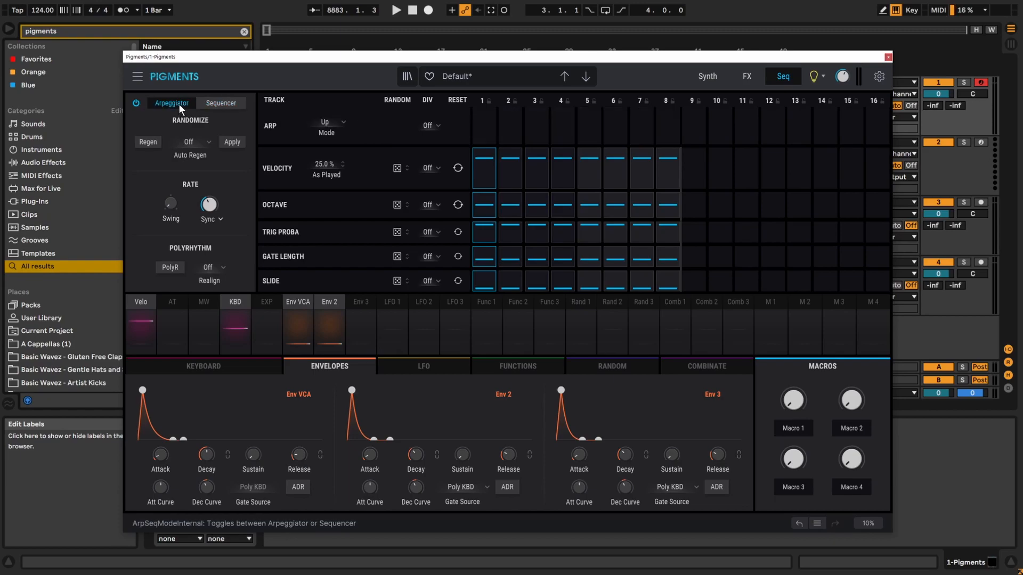
pyautogui.click(222, 104)
pyautogui.click(177, 107)
pyautogui.click(216, 104)
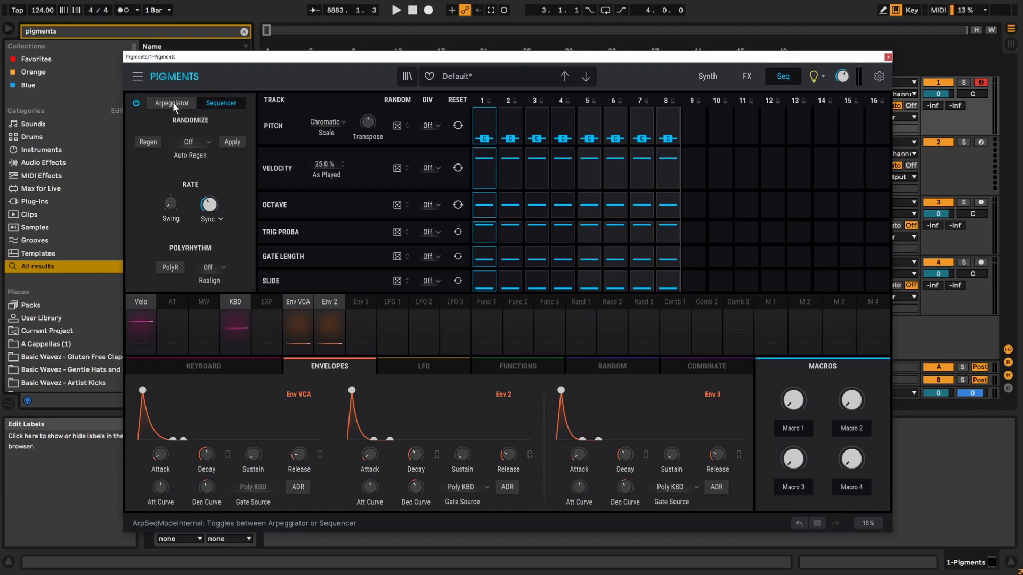
pyautogui.click(164, 103)
pyautogui.click(203, 103)
pyautogui.click(177, 104)
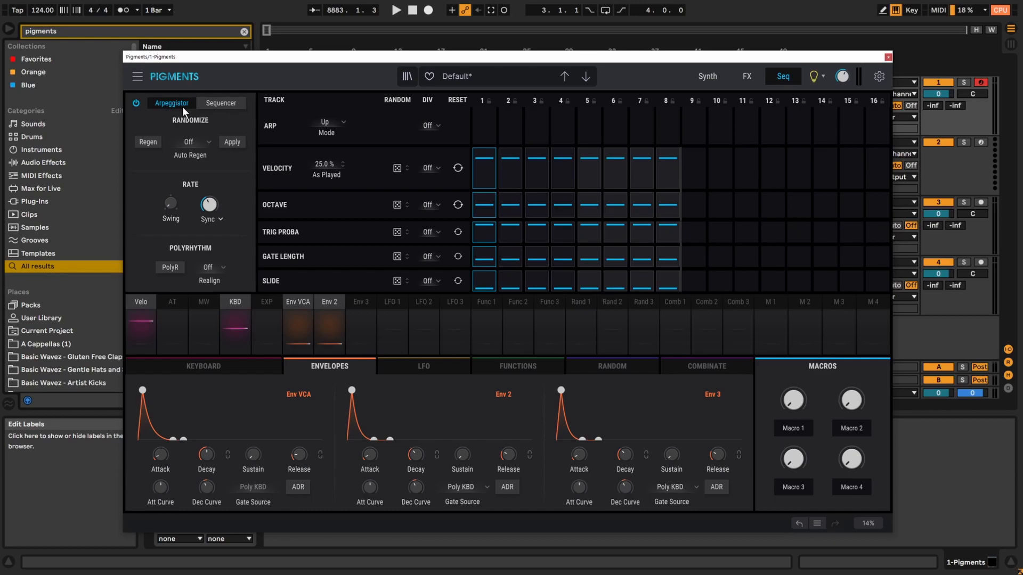
# Show the keyboard settings and play a three-note chord through the arpeggiator.
pyautogui.click(224, 368)
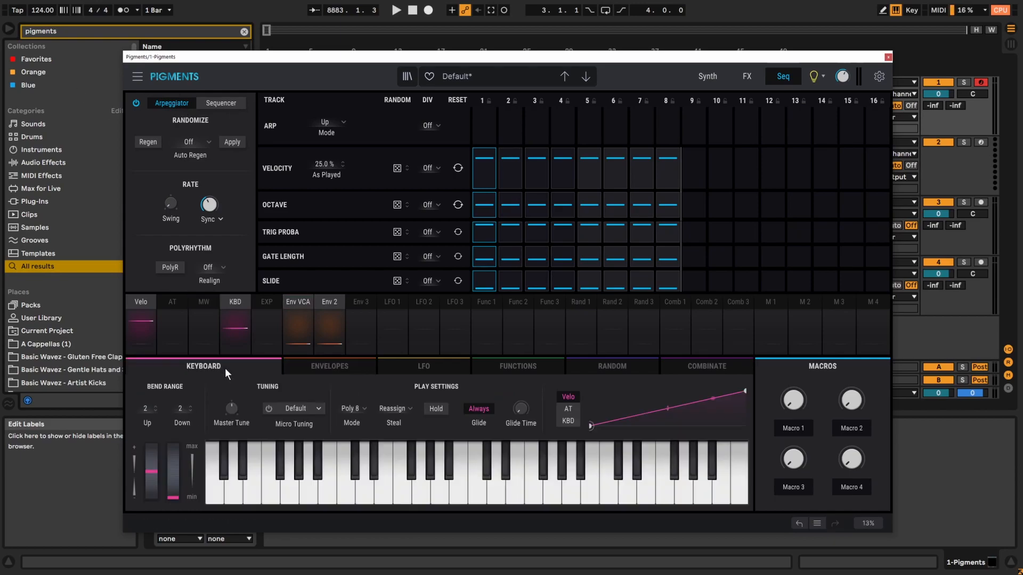
pyautogui.moveTo(513, 506)
pyautogui.mouseDown()
pyautogui.moveTo(503, 506)
pyautogui.moveTo(503, 491)
pyautogui.moveTo(509, 499)
pyautogui.mouseUp()
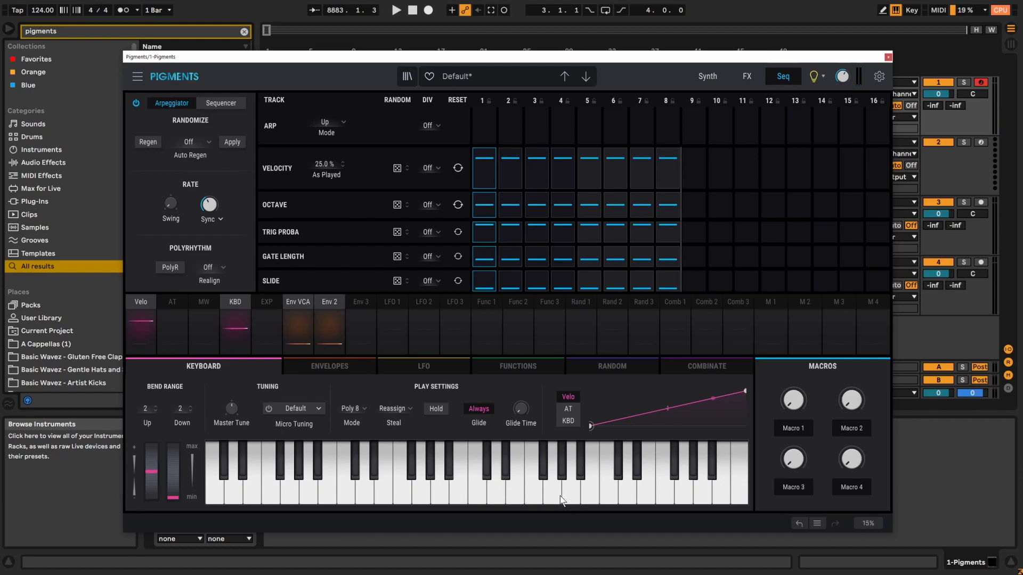
pyautogui.press('a')
pyautogui.press('d')
pyautogui.press('g')
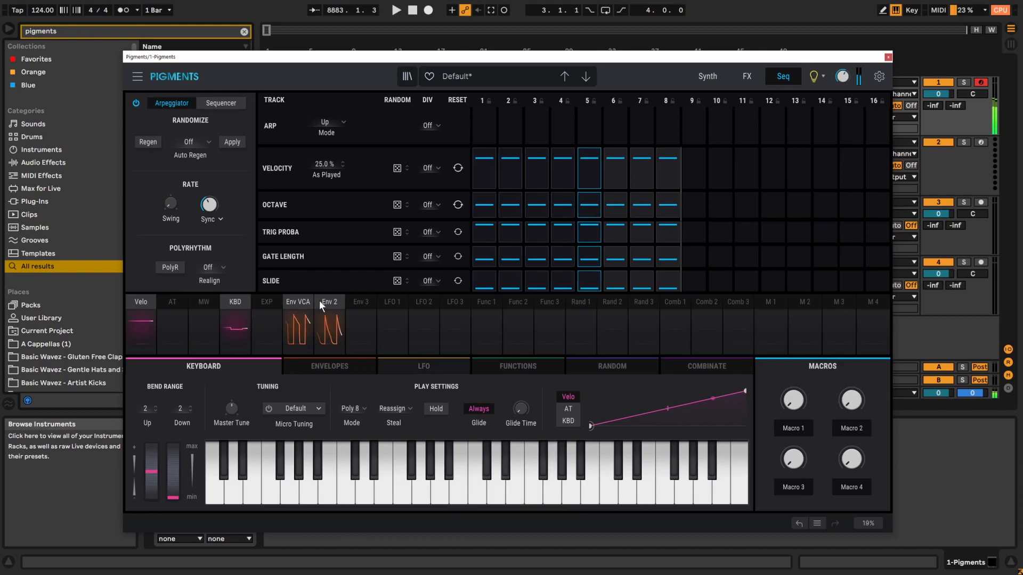
# Switch to Sequencer mode and examine the available scales for the pitch track.
pyautogui.click(222, 104)
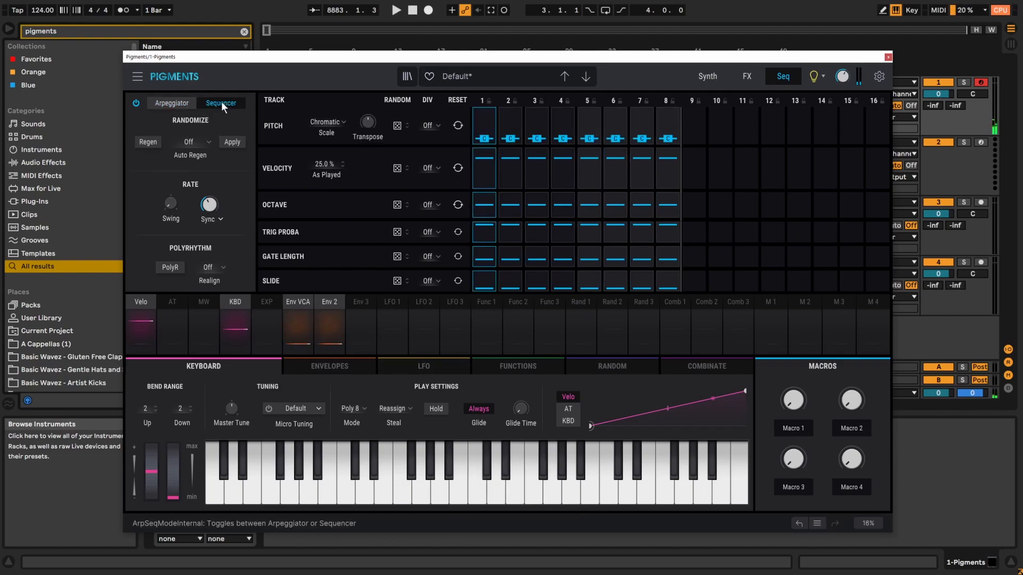
pyautogui.click(190, 104)
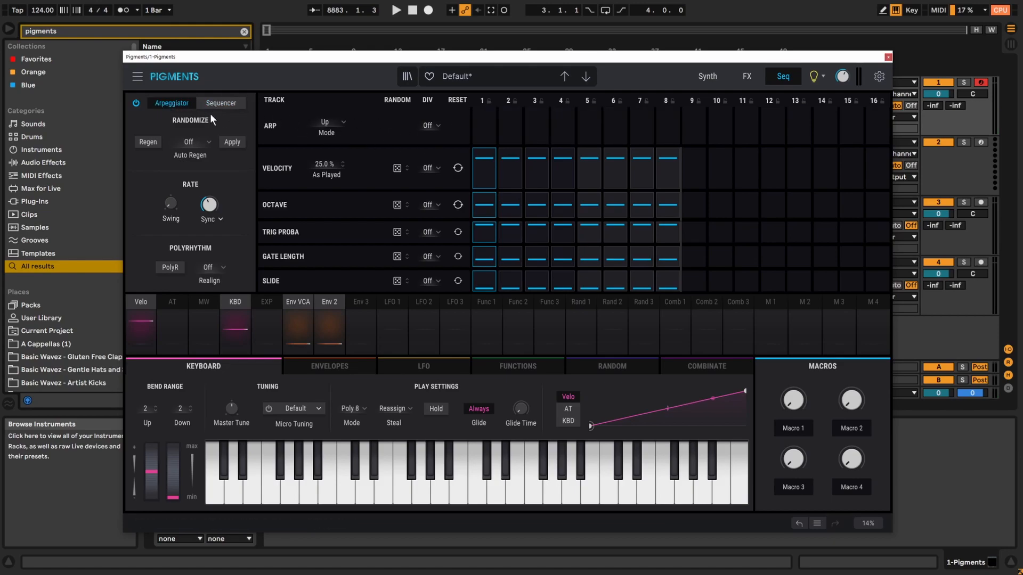
pyautogui.click(221, 103)
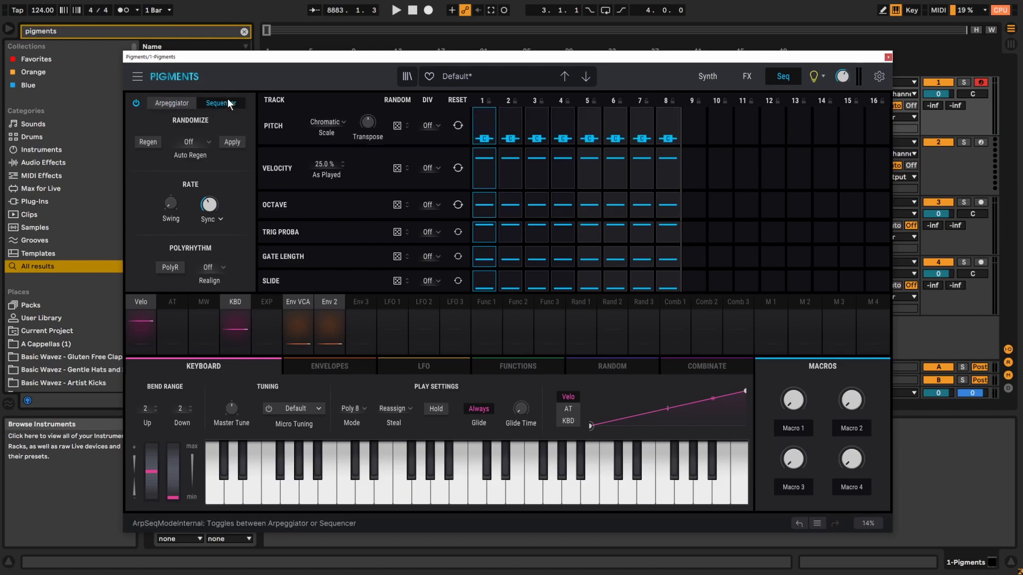
pyautogui.click(329, 122)
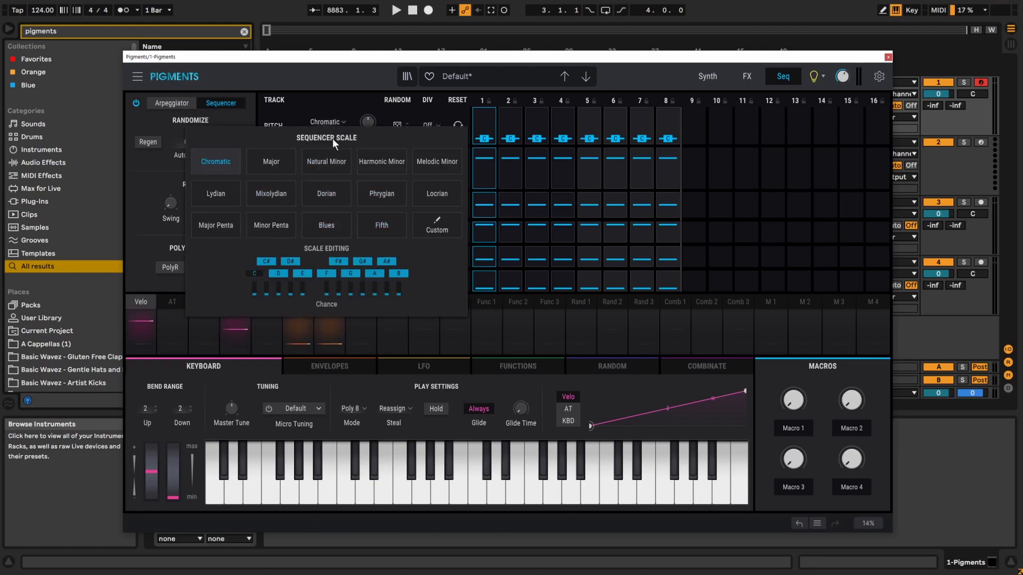
pyautogui.click(330, 114)
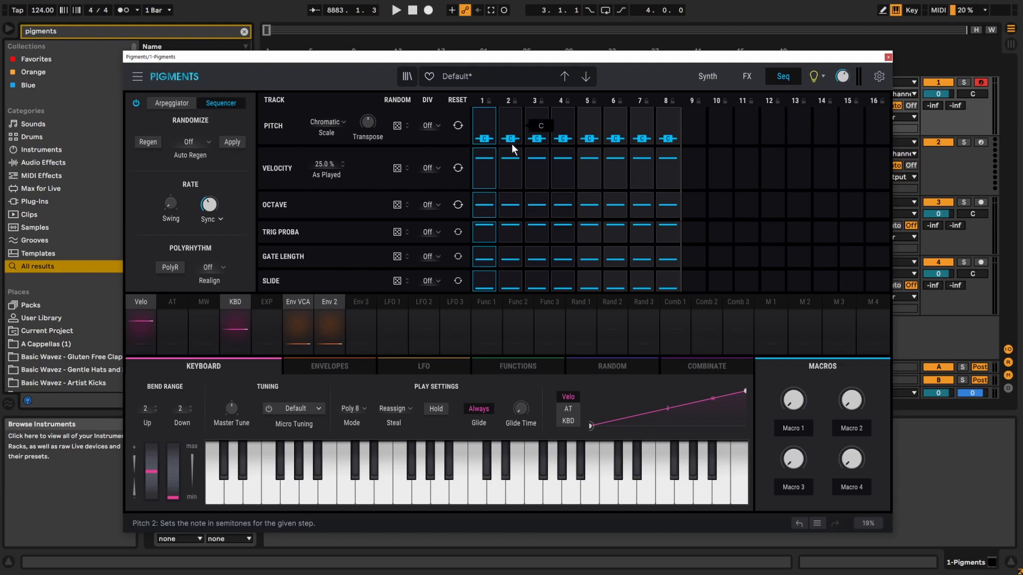
# Try the pitches F, E and D on sequencer steps 2, 3 and 4, and return those steps to C.
pyautogui.moveTo(504, 149)
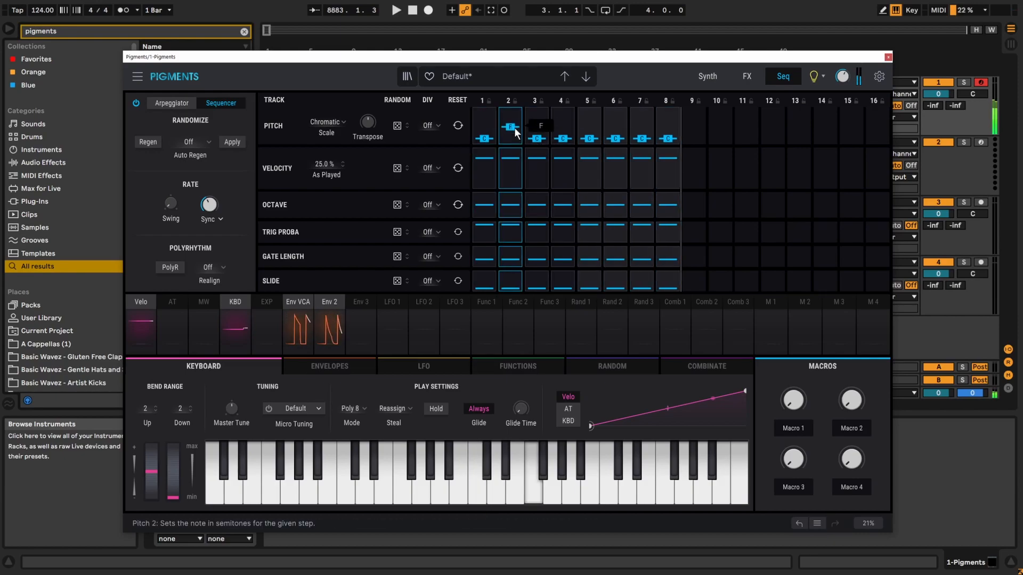
pyautogui.moveTo(535, 139); pyautogui.dragTo(561, 133)
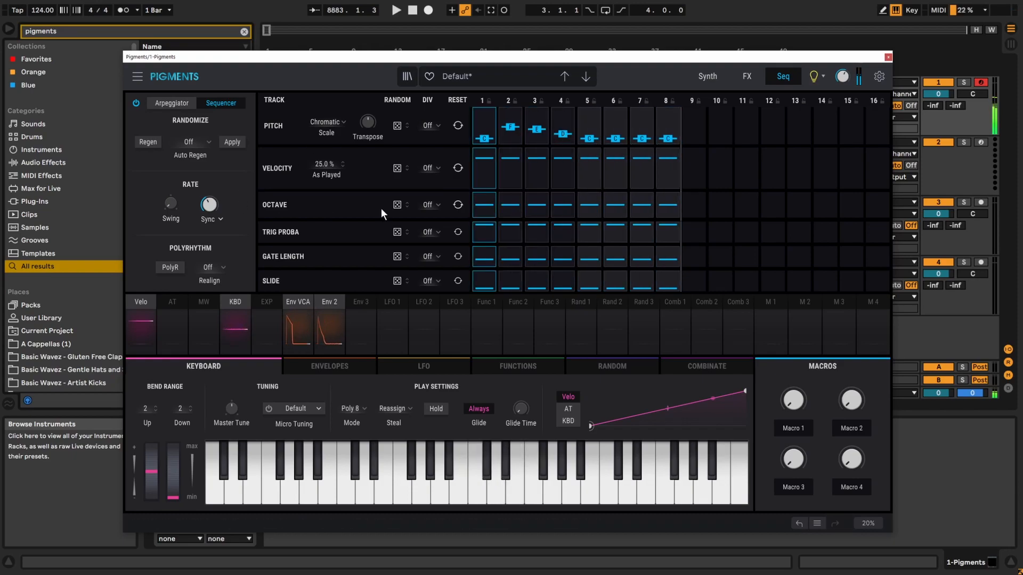
pyautogui.moveTo(513, 132)
pyautogui.mouseDown()
pyautogui.moveTo(518, 148)
pyautogui.moveTo(544, 158)
pyautogui.moveTo(563, 146)
pyautogui.mouseUp()
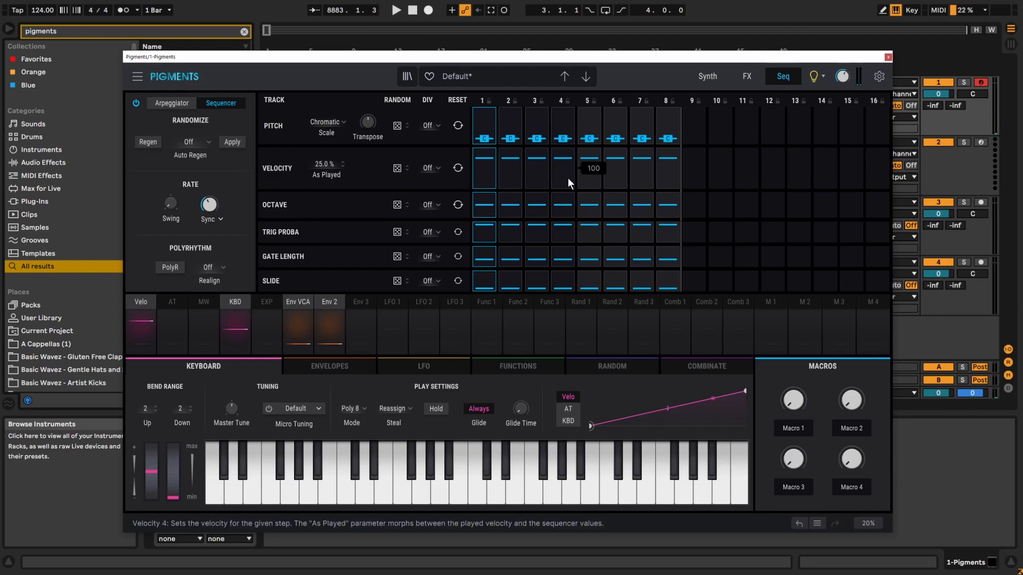
# Return to Arpeggiator mode, comparing its tracks once more with those of Sequencer mode.
pyautogui.click(171, 103)
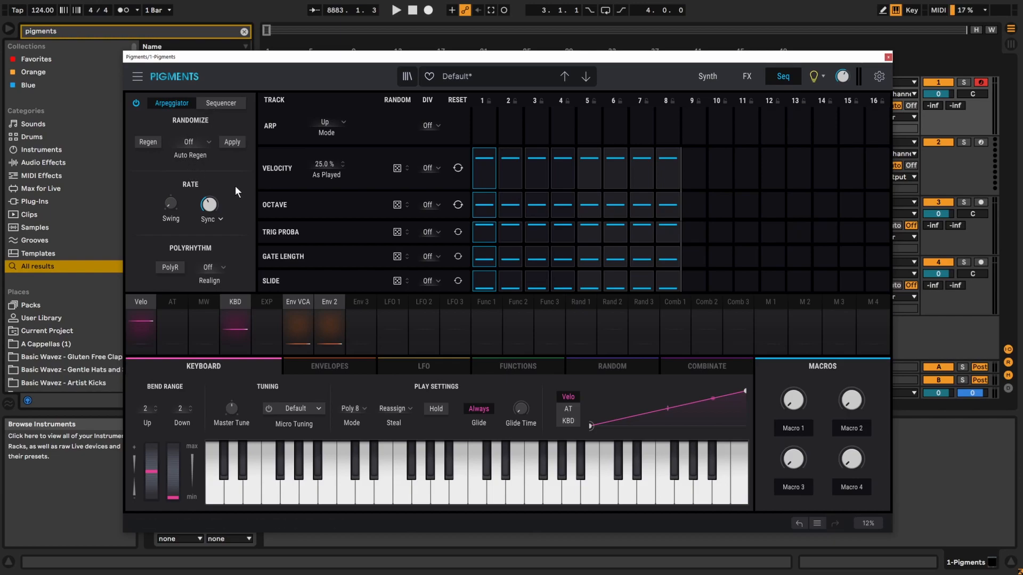
pyautogui.moveTo(397, 169)
pyautogui.click(239, 103)
pyautogui.click(181, 101)
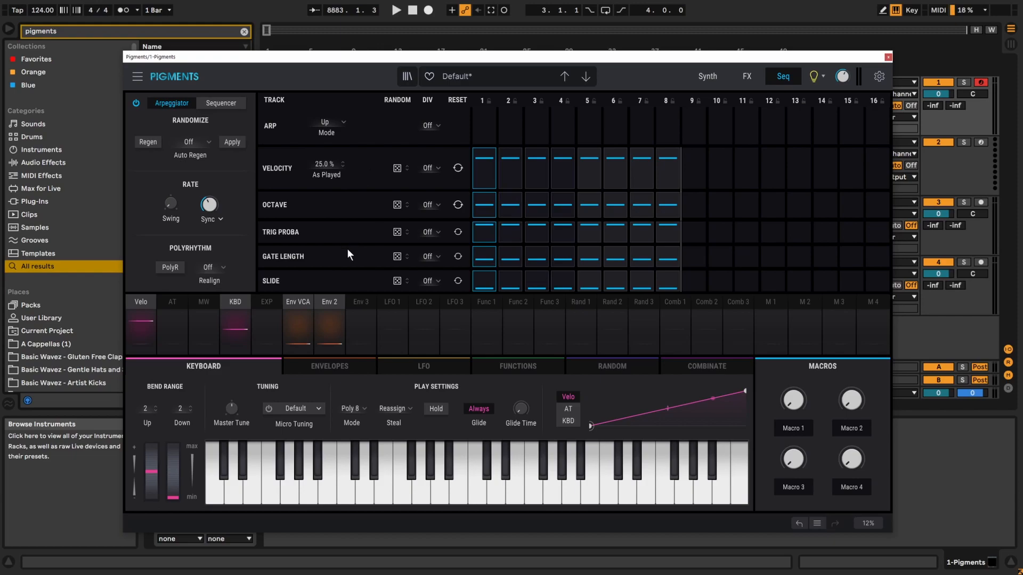
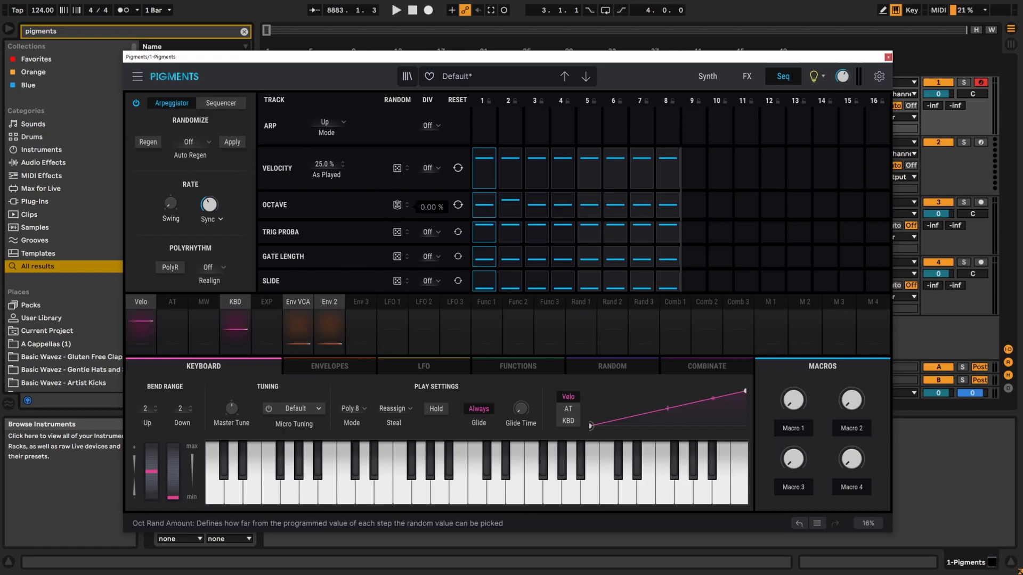
# Add randomization to the Octave track and set Auto Regen to 1 Bar.
pyautogui.moveTo(397, 205); pyautogui.dragTo(397, 202)
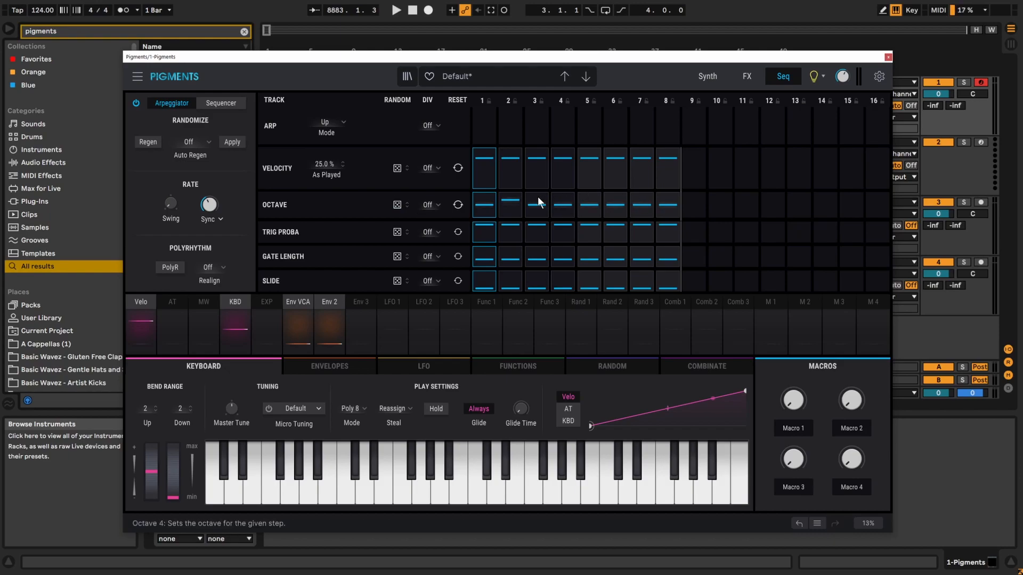
pyautogui.moveTo(397, 205); pyautogui.dragTo(397, 196)
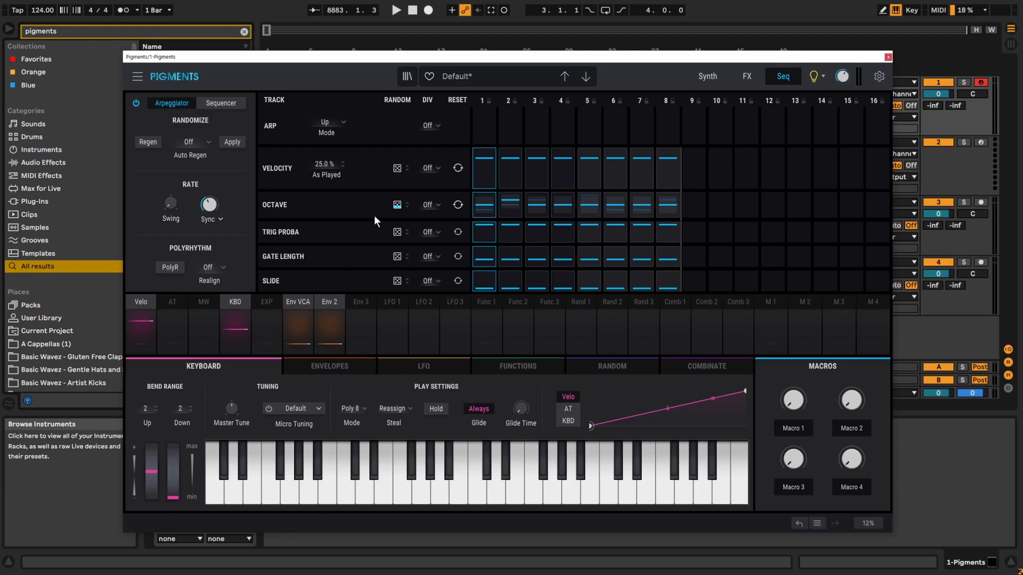
pyautogui.moveTo(488, 206)
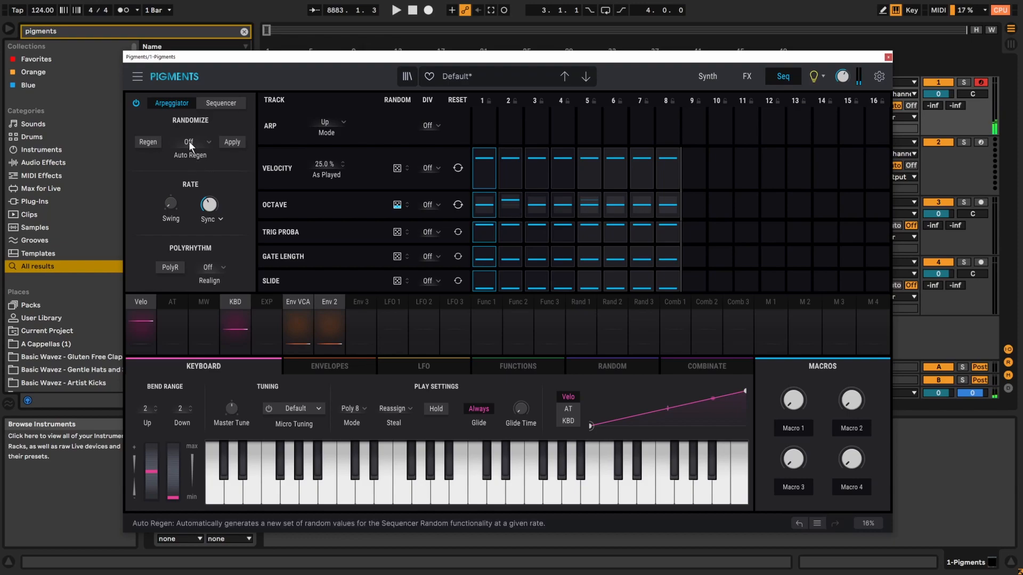
pyautogui.click(205, 139)
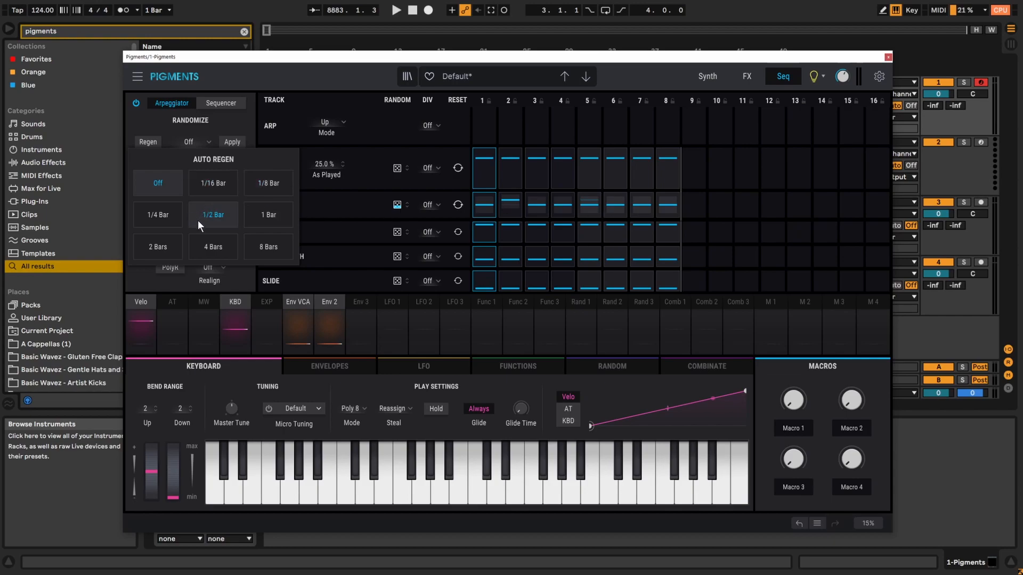
pyautogui.click(267, 215)
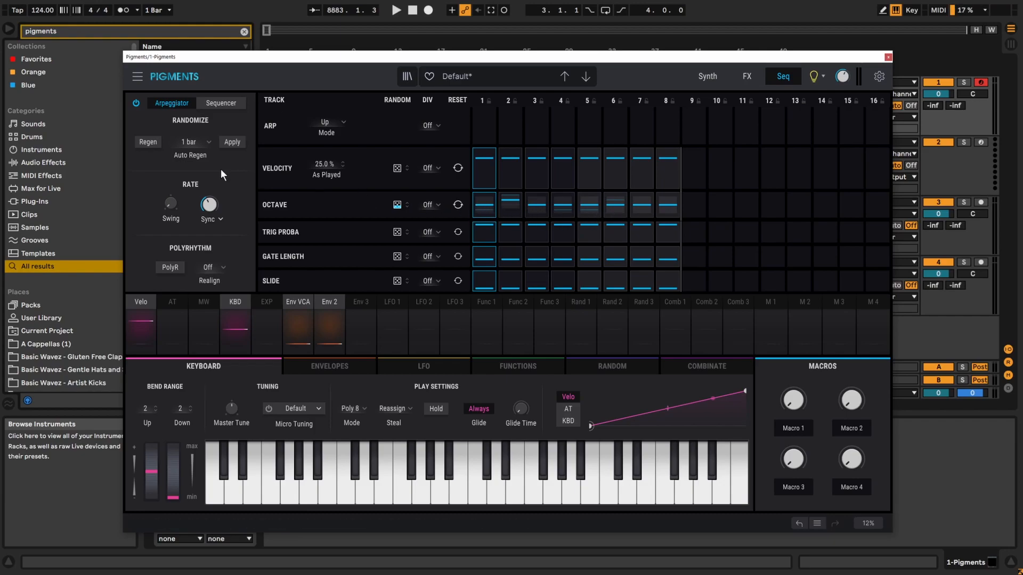
# Apply the generated random octave values to the steps and set Auto Regen to Off.
pyautogui.click(230, 142)
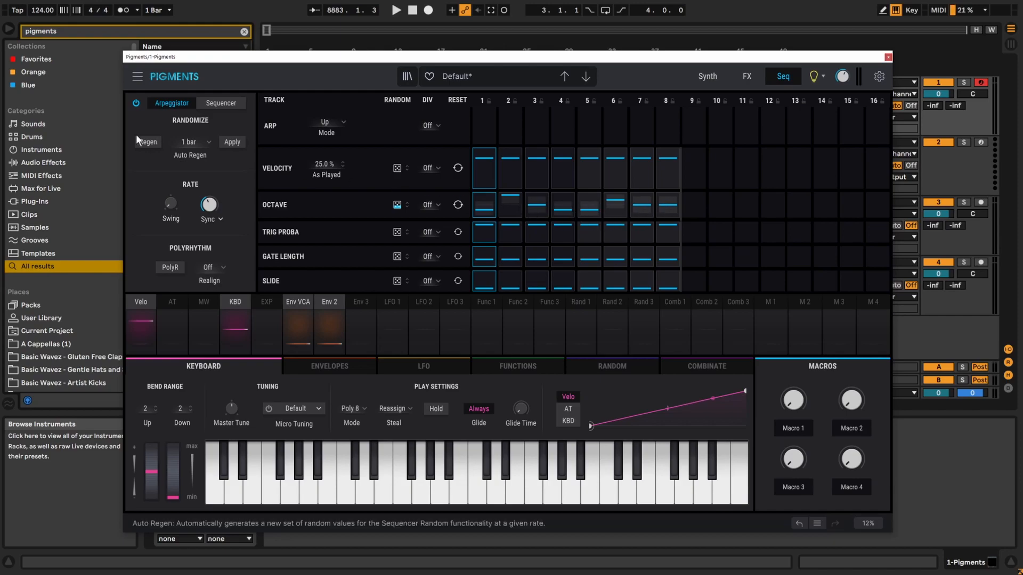
pyautogui.click(203, 141)
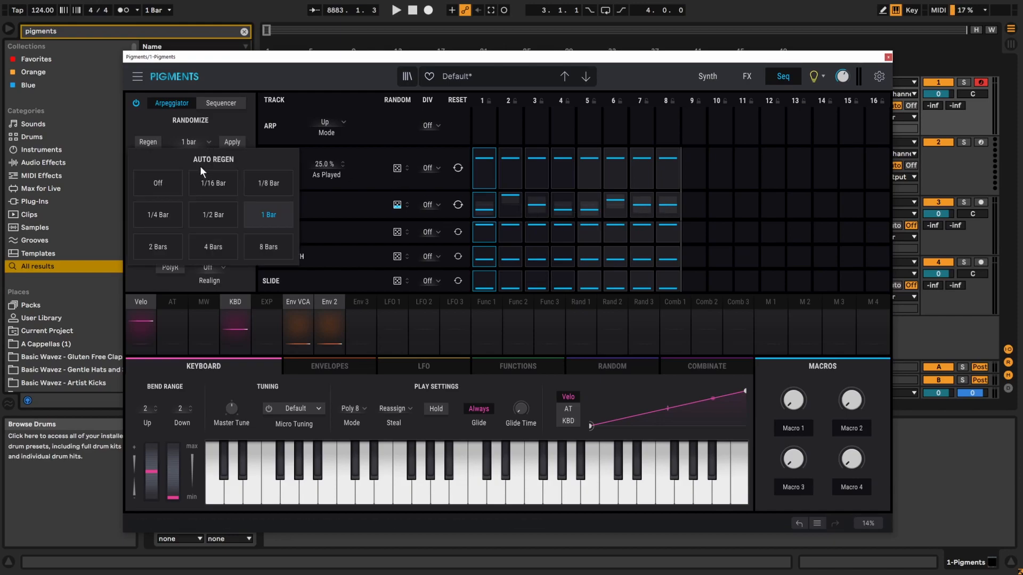
pyautogui.click(169, 182)
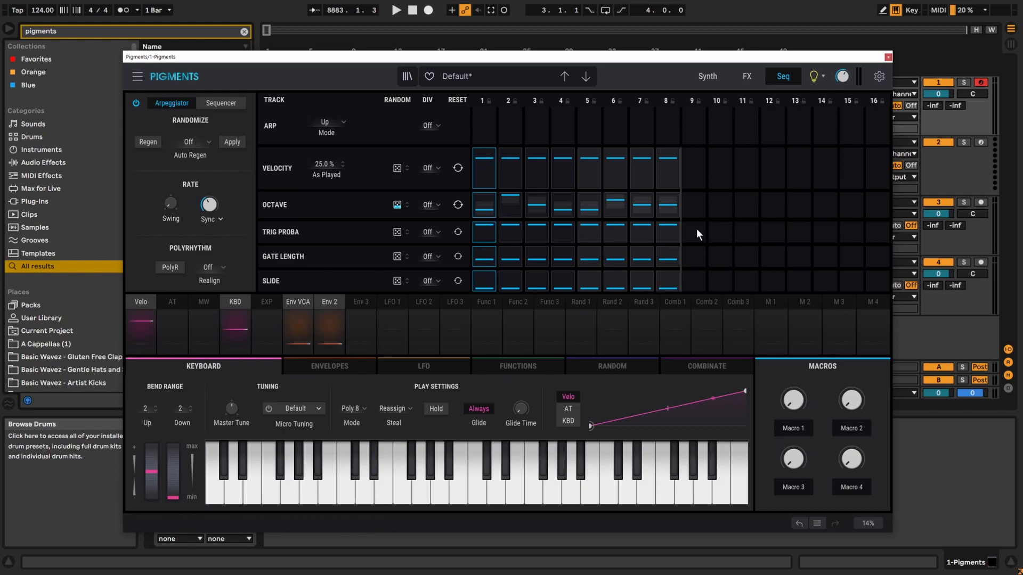
pyautogui.click(204, 143)
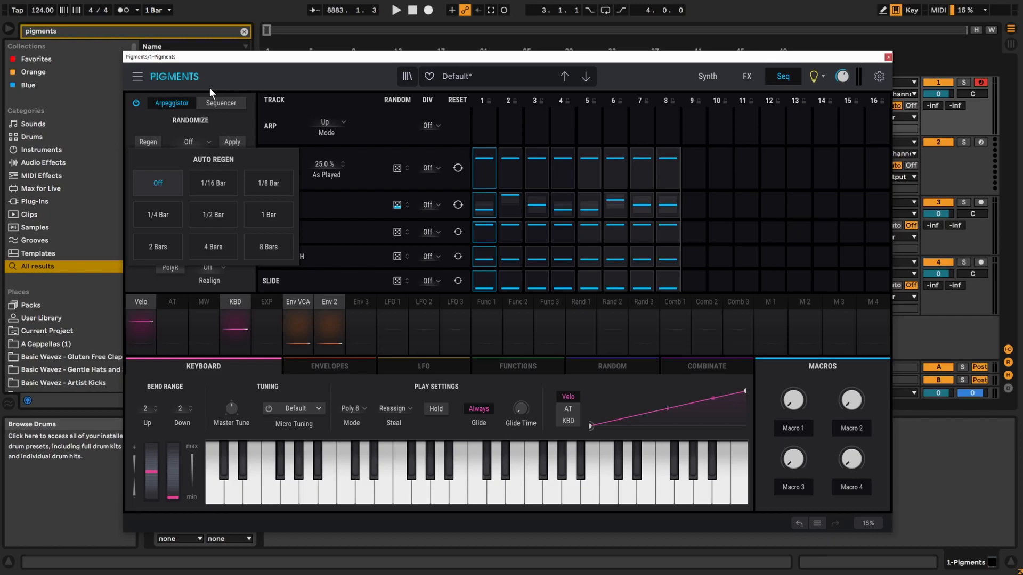
pyautogui.click(222, 113)
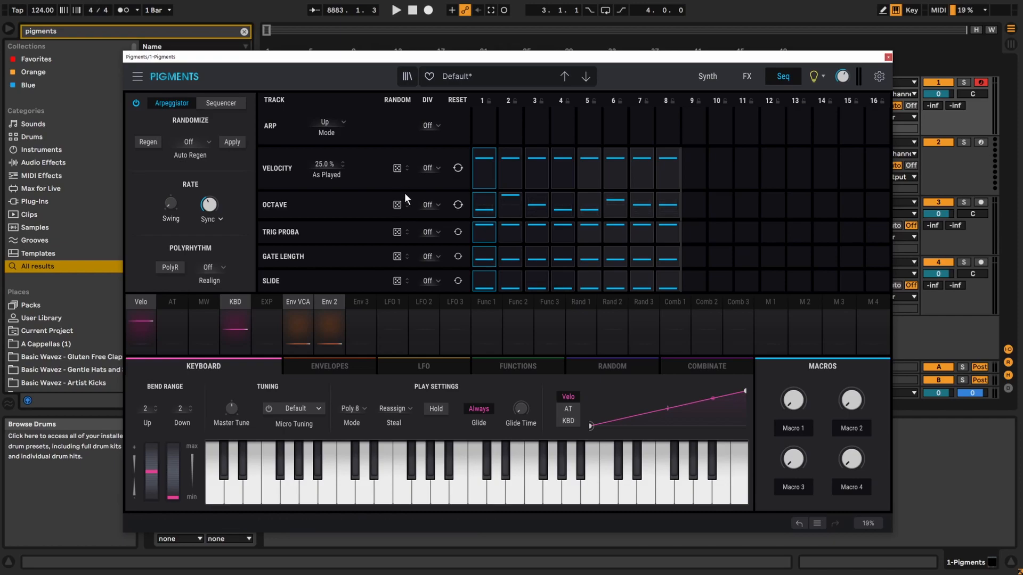
# Set the Velocity track's random amount to 18.8% and Auto Regen to 1/8 Bar.
pyautogui.moveTo(397, 169)
pyautogui.mouseDown()
pyautogui.moveTo(398, 140)
pyautogui.moveTo(398, 158)
pyautogui.mouseUp()
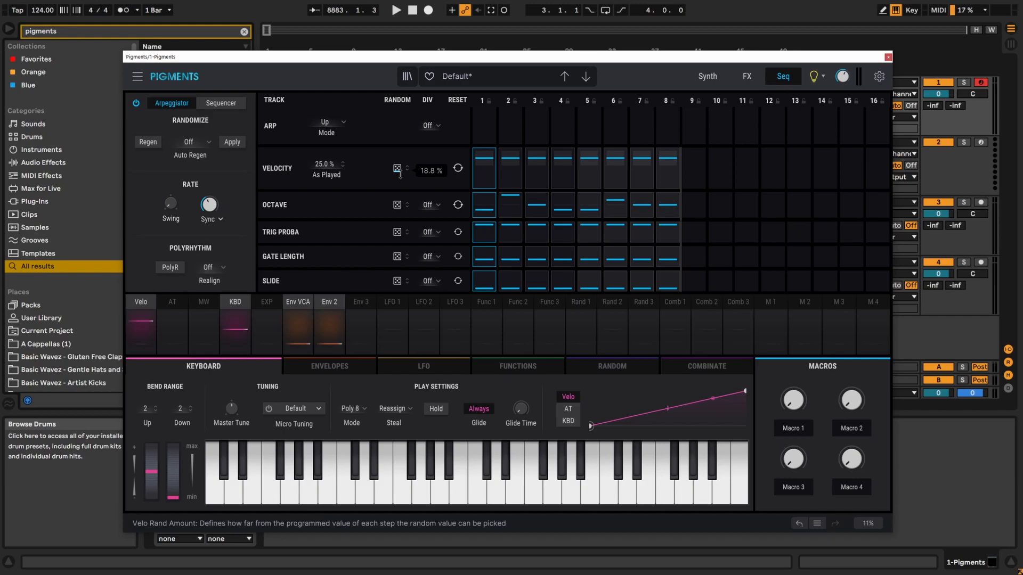
pyautogui.click(203, 139)
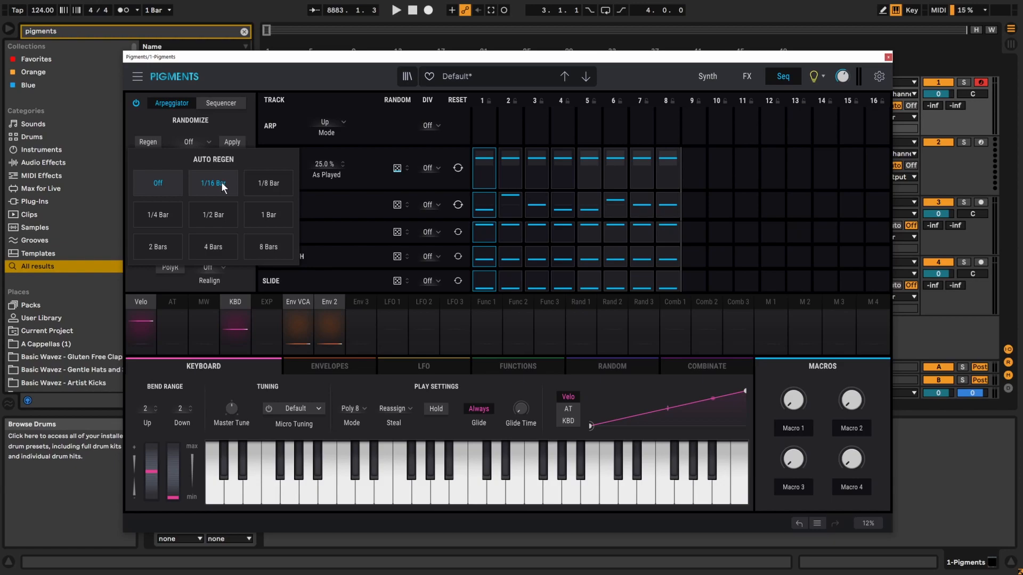
pyautogui.click(278, 186)
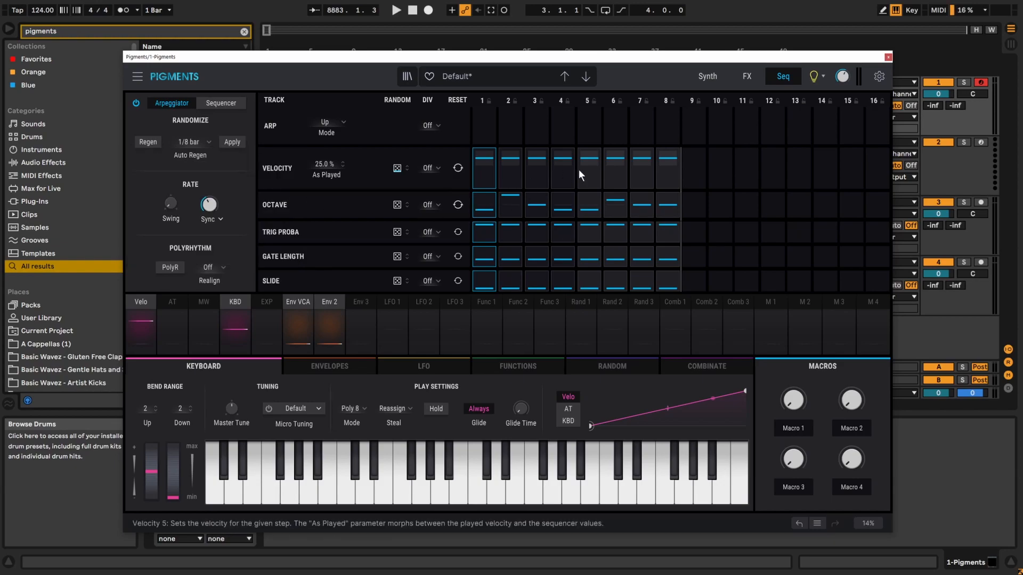
pyautogui.moveTo(597, 181)
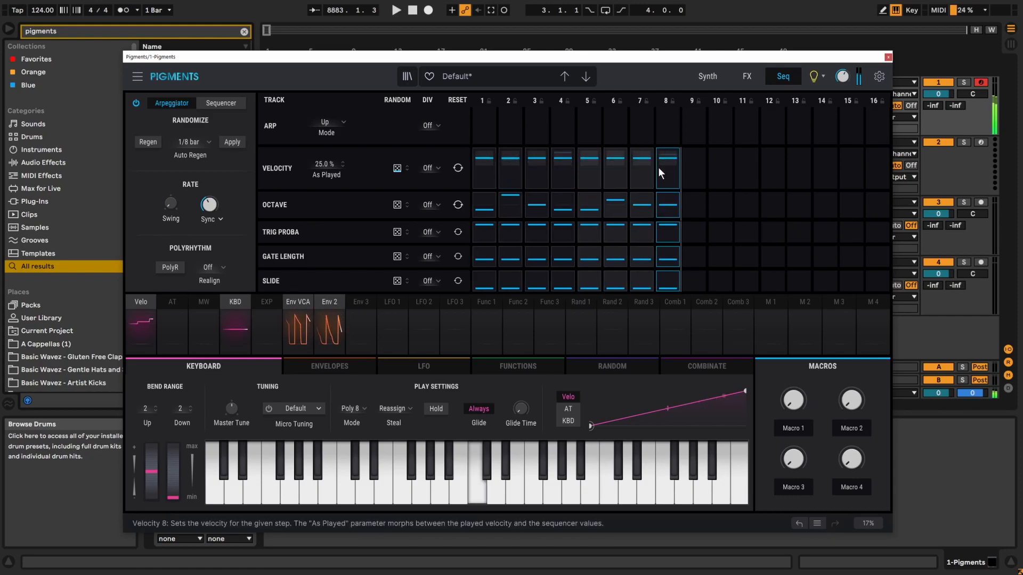
# Set the synth's velocity-driven Amp Mod amount to about 0.720 and the arpeggiator's Velocity random amount to 58.0%.
pyautogui.click(714, 74)
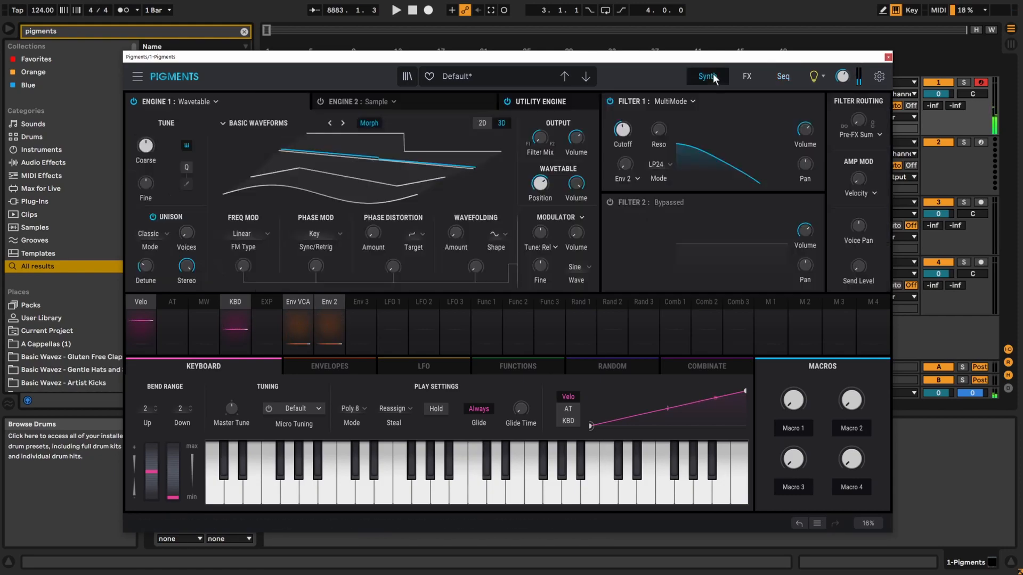
pyautogui.moveTo(862, 186); pyautogui.dragTo(862, 172)
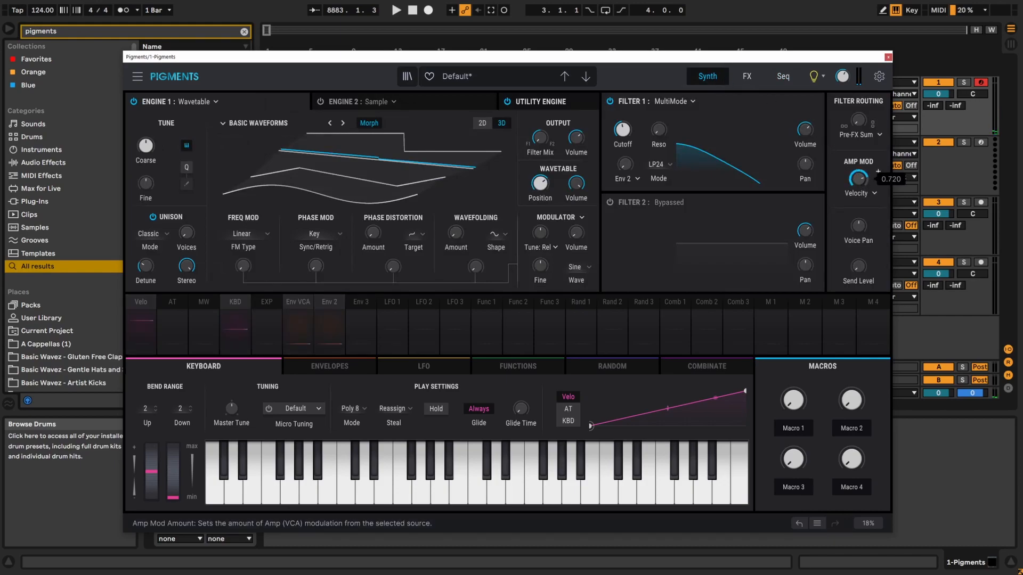
pyautogui.click(781, 75)
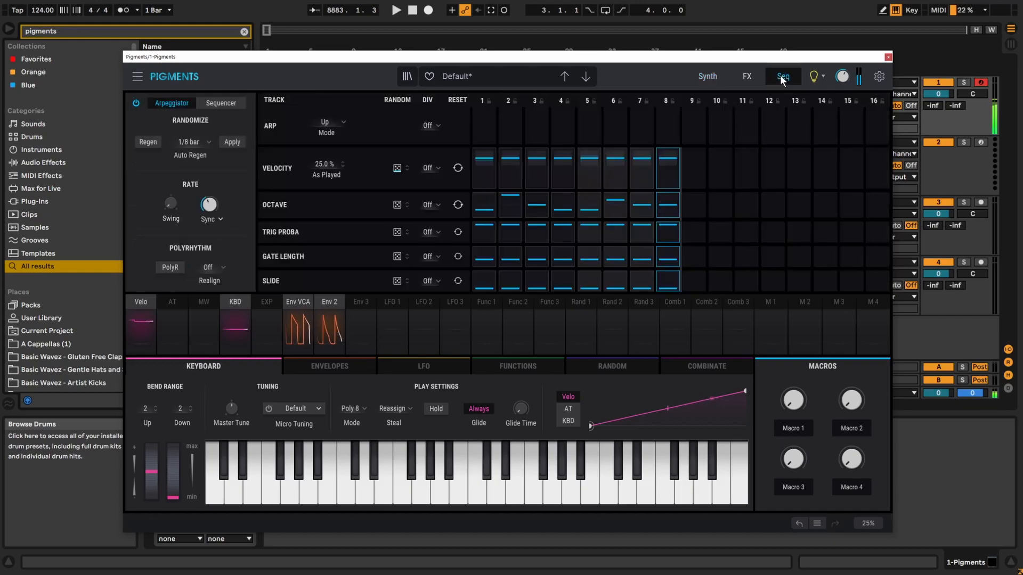
pyautogui.moveTo(407, 168); pyautogui.dragTo(407, 143)
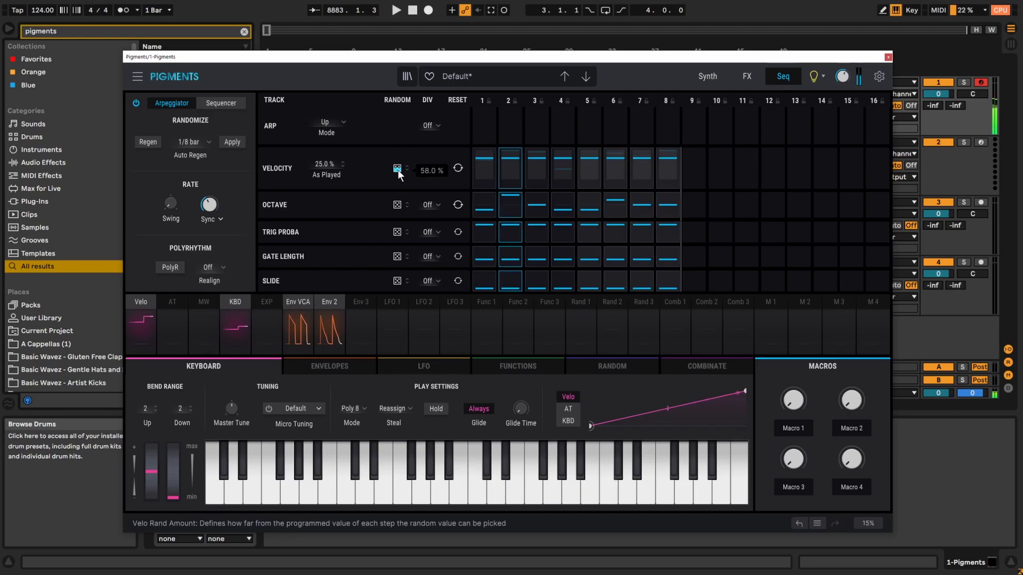
# Set Auto Regen to Off and remove the randomization from the Velocity track.
pyautogui.moveTo(398, 170); pyautogui.dragTo(397, 138)
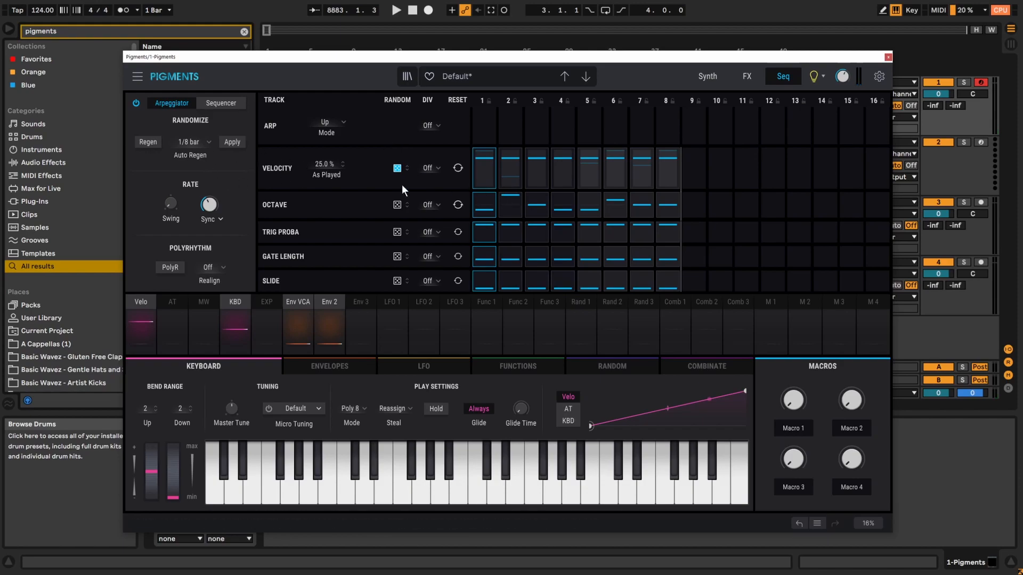
pyautogui.click(190, 141)
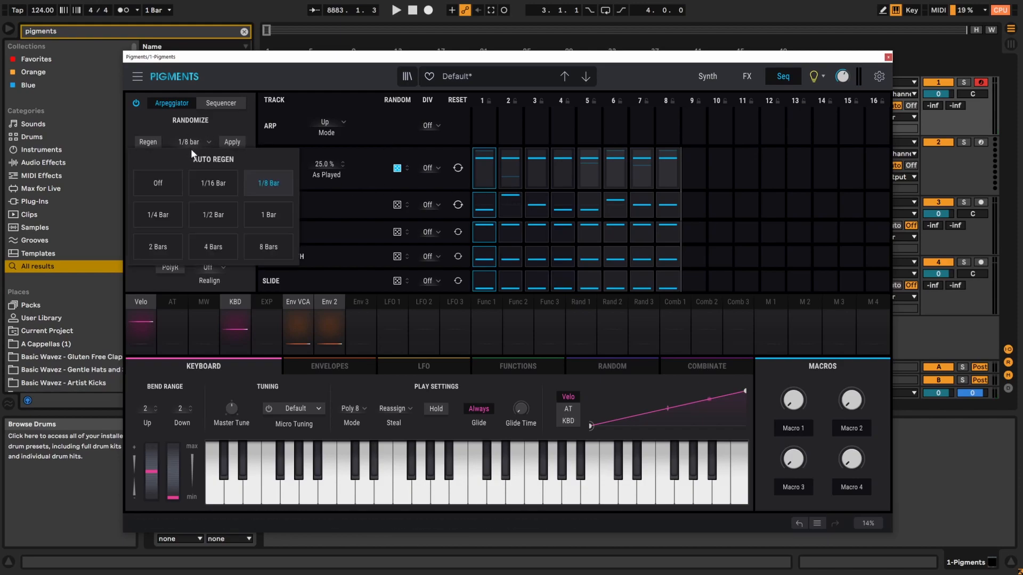
pyautogui.click(159, 183)
pyautogui.moveTo(408, 167)
pyautogui.mouseDown()
pyautogui.moveTo(408, 157)
pyautogui.moveTo(408, 171)
pyautogui.mouseUp()
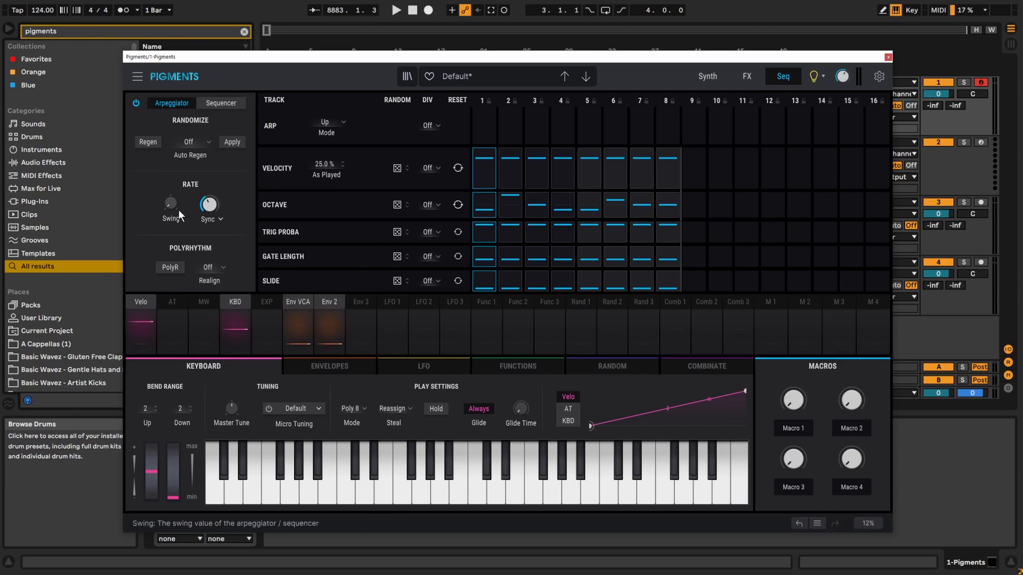
# Try a Swing of 59.5% and a different synced rate, and review the arpeggiator's available rate types.
pyautogui.moveTo(169, 205)
pyautogui.moveTo(170, 205); pyautogui.dragTo(156, 183)
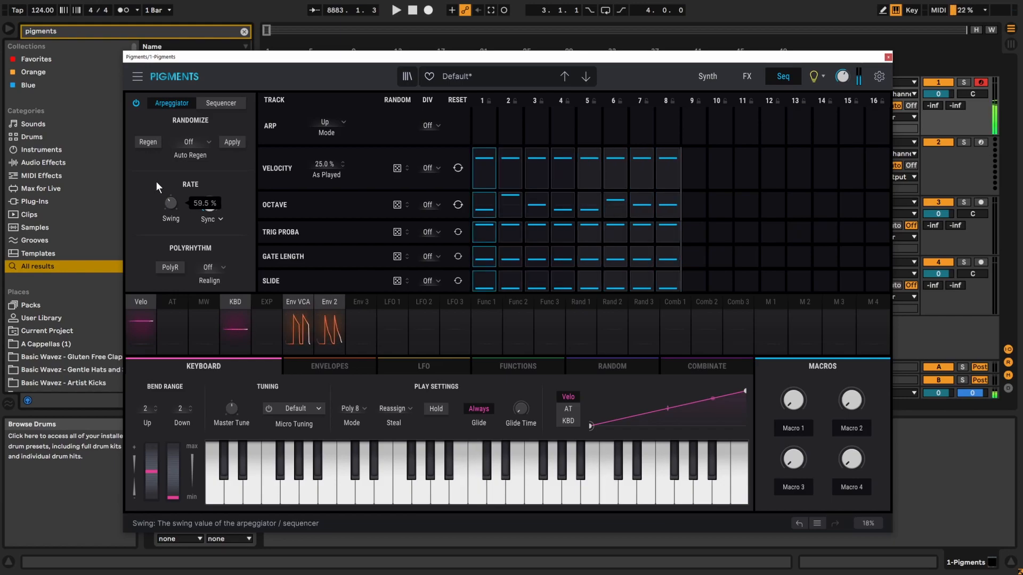
pyautogui.moveTo(209, 203)
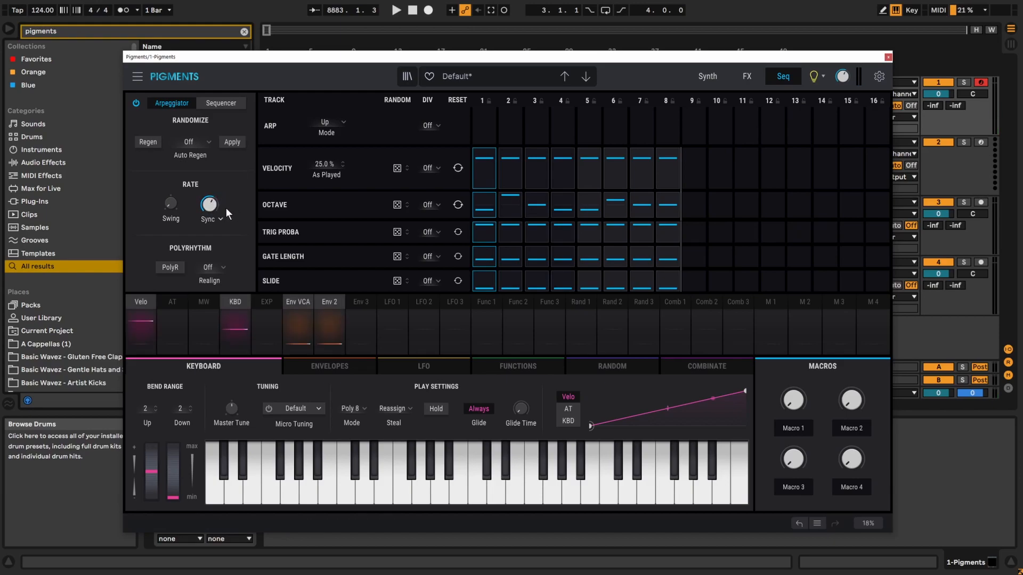
pyautogui.press('a')
pyautogui.click(216, 219)
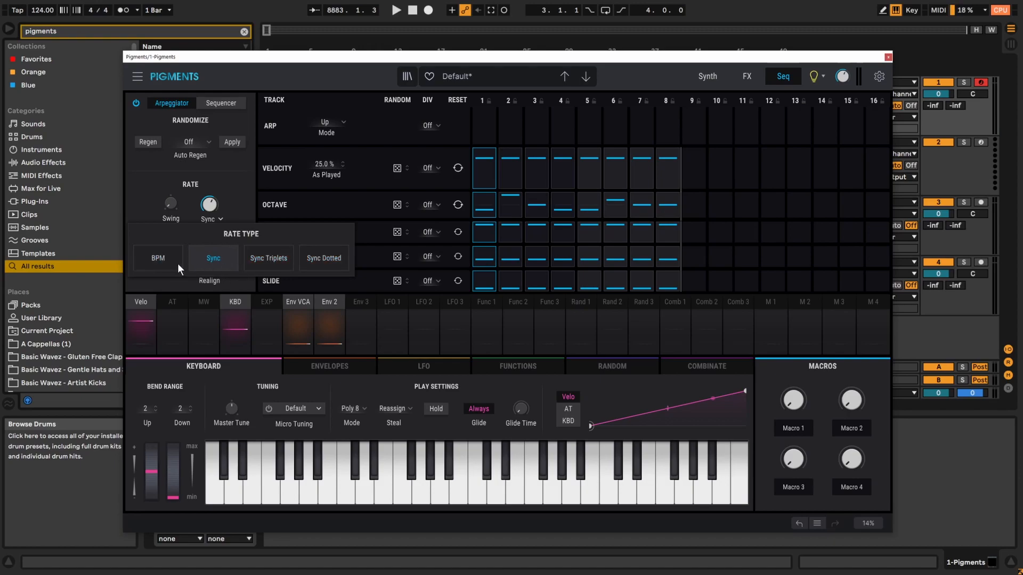
pyautogui.click(235, 188)
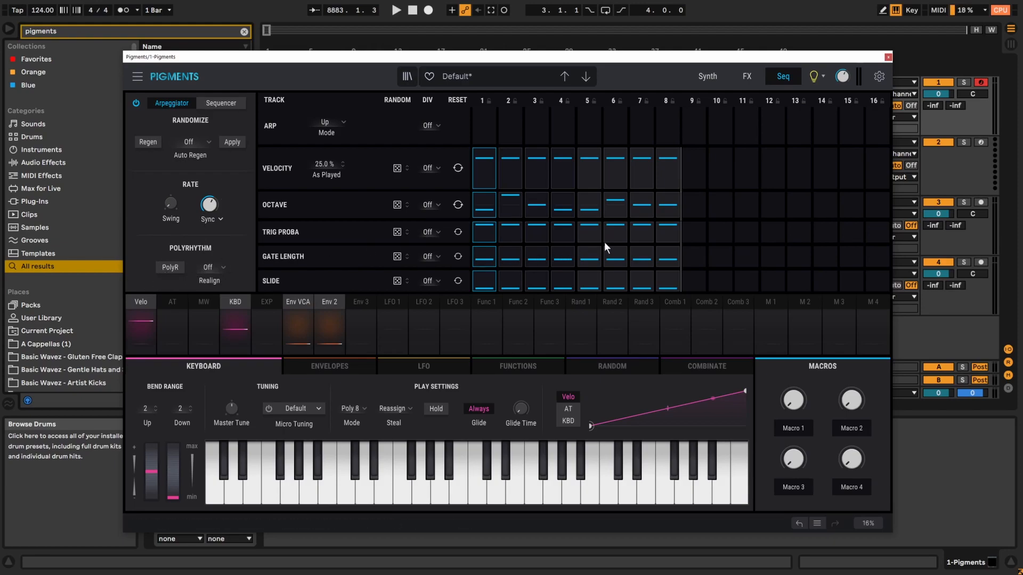
# Reset the Octave track and raise steps 3 and 6 by one octave.
pyautogui.moveTo(681, 188); pyautogui.dragTo(669, 214)
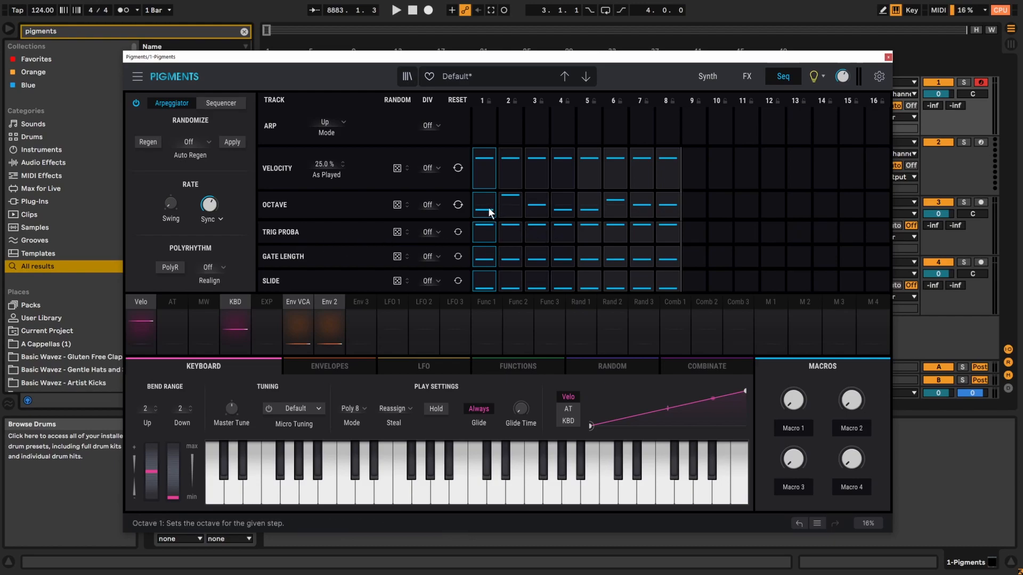
pyautogui.click(458, 204)
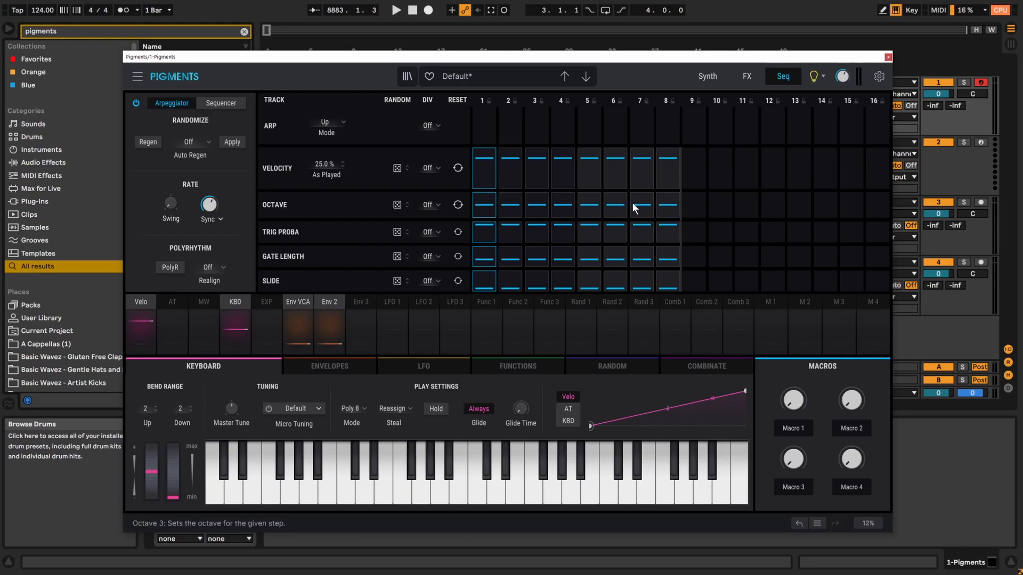
pyautogui.click(536, 200)
pyautogui.click(614, 206)
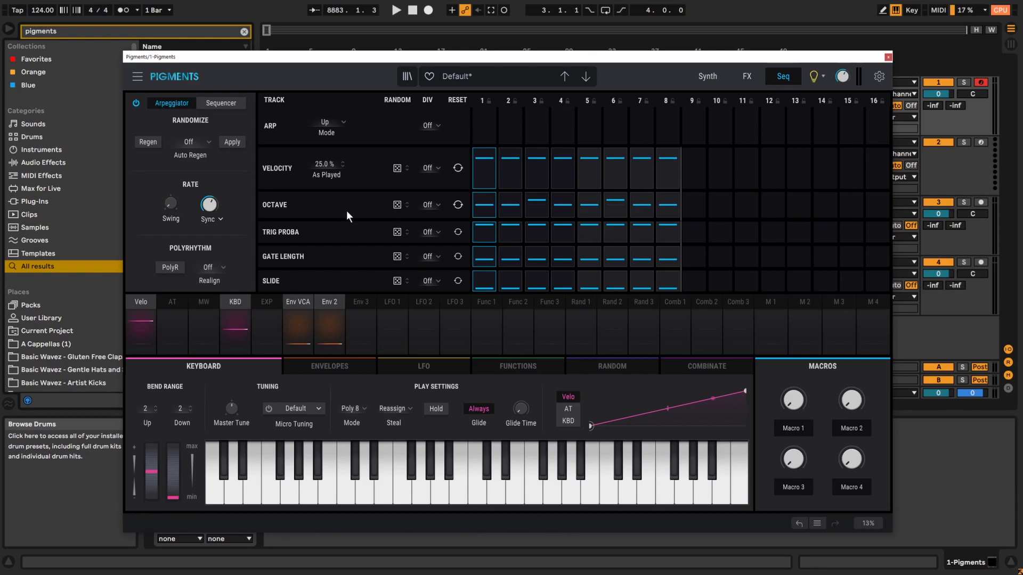
# Enable PolyR and set the Octave track's length to 3 steps and the Velocity, Trig Proba, Gate Length and Slide tracks to 8 steps.
pyautogui.click(170, 267)
pyautogui.moveTo(887, 207); pyautogui.dragTo(541, 209)
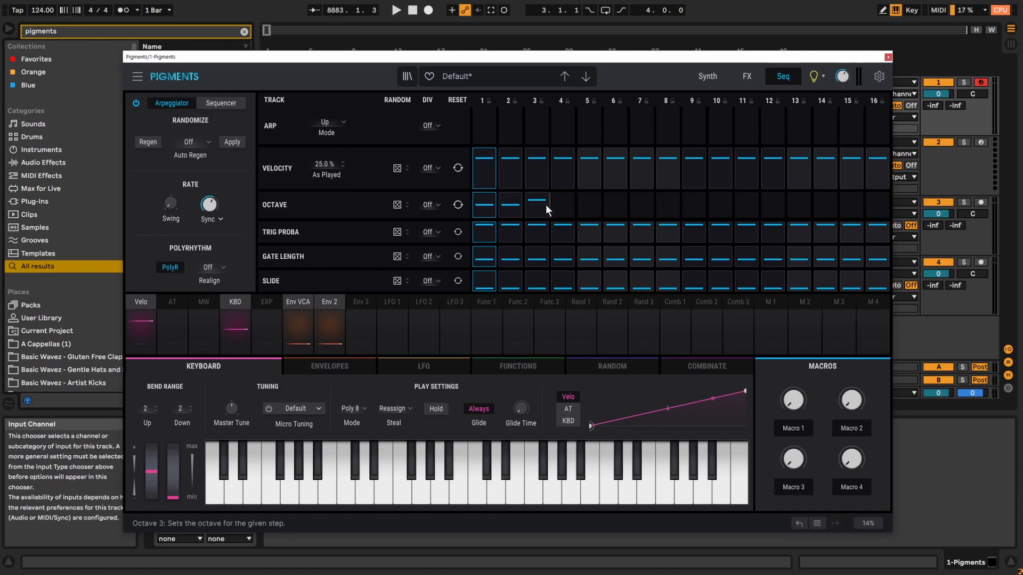
pyautogui.moveTo(887, 170); pyautogui.dragTo(682, 182)
pyautogui.moveTo(887, 234); pyautogui.dragTo(682, 236)
pyautogui.moveTo(886, 261); pyautogui.dragTo(682, 250)
pyautogui.moveTo(886, 285); pyautogui.dragTo(682, 285)
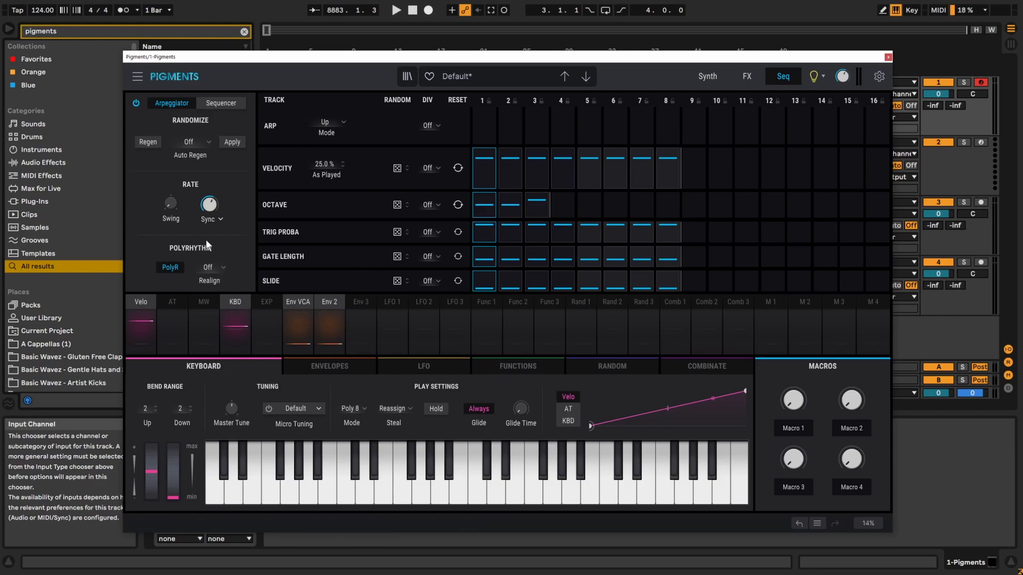
# Set the polyrhythm Realign to 1/2 Bar and the ARP mode to As Played.
pyautogui.click(218, 264)
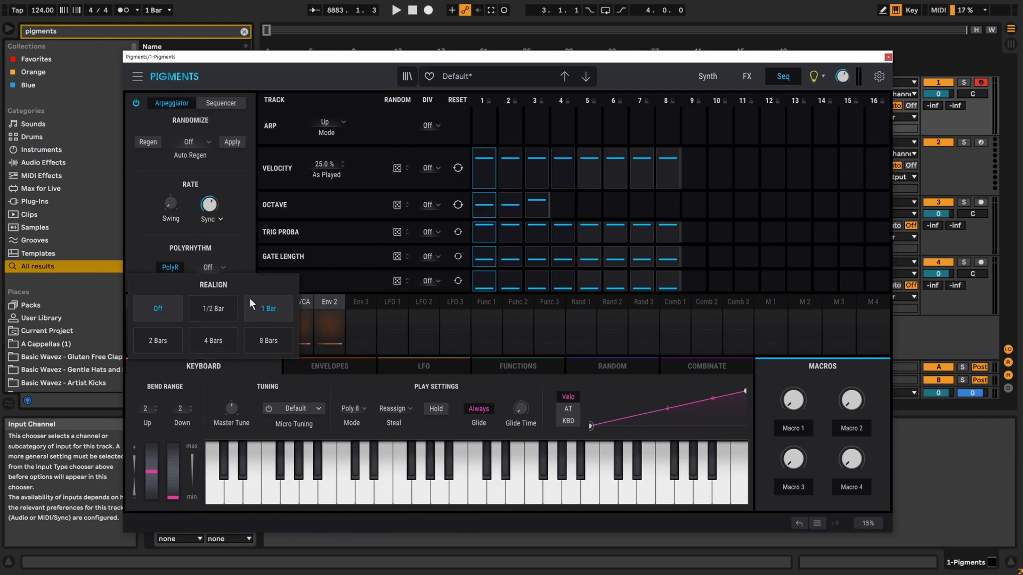
pyautogui.click(213, 313)
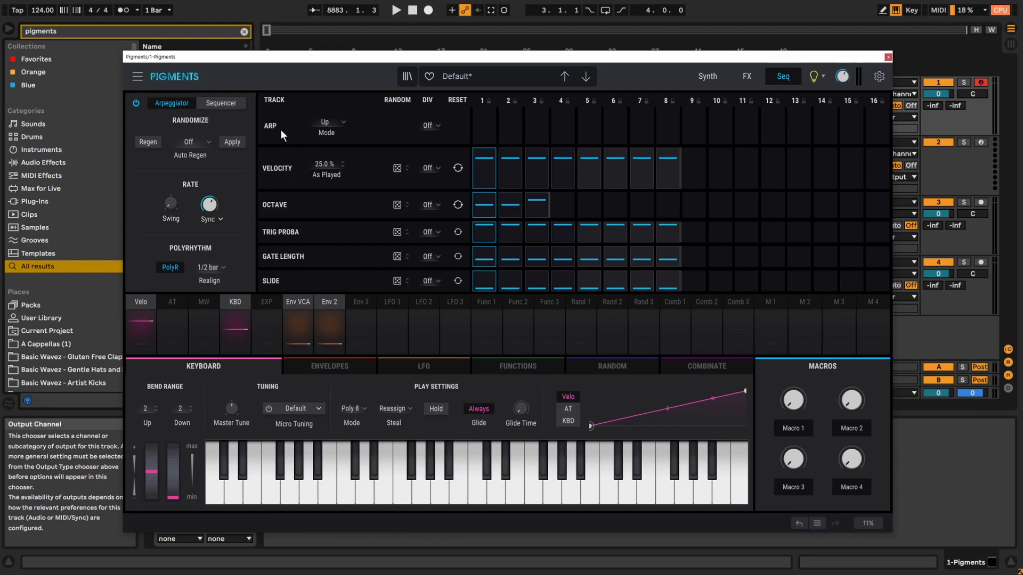
pyautogui.click(338, 123)
pyautogui.click(337, 122)
pyautogui.click(337, 123)
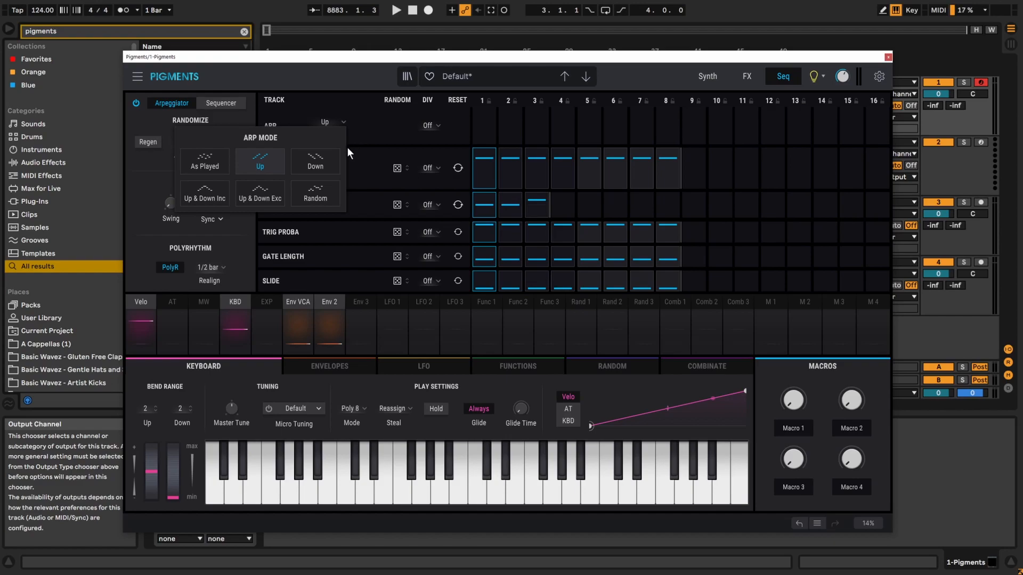
pyautogui.click(339, 108)
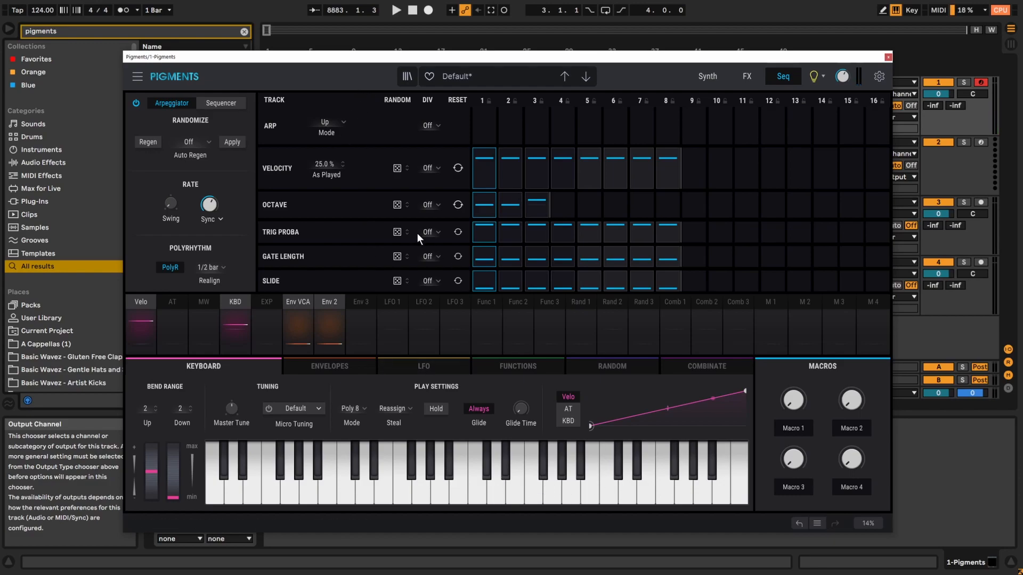
pyautogui.click(337, 123)
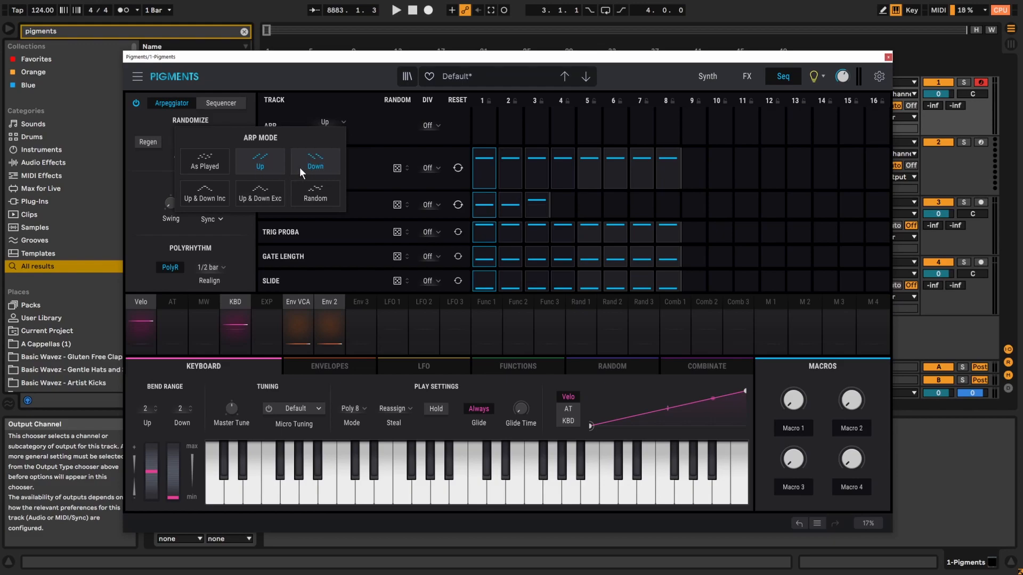
pyautogui.click(205, 161)
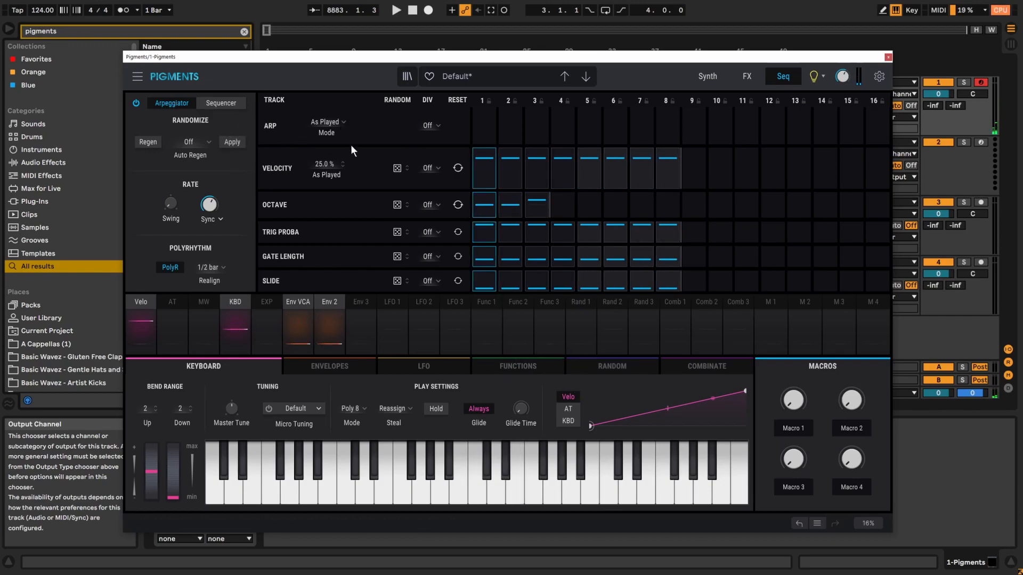
# Review the remaining ARP modes and the ARP track's pitch rate divider options without changing them.
pyautogui.click(331, 122)
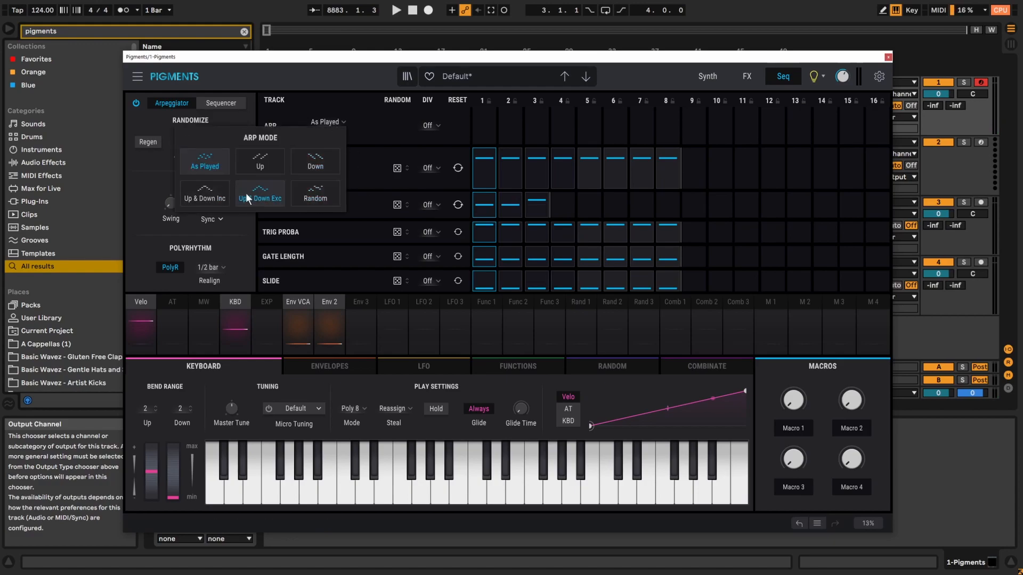
pyautogui.click(378, 118)
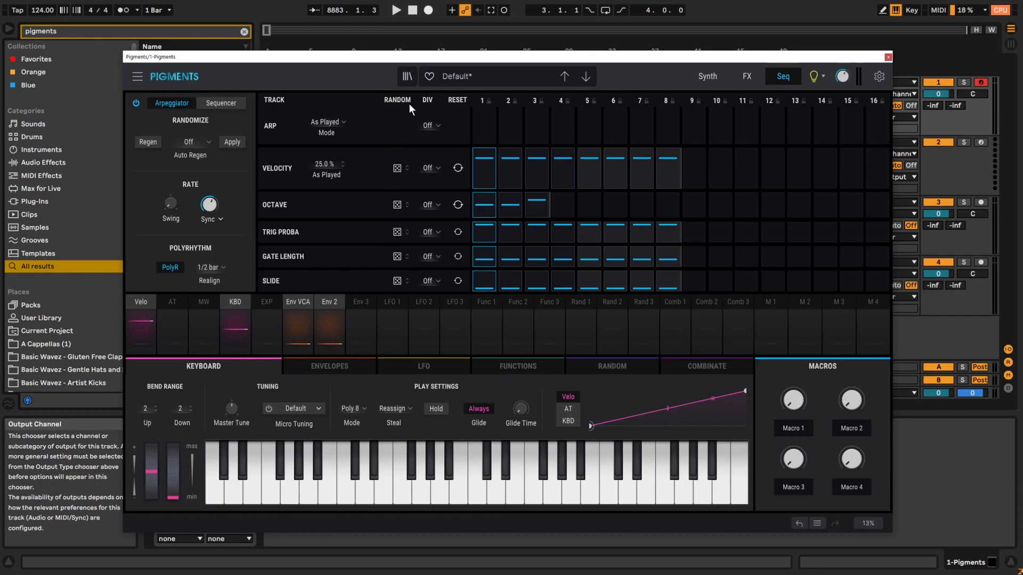
pyautogui.click(433, 125)
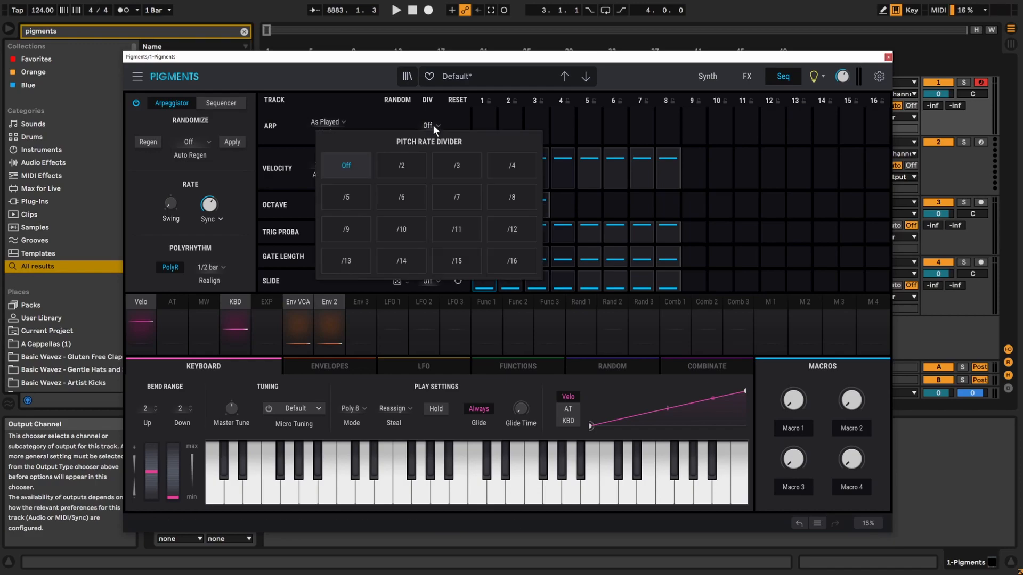
pyautogui.click(442, 117)
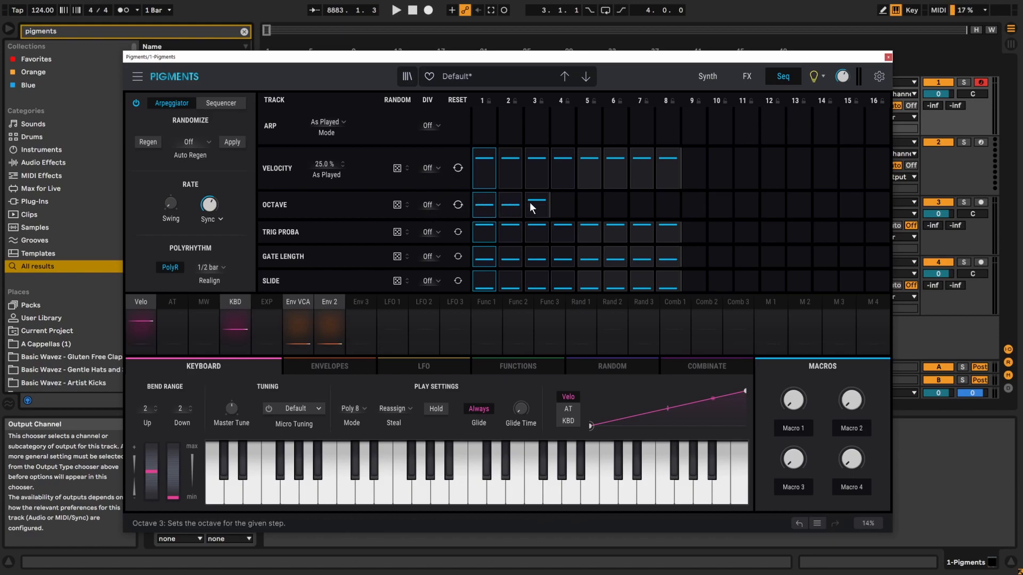
# Try the Octave track's rate divider at /2 and /4, and return it to Off.
pyautogui.moveTo(485, 209)
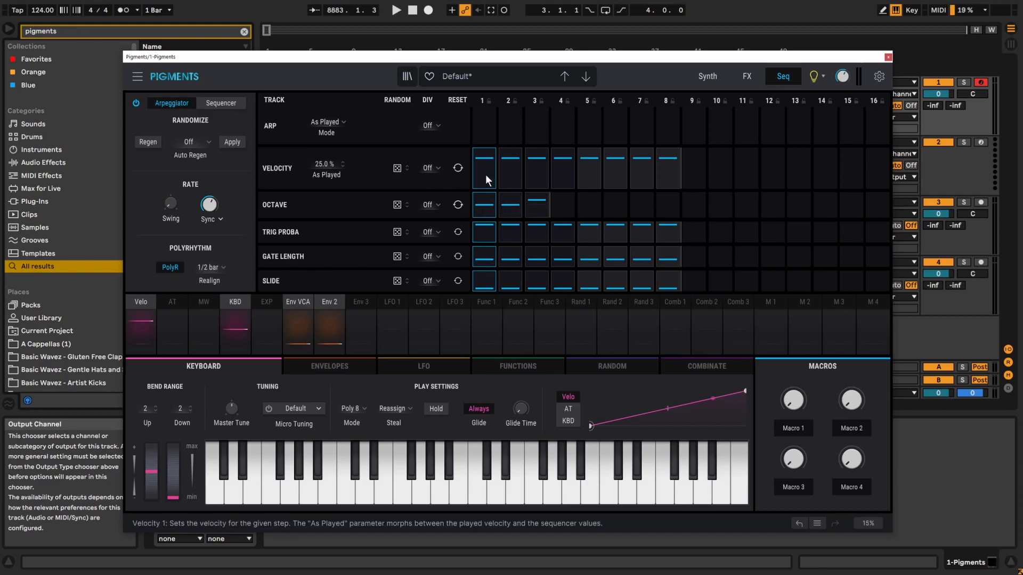
pyautogui.click(437, 205)
pyautogui.click(408, 245)
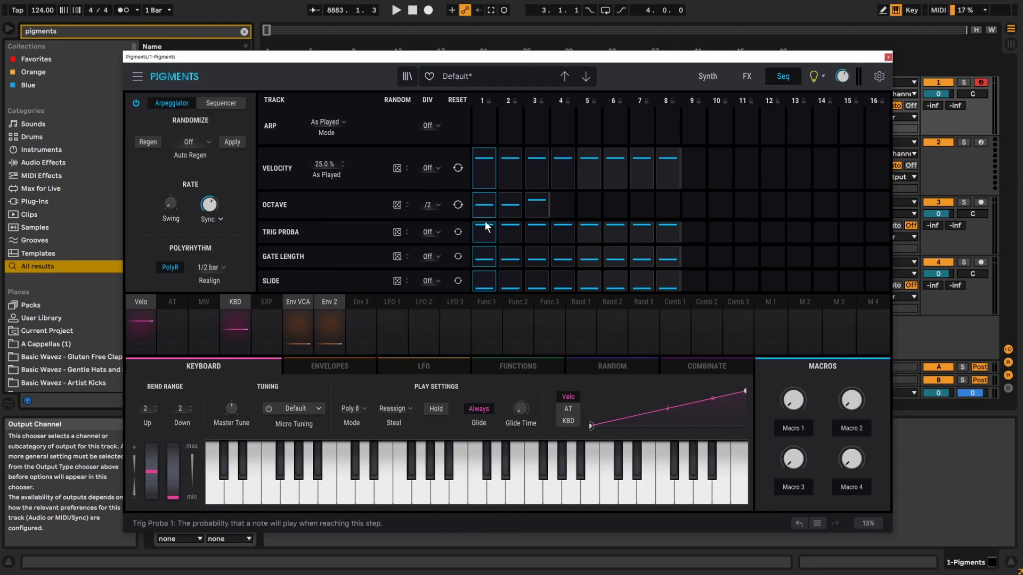
pyautogui.moveTo(486, 207)
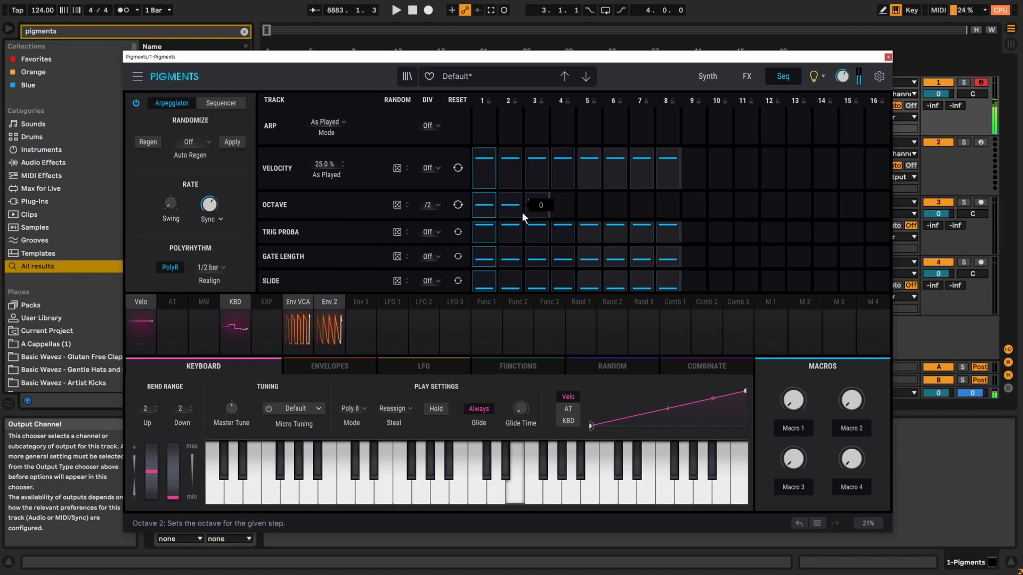
pyautogui.click(434, 205)
pyautogui.click(510, 248)
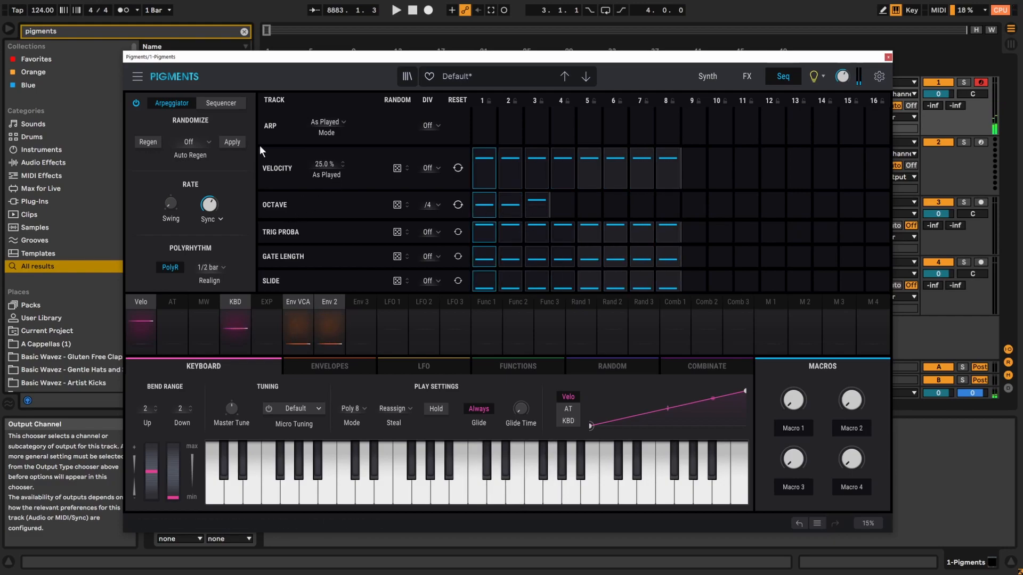
pyautogui.click(438, 206)
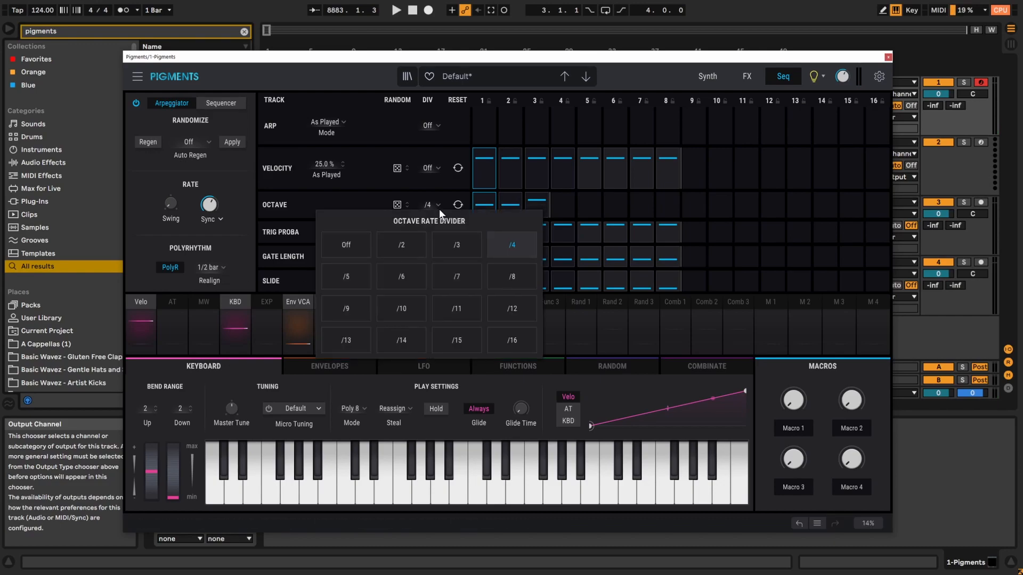
pyautogui.click(363, 245)
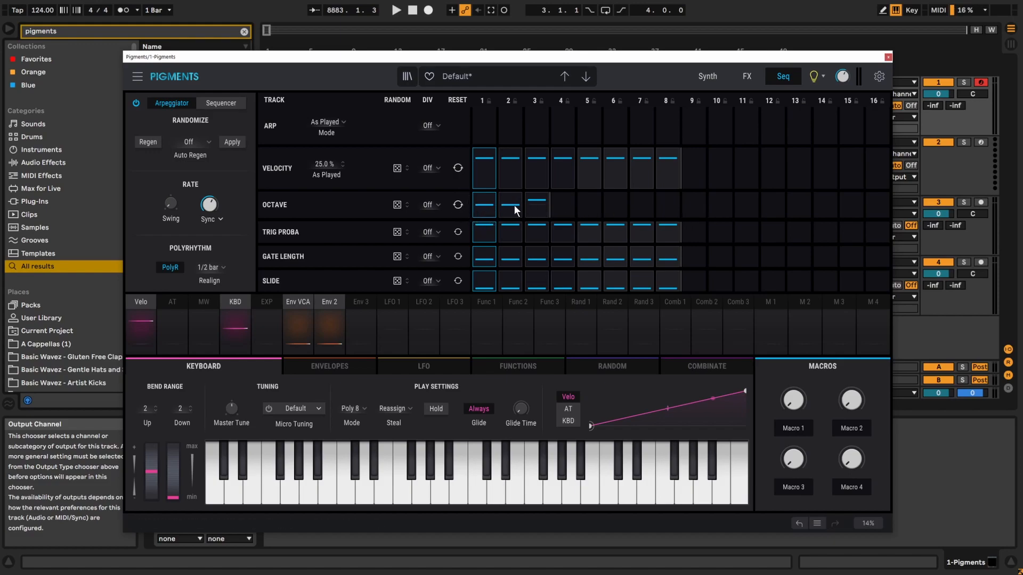
# Reset all steps of the Octave track to their default value.
pyautogui.moveTo(533, 198)
pyautogui.mouseDown()
pyautogui.moveTo(535, 218)
pyautogui.moveTo(535, 196)
pyautogui.moveTo(506, 217)
pyautogui.mouseUp()
pyautogui.click(459, 204)
pyautogui.moveTo(484, 213)
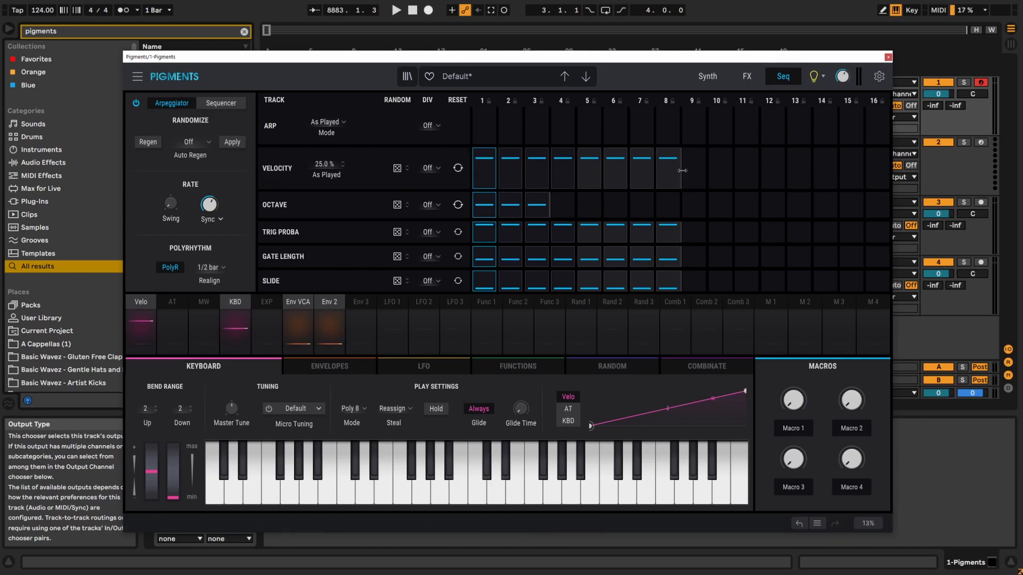
# Try different lengths for the Velocity track and disable PolyR.
pyautogui.moveTo(682, 170); pyautogui.dragTo(736, 174)
pyautogui.moveTo(605, 184); pyautogui.dragTo(578, 205)
pyautogui.click(171, 267)
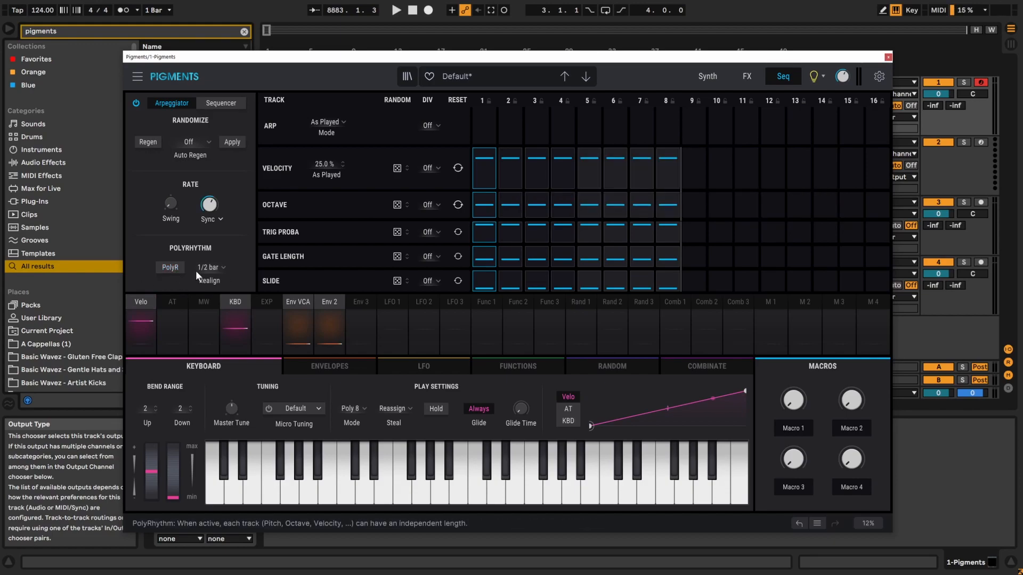
pyautogui.moveTo(681, 209)
pyautogui.mouseDown()
pyautogui.moveTo(874, 219)
pyautogui.moveTo(498, 213)
pyautogui.moveTo(707, 213)
pyautogui.moveTo(681, 214)
pyautogui.mouseUp()
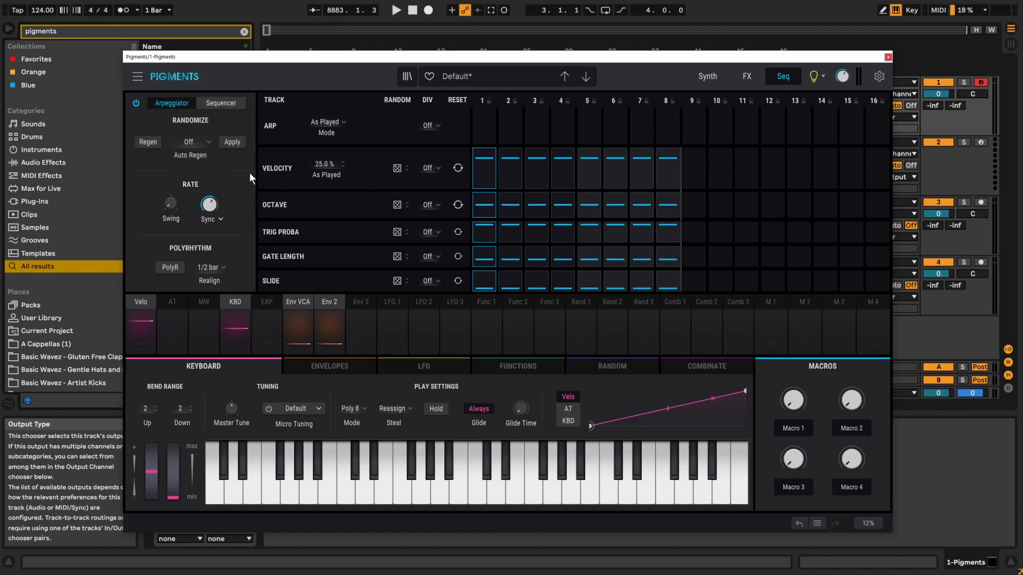
# Switch from the arpeggiator to the sequencer and set the Pitch track's scale to Natural Minor.
pyautogui.click(222, 103)
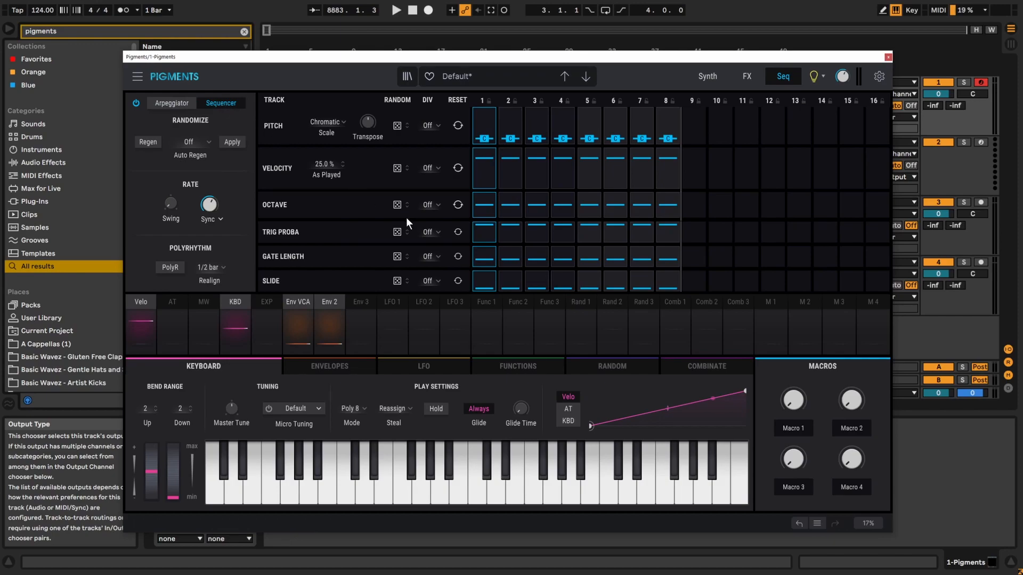
pyautogui.moveTo(402, 203)
pyautogui.moveTo(583, 152)
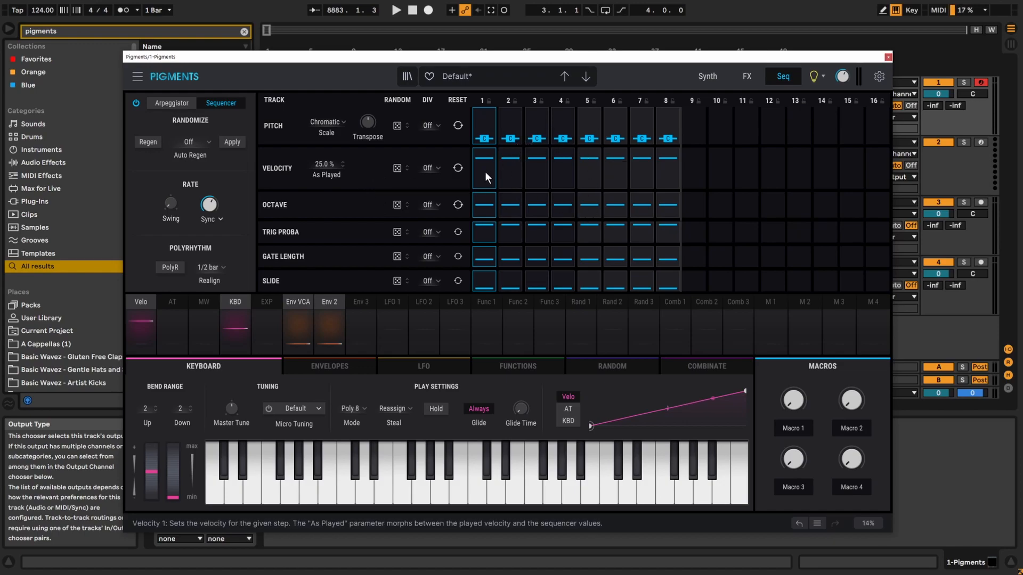
pyautogui.moveTo(494, 135)
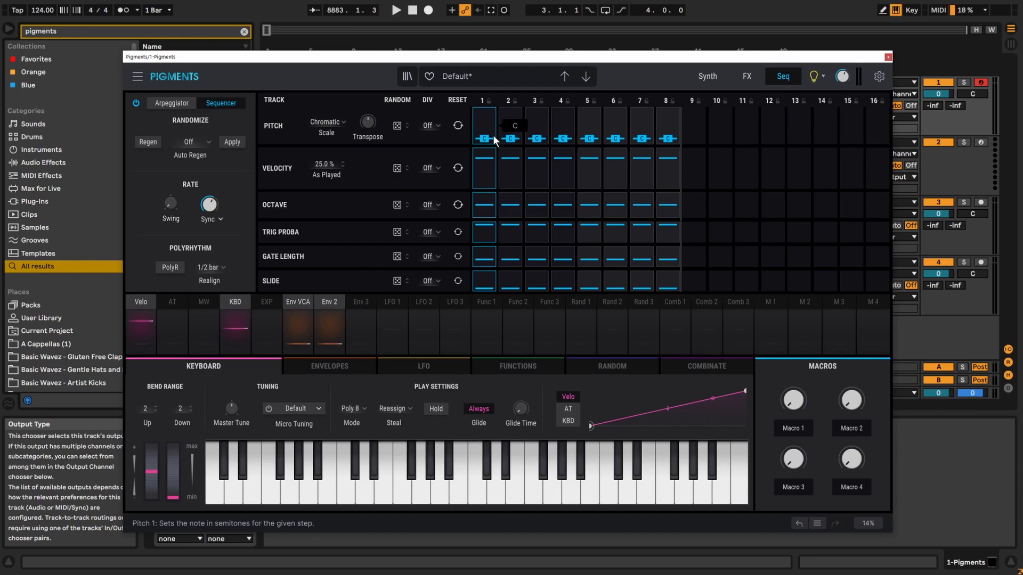
pyautogui.click(342, 124)
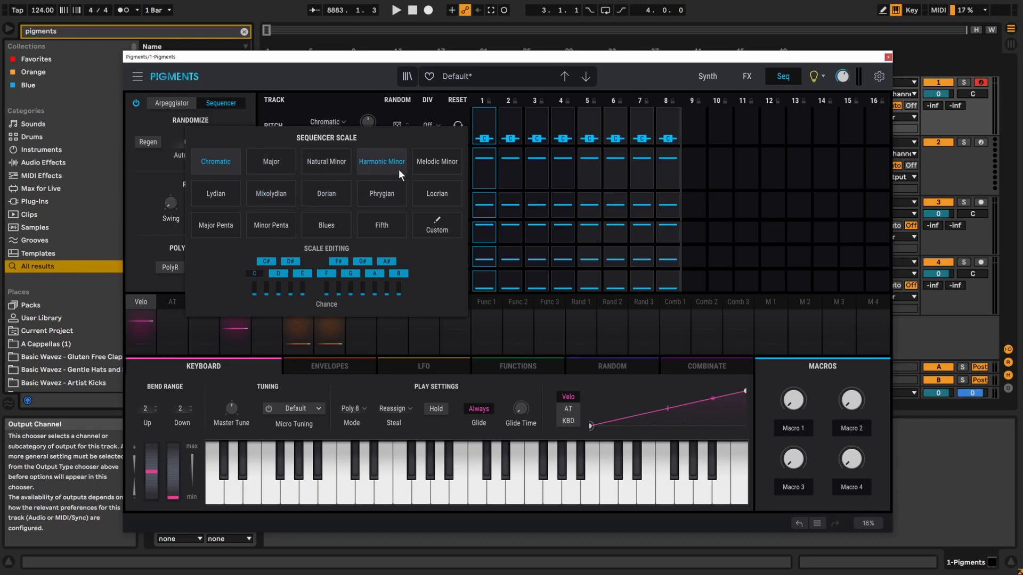
pyautogui.click(331, 163)
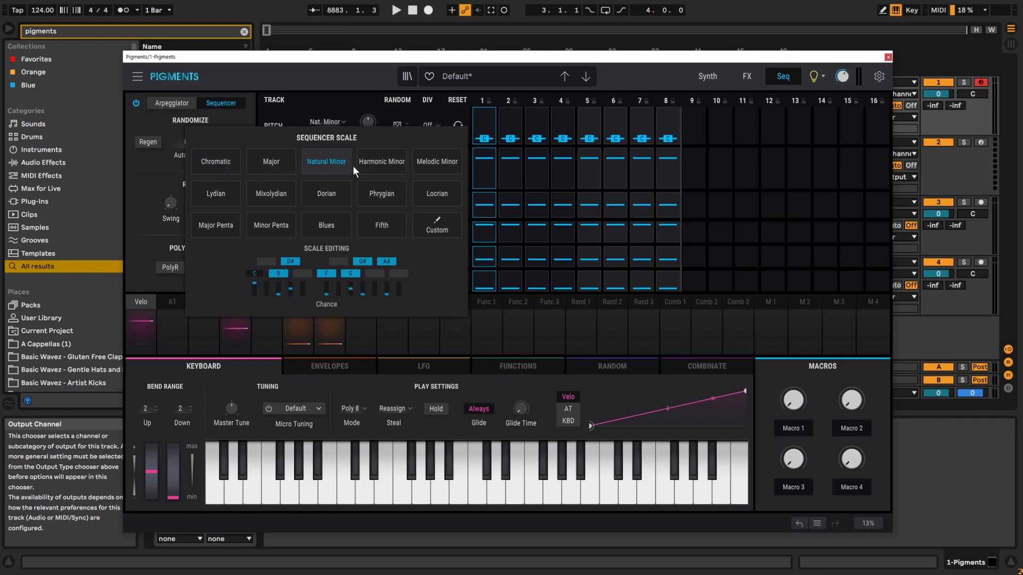
pyautogui.click(365, 106)
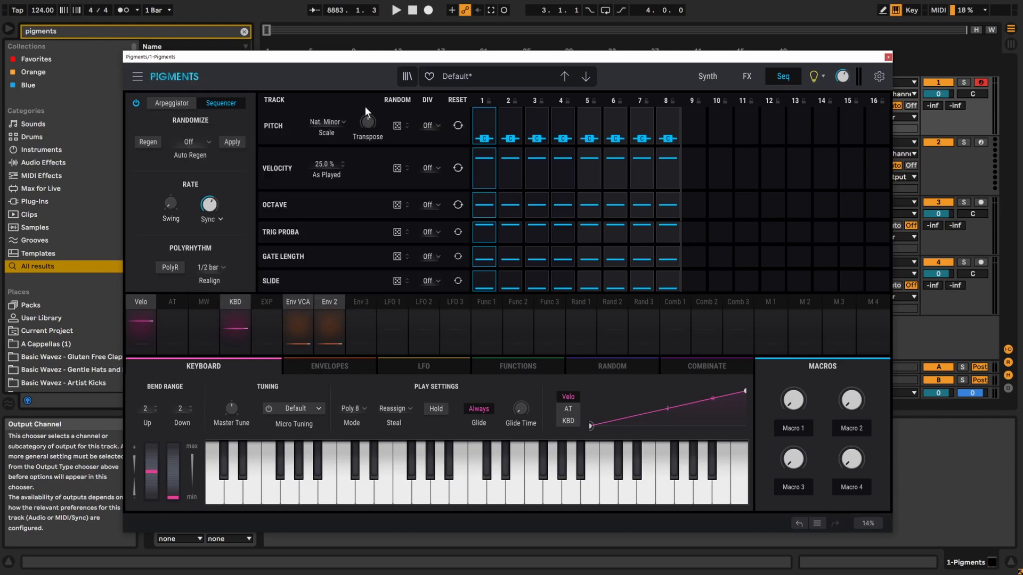
# Try different notes on step 2 of the Pitch track, set it to D#, and audition the sequence.
pyautogui.moveTo(507, 138)
pyautogui.mouseDown()
pyautogui.moveTo(510, 100)
pyautogui.moveTo(504, 140)
pyautogui.mouseUp()
pyautogui.click(510, 137)
pyautogui.moveTo(510, 137); pyautogui.dragTo(512, 136)
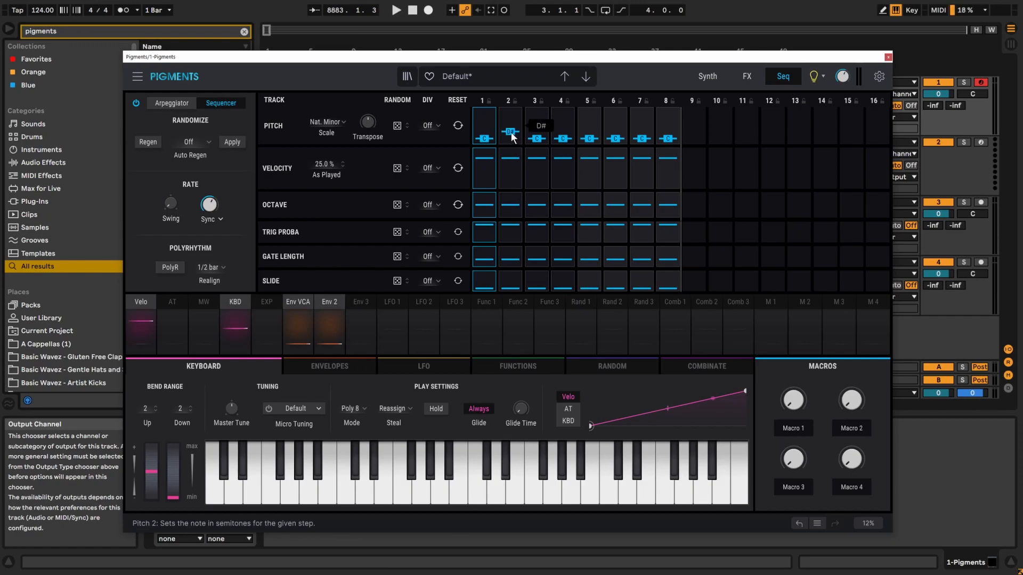
pyautogui.moveTo(511, 127); pyautogui.dragTo(509, 145)
pyautogui.moveTo(513, 146); pyautogui.dragTo(513, 133)
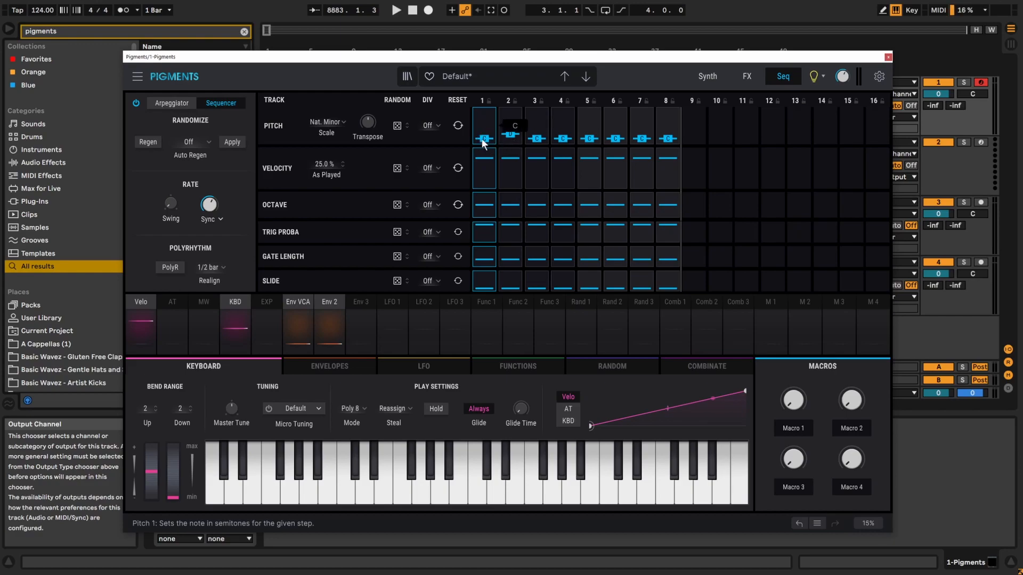
pyautogui.moveTo(510, 134); pyautogui.dragTo(509, 152)
pyautogui.click(436, 485)
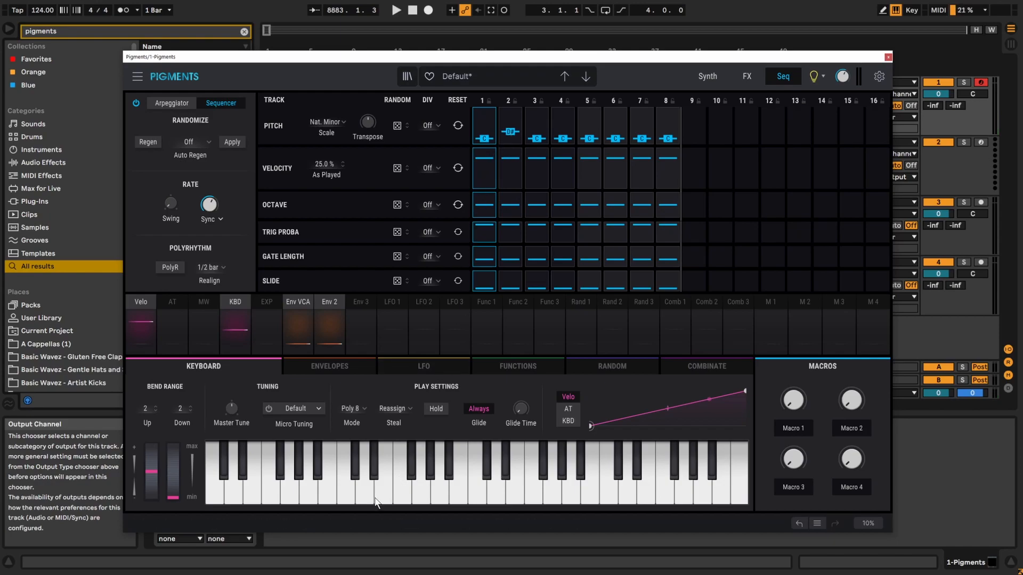
pyautogui.click(346, 497)
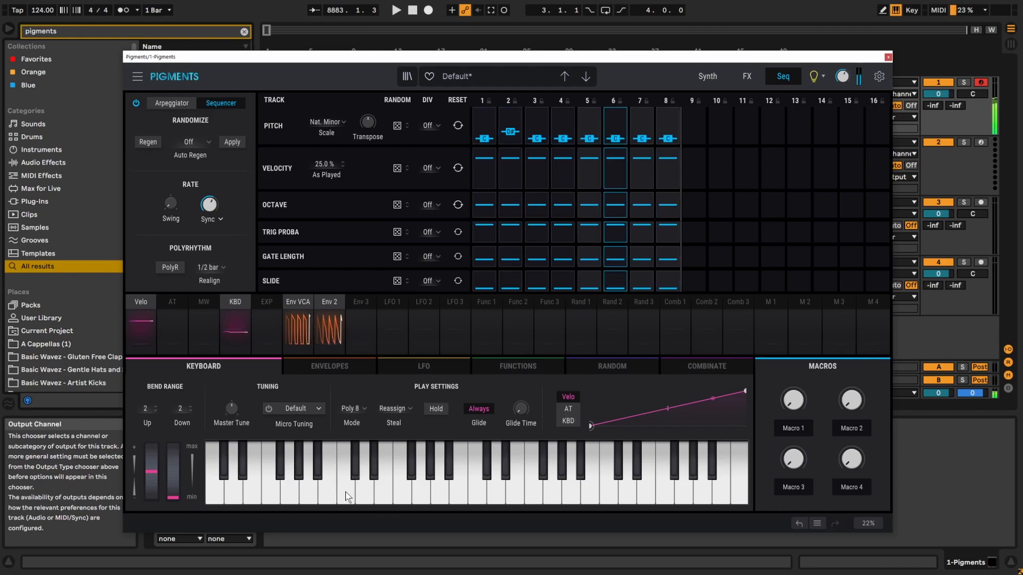
pyautogui.click(442, 493)
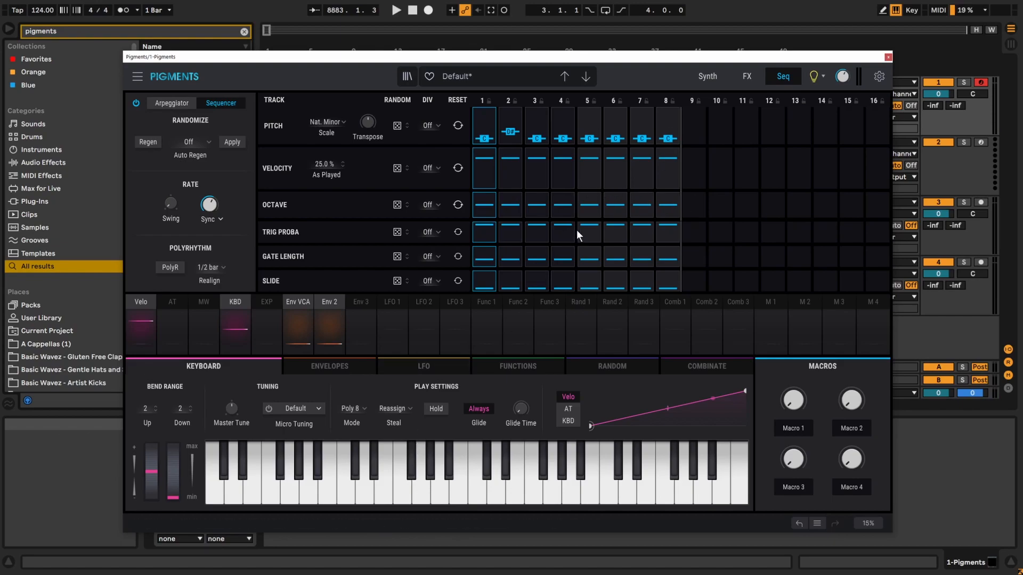
# Set the pitches of steps 3 to 8 to G, D#, A#, G, D and D#, and raise the Pitch track's Transpose.
pyautogui.moveTo(537, 138)
pyautogui.mouseDown()
pyautogui.moveTo(539, 123)
pyautogui.moveTo(560, 135)
pyautogui.moveTo(595, 118)
pyautogui.moveTo(644, 137)
pyautogui.moveTo(669, 133)
pyautogui.mouseUp()
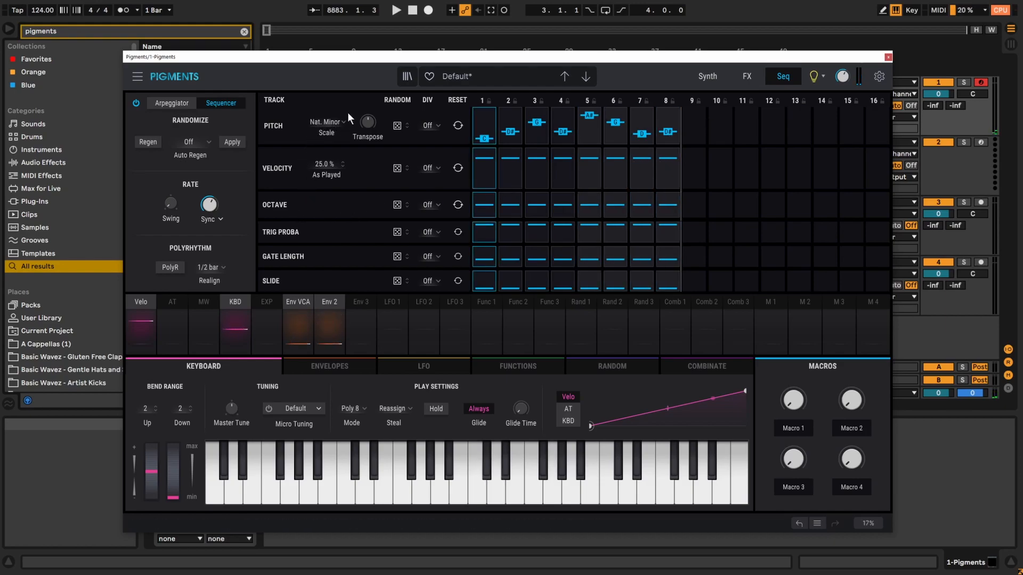
pyautogui.moveTo(366, 120)
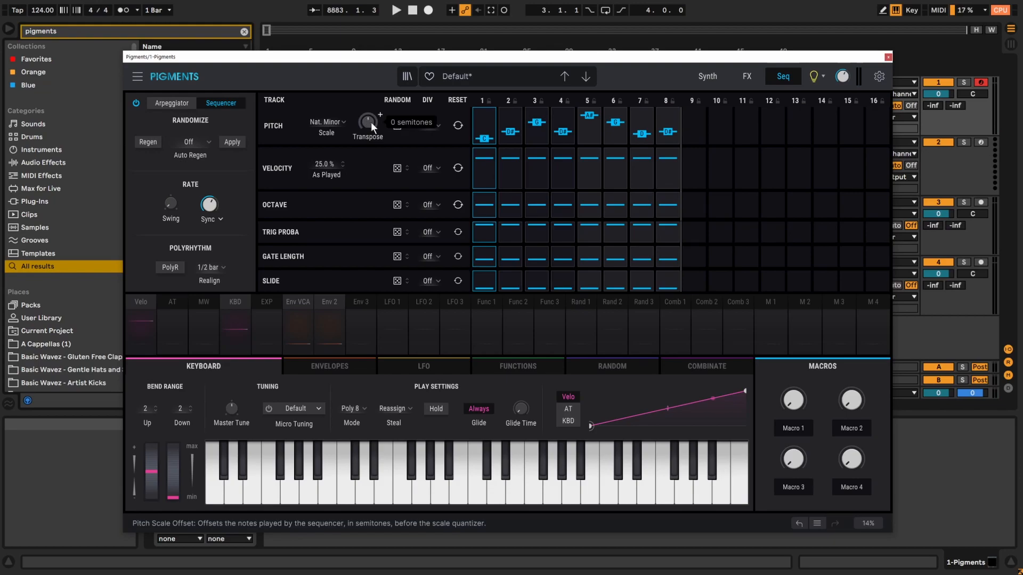
pyautogui.moveTo(367, 123); pyautogui.dragTo(370, 42)
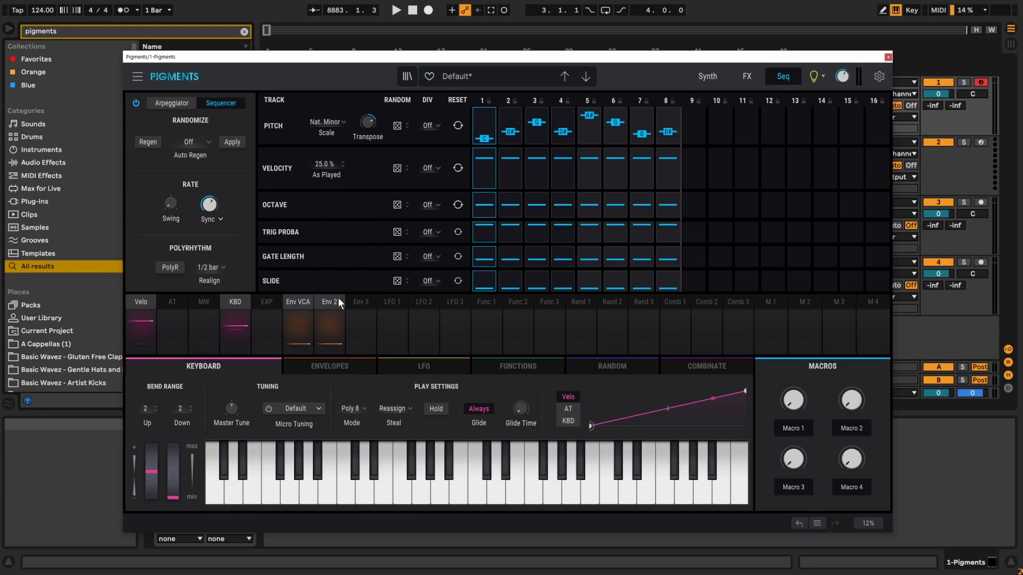
# Enable PolyR and give the Velocity track some randomization and a length of six steps.
pyautogui.click(175, 265)
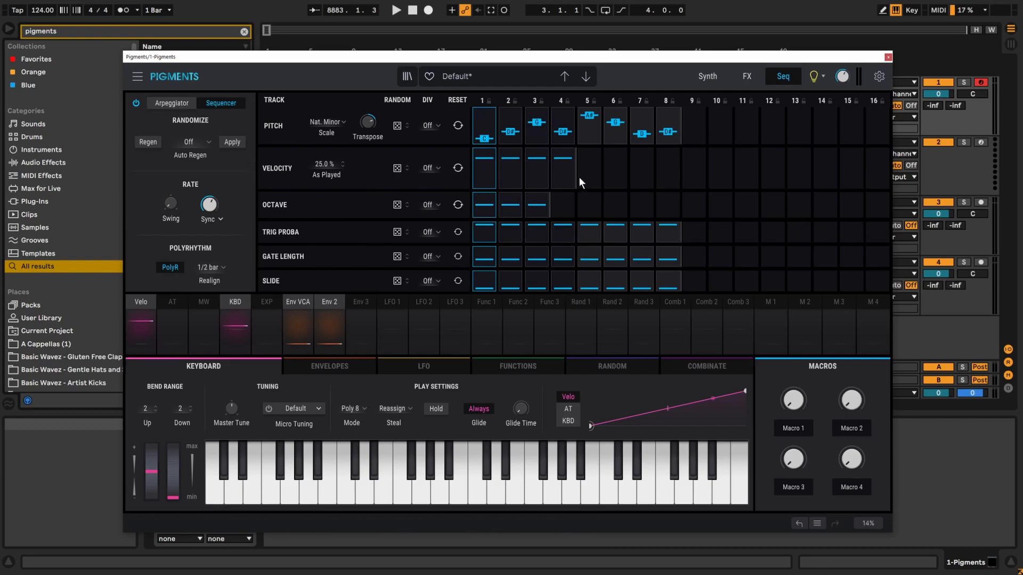
pyautogui.moveTo(575, 177); pyautogui.dragTo(681, 177)
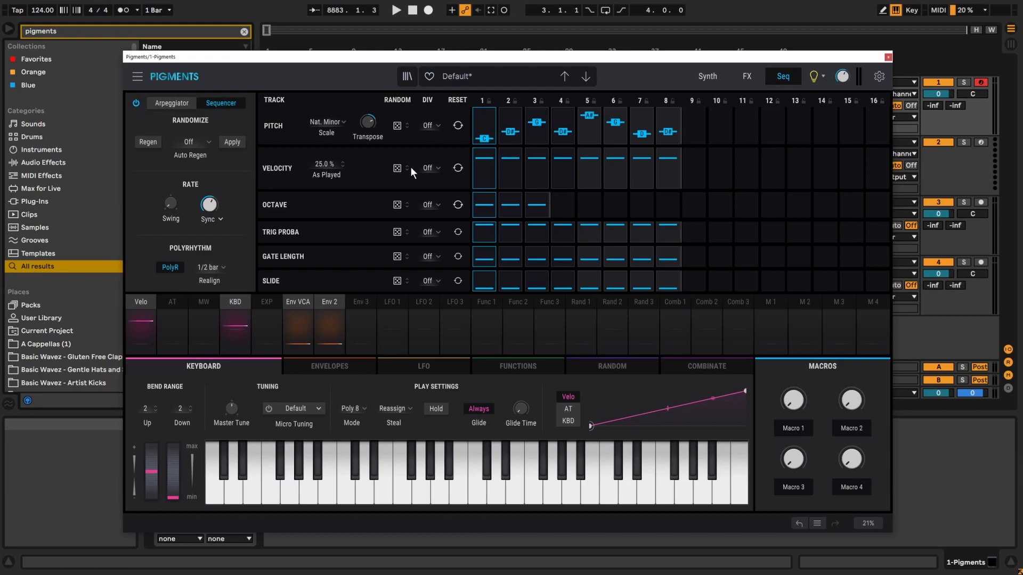
pyautogui.moveTo(407, 168); pyautogui.dragTo(407, 159)
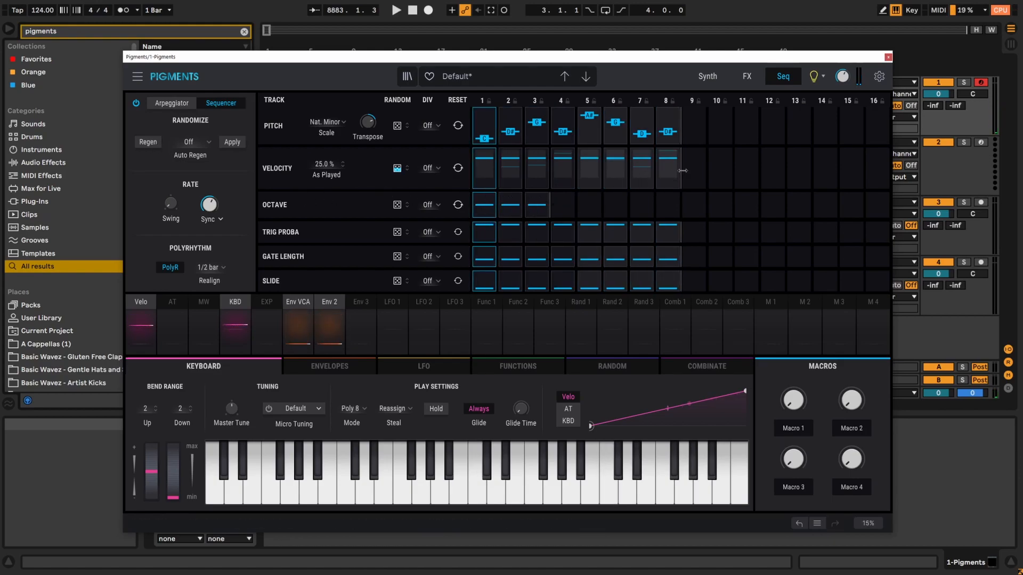
pyautogui.moveTo(681, 171); pyautogui.dragTo(630, 177)
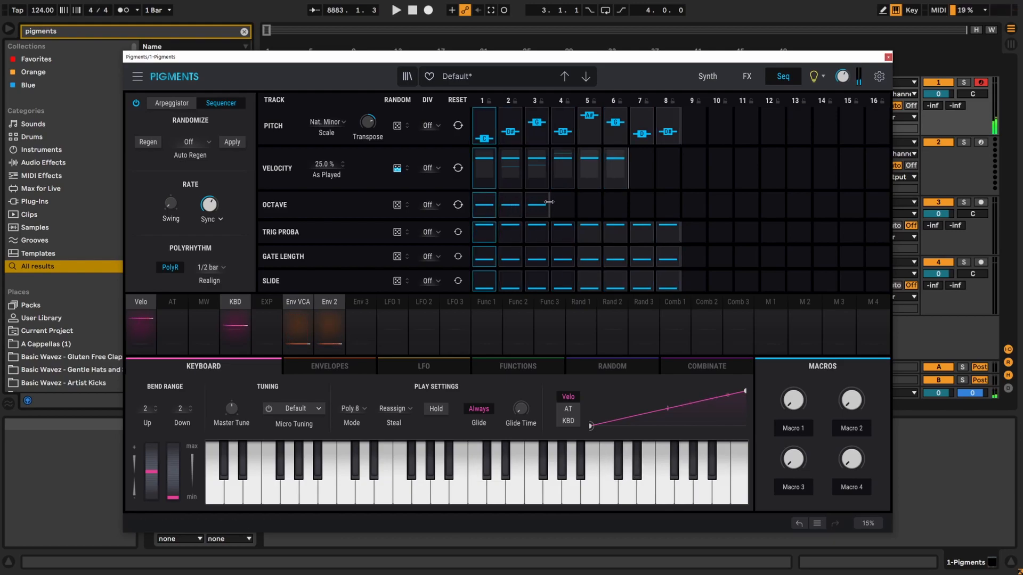
# Set the Octave track to five steps with step 5 lowered, and turn the polyrhythm Realign off.
pyautogui.moveTo(544, 205); pyautogui.dragTo(647, 205)
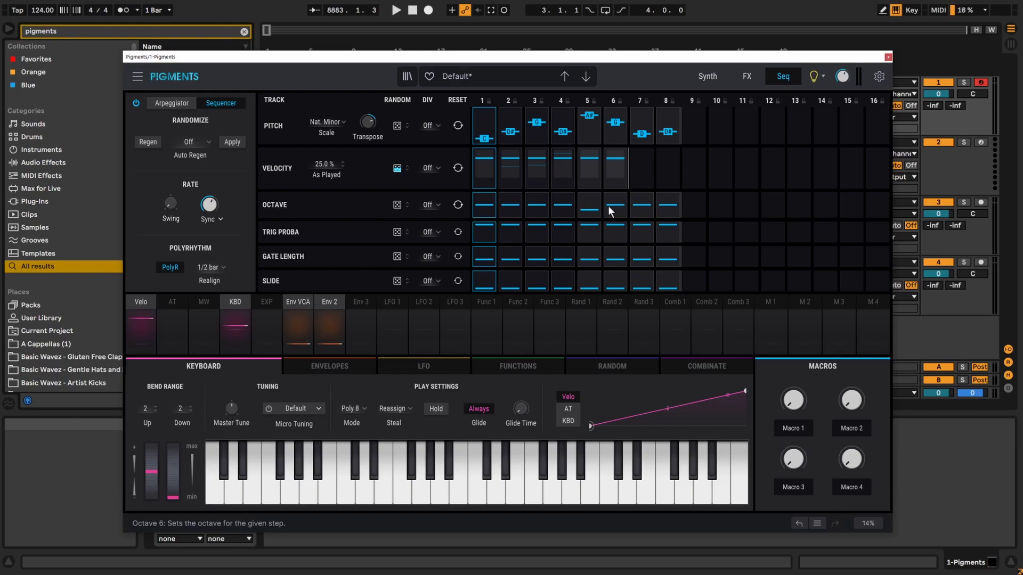
pyautogui.moveTo(677, 204); pyautogui.dragTo(618, 208)
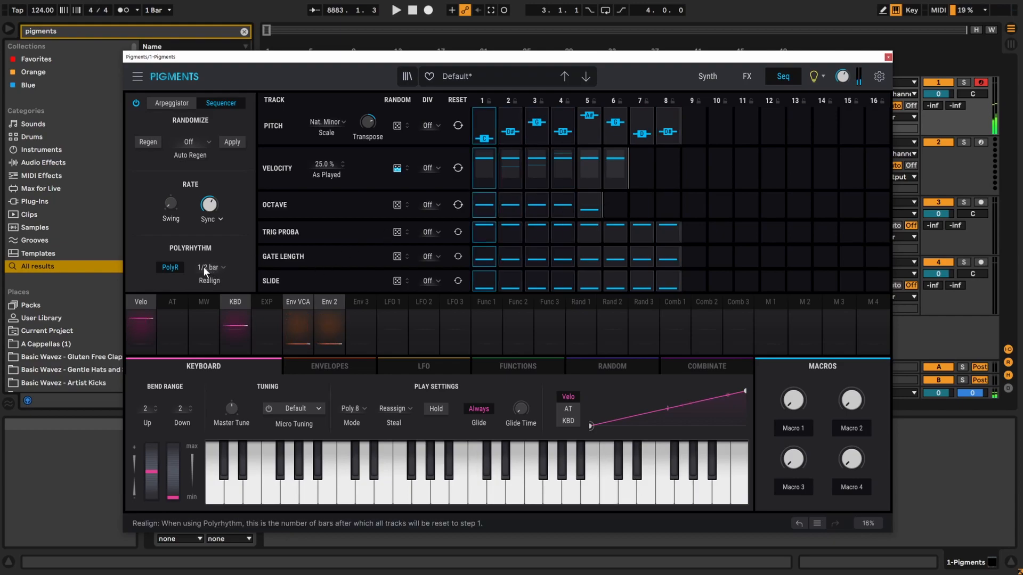
pyautogui.click(218, 267)
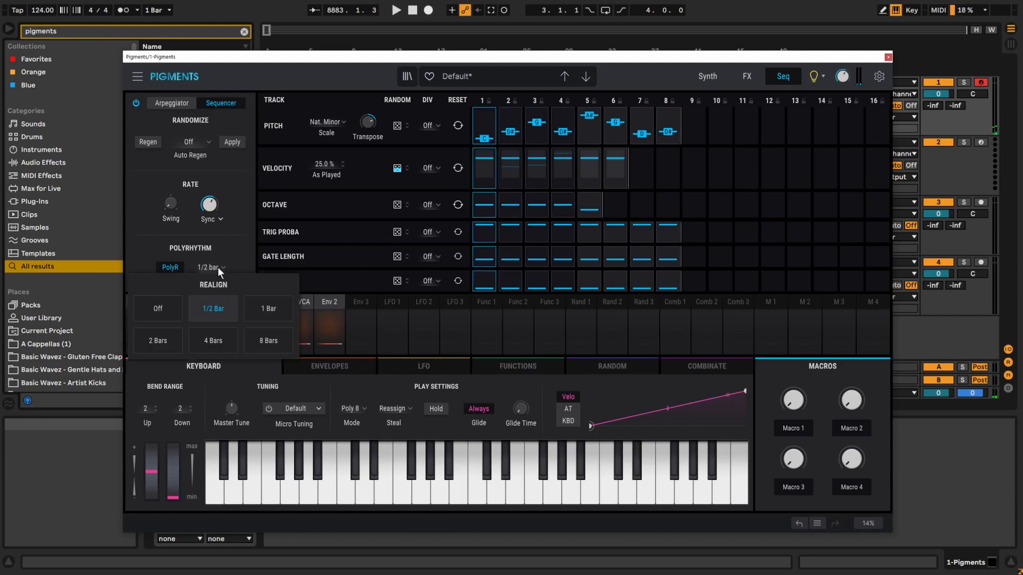
pyautogui.click(162, 311)
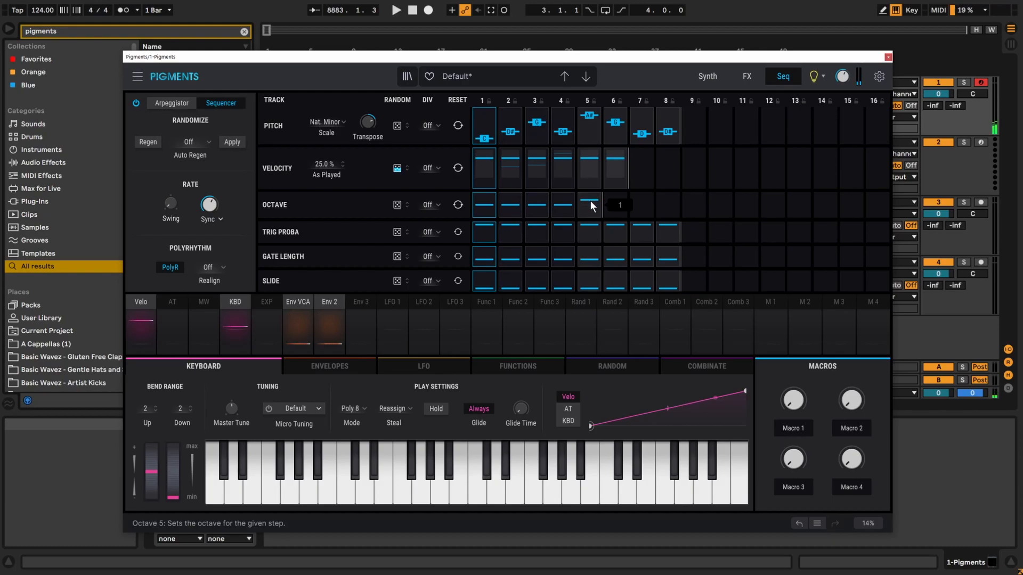
# Shorten the Octave track to three steps with step 3 at octave 1, and reset the Pitch track's Transpose.
pyautogui.moveTo(565, 207); pyautogui.dragTo(564, 201)
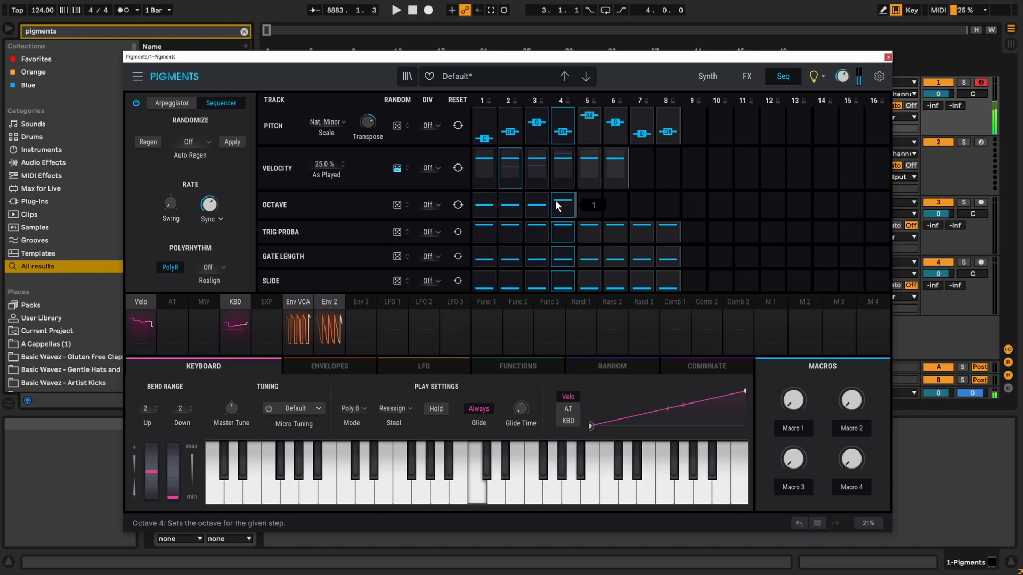
pyautogui.moveTo(538, 208); pyautogui.dragTo(539, 210)
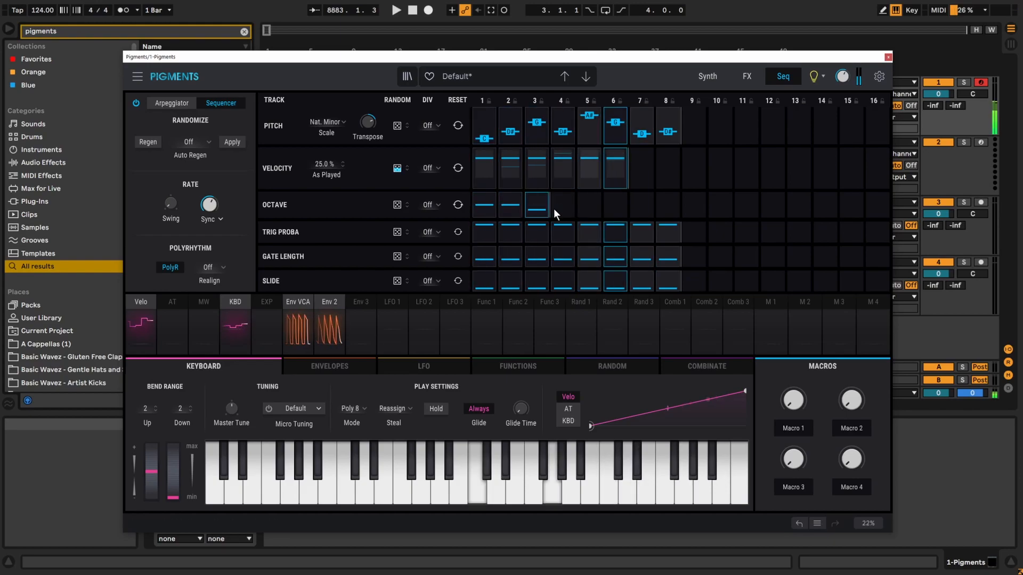
pyautogui.moveTo(538, 209)
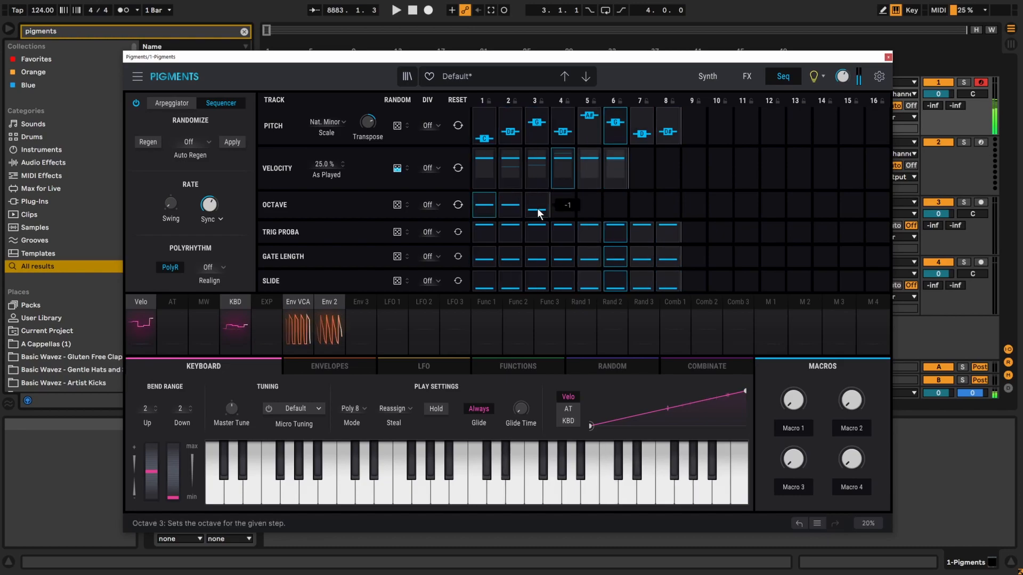
pyautogui.moveTo(536, 207); pyautogui.dragTo(538, 200)
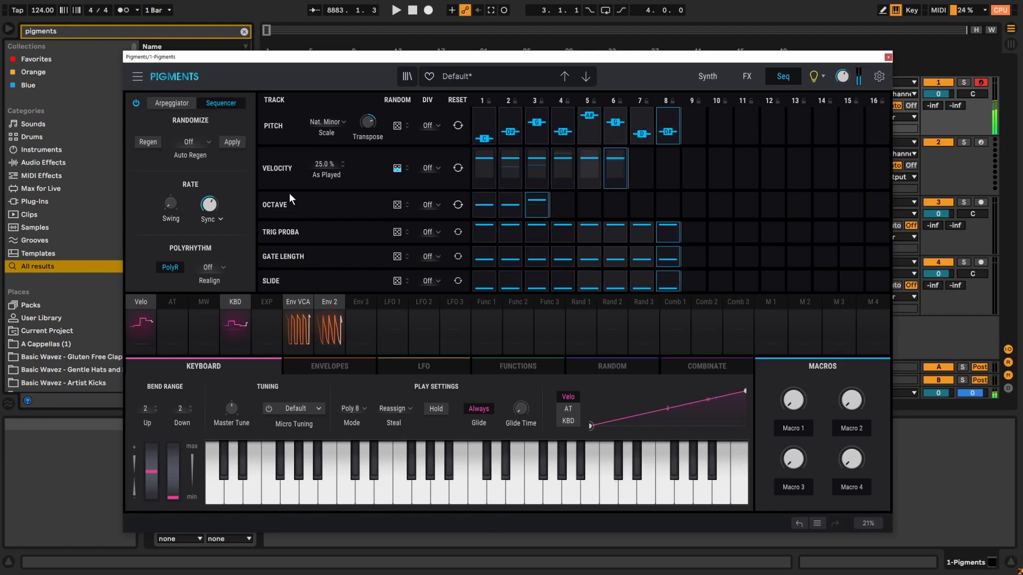
pyautogui.moveTo(368, 120)
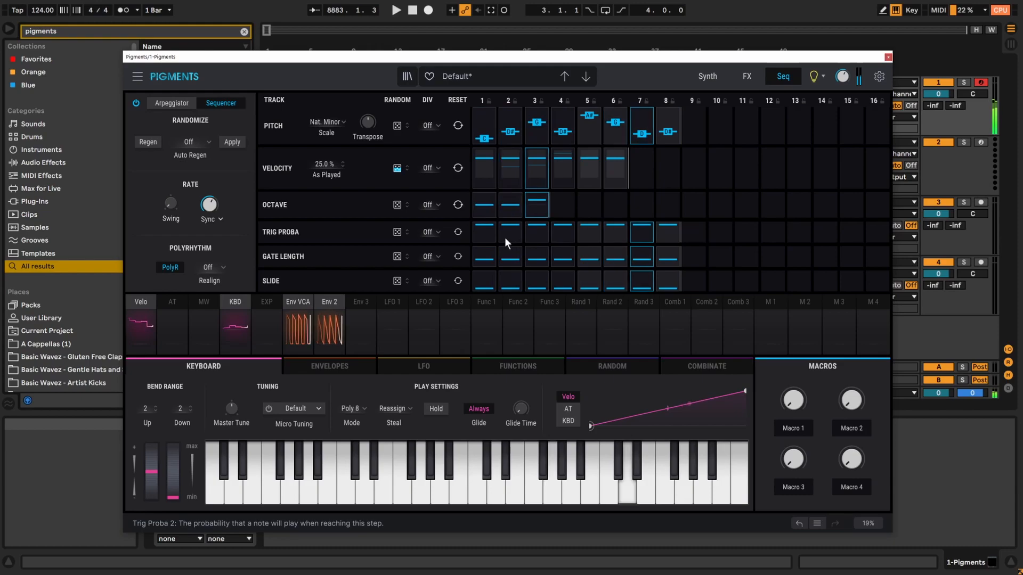
# Shorten the Trig Proba track to three steps, with step 1 at 0 % and step 3 at about mid-level.
pyautogui.moveTo(491, 226)
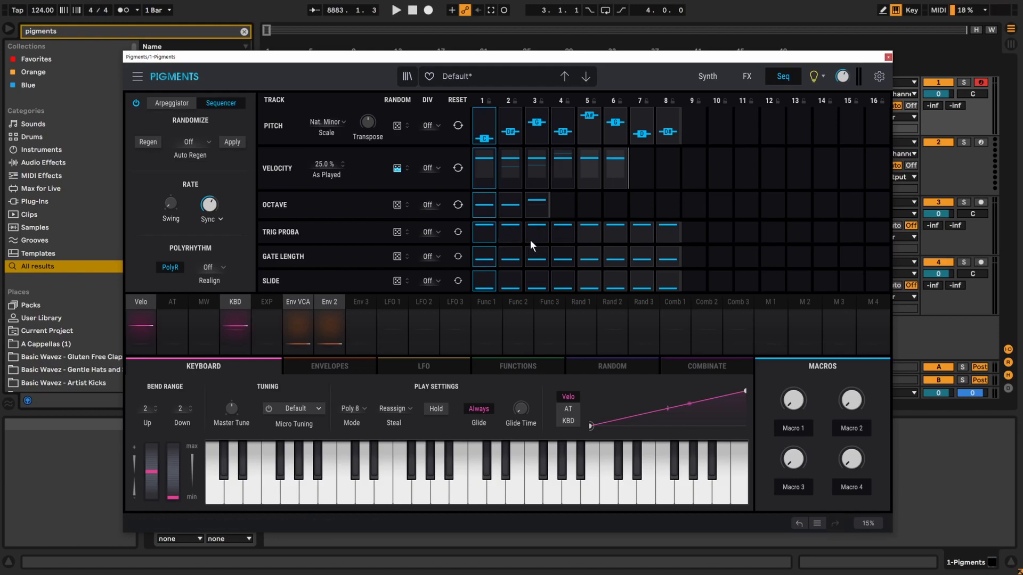
pyautogui.moveTo(512, 226); pyautogui.dragTo(509, 234)
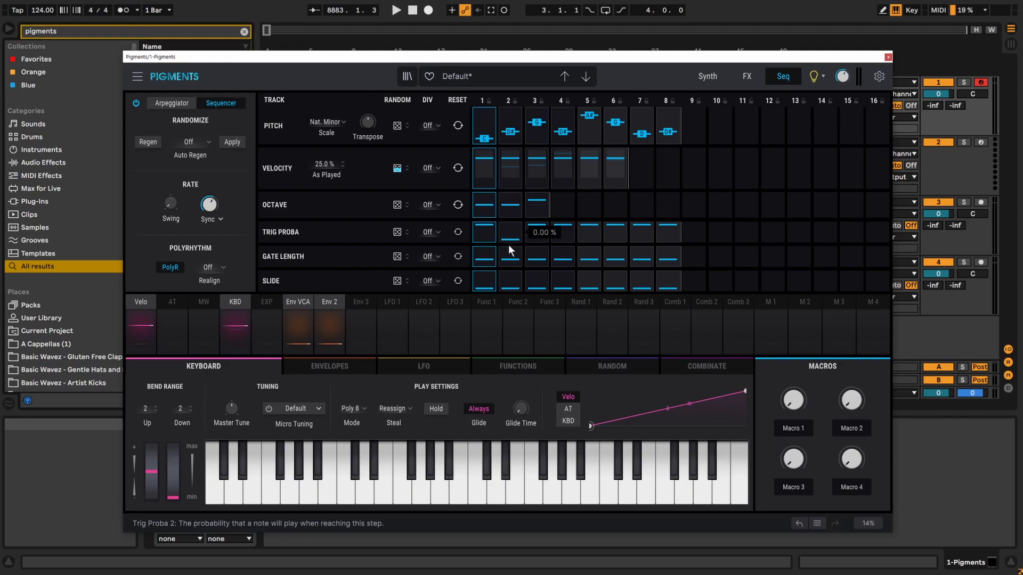
pyautogui.moveTo(512, 239)
pyautogui.mouseDown()
pyautogui.moveTo(519, 190)
pyautogui.moveTo(505, 227)
pyautogui.mouseUp()
pyautogui.moveTo(484, 225); pyautogui.dragTo(485, 256)
pyautogui.moveTo(543, 231); pyautogui.dragTo(547, 256)
pyautogui.moveTo(588, 229); pyautogui.dragTo(591, 256)
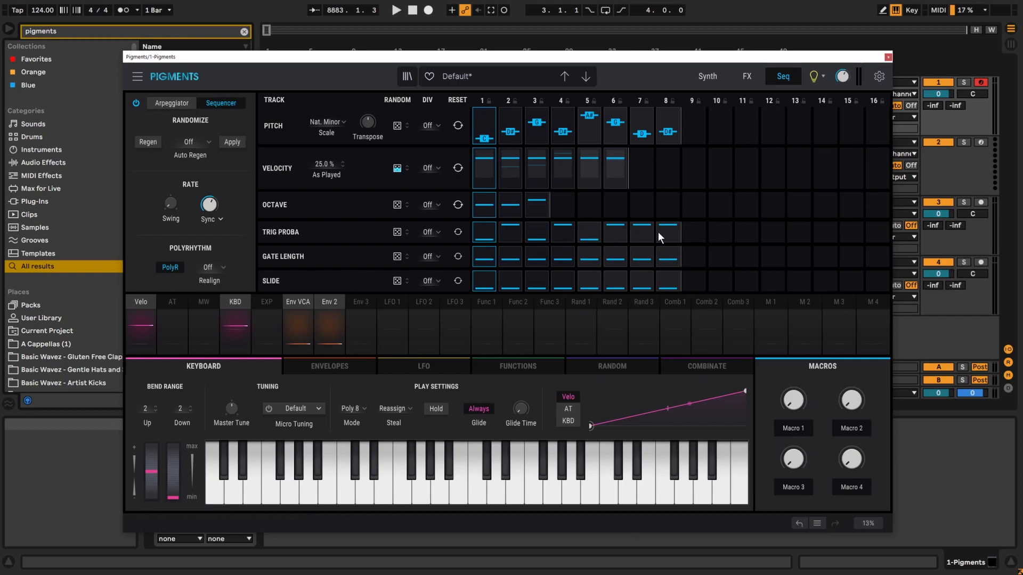
pyautogui.moveTo(667, 237); pyautogui.dragTo(527, 238)
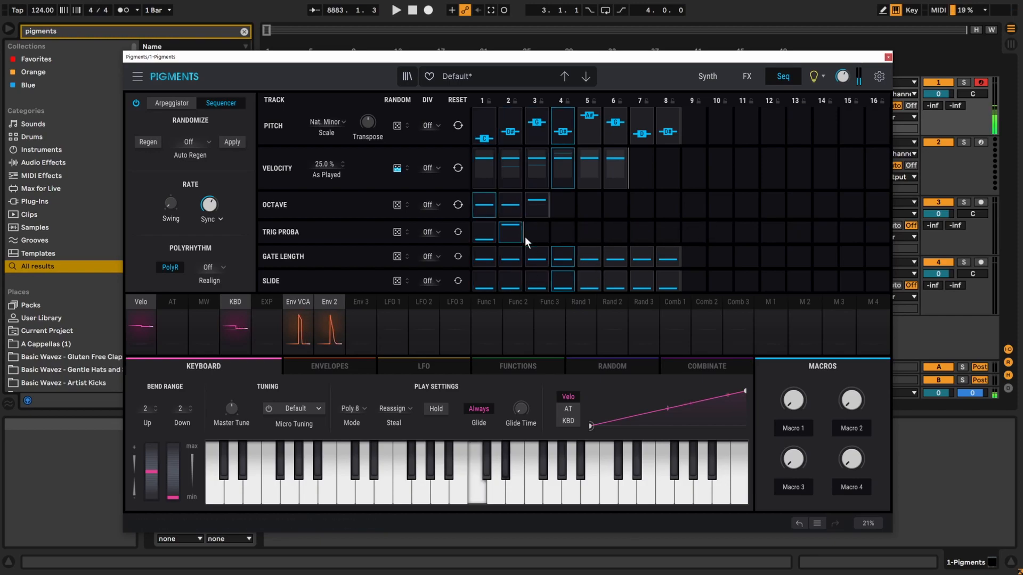
pyautogui.moveTo(522, 233)
pyautogui.mouseDown()
pyautogui.moveTo(552, 234)
pyautogui.moveTo(538, 232)
pyautogui.mouseUp()
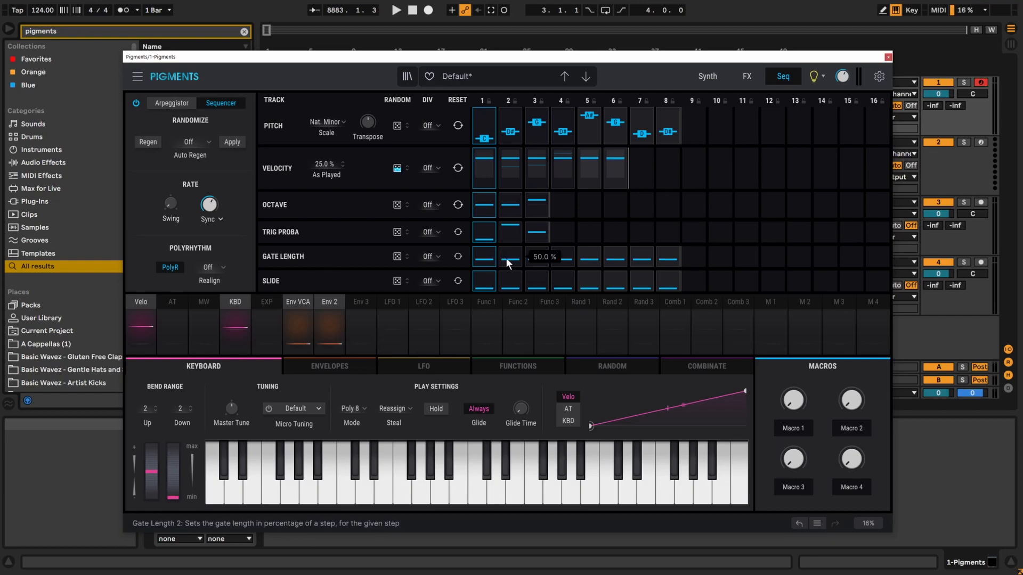
# Vary the gate lengths across the eight steps of the Gate Length track.
pyautogui.moveTo(506, 258); pyautogui.dragTo(667, 256)
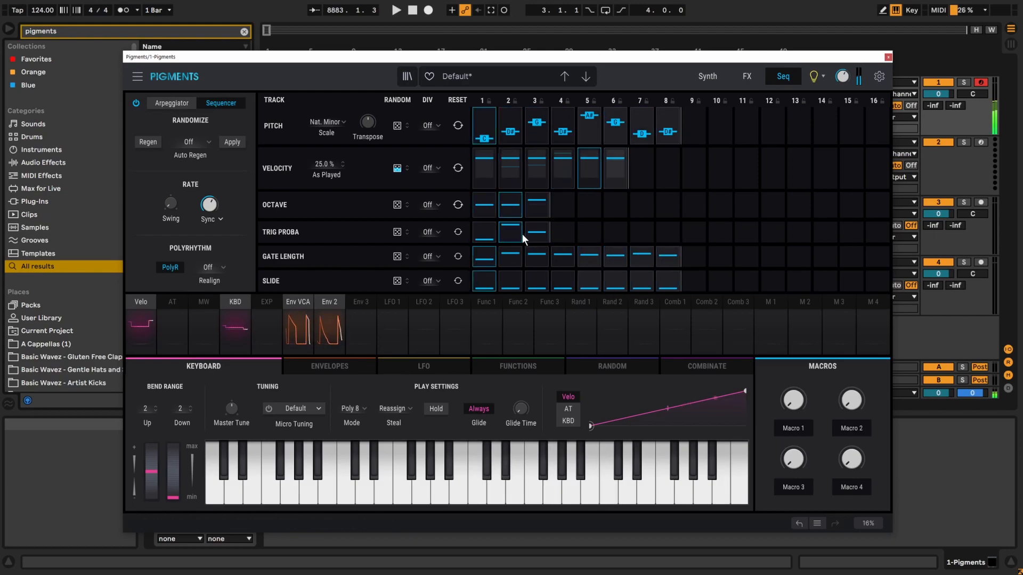
pyautogui.moveTo(484, 259)
pyautogui.mouseDown()
pyautogui.moveTo(491, 250)
pyautogui.moveTo(617, 257)
pyautogui.mouseUp()
pyautogui.moveTo(487, 255); pyautogui.dragTo(509, 257)
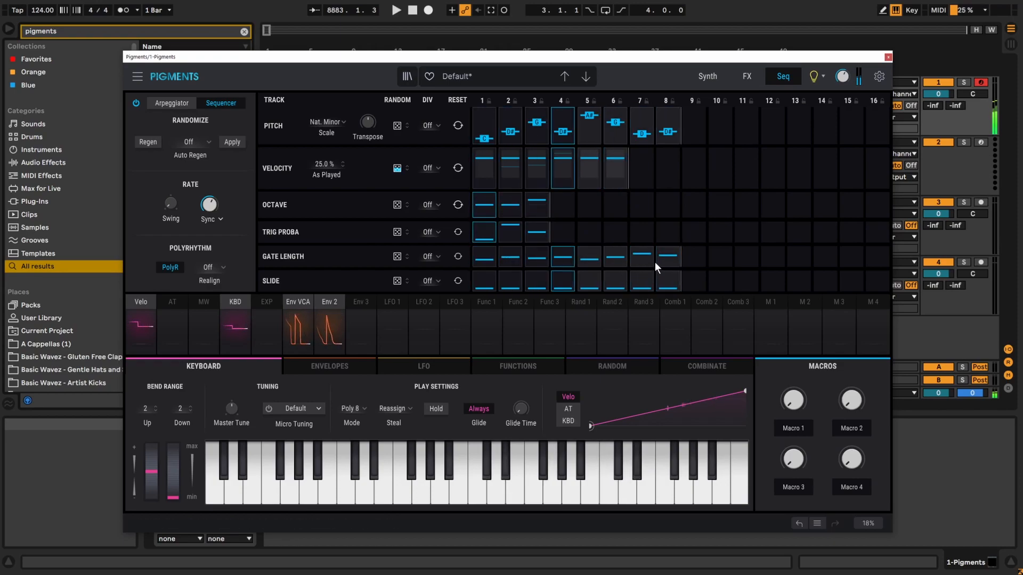
pyautogui.moveTo(648, 253); pyautogui.dragTo(667, 259)
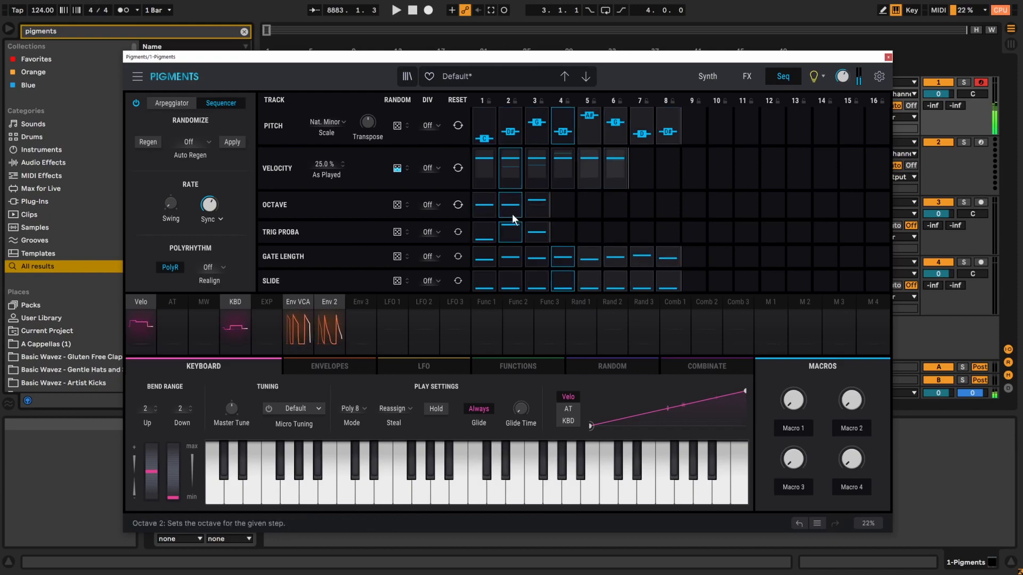
# Raise all three Trig Proba steps to the maximum and lengthen the gates of steps 3 to 5.
pyautogui.moveTo(537, 231)
pyautogui.mouseDown()
pyautogui.moveTo(536, 222)
pyautogui.moveTo(477, 212)
pyautogui.mouseUp()
pyautogui.moveTo(543, 258); pyautogui.dragTo(574, 252)
pyautogui.moveTo(587, 257); pyautogui.dragTo(586, 252)
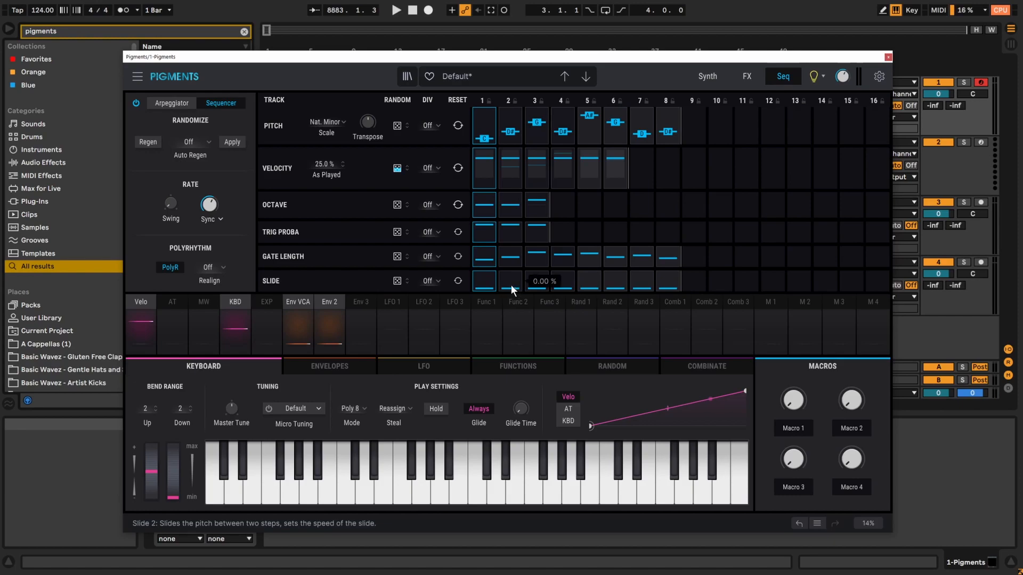
# Try different slide amounts on steps 2, 4, 7 and 8 of the Slide track, with step 4 at about 21.2 %.
pyautogui.moveTo(510, 285); pyautogui.dragTo(512, 266)
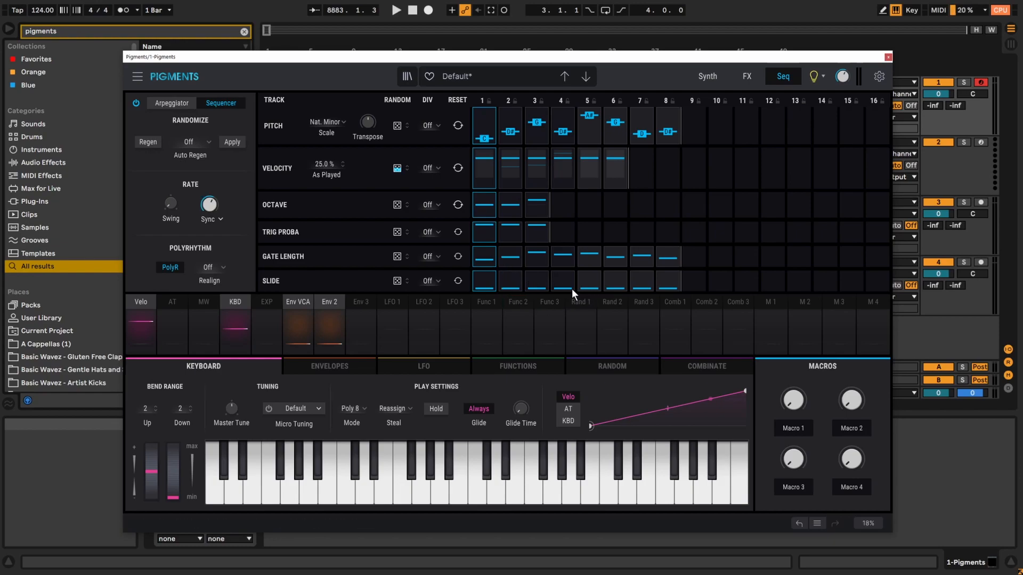
pyautogui.moveTo(566, 288); pyautogui.dragTo(568, 284)
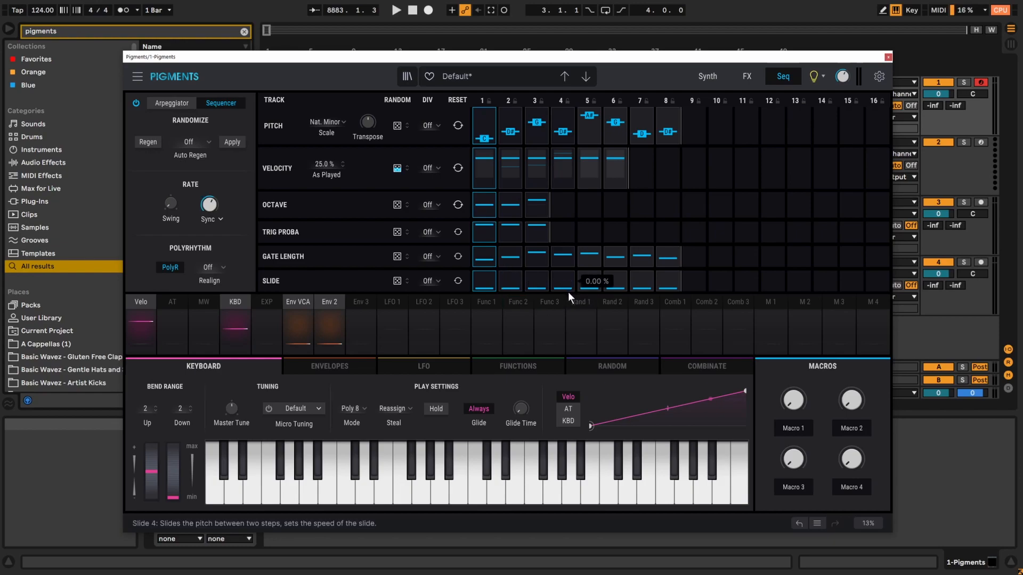
pyautogui.click(568, 286)
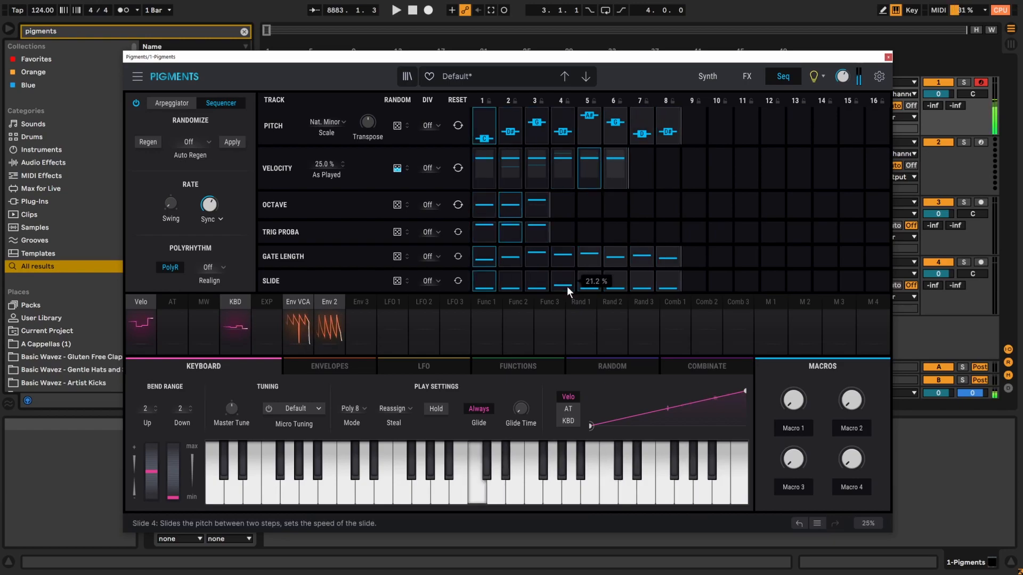
pyautogui.moveTo(567, 286); pyautogui.dragTo(567, 290)
pyautogui.moveTo(648, 290); pyautogui.dragTo(643, 290)
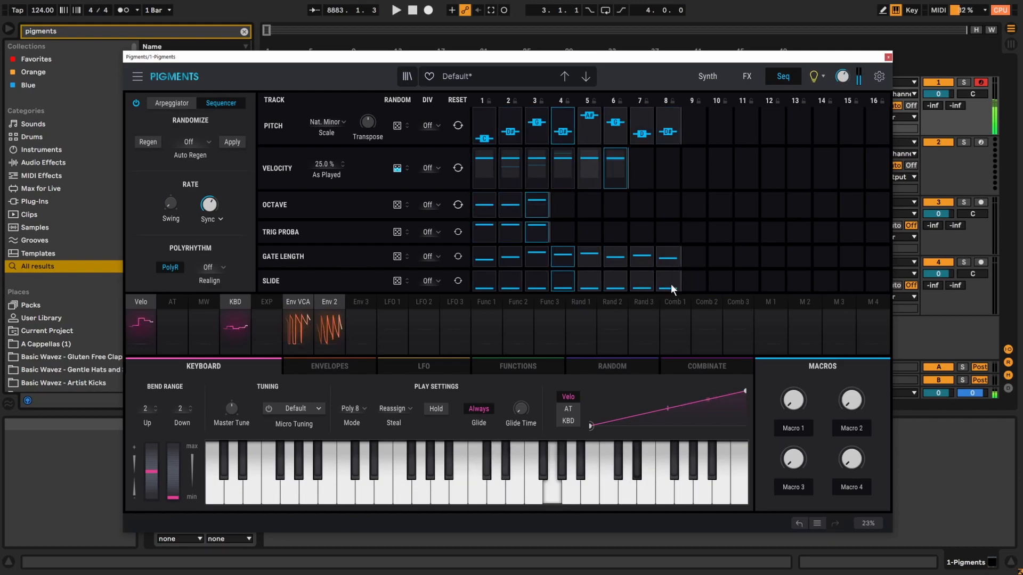
pyautogui.moveTo(673, 288); pyautogui.dragTo(669, 289)
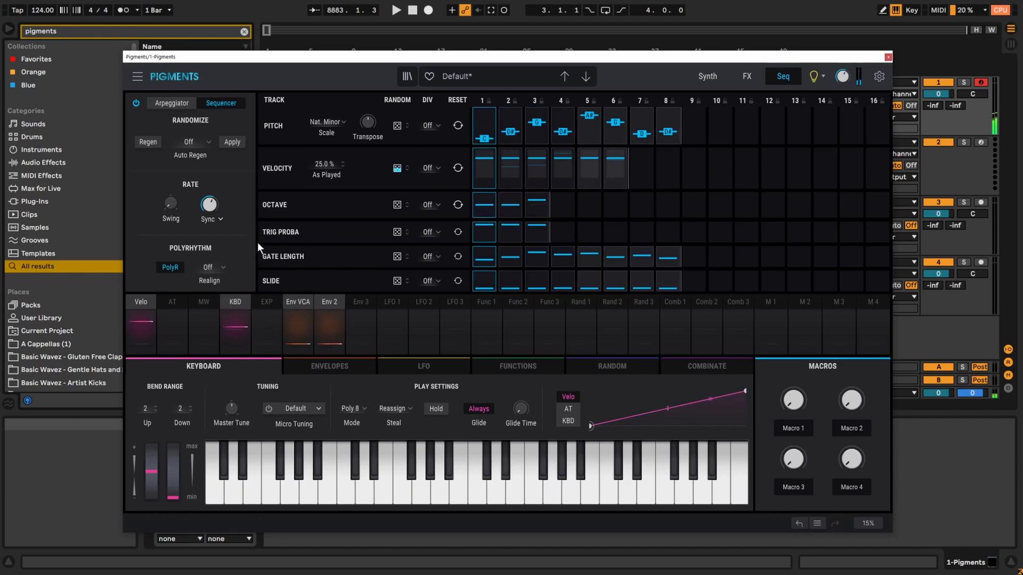
# Switch from the sequencer to the arpeggiator while Hold is on, and turn Hold off.
pyautogui.click(437, 408)
pyautogui.click(186, 101)
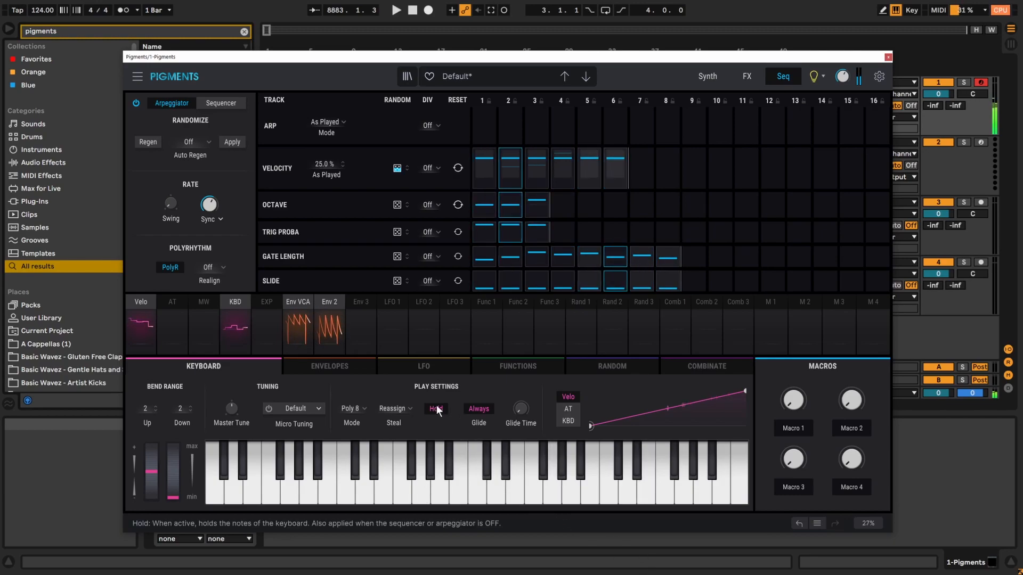
pyautogui.click(442, 410)
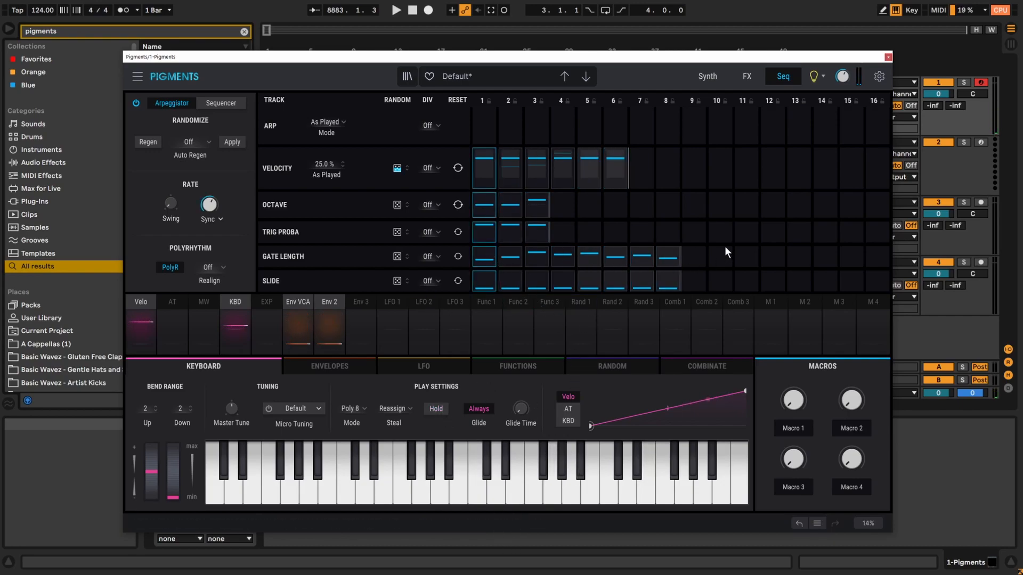
pyautogui.moveTo(397, 279)
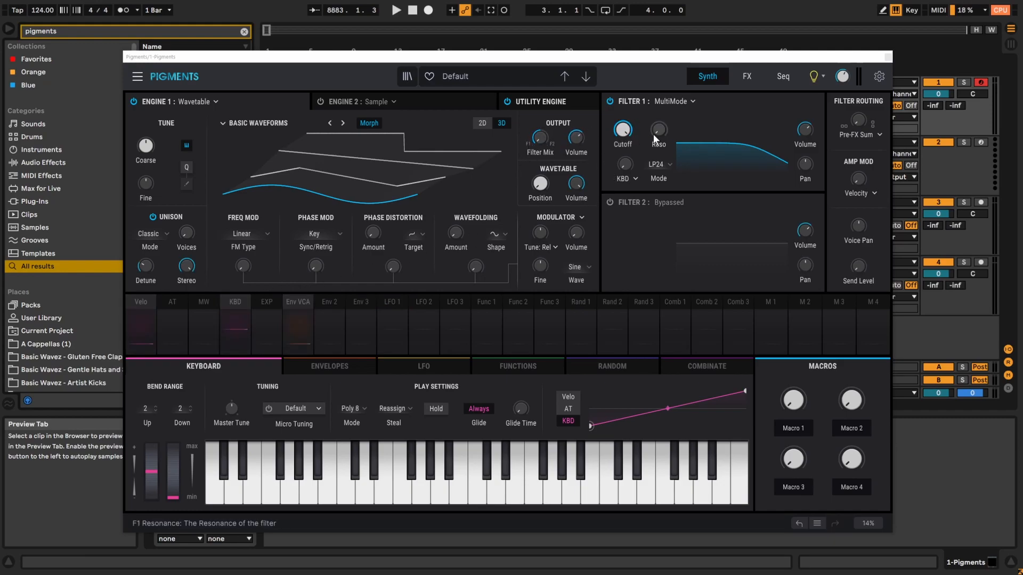
# Move the Basic Waveforms wavetable position to the sawtooth and lower Filter 1's cutoff.
pyautogui.moveTo(384, 188); pyautogui.dragTo(385, 161)
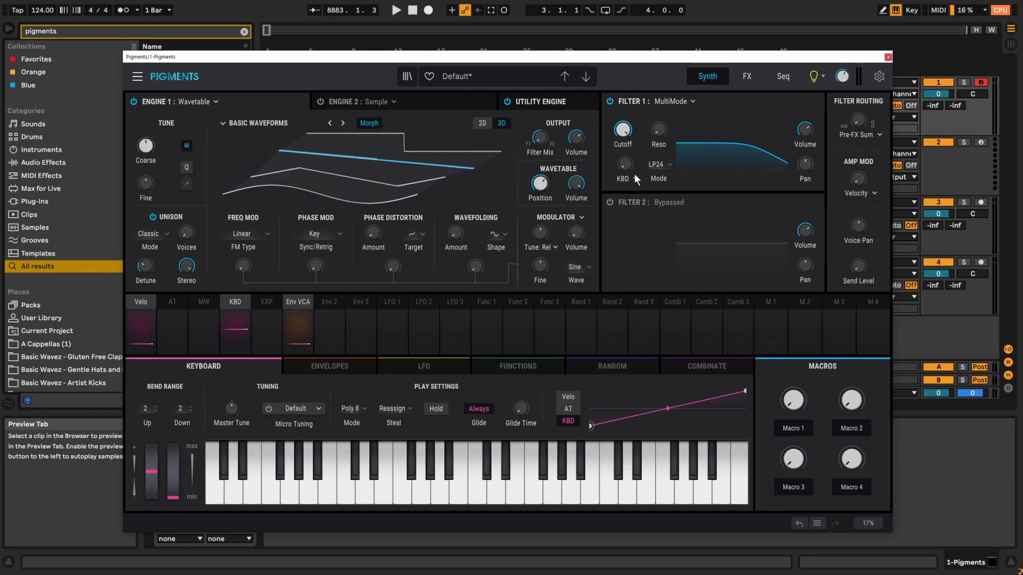
pyautogui.moveTo(625, 133); pyautogui.dragTo(624, 166)
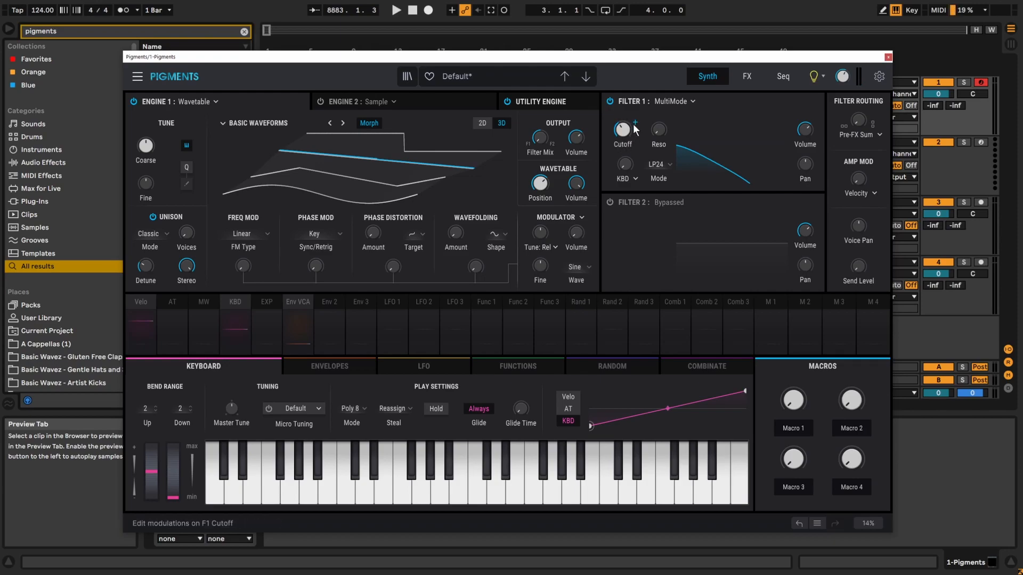
# Modulate Filter 1's cutoff with Env 2 by 0.63 and slightly lengthen Env 2's decay.
pyautogui.click(636, 124)
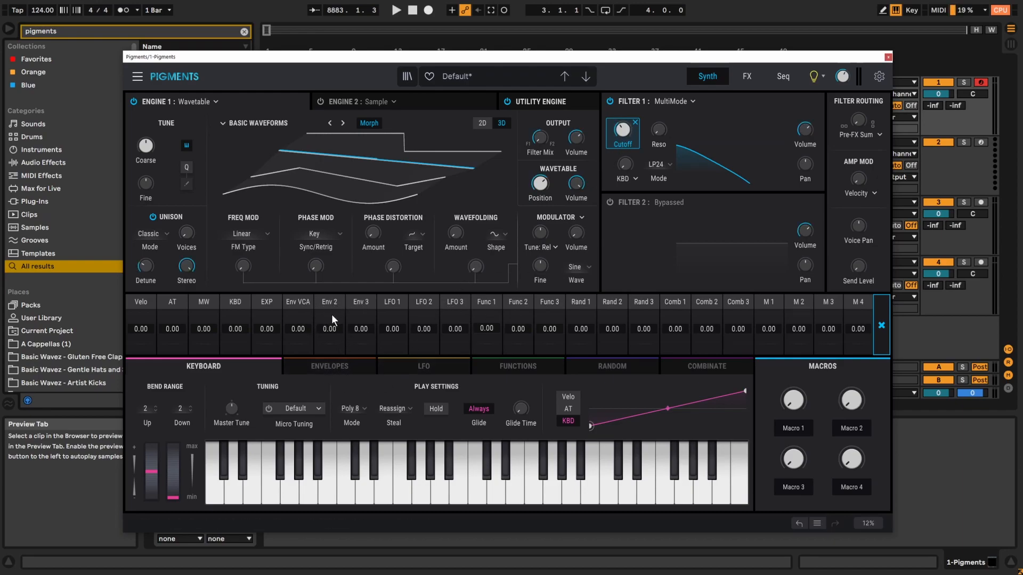
pyautogui.moveTo(330, 329); pyautogui.dragTo(329, 312)
pyautogui.click(351, 370)
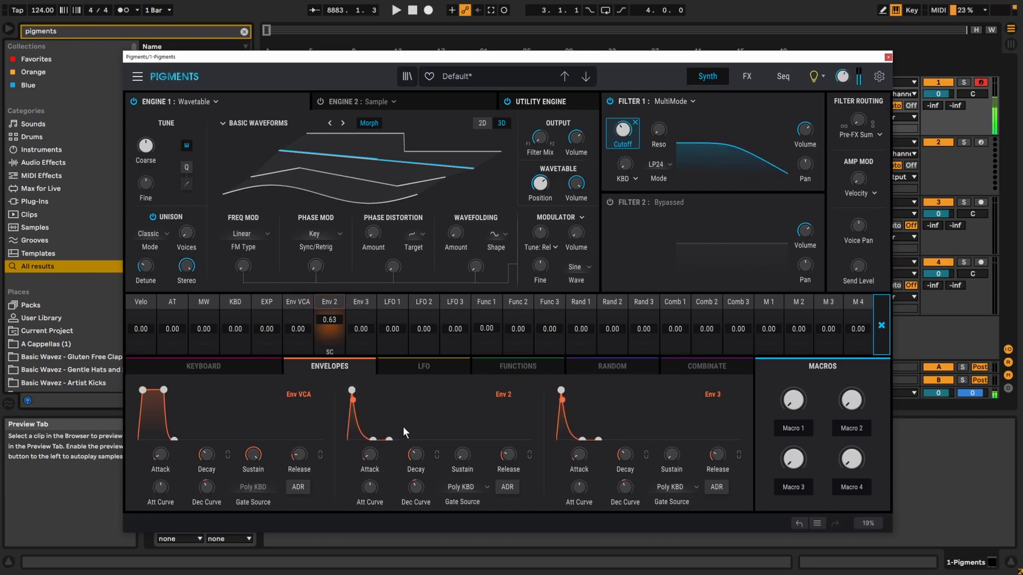
pyautogui.moveTo(413, 456)
pyautogui.mouseDown()
pyautogui.moveTo(414, 426)
pyautogui.moveTo(414, 456)
pyautogui.mouseUp()
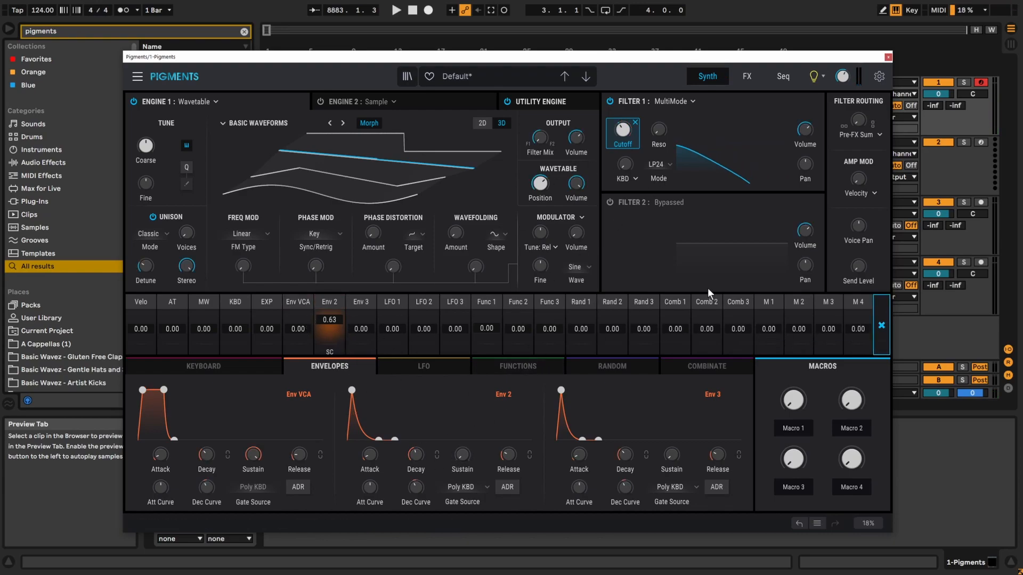
pyautogui.click(641, 265)
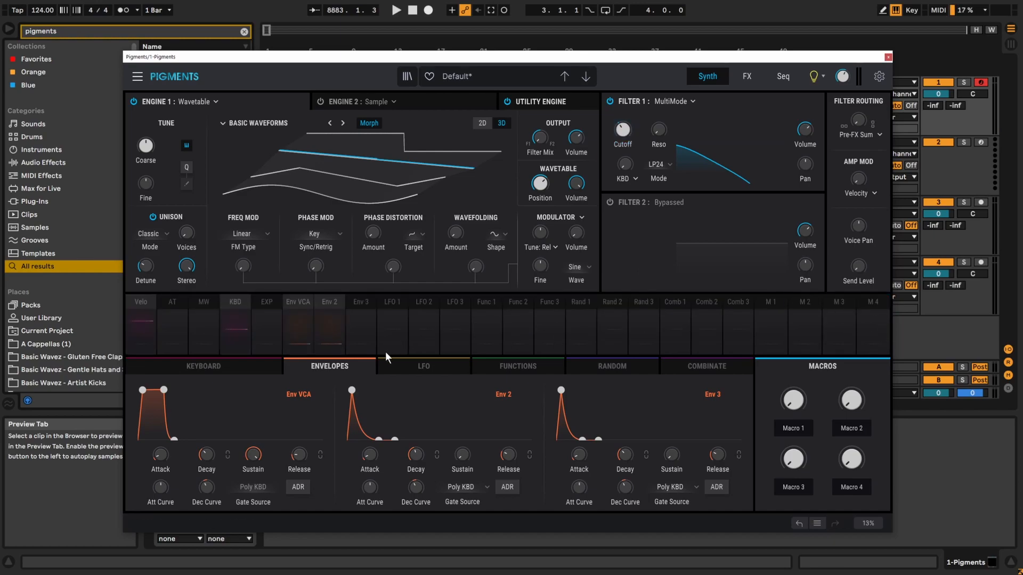
# Add Env 2 modulations to F1 Resonance (0.10), WT1 Position (0.13), Engine1 Volume (0.10) and WT1 Main Volume (-0.06).
pyautogui.click(329, 322)
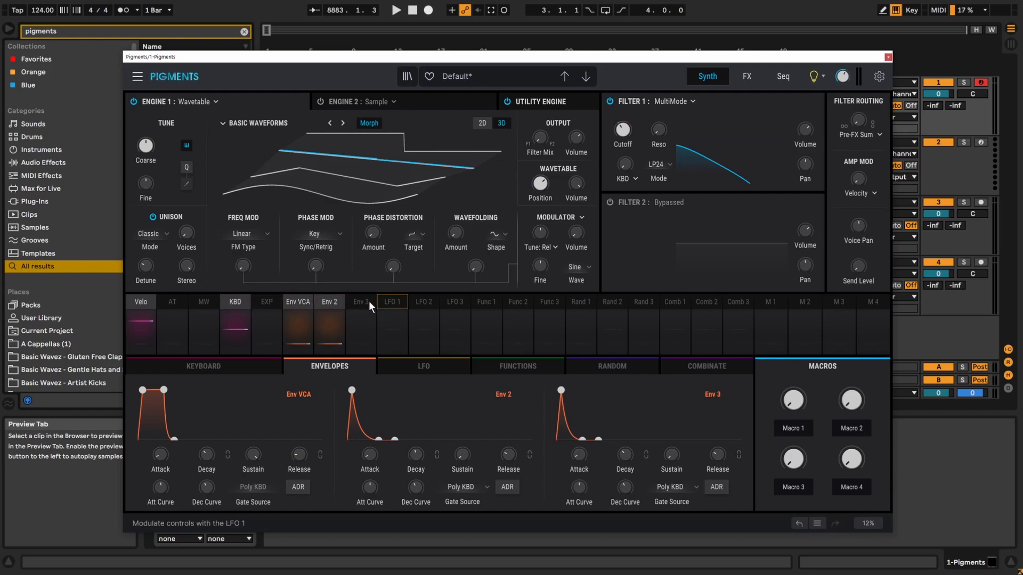
pyautogui.click(334, 302)
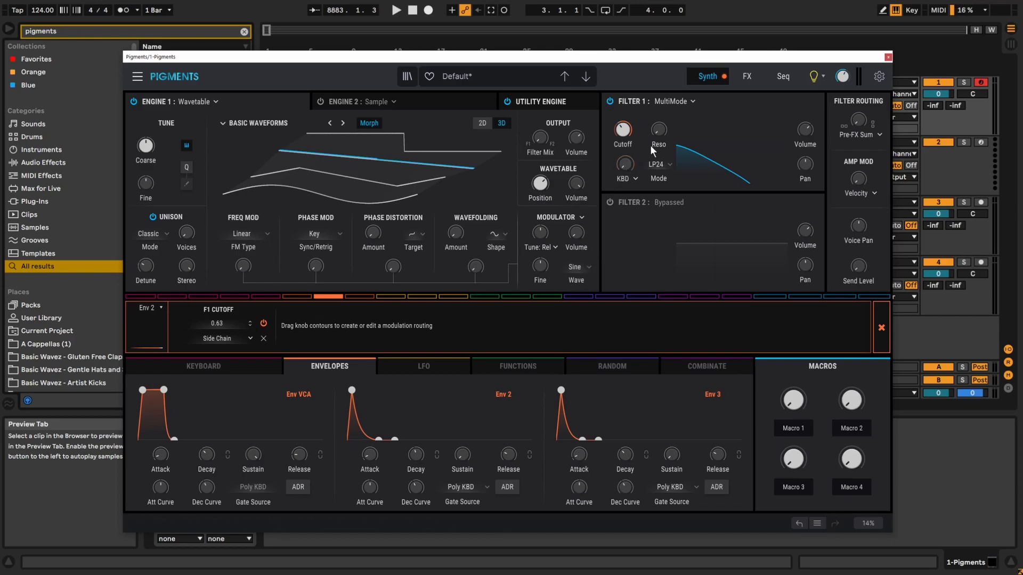
pyautogui.moveTo(659, 125); pyautogui.dragTo(659, 122)
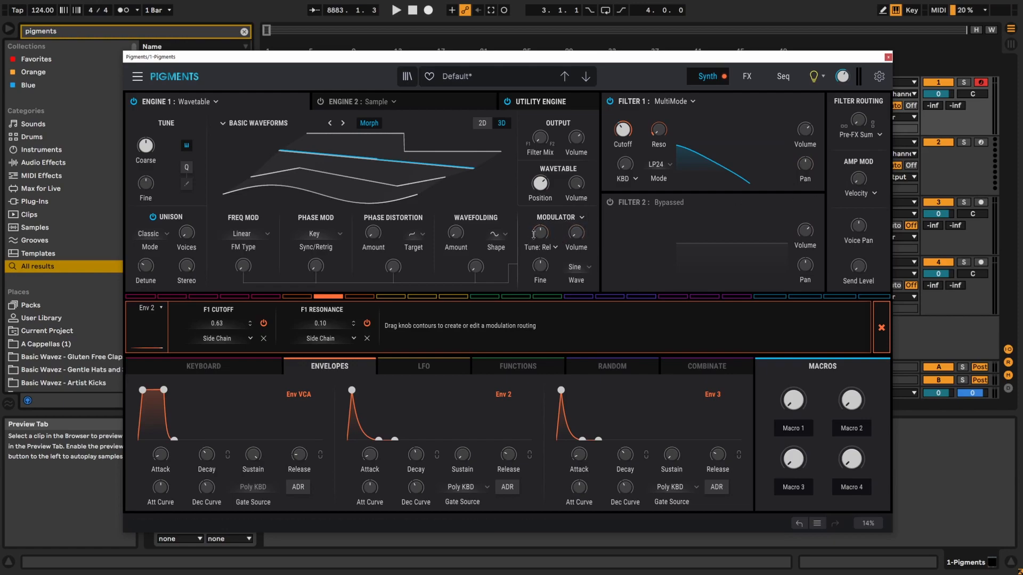
pyautogui.moveTo(540, 181); pyautogui.dragTo(541, 178)
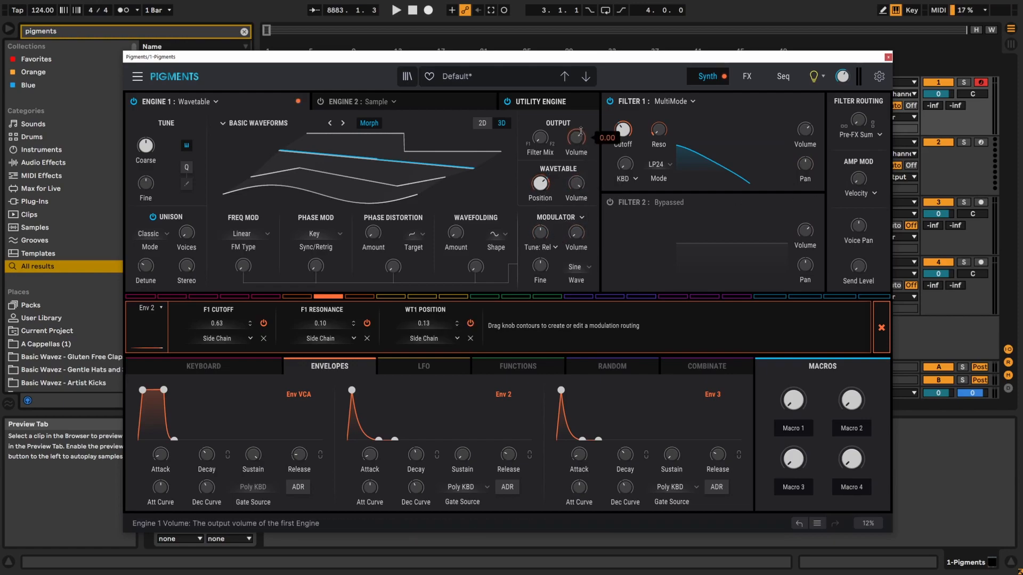
pyautogui.moveTo(581, 130); pyautogui.dragTo(581, 127)
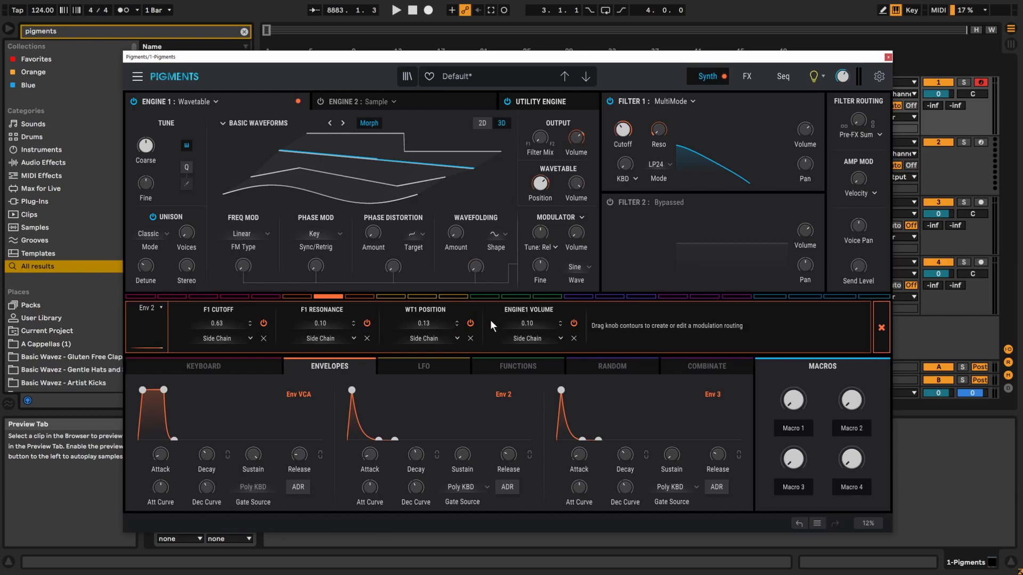
pyautogui.moveTo(546, 175)
pyautogui.moveTo(579, 175); pyautogui.dragTo(580, 173)
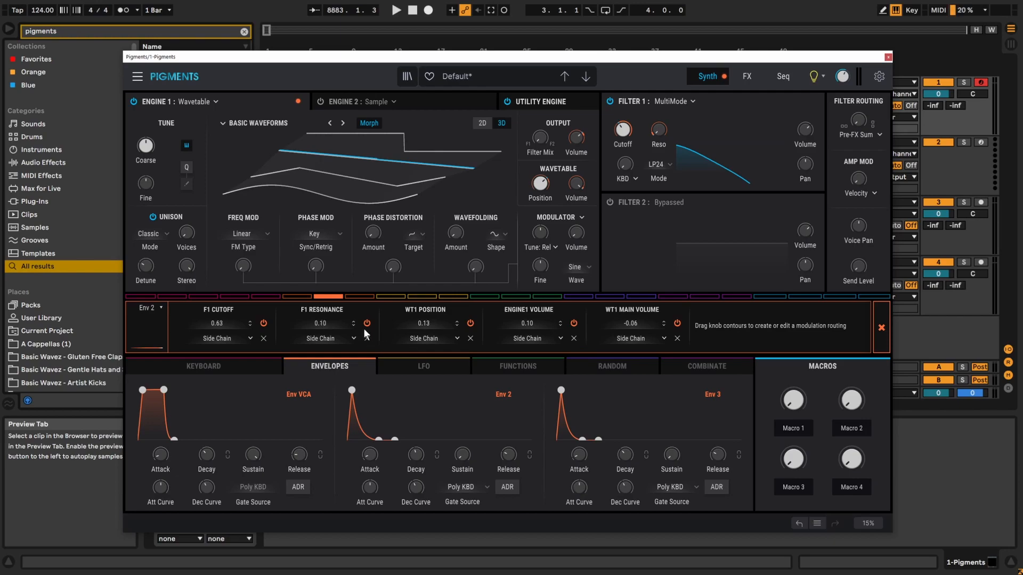
# Remove Env 2's modulations of WT1 Main Volume and Engine1 Volume, and disable the WT1 Position one.
pyautogui.click(677, 339)
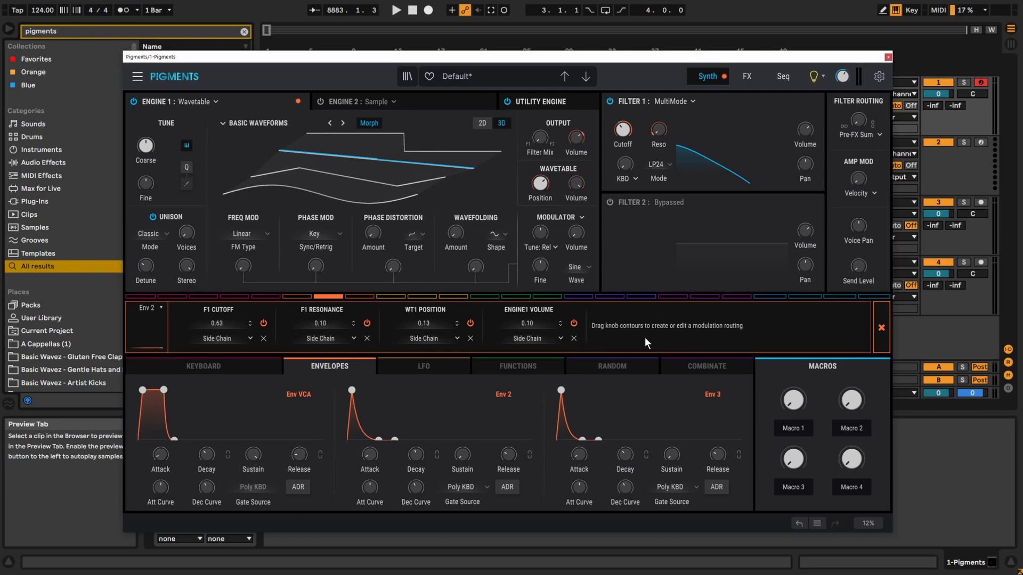
pyautogui.click(574, 339)
pyautogui.click(470, 324)
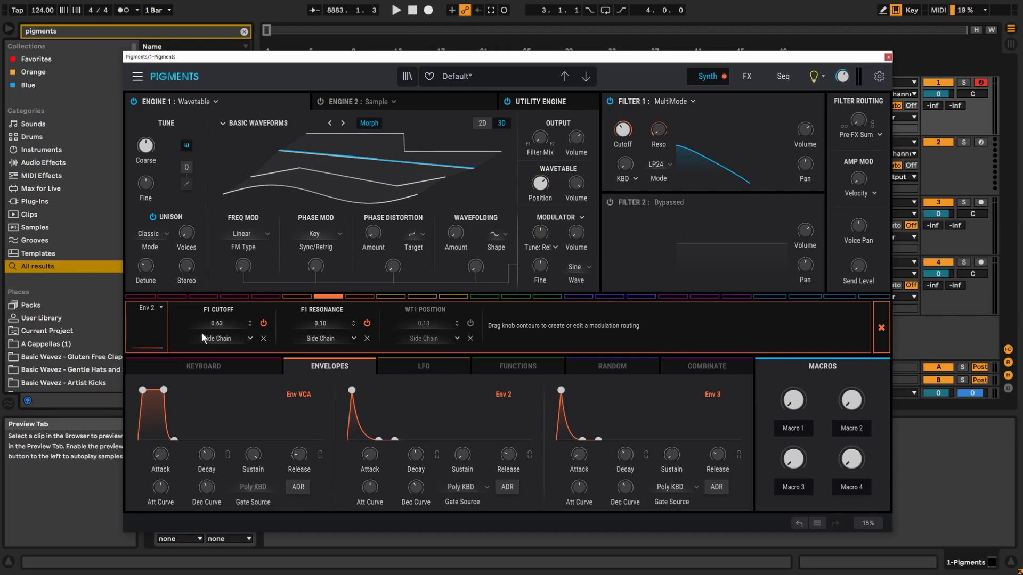
# Set Env 2's F1 Cutoff modulation to 1.00 and side-chain it to Macro 1 with an amount of 1.00.
pyautogui.moveTo(216, 322); pyautogui.dragTo(216, 405)
pyautogui.moveTo(215, 322); pyautogui.dragTo(215, 271)
pyautogui.click(248, 339)
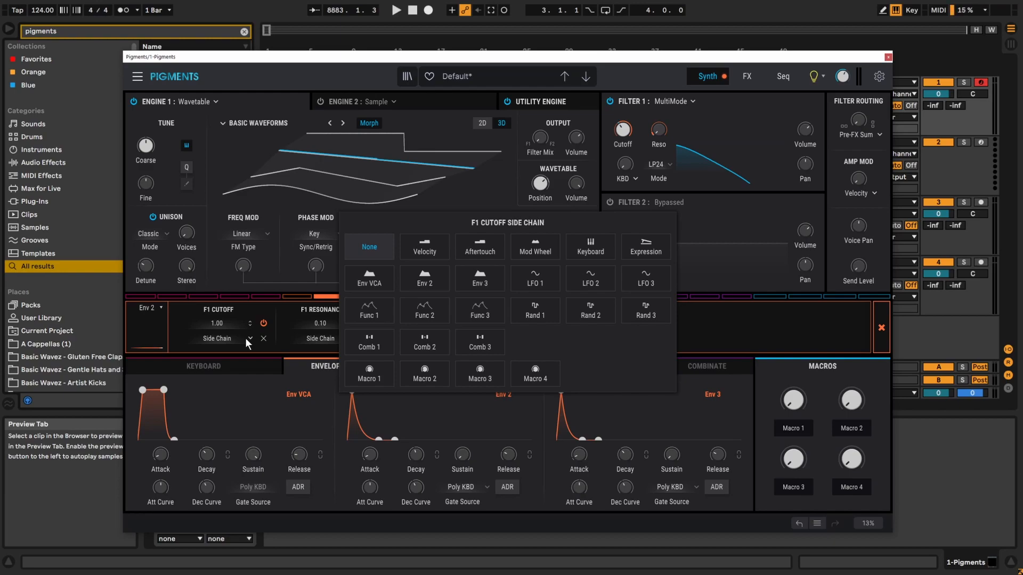
pyautogui.click(251, 308)
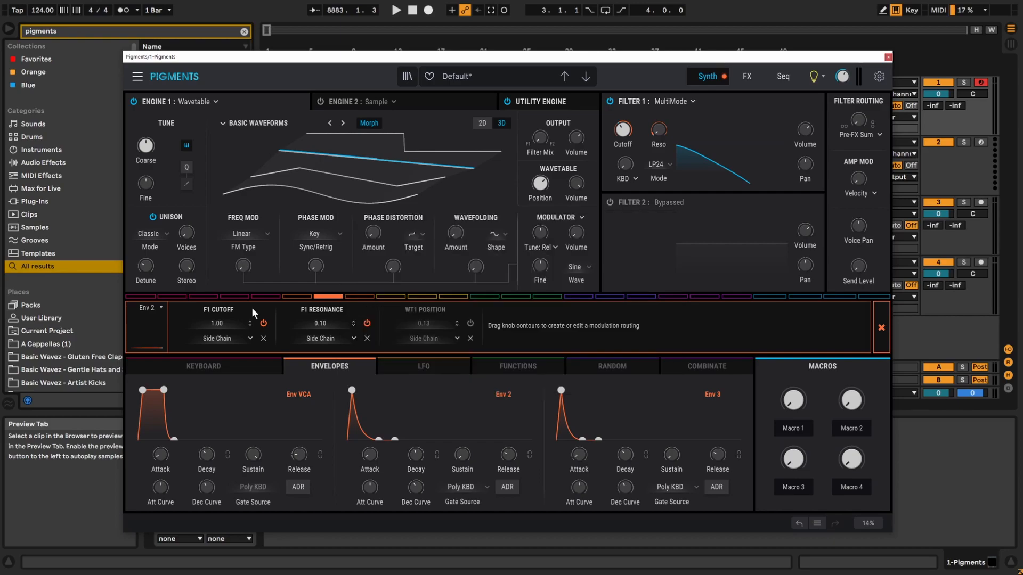
pyautogui.click(251, 337)
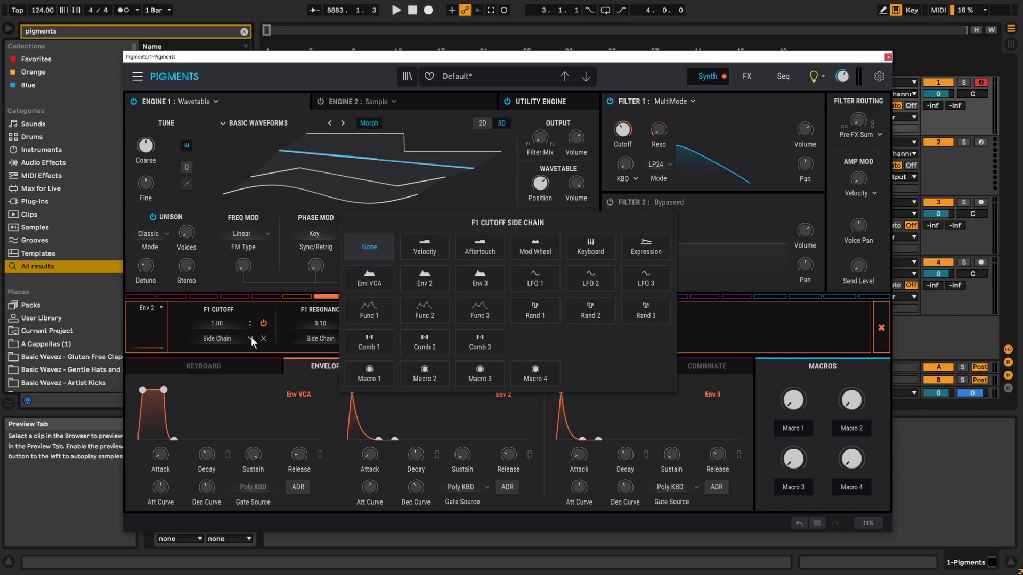
pyautogui.click(375, 370)
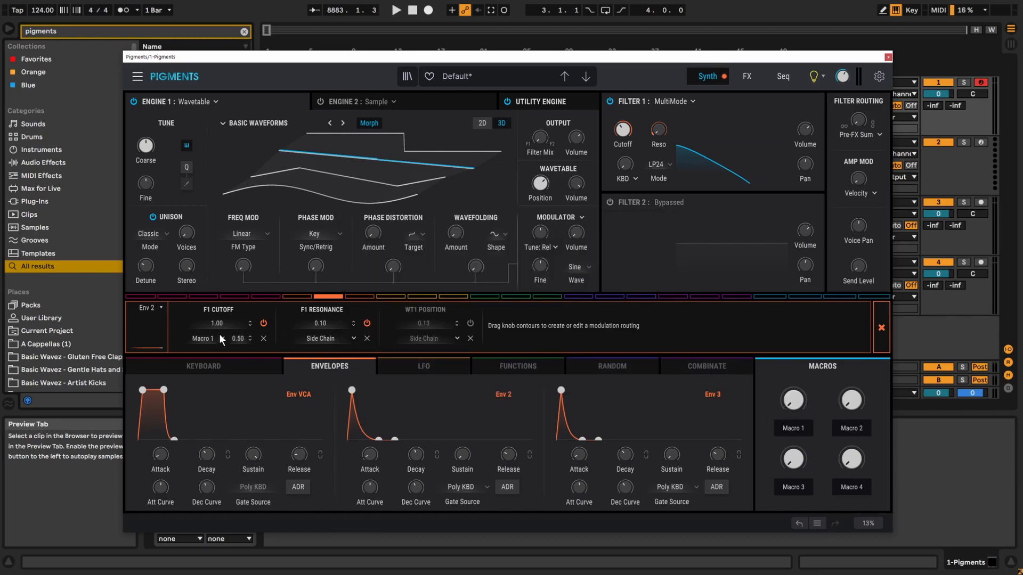
pyautogui.moveTo(238, 340); pyautogui.dragTo(317, 367)
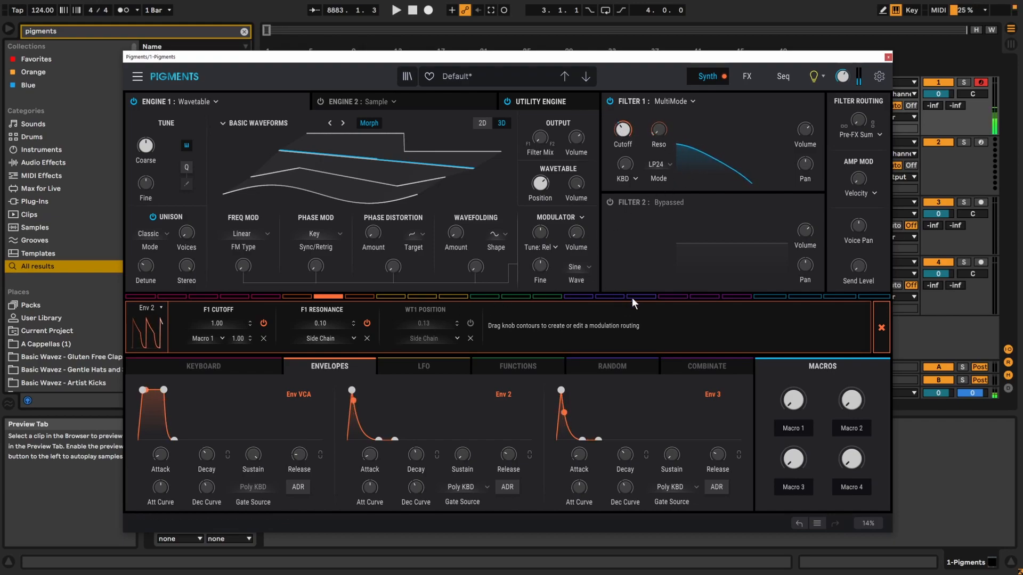
# Disable Env 2's F1 Resonance modulation and turn Macro 1 up to 1.00.
pyautogui.click(367, 323)
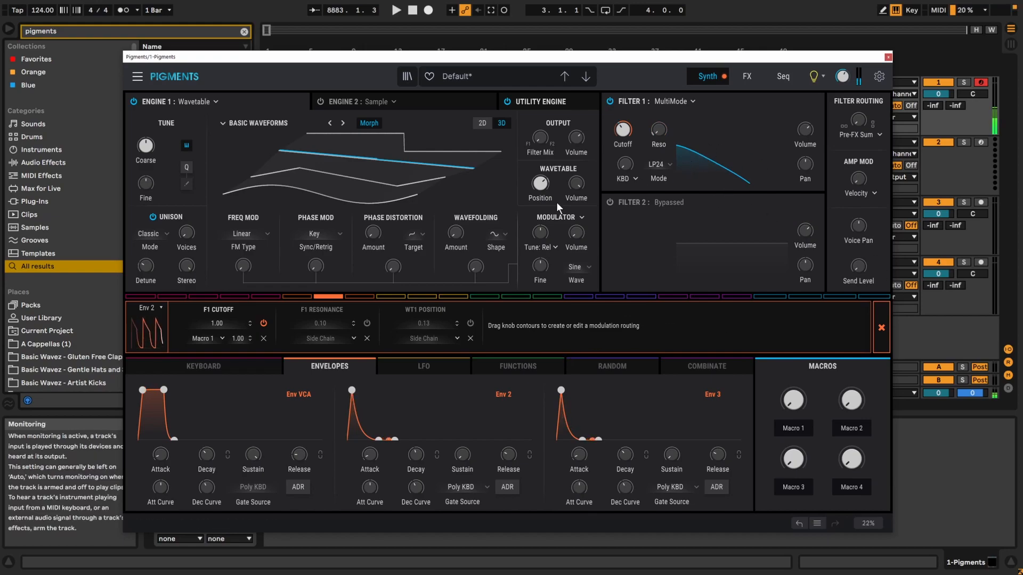
pyautogui.moveTo(793, 400); pyautogui.dragTo(763, 297)
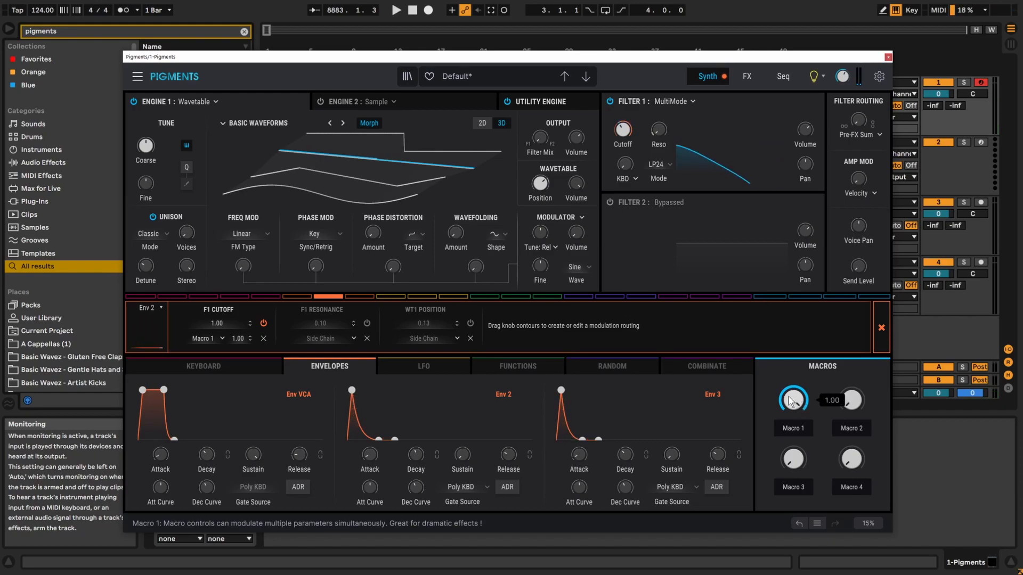
# Search the Ableton Live browser for "serum" with the Pigments window moved clear of the results.
pyautogui.moveTo(368, 60); pyautogui.dragTo(383, 71)
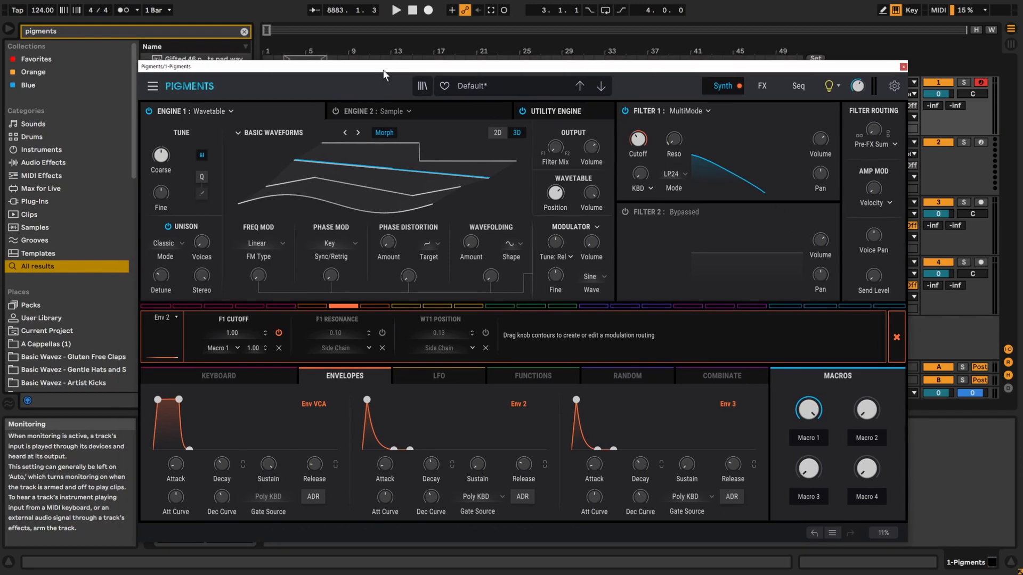
pyautogui.click(248, 32)
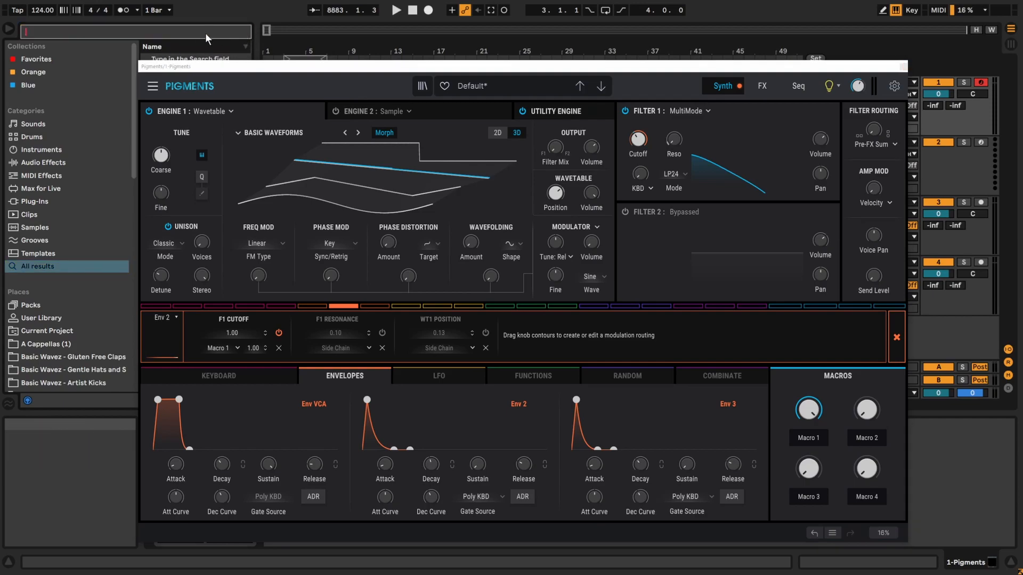
pyautogui.write('serum')
pyautogui.moveTo(256, 72); pyautogui.dragTo(397, 60)
pyautogui.scroll(-5, 208, 240)
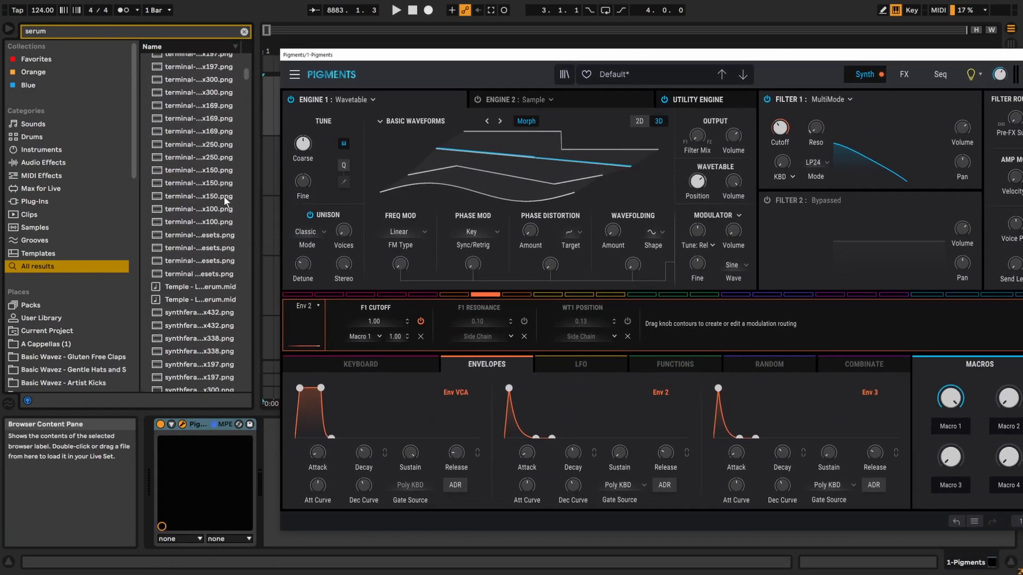
# Load Serum_x64 onto the empty MIDI track 2 and show its FX page.
pyautogui.moveTo(245, 77); pyautogui.dragTo(220, 419)
pyautogui.moveTo(579, 57); pyautogui.dragTo(607, 215)
pyautogui.moveTo(193, 385); pyautogui.dragTo(647, 163)
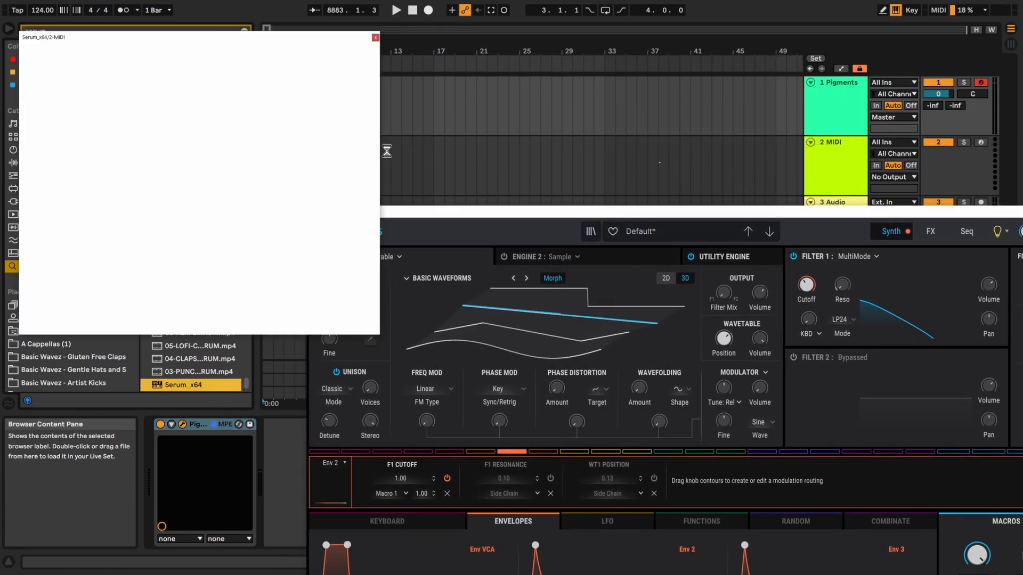
pyautogui.click(126, 58)
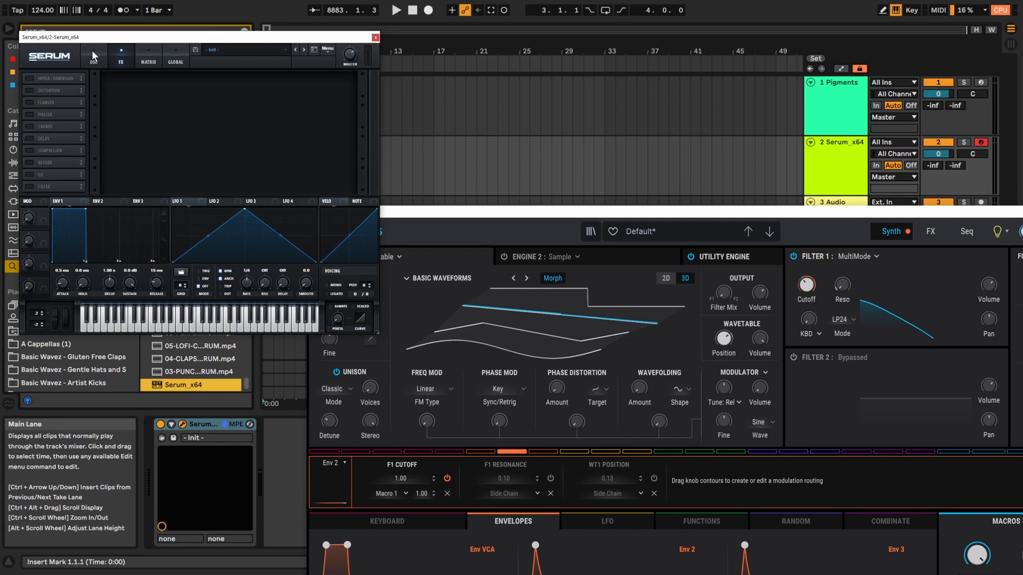
# In Serum's oscillator view, assign Env 2 to the filter cutoff, enable the filter and lower Env 2's sustain to zero.
pyautogui.click(149, 59)
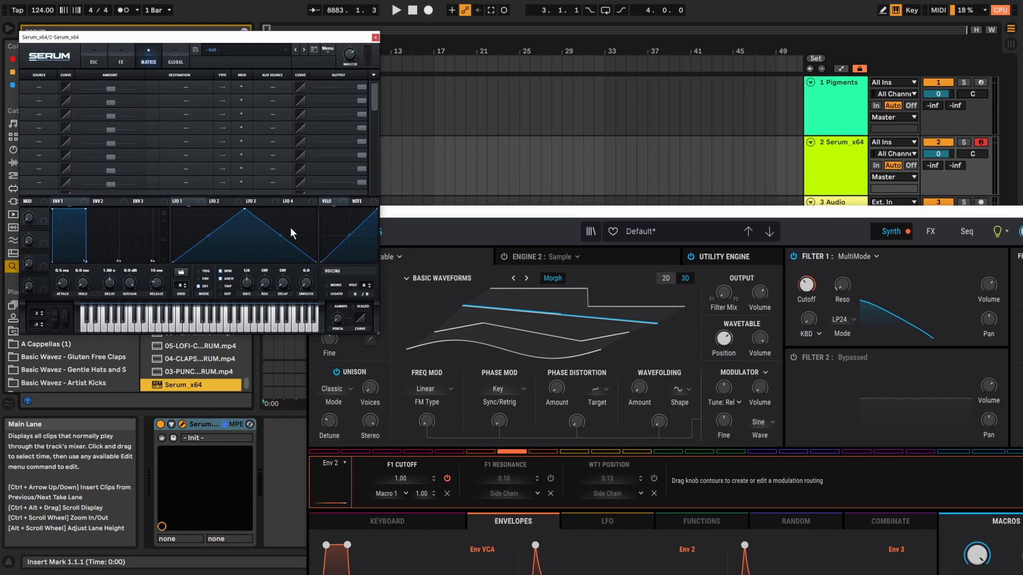
pyautogui.click(98, 53)
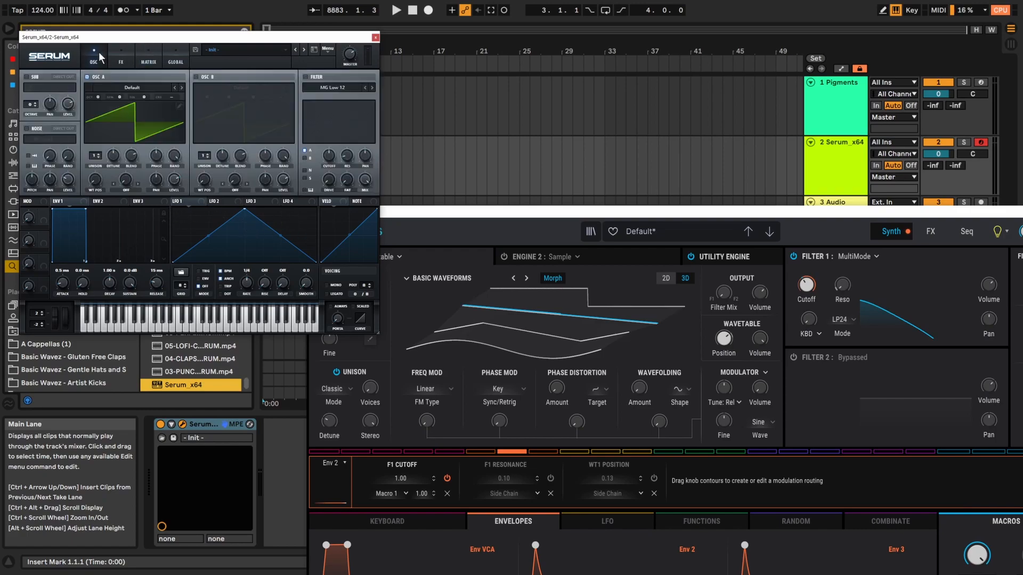
pyautogui.moveTo(94, 201); pyautogui.dragTo(329, 155)
pyautogui.click(312, 75)
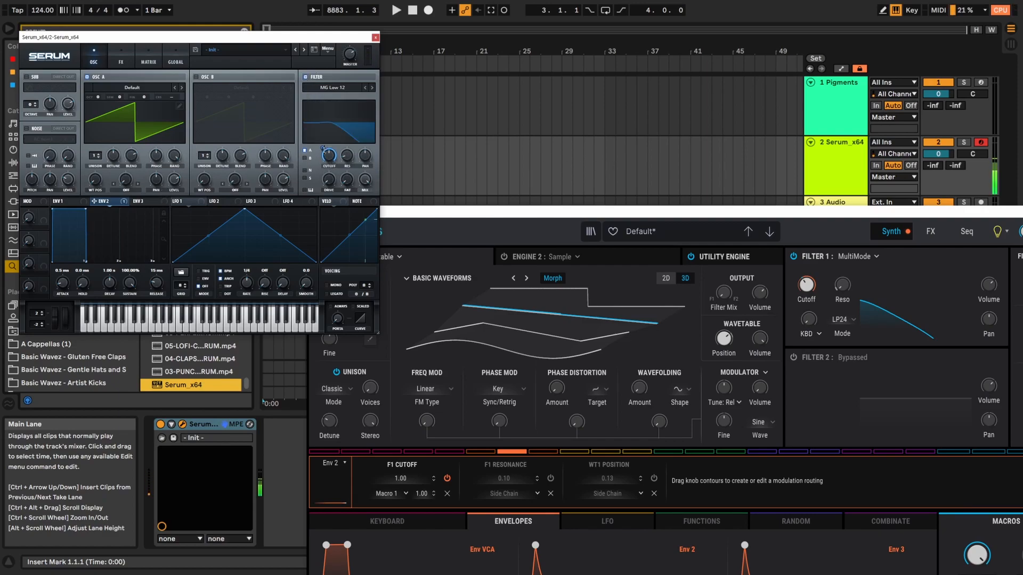
pyautogui.moveTo(85, 210); pyautogui.dragTo(84, 261)
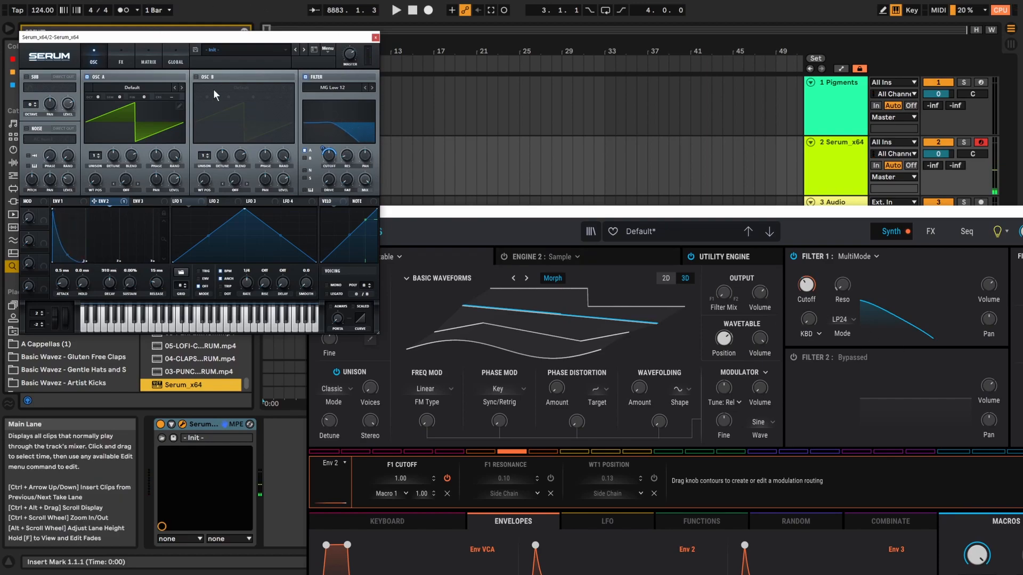
# Set Macro 1 as the aux source of Serum's Env 2 to Fil Cutoff routing and try out the Macro 1 knob.
pyautogui.click(148, 54)
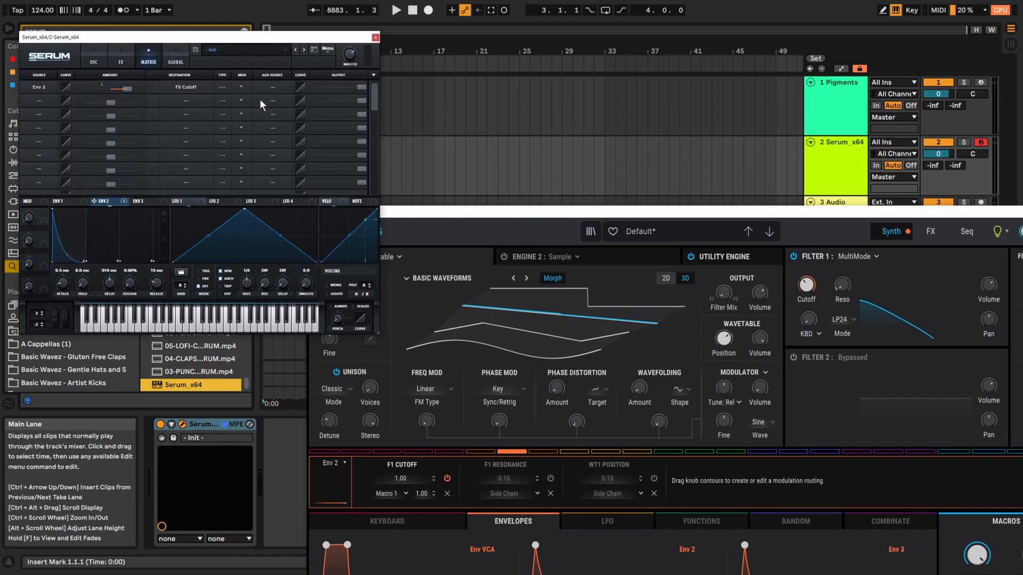
pyautogui.click(273, 86)
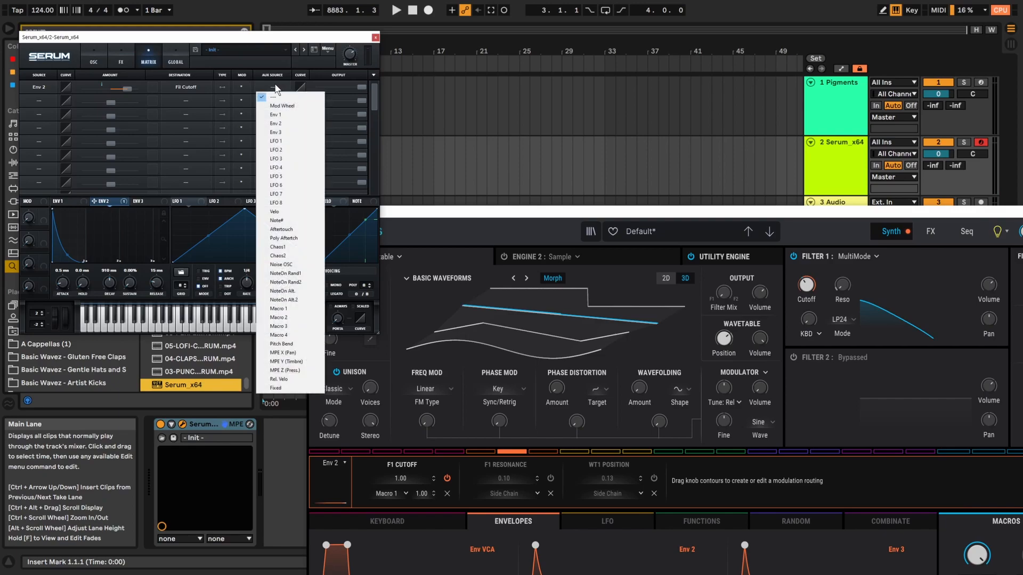
pyautogui.click(278, 309)
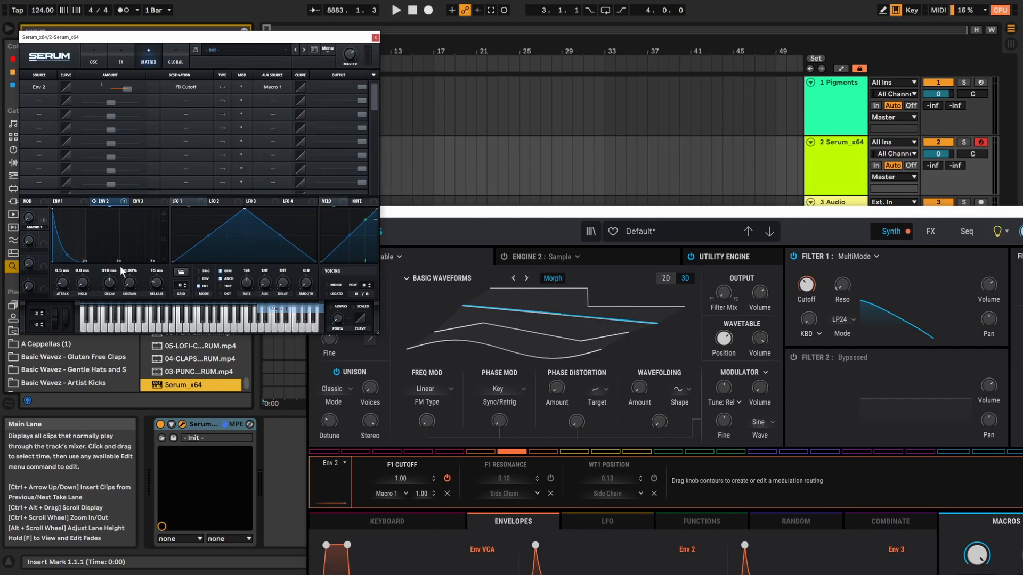
pyautogui.moveTo(30, 218)
pyautogui.mouseDown()
pyautogui.moveTo(17, 75)
pyautogui.moveTo(27, 221)
pyautogui.mouseUp()
# Close the Serum window and move the Pigments window back fully into view.
pyautogui.click(375, 37)
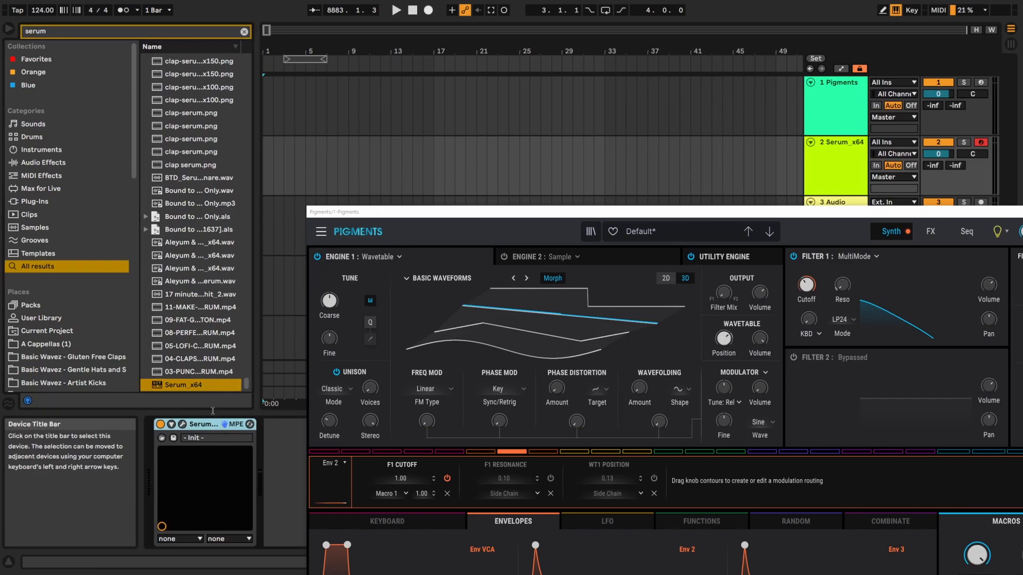
pyautogui.moveTo(808, 213); pyautogui.dragTo(637, 47)
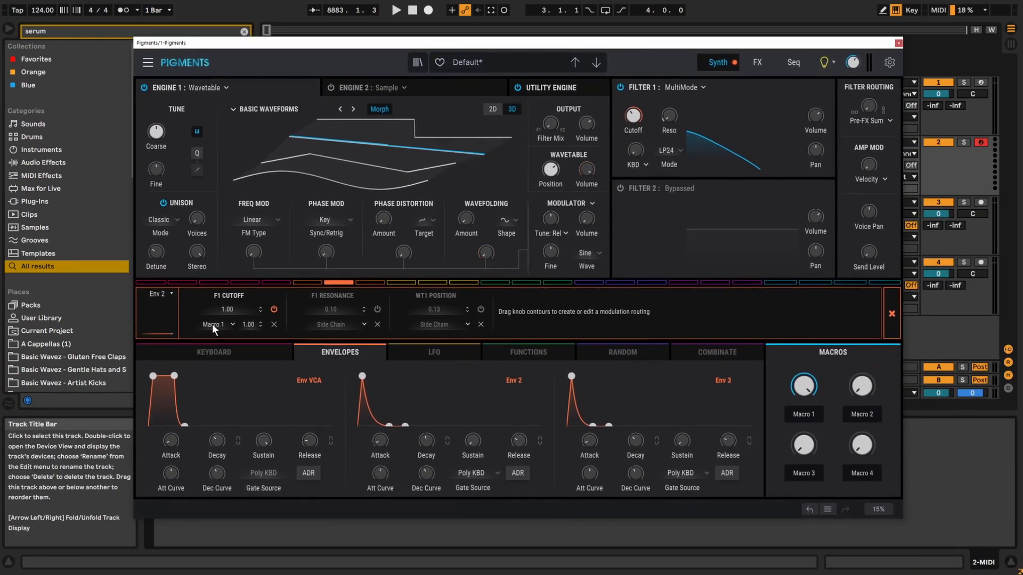
# Review the side-chain sources available for Env 2's F1 Cutoff modulation and return to the modulation overview.
pyautogui.click(226, 325)
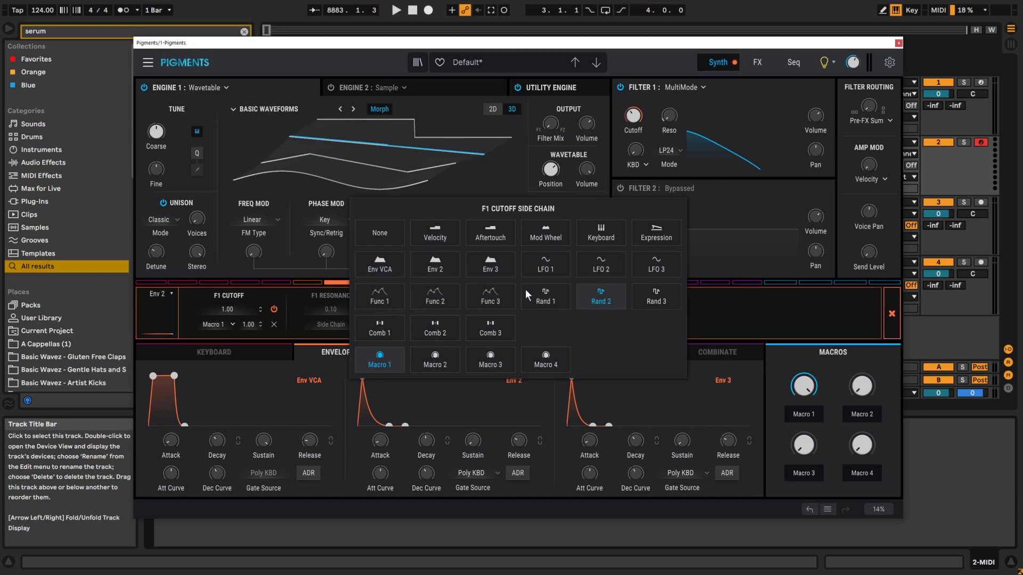
pyautogui.click(257, 395)
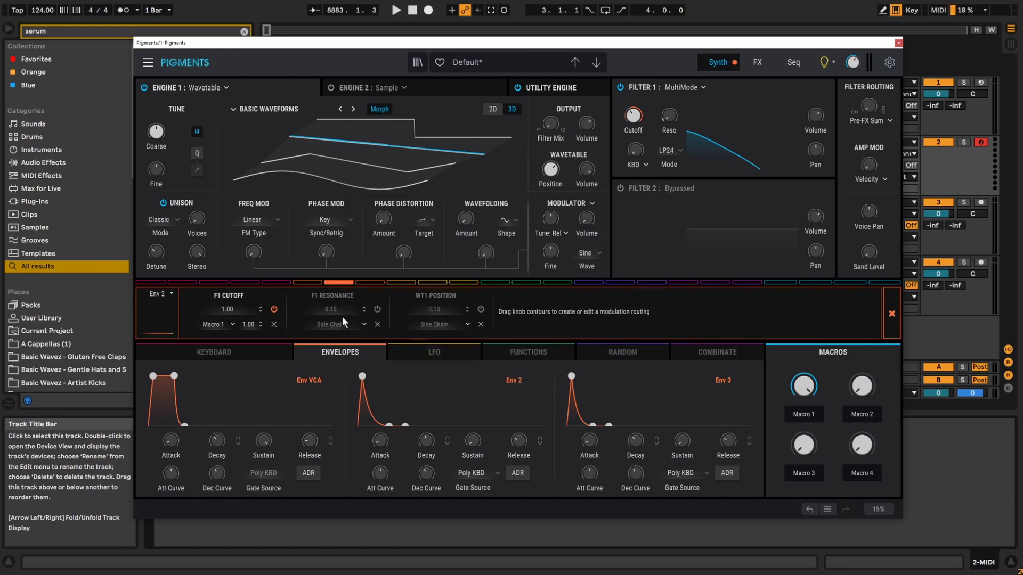
pyautogui.click(890, 313)
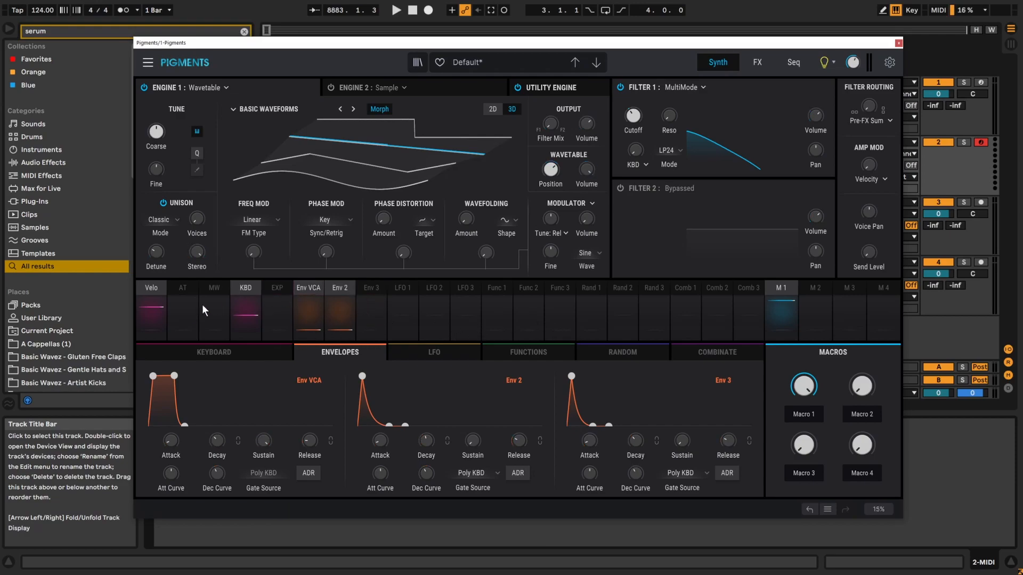
# With the keyboard settings shown, set the Amp Mod velocity amount to 1.00 and arm the Pigments track.
pyautogui.click(145, 307)
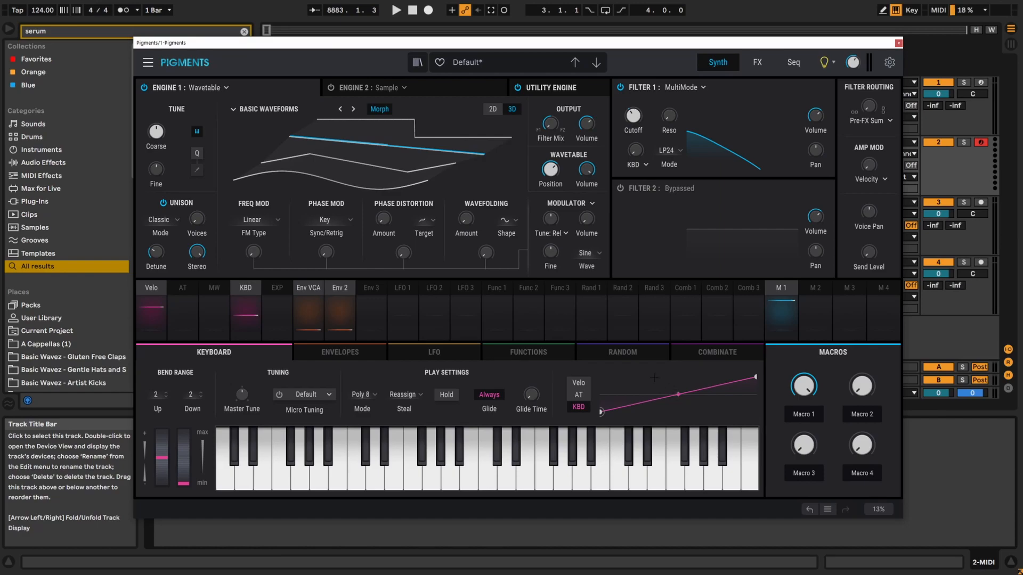
pyautogui.moveTo(865, 167); pyautogui.dragTo(864, 146)
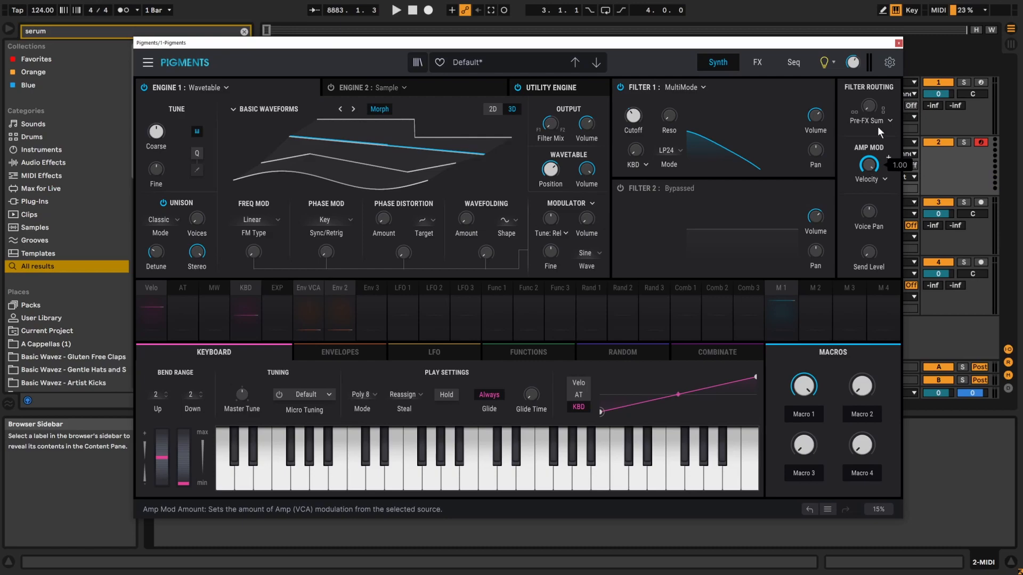
pyautogui.click(980, 82)
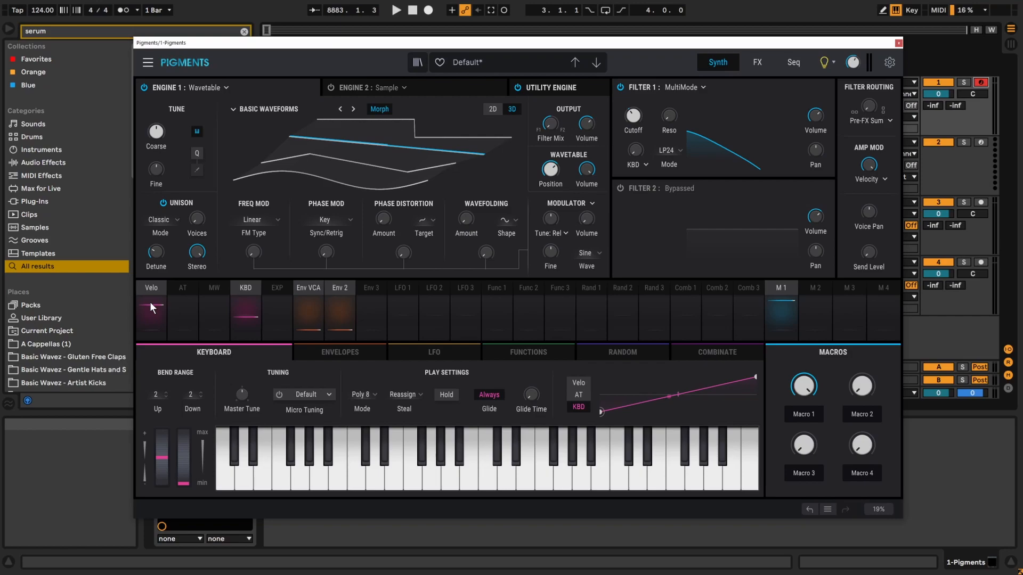
# Bend the midpoint of the velocity curve slightly downward and switch to the keyboard curve.
pyautogui.click(579, 382)
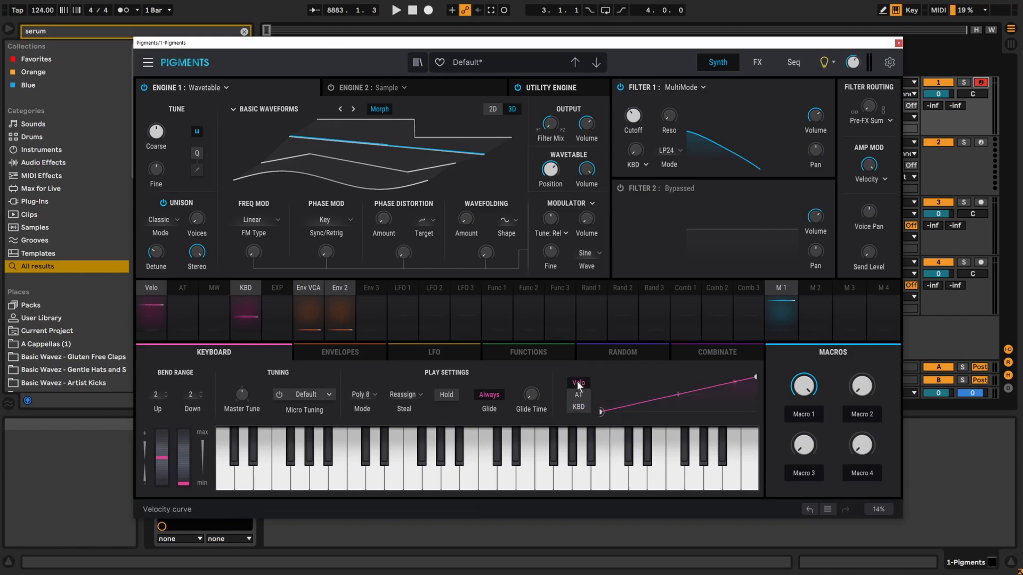
pyautogui.moveTo(678, 395)
pyautogui.mouseDown()
pyautogui.moveTo(679, 411)
pyautogui.moveTo(678, 381)
pyautogui.moveTo(679, 404)
pyautogui.mouseUp()
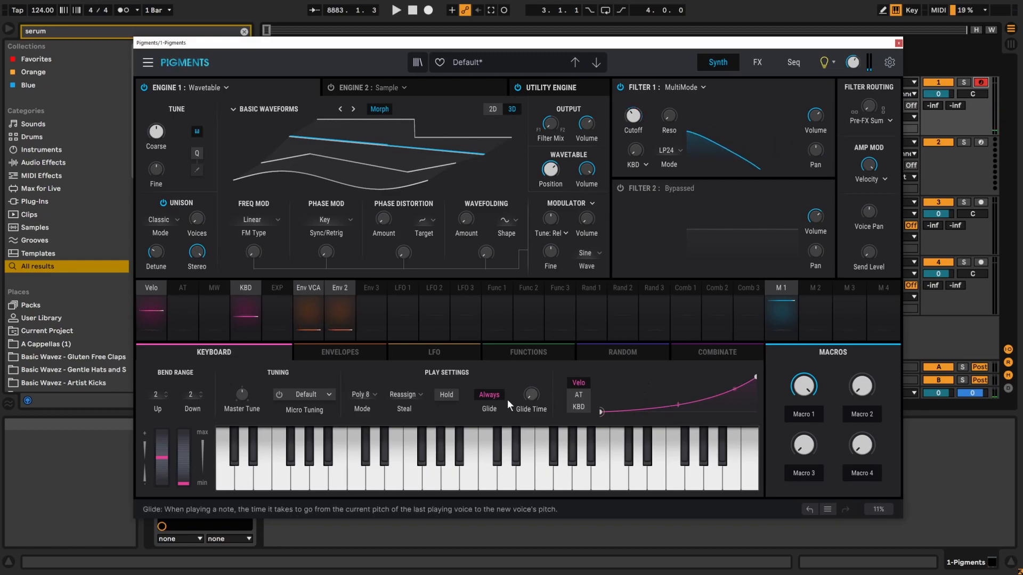
pyautogui.click(578, 394)
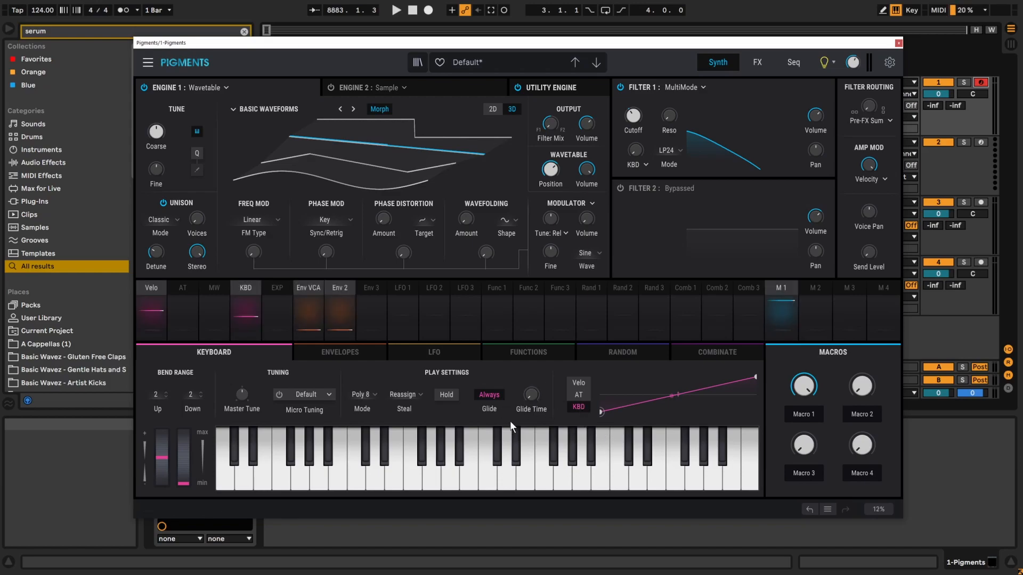
# Examine the AT, MW, KBD, EXP and Env VCA modulation sources one after another, along with the aftertouch curve.
pyautogui.click(188, 287)
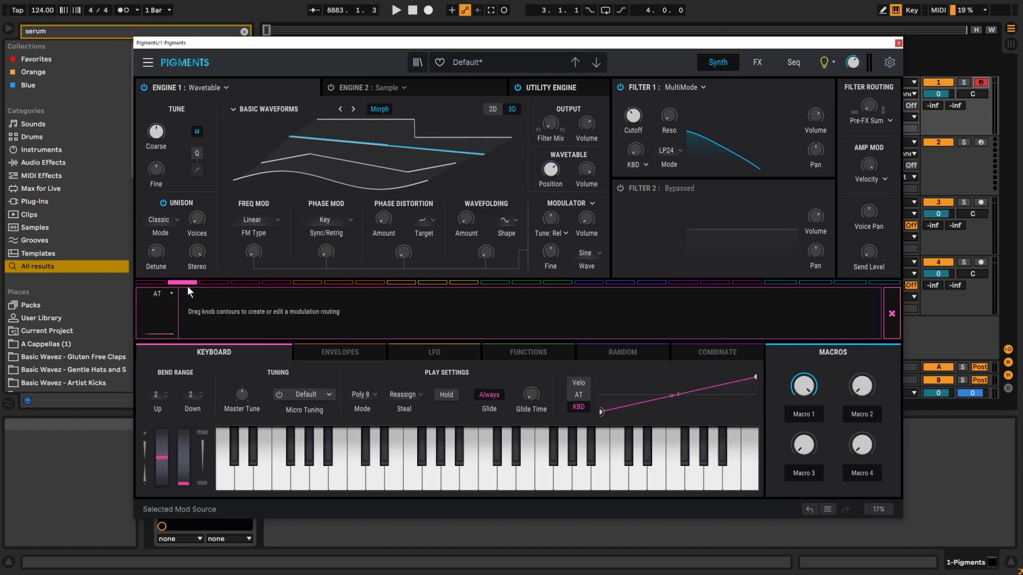
pyautogui.click(893, 319)
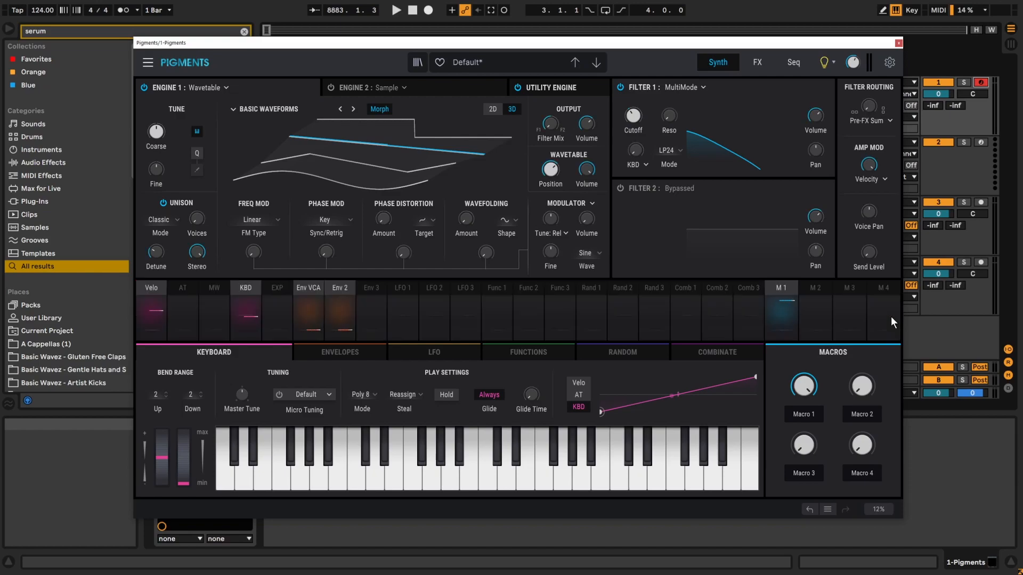
pyautogui.click(579, 395)
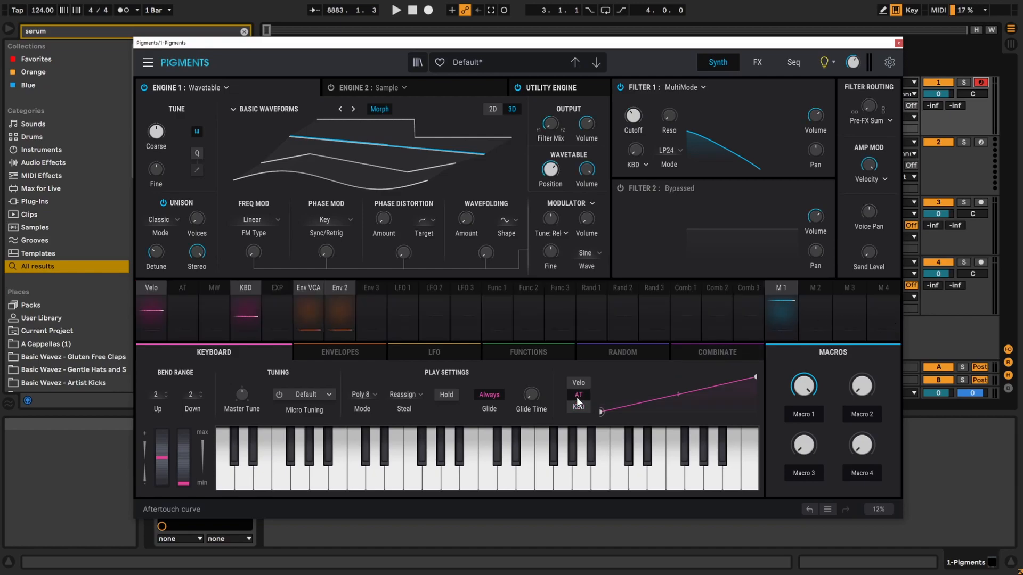
pyautogui.click(214, 289)
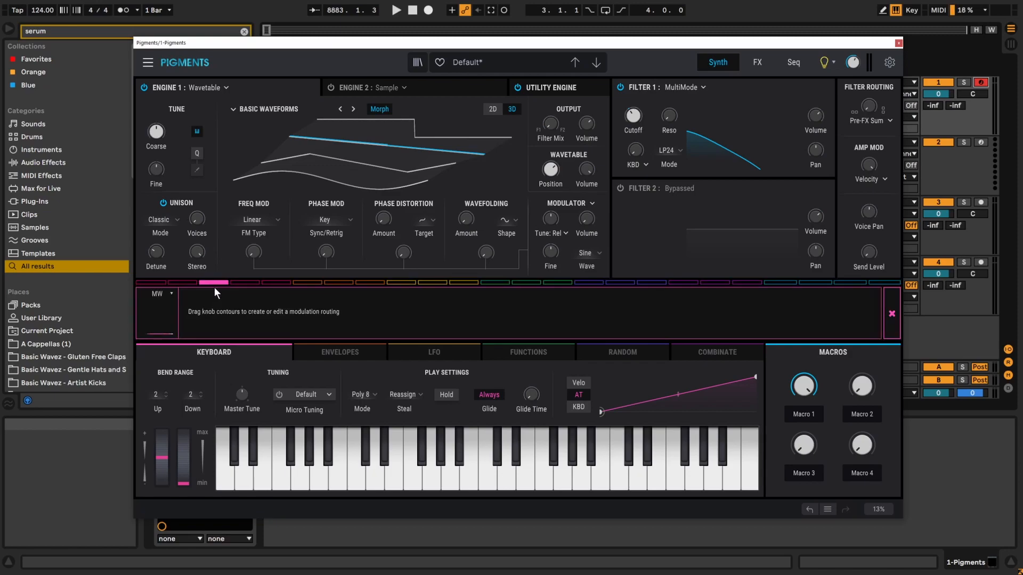
pyautogui.click(891, 316)
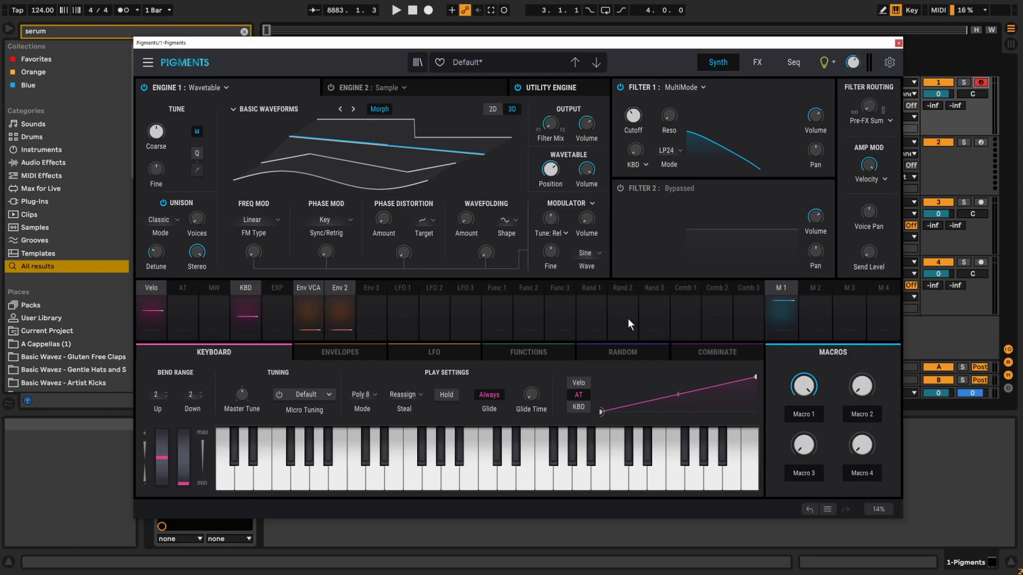
pyautogui.click(247, 289)
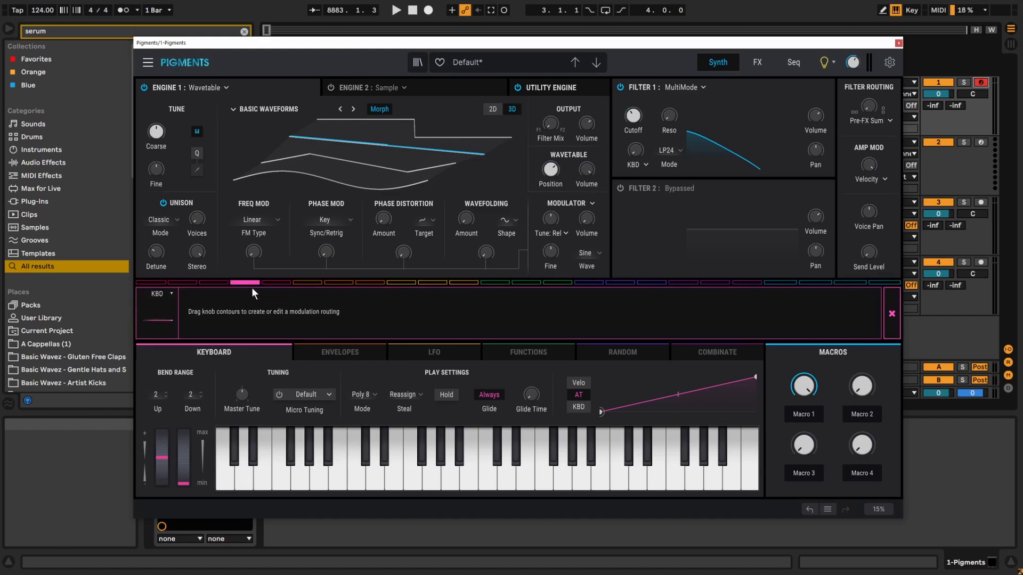
pyautogui.click(892, 315)
pyautogui.click(279, 287)
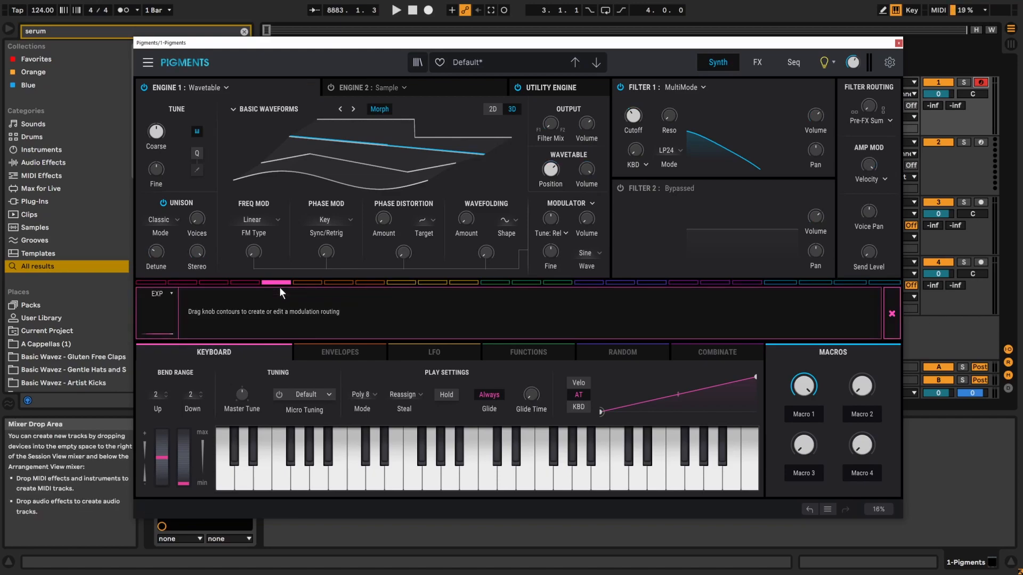
pyautogui.click(892, 315)
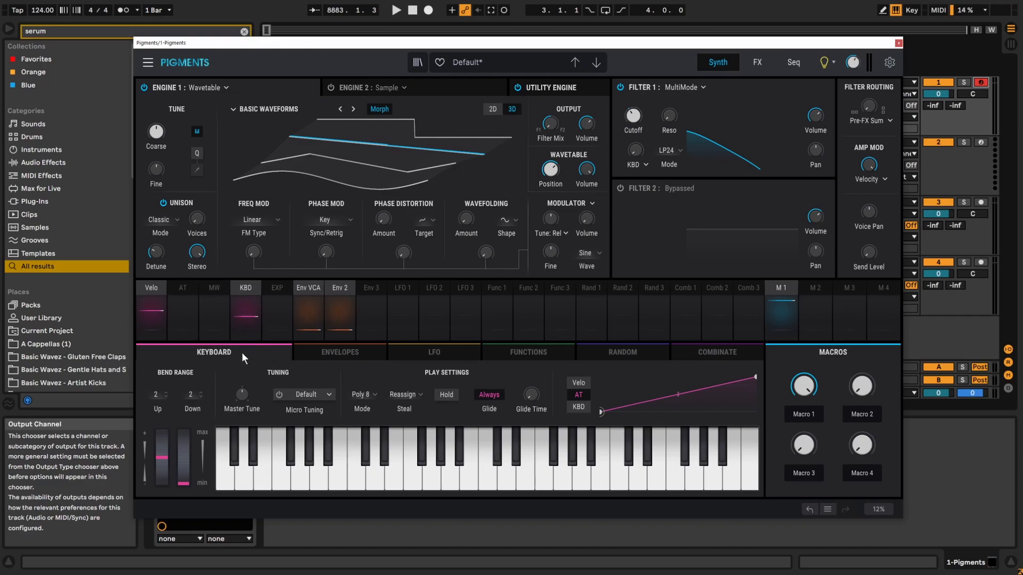
pyautogui.click(305, 290)
pyautogui.click(889, 315)
# Show the envelopes and reshape Env VCA with a longer decay and a sustain a little above half level.
pyautogui.click(307, 321)
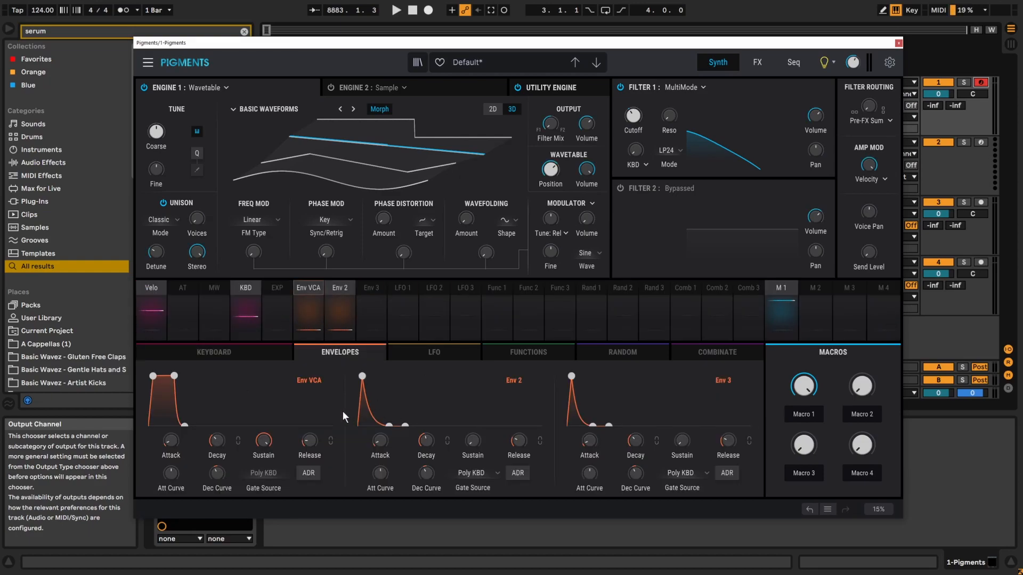
pyautogui.moveTo(423, 443)
pyautogui.moveTo(170, 376); pyautogui.dragTo(175, 420)
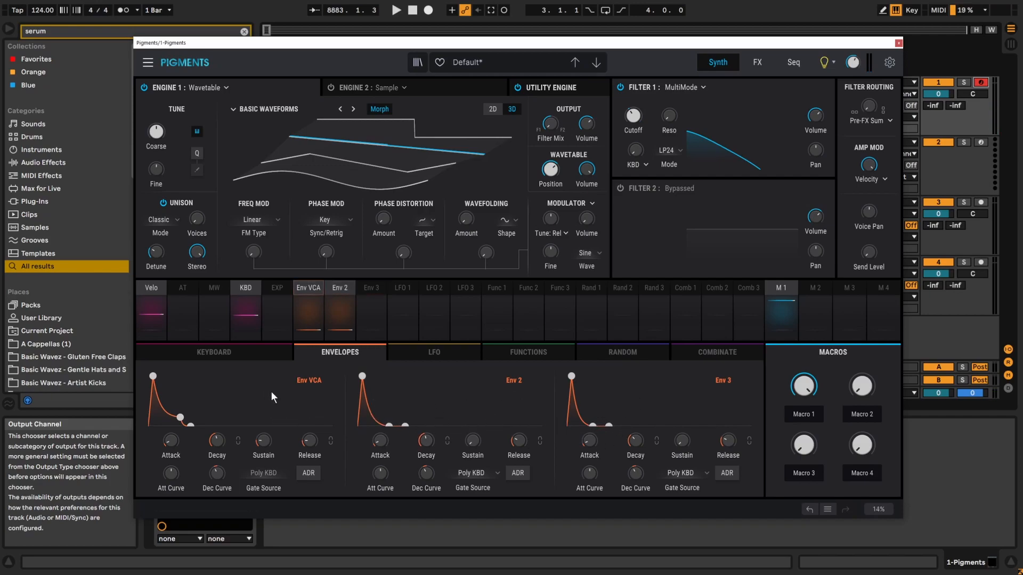
pyautogui.moveTo(179, 417); pyautogui.dragTo(205, 395)
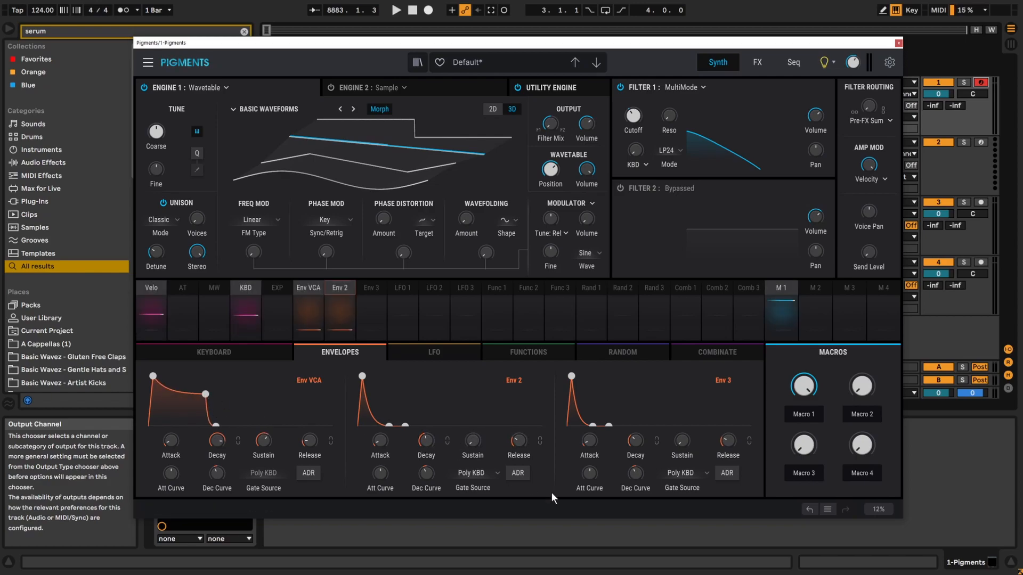
# Review the gate source options for Env 2 without choosing a different one.
pyautogui.click(484, 472)
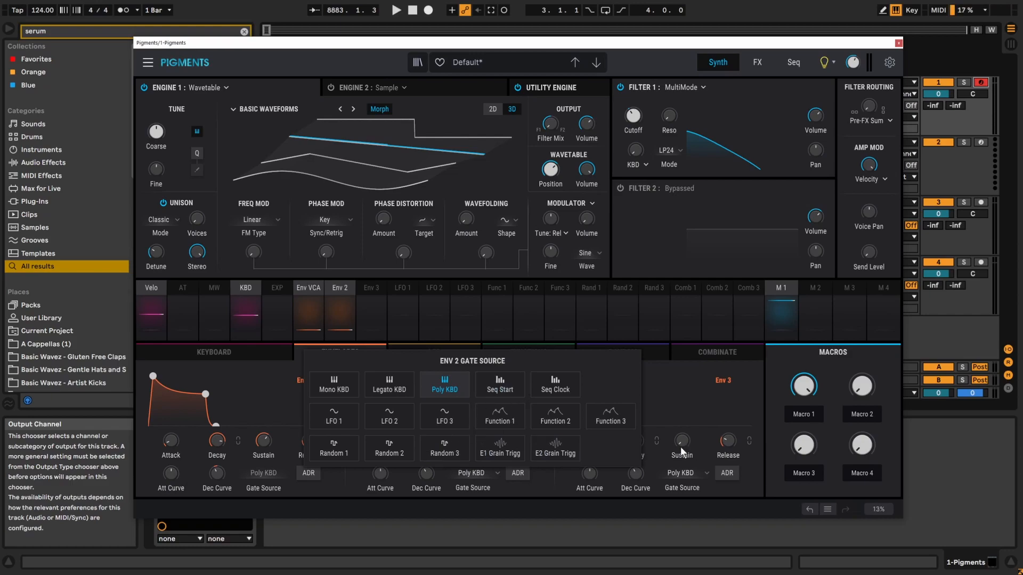
pyautogui.click(561, 487)
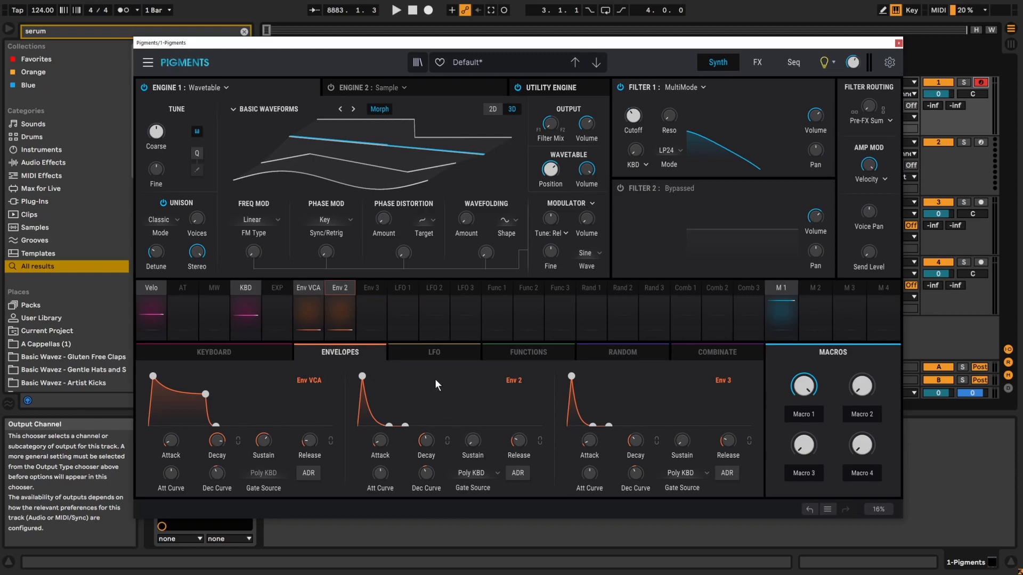
# Show the LFOs and shape LFO 2 into a falling ramp with its waveform control and a symmetry of 0.00.
pyautogui.click(439, 354)
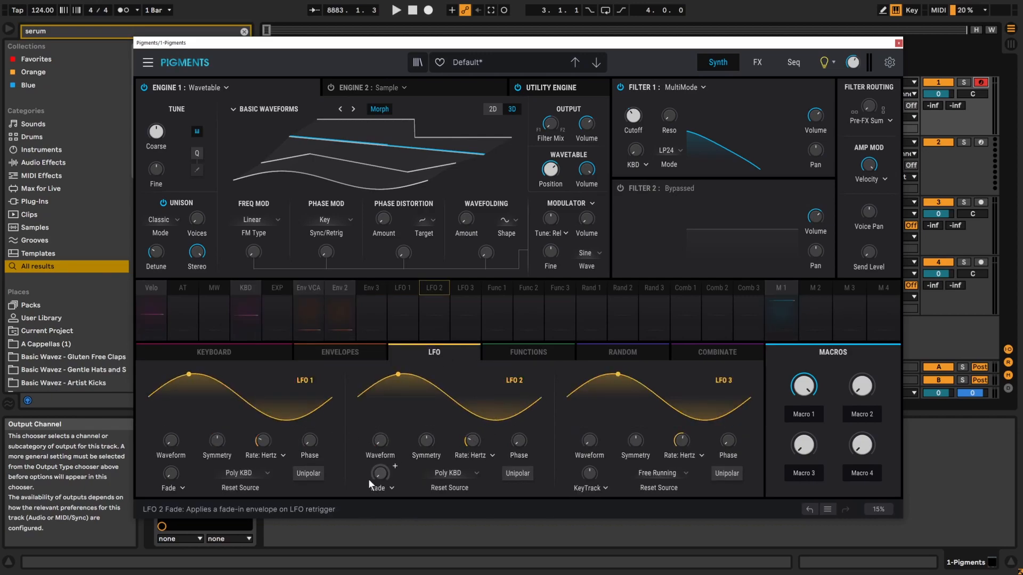
pyautogui.moveTo(380, 440); pyautogui.dragTo(426, 463)
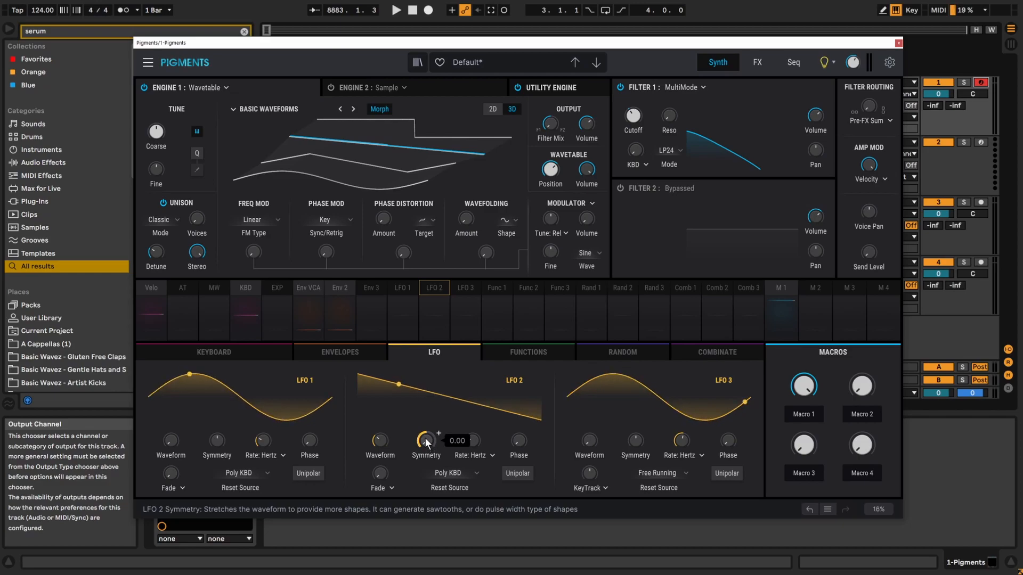
pyautogui.moveTo(379, 441)
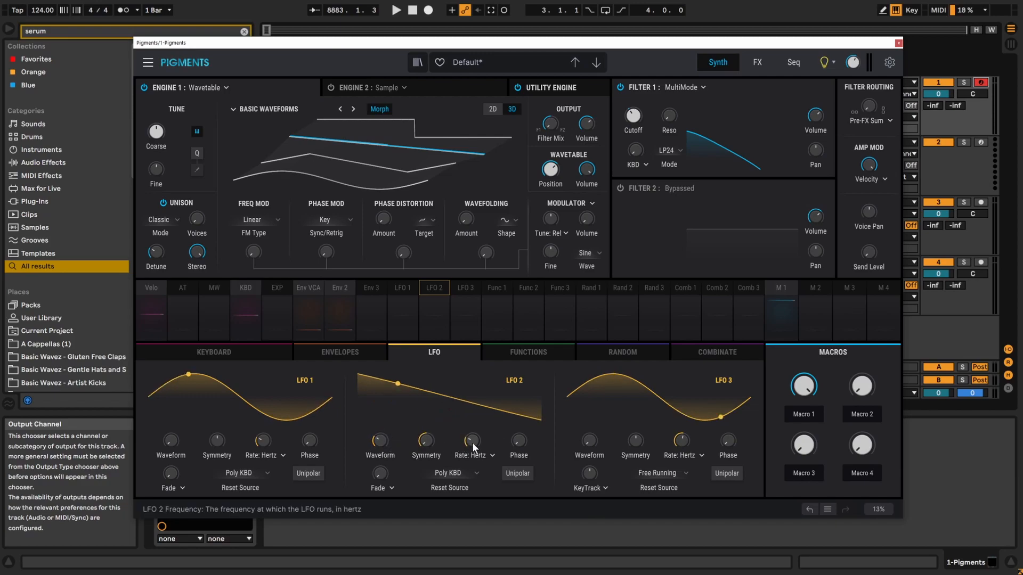
# Review LFO 2's rate type options while keeping Hertz, and shift its initial phase to about 202°.
pyautogui.click(487, 452)
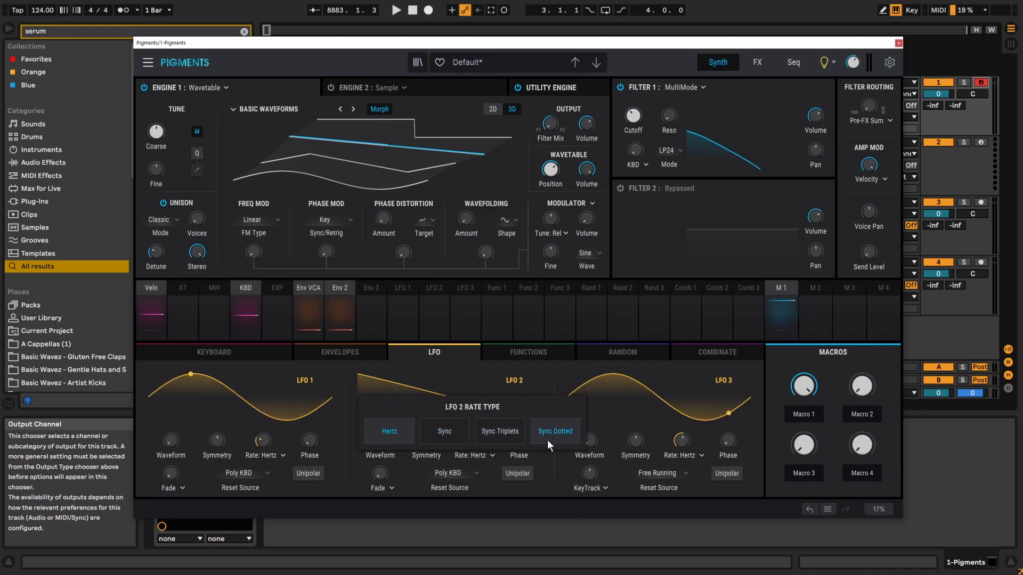
pyautogui.click(489, 454)
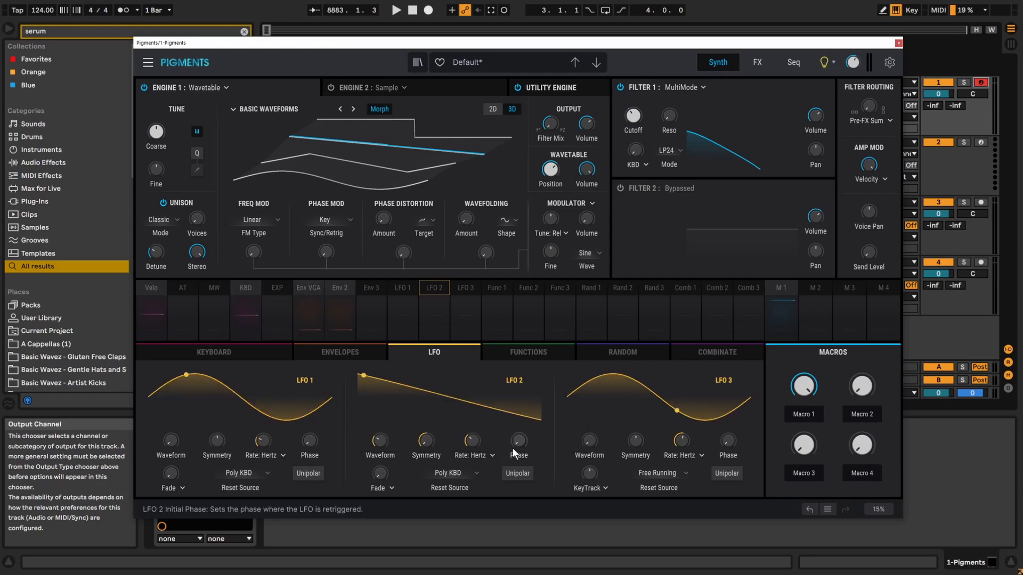
pyautogui.moveTo(518, 441); pyautogui.dragTo(531, 404)
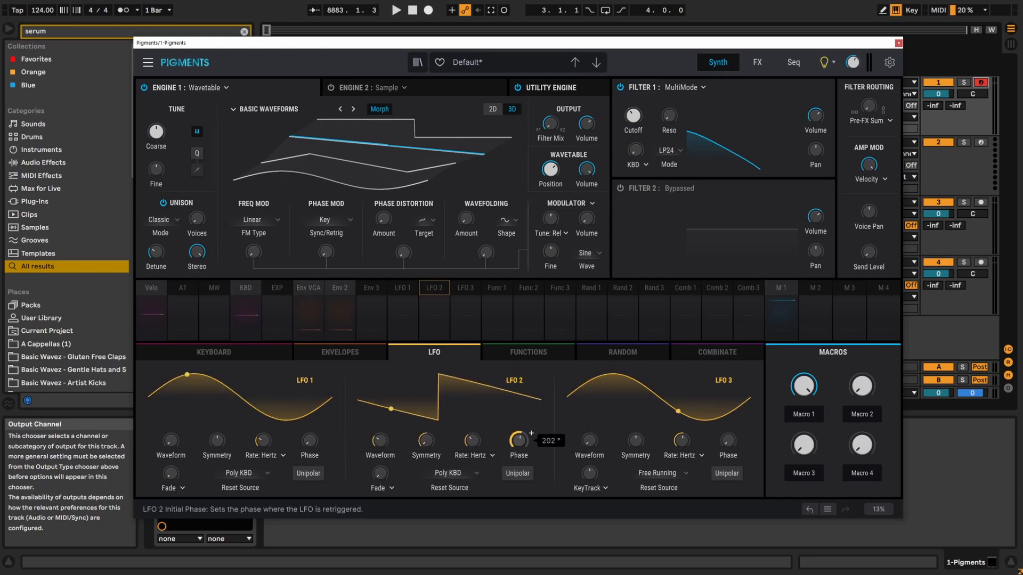
# Raise LFO 2's fade-in time and reset its waveform, symmetry and phase to a plain, unshifted sine.
pyautogui.moveTo(378, 474)
pyautogui.mouseDown()
pyautogui.moveTo(378, 434)
pyautogui.moveTo(380, 475)
pyautogui.mouseUp()
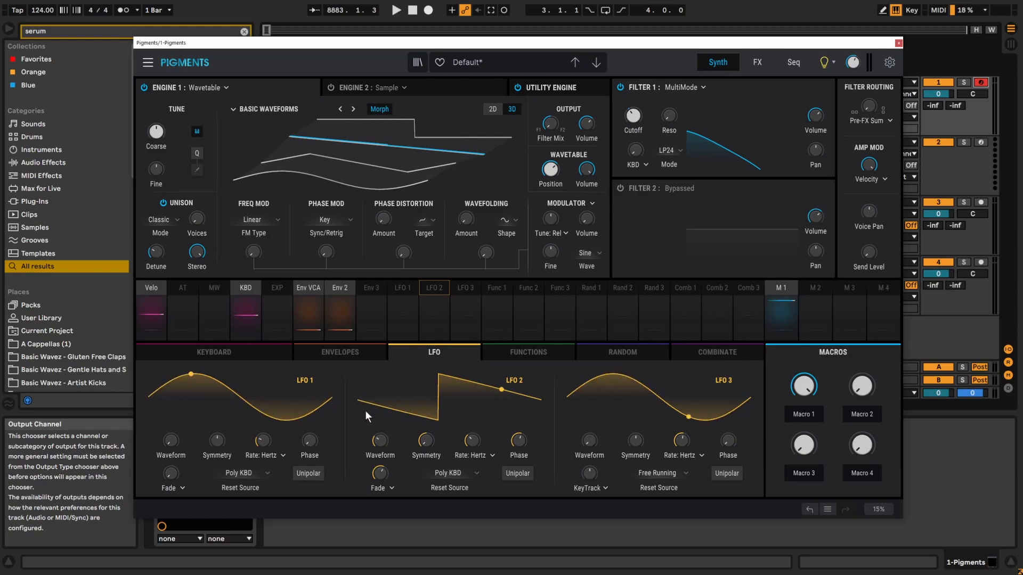
pyautogui.moveTo(381, 473); pyautogui.dragTo(380, 474)
pyautogui.moveTo(425, 440); pyautogui.dragTo(426, 439)
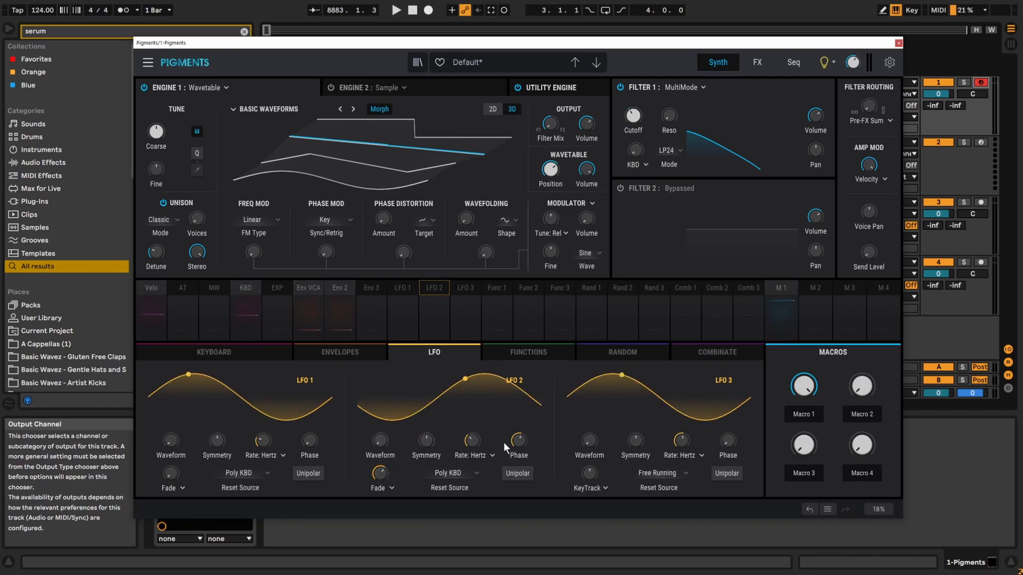
pyautogui.doubleClick(518, 441)
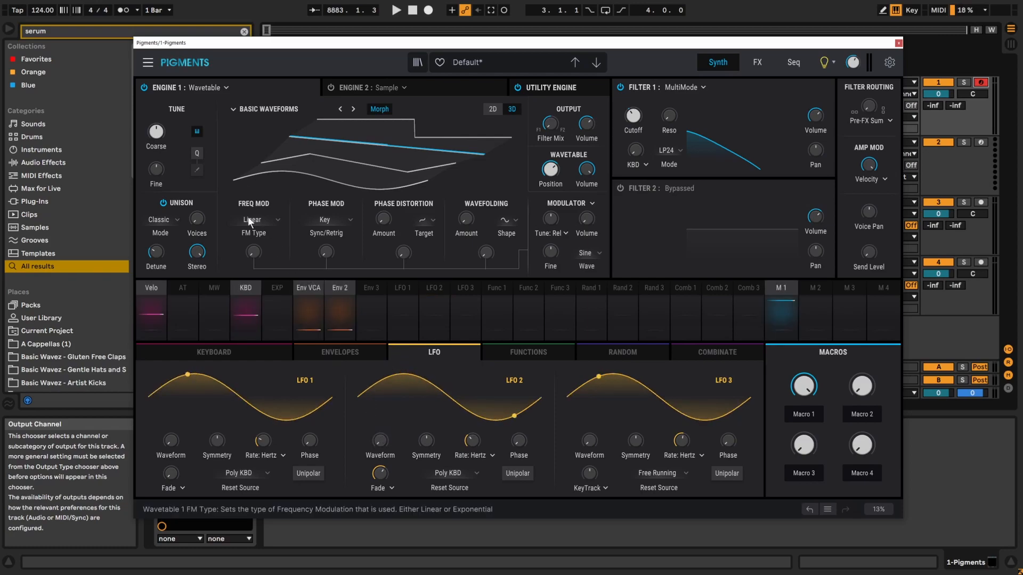
# Route LFO 2 to Engine 1's fine tuning with an amount of 1.00 and raise Filter 1's cutoff.
pyautogui.click(169, 162)
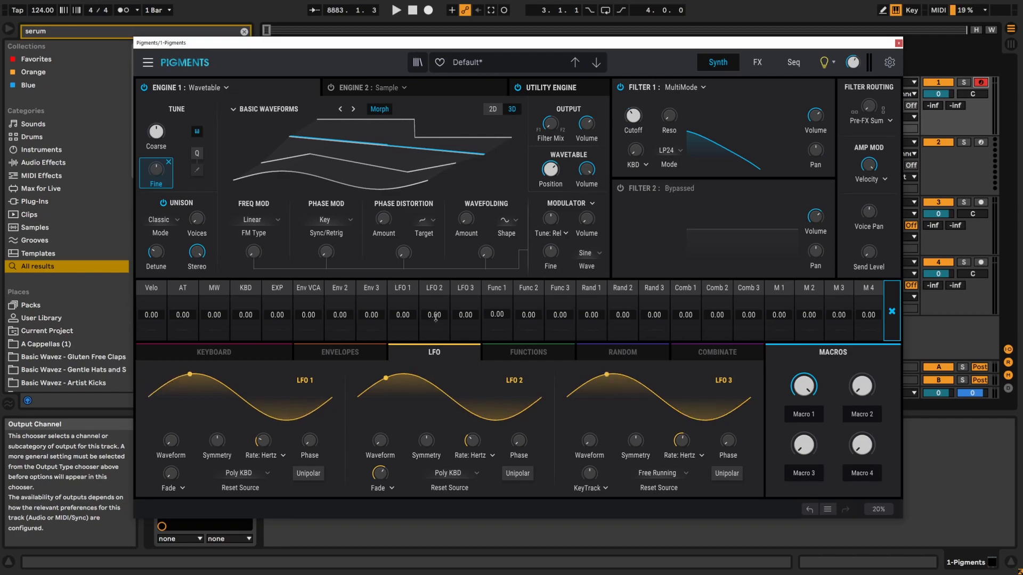
pyautogui.moveTo(435, 318); pyautogui.dragTo(437, 289)
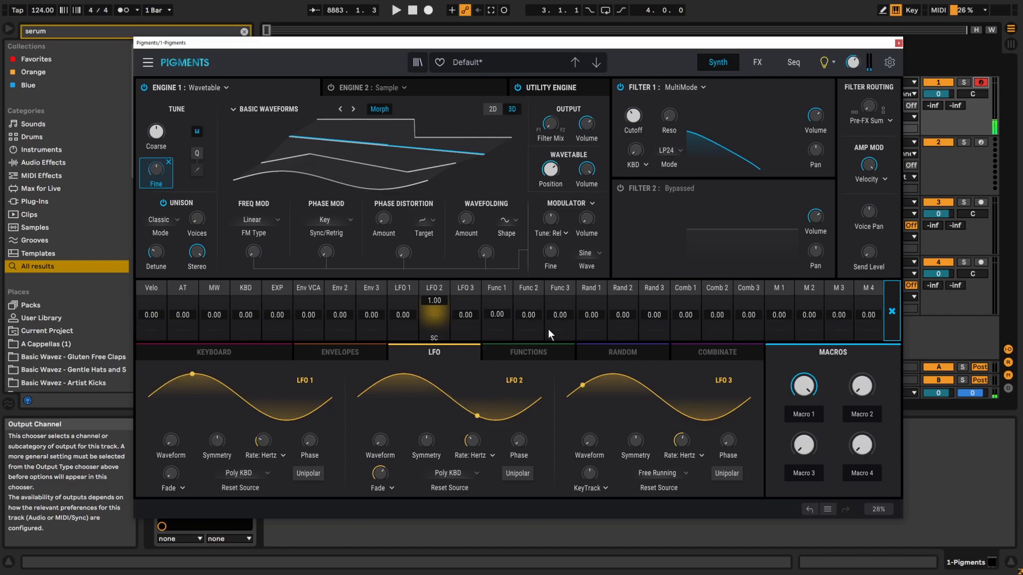
pyautogui.moveTo(629, 119); pyautogui.dragTo(621, 65)
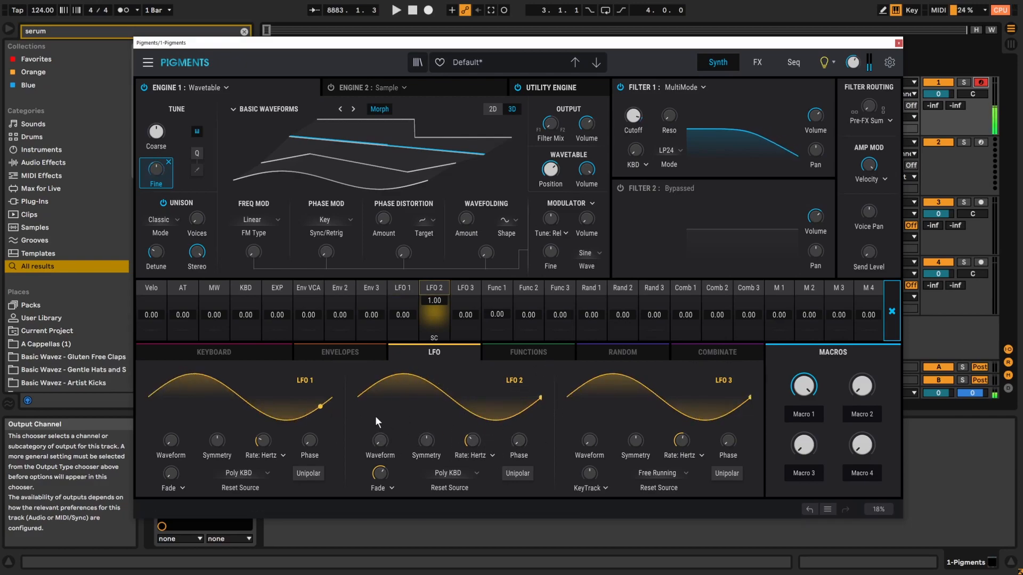
# Speed LFO 2 up to about 2.79 Hz and compare a 20.00 s fade-in with none, ending on a moderate fade.
pyautogui.moveTo(469, 429)
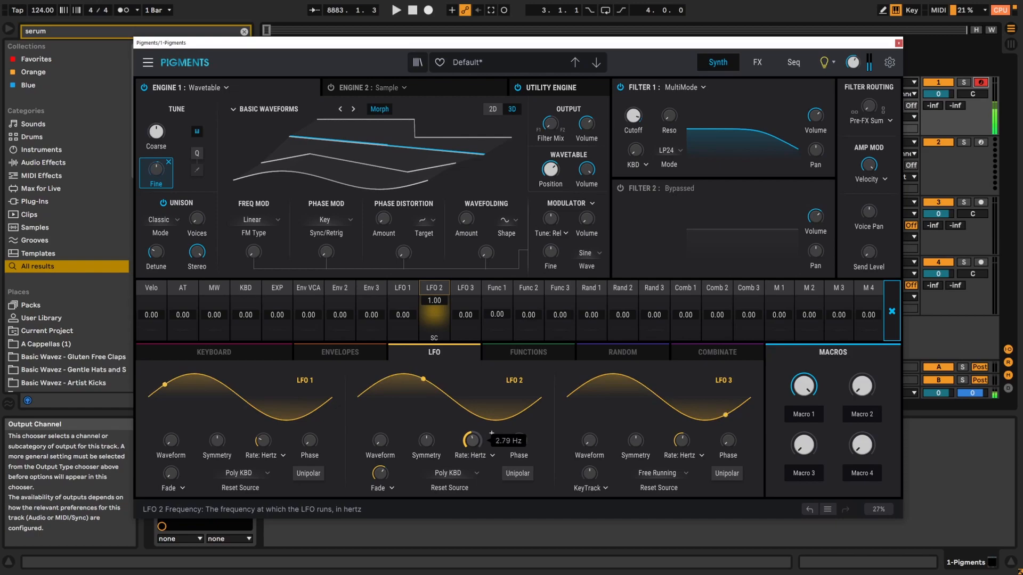
pyautogui.moveTo(379, 473)
pyautogui.mouseDown()
pyautogui.moveTo(379, 506)
pyautogui.moveTo(349, 394)
pyautogui.mouseUp()
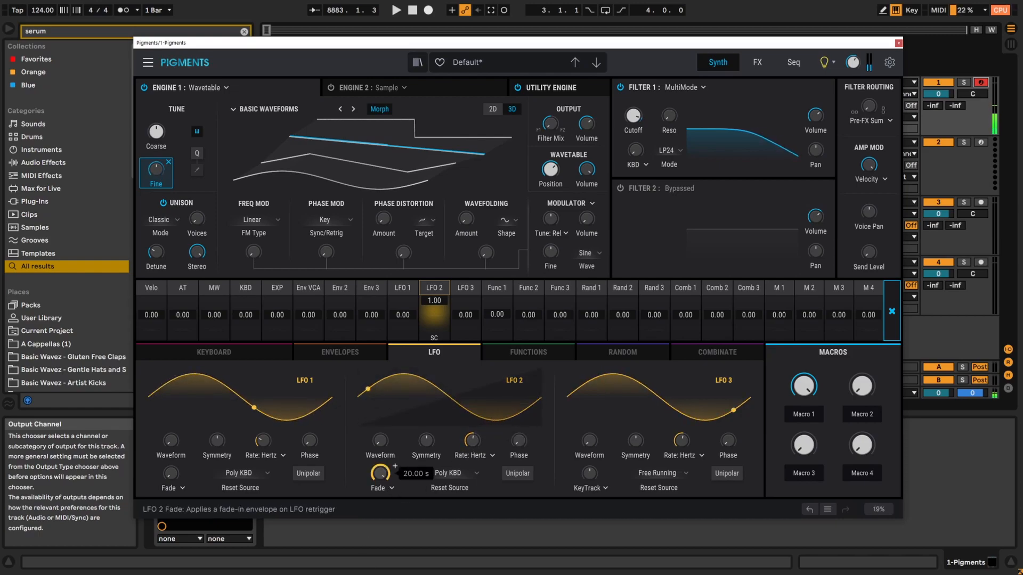
pyautogui.moveTo(379, 473); pyautogui.dragTo(380, 511)
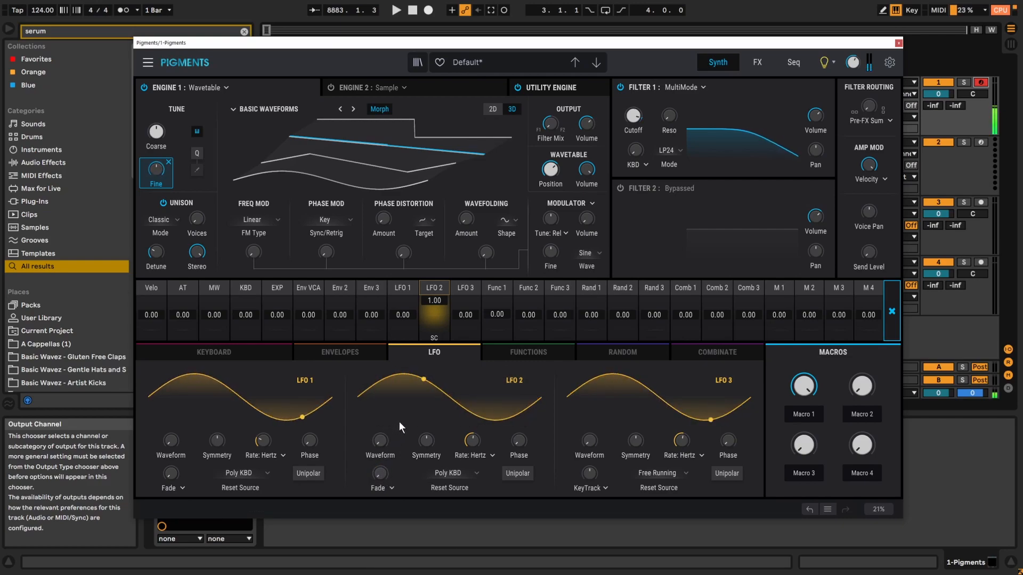
pyautogui.moveTo(380, 473)
pyautogui.mouseDown()
pyautogui.moveTo(380, 457)
pyautogui.moveTo(379, 478)
pyautogui.mouseUp()
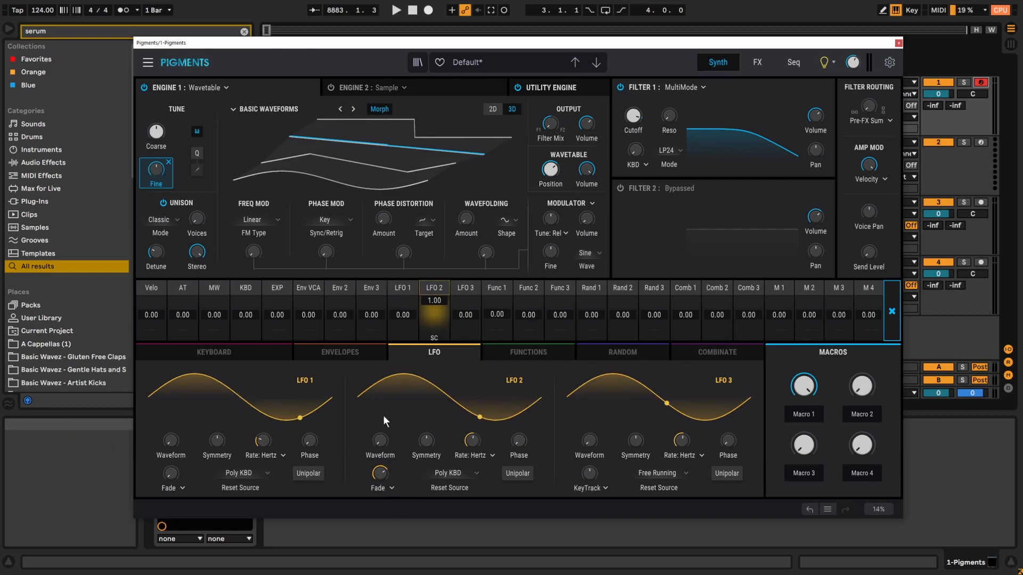
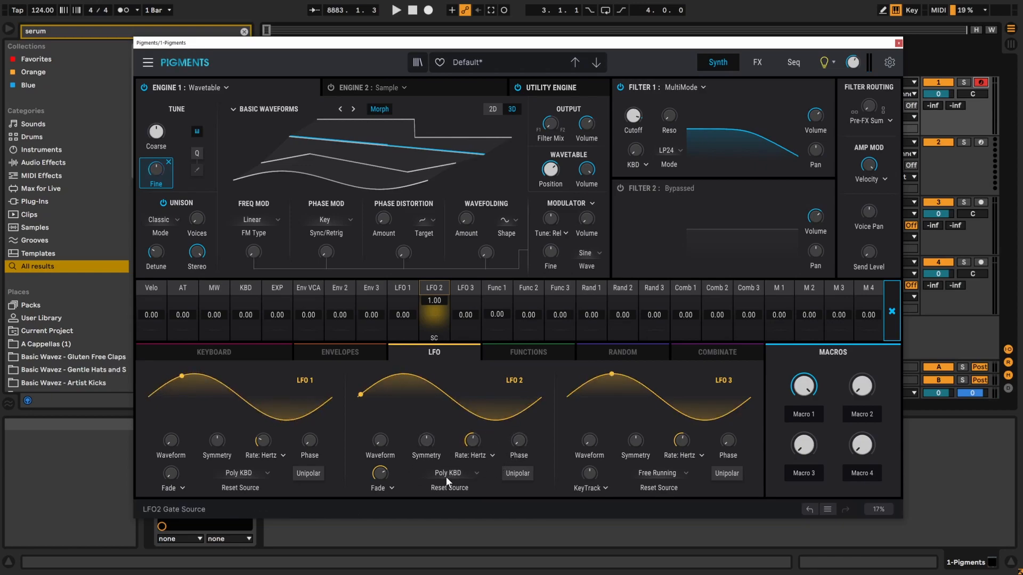
# Set LFO 2's reset source to Free Running and try unipolar output before restoring bipolar.
pyautogui.click(474, 472)
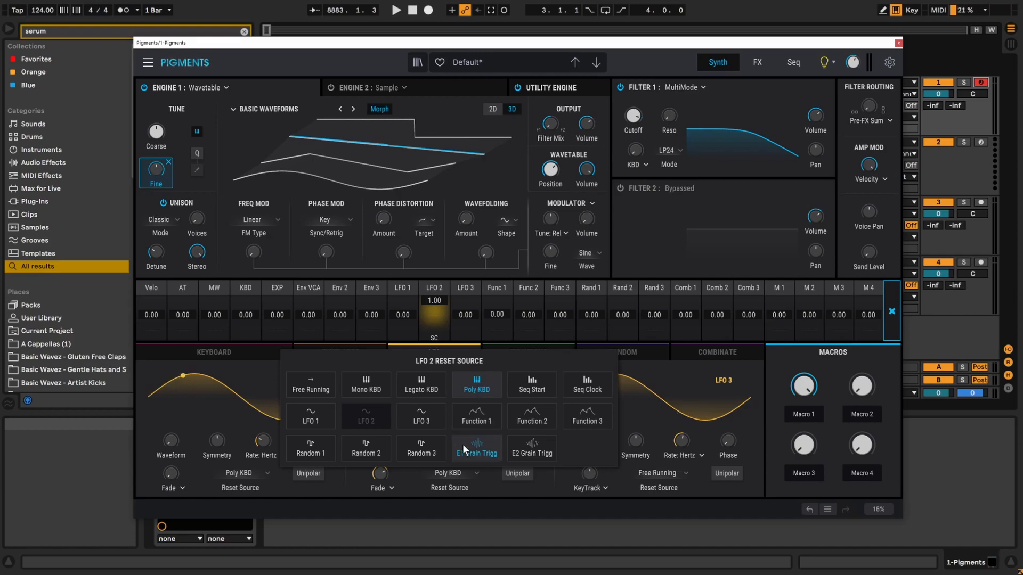
pyautogui.click(318, 387)
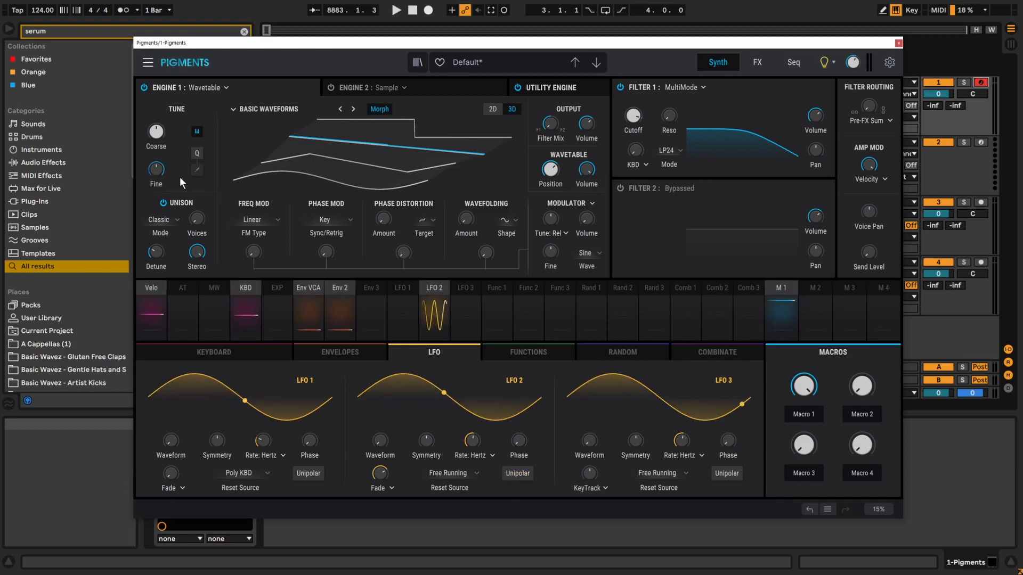
pyautogui.moveTo(162, 171)
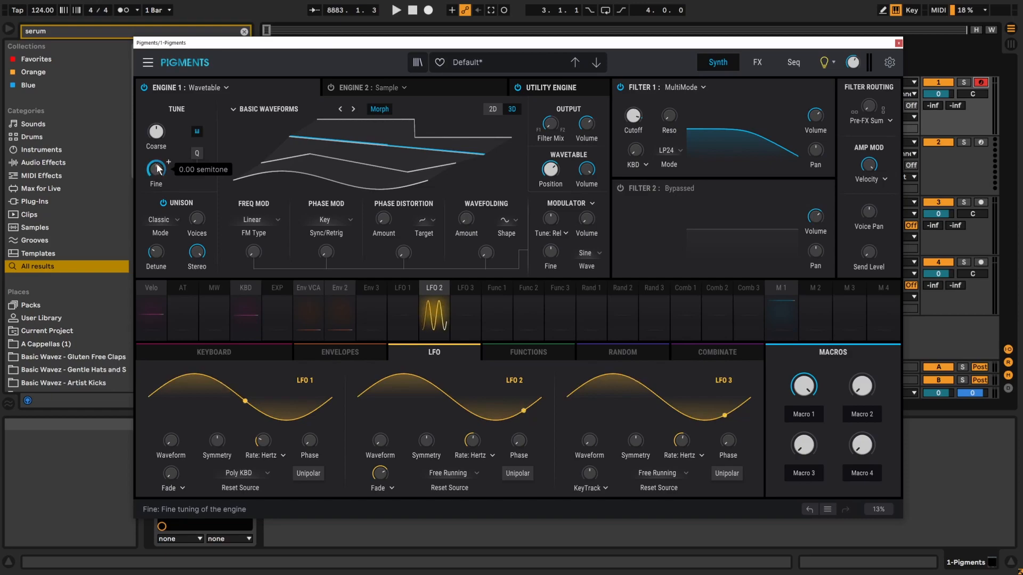
pyautogui.click(514, 472)
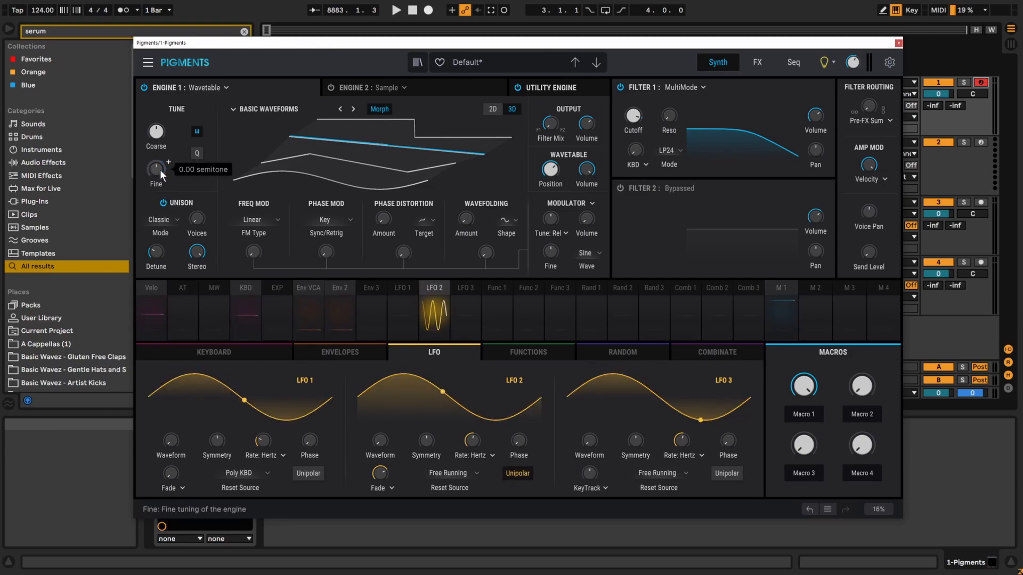
pyautogui.click(517, 473)
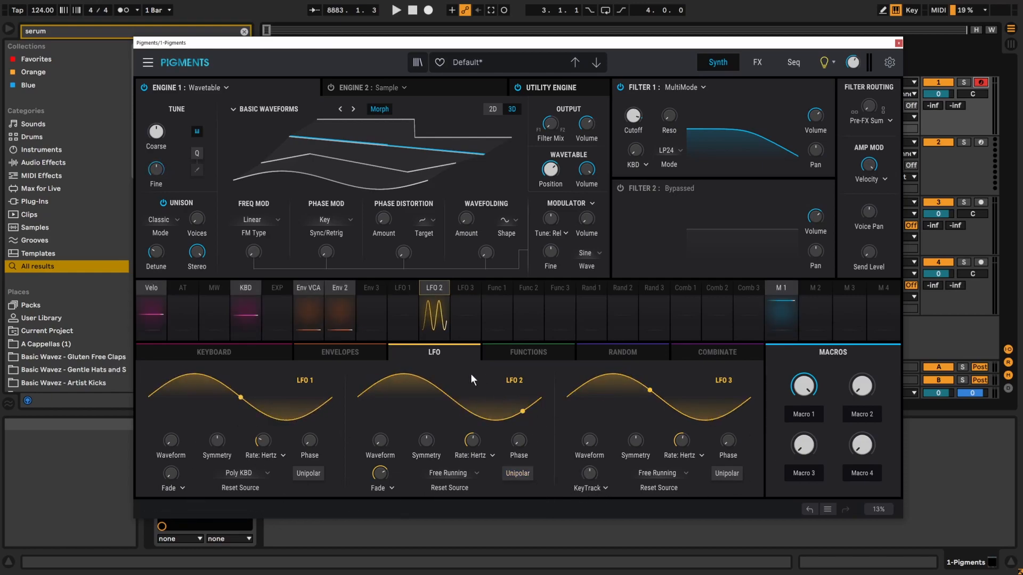
# Compare the function editor with the LFOs and skew LFO 2's sine by lowering its symmetry and adjusting its waveform.
pyautogui.click(527, 351)
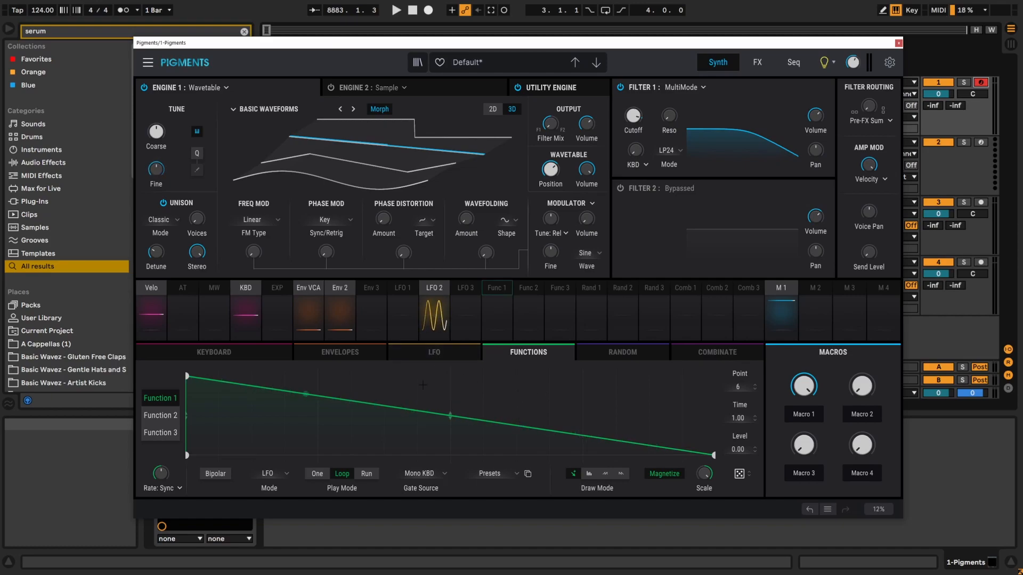
pyautogui.click(451, 356)
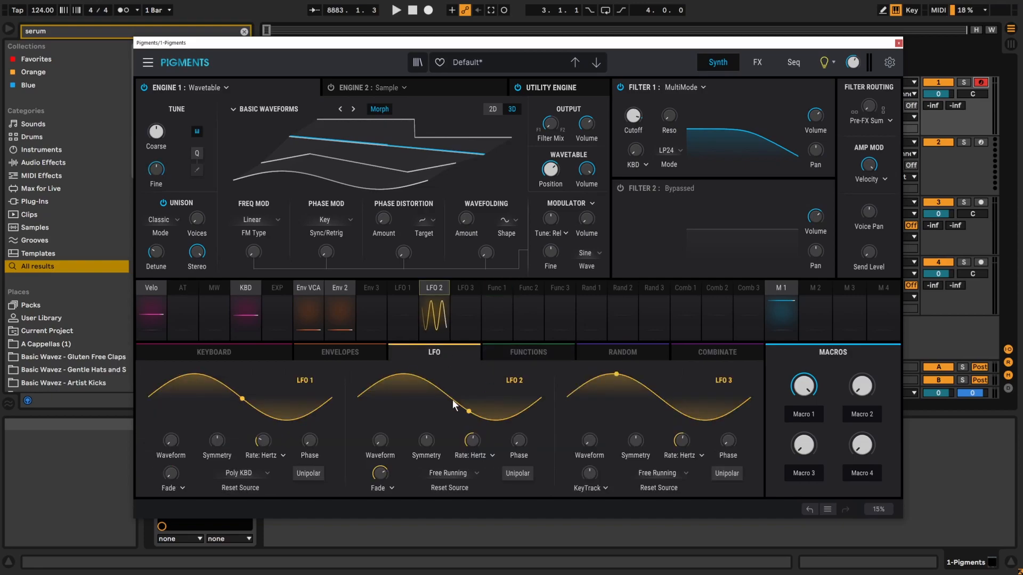
pyautogui.moveTo(496, 392); pyautogui.dragTo(454, 389)
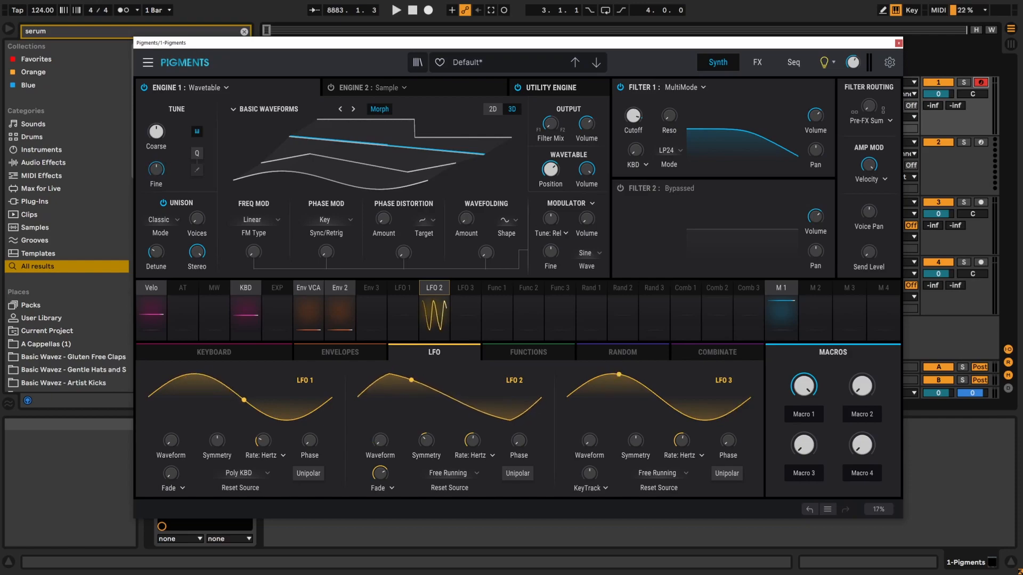
pyautogui.moveTo(380, 440); pyautogui.dragTo(408, 444)
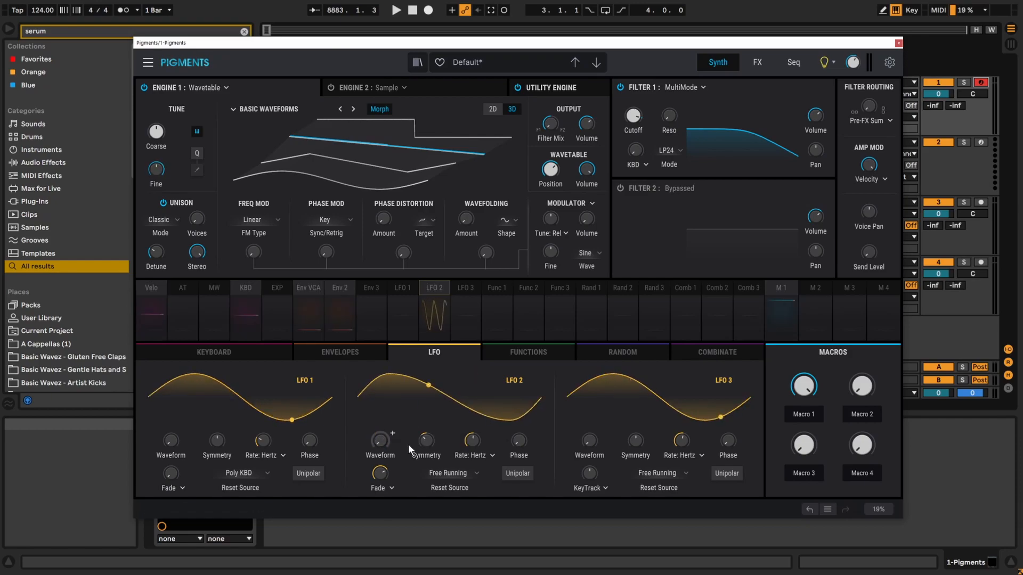
# Show Function 1 and add breakpoints to its curve, forming two valleys at zero level and two peaks.
pyautogui.click(527, 351)
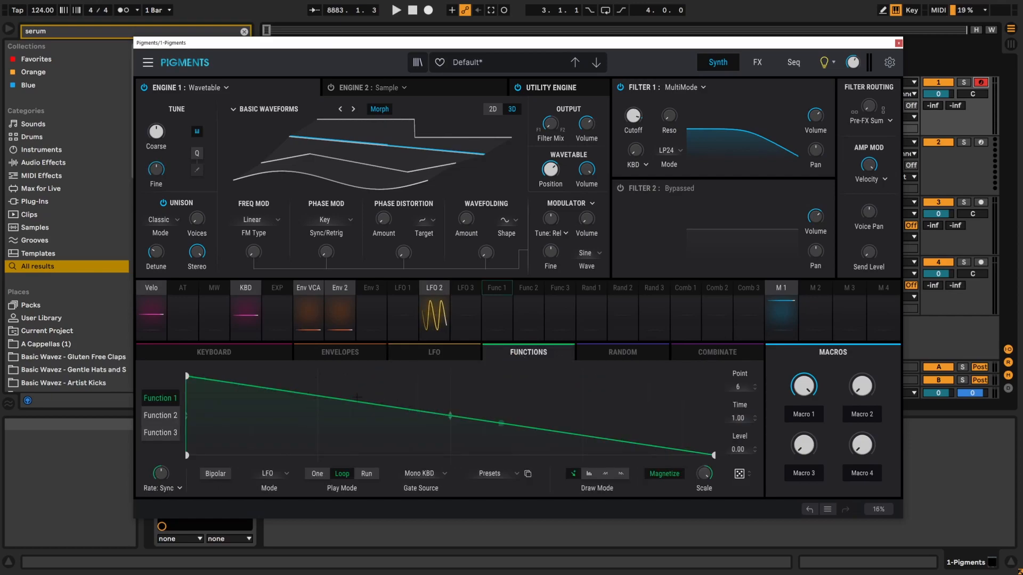
pyautogui.moveTo(317, 426); pyautogui.dragTo(317, 456)
pyautogui.moveTo(463, 400); pyautogui.dragTo(463, 457)
pyautogui.click(541, 399)
pyautogui.click(457, 392)
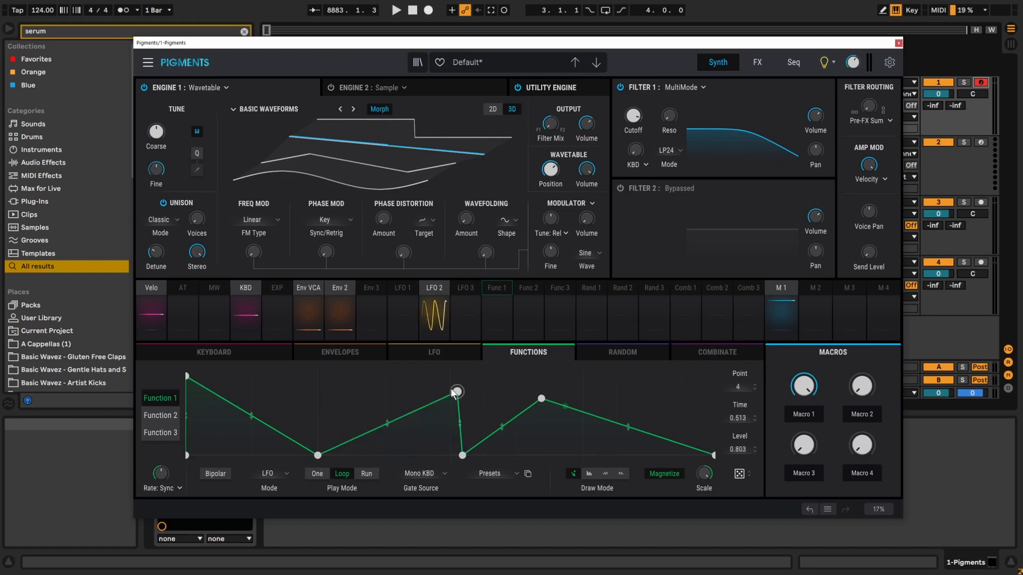
# Draw a series of rising ramps across Function 1, followed by falling ramps over its middle and later part.
pyautogui.click(605, 473)
pyautogui.moveTo(285, 387)
pyautogui.mouseDown()
pyautogui.moveTo(486, 379)
pyautogui.moveTo(683, 390)
pyautogui.mouseUp()
pyautogui.moveTo(219, 401); pyautogui.dragTo(566, 381)
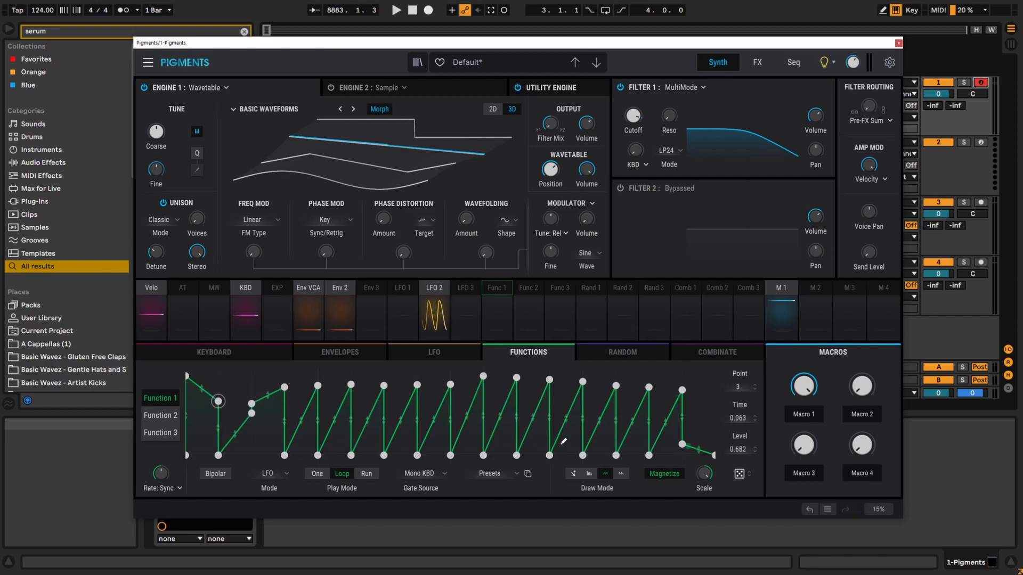
pyautogui.click(620, 473)
pyautogui.moveTo(648, 413); pyautogui.dragTo(368, 390)
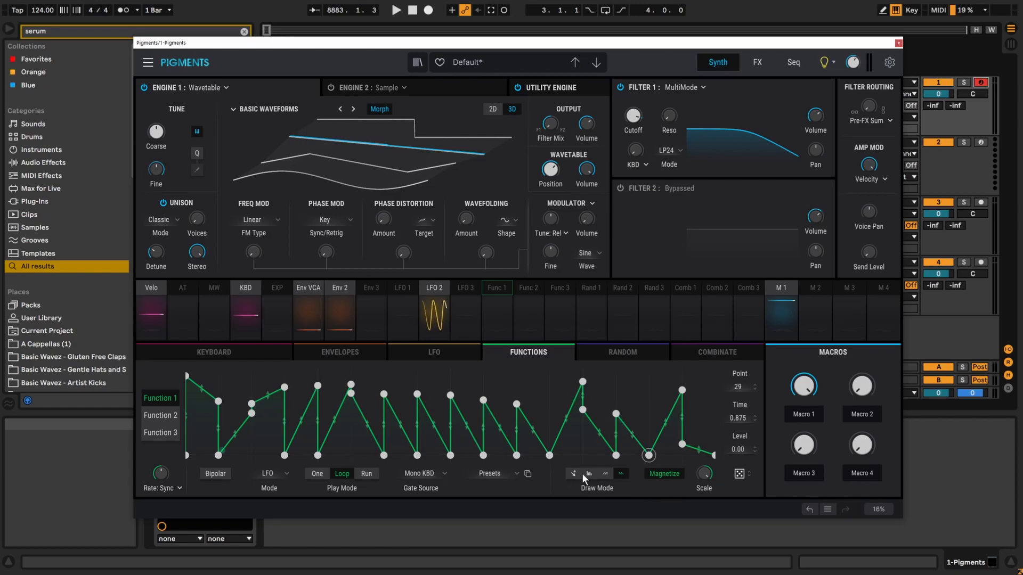
# Draw stepped levels over the first two thirds of Function 1 and add a dip and a near-full peak with single breakpoints.
pyautogui.moveTo(554, 404)
pyautogui.mouseDown()
pyautogui.moveTo(266, 403)
pyautogui.moveTo(187, 383)
pyautogui.mouseUp()
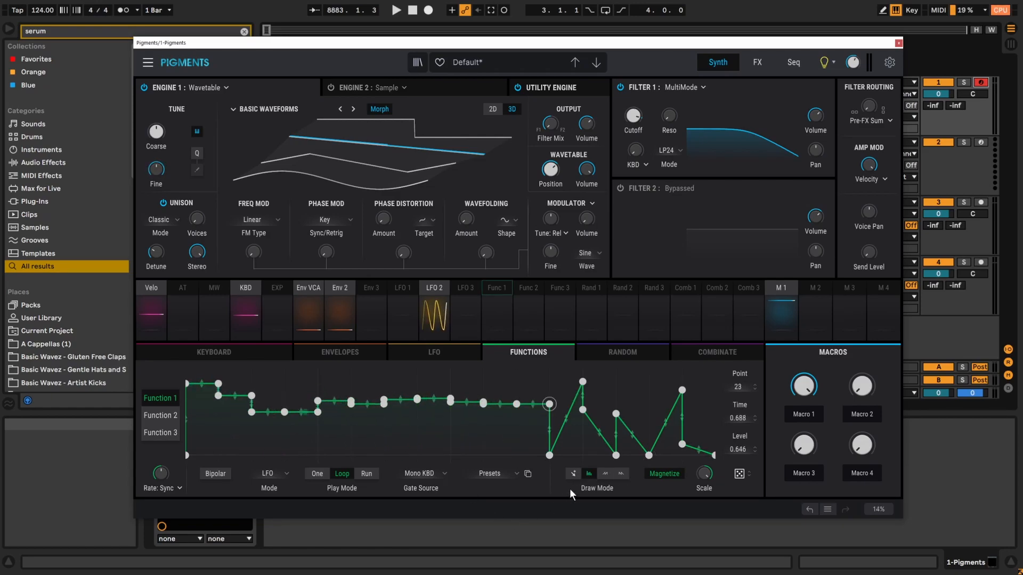
pyautogui.click(574, 474)
pyautogui.click(397, 419)
pyautogui.moveTo(472, 378); pyautogui.dragTo(483, 376)
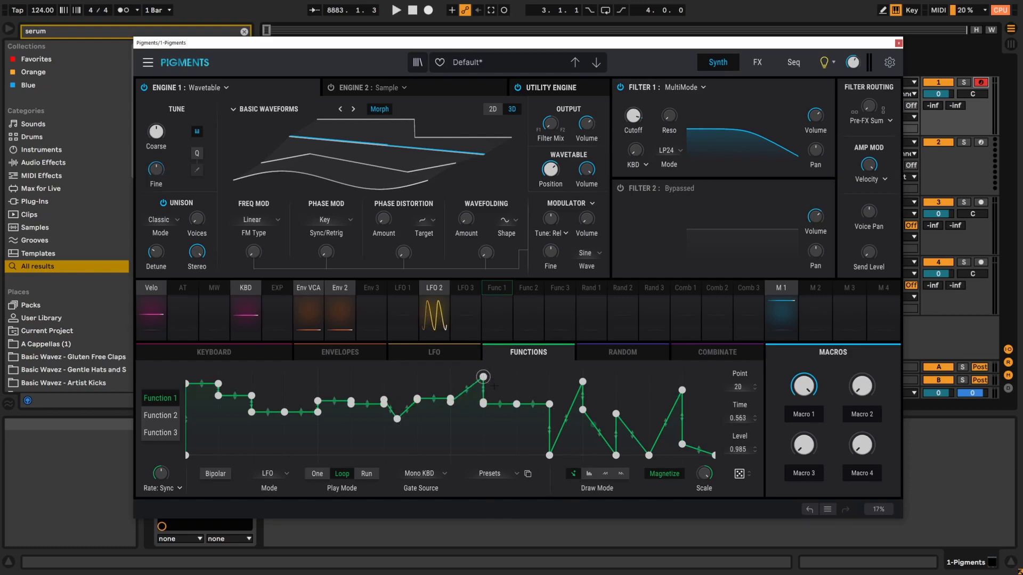
# Toggle Function 1's bipolar output on and off repeatedly, leaving it off, and set the play mode to One.
pyautogui.click(209, 476)
pyautogui.click(217, 474)
pyautogui.click(216, 475)
pyautogui.click(216, 474)
pyautogui.click(216, 474)
pyautogui.click(217, 475)
pyautogui.click(216, 475)
pyautogui.click(217, 475)
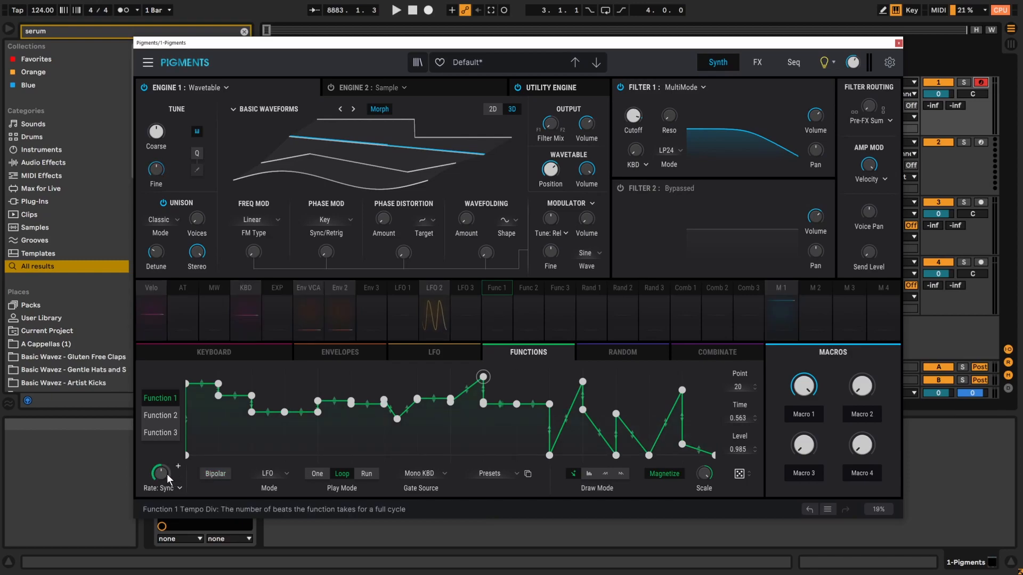
pyautogui.moveTo(166, 479)
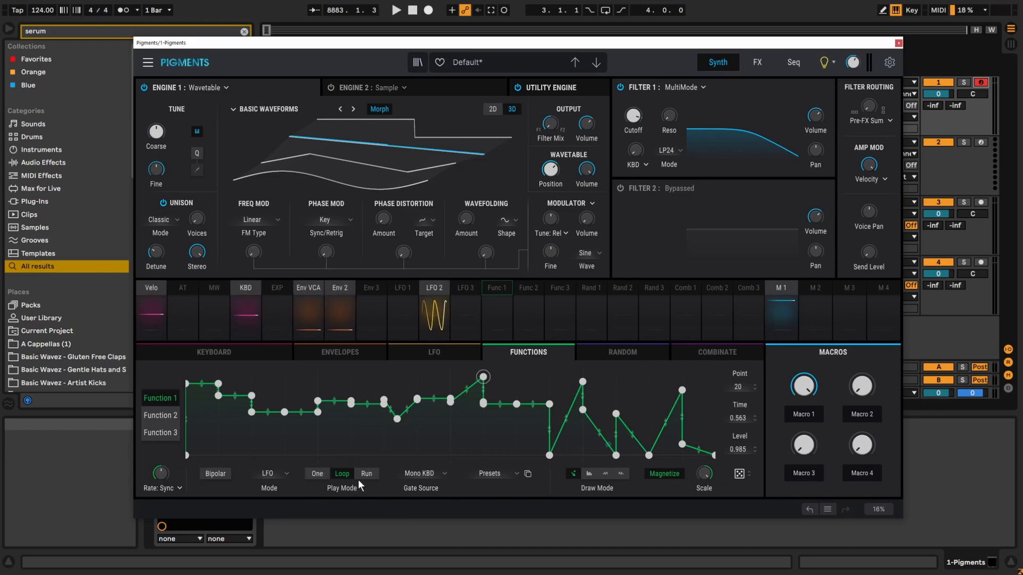
pyautogui.click(322, 474)
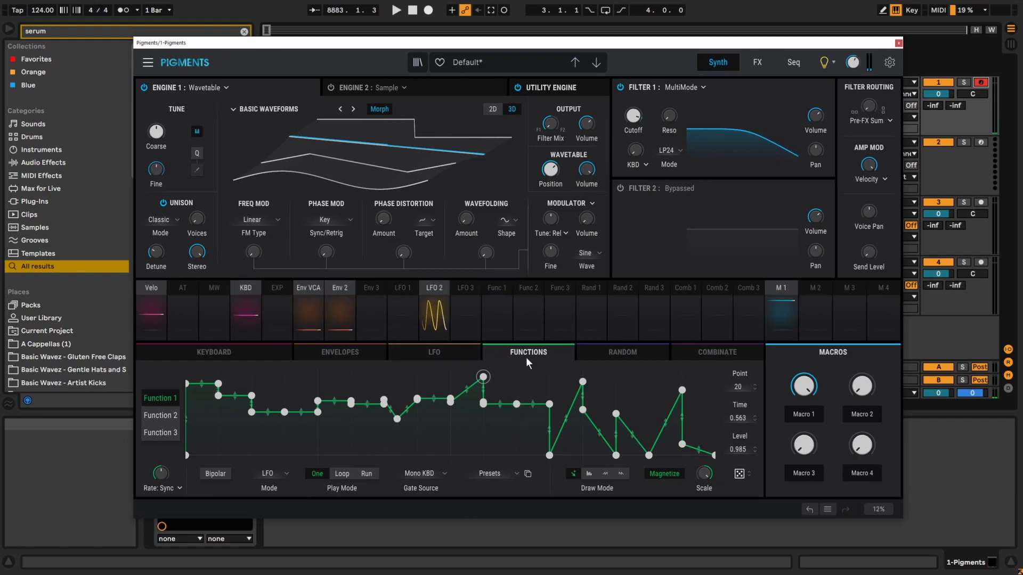
# Remove LFO 2's modulation from Engine 1's fine tuning.
pyautogui.click(169, 163)
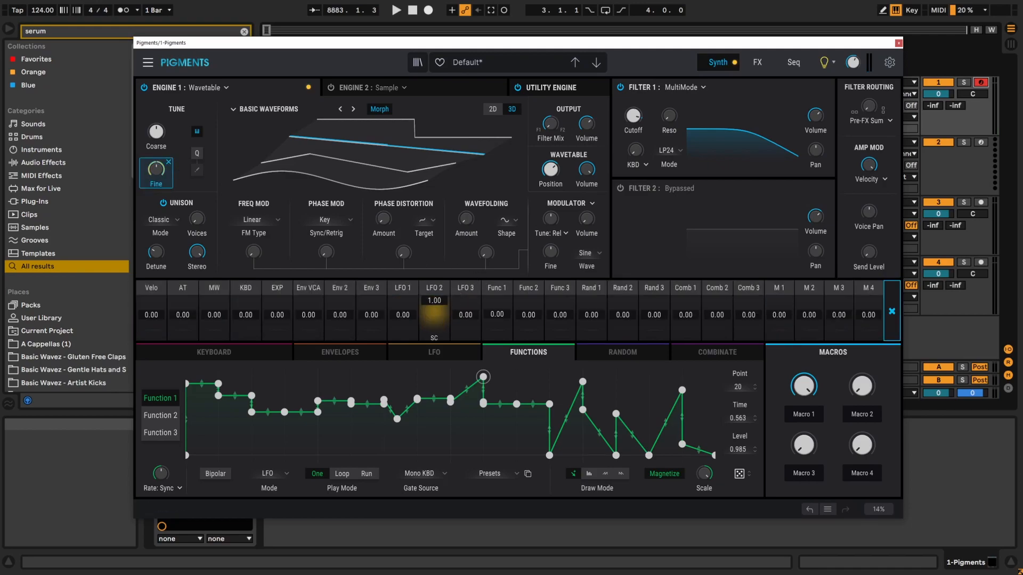
pyautogui.doubleClick(437, 305)
pyautogui.click(169, 163)
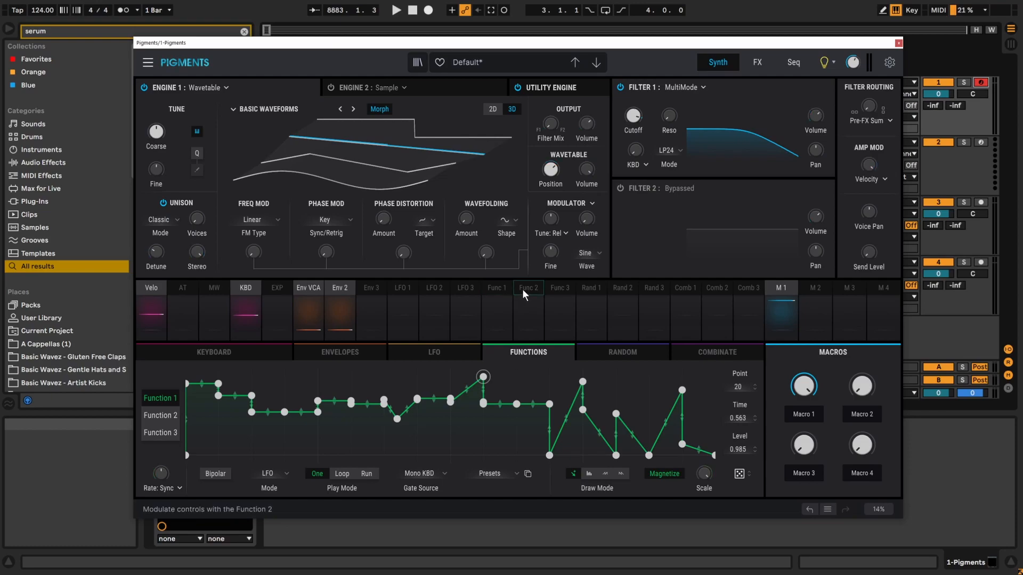
# Route Function 1 to Filter 1's cutoff with a modulation amount of about 0.36.
pyautogui.click(501, 290)
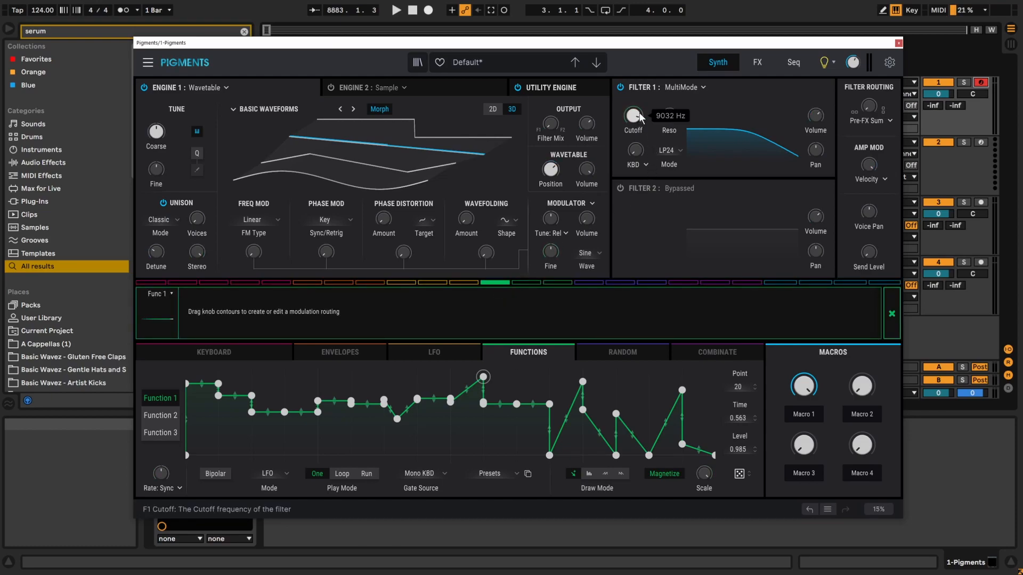
pyautogui.moveTo(633, 115); pyautogui.dragTo(633, 105)
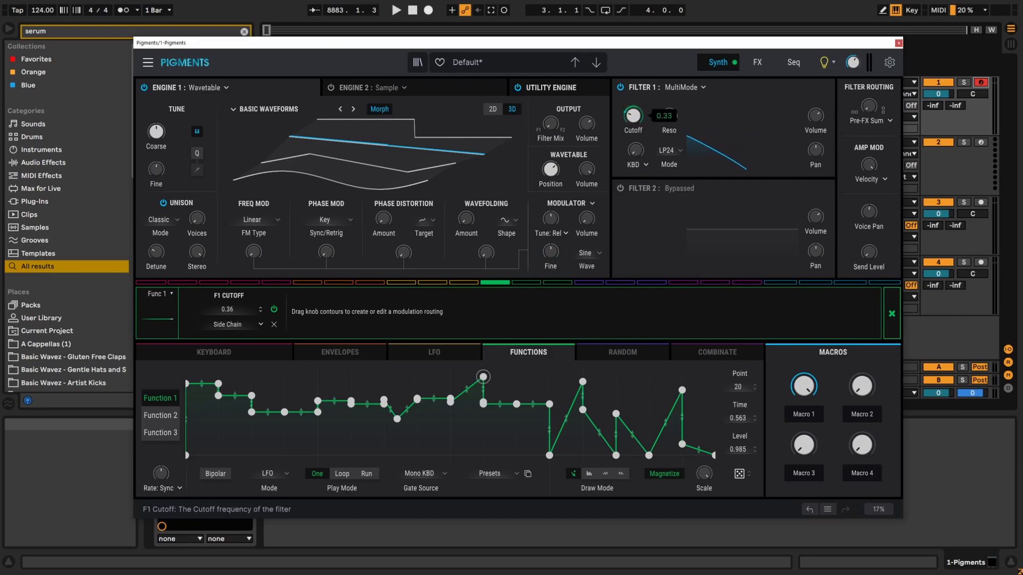
pyautogui.click(535, 355)
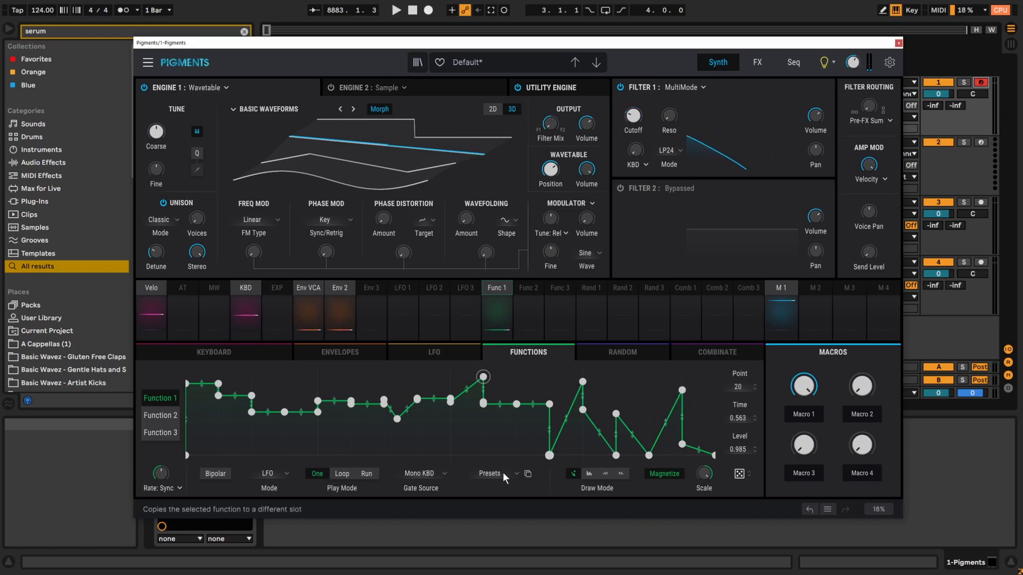
# Set Function 1's gate source to Seq Start and its play mode to Loop.
pyautogui.click(440, 476)
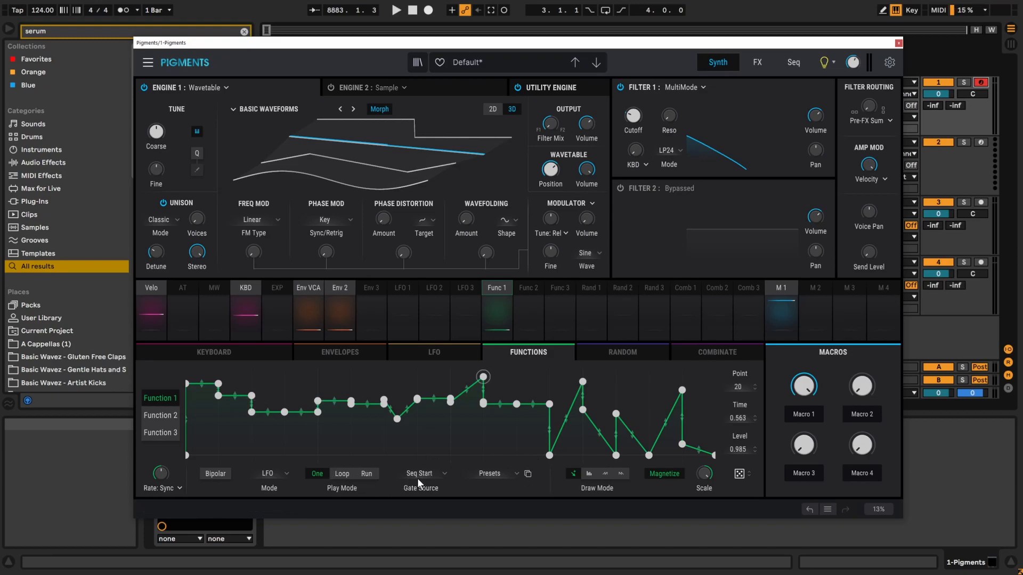
pyautogui.click(342, 474)
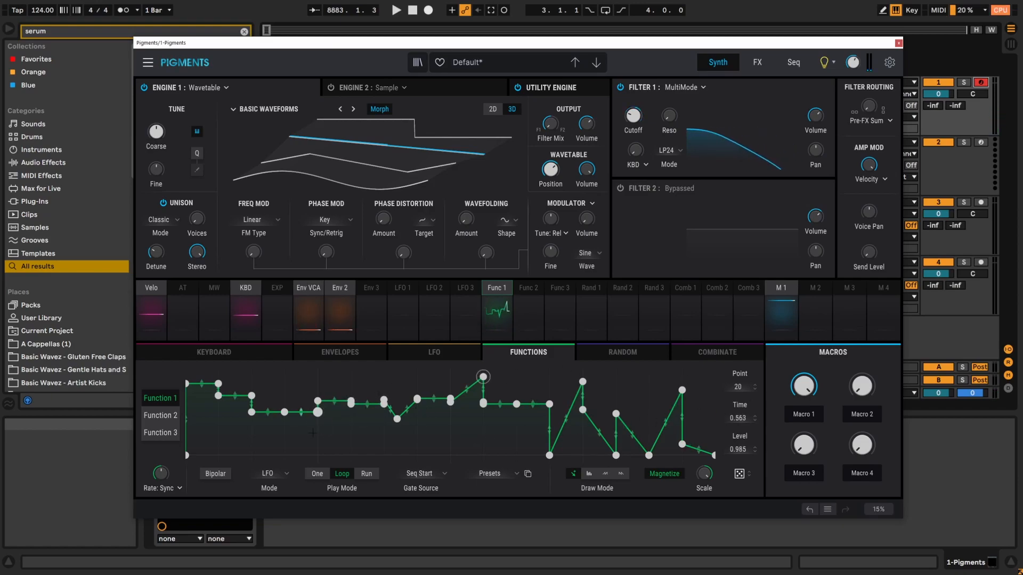
# Add a breakpoint at time 0.456 and level 0.00 to Function 1 and view its presets list.
pyautogui.doubleClick(427, 455)
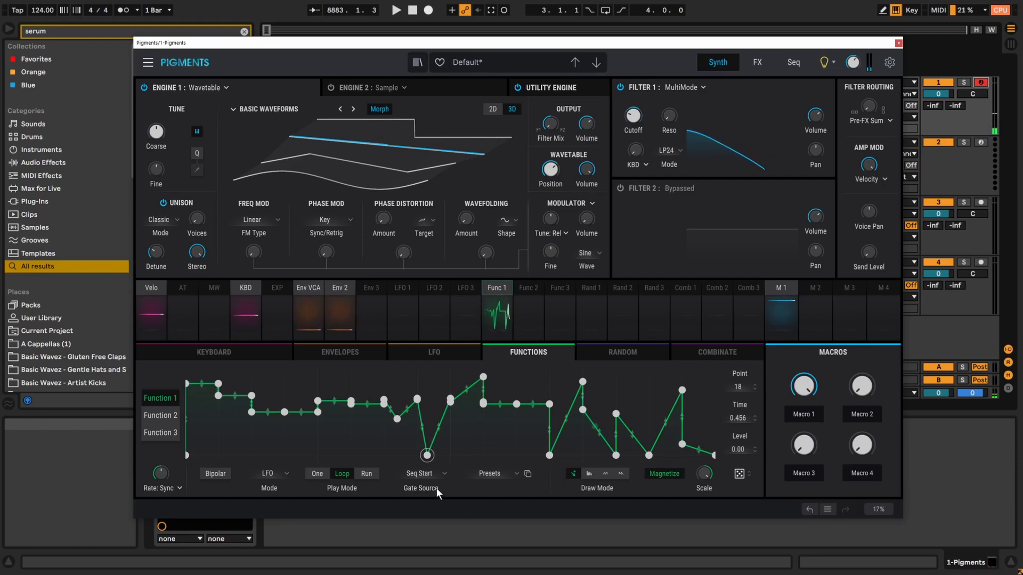
pyautogui.click(495, 473)
pyautogui.click(496, 478)
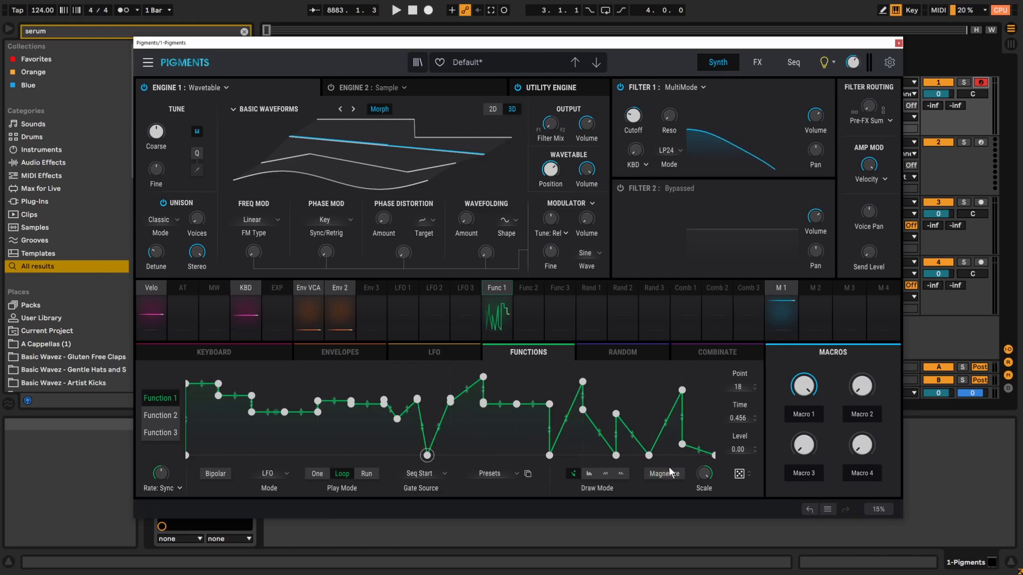
# Move Function 1's breakpoint near time 0.875 freely with Magnetize off, and re-enable Magnetize to snap it to time 0.875, level 0.874.
pyautogui.moveTo(648, 455); pyautogui.dragTo(608, 389)
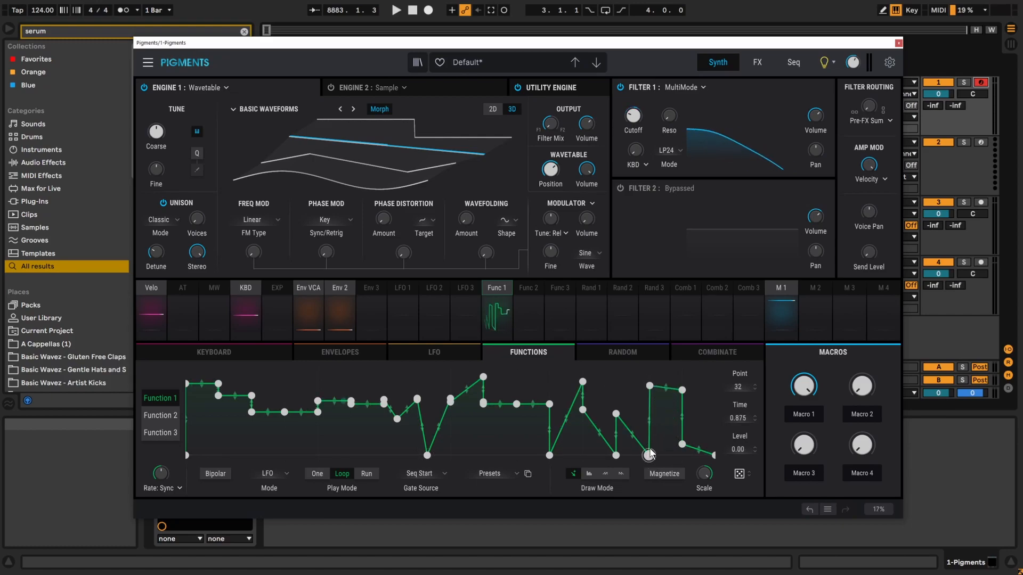
pyautogui.moveTo(648, 455); pyautogui.dragTo(657, 386)
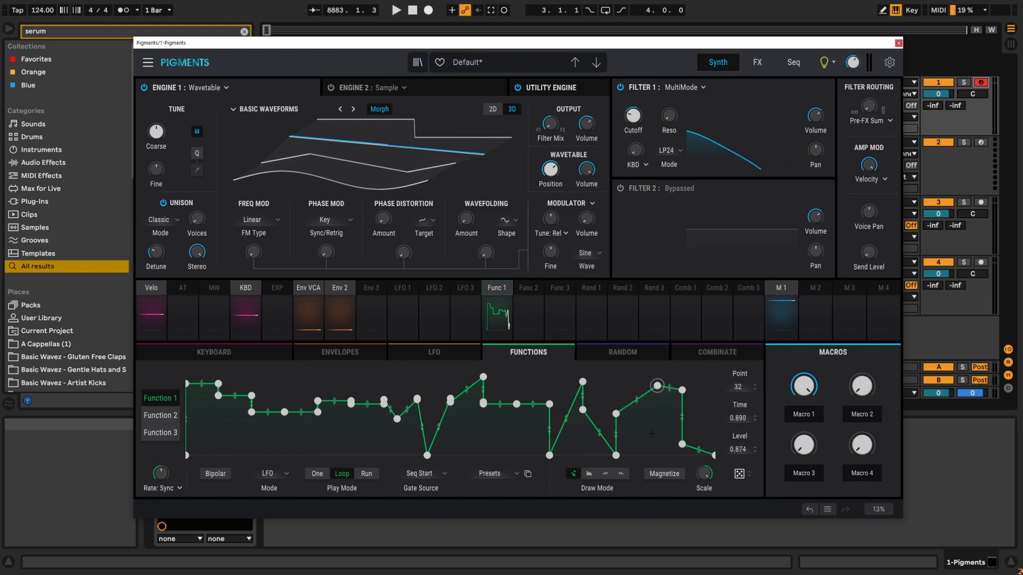
pyautogui.click(663, 476)
pyautogui.moveTo(673, 379); pyautogui.dragTo(616, 385)
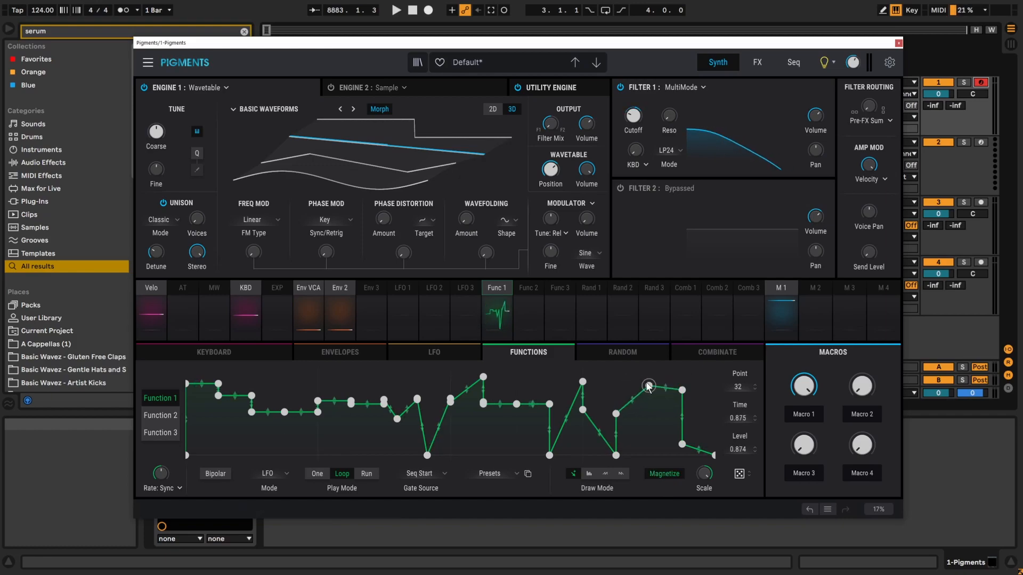
# Try Function 1's Scale control and move breakpoint 26 to time 0.688 and level 0.548.
pyautogui.moveTo(706, 481)
pyautogui.mouseDown()
pyautogui.moveTo(706, 533)
pyautogui.moveTo(706, 498)
pyautogui.mouseUp()
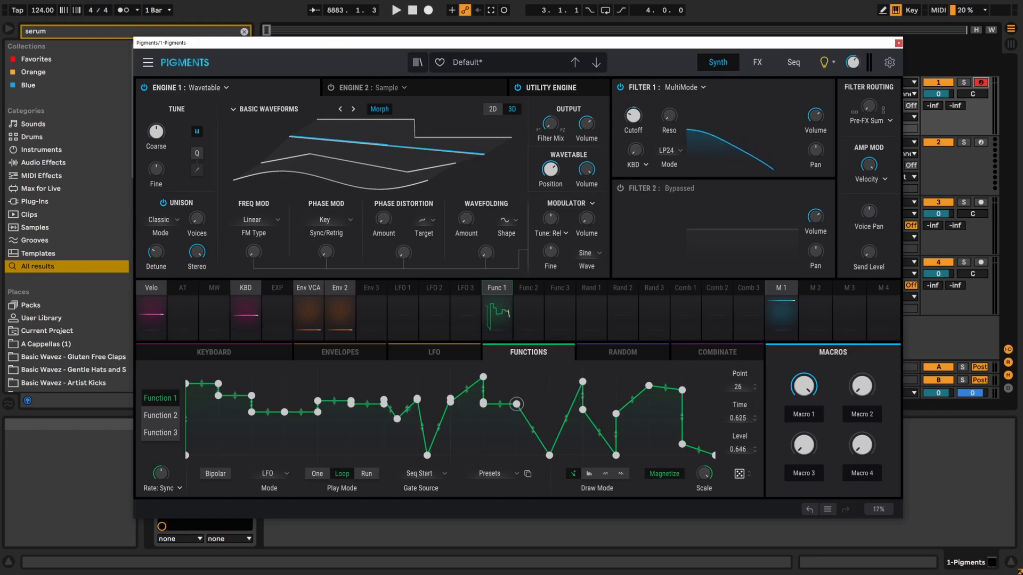
pyautogui.moveTo(739, 418); pyautogui.dragTo(739, 407)
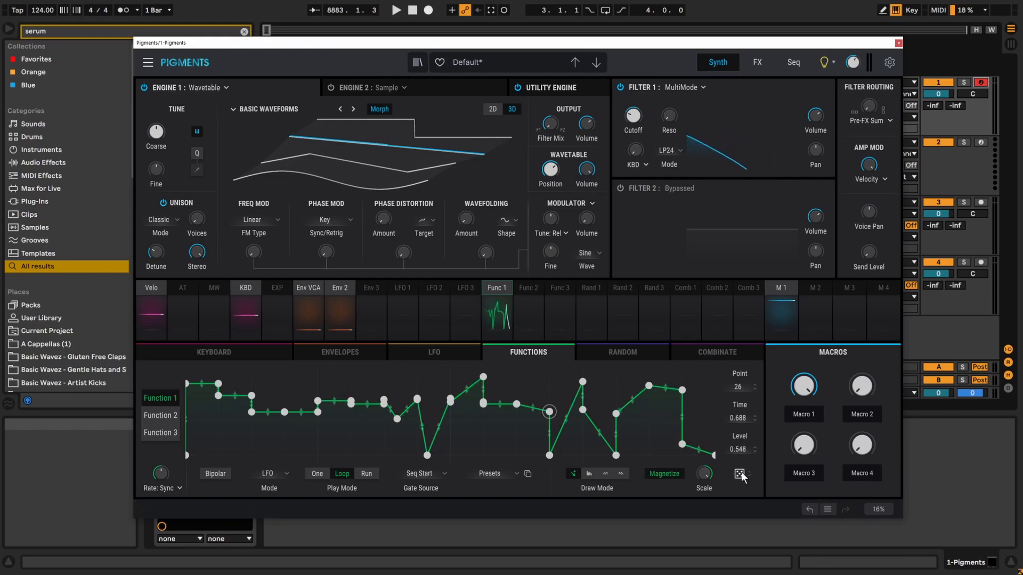
# Randomize the amplitude of Function 1's breakpoints twice.
pyautogui.moveTo(739, 474); pyautogui.dragTo(739, 486)
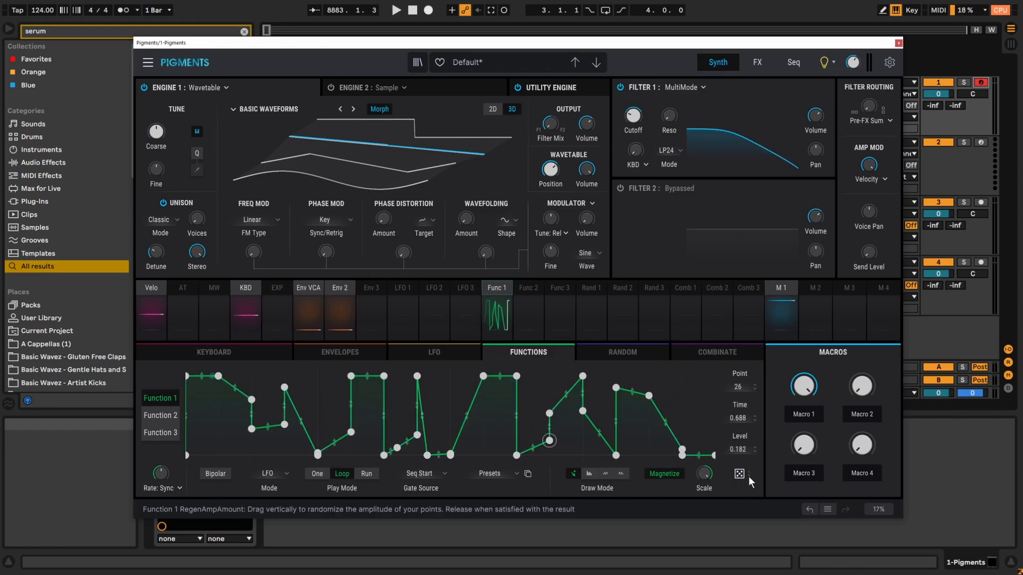
pyautogui.moveTo(740, 474); pyautogui.dragTo(730, 508)
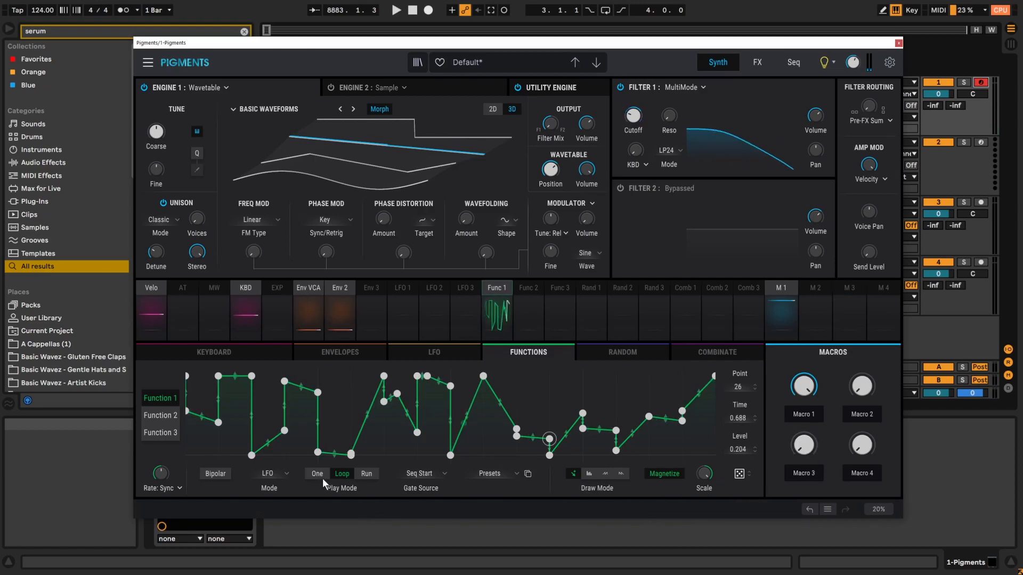
# Replace Function 1's modulation of Filter 1's cutoff with Random 1 at an amount of 0.69.
pyautogui.click(625, 352)
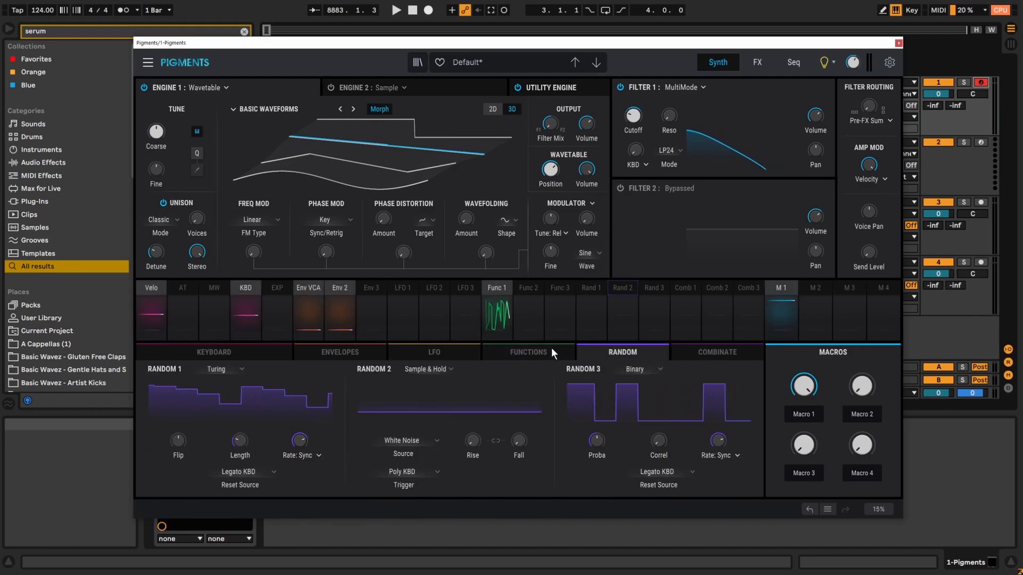
pyautogui.click(500, 289)
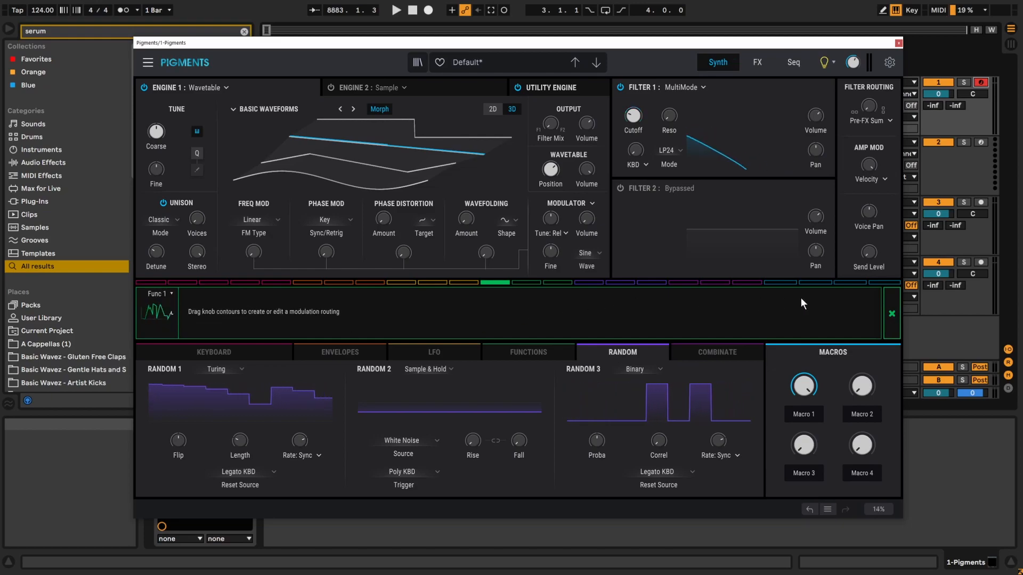
pyautogui.click(889, 313)
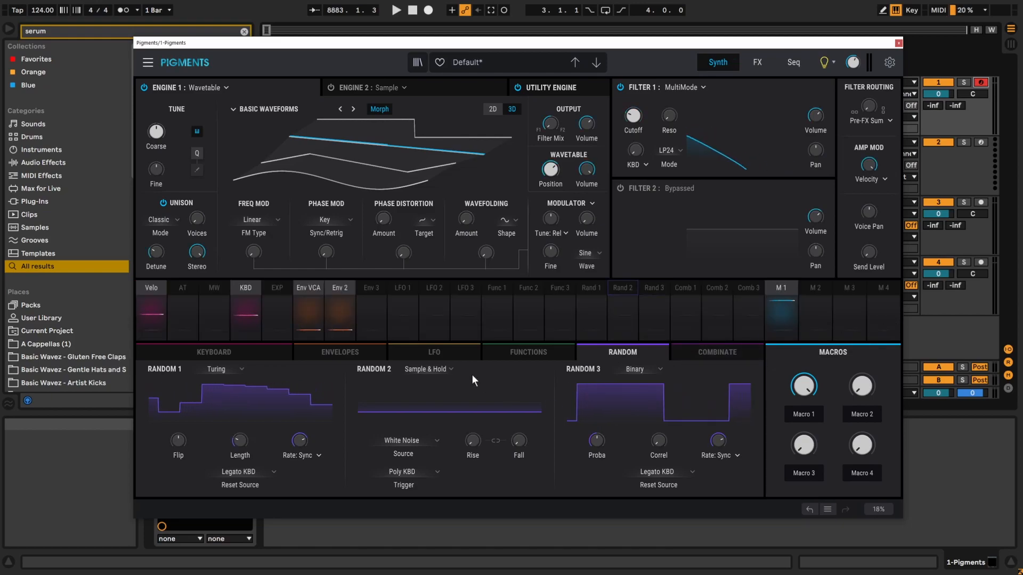
pyautogui.click(587, 287)
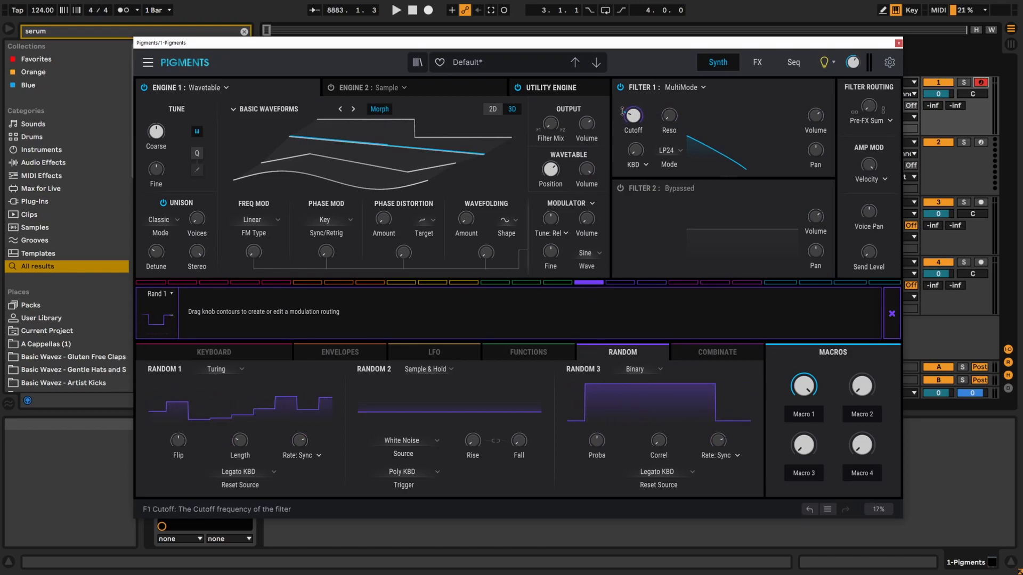
pyautogui.moveTo(622, 111); pyautogui.dragTo(624, 80)
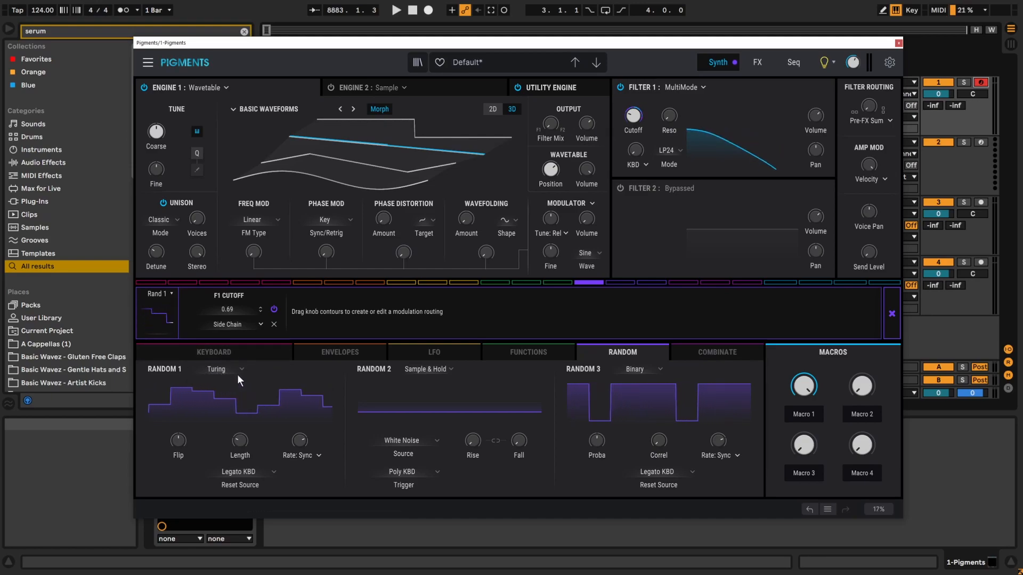
# Adjust the Length of Random 1's Turing sequence and lower its Flip to the minimum.
pyautogui.moveTo(173, 432)
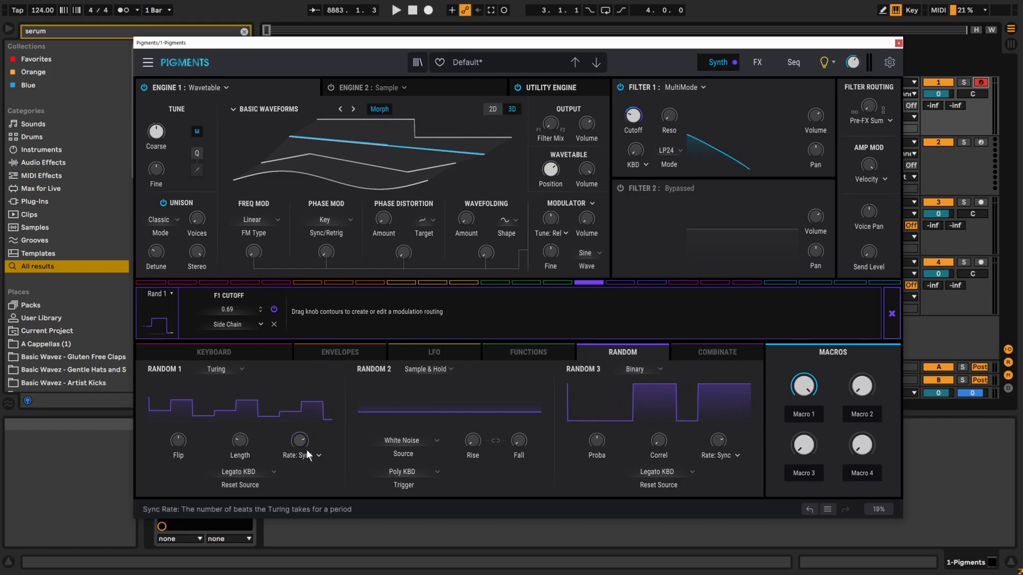
pyautogui.moveTo(239, 441); pyautogui.dragTo(238, 430)
pyautogui.moveTo(172, 442); pyautogui.dragTo(172, 478)
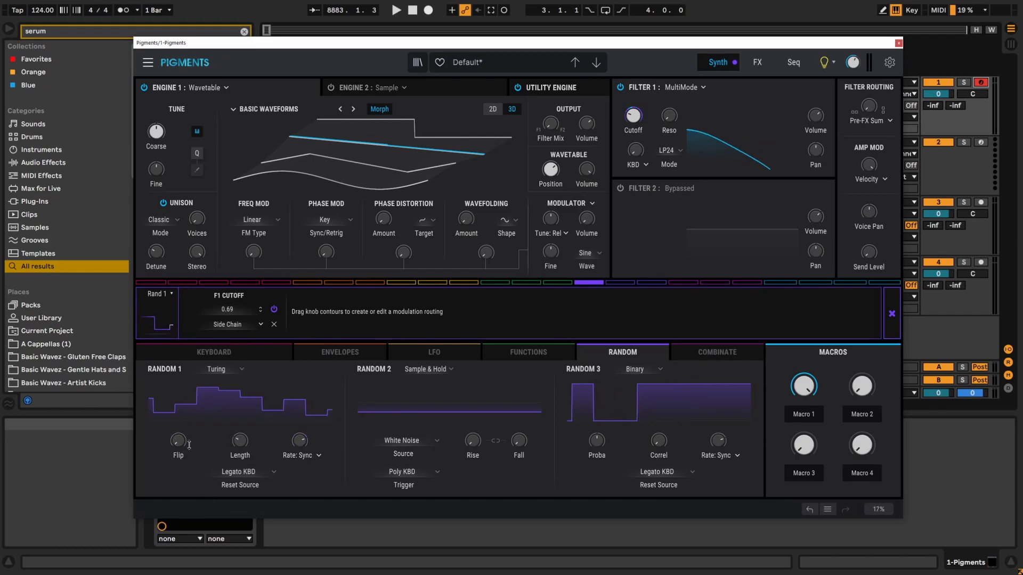
# Add Random 1 as a modulation source on its own Turing Flip control with an amount of 0.00.
pyautogui.moveTo(186, 438)
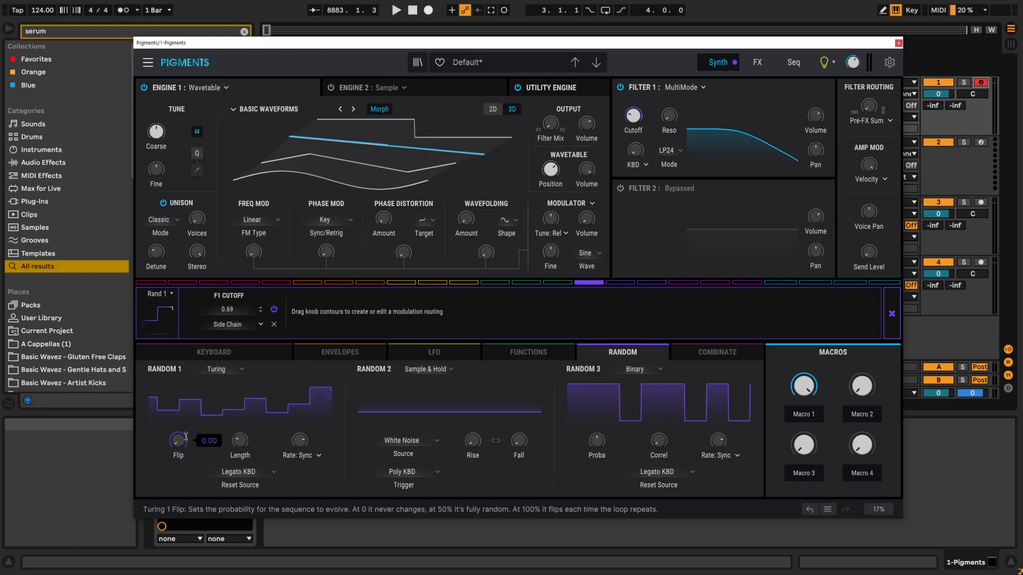
pyautogui.moveTo(181, 441); pyautogui.dragTo(178, 335)
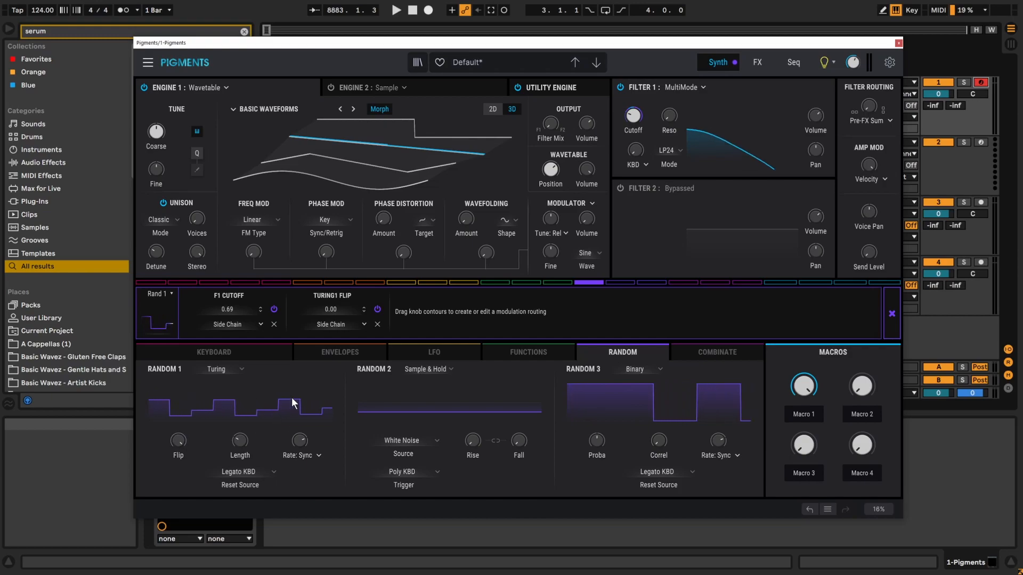
# Sweep Random 1's Flip probability through its range, including 0%, and reset it to 50%.
pyautogui.moveTo(173, 442)
pyautogui.mouseDown()
pyautogui.moveTo(179, 496)
pyautogui.moveTo(179, 449)
pyautogui.mouseUp()
pyautogui.moveTo(178, 441); pyautogui.dragTo(178, 418)
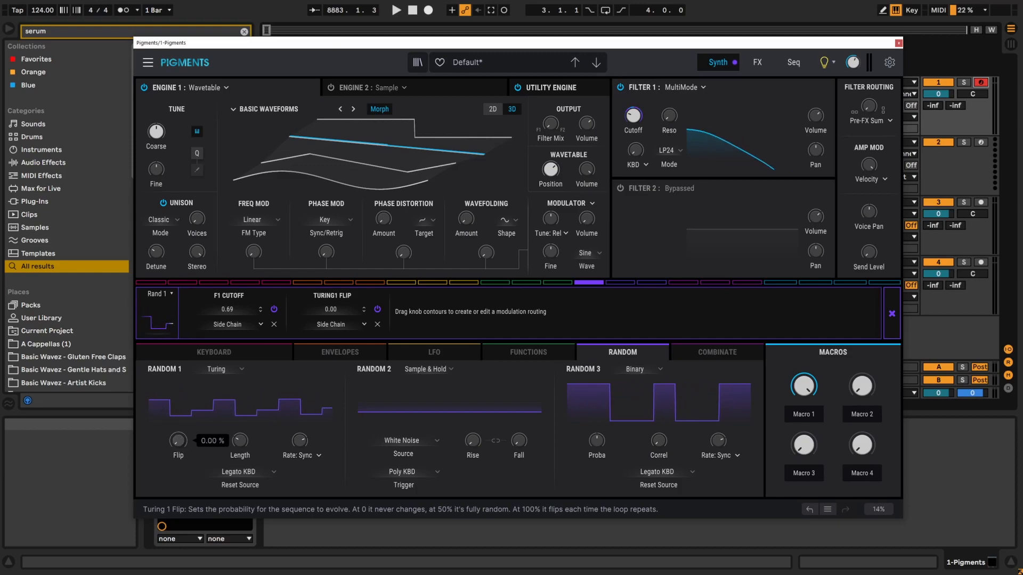
pyautogui.moveTo(178, 441); pyautogui.dragTo(178, 532)
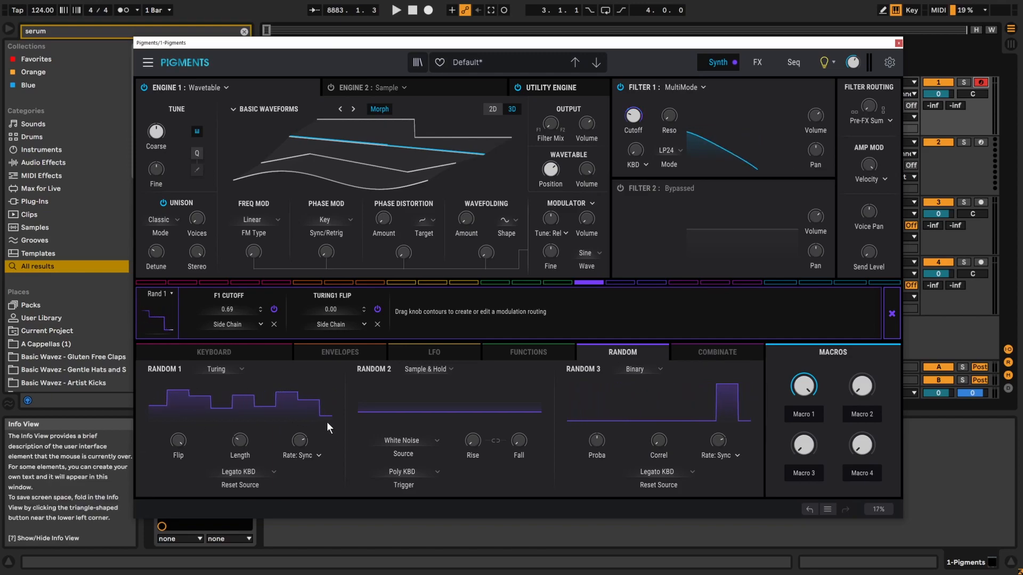
pyautogui.doubleClick(177, 441)
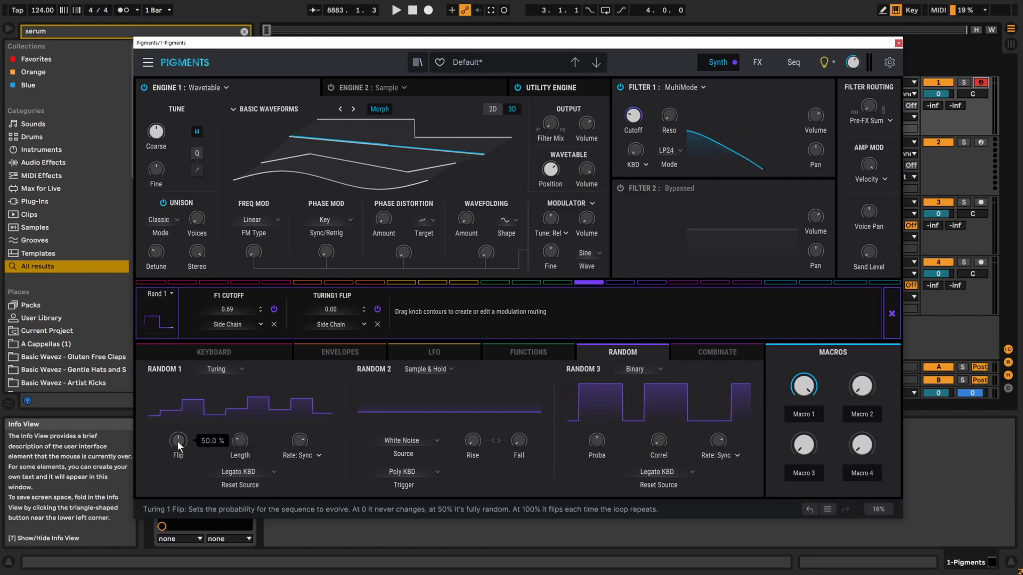
# Try a synced rate of 1/32 on Random 1 and vary its Length to 20, ending at 8.
pyautogui.moveTo(240, 445); pyautogui.dragTo(239, 439)
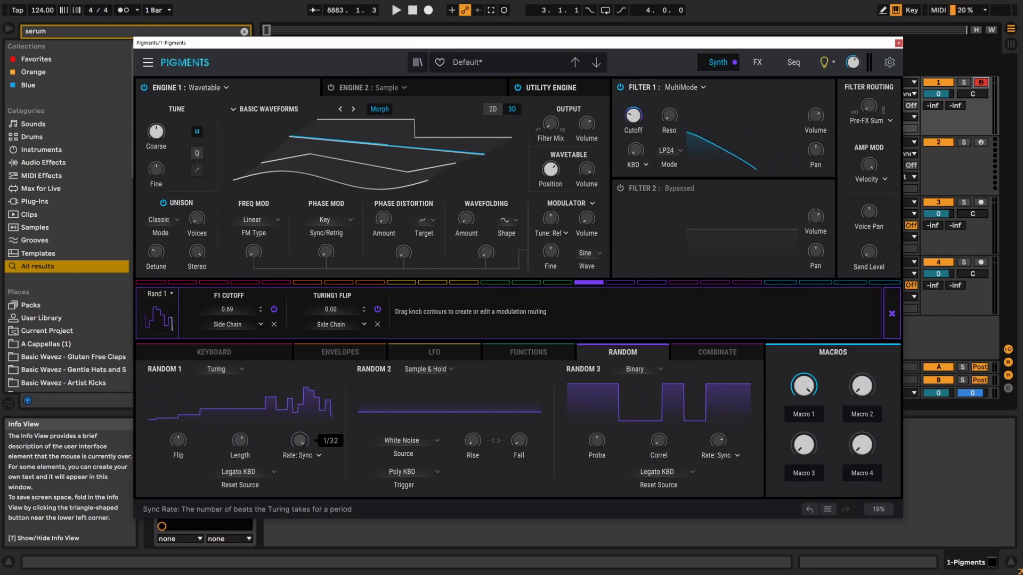
pyautogui.moveTo(299, 443); pyautogui.dragTo(298, 441)
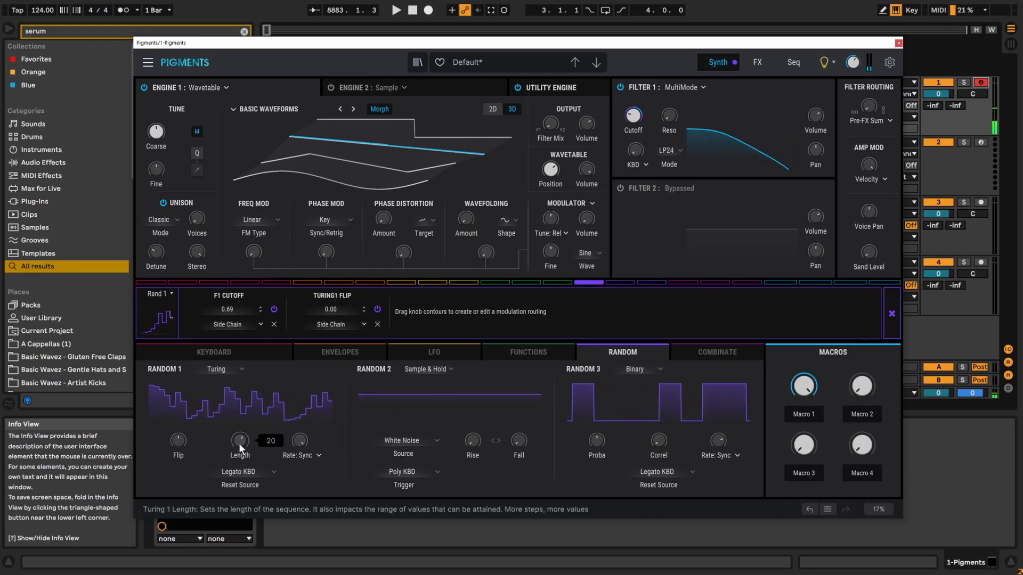
pyautogui.moveTo(239, 443)
pyautogui.mouseDown()
pyautogui.moveTo(239, 464)
pyautogui.moveTo(241, 444)
pyautogui.mouseUp()
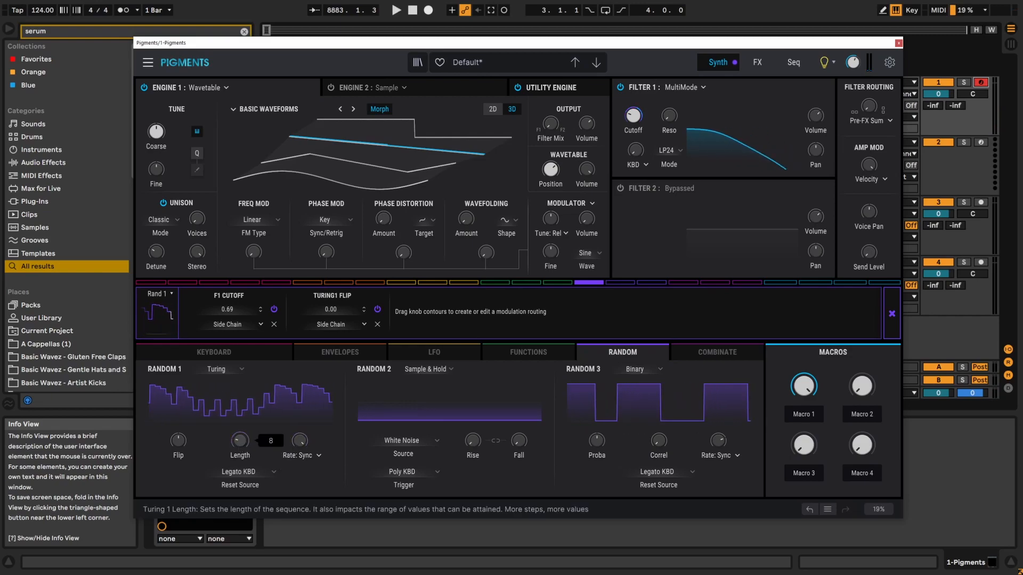
# View Random 1's available reset sources and change its random type to Sample & Hold.
pyautogui.click(270, 472)
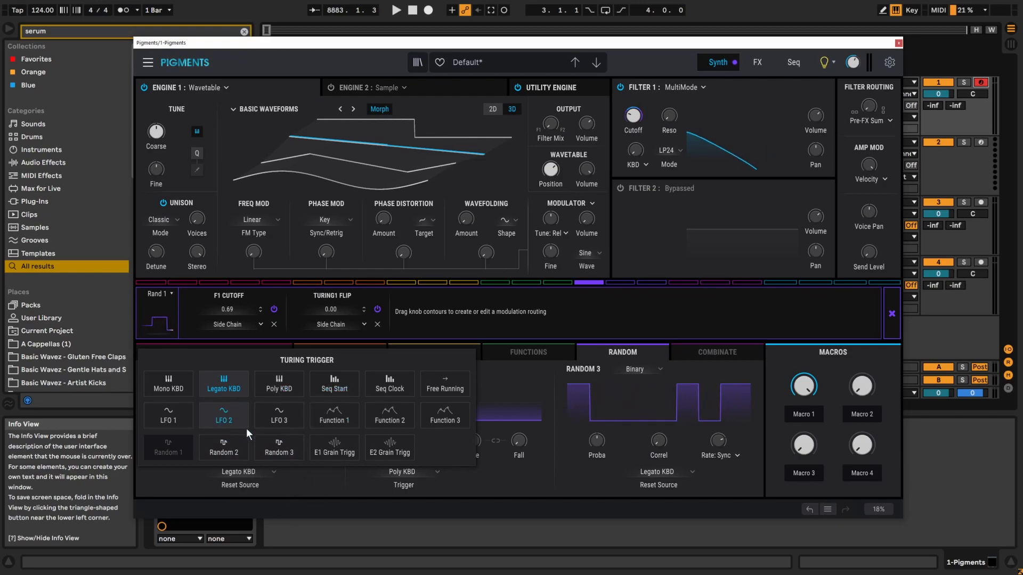
pyautogui.click(319, 482)
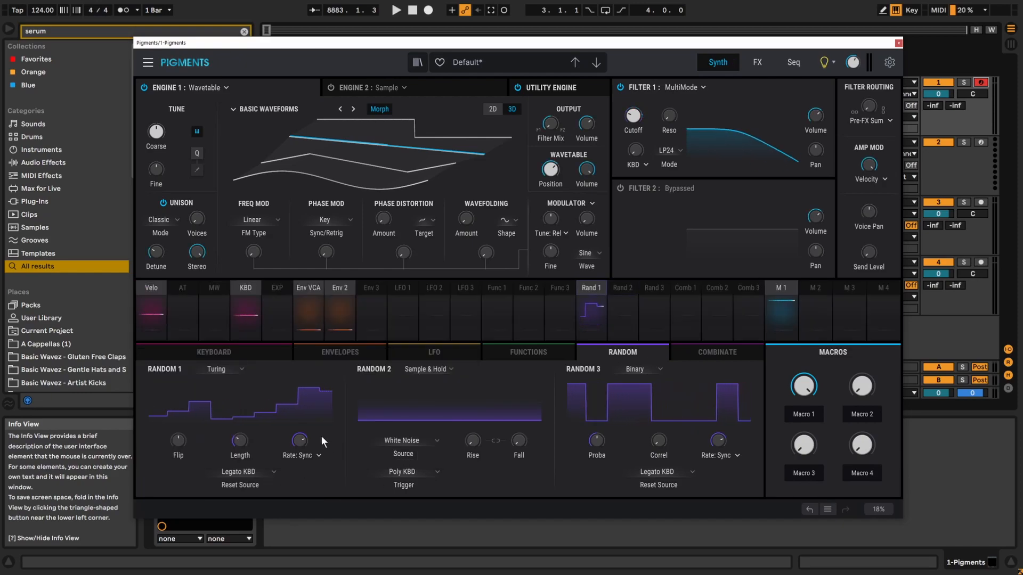
pyautogui.click(241, 369)
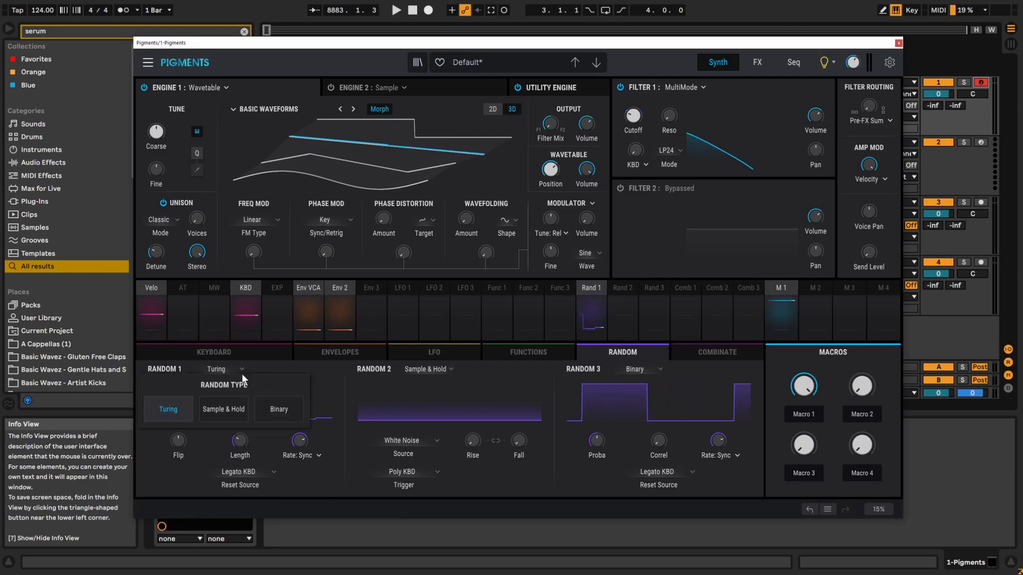
pyautogui.click(232, 412)
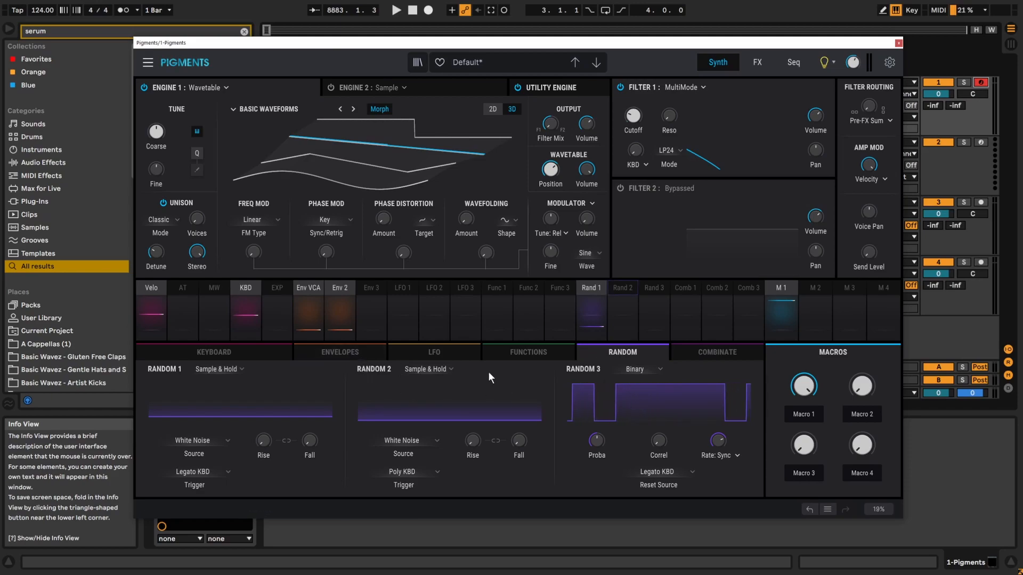
# Examine the random type options offered for Random 1, Random 2 and Random 3.
pyautogui.click(431, 369)
pyautogui.click(431, 369)
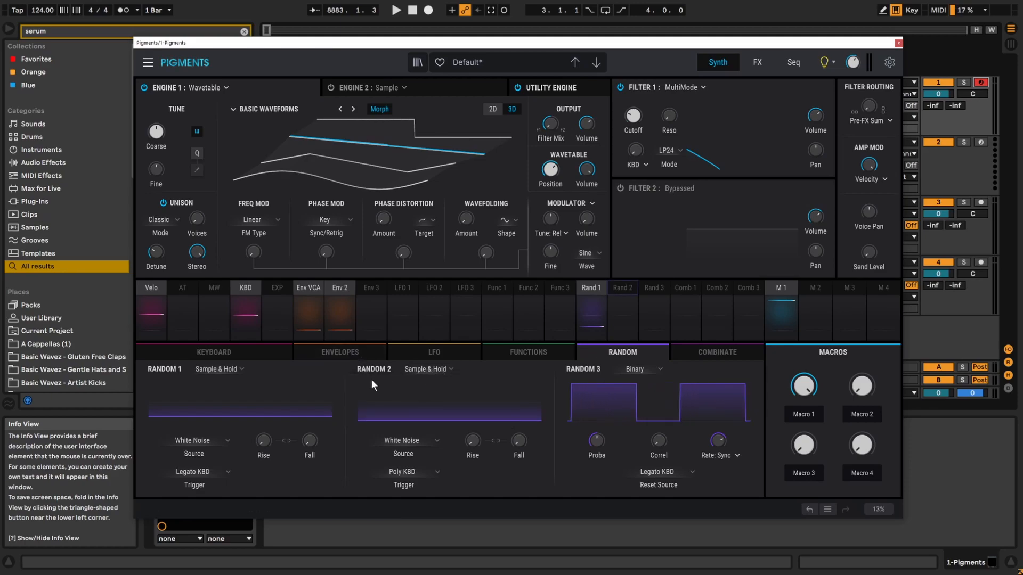
pyautogui.click(426, 369)
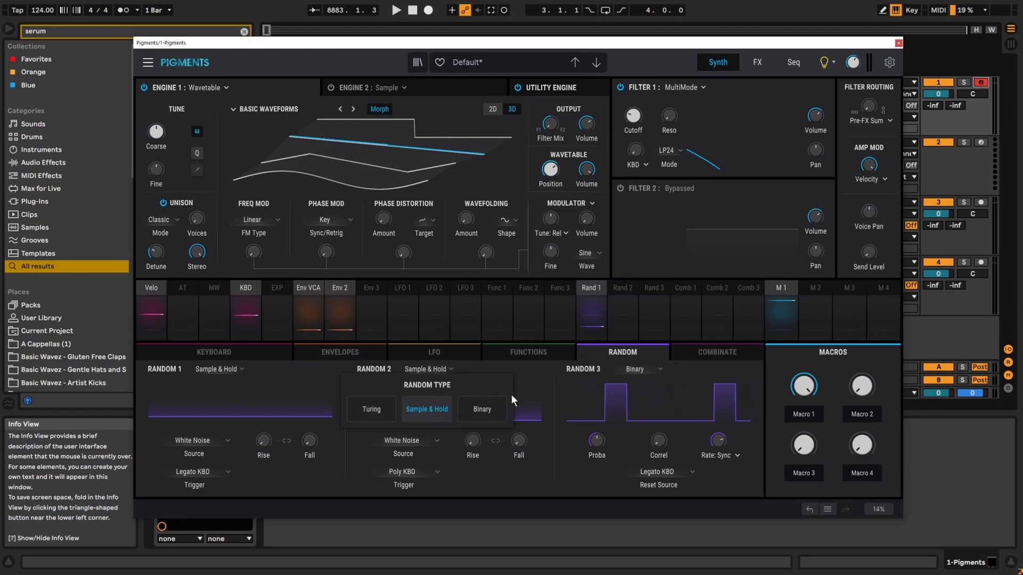
pyautogui.click(637, 373)
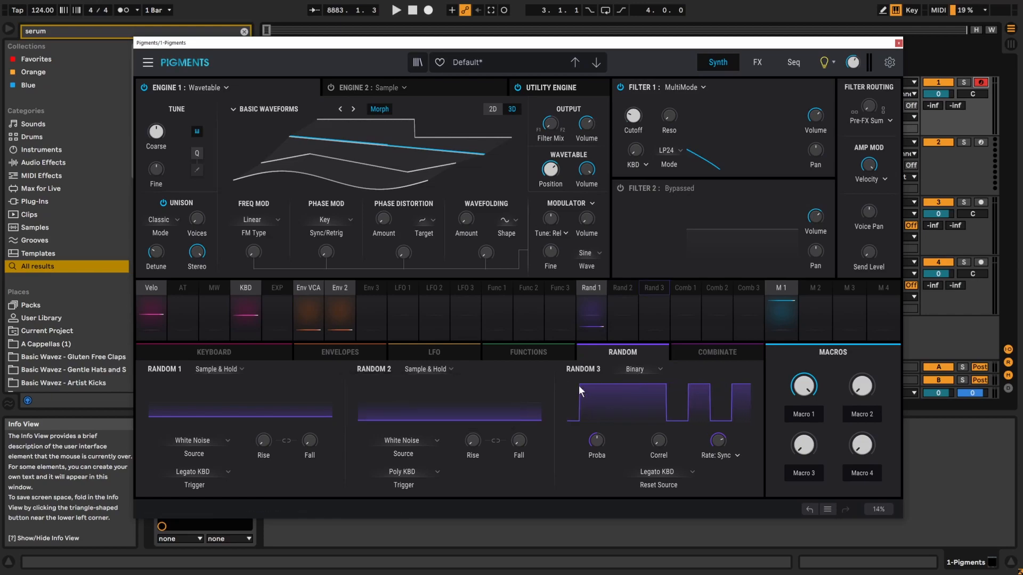
pyautogui.click(233, 370)
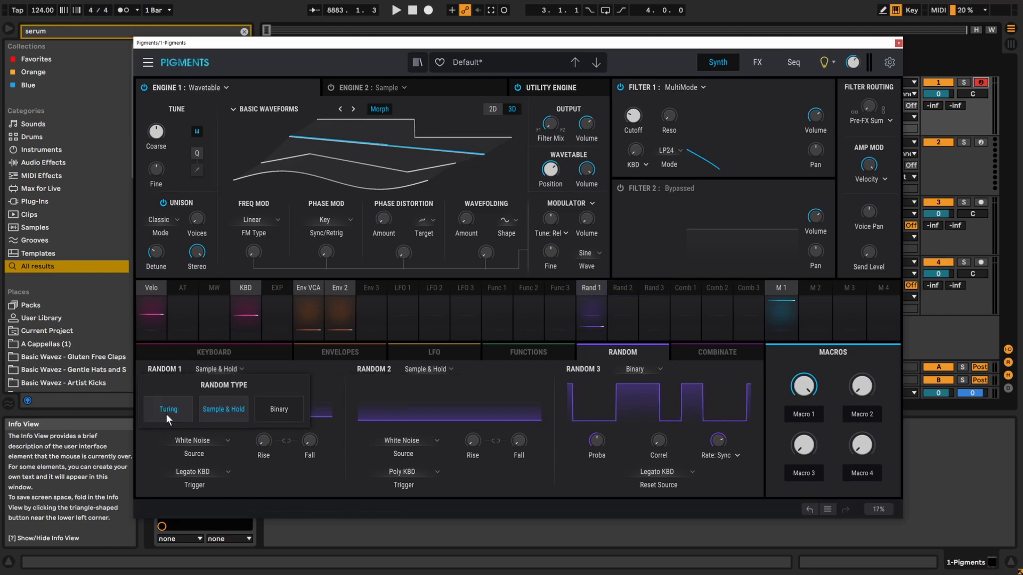
pyautogui.click(238, 367)
pyautogui.click(235, 367)
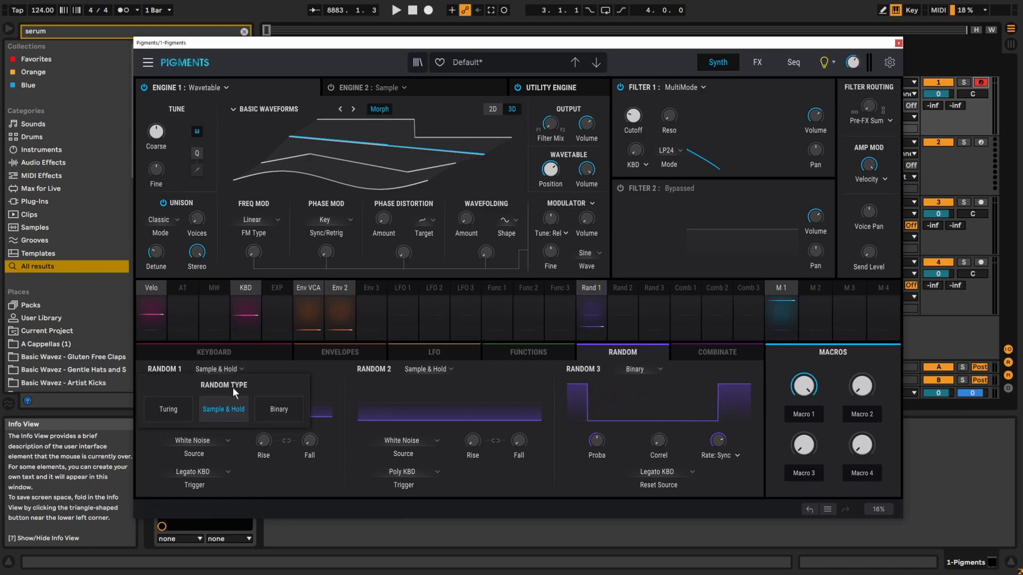
pyautogui.click(235, 368)
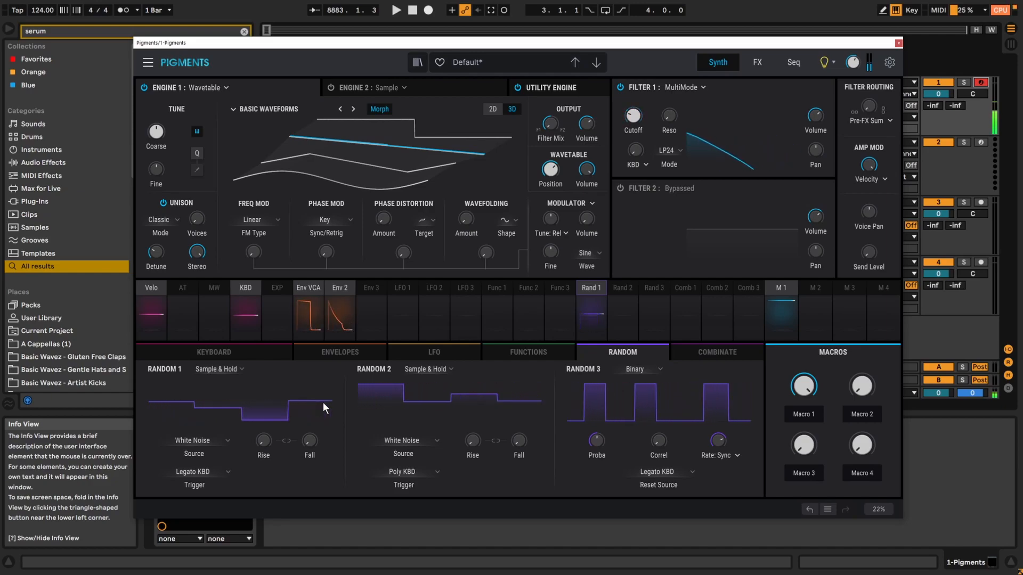
# Use Macro 1 as Random 1's Sample & Hold source, sweep Macro 1 between 0.00 and 0.940, and view its modulation routing.
pyautogui.click(220, 444)
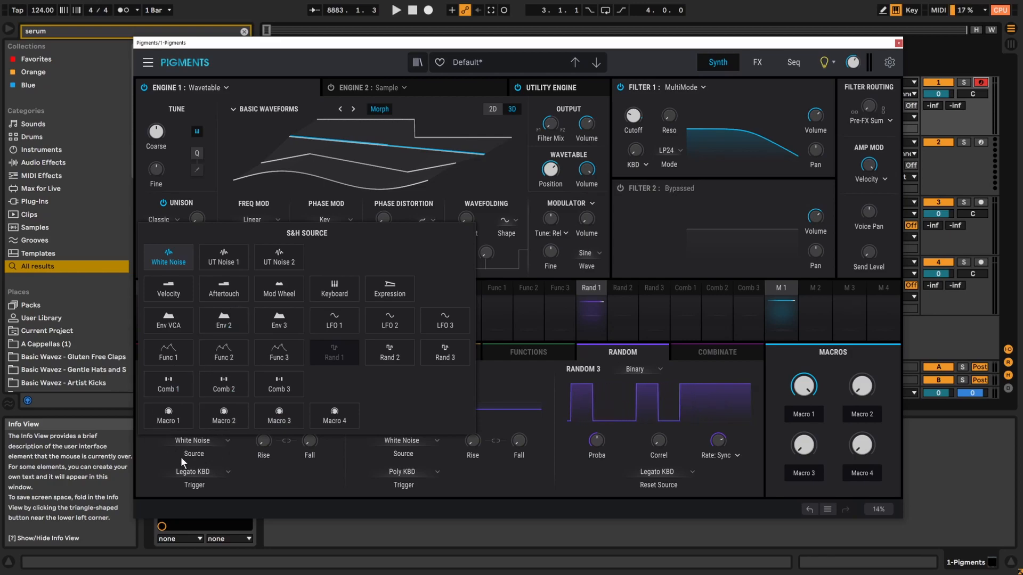
pyautogui.click(169, 415)
pyautogui.moveTo(800, 389)
pyautogui.moveTo(803, 386); pyautogui.dragTo(749, 472)
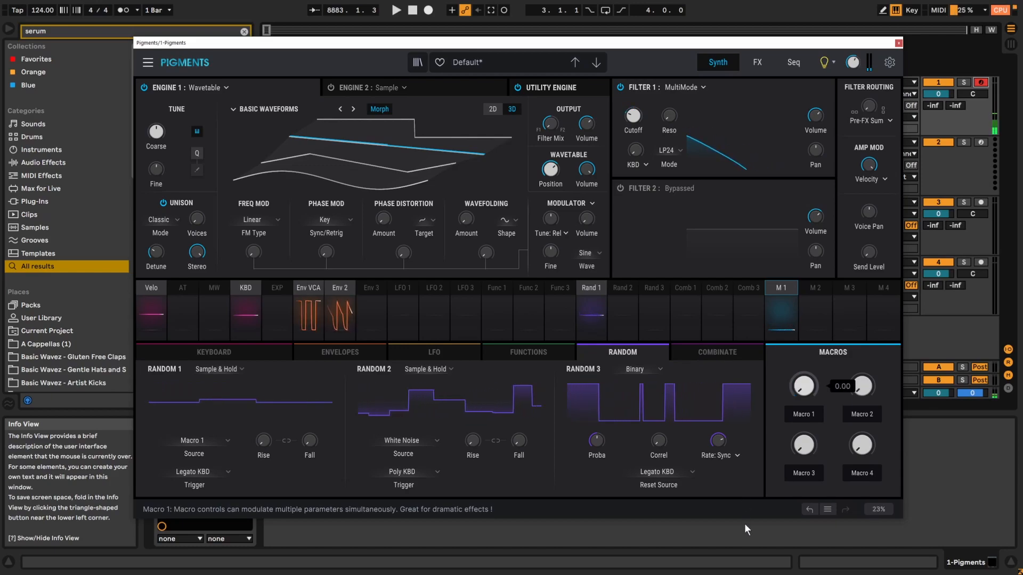
pyautogui.moveTo(744, 524); pyautogui.dragTo(735, 460)
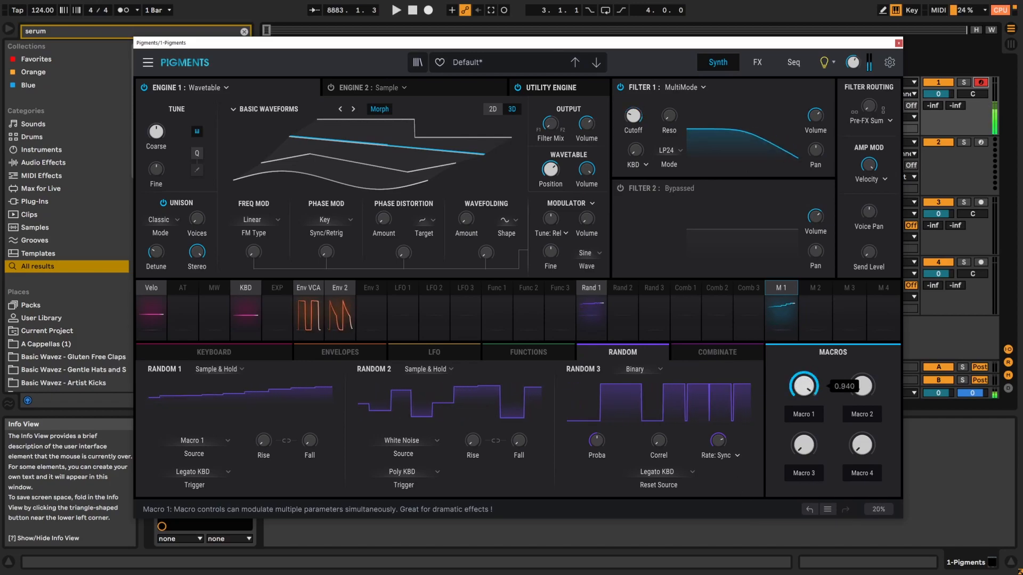
pyautogui.click(782, 286)
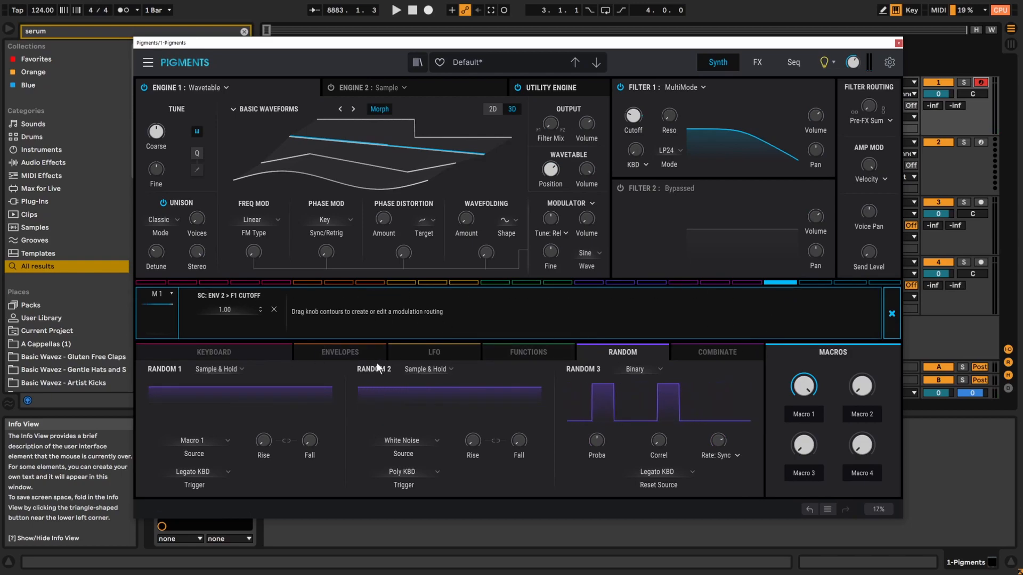
pyautogui.click(892, 314)
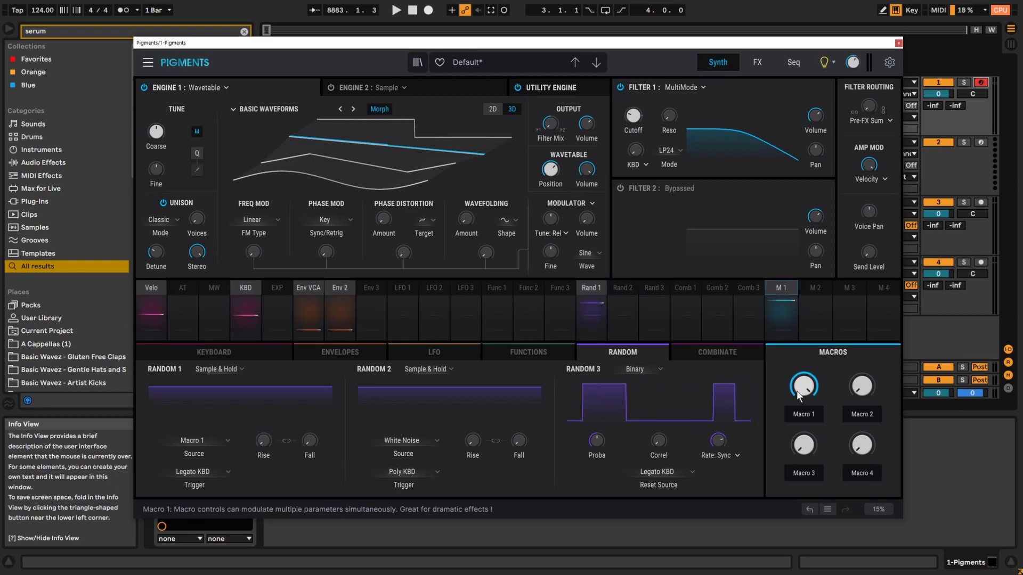
# Return Random 1's Sample & Hold source to White Noise and smooth its output with linked, raised Rise and Fall times.
pyautogui.moveTo(263, 444)
pyautogui.mouseDown()
pyautogui.moveTo(263, 410)
pyautogui.moveTo(261, 461)
pyautogui.mouseUp()
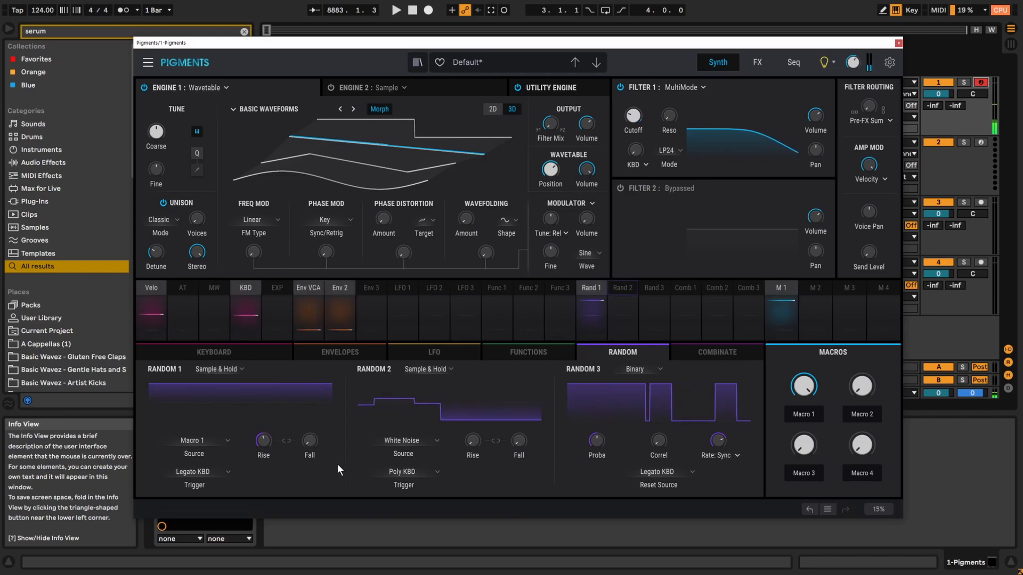
pyautogui.click(215, 439)
pyautogui.click(173, 260)
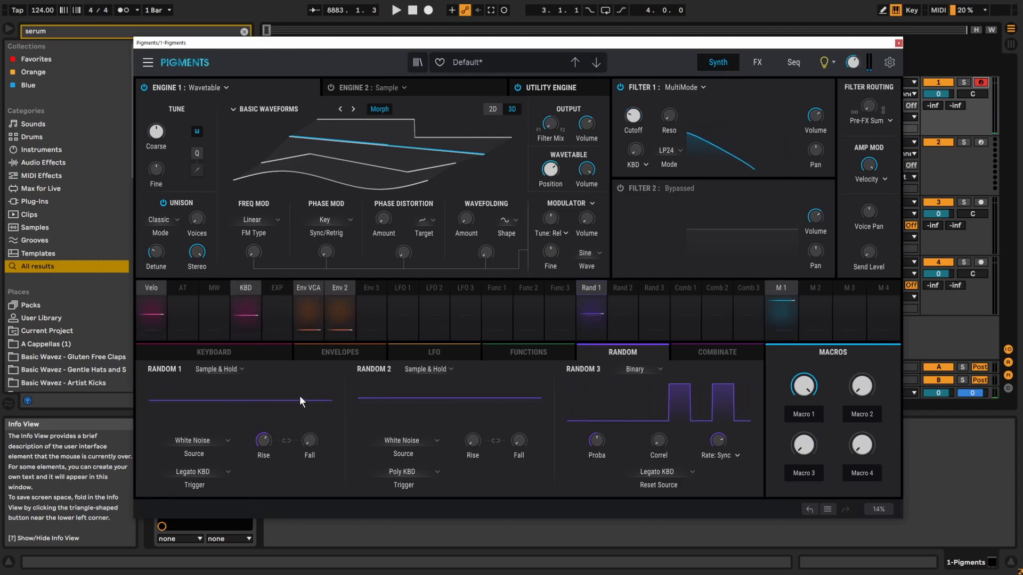
pyautogui.click(287, 440)
pyautogui.moveTo(261, 445); pyautogui.dragTo(259, 431)
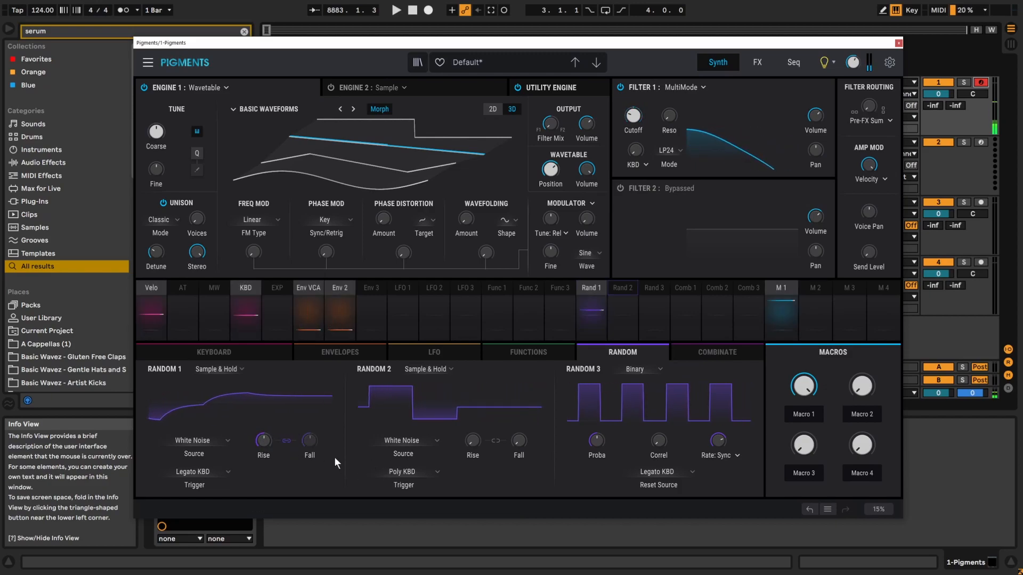
# Change Random 1's type to Binary and sweep its Proba between 1.00 and 0.00, resetting it to 0.500.
pyautogui.click(228, 370)
pyautogui.click(277, 415)
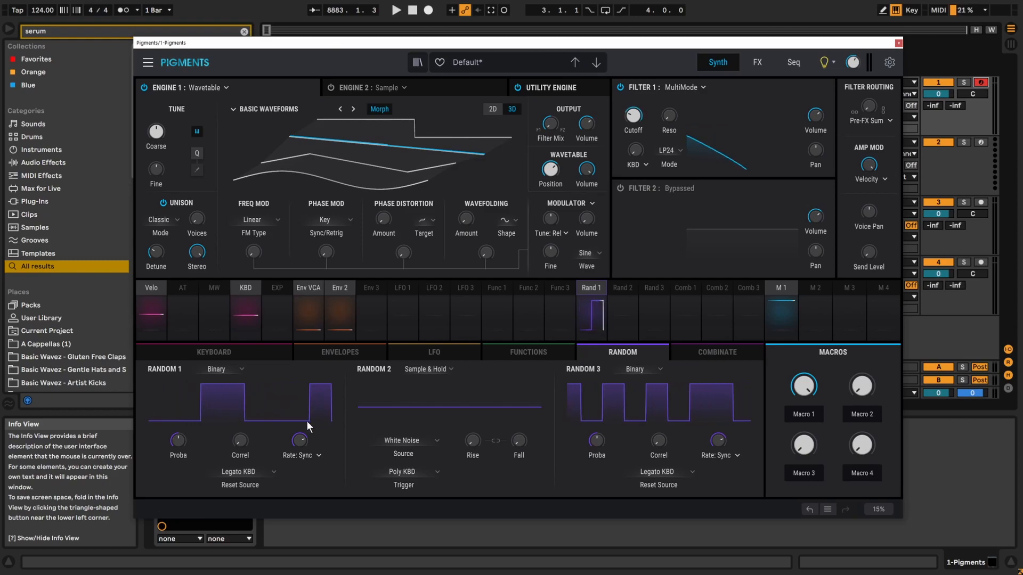
pyautogui.moveTo(183, 441)
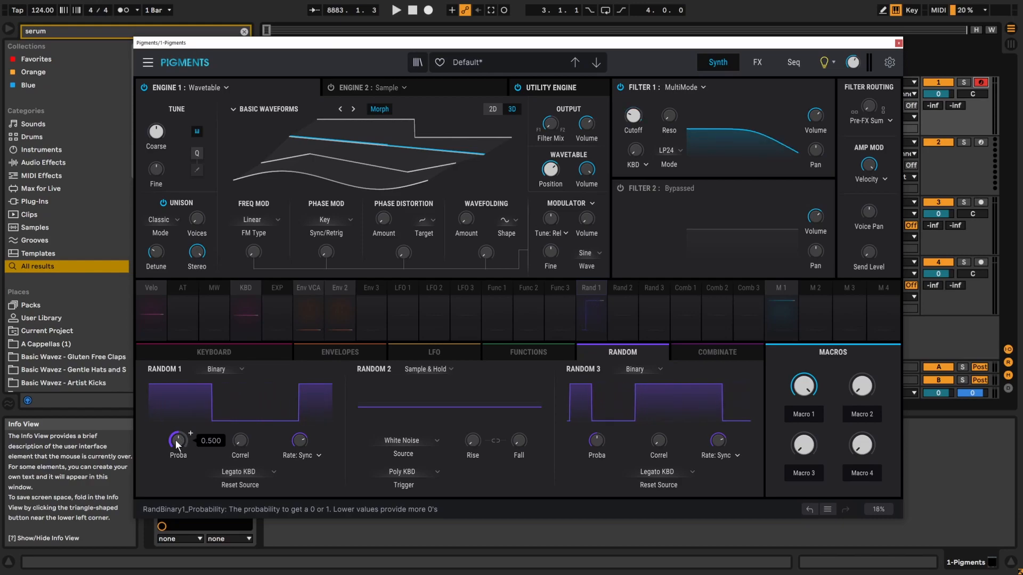
pyautogui.moveTo(176, 442); pyautogui.dragTo(176, 405)
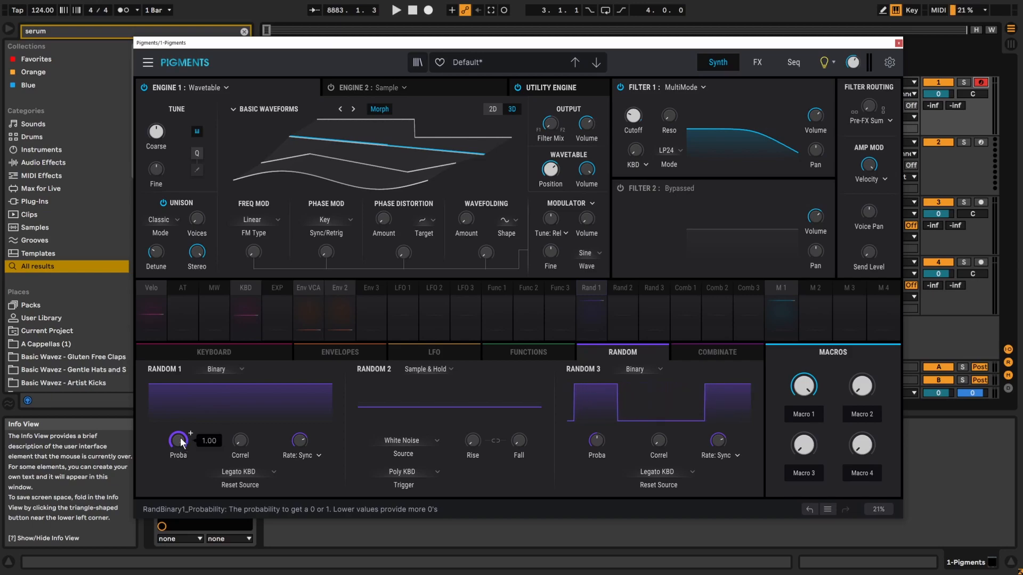
pyautogui.moveTo(178, 440); pyautogui.dragTo(180, 439)
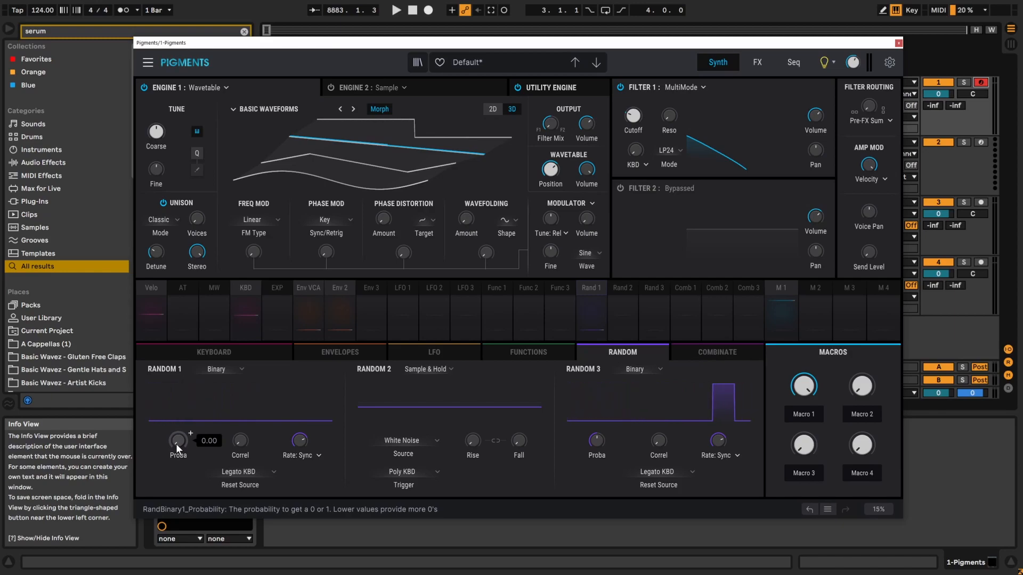
pyautogui.doubleClick(177, 444)
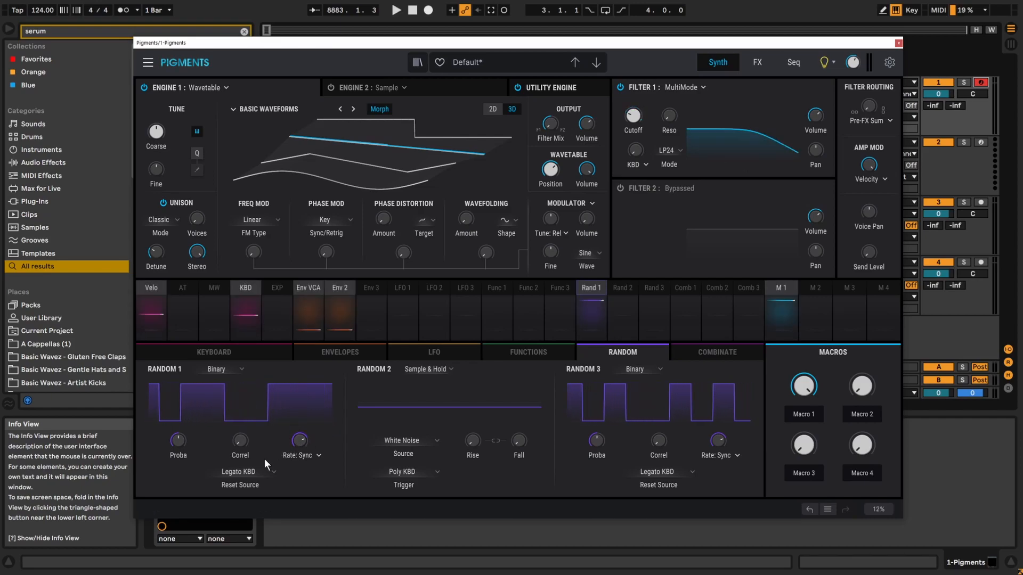
# Raise and vary Random 1's Correl amount, trying values such as 0.561.
pyautogui.moveTo(235, 448); pyautogui.dragTo(243, 440)
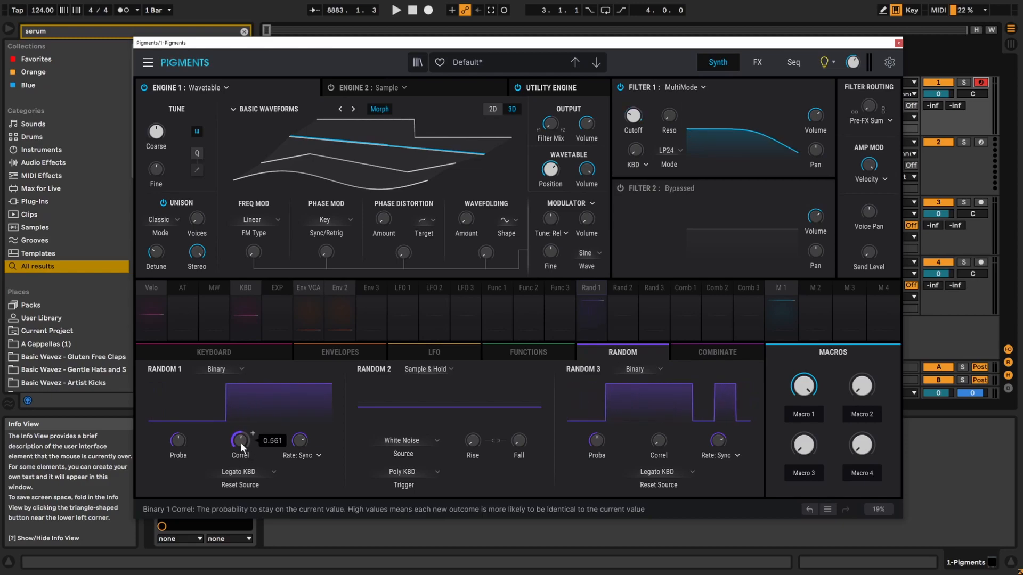
pyautogui.moveTo(241, 442); pyautogui.dragTo(244, 447)
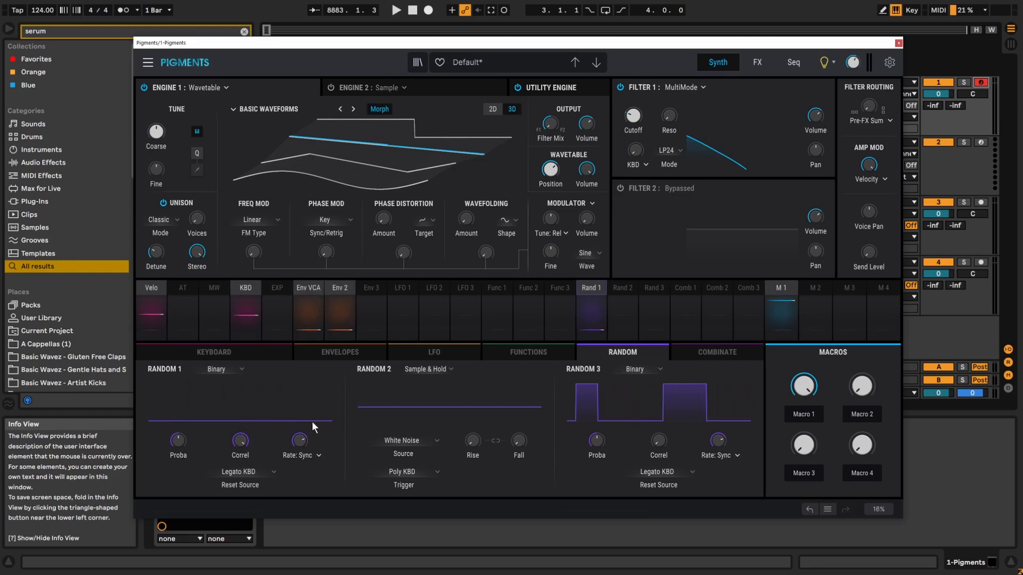
pyautogui.moveTo(244, 440); pyautogui.dragTo(244, 458)
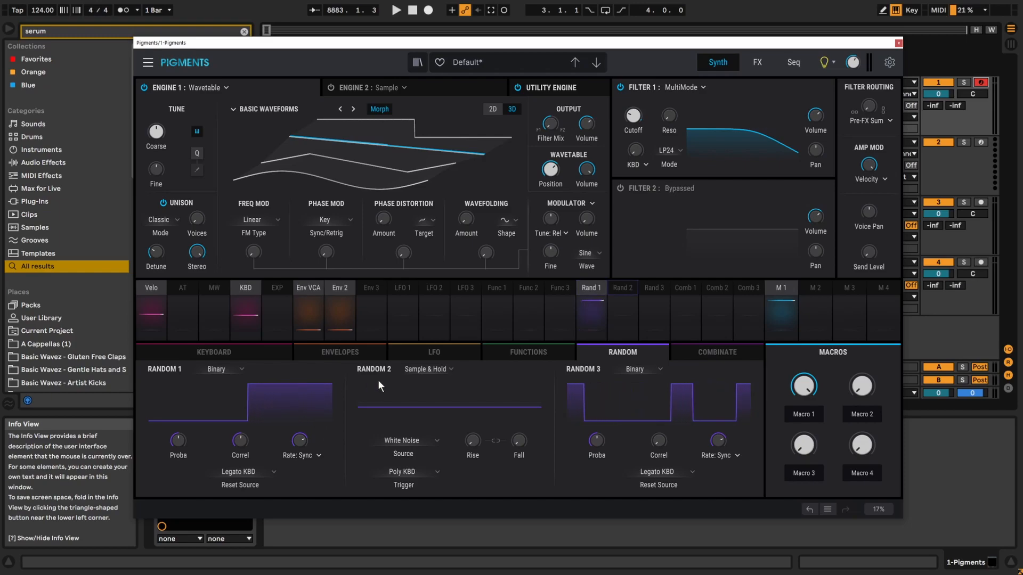
# View Random 1's available Binary trigger sources and adjust its synced rate.
pyautogui.click(262, 469)
pyautogui.click(260, 472)
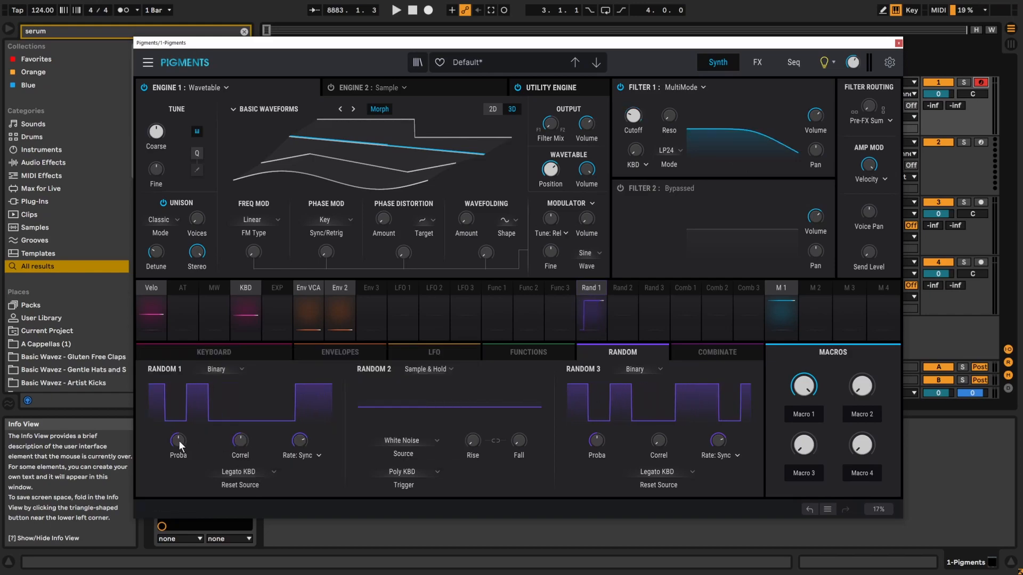
pyautogui.click(251, 472)
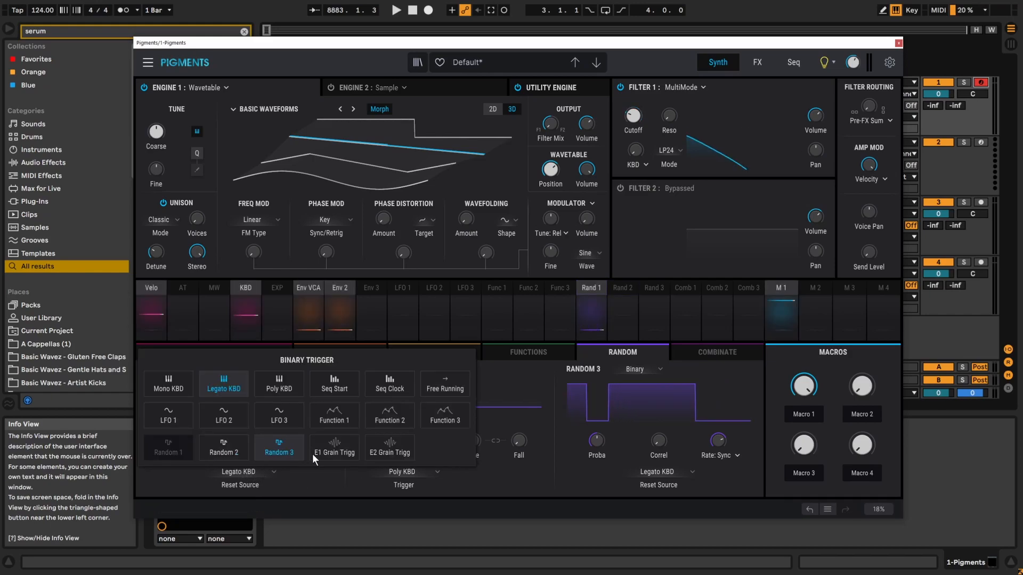
pyautogui.click(252, 475)
pyautogui.moveTo(297, 446)
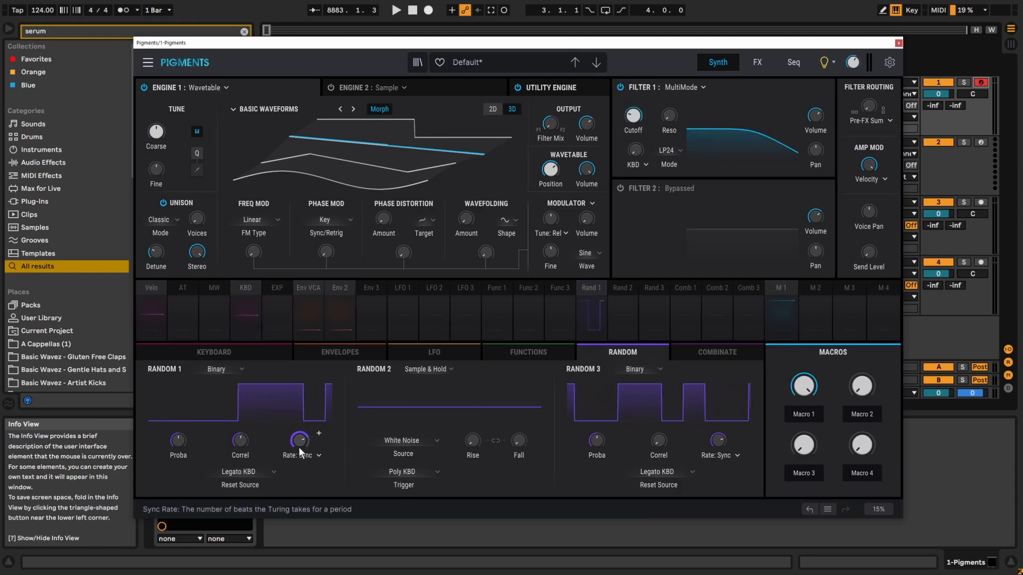
pyautogui.moveTo(301, 442)
pyautogui.mouseDown()
pyautogui.moveTo(302, 423)
pyautogui.moveTo(302, 435)
pyautogui.mouseUp()
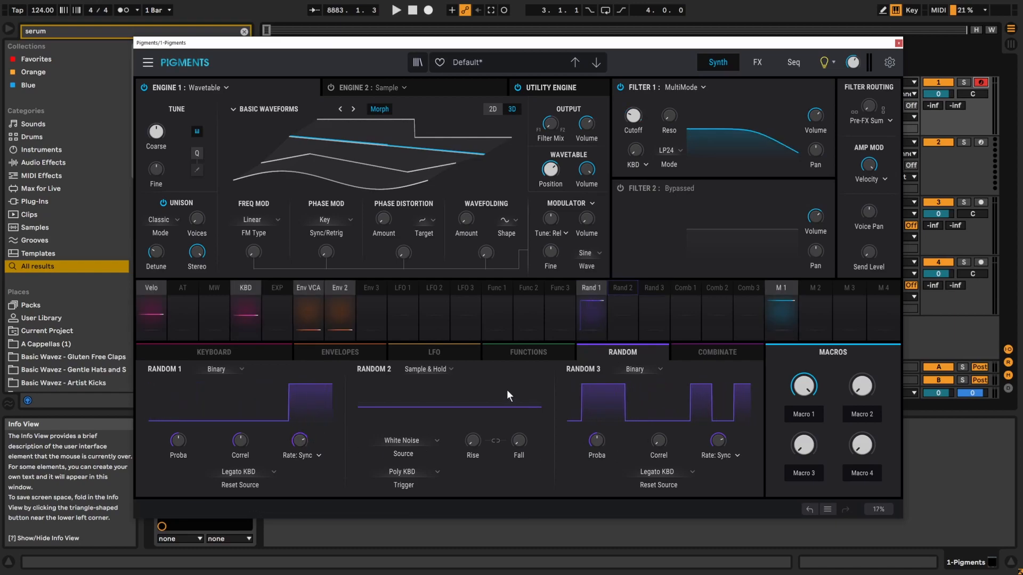
# View the combination types available for Comb 1 and remove Rand 1's modulation routing from the Filter 1 cutoff.
pyautogui.click(717, 354)
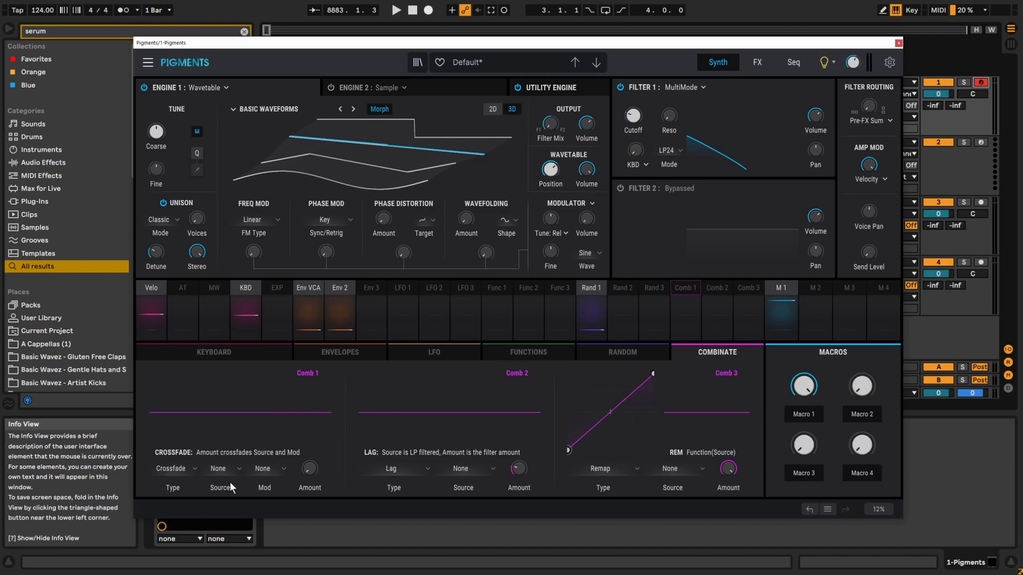
pyautogui.click(180, 465)
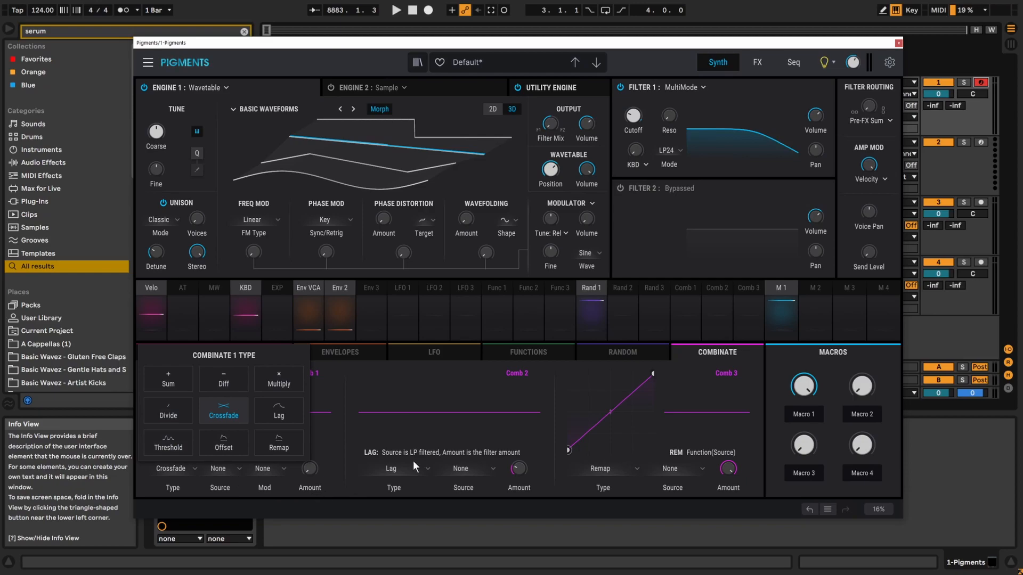
pyautogui.click(595, 291)
pyautogui.click(595, 289)
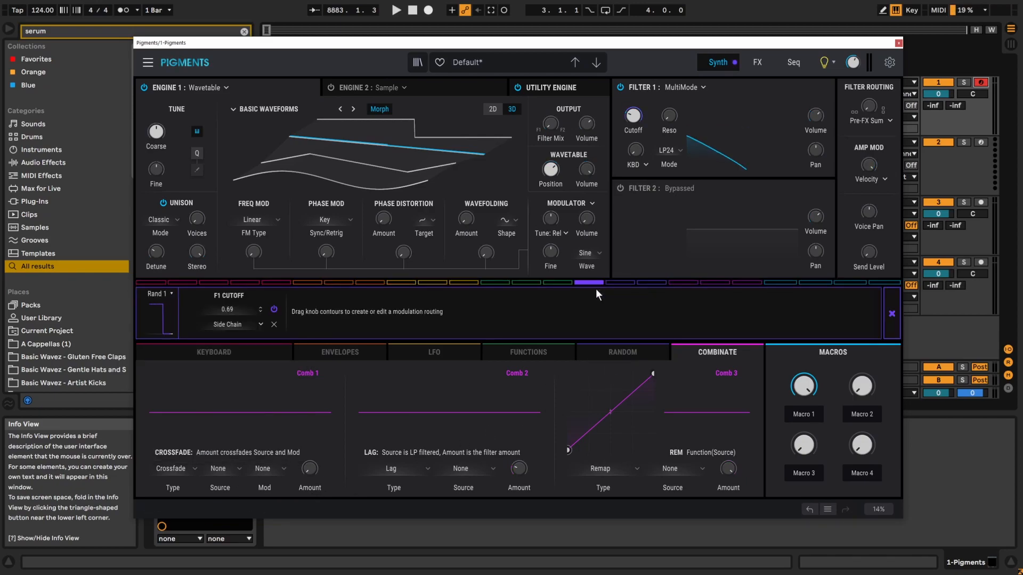
pyautogui.click(275, 324)
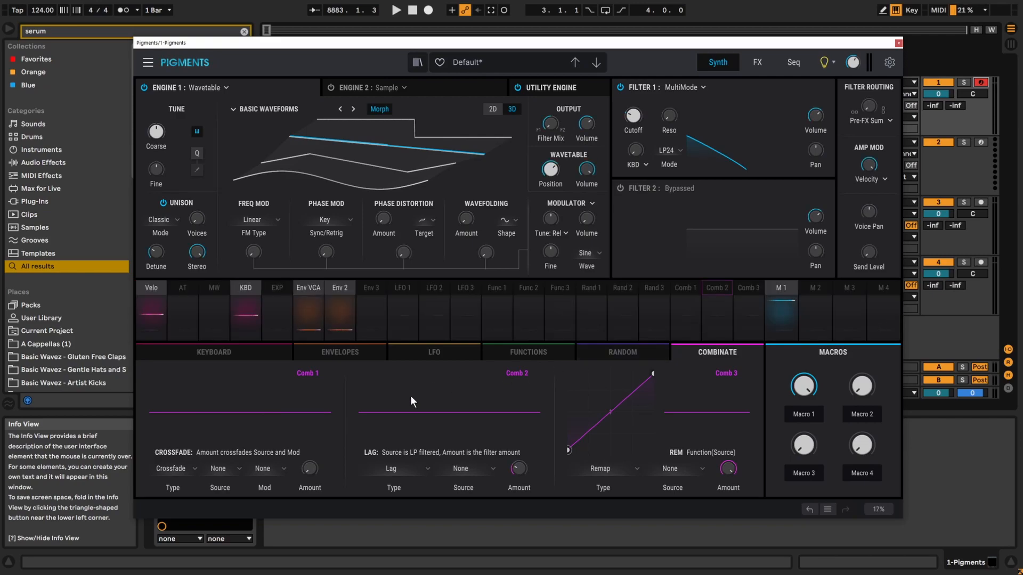
# Route LFO 1 to the Filter 1 cutoff with an amount of 0.19 and raise LFO 1's rate.
pyautogui.click(407, 315)
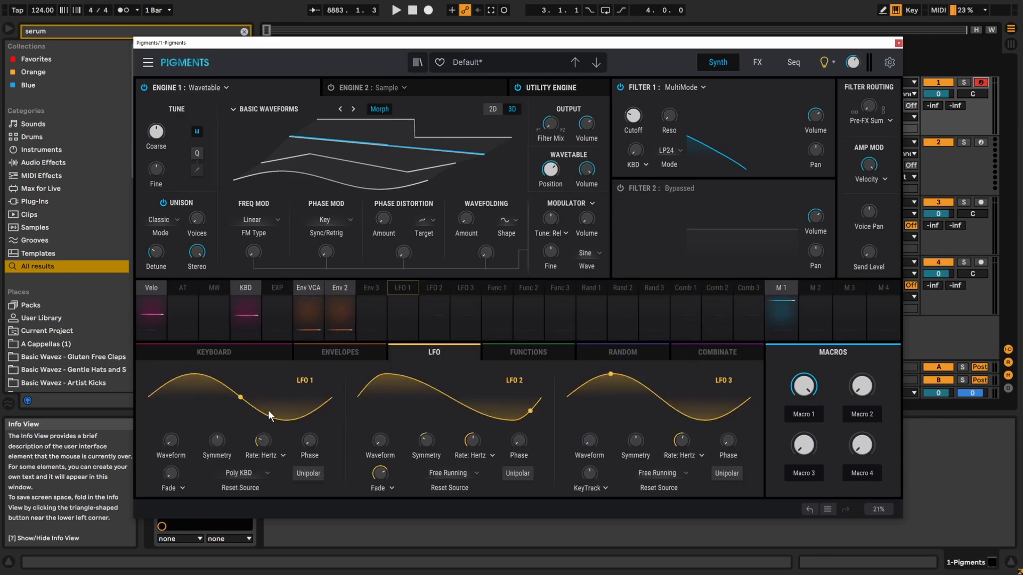
pyautogui.click(407, 289)
pyautogui.moveTo(633, 115); pyautogui.dragTo(633, 101)
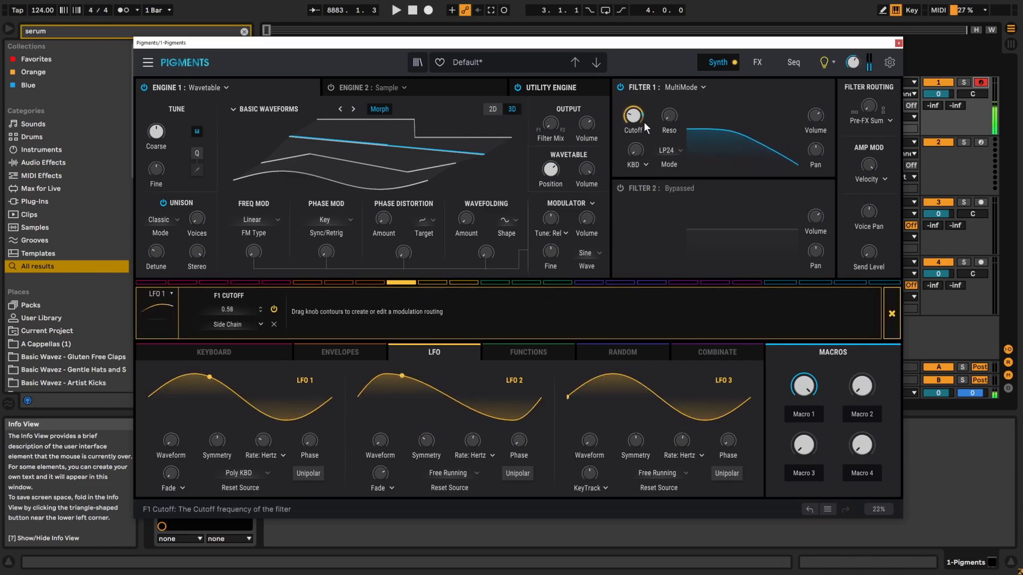
pyautogui.moveTo(633, 114); pyautogui.dragTo(633, 117)
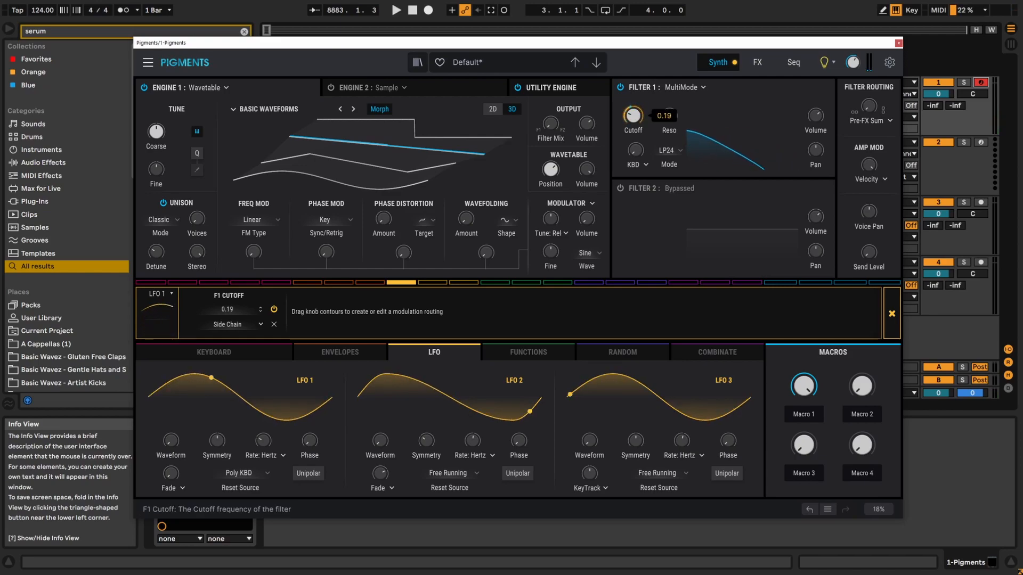
pyautogui.moveTo(633, 116); pyautogui.dragTo(633, 113)
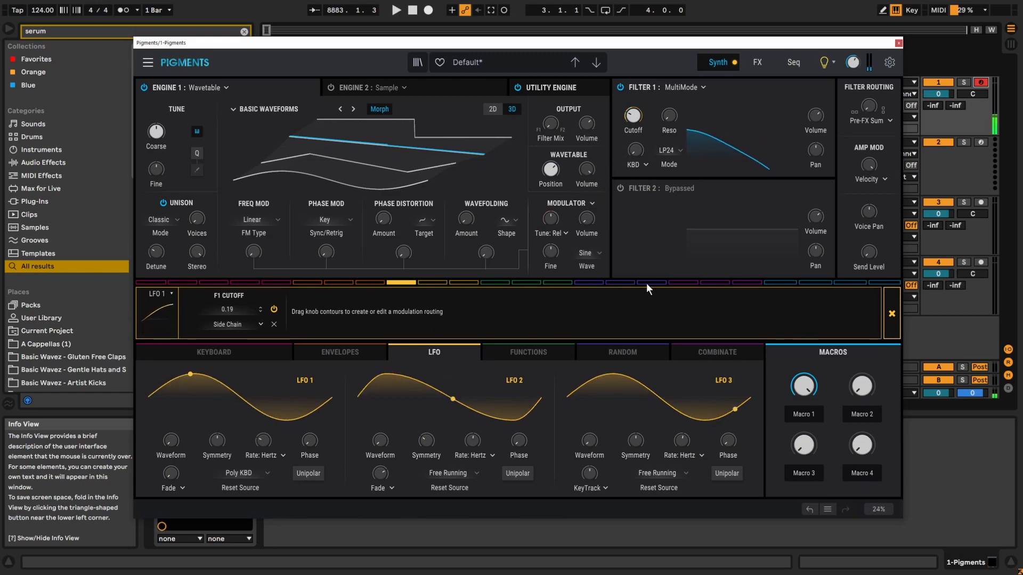
pyautogui.moveTo(263, 442); pyautogui.dragTo(263, 433)
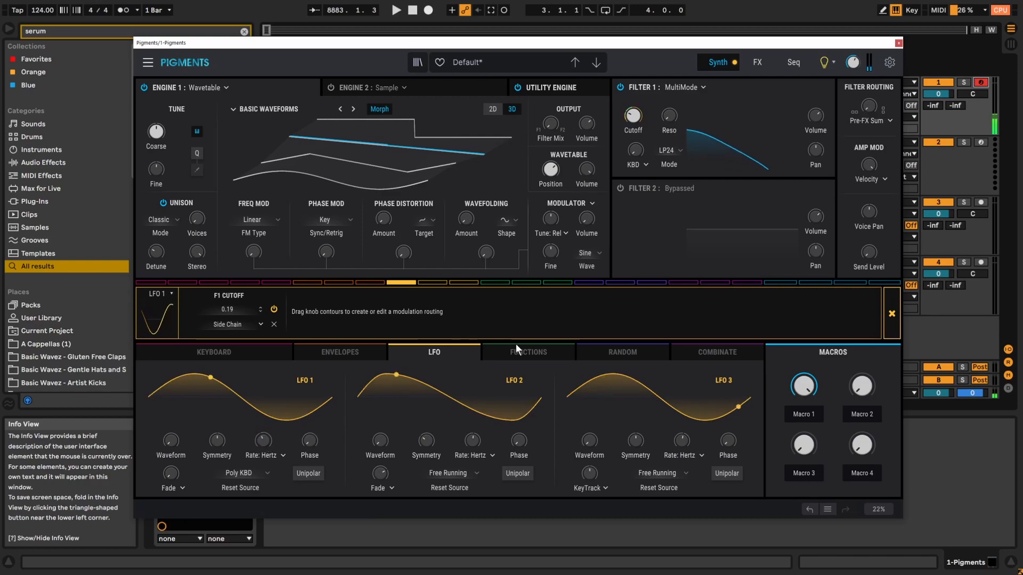
# Disable Env 2's modulation routing to the Filter 1 cutoff and adjust the filter's cutoff.
pyautogui.moveTo(634, 114)
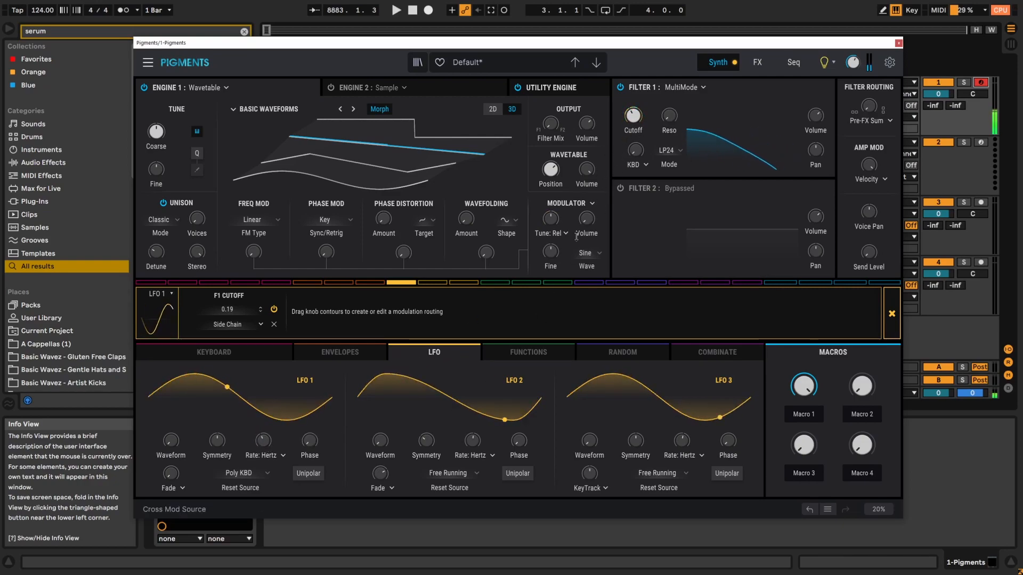
pyautogui.click(353, 353)
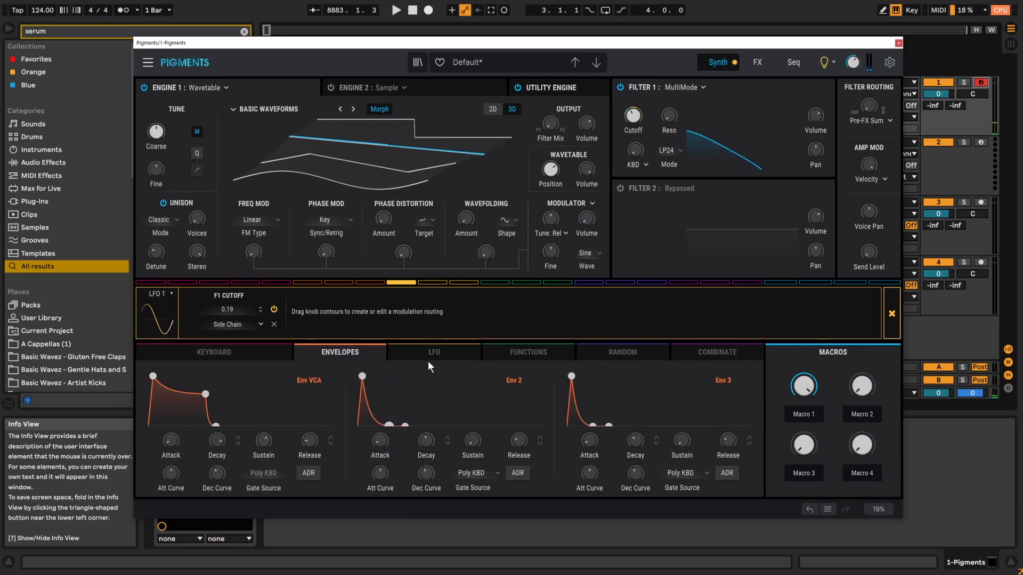
pyautogui.click(337, 280)
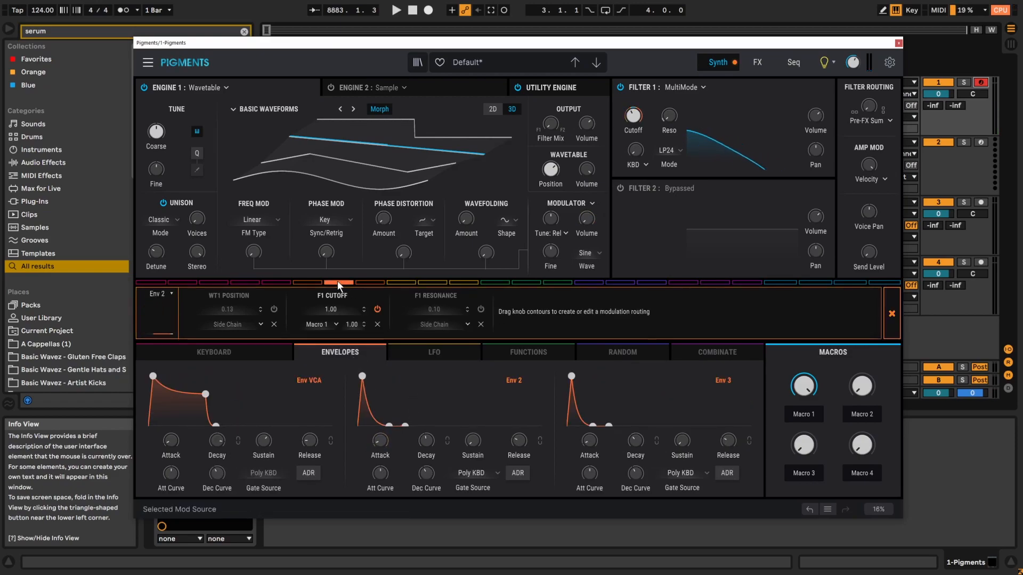
pyautogui.click(377, 310)
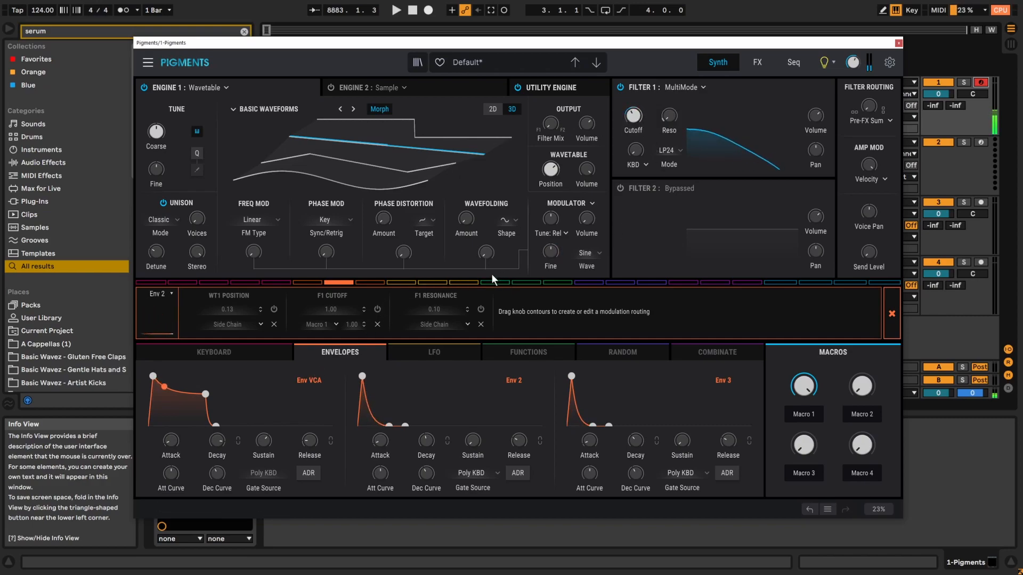
pyautogui.moveTo(633, 118); pyautogui.dragTo(633, 105)
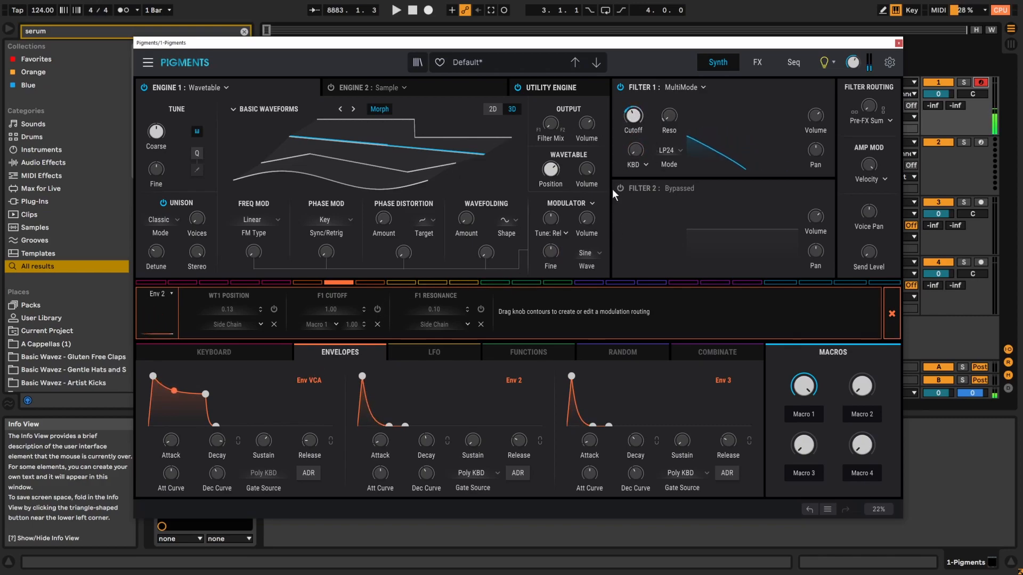
# Raise LFO 2's rate and reshape it into a falling sawtooth using its symmetry and waveform settings.
pyautogui.click(400, 282)
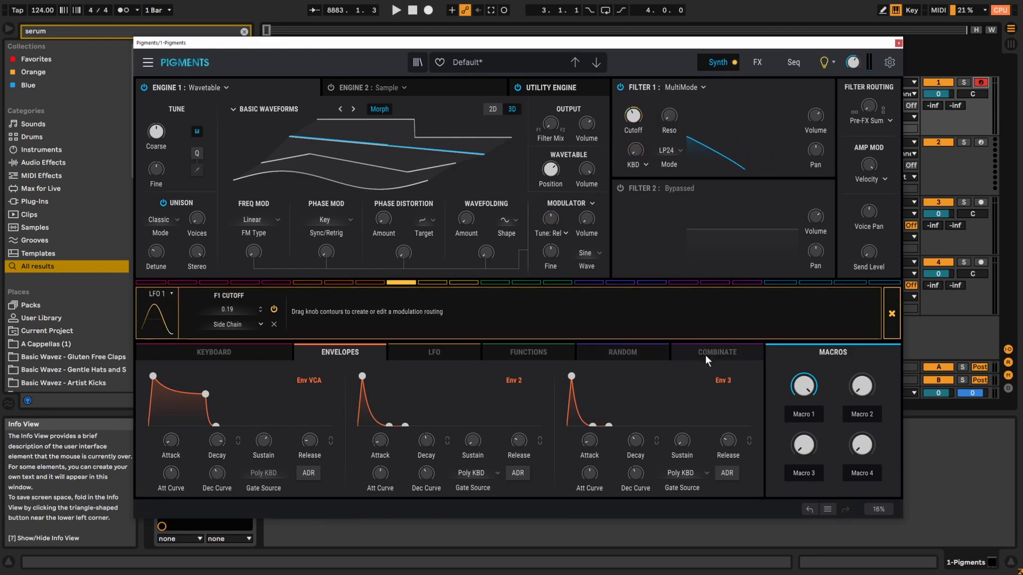
pyautogui.click(432, 282)
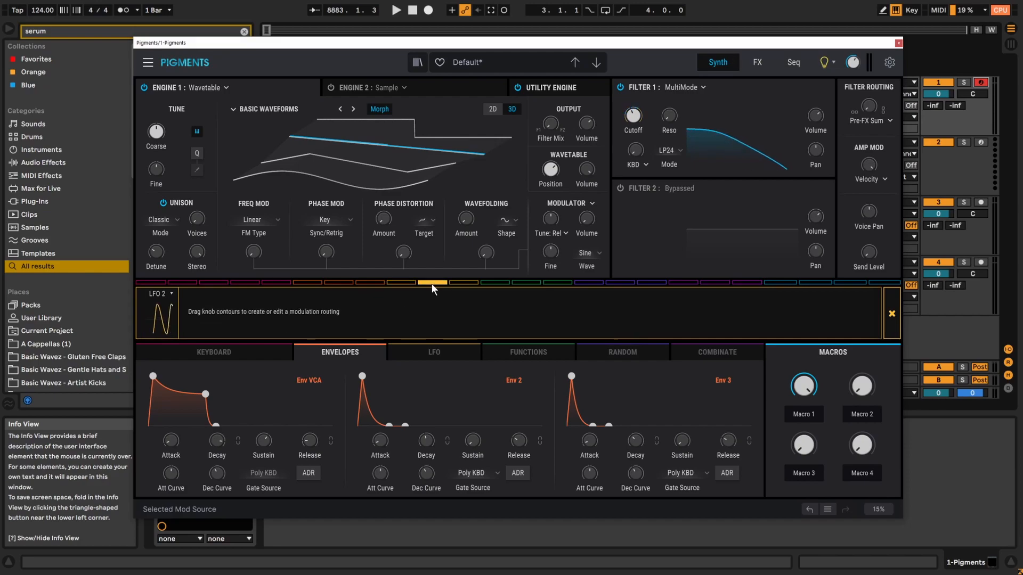
pyautogui.click(436, 353)
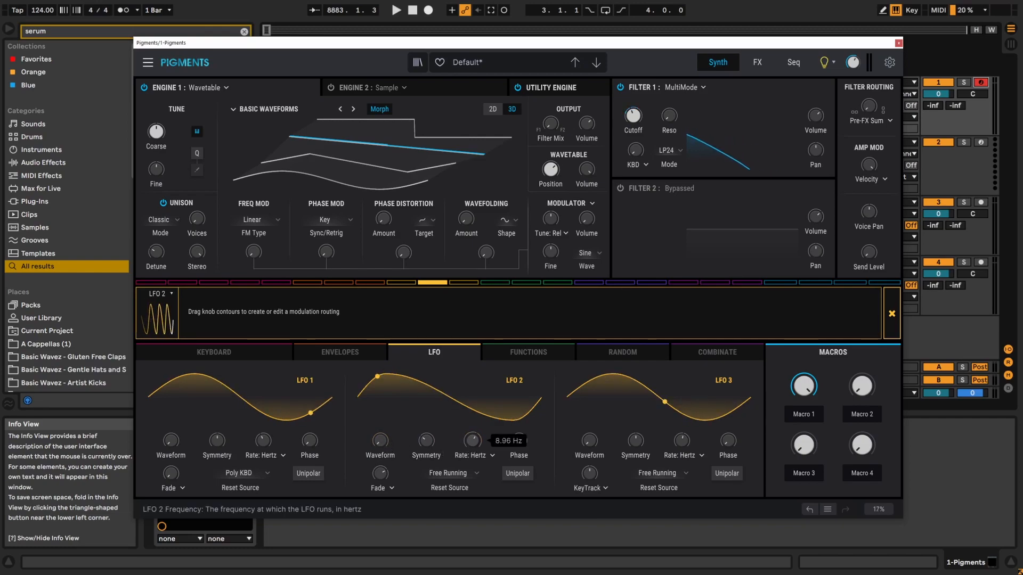
pyautogui.moveTo(425, 446); pyautogui.dragTo(425, 474)
pyautogui.moveTo(378, 447); pyautogui.dragTo(379, 434)
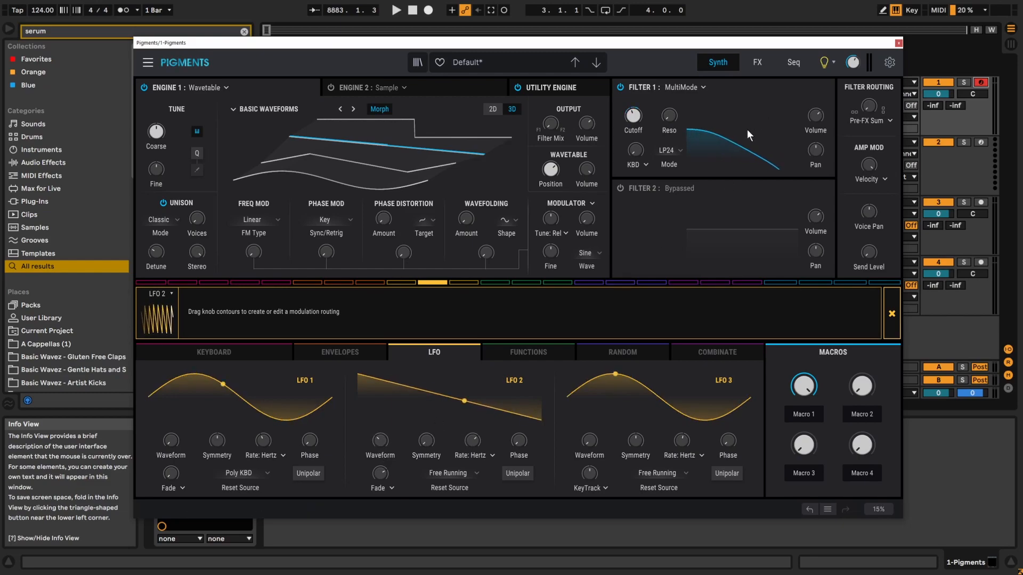
# Set Comb 1's type to Sum with LFO 1 as the source and LFO 2 as the mod.
pyautogui.click(682, 281)
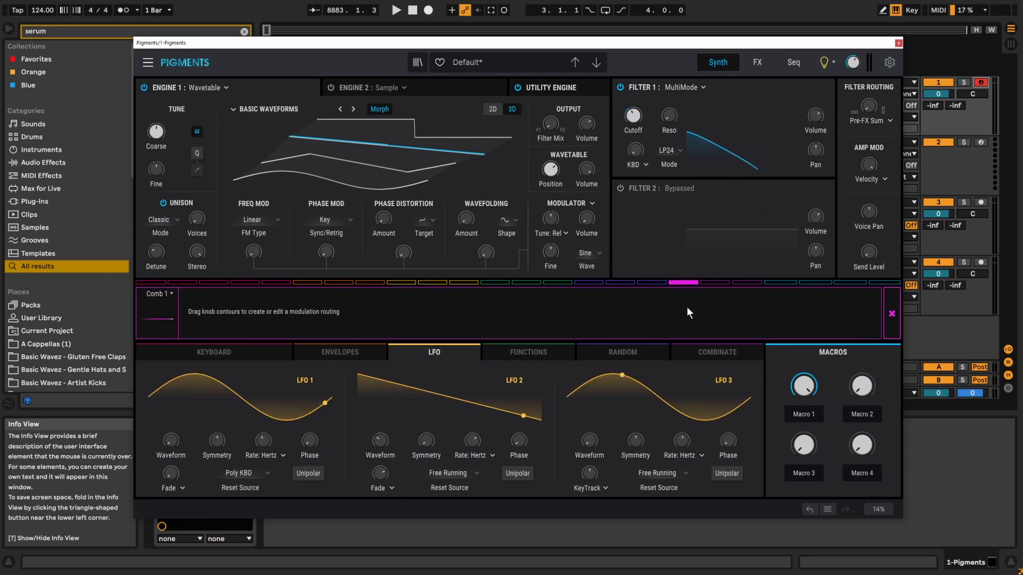
pyautogui.click(891, 314)
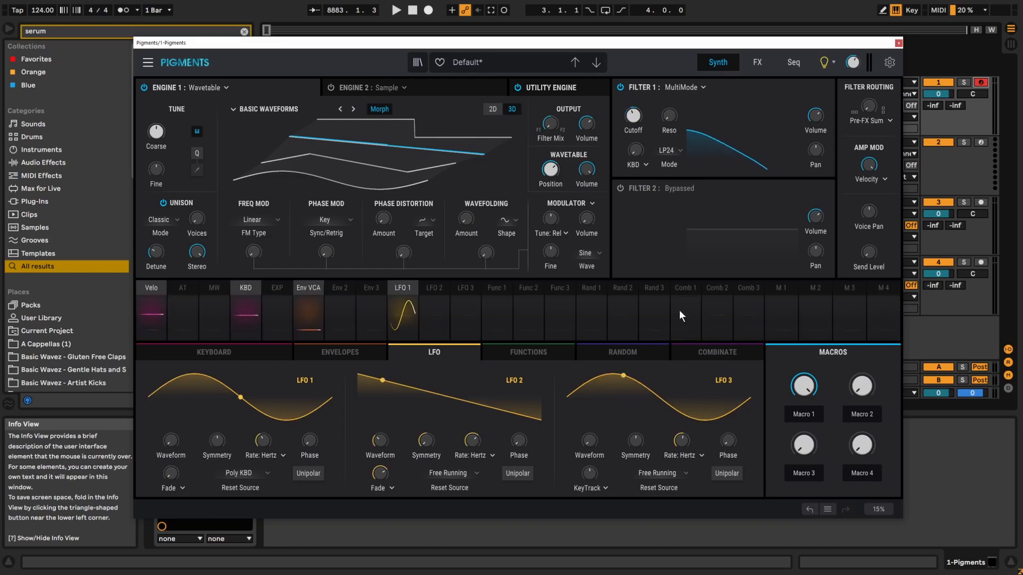
pyautogui.click(699, 354)
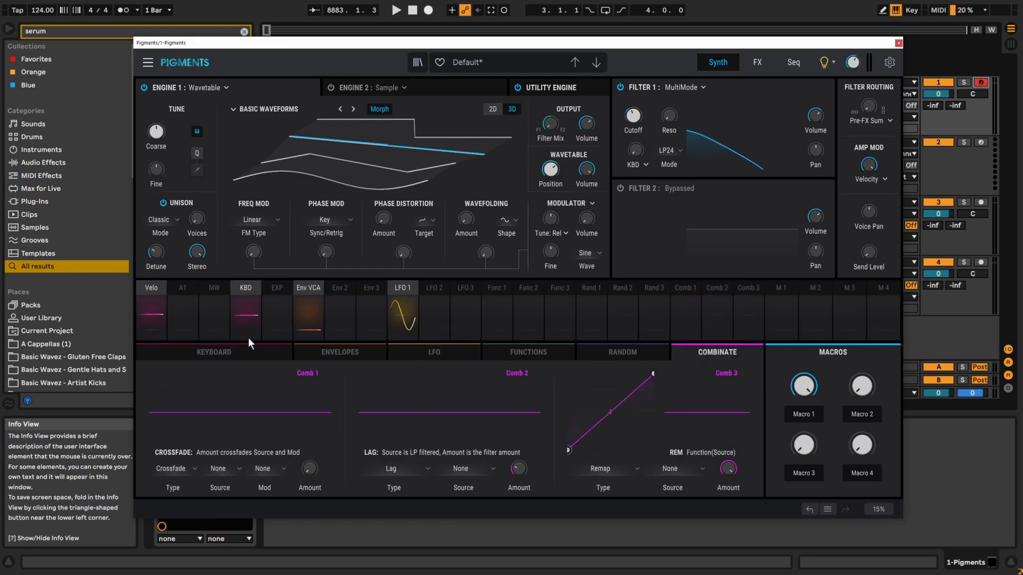
pyautogui.click(186, 470)
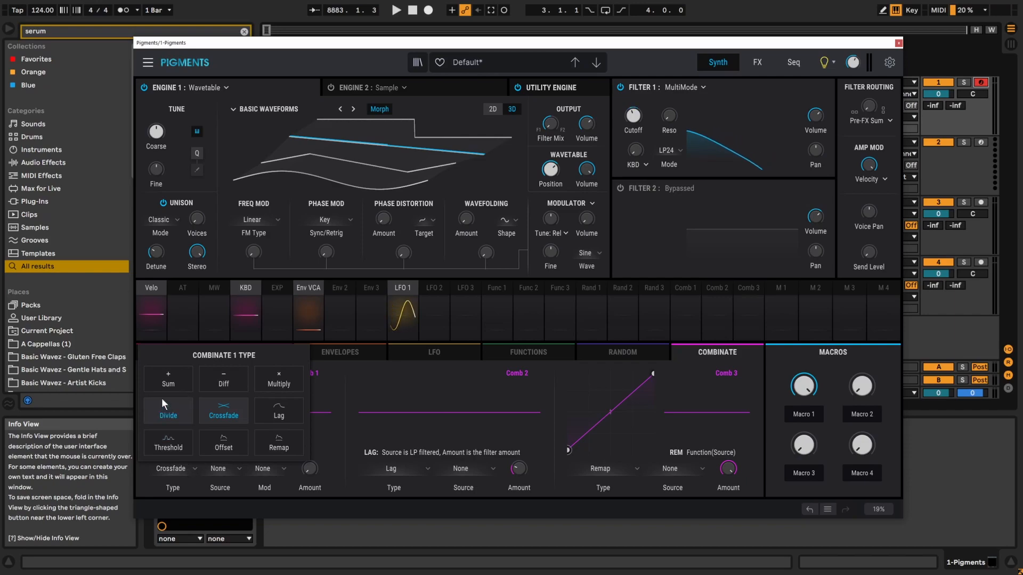
pyautogui.click(162, 377)
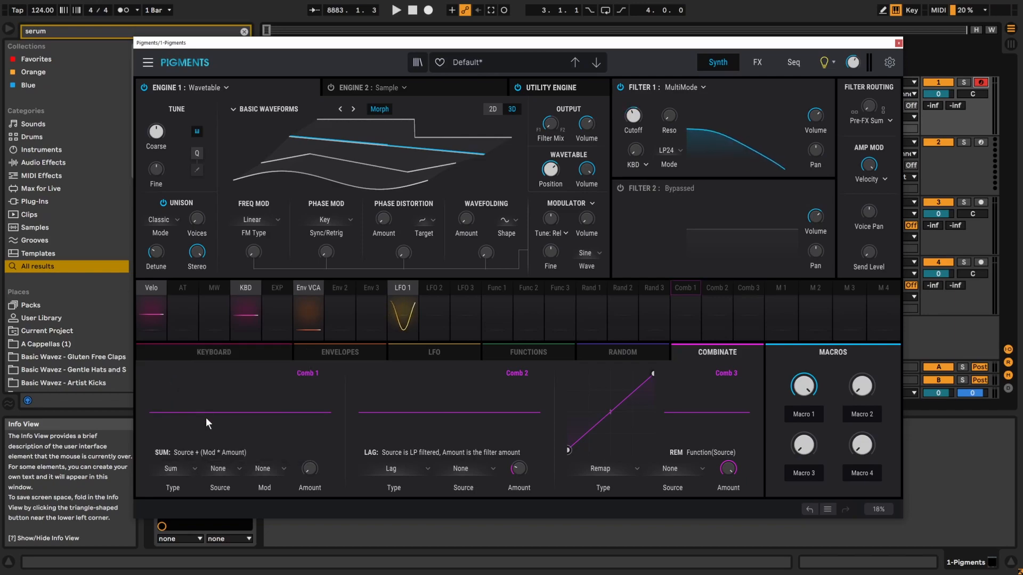
pyautogui.click(224, 470)
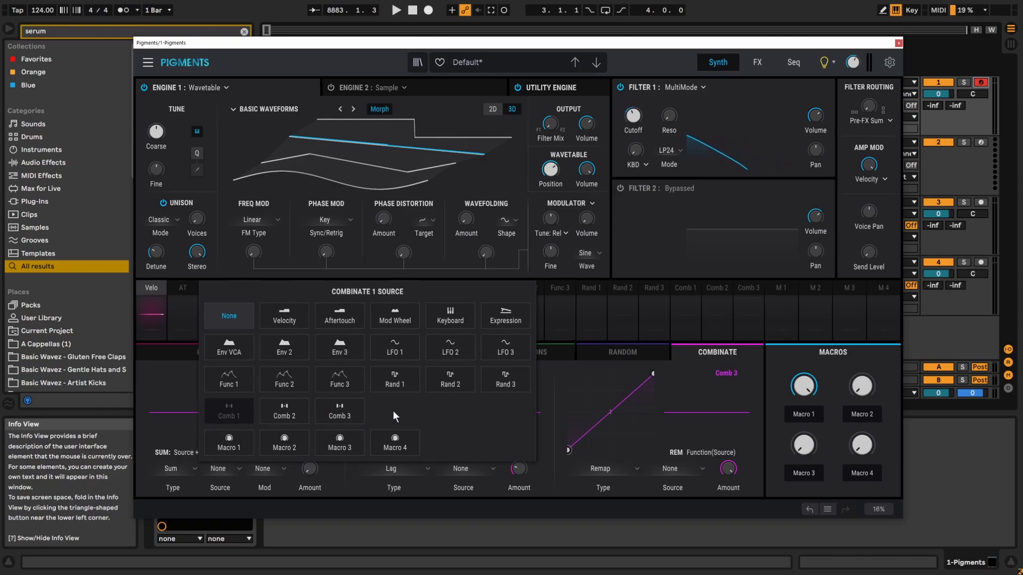
pyautogui.click(398, 355)
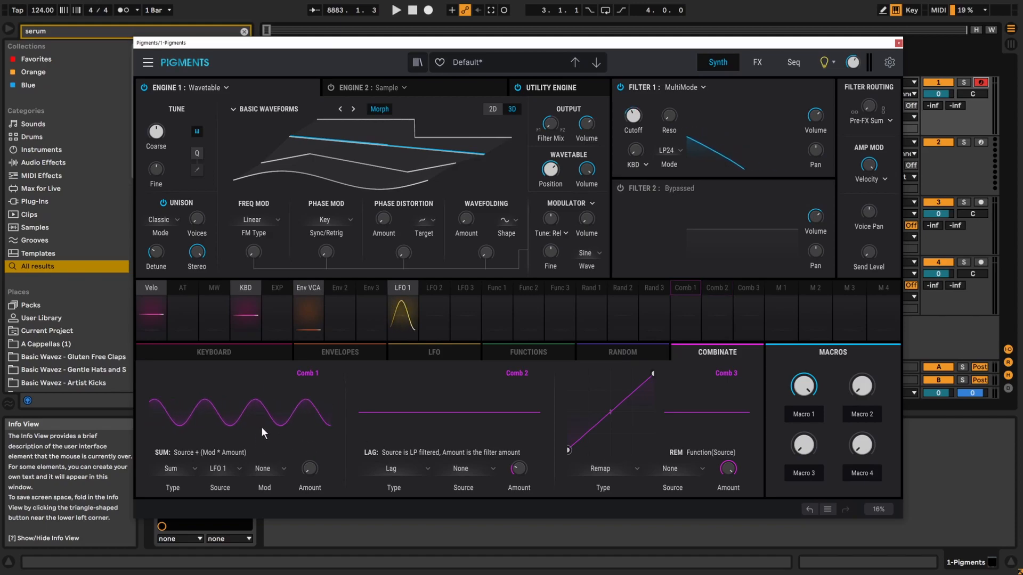
pyautogui.click(277, 471)
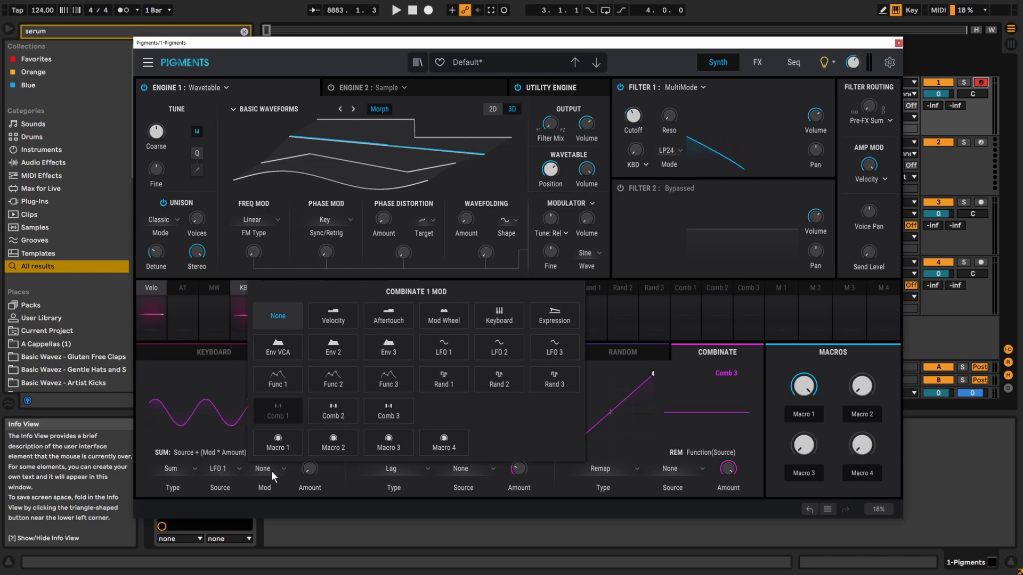
pyautogui.click(498, 346)
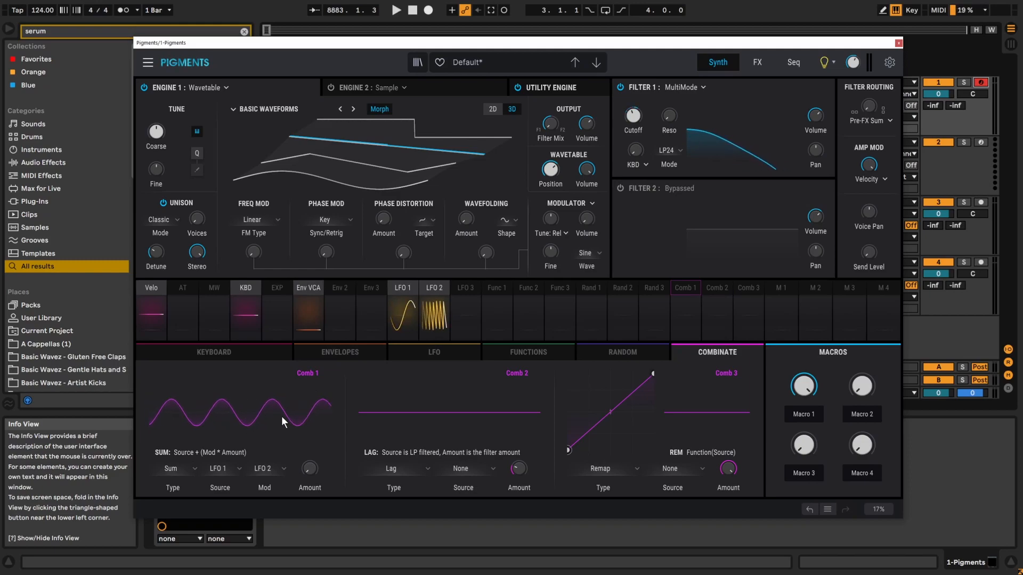
# Try raising Comb 1's amount to blend LFO 2 into LFO 1, and reset it to zero.
pyautogui.moveTo(309, 466); pyautogui.dragTo(309, 454)
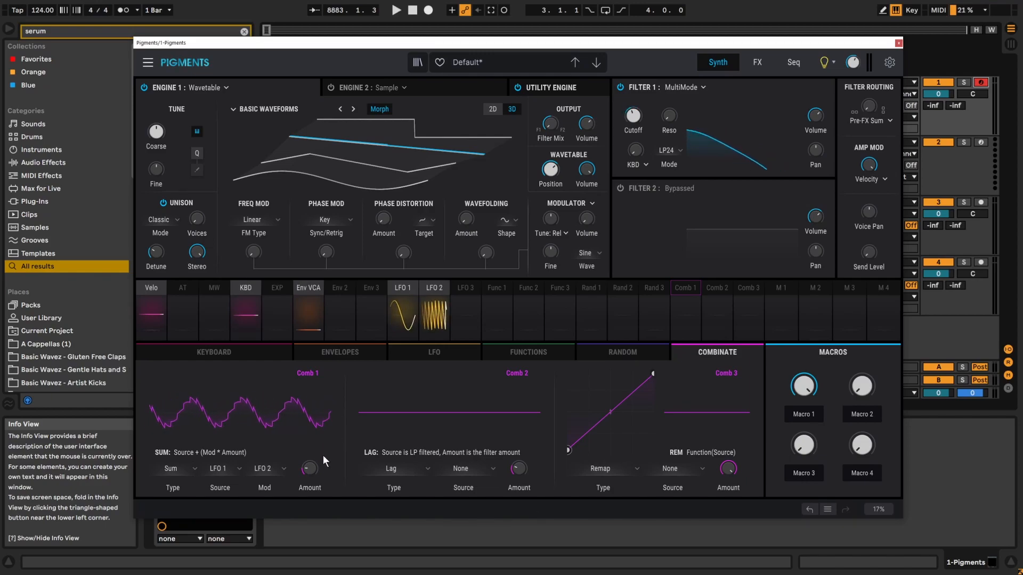
pyautogui.moveTo(307, 471); pyautogui.dragTo(307, 448)
pyautogui.doubleClick(310, 471)
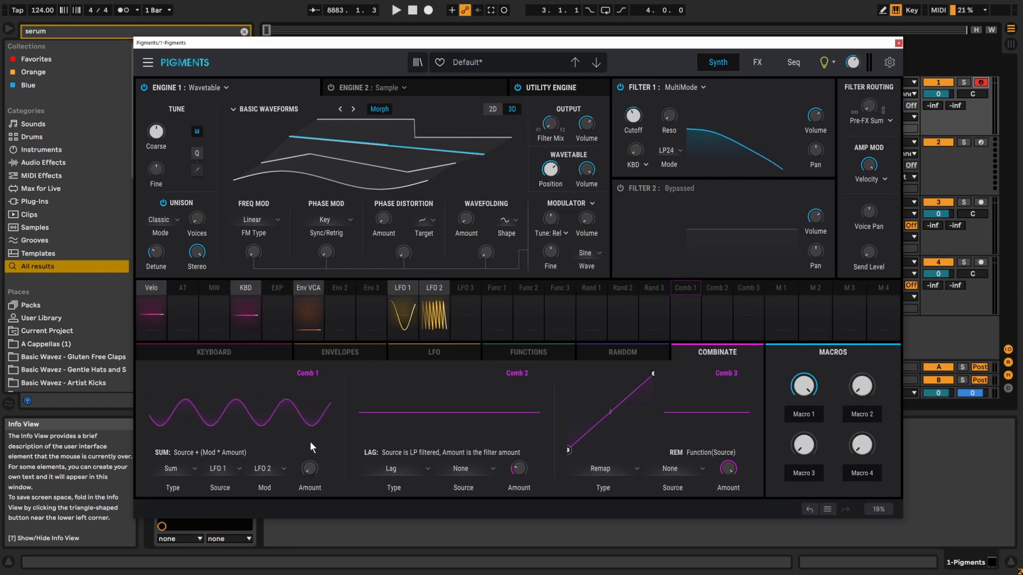
pyautogui.moveTo(312, 472)
pyautogui.mouseDown()
pyautogui.moveTo(297, 399)
pyautogui.moveTo(313, 472)
pyautogui.mouseUp()
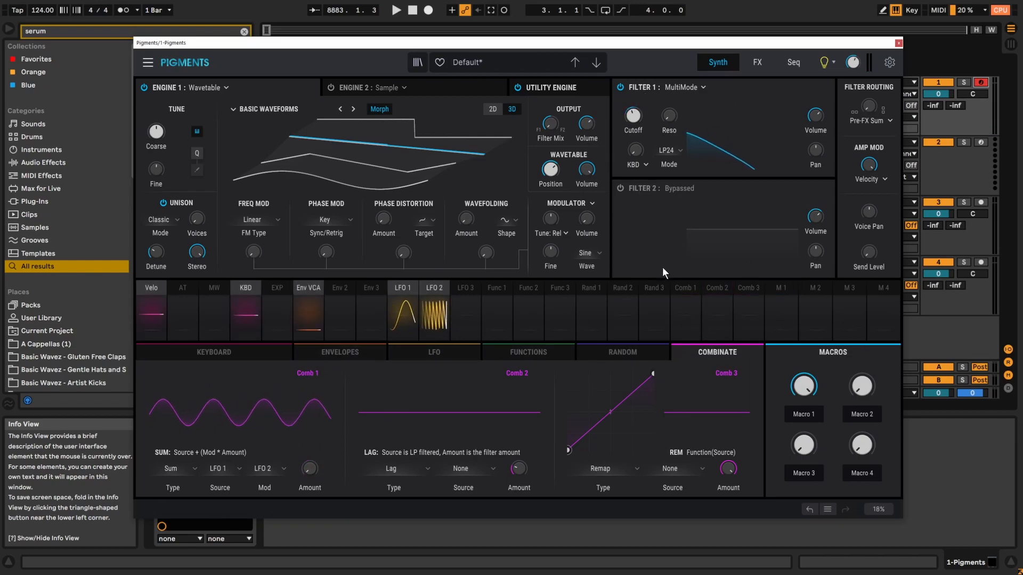
# Remove LFO 1's routing from the Filter 1 cutoff and route Comb 1 to it with an amount of 0.21.
pyautogui.click(407, 287)
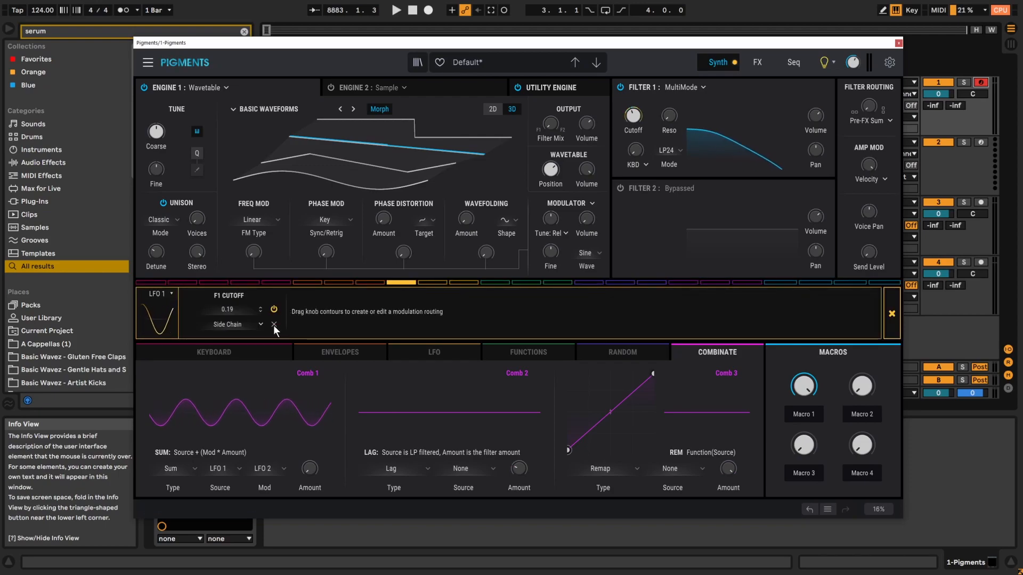
pyautogui.click(686, 281)
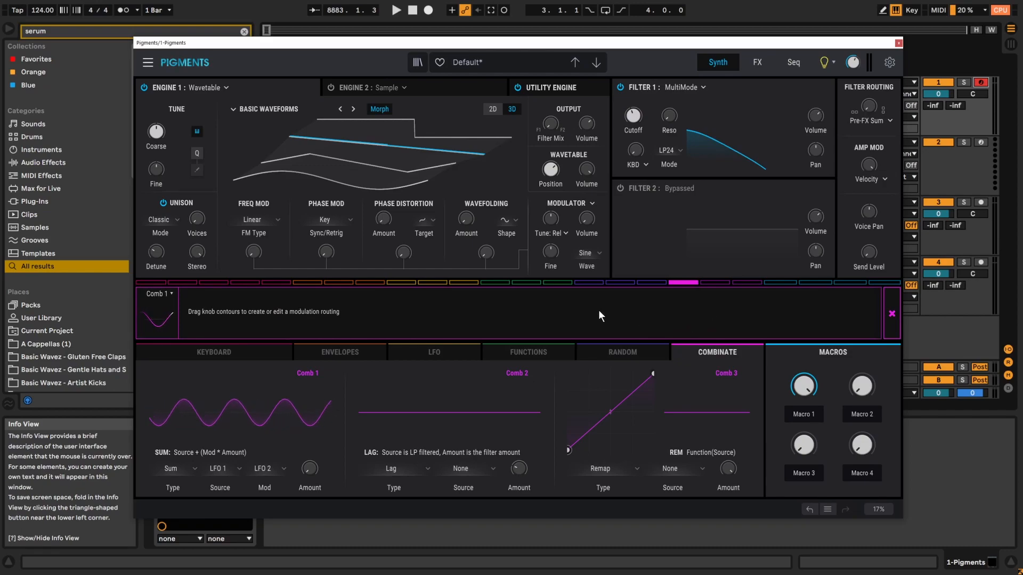
pyautogui.moveTo(640, 110); pyautogui.dragTo(641, 94)
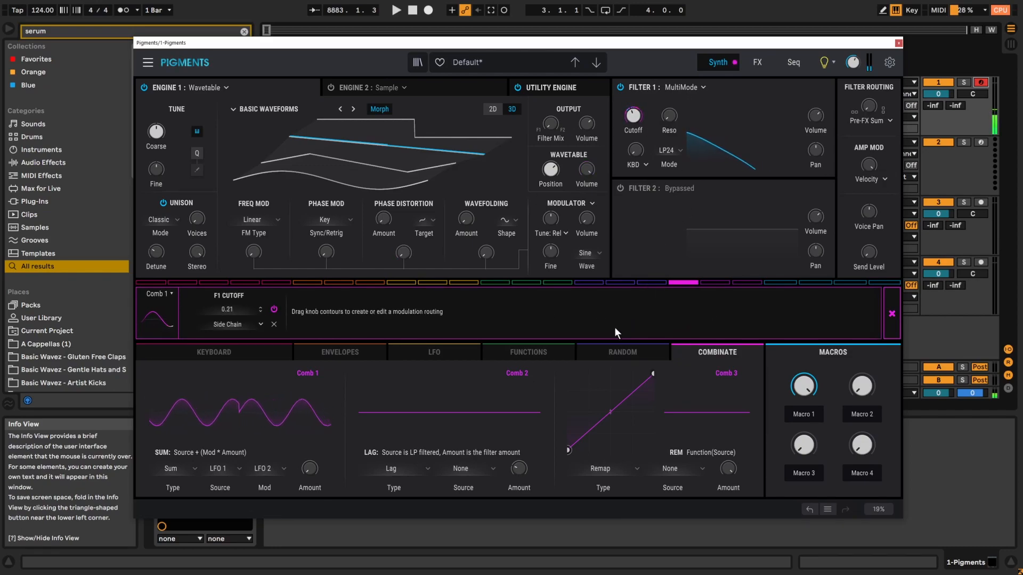
pyautogui.click(891, 316)
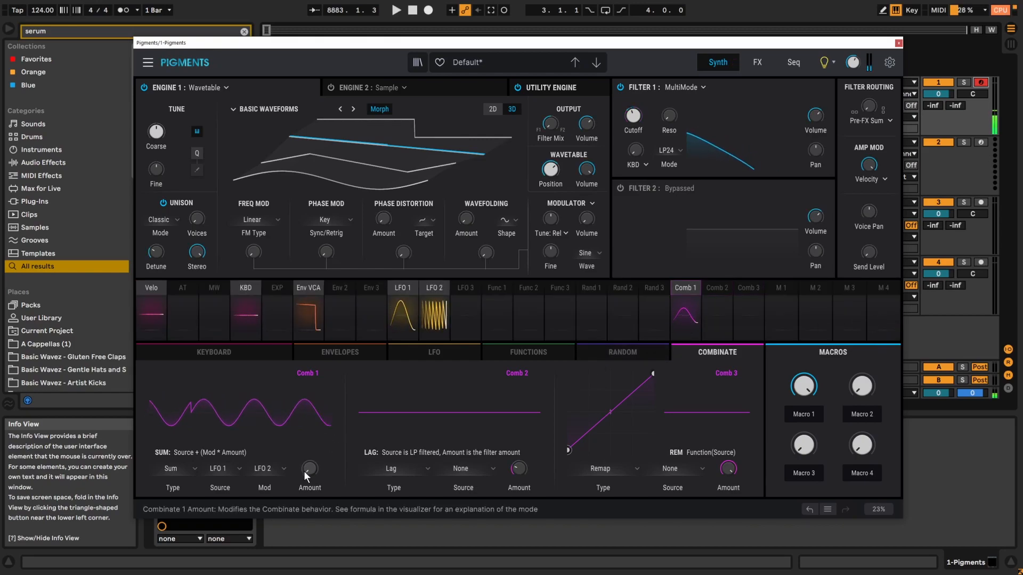
# Raise Comb 1's amount and set its modulation of the Filter 1 cutoff to 0.54.
pyautogui.moveTo(308, 471); pyautogui.dragTo(297, 433)
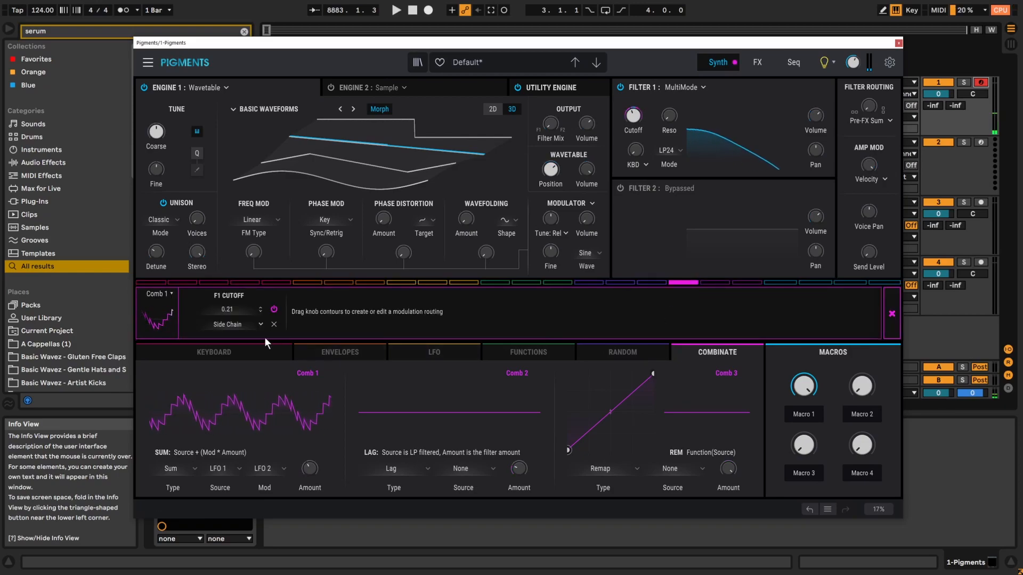
pyautogui.moveTo(234, 308); pyautogui.dragTo(236, 292)
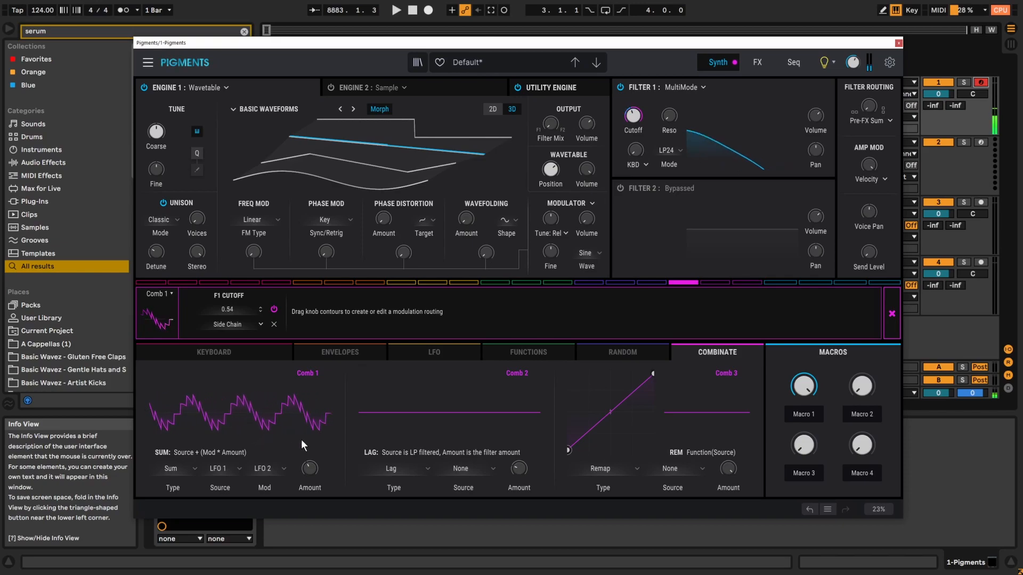
pyautogui.click(893, 314)
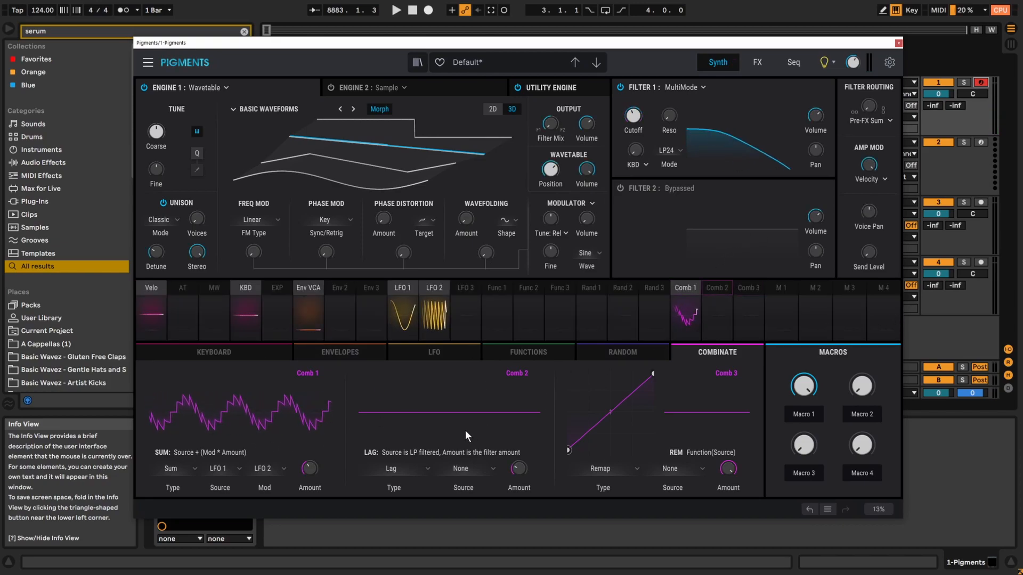
# Try the Diff, Multiply and Divide combination types in turn on Comb 1.
pyautogui.click(191, 468)
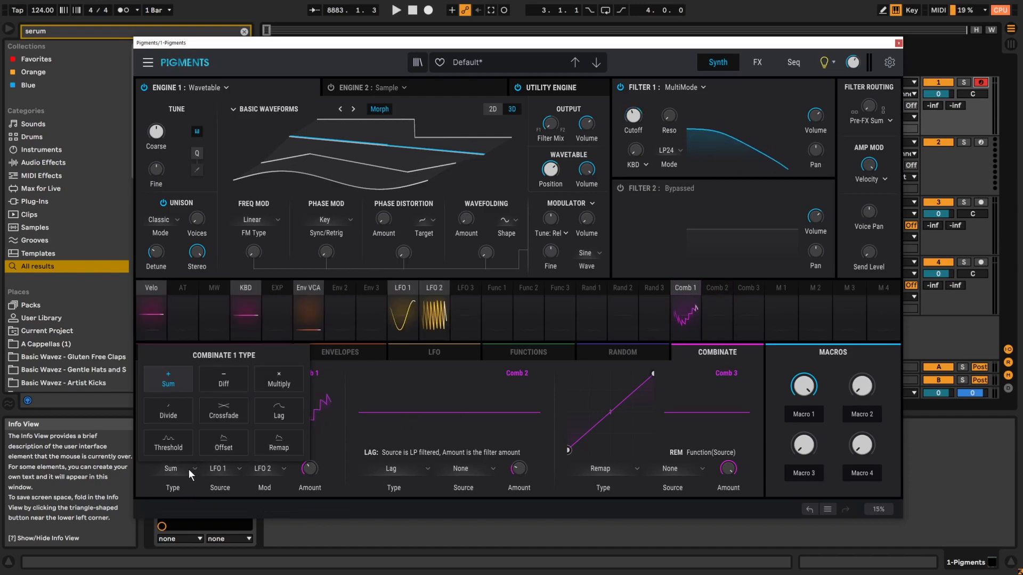
pyautogui.click(223, 386)
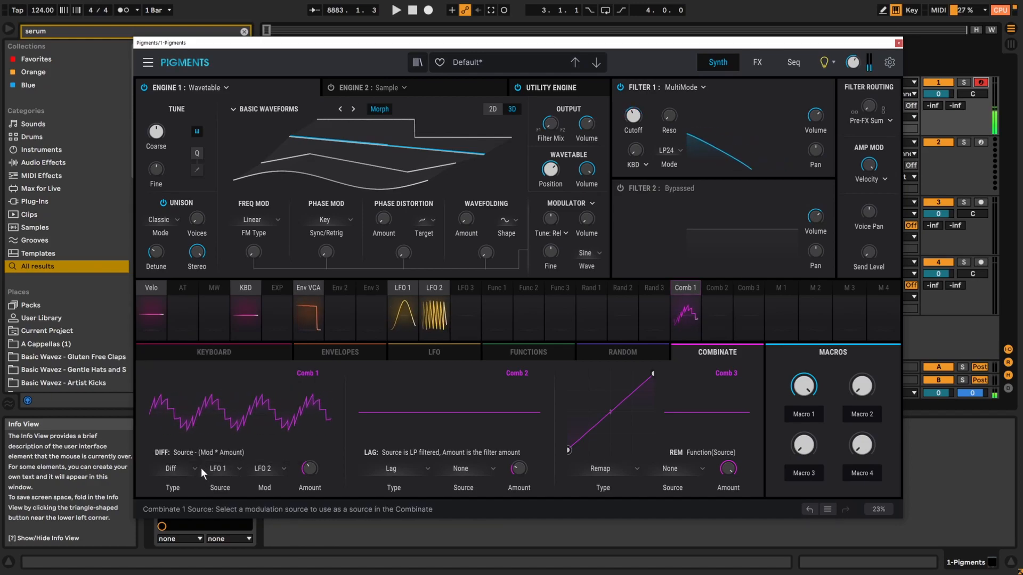
pyautogui.click(185, 468)
pyautogui.click(283, 394)
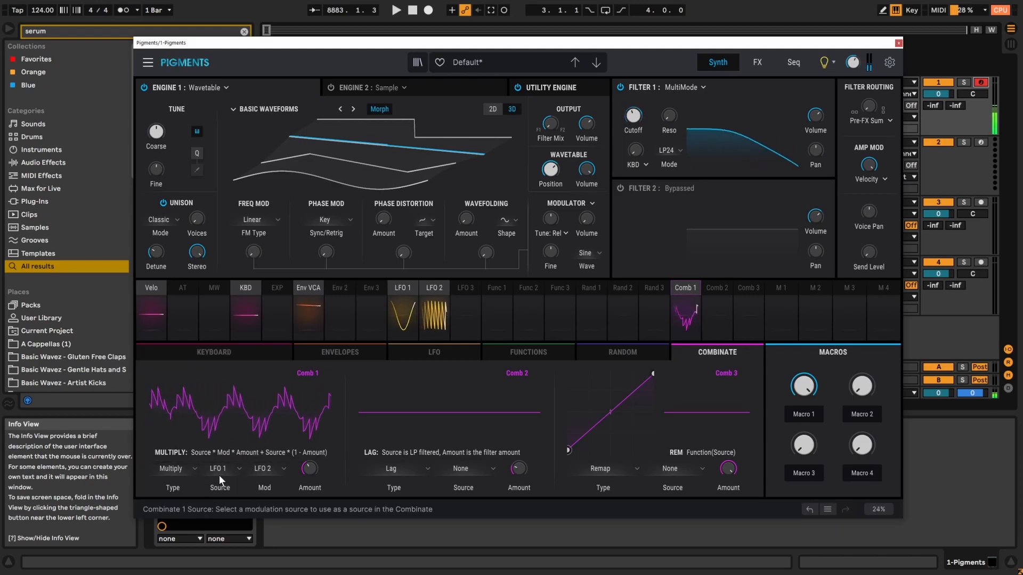
pyautogui.click(188, 471)
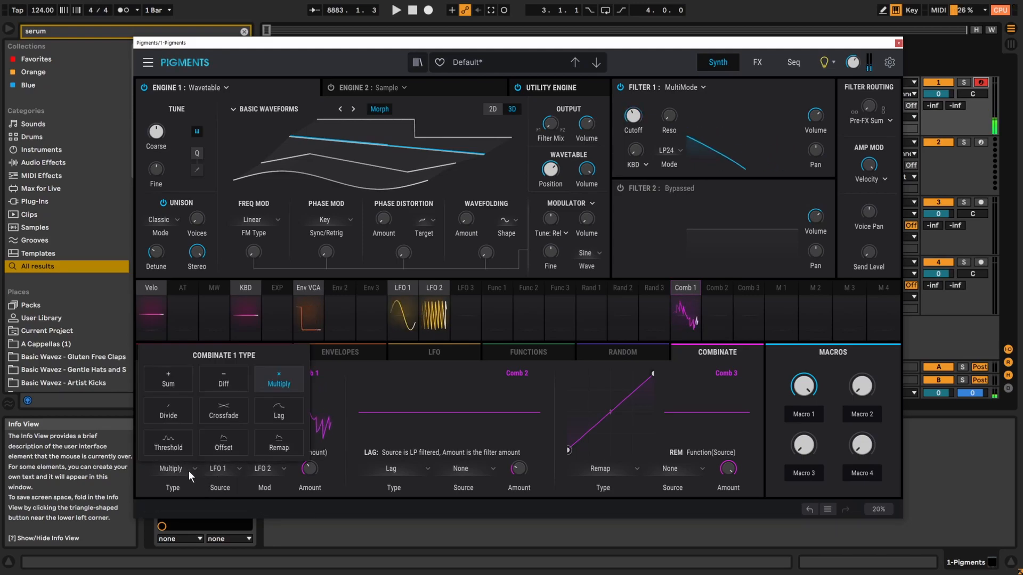
pyautogui.click(172, 414)
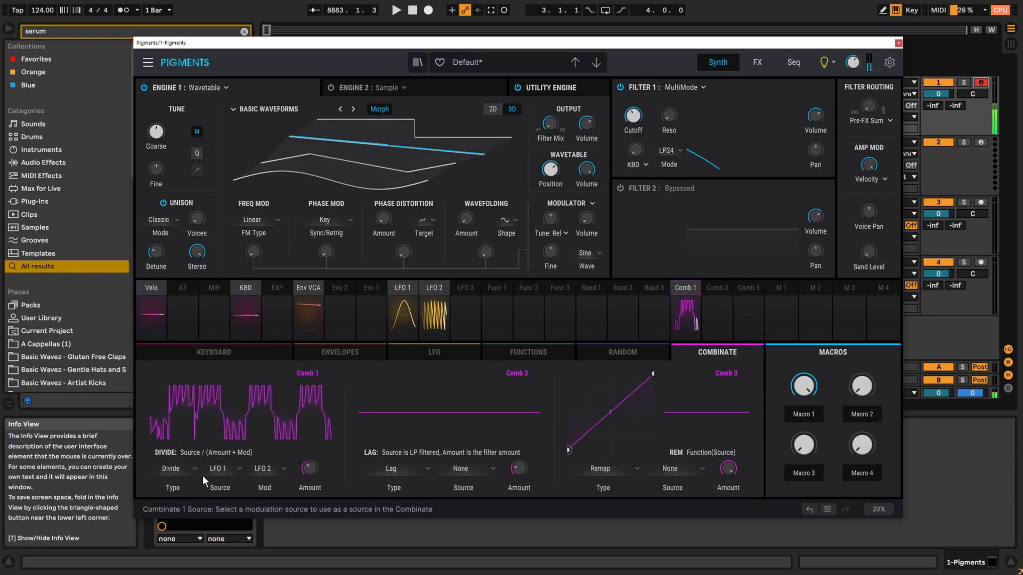
# Try the Crossfade type on Comb 1, sweeping its amount between LFO 1 and LFO 2 and returning it to zero.
pyautogui.click(186, 466)
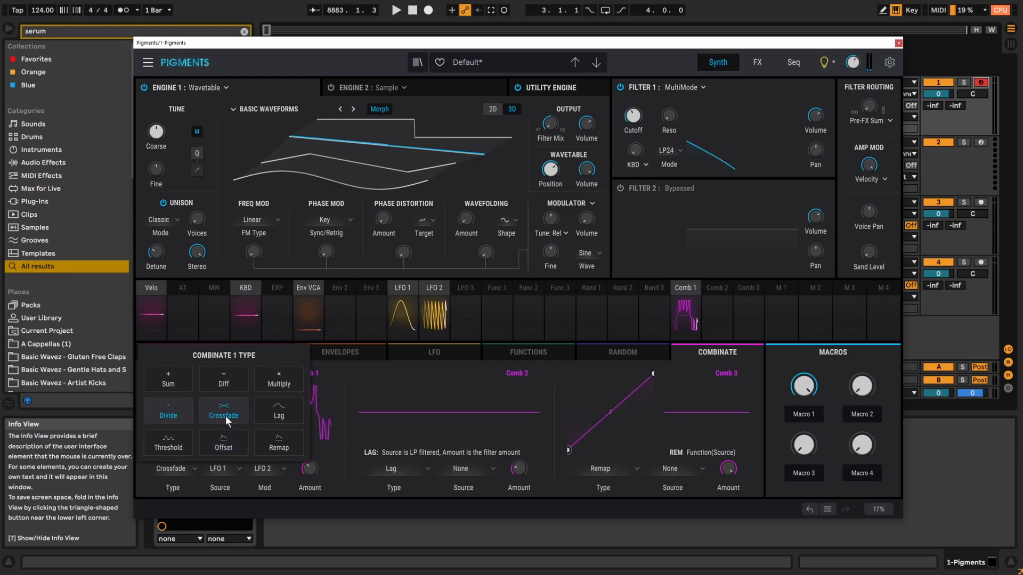
pyautogui.click(225, 415)
pyautogui.moveTo(316, 473)
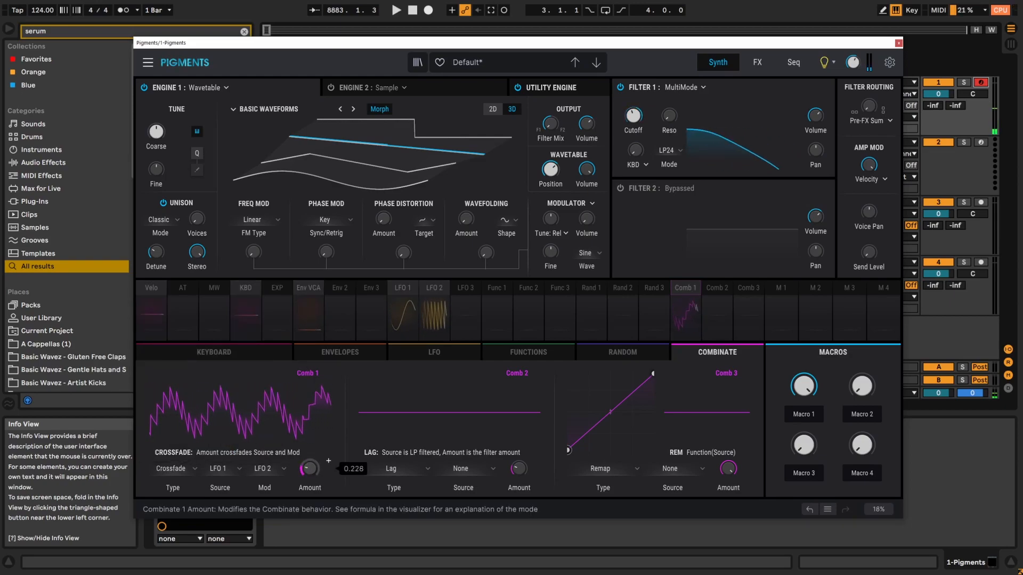
pyautogui.moveTo(315, 472); pyautogui.dragTo(315, 501)
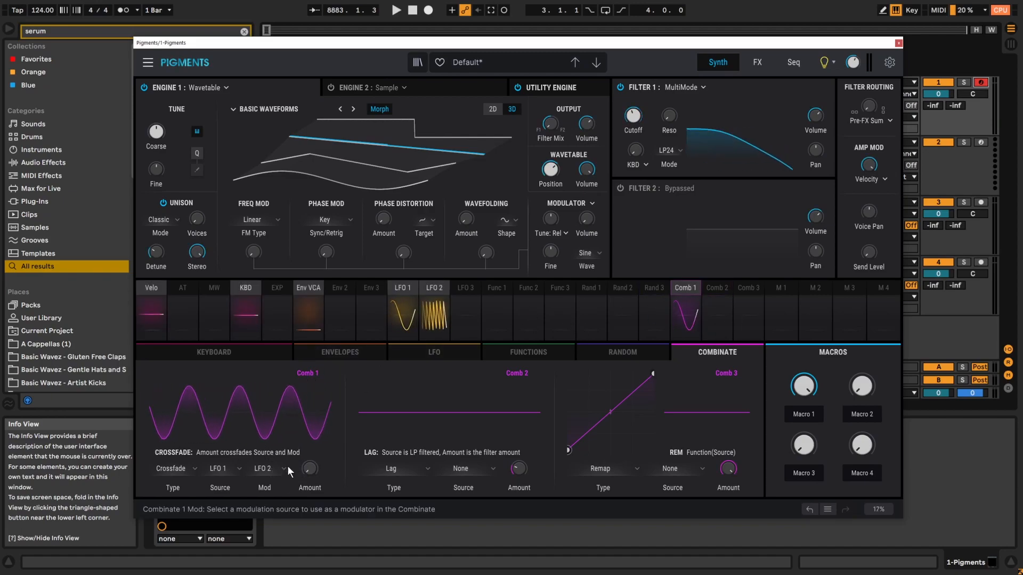
pyautogui.moveTo(310, 468)
pyautogui.moveTo(310, 469); pyautogui.dragTo(295, 384)
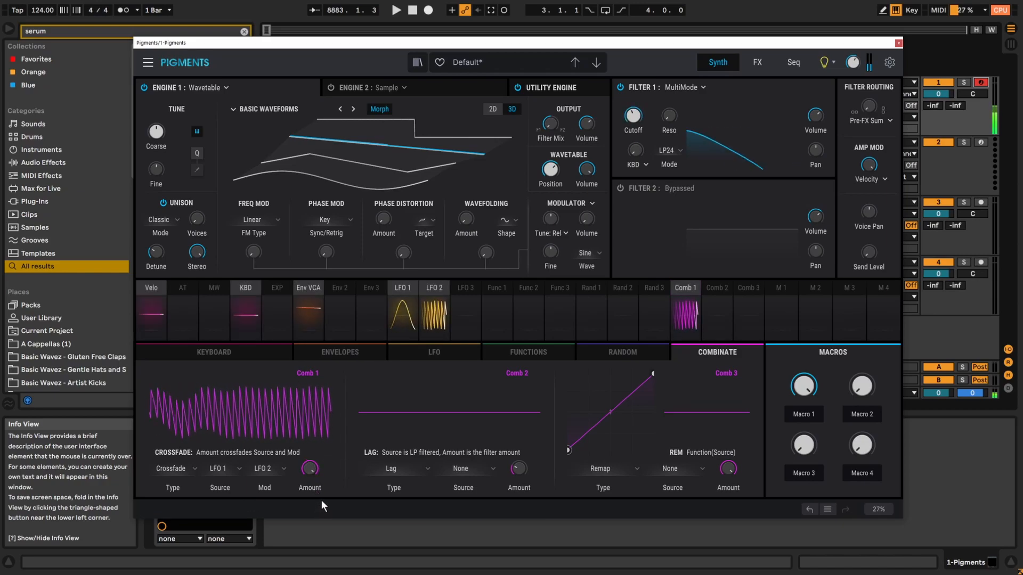
pyautogui.moveTo(315, 466); pyautogui.dragTo(318, 489)
# Try the Lag type on Comb 1 with LFO 2 as source, sweeping the amount up and returning it to zero.
pyautogui.click(178, 468)
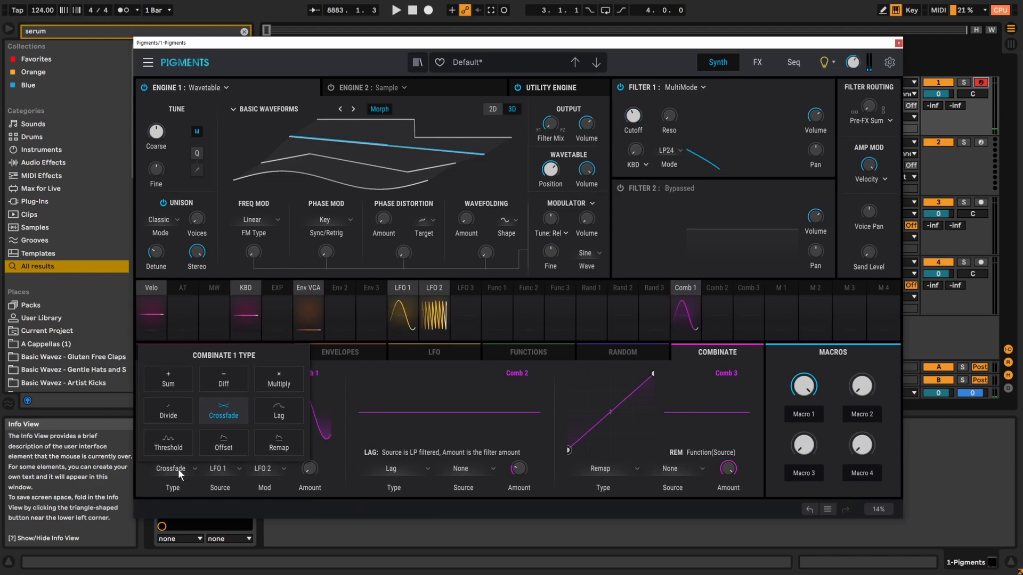
pyautogui.click(278, 415)
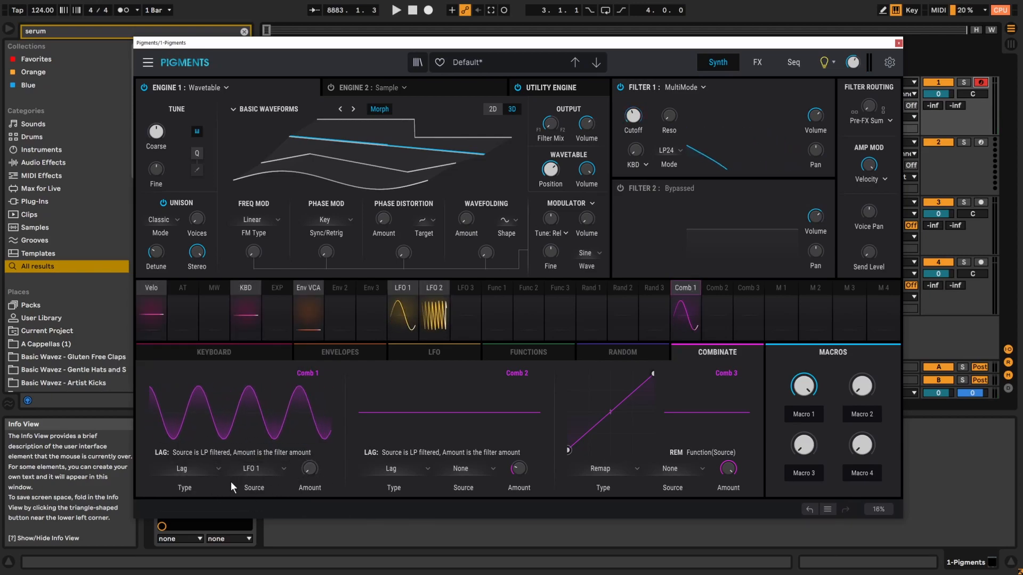
pyautogui.click(280, 466)
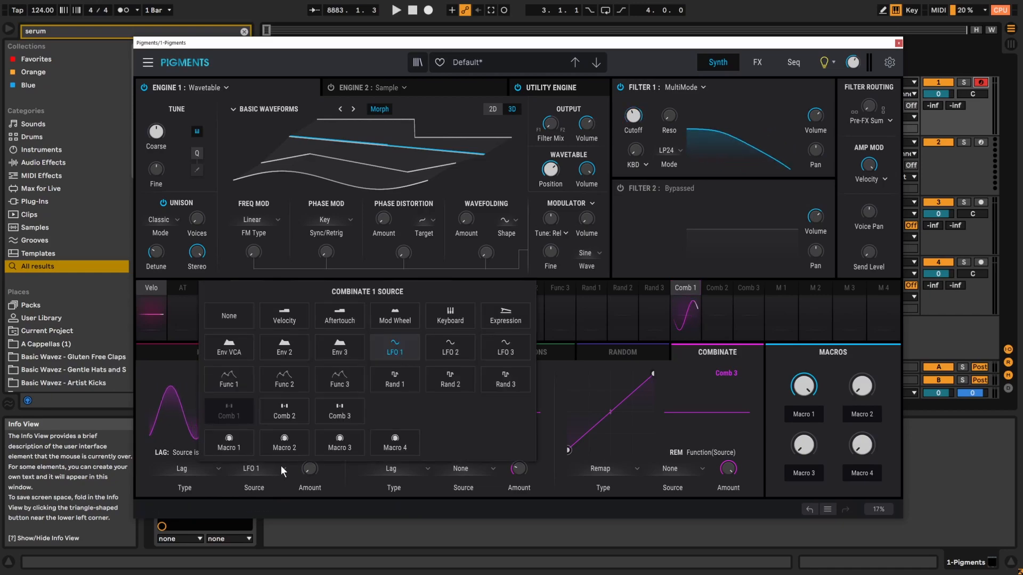
pyautogui.click(458, 345)
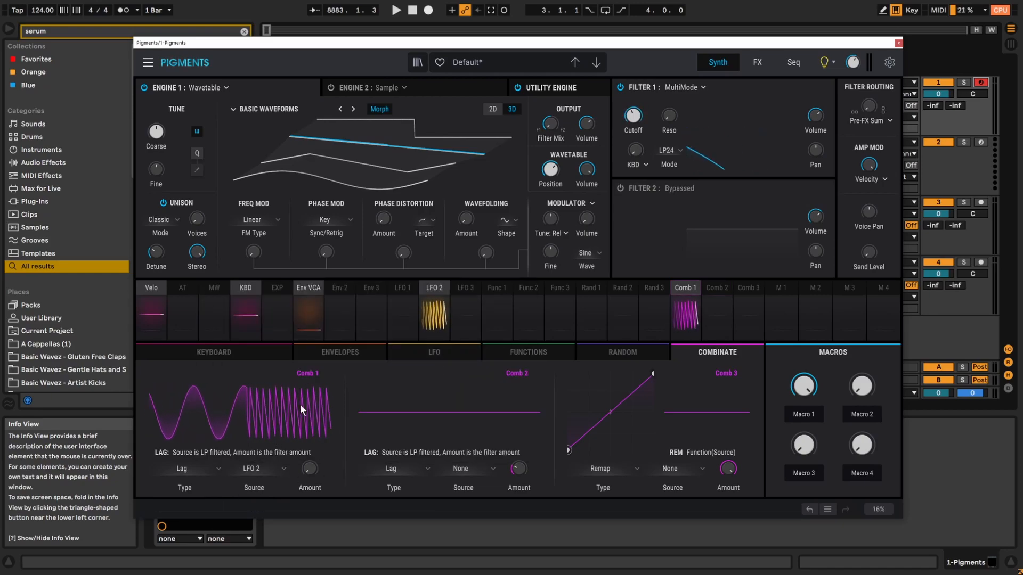
pyautogui.moveTo(309, 468); pyautogui.dragTo(309, 449)
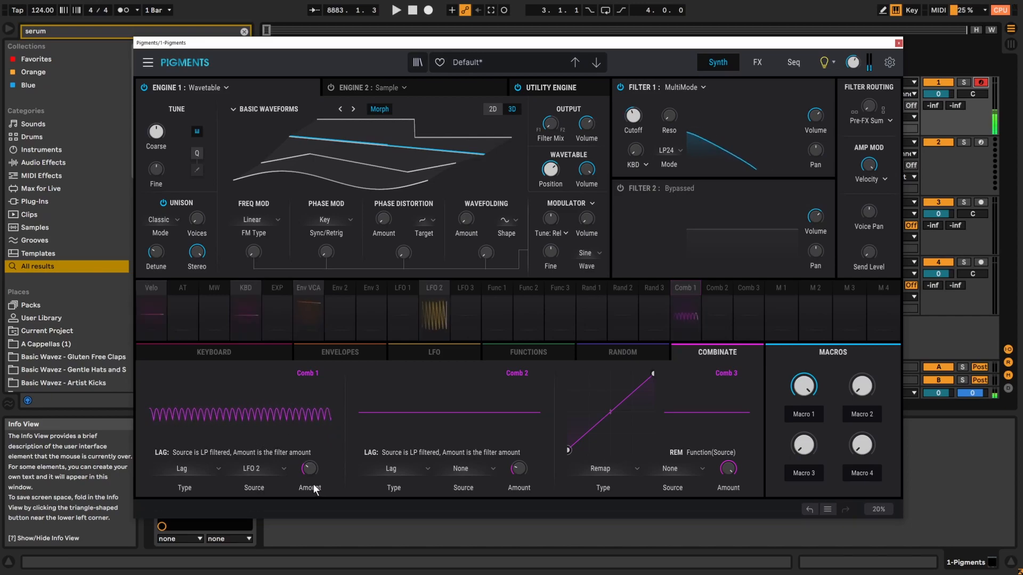
pyautogui.moveTo(309, 468); pyautogui.dragTo(308, 465)
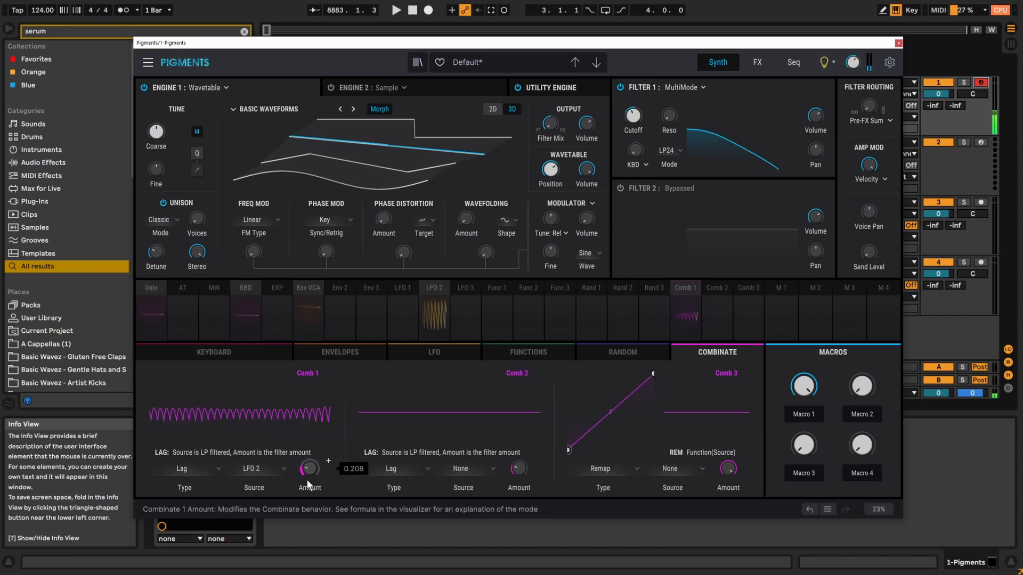
pyautogui.moveTo(311, 424); pyautogui.dragTo(314, 405)
pyautogui.moveTo(323, 366); pyautogui.dragTo(316, 498)
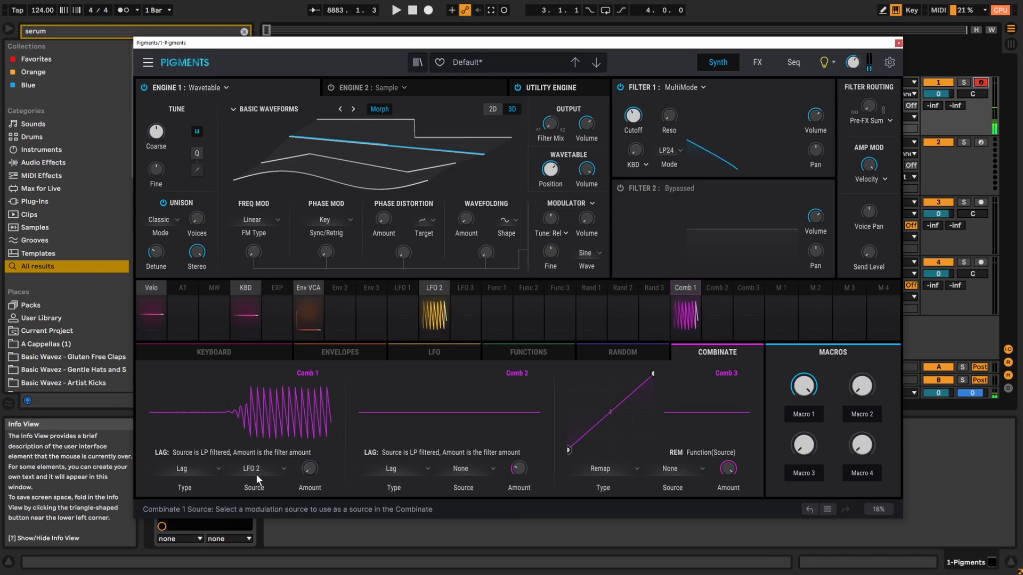
# Try the Threshold type on Comb 1 with LFO 2 as source, raising its amount to maximum.
pyautogui.click(193, 467)
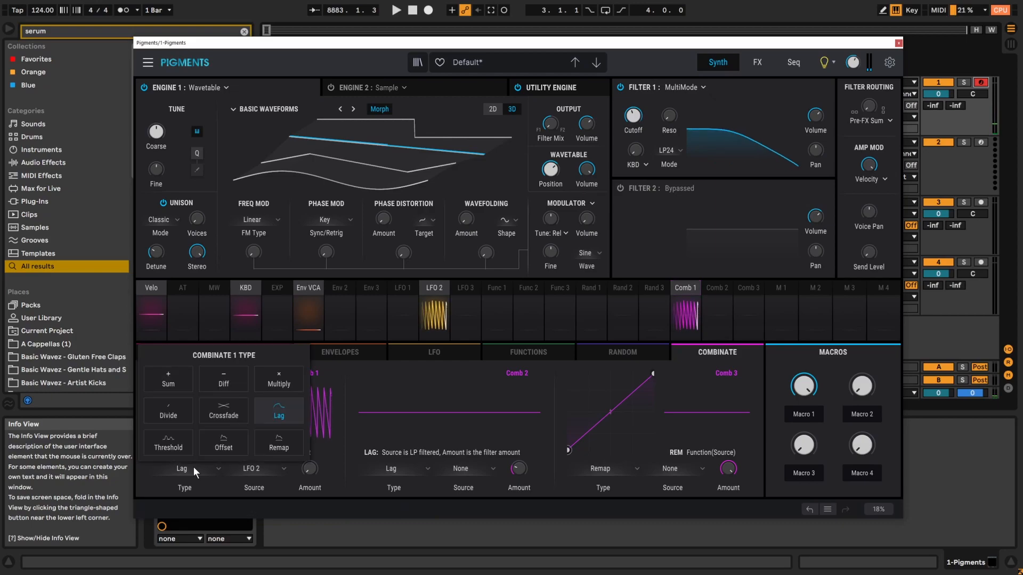
pyautogui.click(177, 444)
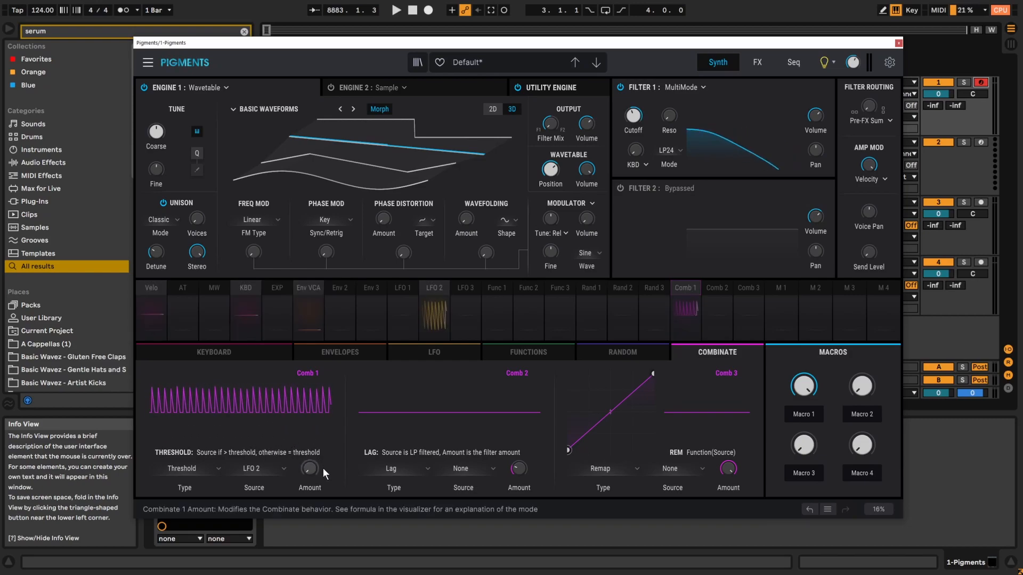
pyautogui.moveTo(311, 468); pyautogui.dragTo(307, 392)
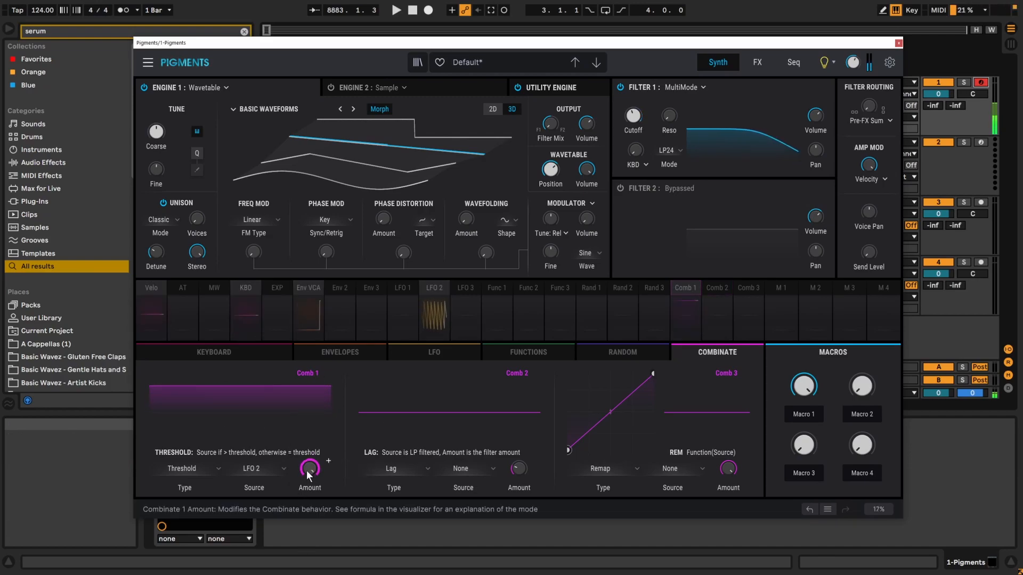
# Try the Offset type on Comb 1 with LFO 1 as source, varying how far the amount shifts the waveform.
pyautogui.click(214, 471)
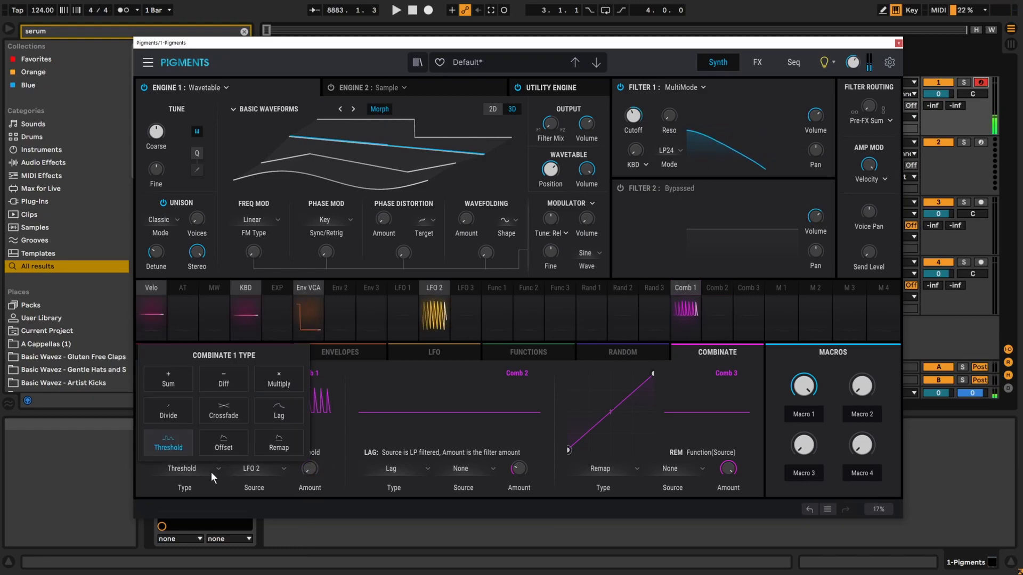
pyautogui.click(219, 443)
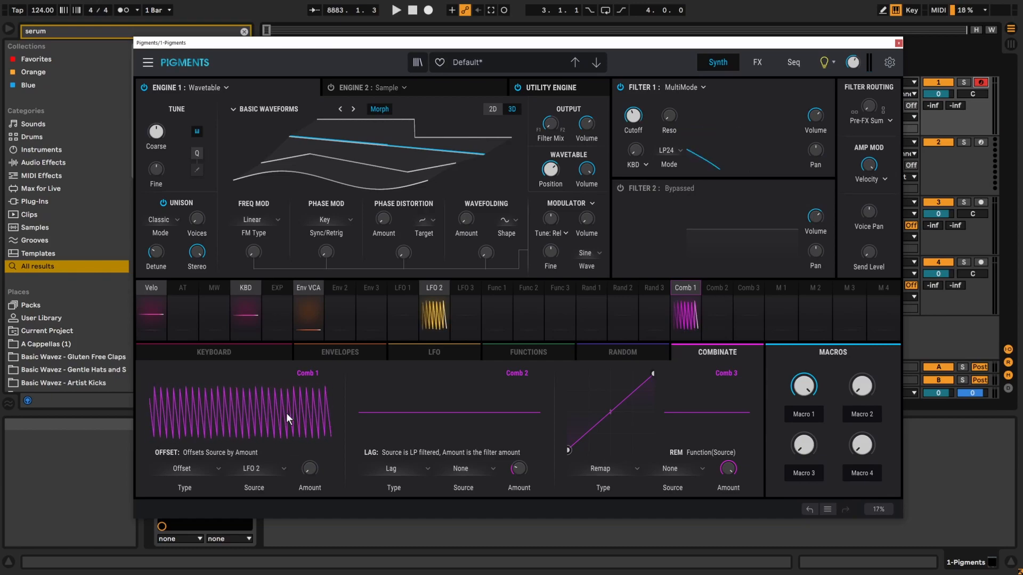
pyautogui.click(274, 468)
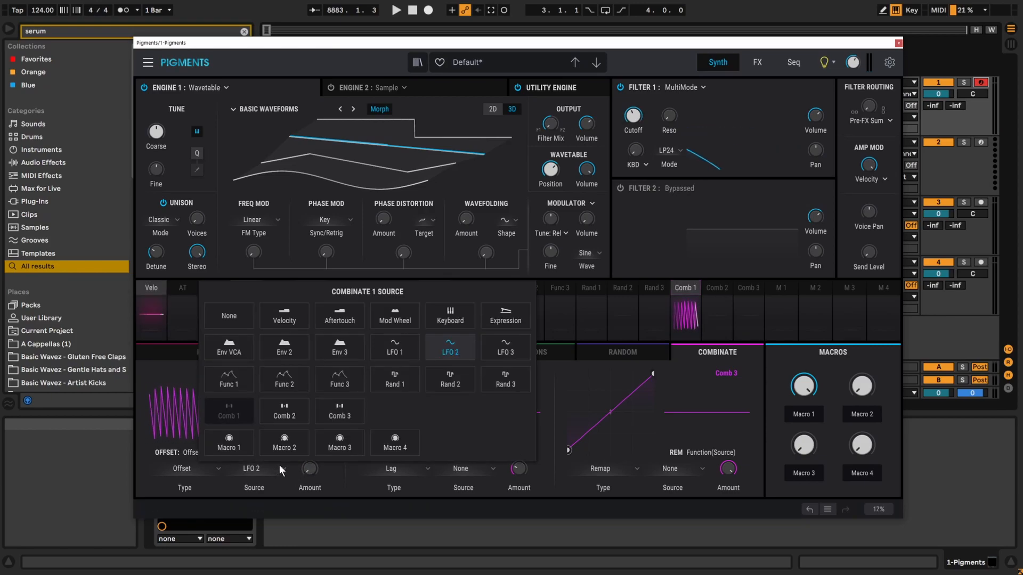
pyautogui.click(395, 352)
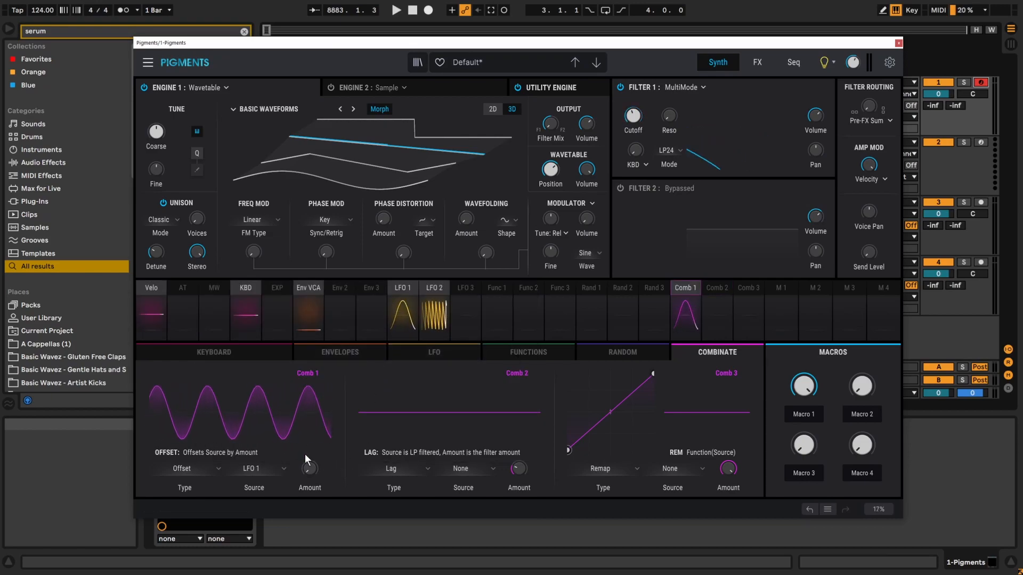
pyautogui.moveTo(309, 471)
pyautogui.moveTo(309, 471); pyautogui.dragTo(305, 401)
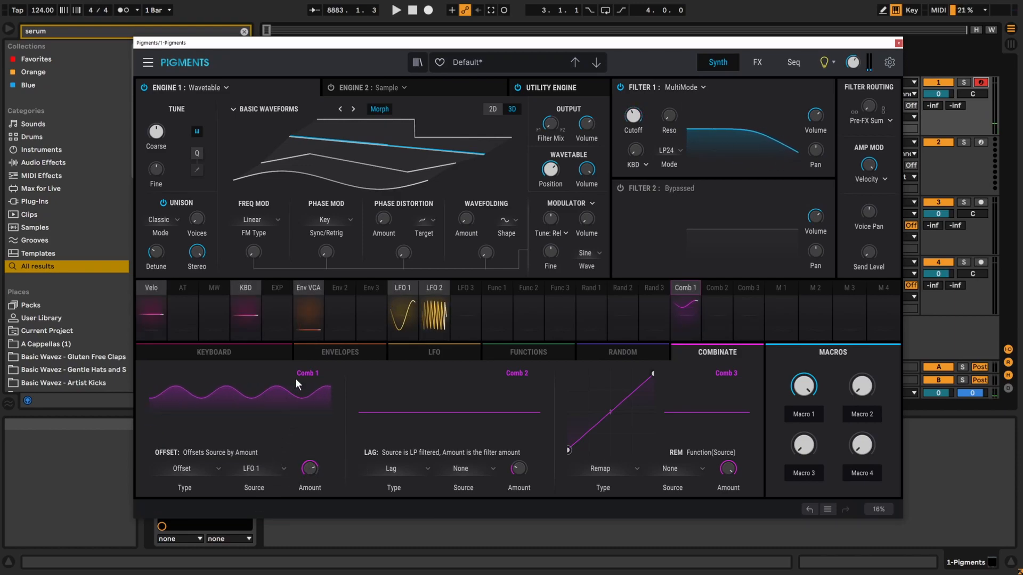
pyautogui.moveTo(311, 470); pyautogui.dragTo(311, 459)
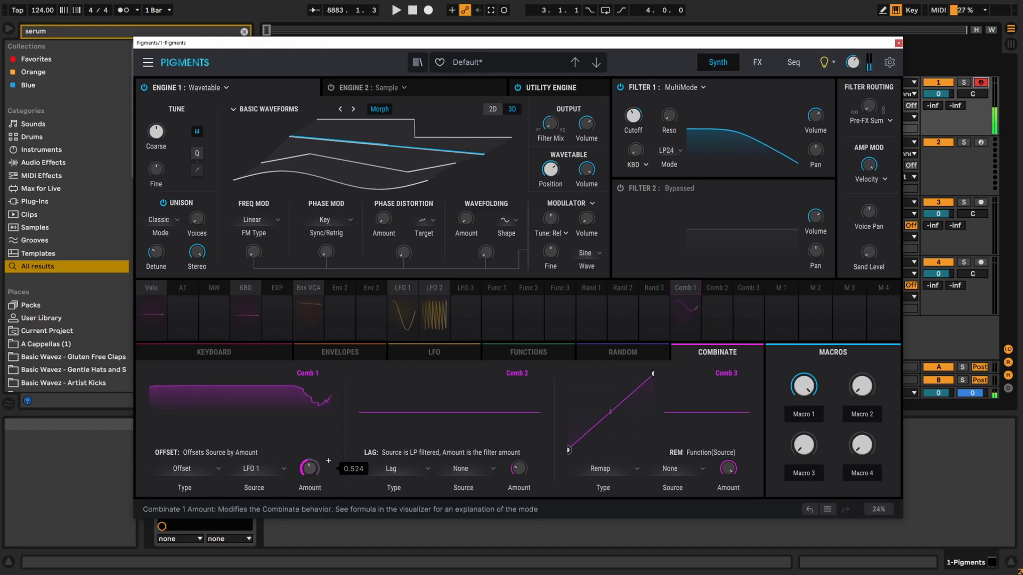
# Switch Comb 1 to the Remap type, shape its curve with several extra points and set its amount to 0.696.
pyautogui.click(189, 470)
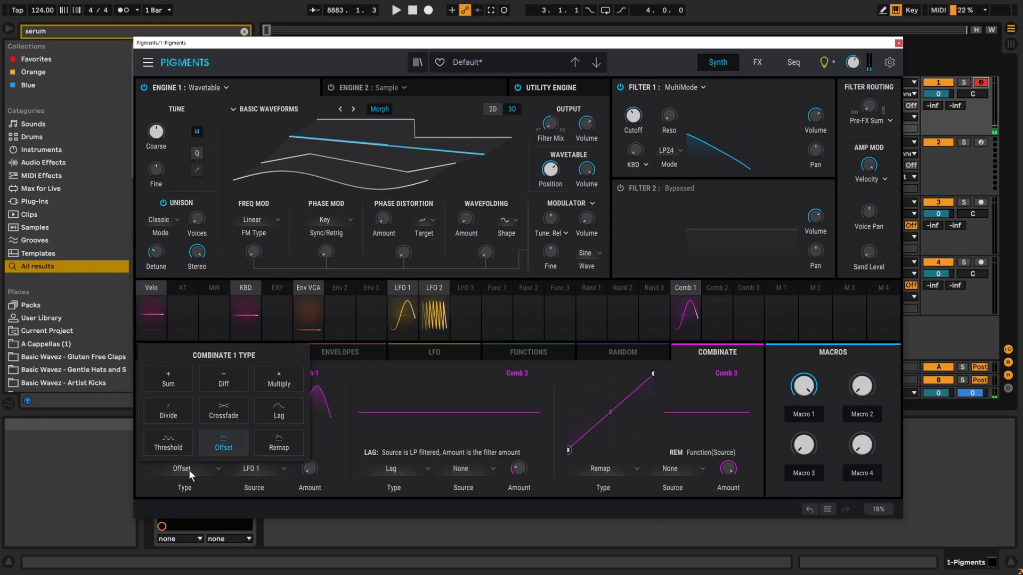
pyautogui.click(272, 447)
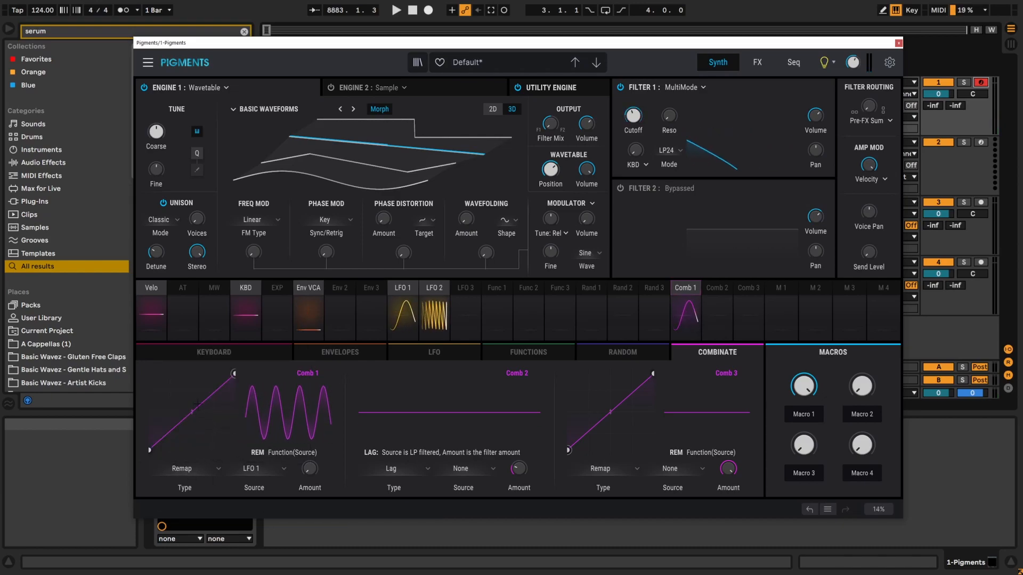
pyautogui.moveTo(207, 416); pyautogui.dragTo(207, 431)
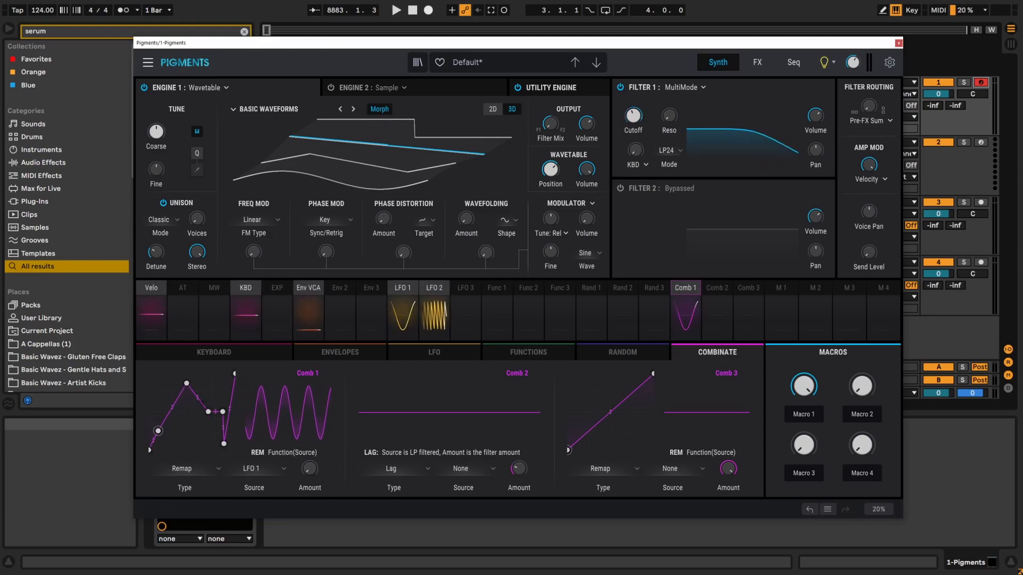
pyautogui.moveTo(309, 469)
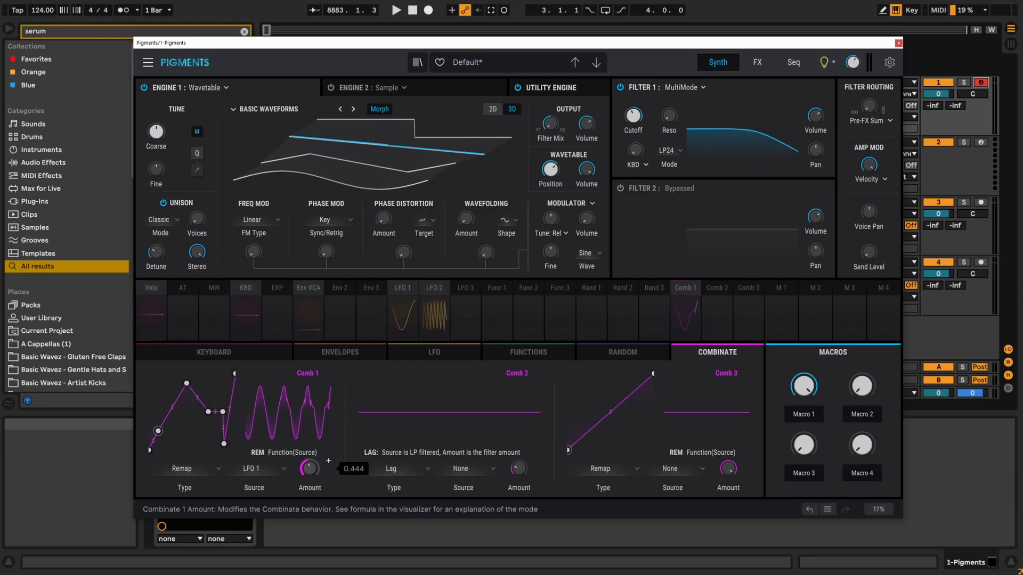
pyautogui.moveTo(310, 469); pyautogui.dragTo(309, 464)
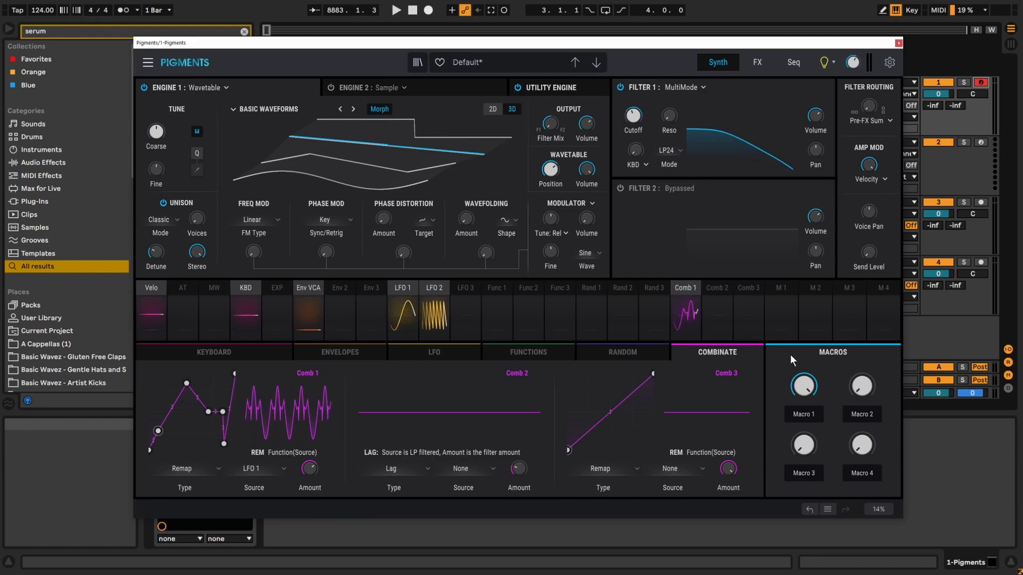
# Set Macro 1 to 0.00 and try opening its name for editing.
pyautogui.moveTo(804, 386); pyautogui.dragTo(804, 471)
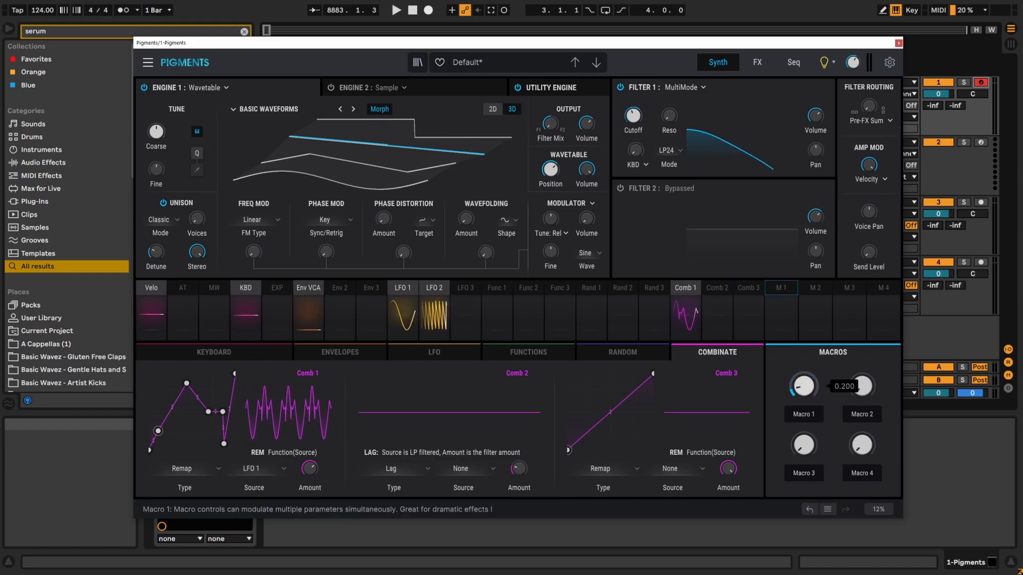
pyautogui.doubleClick(812, 414)
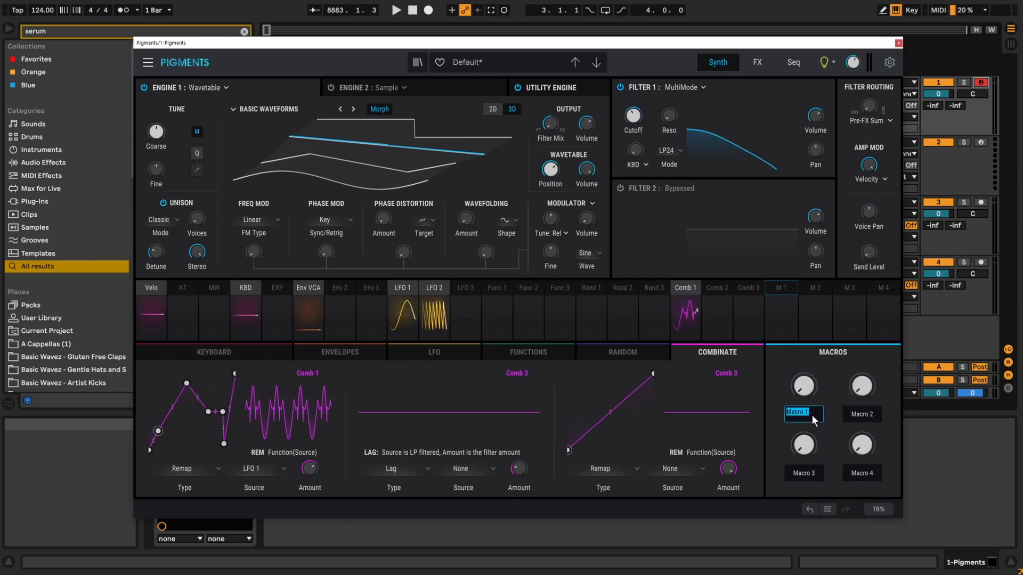
pyautogui.click(809, 354)
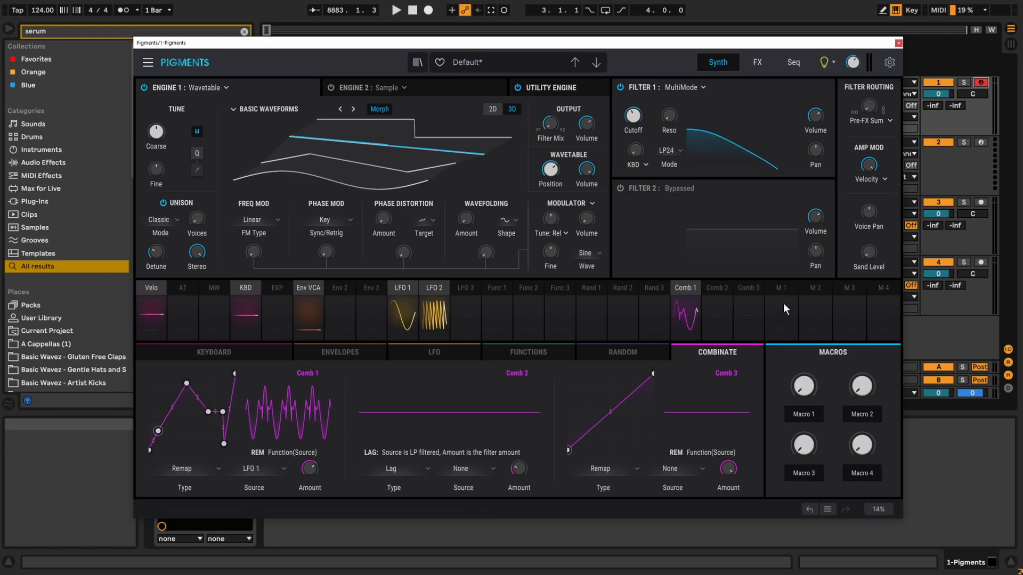
# Route Macro 1 to the Filter 1 resonance with an amount of 0.62 and rename the macro RES.
pyautogui.moveTo(804, 389)
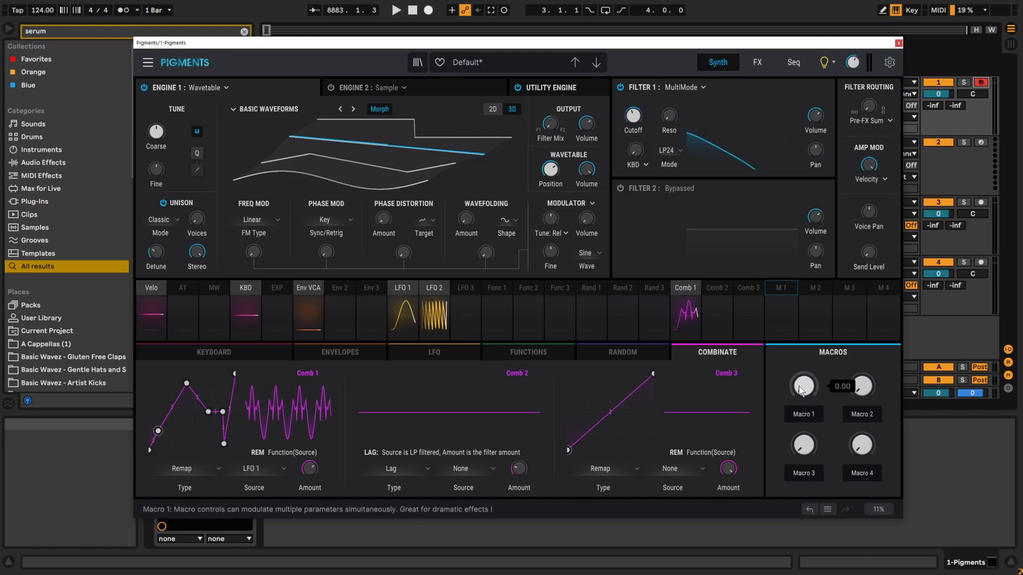
pyautogui.click(782, 286)
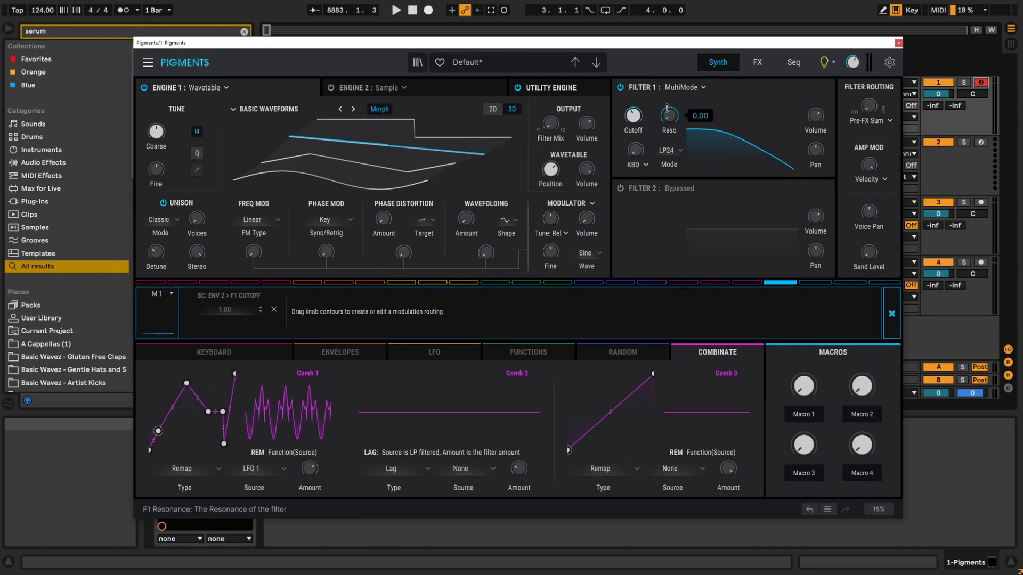
pyautogui.moveTo(666, 108); pyautogui.dragTo(666, 93)
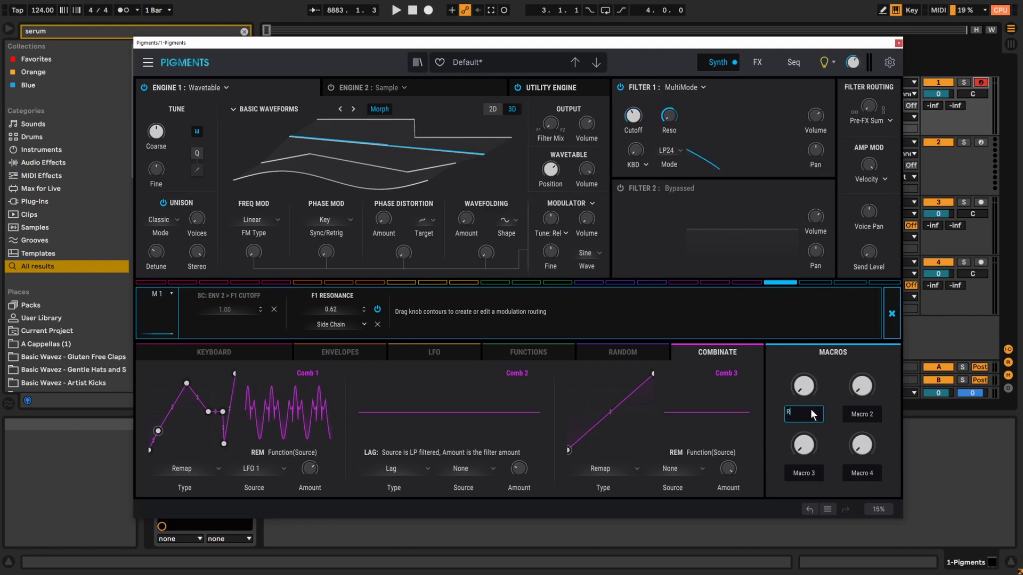
pyautogui.click(827, 371)
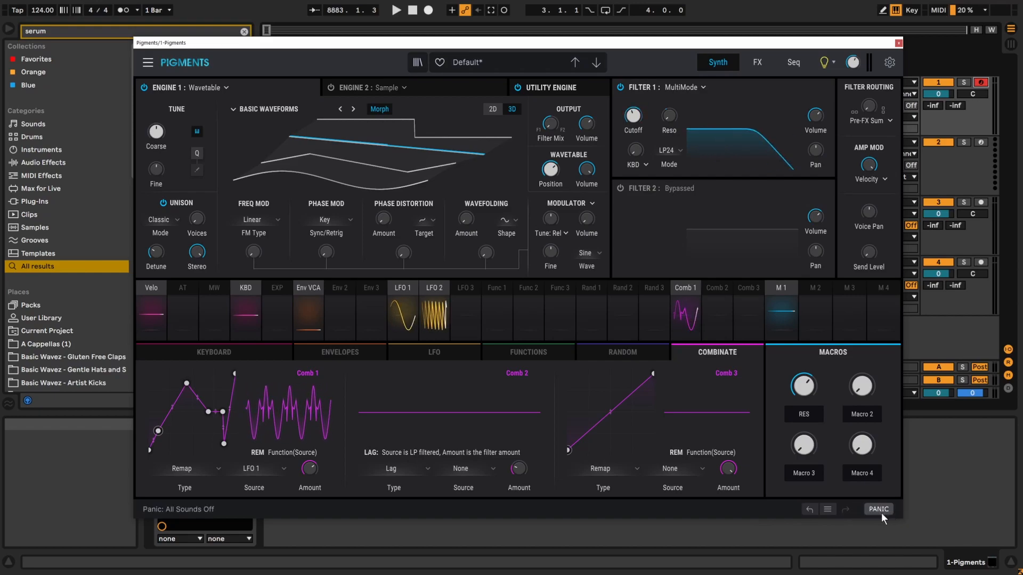
# Step back through the edit history to the Macro 1 amount change, and redo up to the latest state.
pyautogui.click(827, 510)
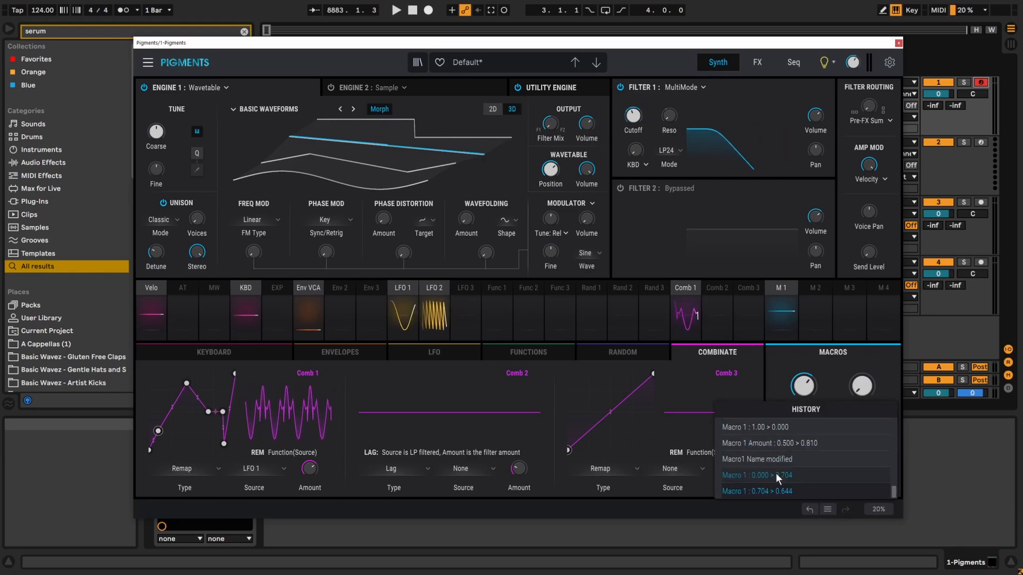
pyautogui.click(767, 443)
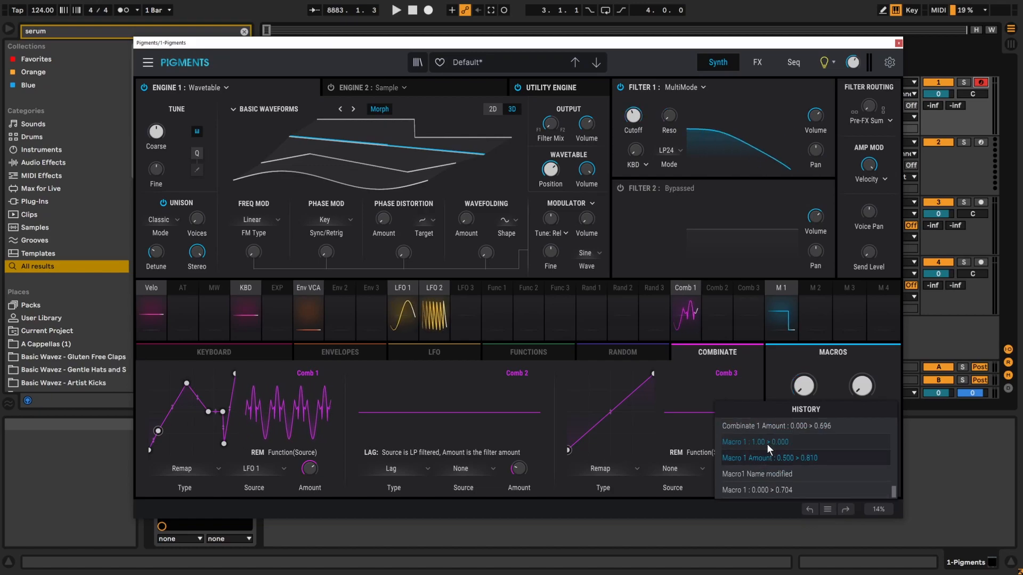
pyautogui.click(767, 512)
pyautogui.click(843, 509)
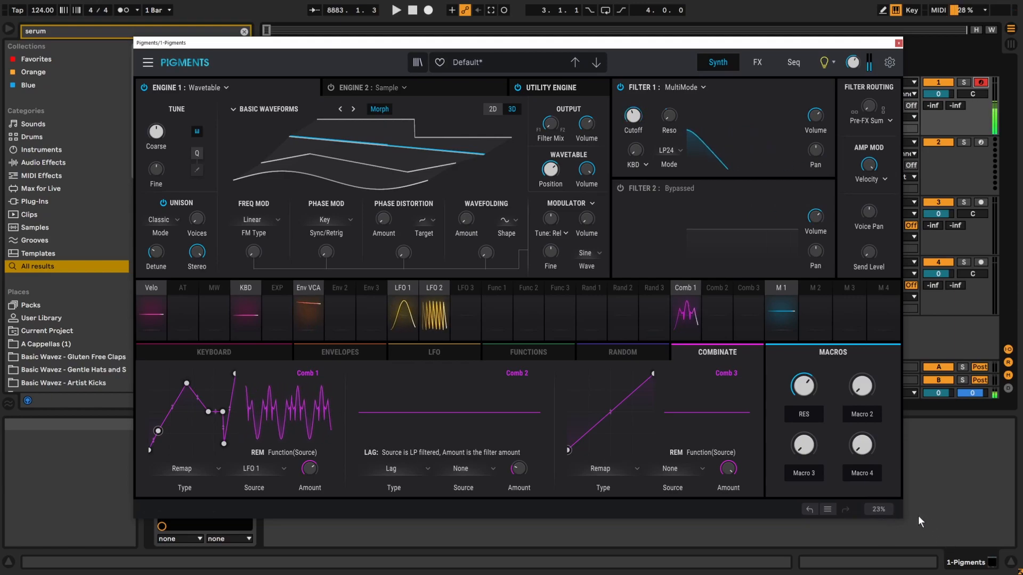
# Turn off all sounding notes with the Panic command.
pyautogui.click(881, 510)
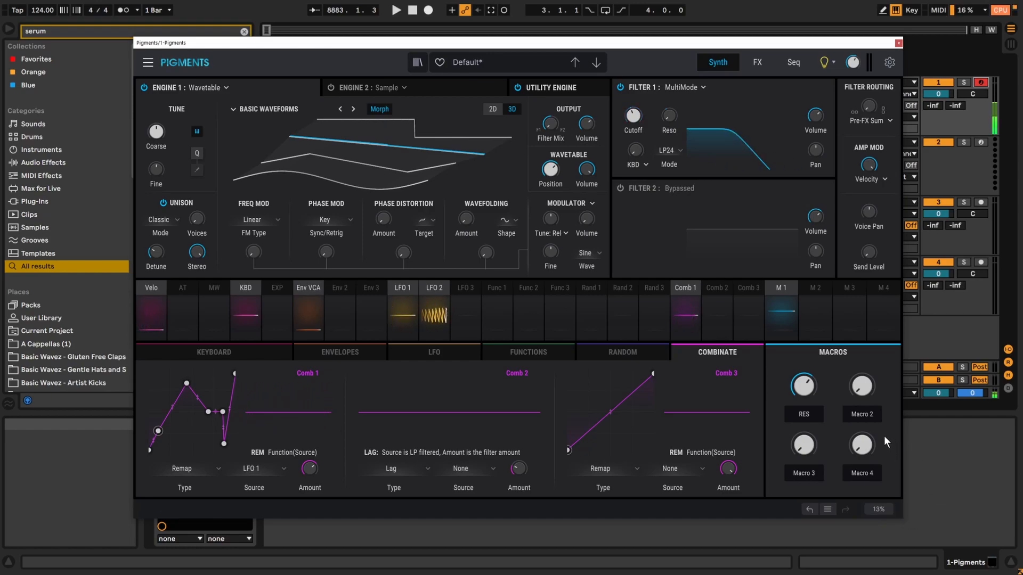
pyautogui.click(874, 509)
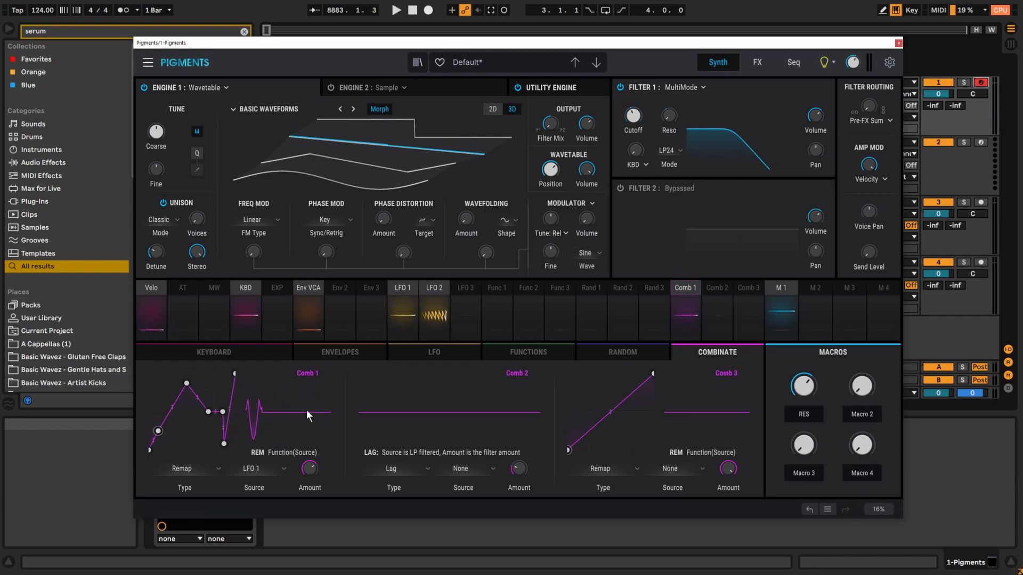